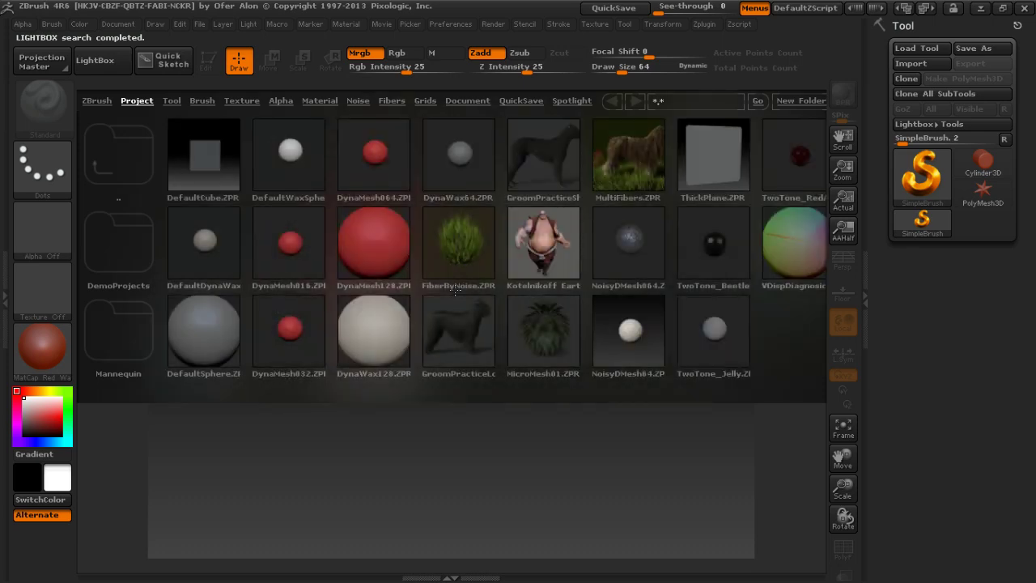
Step: Restore the QS_42450 quick save of the hooded character
click(509, 100)
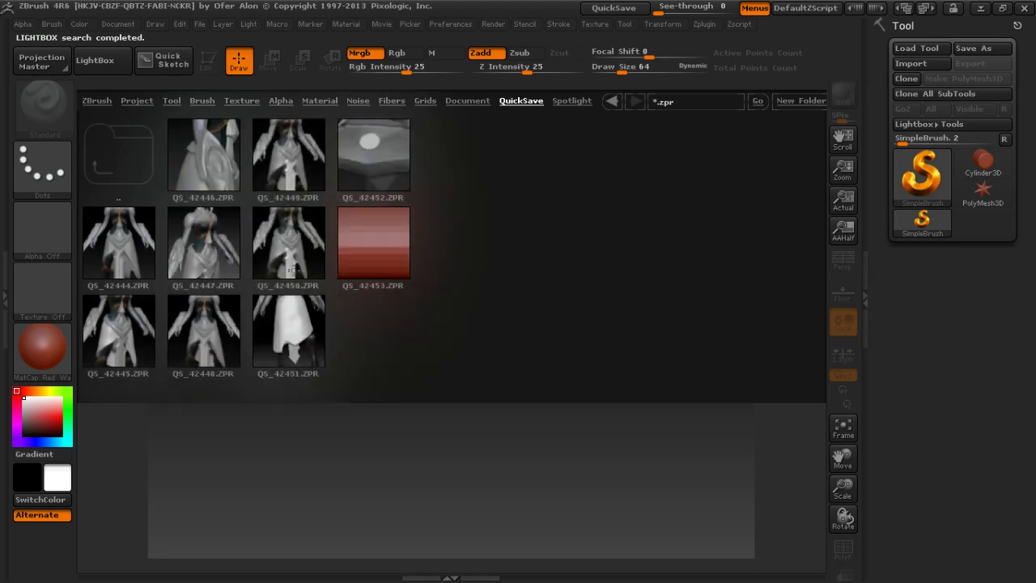
click(301, 256)
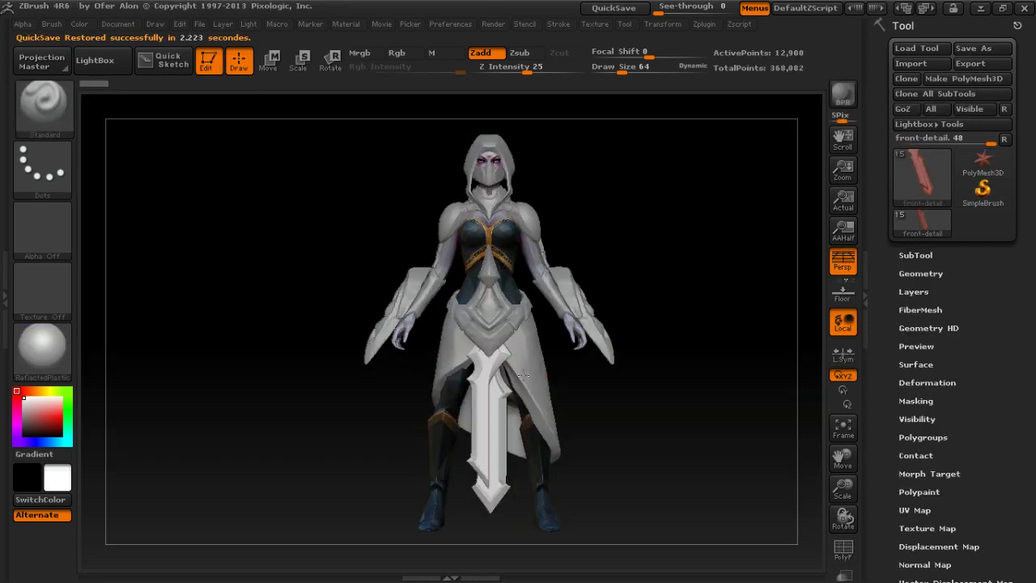
mouse_move(429, 347)
mouse_down()
mouse_move(573, 354)
mouse_move(458, 353)
mouse_move(557, 386)
mouse_move(542, 387)
mouse_up()
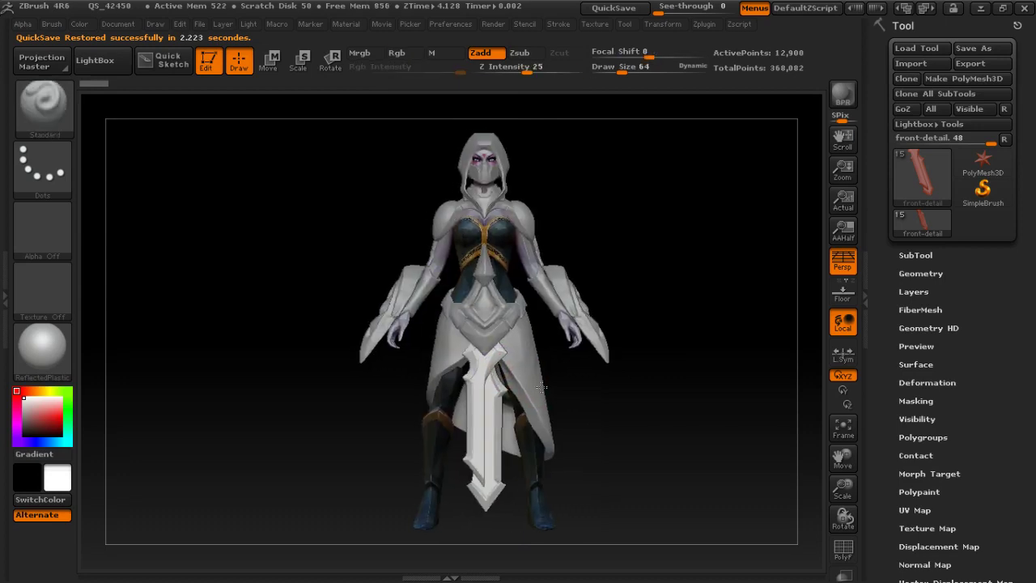
right_drag(481, 388, 491, 417)
alt+right_drag(518, 347, 501, 388)
right_drag(426, 387, 582, 397)
alt+right_drag(531, 360, 575, 384)
ctrl+right_drag(575, 384, 574, 421)
alt+right_drag(567, 322, 545, 387)
Step: Switch to Windows Photo Viewer, bring up the back-view concept image zuuioa8Um3c, and return to ZBrush
key(alt+Tab)
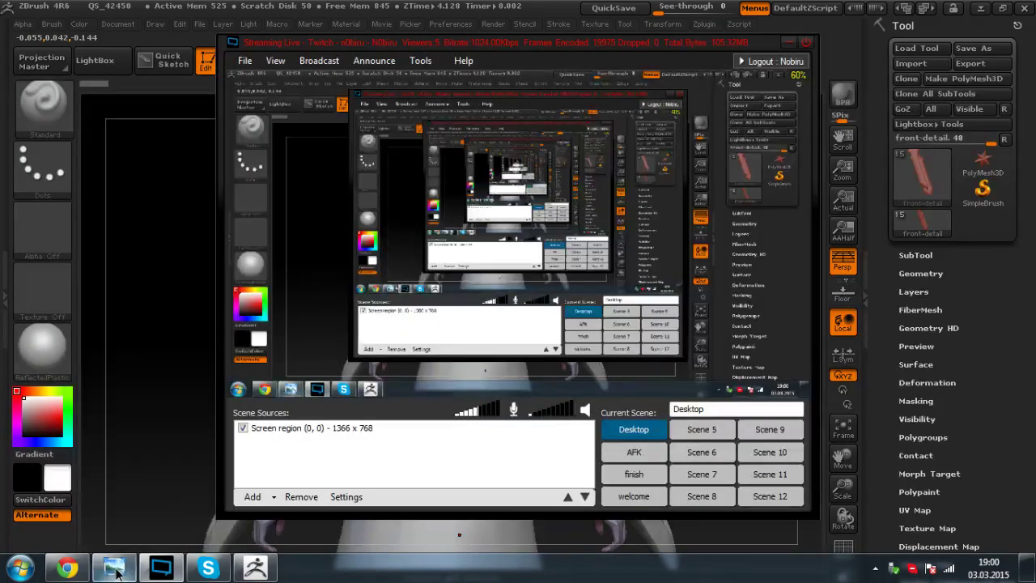
click(115, 567)
click(563, 535)
click(559, 534)
click(481, 534)
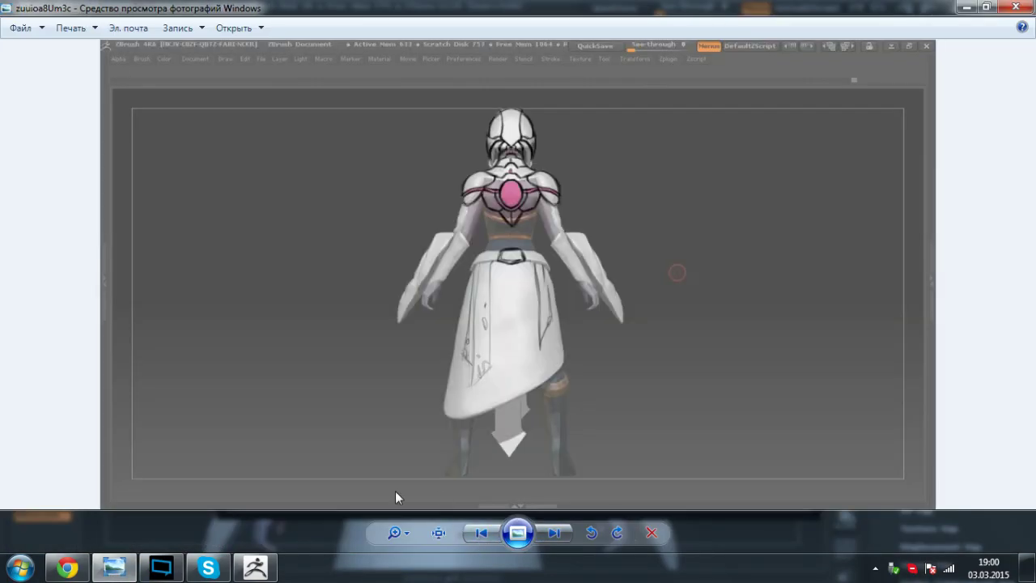
click(255, 567)
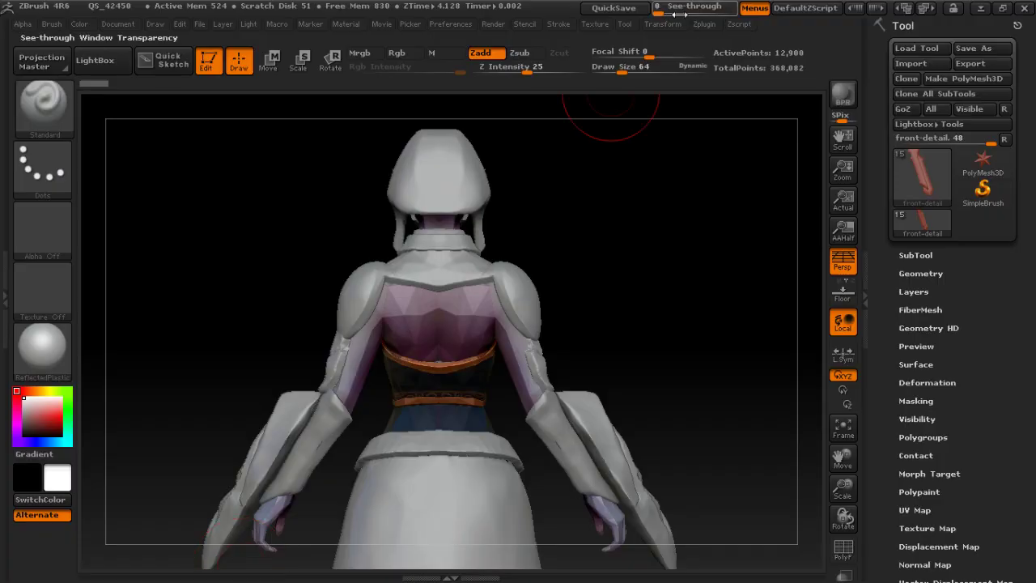
Step: Set See-through to 24 to reveal the concept image behind the canvas, and make the body subtool active
drag(678, 15, 676, 10)
alt+drag(637, 302, 684, 294)
alt+click(664, 321)
Step: Mask the exposed upper back of the body with a draw size of 20
key(bracketleft)
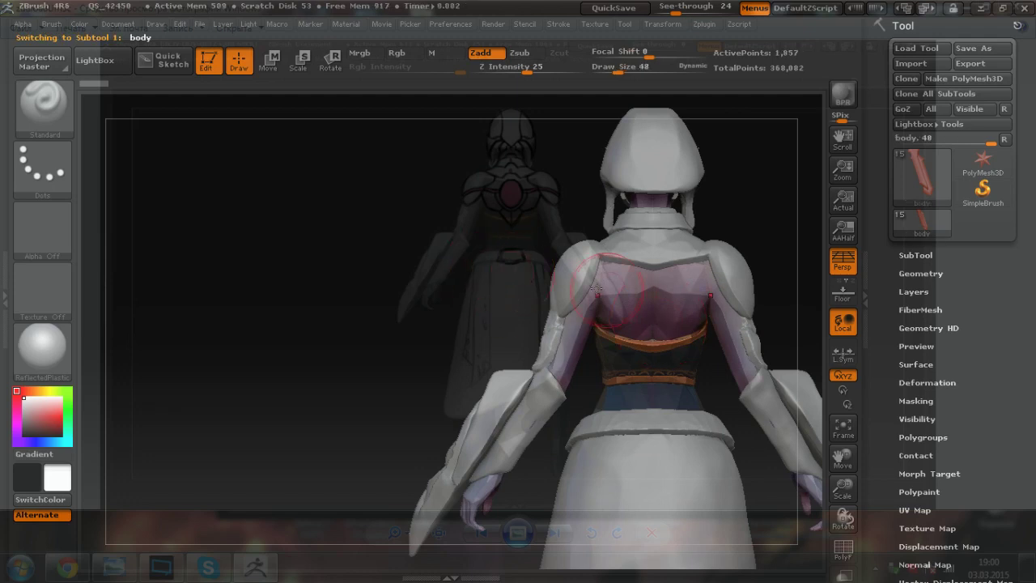
key(bracketleft)
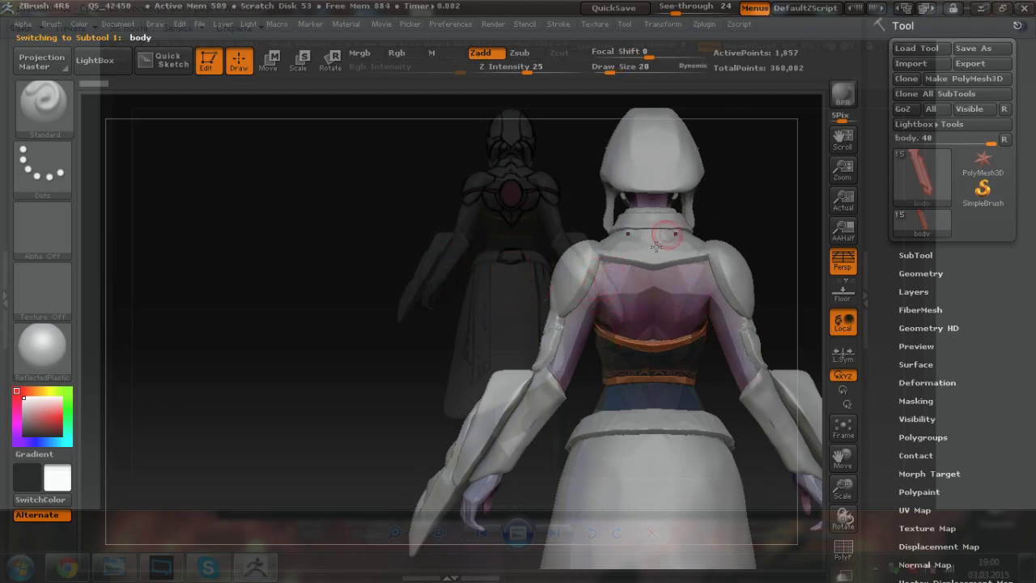
key(ctrl)
ctrl+drag(611, 279, 625, 284)
mouse_move(625, 283)
ctrl+mouse_down()
mouse_move(609, 287)
mouse_move(647, 278)
ctrl+mouse_up()
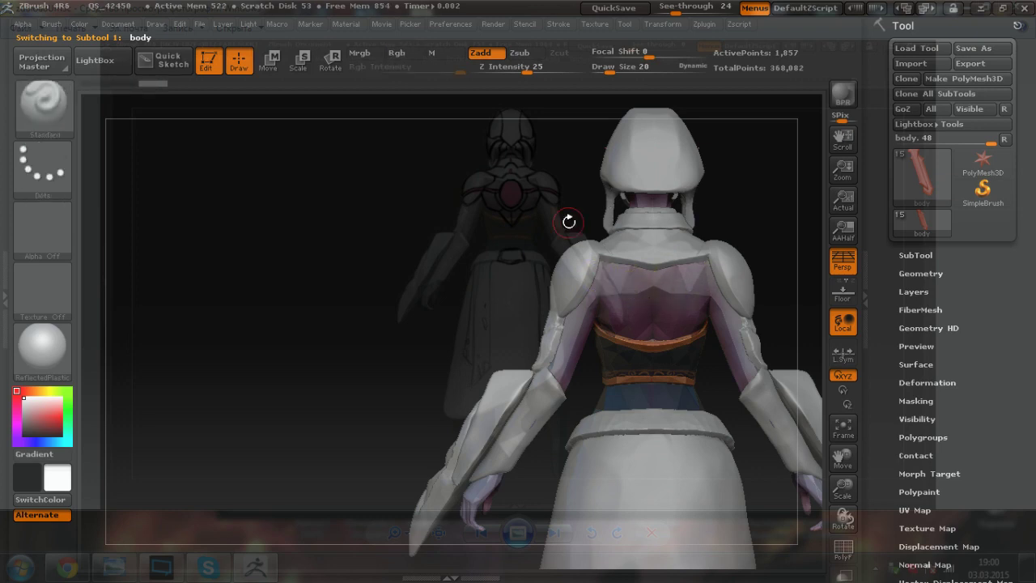
ctrl+drag(300, 226, 360, 298)
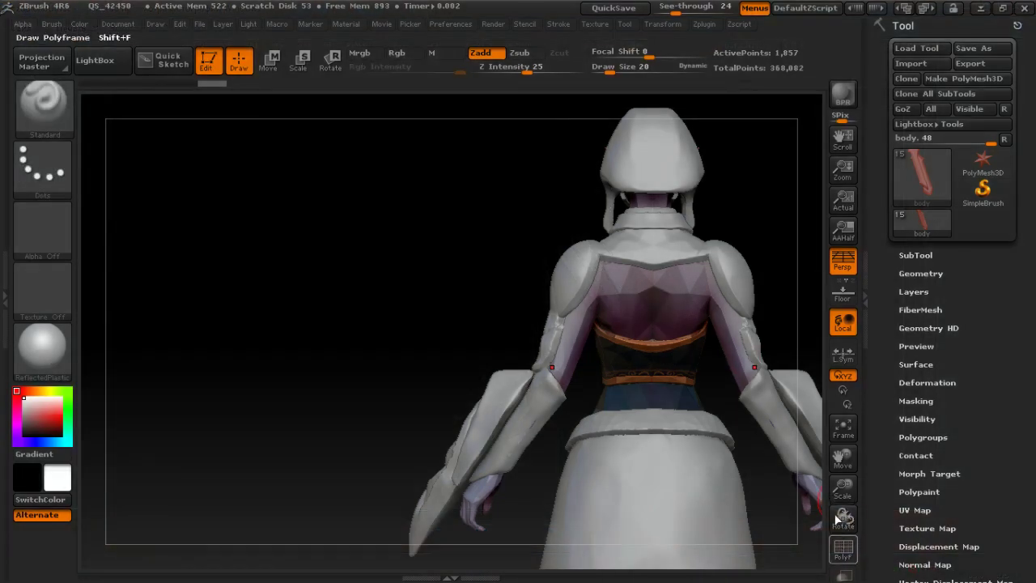
Step: Isolate the body subtool to examine its upper back, and show all the other subtools again
click(843, 549)
click(841, 554)
click(844, 574)
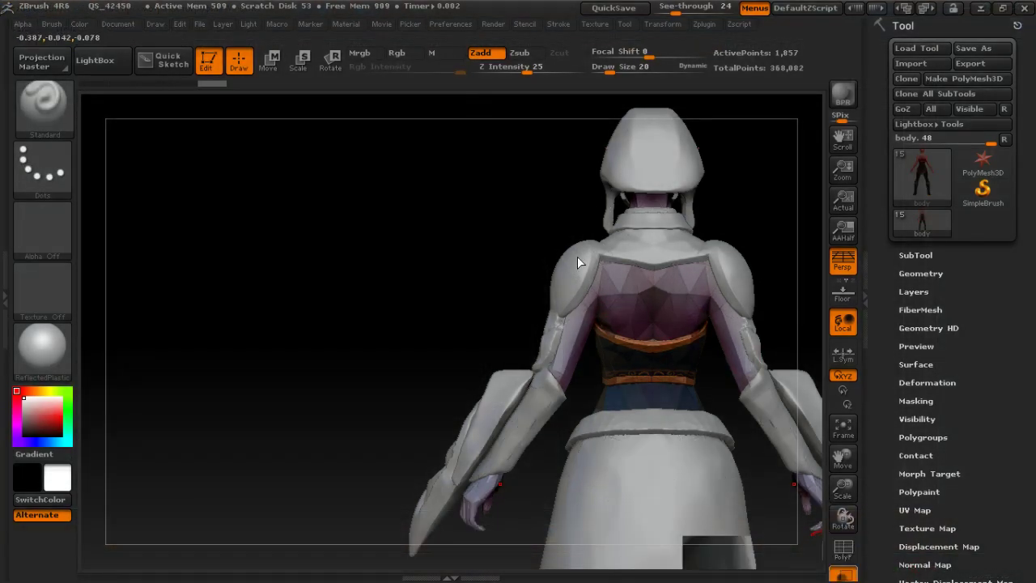
click(844, 575)
alt+drag(667, 458, 468, 454)
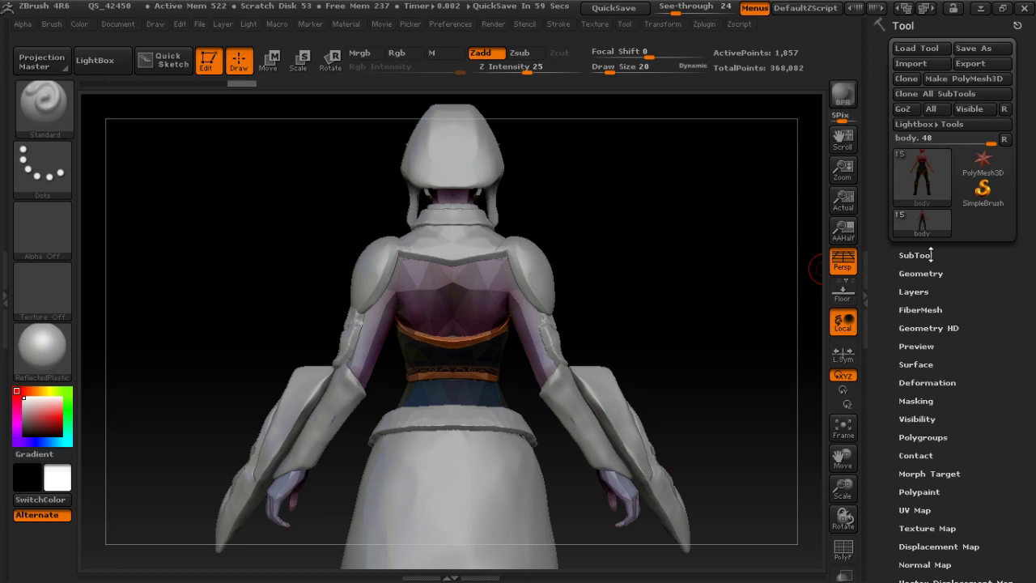
Step: Preview an Extract of the body's masked upper back and set the extraction thickness to 0.0123
click(917, 255)
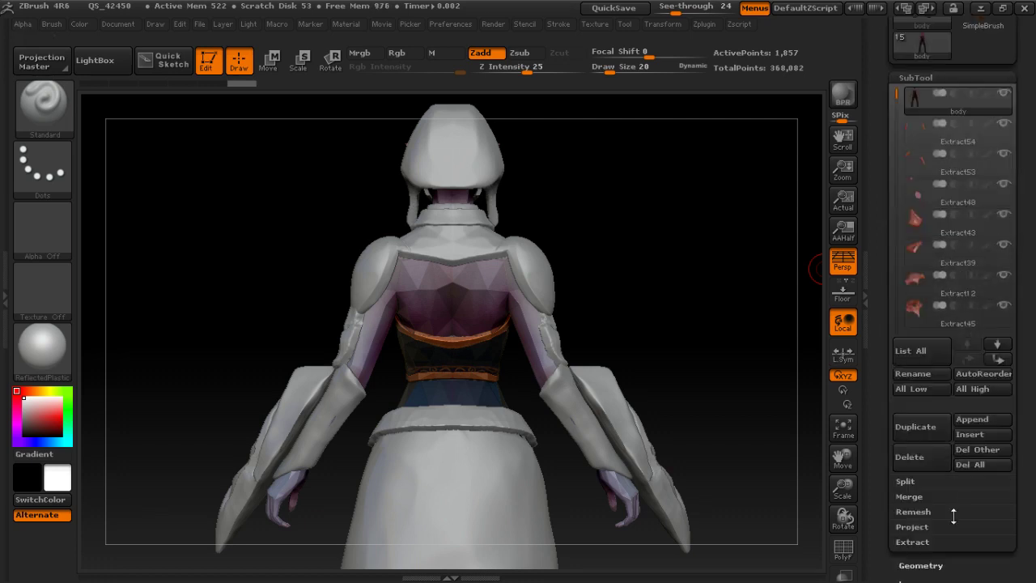
click(917, 545)
drag(1030, 548, 1025, 428)
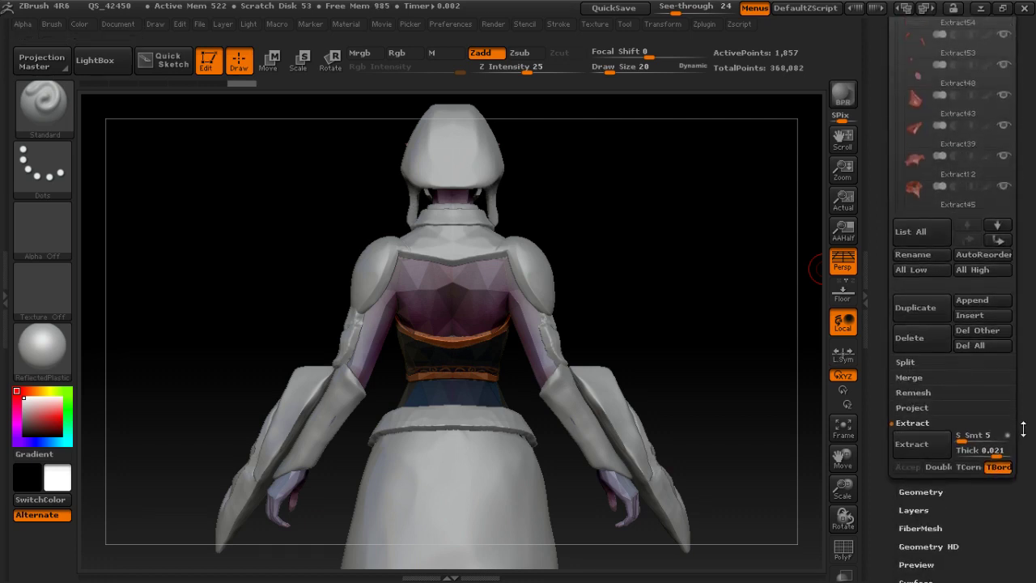
click(938, 445)
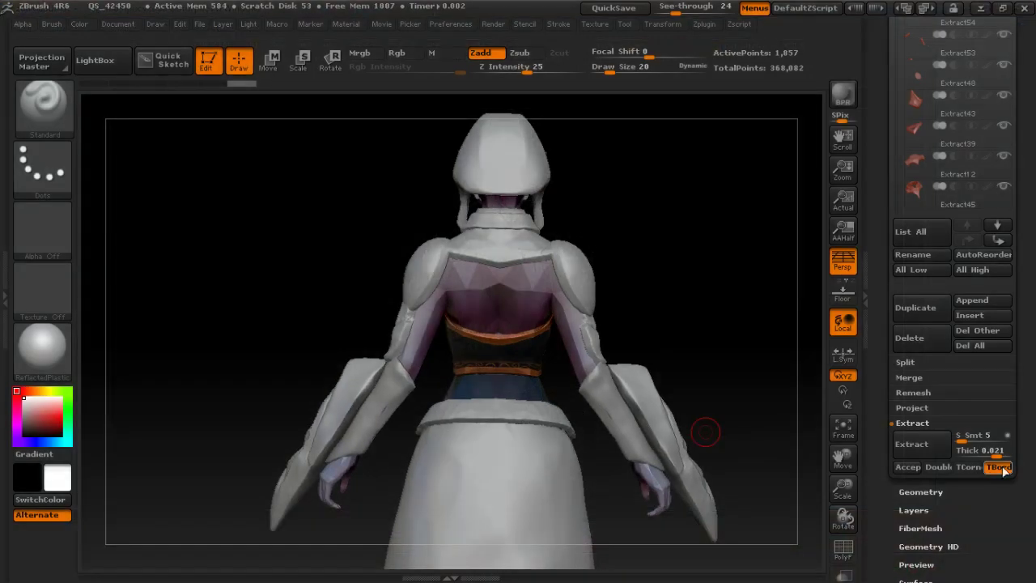
drag(997, 453, 994, 452)
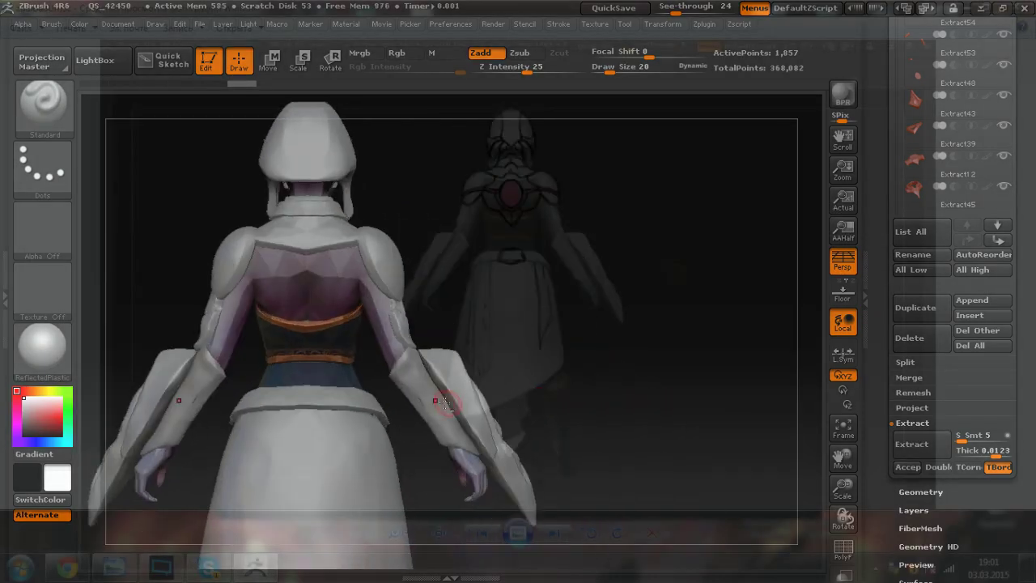
drag(769, 437, 809, 438)
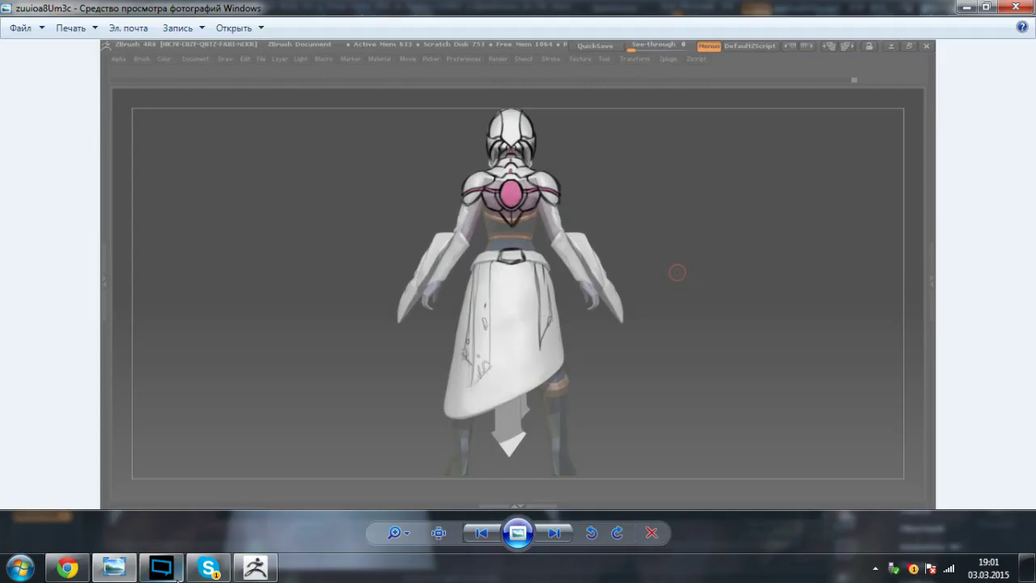
Step: Switch to the broadcasting program, add the concept image I6rShkf0Zw4 as a small overlay in the Desktop scene's upper-left corner, and return to ZBrush
click(166, 569)
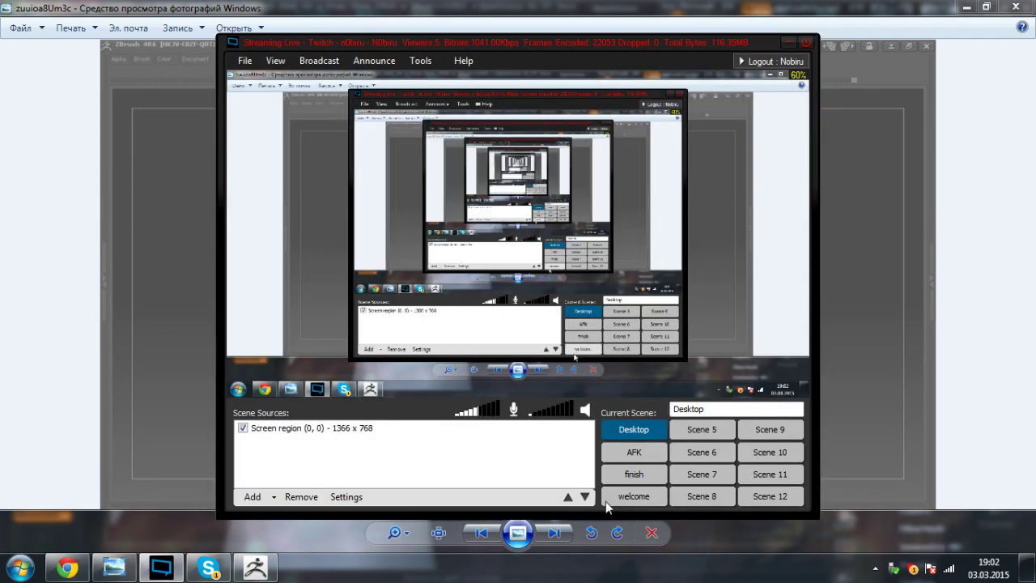
click(253, 497)
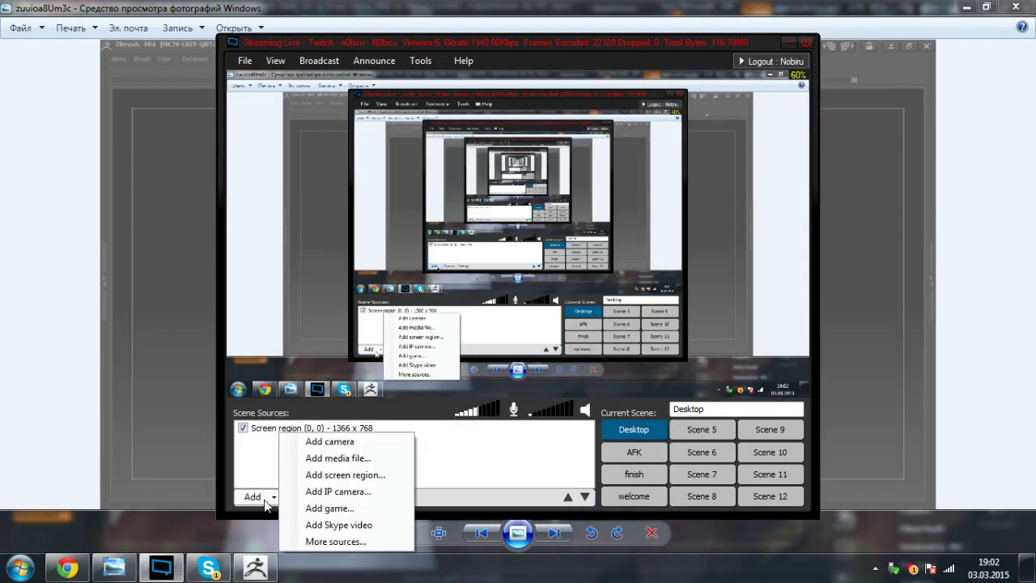
click(345, 464)
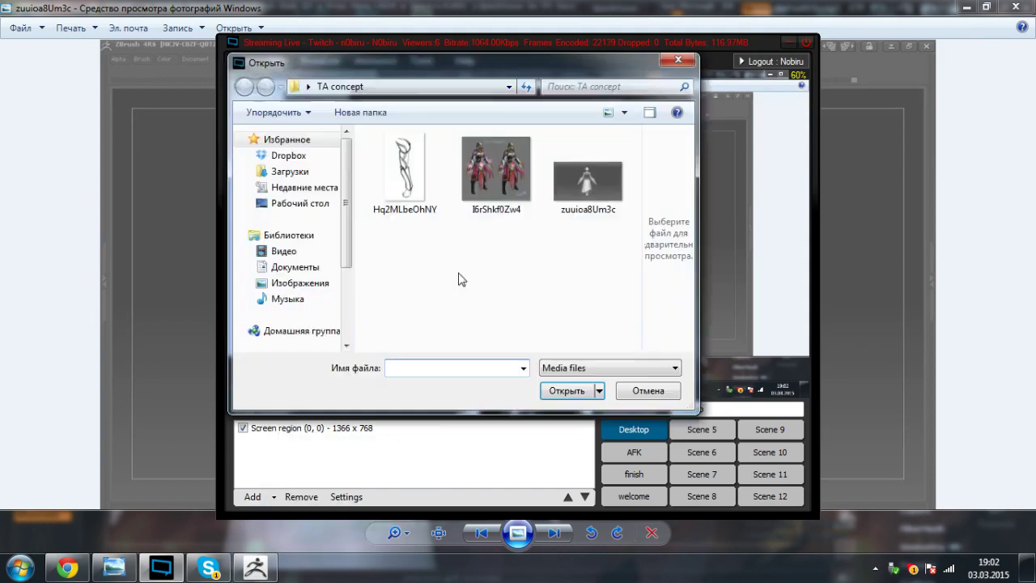
click(503, 174)
drag(668, 158, 376, 158)
drag(518, 233, 376, 147)
mouse_move(313, 125)
mouse_down()
mouse_move(357, 183)
mouse_move(312, 125)
mouse_up()
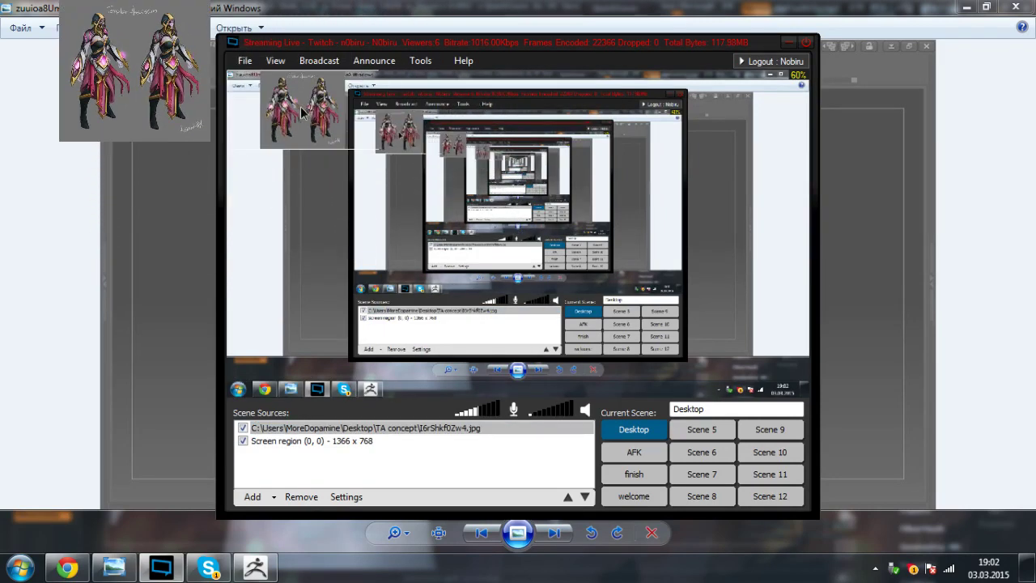
click(790, 42)
click(968, 7)
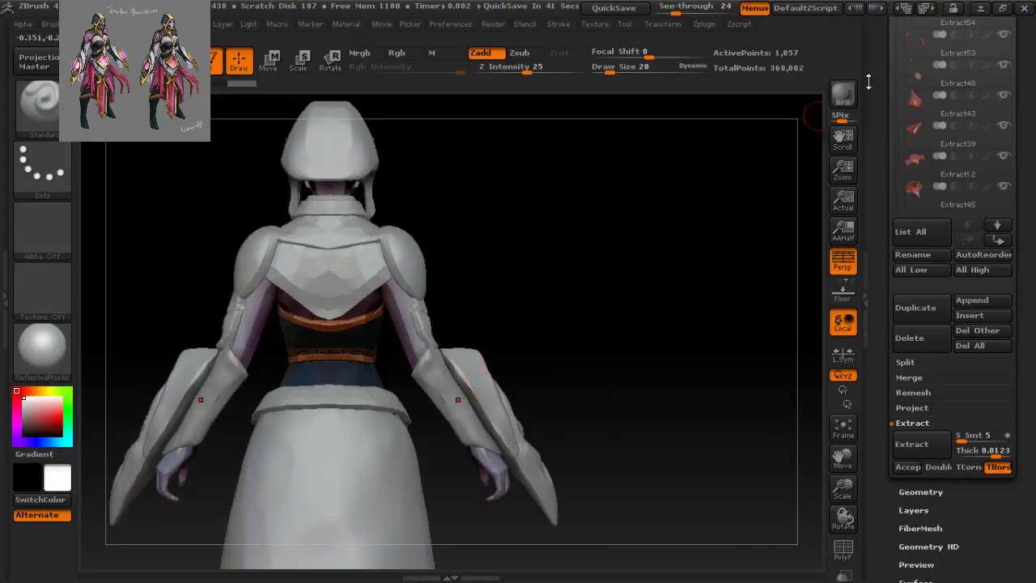
Step: Extract the masked upper back and accept it as a new subtool
key(alt+Tab)
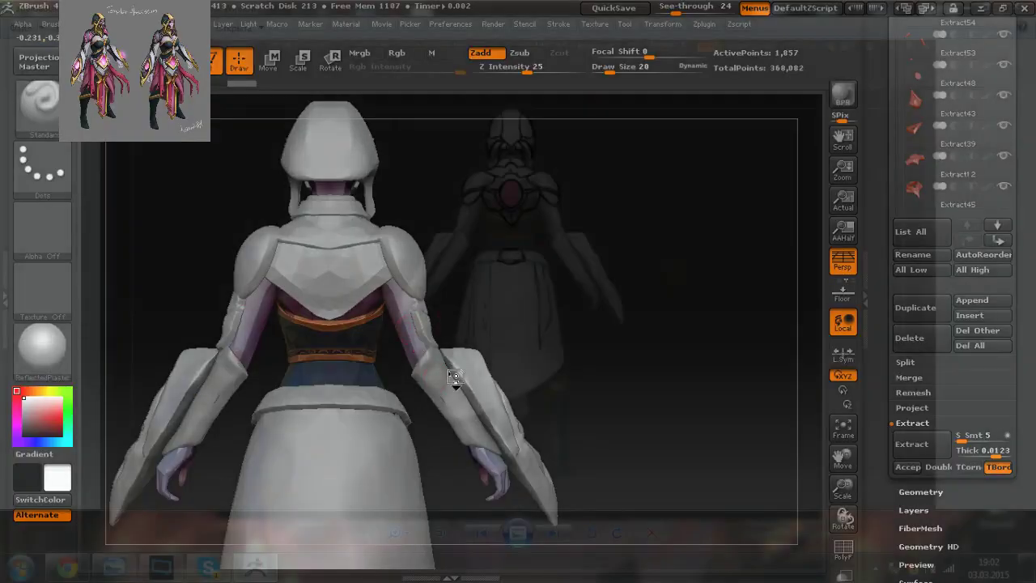
alt+right_drag(455, 376, 500, 421)
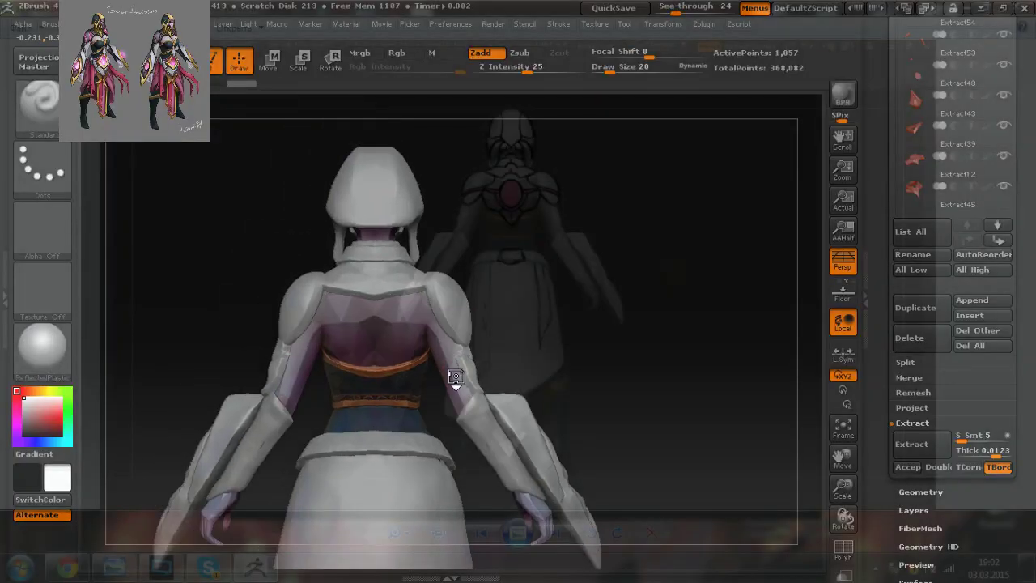
mouse_move(459, 352)
right_down()
mouse_move(502, 355)
mouse_move(463, 354)
right_up()
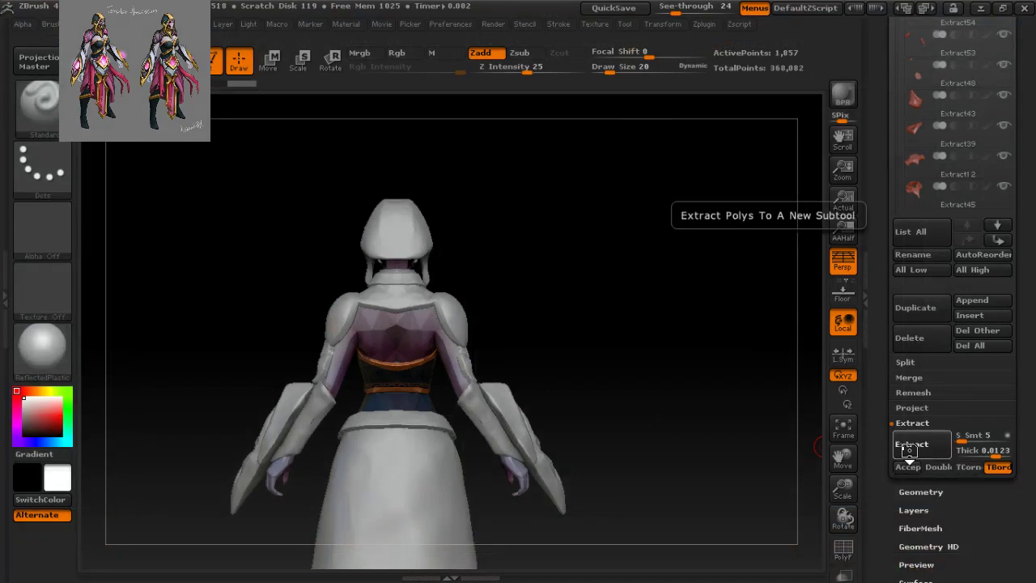
click(906, 468)
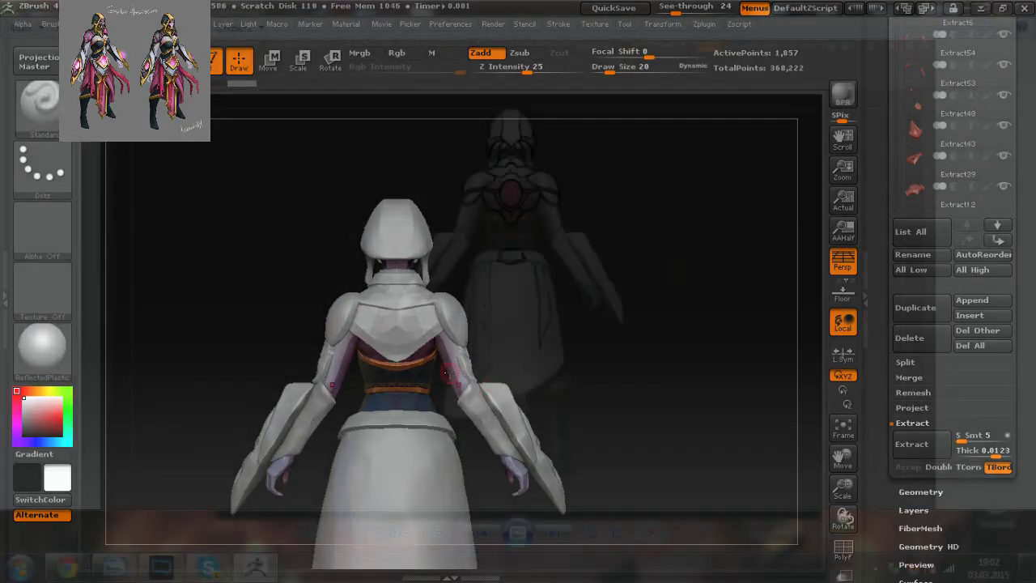
Step: Make the extracted back plate the active subtool and remesh it with DynaMesh at a resolution of 352
right_drag(450, 373, 539, 376)
alt+drag(538, 376, 661, 374)
right_drag(670, 376, 698, 370)
alt+right_drag(548, 350, 509, 356)
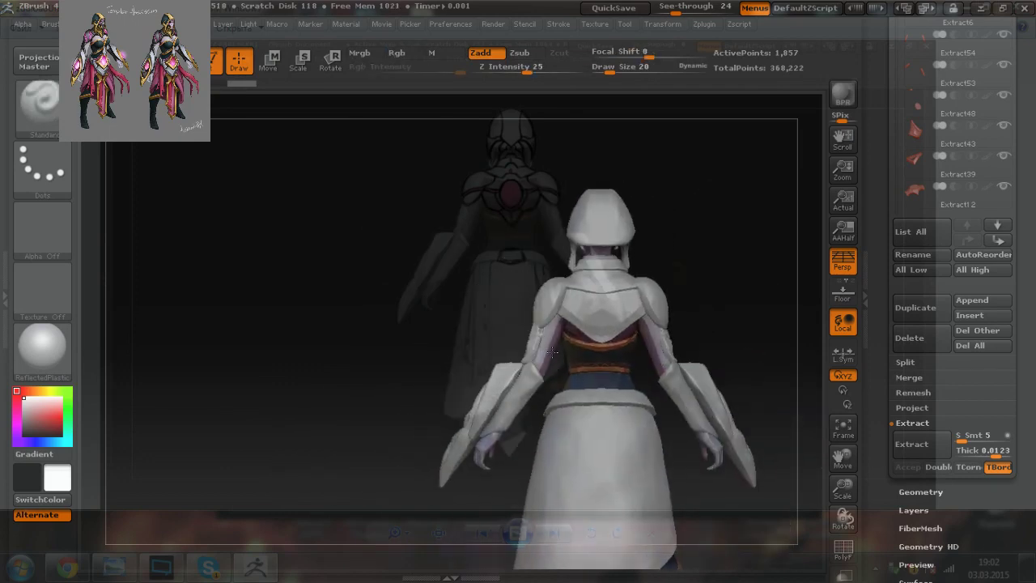
alt+click(619, 325)
ctrl+right_drag(619, 326, 661, 324)
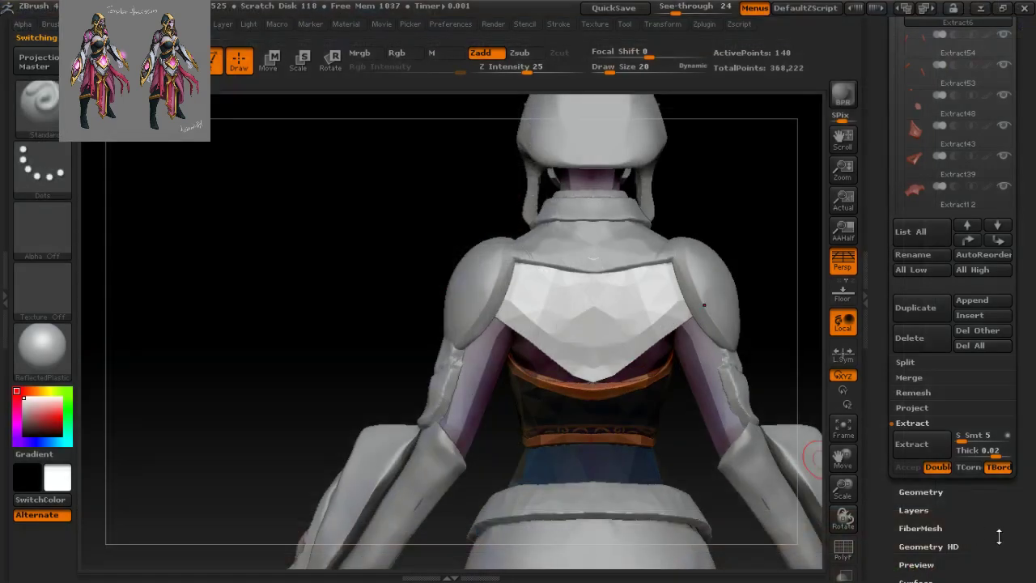
drag(905, 474, 905, 434)
click(923, 450)
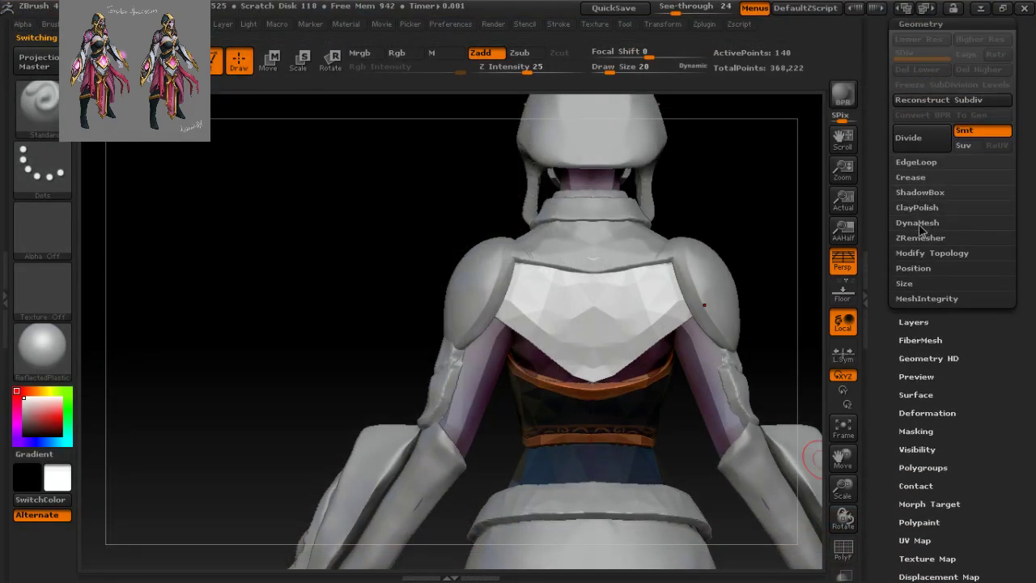
click(918, 224)
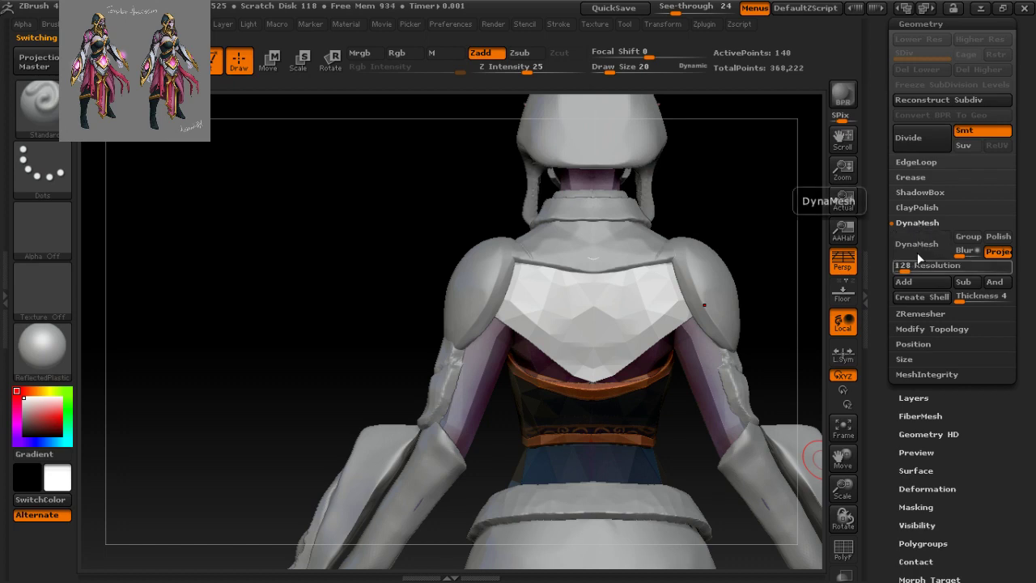
drag(917, 267, 914, 269)
click(919, 243)
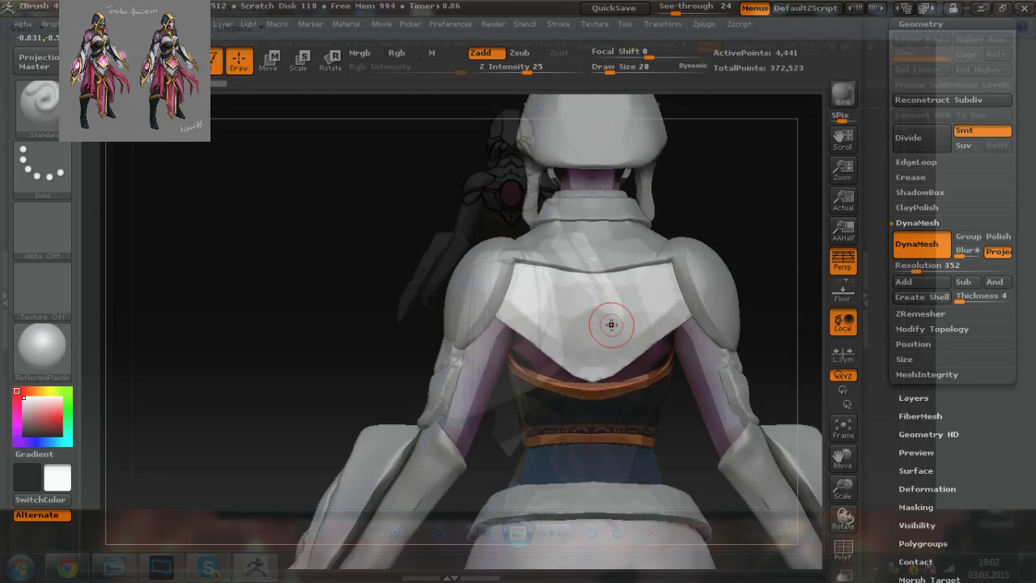
Step: Choose the Move brush for reshaping the extracted back plate
alt+drag(677, 397, 688, 399)
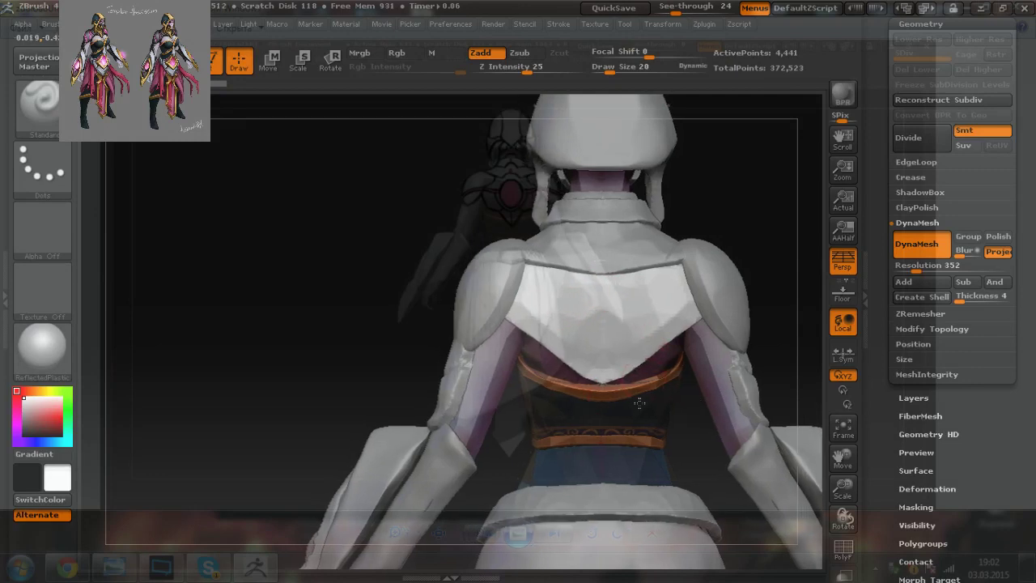
alt+drag(349, 377, 107, 365)
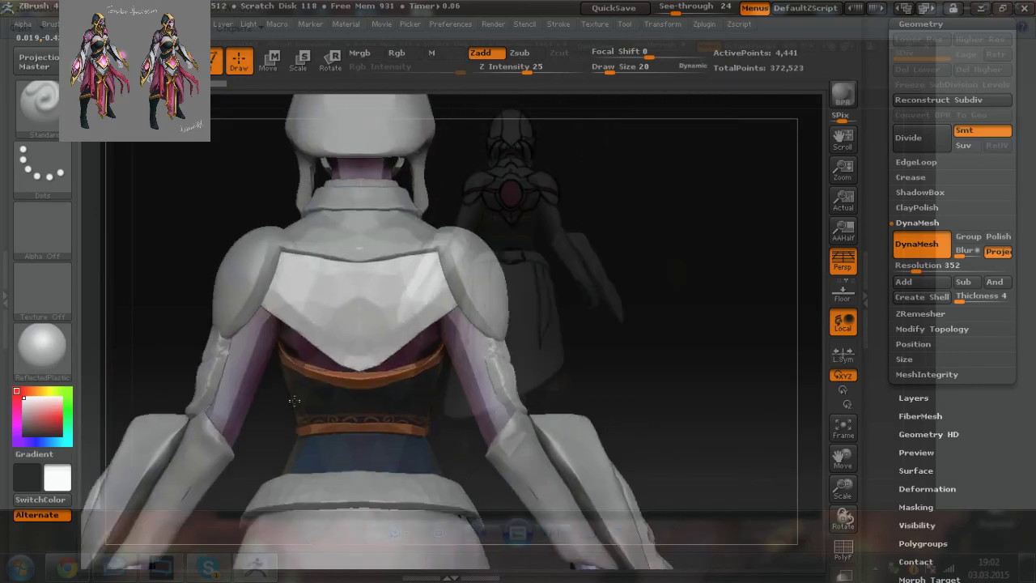
alt+drag(295, 401, 244, 408)
click(36, 121)
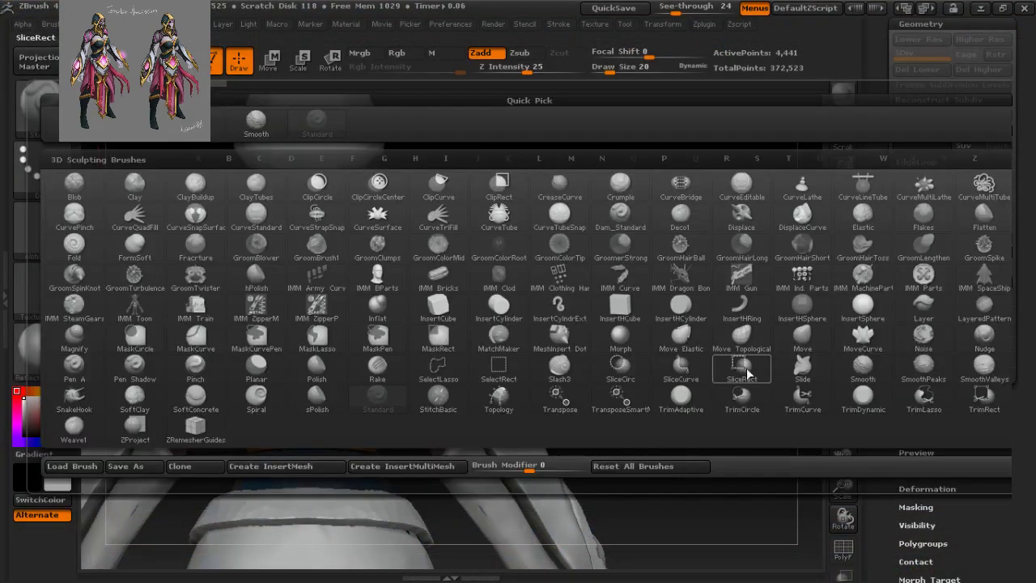
click(798, 340)
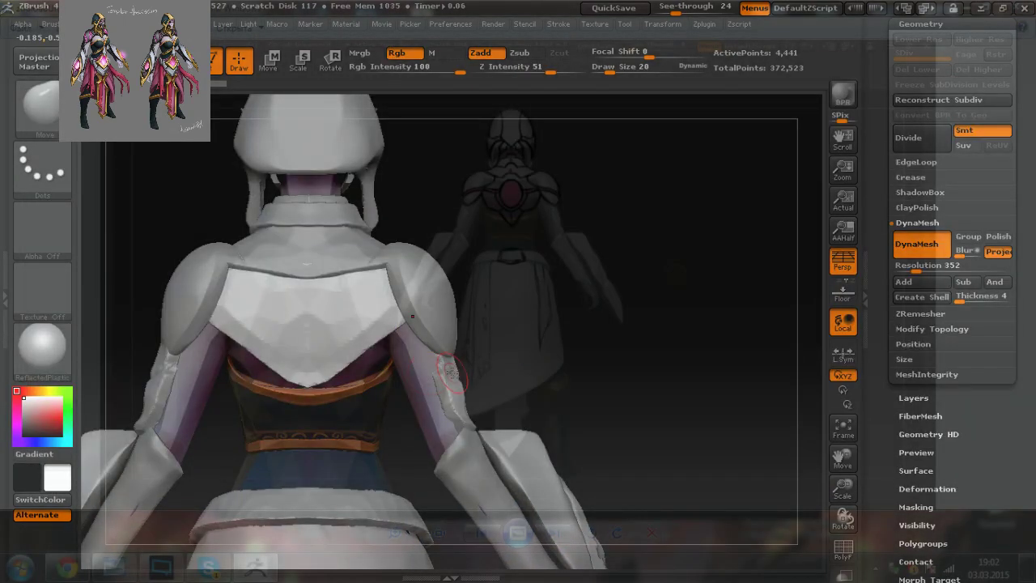
Step: Switch to the broadcasting program, move the concept image overlay to the Desktop scene's lower-left corner, and return to ZBrush
key(alt+Tab)
click(171, 569)
drag(260, 134, 296, 352)
click(302, 429)
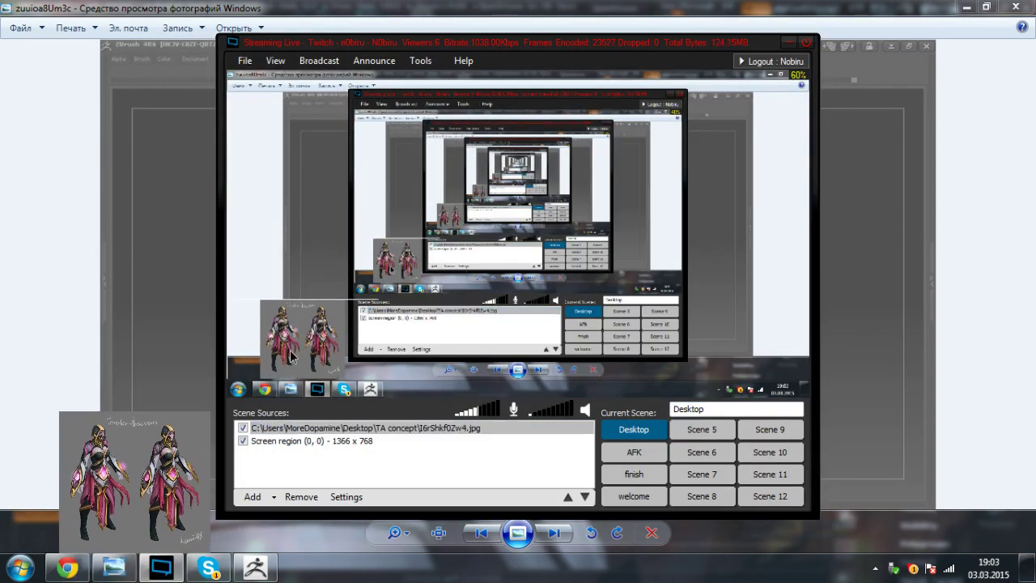
click(789, 43)
click(256, 569)
Step: Activate X-axis symmetry and pull the back plate's lower point downward with an enlarged Move brush
alt+right_drag(350, 437, 384, 429)
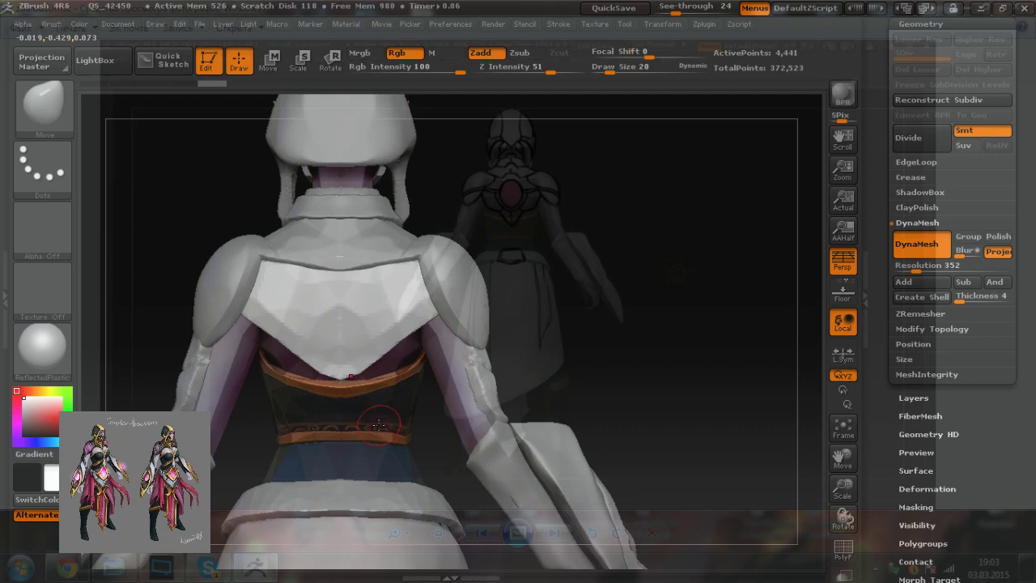
right_drag(386, 417, 387, 425)
mouse_move(663, 25)
click(700, 368)
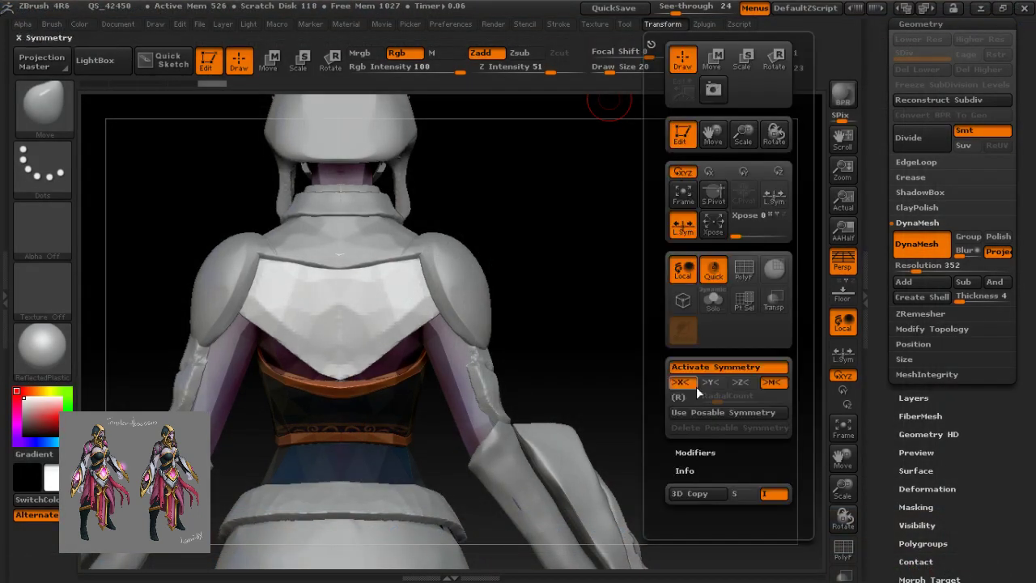
key(bracketright)
key(bracketright)
mouse_move(287, 332)
mouse_down()
mouse_move(276, 348)
mouse_move(321, 365)
mouse_move(342, 398)
mouse_up()
key(bracketright)
key(bracketleft)
Step: Adjust the back plate's side edges under the shoulder pads with the Move brush, working from the side view
drag(548, 355, 520, 355)
drag(595, 361, 648, 382)
drag(160, 373, 319, 366)
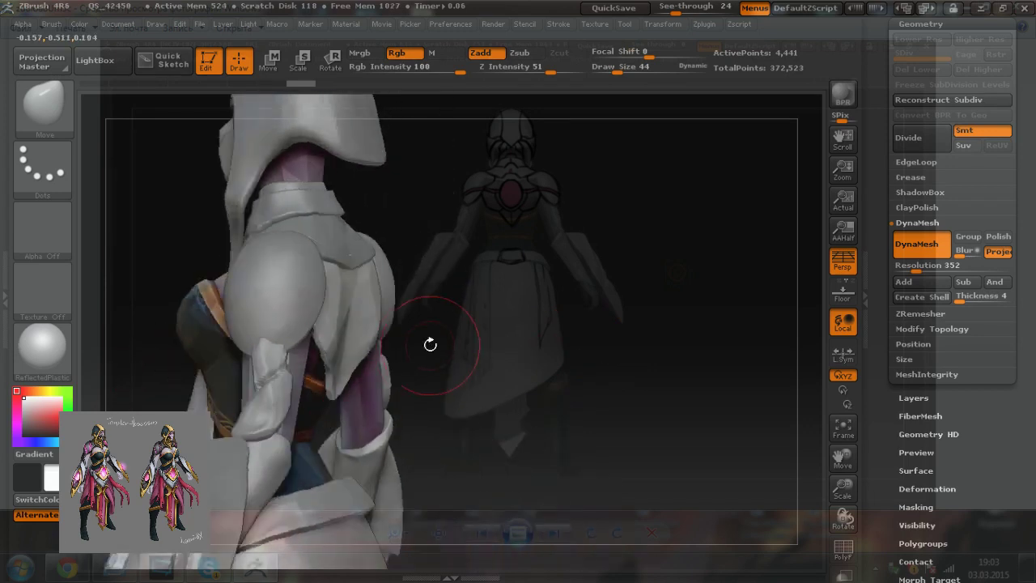
drag(429, 345, 484, 346)
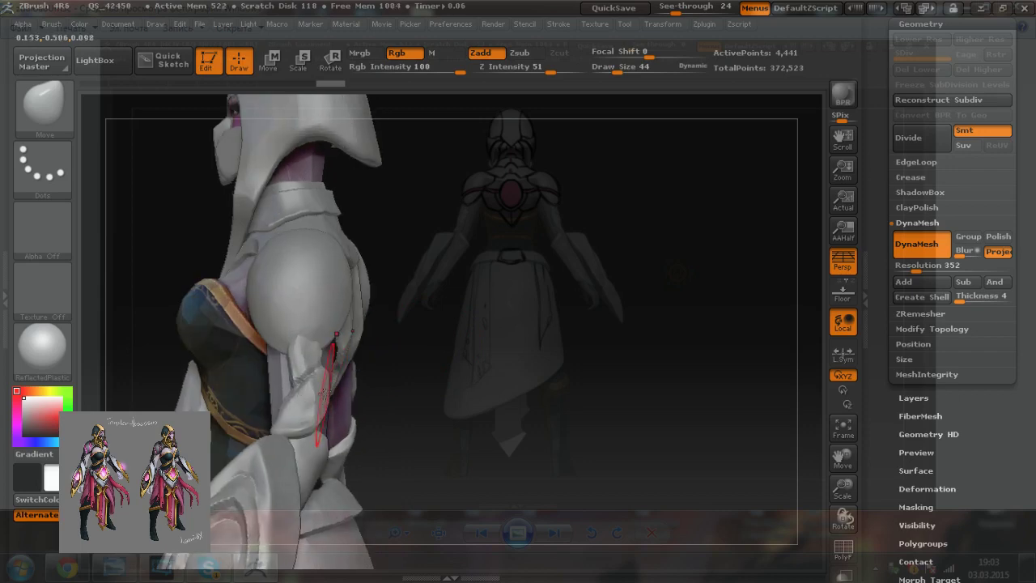
drag(328, 347, 333, 348)
drag(429, 385, 388, 389)
mouse_move(401, 442)
mouse_down()
mouse_move(437, 426)
mouse_move(407, 430)
mouse_up()
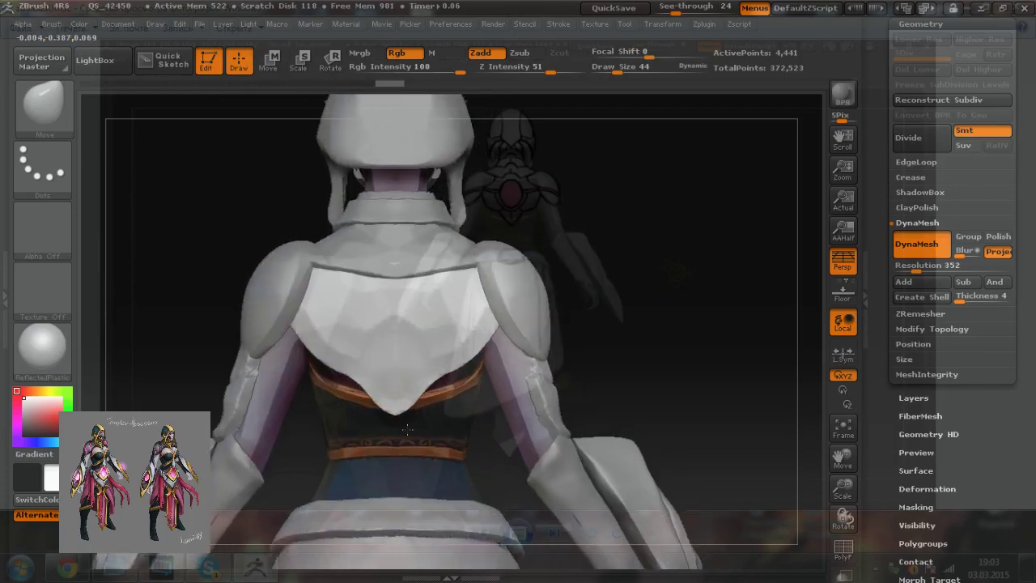
Step: Reshape the back plate's outer and lower edges with a smaller Move brush, setting off the central point
mouse_move(299, 321)
mouse_down()
mouse_move(290, 311)
mouse_move(305, 297)
mouse_up()
key(bracketleft)
key(bracketleft)
mouse_move(327, 358)
mouse_down()
mouse_move(308, 348)
mouse_move(338, 366)
mouse_up()
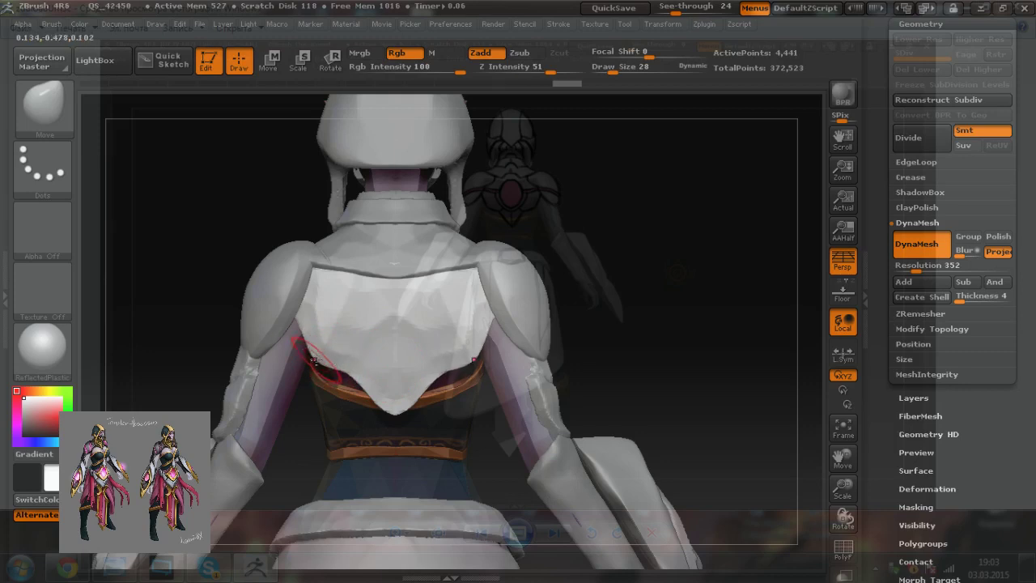
key(bracketleft)
key(bracketright)
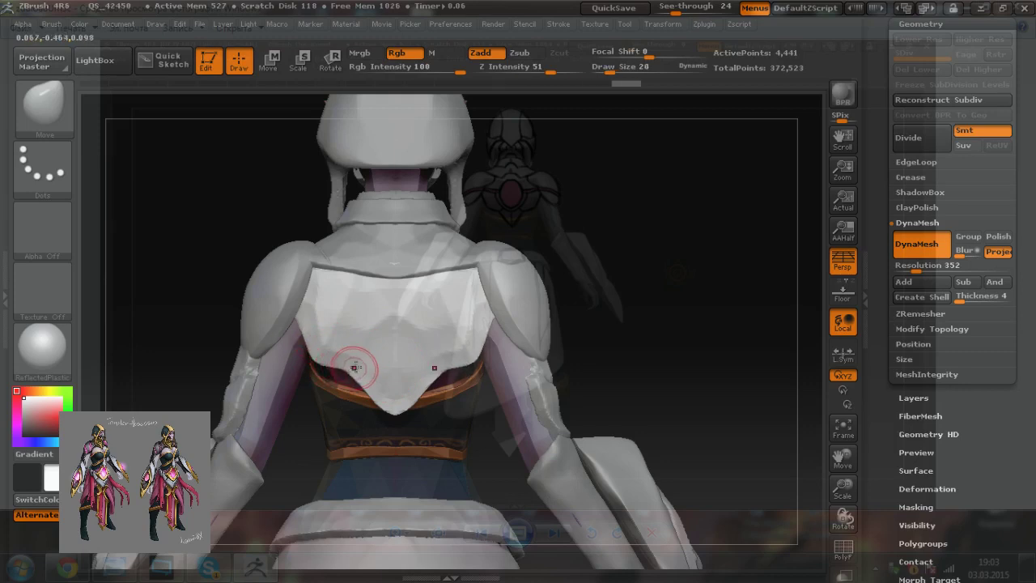
mouse_move(367, 369)
mouse_down()
mouse_move(400, 398)
mouse_move(418, 370)
mouse_move(474, 349)
mouse_move(384, 396)
mouse_move(416, 383)
mouse_move(428, 363)
mouse_up()
Step: Refine the back plate's lower outline into inward curves running down to a sharp central point
key(bracketleft)
key(bracketright)
key(bracketright)
key(bracketleft)
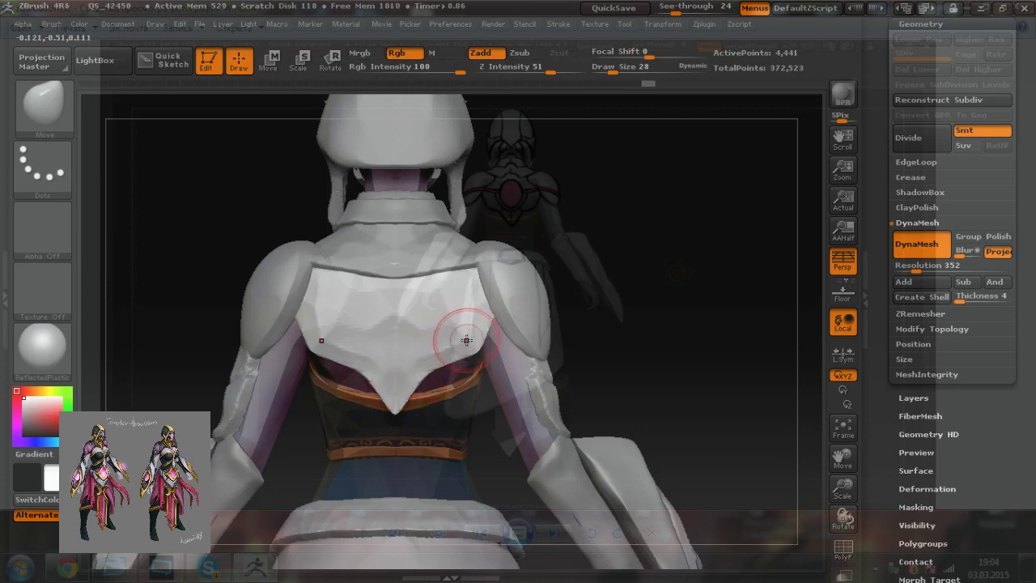
drag(418, 376, 408, 389)
mouse_move(492, 307)
mouse_down()
mouse_move(467, 295)
mouse_move(411, 450)
mouse_up()
Step: Smooth the back plate's faceted surface and tidy its side edges beside the shoulder pads
key(bracketright)
shift+drag(400, 415, 407, 394)
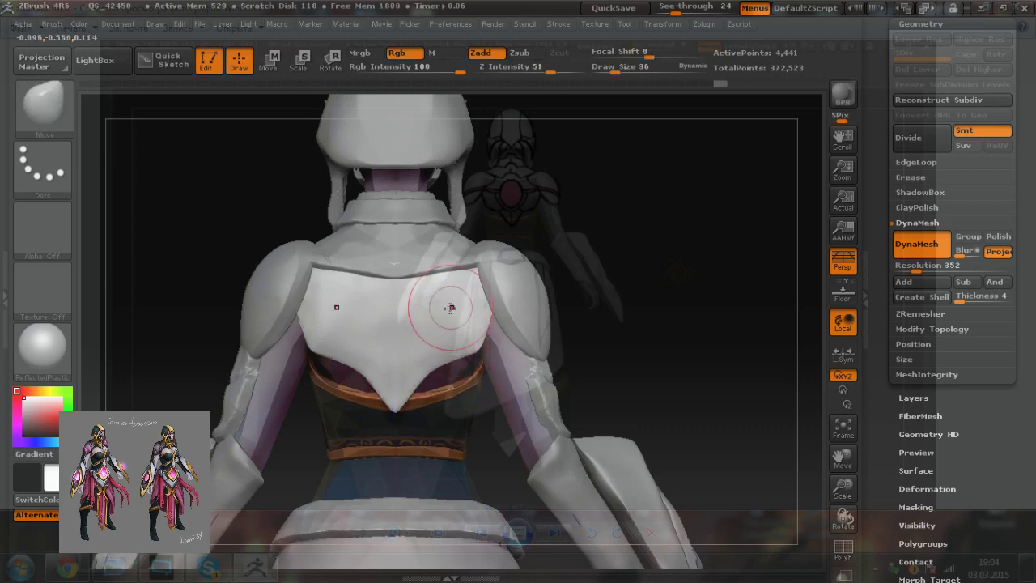
drag(488, 294, 482, 297)
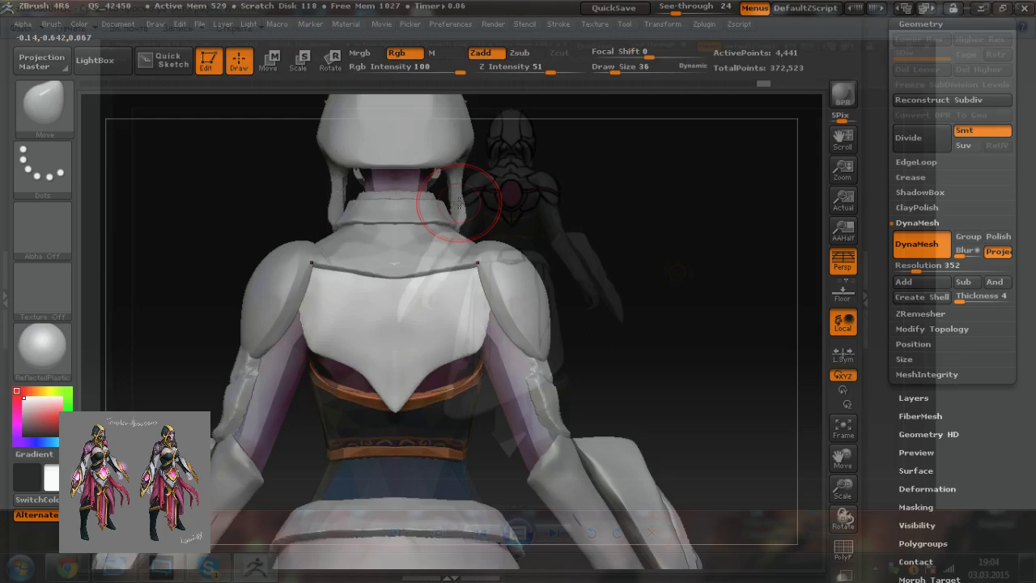
Step: Make the collar plate above the back plate the active subtool and pull its lower edge into a downward curve
alt+click(497, 290)
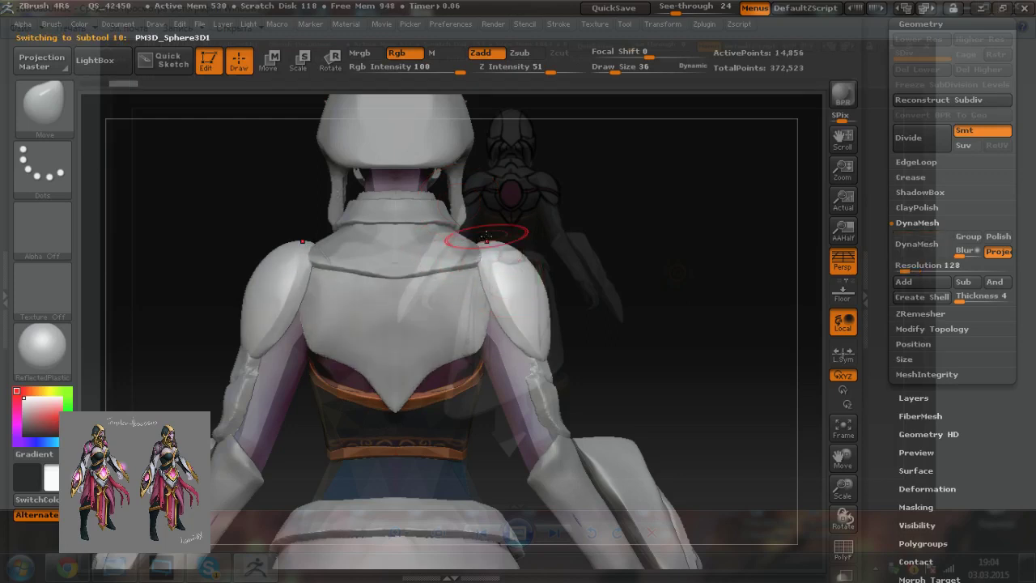
alt+click(412, 332)
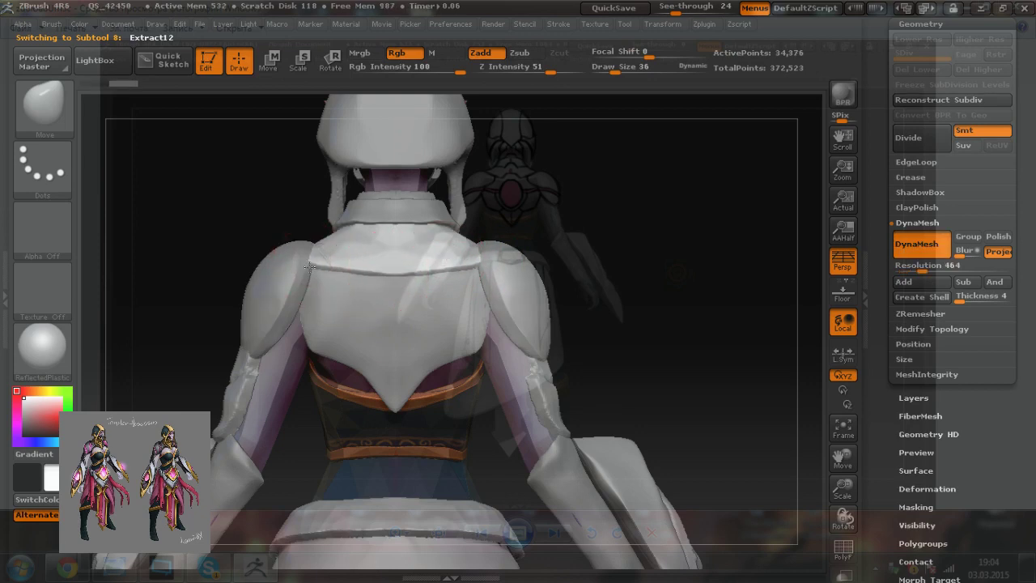
drag(256, 209, 258, 300)
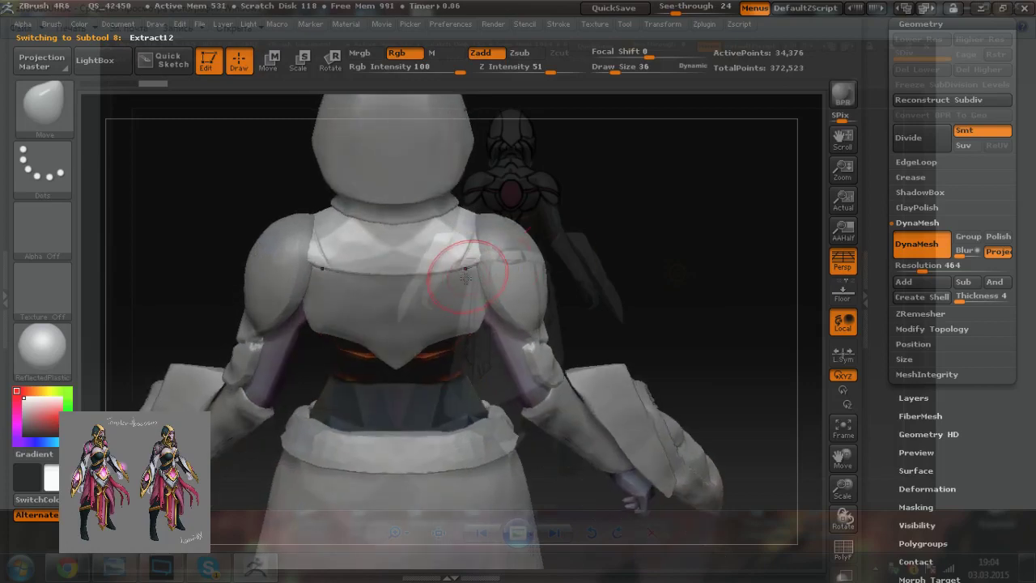
mouse_move(482, 266)
mouse_down()
mouse_move(485, 273)
mouse_move(472, 252)
mouse_up()
drag(396, 269, 397, 277)
drag(361, 266, 383, 280)
drag(472, 258, 476, 254)
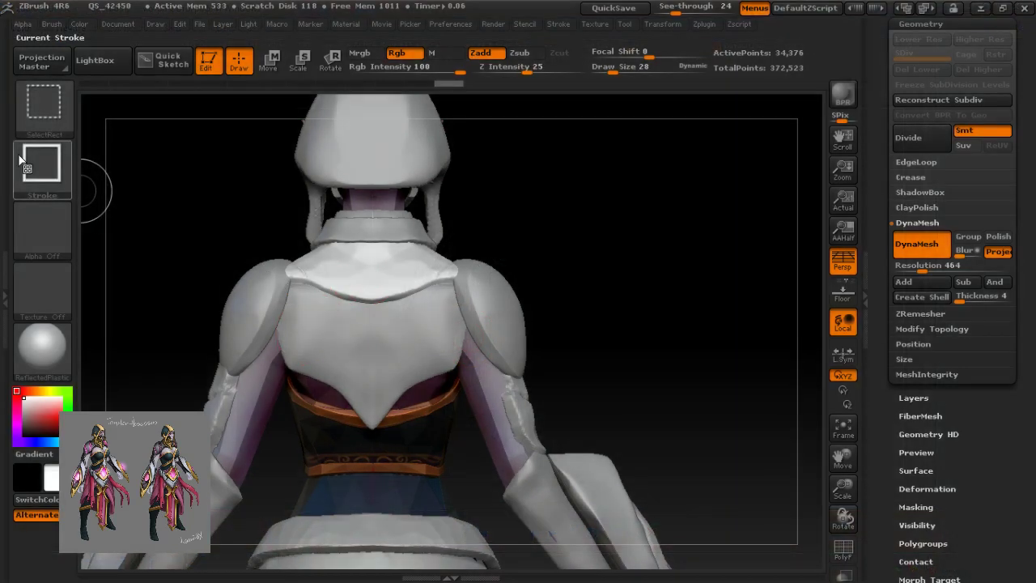
Step: Cut an arched notch into the middle of the collar plate's lower edge with the TrimCurve brush
ctrl+shift+click(44, 111)
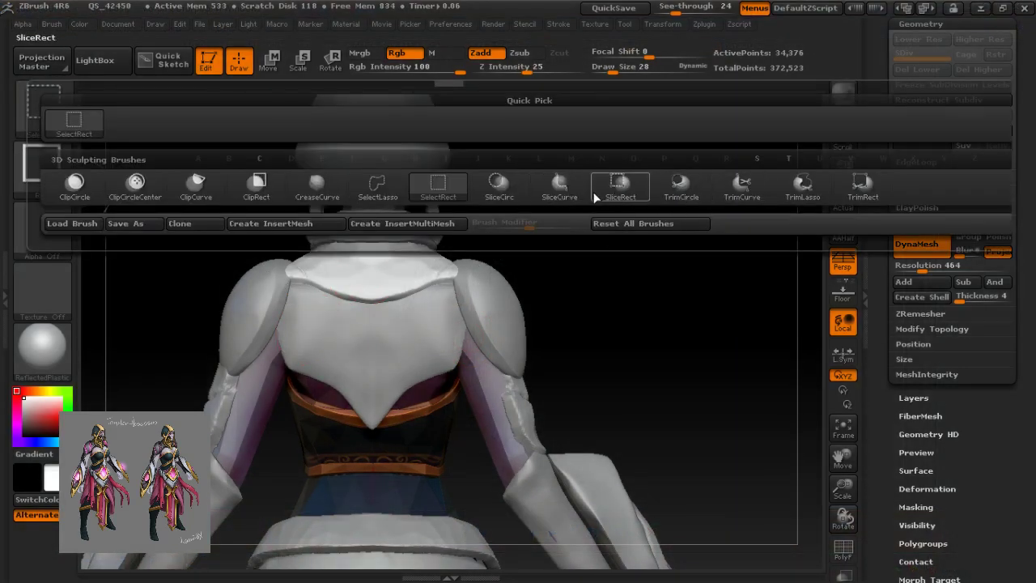
click(597, 195)
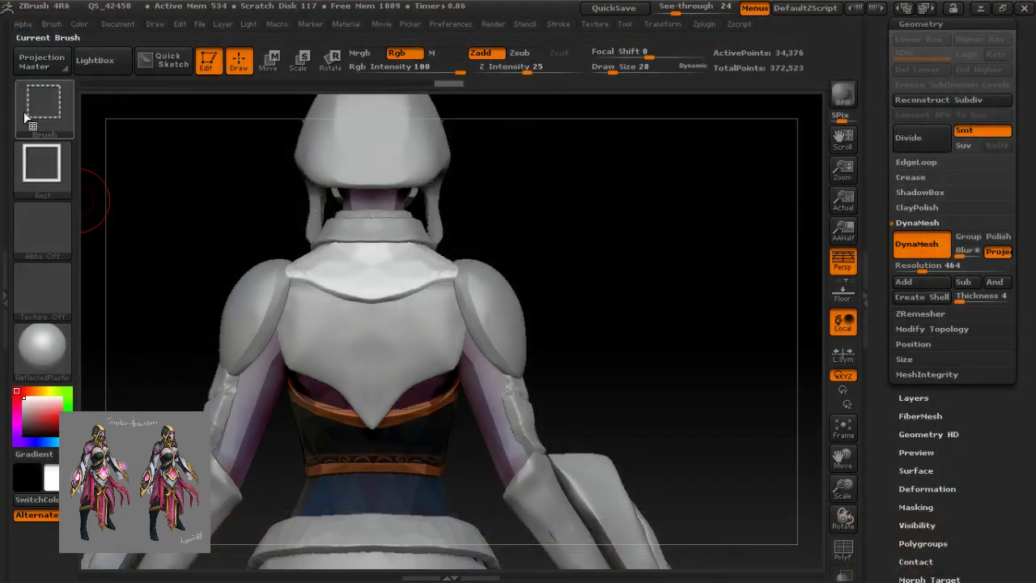
ctrl+shift+click(24, 111)
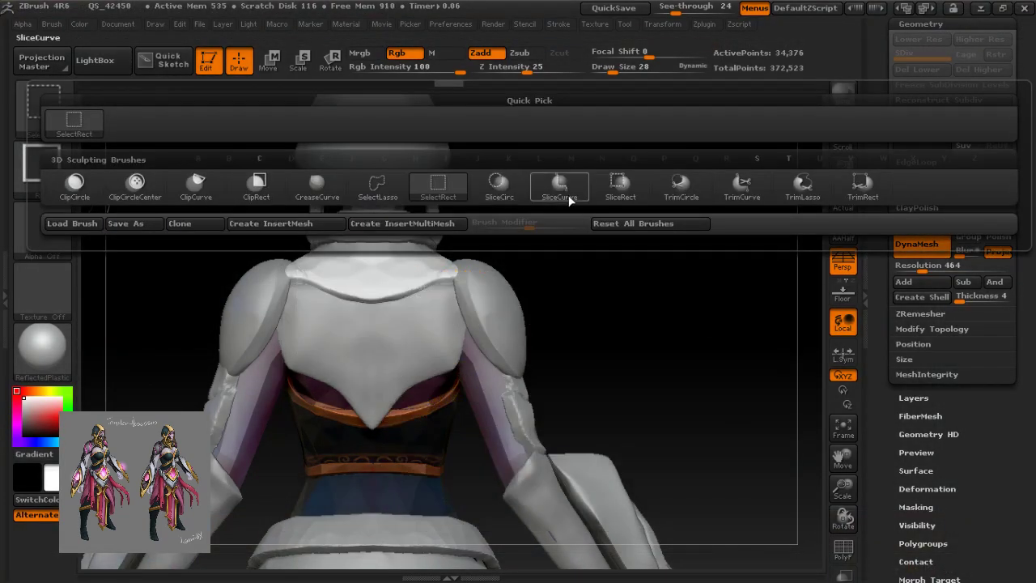
click(742, 188)
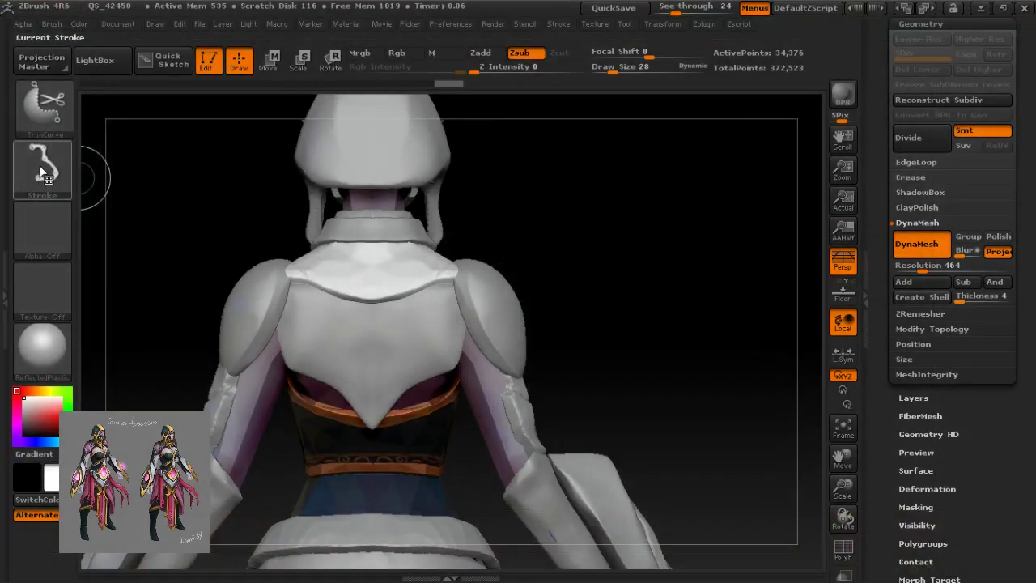
click(42, 169)
ctrl+shift+click(305, 186)
mouse_move(398, 307)
ctrl+shift+mouse_down()
mouse_move(346, 291)
mouse_move(330, 336)
ctrl+shift+mouse_up()
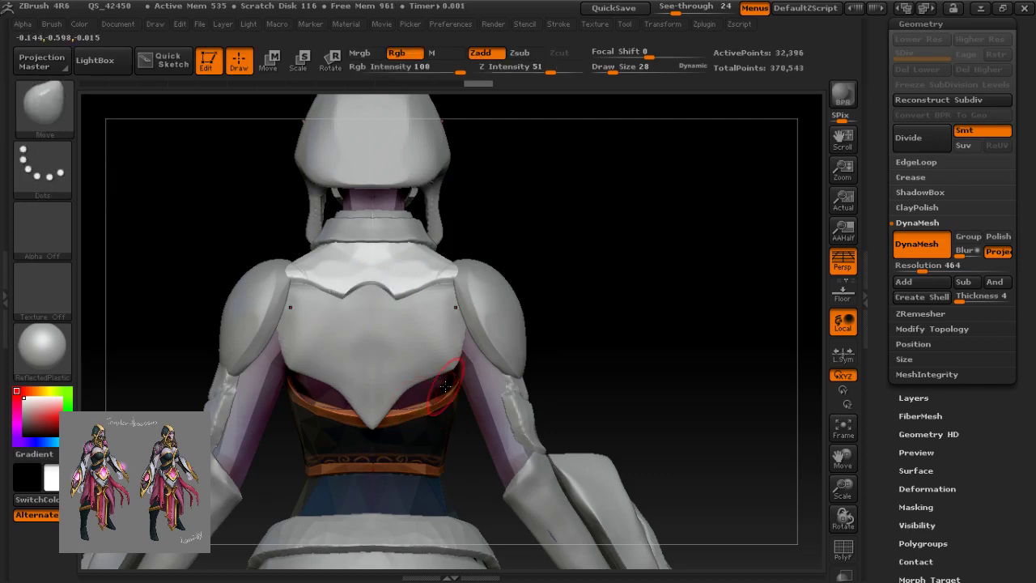
Step: Open the Modify Topology options and push the collar plate's central notch upward into a higher arch with the Move brush
alt+drag(494, 370, 502, 364)
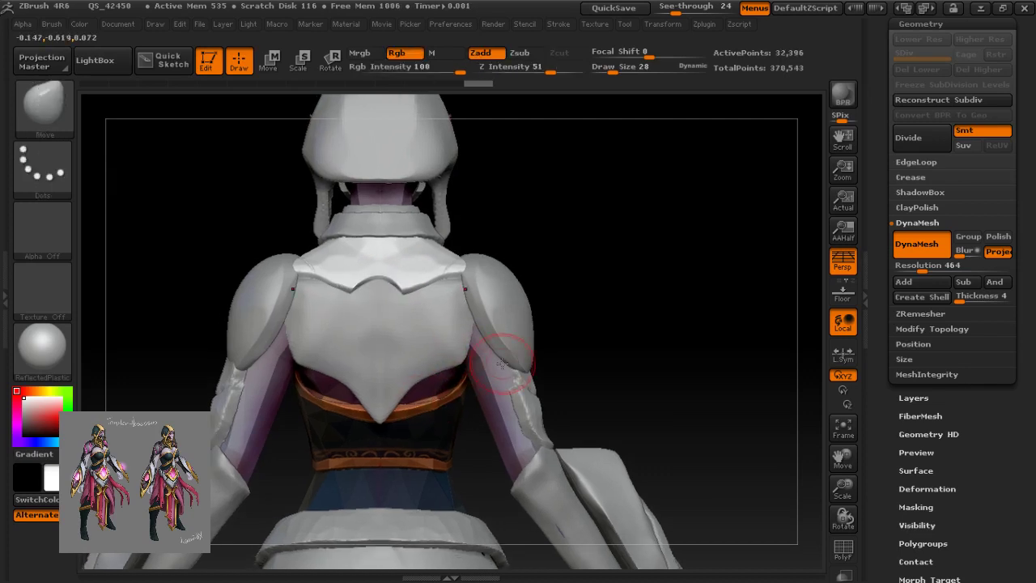
key(shift)
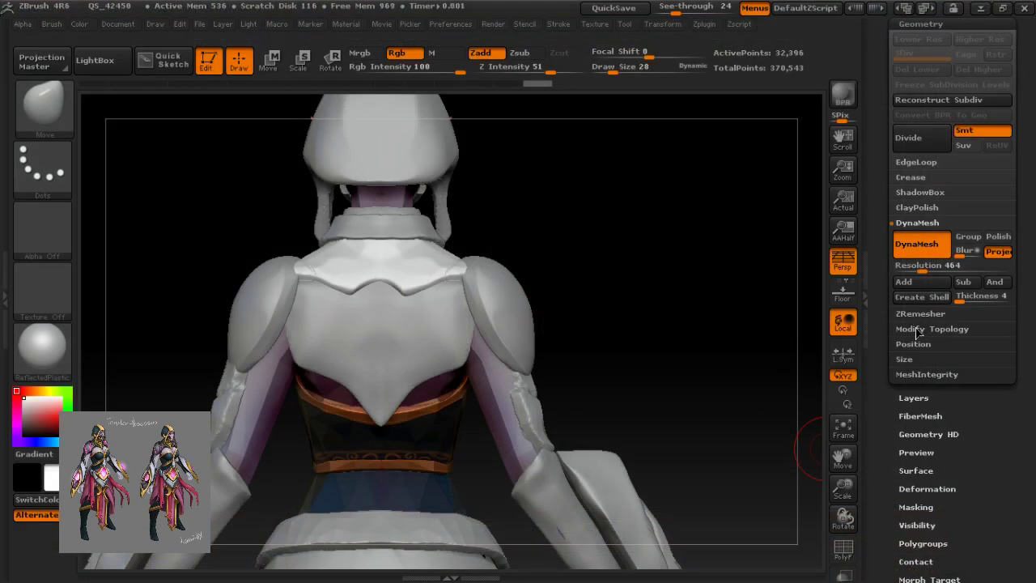
click(918, 328)
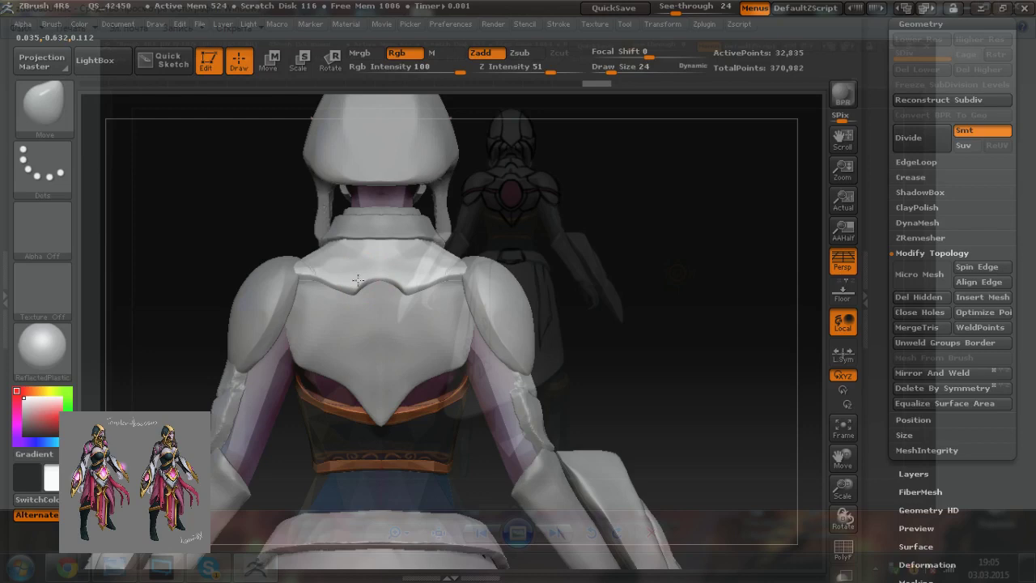
drag(358, 281, 355, 279)
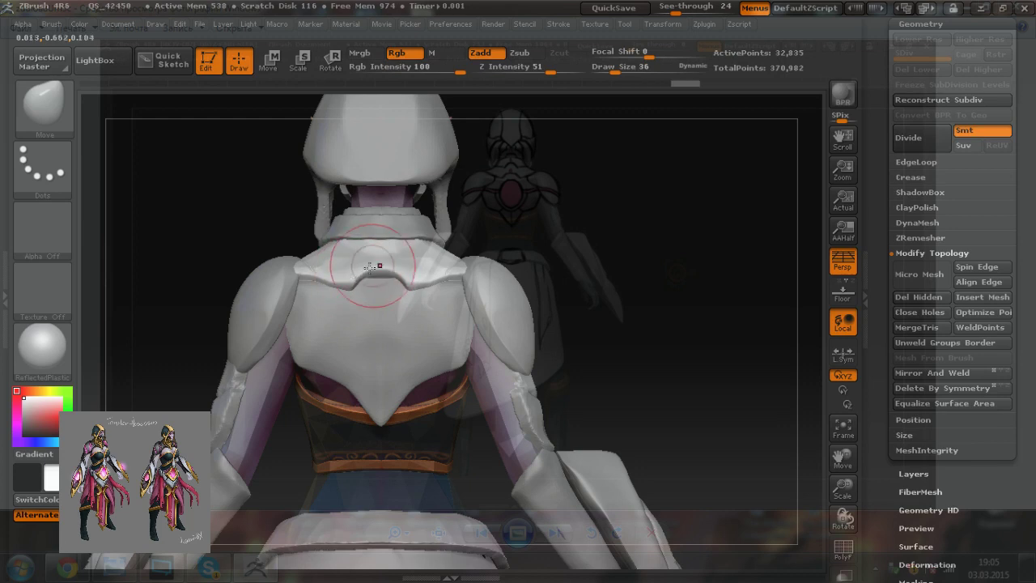
drag(254, 203, 258, 248)
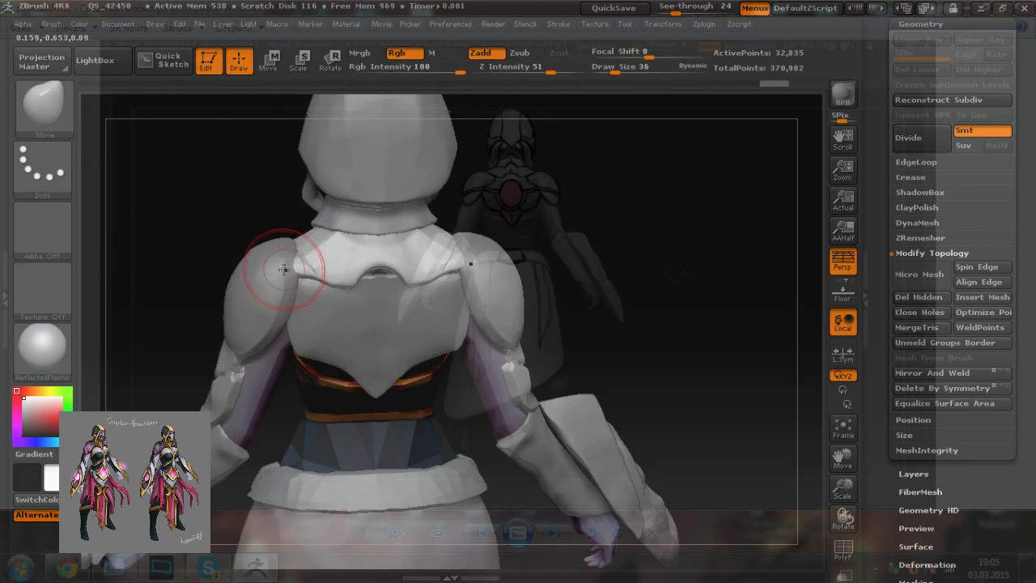
mouse_move(508, 202)
mouse_down()
mouse_move(502, 255)
mouse_move(500, 209)
mouse_move(507, 217)
mouse_up()
Step: Make the shoulder pads the active subtool and move their upper inner edges at the collar plate, using draw size 48
alt+click(500, 258)
key(s)
click(431, 259)
drag(477, 257, 472, 250)
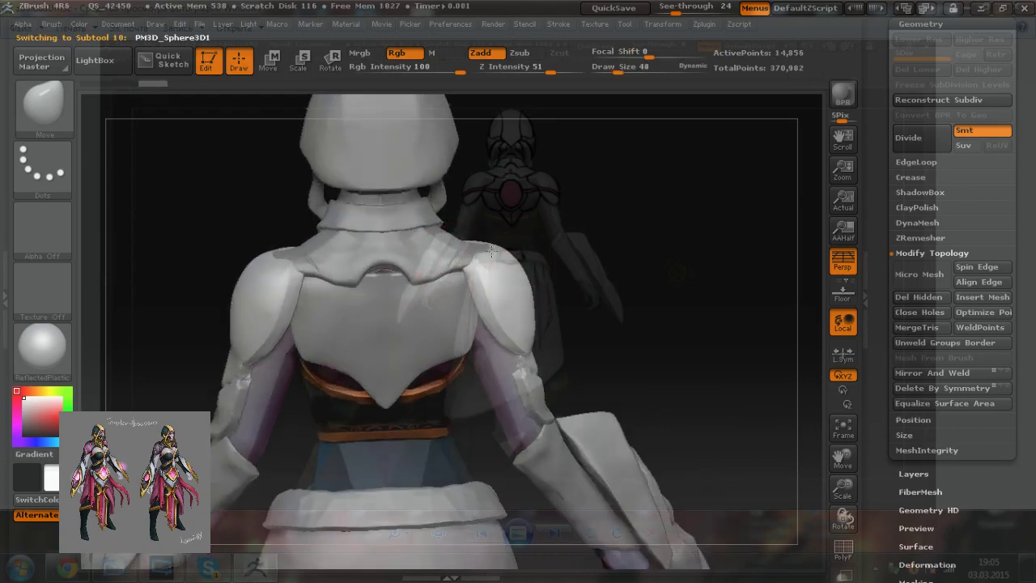
mouse_move(490, 250)
mouse_down()
mouse_move(463, 284)
mouse_move(468, 275)
mouse_up()
Step: Reduce the Move brush size and shape the shoulder pads' inner corners around the collar plate's outer ends
key(])
key(])
key(])
key(])
key([)
key([)
key([)
key([)
key([)
key([)
key([)
key([)
key([)
key([)
key([)
key([)
key([)
drag(455, 267, 481, 277)
drag(505, 203, 500, 229)
key([)
mouse_move(456, 274)
mouse_down()
mouse_move(467, 275)
mouse_move(485, 242)
mouse_up()
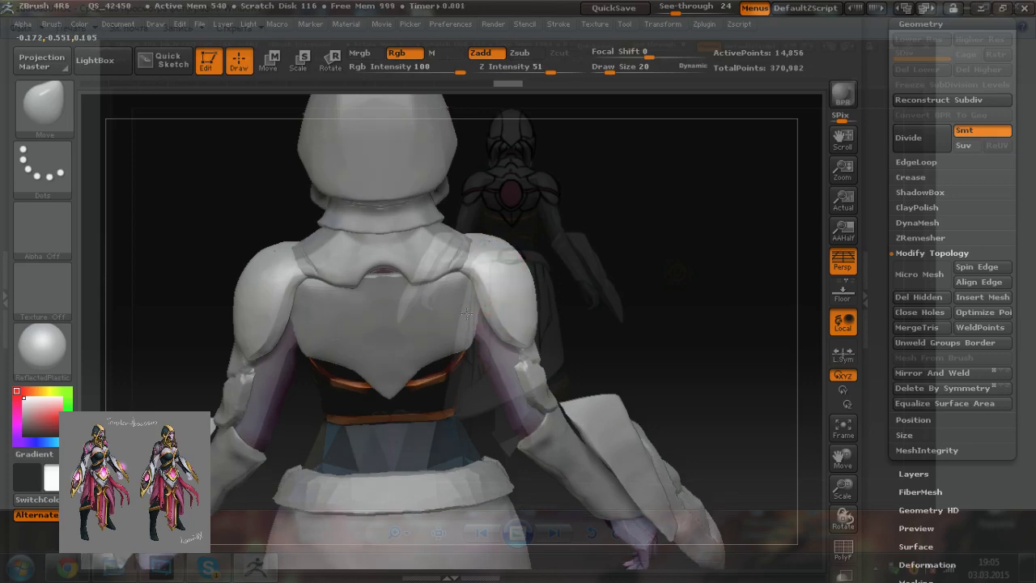
Step: Refine the shoulder pads' inner edges beside the back plate with the Move brush at draw size 20
drag(479, 389, 466, 313)
alt+right_drag(409, 312, 422, 319)
mouse_move(559, 340)
ctrl+right_down()
mouse_move(502, 342)
mouse_move(530, 339)
ctrl+right_up()
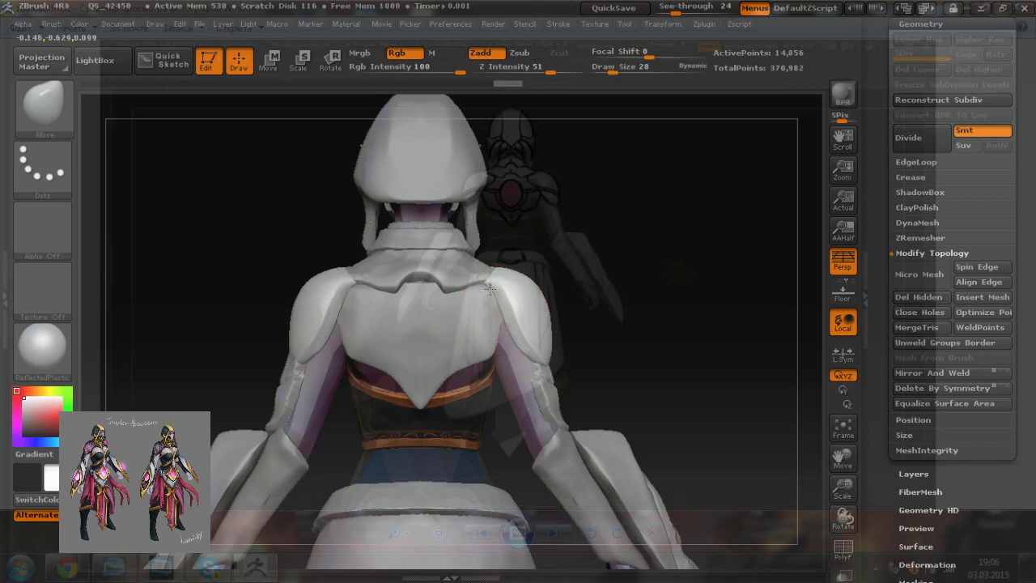
key(bracketleft)
drag(502, 314, 520, 347)
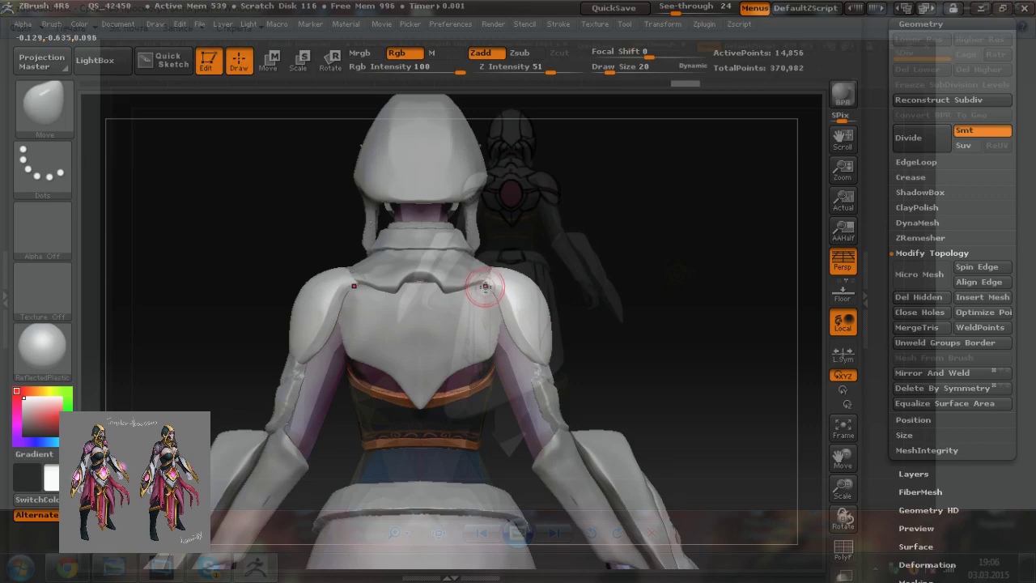
drag(476, 297, 478, 295)
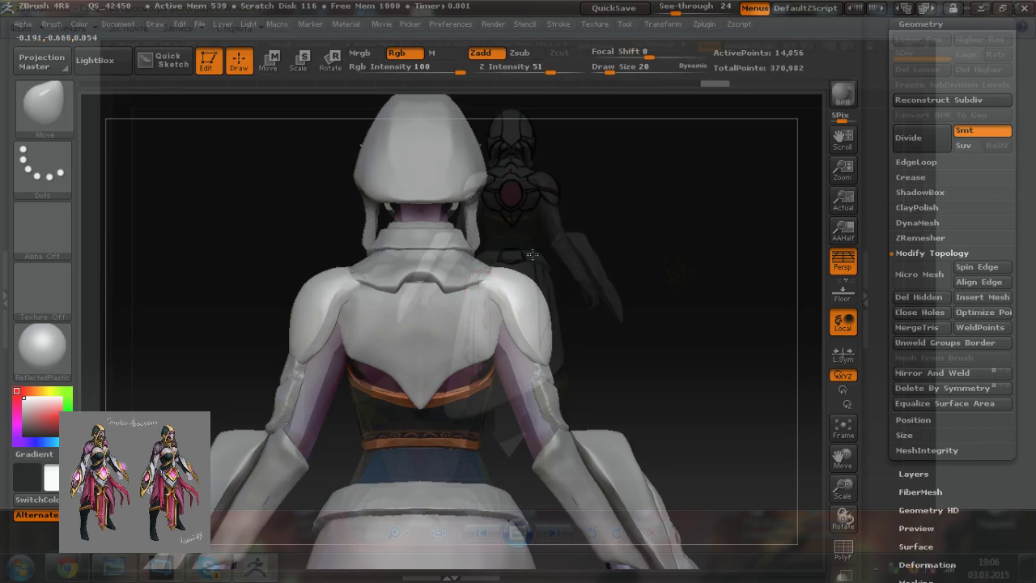
drag(532, 252, 555, 280)
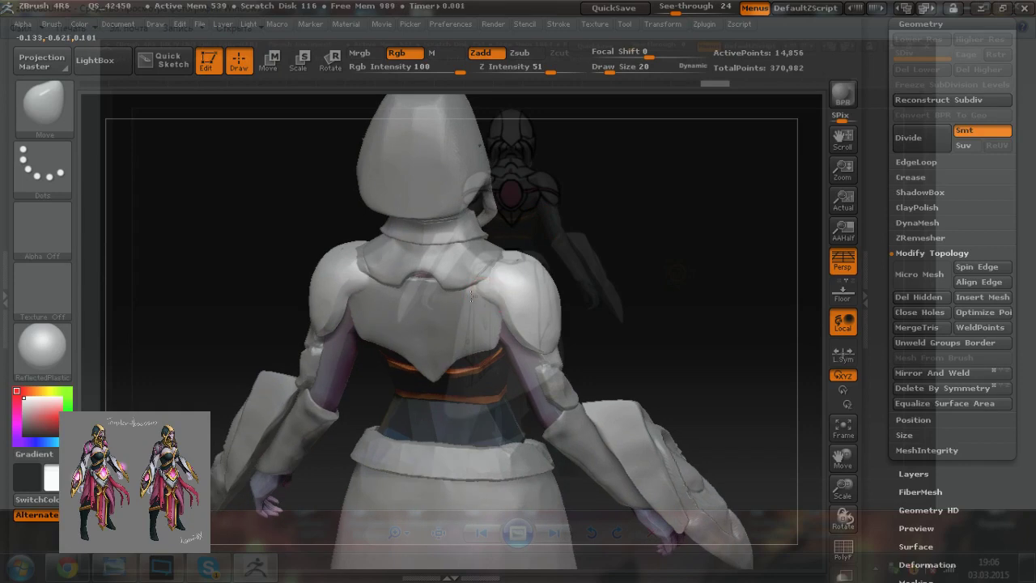
Step: Adjust the shoulder pads' upper surfaces and inner edges around the collar plate with the Move brush at draw size 24
drag(474, 273, 476, 276)
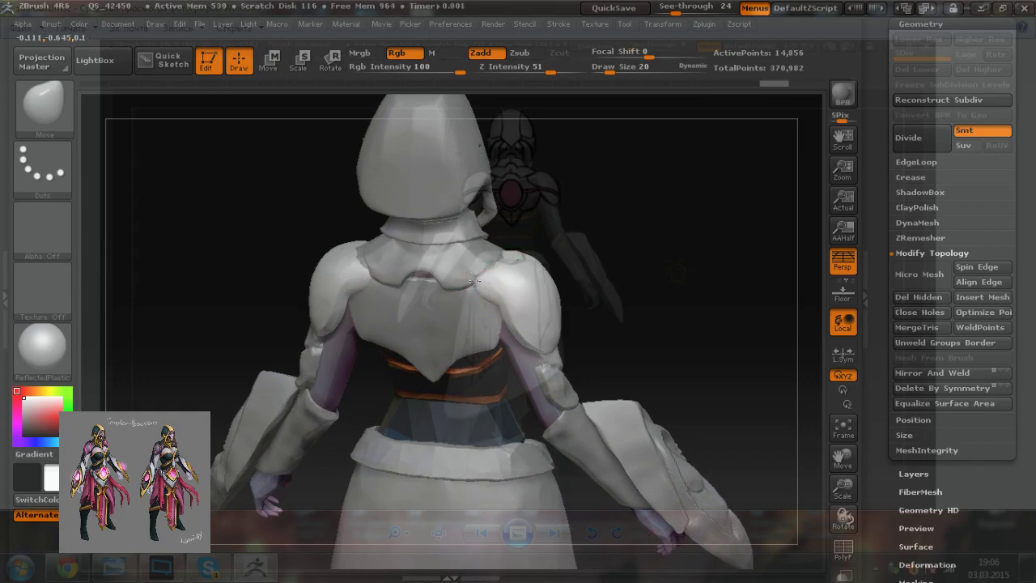
drag(533, 212, 495, 268)
drag(534, 211, 512, 258)
drag(510, 263, 507, 258)
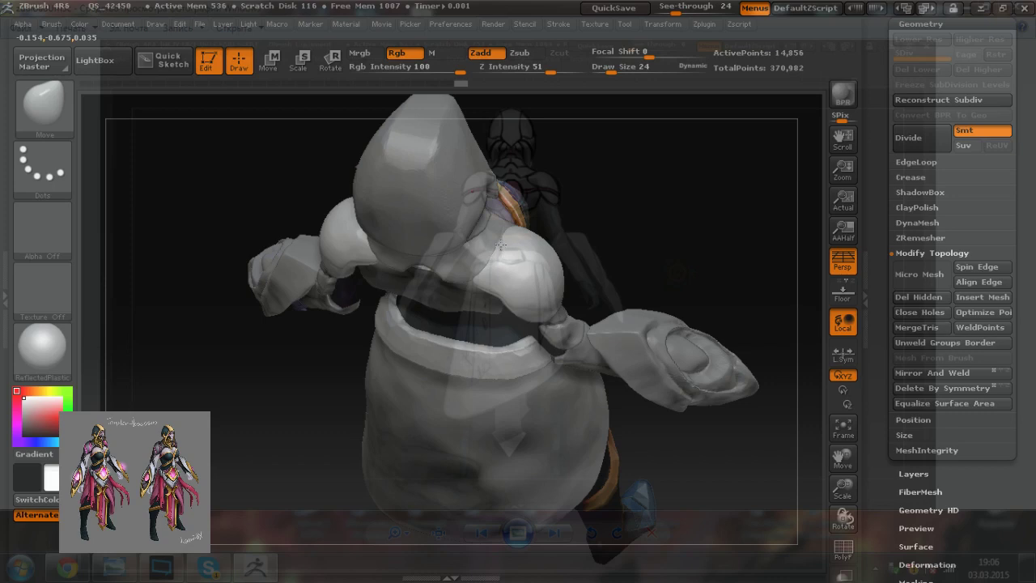
drag(520, 383, 514, 334)
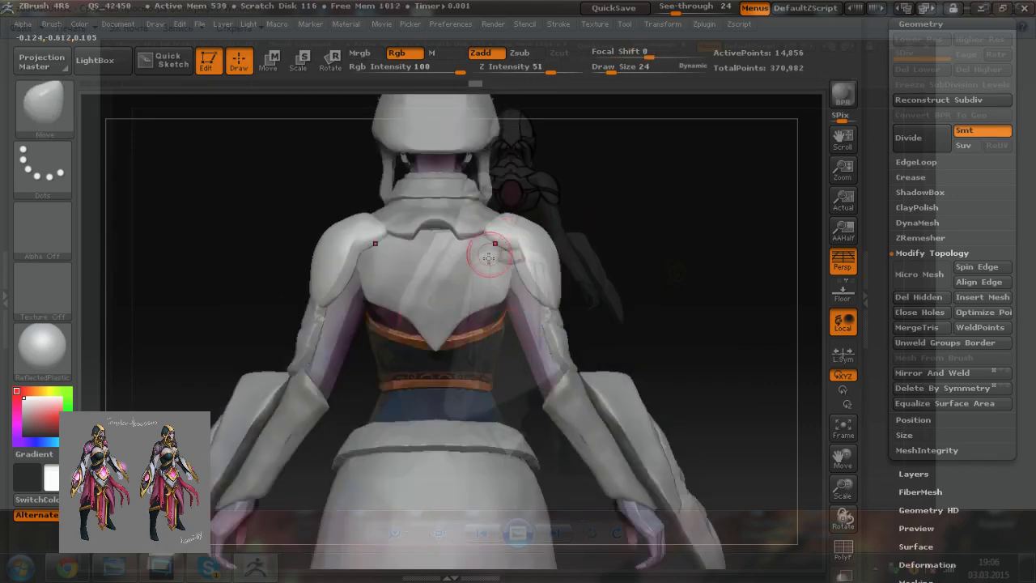
drag(503, 224, 510, 235)
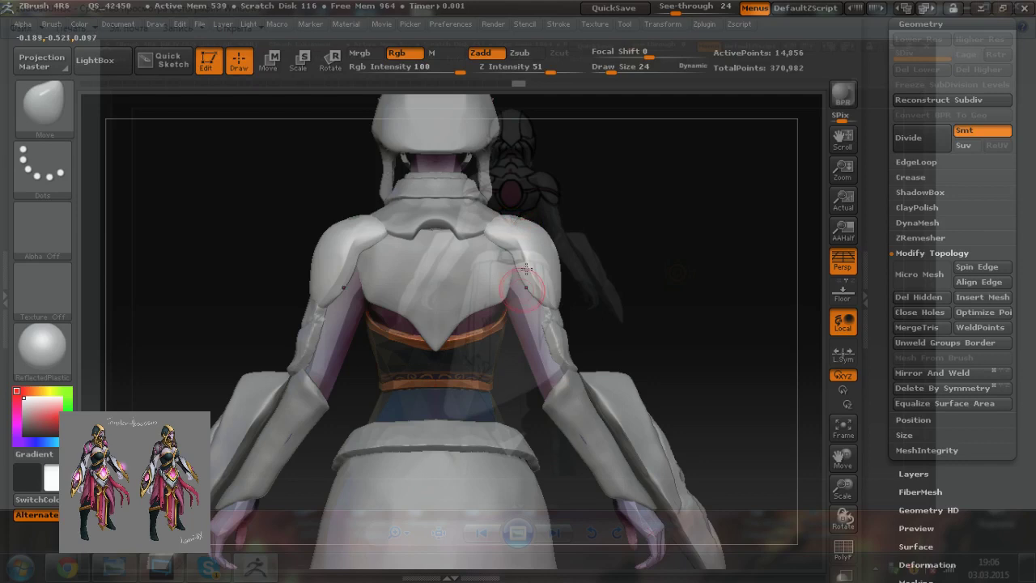
drag(549, 169, 526, 207)
mouse_move(568, 155)
mouse_down()
mouse_move(562, 182)
mouse_move(514, 205)
mouse_up()
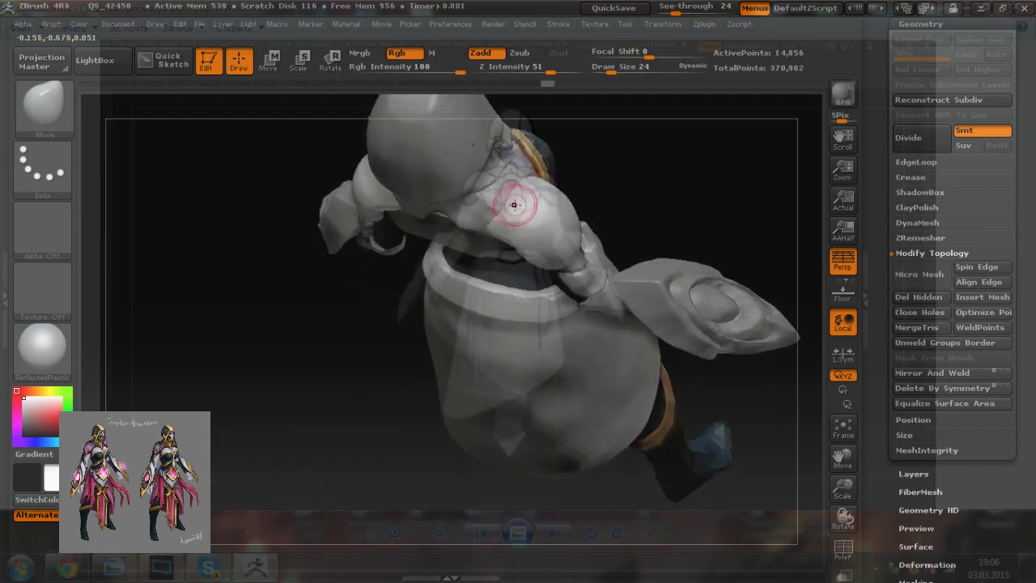
mouse_move(571, 298)
right_down()
mouse_move(522, 202)
mouse_move(527, 363)
mouse_move(501, 277)
mouse_move(514, 343)
mouse_move(460, 361)
mouse_move(440, 355)
right_up()
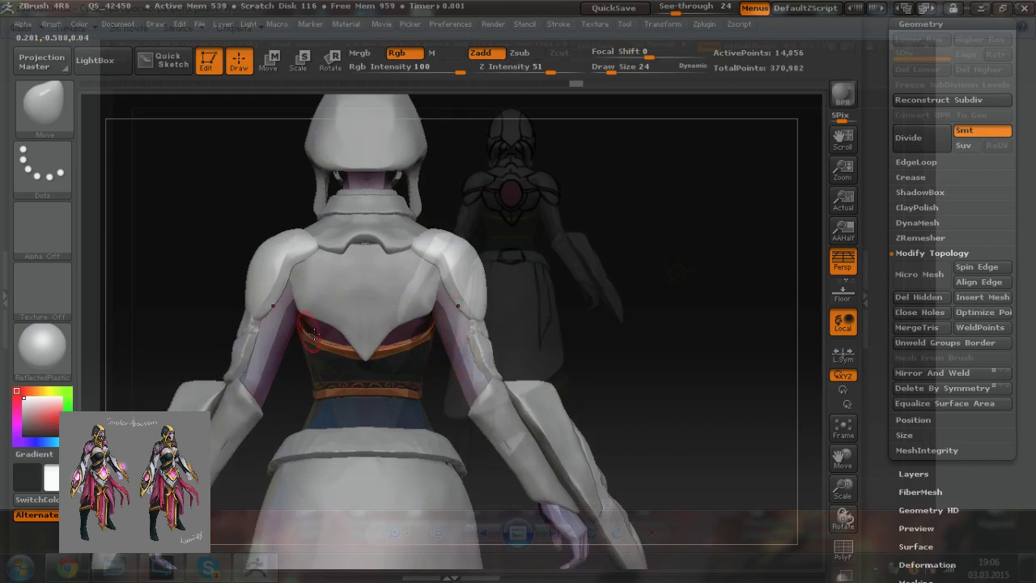
Step: Make the neck collar the active subtool and try moving its lower edge with the Move brush at draw size 32
alt+click(347, 235)
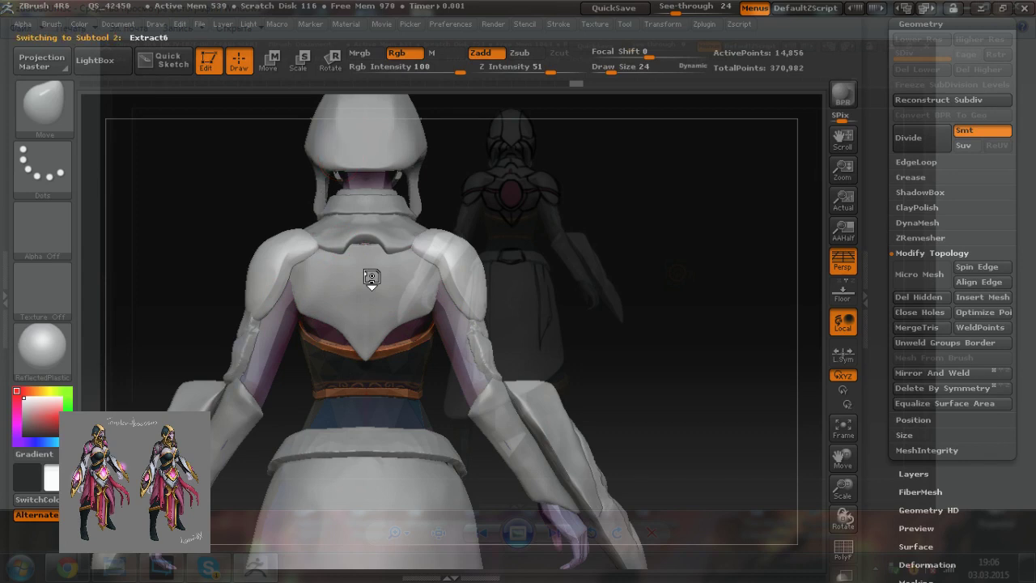
drag(228, 176, 225, 222)
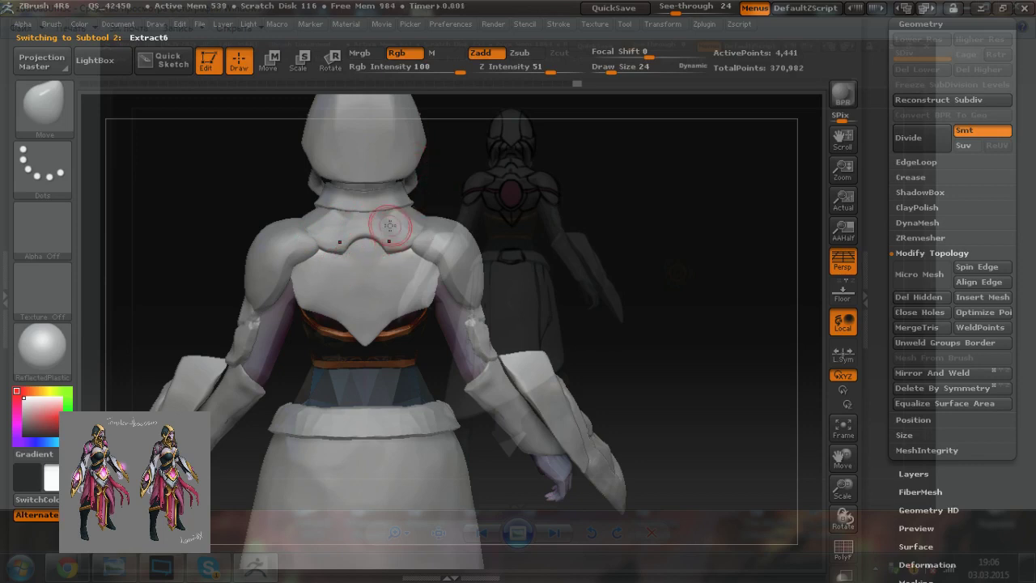
alt+click(394, 258)
mouse_move(394, 258)
right_down()
mouse_move(389, 212)
mouse_move(468, 319)
mouse_move(439, 356)
right_up()
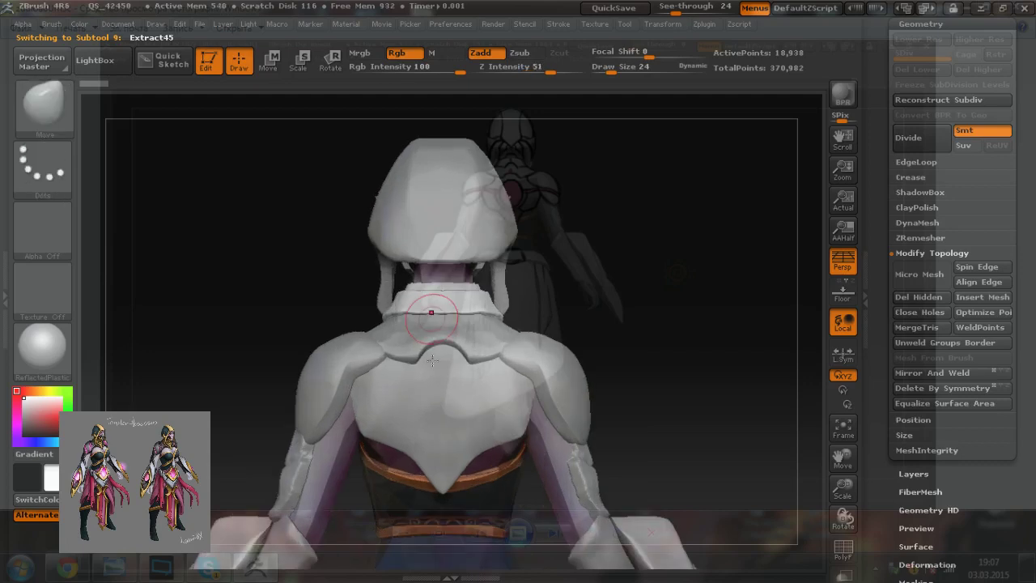
right_drag(482, 167, 477, 207)
drag(411, 340, 410, 343)
drag(469, 296, 472, 304)
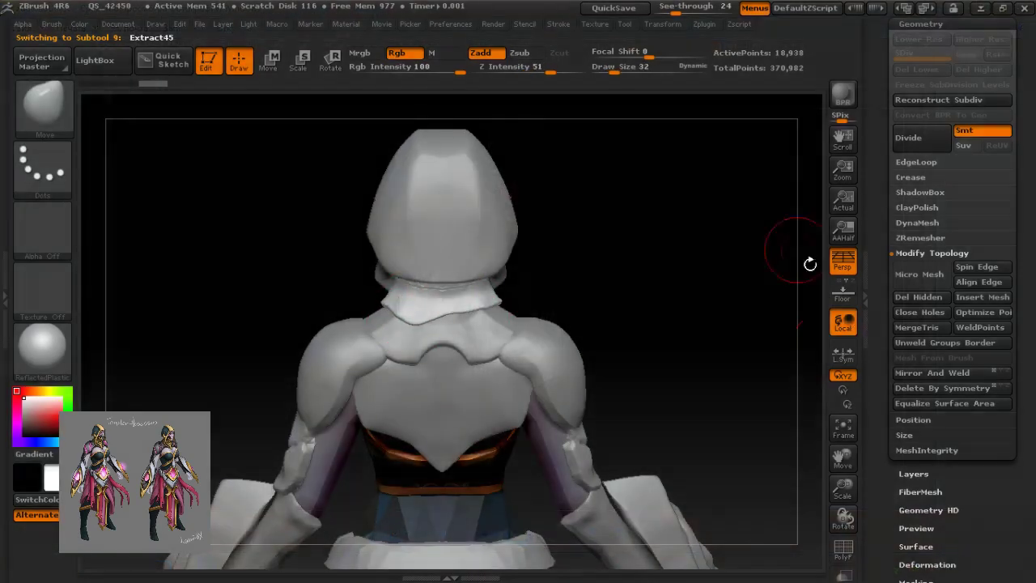
key(ctrl+z)
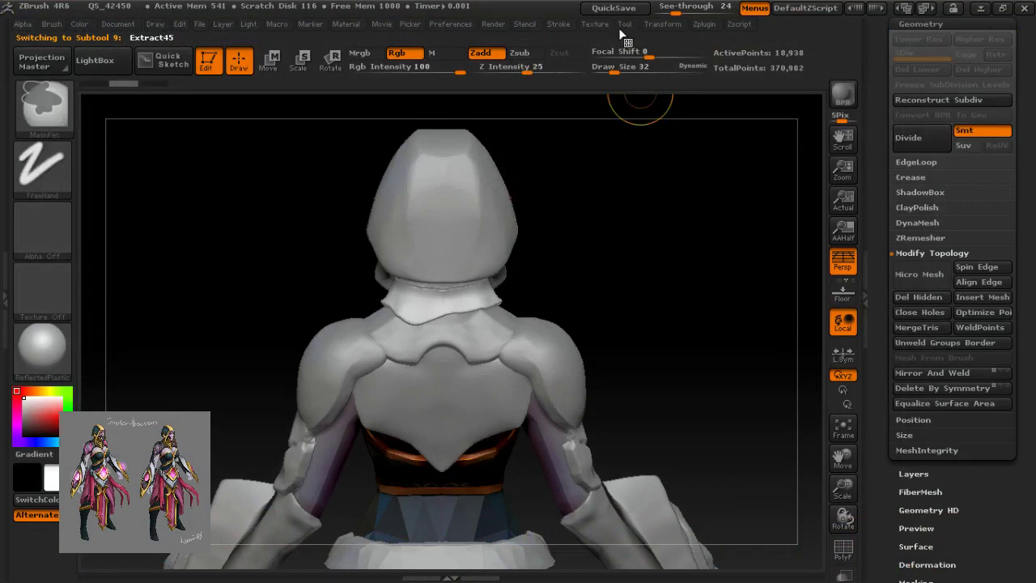
Step: Activate symmetry and even out the neck collar's lower edge with the Move brush, using draw sizes 16 and 24
click(663, 24)
click(703, 367)
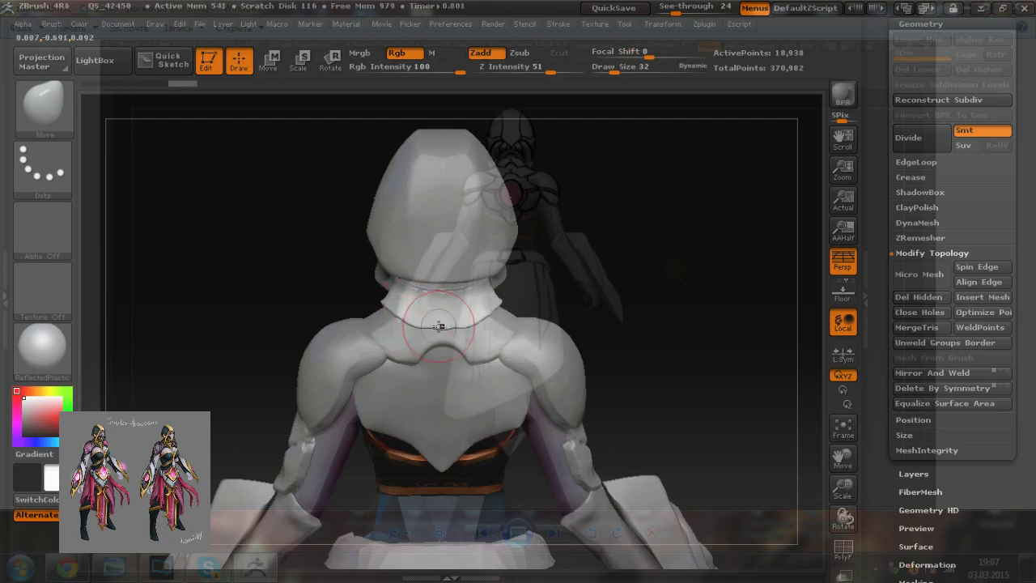
key(bracketleft)
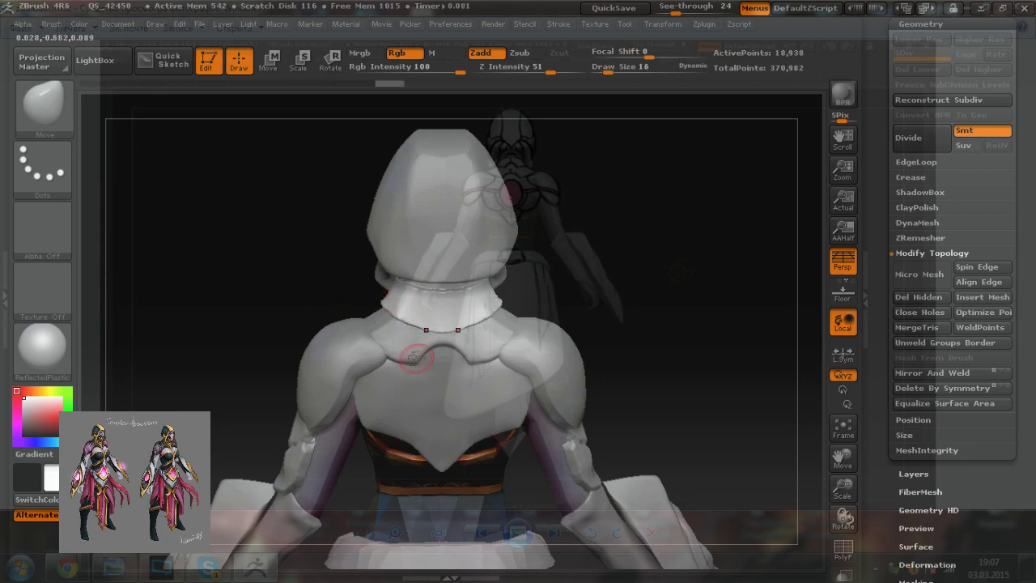
mouse_move(311, 254)
mouse_down()
mouse_move(319, 226)
mouse_move(283, 271)
mouse_move(298, 312)
mouse_up()
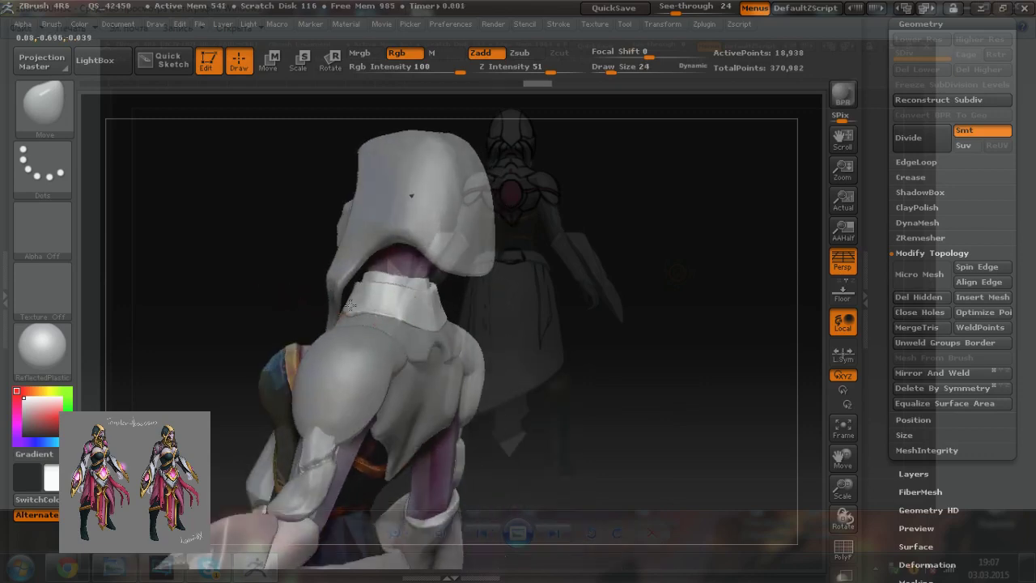
drag(393, 276, 394, 270)
mouse_move(394, 272)
right_down()
mouse_move(405, 316)
mouse_move(450, 372)
mouse_move(485, 380)
right_up()
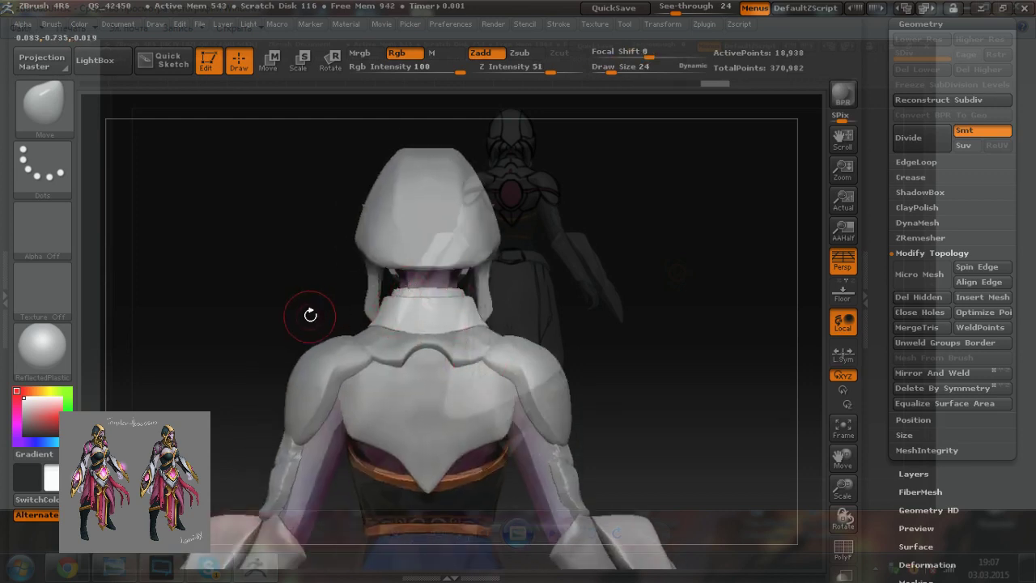
Step: Try to trim a notch into the centre of the neck collar's lower edge with the TrimCurve lasso
key(ctrl+shift)
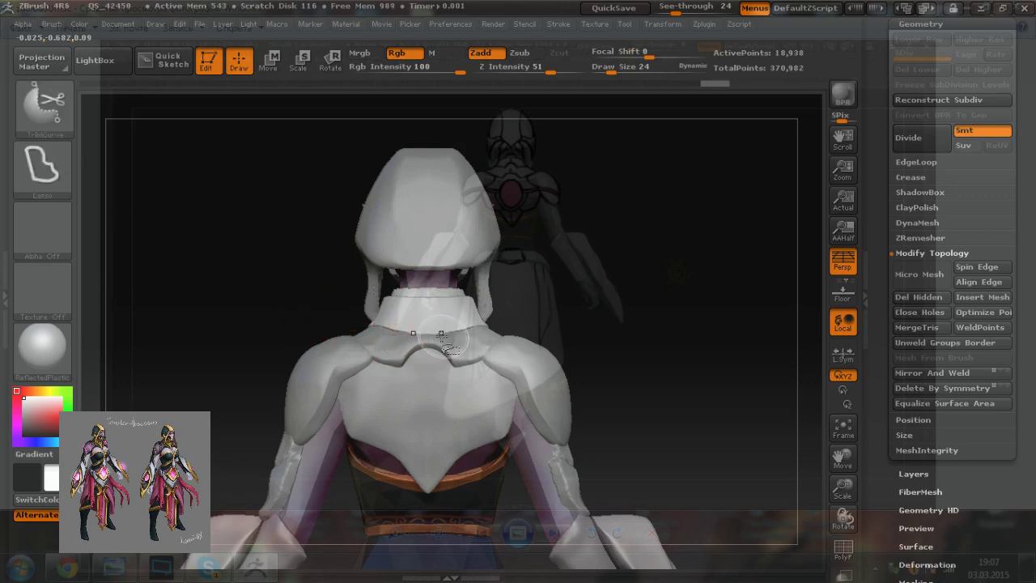
key(ctrl+shift)
ctrl+shift+drag(410, 338, 442, 352)
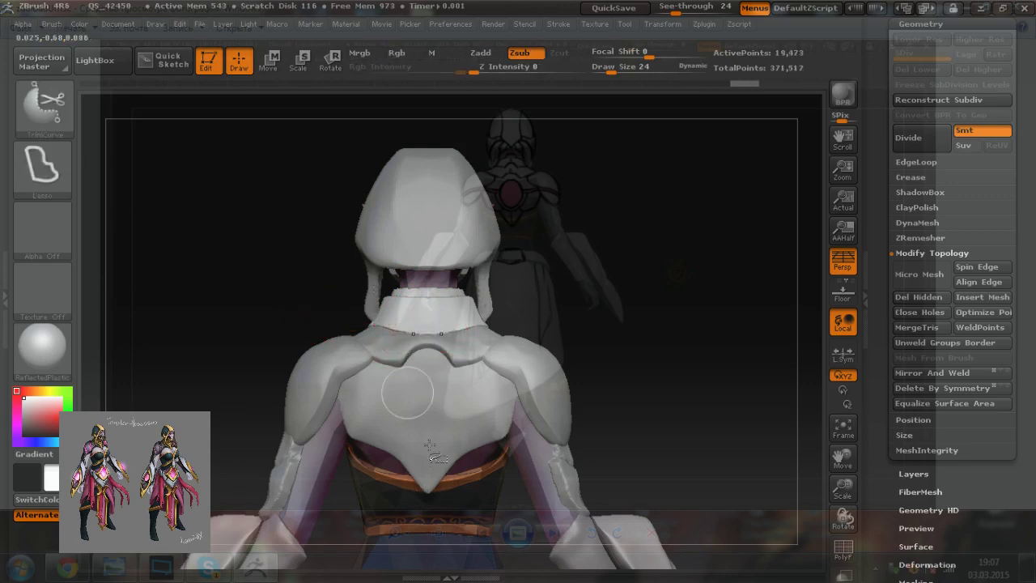
key(ctrl+shift)
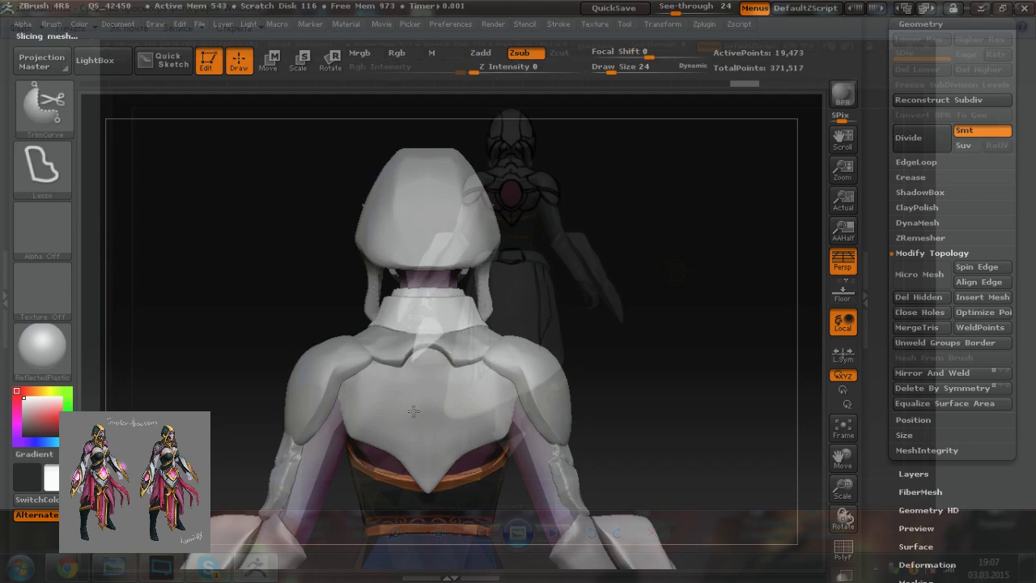
key(ctrl+shift)
ctrl+shift+drag(419, 321, 430, 354)
key(ctrl+z)
Step: Cut an arched notch into the centre of the neck collar's lower edge with the TrimCurve lasso, redoing the first cut
right_drag(438, 217, 468, 326)
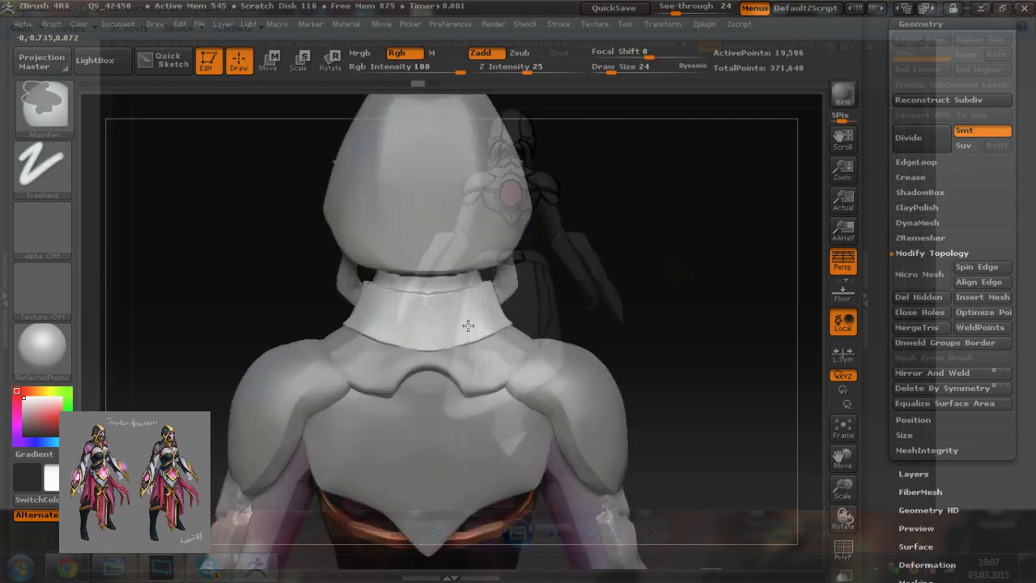
ctrl+shift+drag(464, 370, 405, 413)
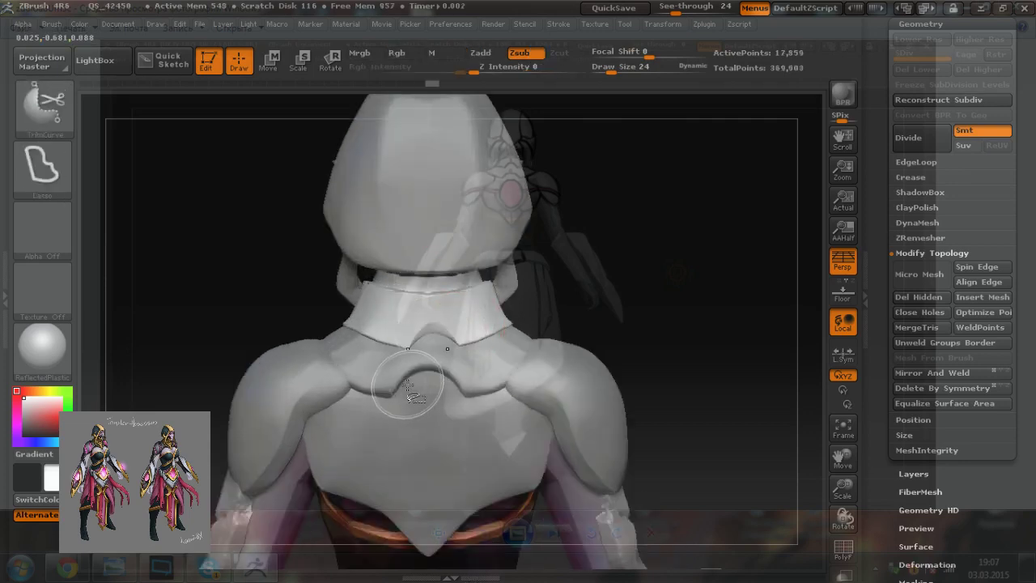
key(ctrl+z)
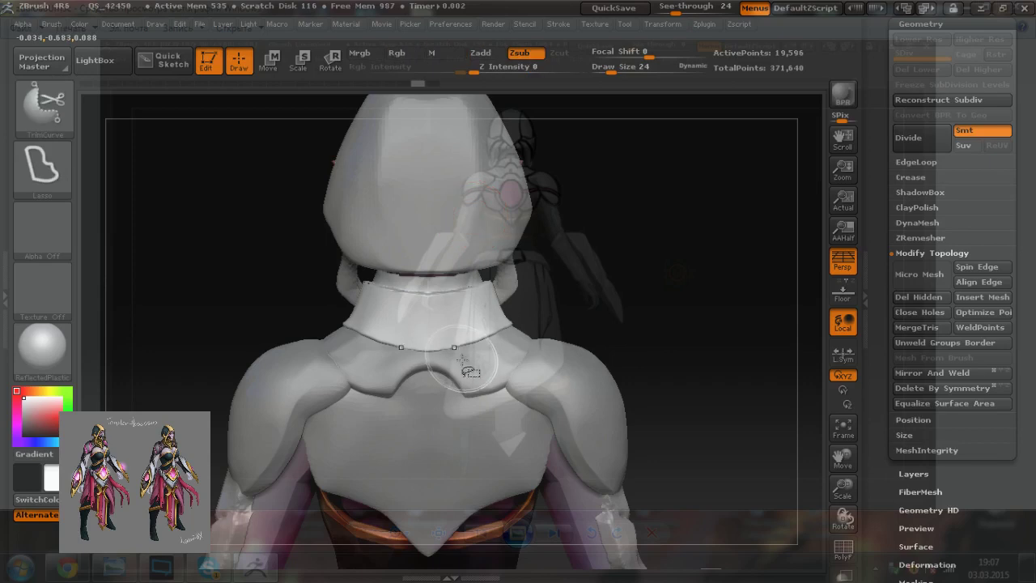
ctrl+shift+drag(461, 359, 394, 378)
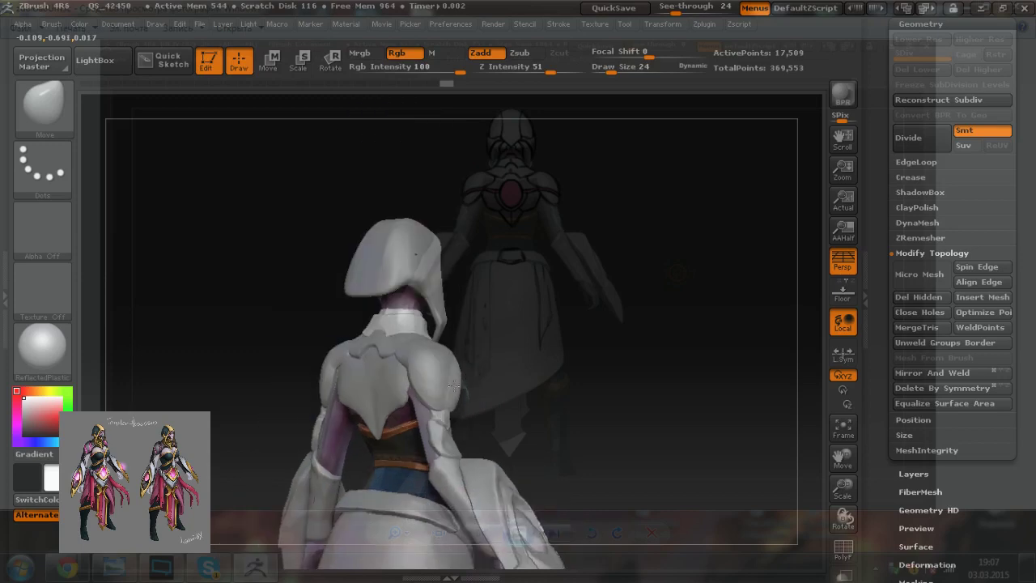
Step: Examine the collar, back plate and shoulder pads from behind, the side and the front
drag(454, 387, 479, 384)
alt+right_drag(460, 437, 457, 373)
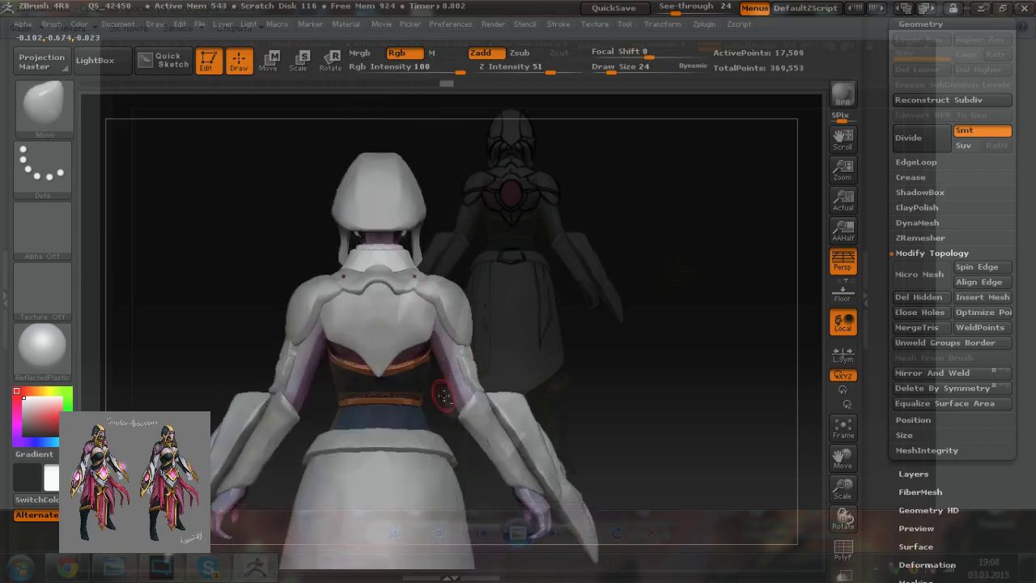
alt+drag(444, 396, 452, 399)
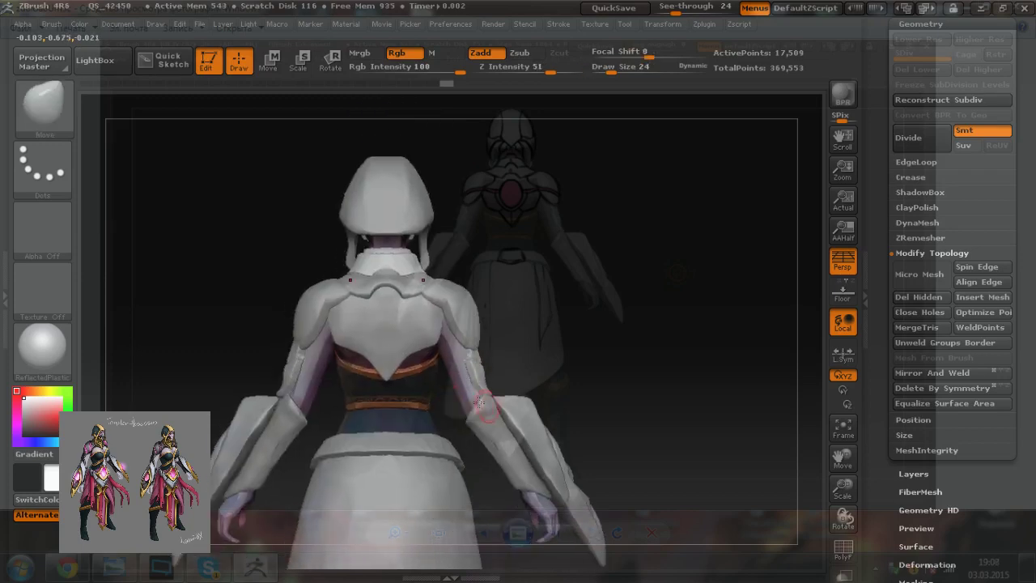
alt+drag(480, 460, 466, 452)
mouse_move(412, 362)
alt+right_down()
mouse_move(419, 374)
mouse_move(424, 362)
mouse_move(548, 352)
mouse_move(373, 364)
mouse_move(388, 351)
alt+right_up()
ctrl+right_drag(318, 340, 405, 399)
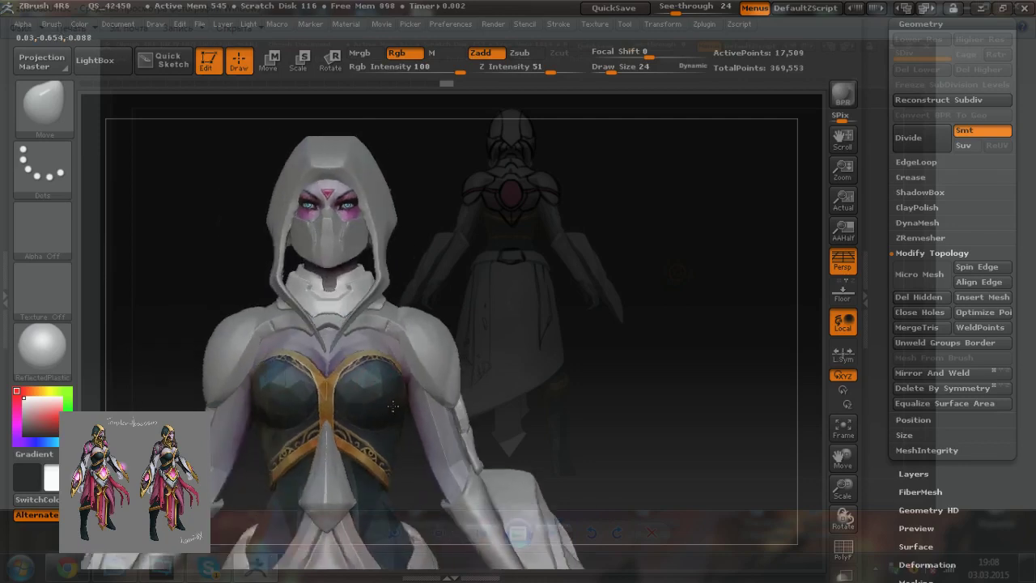
mouse_move(493, 413)
mouse_down()
mouse_move(522, 408)
mouse_move(383, 405)
mouse_move(398, 413)
mouse_up()
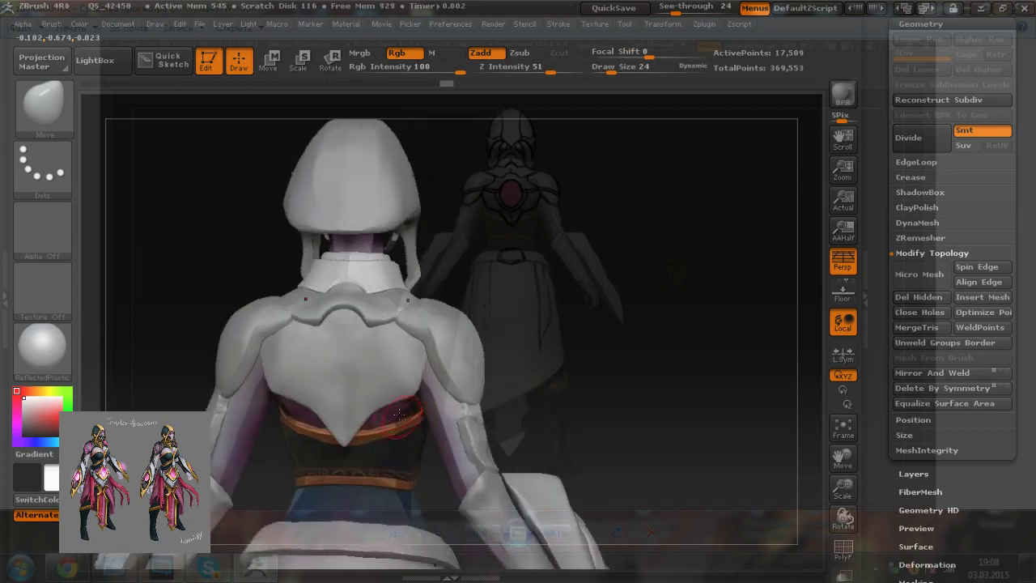
mouse_move(404, 424)
shift+right_down()
mouse_move(418, 429)
mouse_move(412, 415)
mouse_move(429, 364)
shift+right_up()
Step: Make the back plate the active subtool and adjust its outer edges beside the shoulder pads with the Move brush, up to draw size 44
alt+click(372, 326)
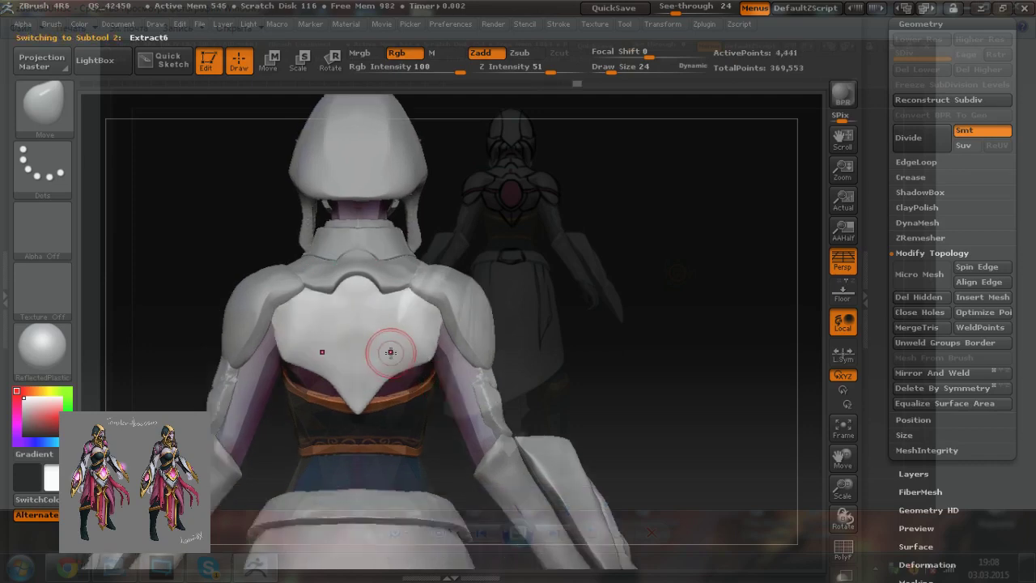
key(bracketright)
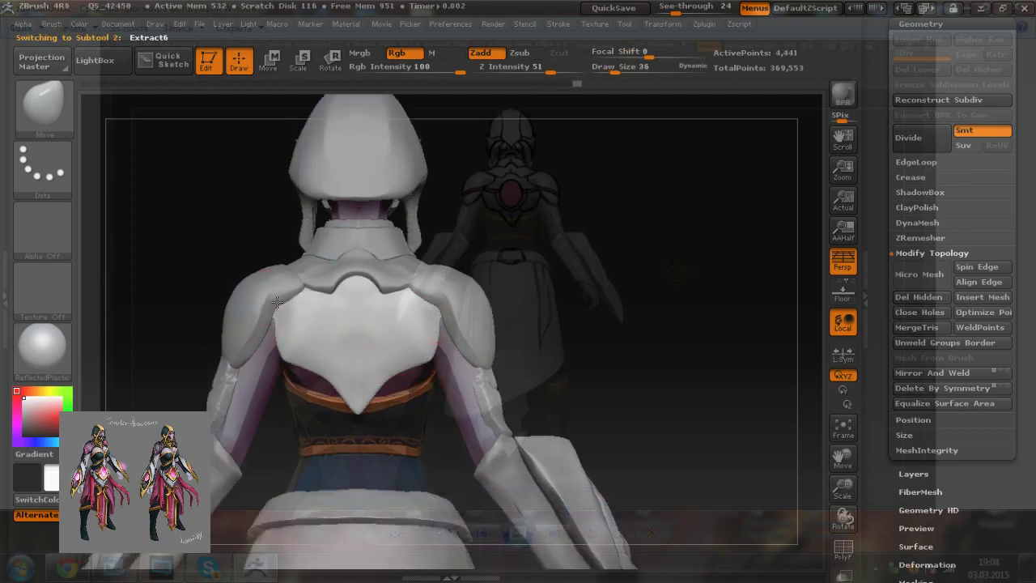
mouse_move(542, 230)
right_down()
mouse_move(494, 172)
mouse_move(446, 178)
right_up()
right_drag(358, 302, 344, 308)
mouse_move(370, 310)
mouse_down()
mouse_move(361, 313)
mouse_move(370, 281)
mouse_up()
key(bracketright)
drag(235, 248, 389, 247)
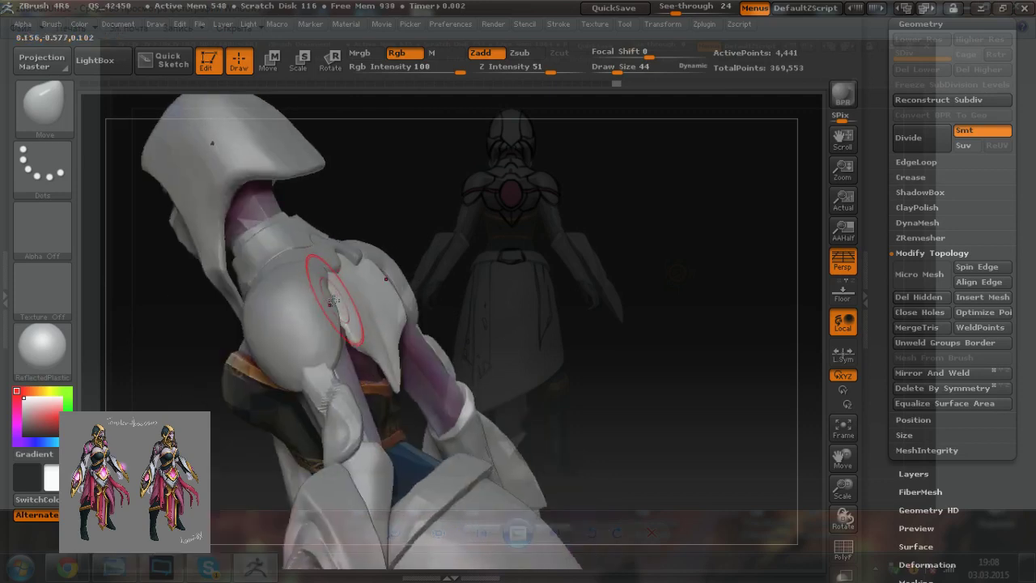
mouse_move(435, 225)
mouse_down()
mouse_move(427, 310)
mouse_move(432, 297)
mouse_up()
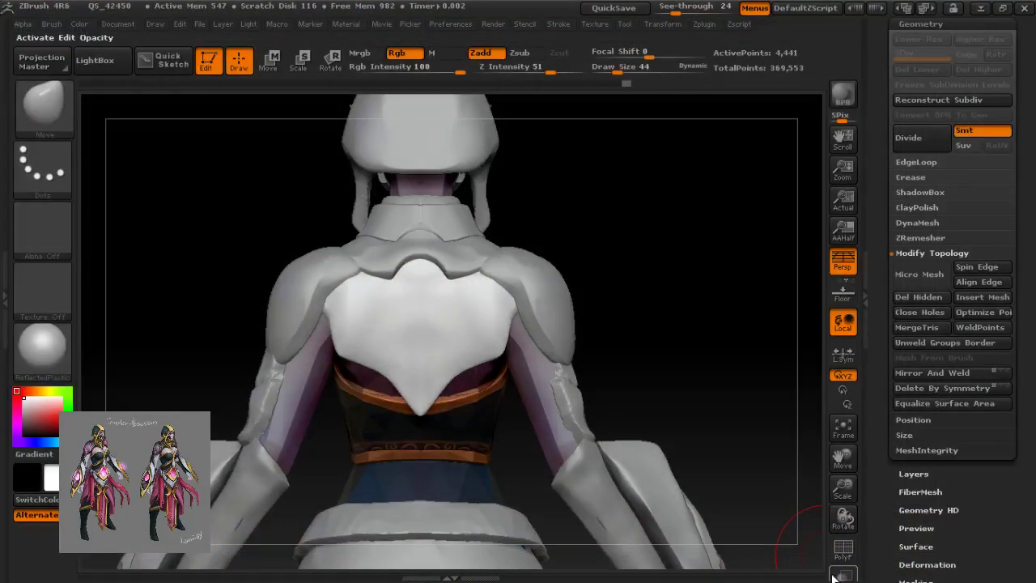
Step: Refine the back plate's side edges and lower outer corners with the Move brush
click(843, 575)
drag(312, 298, 311, 269)
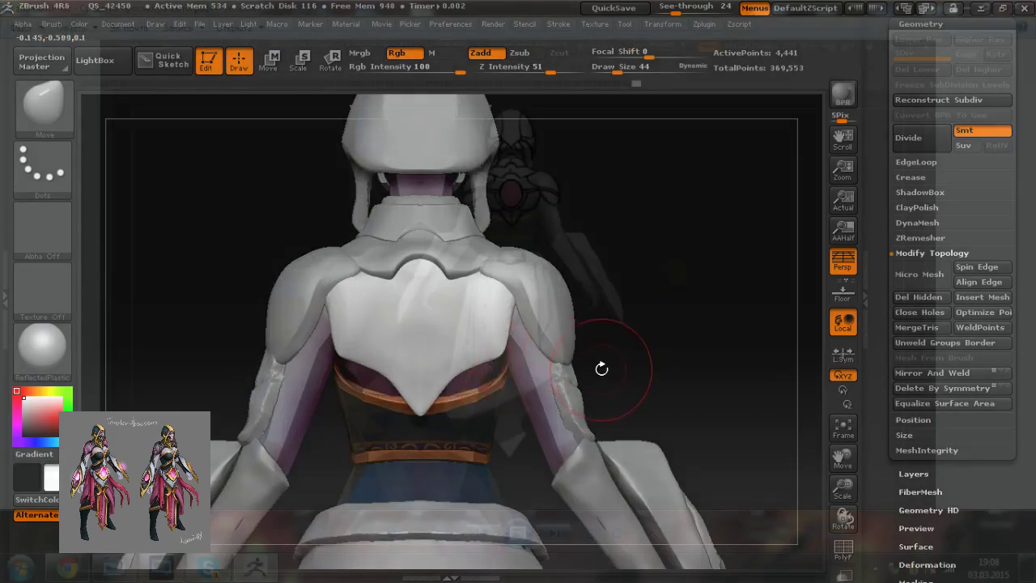
drag(335, 348, 339, 346)
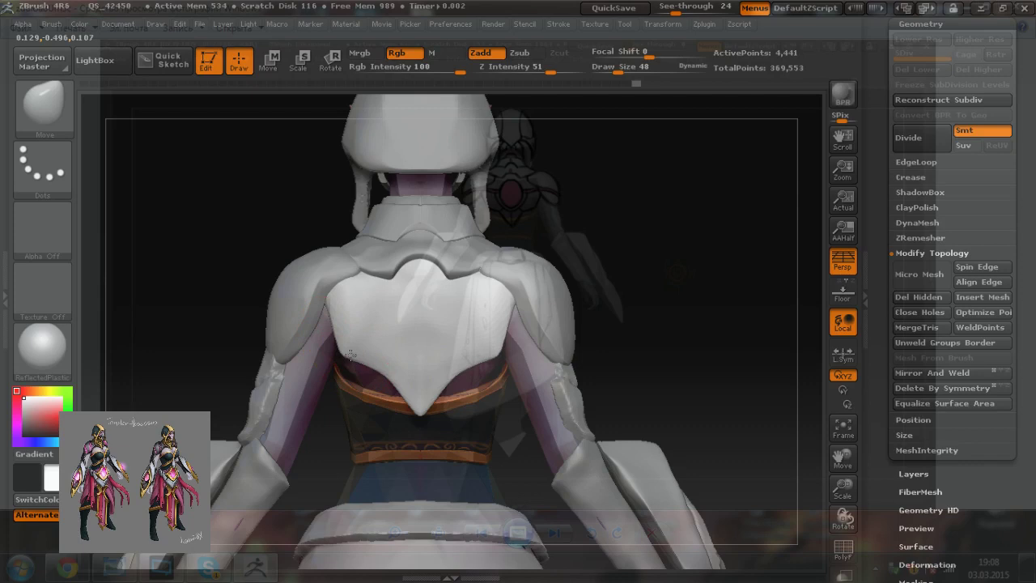
Step: Shape the back plate's lower edge into wide outer corners and a narrow central point with the Move brush at draw size 24
key(bracketright)
key([)
key([)
key([)
key([)
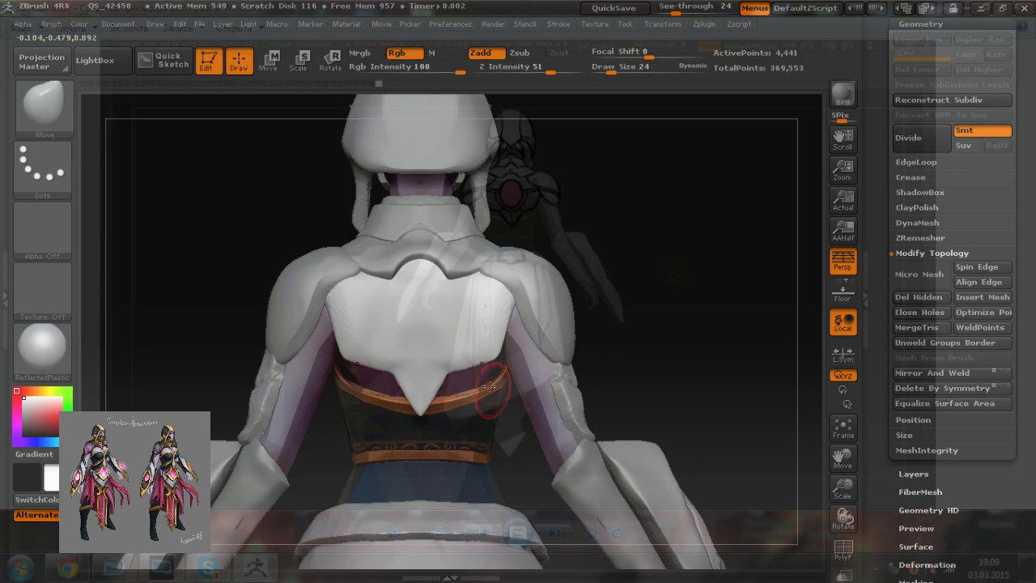
drag(648, 405, 567, 417)
shift+drag(437, 417, 433, 425)
alt+drag(599, 454, 566, 405)
mouse_move(510, 425)
mouse_down()
mouse_move(596, 433)
mouse_move(486, 426)
mouse_up()
right_drag(522, 427, 373, 375)
right_drag(494, 344, 458, 389)
mouse_move(519, 292)
alt+right_down()
mouse_move(449, 352)
mouse_move(476, 358)
mouse_move(478, 317)
mouse_move(471, 349)
mouse_move(433, 358)
alt+right_up()
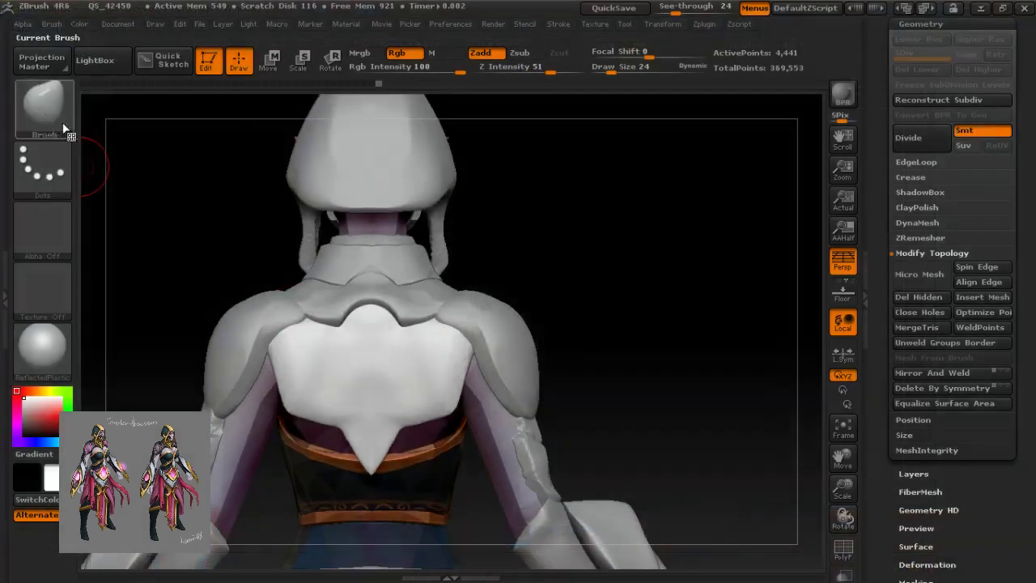
click(63, 126)
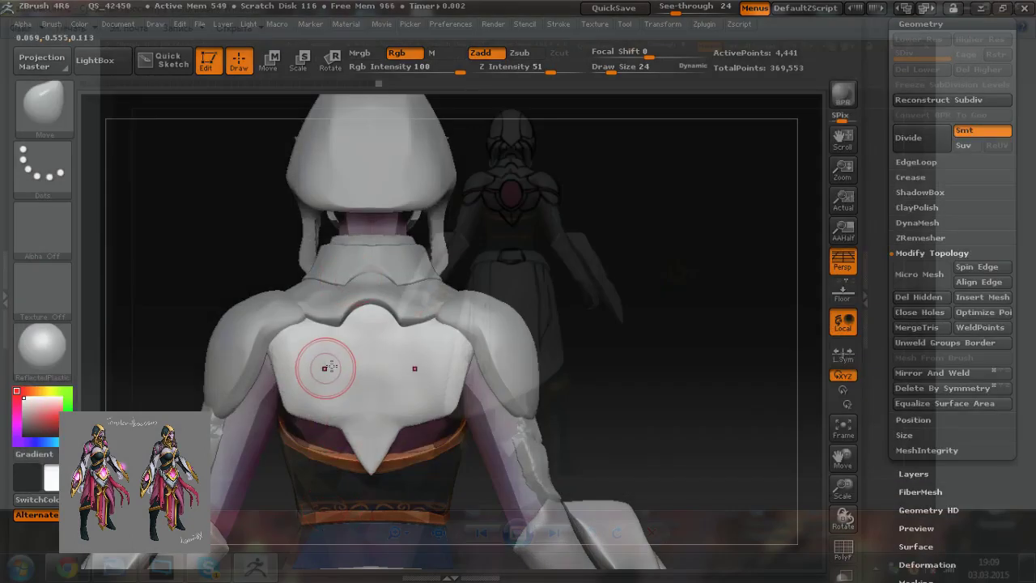
Step: Try masking the centre of the back plate at draw size 12
key(bracketleft)
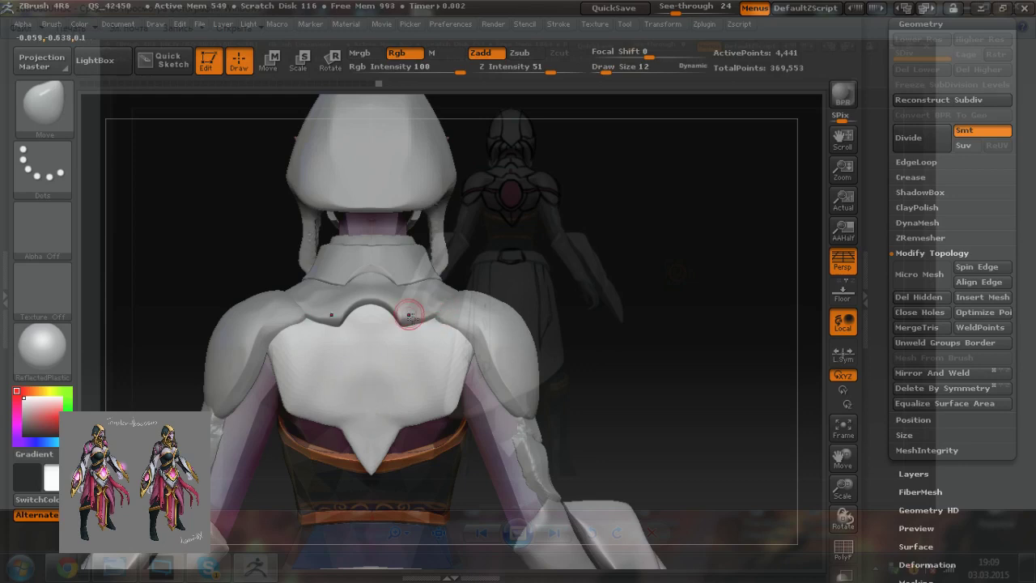
key(ctrl)
mouse_move(369, 372)
ctrl+mouse_down()
mouse_move(370, 389)
mouse_move(387, 370)
ctrl+mouse_up()
ctrl+drag(734, 400, 698, 393)
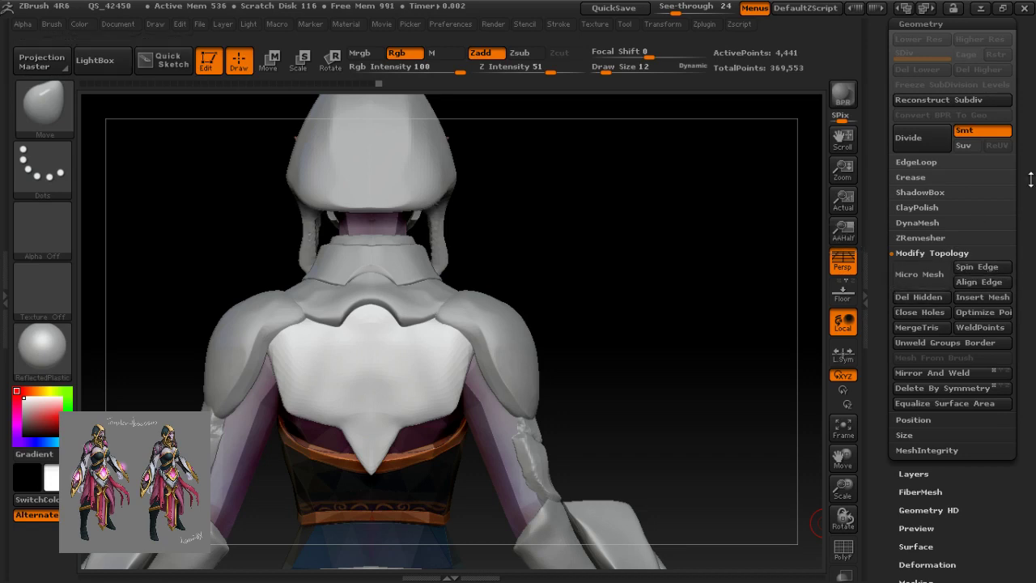
Step: Subdivide the back plate once and mask a tall, clean-edged oval at its centre with the MaskPen brush
drag(1026, 175, 1017, 218)
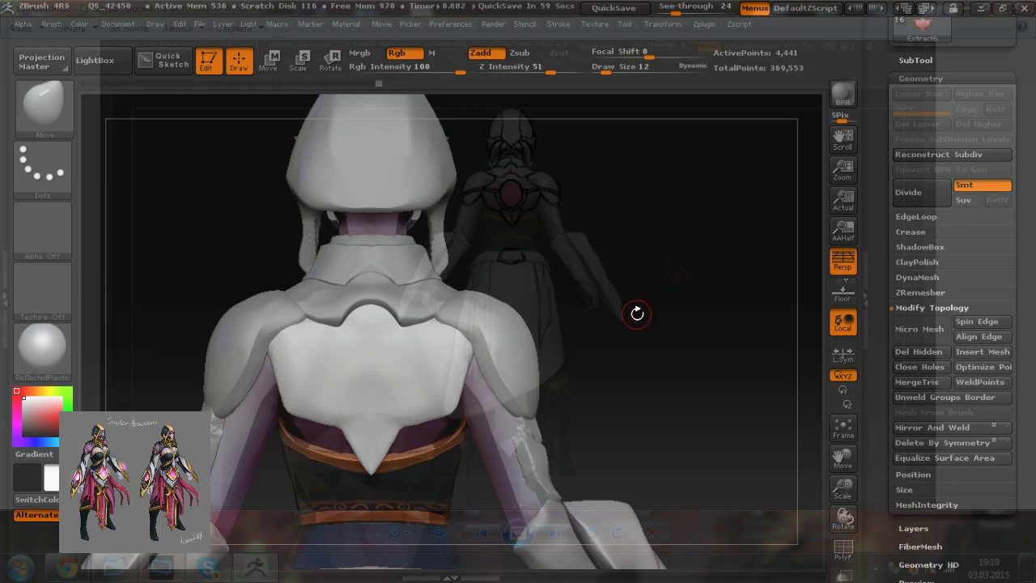
click(909, 200)
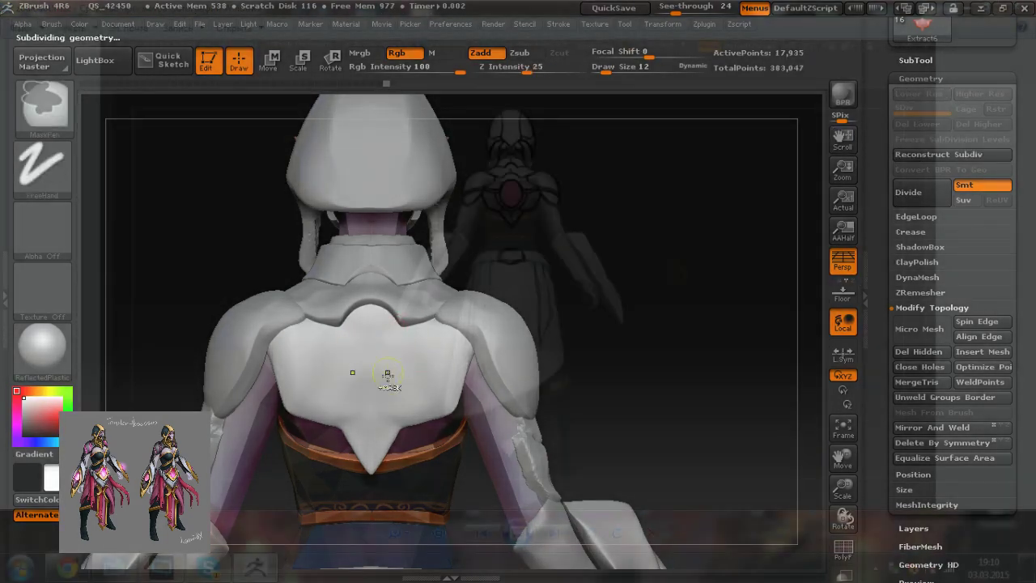
mouse_move(381, 391)
ctrl+mouse_down()
mouse_move(368, 402)
mouse_move(371, 350)
mouse_move(366, 374)
mouse_move(353, 362)
mouse_move(357, 344)
mouse_move(369, 347)
mouse_move(350, 378)
mouse_move(366, 402)
ctrl+mouse_up()
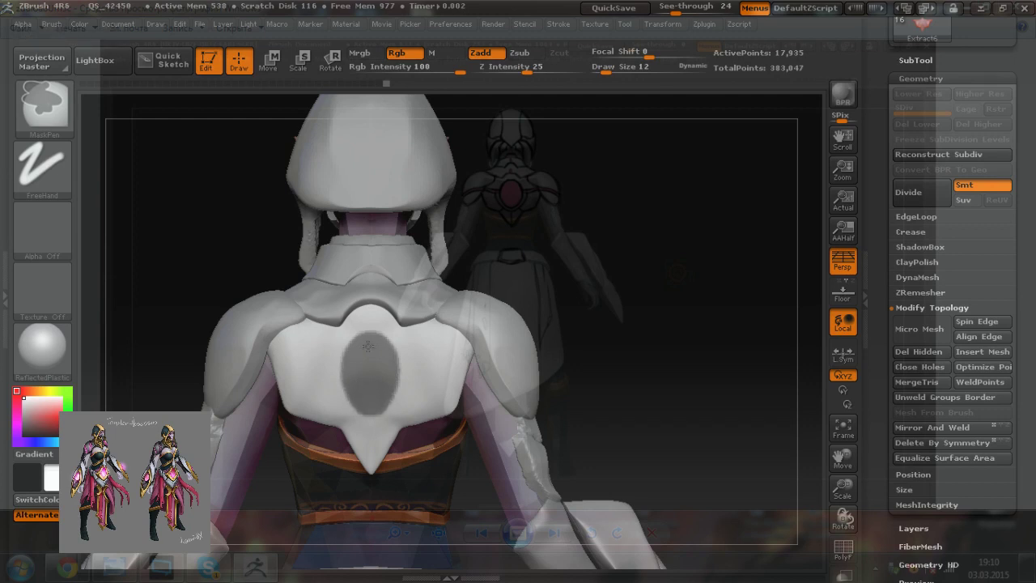
ctrl+drag(360, 399, 369, 409)
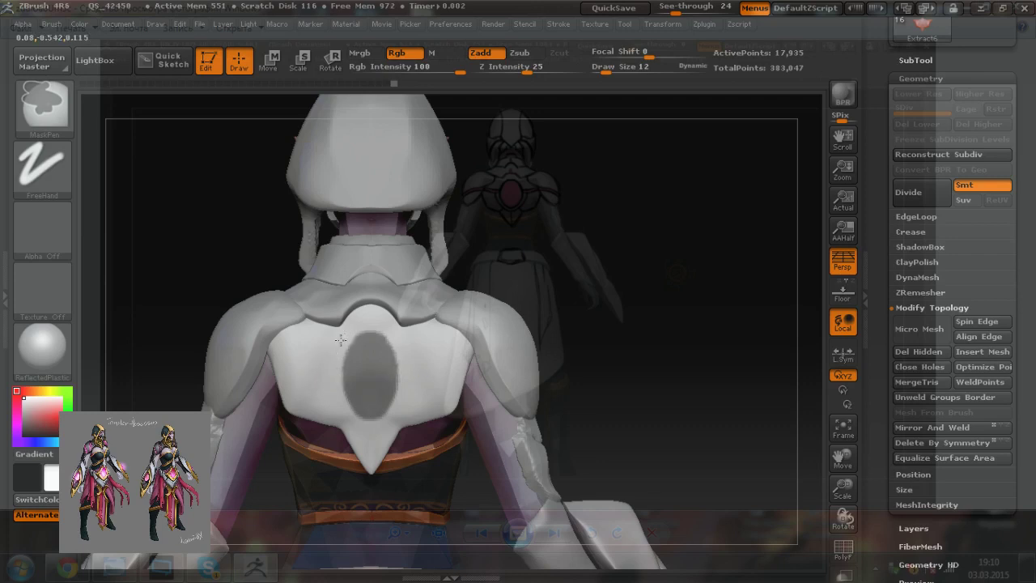
mouse_move(353, 330)
ctrl+alt+mouse_down()
mouse_move(371, 331)
mouse_move(358, 335)
mouse_move(360, 354)
ctrl+alt+mouse_up()
ctrl+alt+drag(356, 425, 334, 375)
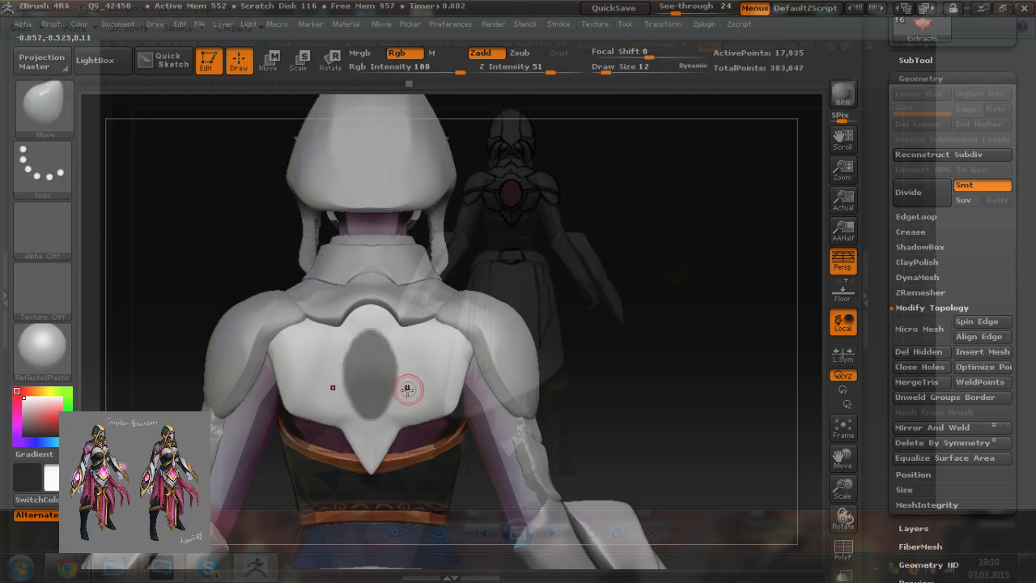
mouse_move(368, 397)
ctrl+mouse_down()
mouse_move(381, 403)
mouse_move(388, 368)
ctrl+mouse_up()
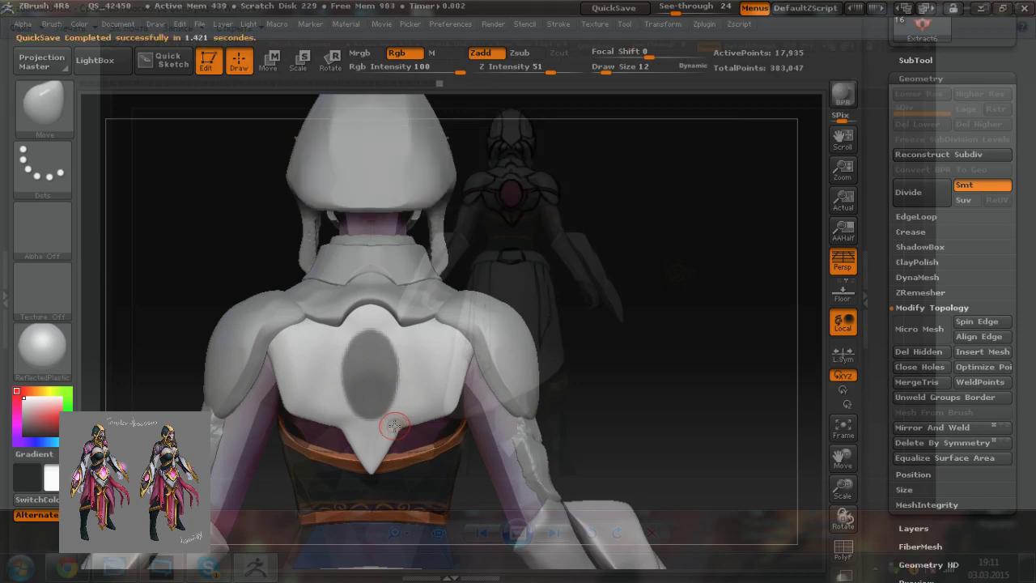
Step: Extend the mask across the back plate's upper section up to both shoulders, using transparency to reach the parts under the collar and pads
alt+right_drag(453, 371, 461, 363)
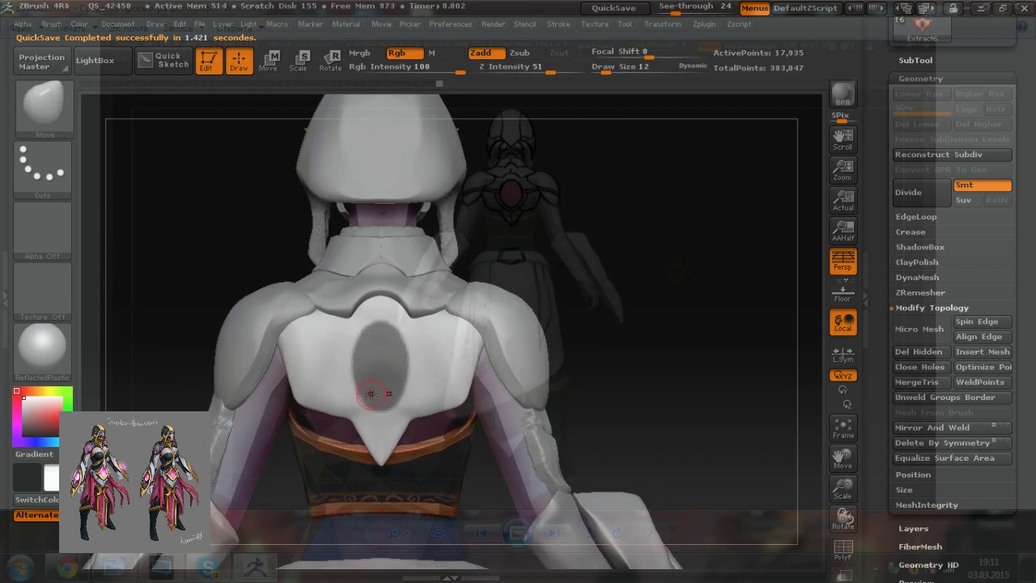
key(ctrl)
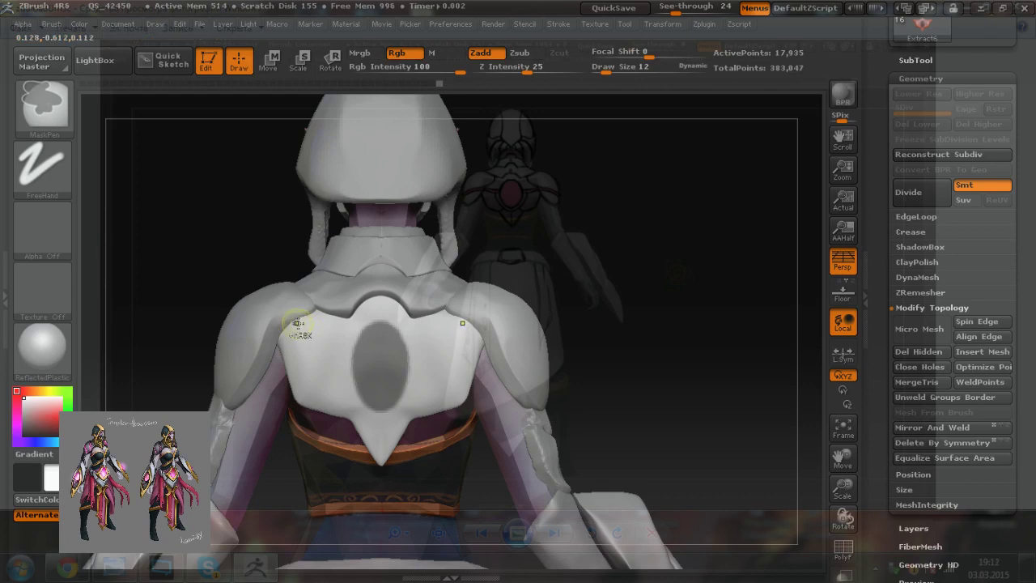
mouse_move(289, 323)
ctrl+mouse_down()
mouse_move(355, 344)
mouse_move(358, 329)
mouse_move(251, 320)
mouse_move(358, 309)
mouse_move(360, 299)
ctrl+mouse_up()
click(843, 574)
ctrl+drag(446, 312, 439, 316)
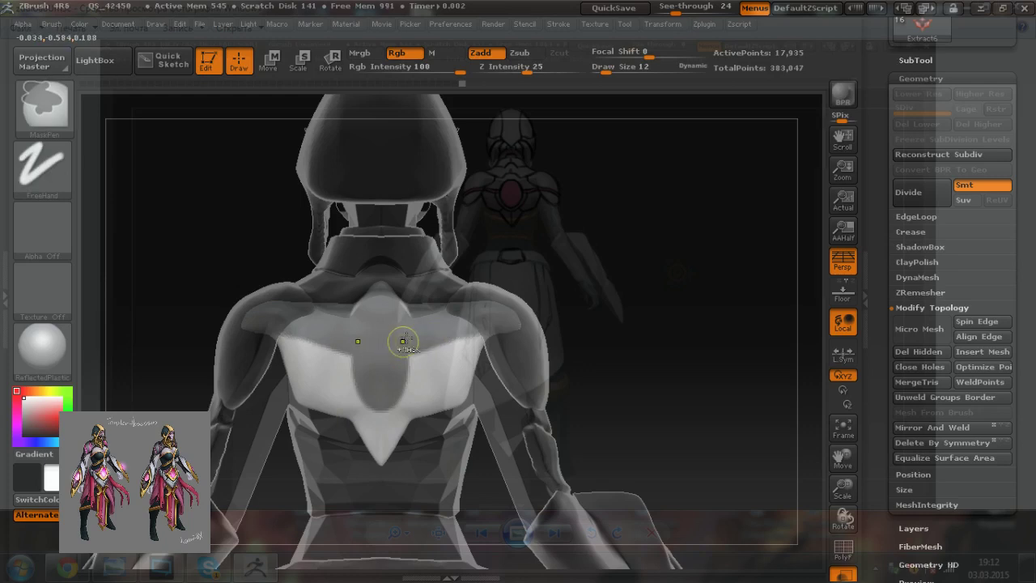
ctrl+drag(395, 343, 468, 327)
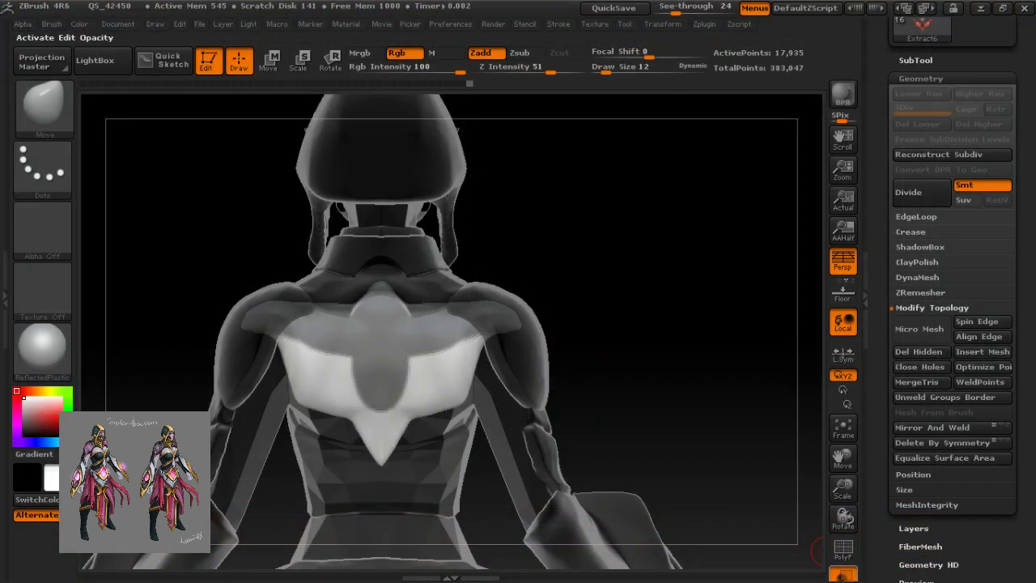
click(845, 576)
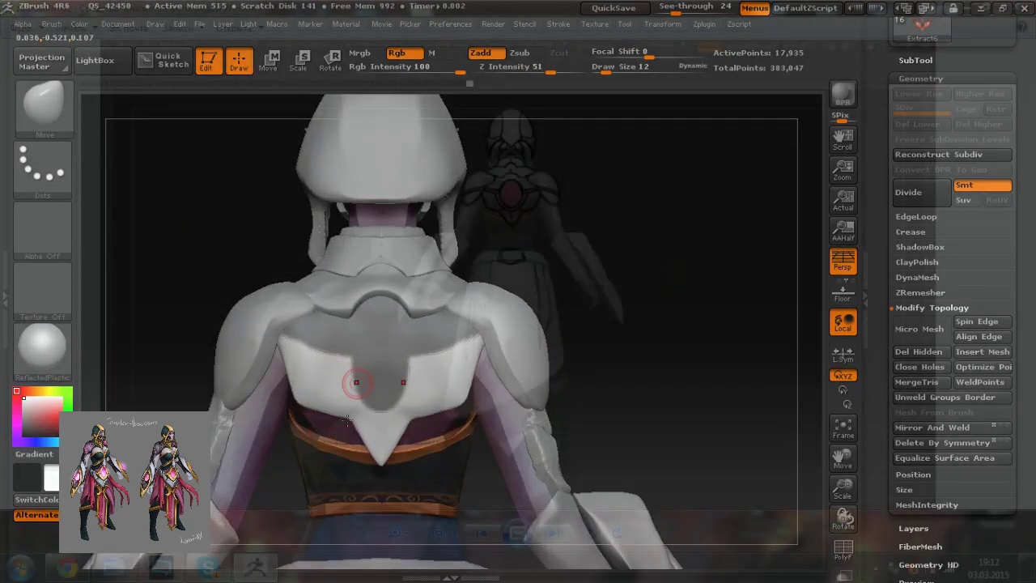
Step: Try to pull the unmasked part of the back plate outward from the side view with the Transpose move line
drag(166, 360, 356, 353)
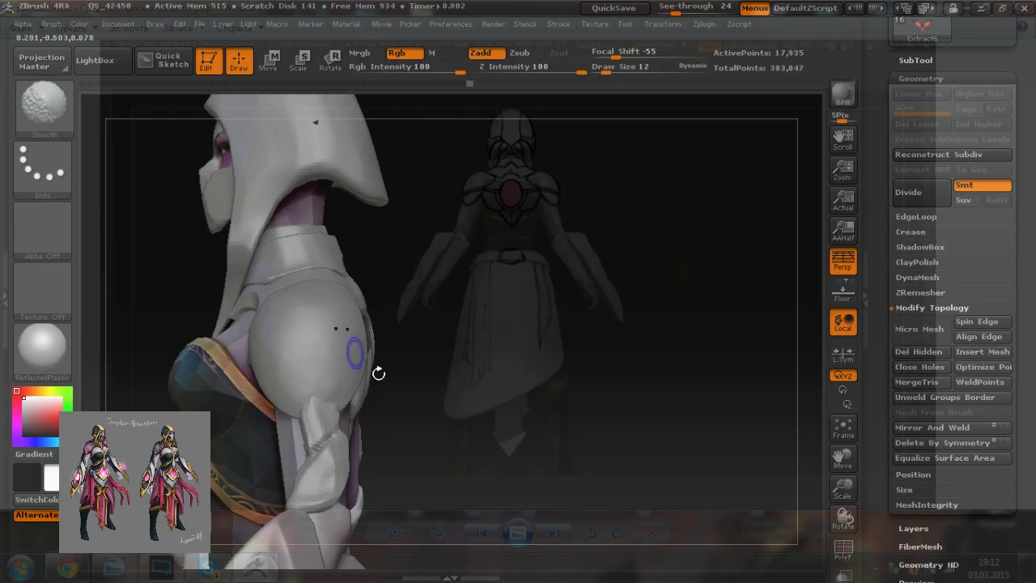
key(w)
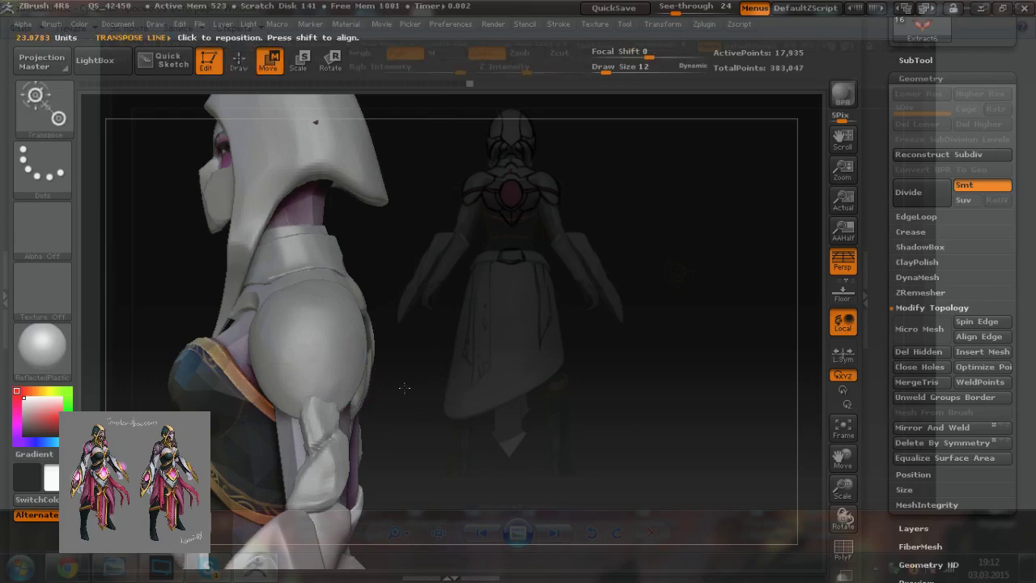
drag(361, 377, 553, 370)
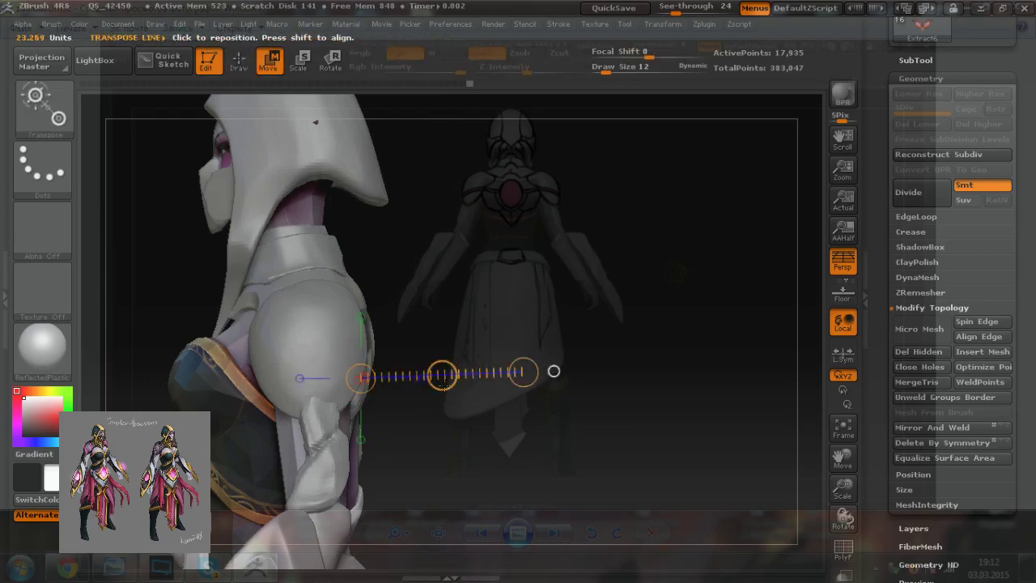
shift+click(412, 376)
mouse_move(523, 379)
mouse_down()
mouse_move(575, 382)
mouse_move(528, 377)
mouse_move(550, 378)
mouse_up()
key(ctrl+z)
key(ctrl+z)
click(371, 379)
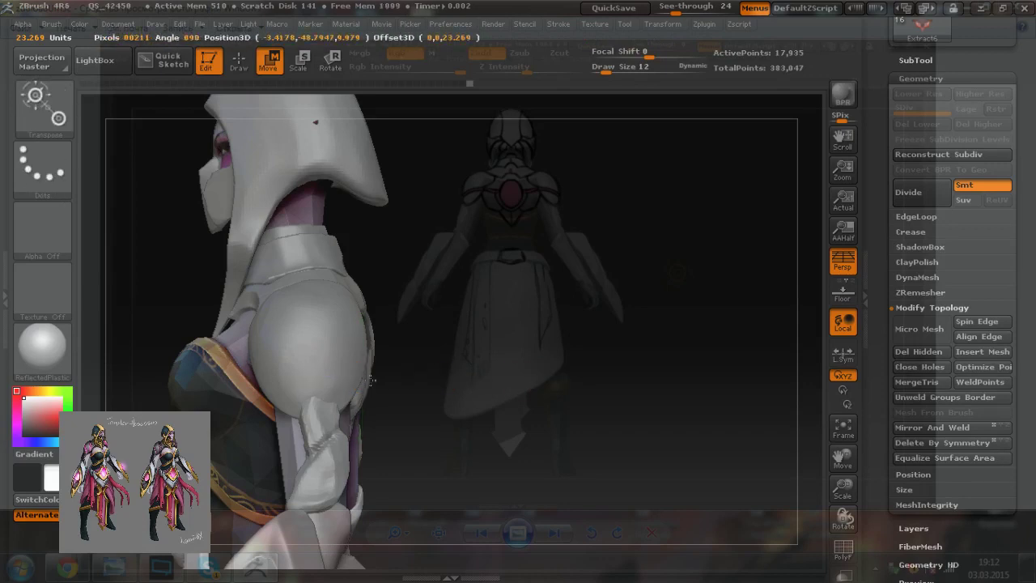
drag(392, 381, 429, 383)
key(ctrl+z)
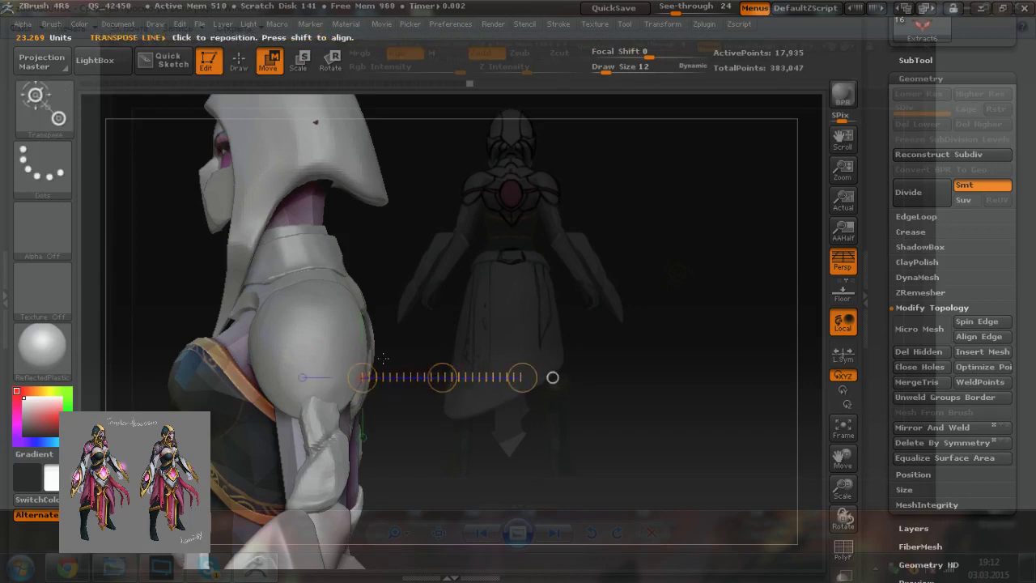
drag(524, 378, 679, 389)
key(ctrl+z)
drag(595, 413, 465, 405)
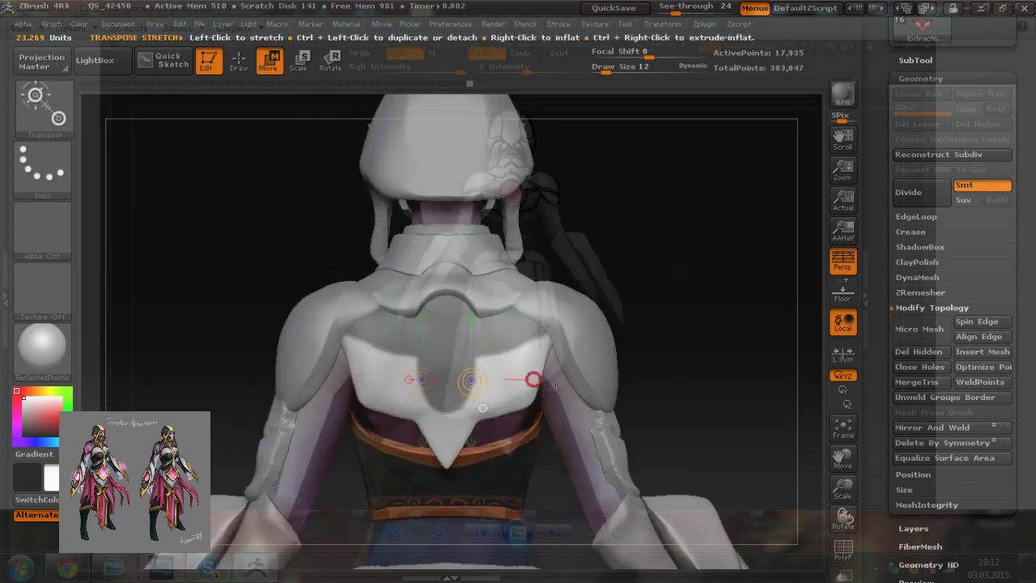
drag(415, 469, 559, 466)
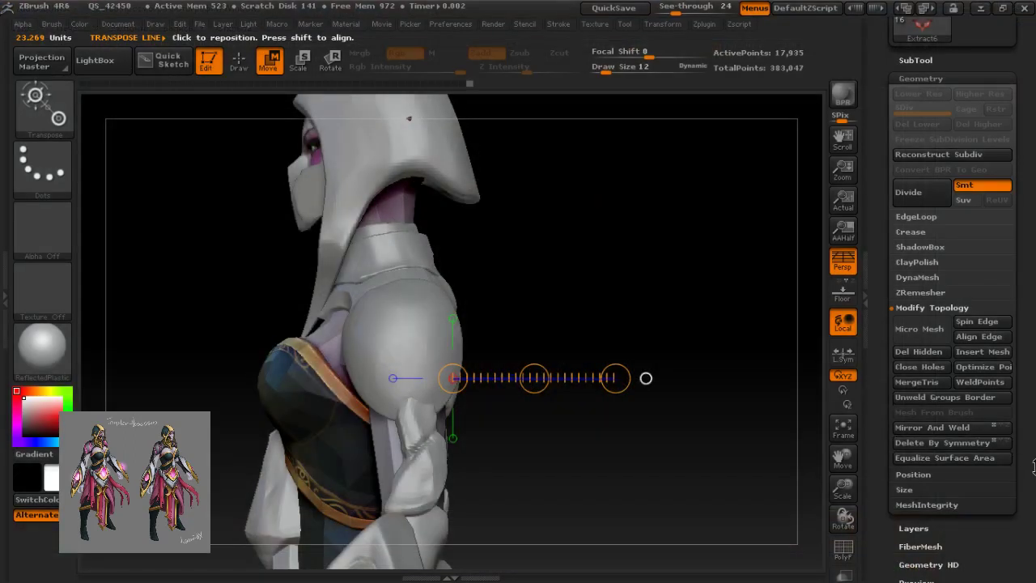
Step: Raise the unmasked lower section of the back plate with the Size deformation limited to the Z axis, and clear the mask
drag(1035, 467, 1035, 409)
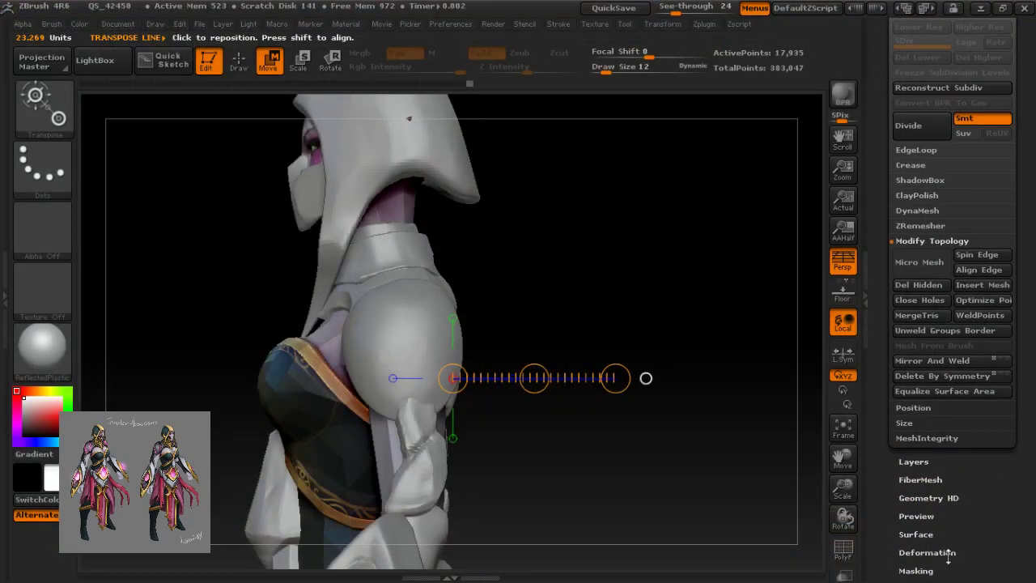
click(948, 557)
drag(953, 240, 968, 242)
key(ctrl+z)
click(995, 236)
click(1001, 236)
drag(968, 241, 968, 242)
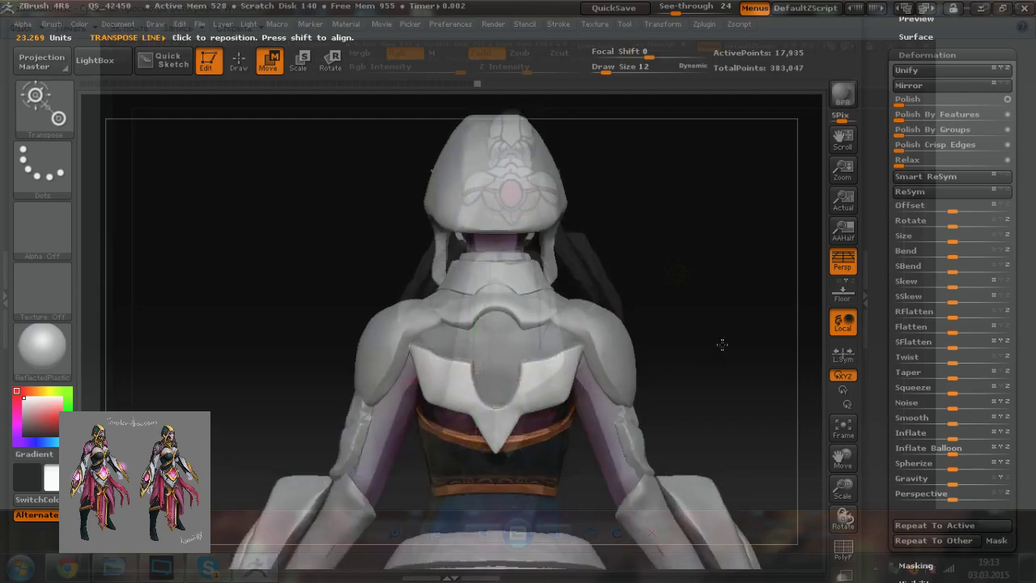
alt+drag(722, 345, 807, 355)
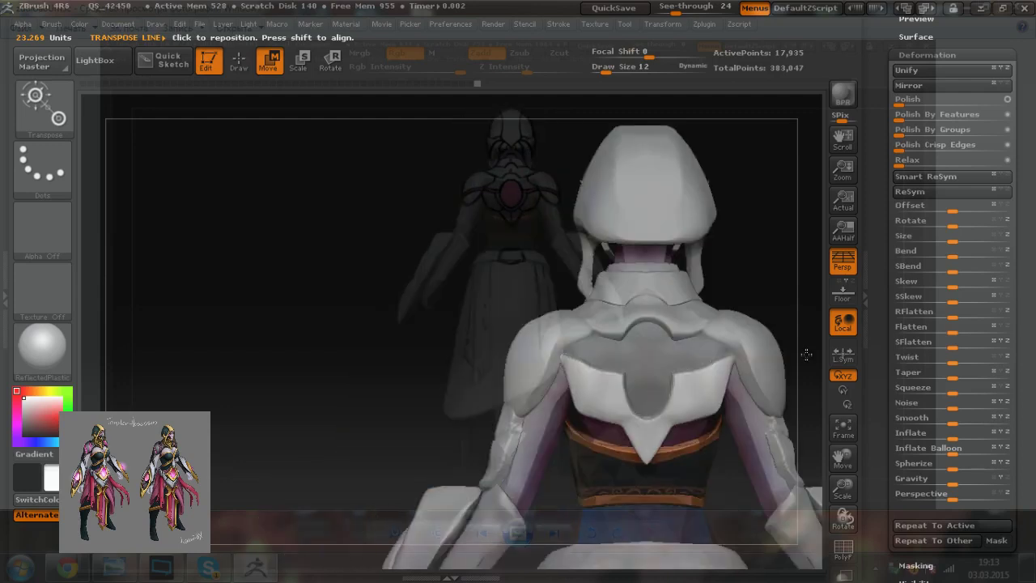
alt+drag(807, 354, 547, 348)
ctrl+drag(611, 253, 574, 294)
Step: Carve creases along the back plate's raised inner edges and lower point with the Dam_Standard brush at draw sizes 6 and 4
click(38, 109)
click(806, 371)
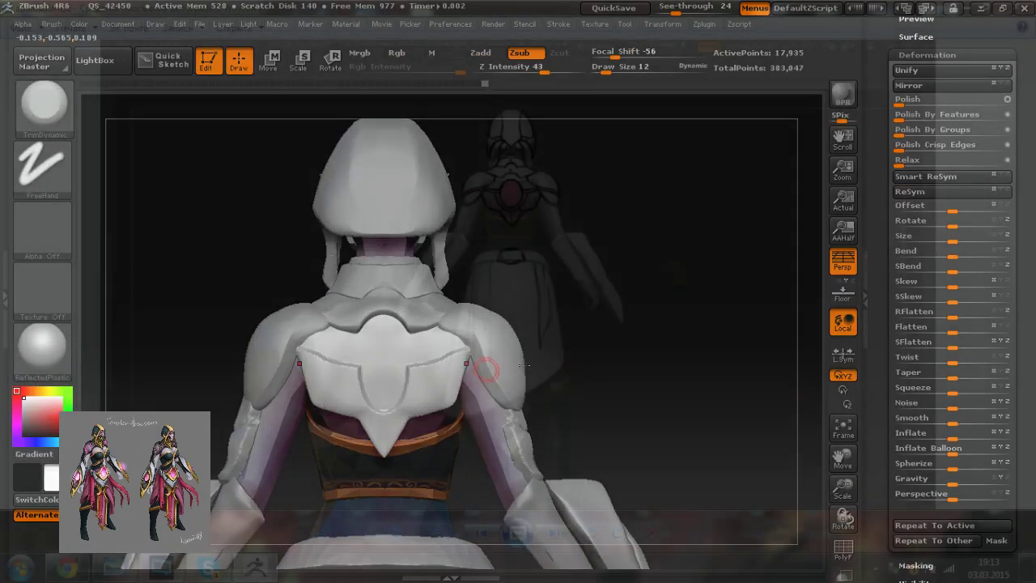
mouse_move(541, 370)
ctrl+right_down()
mouse_move(544, 415)
mouse_move(543, 368)
ctrl+right_up()
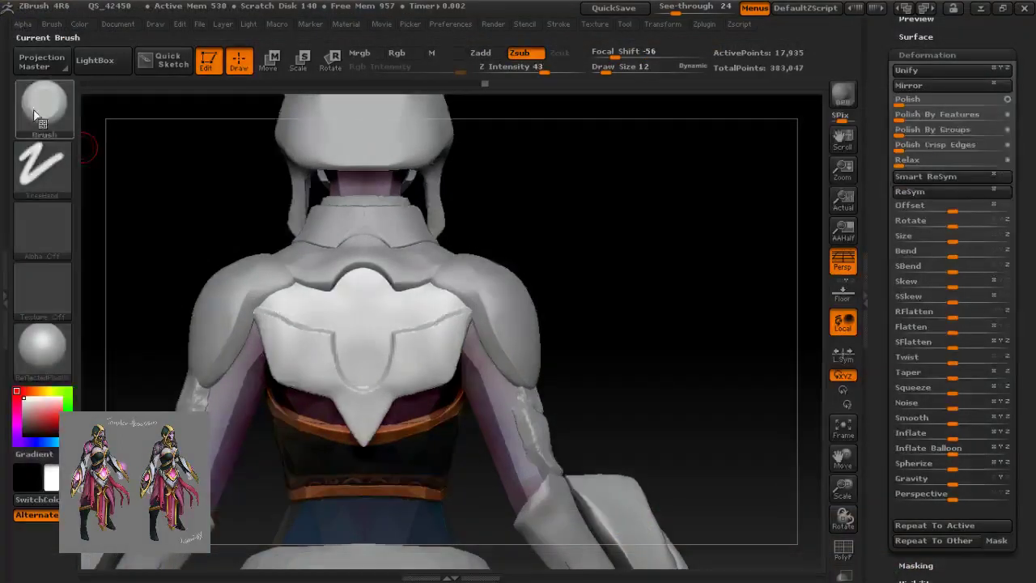
click(35, 110)
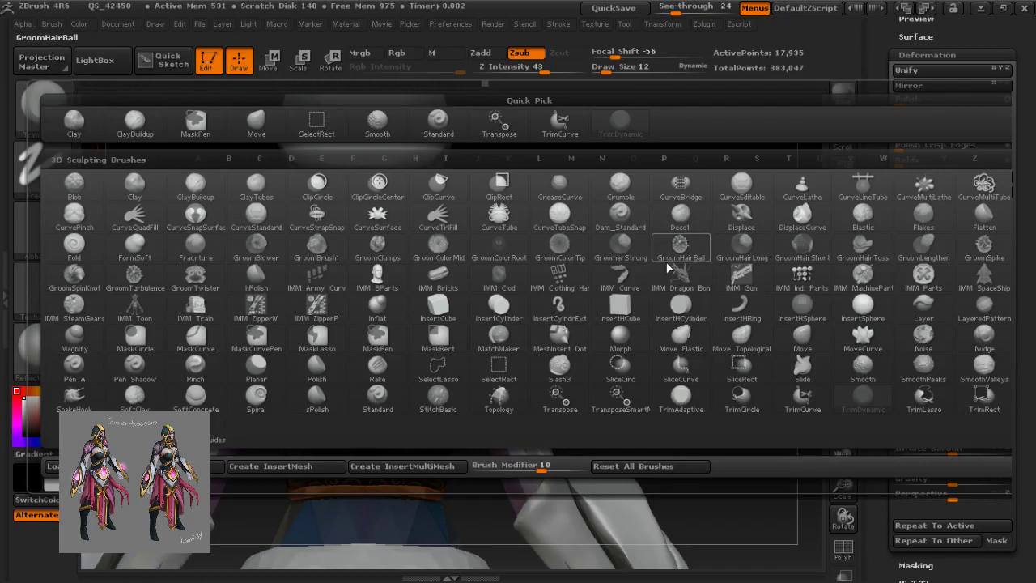
click(620, 212)
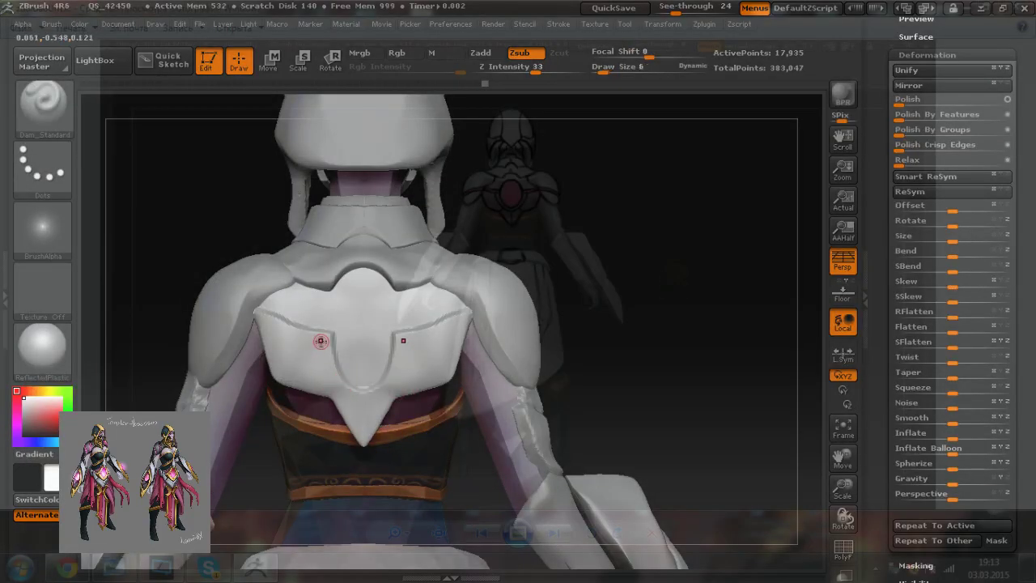
drag(322, 336, 321, 338)
key(bracketleft)
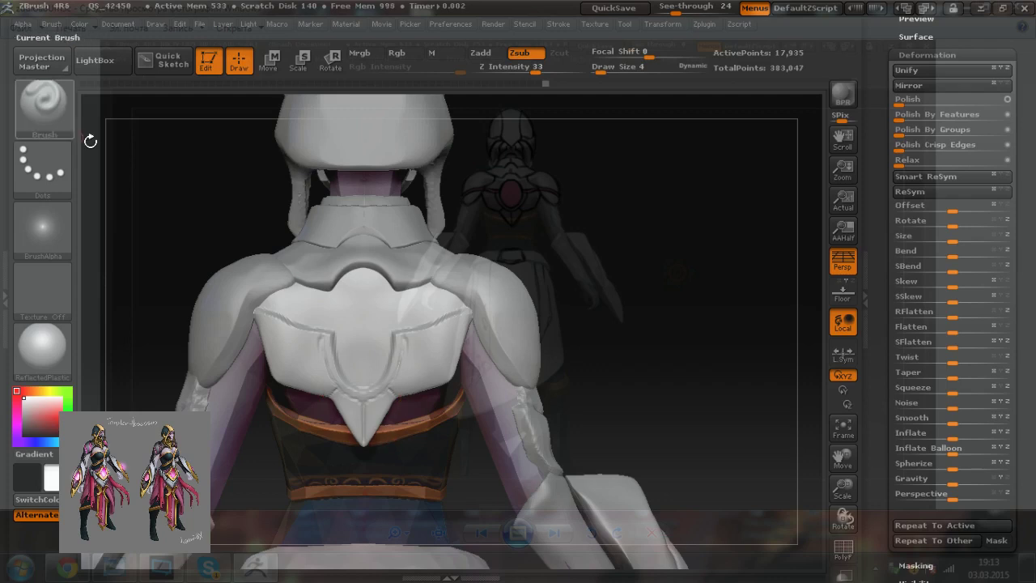
Step: Flatten the back plate's surface around the creases and its lower point with the TrimDynamic brush at draw sizes 22 and 10
click(55, 116)
click(844, 400)
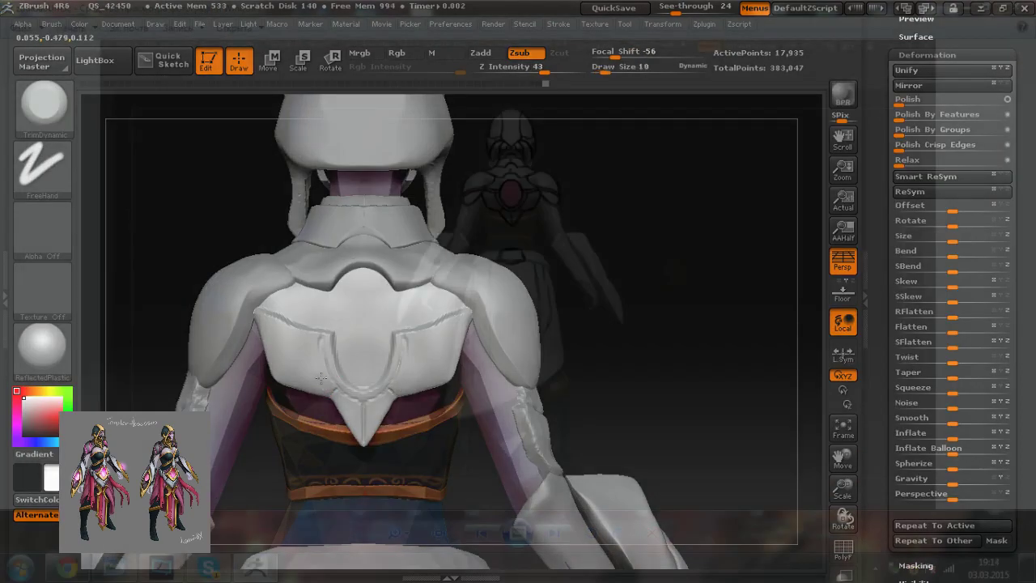
key(s)
drag(321, 387, 316, 384)
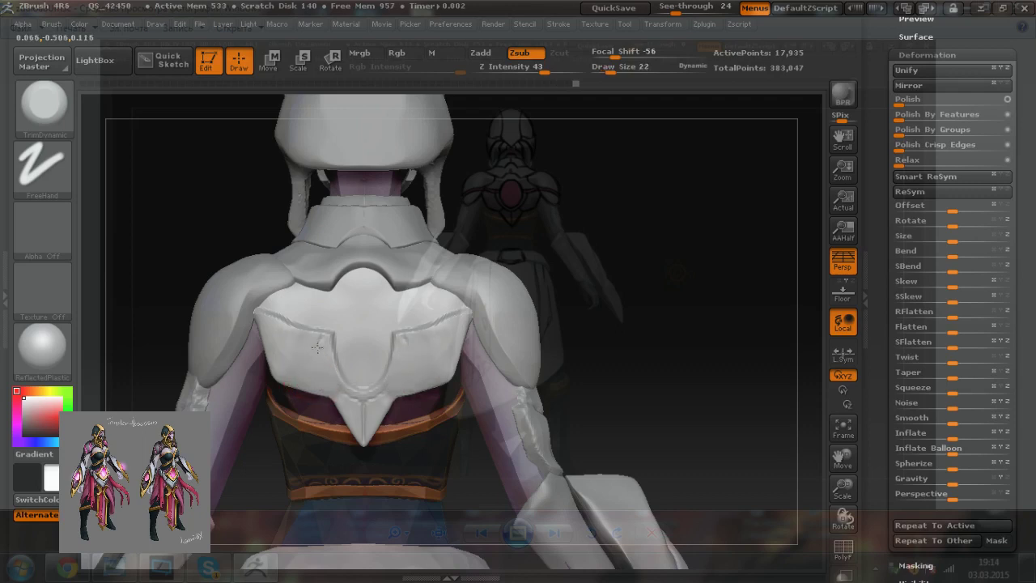
key(bracketleft)
key(bracketleft)
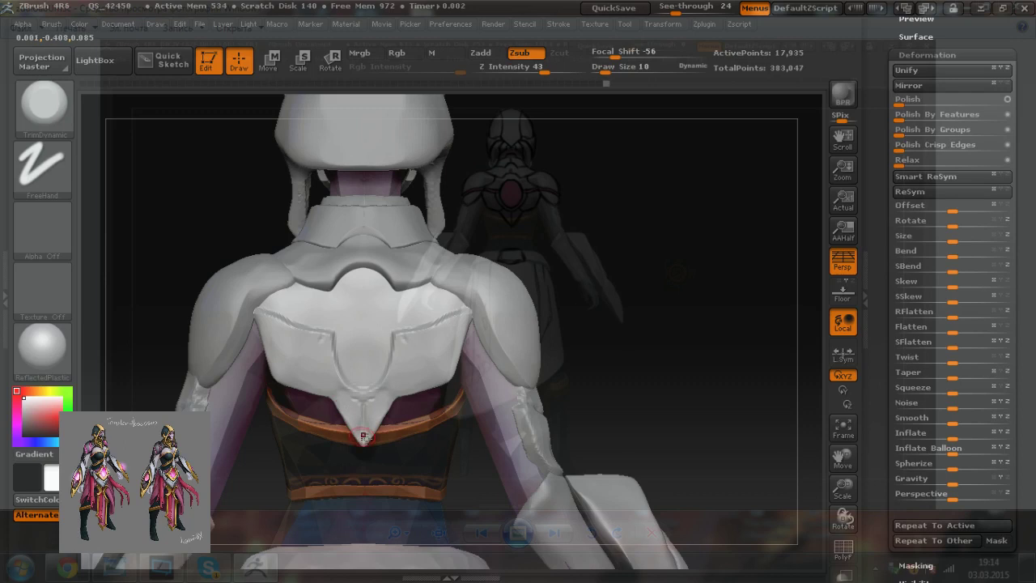
drag(362, 440, 363, 416)
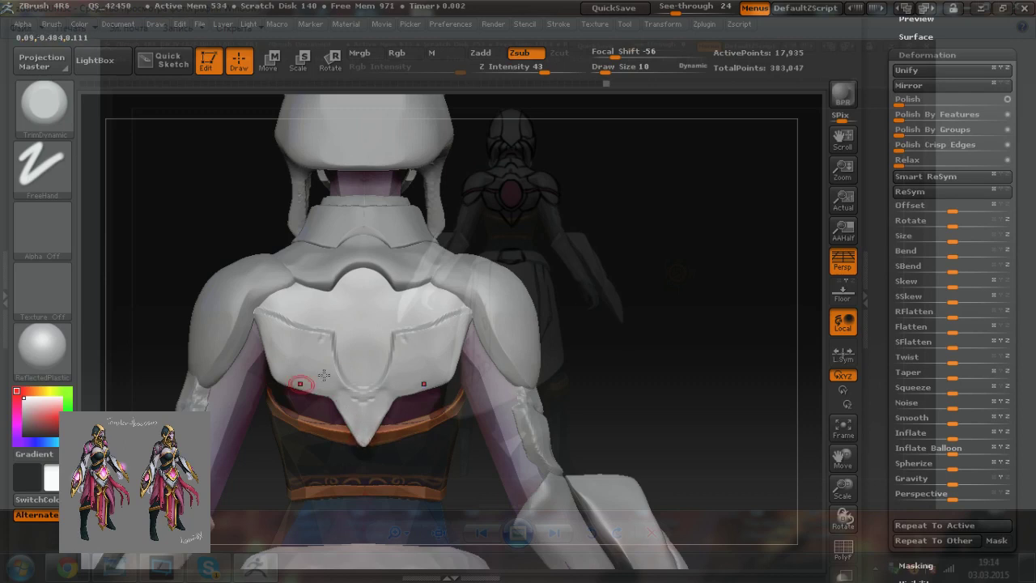
mouse_move(178, 277)
mouse_down()
mouse_move(215, 277)
mouse_move(170, 279)
mouse_up()
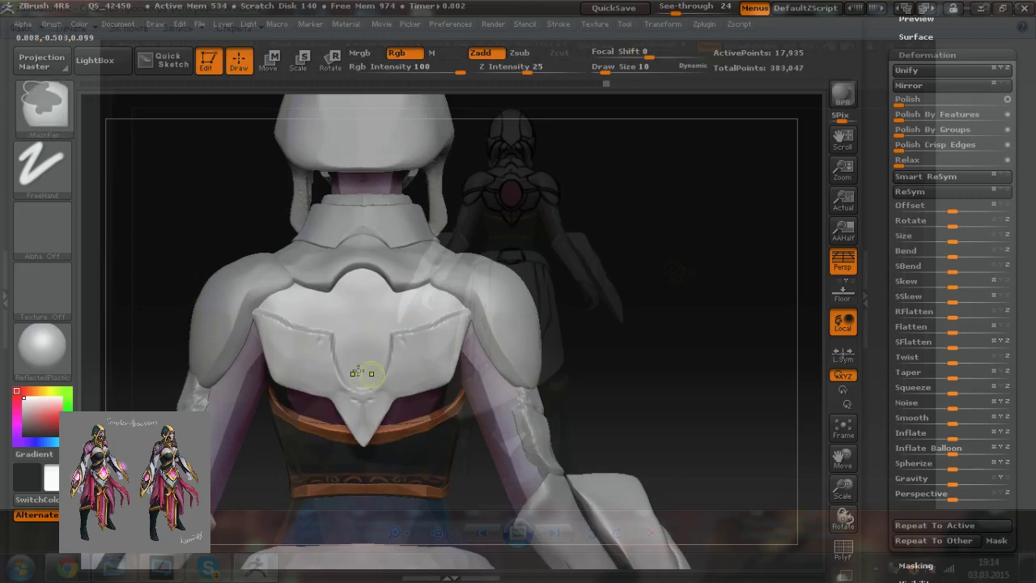
mouse_move(461, 386)
alt+mouse_down()
mouse_move(469, 383)
mouse_move(458, 383)
alt+mouse_up()
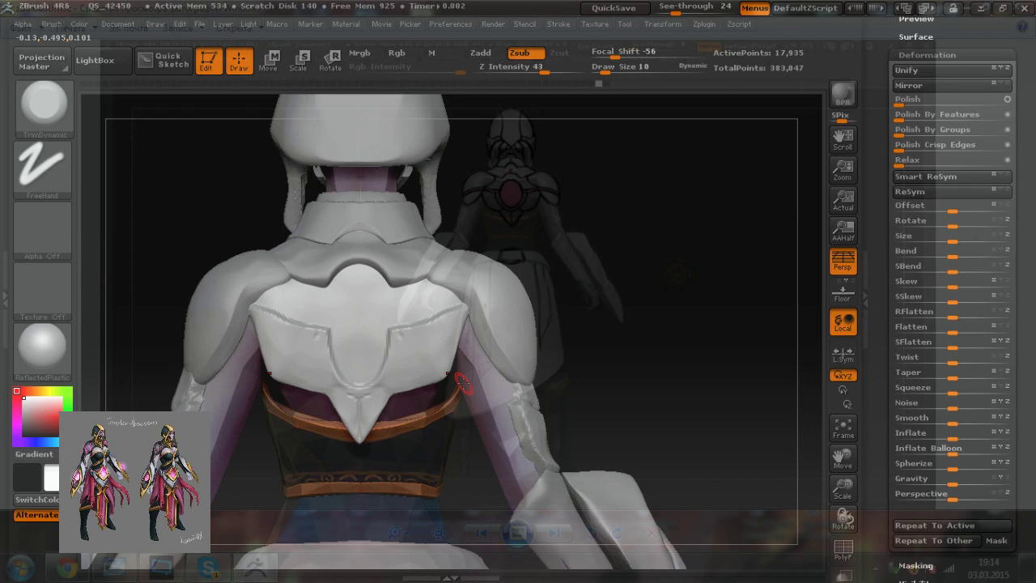
drag(567, 324, 297, 291)
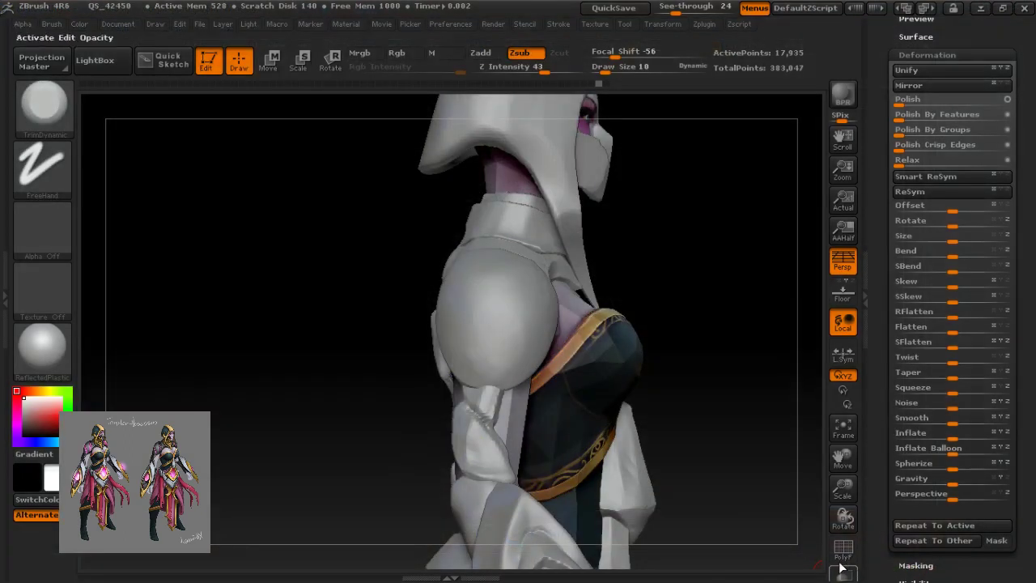
Step: Turn on Transparency and pull the back plate's lower point into shape against the torso with the Move brush at draw sizes 26 and 9
click(845, 573)
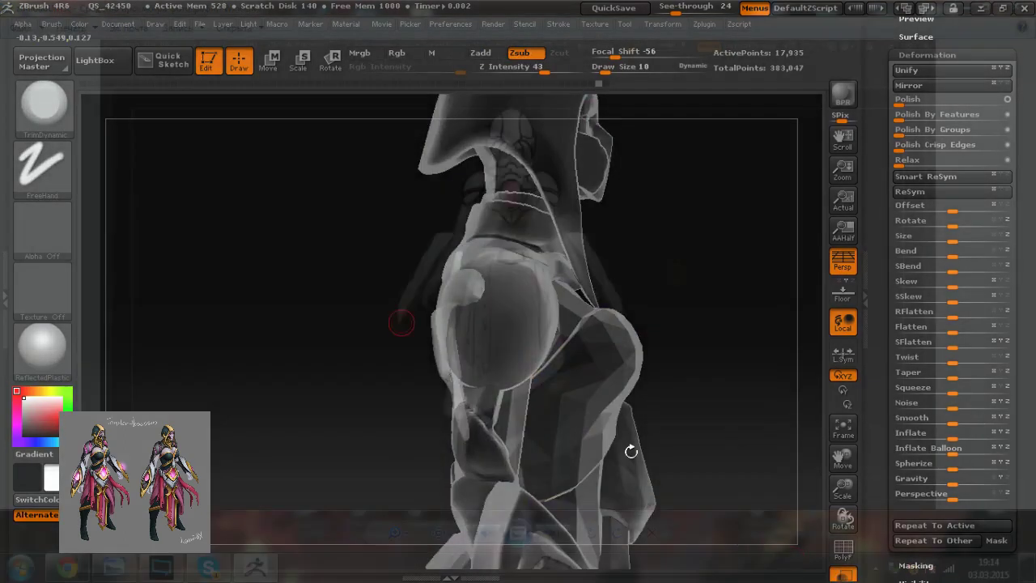
click(43, 127)
click(802, 342)
key(])
key(])
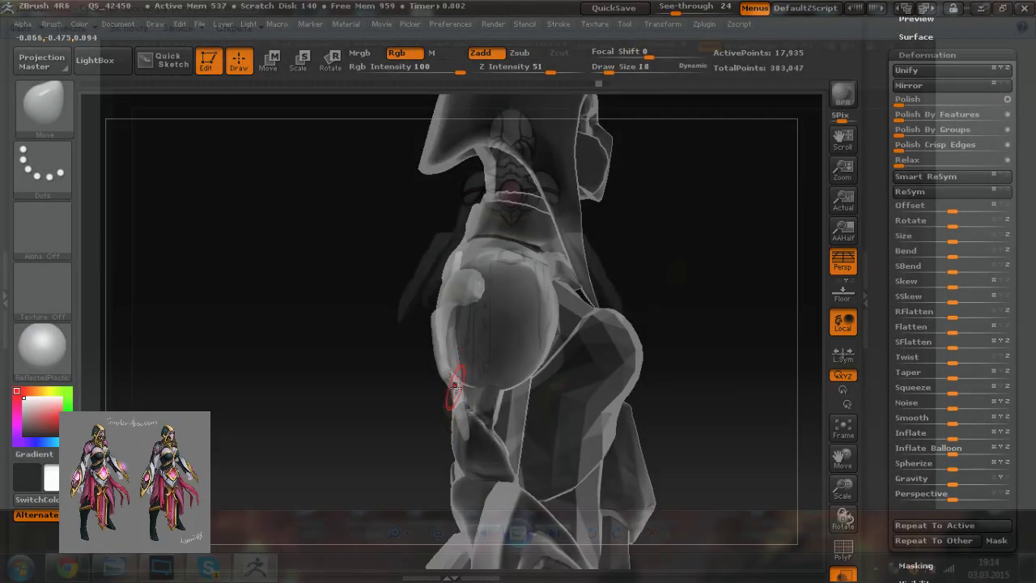
key(bracketright)
key(ctrl)
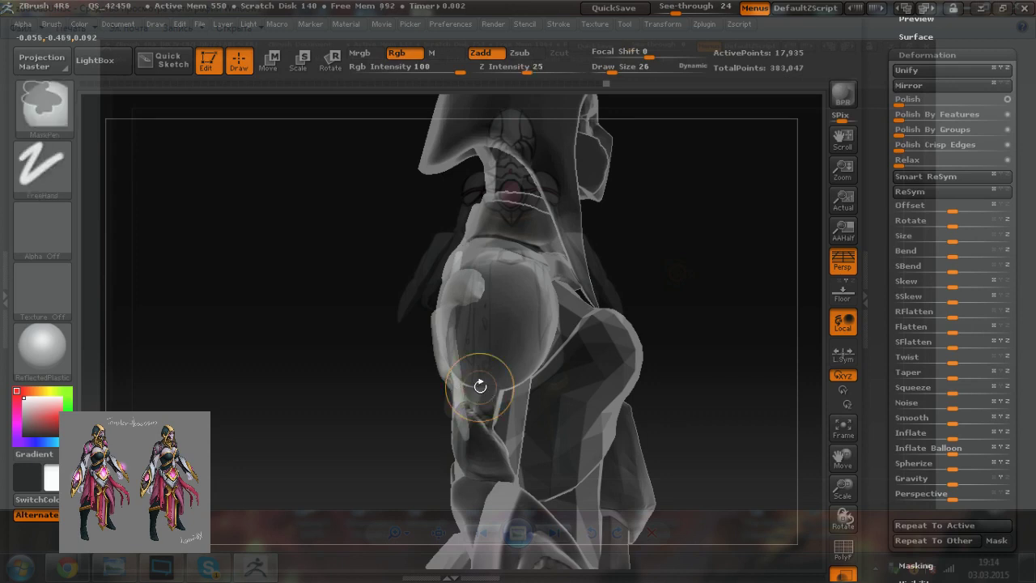
key(ctrl+z)
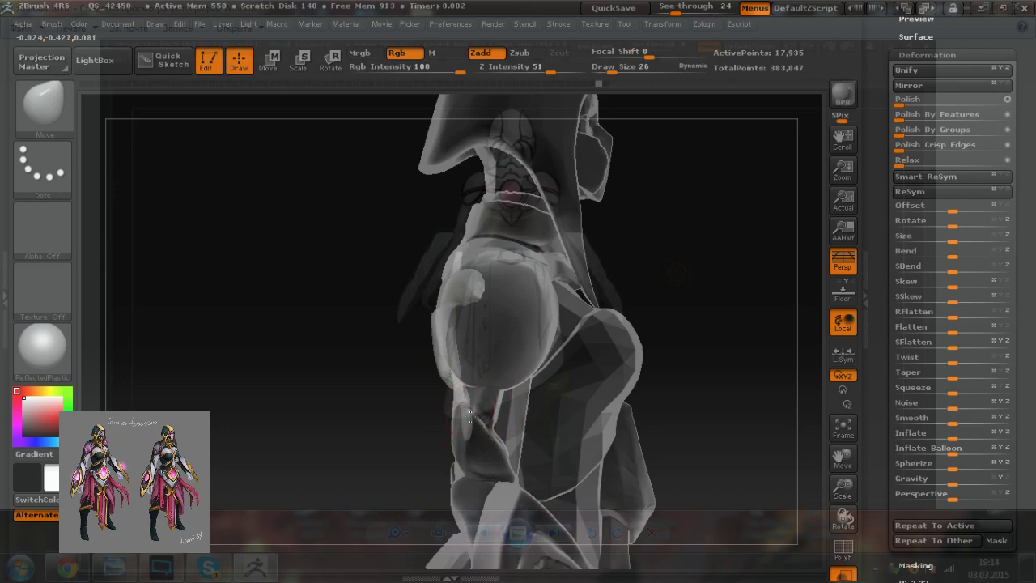
drag(343, 435, 488, 444)
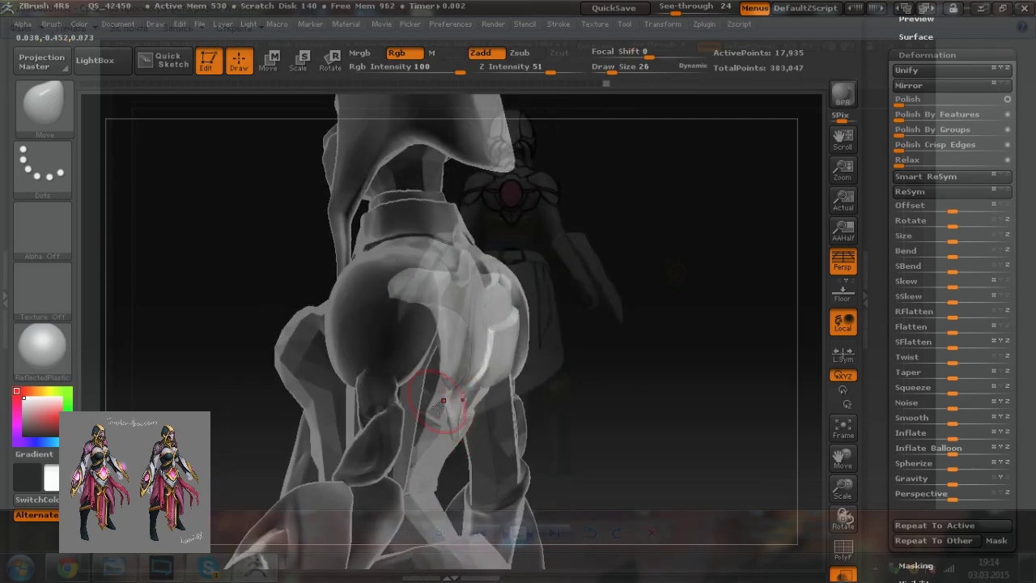
drag(448, 438, 454, 429)
key([)
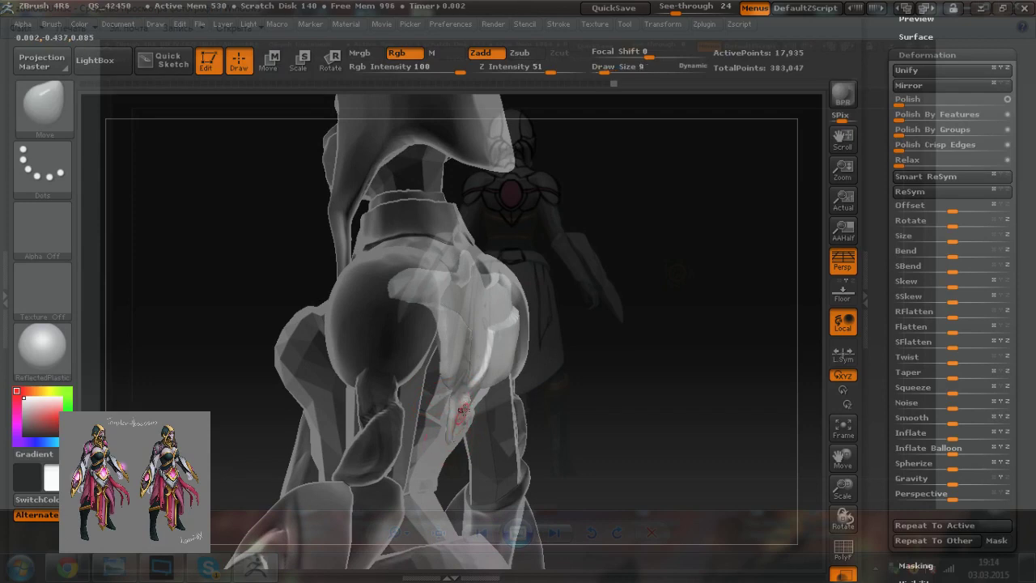
drag(457, 428, 462, 423)
Step: Refine the back plate's lower edge and point from several angles with the Move brush at draw sizes 9, 18 and 22
drag(617, 409, 441, 400)
key(])
drag(335, 393, 293, 393)
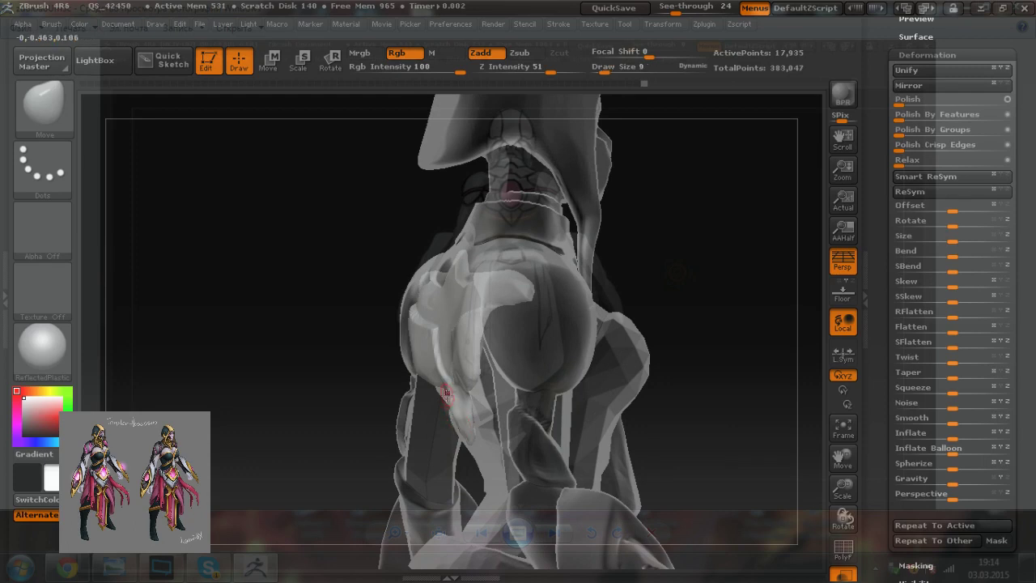
mouse_move(298, 443)
mouse_down()
mouse_move(387, 438)
mouse_move(450, 414)
mouse_move(537, 413)
mouse_move(548, 435)
mouse_move(509, 470)
mouse_up()
drag(443, 395, 455, 404)
drag(219, 365, 236, 442)
key(bracketleft)
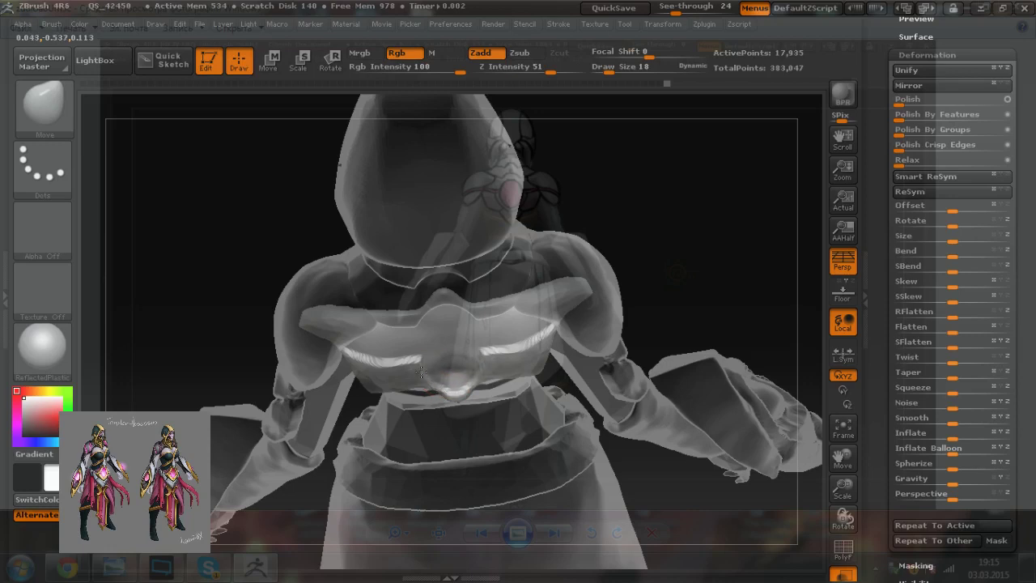
drag(428, 447, 425, 379)
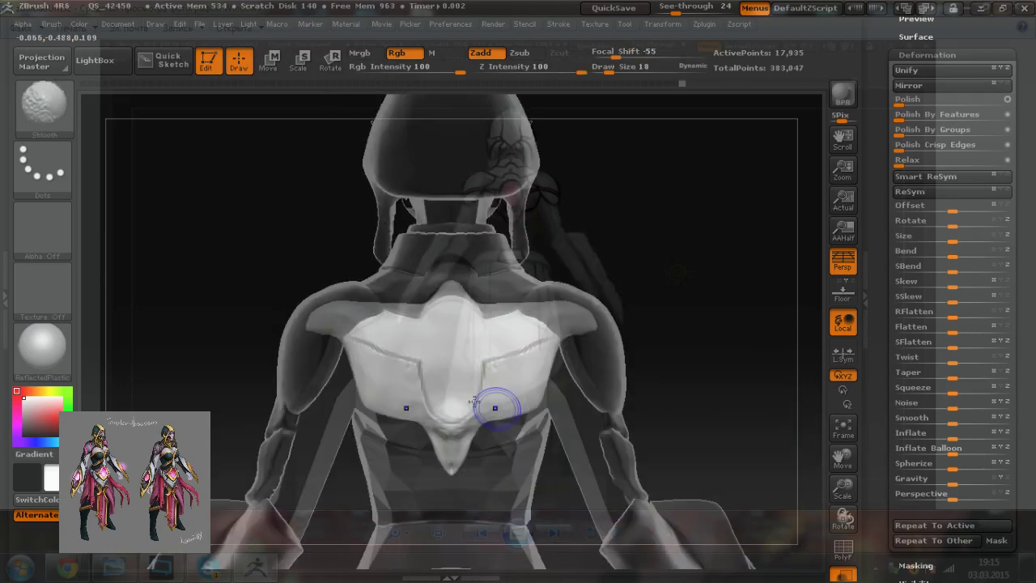
key(bracketright)
key(bracketright)
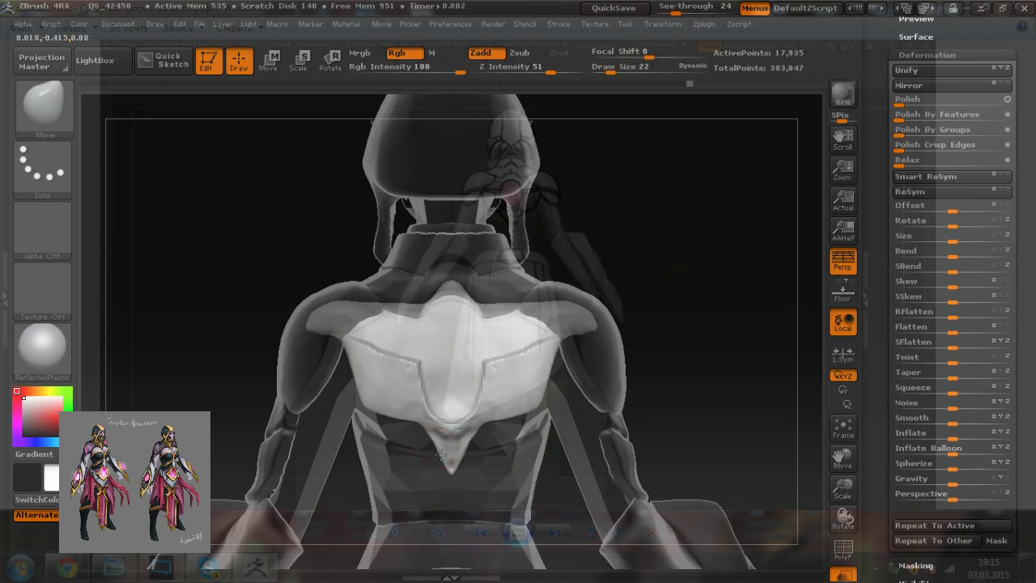
drag(422, 436, 421, 433)
Step: Flatten the back plate's lower point and side panels with the TrimDynamic brush at draw size 18
click(45, 109)
click(858, 396)
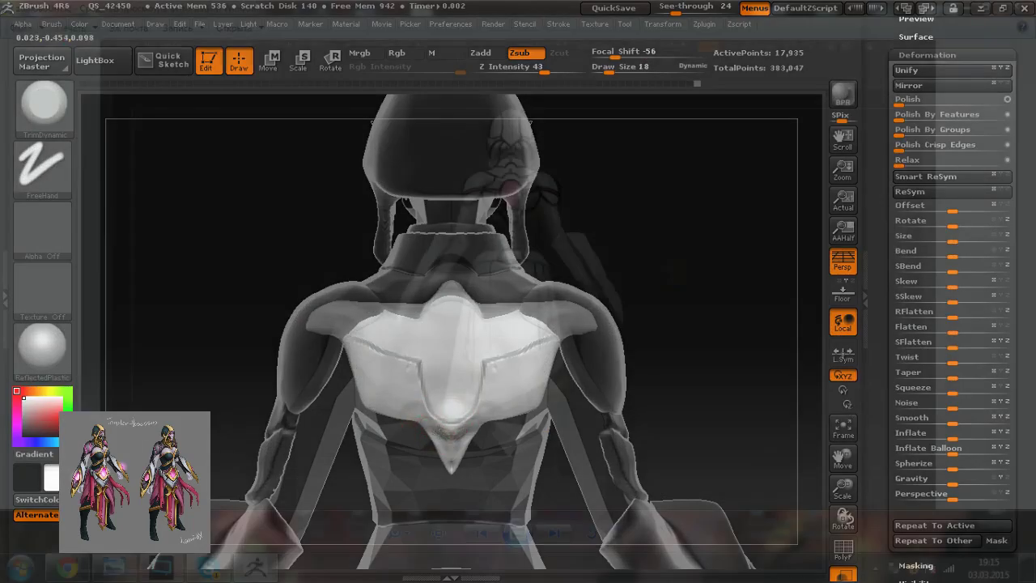
drag(220, 395, 272, 397)
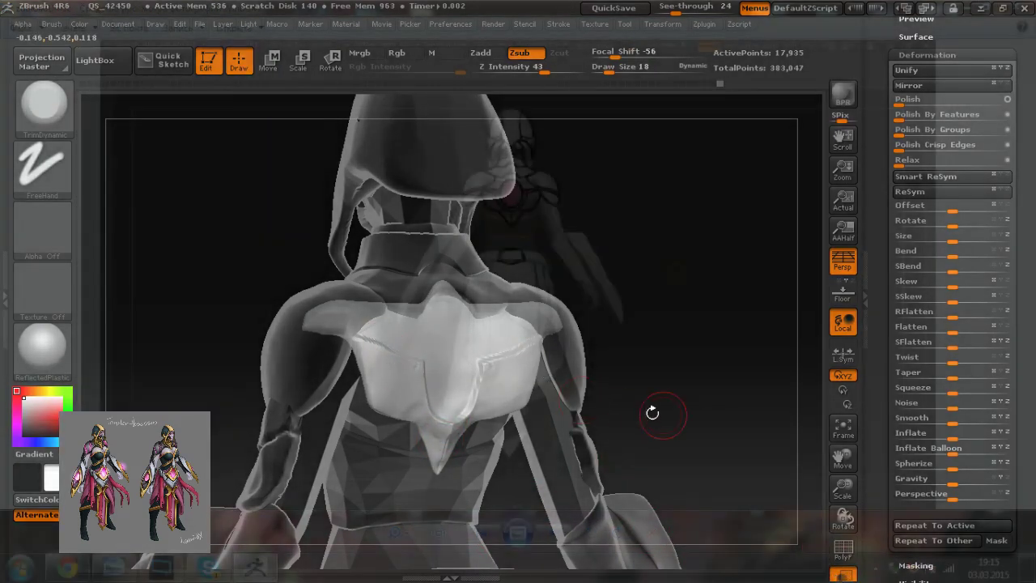
drag(636, 389, 649, 396)
mouse_move(452, 431)
mouse_down()
mouse_move(445, 452)
mouse_move(439, 429)
mouse_move(444, 455)
mouse_up()
drag(400, 397, 389, 381)
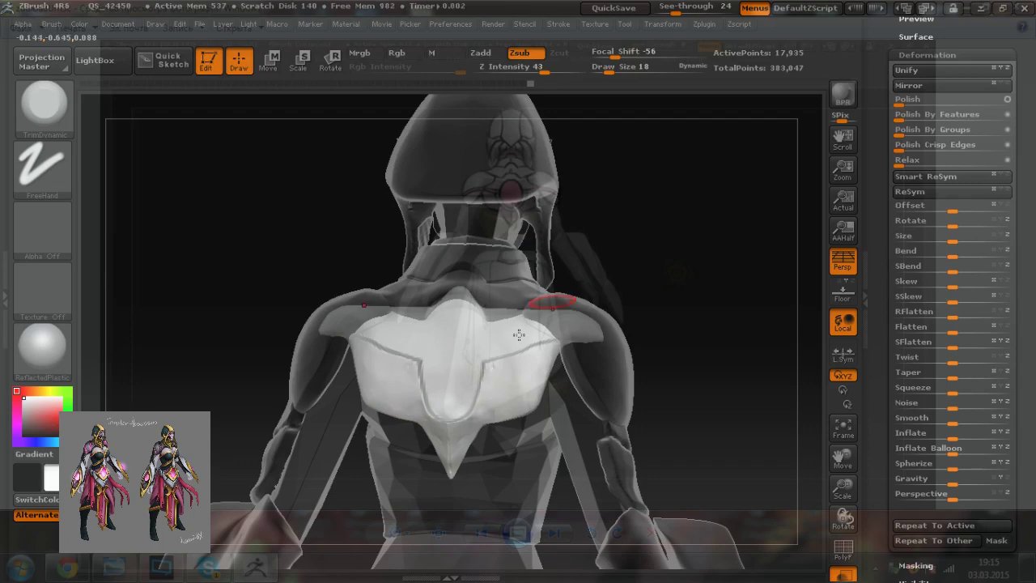
drag(227, 229, 166, 233)
mouse_move(469, 414)
mouse_down()
mouse_move(495, 406)
mouse_move(504, 387)
mouse_move(496, 398)
mouse_up()
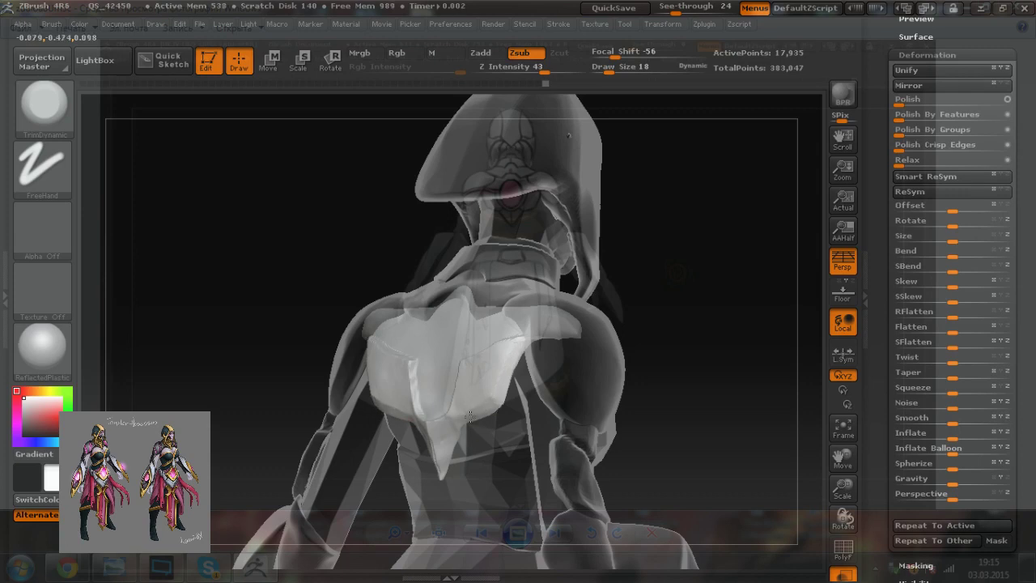
mouse_move(297, 384)
shift+mouse_down()
mouse_move(339, 387)
mouse_move(321, 369)
shift+mouse_up()
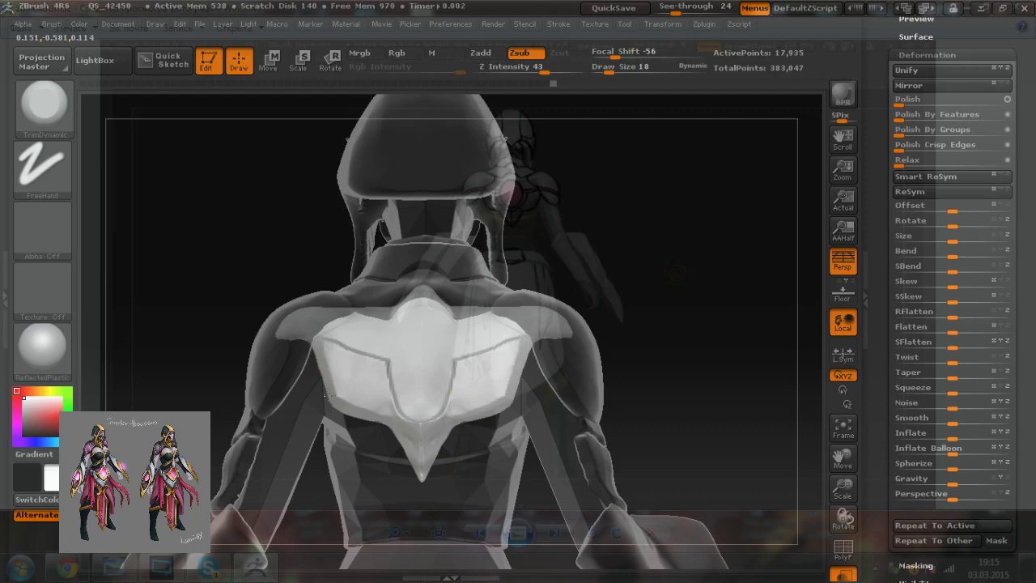
drag(395, 426, 324, 417)
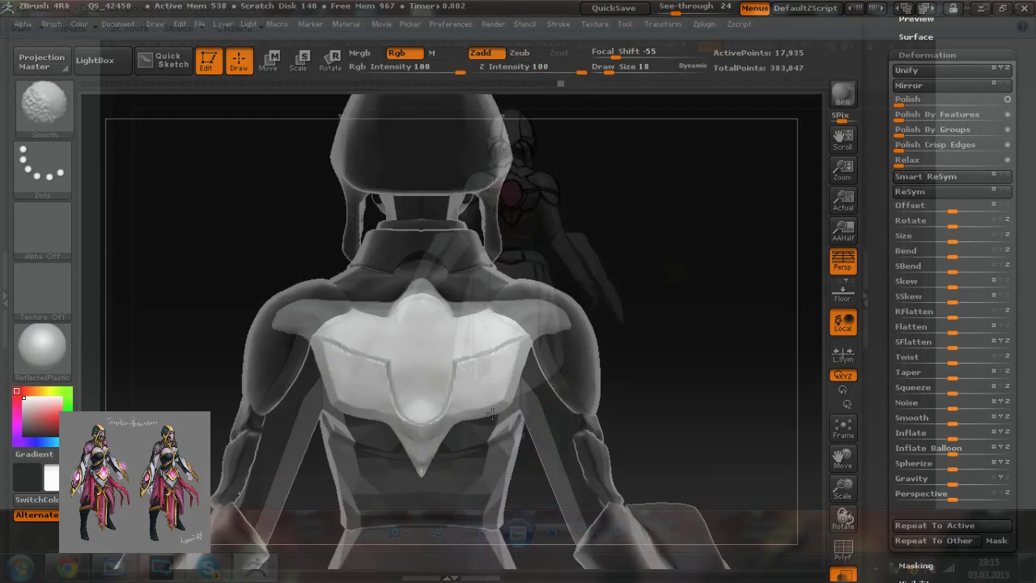
Step: Polish the back plate's side panels along the creases with the hPolish brush at draw size 10
key(ctrl)
mouse_move(455, 392)
ctrl+right_down()
mouse_move(497, 403)
mouse_move(495, 375)
mouse_move(503, 378)
mouse_move(462, 369)
mouse_move(385, 301)
mouse_move(396, 299)
ctrl+right_up()
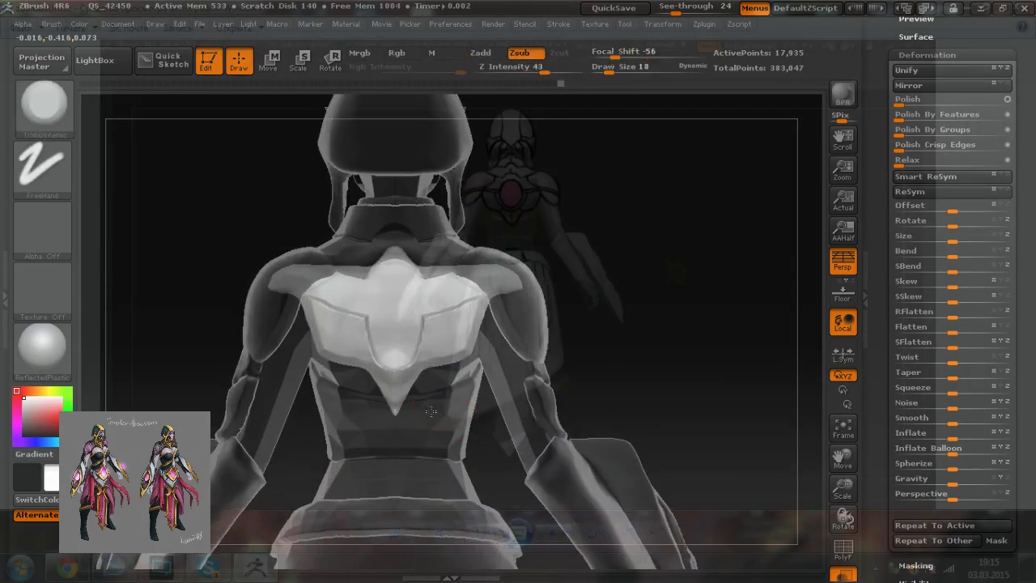
click(57, 118)
click(243, 273)
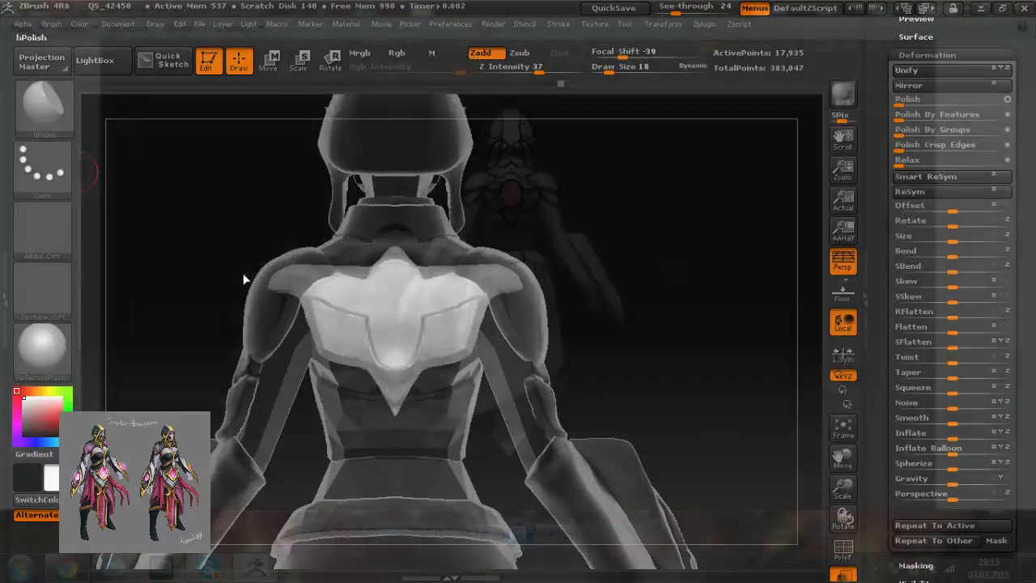
key(bracketleft)
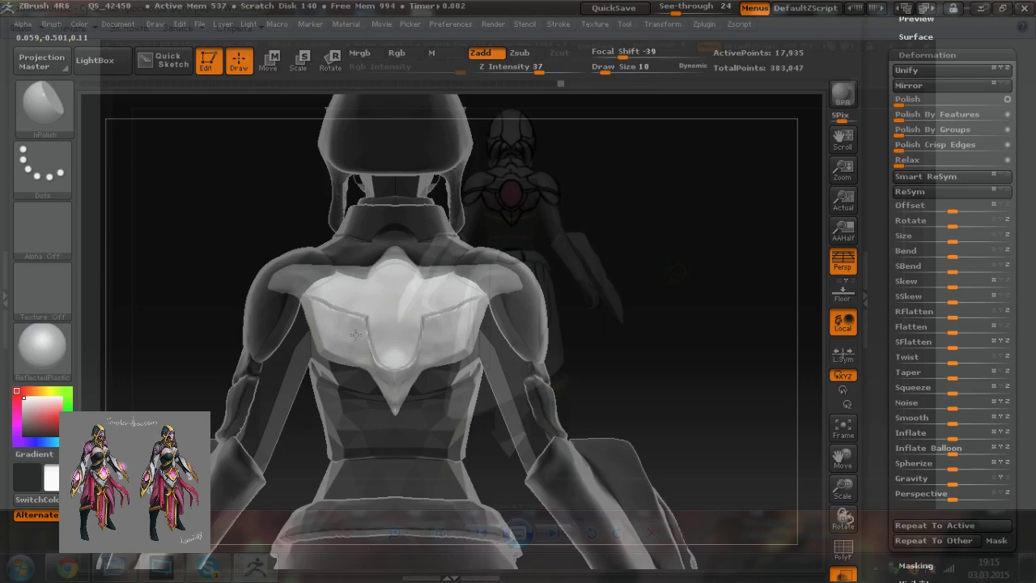
mouse_move(190, 243)
mouse_down()
mouse_move(220, 241)
mouse_move(163, 243)
mouse_move(176, 247)
mouse_up()
mouse_move(208, 213)
mouse_down()
mouse_move(190, 211)
mouse_move(243, 206)
mouse_move(235, 340)
mouse_up()
Step: Adjust the back plate's lower point and the crease beside its central oval with the Move brush at draw sizes 38 and 22
click(44, 107)
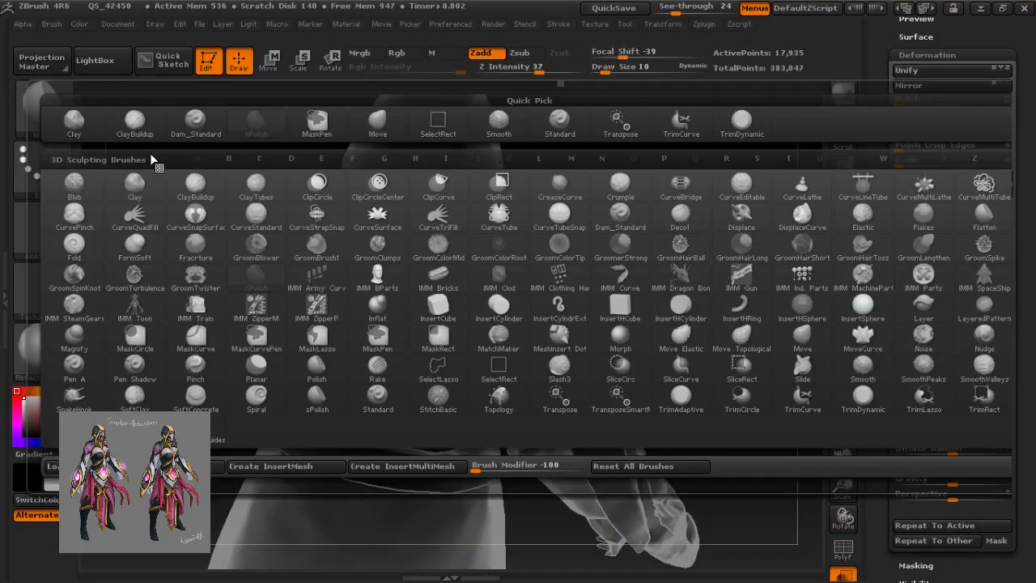
click(780, 361)
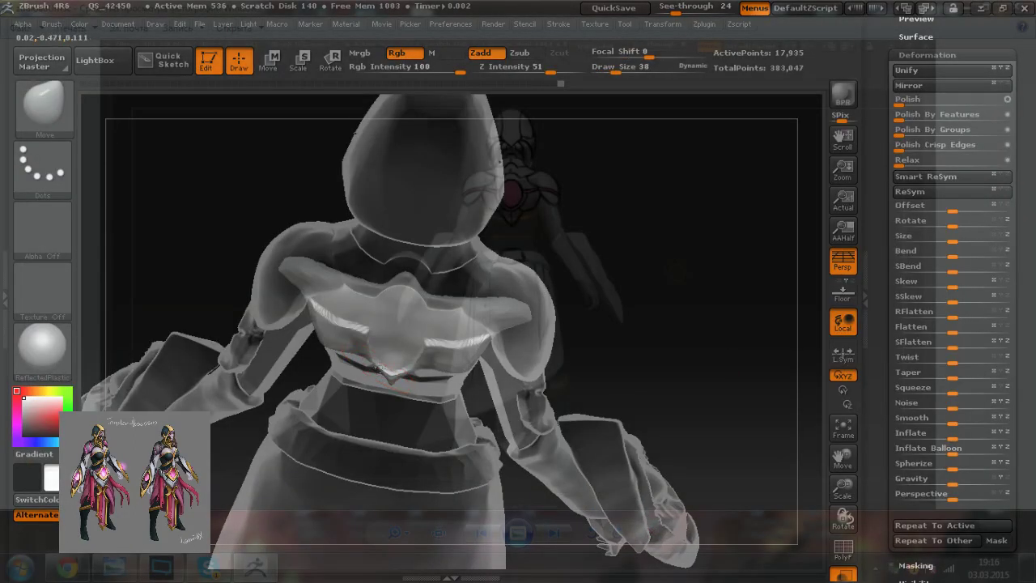
drag(376, 370, 381, 379)
mouse_move(682, 344)
mouse_down()
mouse_move(671, 250)
mouse_move(626, 263)
mouse_move(618, 316)
mouse_move(694, 284)
mouse_up()
key(shift)
shift+right_drag(393, 244, 416, 396)
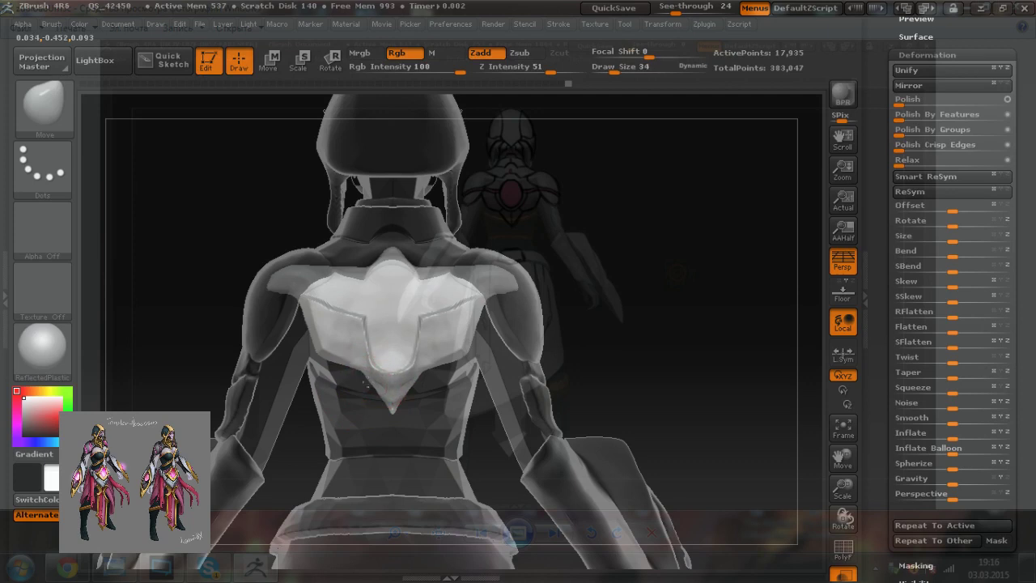
key(ctrl+z)
key([)
key([)
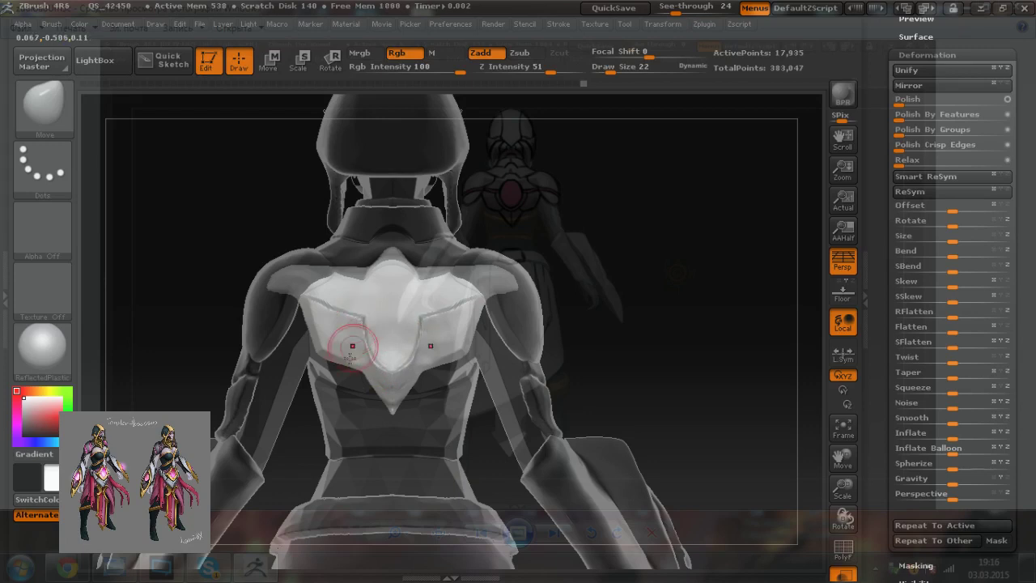
drag(366, 341, 366, 344)
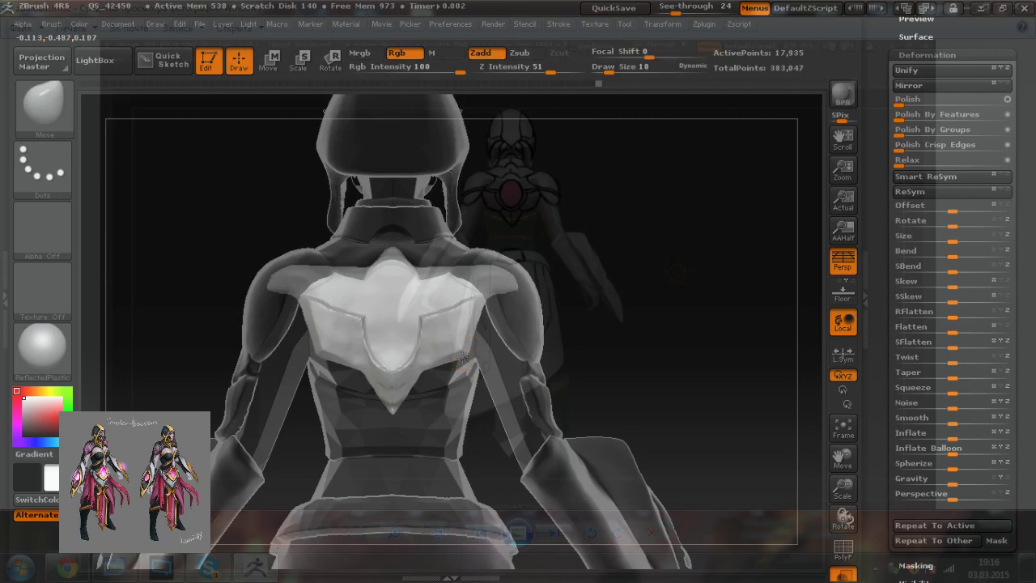
Step: Switch to Chrome, skip to the next SoundCloud track, and return to ZBrush
key(alt+Tab)
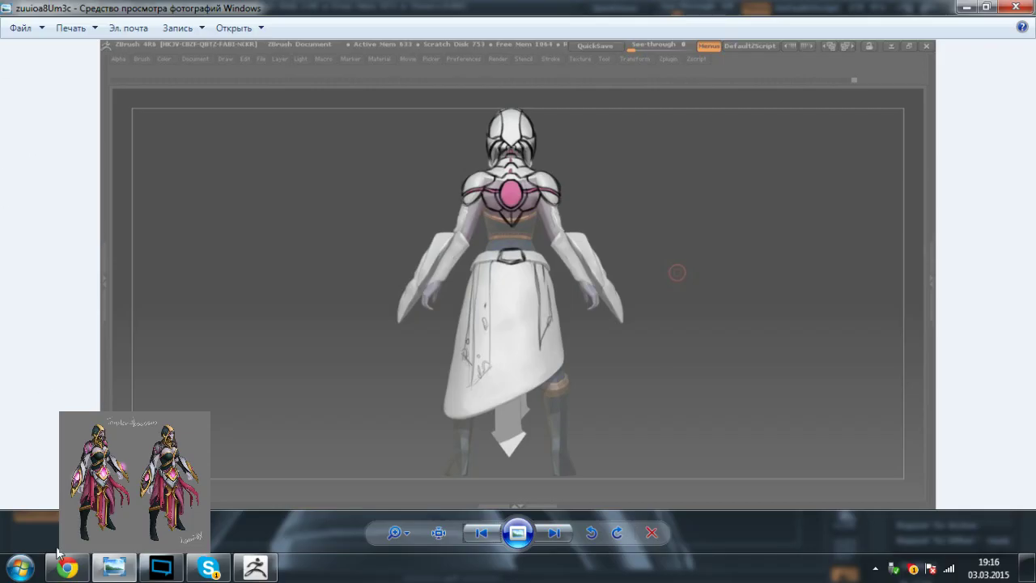
click(65, 566)
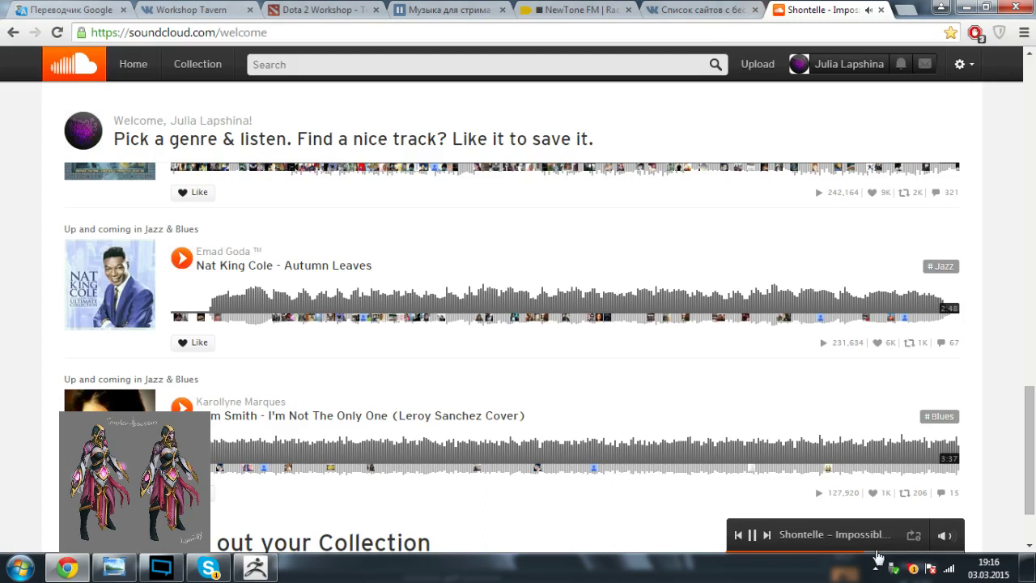
click(767, 534)
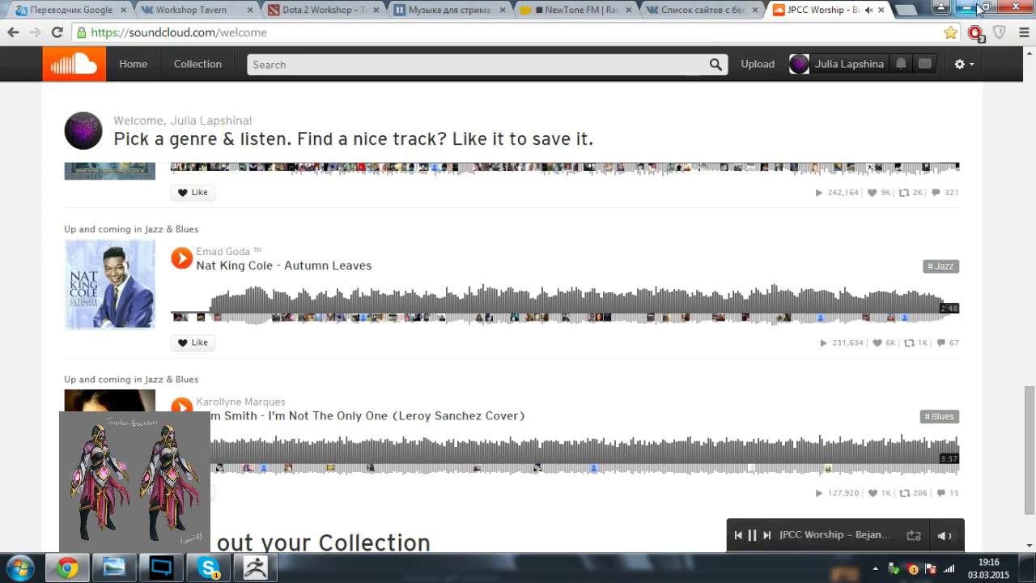
click(977, 6)
click(255, 567)
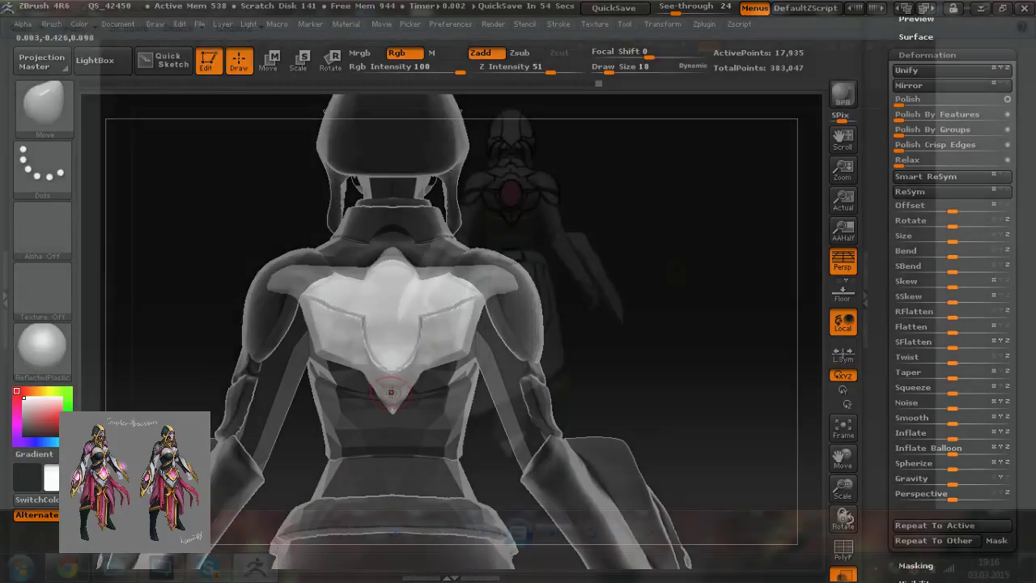
Step: Turn off Transparency and shift the vertical creases beside the back plate's central oval with the Move brush at draw size 30
alt+drag(516, 439, 515, 429)
mouse_move(516, 430)
alt+right_down()
mouse_move(522, 422)
mouse_move(544, 444)
alt+right_up()
click(846, 575)
ctrl+right_drag(621, 417, 592, 434)
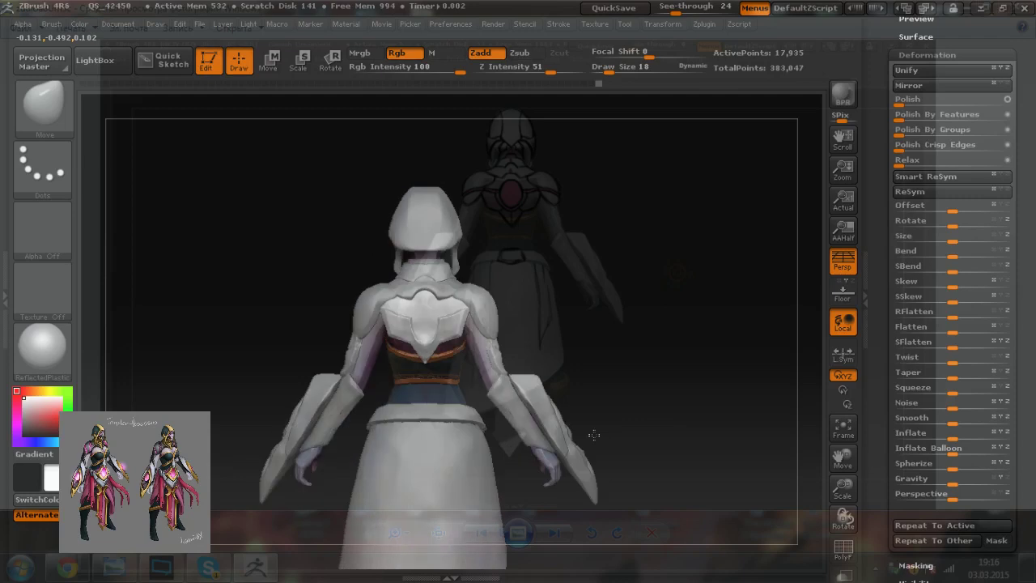
alt+right_drag(554, 398, 553, 417)
shift+right_drag(476, 386, 484, 379)
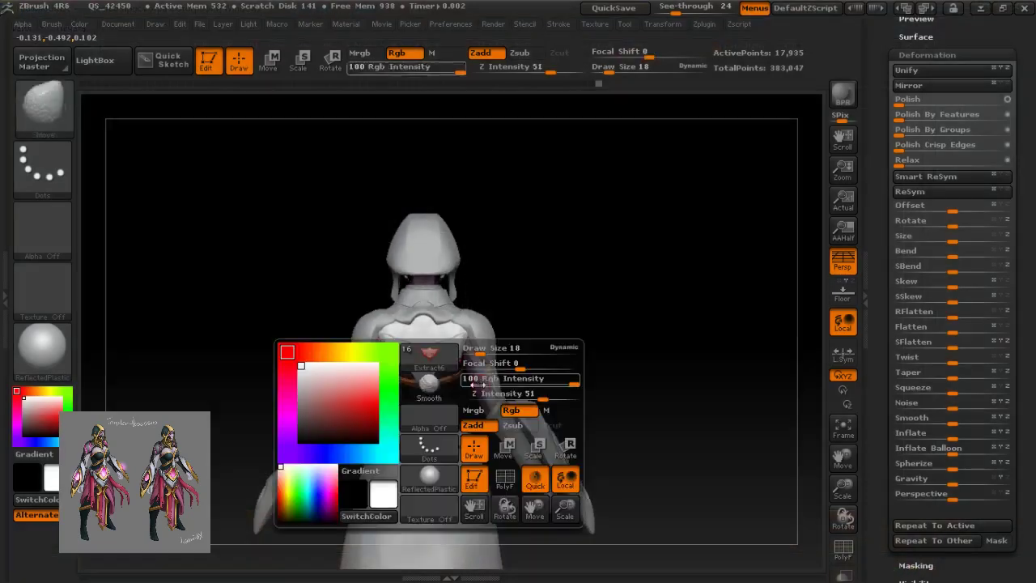
mouse_move(510, 300)
ctrl+right_down()
mouse_move(471, 350)
mouse_move(458, 345)
ctrl+right_up()
mouse_move(393, 328)
right_down()
mouse_move(460, 350)
mouse_move(421, 344)
mouse_move(479, 369)
right_up()
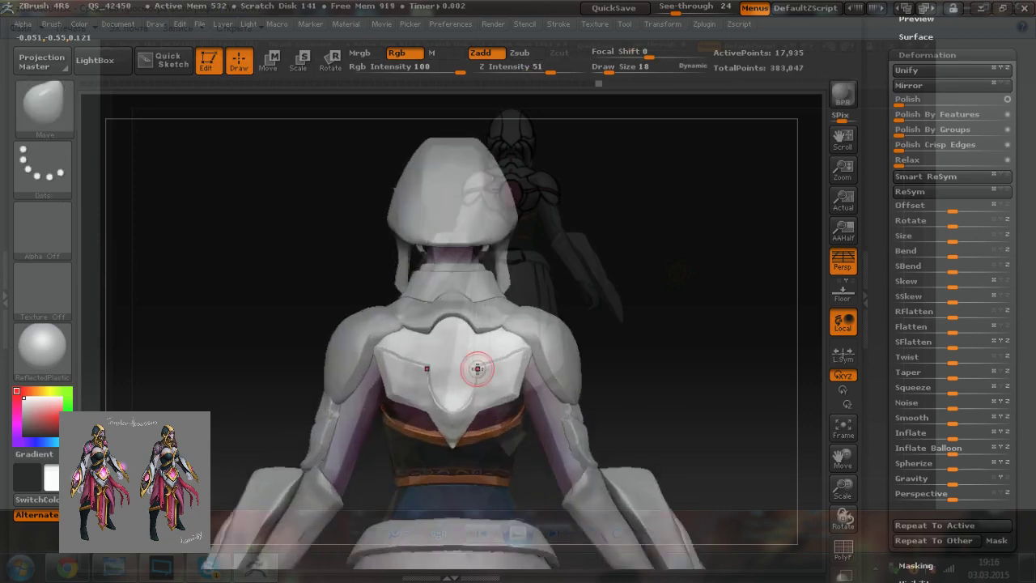
key(bracketright)
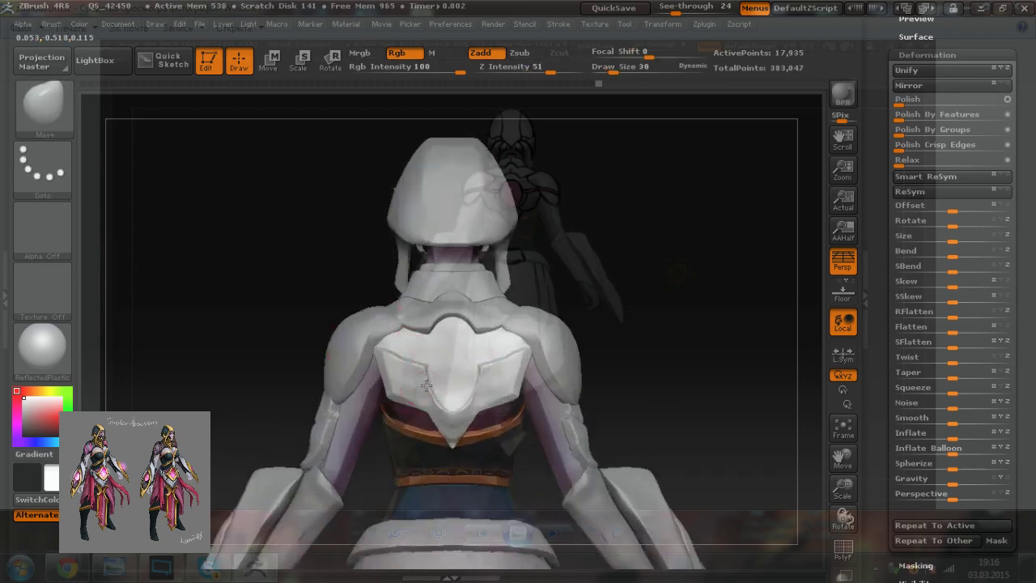
drag(426, 359, 430, 394)
Step: Reshape the lower edge of the collar piece above the back plate with the Move brush at draw size 26, and reselect the back plate
key(bracketleft)
key(bracketleft)
key(bracketleft)
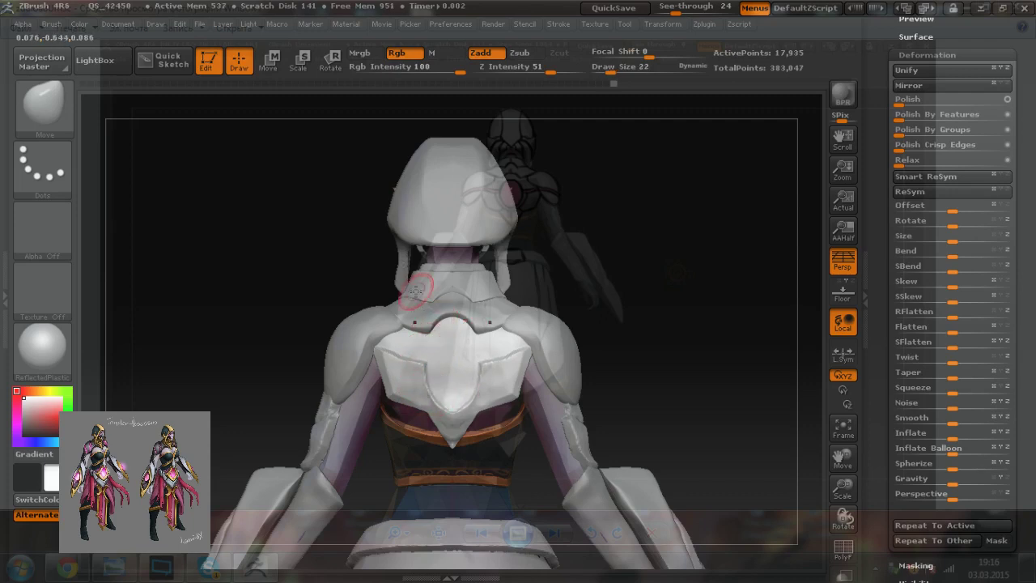
alt+click(421, 326)
key(bracketright)
drag(428, 333, 458, 315)
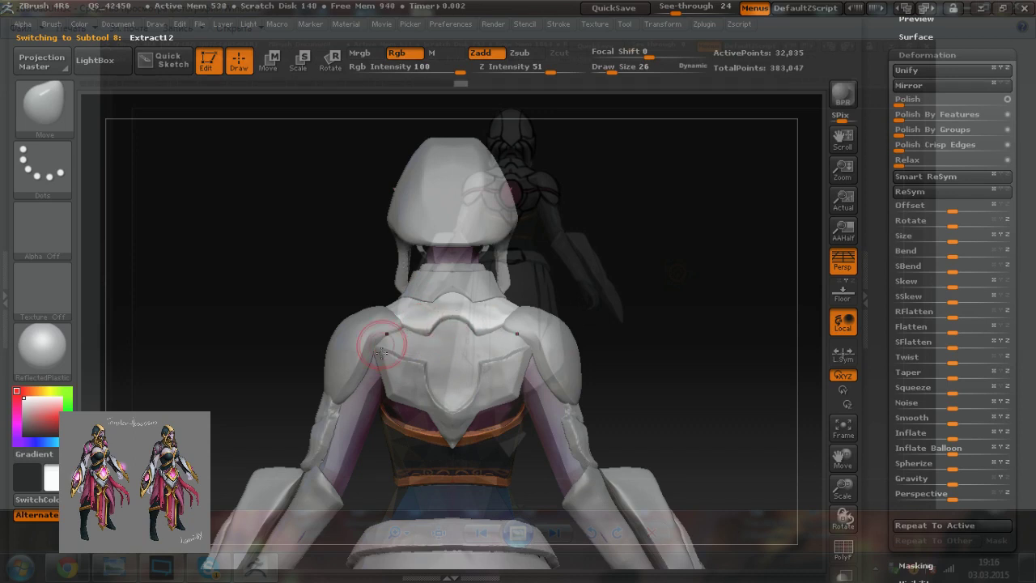
alt+click(434, 395)
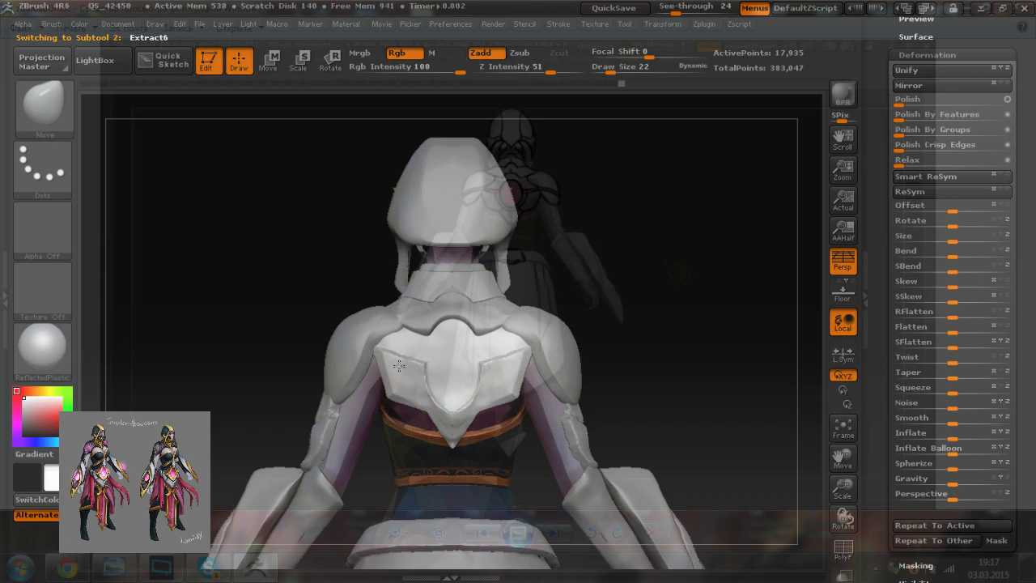
Step: Inspect the back plate and surrounding shoulder armour from the front and back, at closer and wider distances
mouse_move(510, 411)
right_down()
mouse_move(553, 421)
mouse_move(532, 432)
right_up()
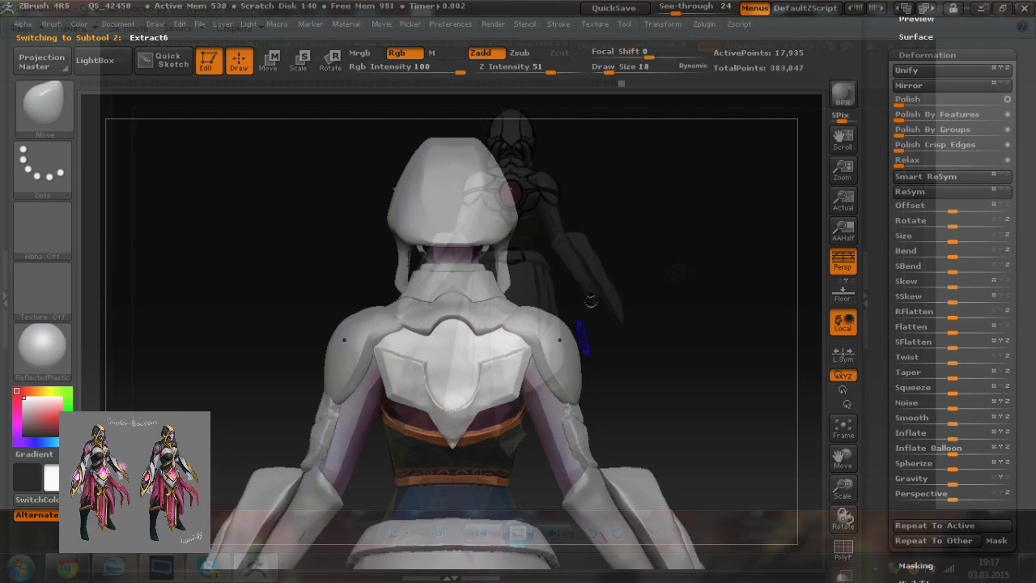
alt+right_drag(591, 300, 579, 217)
right_drag(640, 395, 527, 394)
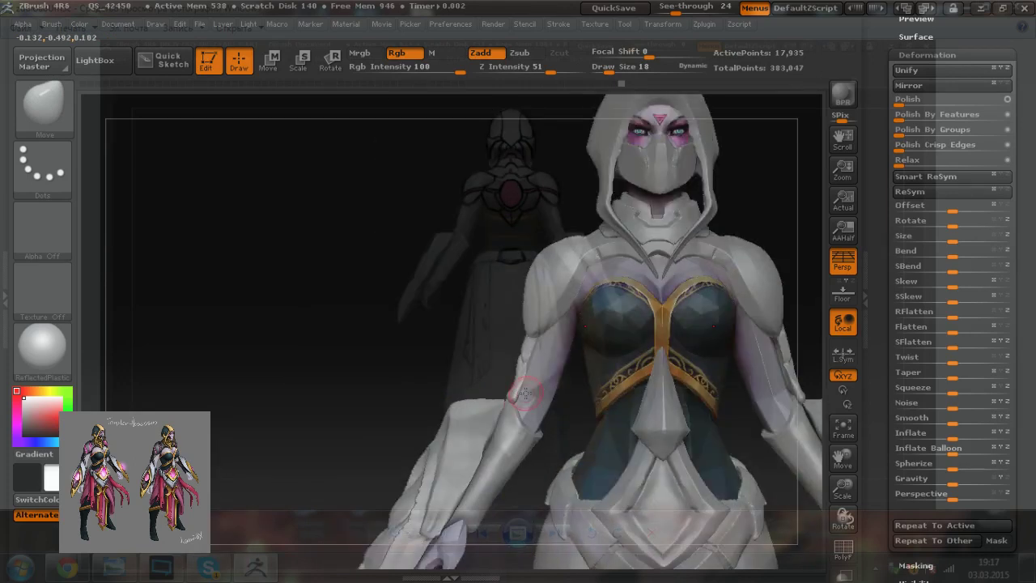
mouse_move(451, 382)
alt+right_down()
mouse_move(426, 367)
mouse_move(502, 370)
alt+right_up()
alt+right_drag(284, 305, 305, 337)
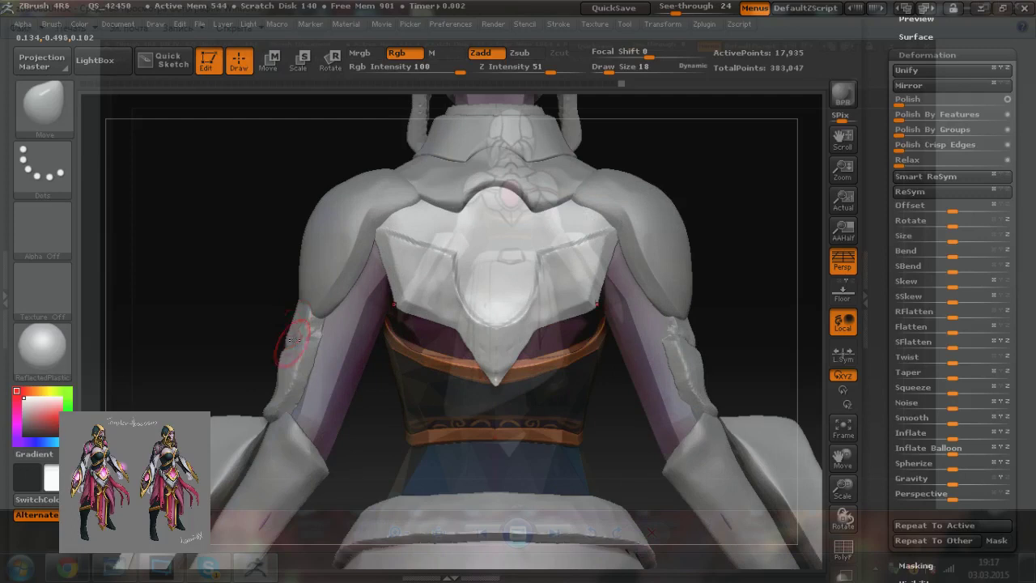
alt+right_drag(238, 294, 240, 304)
mouse_move(603, 398)
ctrl+right_down()
mouse_move(606, 413)
mouse_move(585, 426)
mouse_move(599, 429)
ctrl+right_up()
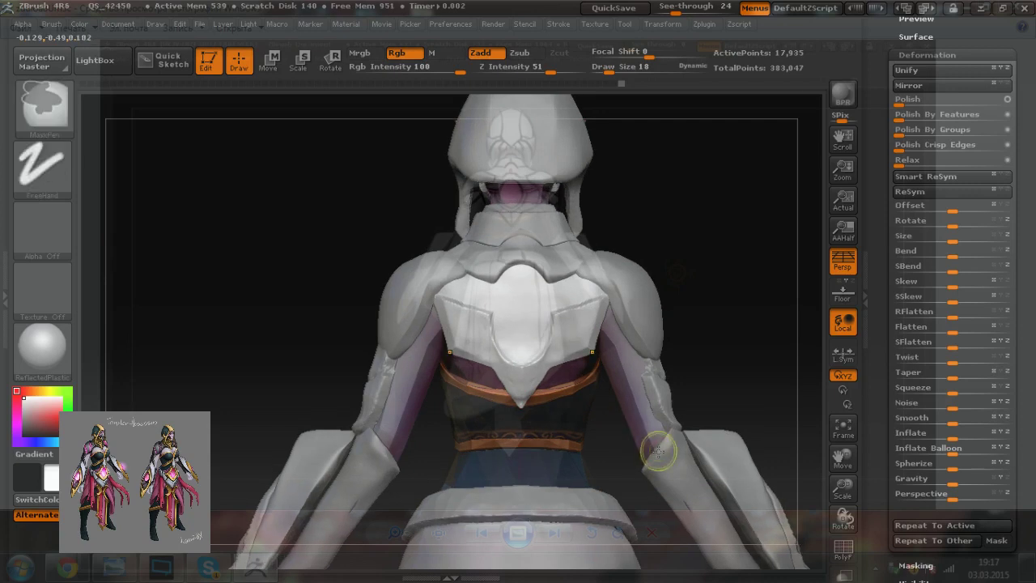
ctrl+right_drag(657, 453, 652, 434)
mouse_move(522, 462)
right_down()
mouse_move(556, 456)
mouse_move(507, 438)
mouse_move(493, 411)
right_up()
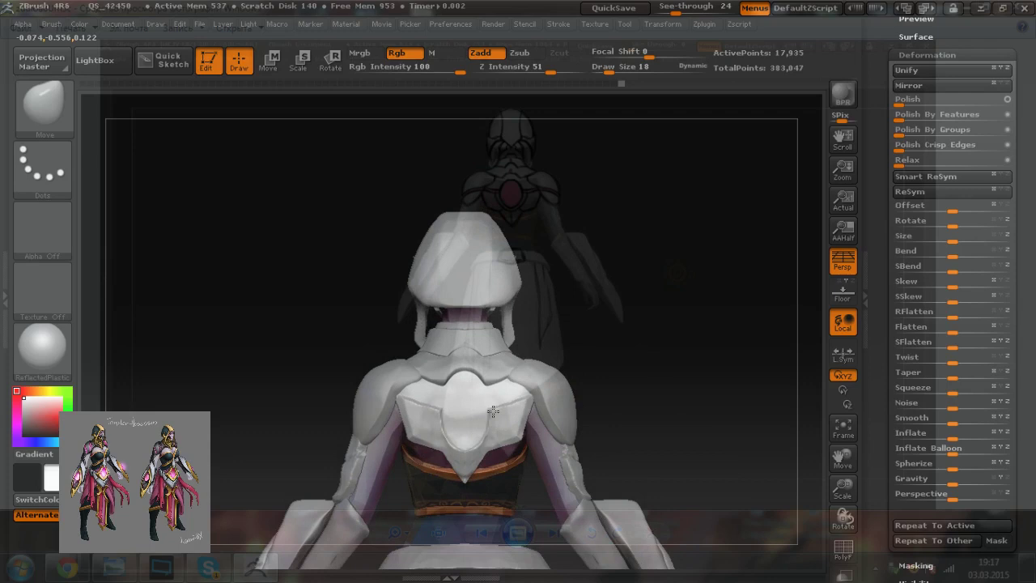
Step: Select the shoulder pads and reshape their inner back edges with the Move brush at draw sizes 26 and 22, smoothing the surface
alt+click(379, 381)
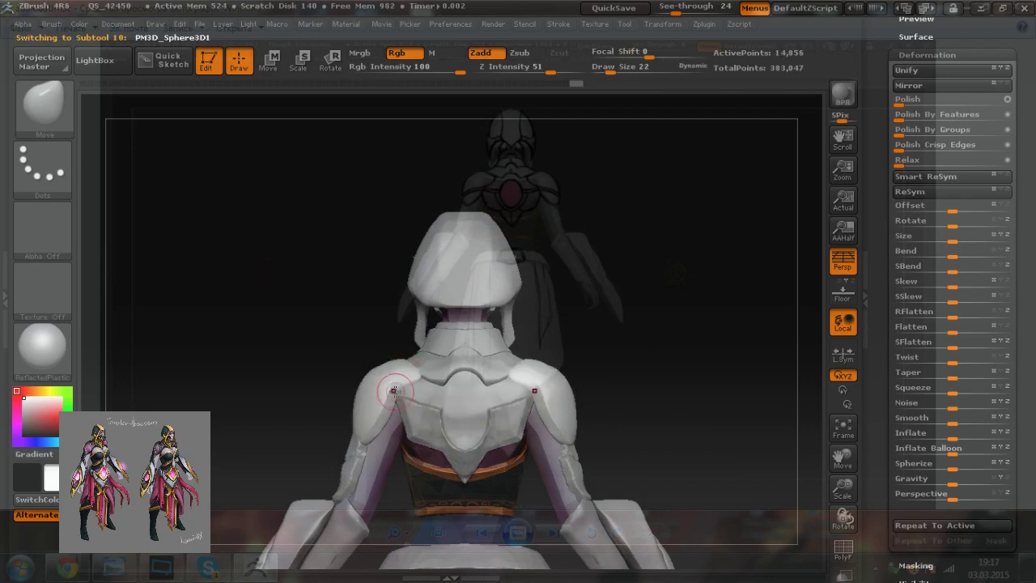
key(ctrl+z)
drag(573, 343, 584, 201)
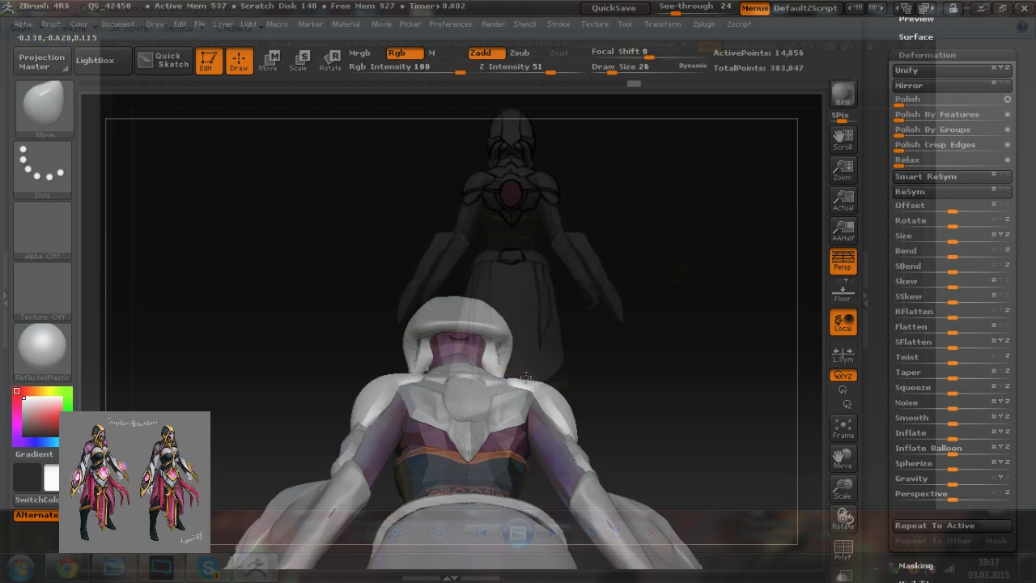
drag(549, 296, 598, 389)
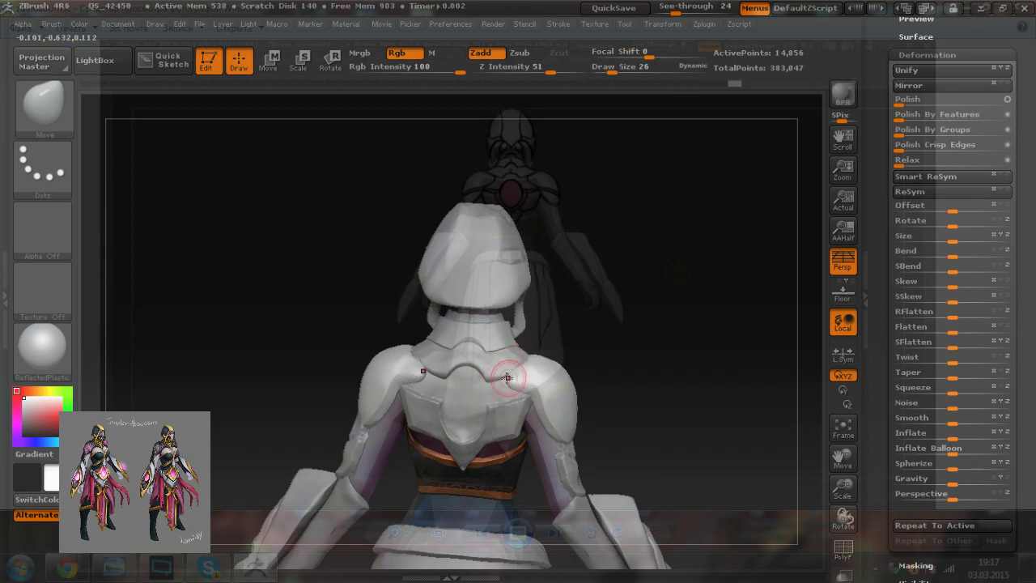
drag(457, 454, 458, 456)
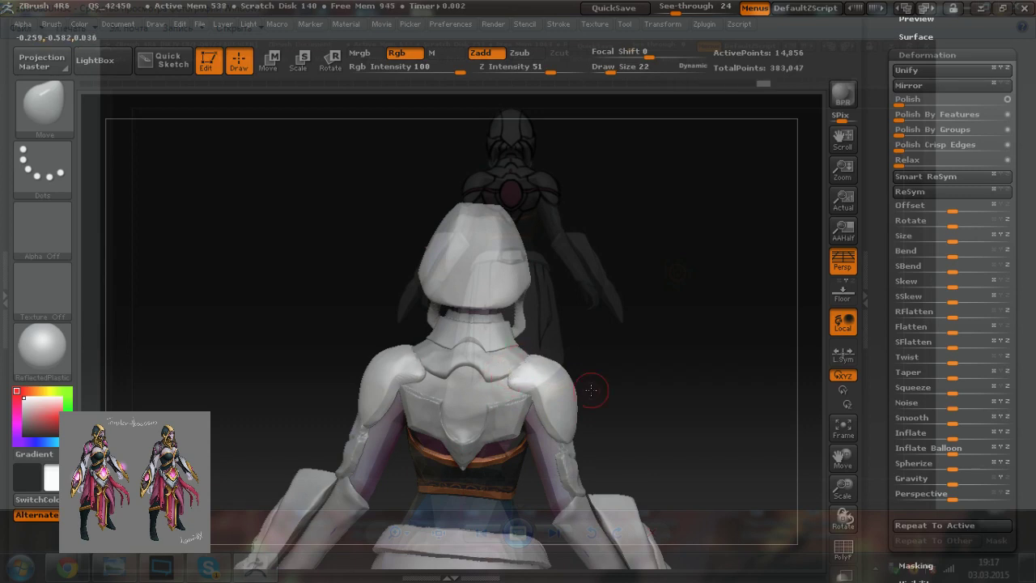
shift+drag(585, 398, 584, 401)
mouse_move(585, 457)
mouse_down()
mouse_move(597, 453)
mouse_move(560, 454)
mouse_up()
ctrl+right_drag(560, 454, 561, 469)
shift+drag(536, 371, 541, 402)
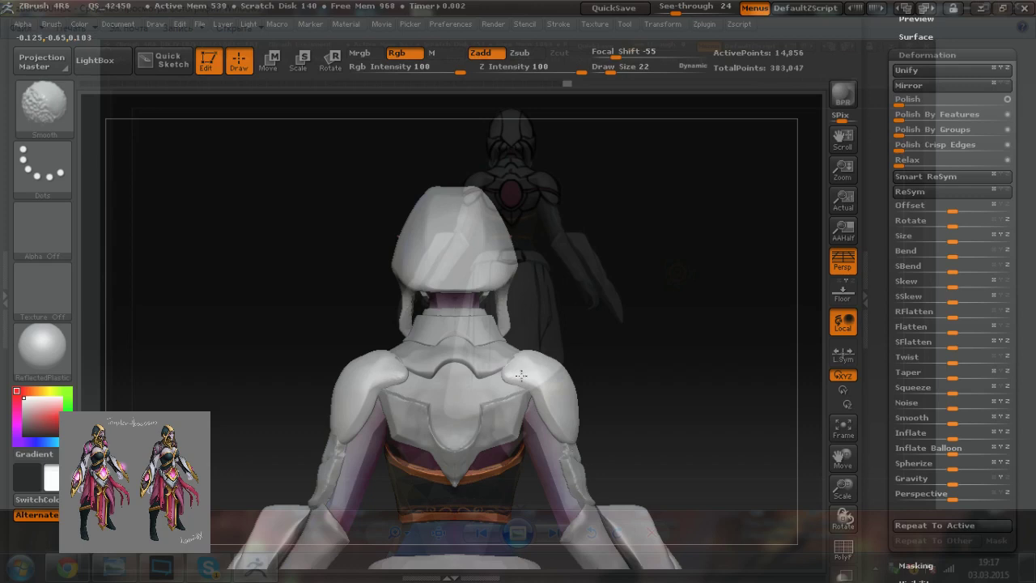
Step: Check the overlap between the collar piece and the shoulder pads with Transparency, turn it off, and keep the shoulder pads selected
drag(570, 232, 566, 343)
right_drag(554, 339, 567, 313)
alt+click(502, 351)
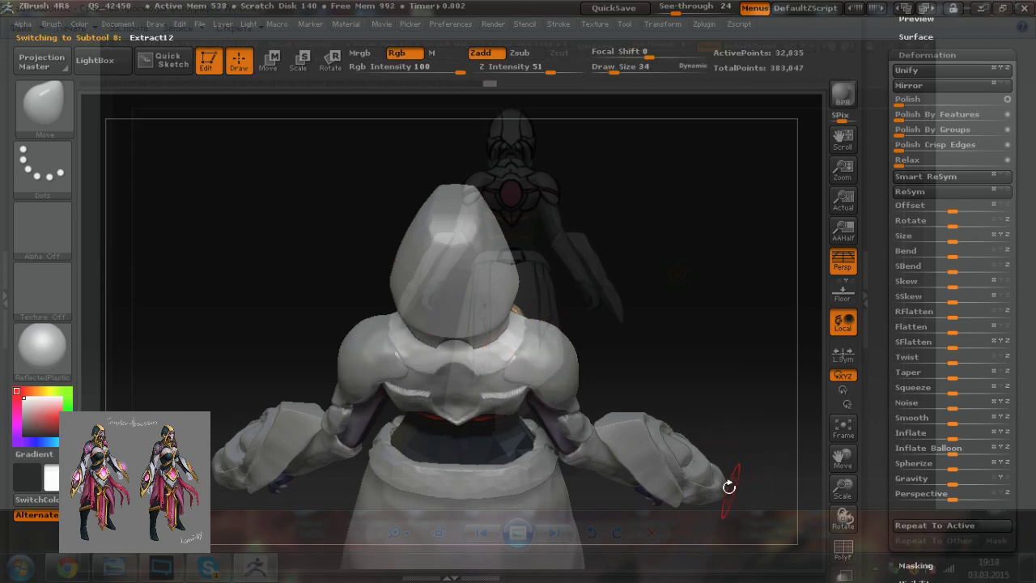
click(843, 575)
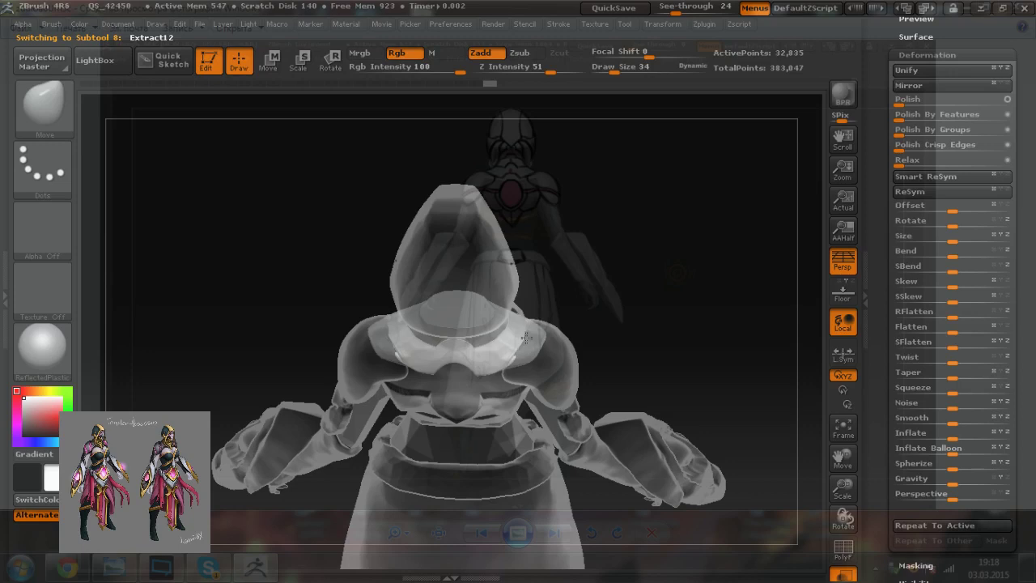
alt+click(535, 352)
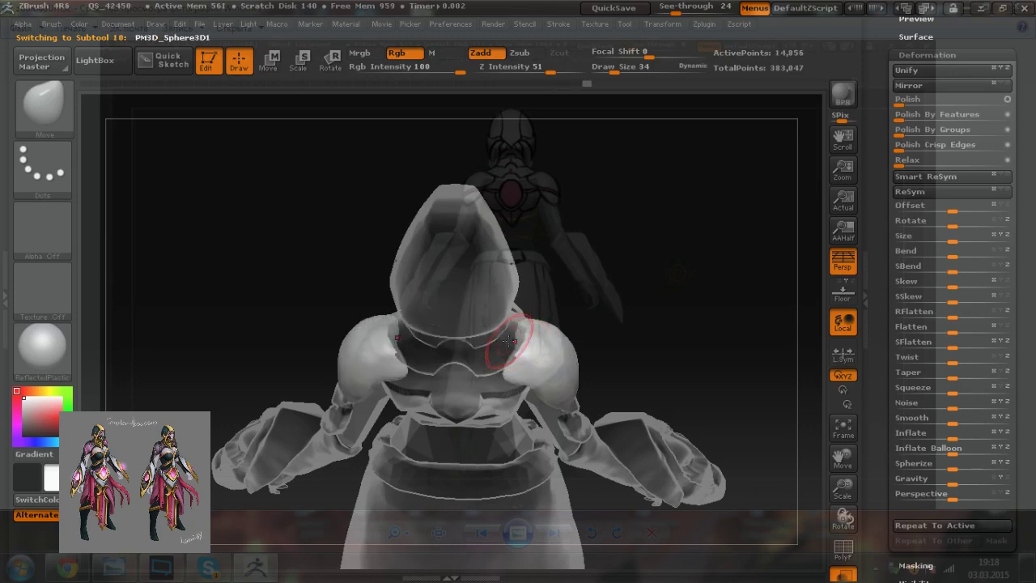
click(843, 575)
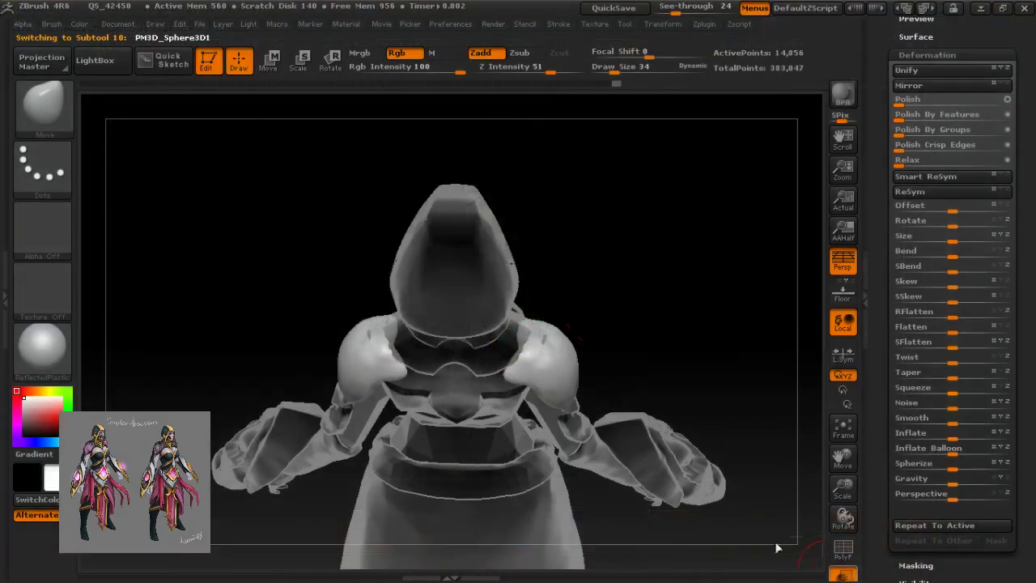
drag(627, 239, 567, 307)
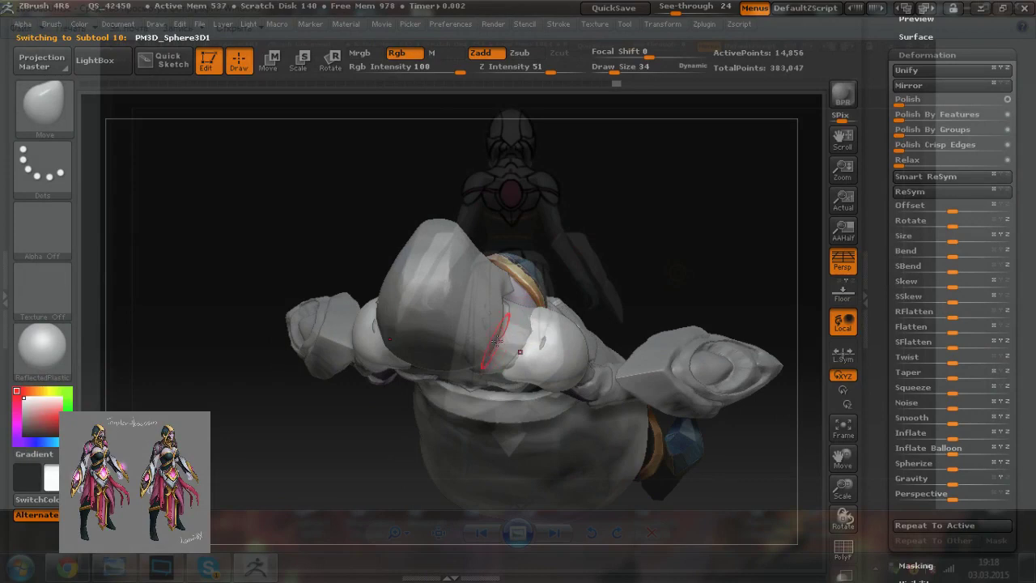
drag(606, 240, 613, 180)
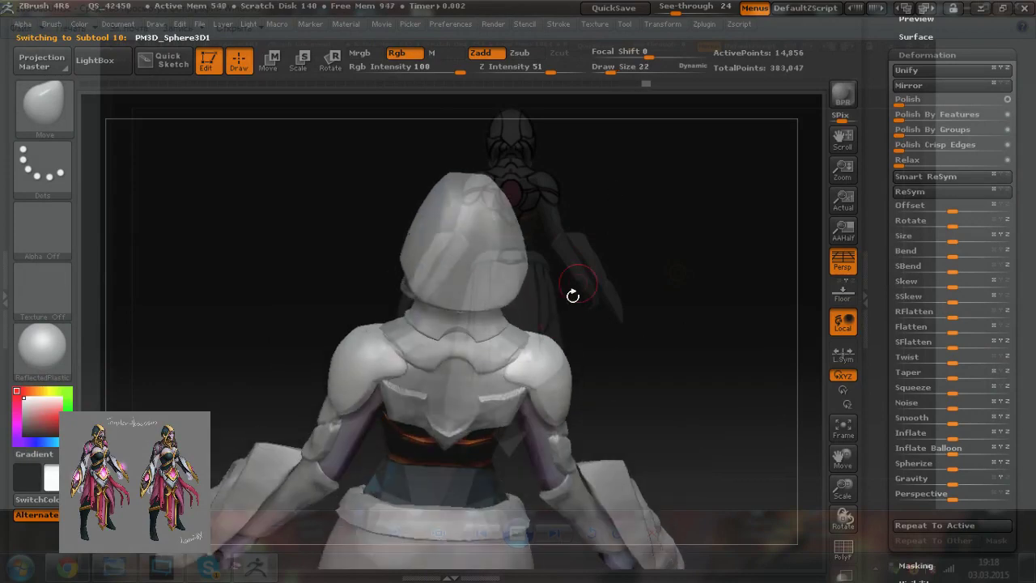
Step: Switch to Chrome, skip to the next SoundCloud track, and return to ZBrush
key(alt+Tab)
click(71, 567)
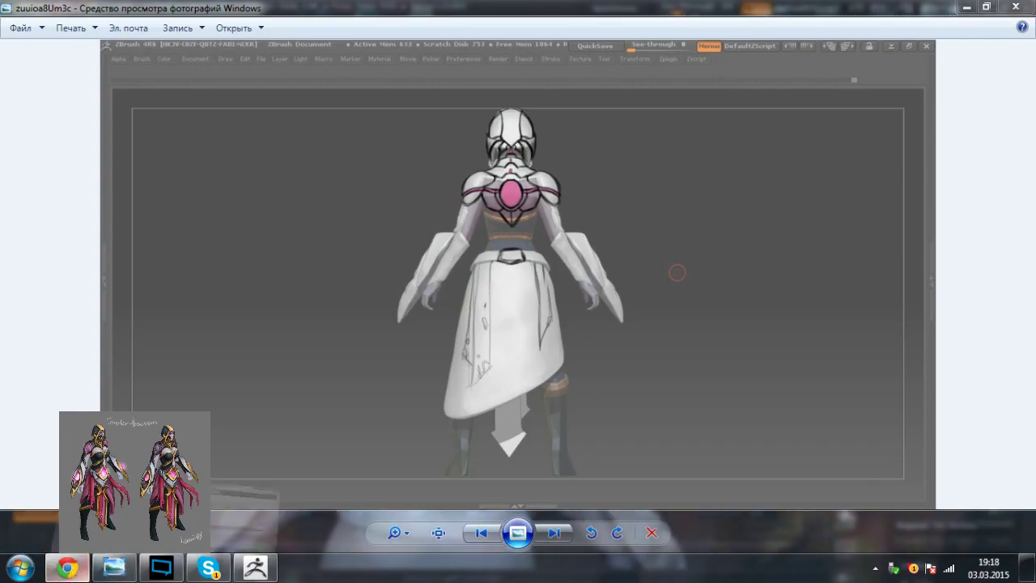
click(769, 534)
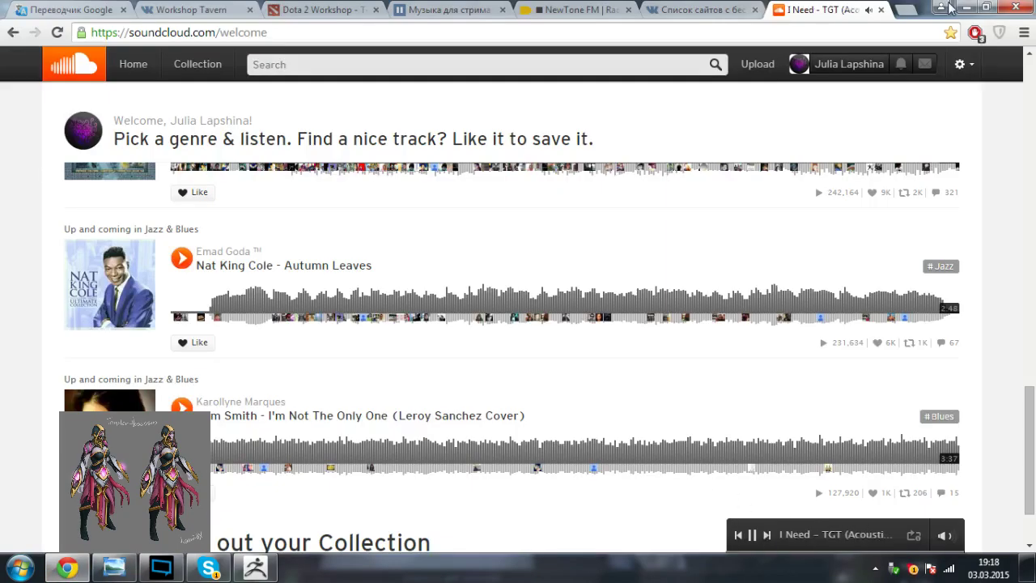
key(alt+Tab)
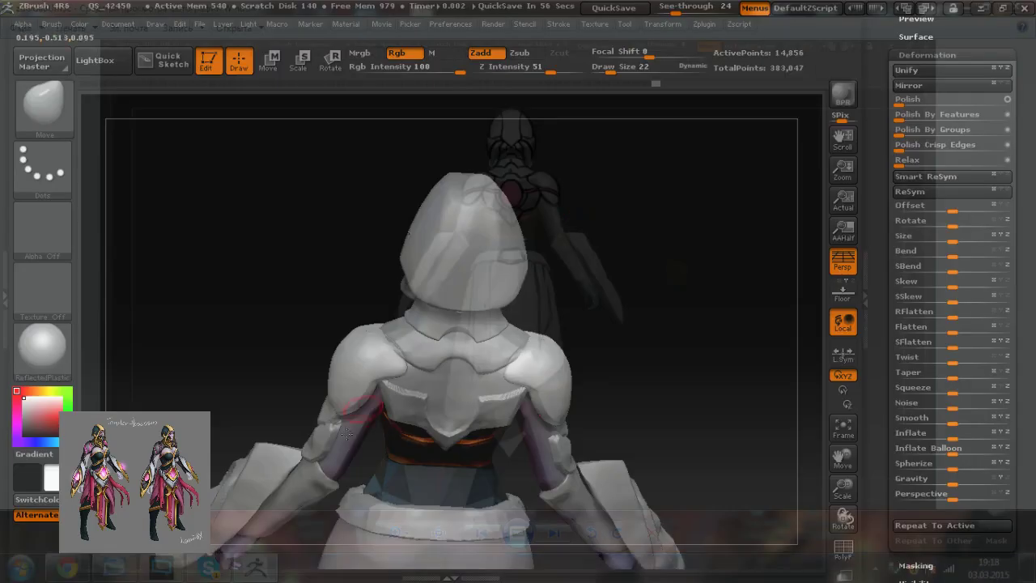
Step: Refine the junction of the shoulder pads and collar piece with the Move and Smooth brushes at draw sizes 22 and 18
drag(577, 250, 575, 198)
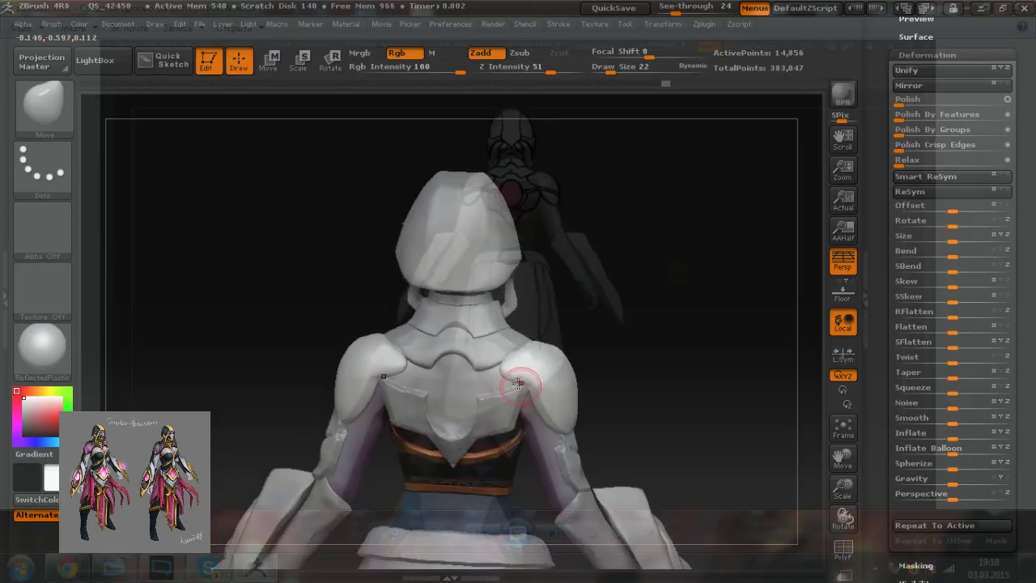
drag(528, 299, 510, 369)
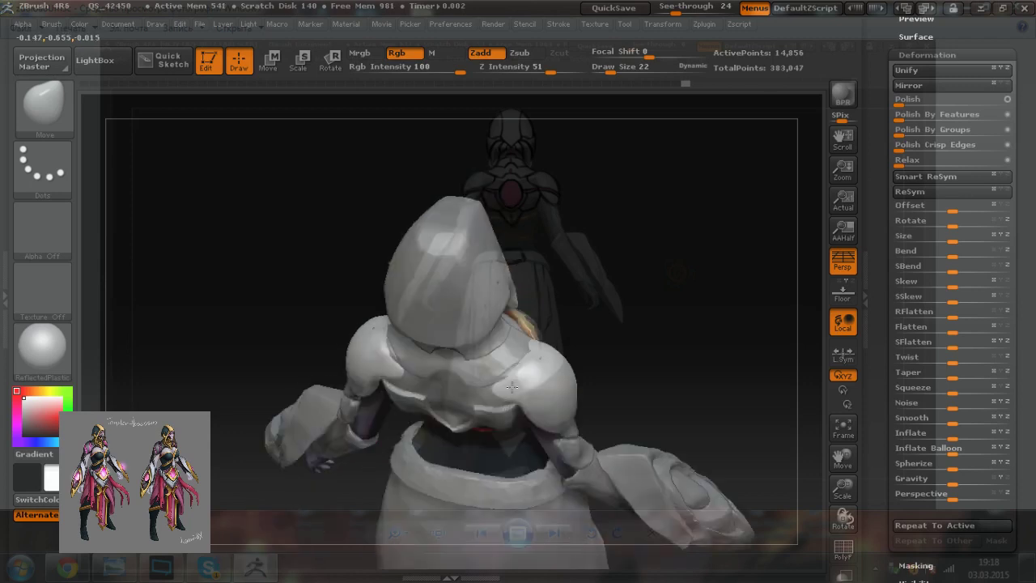
alt+click(488, 374)
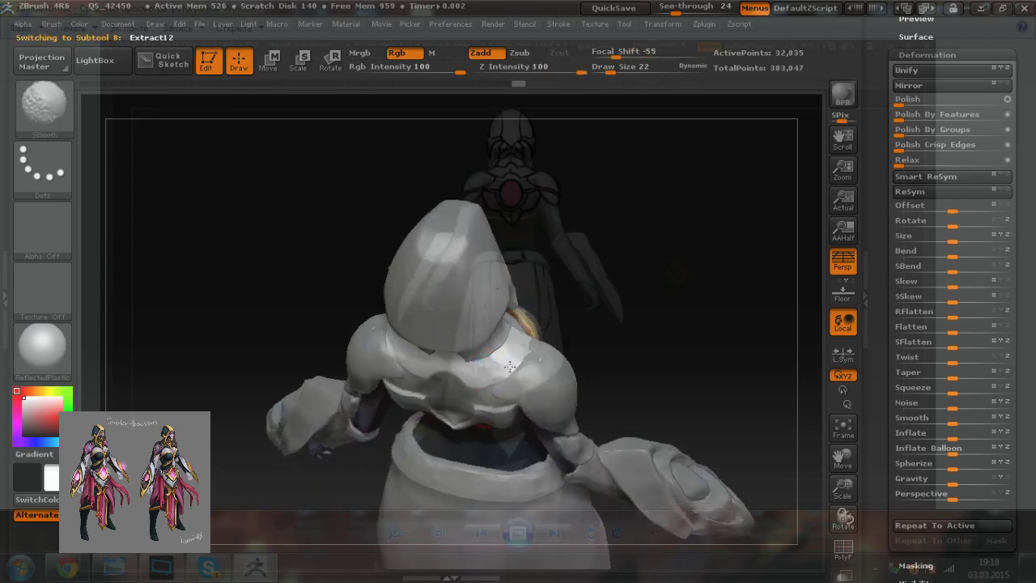
mouse_move(507, 331)
right_down()
mouse_move(485, 376)
mouse_move(511, 451)
mouse_move(503, 387)
mouse_move(518, 330)
mouse_move(512, 340)
right_up()
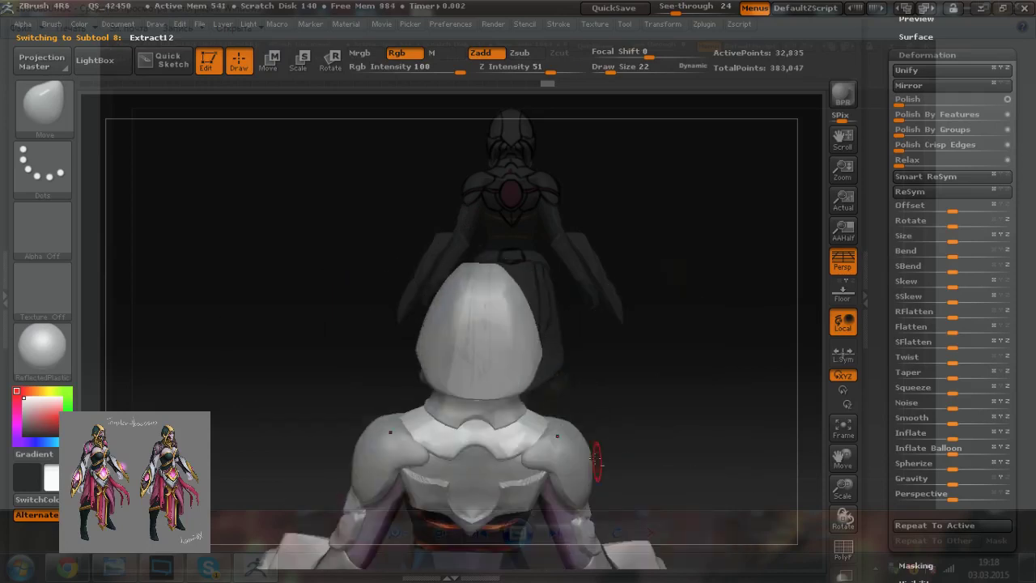
drag(581, 334, 579, 416)
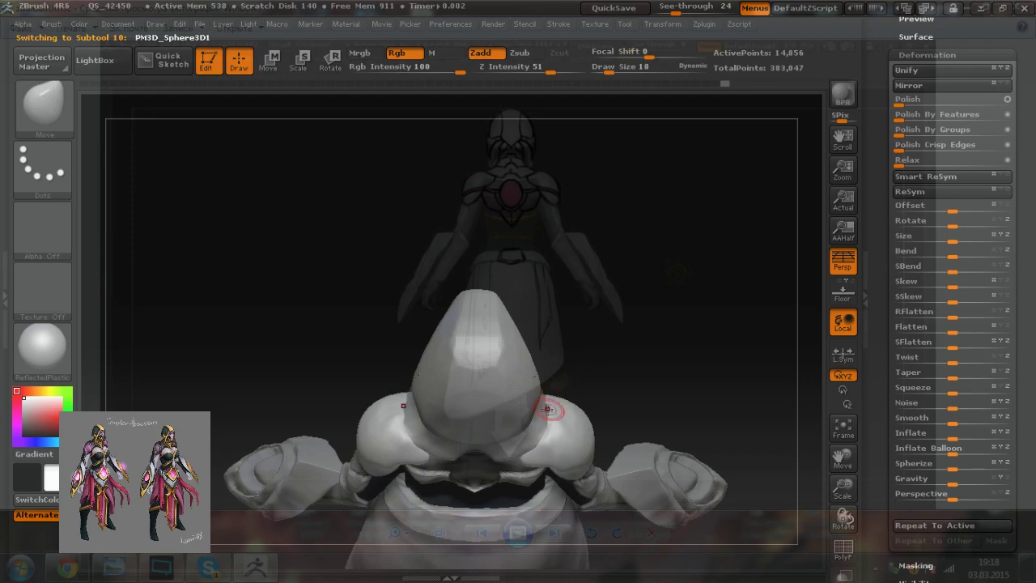
drag(567, 405, 570, 397)
mouse_move(582, 380)
mouse_down()
mouse_move(573, 474)
mouse_move(547, 465)
mouse_move(511, 297)
mouse_up()
Step: Inspect the shoulder pads and the figure's overall silhouette from the front, side and back
alt+drag(663, 514, 554, 430)
right_drag(554, 429, 464, 426)
right_drag(603, 425, 498, 417)
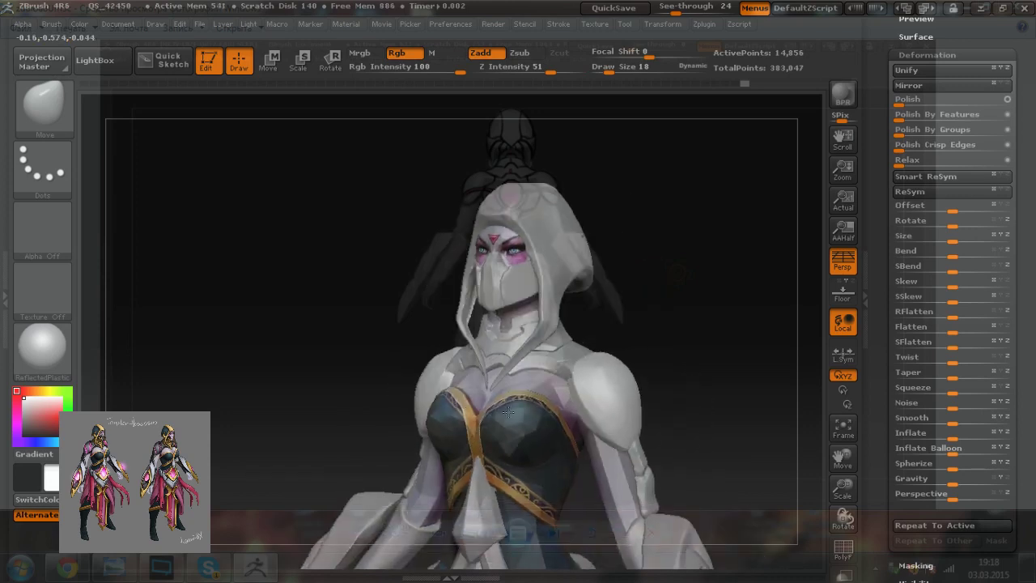
alt+right_drag(527, 453, 460, 374)
right_drag(466, 425, 477, 422)
shift+right_drag(603, 425, 283, 393)
right_drag(575, 414, 506, 431)
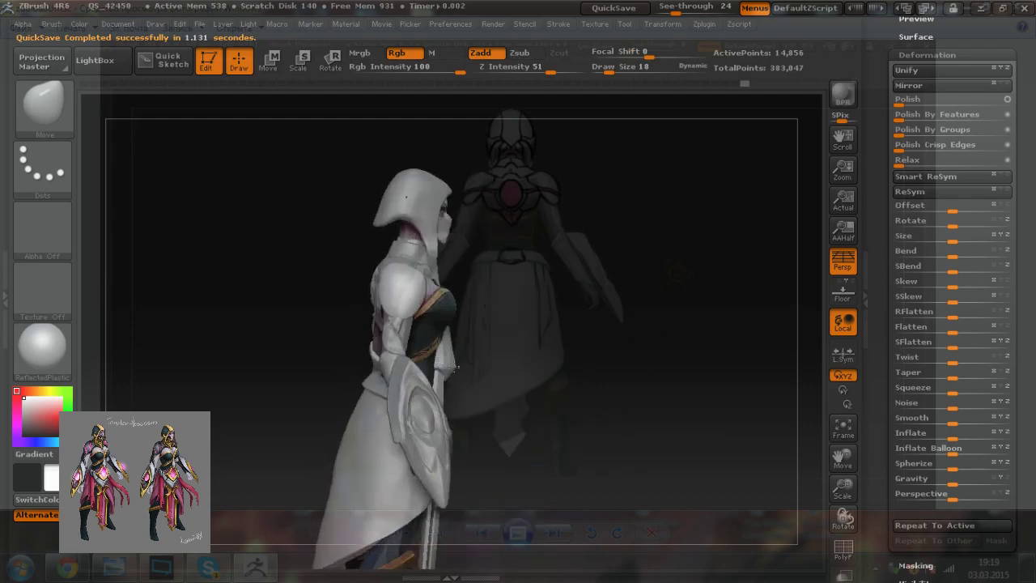
drag(403, 371, 353, 358)
alt+drag(594, 481, 498, 393)
mouse_move(498, 392)
ctrl+right_down()
mouse_move(491, 356)
mouse_move(497, 379)
ctrl+right_up()
mouse_move(384, 432)
right_down()
mouse_move(478, 443)
mouse_move(516, 433)
right_up()
alt+right_drag(341, 348, 451, 432)
ctrl+right_drag(387, 378, 392, 421)
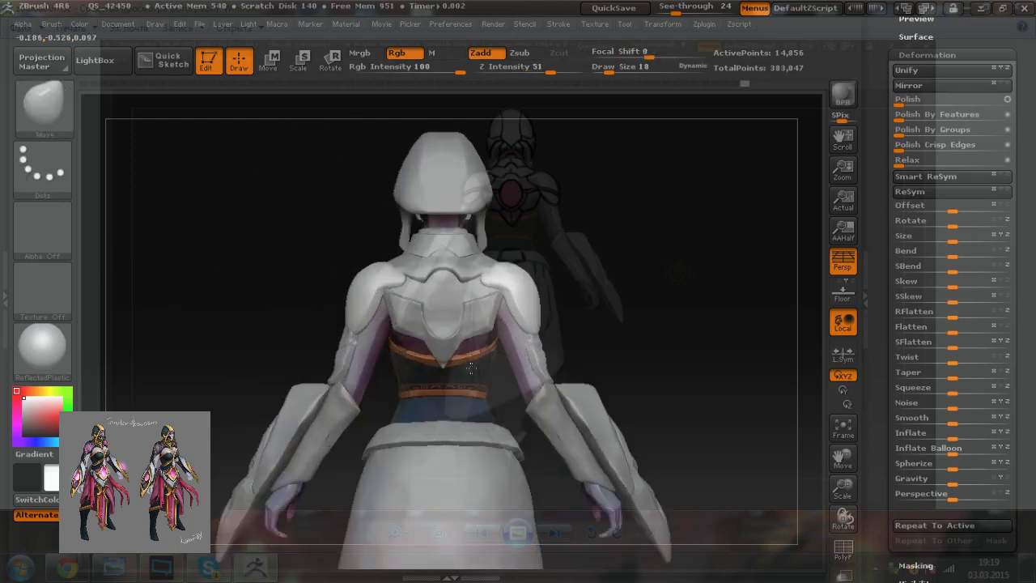
alt+right_drag(482, 365, 459, 403)
ctrl+right_drag(400, 363, 405, 409)
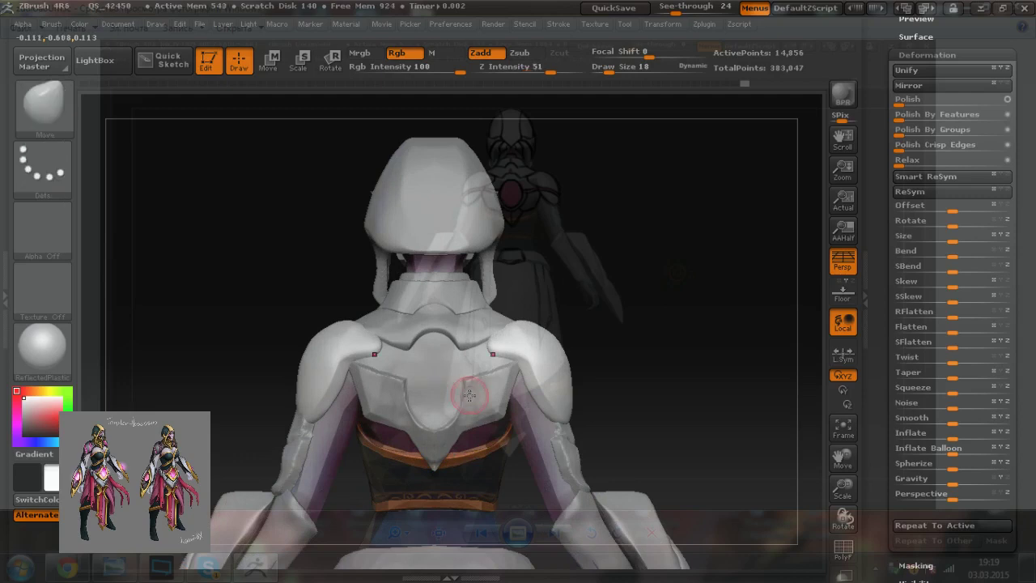
alt+right_drag(477, 399, 472, 393)
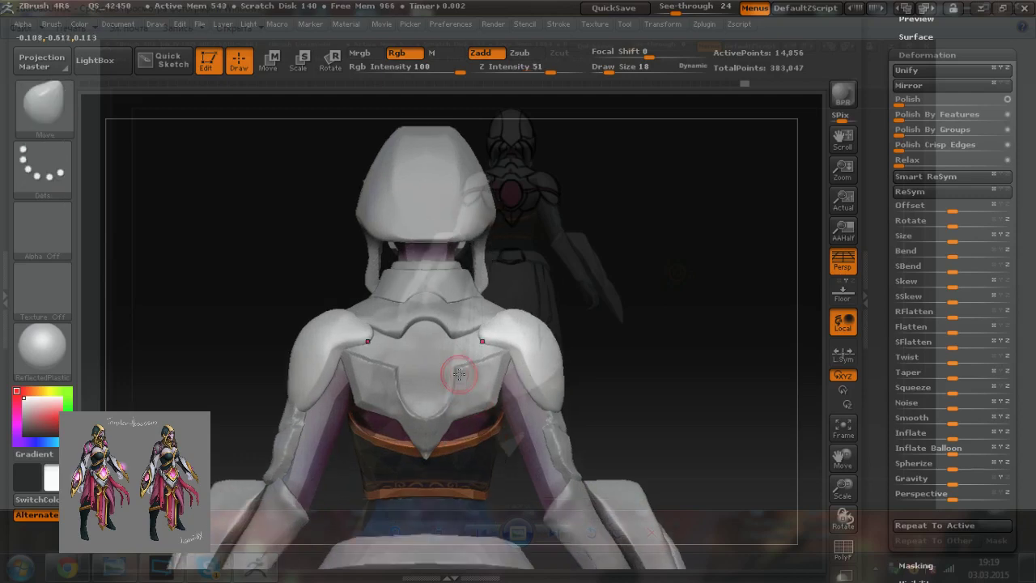
Step: Flatten the outer surface and lower edges of the shoulder pads with the TrimDynamic brush at draw sizes 18 and 14, smoothing lightly
click(37, 121)
click(838, 399)
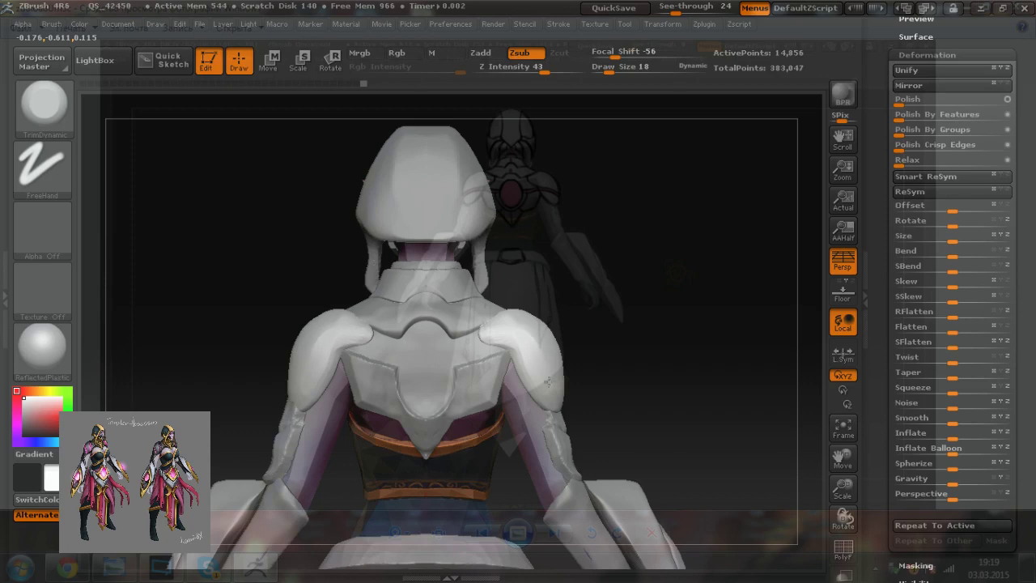
drag(617, 335, 534, 395)
drag(697, 347, 578, 364)
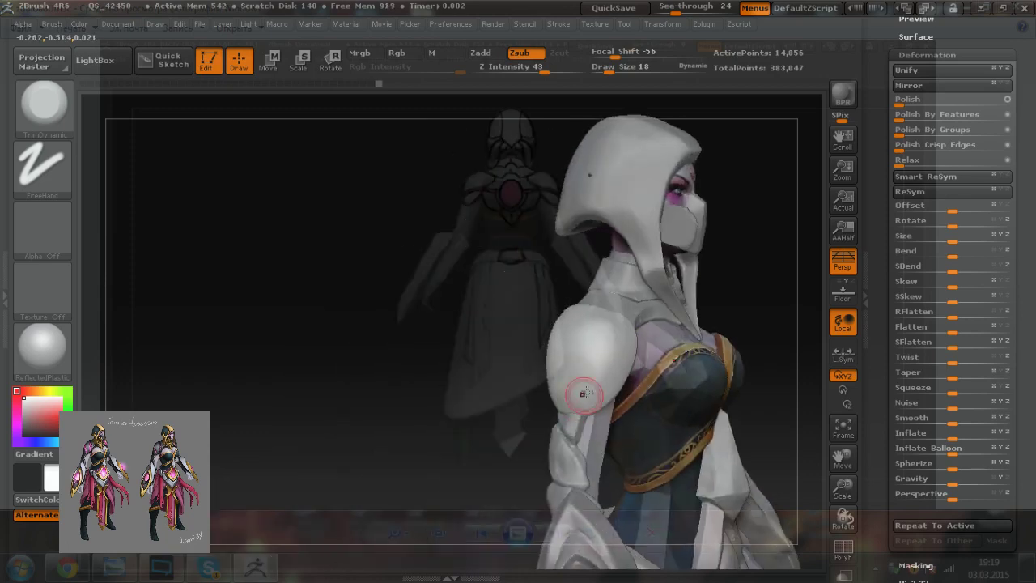
drag(449, 376, 371, 375)
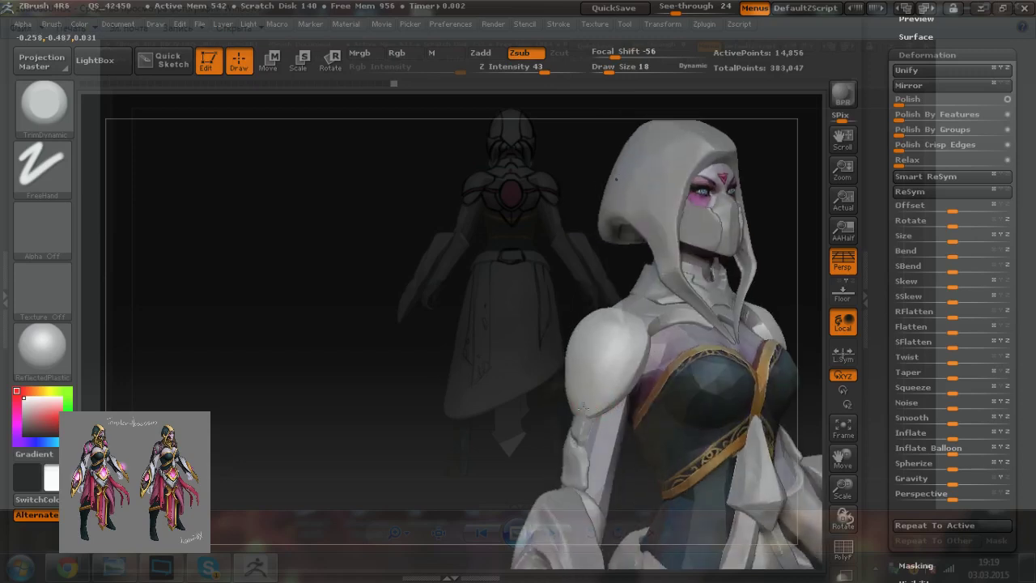
drag(487, 393, 604, 411)
drag(660, 338, 662, 347)
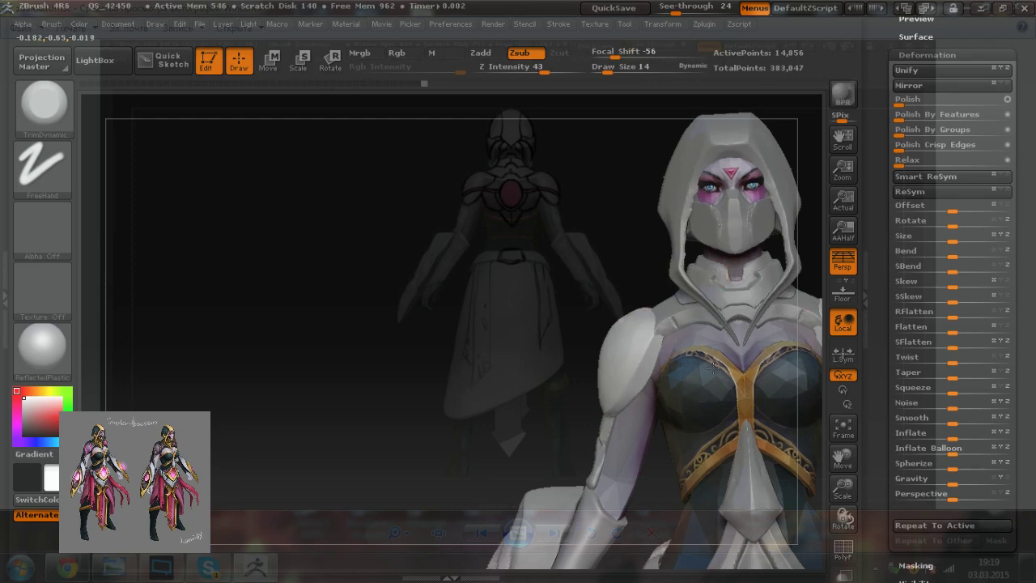
shift+drag(714, 368, 710, 369)
Step: Select the neck collar subtool and reshape its side with the Move brush at draw size 30
drag(576, 382, 631, 383)
alt+click(630, 384)
key(b)
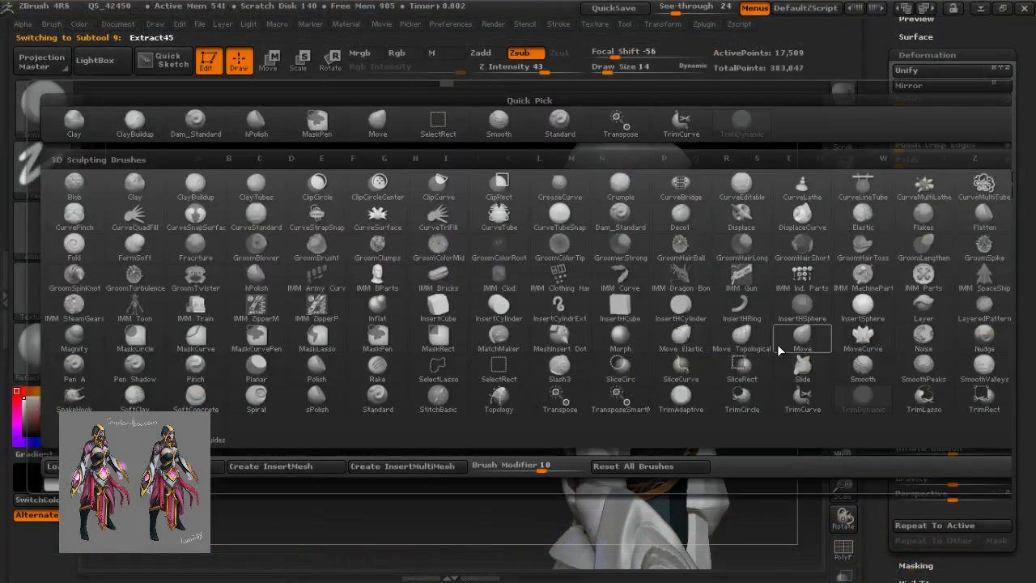
click(779, 348)
key(bracketright)
drag(582, 274, 586, 272)
mouse_move(583, 274)
mouse_down()
mouse_move(590, 262)
mouse_move(613, 277)
mouse_up()
key(bracketleft)
key(bracketleft)
key(bracketright)
key(bracketright)
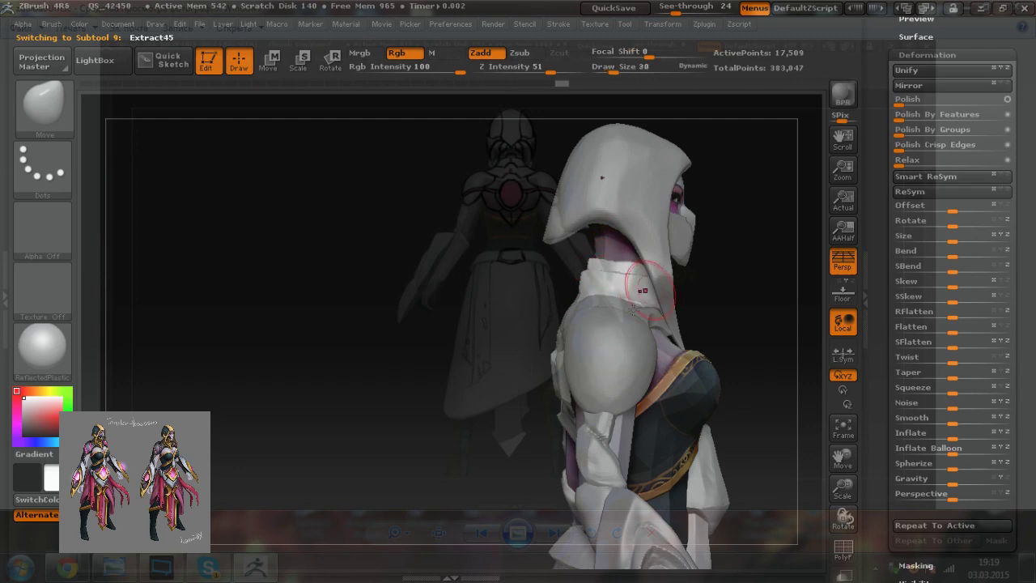
Step: Adjust the collar's outline from the side and back with the Move brush at draw sizes 26 and 30
key(bracketleft)
drag(611, 260, 613, 263)
drag(625, 265, 628, 266)
drag(469, 304, 560, 326)
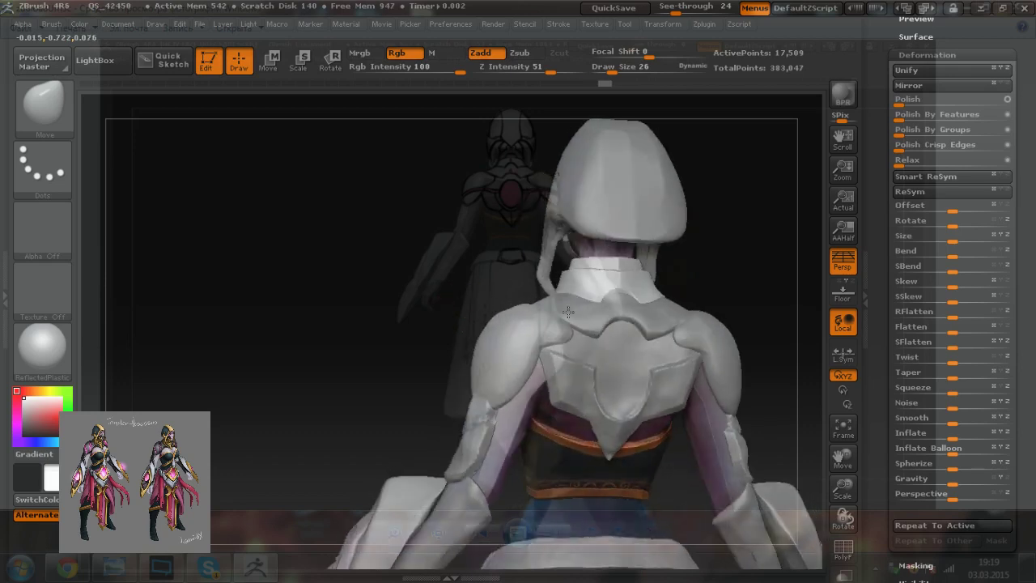
mouse_move(450, 308)
mouse_down()
mouse_move(479, 282)
mouse_move(517, 283)
mouse_up()
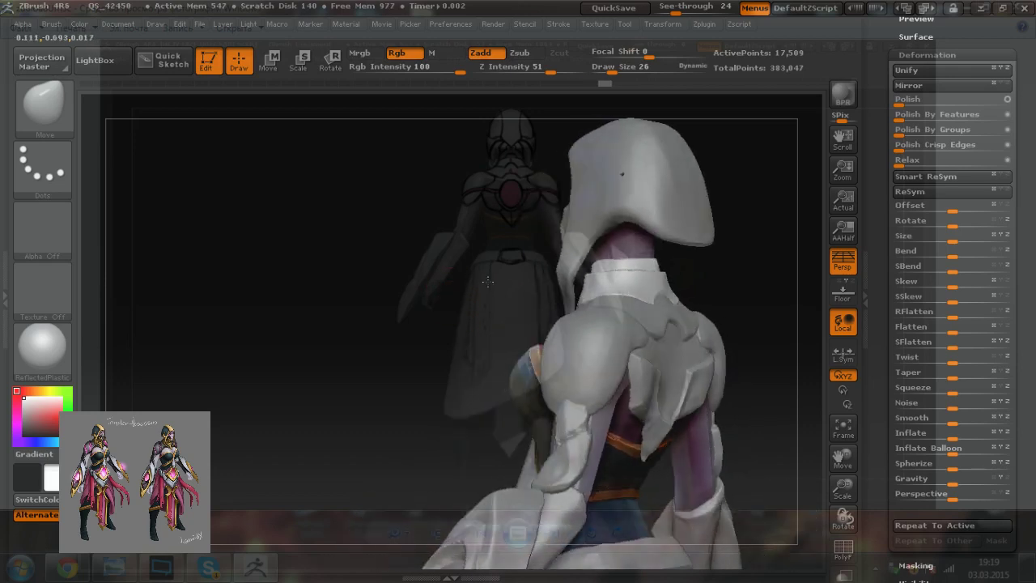
key(bracketright)
drag(680, 300, 678, 298)
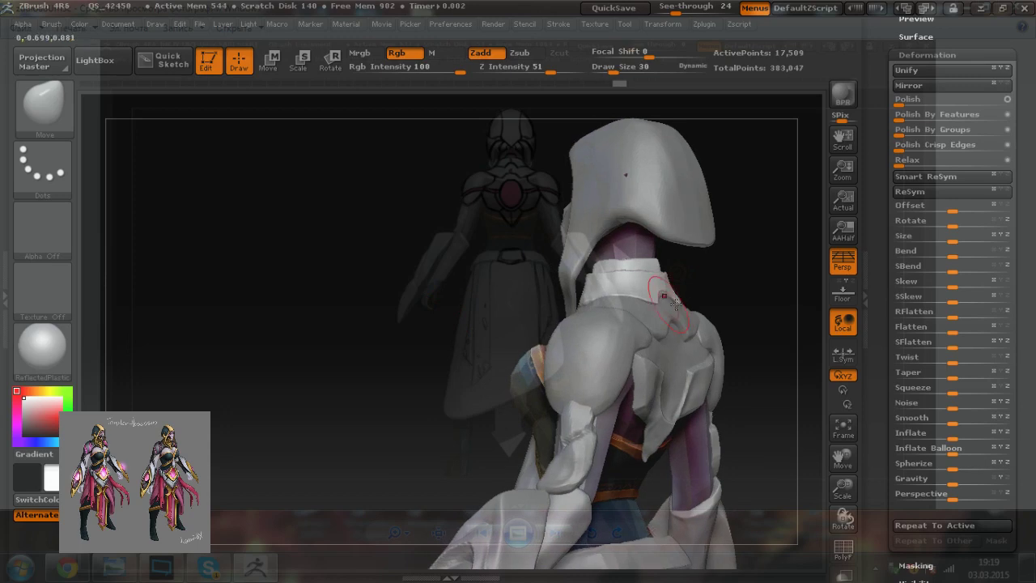
drag(461, 317, 515, 311)
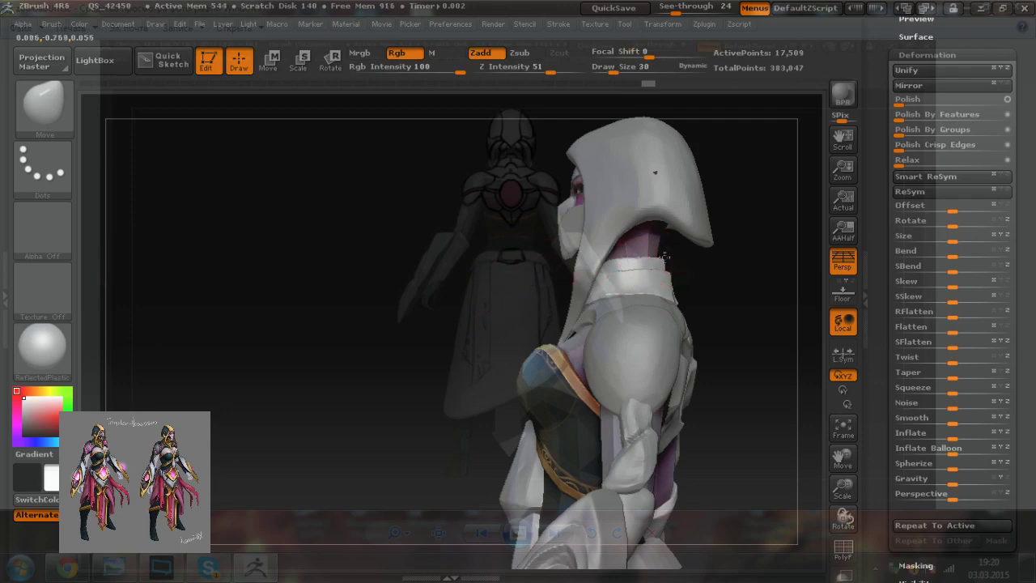
Step: Refine the rear upper part of the collar with the Move brush at draw sizes 14 and 18
drag(664, 249, 567, 265)
key(bracketleft)
key([)
key(bracketleft)
drag(681, 271, 683, 271)
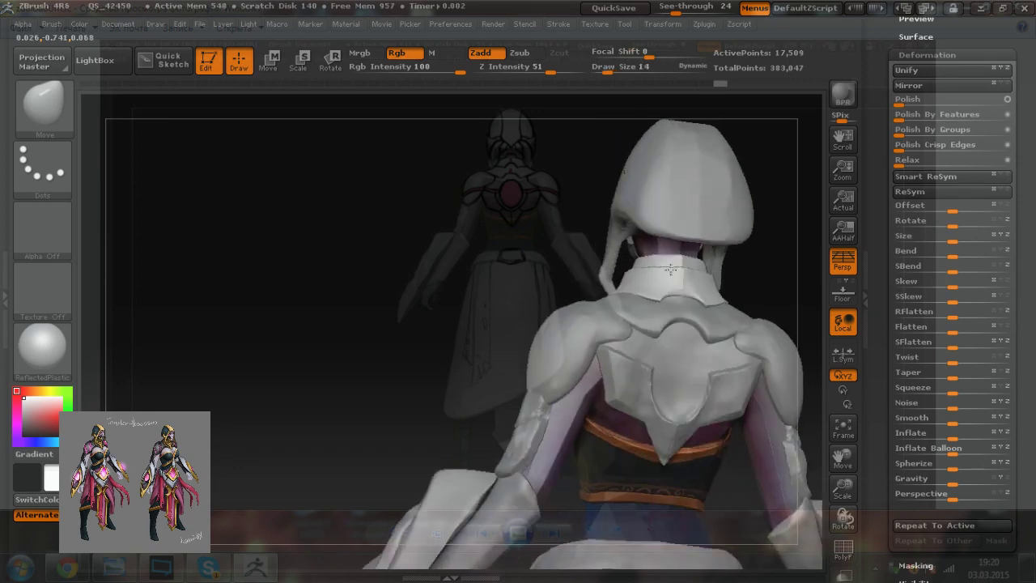
drag(565, 229, 538, 230)
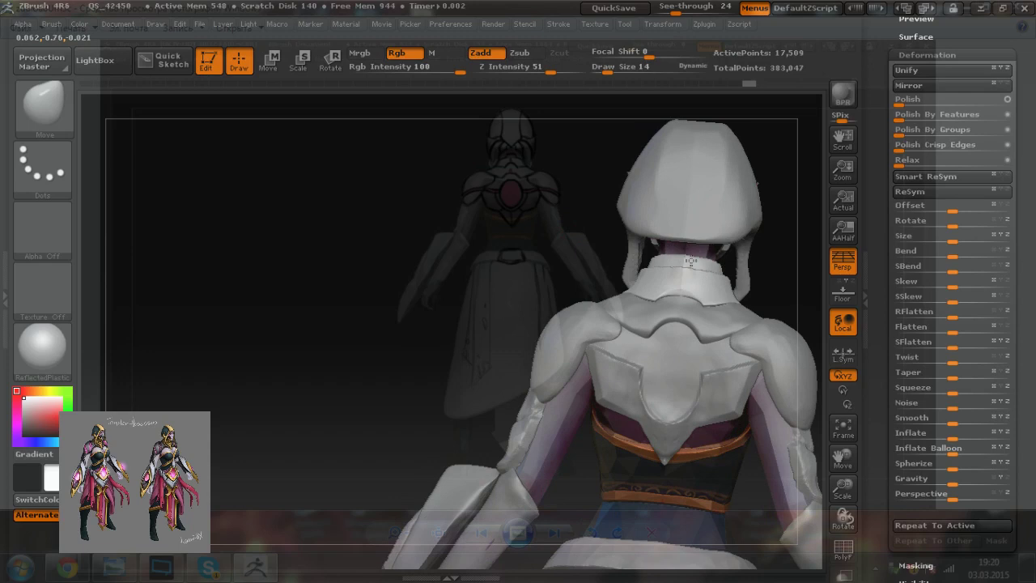
drag(682, 262, 682, 265)
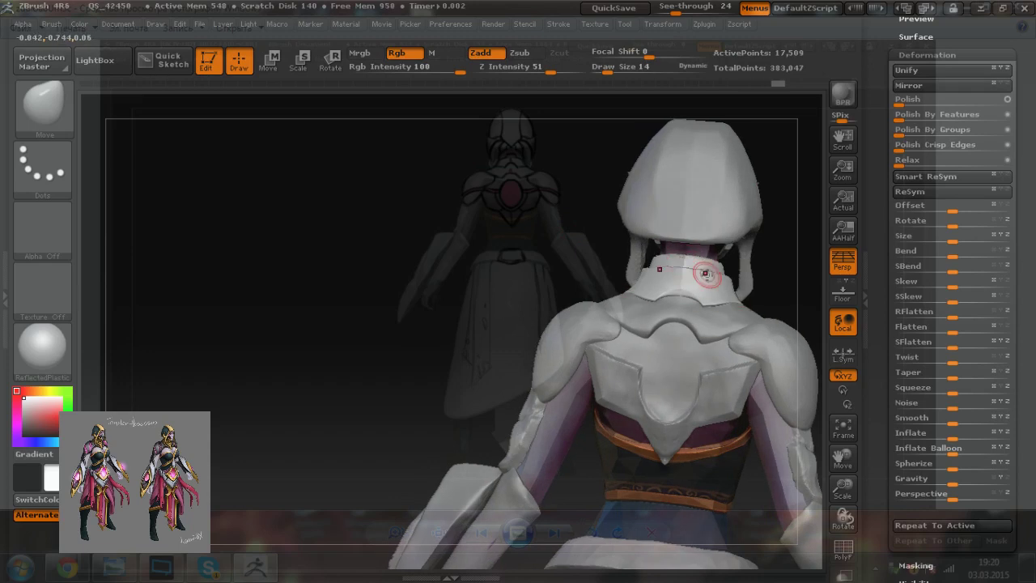
drag(536, 267, 559, 278)
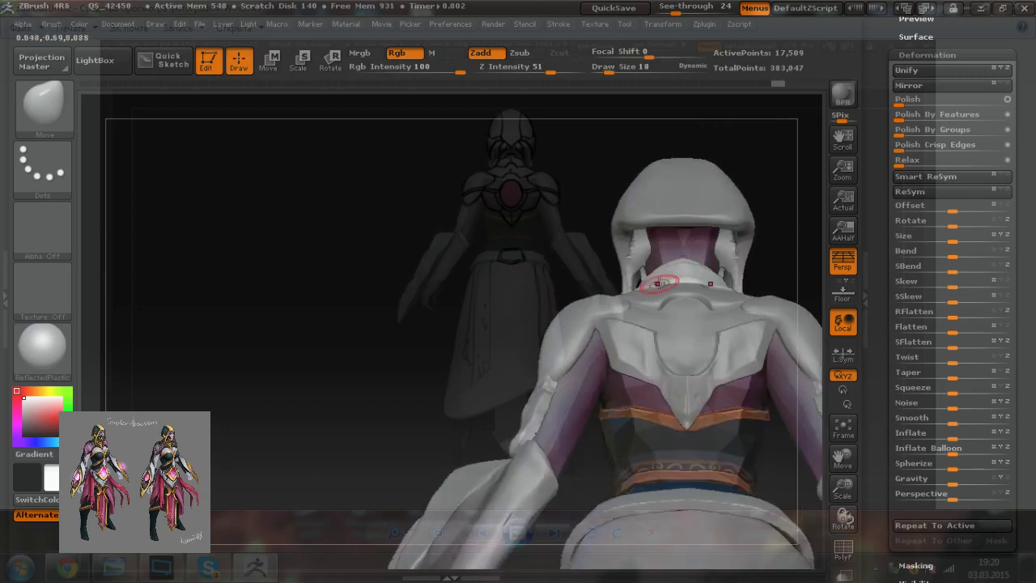
drag(675, 272, 676, 278)
Step: Hide the hood subtool so the head and the whole collar are exposed
mouse_move(560, 251)
mouse_down()
mouse_move(653, 301)
mouse_move(659, 244)
mouse_move(737, 233)
mouse_up()
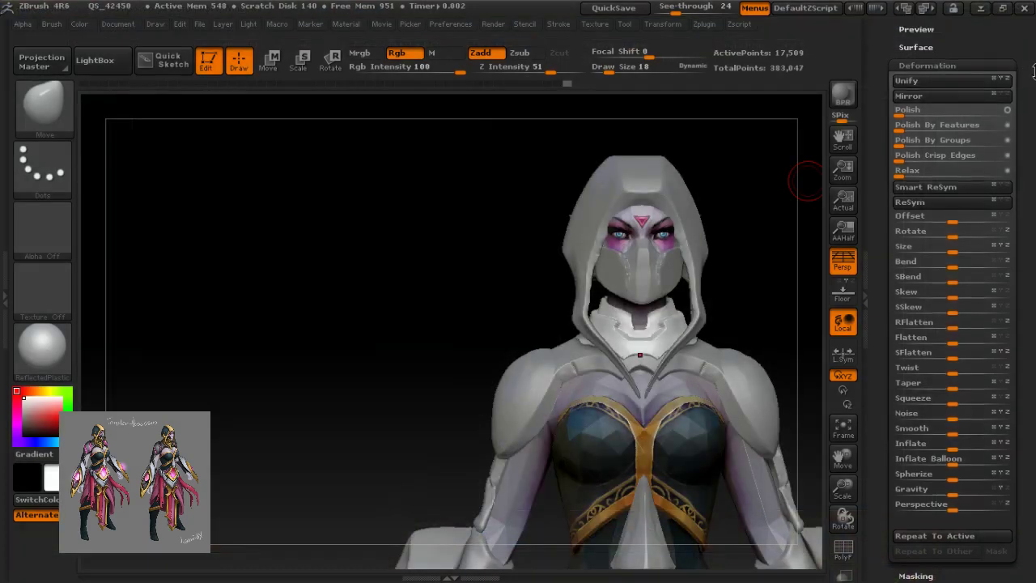
scroll(943, 51, up, 3)
drag(960, 39, 978, 108)
click(932, 84)
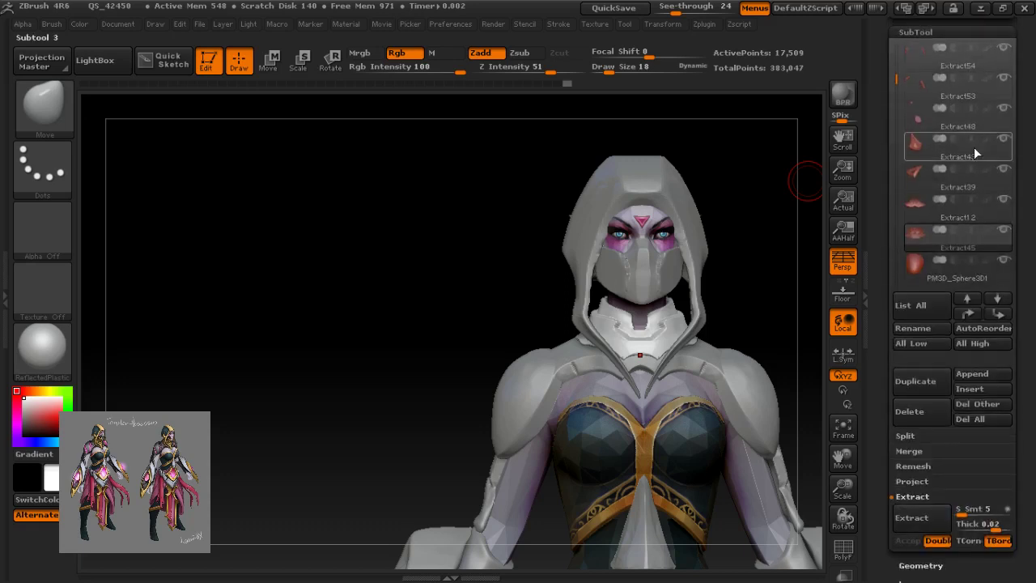
drag(899, 123, 893, 205)
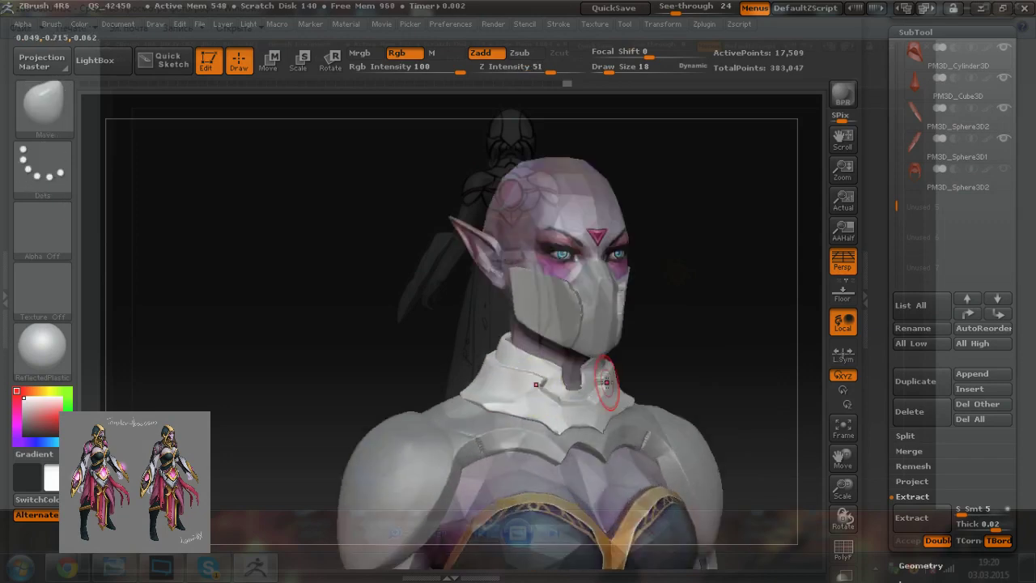
Step: Shape the collar's side flare from a front three-quarter view with the Move brush at draw size 18
key(])
mouse_move(470, 391)
mouse_down()
mouse_move(510, 411)
mouse_move(500, 404)
mouse_up()
key([)
key(])
key(])
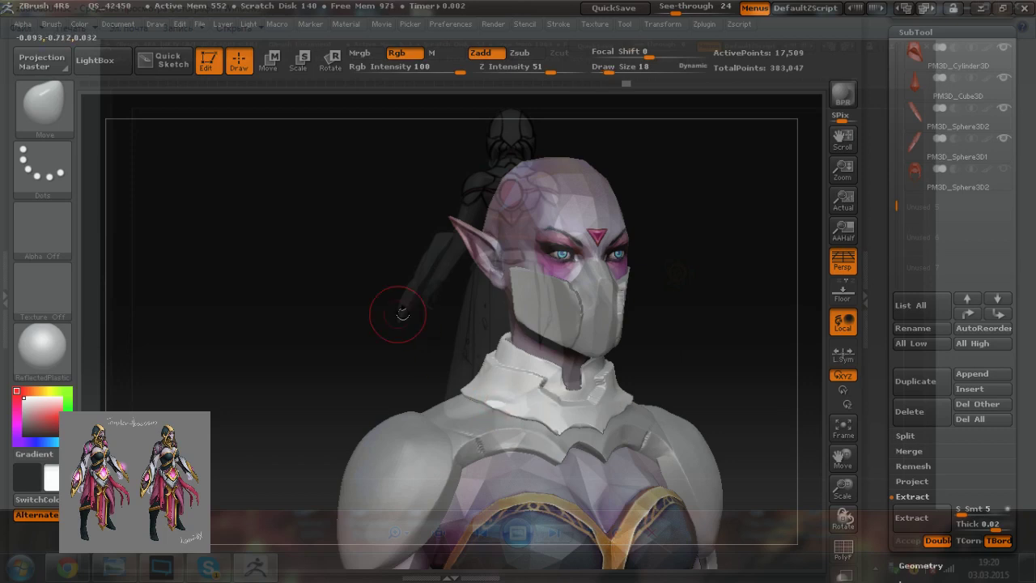
drag(403, 314, 371, 356)
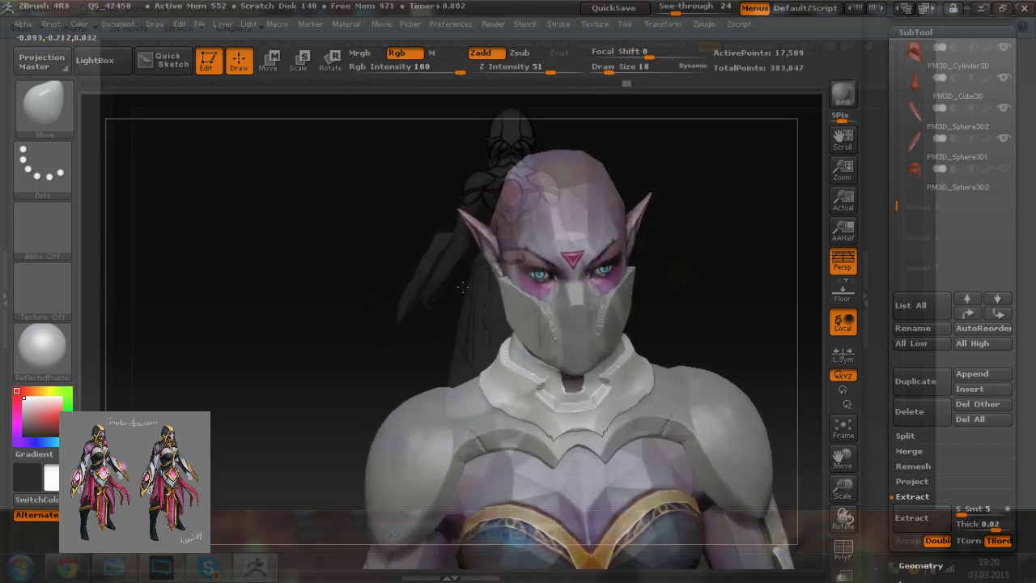
Step: Switch to Windows Photo Viewer, bring up the front-view concept image of the character, and return to ZBrush
key(alt+Tab)
click(117, 566)
click(116, 567)
click(122, 566)
click(123, 566)
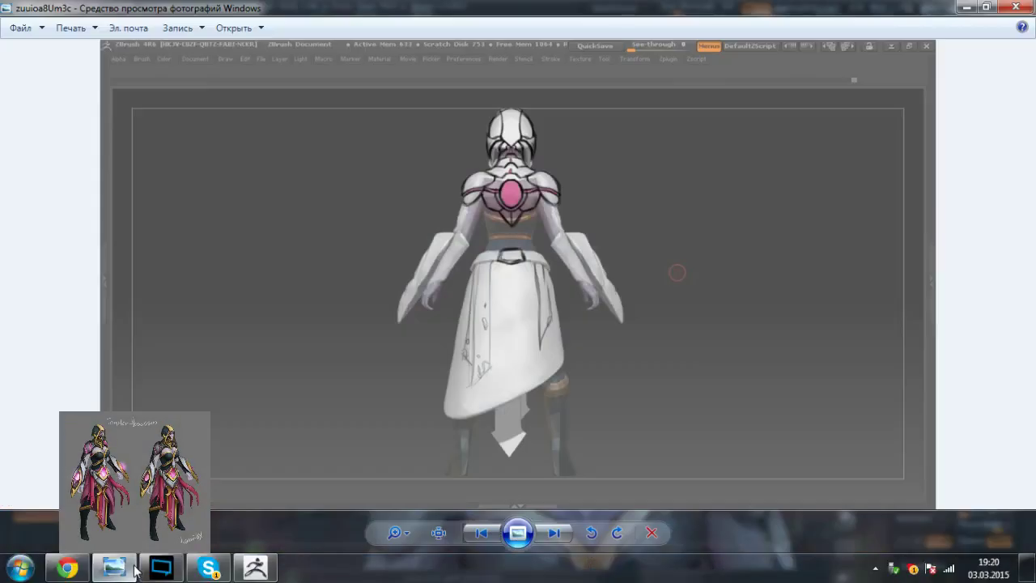
key(Left)
key(Left)
click(256, 559)
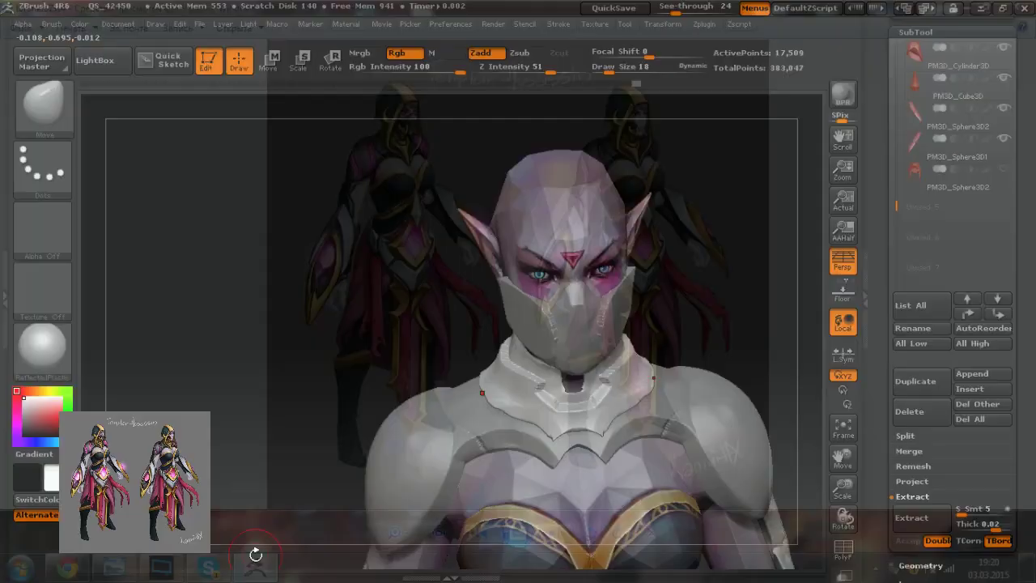
Step: Pull the collar's outer side corners into shape from the front with the Move brush at draw sizes 18, 9 and 10
right_drag(551, 415, 498, 411)
drag(502, 403, 502, 428)
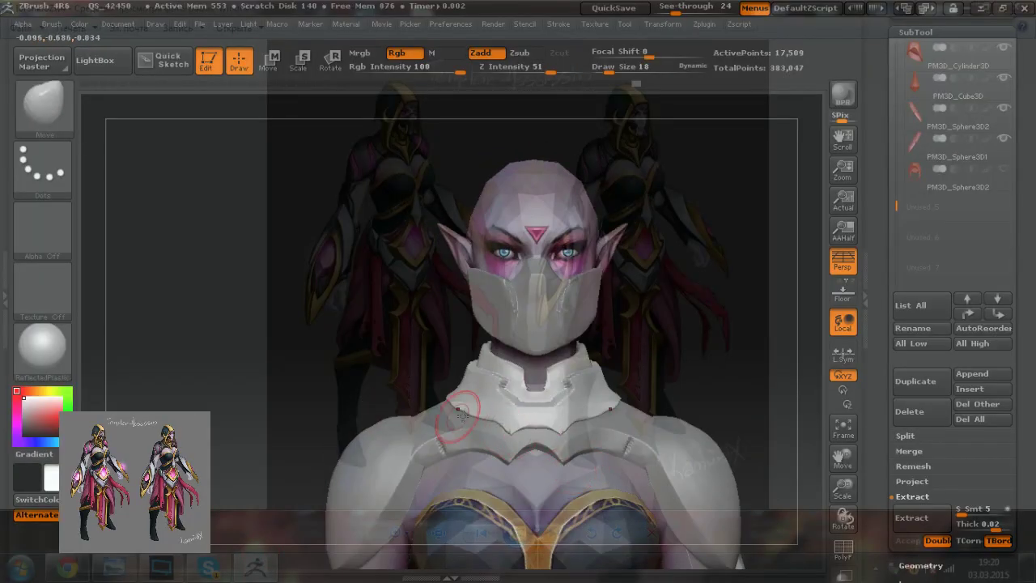
mouse_move(399, 333)
mouse_down()
mouse_move(403, 405)
mouse_move(463, 395)
mouse_up()
key(bracketleft)
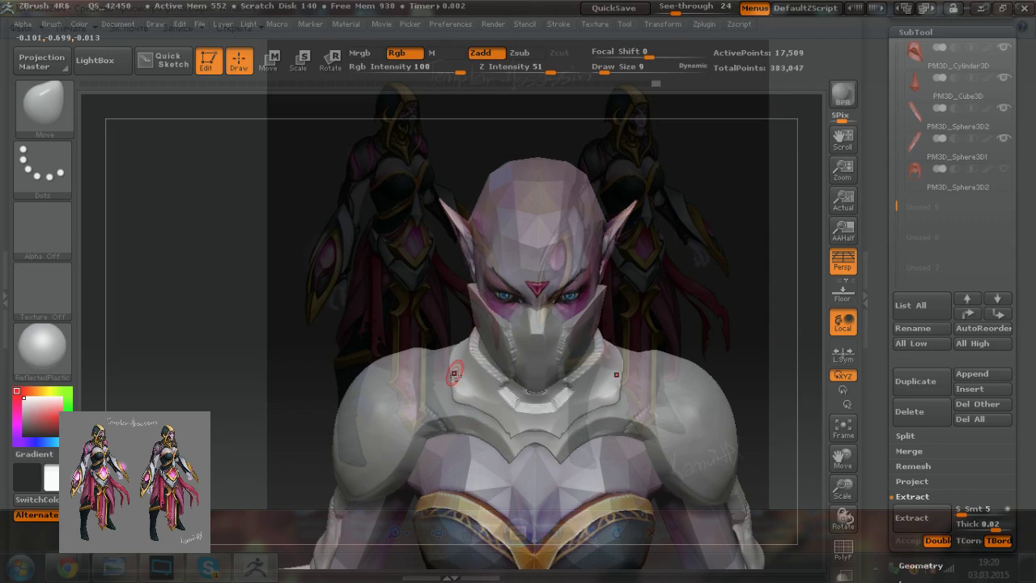
key(bracketright)
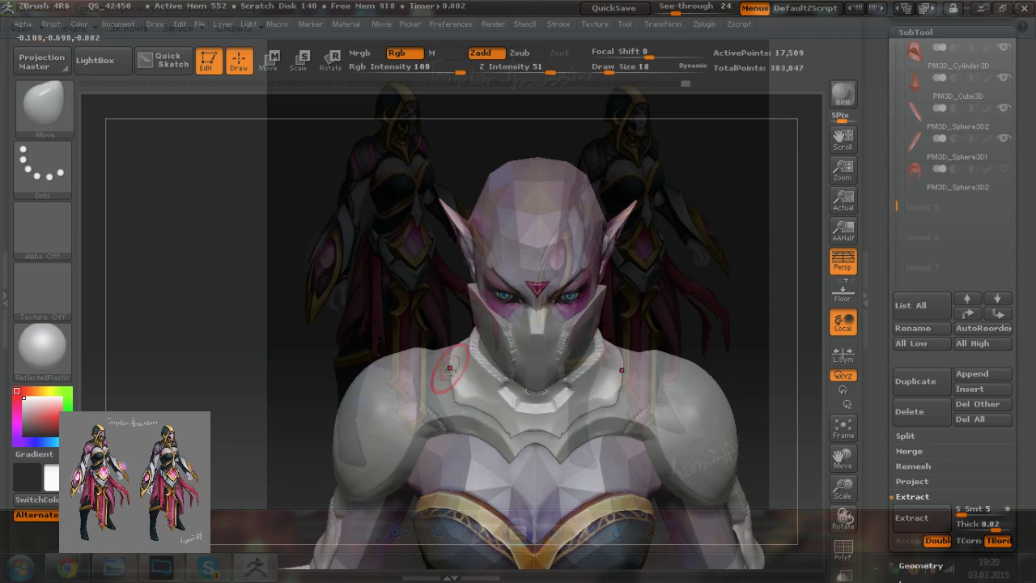
key(bracketright)
key(bracketleft)
key(bracketleft)
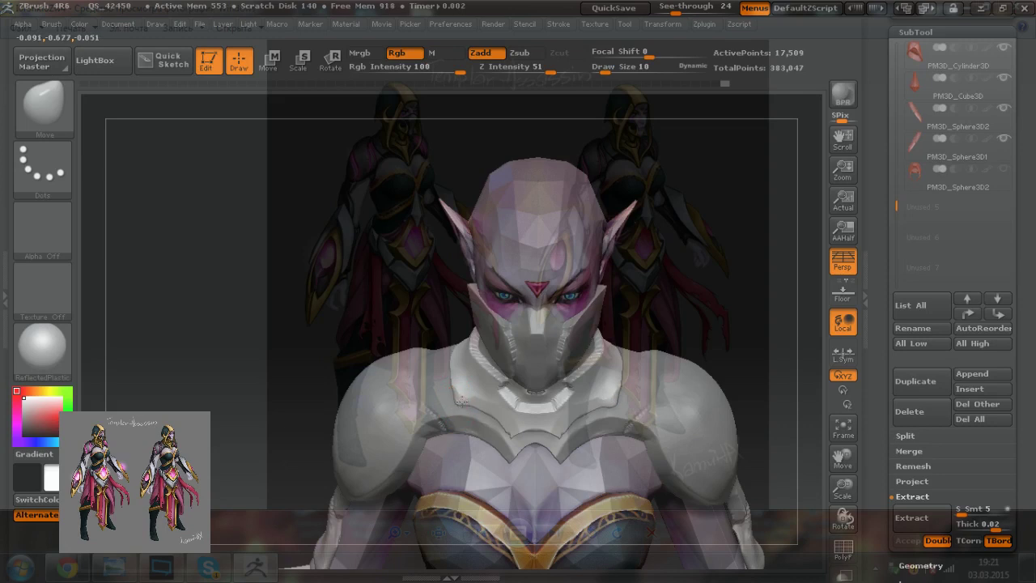
Step: Refine the collar's lower front edge above the chest with the Move brush at draw sizes 10 and 9
drag(463, 404, 509, 429)
mouse_move(518, 428)
mouse_down()
mouse_move(537, 425)
mouse_move(519, 419)
mouse_up()
drag(398, 298, 395, 193)
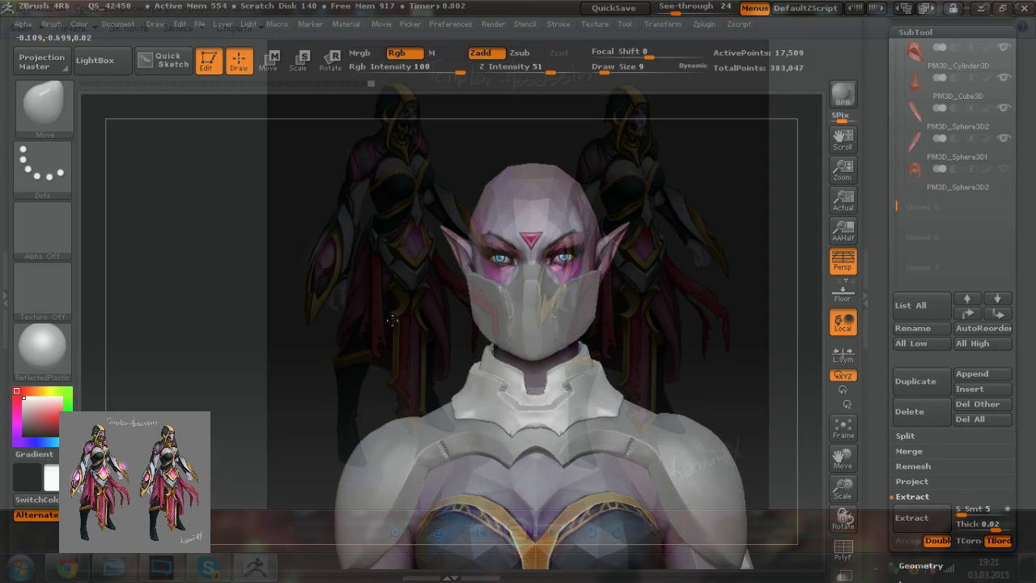
drag(393, 322, 400, 259)
Step: Fit the collar's lower side edge to the shoulders from below with the Move brush at draw sizes 22 and 10
drag(420, 376, 457, 420)
key(bracketright)
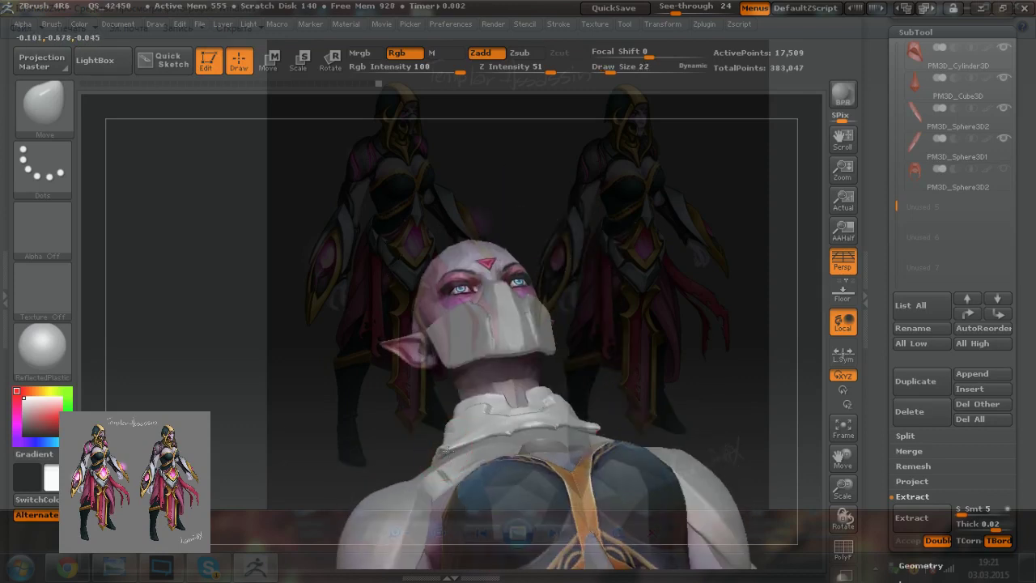
mouse_move(373, 427)
mouse_down()
mouse_move(395, 424)
mouse_move(432, 458)
mouse_up()
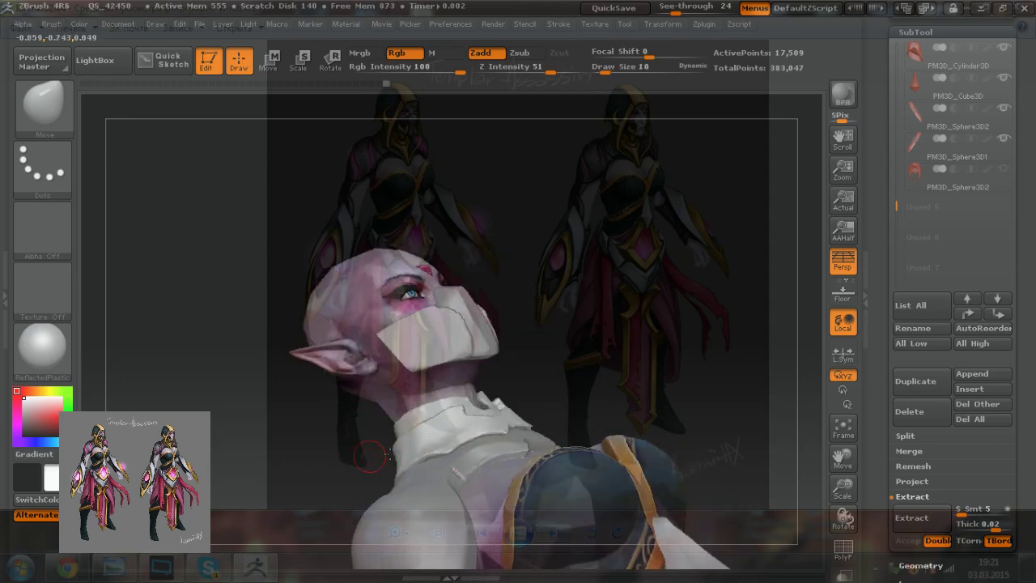
drag(364, 441, 377, 371)
drag(560, 342, 556, 345)
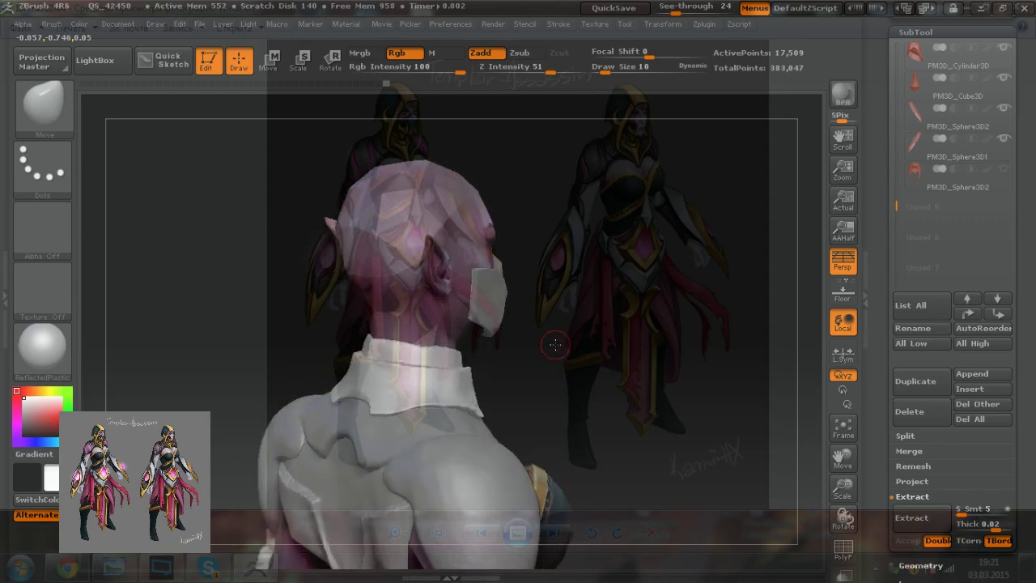
Step: Reshape the back and side of the collar over the shoulder pad with the Move brush at draw size 22
key(])
drag(377, 407, 379, 406)
key(])
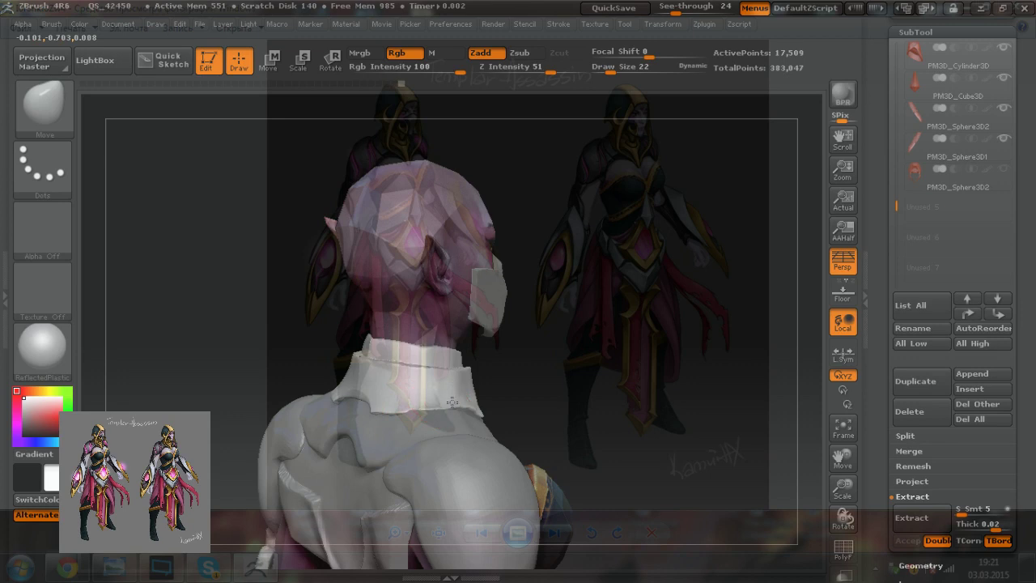
drag(534, 389, 421, 433)
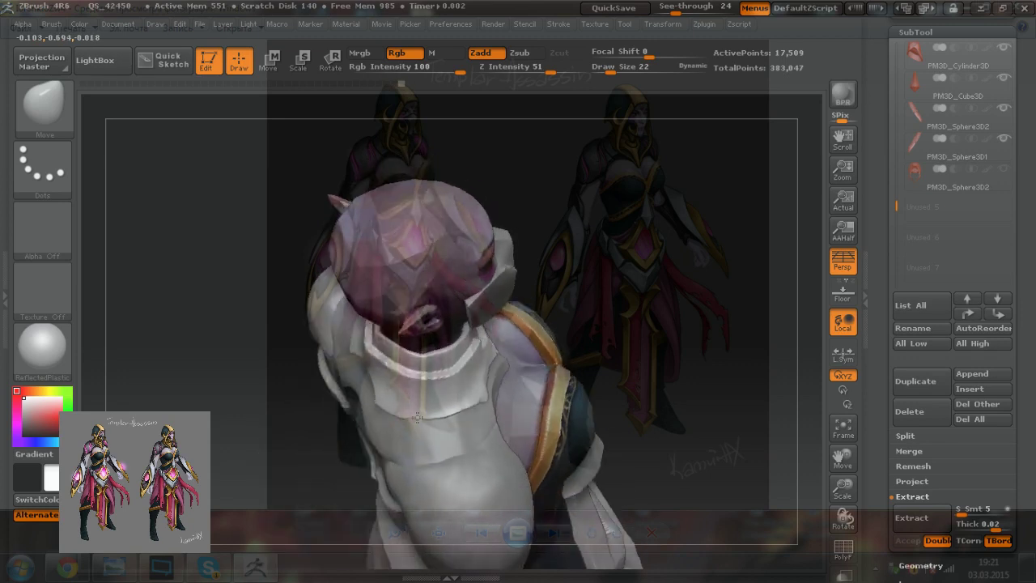
mouse_move(306, 433)
mouse_down()
mouse_move(289, 375)
mouse_move(293, 298)
mouse_up()
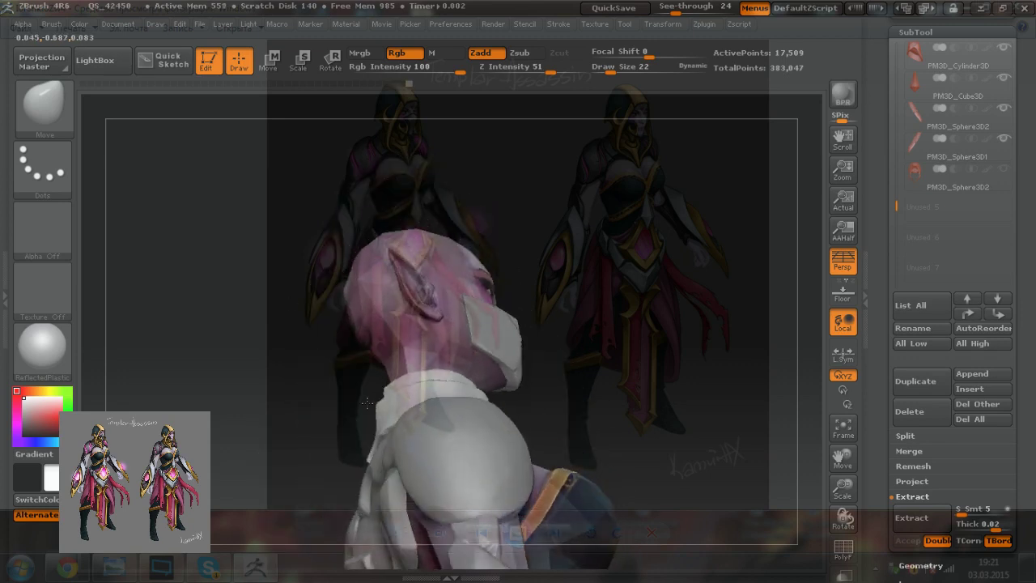
drag(334, 409, 413, 421)
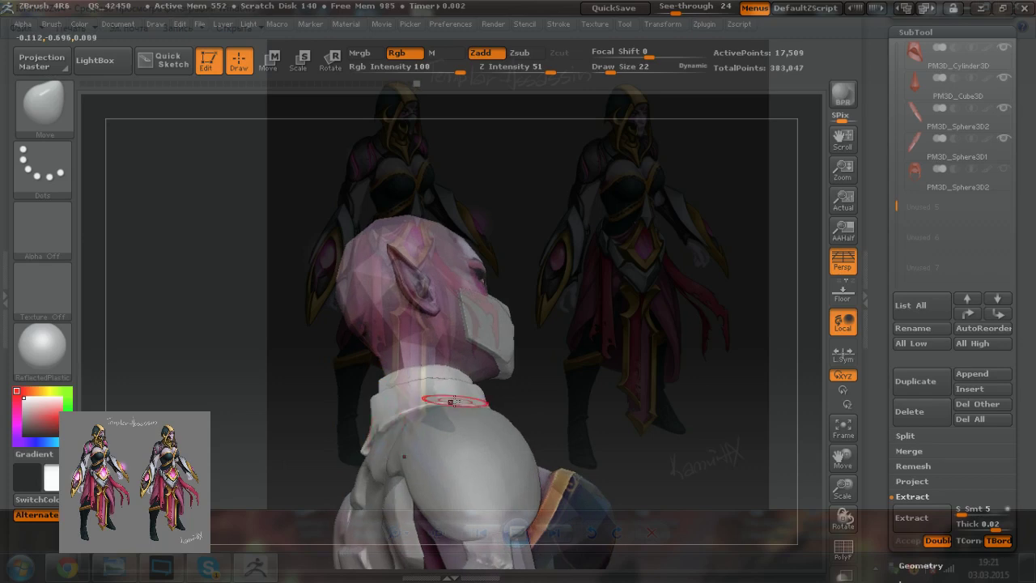
mouse_move(556, 393)
mouse_down()
mouse_move(452, 398)
mouse_move(388, 368)
mouse_up()
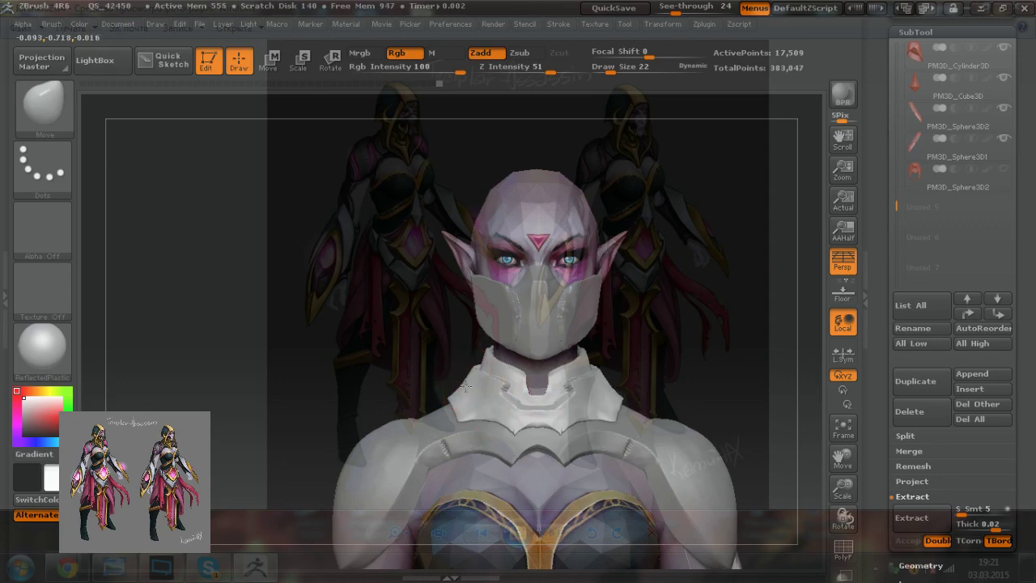
Step: Adjust the collar's overall side silhouette with the Move brush at draw sizes 22 and 46
drag(465, 387, 472, 387)
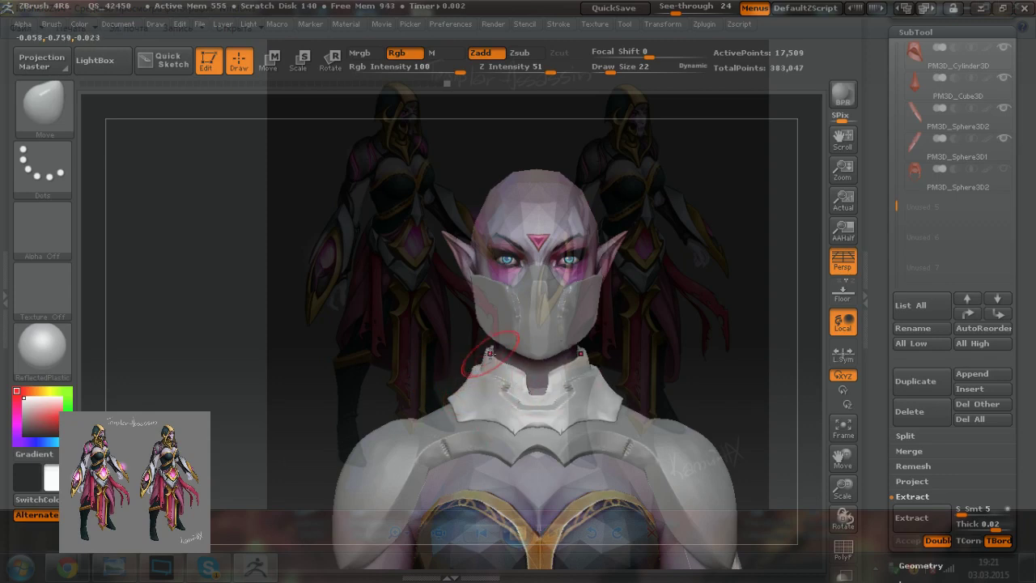
key(bracketright)
key(bracketright)
drag(469, 379, 465, 374)
drag(438, 338, 538, 333)
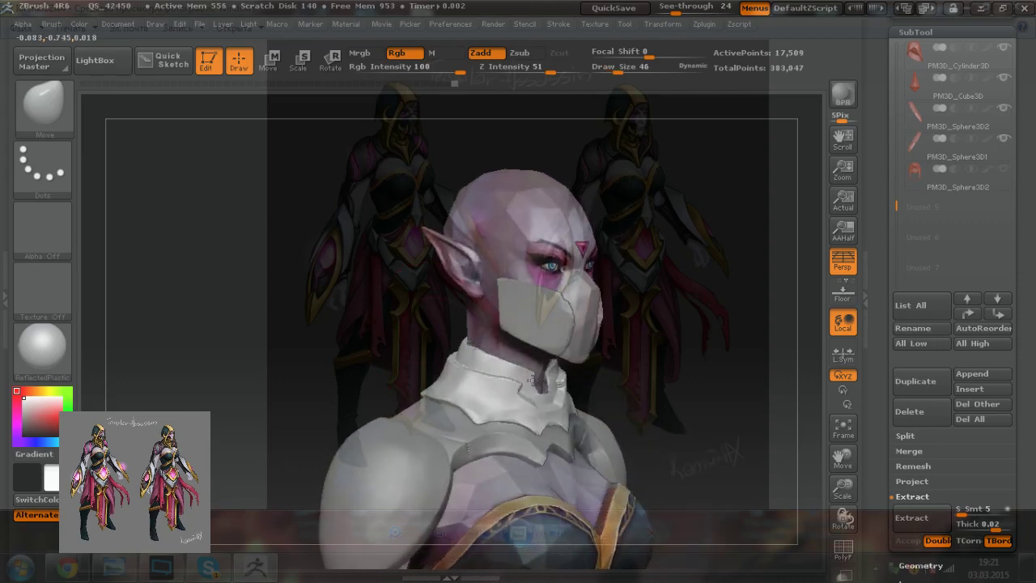
drag(410, 340, 500, 342)
mouse_move(395, 337)
mouse_down()
mouse_move(481, 353)
mouse_move(449, 362)
mouse_move(503, 349)
mouse_move(508, 389)
mouse_up()
drag(388, 419, 389, 424)
Step: Reshape the collar's lower back flaps over the shoulders with the Move brush at draw sizes 26 and 18
key(bracketleft)
key(bracketleft)
key(bracketleft)
key(bracketleft)
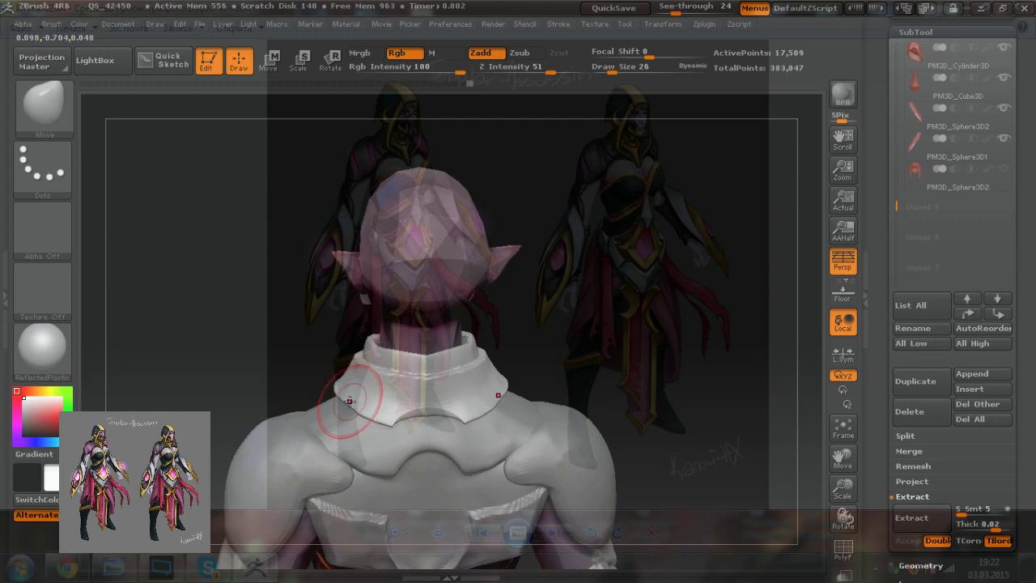
key(bracketright)
key(bracketleft)
drag(356, 421, 359, 417)
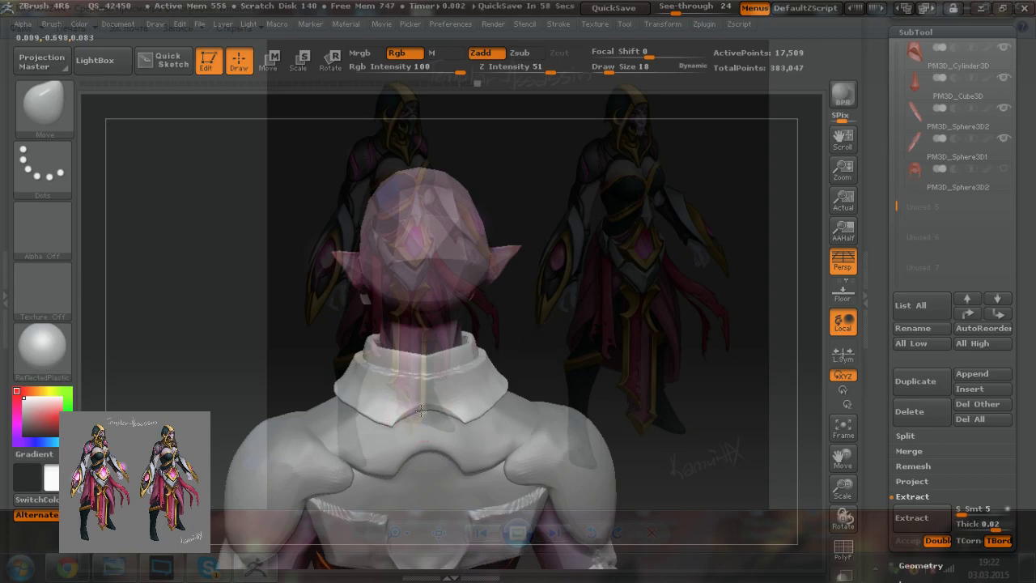
Step: Refine the arched cutout and pointed tips of the collar's lower back edge with the Move brush at draw sizes 14 and 10
key(bracketleft)
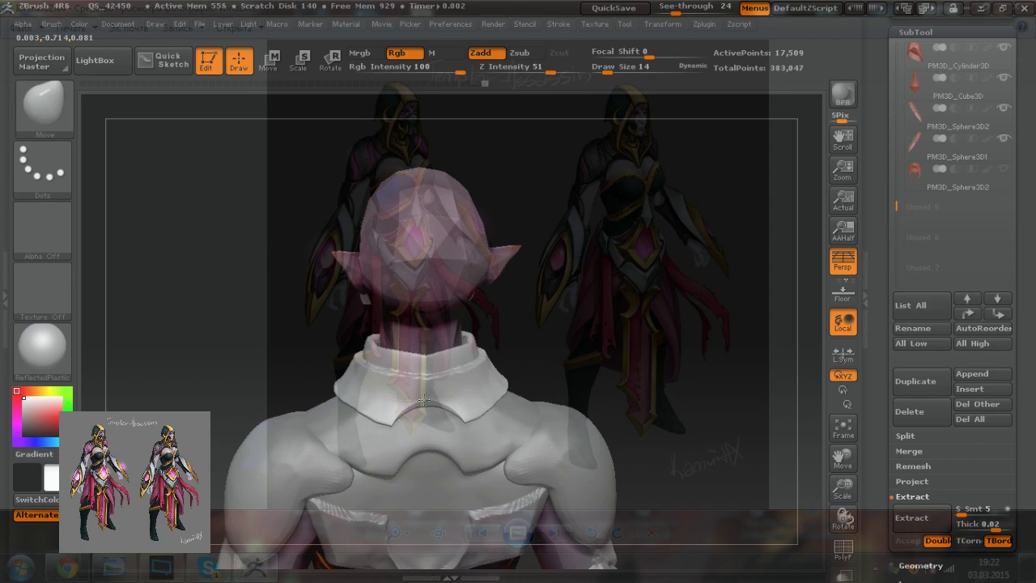
key(bracketleft)
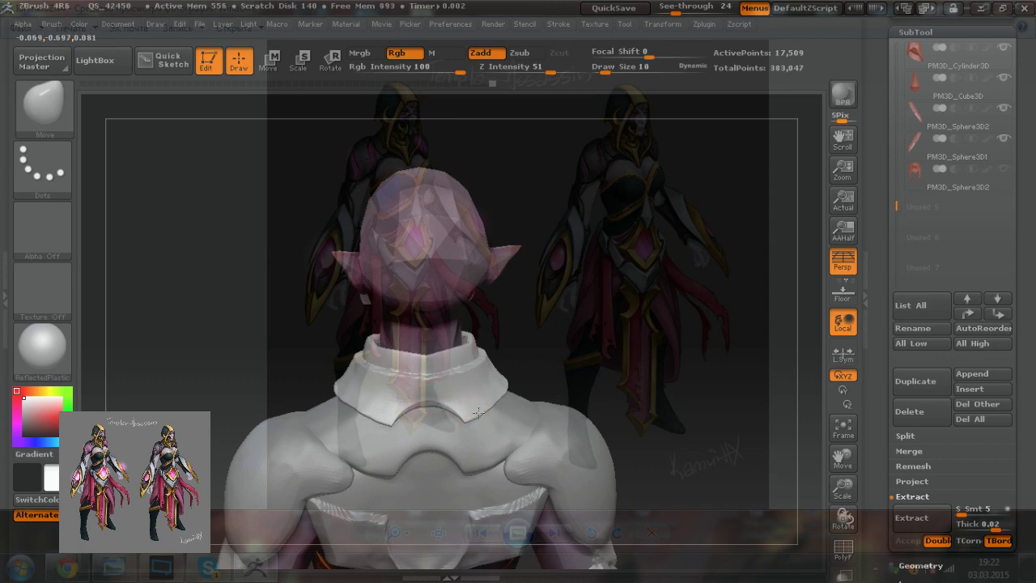
drag(464, 421, 470, 423)
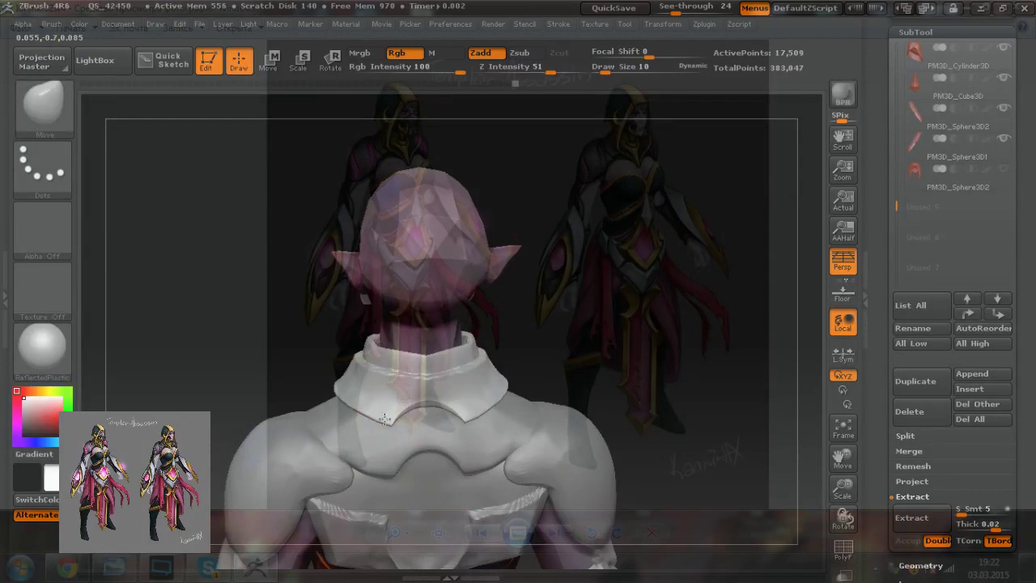
Step: Adjust the collar's upper rim at the nape with the Move brush at draw size 14
mouse_move(303, 360)
mouse_down()
mouse_move(284, 344)
mouse_move(303, 347)
mouse_up()
key(bracketright)
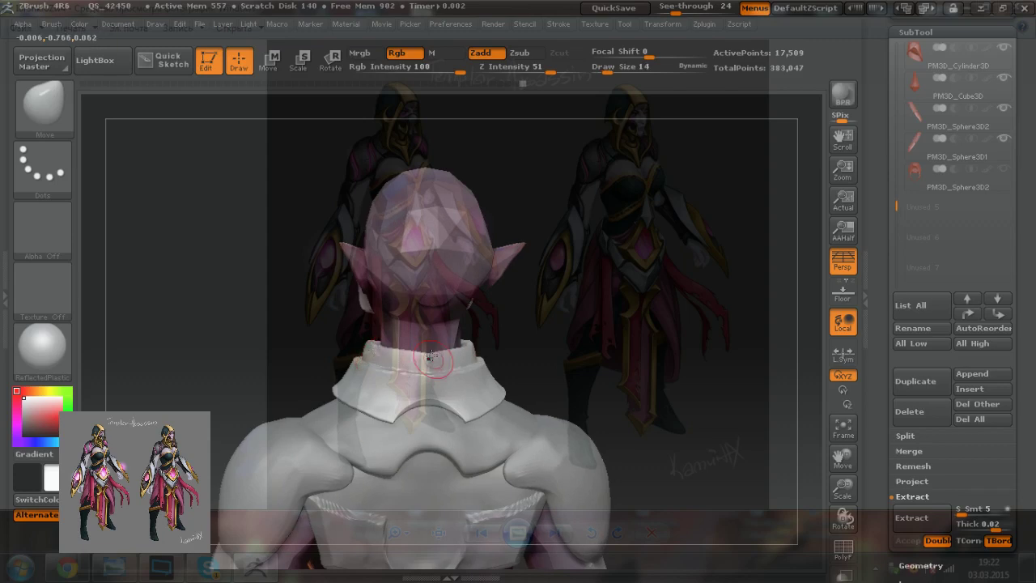
mouse_move(291, 308)
mouse_down()
mouse_move(313, 343)
mouse_move(285, 365)
mouse_up()
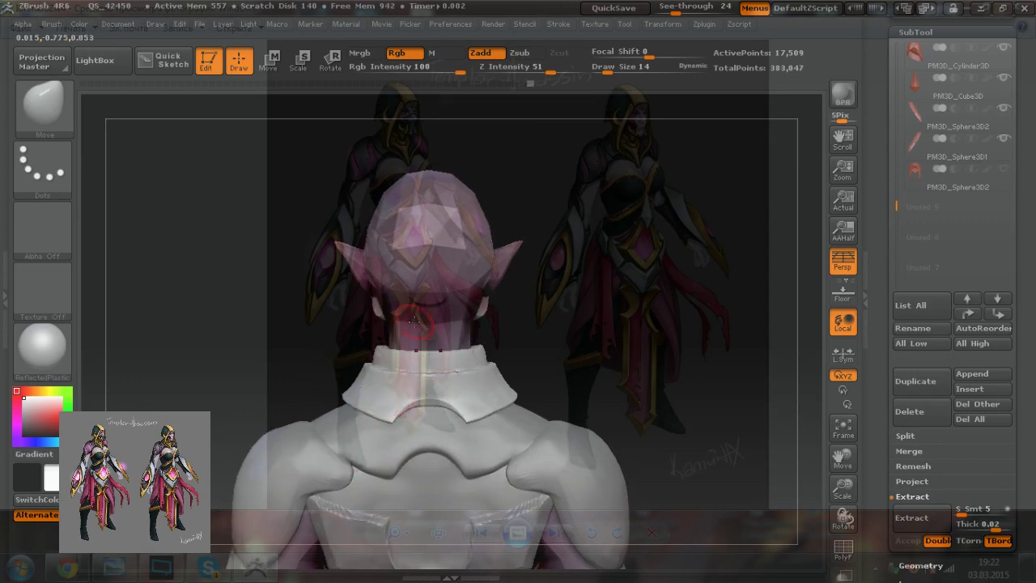
drag(532, 376, 533, 359)
alt+drag(474, 397, 494, 391)
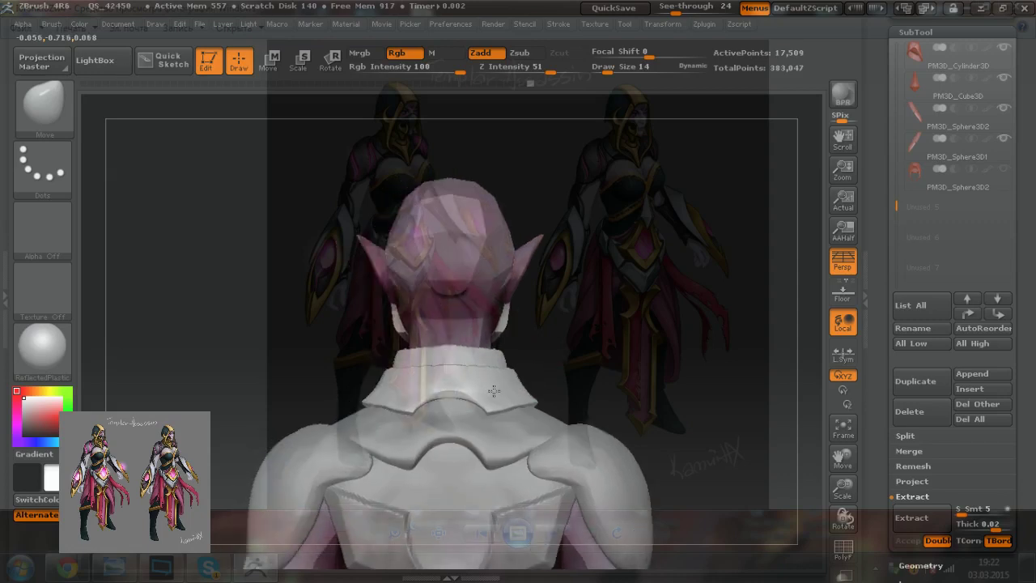
Step: Shape the collar's front side and throat opening with the Move brush at draw sizes 26, 10 and 14
drag(340, 393, 482, 397)
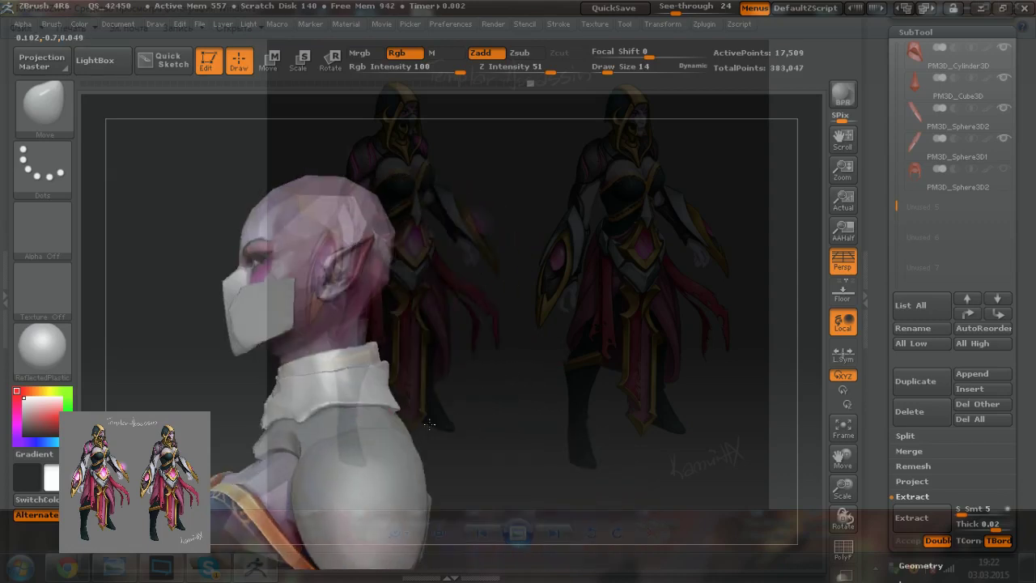
alt+right_drag(413, 397, 418, 395)
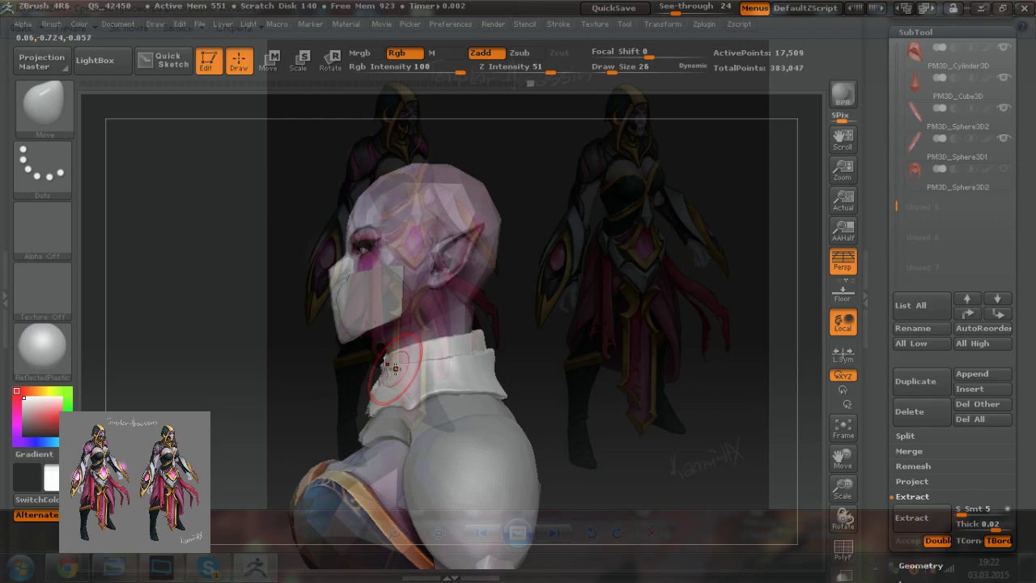
drag(313, 361, 406, 351)
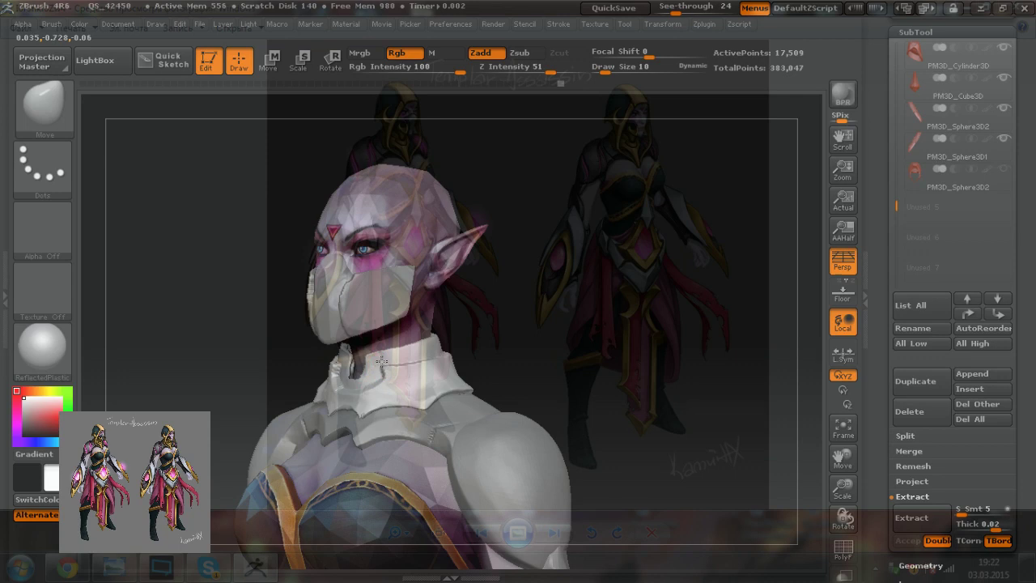
key(bracketright)
drag(274, 373, 312, 371)
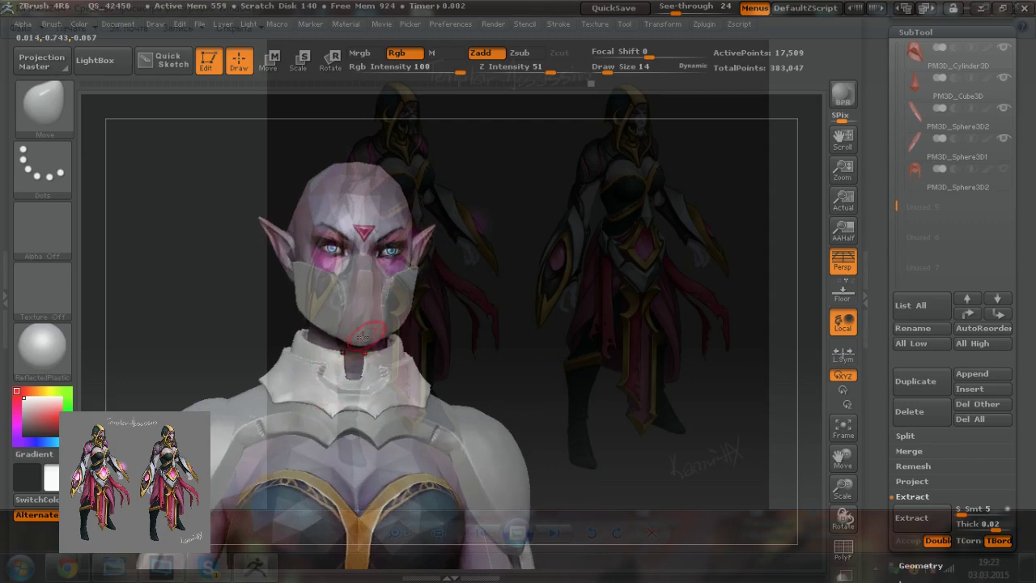
drag(420, 232, 410, 235)
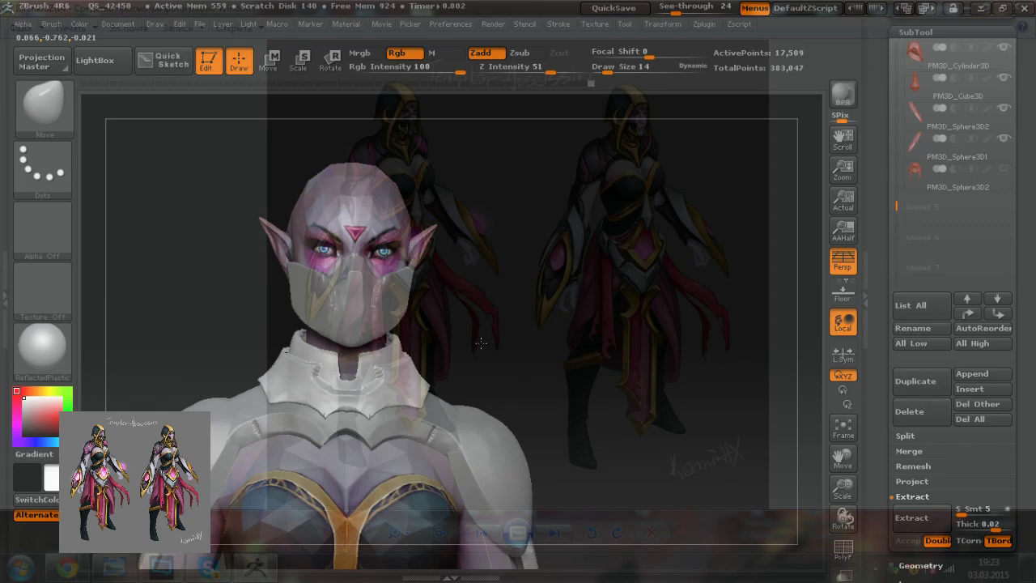
Step: Adjust the collar's side surface above the shoulder pad with the Move brush at draw size 14
alt+right_drag(481, 343, 487, 342)
right_drag(418, 372, 455, 377)
right_drag(395, 347, 437, 354)
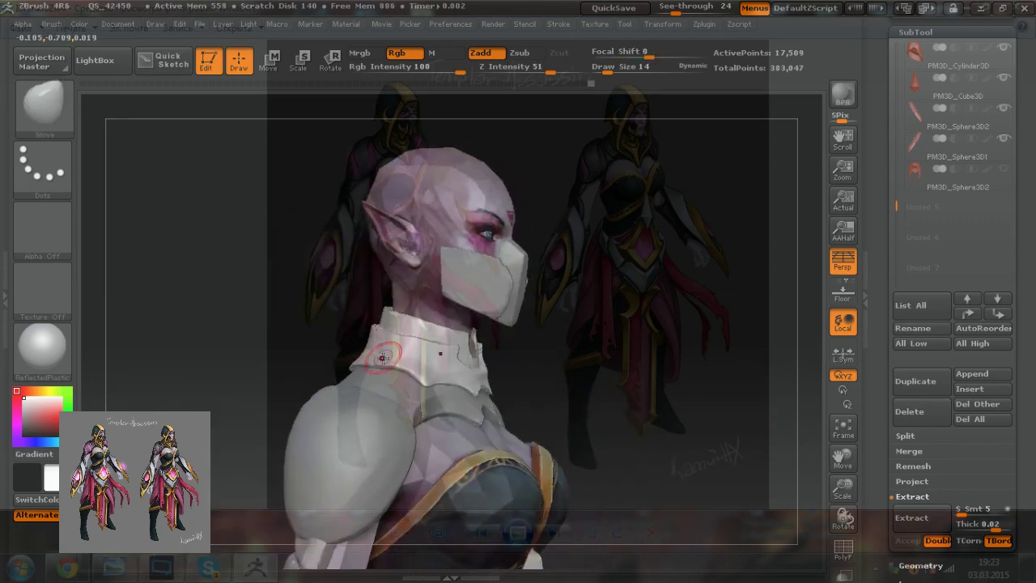
right_drag(326, 313, 367, 316)
Step: Even out the collar's back rim and the band below it with the Move brush at draw sizes 14 and 18
shift+right_drag(488, 354, 493, 353)
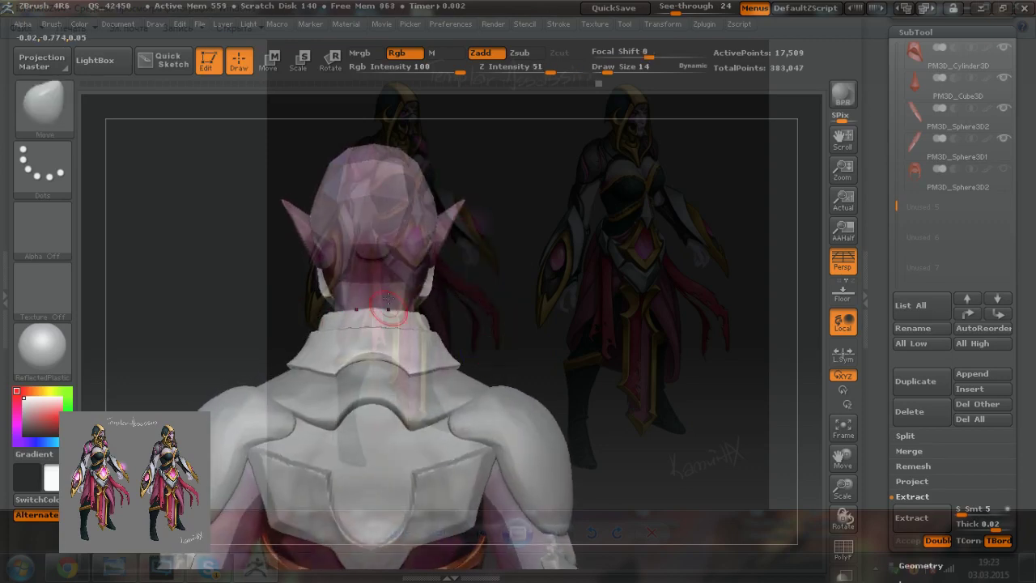
drag(372, 309, 372, 312)
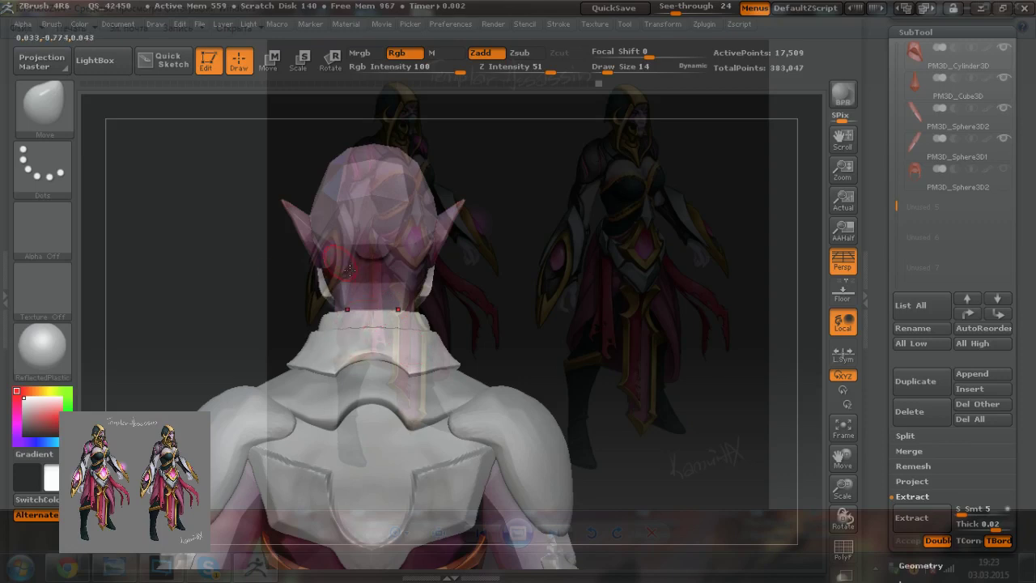
drag(270, 320, 285, 273)
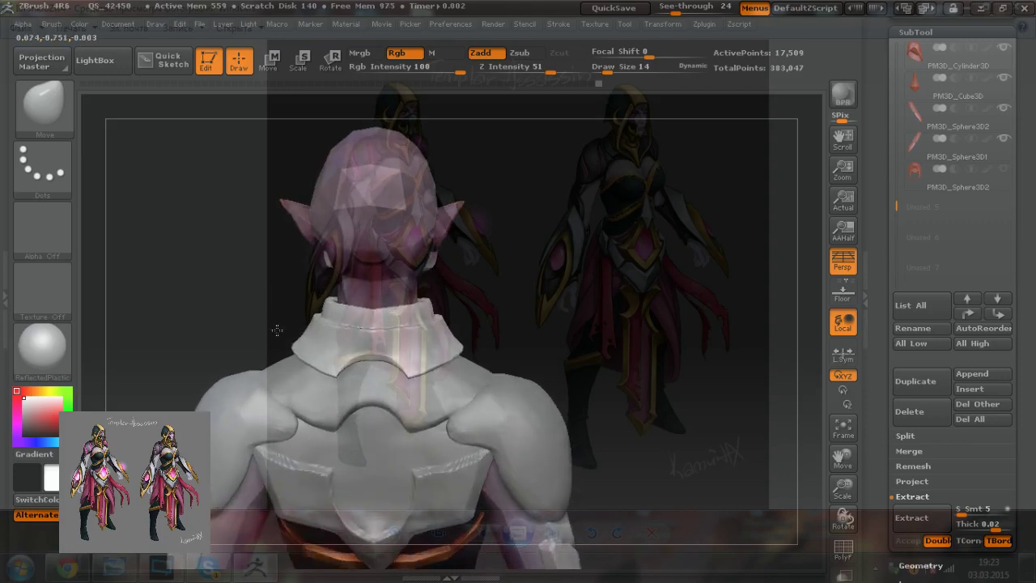
drag(276, 329, 280, 390)
key(bracketright)
drag(344, 321, 344, 327)
key(bracketleft)
key(bracketright)
drag(339, 311, 345, 302)
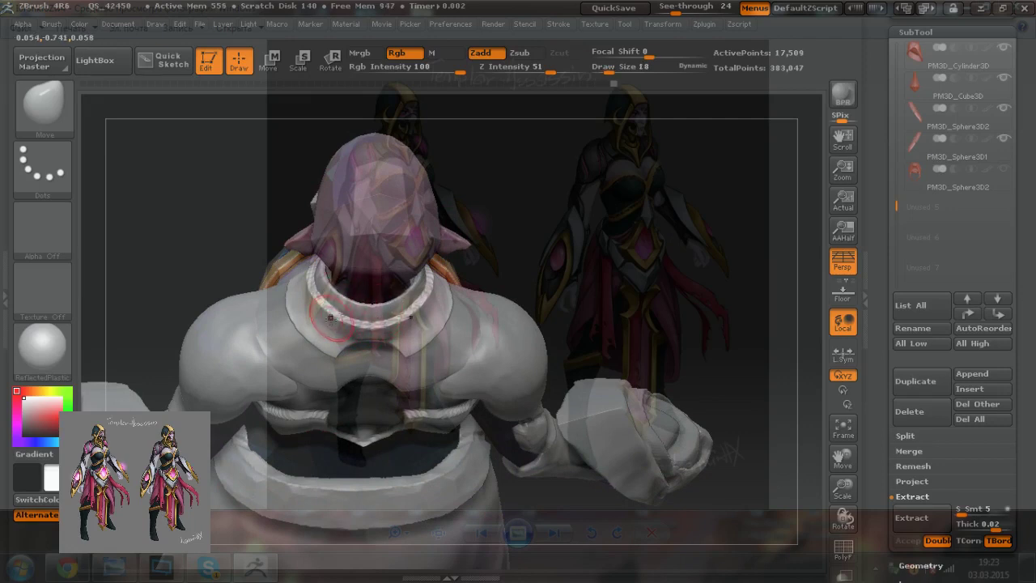
Step: Refine the collar's back corners and lower edge with the Move brush at draw sizes 18, 14 and 10
mouse_move(383, 230)
right_down()
mouse_move(405, 324)
mouse_move(397, 358)
mouse_move(423, 360)
right_up()
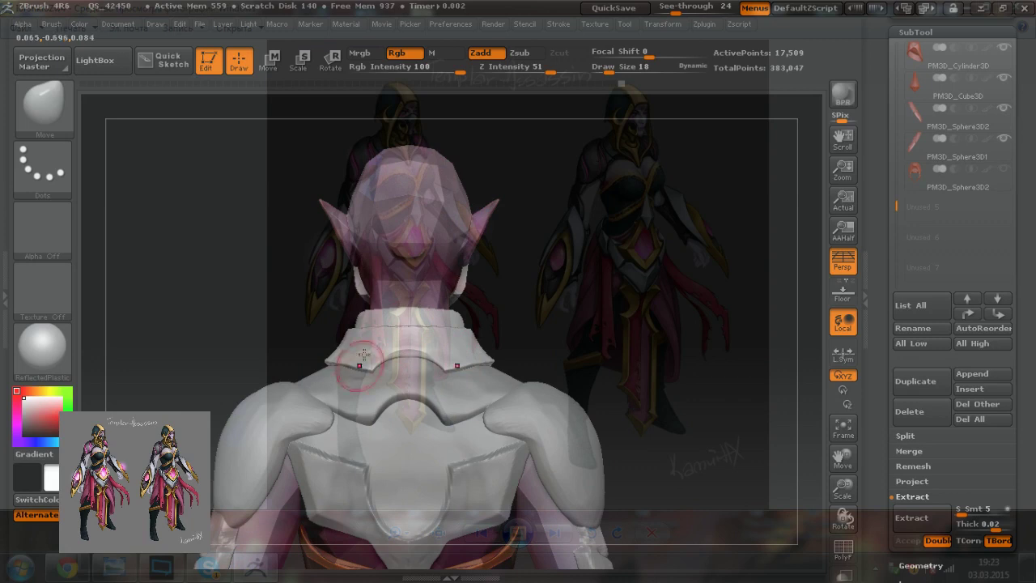
mouse_move(493, 302)
ctrl+right_down()
mouse_move(490, 379)
mouse_move(486, 335)
ctrl+right_up()
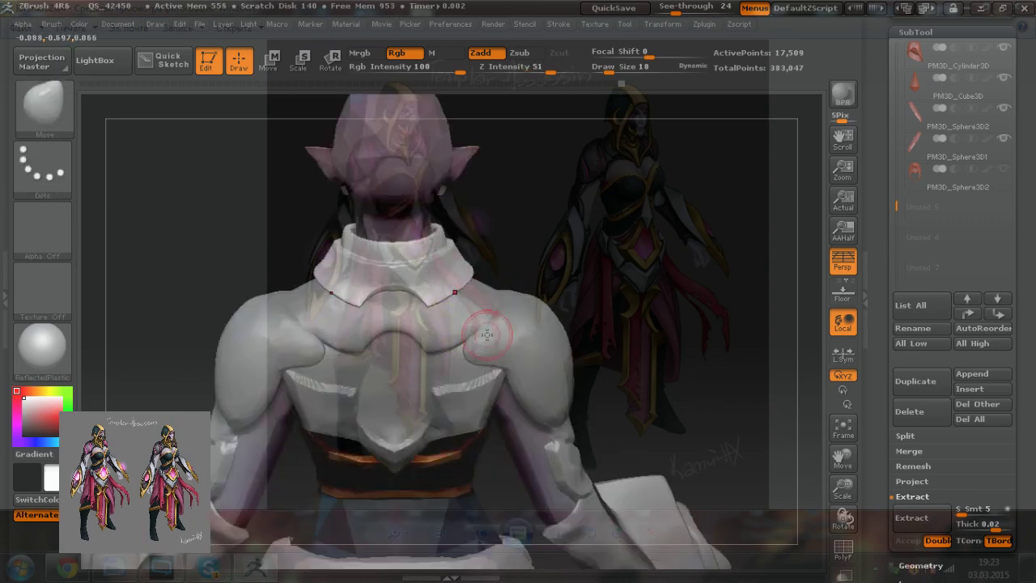
drag(431, 307, 433, 310)
key([)
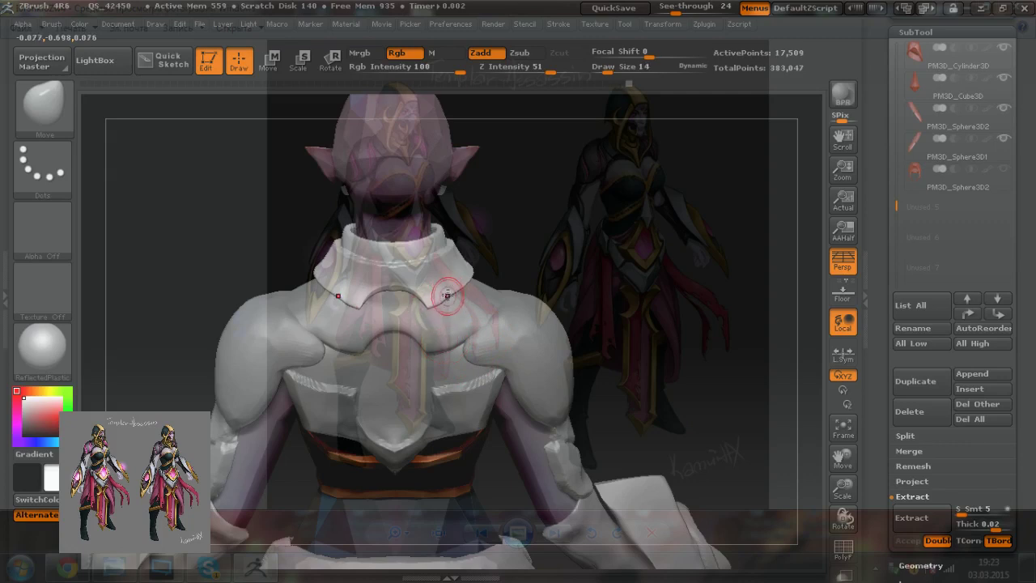
key(bracketleft)
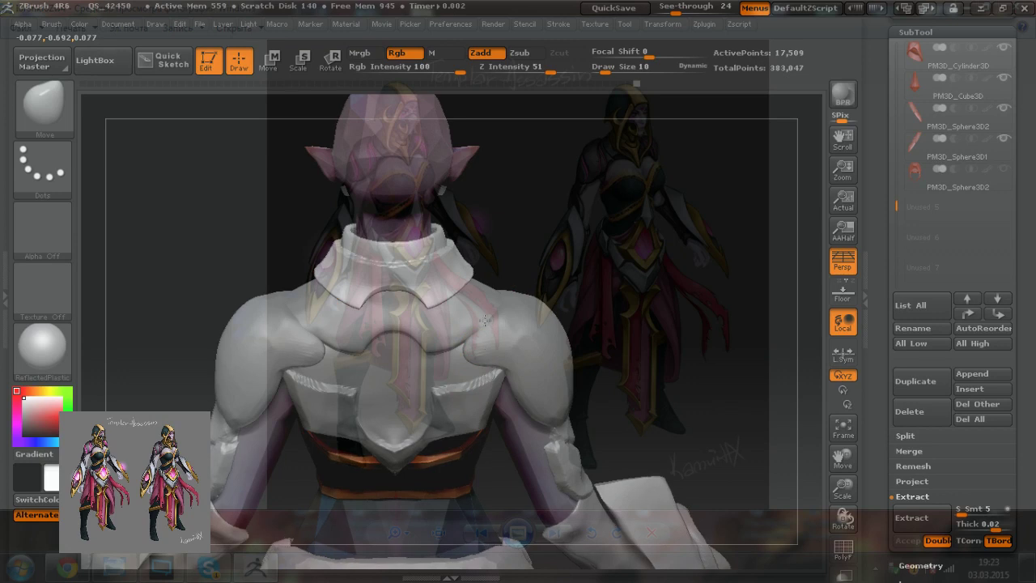
Step: Select the upper back plate subtool and switch to the TrimDynamic brush
right_drag(452, 330, 451, 293)
alt+click(355, 331)
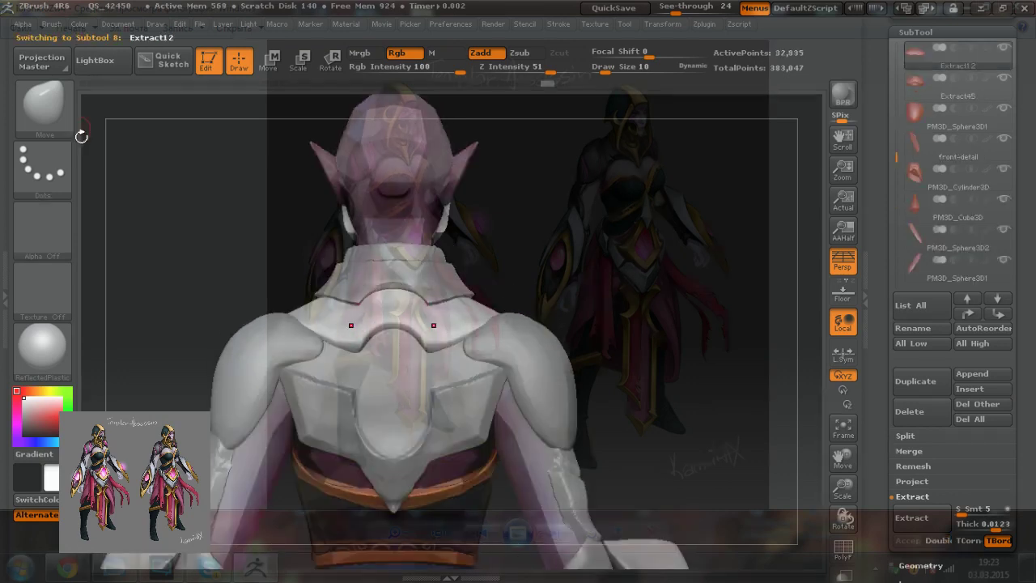
click(63, 116)
click(863, 397)
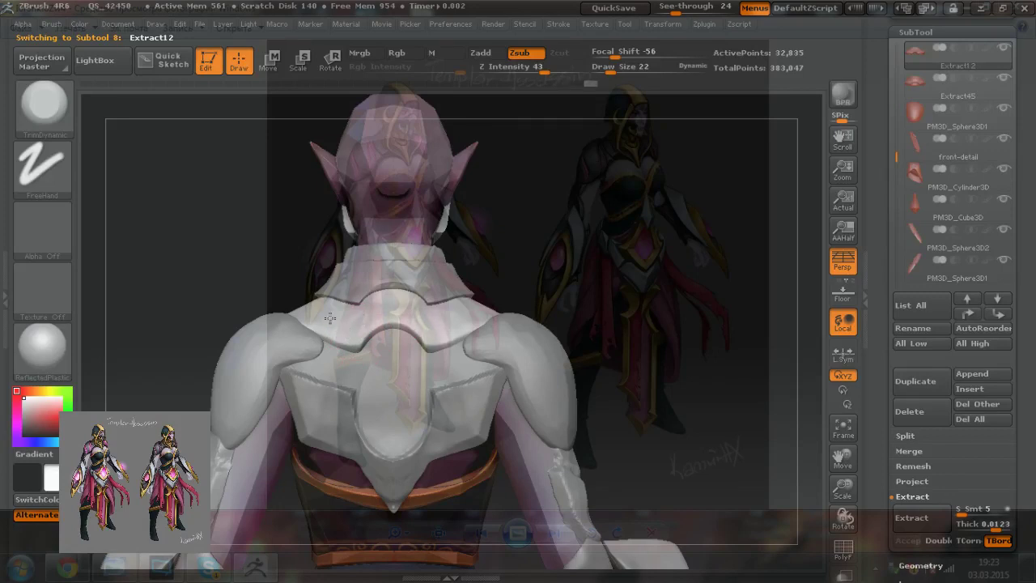
Step: Select the shoulder pads, make the other subtools transparent, and trim the pads with TrimDynamic at draw sizes 22 and 18
alt+click(536, 373)
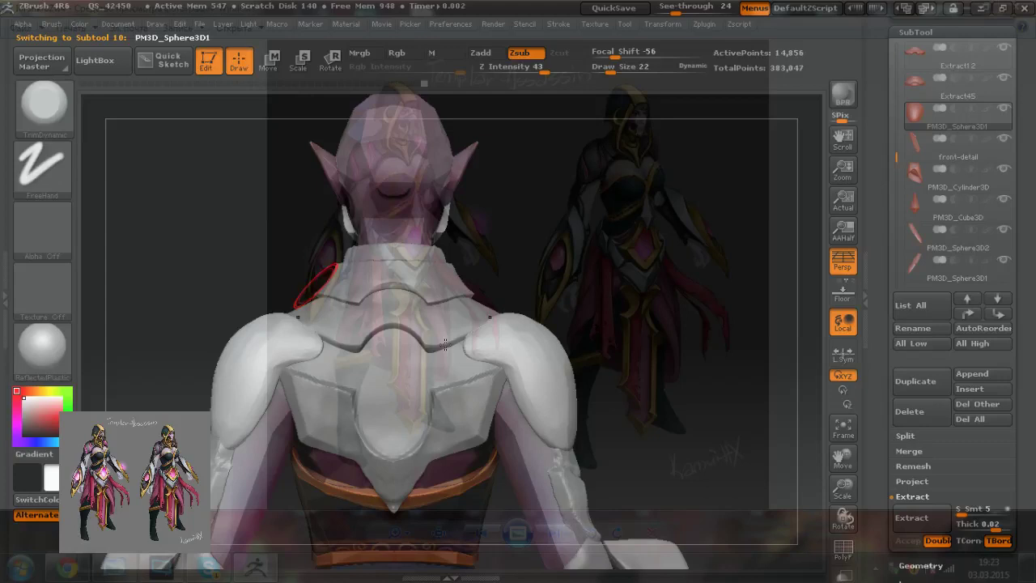
click(64, 128)
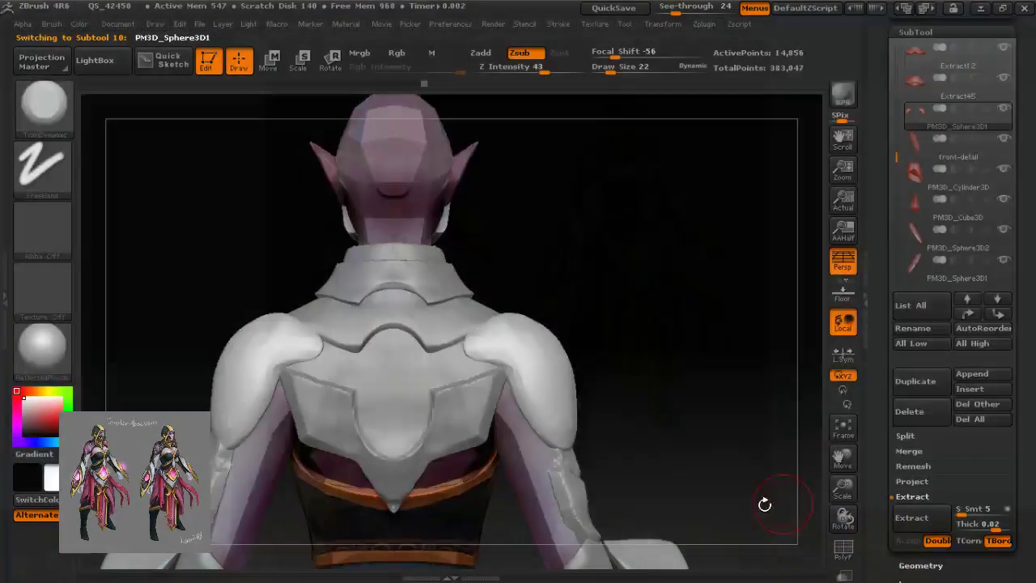
click(843, 575)
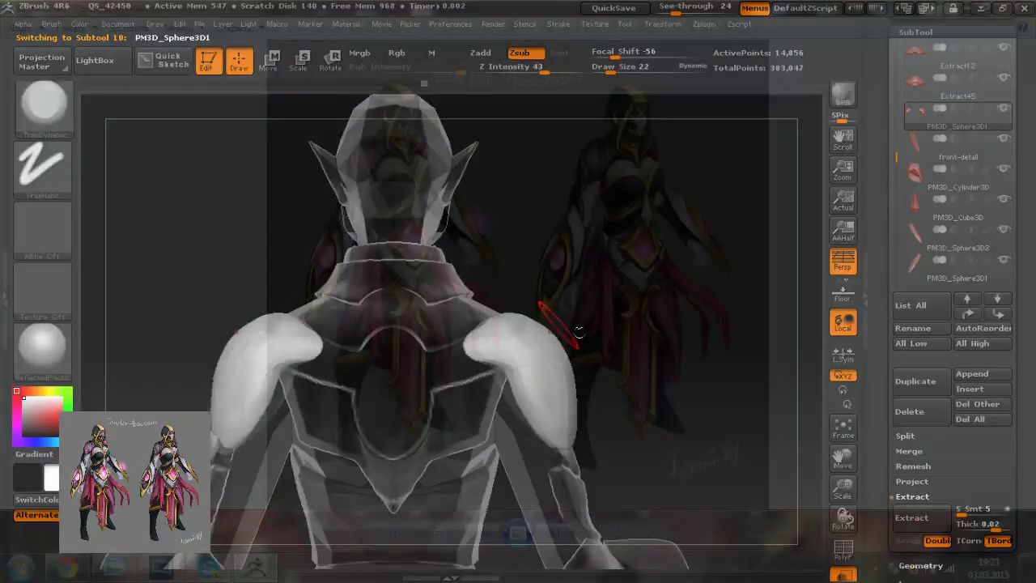
drag(580, 300, 569, 402)
key([)
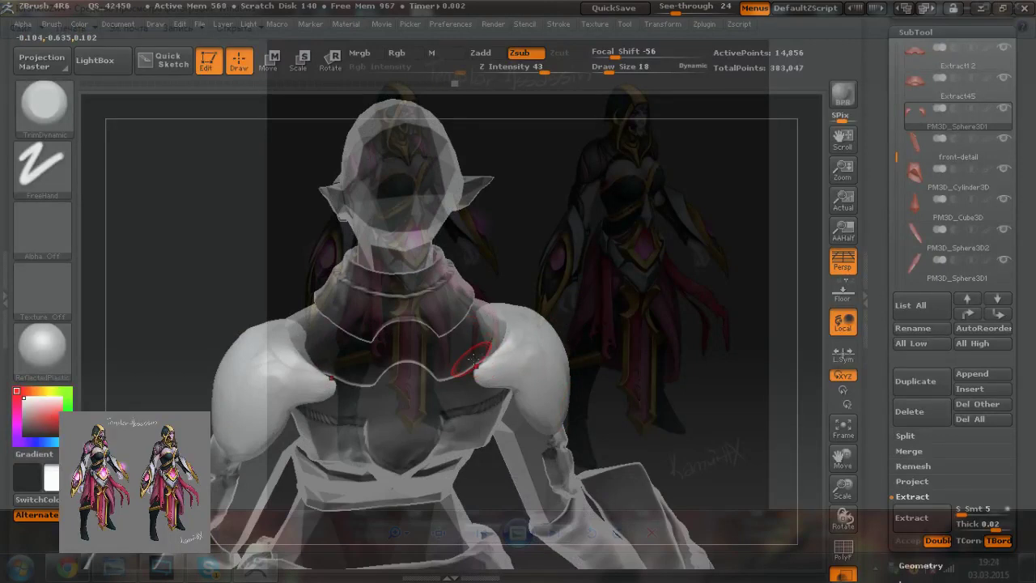
Step: Switch to the Move brush and turn off the transparency of the other subtools
click(48, 111)
click(807, 336)
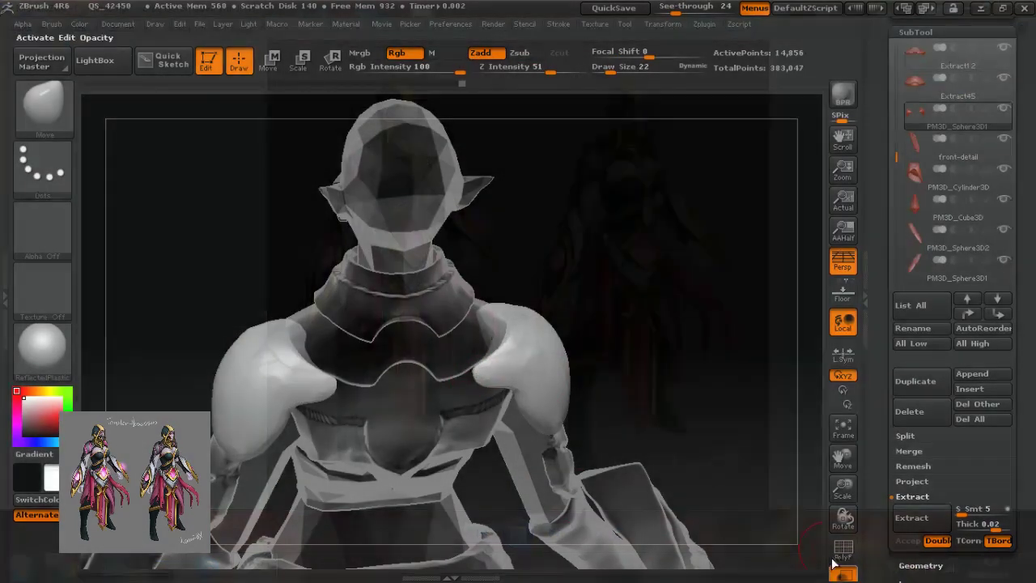
click(837, 570)
Step: Reshape the top of the shoulder pads beneath the collar with the Move brush at draw size 30
drag(608, 410, 650, 429)
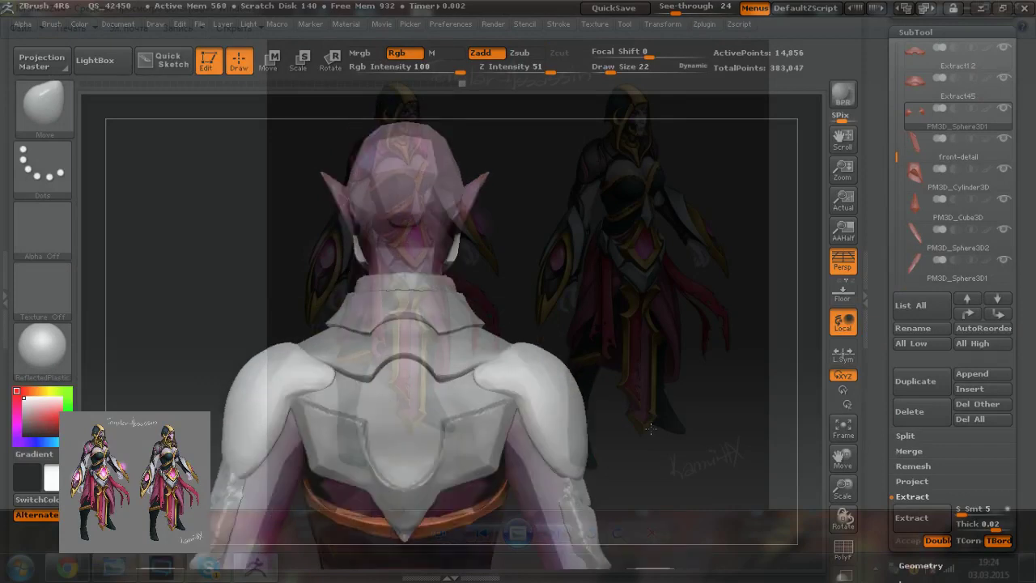
alt+right_drag(515, 421, 557, 389)
ctrl+right_drag(612, 426, 608, 377)
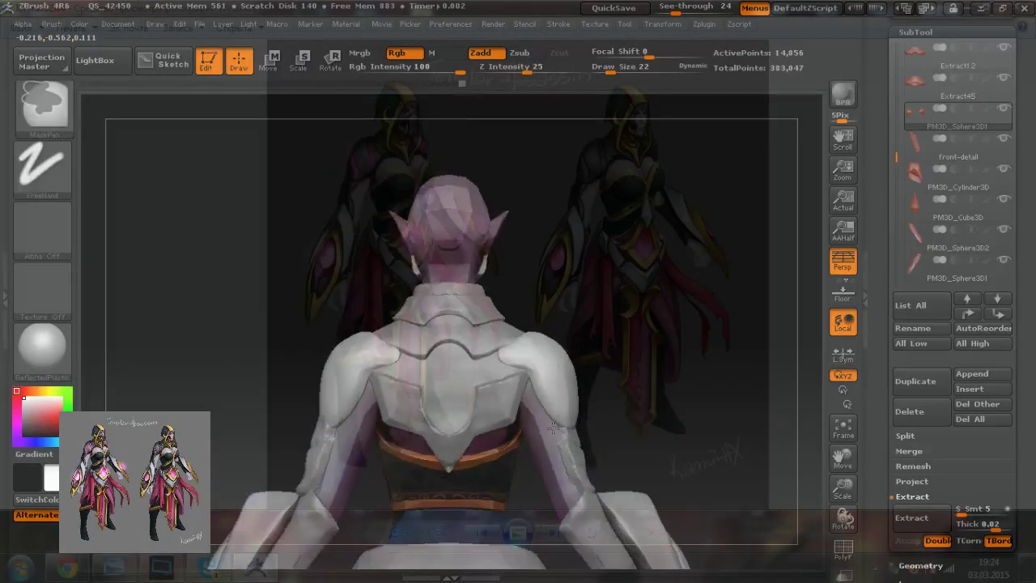
alt+right_drag(517, 460, 520, 448)
mouse_move(624, 412)
ctrl+right_down()
mouse_move(589, 432)
mouse_move(589, 415)
mouse_move(604, 432)
mouse_move(499, 431)
ctrl+right_up()
mouse_move(550, 383)
alt+right_down()
mouse_move(484, 386)
mouse_move(470, 331)
alt+right_up()
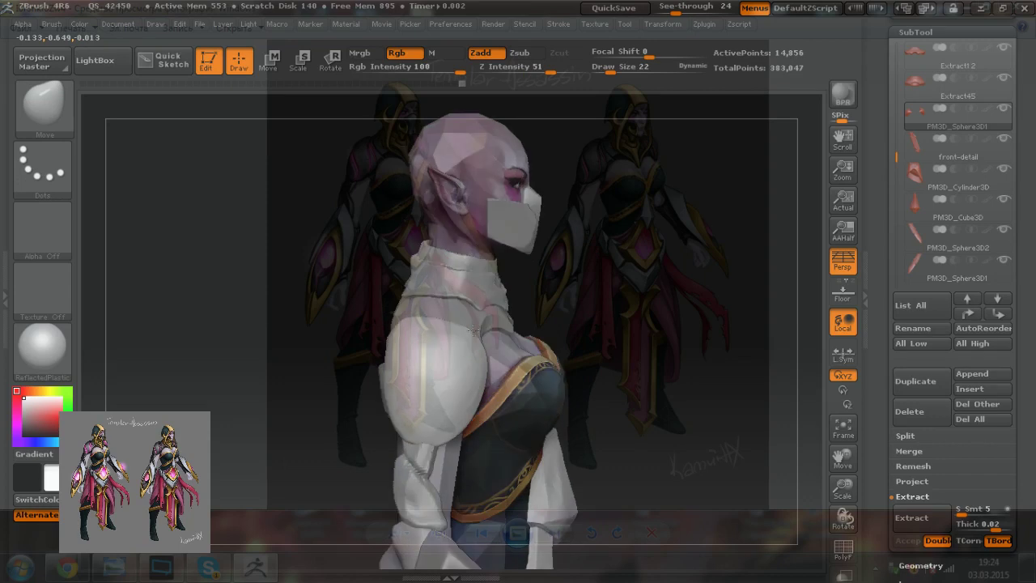
key(bracketright)
drag(439, 323, 440, 321)
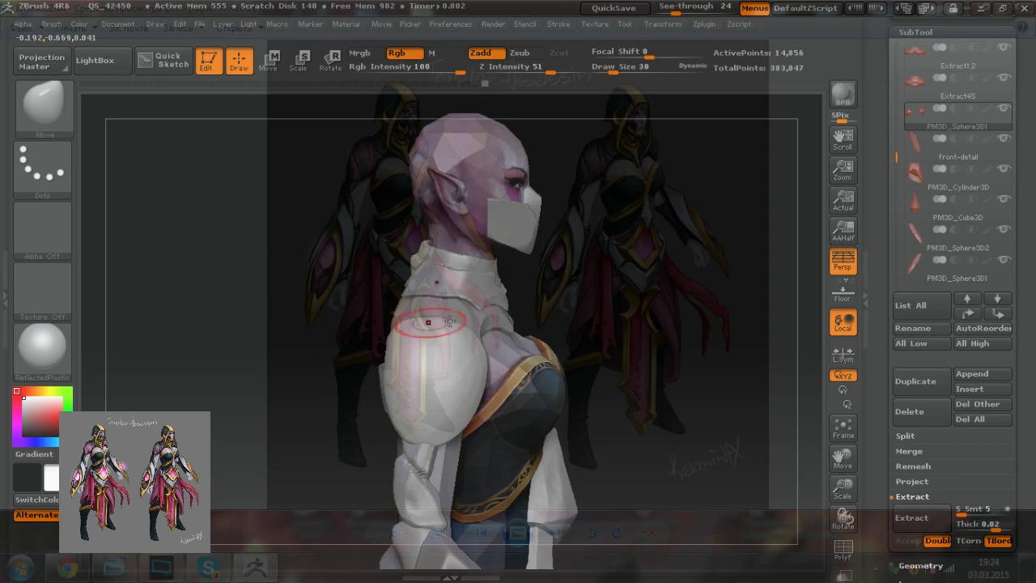
Step: Select the neck collar subtool and examine its fit against the collarbone plate from the front
mouse_move(332, 315)
right_down()
mouse_move(272, 334)
mouse_move(344, 353)
mouse_move(439, 347)
right_up()
alt+click(330, 276)
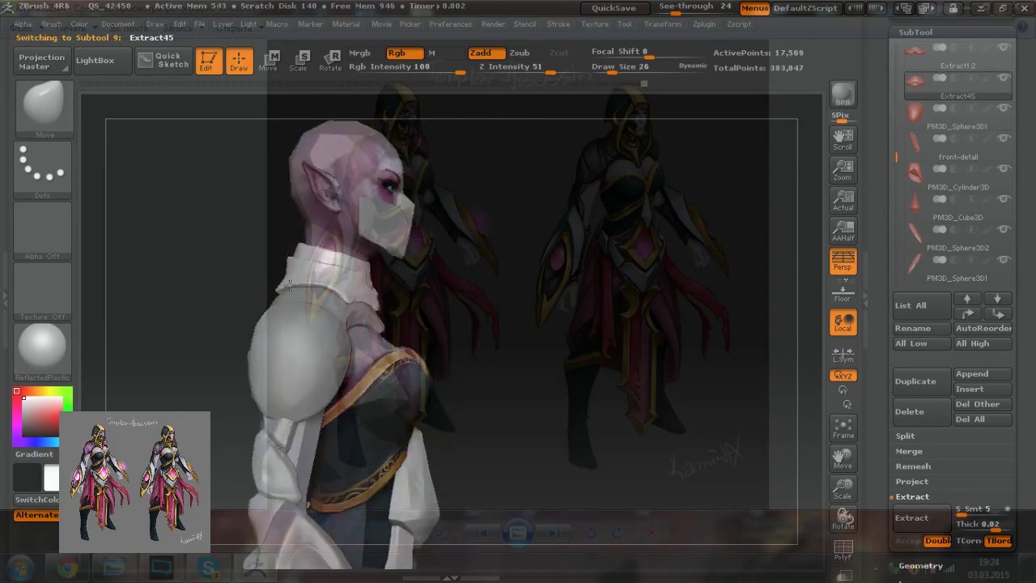
mouse_move(465, 333)
mouse_down()
mouse_move(409, 311)
mouse_move(473, 357)
mouse_move(460, 363)
mouse_up()
shift+right_drag(460, 362, 449, 355)
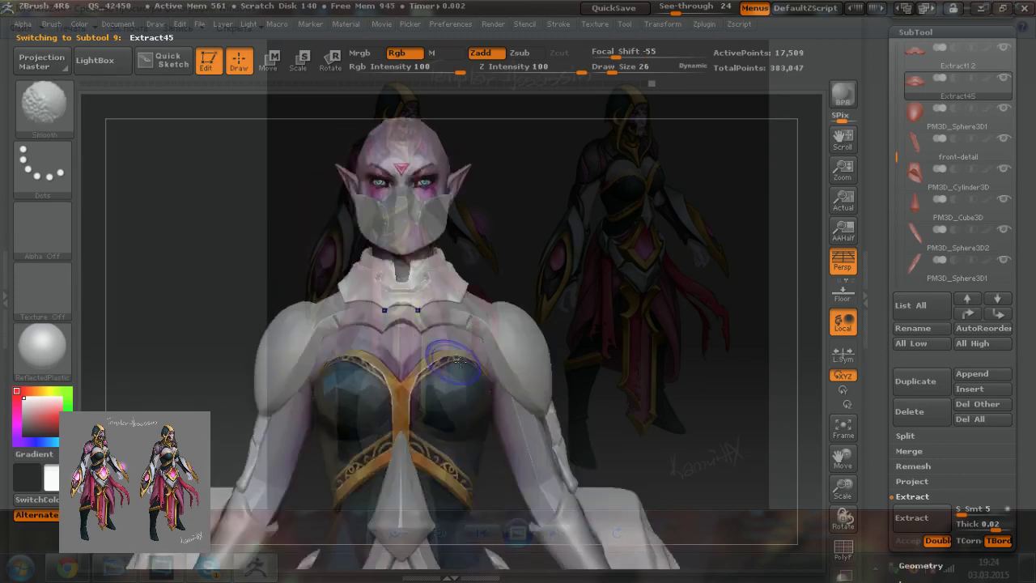
ctrl+right_drag(450, 311, 477, 334)
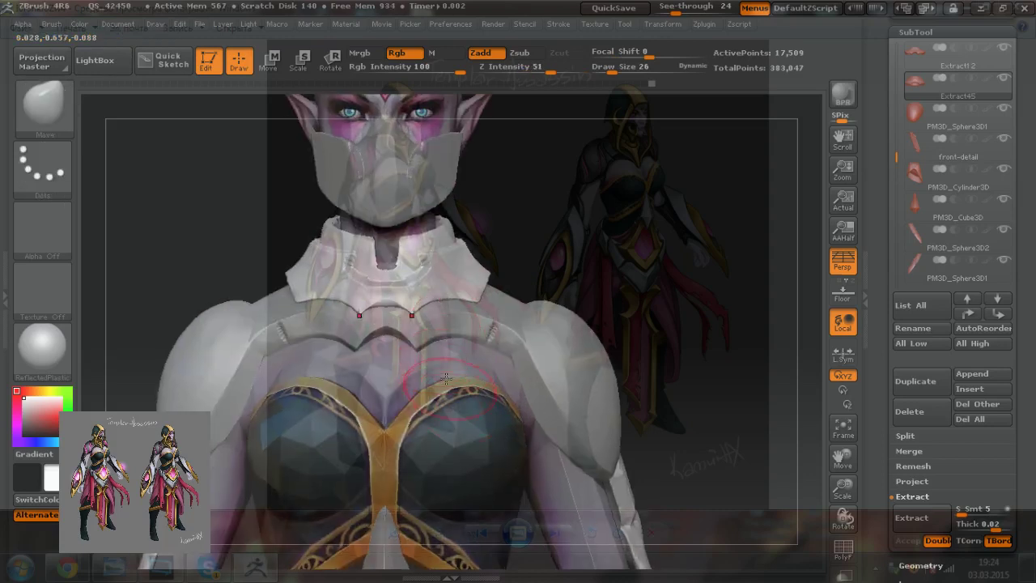
right_drag(469, 454, 451, 454)
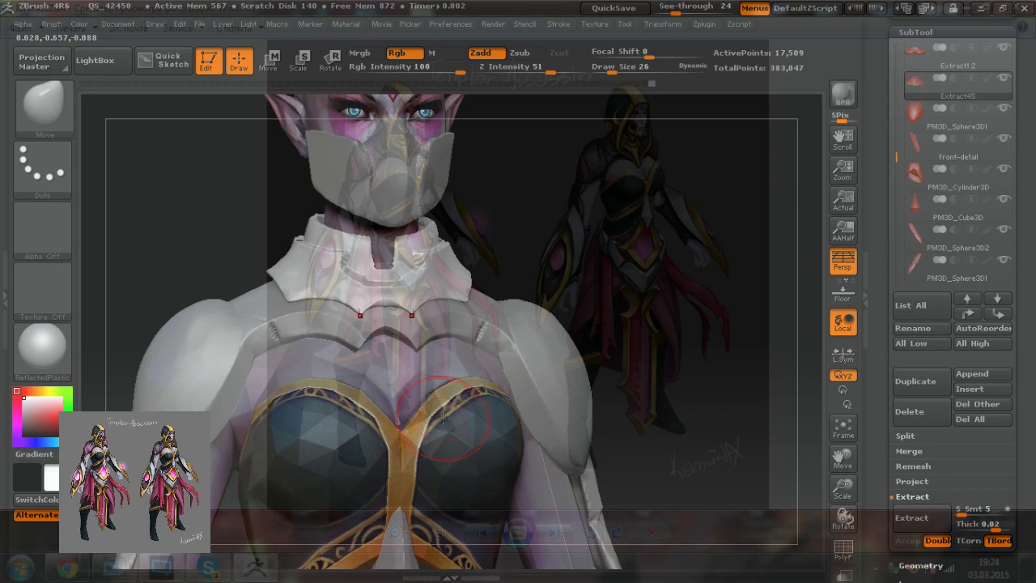
right_drag(447, 434, 441, 438)
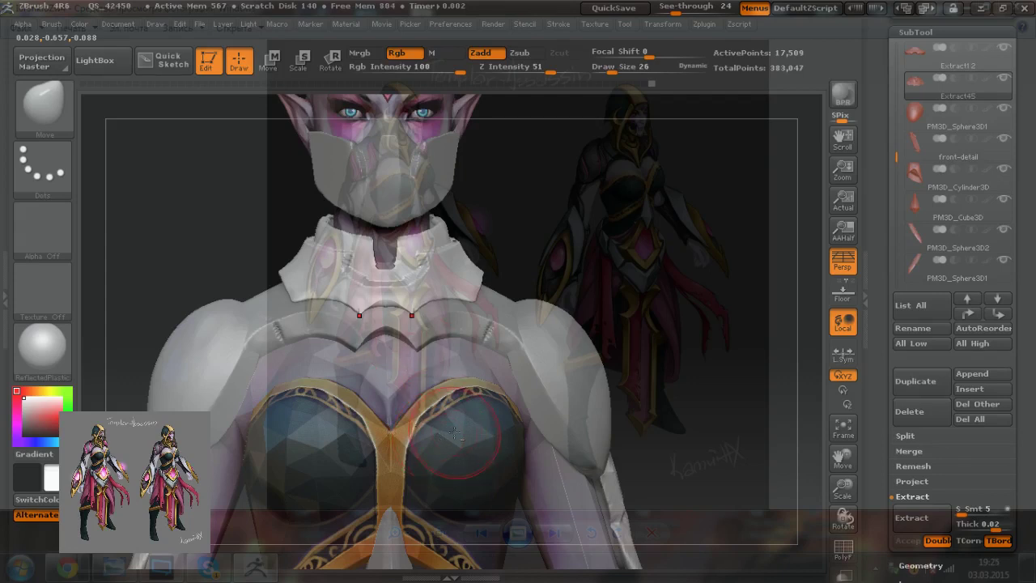
alt+right_drag(464, 436, 466, 435)
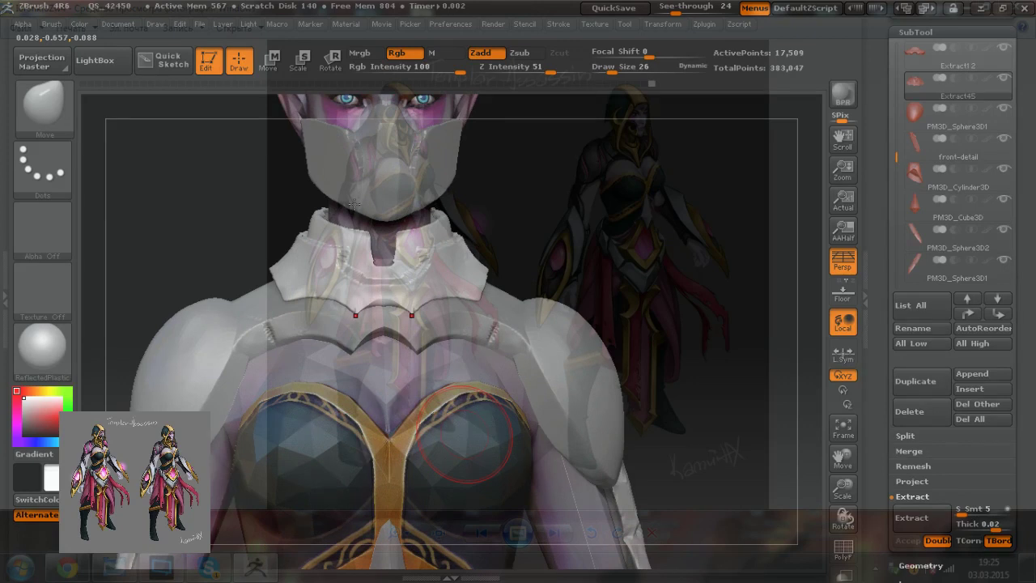
shift+right_drag(354, 205, 329, 221)
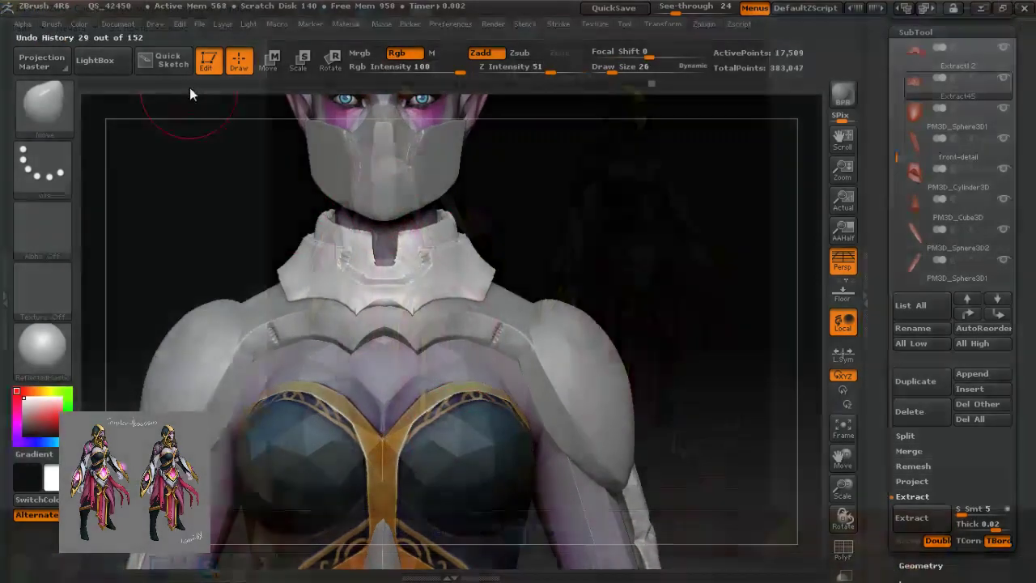
Step: Roll the neck collar back through its undo history to the version with the long pointed front tip
click(189, 85)
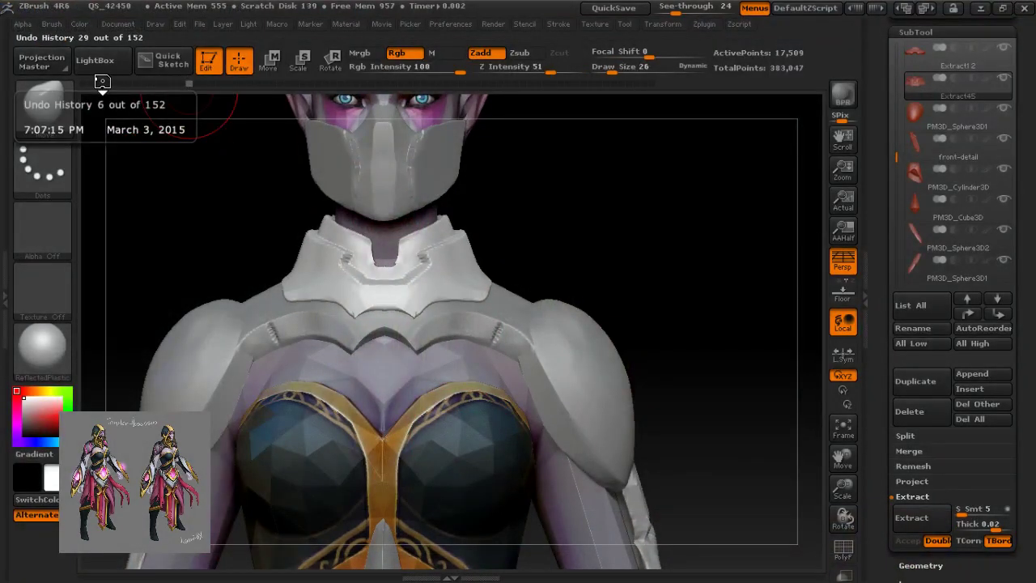
click(102, 82)
click(119, 79)
click(126, 81)
click(139, 82)
click(144, 83)
click(152, 84)
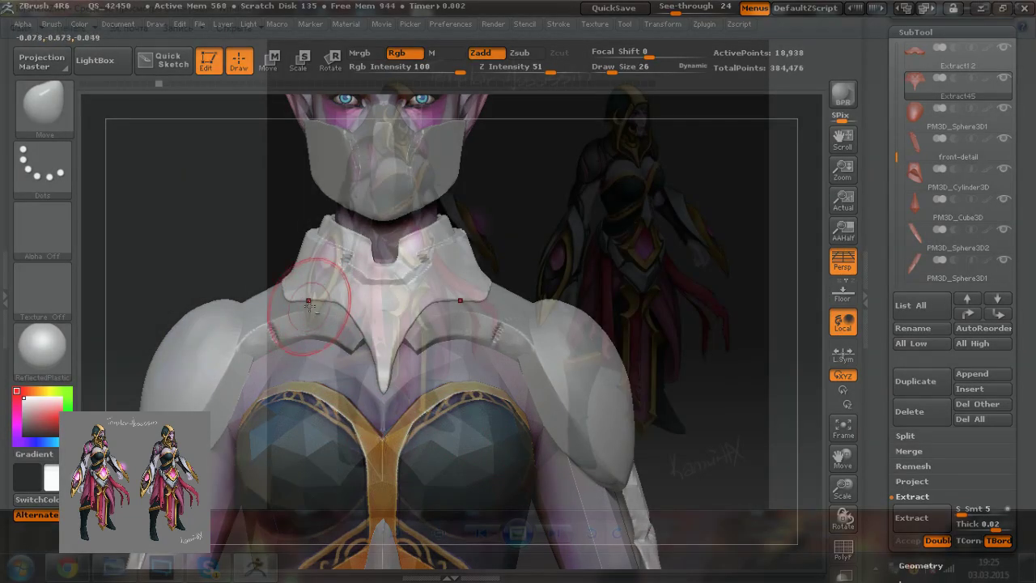
Step: Select the collarbone plate and restore the earlier version from its undo history whose front edges meet beneath the collar's tip
alt+click(299, 323)
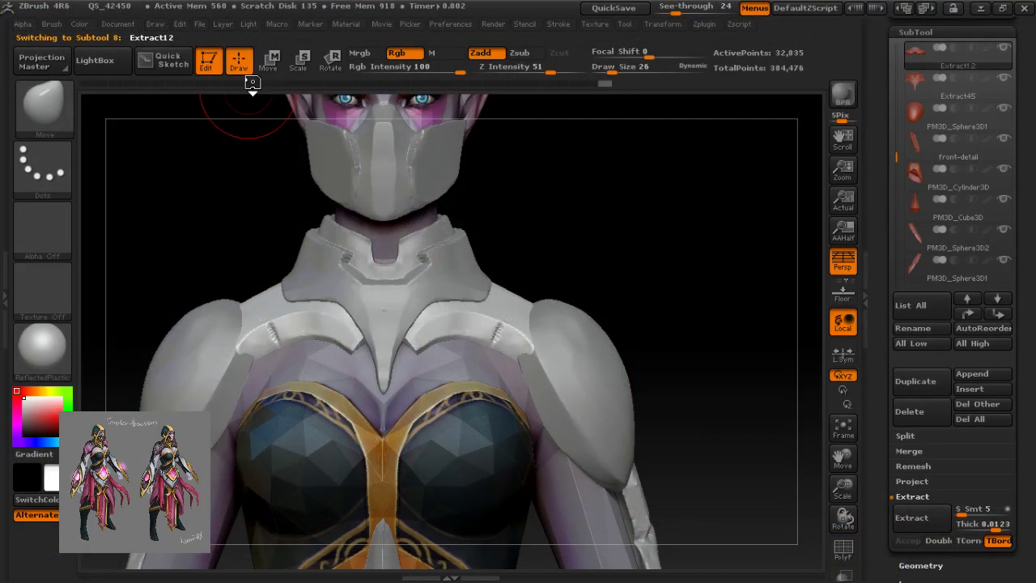
click(251, 83)
click(259, 84)
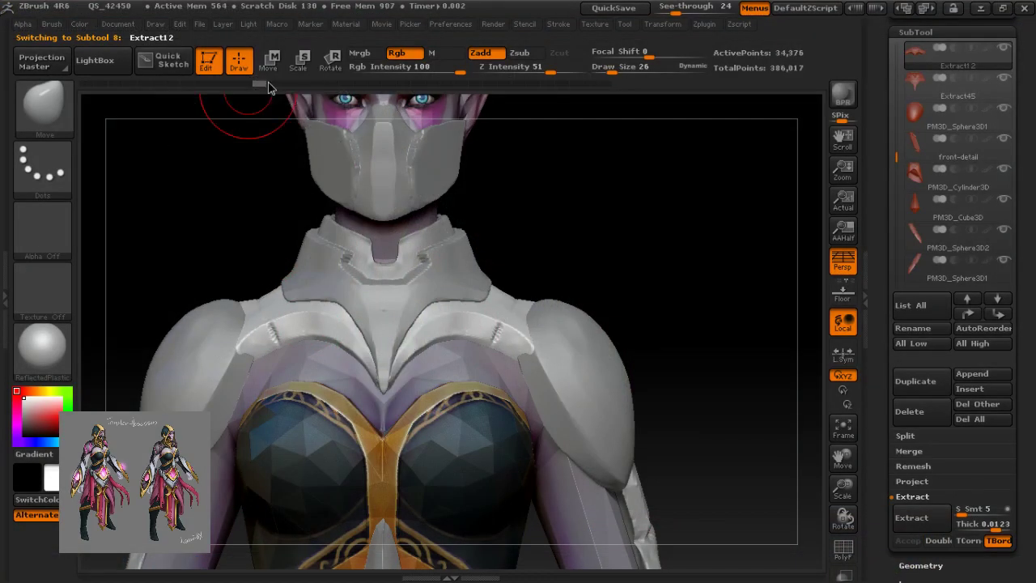
click(277, 83)
click(261, 83)
drag(122, 429, 509, 431)
right_drag(431, 378, 494, 368)
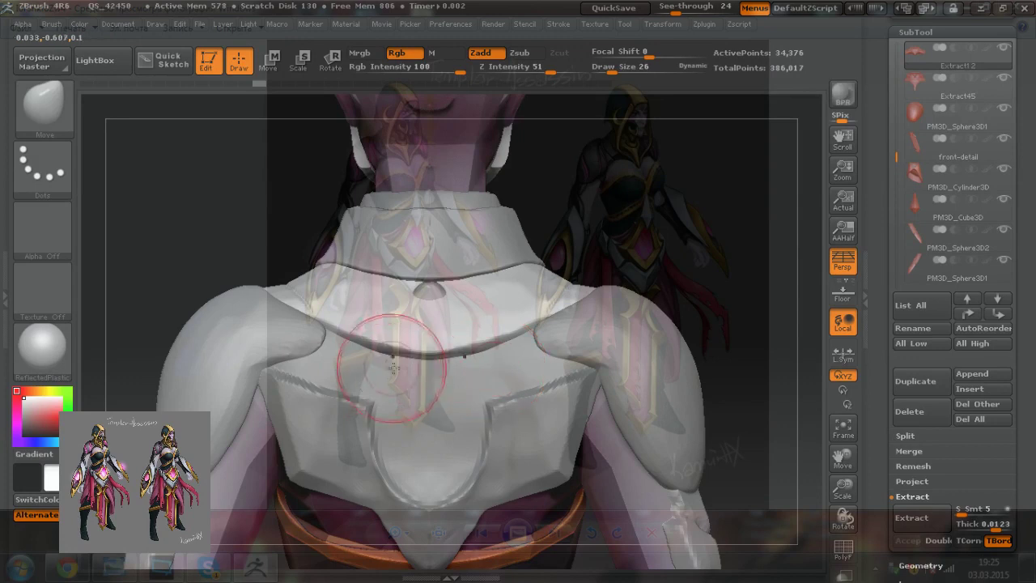
Step: Cut a rounded notch into the centre of the plate's lower back edge with TrimCurve, and apply Mirror And Weld
alt+click(431, 290)
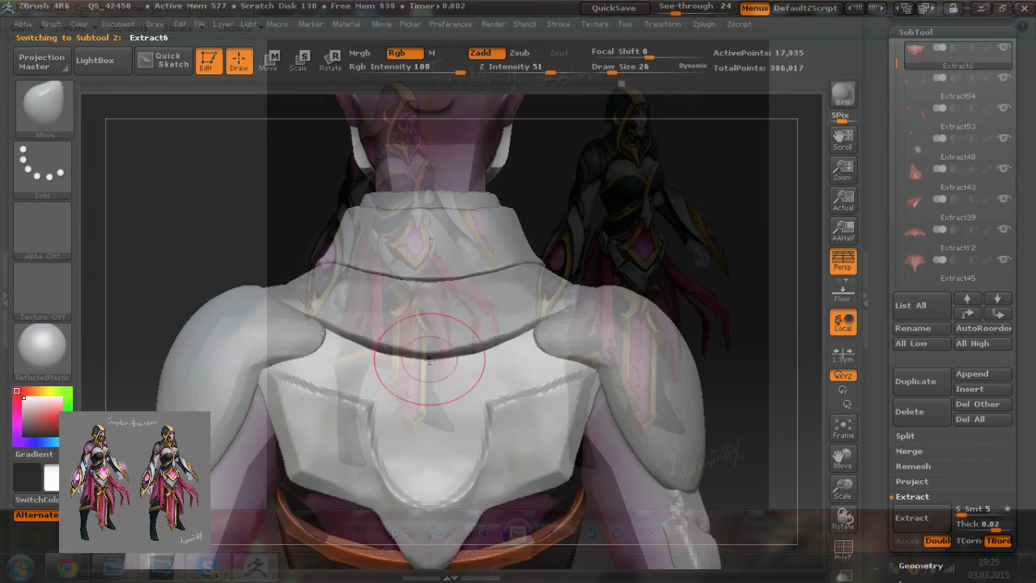
key(ctrl+shift)
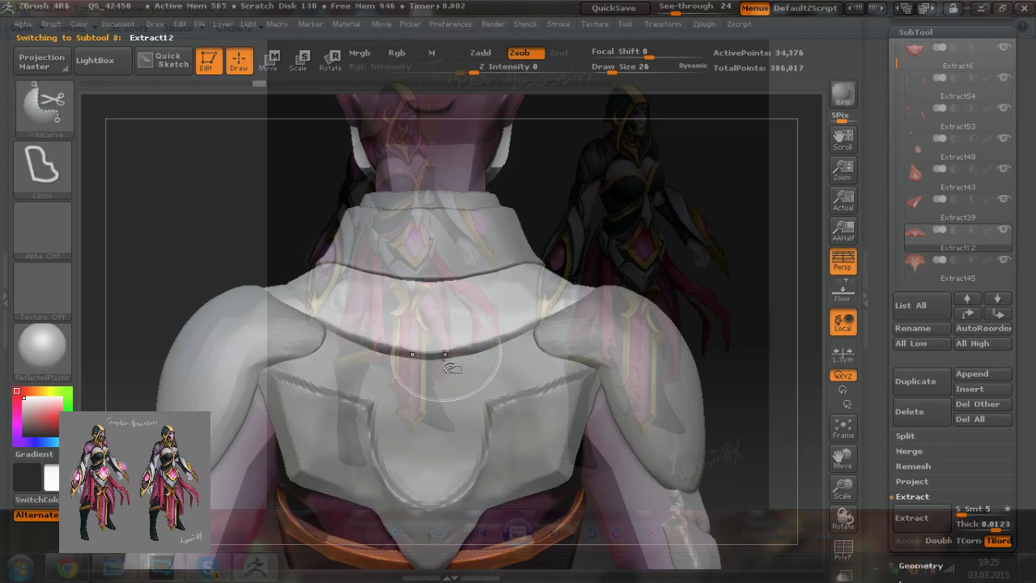
mouse_move(472, 359)
ctrl+shift+mouse_down()
mouse_move(417, 323)
mouse_move(373, 411)
ctrl+shift+mouse_up()
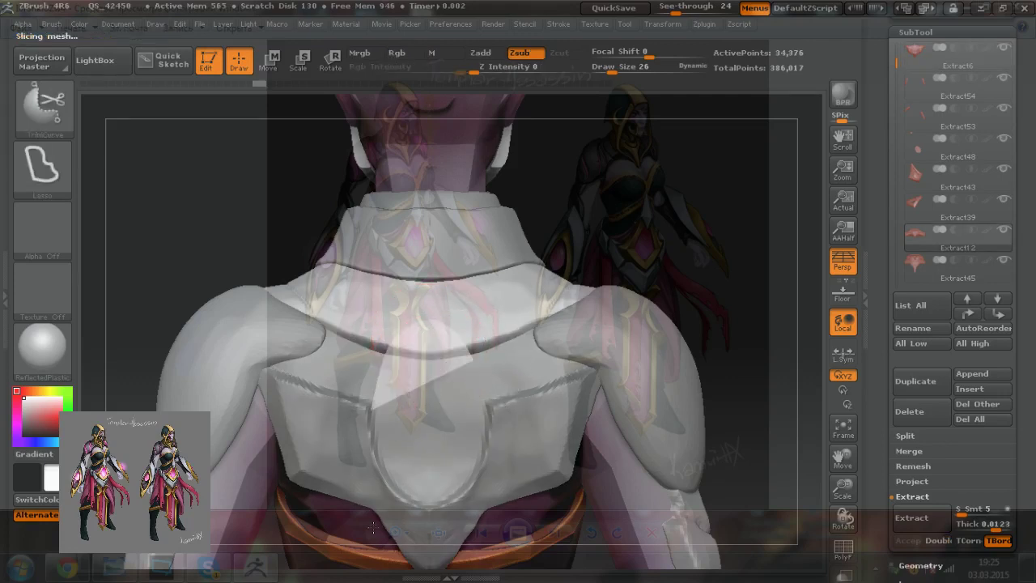
click(368, 463)
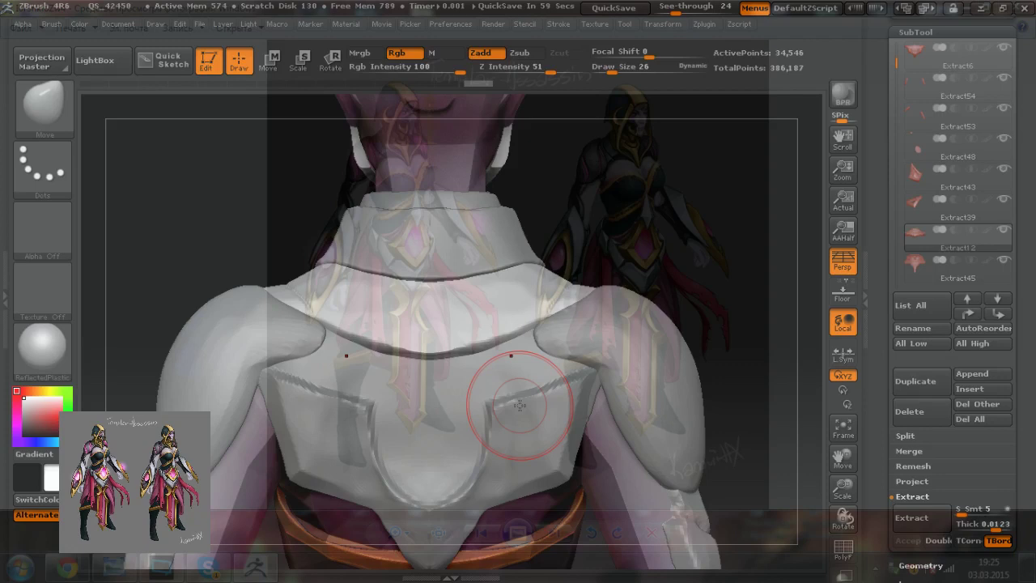
mouse_move(478, 369)
ctrl+shift+mouse_down()
mouse_move(456, 329)
mouse_move(392, 360)
mouse_move(382, 419)
ctrl+shift+mouse_up()
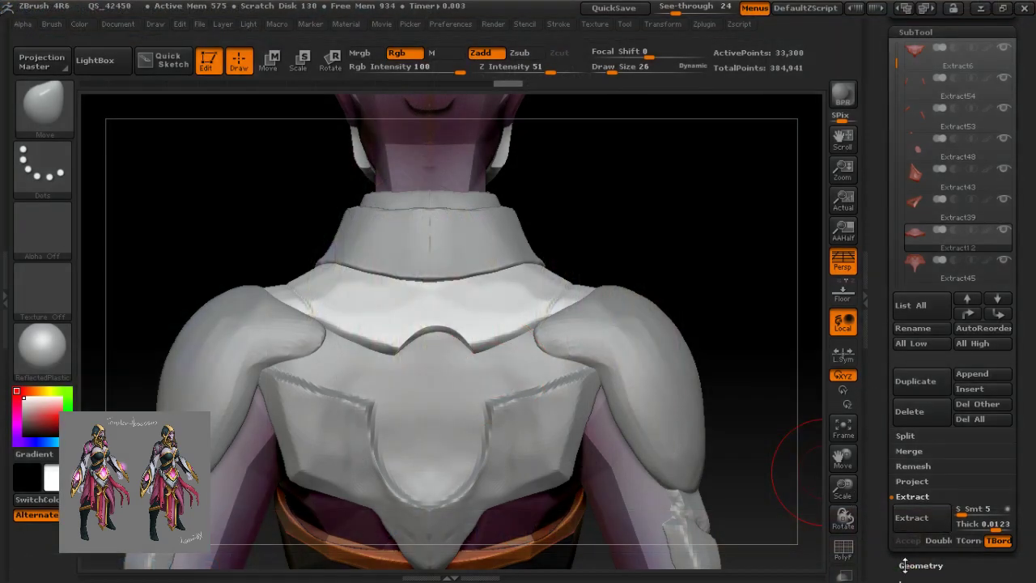
click(905, 565)
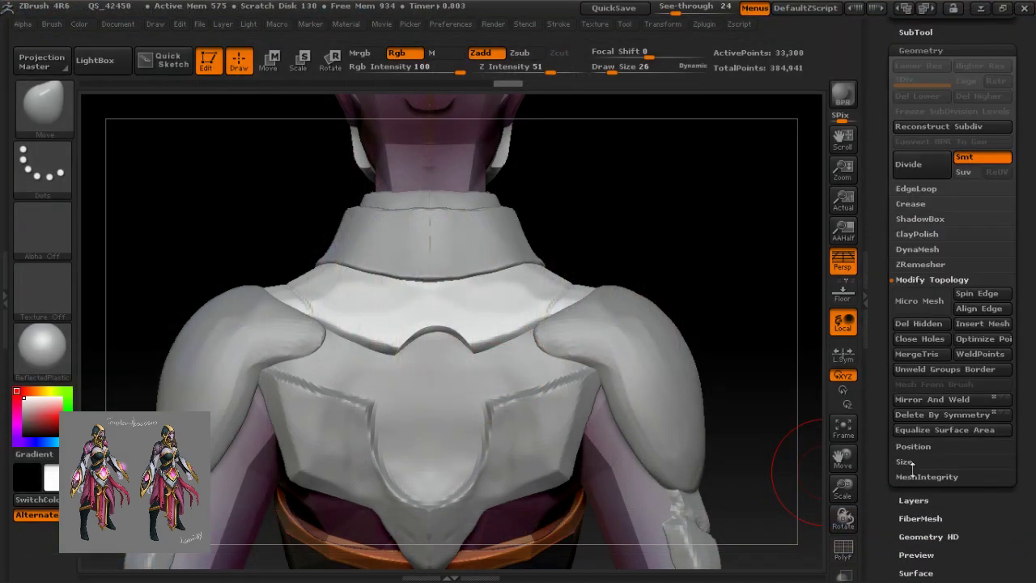
click(908, 401)
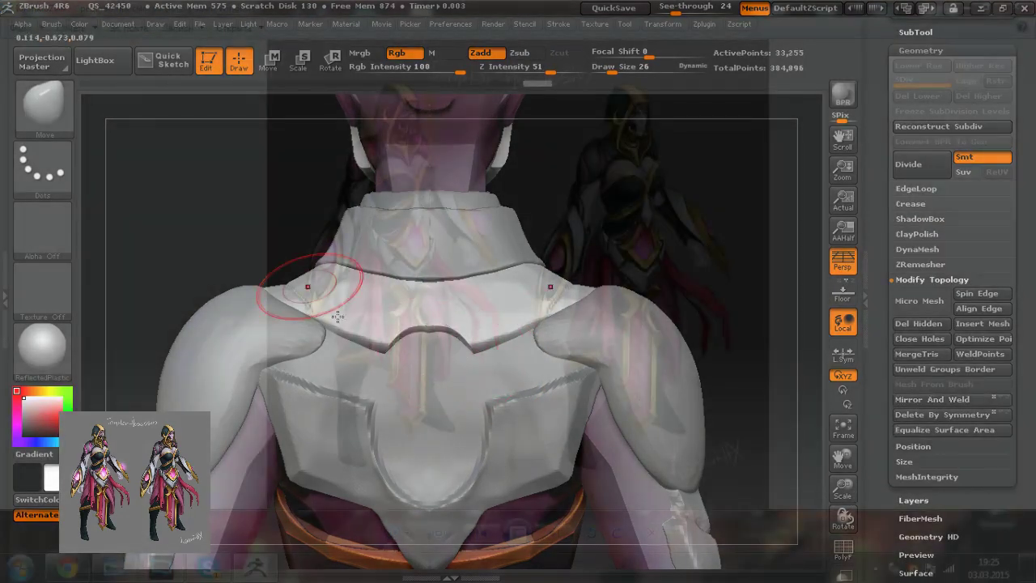
Step: Refine the arch and corners of the plate's rear notch with the Move brush at draw sizes 10, 22 and 9
key([)
key([)
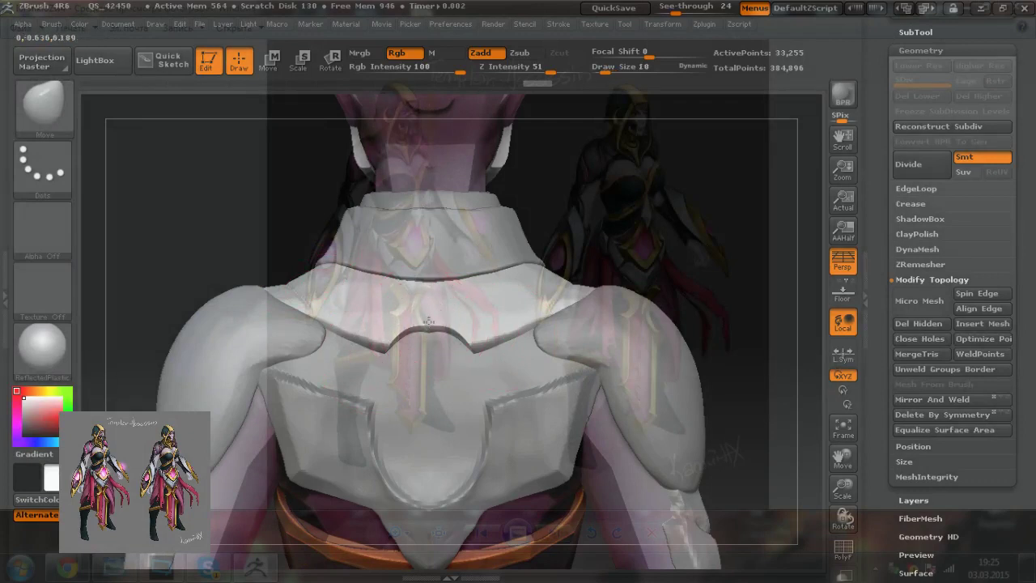
drag(429, 318, 429, 320)
mouse_move(408, 335)
mouse_down()
mouse_move(384, 351)
mouse_move(401, 330)
mouse_up()
key(])
key(])
key(bracketleft)
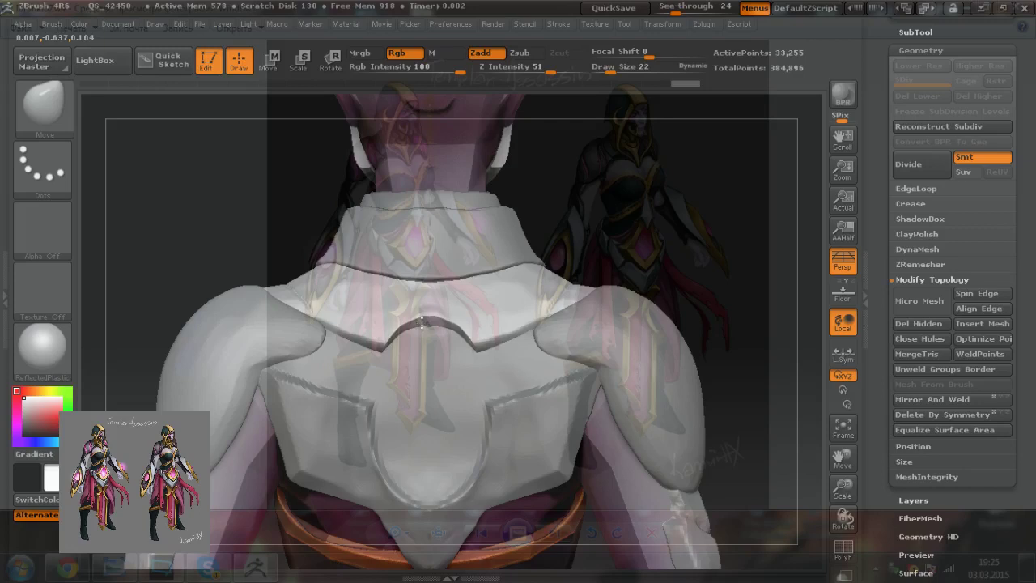
drag(410, 324, 411, 322)
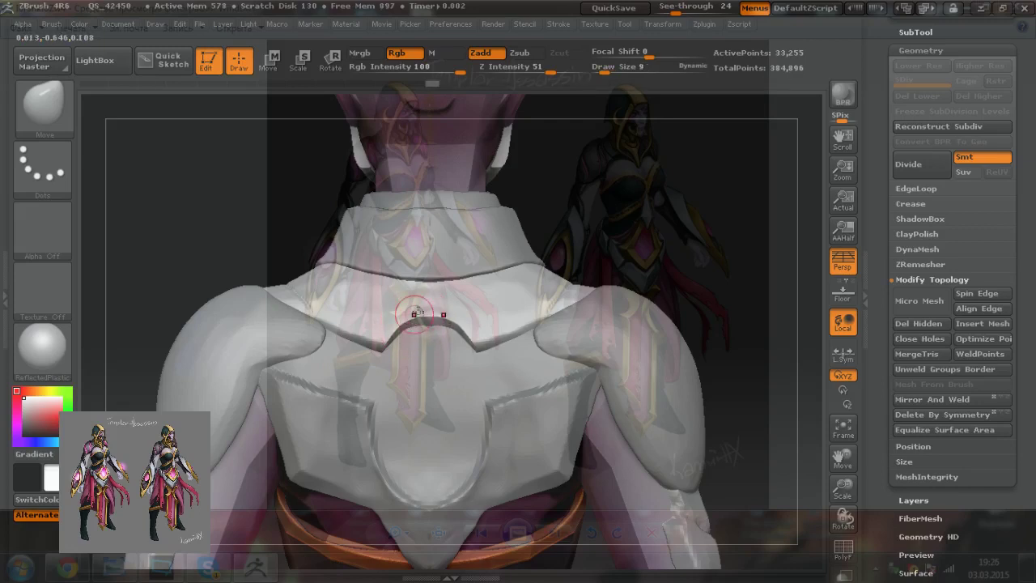
drag(295, 223, 305, 306)
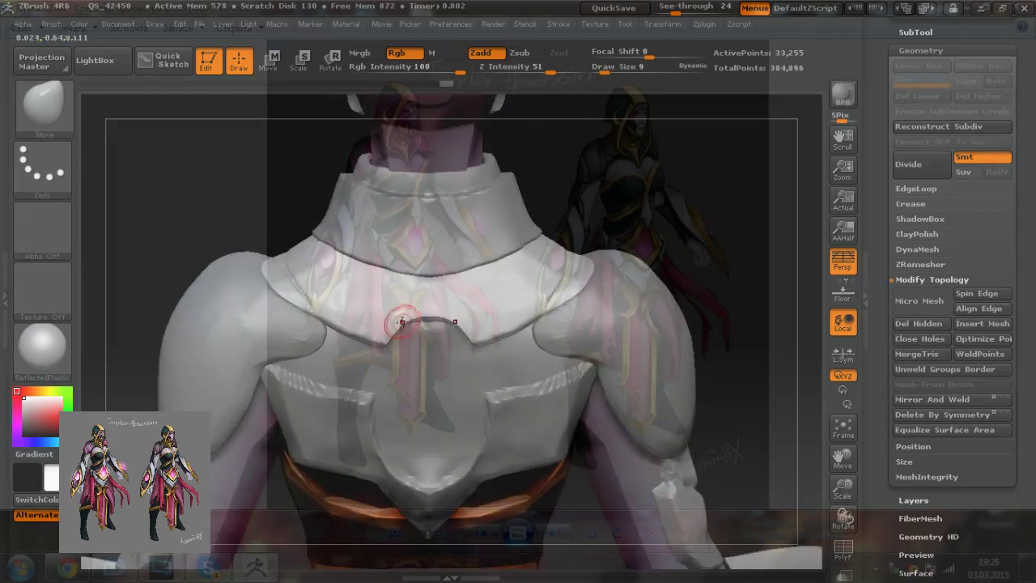
mouse_move(402, 322)
mouse_down()
mouse_move(386, 343)
mouse_move(429, 307)
mouse_up()
key(bracketleft)
right_drag(451, 437, 452, 385)
Step: Select the lower back plate and adjust the upper edges of its raised side panels at draw size 14
alt+click(341, 427)
mouse_move(299, 383)
mouse_down()
mouse_move(329, 406)
mouse_move(360, 397)
mouse_move(366, 416)
mouse_move(353, 408)
mouse_up()
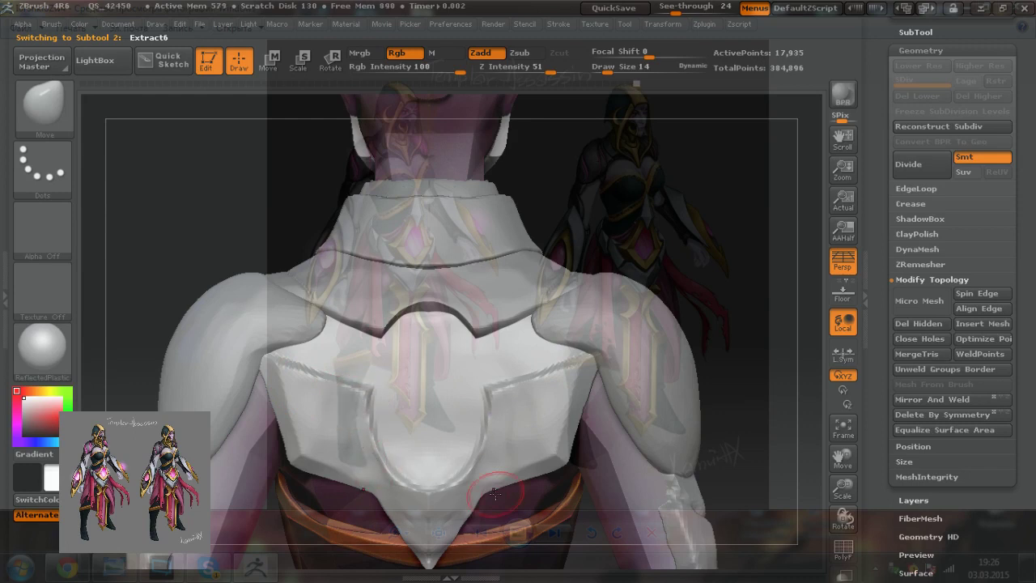
key(shift)
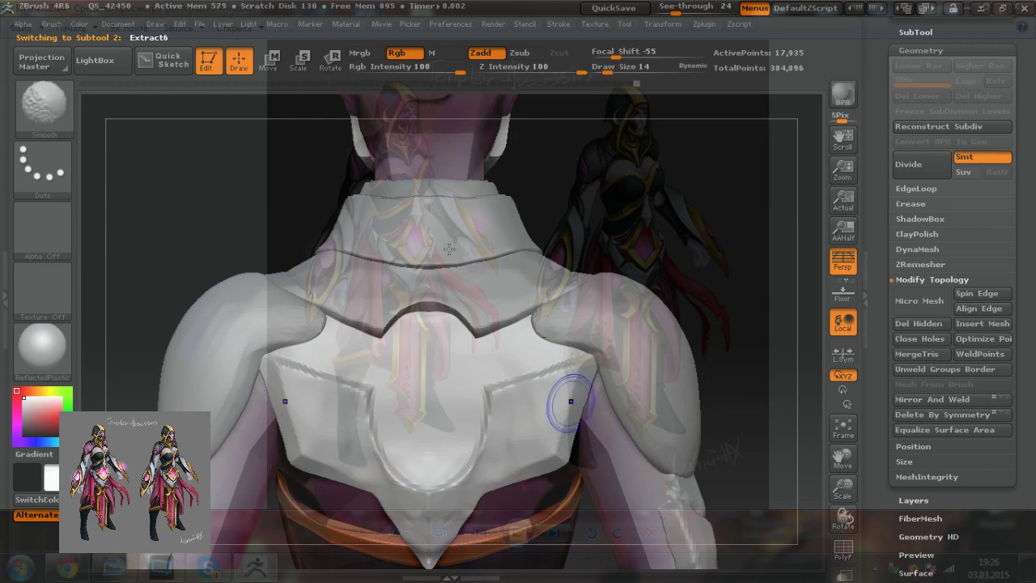
Step: Select the neck collar and try reshaping its back with the Move brush at draw size 14
alt+right_drag(452, 249, 472, 286)
alt+click(445, 281)
right_drag(536, 290, 542, 348)
key(bracketright)
key(bracketleft)
click(408, 245)
click(407, 285)
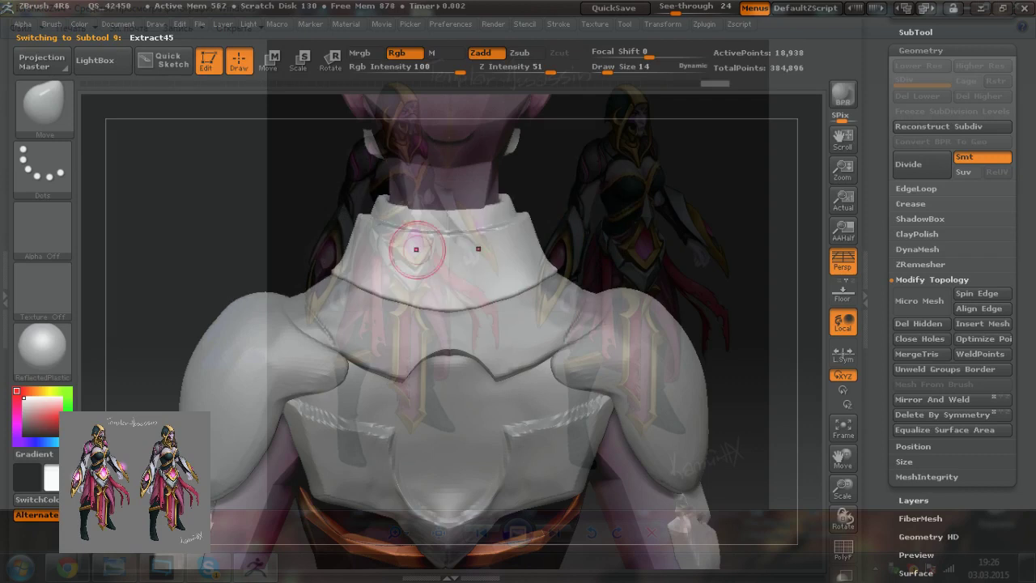
click(405, 250)
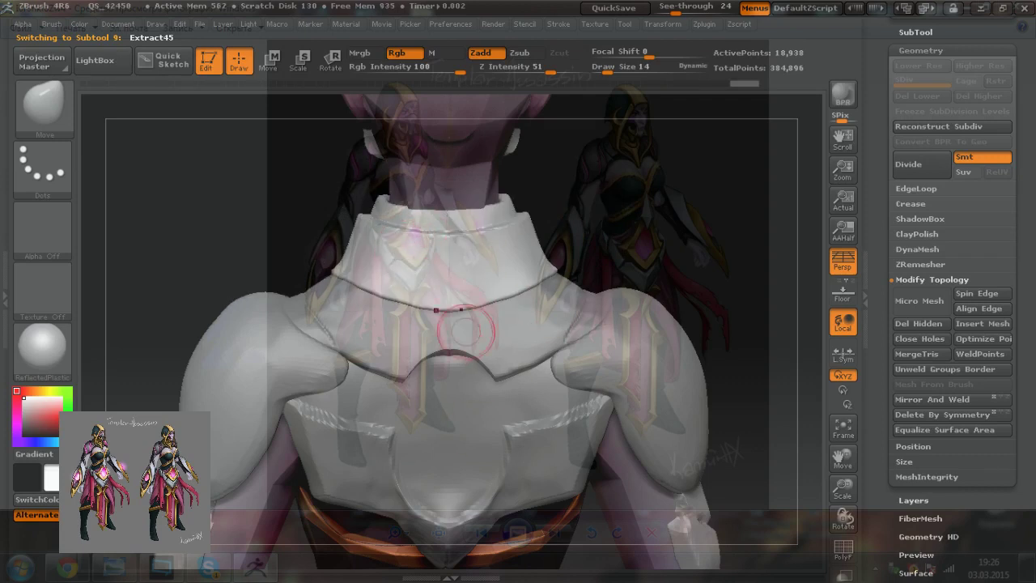
Step: Try a rounded TrimCurve notch in the centre of the collar's lower back edge, and undo the cut
mouse_move(479, 320)
ctrl+shift+mouse_down()
mouse_move(468, 344)
mouse_move(496, 327)
mouse_move(465, 319)
ctrl+shift+mouse_up()
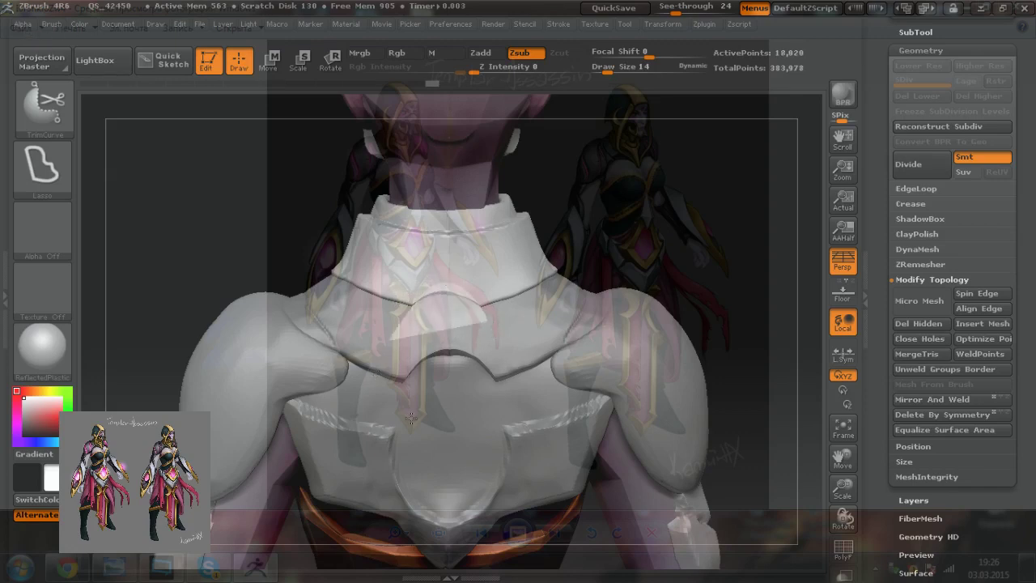
drag(406, 308, 415, 300)
key(ctrl)
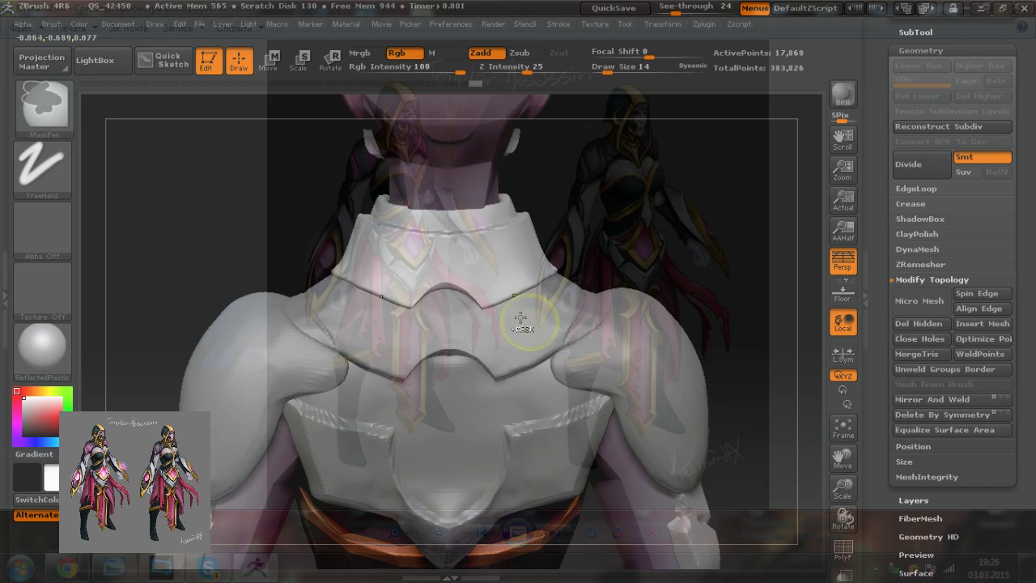
key(ctrl+z)
key(ctrl+z)
key(ctrl+z)
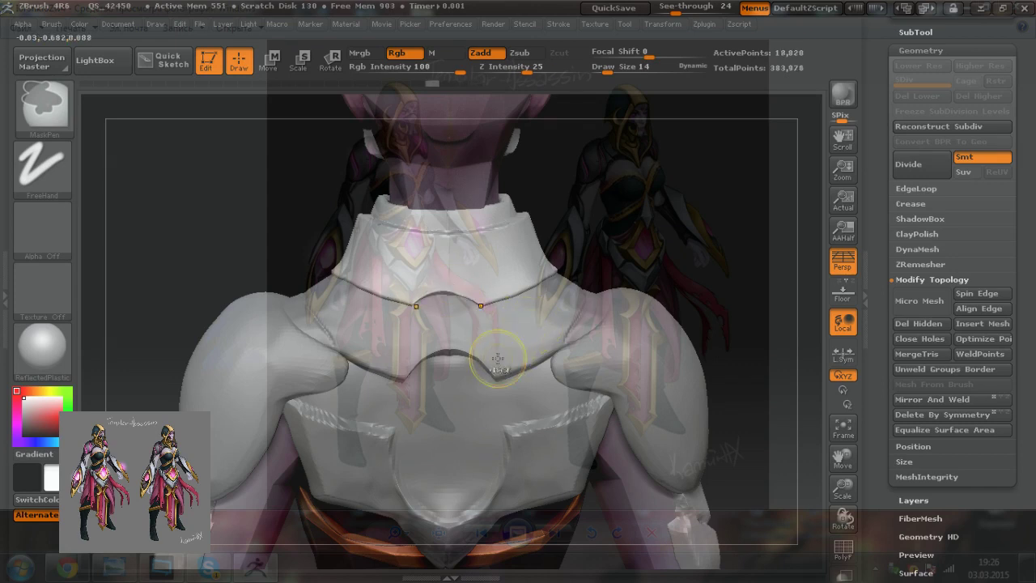
key(ctrl+z)
Step: Undo the most recent edits to the neck collar, including the notch in its lower back edge
right_drag(490, 367, 537, 435)
key(ctrl)
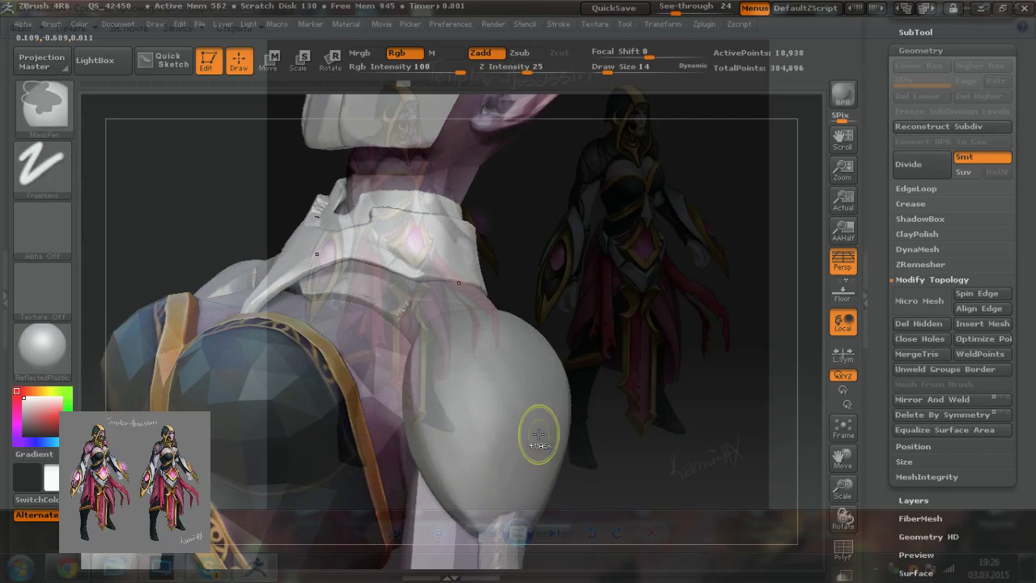
key(ctrl+z)
key(ctrl+z)
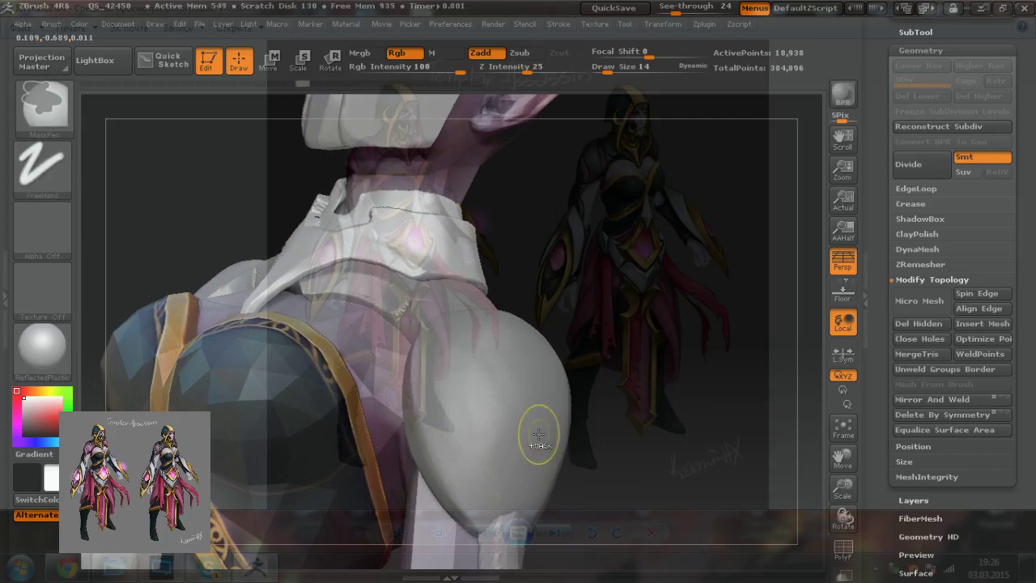
key(ctrl+z)
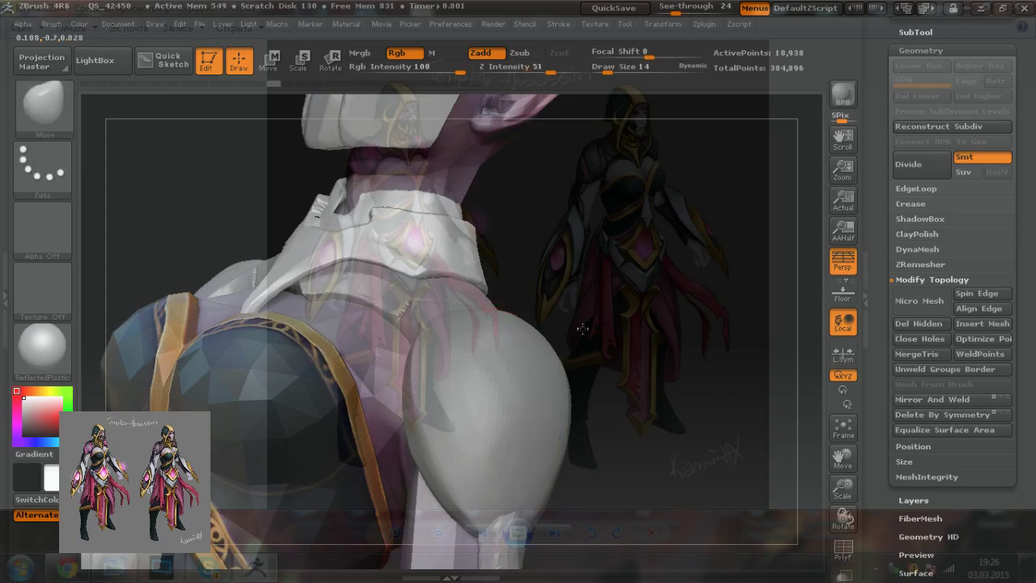
Step: Step forward through the neck collar's undo history to the version with the rounded notch in its lower back edge
drag(583, 328, 545, 306)
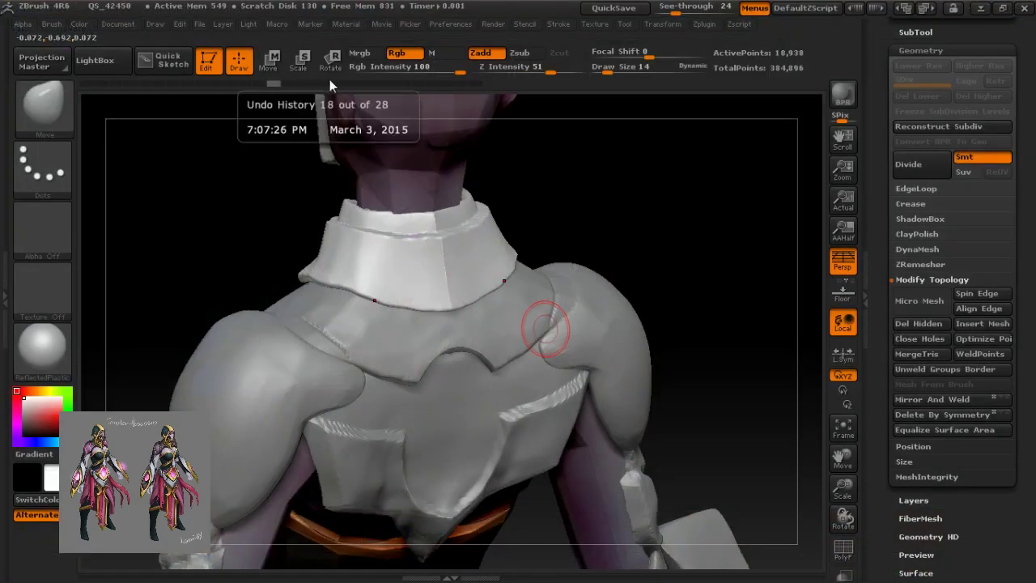
click(329, 81)
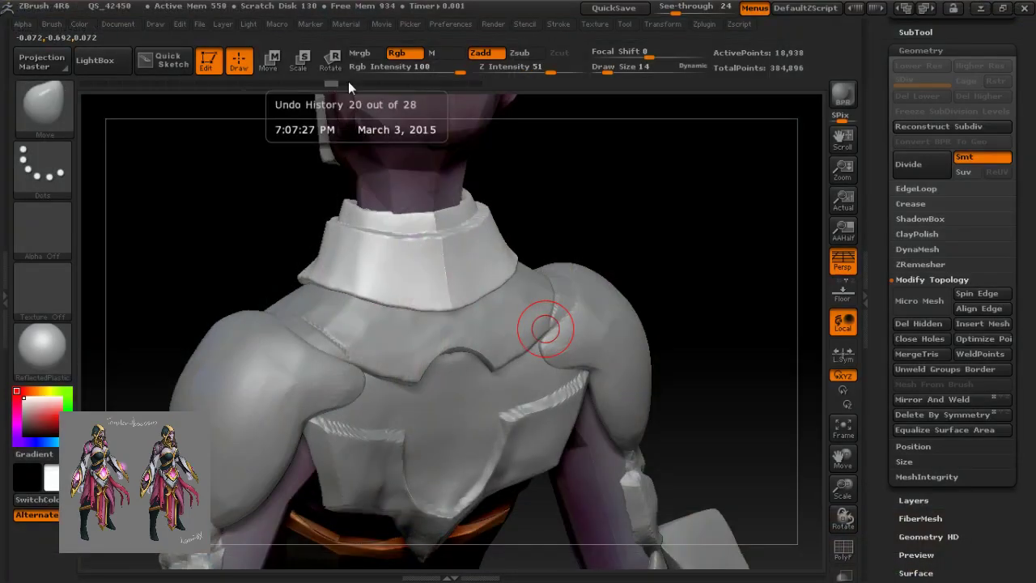
click(364, 83)
click(384, 86)
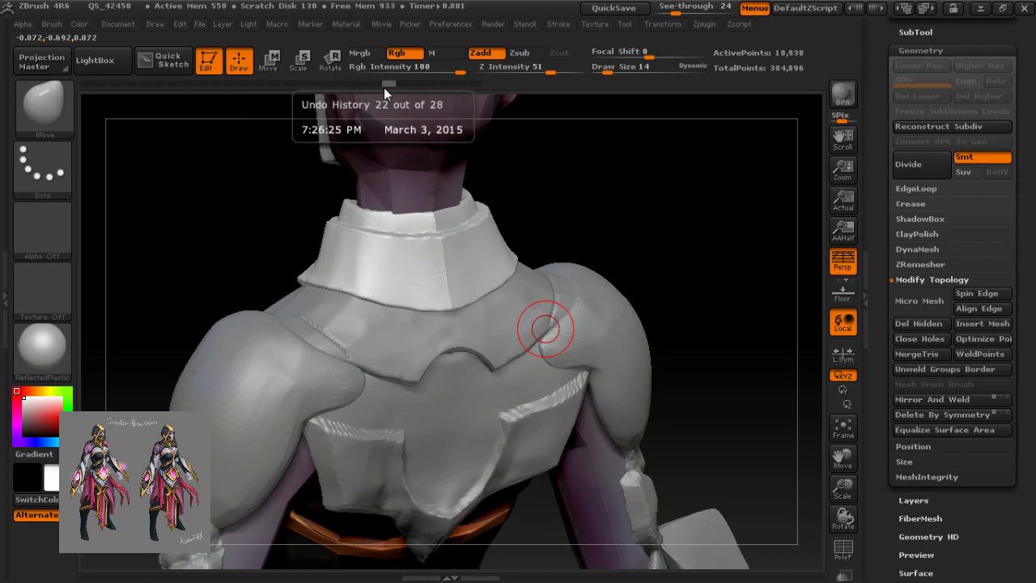
click(402, 87)
click(418, 87)
click(469, 86)
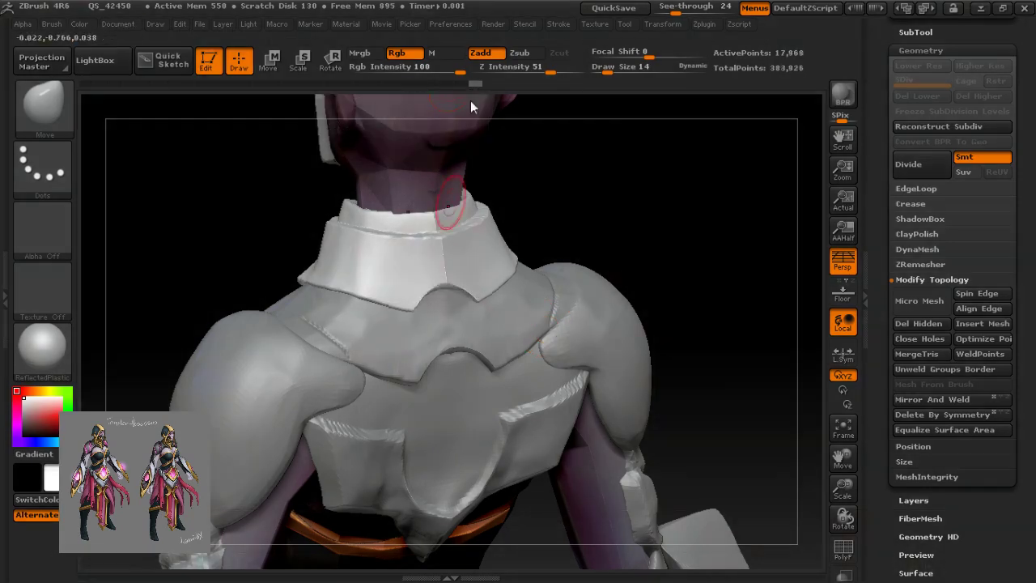
Step: Select the upper back and collarbone plate and step its undo history back to an earlier version from before its rear notch was reshaped
alt+click(423, 355)
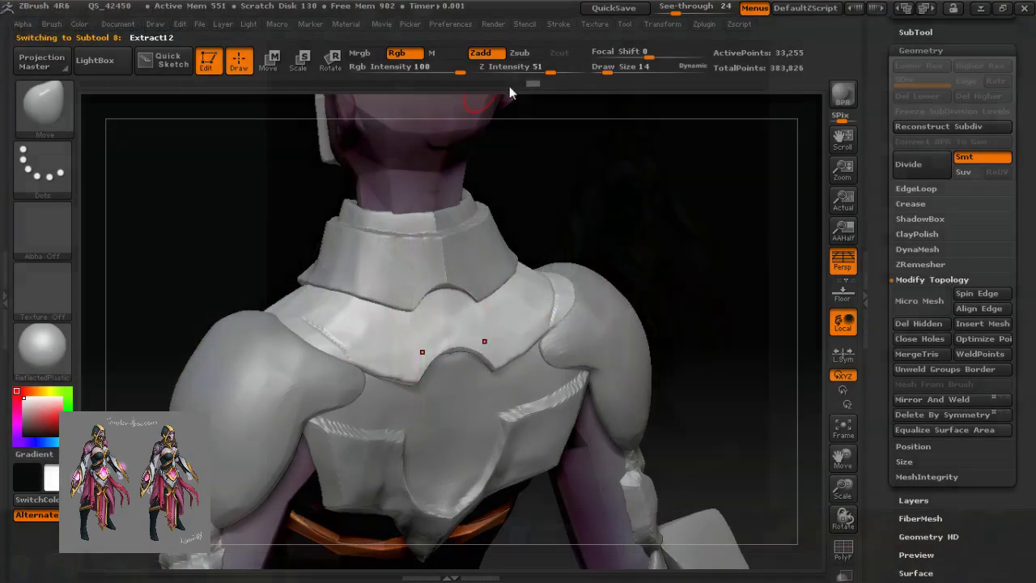
click(512, 84)
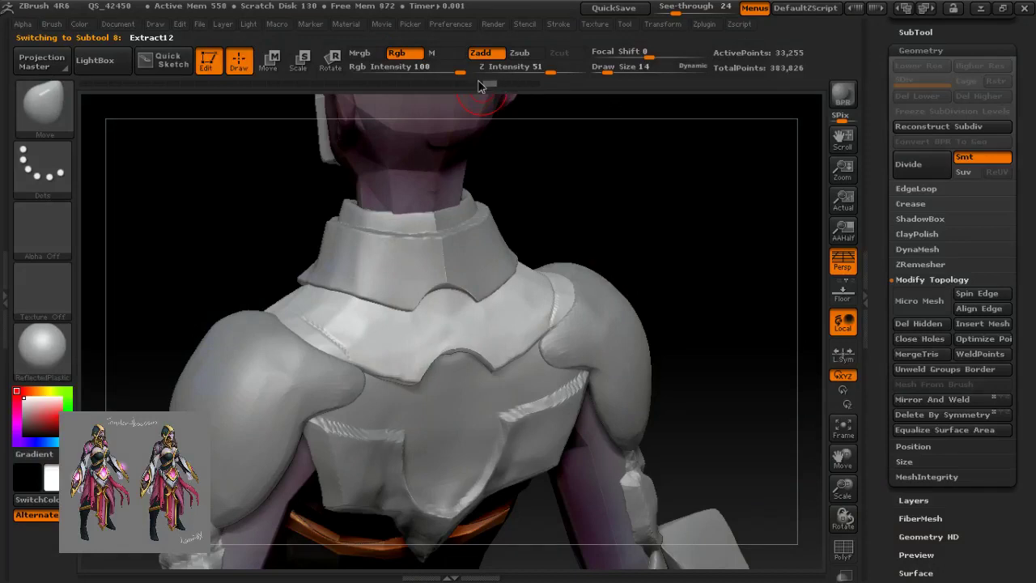
click(413, 87)
click(346, 85)
click(294, 83)
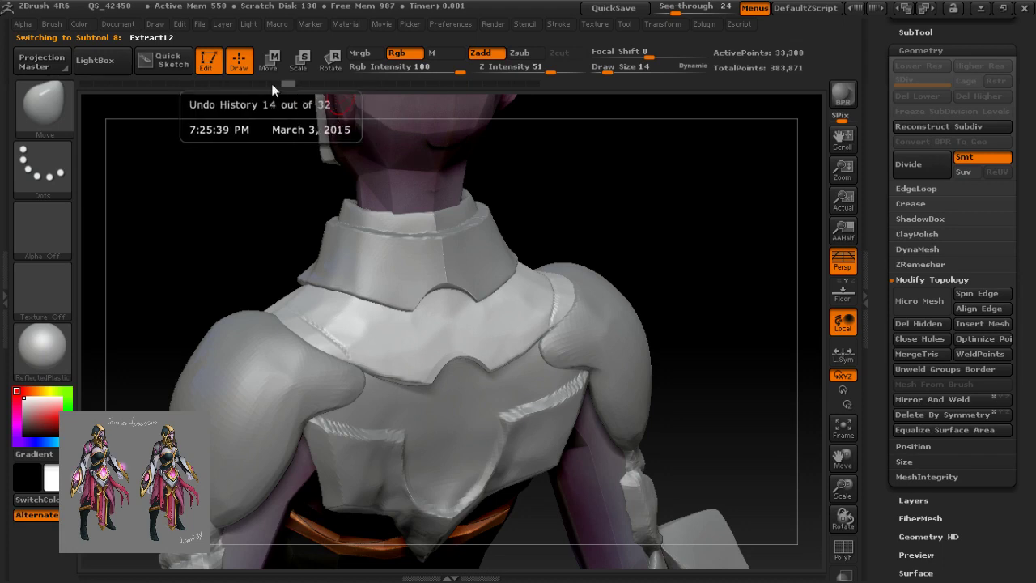
click(272, 85)
click(256, 85)
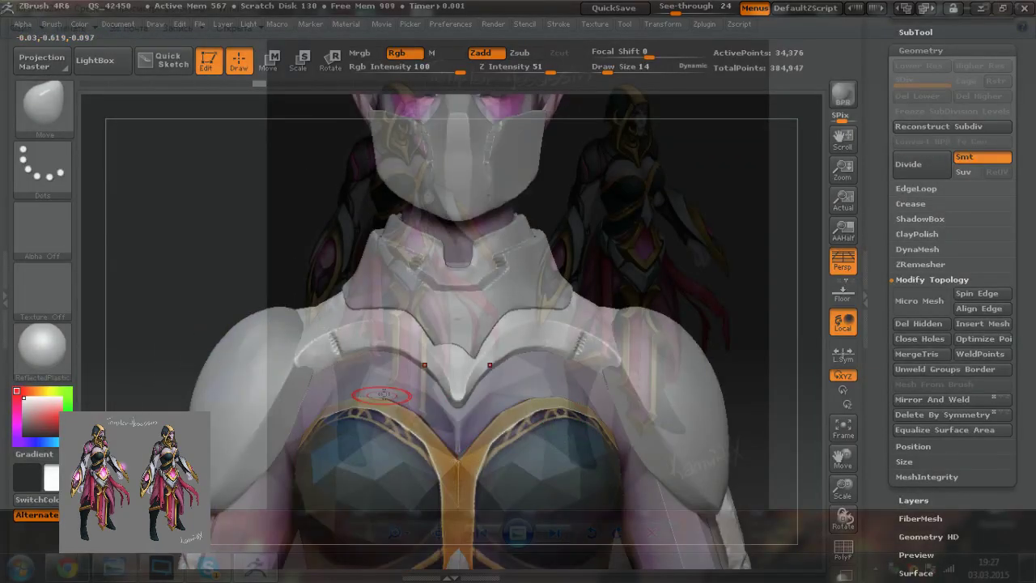
ctrl+shift+drag(339, 447, 558, 326)
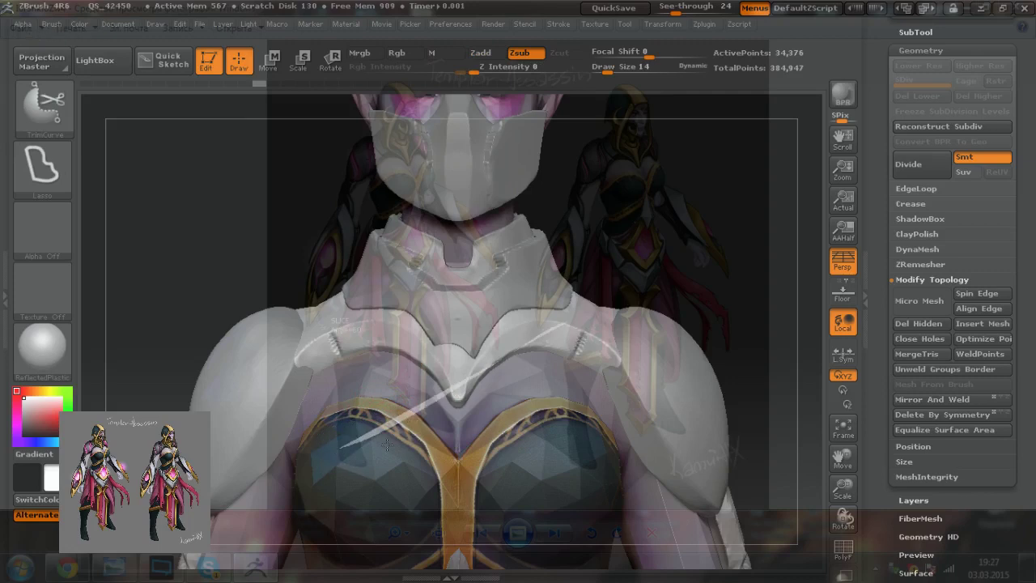
key(ctrl+z)
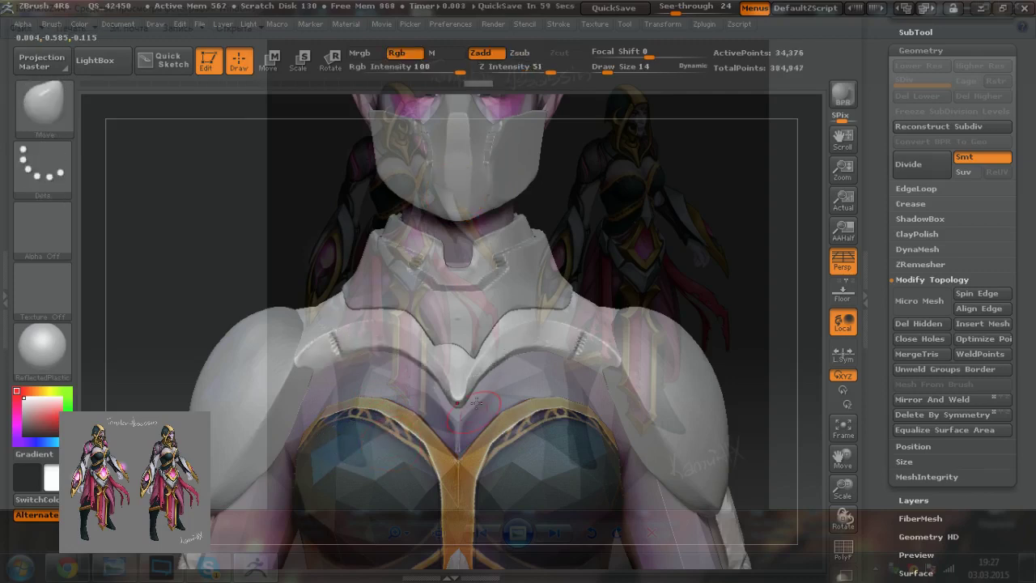
key(ctrl+z)
mouse_move(364, 314)
ctrl+mouse_down()
mouse_move(344, 355)
mouse_move(453, 393)
mouse_move(389, 336)
mouse_move(338, 359)
mouse_move(328, 328)
ctrl+mouse_up()
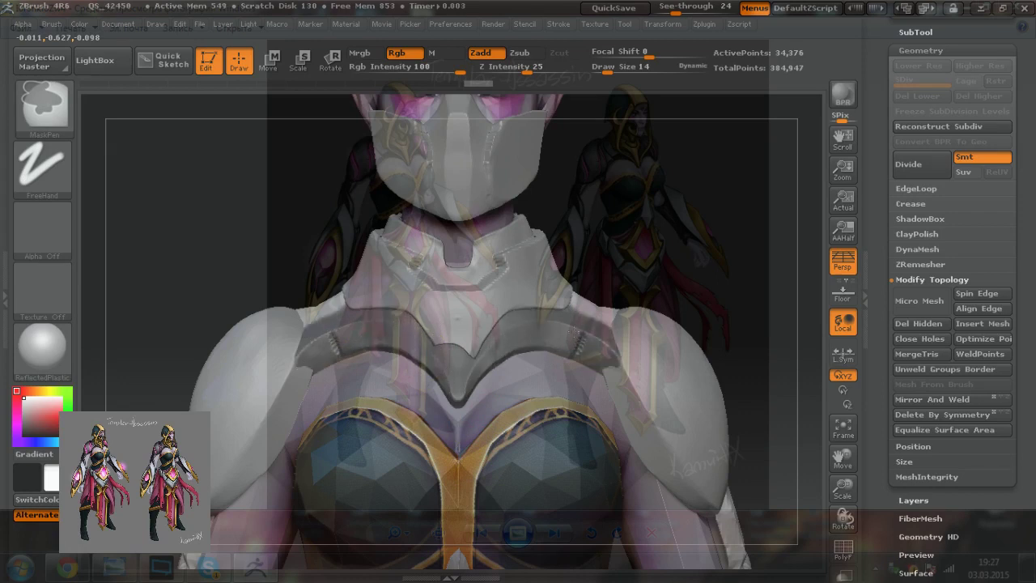
Step: Trim an arched notch into the lower edge of the upper back plate, centred on the spine, using TrimCurve
right_drag(549, 386, 454, 386)
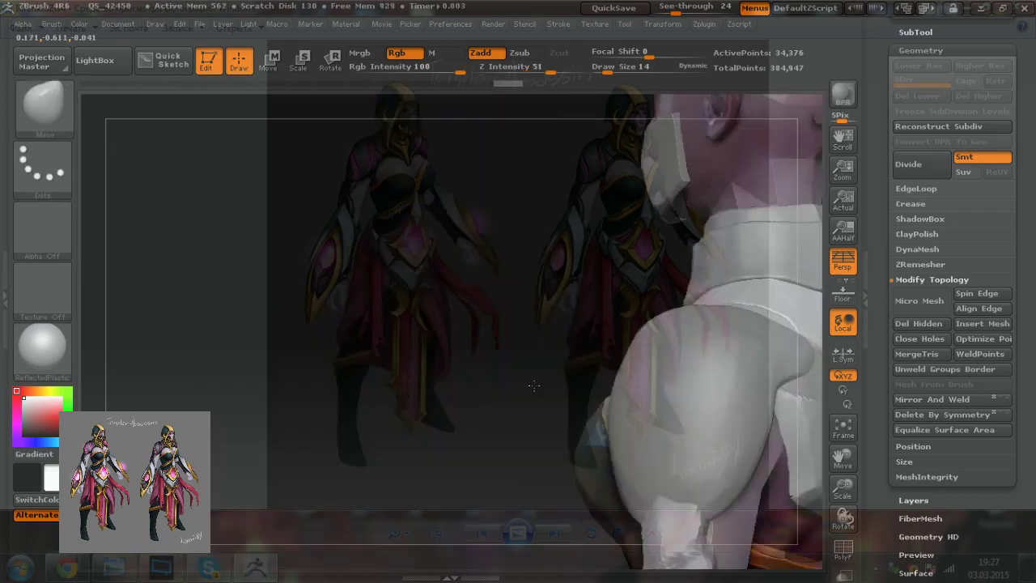
right_drag(536, 386, 461, 390)
alt+right_drag(705, 401, 400, 371)
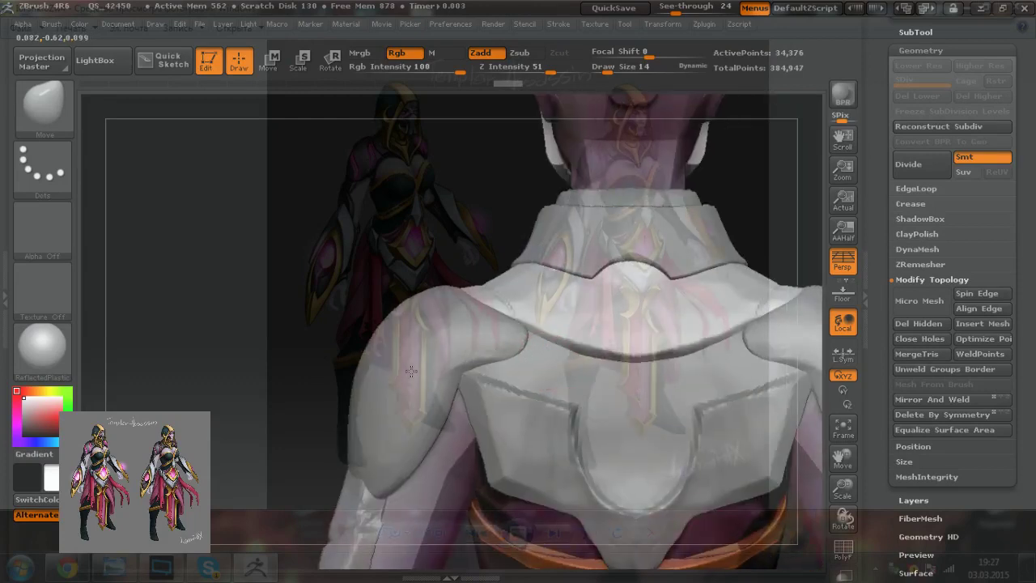
alt+right_drag(638, 368, 504, 375)
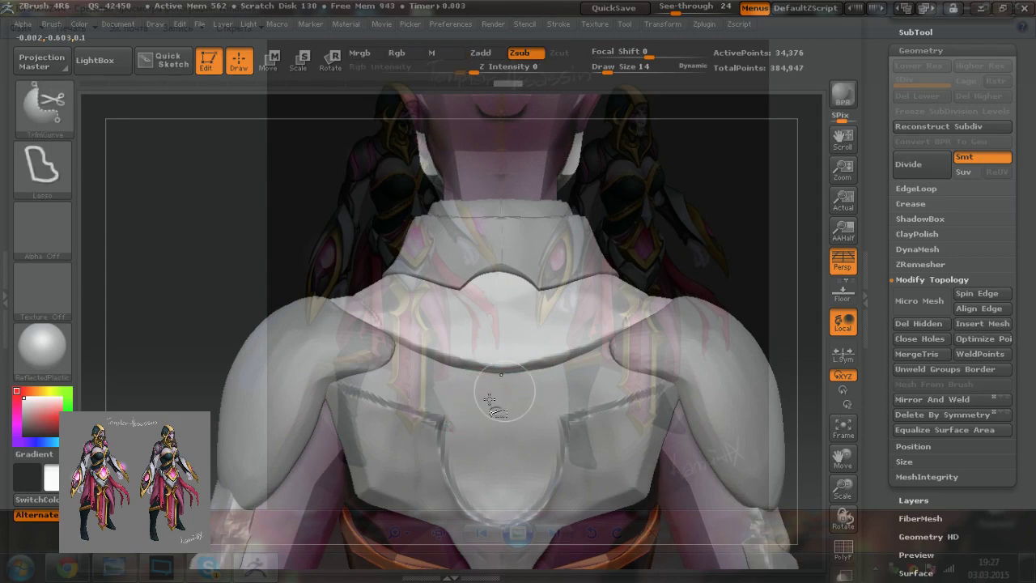
mouse_move(548, 379)
ctrl+shift+mouse_down()
mouse_move(527, 342)
mouse_move(476, 343)
mouse_move(449, 385)
ctrl+shift+mouse_up()
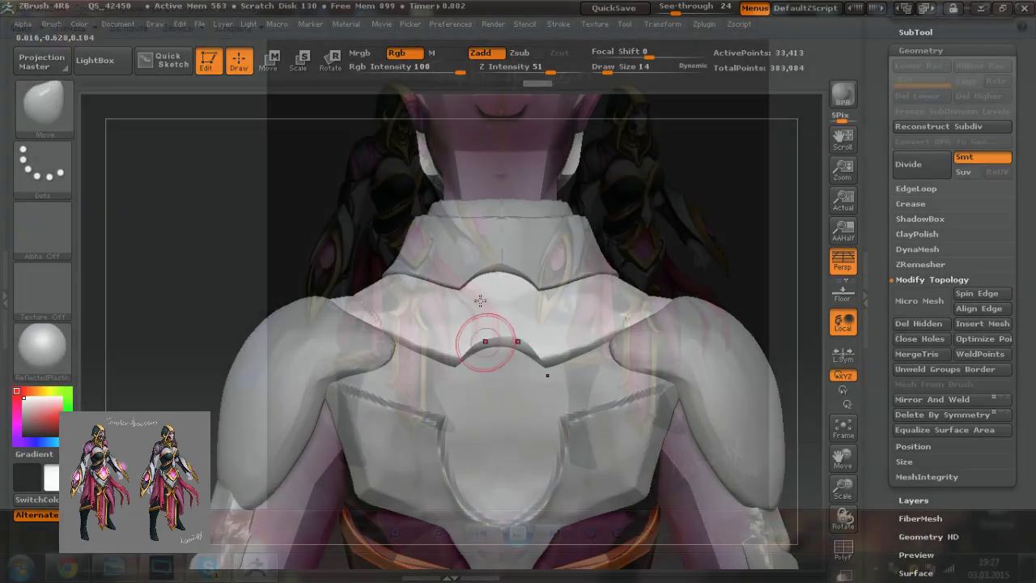
Step: Shape the back plate's notch with the Move brush and apply Mirror And Weld to make both halves match
mouse_move(484, 343)
mouse_down()
mouse_move(488, 332)
mouse_move(520, 326)
mouse_move(478, 331)
mouse_move(456, 355)
mouse_up()
key([)
drag(488, 323, 546, 361)
key(])
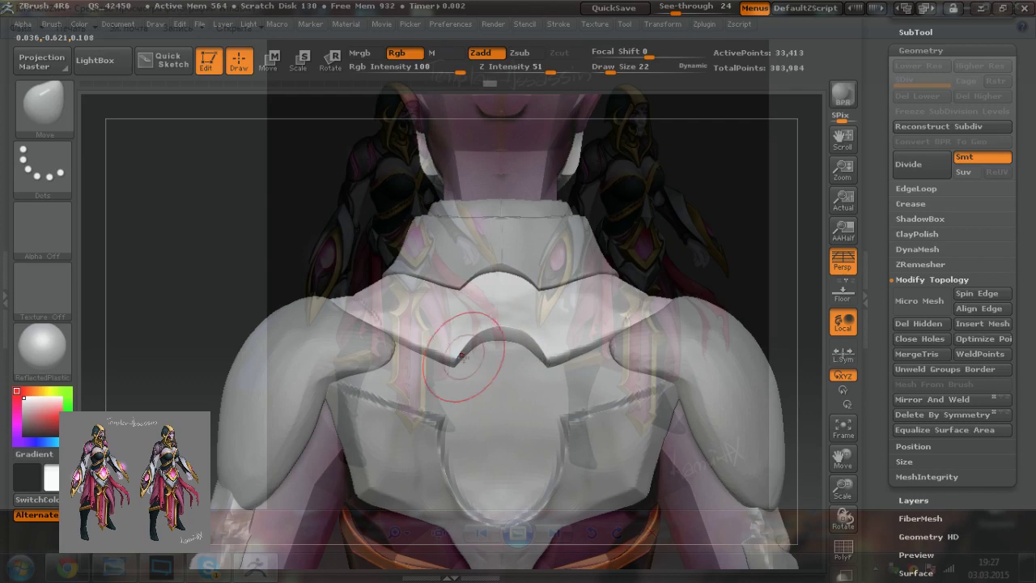
click(904, 404)
drag(490, 322, 491, 324)
key([)
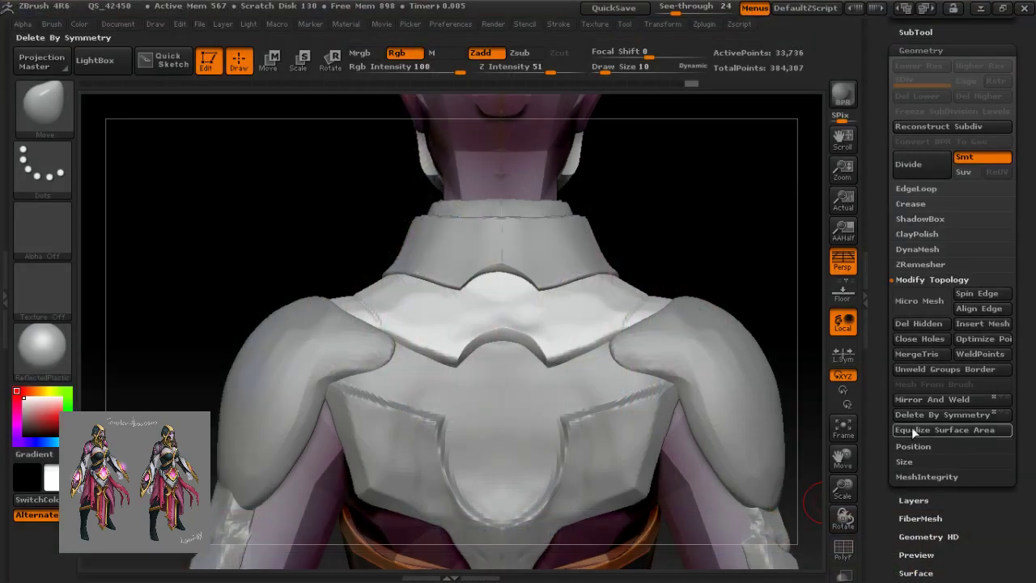
click(905, 403)
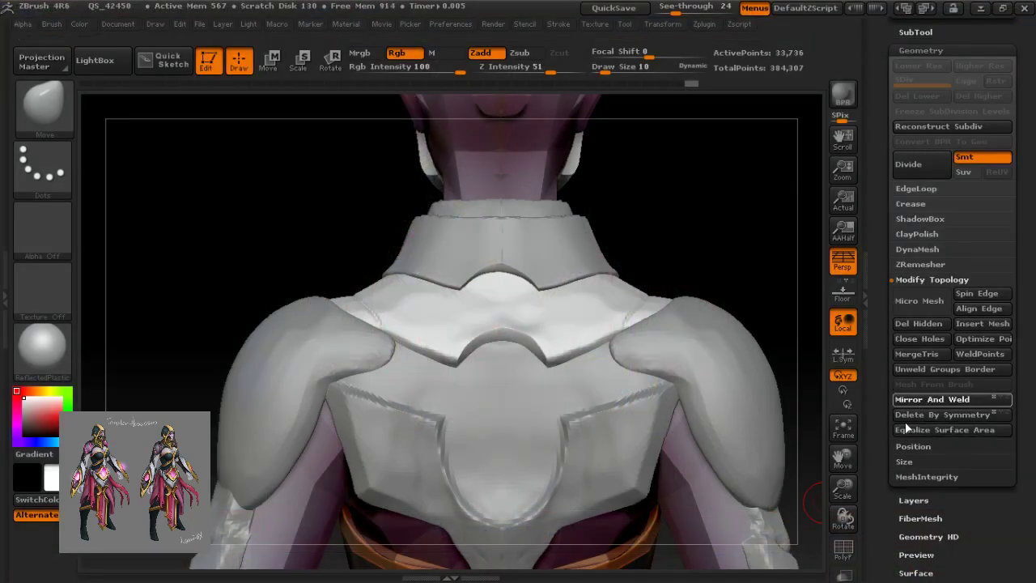
Step: Refine the arch and pointed corners of the back plate's notch with the Move brush
mouse_move(457, 344)
mouse_down()
mouse_move(470, 339)
mouse_move(461, 346)
mouse_up()
key(])
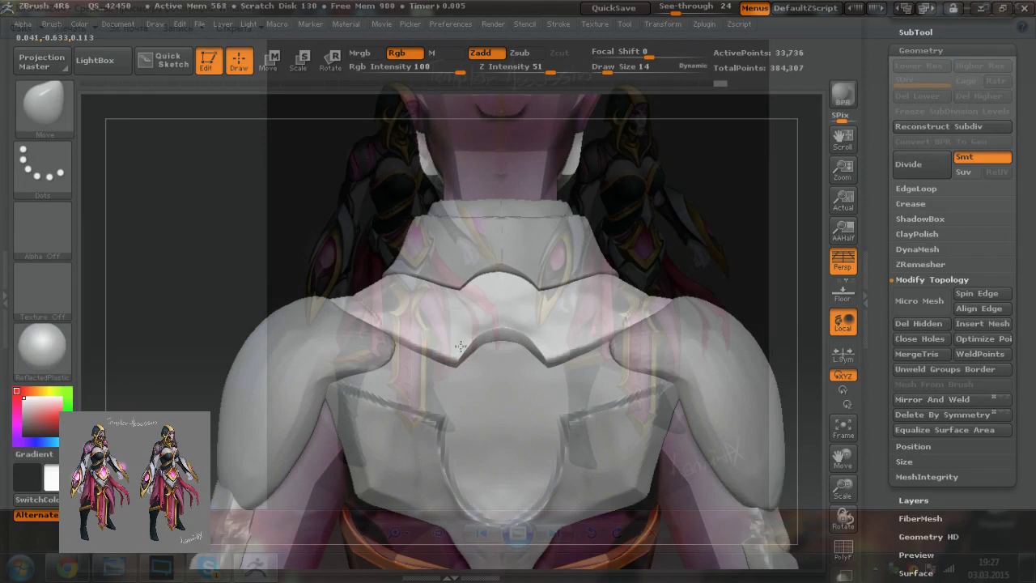
key([)
drag(499, 341, 456, 361)
key(])
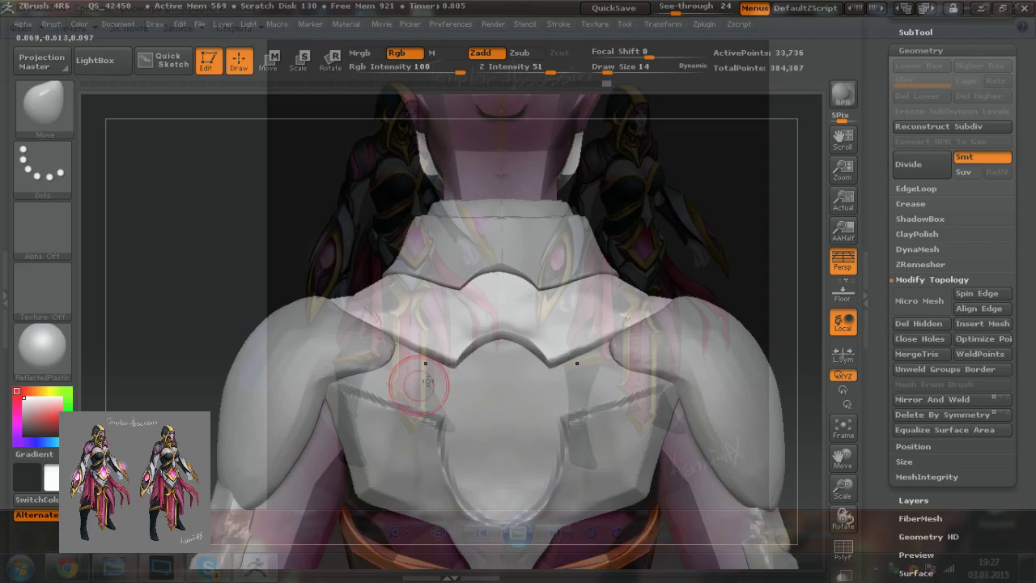
key(])
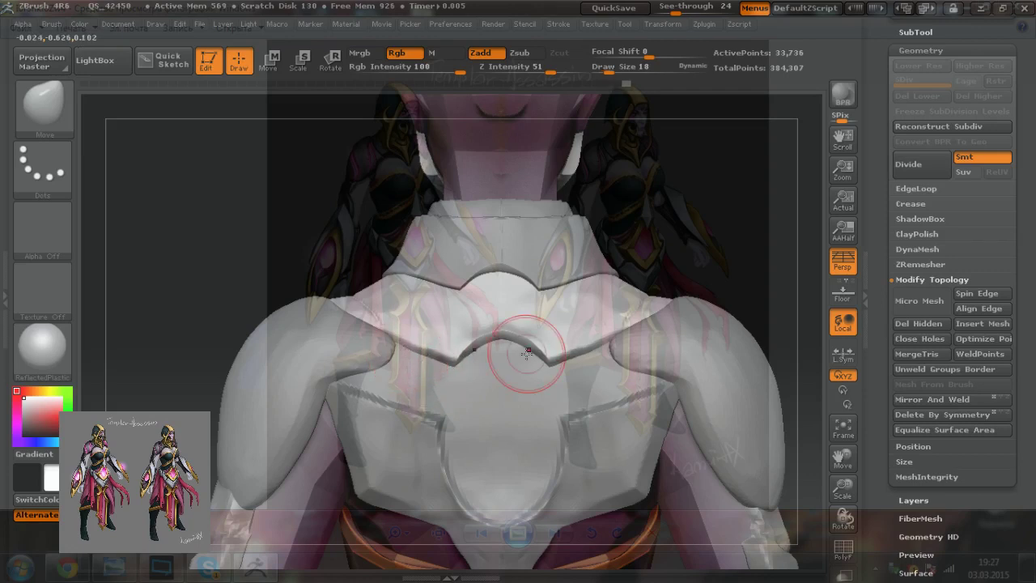
Step: Adjust the upper back plate's surface around the notch from above, using smaller Move brush strokes at draw size 10
mouse_move(559, 354)
right_down()
mouse_move(595, 370)
mouse_move(620, 338)
right_up()
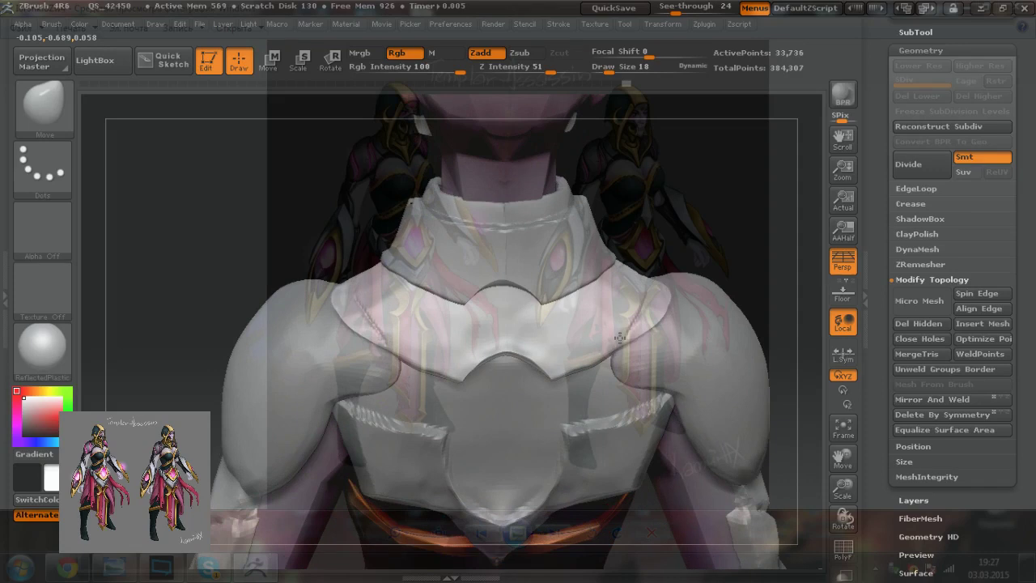
mouse_move(271, 240)
mouse_down()
mouse_move(272, 305)
mouse_move(335, 350)
mouse_up()
key(])
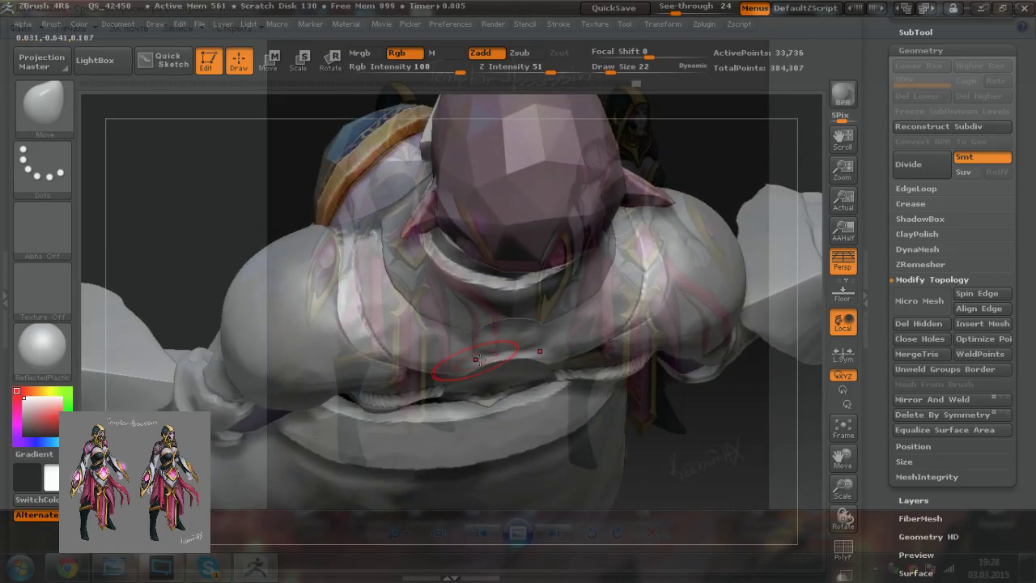
key([)
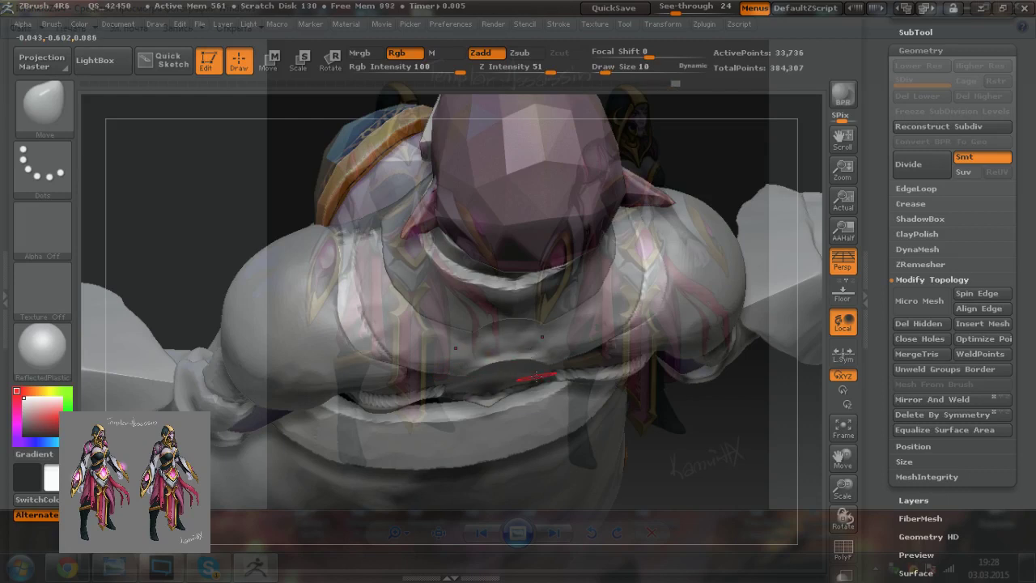
drag(589, 371, 592, 328)
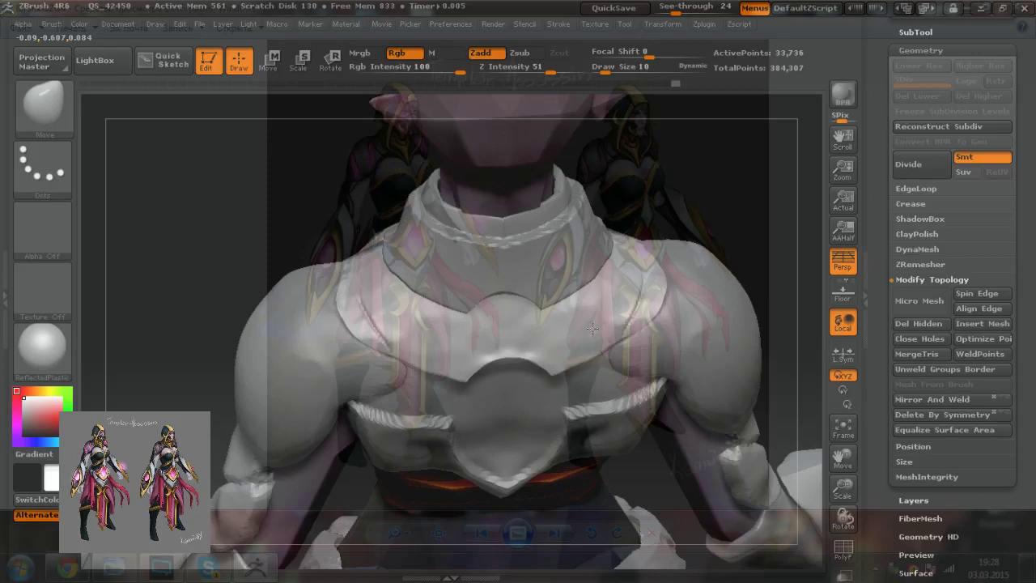
Step: Select the neck collar and restore an earlier state of it from the undo history
mouse_move(645, 416)
right_down()
mouse_move(555, 429)
mouse_move(578, 481)
mouse_move(541, 466)
mouse_move(536, 428)
mouse_move(544, 455)
mouse_move(504, 461)
right_up()
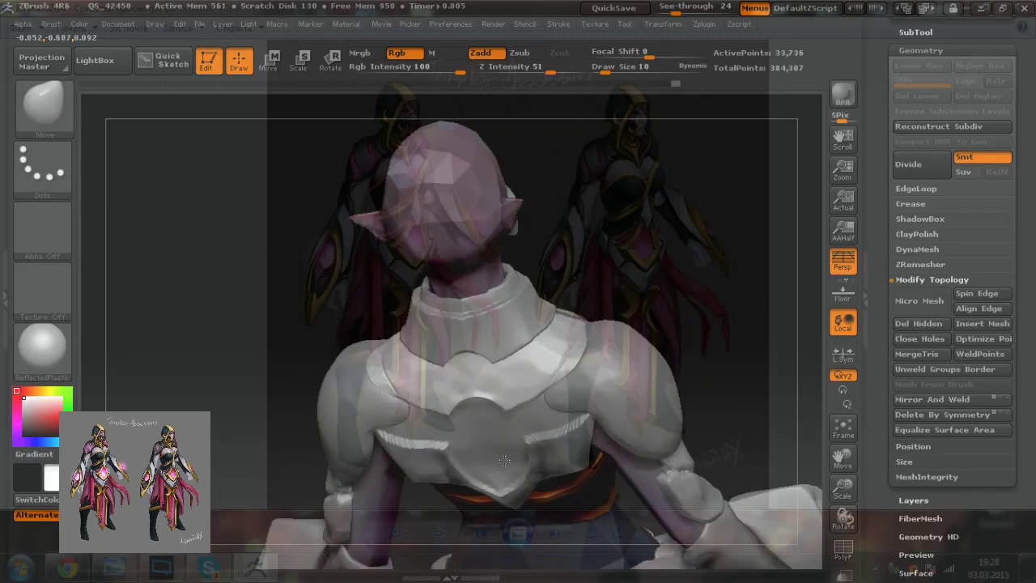
shift+right_drag(510, 406, 511, 407)
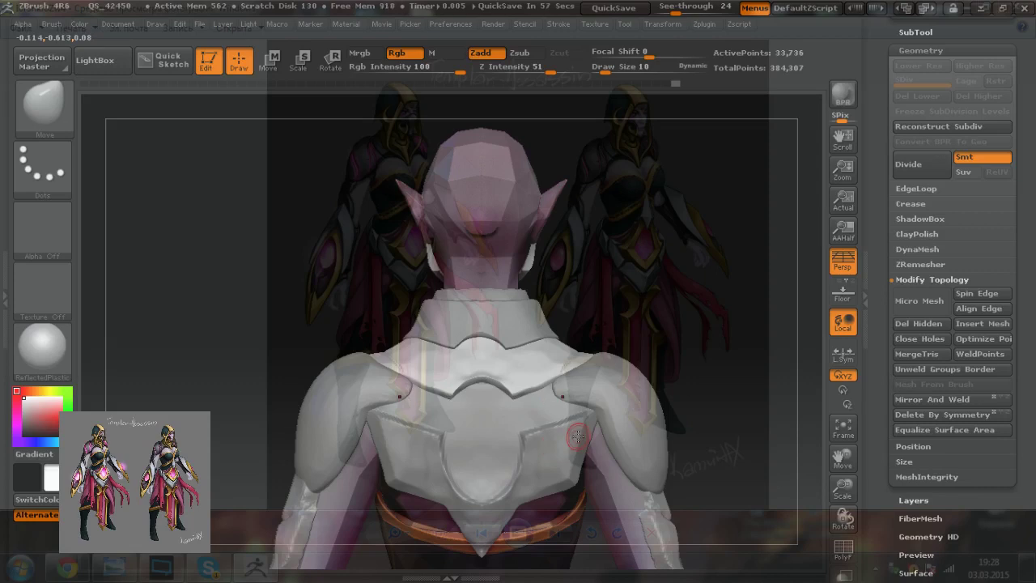
right_drag(387, 373, 663, 428)
ctrl+drag(594, 225, 648, 291)
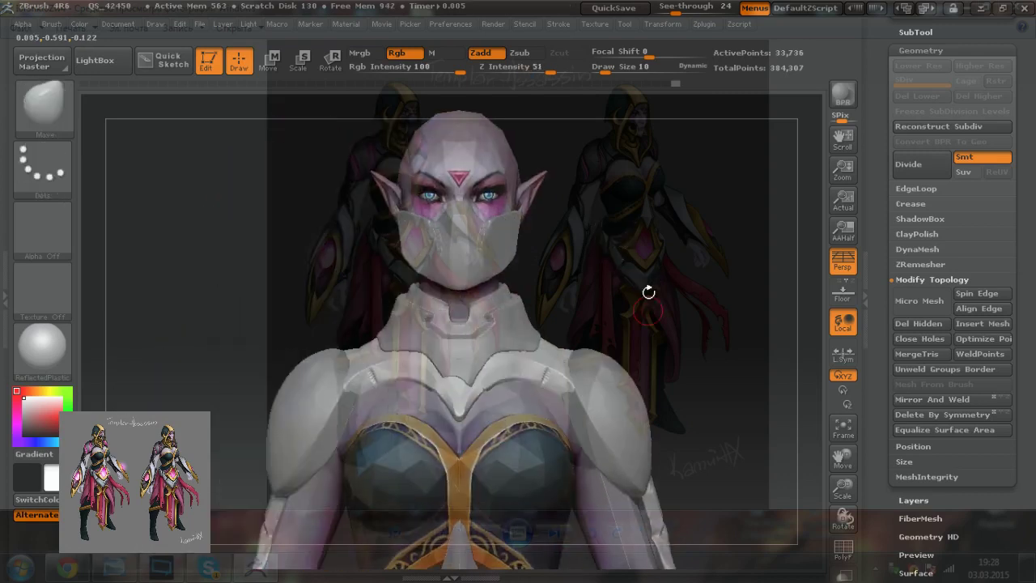
alt+right_drag(597, 401, 587, 399)
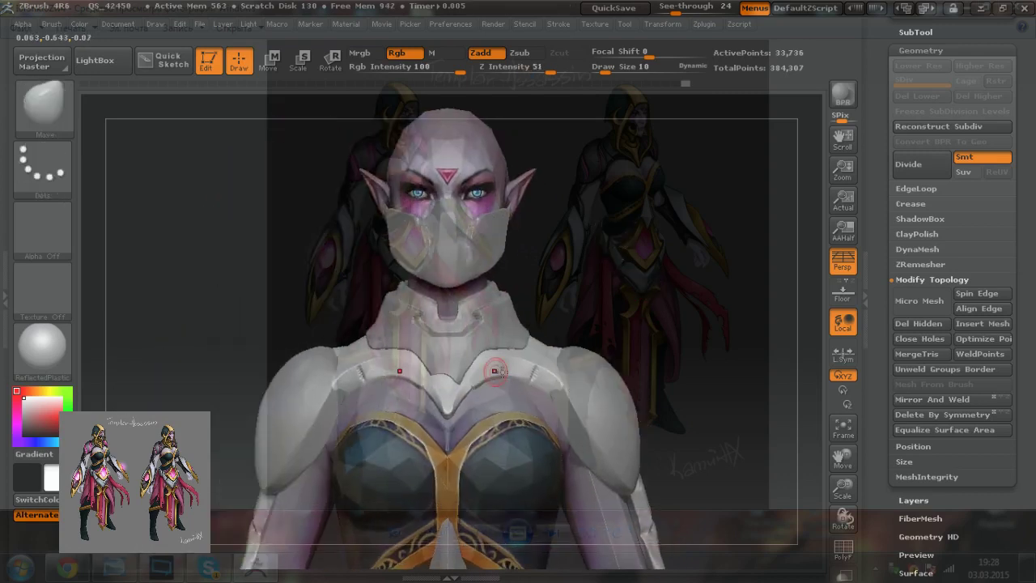
alt+click(454, 350)
drag(676, 10, 537, 92)
click(435, 84)
click(424, 83)
click(404, 84)
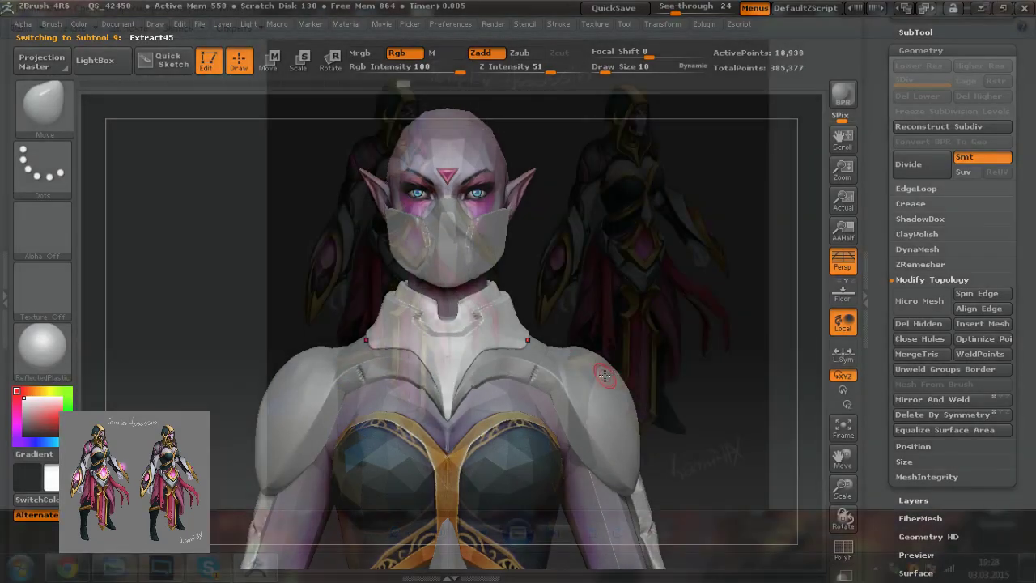
Step: Trim an arched notch into the neck collar's lower edge at the centre of the back, using TrimCurve
key(ctrl)
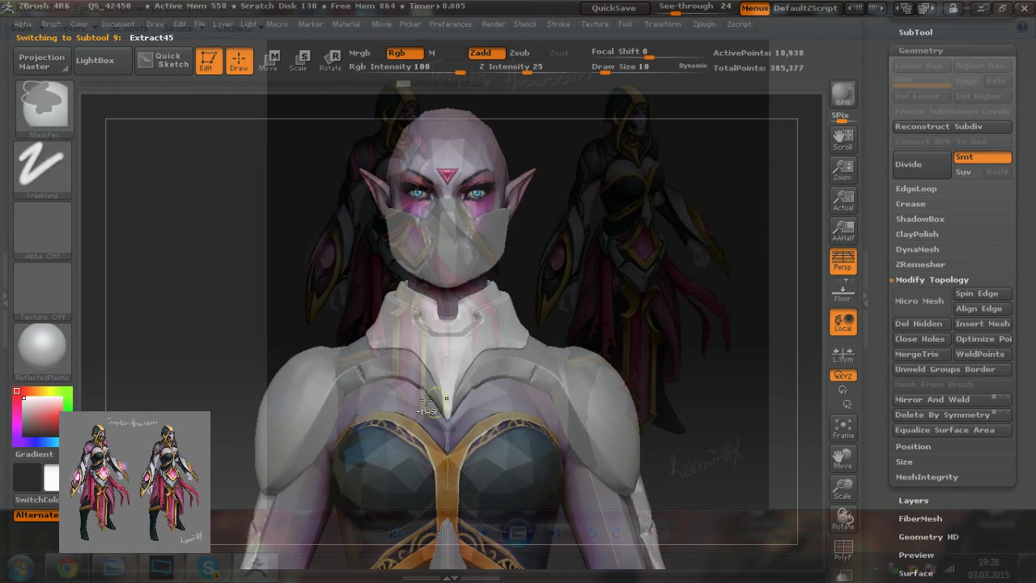
mouse_move(445, 408)
ctrl+mouse_down()
mouse_move(418, 345)
mouse_move(402, 337)
mouse_move(430, 349)
mouse_move(430, 324)
mouse_move(382, 333)
mouse_move(430, 311)
mouse_move(412, 301)
ctrl+mouse_up()
drag(625, 350, 496, 375)
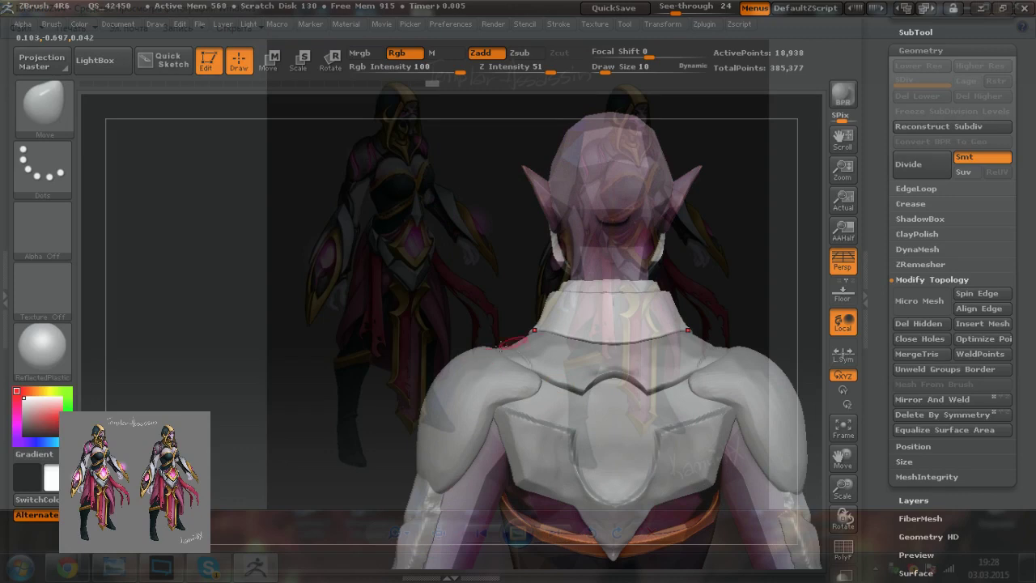
key(ctrl+shift)
mouse_move(600, 331)
ctrl+shift+mouse_down()
mouse_move(616, 386)
mouse_move(566, 390)
ctrl+shift+mouse_up()
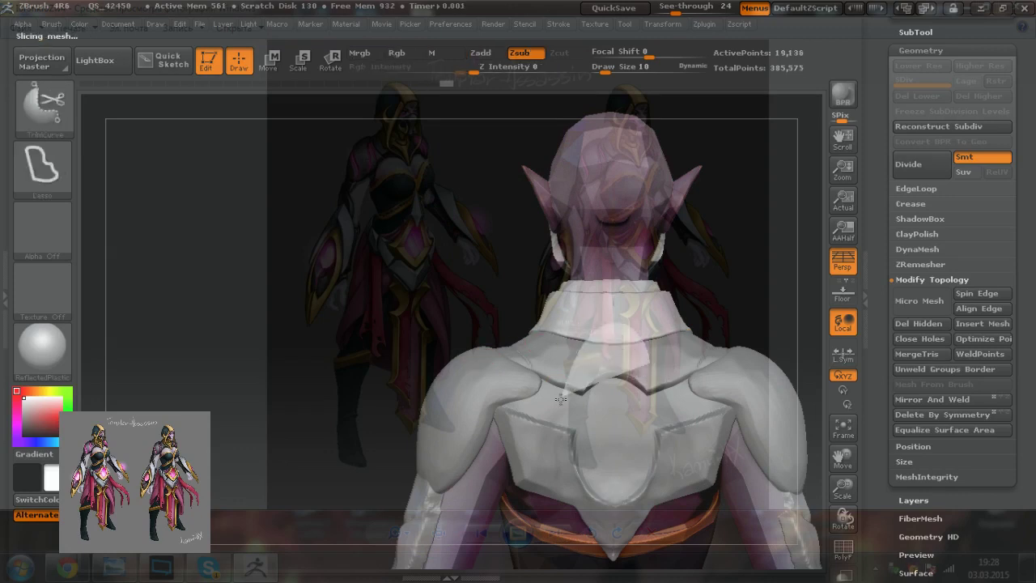
mouse_move(381, 454)
mouse_down()
mouse_move(684, 348)
mouse_move(688, 324)
mouse_move(625, 284)
mouse_move(700, 300)
mouse_up()
drag(673, 432, 617, 431)
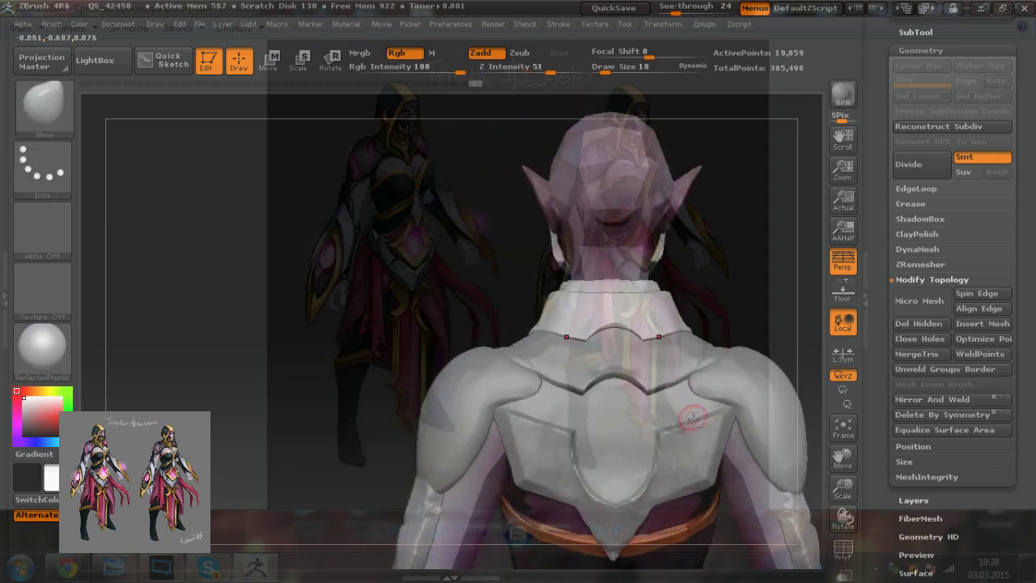
Step: Shape the neck collar's back notch and surrounding lower edge with the Move brush, enlarging the draw size to 18
alt+right_drag(684, 415, 532, 432)
drag(554, 356, 550, 387)
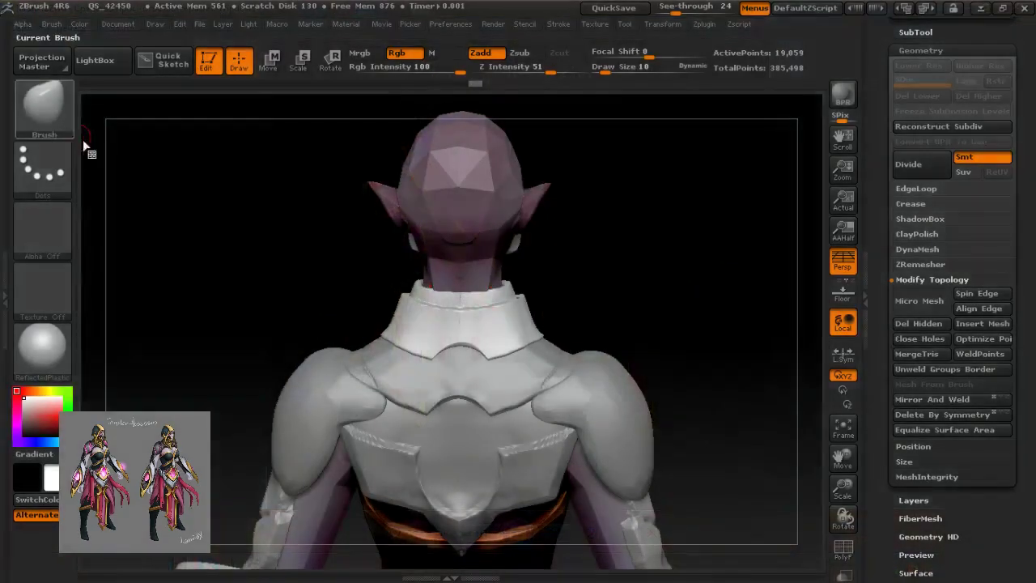
click(77, 136)
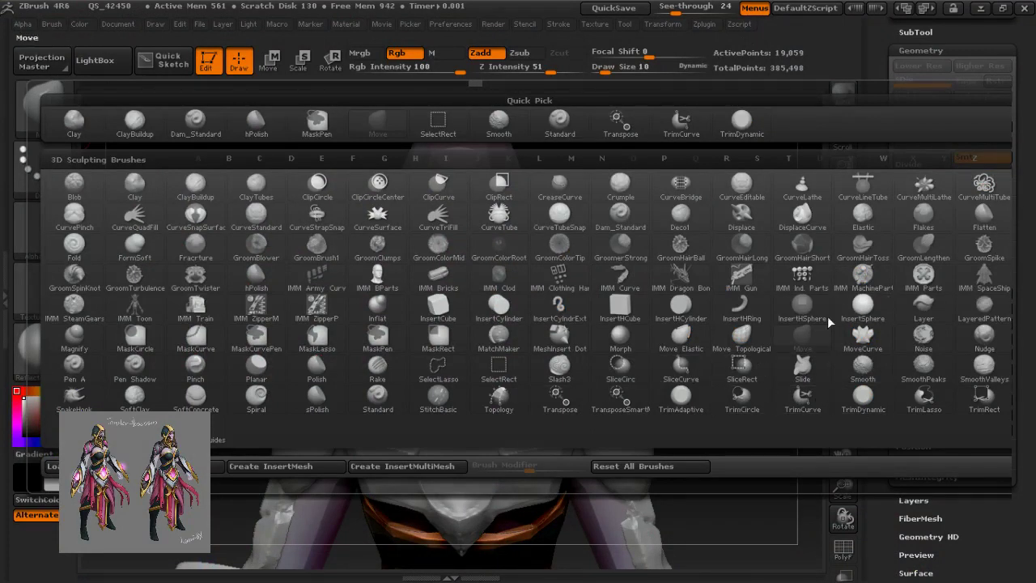
click(826, 328)
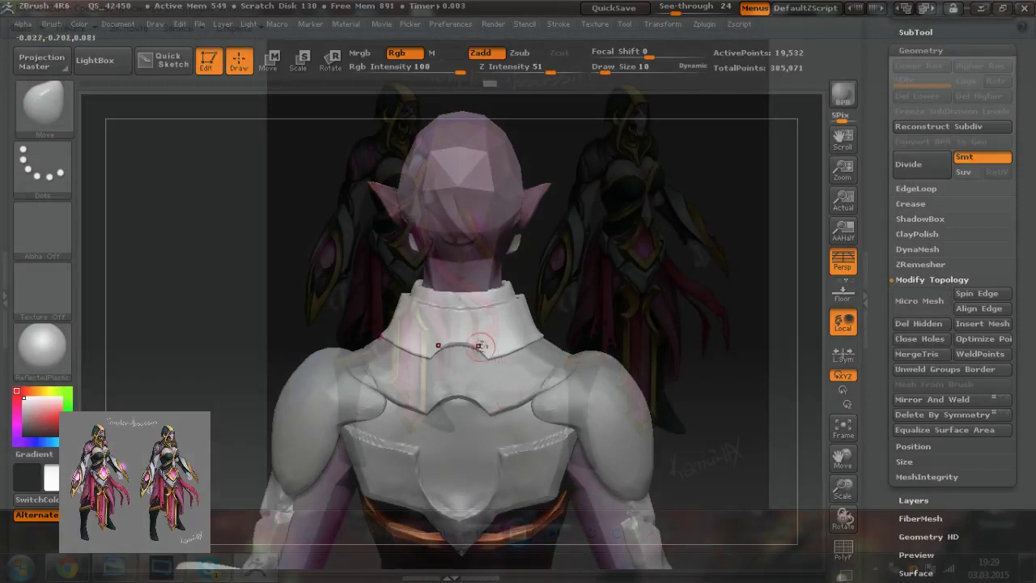
key(bracketright)
drag(455, 343, 458, 340)
drag(438, 350, 460, 336)
key(bracketright)
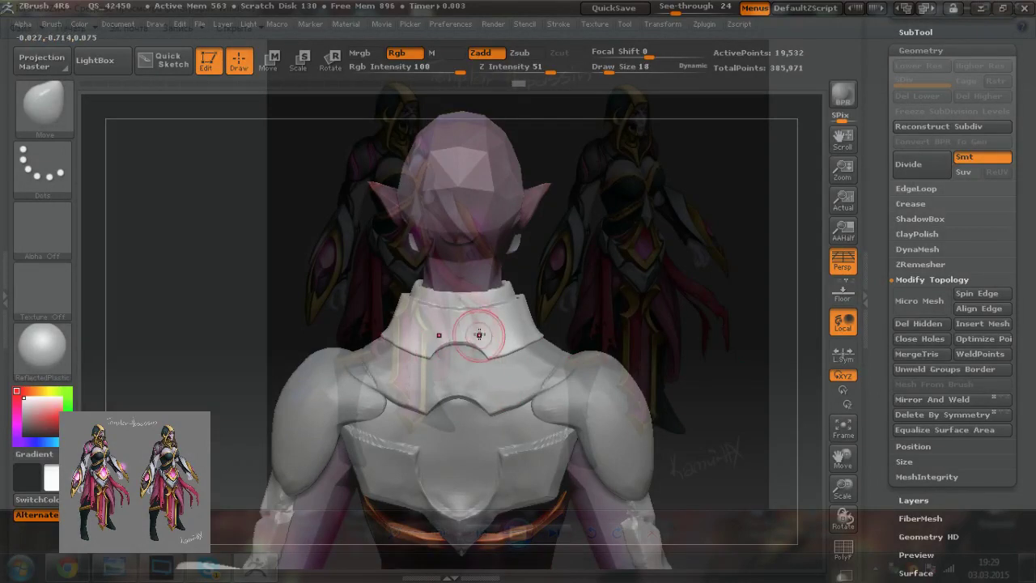
drag(531, 325, 531, 327)
Step: Switch to Windows Photo Viewer, examine the back-view armour reference image, and return to ZBrush
mouse_move(572, 397)
shift+right_down()
mouse_move(595, 388)
mouse_move(444, 398)
mouse_move(488, 397)
shift+right_up()
key(alt+Tab)
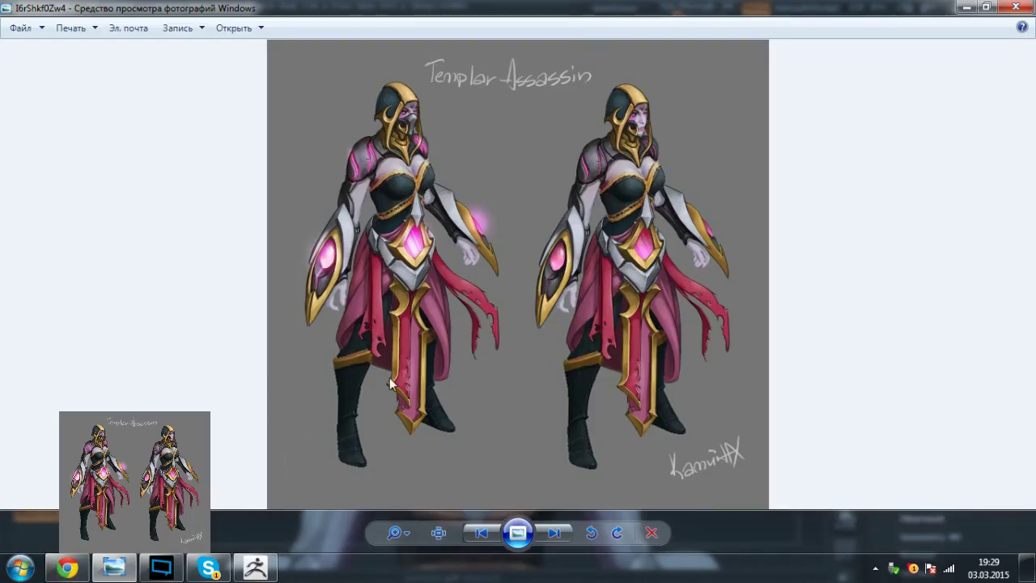
key(Right)
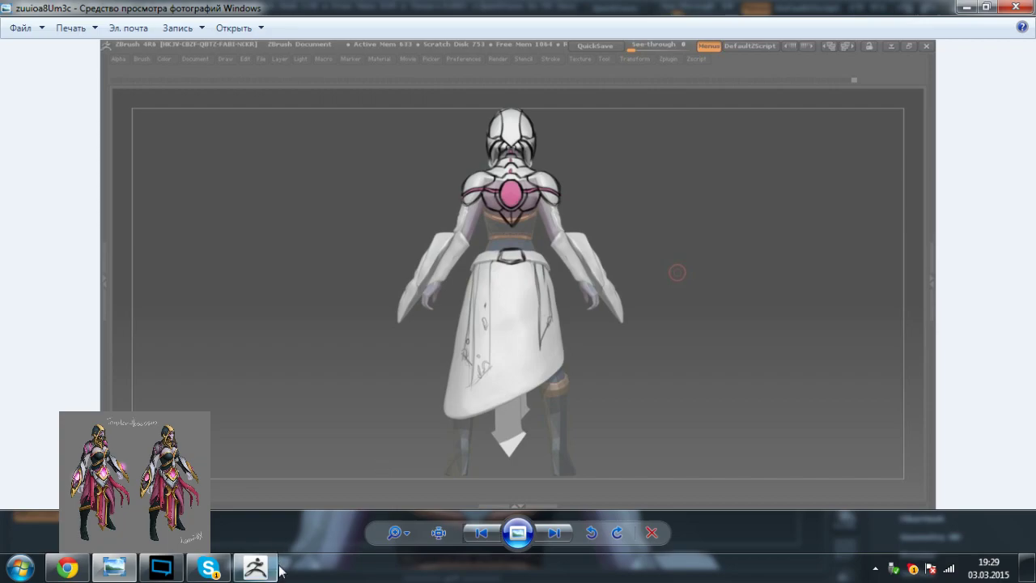
click(270, 569)
Step: Nudge the upper back plate below the neck collar with the Move brush, enlarging the draw size to 50
alt+right_drag(576, 354, 490, 326)
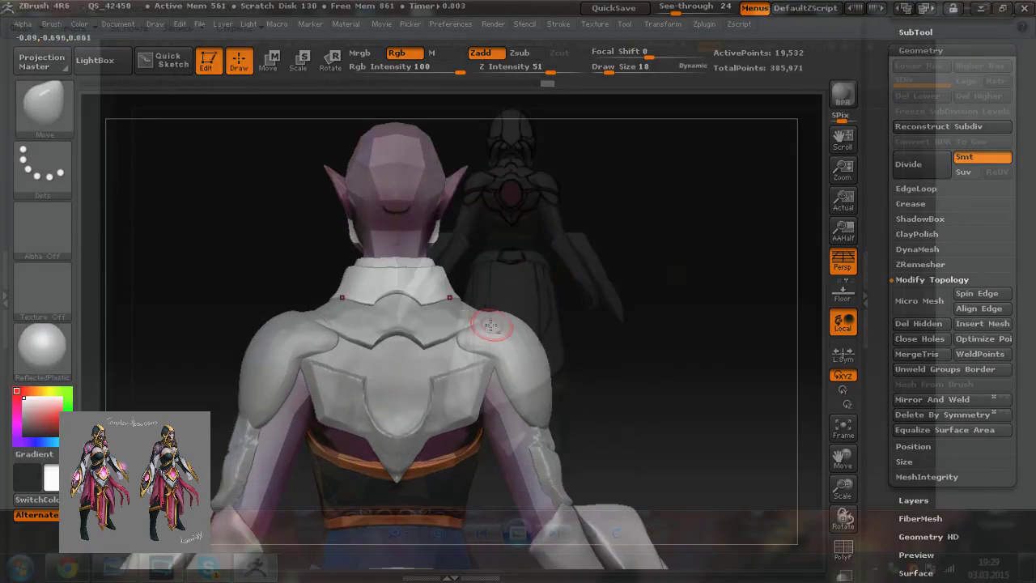
alt+click(424, 335)
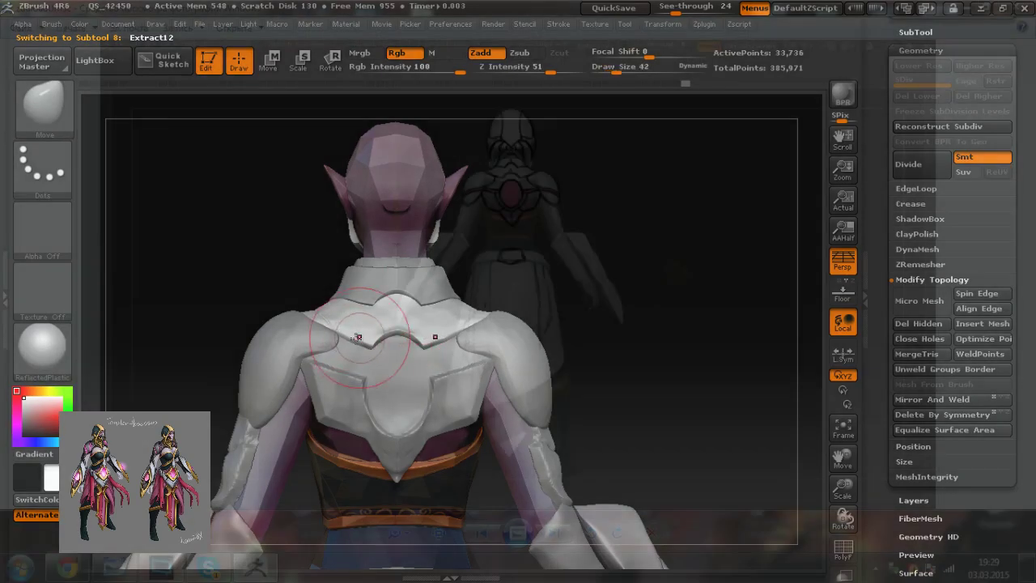
key(bracketright)
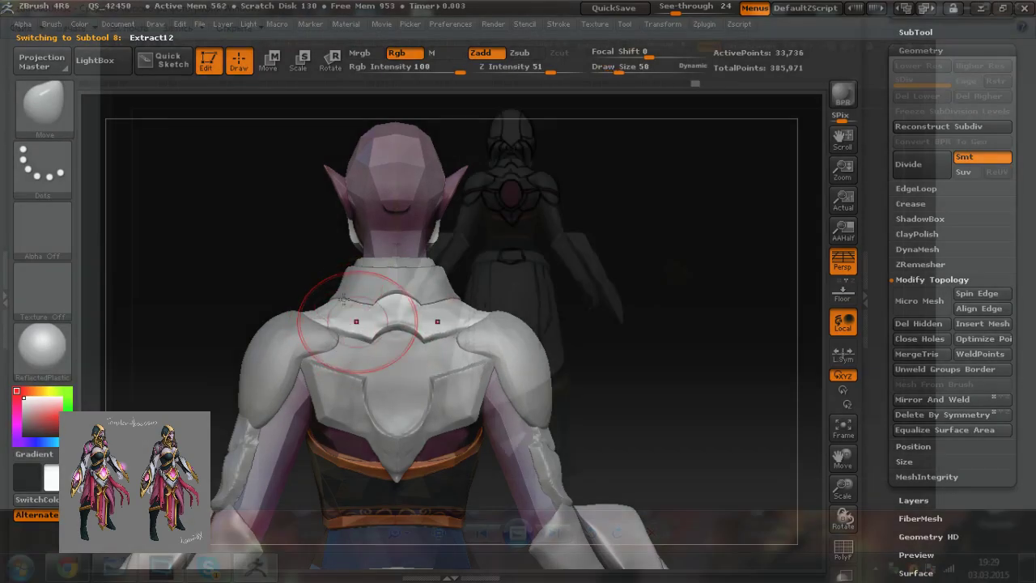
alt+click(482, 324)
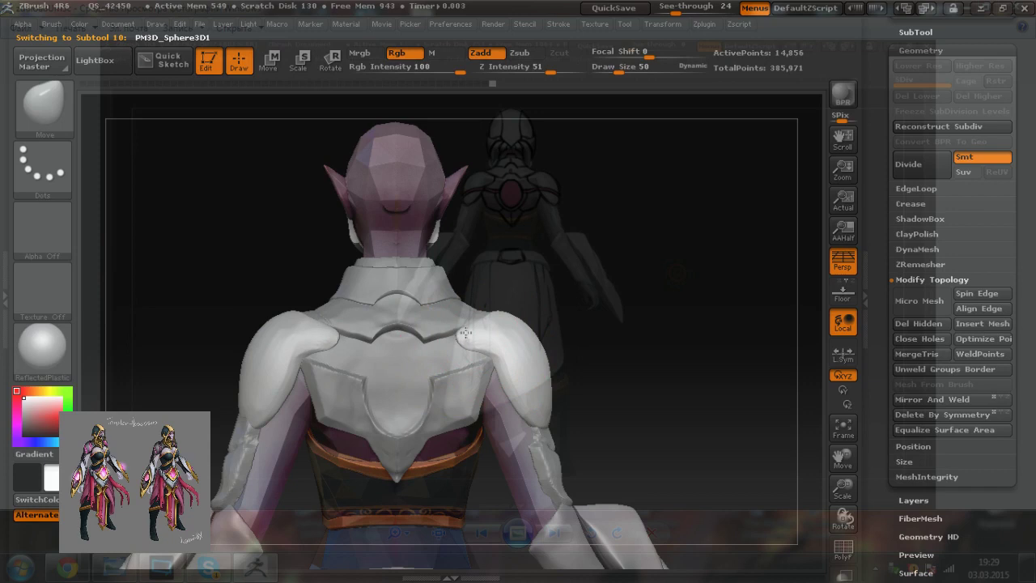
Step: Select the neck collar and refine its lower edge with the Move brush, reducing the draw size to 14
alt+click(355, 321)
drag(365, 293, 356, 280)
mouse_move(287, 257)
mouse_down()
mouse_move(293, 351)
mouse_move(374, 302)
mouse_move(330, 285)
mouse_up()
key(bracketleft)
key(bracketleft)
key(bracketleft)
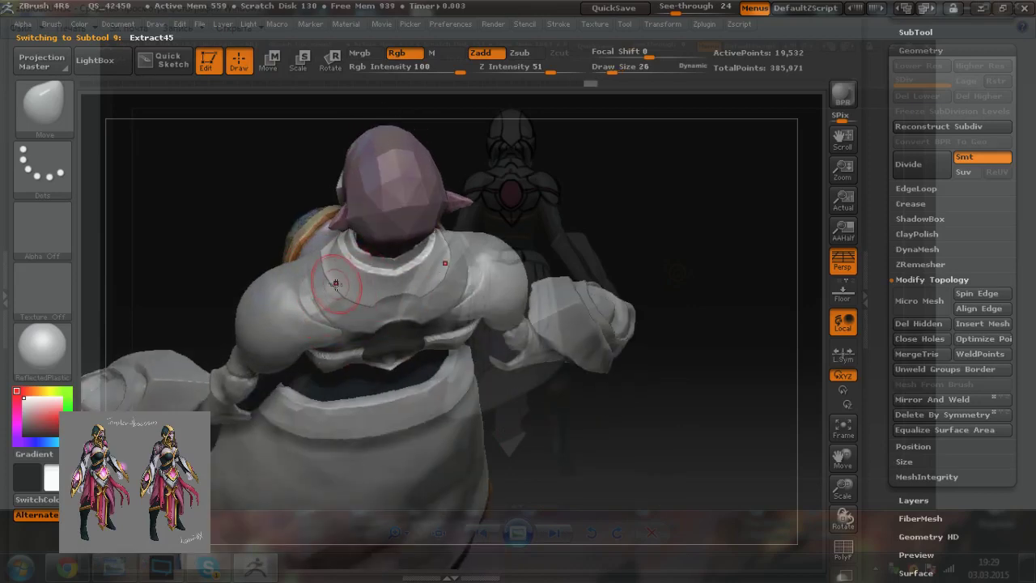
key(bracketleft)
drag(258, 204, 282, 199)
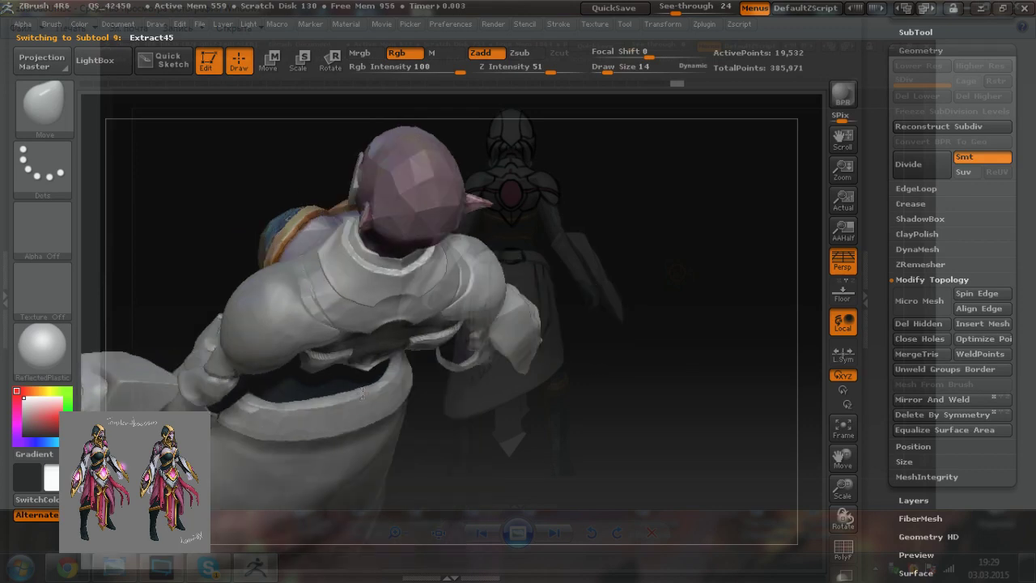
shift+drag(363, 393, 354, 248)
alt+drag(405, 127, 408, 305)
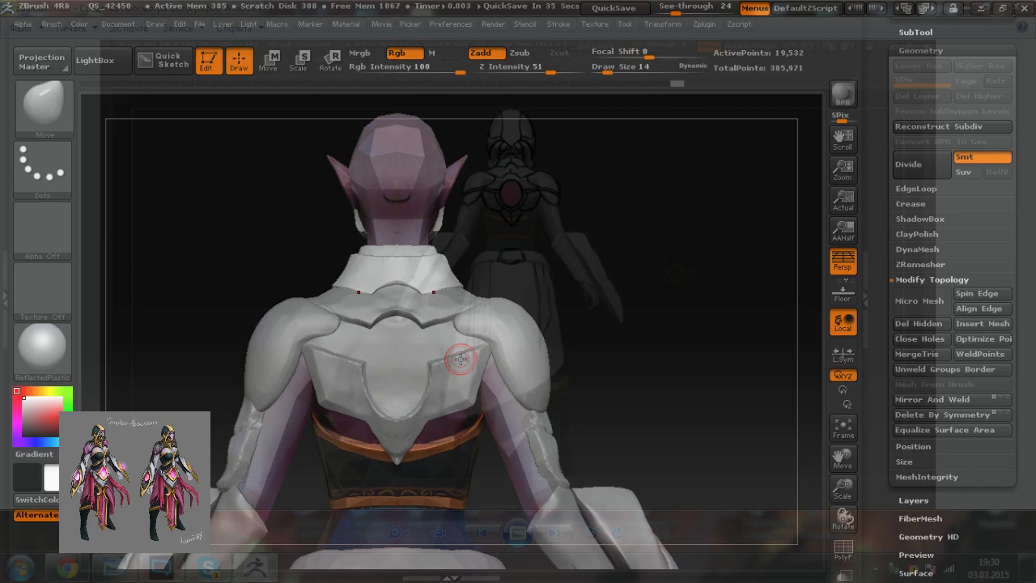
Step: Shape the neck collar's upper rim from the side view with the Move brush, varying the draw size
drag(534, 301, 550, 300)
alt+right_drag(409, 343, 450, 376)
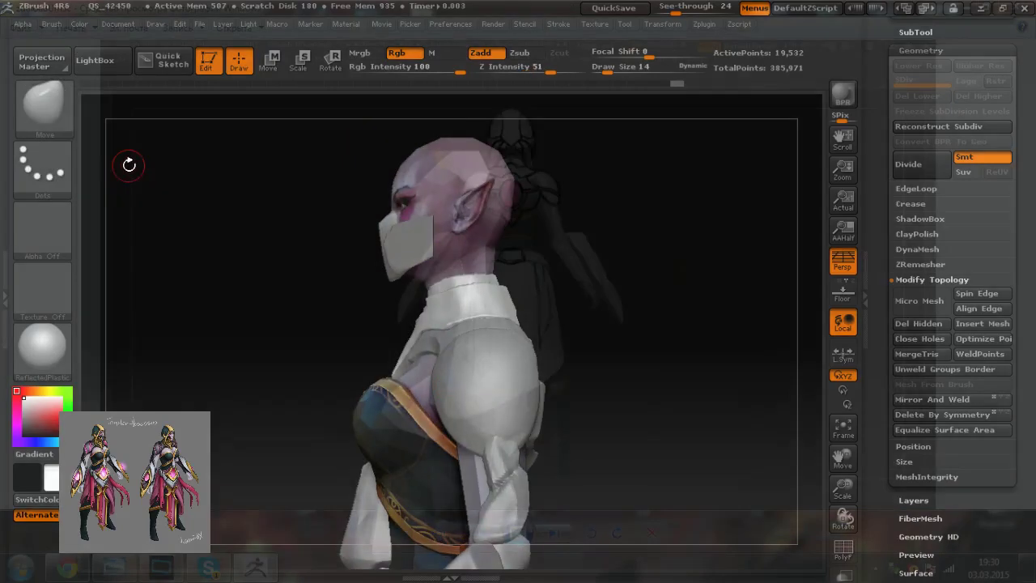
drag(493, 294, 493, 268)
key(bracketright)
key(bracketright)
key(bracketleft)
drag(443, 292, 495, 281)
key(bracketleft)
Step: Even out the back and sides of the neck collar with the Move brush at draw sizes 26 and 22
drag(679, 277, 525, 285)
key(bracketright)
key([)
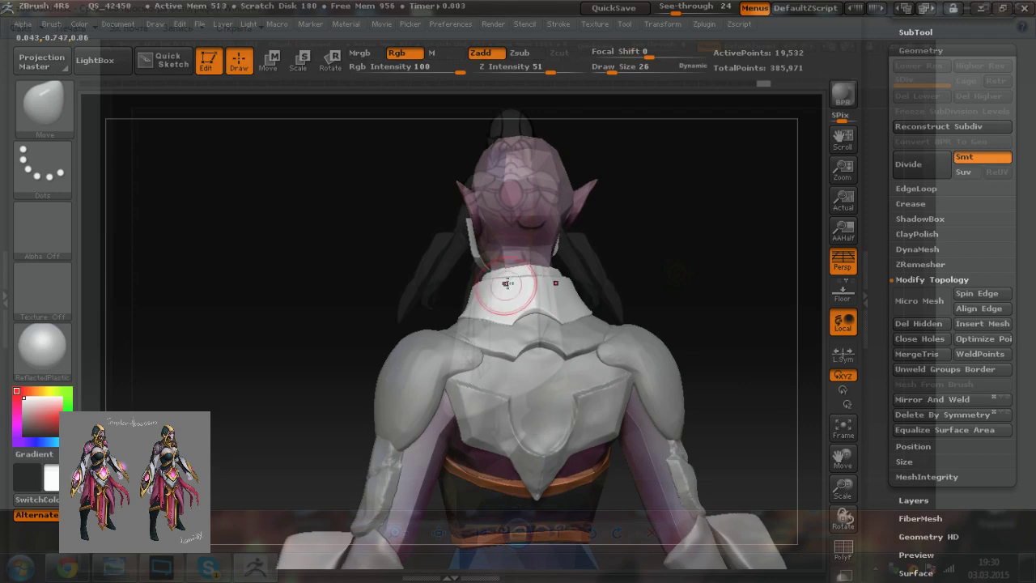
shift+right_drag(535, 324, 472, 337)
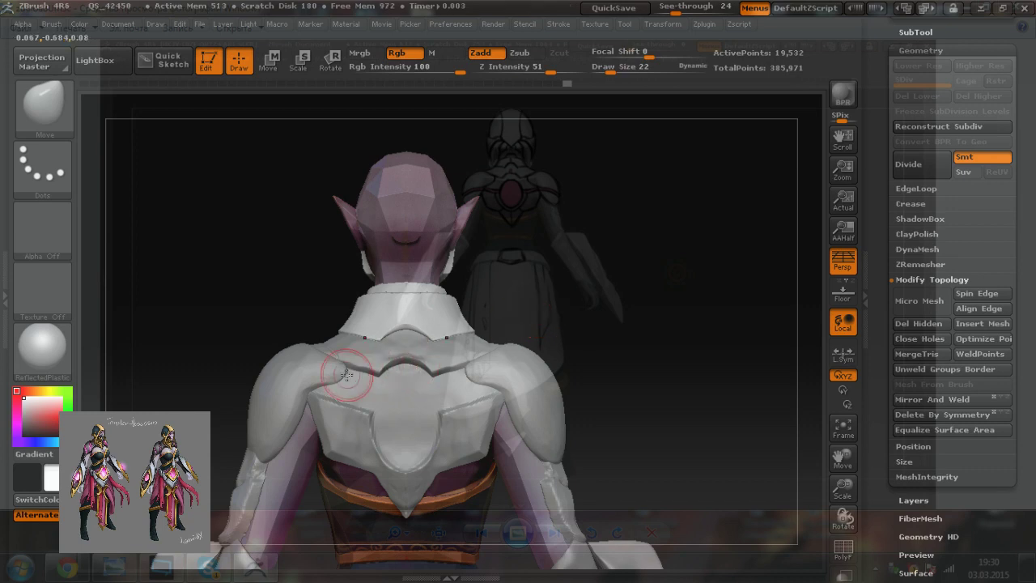
drag(303, 383, 438, 399)
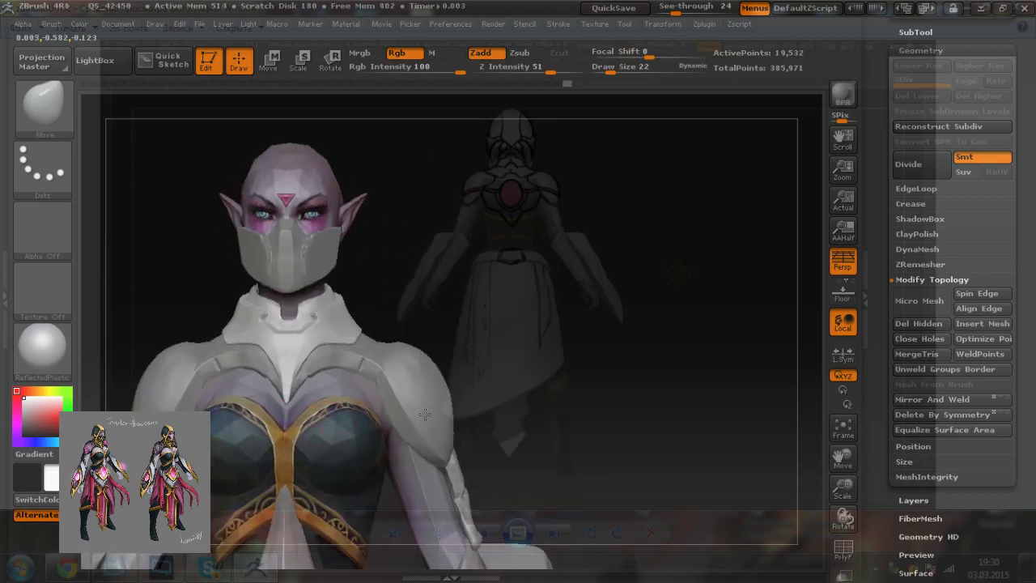
alt+right_drag(324, 428, 411, 418)
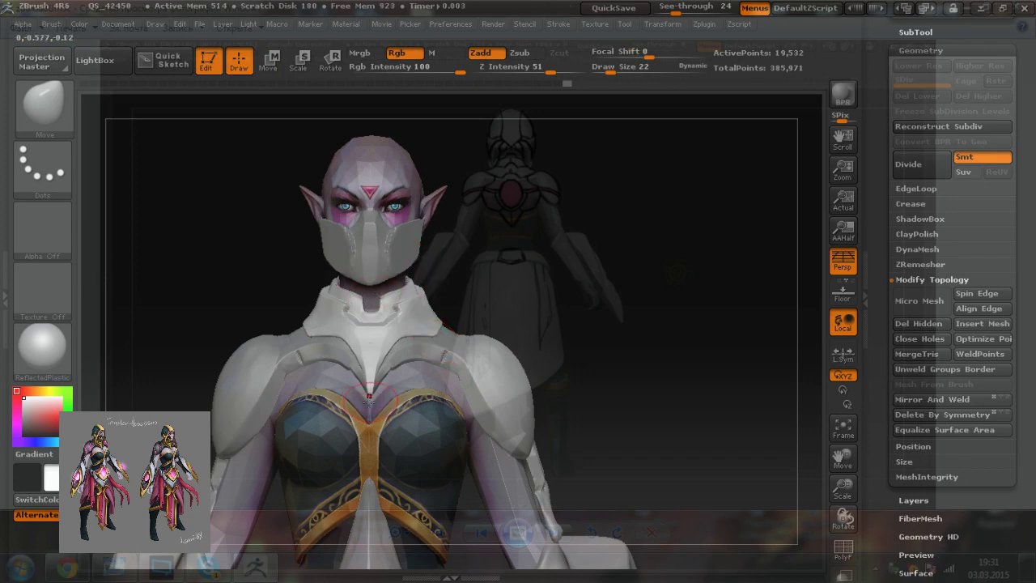
Step: Switch to Windows Photo Viewer, examine the coloured Templar Assassin concept art, and return to ZBrush
key(alt+Tab)
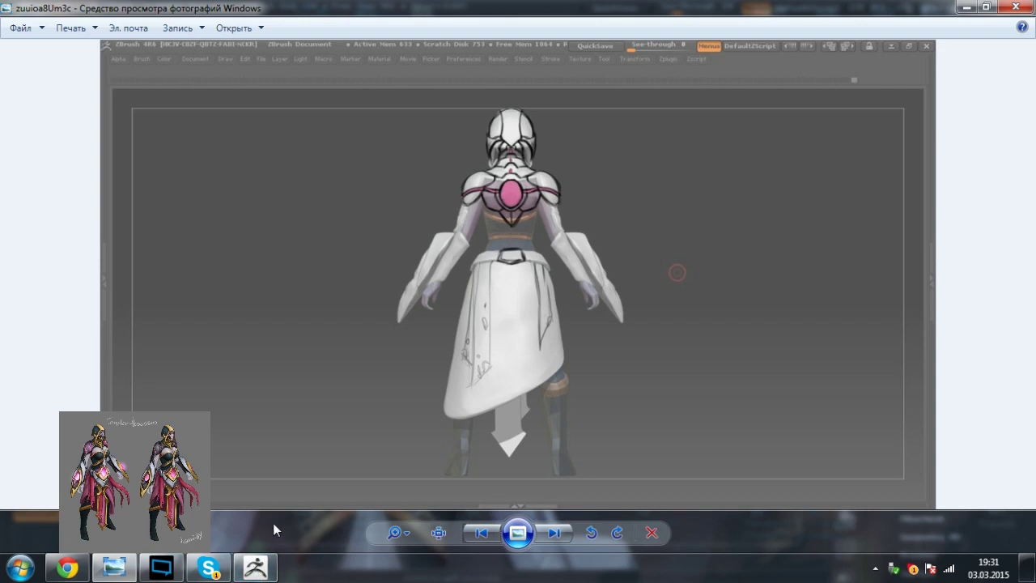
key(Right)
key(Right)
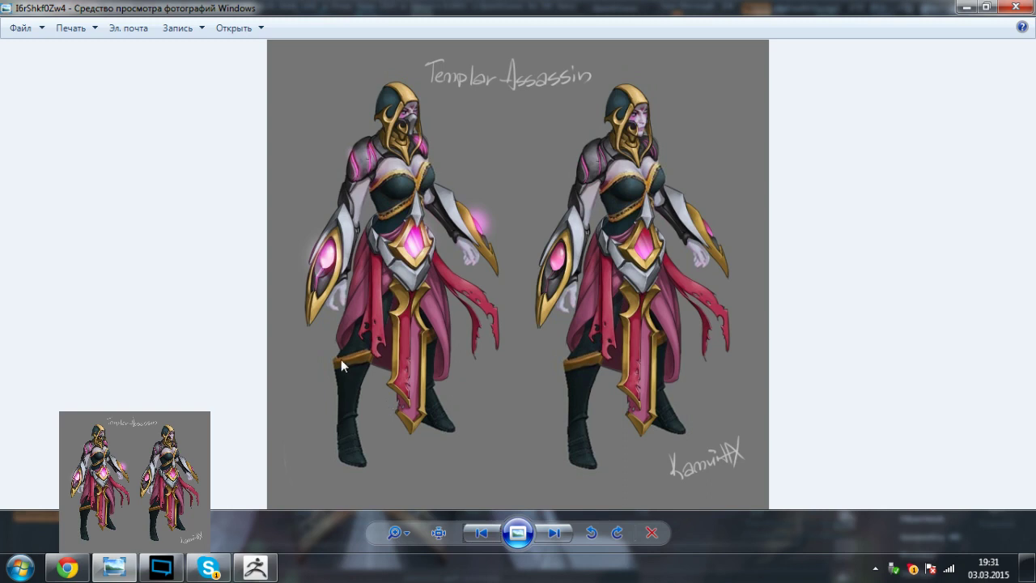
click(965, 6)
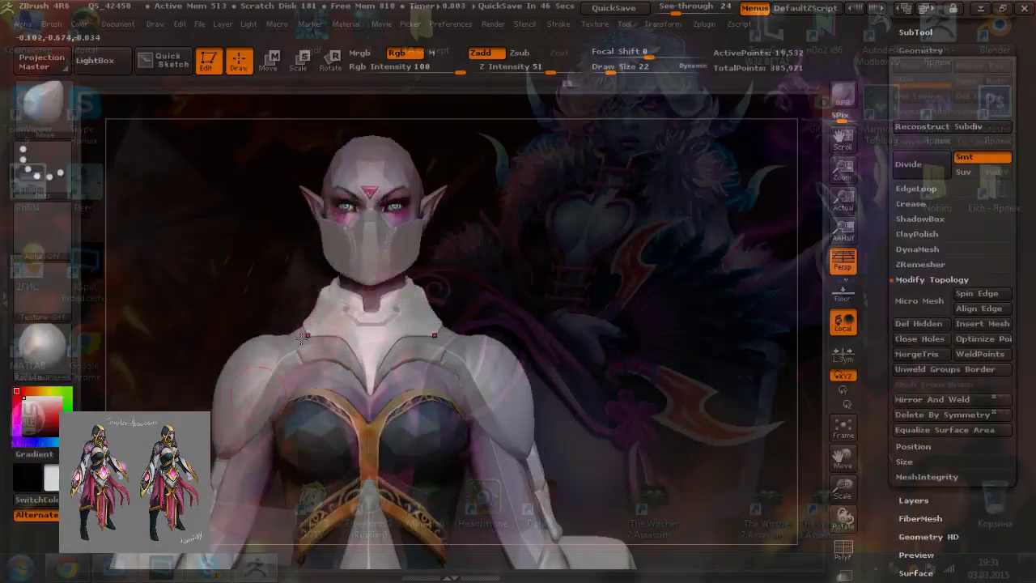
key(alt+Tab)
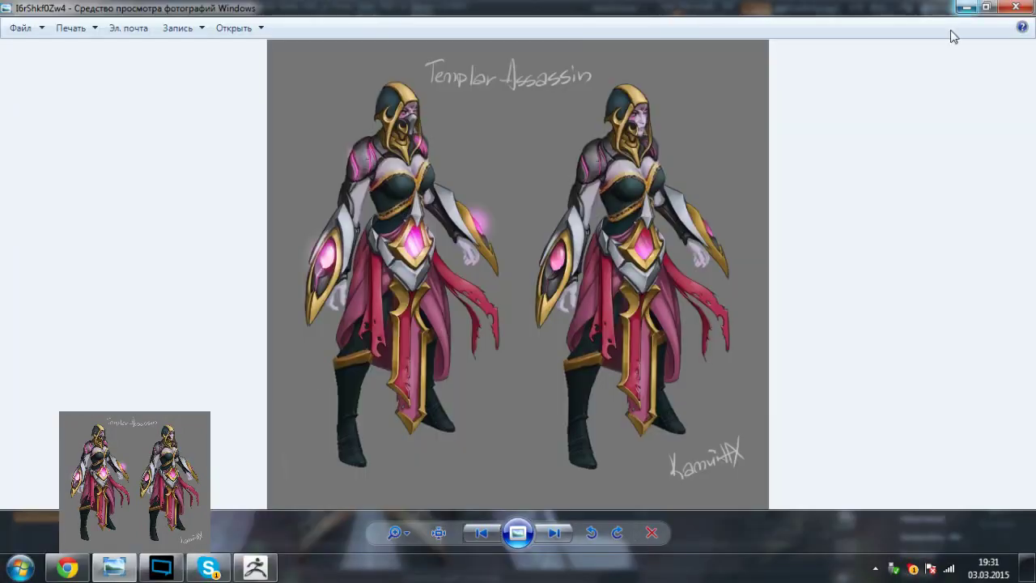
click(253, 570)
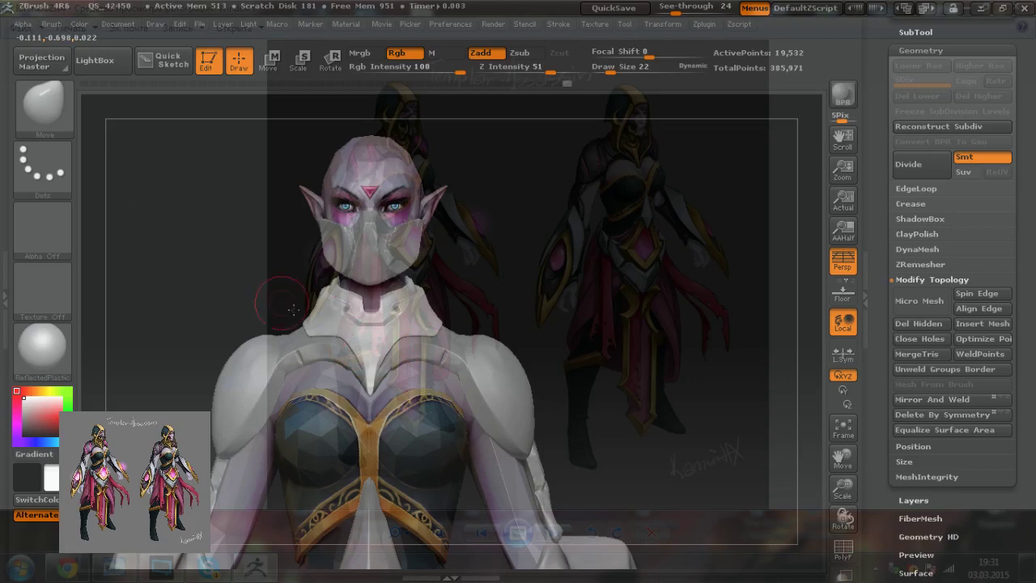
Step: Try flattening the front of the neck collar with the TrimDynamic brush, and undo the strokes
click(55, 118)
click(854, 403)
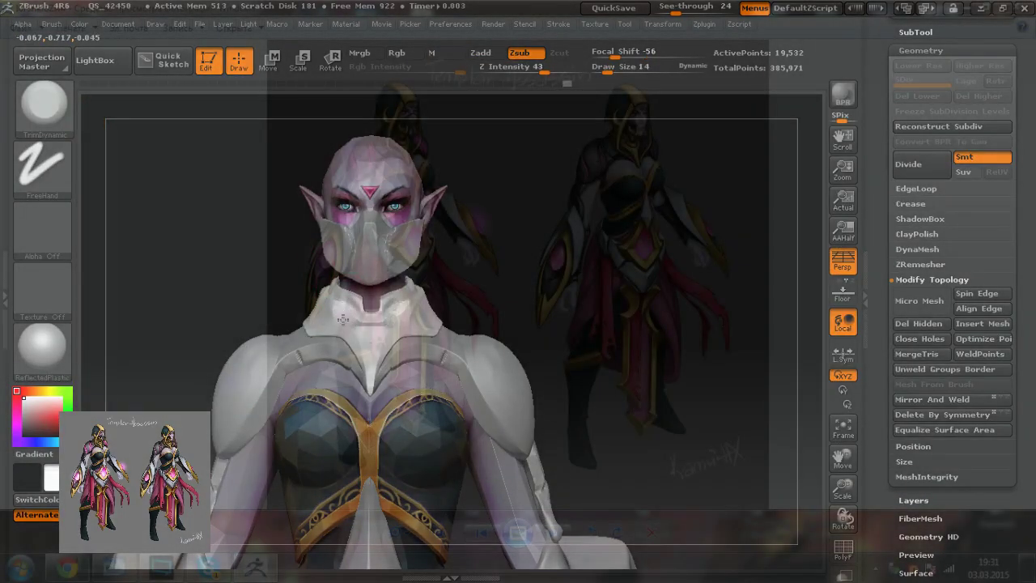
mouse_move(344, 300)
mouse_down()
mouse_move(331, 297)
mouse_move(378, 287)
mouse_up()
key(ctrl+z)
key(ctrl+z)
key(ctrl+z)
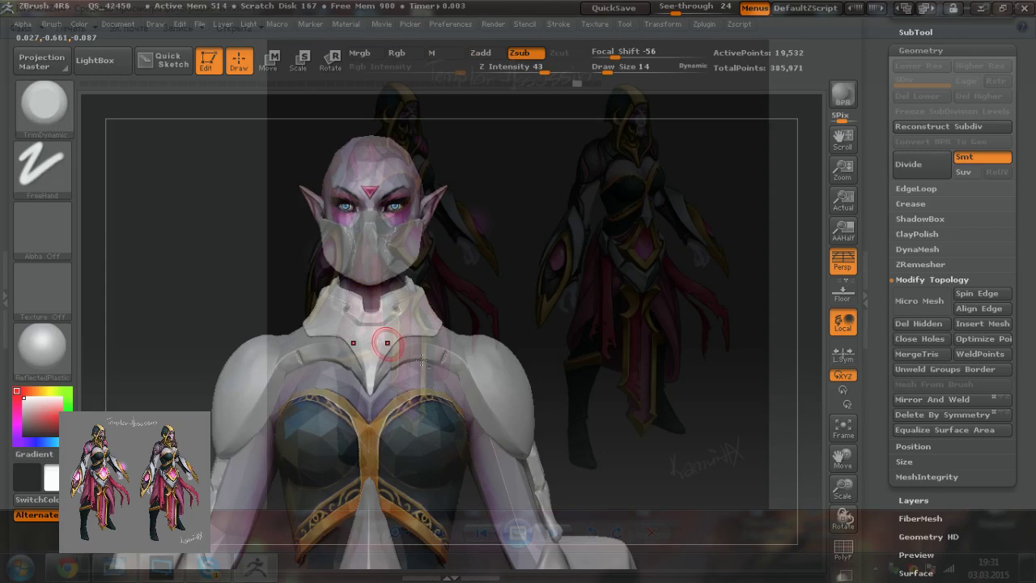
Step: Try reshaping the neck collar's front opening with the Move brush, using draw sizes 38 and 26
alt+right_drag(388, 344, 428, 362)
click(46, 117)
click(808, 339)
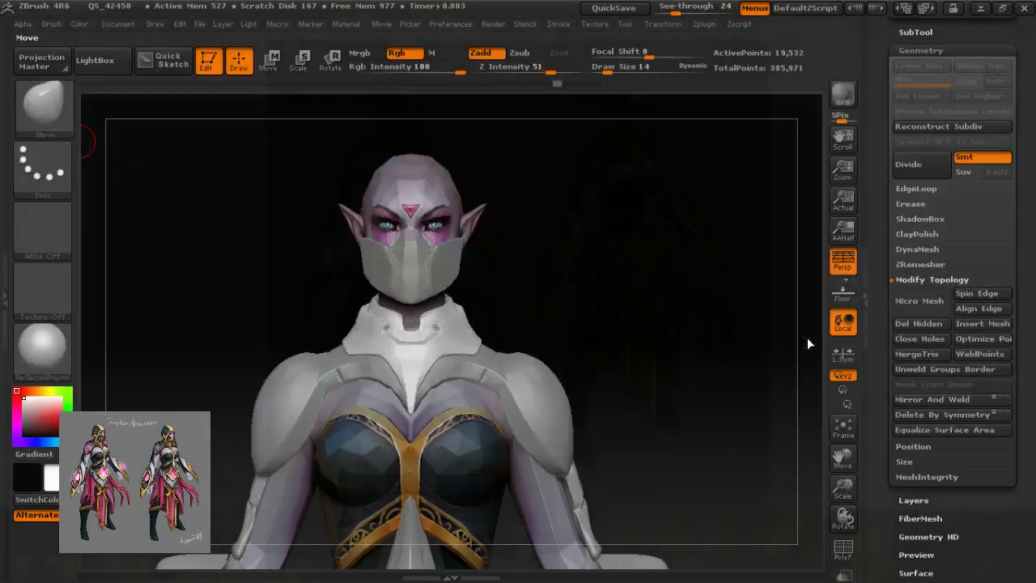
drag(607, 72, 616, 72)
drag(373, 311, 389, 303)
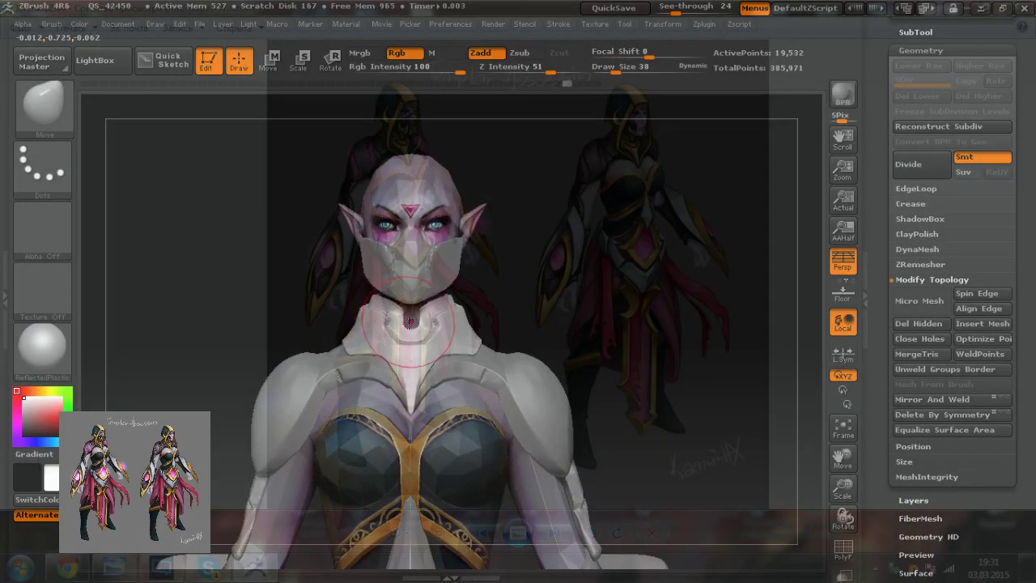
key(bracketleft)
key(bracketleft)
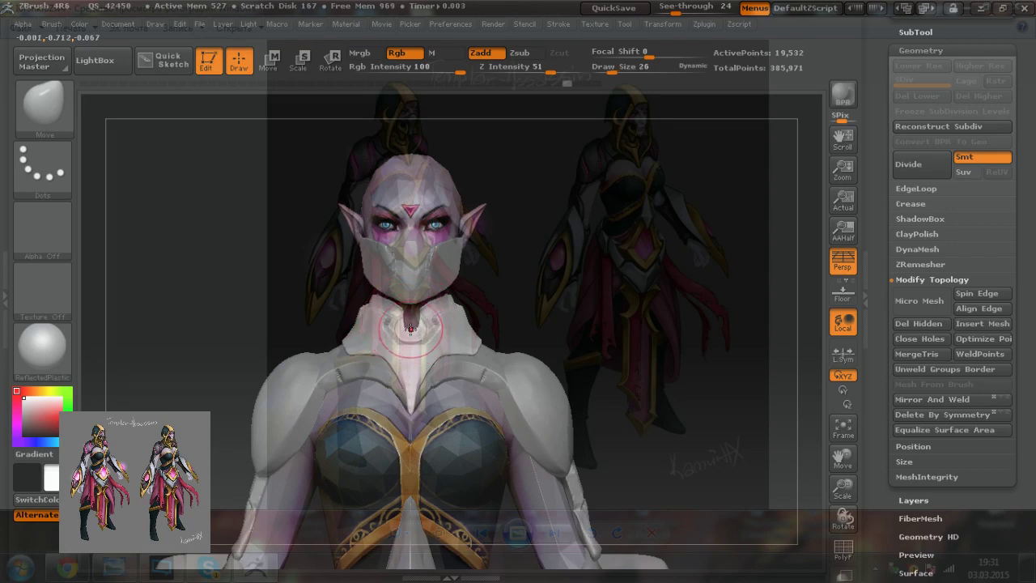
drag(290, 281, 406, 337)
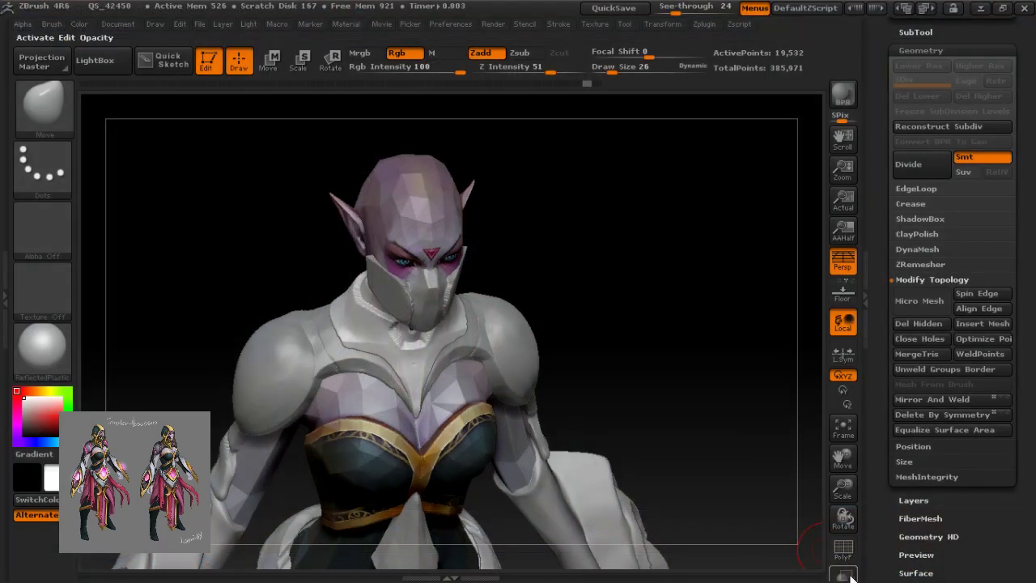
Step: Turn on transparency, examine how the collar sits around the neck, and turn transparency off
click(848, 576)
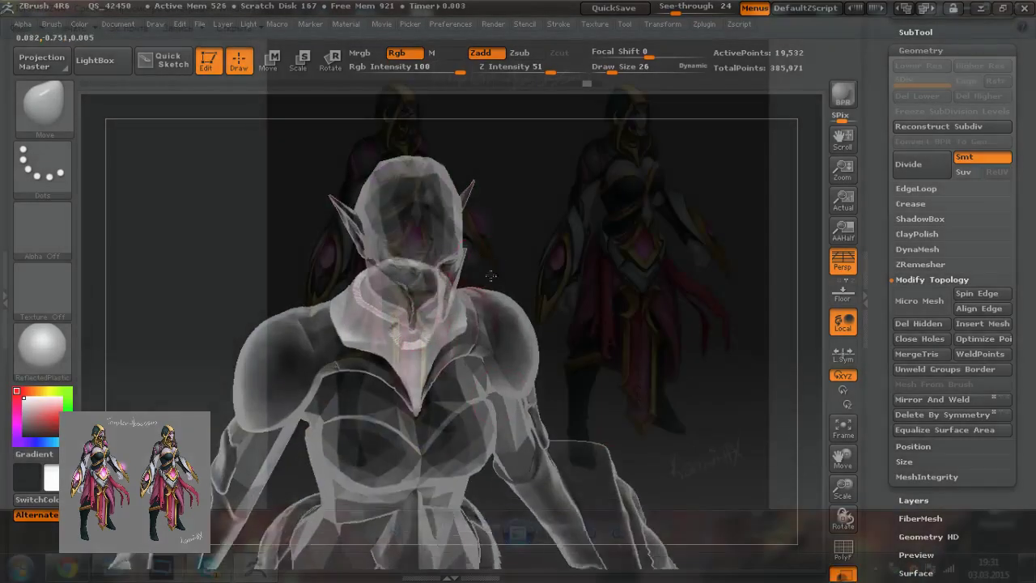
drag(489, 275, 413, 322)
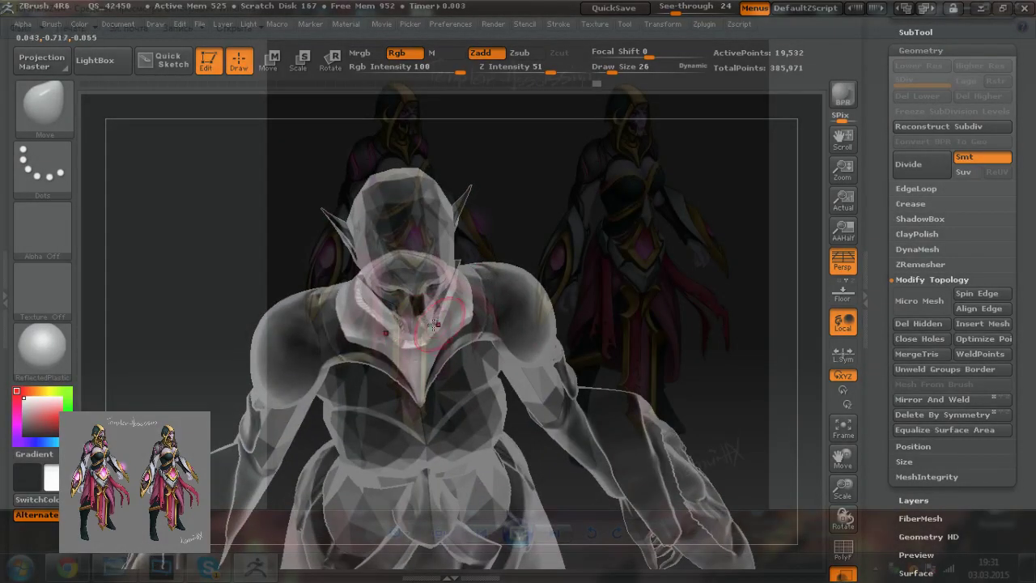
click(842, 575)
Step: Try adjusting the collar's front notch at draw size 14 and symmetrizing the collar with Mirror And Weld
drag(520, 326, 511, 269)
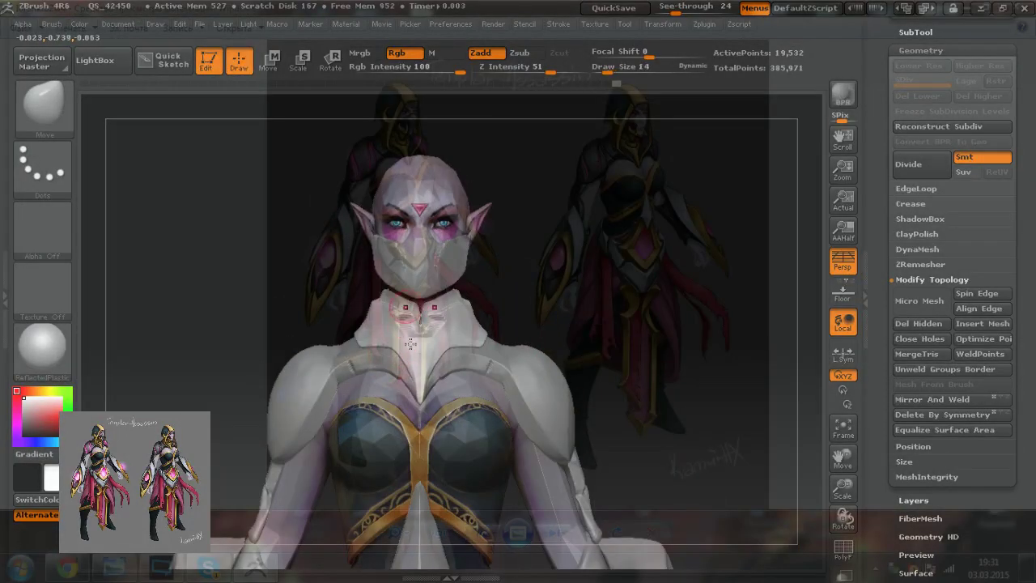
drag(417, 318, 424, 317)
click(913, 401)
click(910, 400)
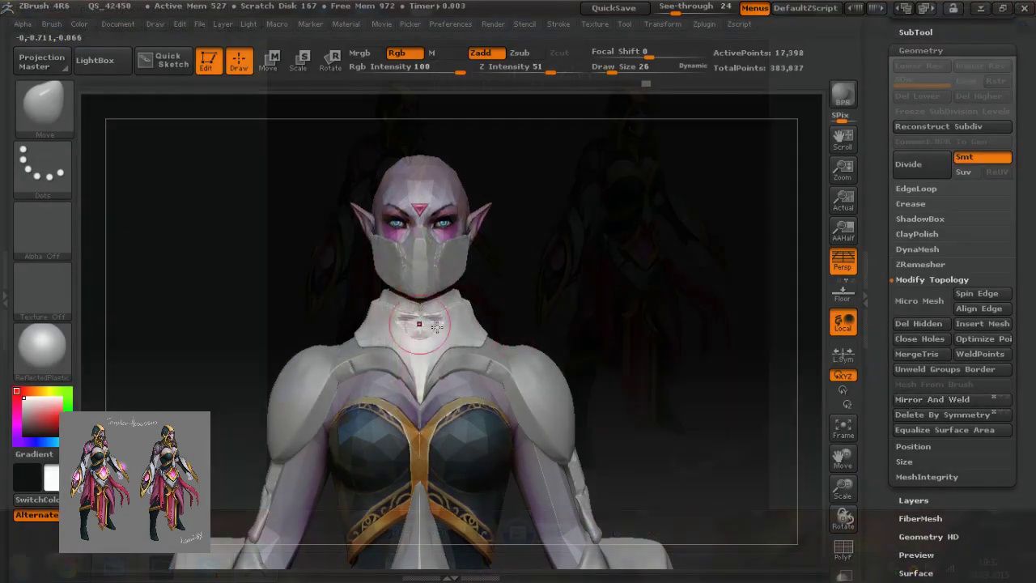
Step: Try smoothing the collar's front and remeshing it with DynaMesh, and inspect it from the side and back
shift+drag(404, 321, 397, 336)
ctrl+drag(556, 227, 594, 252)
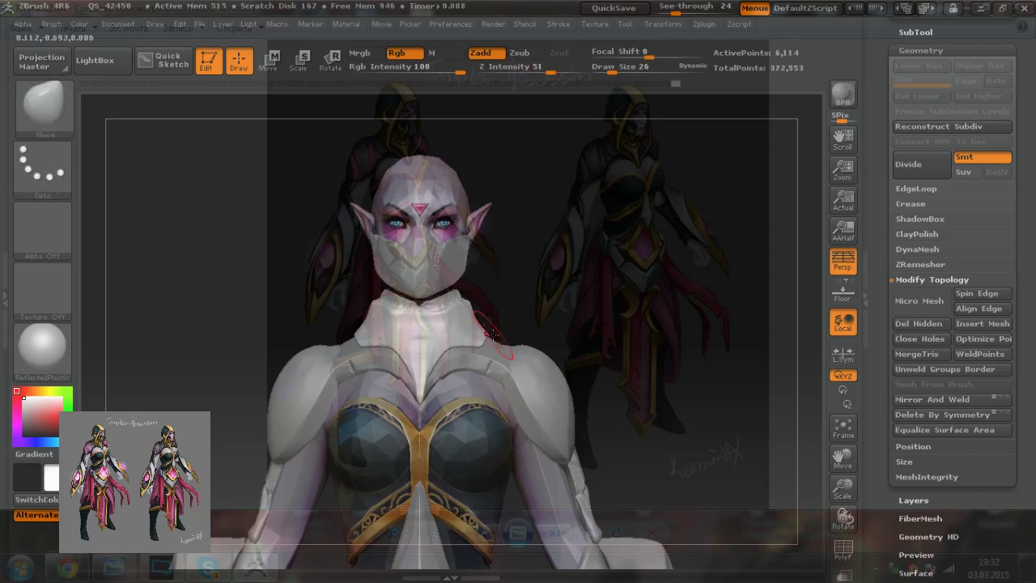
alt+right_drag(428, 364, 516, 364)
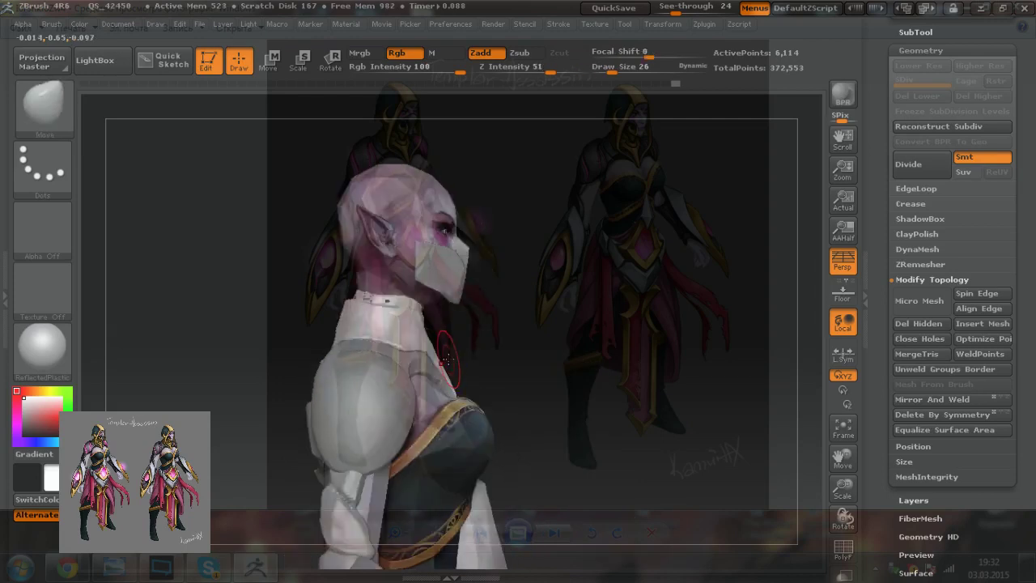
mouse_move(278, 301)
mouse_down()
mouse_move(369, 321)
mouse_move(431, 299)
mouse_move(480, 302)
mouse_move(482, 334)
mouse_move(545, 344)
mouse_up()
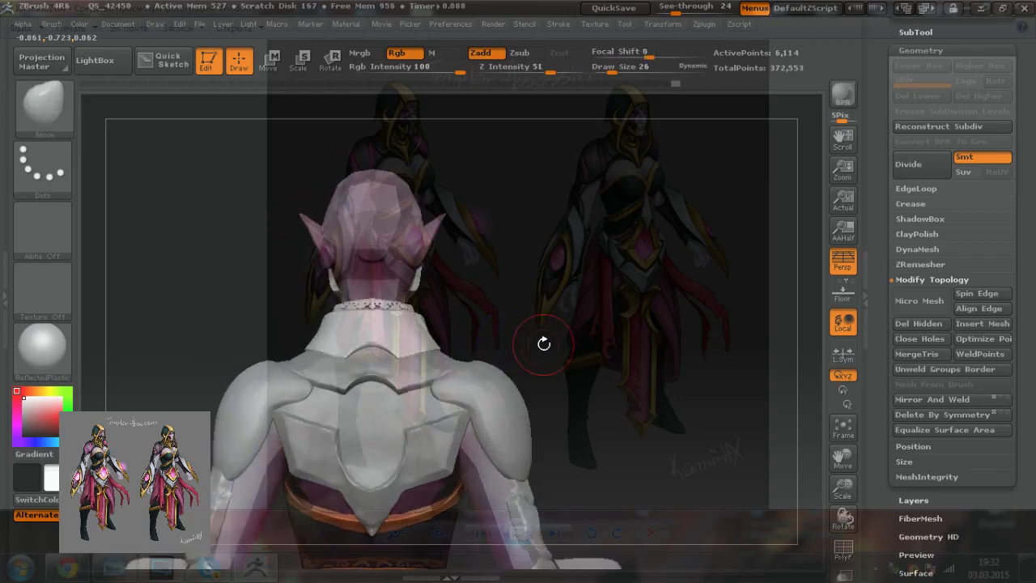
Step: Undo the collar's remesh, Mirror And Weld, and preceding sculpting strokes
key(ctrl)
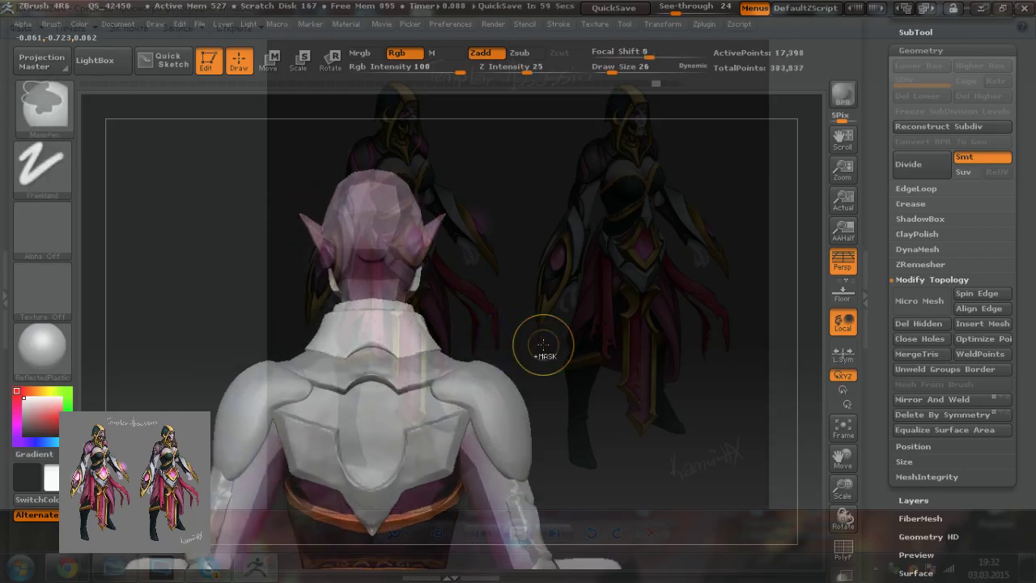
key(ctrl+z)
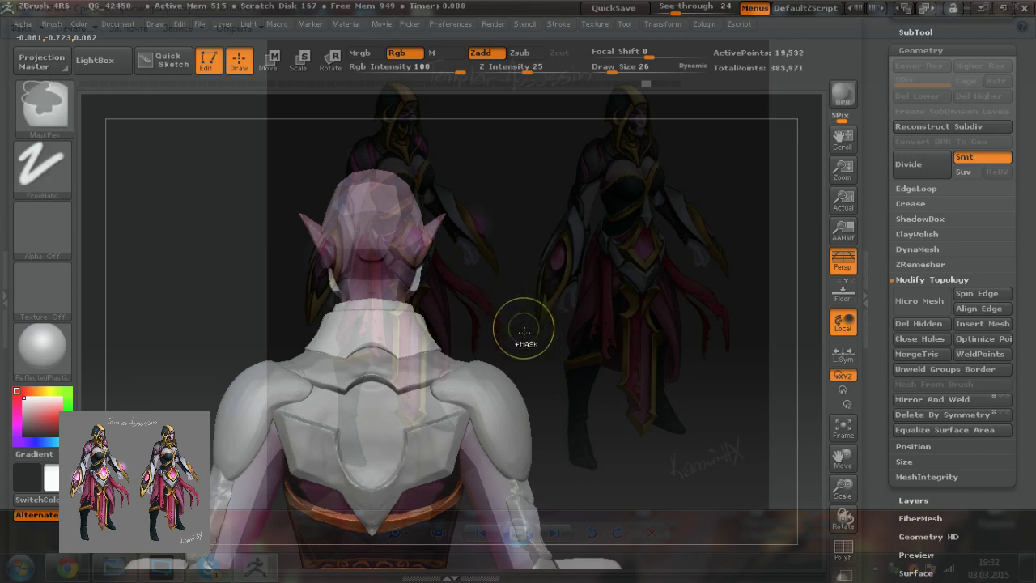
mouse_move(524, 332)
mouse_down()
mouse_move(564, 378)
mouse_move(490, 396)
mouse_up()
key(ctrl+z)
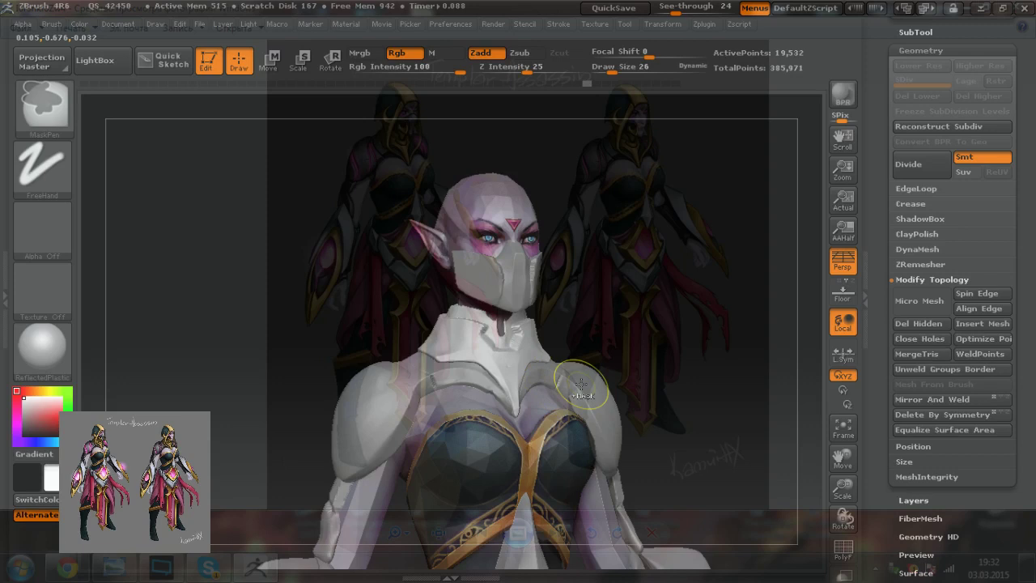
key(ctrl+z)
key(ctrl+z)
Step: Flatten the front surface of the collar with the TrimDynamic brush at draw size 26
shift+right_drag(580, 383, 579, 416)
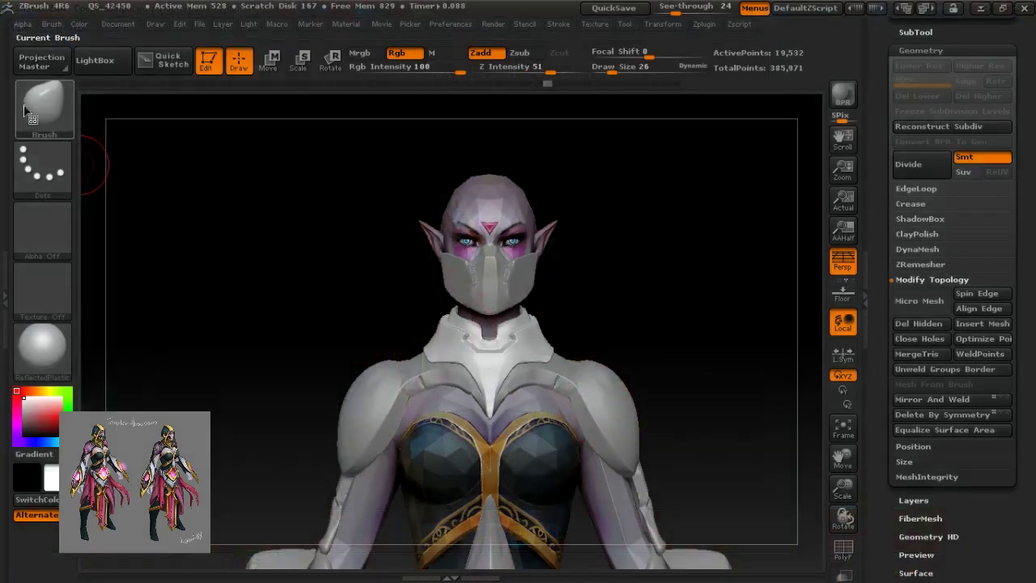
click(44, 111)
click(860, 398)
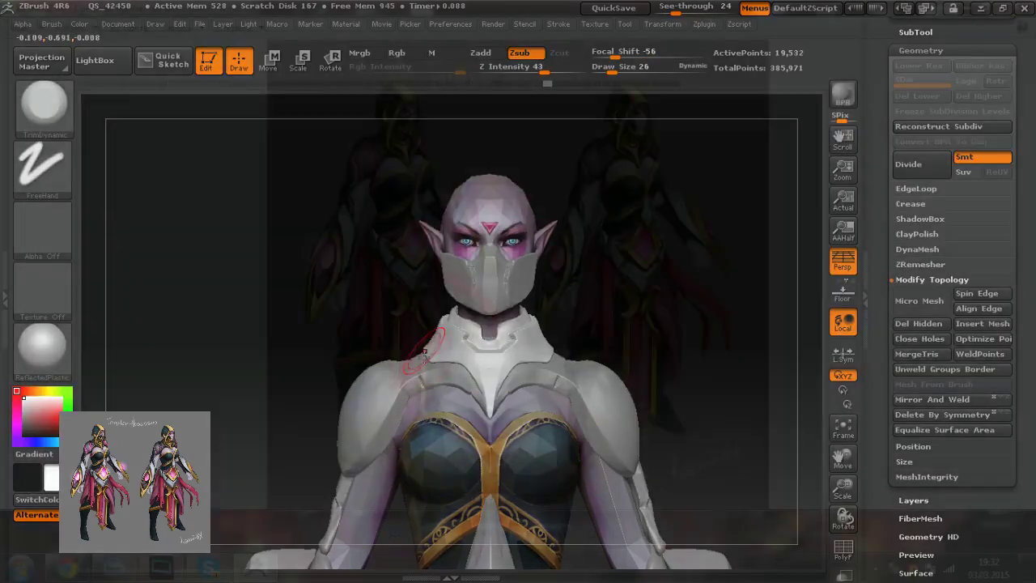
drag(469, 340, 499, 344)
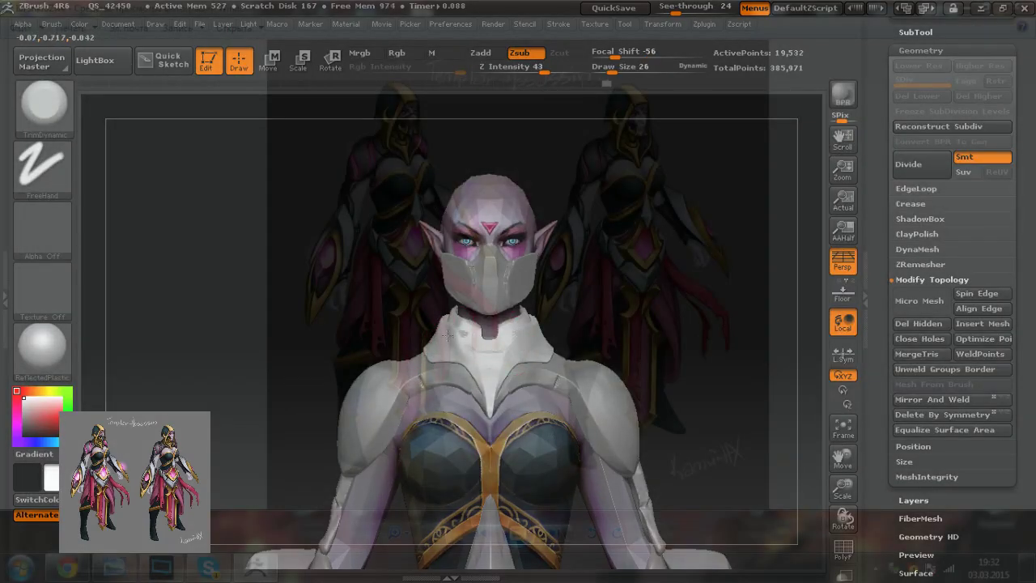
drag(463, 339, 443, 327)
drag(397, 297, 476, 301)
drag(417, 318, 415, 311)
Step: Check the trimmed collar from around the model and symmetrize it with Mirror And Weld
mouse_move(353, 294)
mouse_down()
mouse_move(414, 297)
mouse_move(359, 293)
mouse_up()
drag(279, 284, 334, 290)
drag(248, 263, 311, 287)
mouse_move(242, 316)
mouse_down()
mouse_move(256, 298)
mouse_move(291, 288)
mouse_up()
drag(198, 354, 243, 320)
alt+drag(356, 323, 519, 403)
click(920, 403)
click(923, 400)
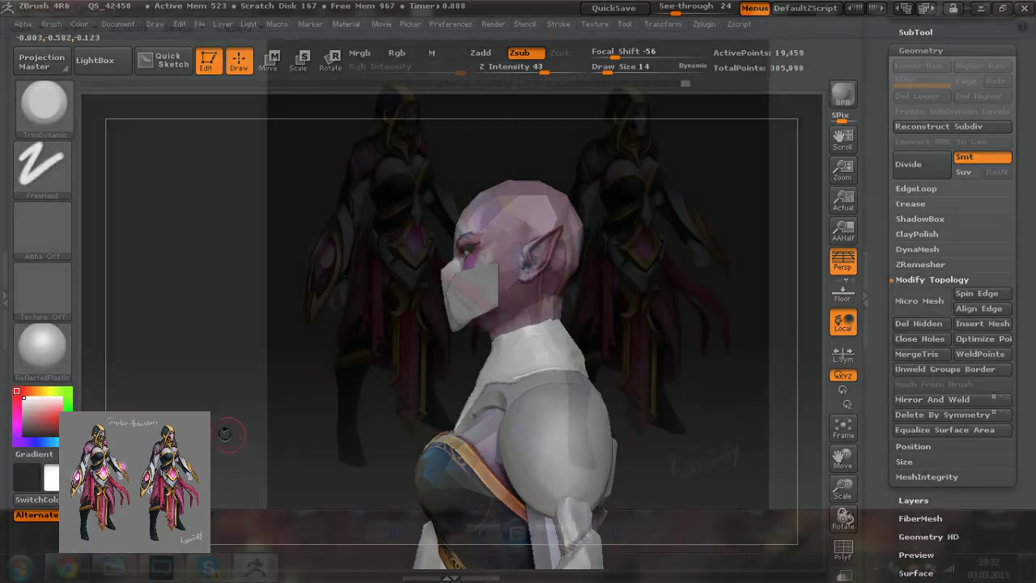
Step: Flatten the back surface of the collar with TrimDynamic at draw size 14
alt+drag(712, 382, 584, 371)
drag(253, 444, 362, 438)
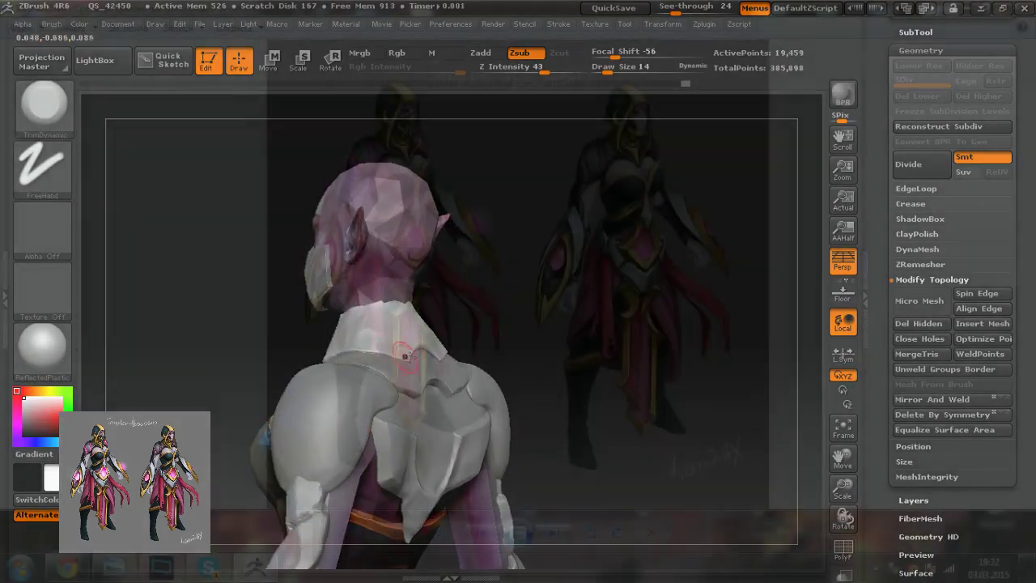
drag(415, 342, 416, 334)
drag(571, 374, 528, 371)
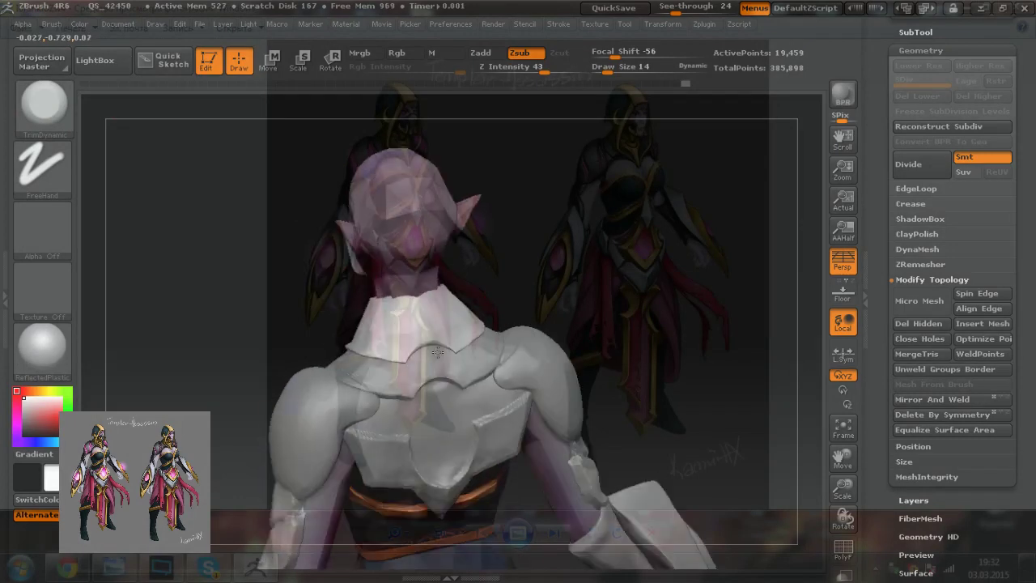
mouse_move(404, 330)
mouse_down()
mouse_move(417, 334)
mouse_move(394, 314)
mouse_up()
shift+drag(622, 357, 587, 355)
drag(608, 400, 402, 416)
shift+drag(563, 383, 735, 356)
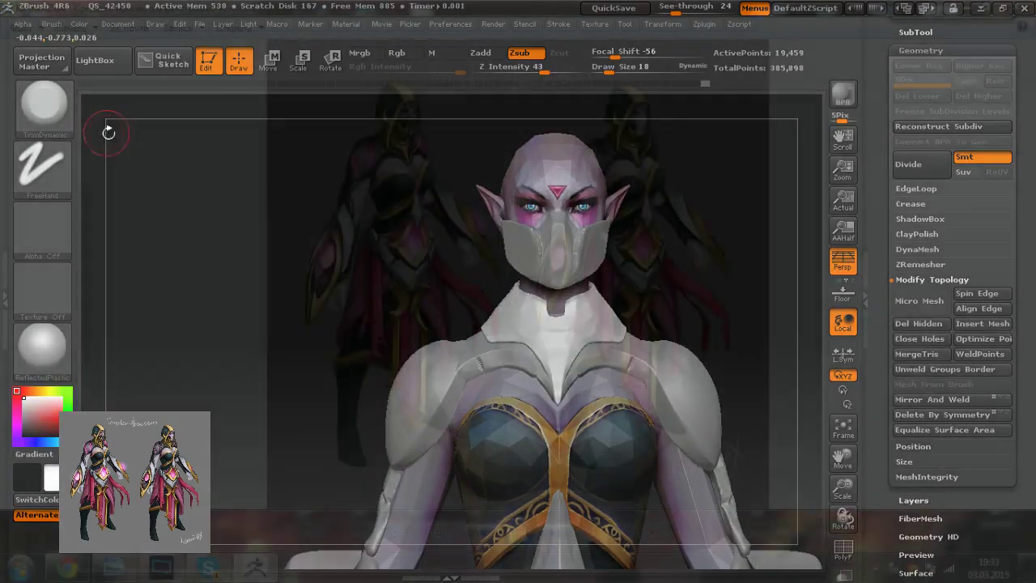
Step: Switch to the Move brush and reshape the collar's upper front corners and notch at draw size 34
click(48, 111)
click(796, 338)
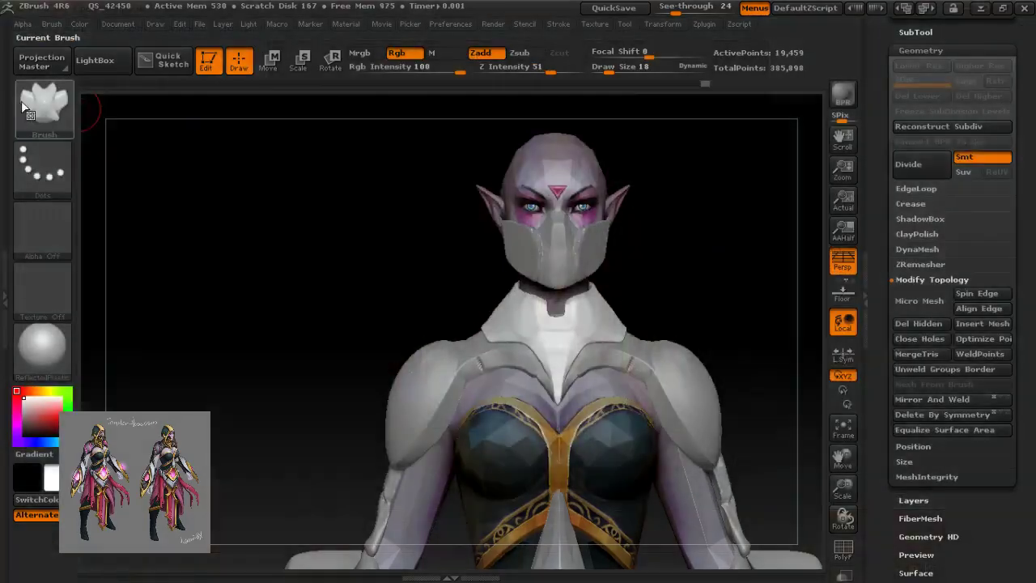
click(24, 106)
click(801, 330)
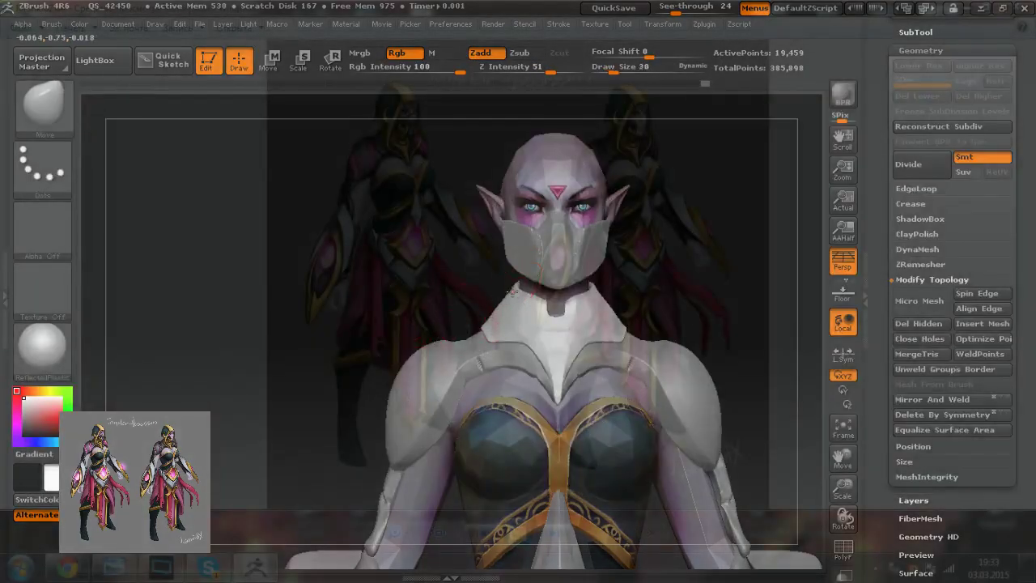
key(])
drag(517, 278, 517, 277)
key(shift)
key(ctrl+z)
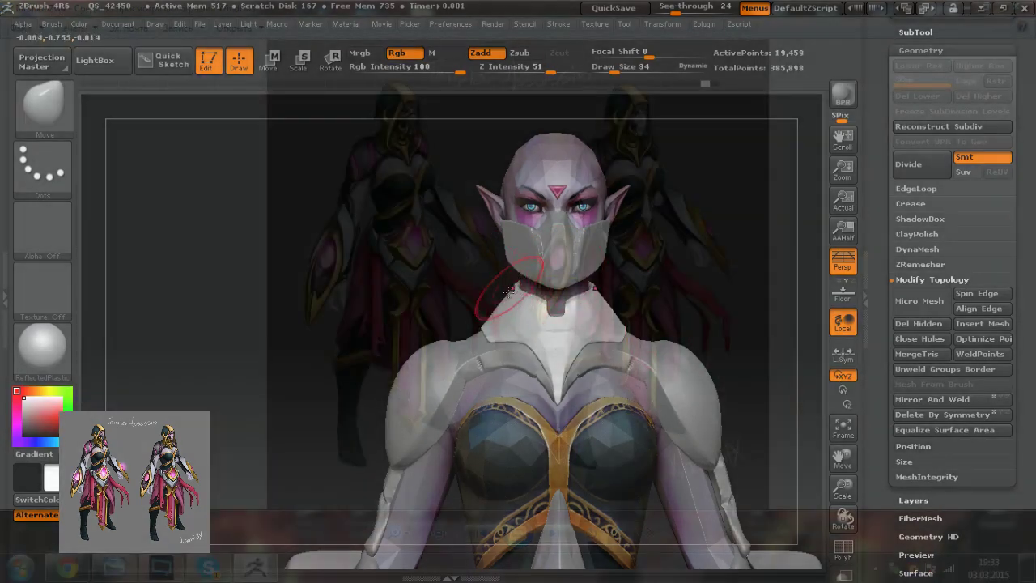
drag(519, 281, 516, 279)
mouse_move(555, 311)
mouse_down()
mouse_move(548, 297)
mouse_move(556, 303)
mouse_up()
Step: Adjust the collar's upper rim and rear profile from the side with the Move brush at draw size 30
key(bracketleft)
mouse_move(472, 288)
mouse_down()
mouse_move(579, 290)
mouse_move(560, 293)
mouse_up()
key(bracketright)
mouse_move(431, 276)
mouse_down()
mouse_move(481, 271)
mouse_move(473, 257)
mouse_up()
drag(503, 275, 473, 246)
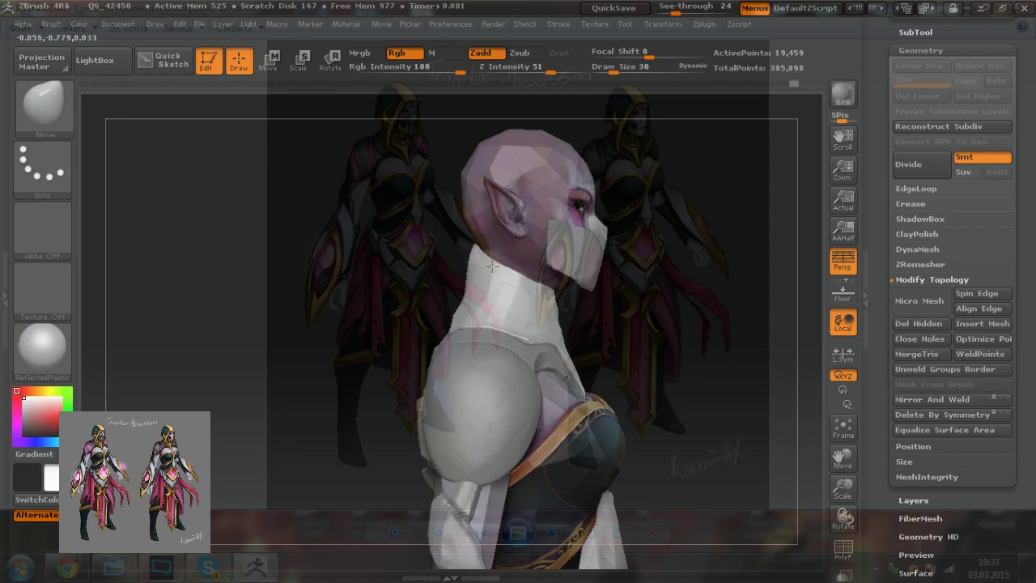
drag(468, 288, 480, 285)
key(bracketleft)
drag(524, 288, 523, 296)
Step: Refine the collar's upper back corner in side view with the Move brush at draw size 14
key(bracketright)
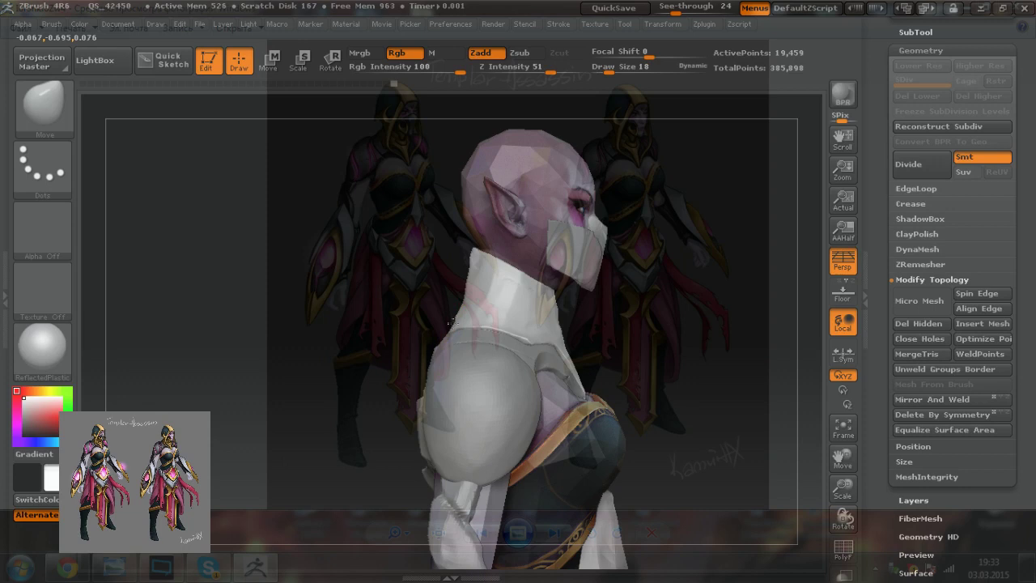
key(bracketleft)
key(bracketleft)
key(bracketleft)
key(bracketleft)
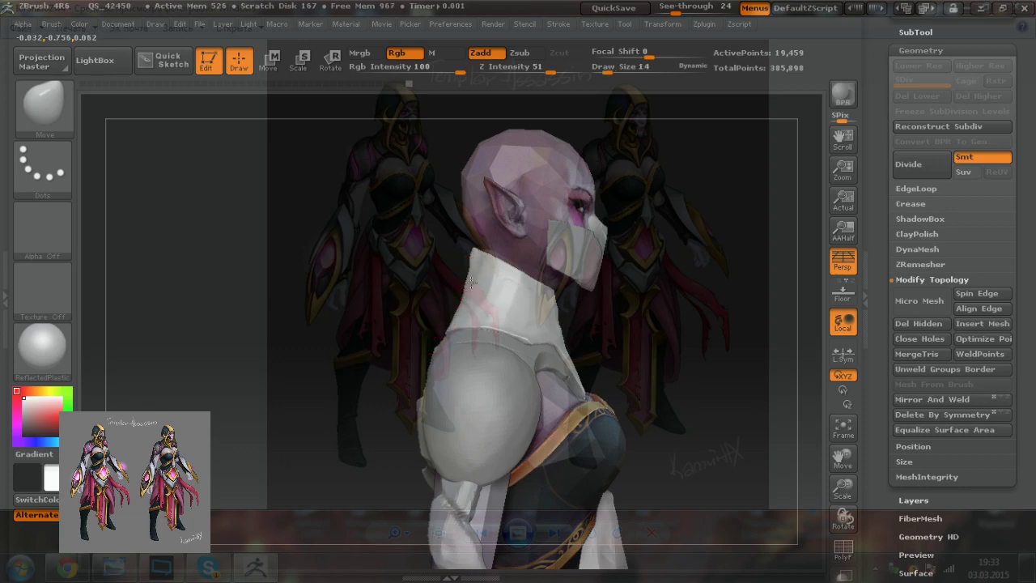
drag(472, 256, 475, 255)
key(bracketleft)
drag(390, 306, 478, 308)
Step: Adjust the collar's rear top rim and lower back edge at draw size 18
key(bracketright)
key(bracketright)
drag(467, 251, 455, 256)
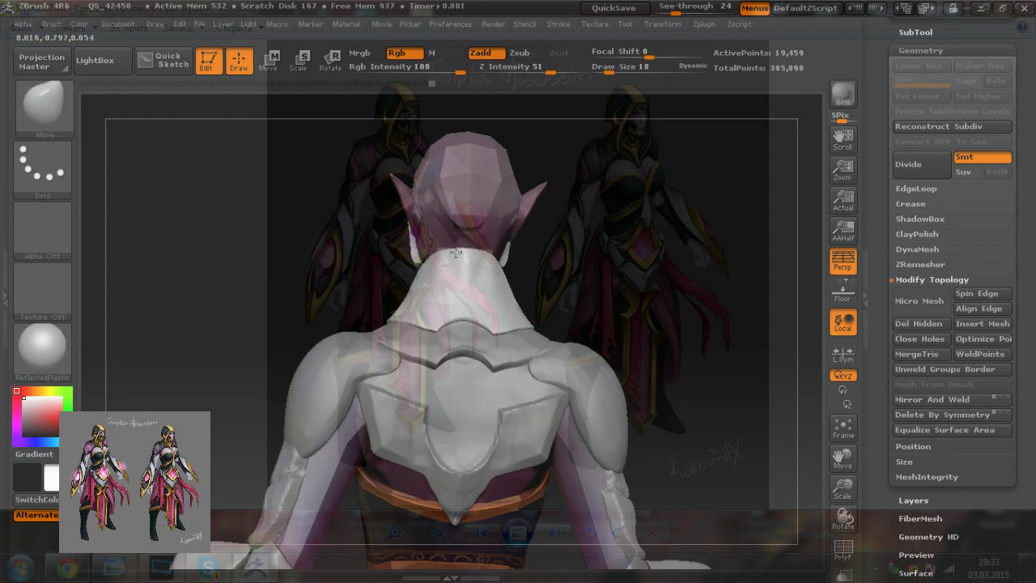
shift+drag(497, 315, 484, 315)
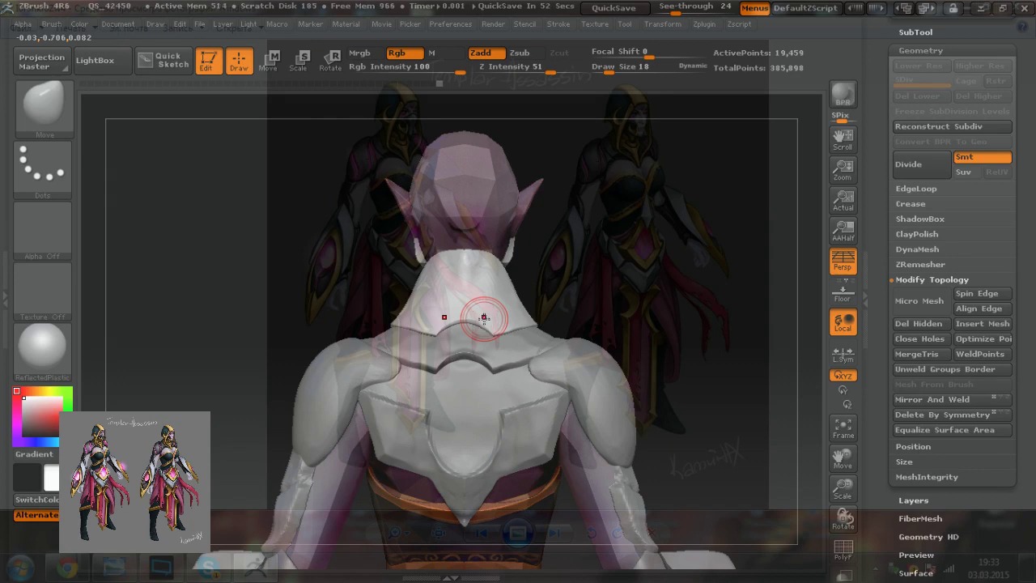
Step: Widen the collar's rear contour at draw size 34 and raise the centre of its top edge at draw size 30
key(bracketright)
drag(414, 285, 430, 277)
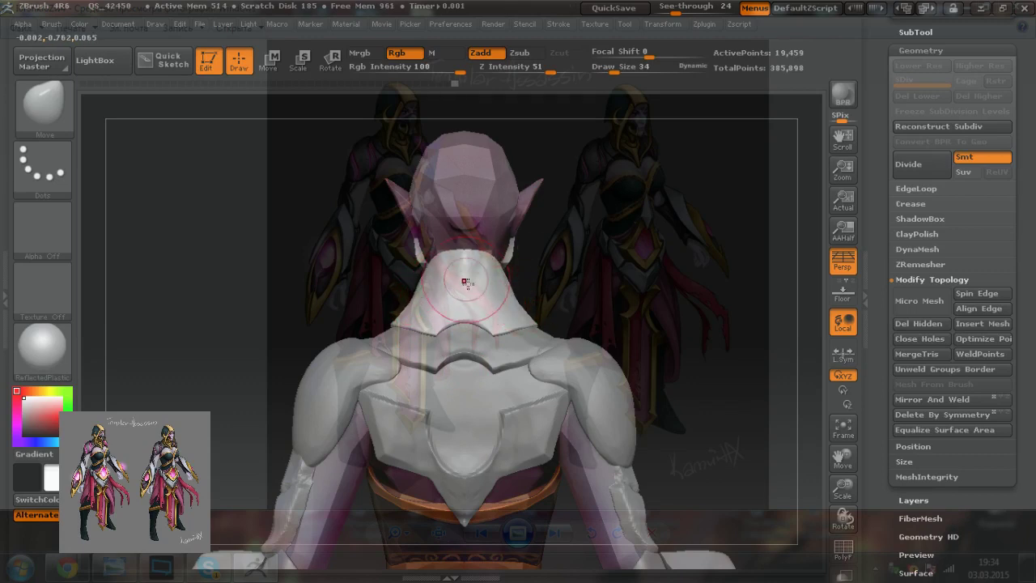
key(bracketleft)
drag(465, 256, 465, 252)
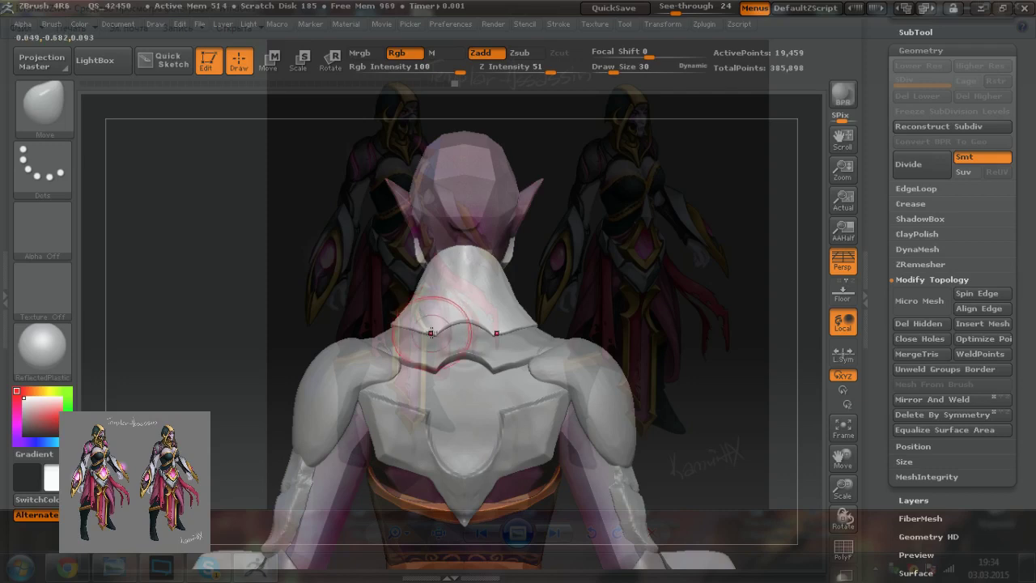
Step: Refine the collar's rear profile and upper side rim in side view with Move brush sizes between 14 and 30
drag(370, 302, 421, 296)
key(bracketleft)
key(bracketleft)
key(bracketleft)
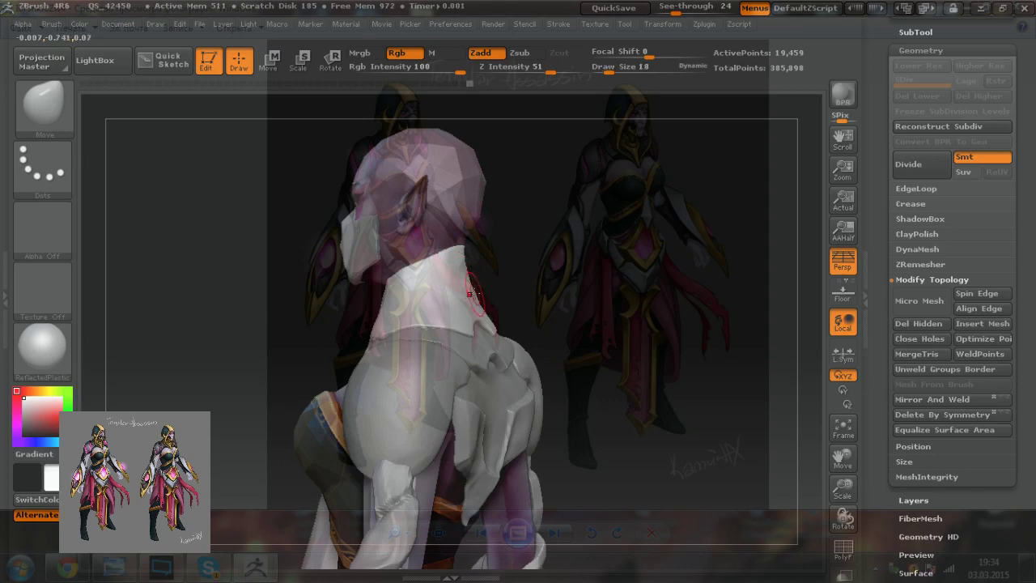
mouse_move(527, 282)
mouse_down()
mouse_move(550, 279)
mouse_move(510, 272)
mouse_up()
key(bracketleft)
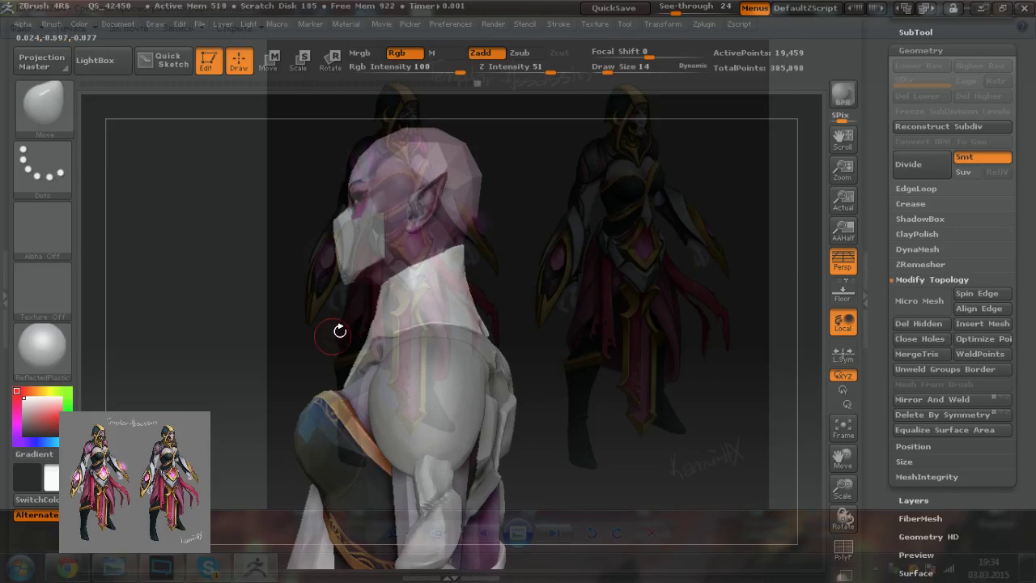
key(bracketright)
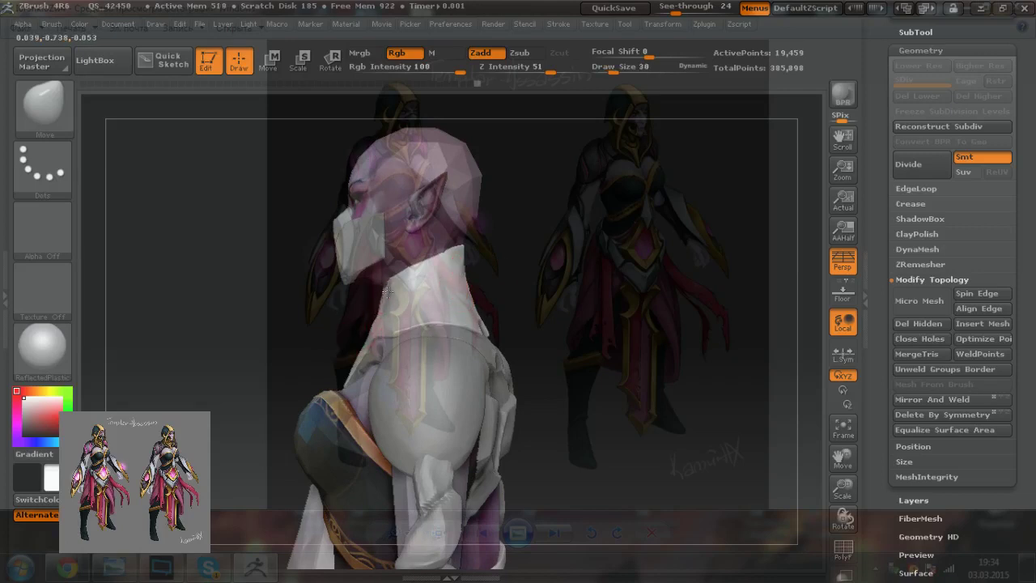
key(bracketleft)
key(bracketleft)
key(bracketleft)
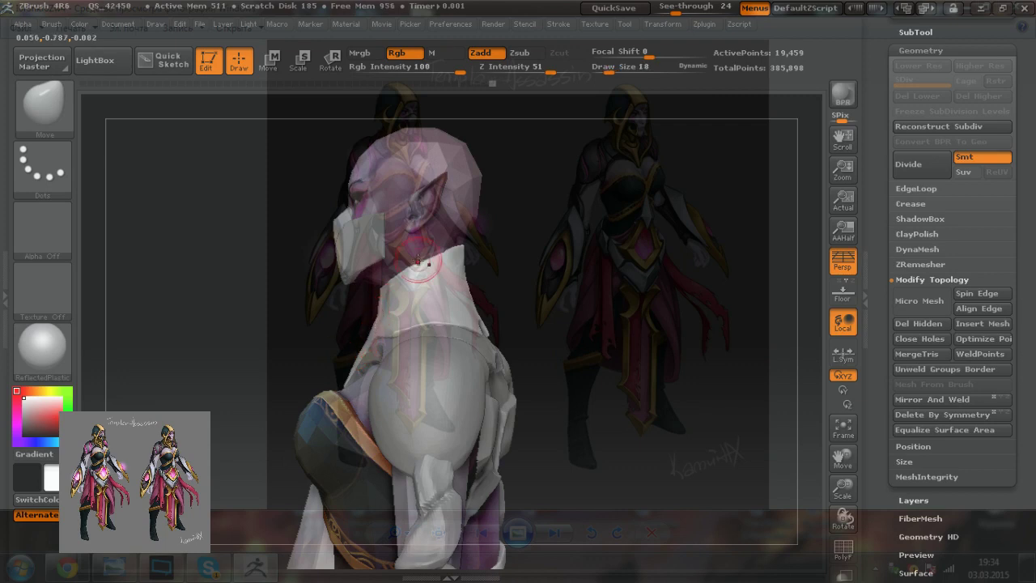
Step: Adjust the collar's lower front edges beside the neckline point with the Move brush at draw size 7
drag(506, 317, 640, 348)
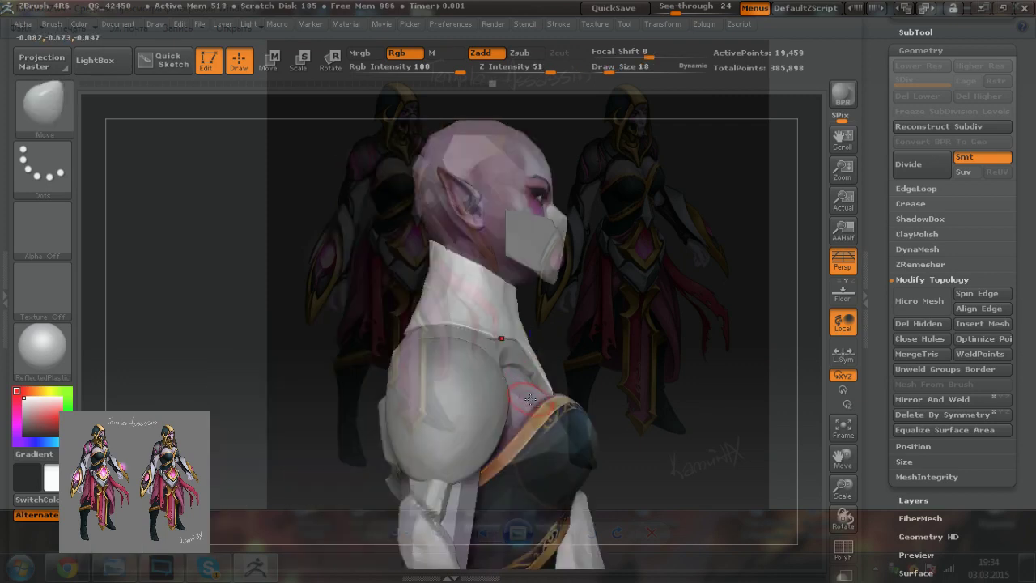
alt+right_drag(530, 400, 538, 378)
shift+right_drag(514, 417, 566, 427)
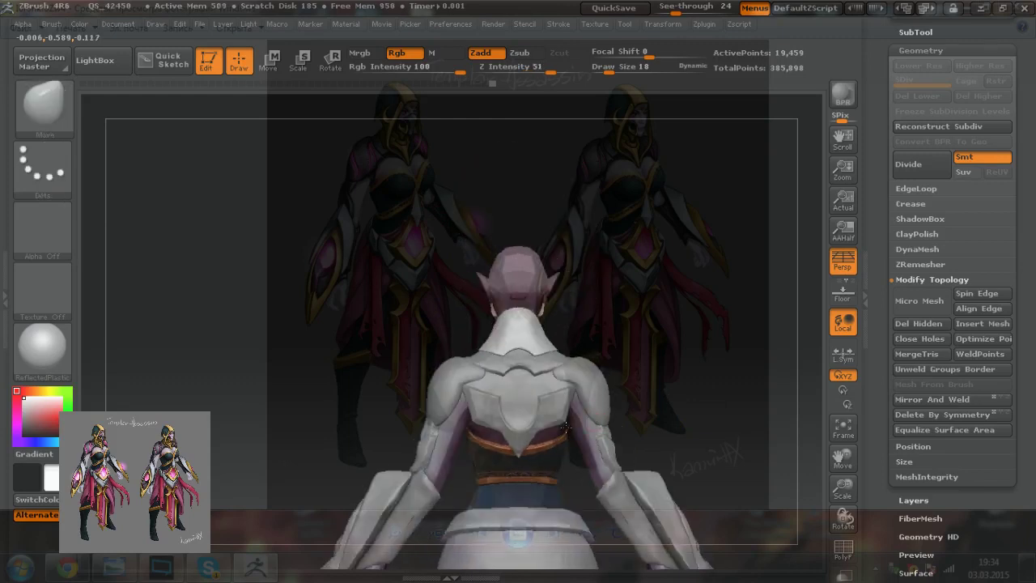
mouse_move(516, 335)
ctrl+right_down()
mouse_move(607, 347)
mouse_move(521, 351)
ctrl+right_up()
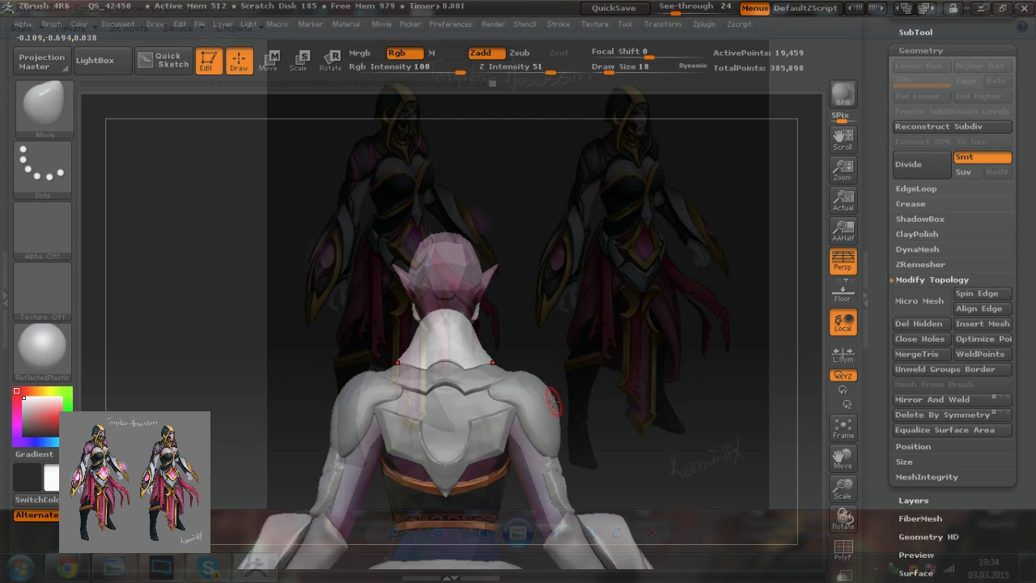
mouse_move(618, 411)
right_down()
mouse_move(487, 379)
mouse_move(374, 328)
mouse_move(360, 307)
mouse_move(513, 347)
right_up()
drag(373, 404, 325, 401)
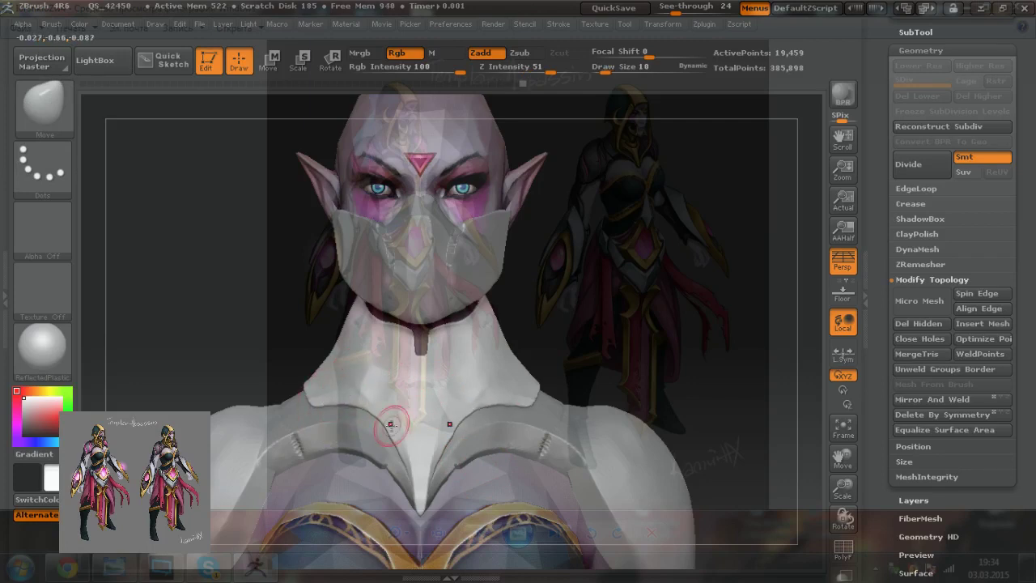
key([)
drag(402, 452, 399, 451)
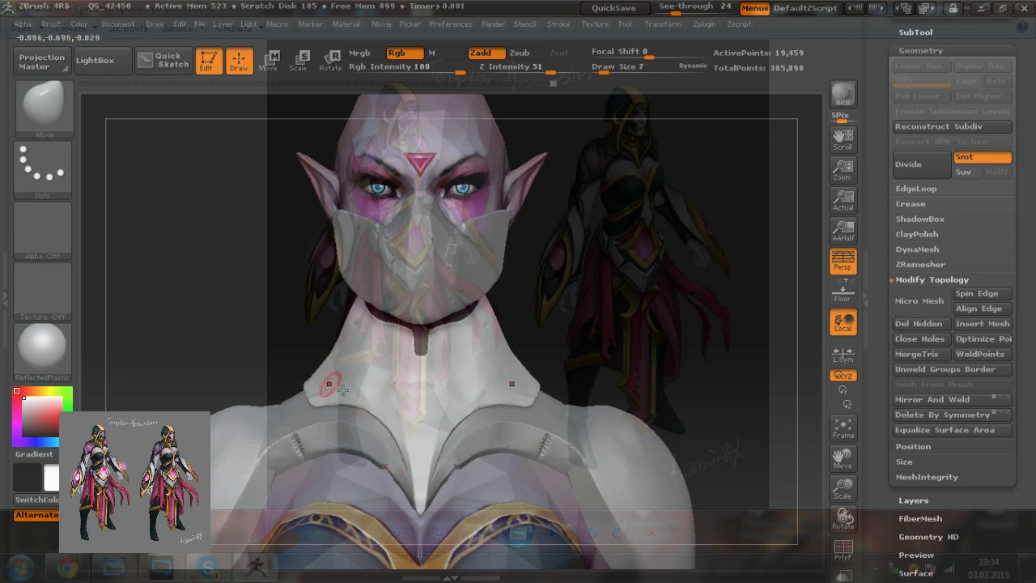
Step: Reshape the collar's lower side corners at draw size 9 and its upper front rim with a larger Move brush
drag(268, 359, 293, 392)
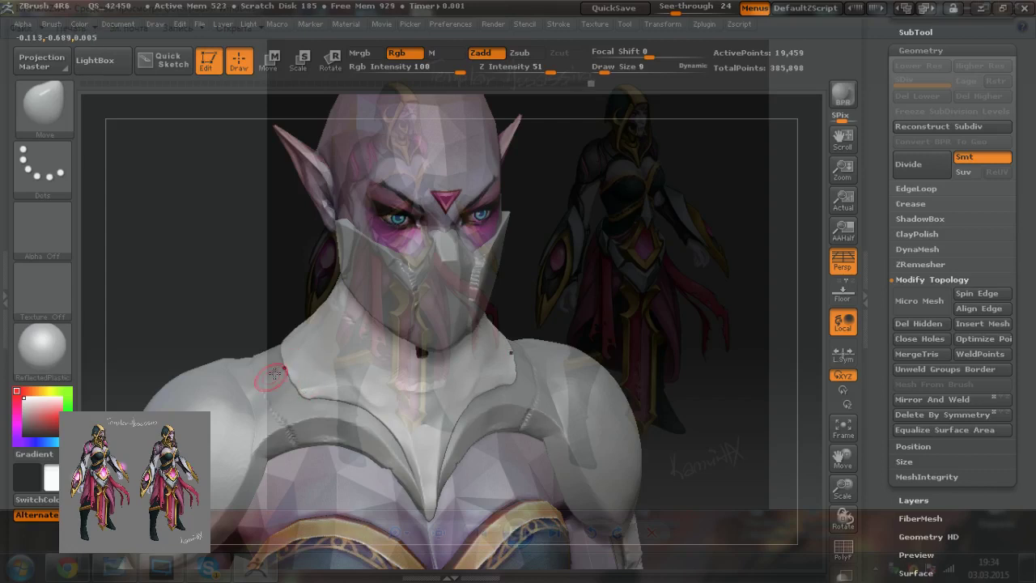
right_drag(321, 350, 485, 394)
key(])
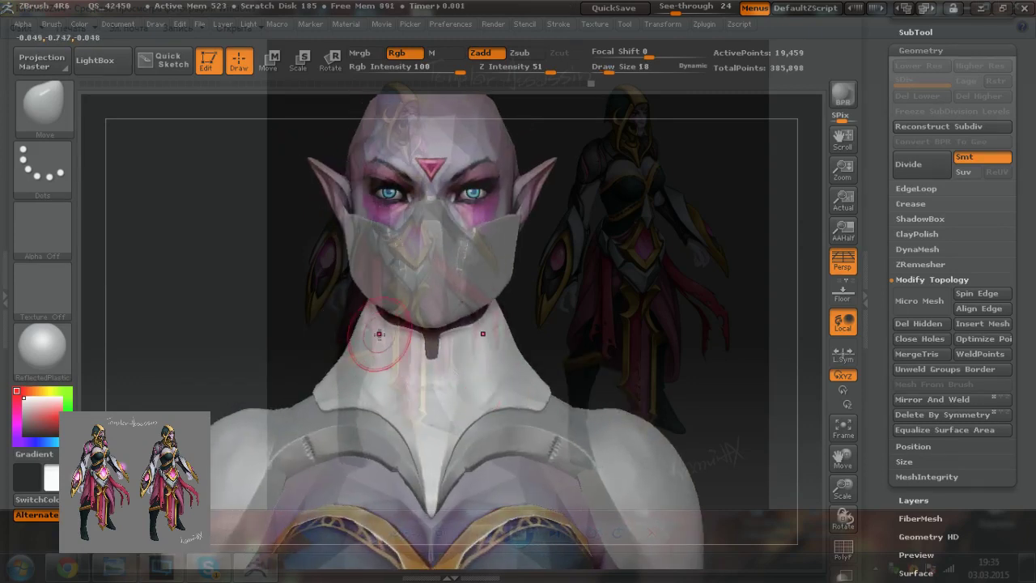
drag(423, 353, 424, 352)
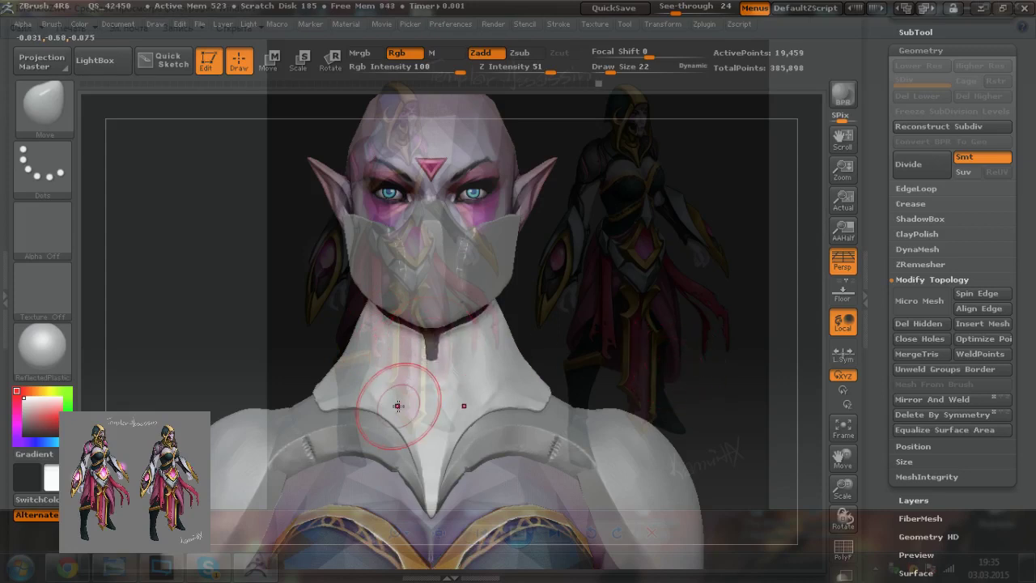
Step: Adjust the collar's side contours and lower corners from the front with Move brush sizes 18 to 26
mouse_move(452, 426)
right_down()
mouse_move(538, 433)
mouse_move(534, 365)
right_up()
mouse_move(538, 462)
right_down()
mouse_move(401, 467)
mouse_move(467, 468)
mouse_move(467, 527)
right_up()
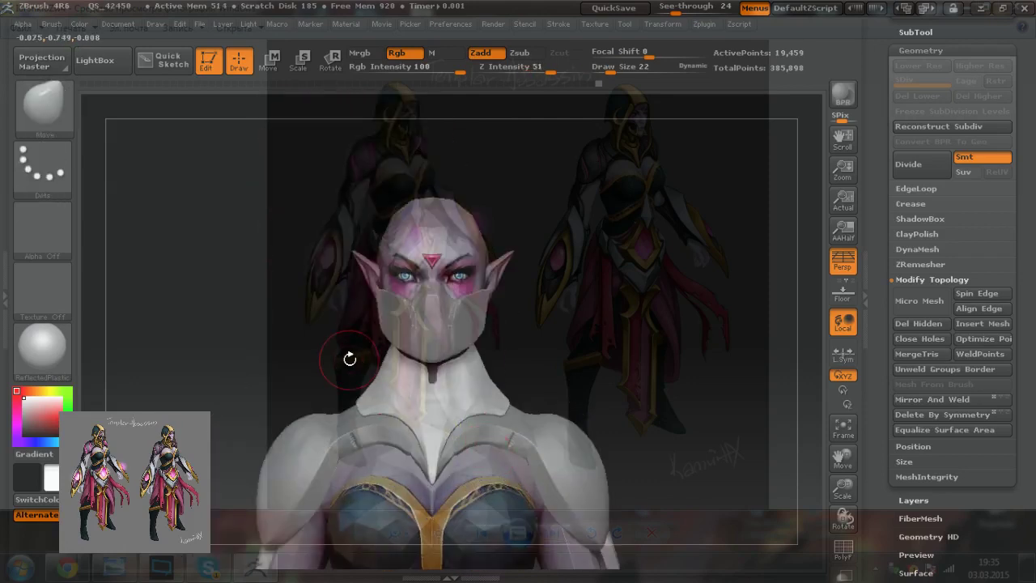
drag(379, 380, 385, 377)
key([)
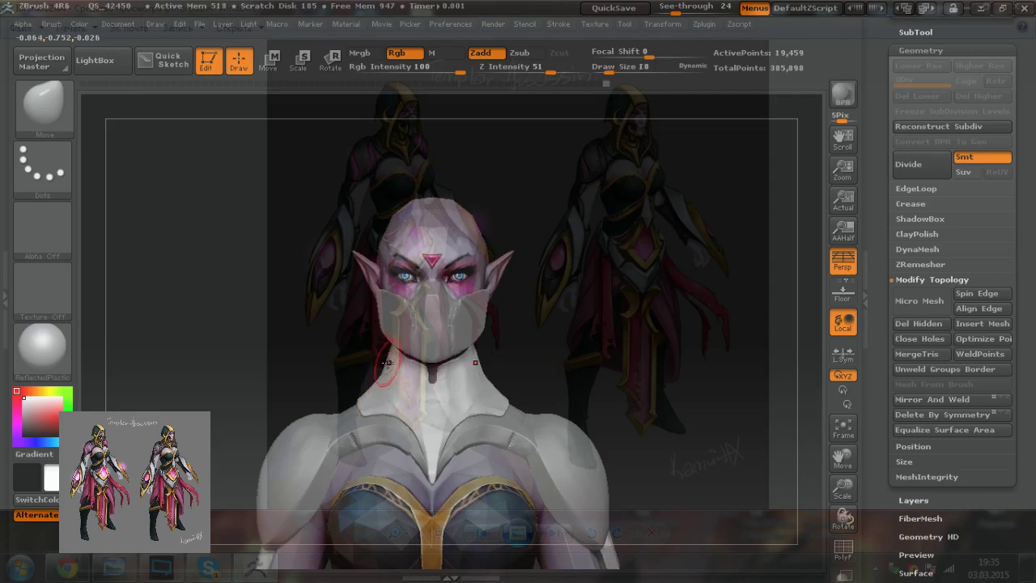
key(])
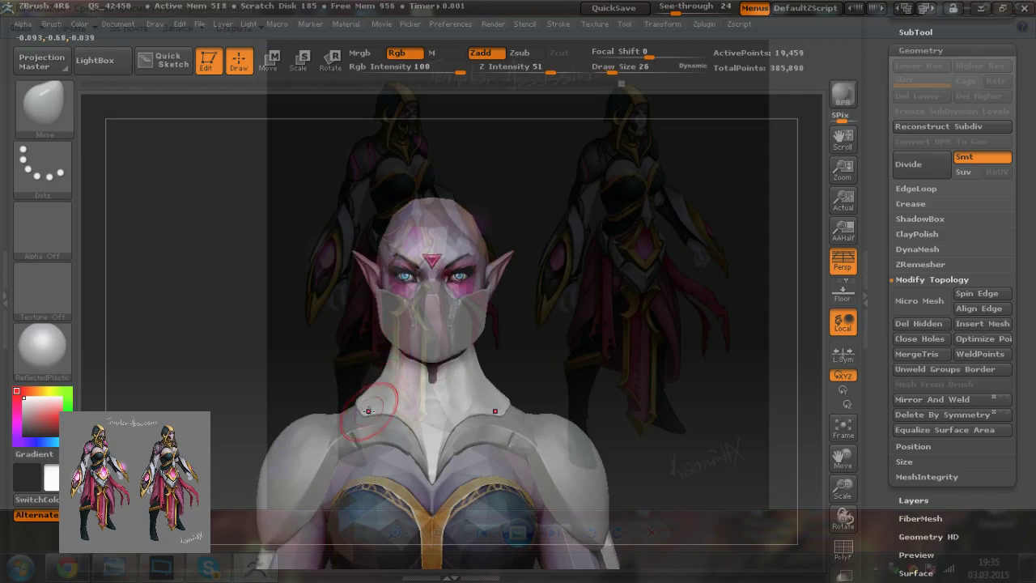
mouse_move(504, 377)
mouse_down()
mouse_move(495, 359)
mouse_move(492, 390)
mouse_up()
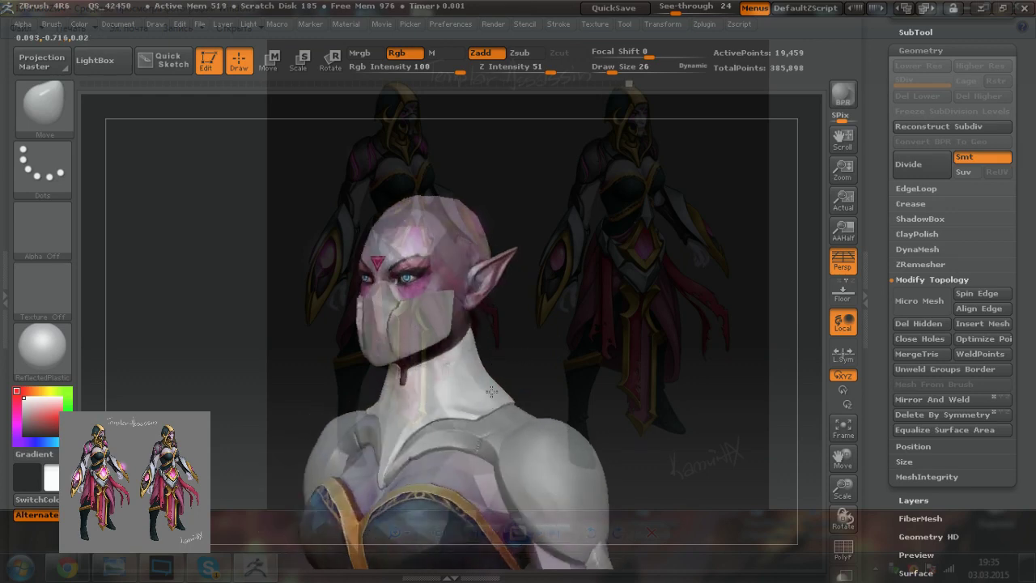
Step: Examine the collar's silhouette from several angles and switch to the Templar Assassin reference art in the Windows photo viewer
drag(303, 378, 377, 375)
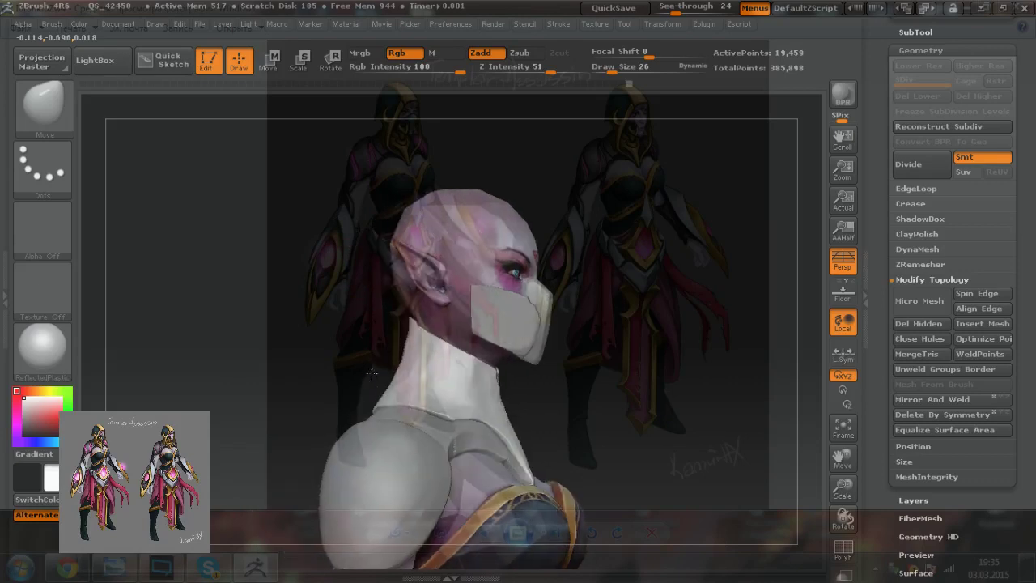
mouse_move(313, 384)
mouse_down()
mouse_move(394, 374)
mouse_move(433, 354)
mouse_up()
ctrl+right_drag(441, 360, 463, 423)
drag(462, 422, 478, 384)
key(alt+Tab)
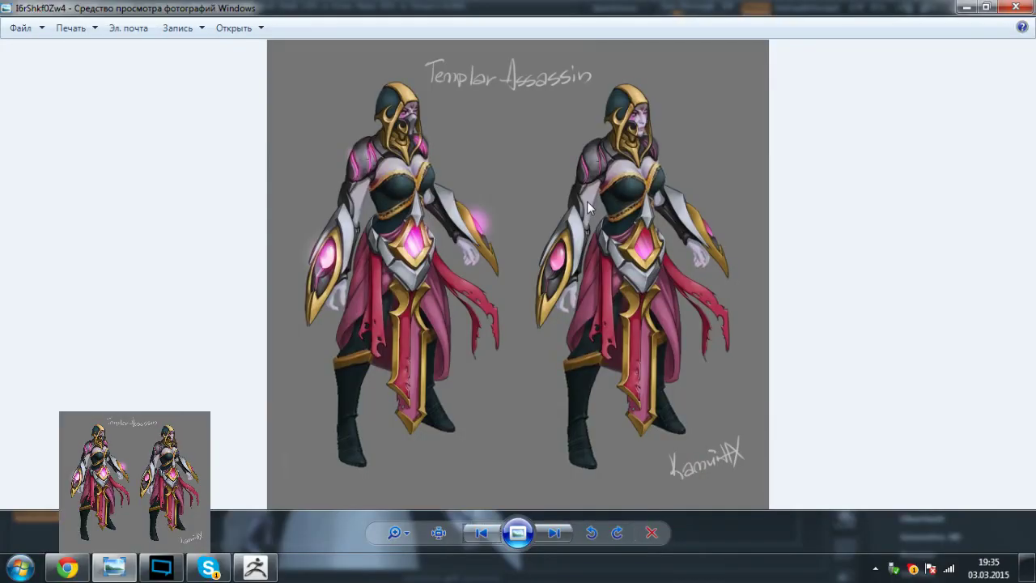
Step: Bring up the back-view reference sketch in the photo viewer, return to ZBrush and frame the character's upper back to match
key(Right)
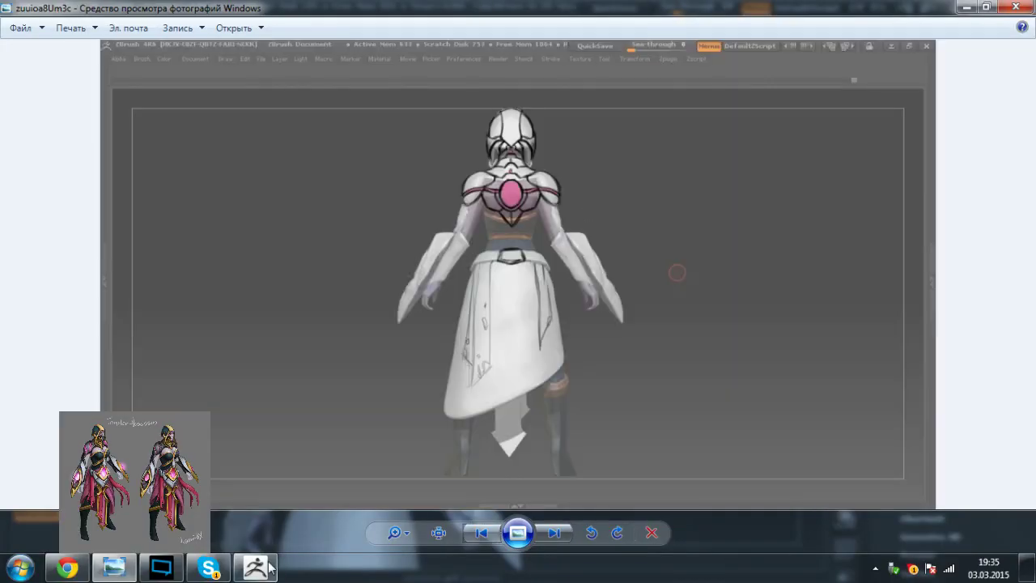
click(270, 568)
shift+drag(528, 317, 540, 319)
alt+drag(298, 369, 403, 328)
ctrl+right_drag(414, 333, 424, 415)
alt+right_drag(624, 238, 564, 331)
mouse_move(564, 331)
right_down()
mouse_move(542, 308)
mouse_move(558, 304)
right_up()
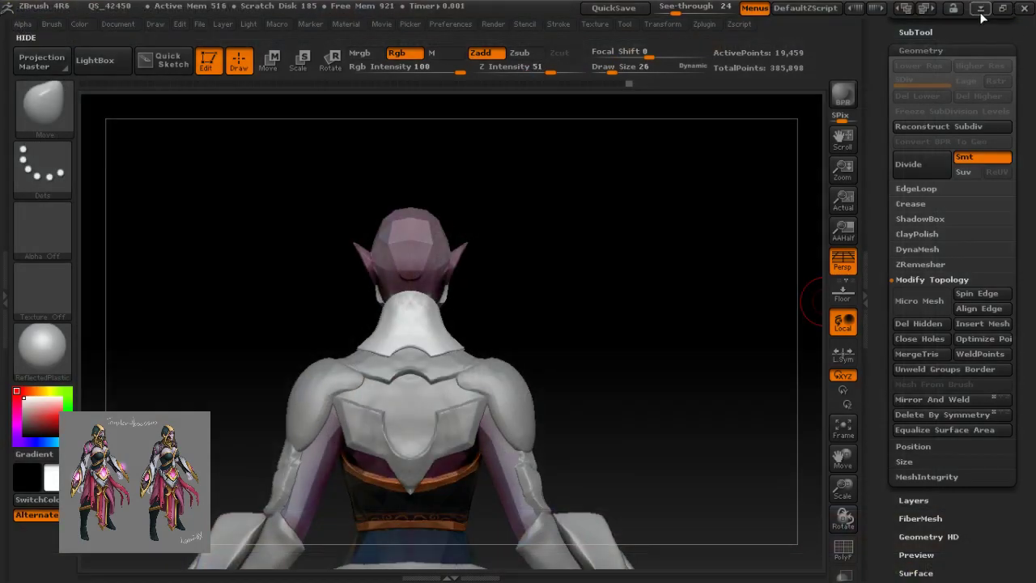
Step: Make the hood subtool visible and select it for sculpting
click(904, 35)
click(1002, 230)
click(1002, 232)
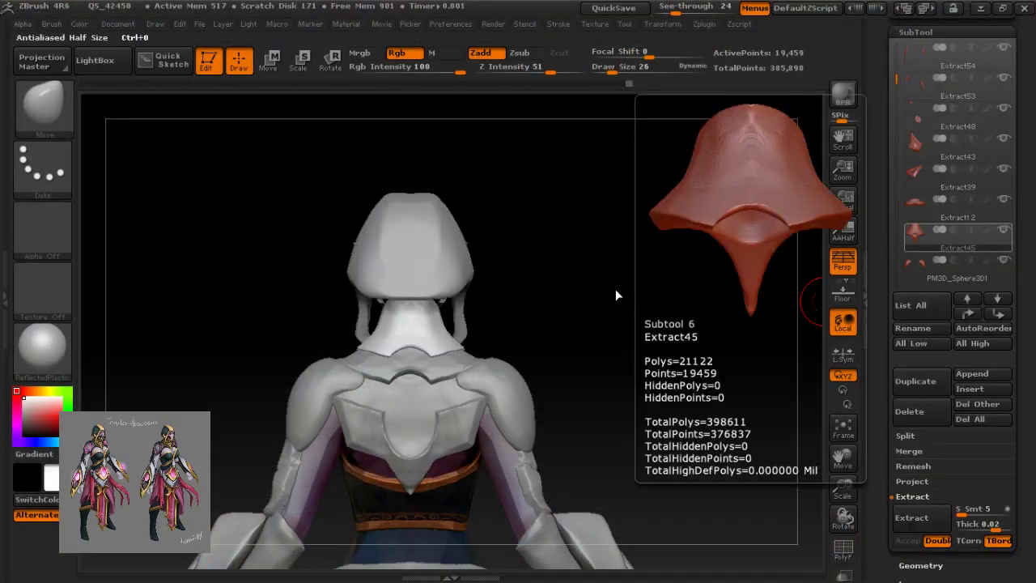
alt+click(425, 269)
Step: Shape the hood's rear lower edge into a central point flanked by arches with the Move brush at draw sizes 22 to 42
key(bracketright)
key(bracketright)
drag(376, 291, 383, 272)
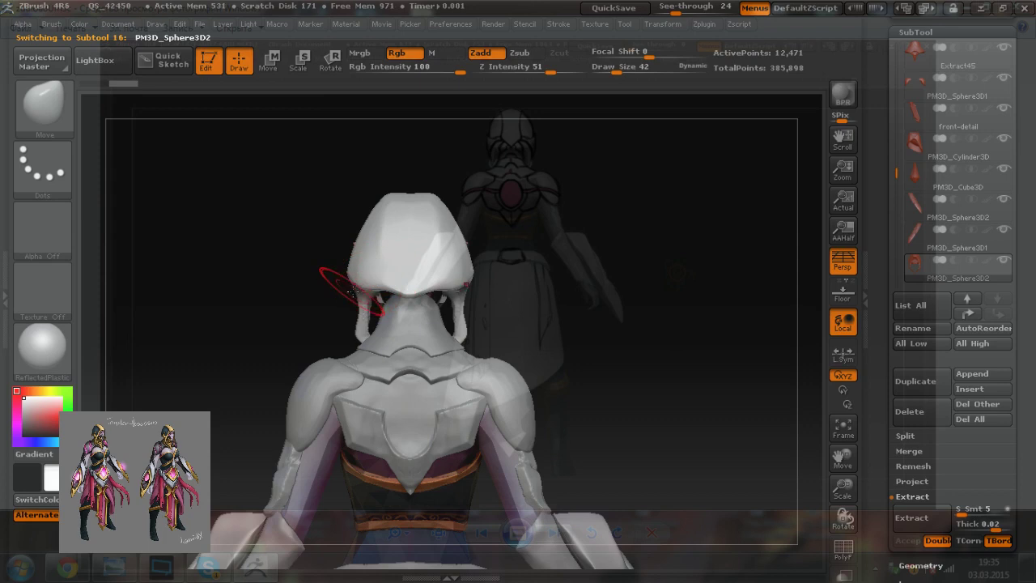
mouse_move(359, 287)
mouse_down()
mouse_move(361, 319)
mouse_move(371, 292)
mouse_up()
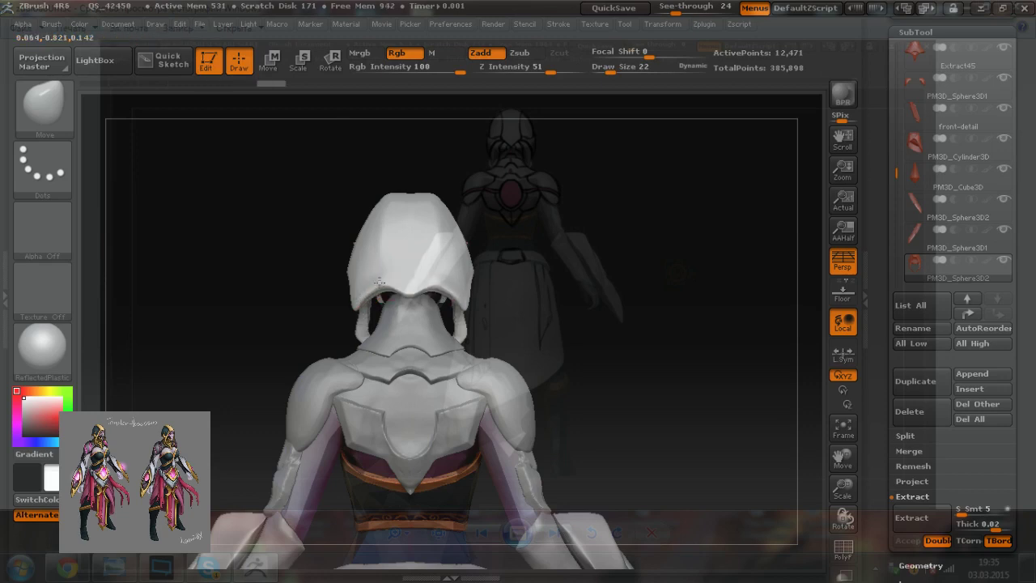
drag(369, 286, 380, 289)
key(bracketright)
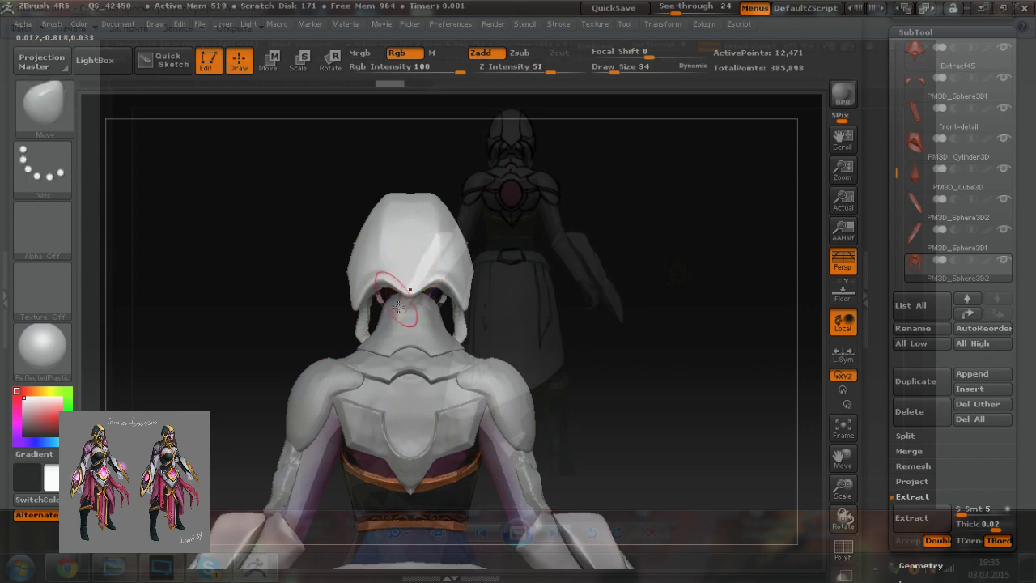
drag(376, 278, 385, 284)
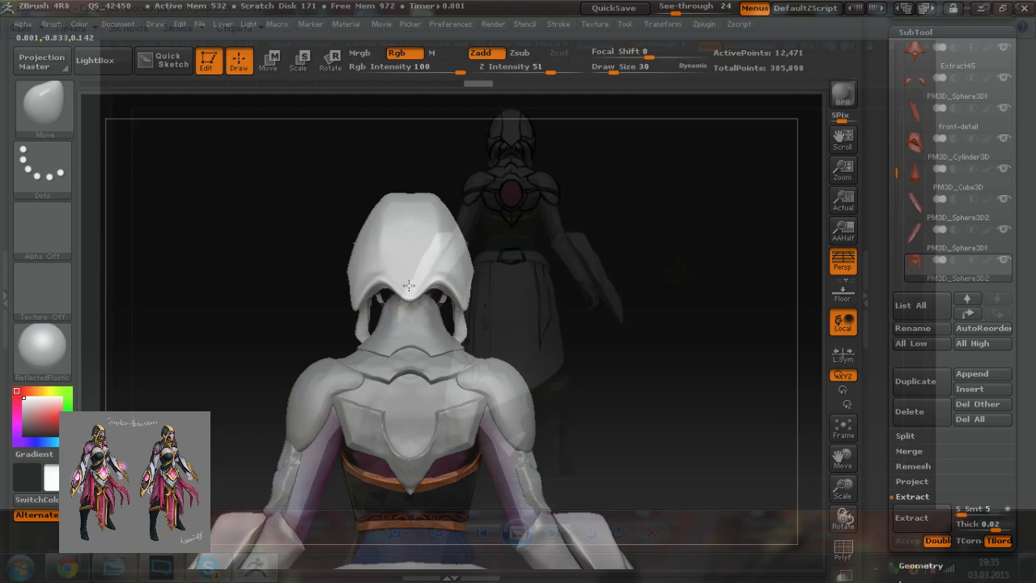
mouse_move(416, 289)
mouse_down()
mouse_move(426, 280)
mouse_move(394, 287)
mouse_up()
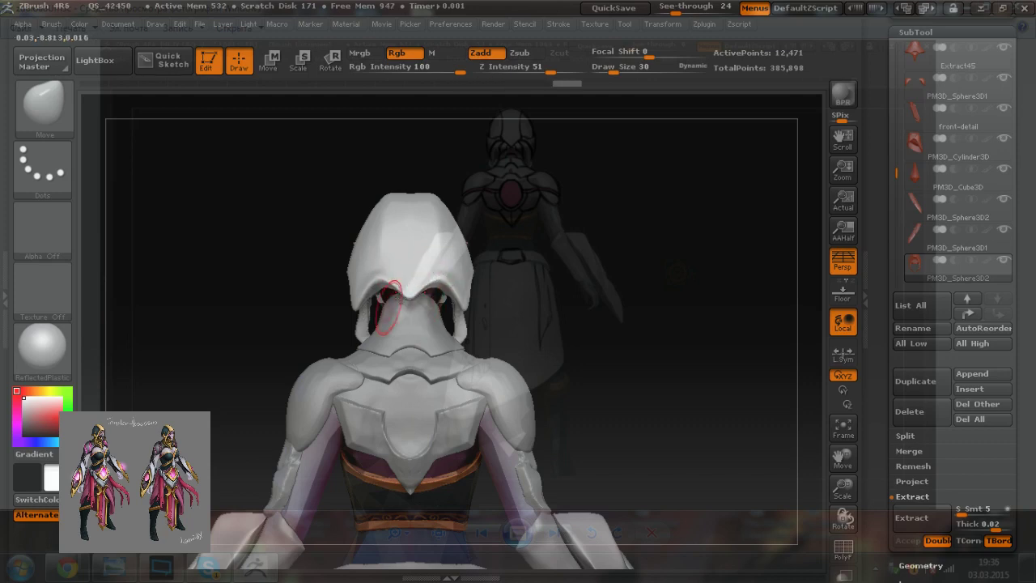
Step: Refine the hood's rear point and side arches from angled, side and back views with the Move brush at draw sizes 30 to 34
mouse_move(281, 315)
mouse_down()
mouse_move(331, 312)
mouse_move(287, 312)
mouse_up()
drag(544, 220, 554, 235)
drag(530, 284, 492, 240)
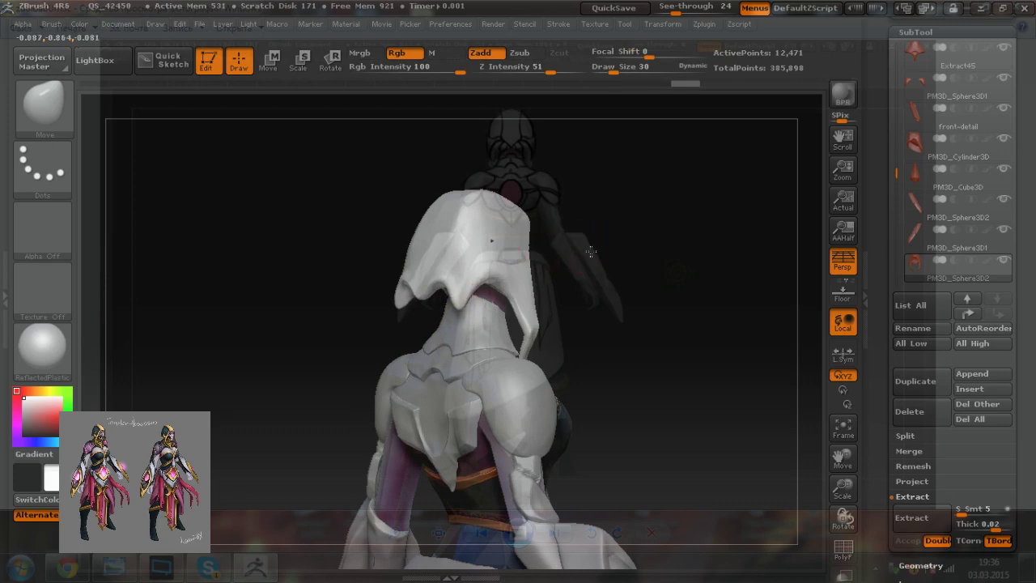
drag(591, 251, 479, 269)
mouse_move(438, 314)
mouse_down()
mouse_move(486, 309)
mouse_move(467, 280)
mouse_up()
mouse_move(474, 291)
mouse_down()
mouse_move(472, 281)
mouse_move(511, 278)
mouse_up()
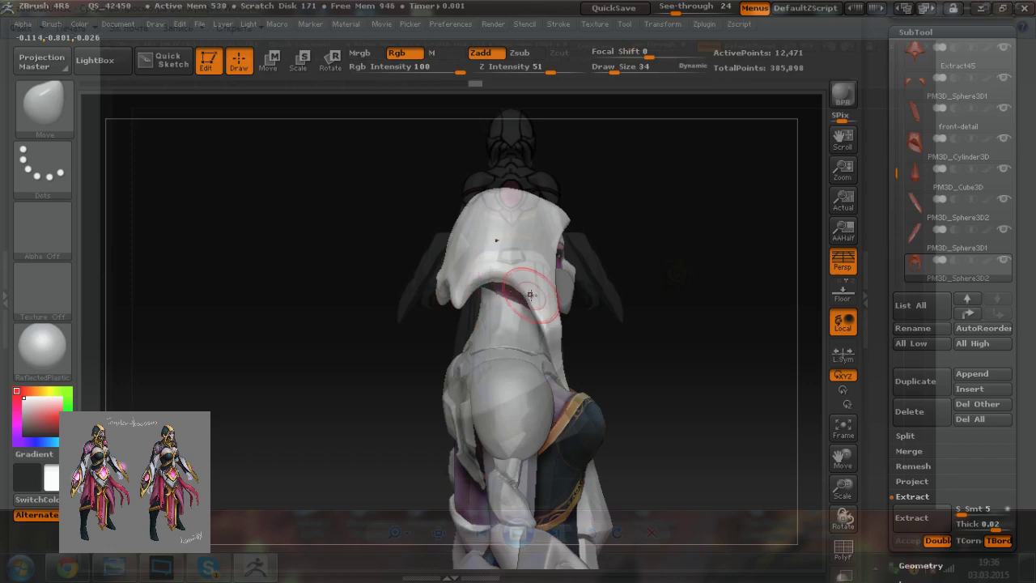
mouse_move(429, 404)
mouse_down()
mouse_move(407, 408)
mouse_move(558, 410)
mouse_move(495, 459)
mouse_up()
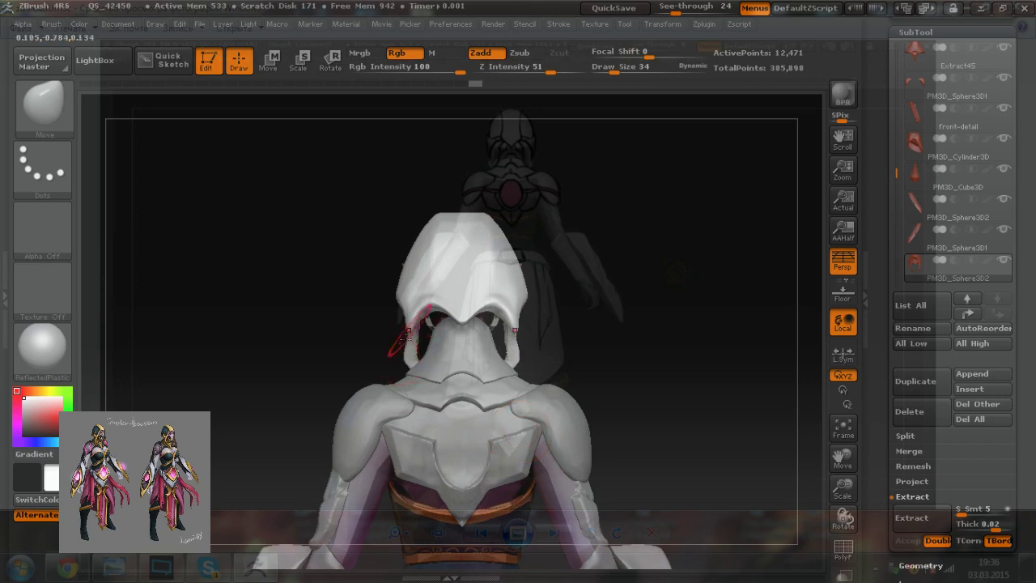
drag(338, 280, 348, 312)
Step: Flatten the hood's rear surface with the TrimDynamic brush at draw size 34
click(50, 108)
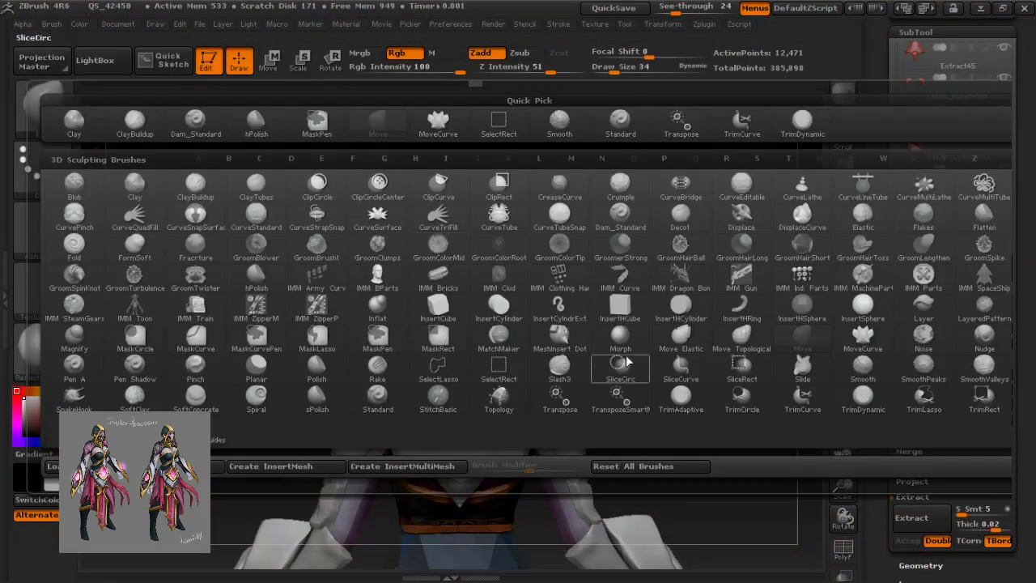
click(804, 400)
drag(423, 308, 422, 298)
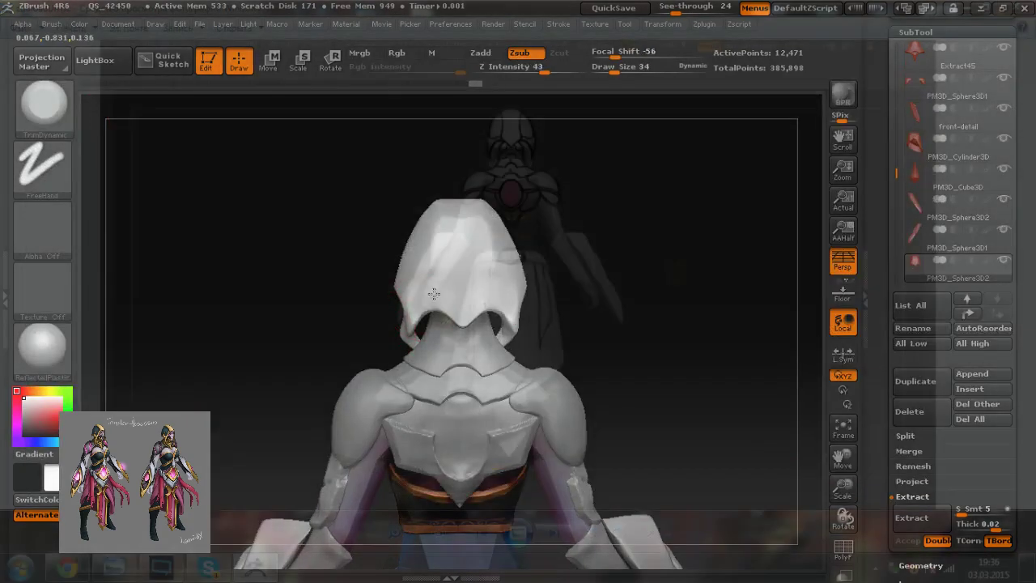
mouse_move(443, 235)
mouse_down()
mouse_move(454, 280)
mouse_move(457, 236)
mouse_up()
drag(455, 156, 462, 207)
drag(347, 251, 548, 491)
shift+drag(574, 382, 597, 381)
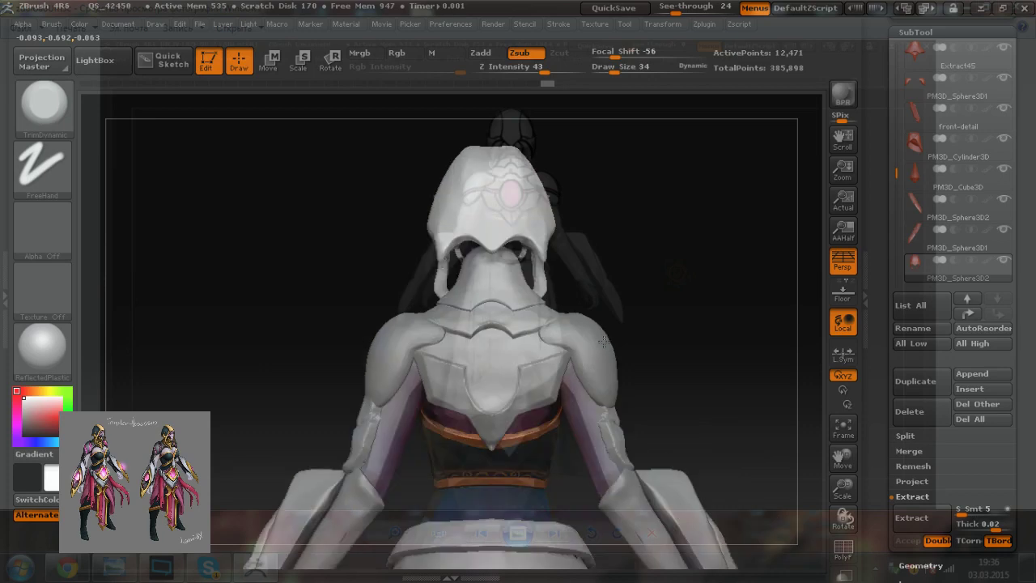
Step: Plane the hood's back around its central point with TrimDynamic at draw size 26 and smooth the lower rear edge
mouse_move(319, 297)
mouse_down()
mouse_move(413, 284)
mouse_move(421, 273)
mouse_up()
key([)
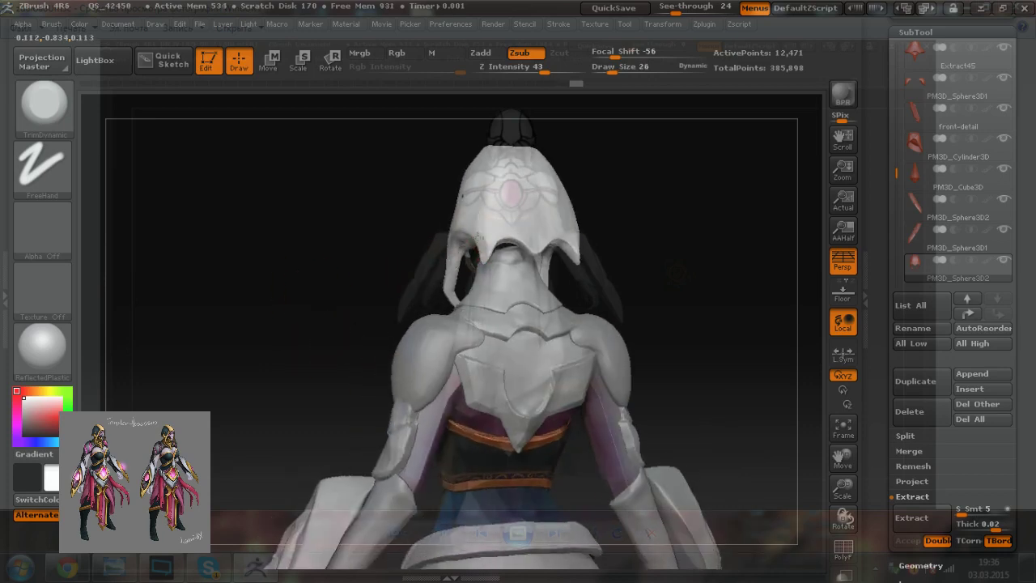
shift+drag(638, 385, 653, 398)
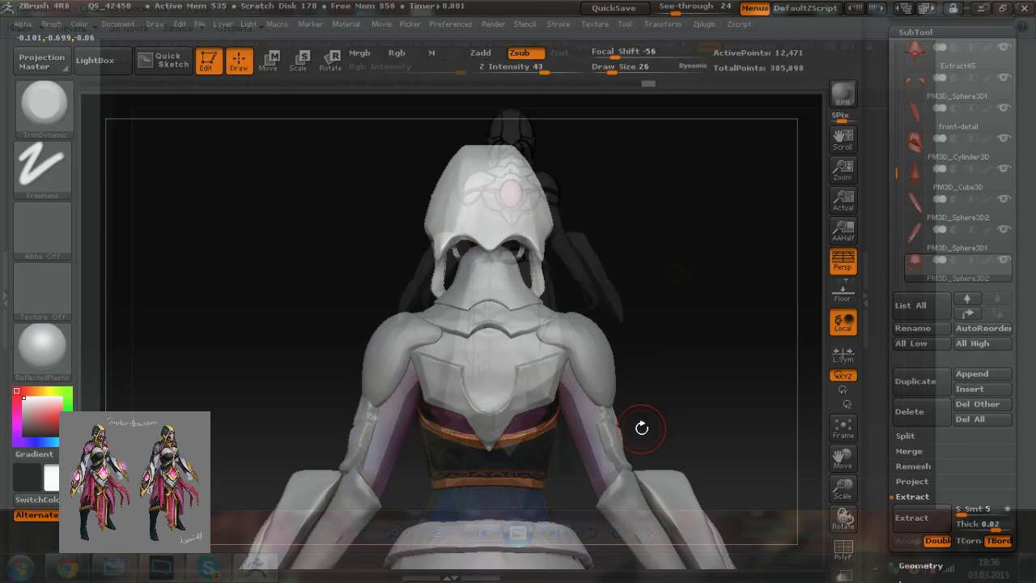
drag(608, 424, 562, 436)
drag(362, 355, 397, 360)
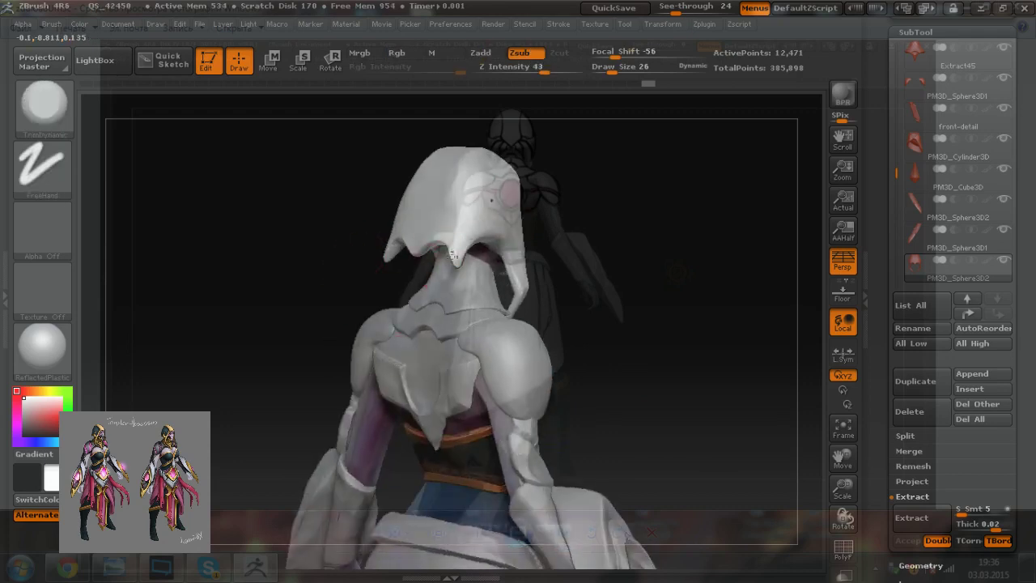
drag(457, 263, 456, 267)
drag(462, 217, 459, 243)
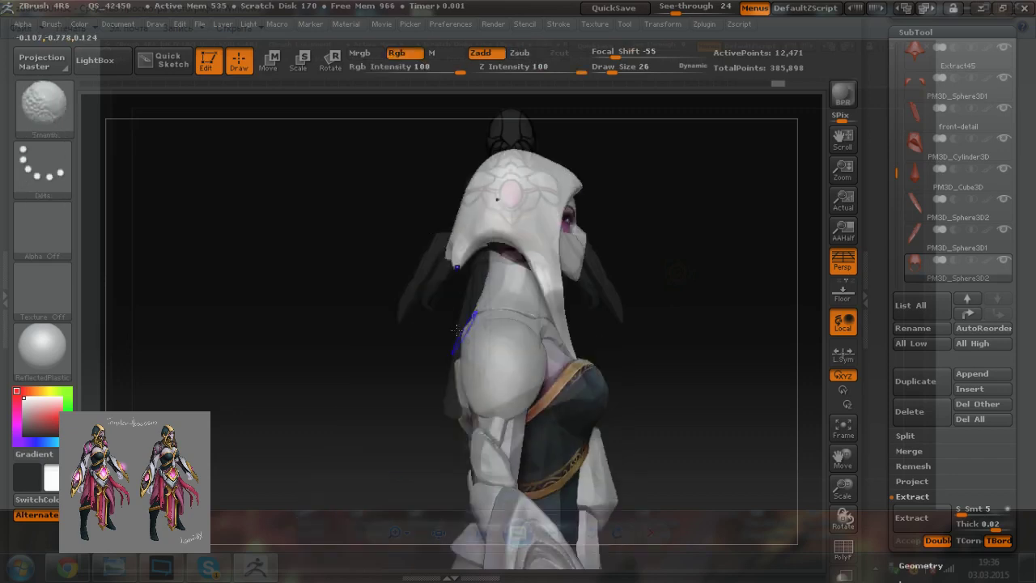
Step: Round the hood's crown and adjust its upper side contours from the back with the Move brush at draw sizes 34 to 42
alt+drag(642, 348, 601, 424)
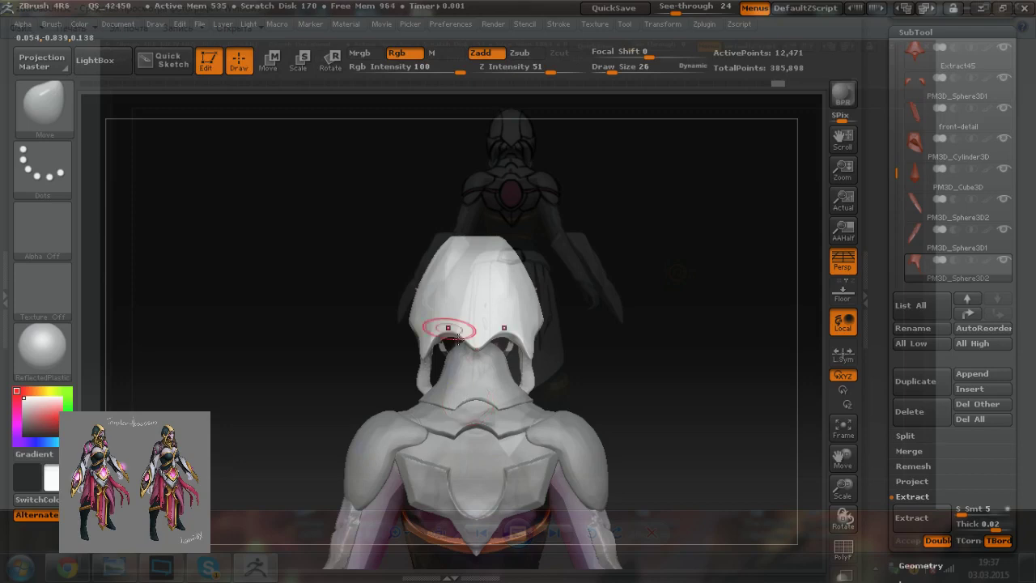
key(bracketright)
key(bracketright)
drag(514, 287, 528, 285)
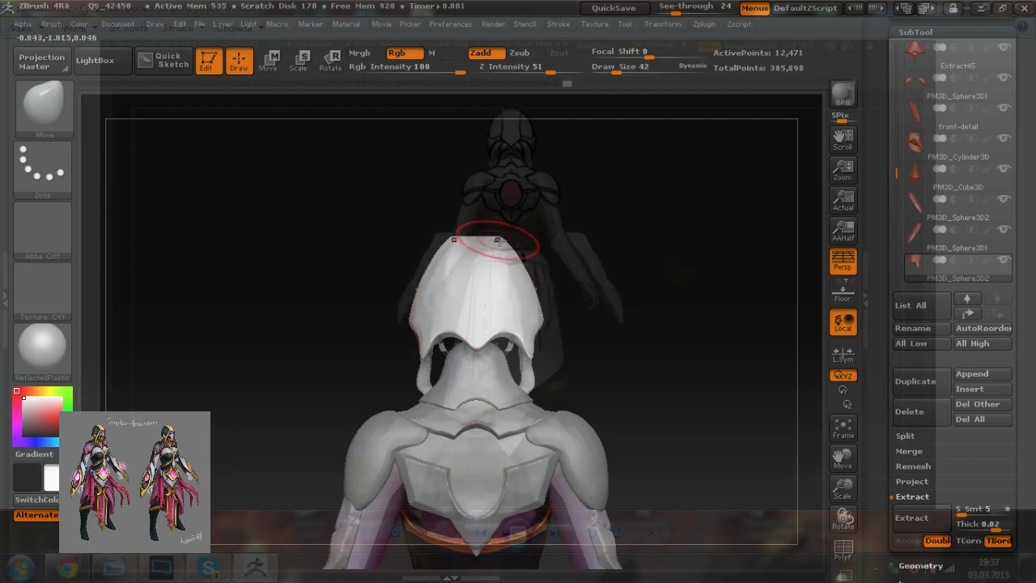
drag(479, 239, 462, 237)
key(bracketleft)
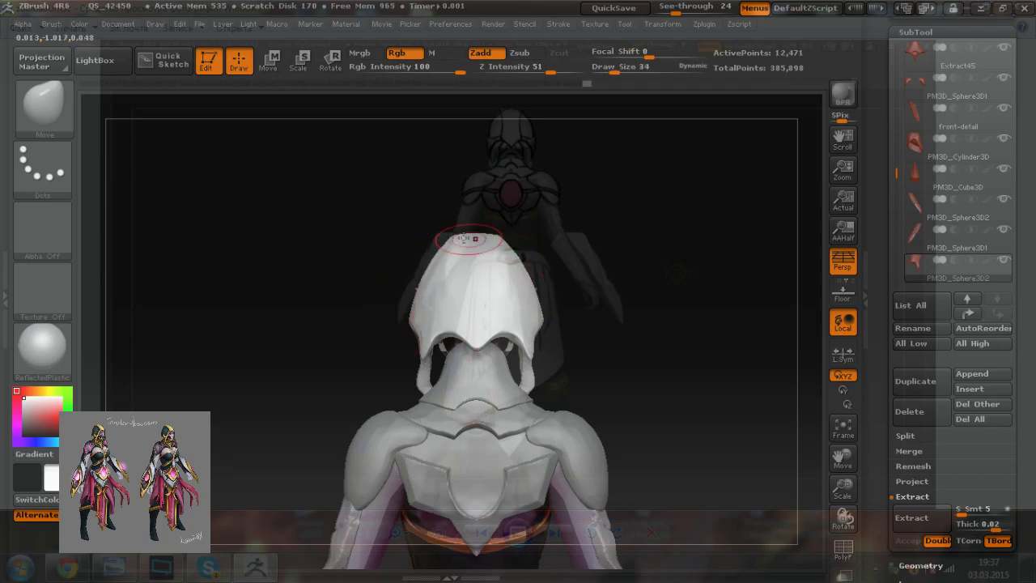
drag(522, 286, 533, 294)
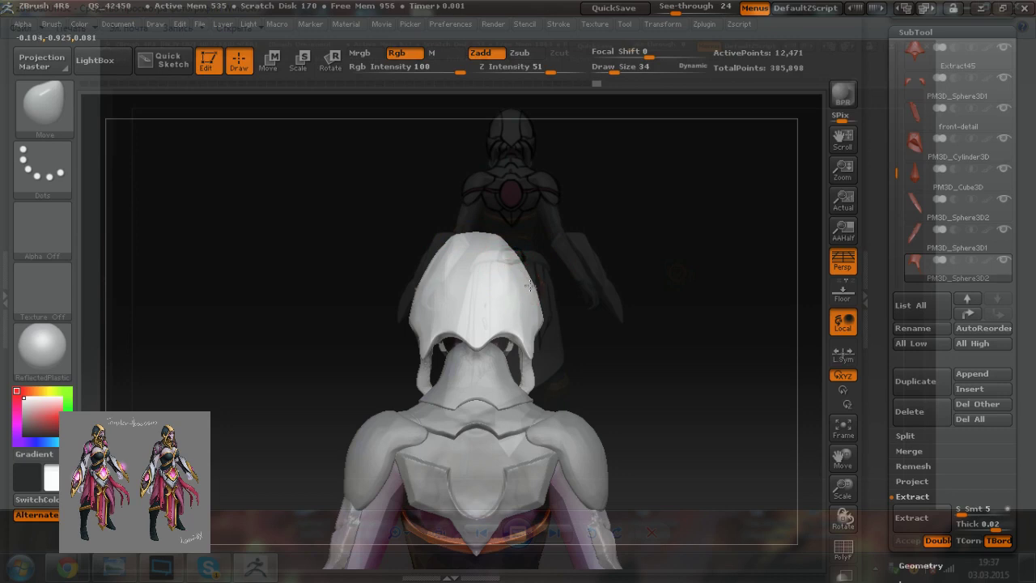
key(bracketright)
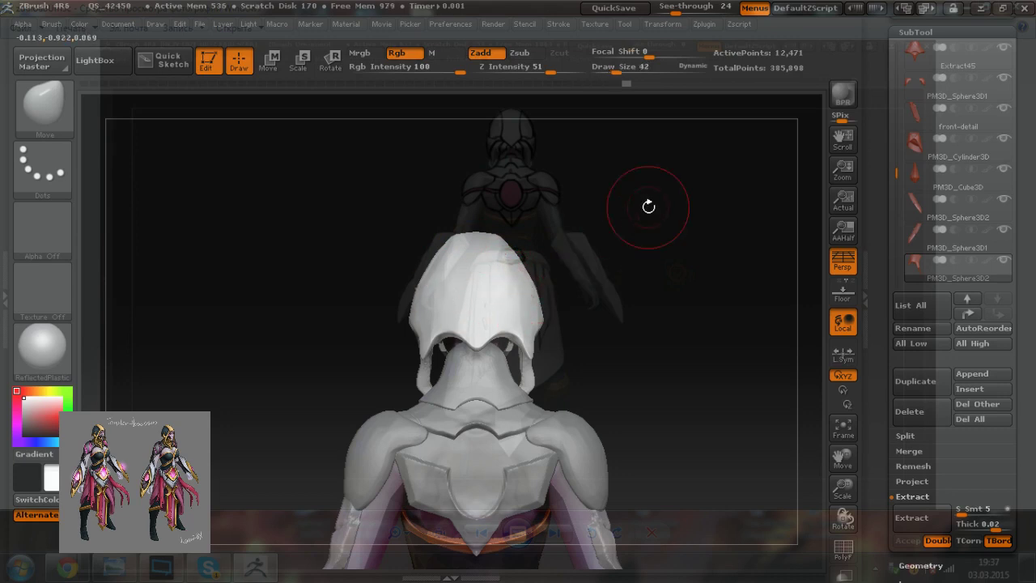
Step: Reshape the hood's side surface and rear profile from the side with the Move brush at draw sizes 42 and 38
shift+drag(563, 333, 522, 355)
alt+drag(625, 438, 540, 447)
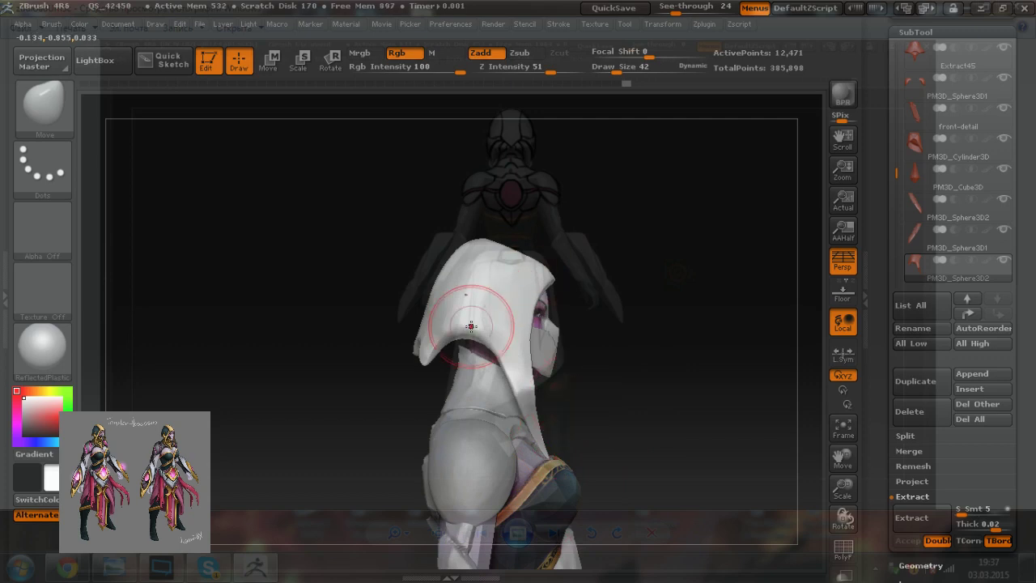
drag(429, 316, 427, 356)
key([)
drag(464, 298, 459, 297)
drag(387, 270, 371, 368)
drag(466, 295, 474, 293)
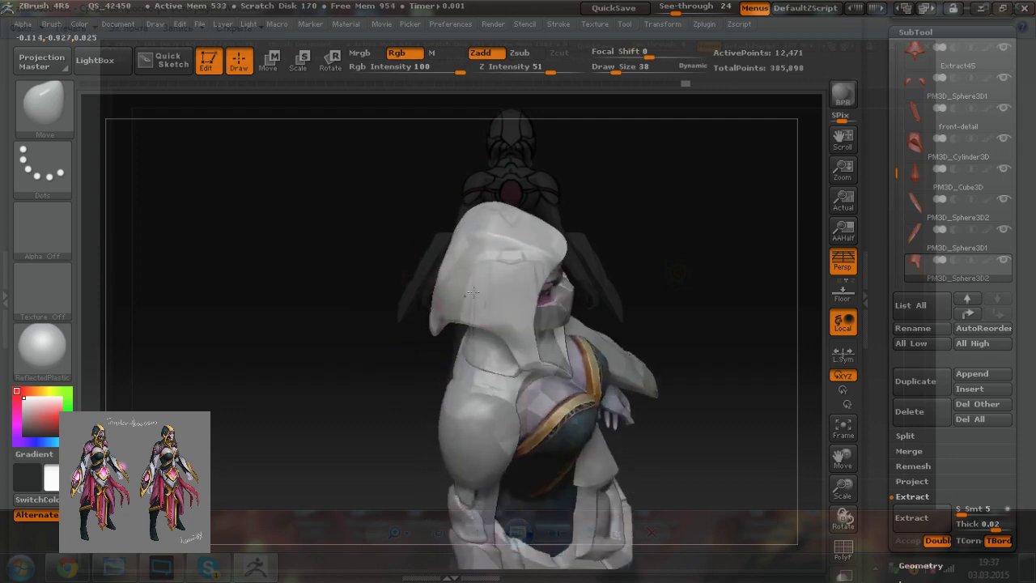
drag(391, 296, 363, 384)
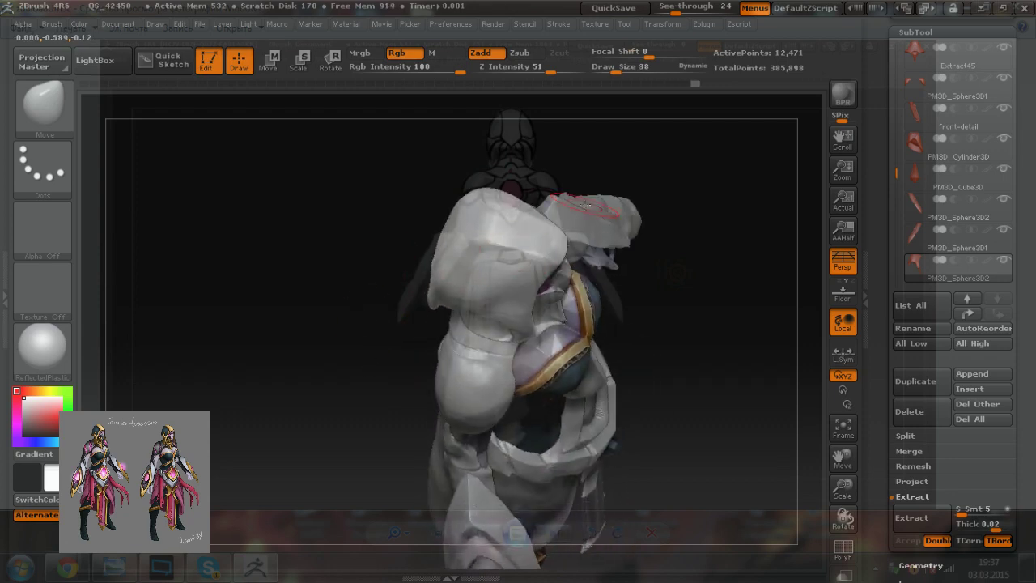
Step: Adjust the hood's lower side corners and arched rear edge from the back with a smaller Move brush
mouse_move(652, 478)
mouse_down()
mouse_move(638, 402)
mouse_move(648, 405)
mouse_up()
mouse_move(397, 353)
mouse_down()
mouse_move(486, 346)
mouse_move(653, 228)
mouse_up()
alt+drag(653, 228, 556, 337)
drag(387, 393, 372, 396)
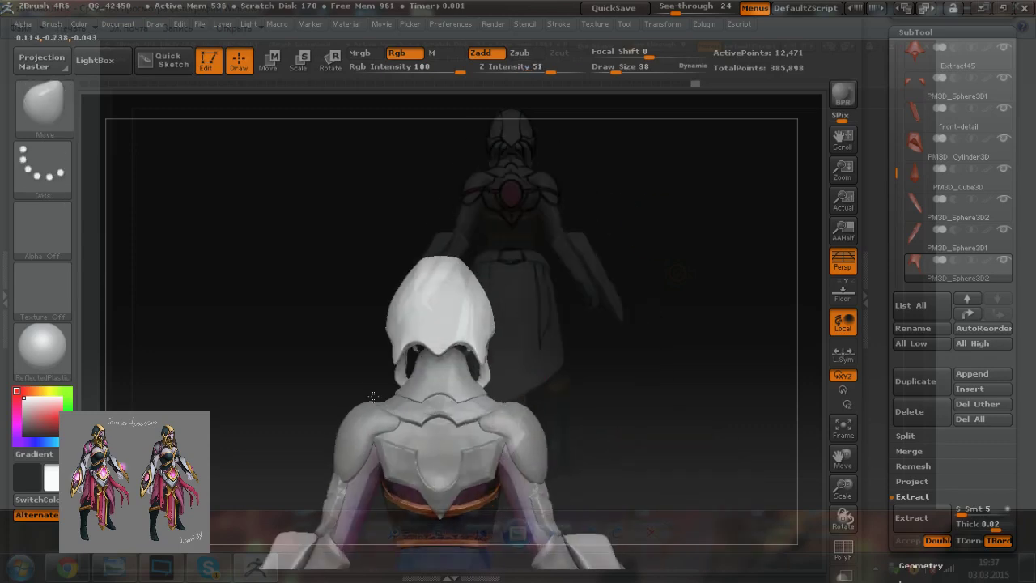
ctrl+right_drag(437, 324, 465, 332)
key([)
drag(380, 351, 375, 350)
drag(393, 346, 383, 342)
Step: Adjust the hood's outer side contours from back and angled views with the Move brush at draw size 50
key(])
key(])
drag(383, 298, 388, 299)
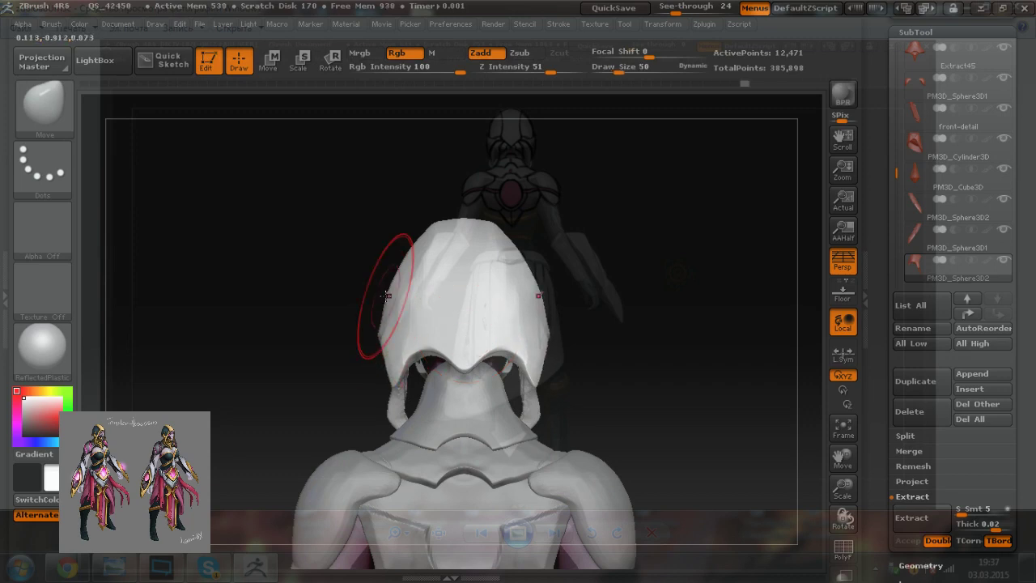
drag(330, 364, 389, 273)
mouse_move(338, 197)
mouse_down()
mouse_move(380, 300)
mouse_move(376, 284)
mouse_up()
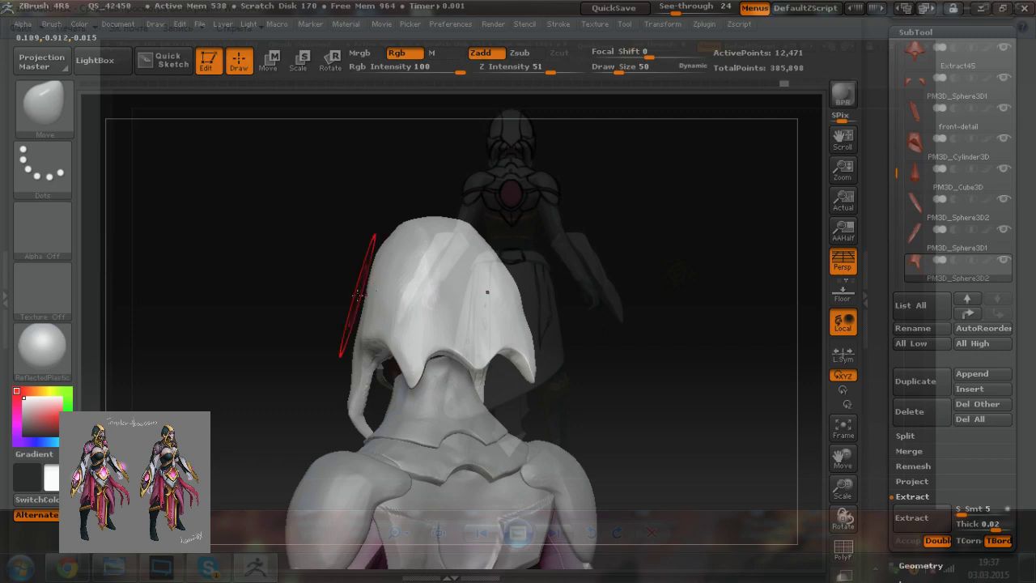
Step: Refine the hood's face opening and outer edge from the front with Move at draw size 26, smoothing where needed
mouse_move(397, 386)
mouse_down()
mouse_move(490, 387)
mouse_move(587, 410)
mouse_up()
mouse_move(649, 421)
mouse_down()
mouse_move(713, 422)
mouse_move(700, 426)
mouse_up()
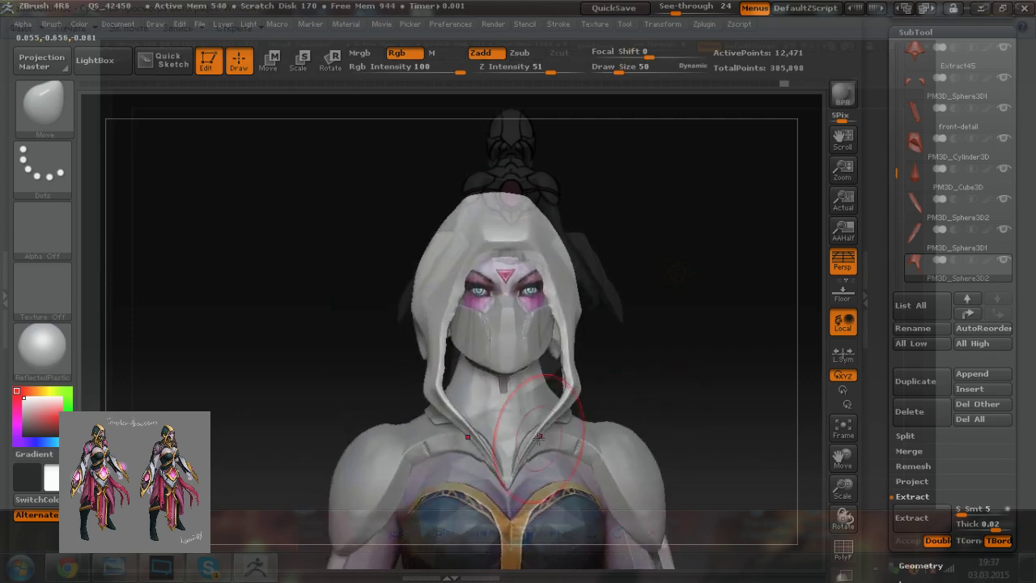
shift+drag(392, 324, 449, 329)
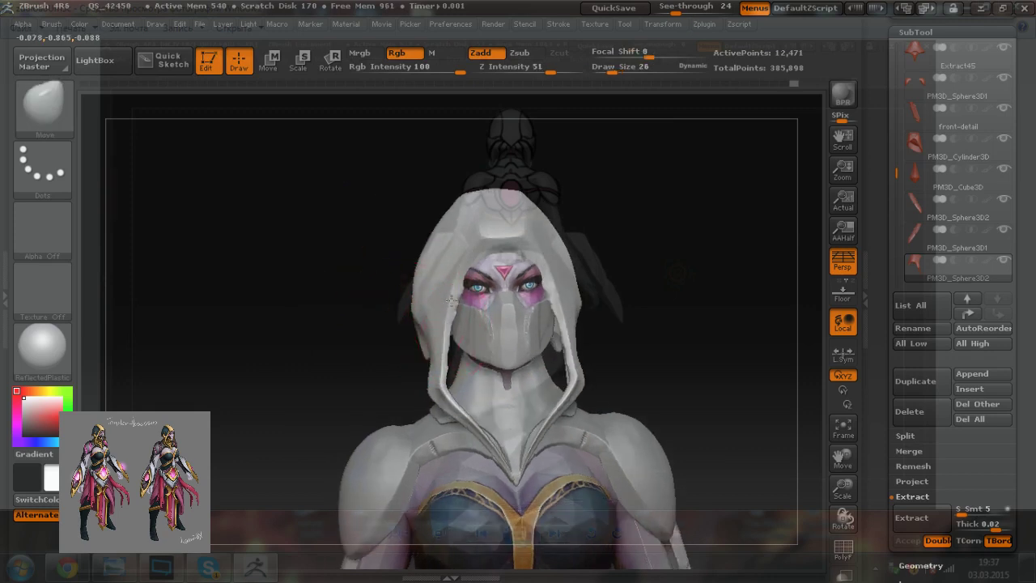
drag(467, 250, 462, 256)
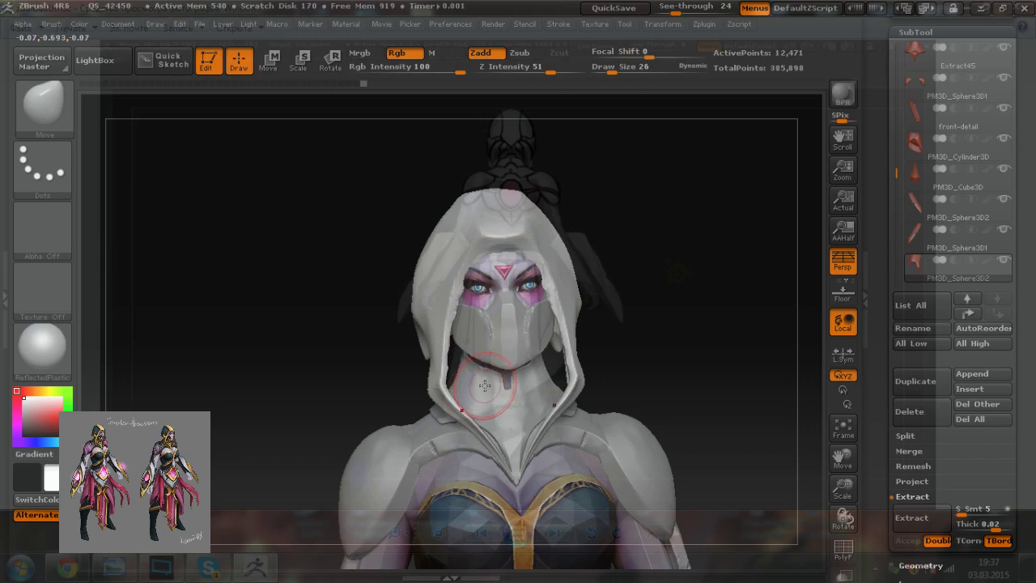
drag(464, 294, 525, 298)
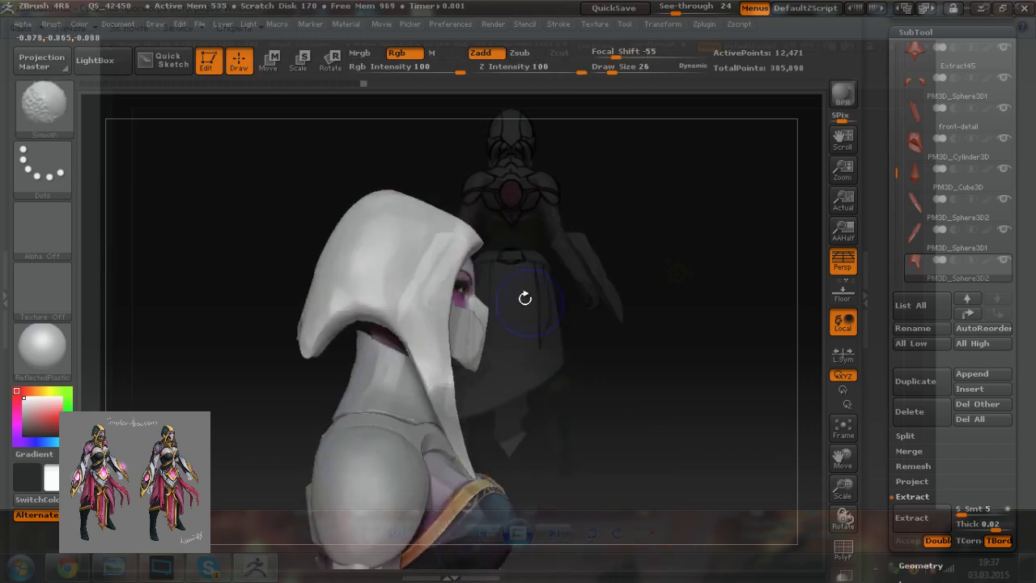
mouse_move(606, 344)
mouse_down()
mouse_move(583, 363)
mouse_move(534, 366)
mouse_up()
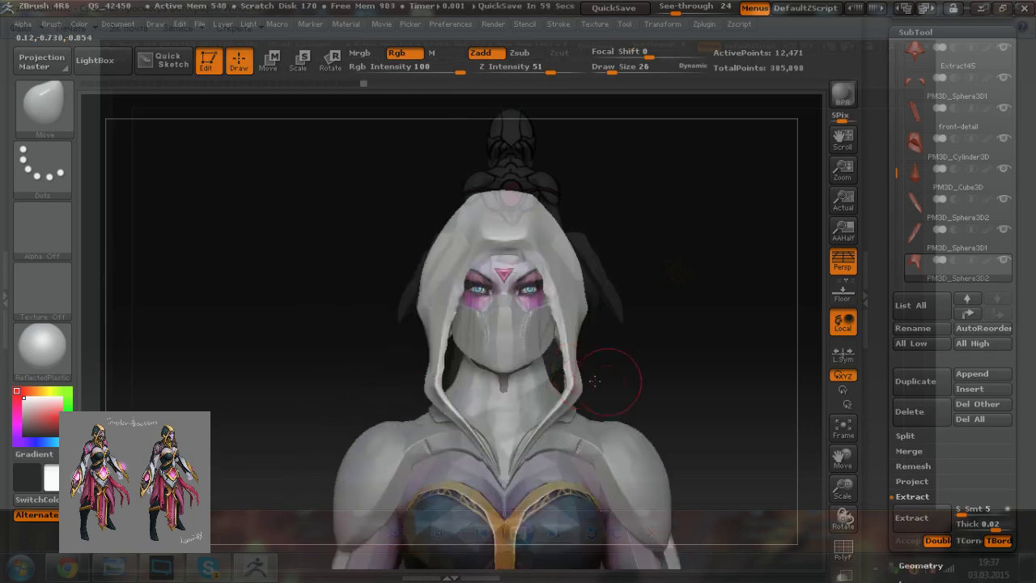
alt+drag(637, 379, 596, 384)
mouse_move(586, 427)
mouse_down()
mouse_move(604, 424)
mouse_move(594, 424)
mouse_up()
Step: Adjust the hood's side contour with the Move brush at draw size 30 and compare its back with the reference sketch
key(bracketright)
key(])
mouse_move(419, 274)
mouse_down()
mouse_move(415, 263)
mouse_move(428, 280)
mouse_up()
shift+drag(348, 356, 426, 417)
drag(362, 448, 452, 430)
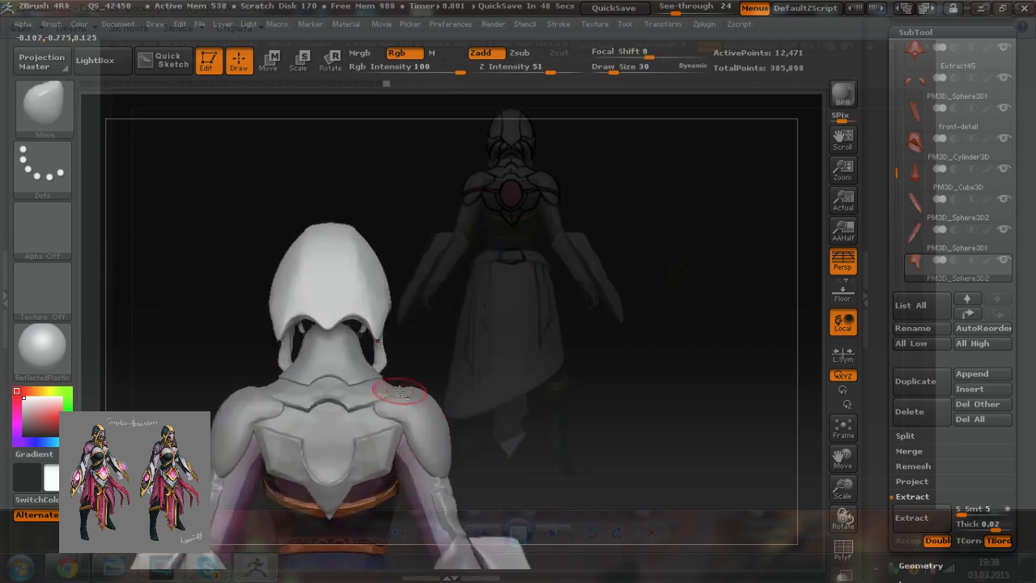
Step: Refine the hood's arched rear edge from the back with Move at draw size 22, smoothing its surface
alt+right_drag(400, 392, 530, 415)
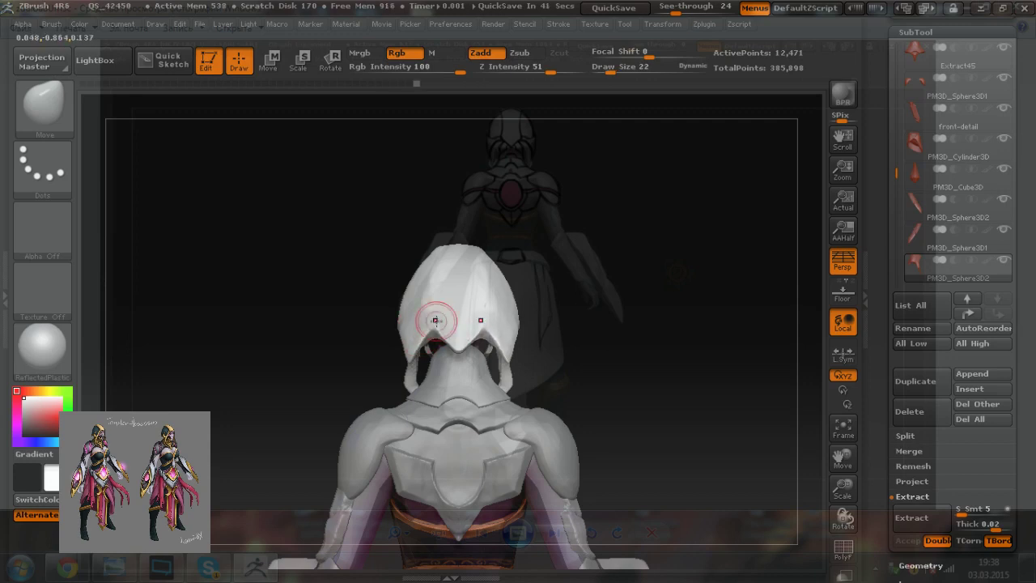
key([)
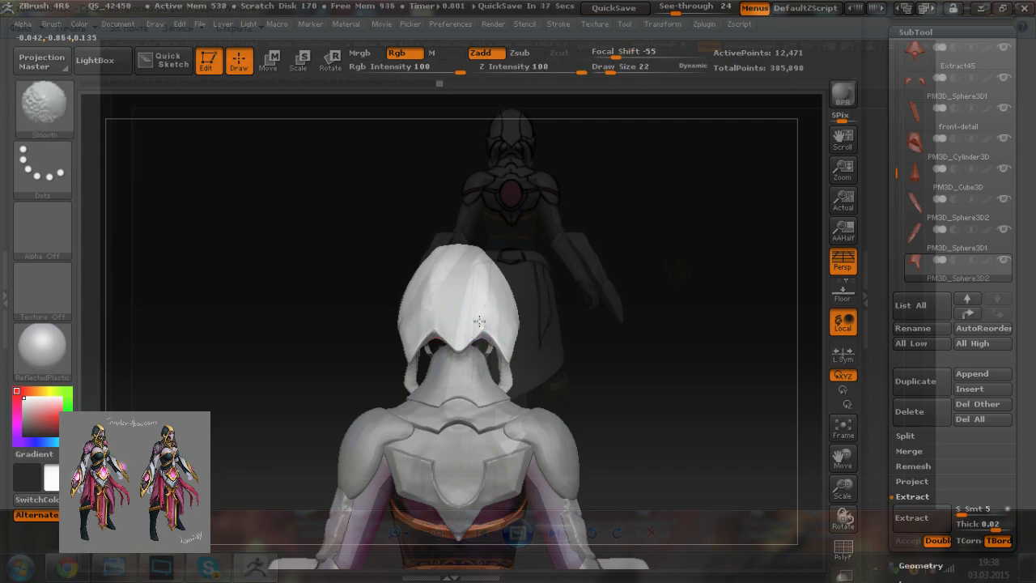
mouse_move(322, 367)
mouse_down()
mouse_move(442, 376)
mouse_move(551, 365)
mouse_up()
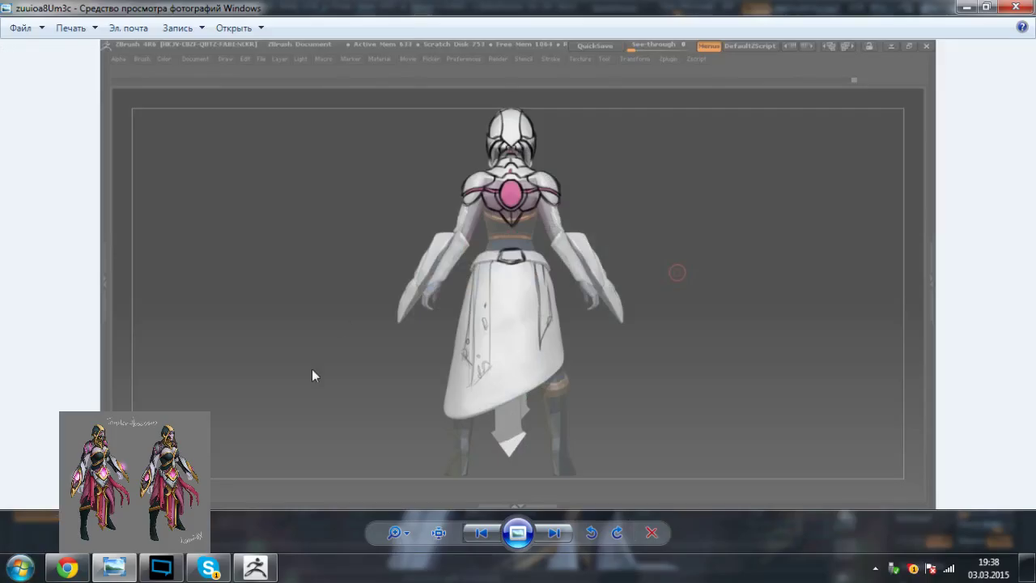
Step: Show the coloured Templar Assassin concept in Windows Photo Viewer as the backdrop reference and return to ZBrush
key(Right)
key(Right)
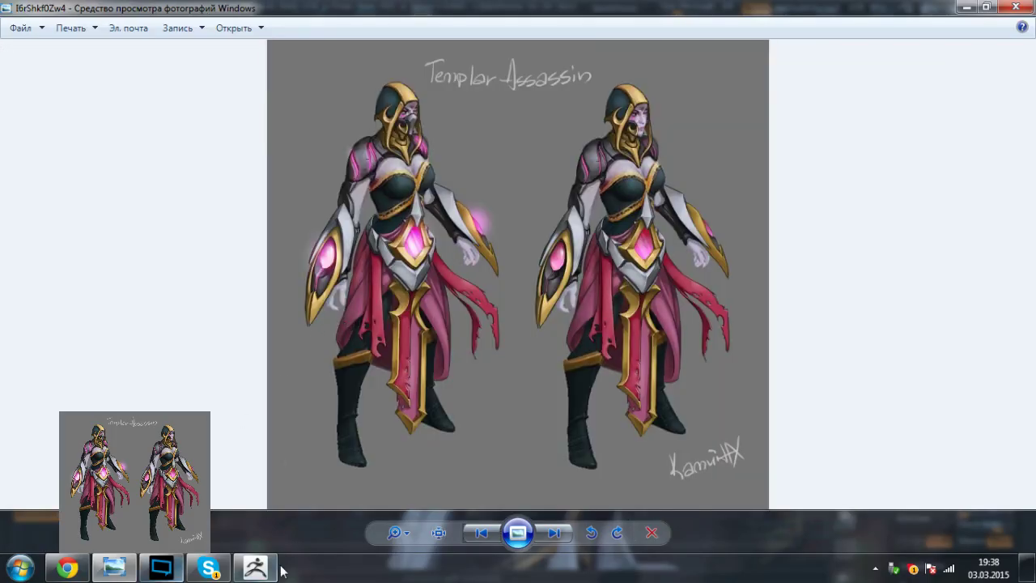
click(262, 572)
Step: Adjust the hood's side and rear contour from a three-quarter front view with Move at draw size 54
drag(476, 405, 456, 411)
key(bracketright)
key(bracketright)
key(bracketright)
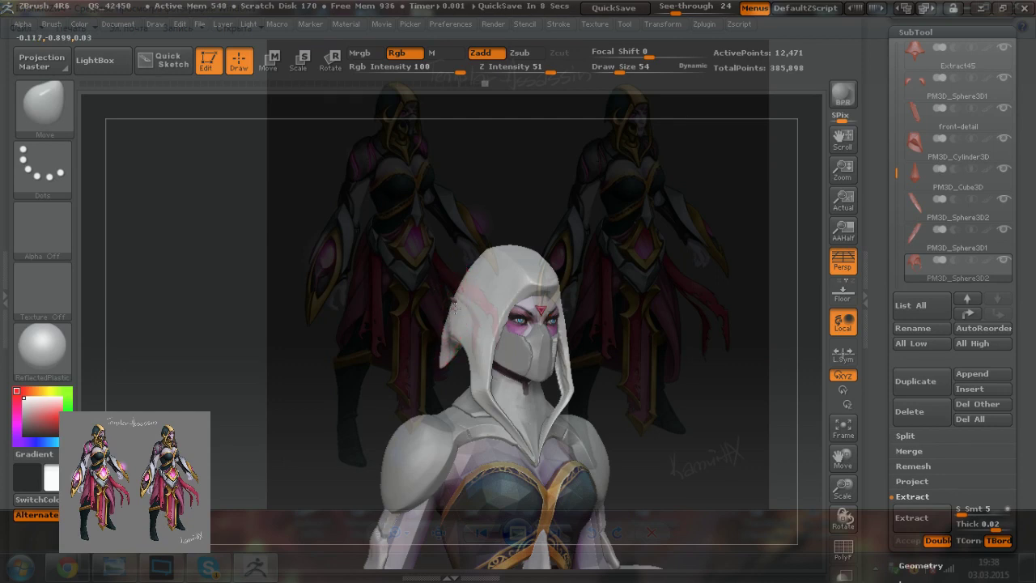
drag(413, 321, 489, 324)
mouse_move(500, 268)
ctrl+right_down()
mouse_move(559, 336)
mouse_move(421, 315)
ctrl+right_up()
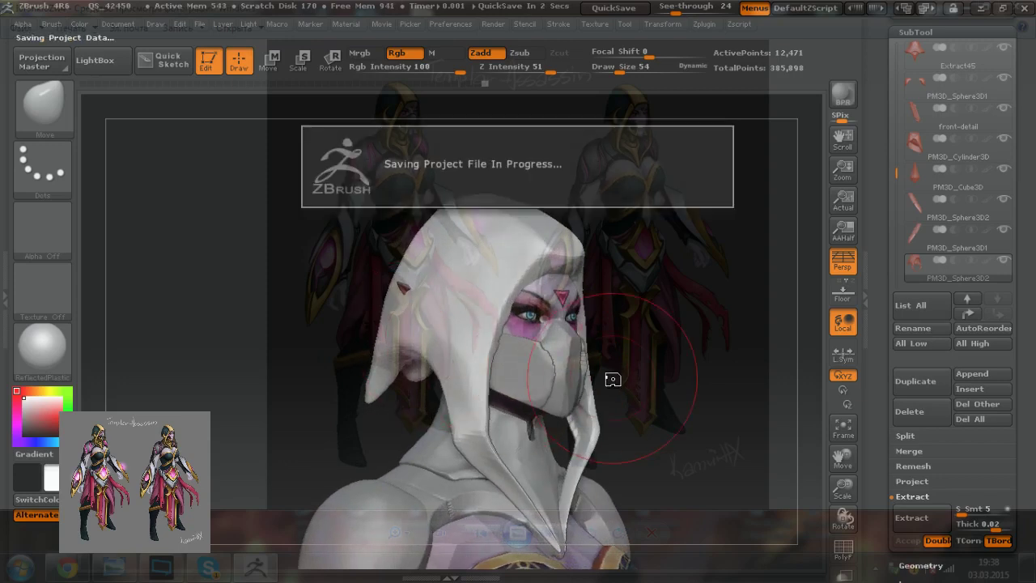
Step: Switch to Chrome and open the active conversation in the VK messages from the Workshop Tavern page
key(alt+Tab)
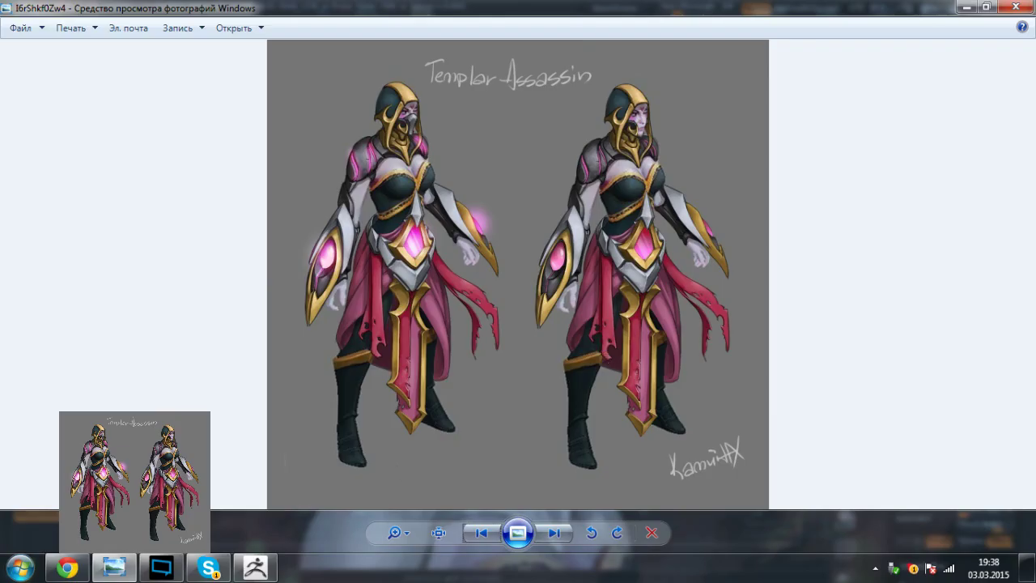
click(67, 568)
click(188, 9)
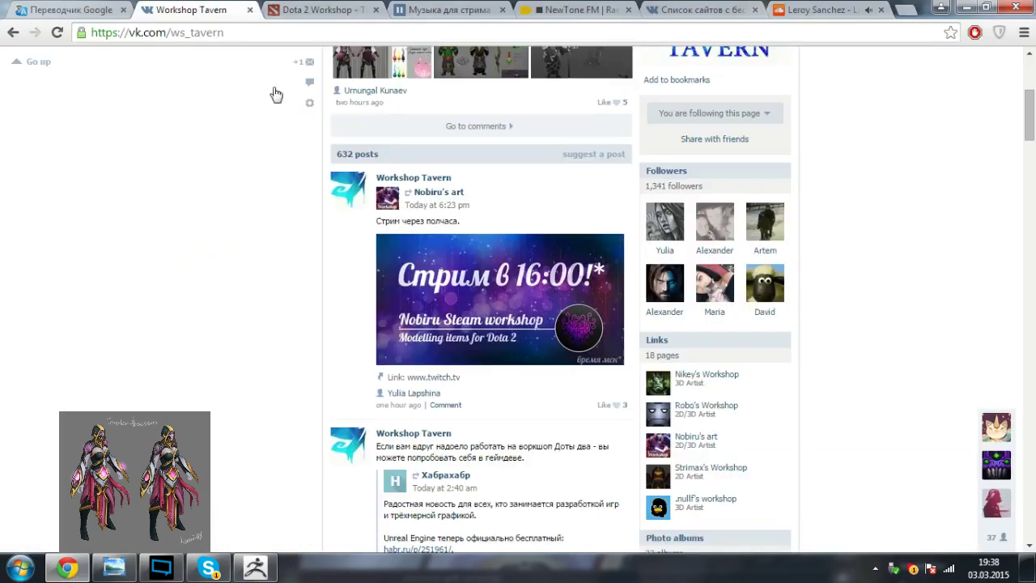
click(11, 181)
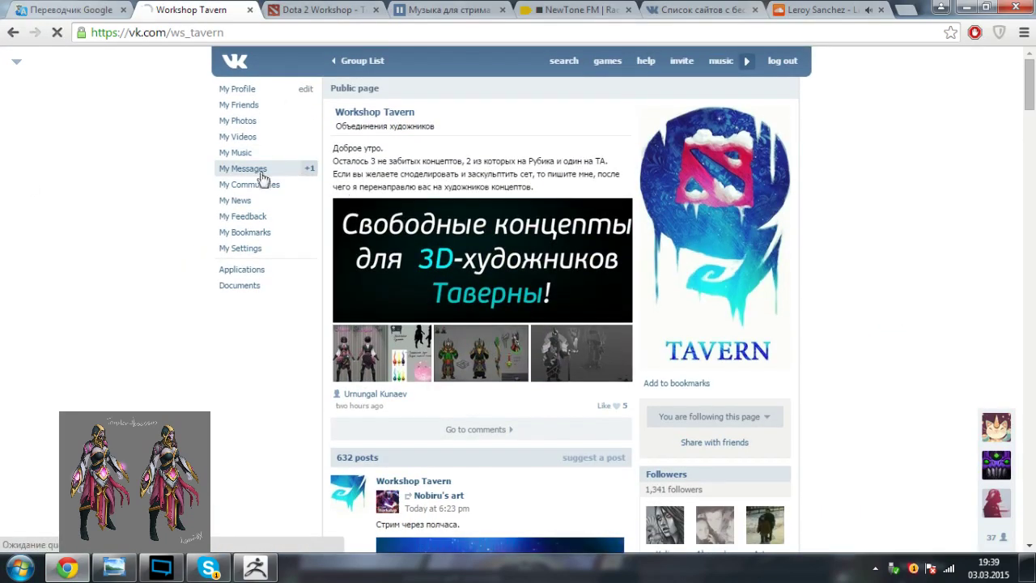
click(251, 168)
click(621, 407)
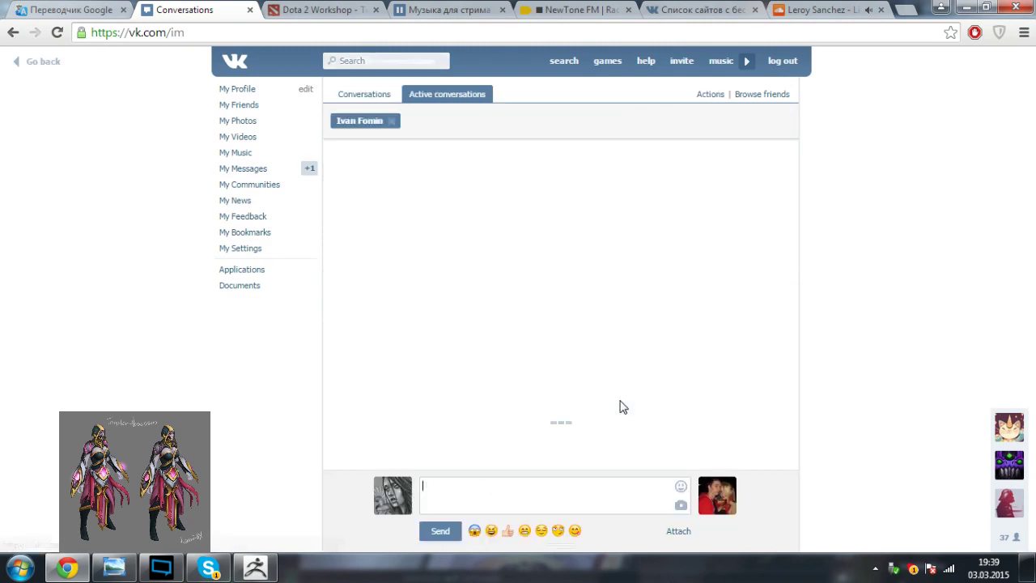
Step: Paste the hood screenshot into the chat and send it with the message "Не могу сделать уже - уши мешают."
key(ctrl+v)
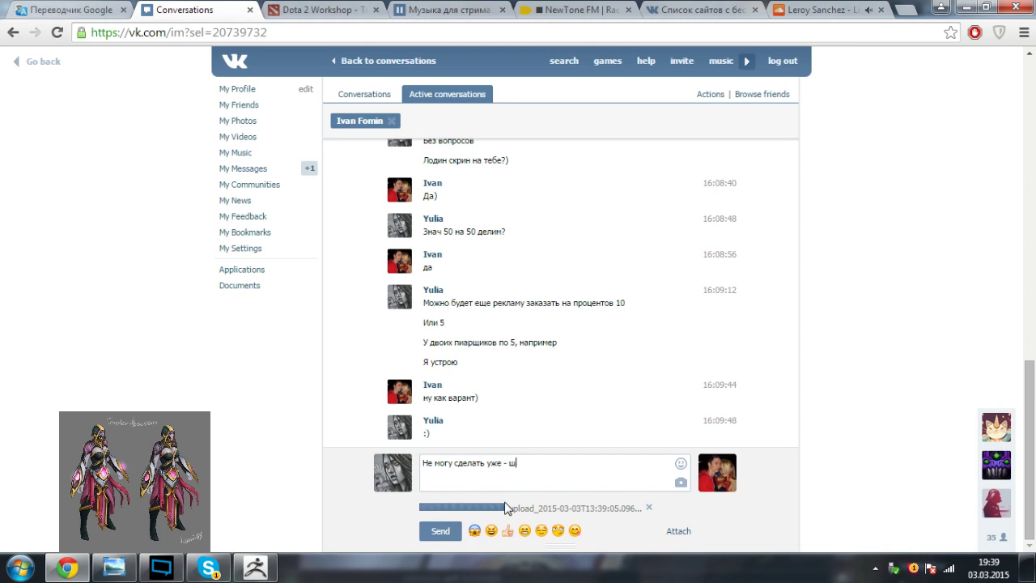
key(BackSpace)
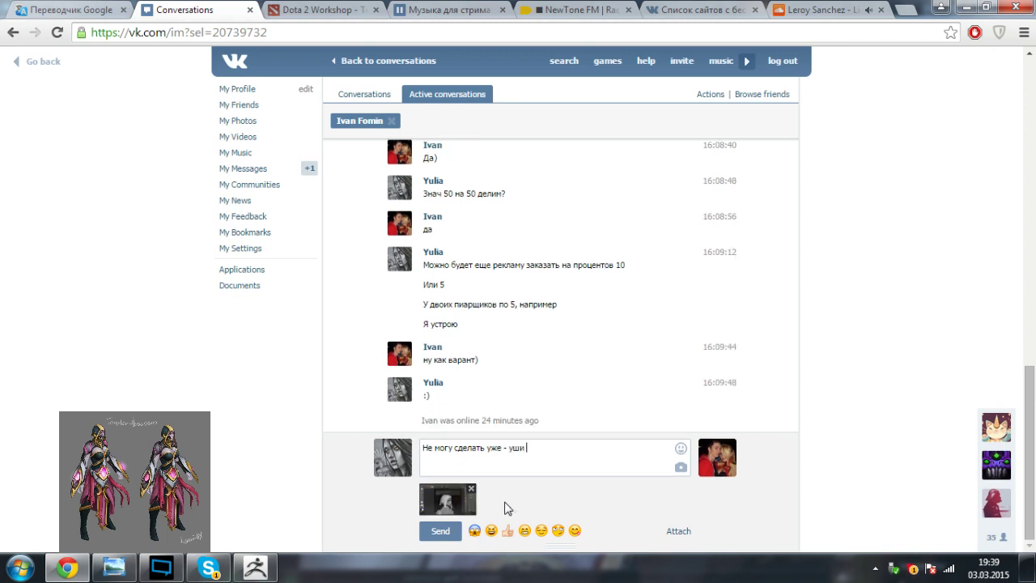
text(т.)
key(Return)
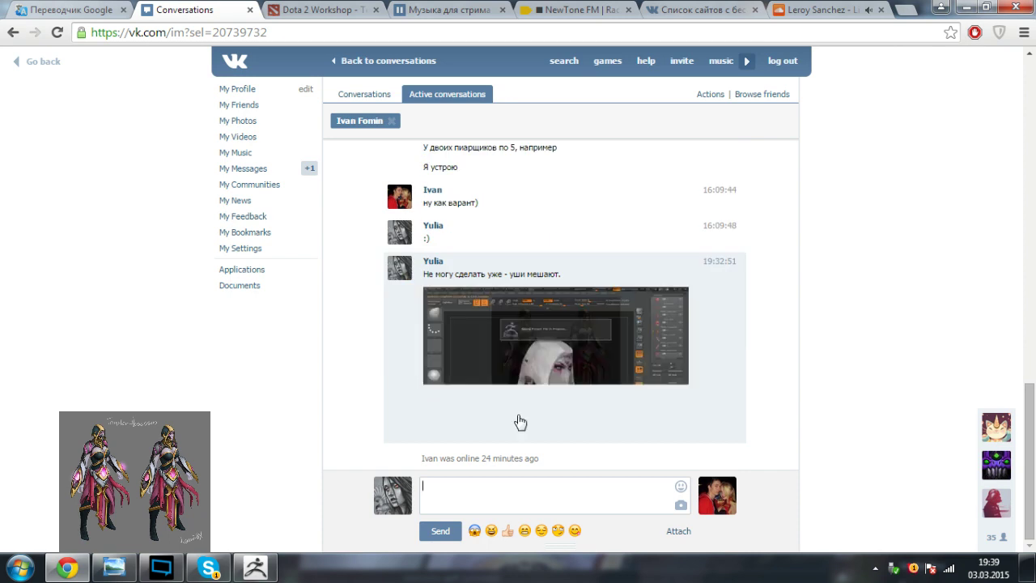
Step: View the sent screenshot enlarged, close it and switch back to ZBrush
click(522, 398)
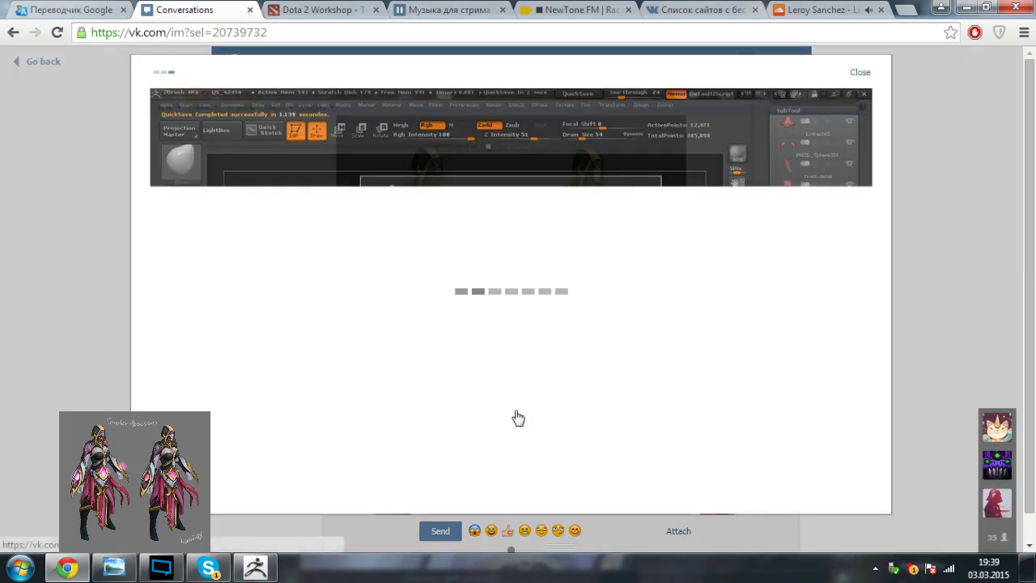
click(1005, 266)
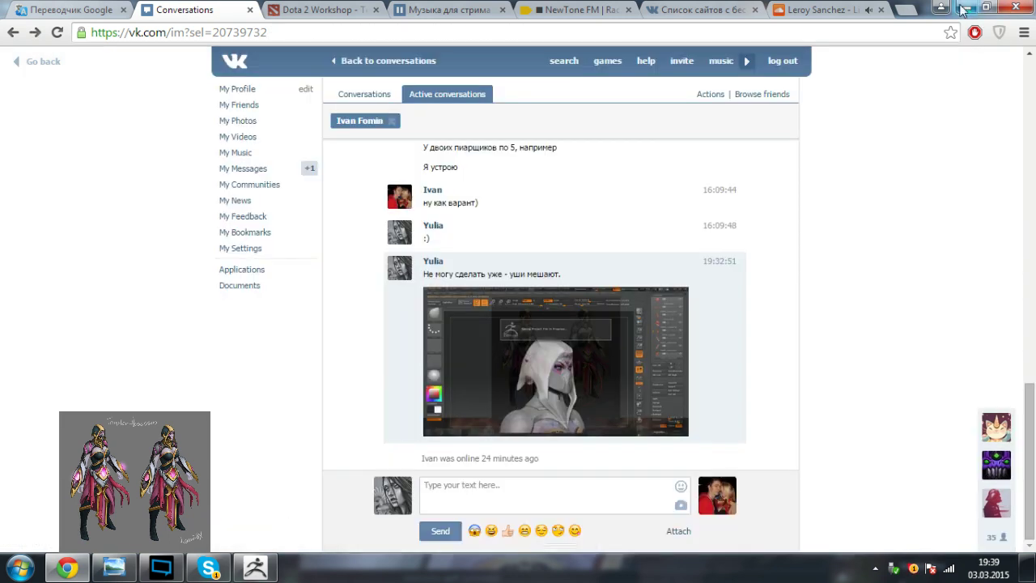
click(964, 8)
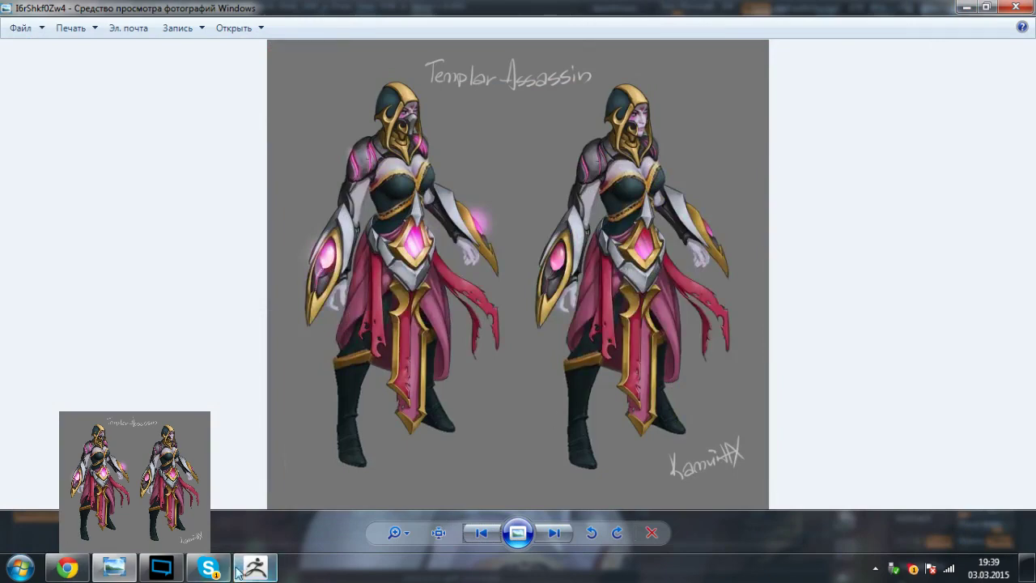
click(255, 567)
Step: Refine the hood's rear lower corner and arched lower edge from the side with the Move brush at draw size 34
drag(243, 279, 295, 268)
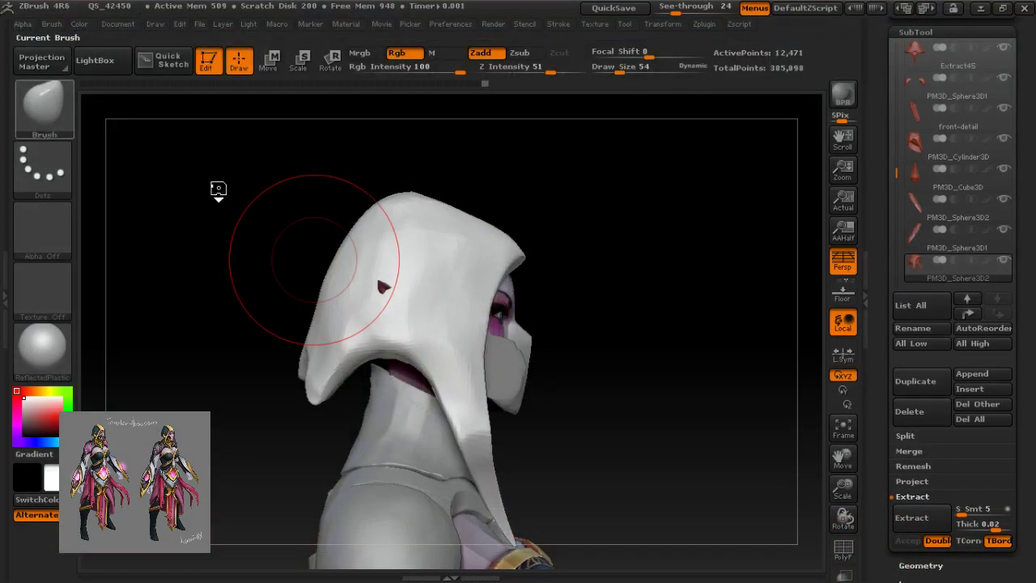
key(b)
key(m)
key(v)
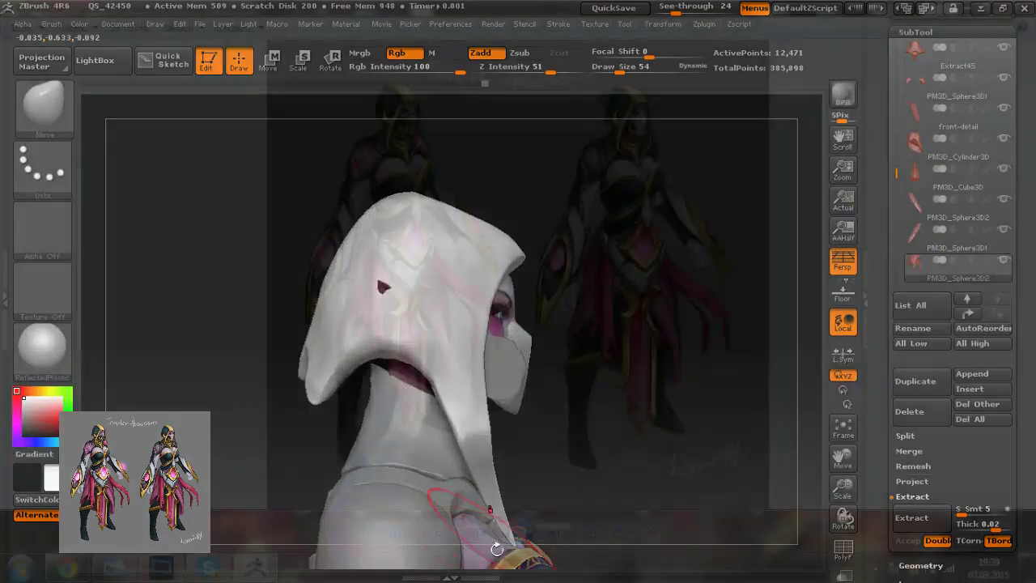
key(bracketleft)
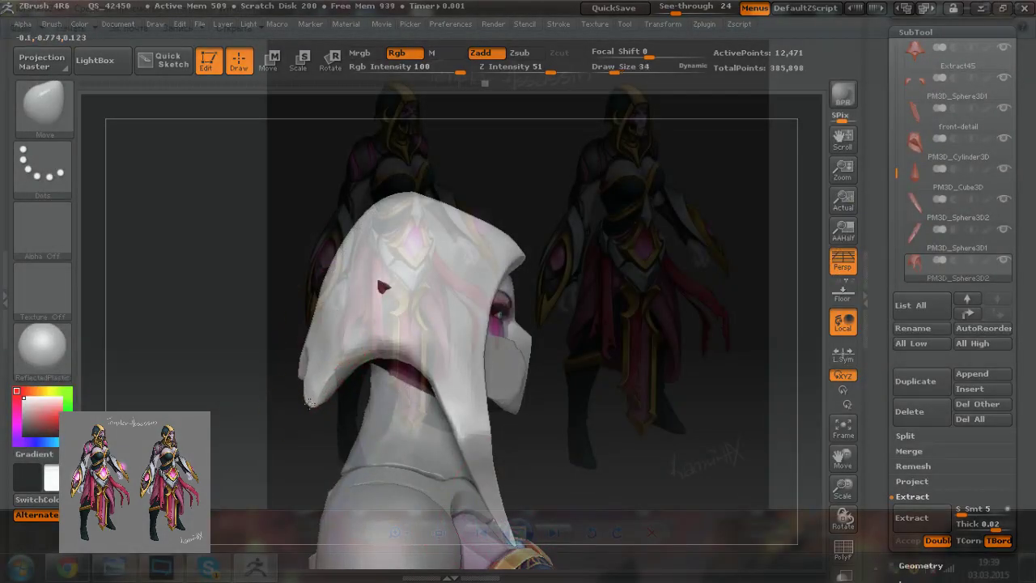
mouse_move(308, 383)
mouse_down()
mouse_move(311, 404)
mouse_move(353, 354)
mouse_up()
key(bracketleft)
key(bracketright)
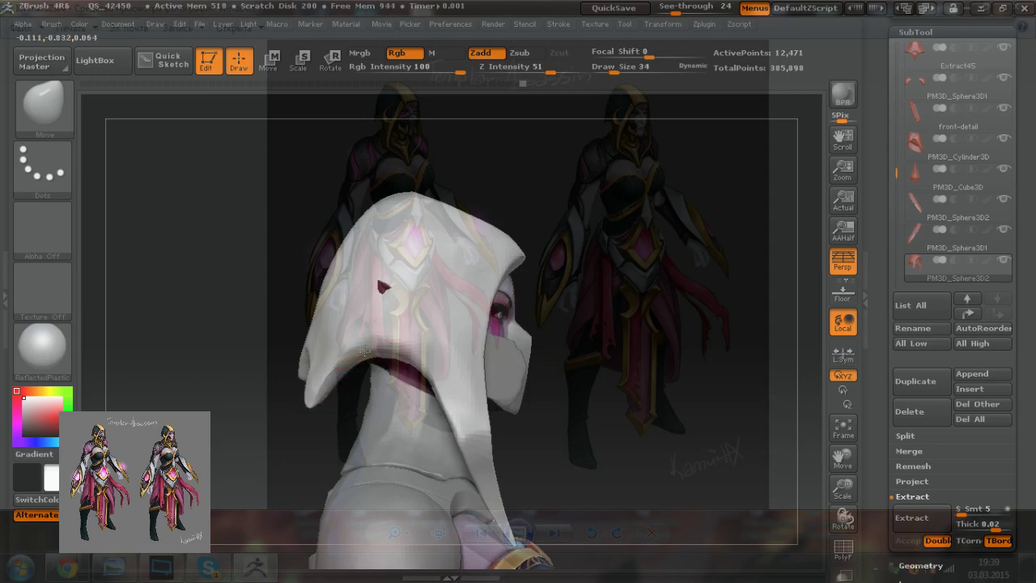
drag(259, 377, 315, 384)
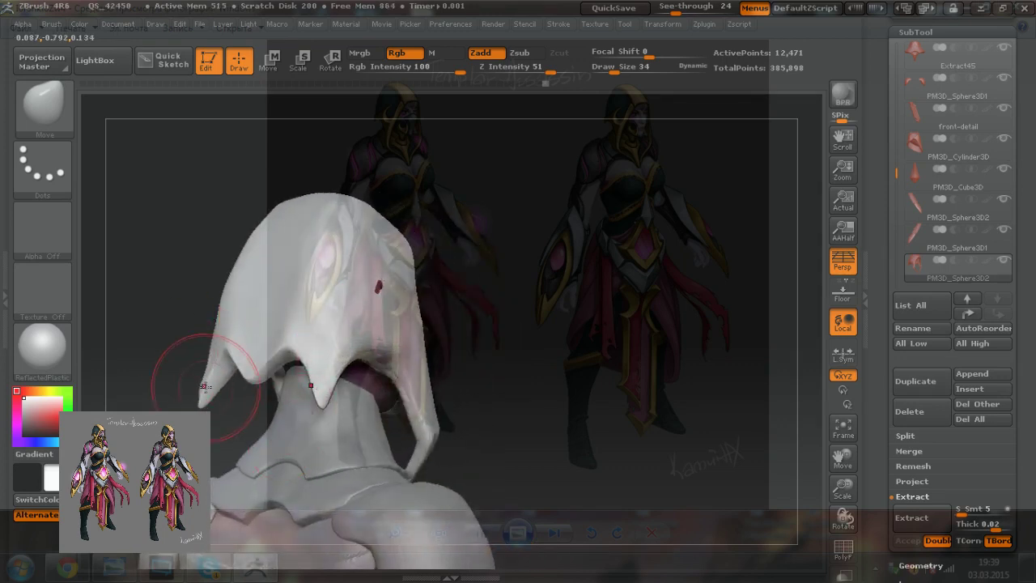
Step: Fine-tune the hood's rear points and back contour with Move at draw sizes 18 and 26
key(bracketleft)
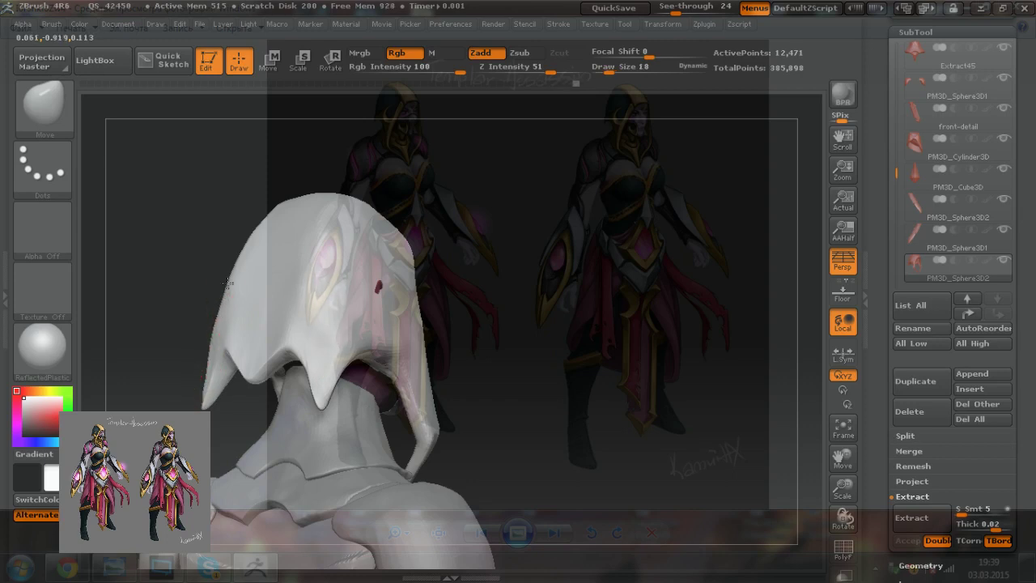
drag(595, 345, 558, 364)
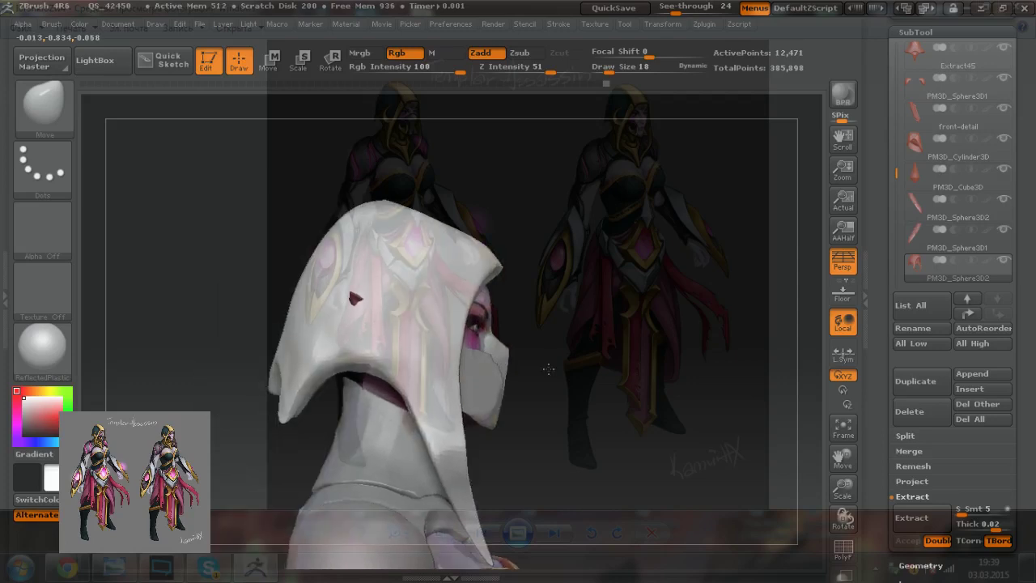
key(])
drag(274, 372, 274, 373)
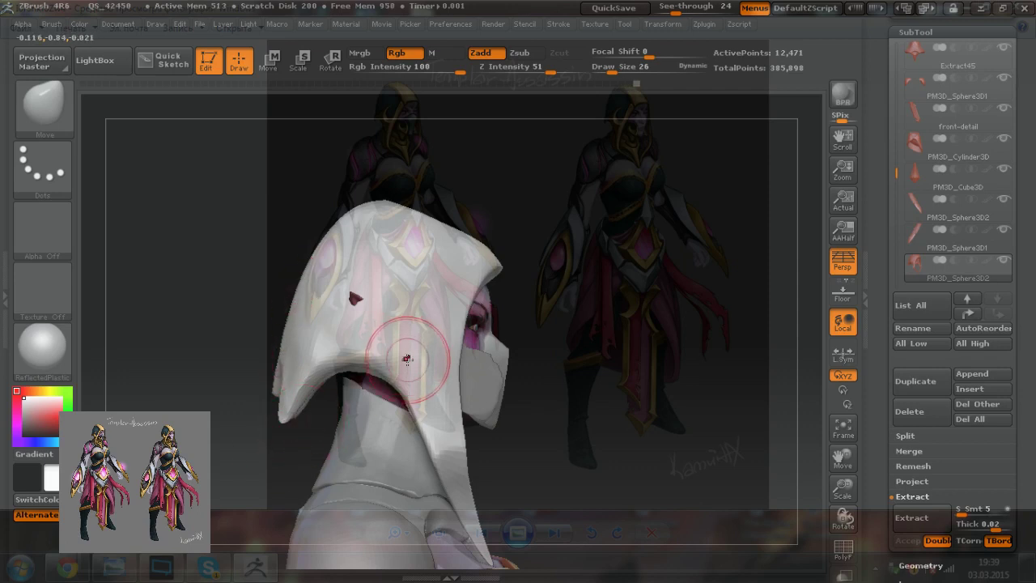
Step: Adjust the hood's face opening and front brim from front and angled views with Move at draw sizes 26 and 38
drag(640, 393, 539, 403)
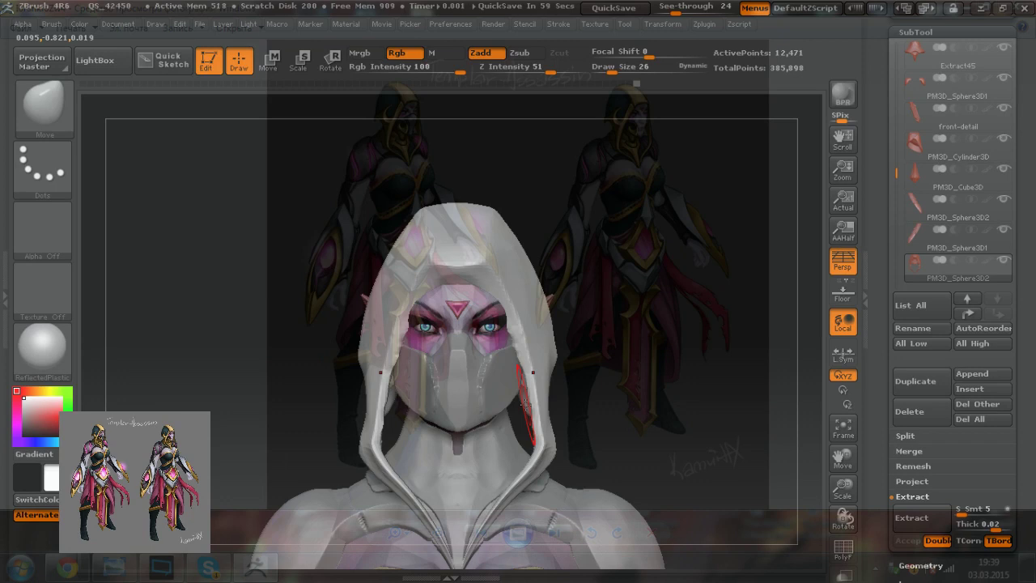
drag(587, 397, 600, 364)
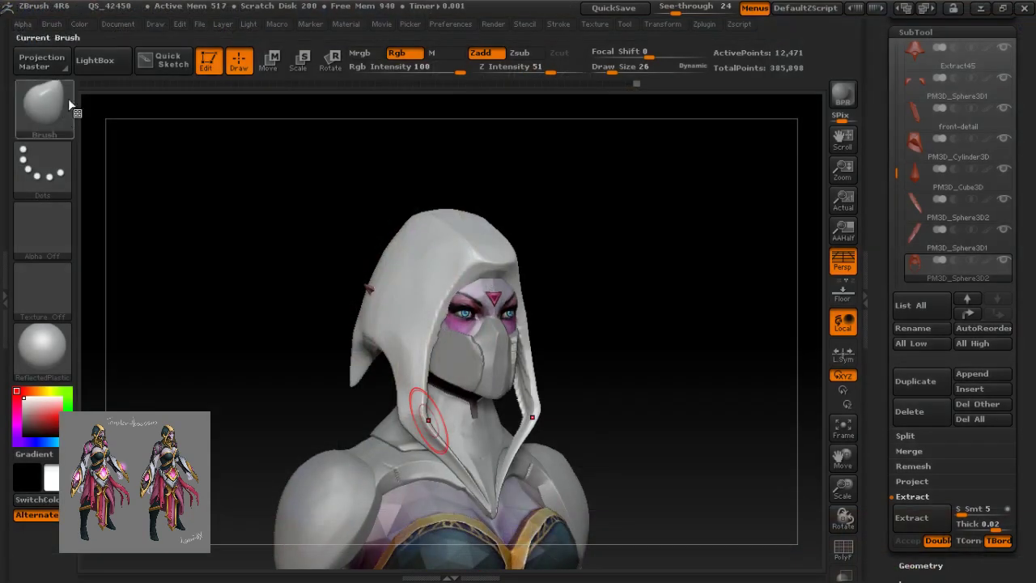
click(57, 110)
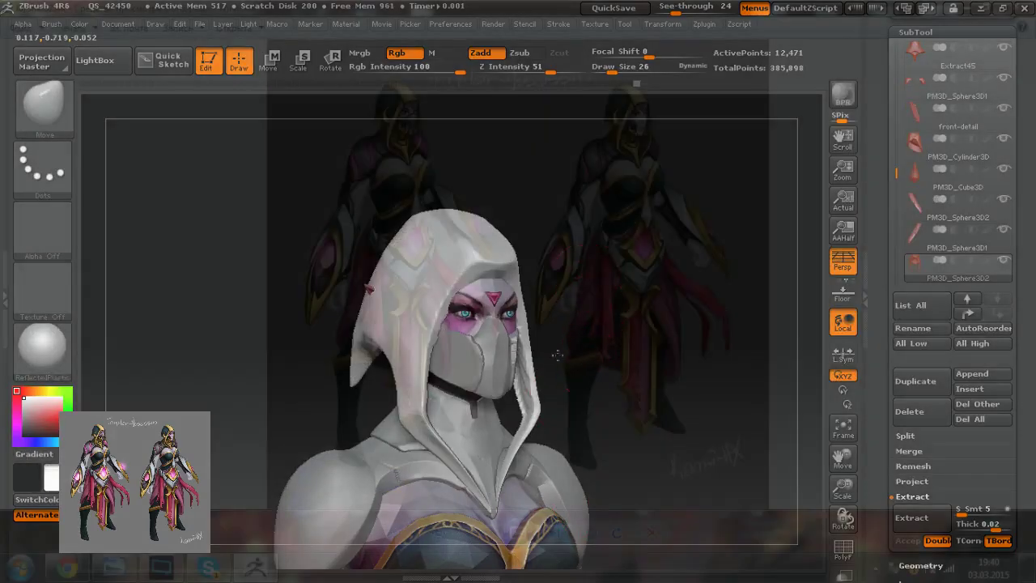
shift+drag(558, 355, 544, 355)
key(bracketright)
drag(447, 274, 450, 269)
drag(363, 294, 425, 282)
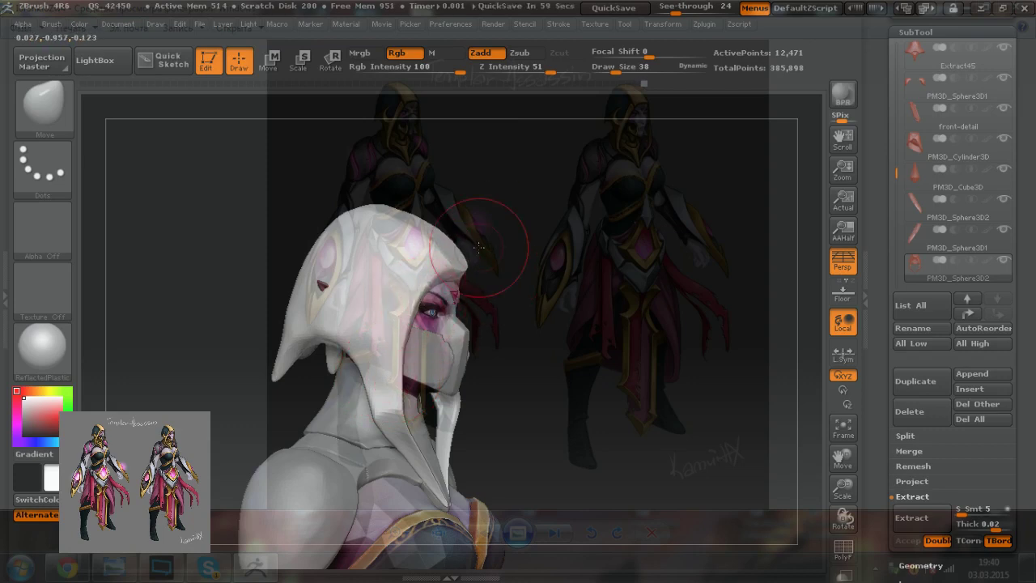
drag(460, 262, 453, 270)
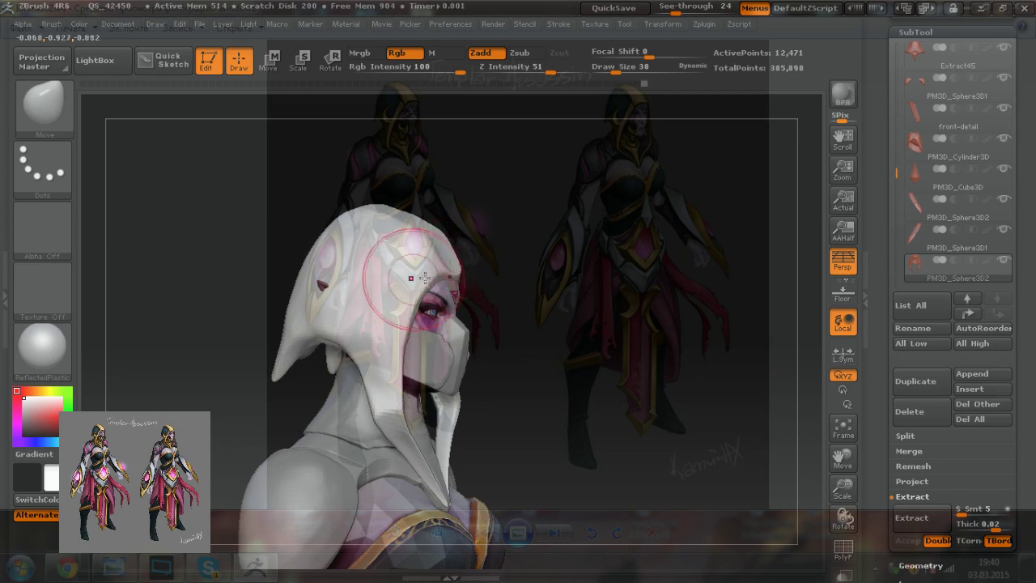
Step: Try a small Move adjustment on the hood's upper back at draw size 18 and undo it
key([)
key([)
drag(281, 228, 328, 238)
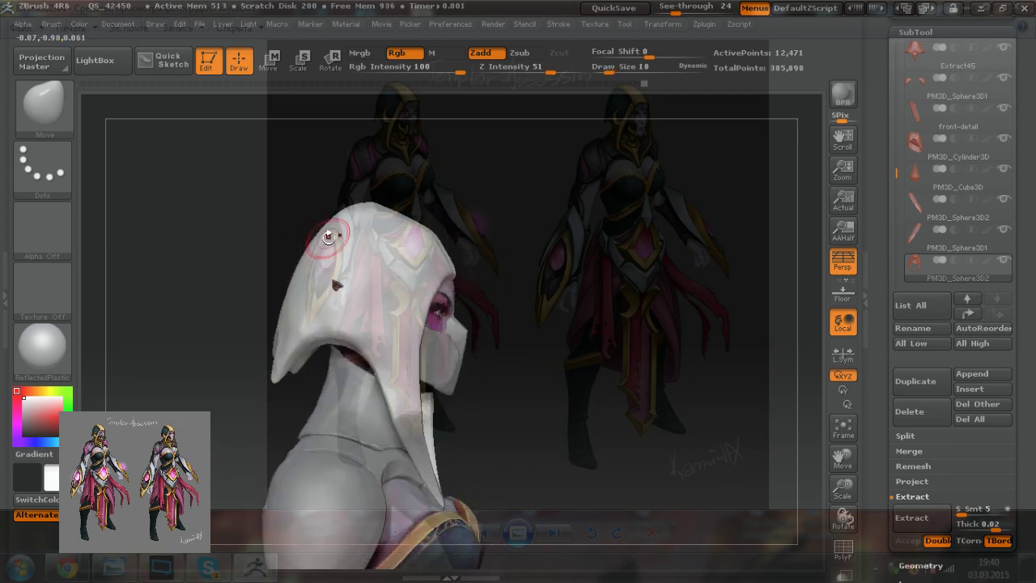
key(ctrl+z)
Step: Try reshaping the hood's front brim and side with larger Move strokes and undo these changes
key(bracketright)
key(bracketright)
key(bracketright)
key(bracketright)
mouse_move(451, 252)
mouse_down()
mouse_move(442, 257)
mouse_move(413, 225)
mouse_up()
key(bracketleft)
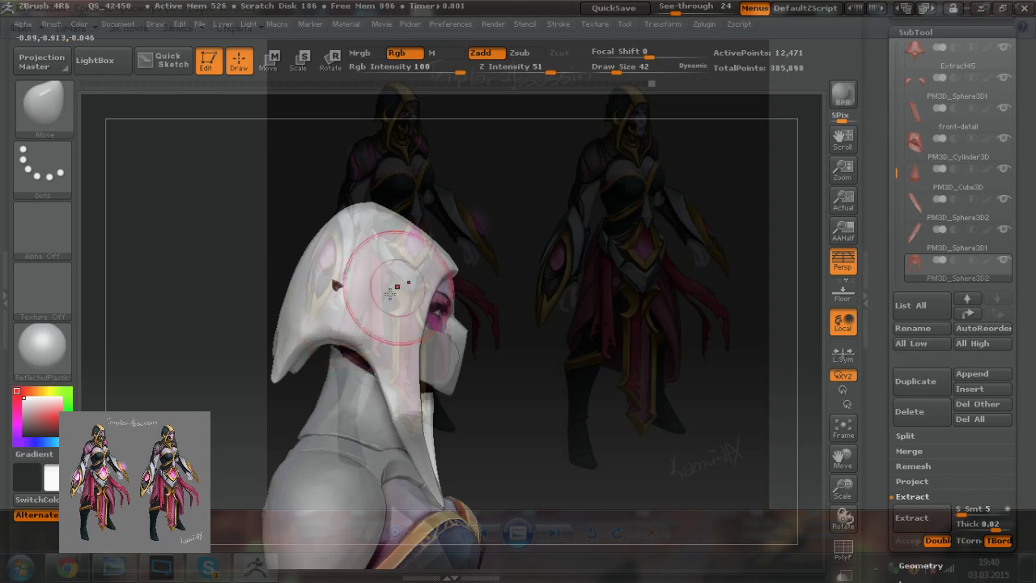
mouse_move(510, 209)
mouse_down()
mouse_move(274, 300)
mouse_move(344, 319)
mouse_up()
mouse_move(252, 367)
mouse_down()
mouse_move(340, 369)
mouse_move(276, 369)
mouse_move(319, 369)
mouse_up()
key(ctrl+z)
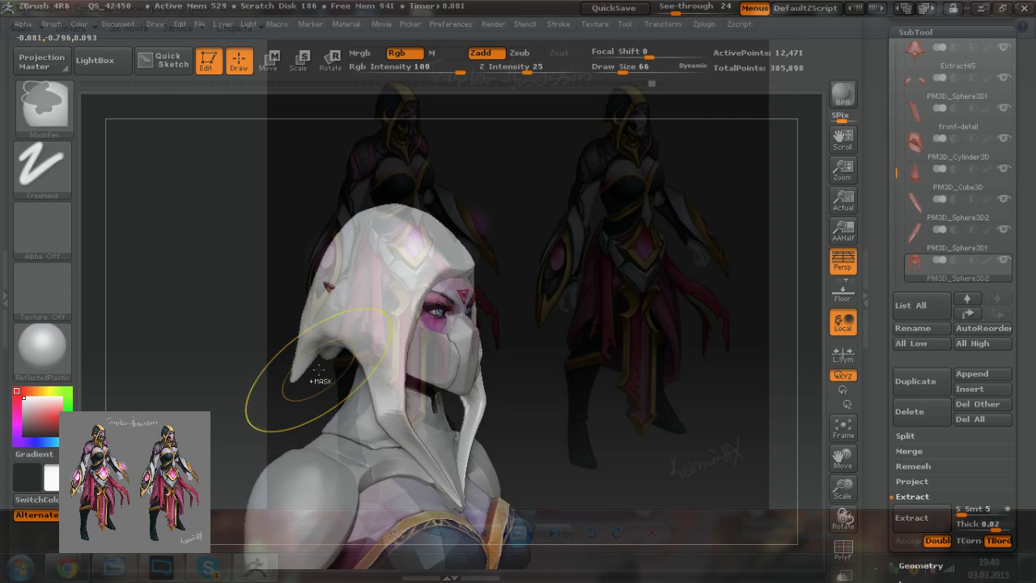
key(ctrl+z)
key(ctrl+z)
Step: Reshape the hood's crown and front brim with Move at draw size 66, checking the result from back and side
mouse_move(551, 351)
mouse_down()
mouse_move(609, 354)
mouse_move(580, 356)
mouse_up()
mouse_move(351, 256)
mouse_down()
mouse_move(437, 255)
mouse_move(424, 260)
mouse_up()
mouse_move(346, 233)
mouse_down()
mouse_move(345, 242)
mouse_move(383, 246)
mouse_up()
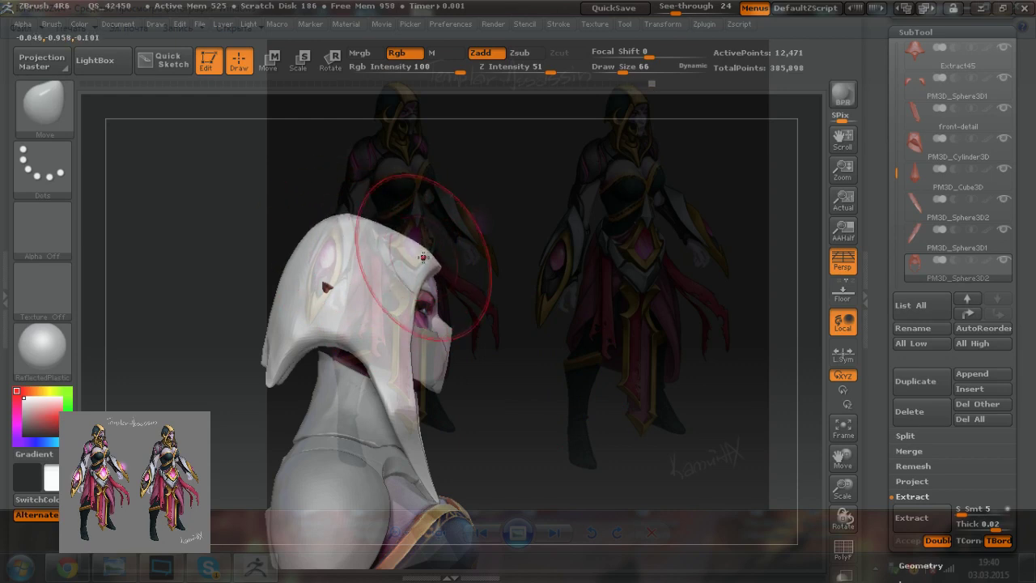
drag(438, 390, 477, 374)
shift+right_drag(477, 374, 487, 376)
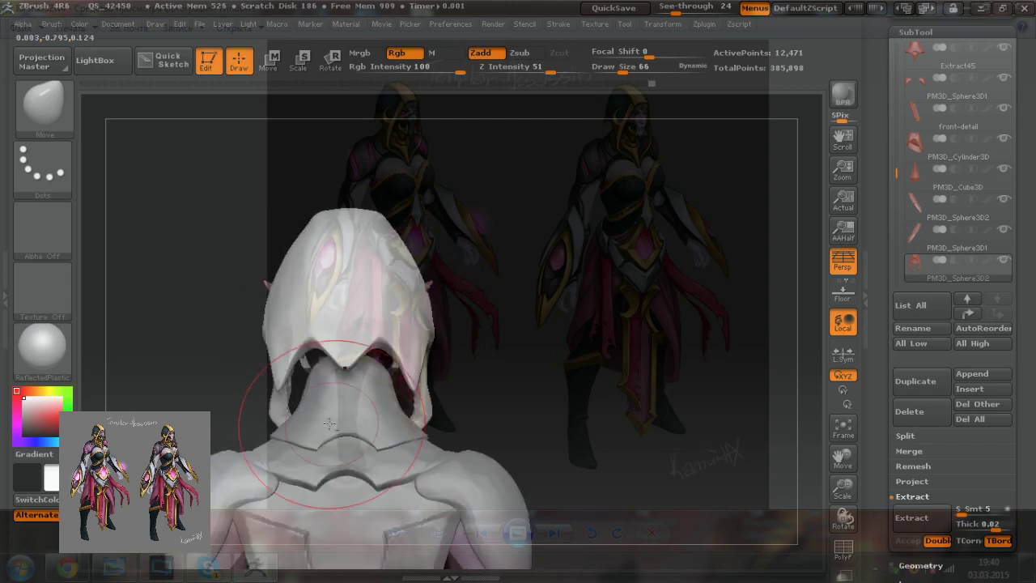
alt+right_drag(333, 416, 506, 396)
ctrl+right_drag(570, 404, 557, 313)
mouse_move(598, 392)
right_down()
mouse_move(501, 401)
mouse_move(559, 397)
right_up()
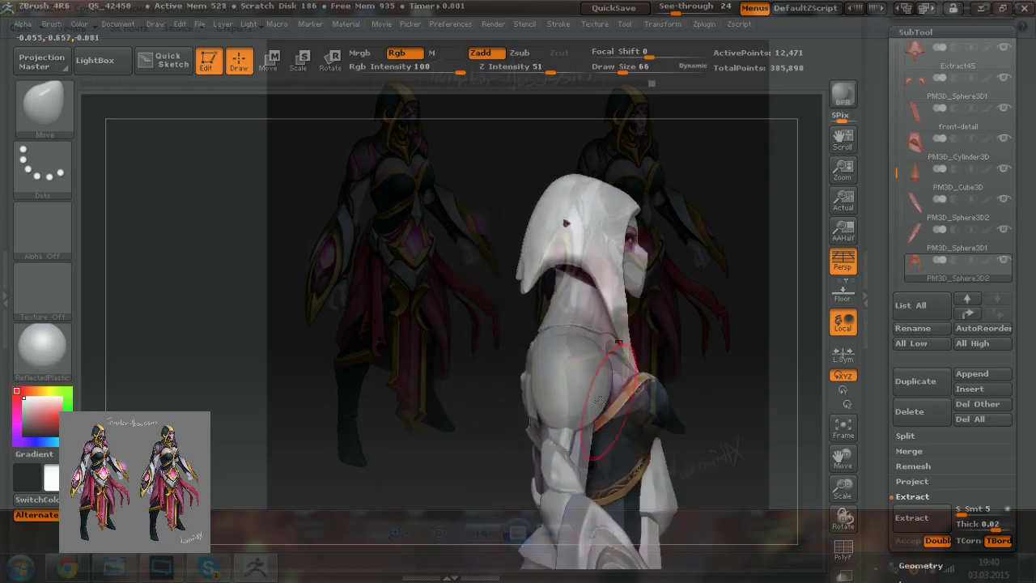
Step: Check the reshaped hood from the side and front, and against the whole figure over the concept overlay
alt+right_drag(635, 396, 477, 364)
right_drag(559, 389, 481, 402)
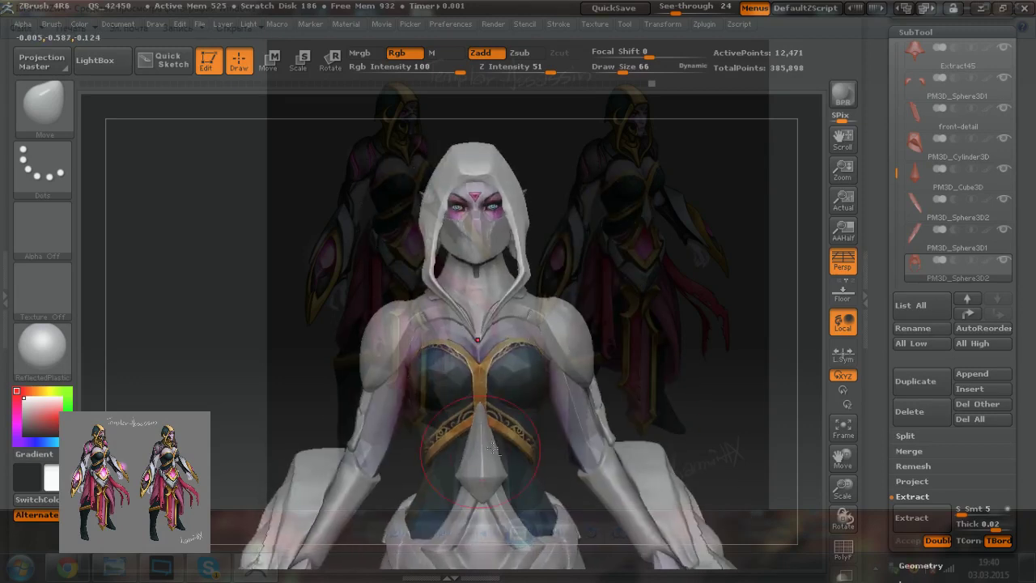
alt+right_drag(480, 437, 492, 434)
mouse_move(566, 434)
shift+right_down()
mouse_move(571, 472)
mouse_move(537, 438)
mouse_move(467, 447)
shift+right_up()
mouse_move(468, 447)
mouse_down()
mouse_move(357, 441)
mouse_move(551, 449)
mouse_up()
mouse_move(546, 449)
right_down()
mouse_move(567, 451)
mouse_move(554, 484)
right_up()
drag(554, 485, 554, 476)
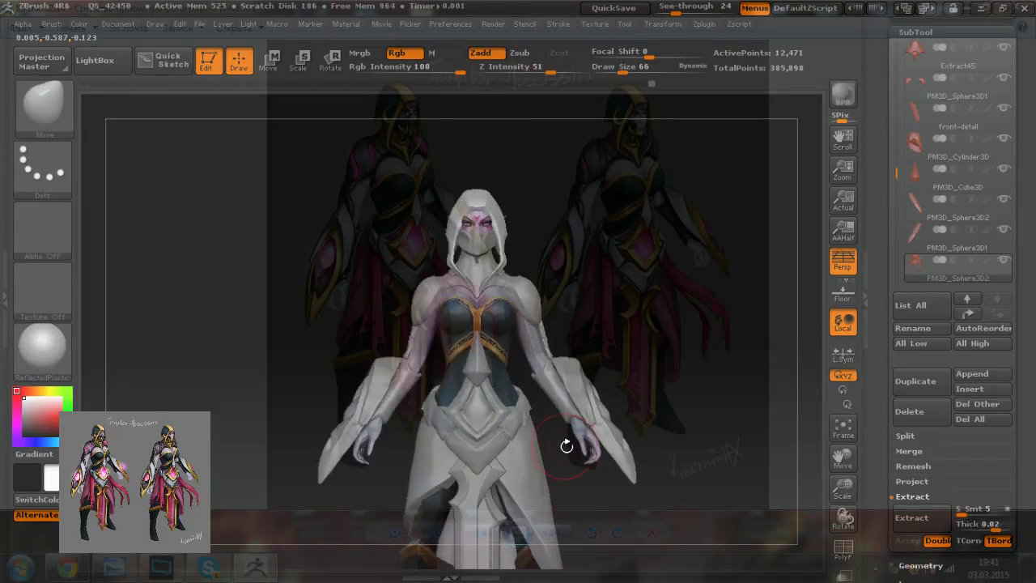
Step: Select the neck collar subtool Extract45 and show only it together with the body
alt+drag(521, 260, 502, 371)
alt+click(459, 382)
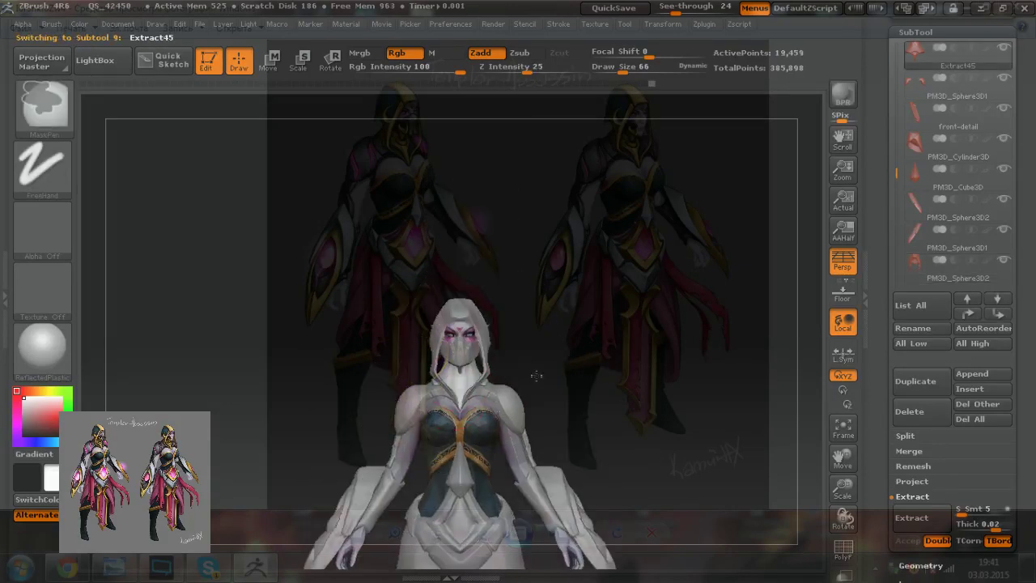
ctrl+right_drag(534, 374, 638, 386)
click(1004, 52)
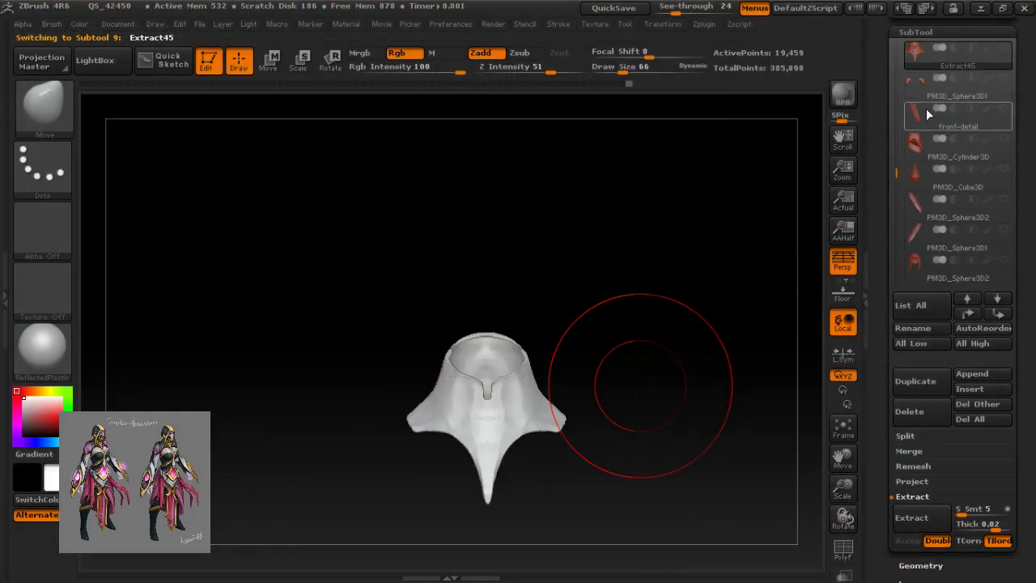
drag(898, 189, 898, 37)
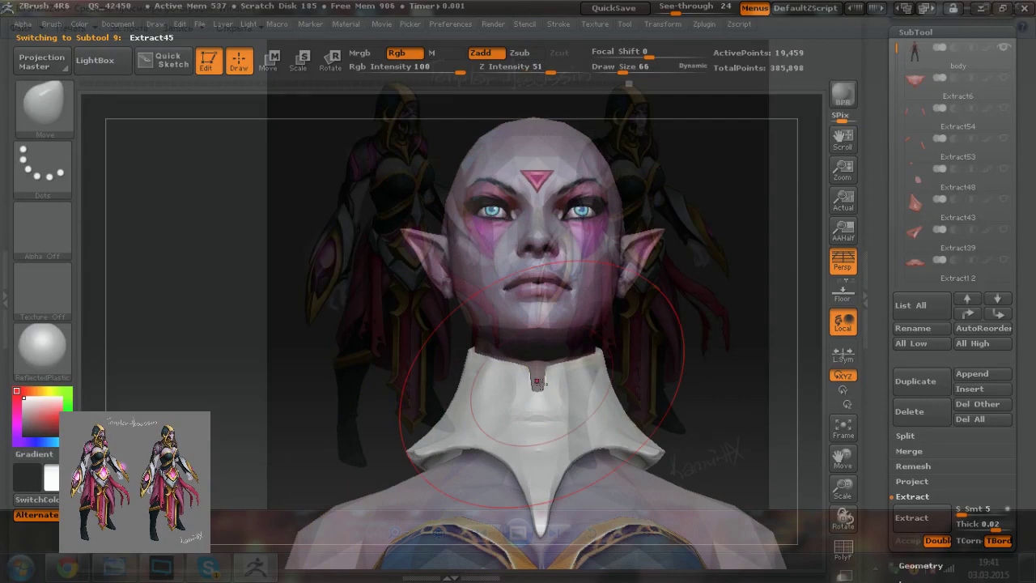
Step: Narrow and round the notch at the front of the collar's upper edge with Move at draw size 14
key([)
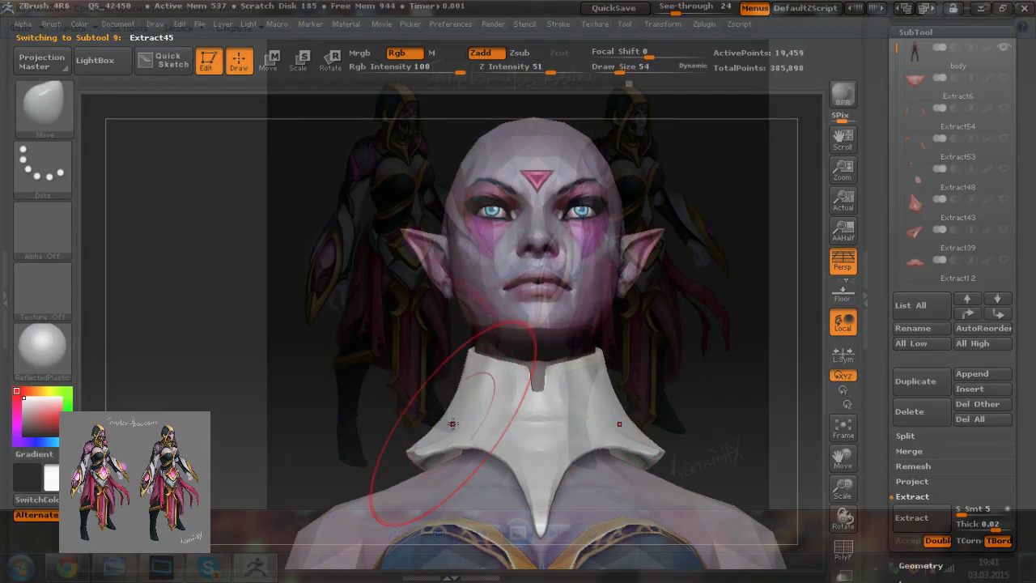
key(bracketleft)
key(bracketleft)
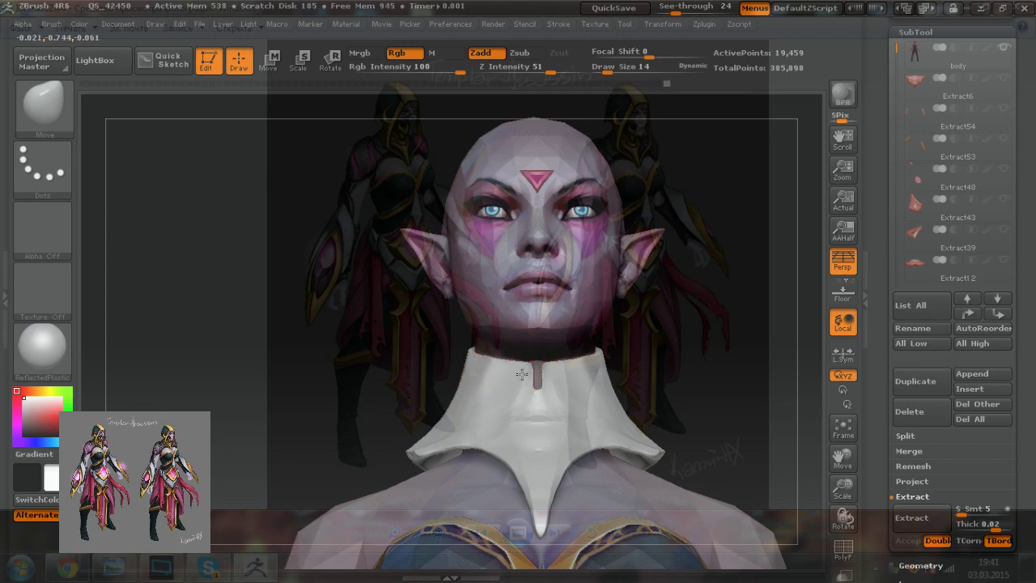
drag(390, 392, 463, 371)
drag(626, 296, 492, 372)
drag(429, 370, 433, 360)
drag(487, 382, 489, 377)
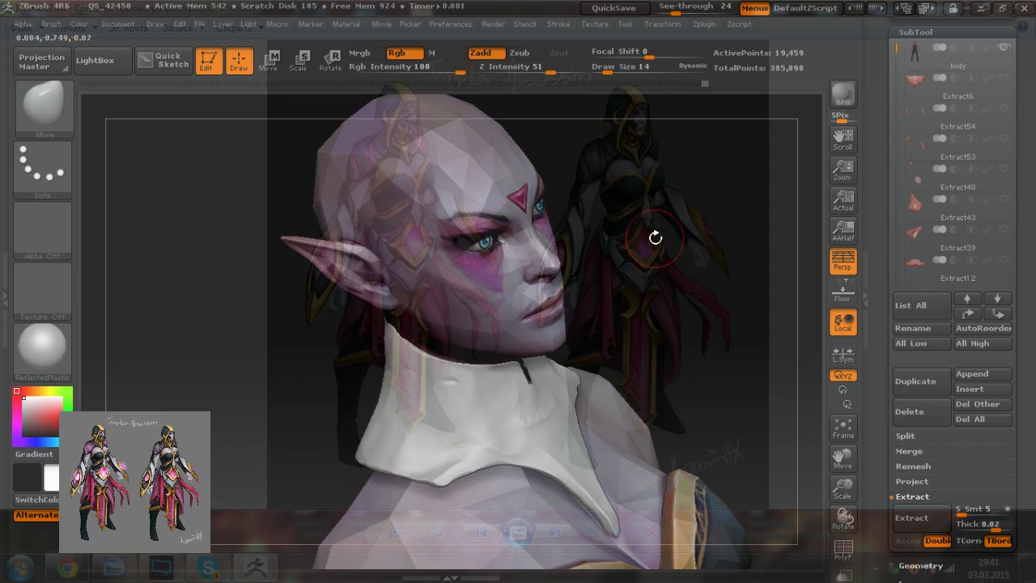
Step: Pull up the peak at the back of the collar from the side view with Move at draw size 14
mouse_move(624, 375)
mouse_down()
mouse_move(606, 418)
mouse_move(557, 403)
mouse_move(588, 386)
mouse_up()
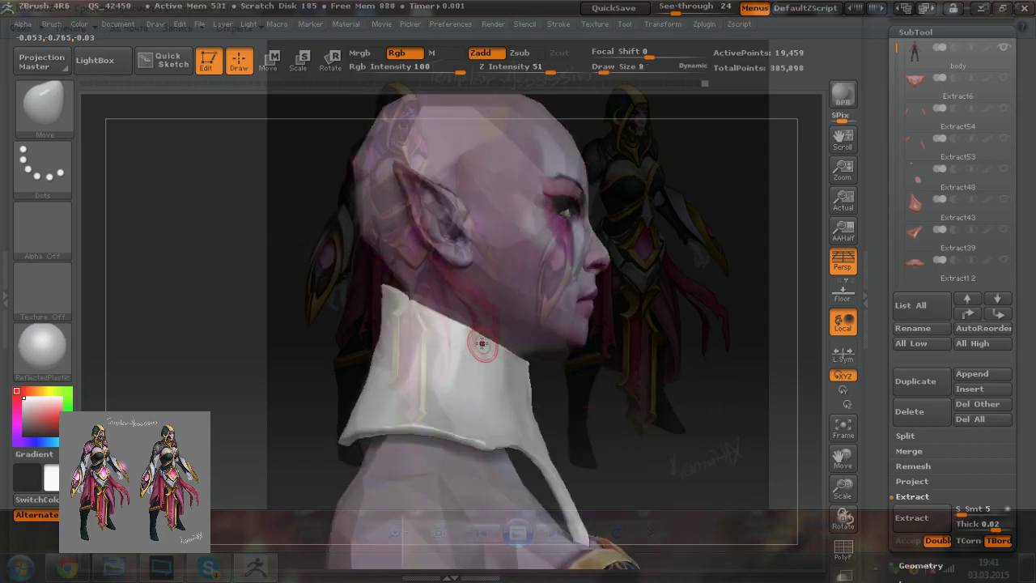
key(])
drag(384, 287, 381, 283)
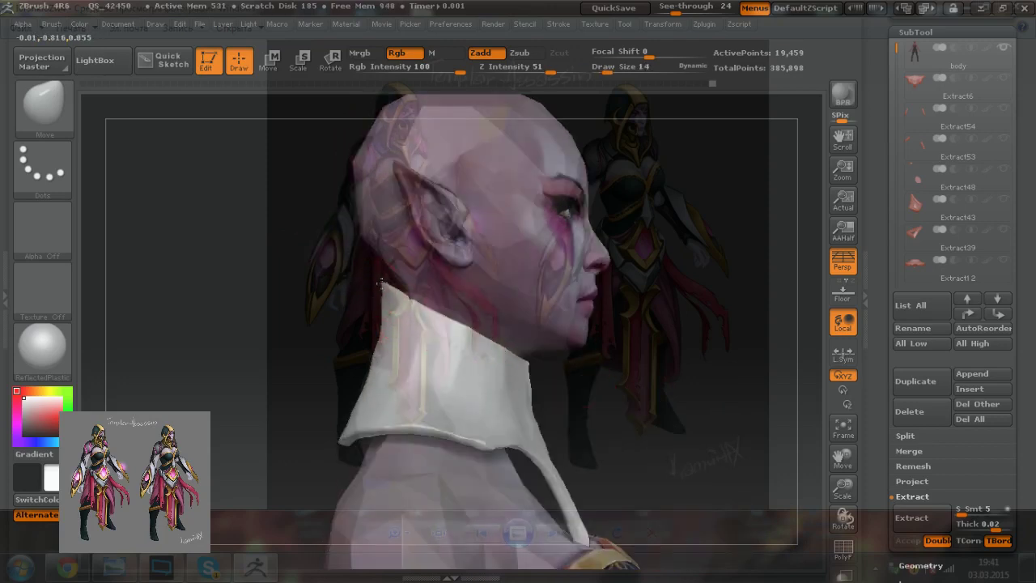
drag(338, 321, 397, 318)
Step: Refine the curve of the collar's upper back edge with Move at draw size 9
key([)
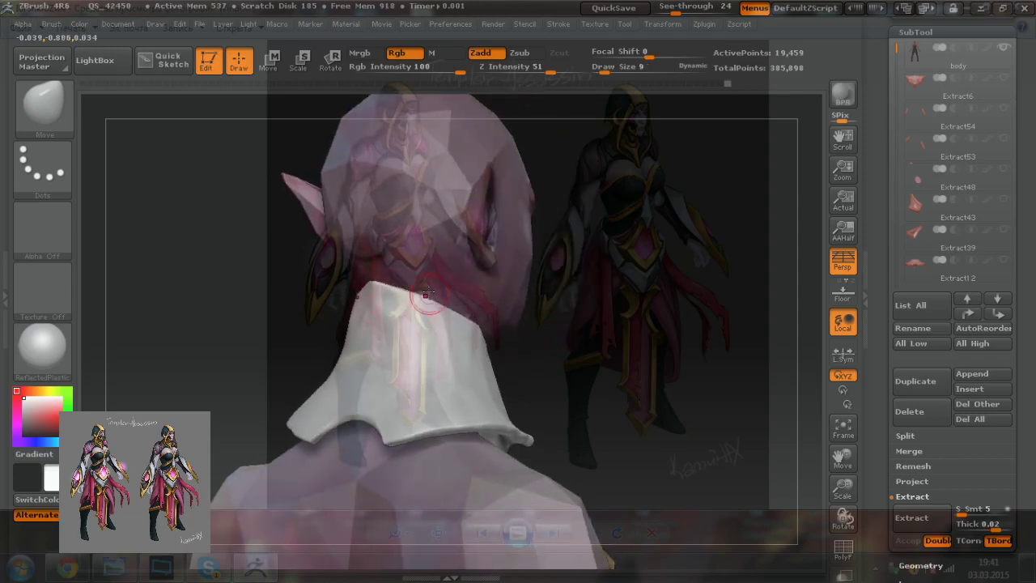
drag(318, 306, 356, 304)
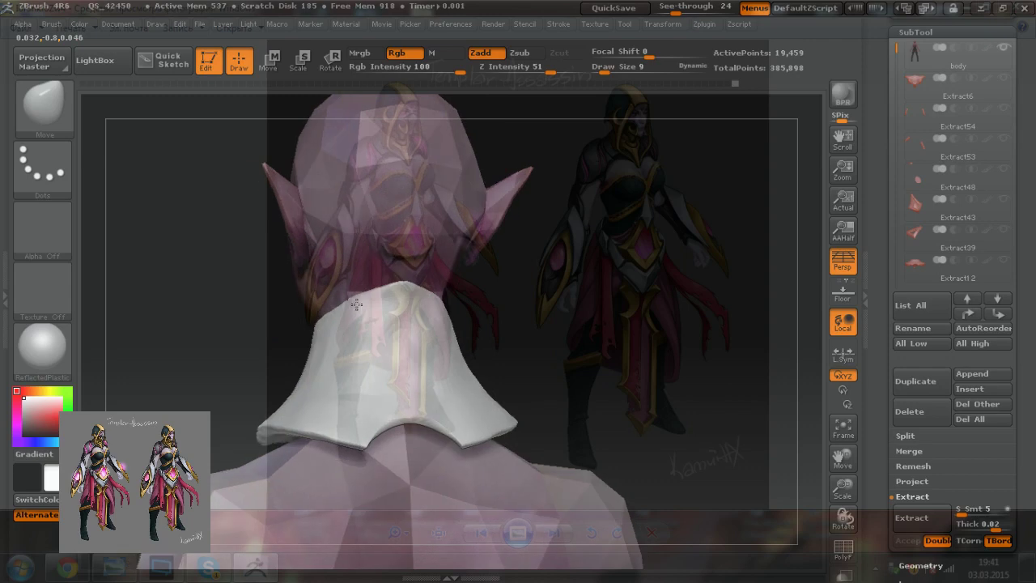
drag(418, 342, 426, 353)
right_drag(426, 354, 379, 342)
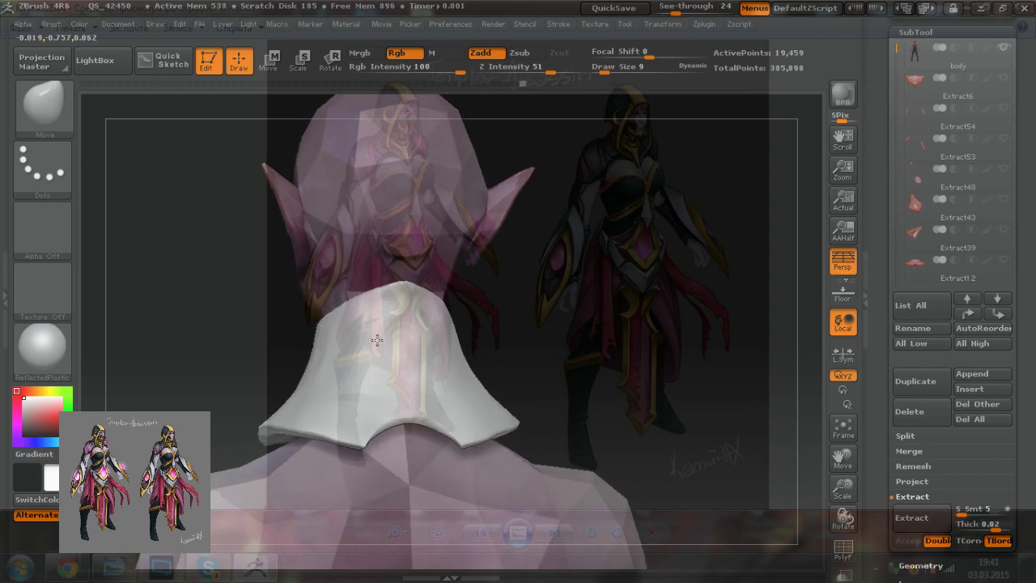
mouse_move(552, 394)
ctrl+right_down()
mouse_move(510, 408)
mouse_move(356, 411)
mouse_move(481, 345)
ctrl+right_up()
right_drag(481, 345, 461, 411)
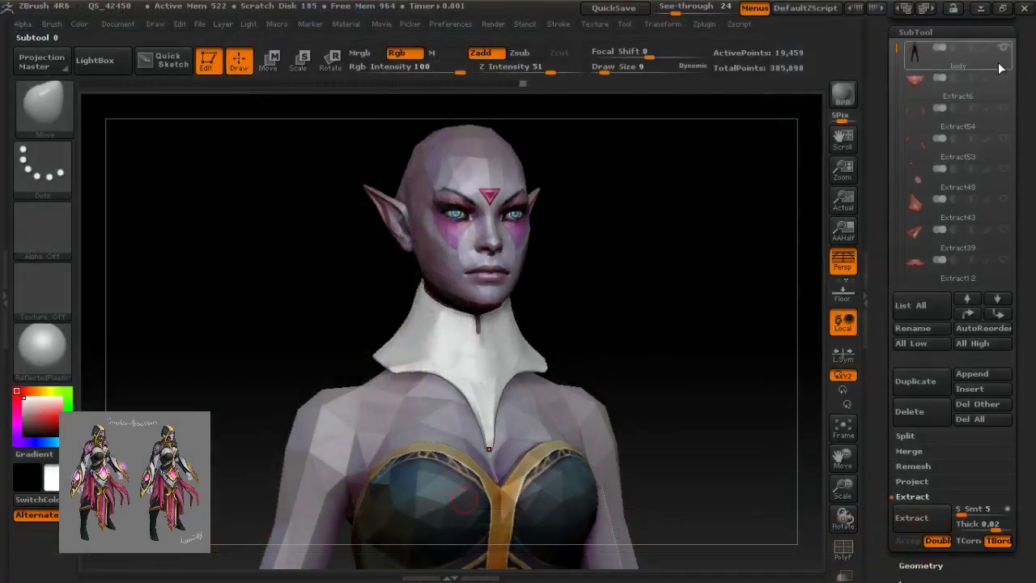
Step: Select the Extract6 subtool, show all subtools again and set See-through to 0
click(985, 91)
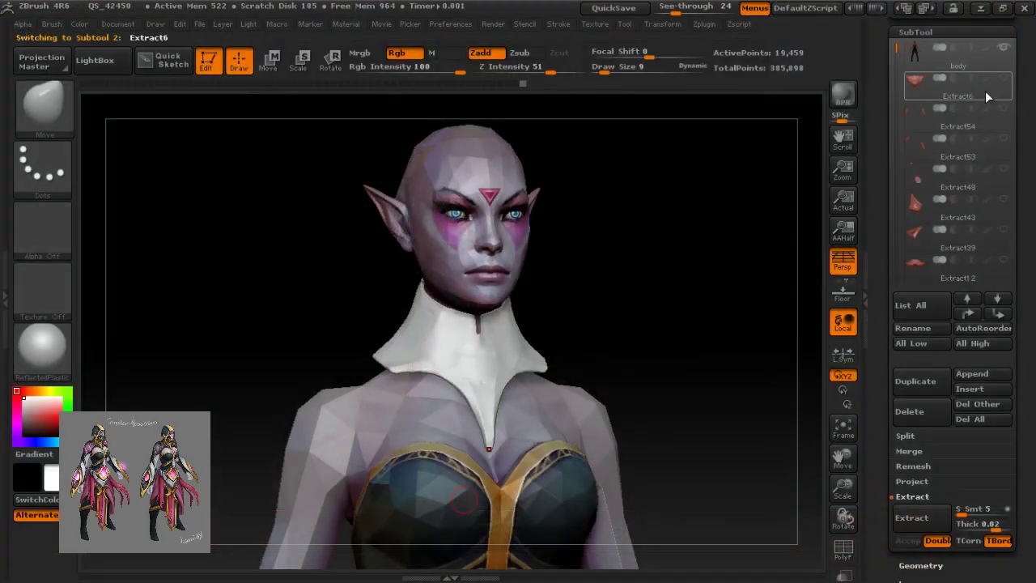
shift+click(1005, 80)
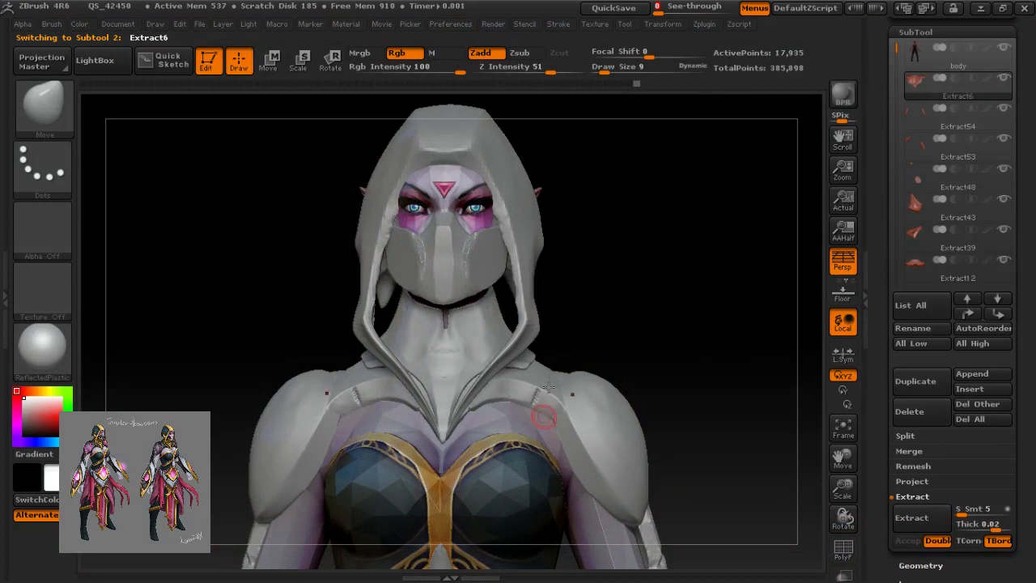
drag(688, 105, 579, 468)
Step: Examine the full figure and the fit of the hood and collar from several sides
ctrl+right_drag(578, 462, 578, 397)
alt+right_drag(664, 463, 579, 403)
mouse_move(653, 434)
ctrl+right_down()
mouse_move(534, 356)
mouse_move(565, 351)
ctrl+right_up()
alt+right_drag(587, 494, 490, 403)
drag(489, 402, 374, 412)
right_drag(374, 410, 294, 413)
right_drag(596, 394, 497, 395)
right_drag(471, 477, 684, 451)
alt+right_drag(572, 377, 574, 450)
Step: Switch to Chrome, send the chat message "Закрываю уши тканью?" and return to ZBrush
key(alt+Tab)
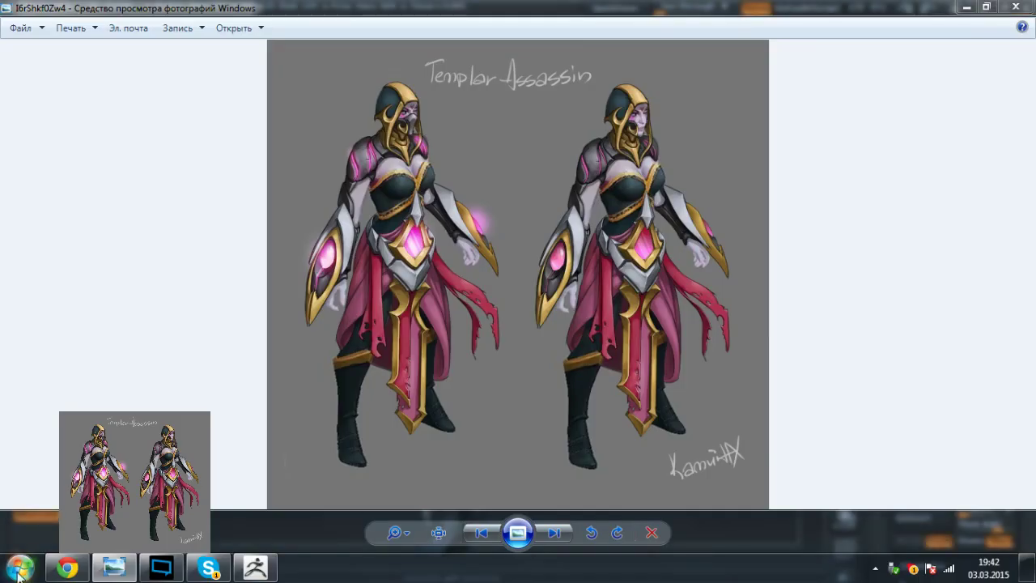
click(68, 568)
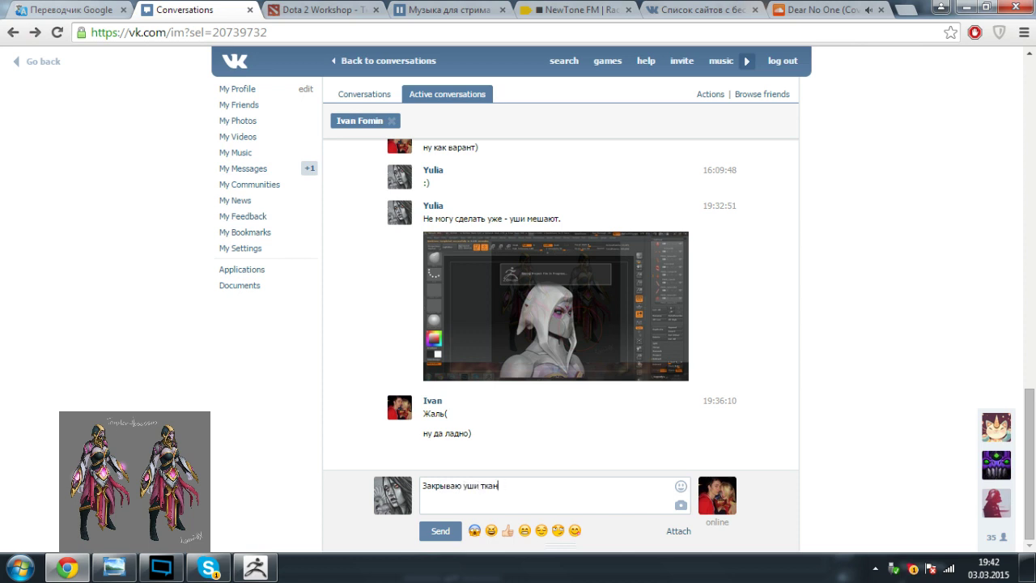
key(Return)
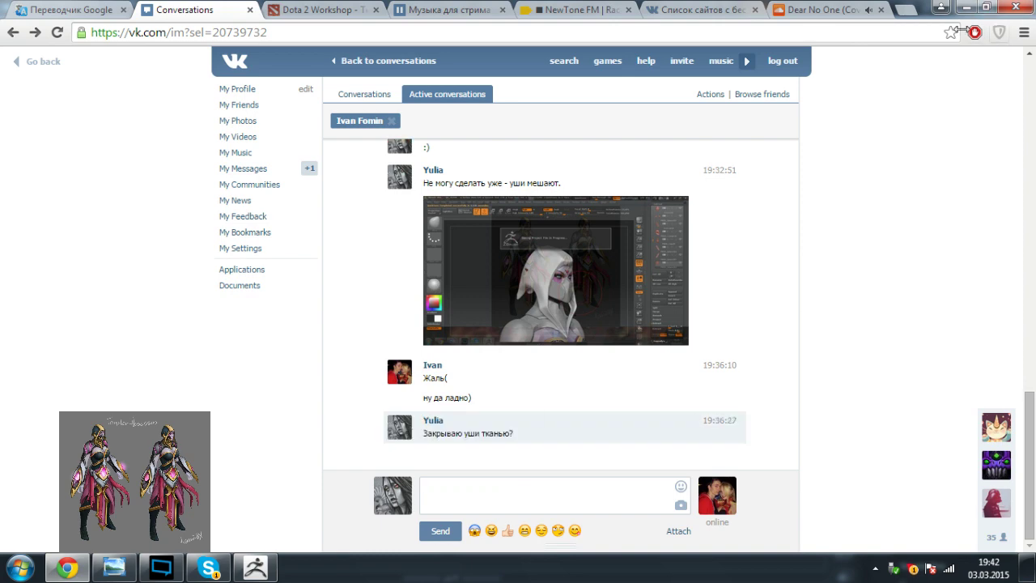
click(963, 7)
click(257, 569)
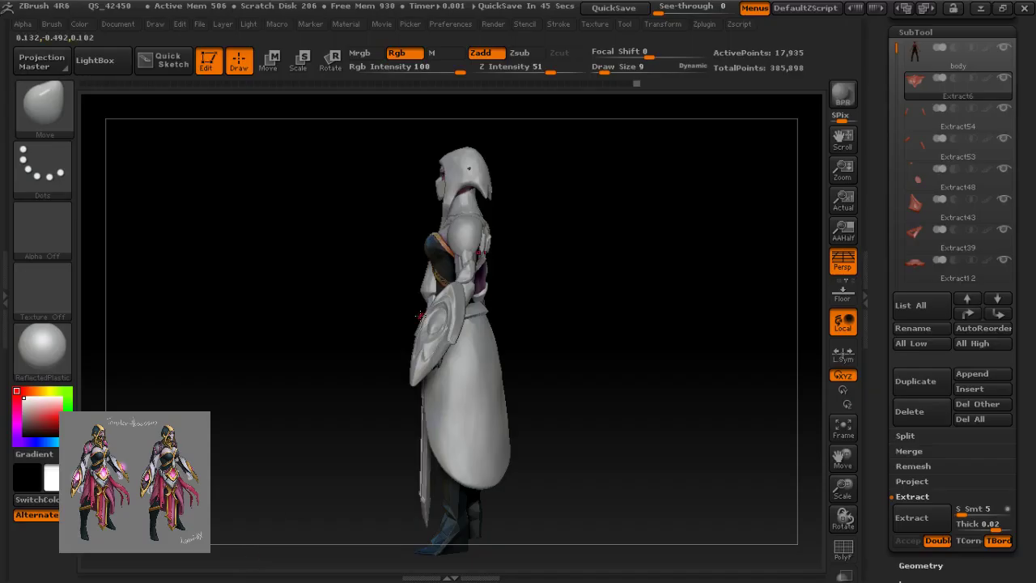
Step: Select the upper arm guard Extract54 and adjust its upper plate below the shoulder with Move at draw size 38
mouse_move(458, 372)
right_down()
mouse_move(530, 366)
mouse_move(469, 356)
right_up()
mouse_move(524, 166)
ctrl+right_down()
mouse_move(486, 357)
mouse_move(471, 381)
ctrl+right_up()
ctrl+right_drag(423, 329, 429, 389)
alt+click(440, 317)
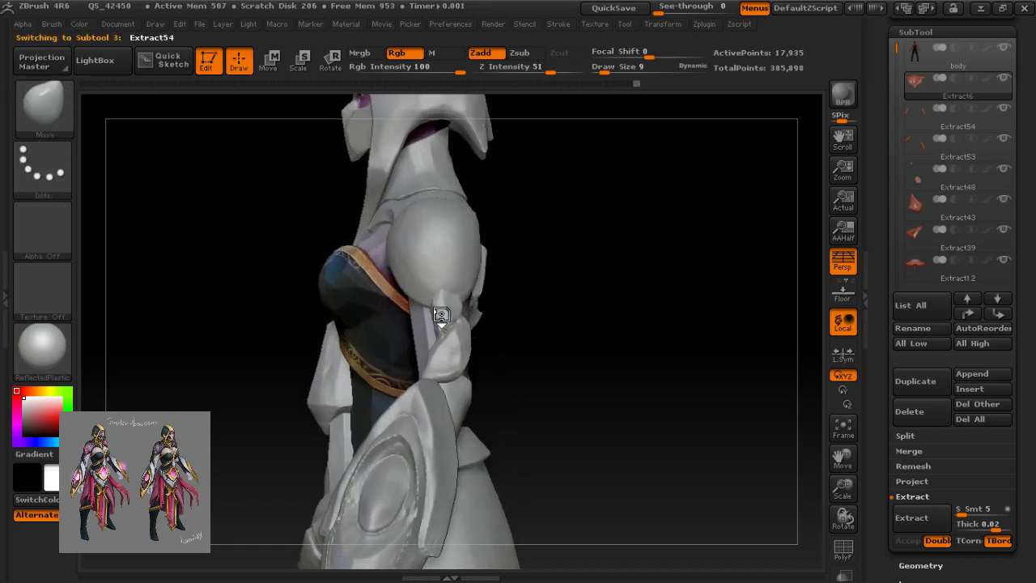
drag(442, 302, 451, 300)
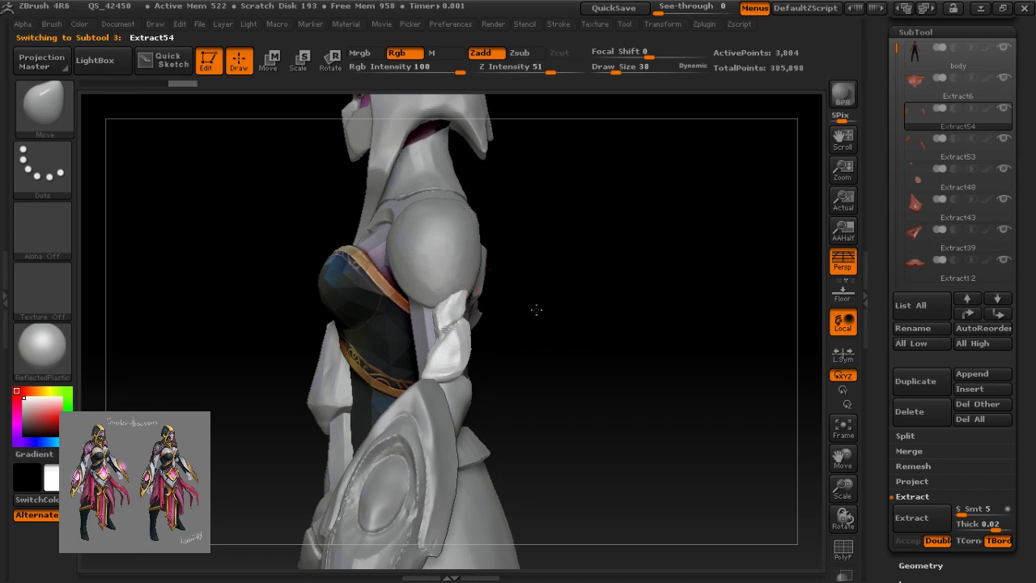
right_drag(537, 309, 465, 314)
Step: Bring up the arm sketch in the photo viewer, return to ZBrush and set See-through to 28
key(alt+Tab)
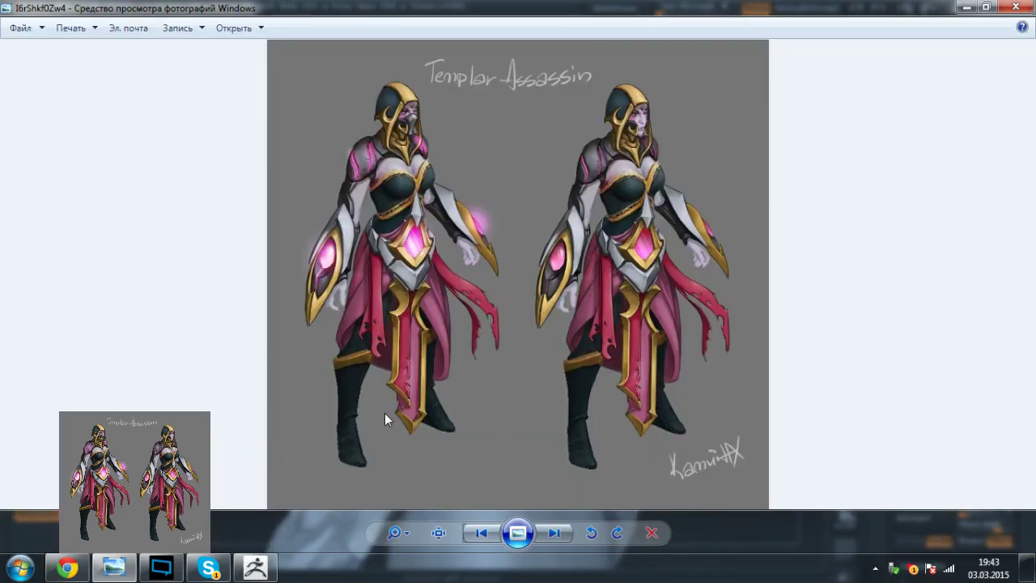
key(Right)
key(Right)
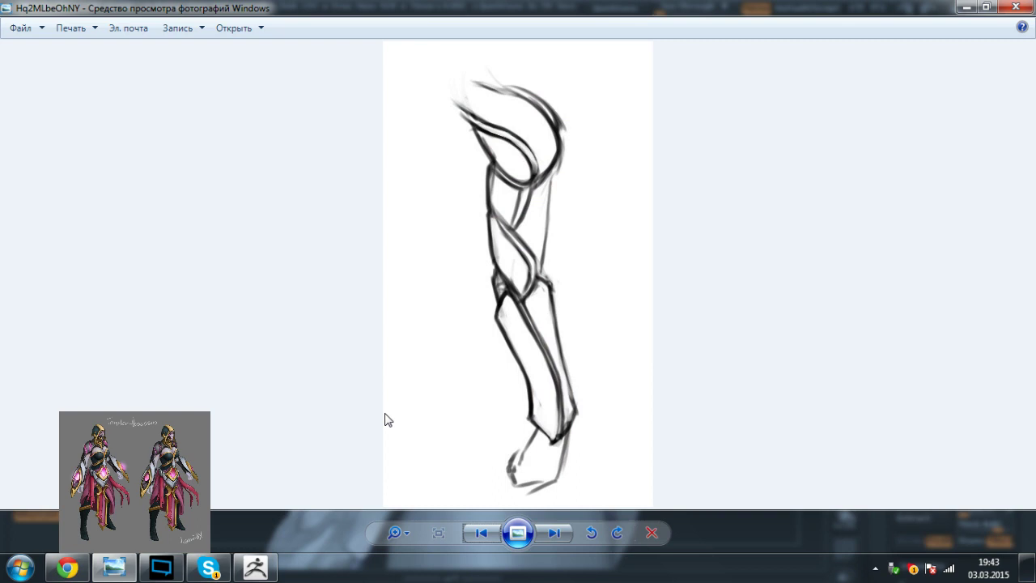
click(68, 569)
click(967, 7)
click(256, 569)
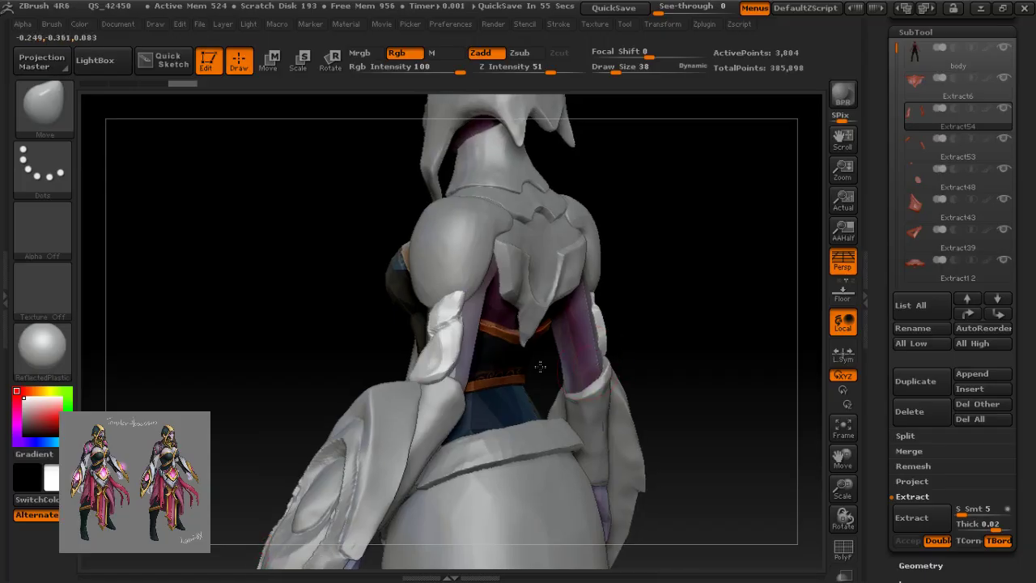
drag(660, 7, 680, 6)
Step: Reshape the outer side of the upper arm guard beside the arm sketch with Move at draw size 22
mouse_move(436, 402)
alt+right_down()
mouse_move(390, 391)
mouse_move(430, 377)
mouse_move(407, 378)
alt+right_up()
mouse_move(346, 325)
mouse_down()
mouse_move(371, 321)
mouse_move(378, 289)
mouse_up()
mouse_move(270, 341)
mouse_down()
mouse_move(294, 340)
mouse_move(332, 301)
mouse_up()
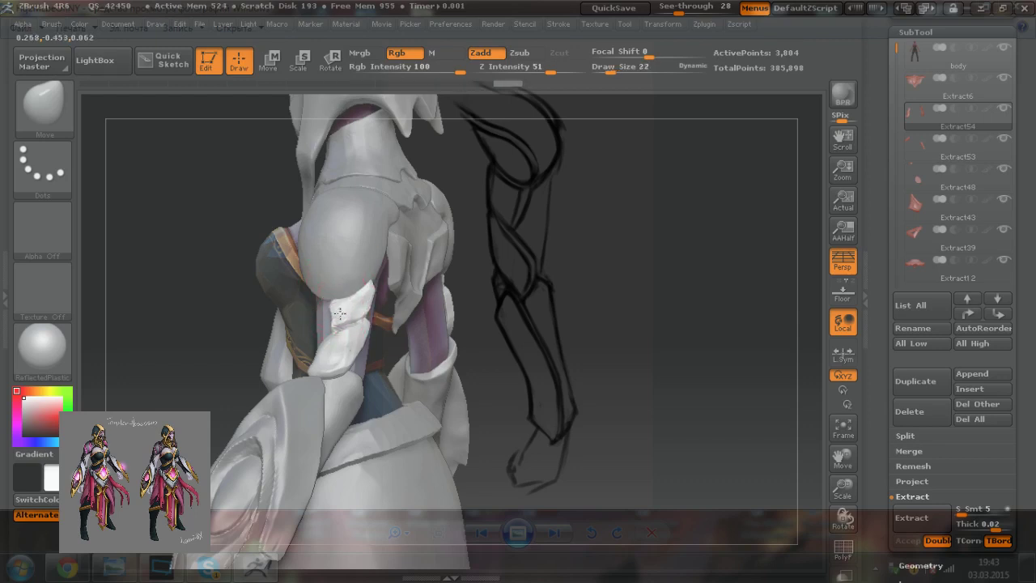
drag(564, 270, 437, 287)
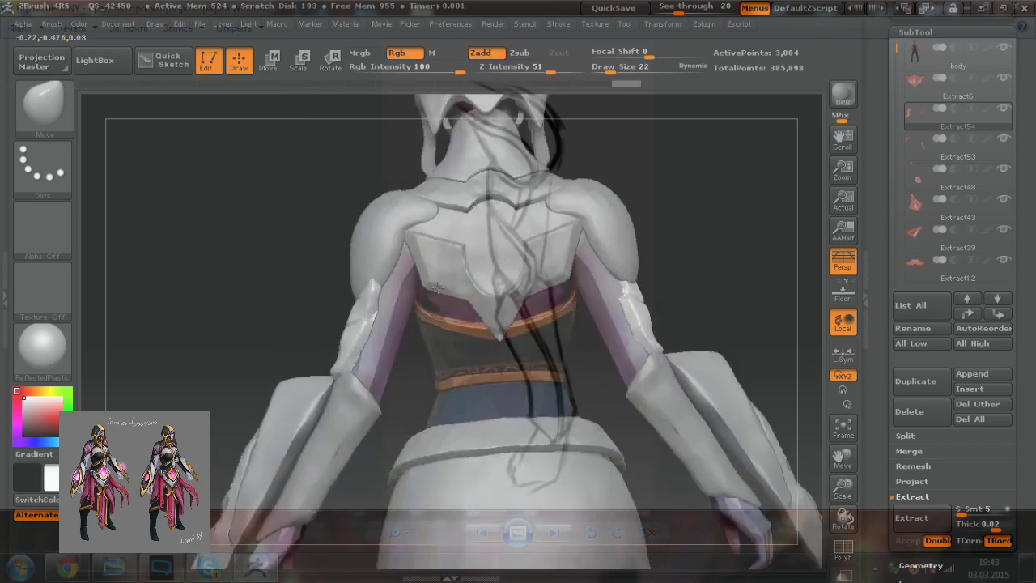
Step: Adjust the upper arm guard's outer contour and lower end from back views with Move at draw size 22
drag(373, 283, 290, 290)
mouse_move(300, 344)
mouse_down()
mouse_move(258, 337)
mouse_move(280, 263)
mouse_move(301, 279)
mouse_up()
drag(370, 338, 375, 342)
drag(344, 374, 354, 369)
key(bracketleft)
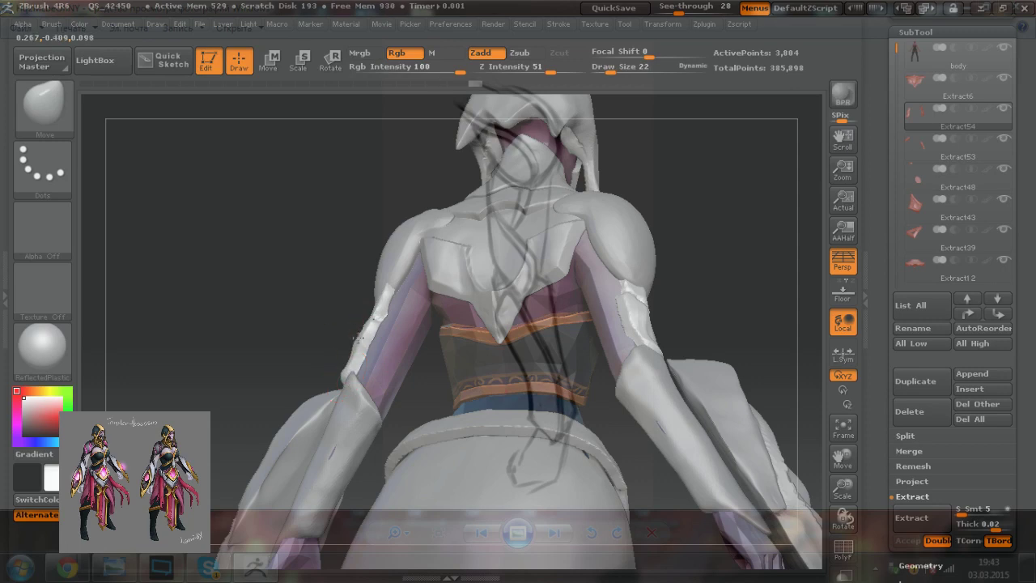
drag(291, 342, 365, 329)
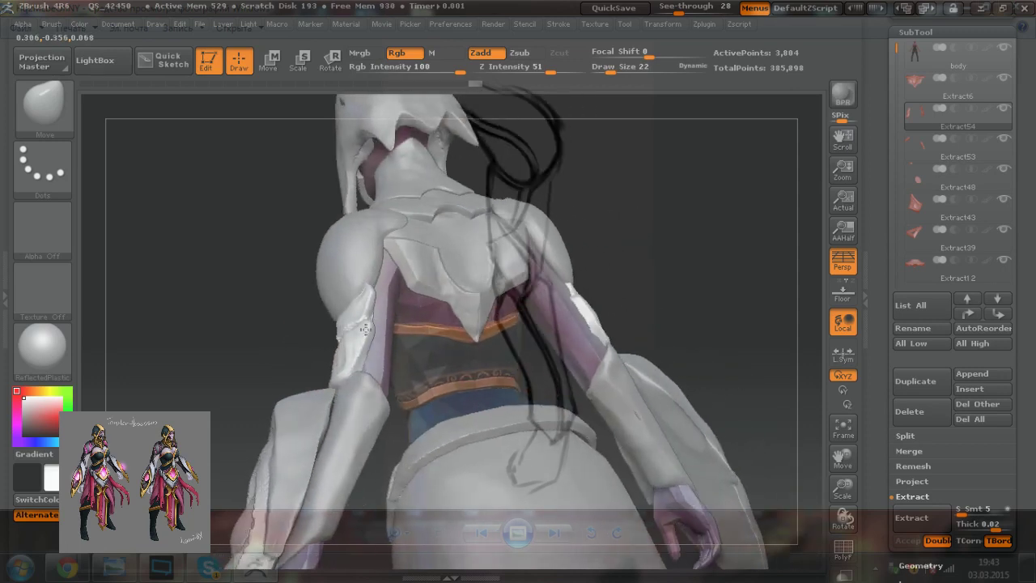
drag(416, 278, 457, 328)
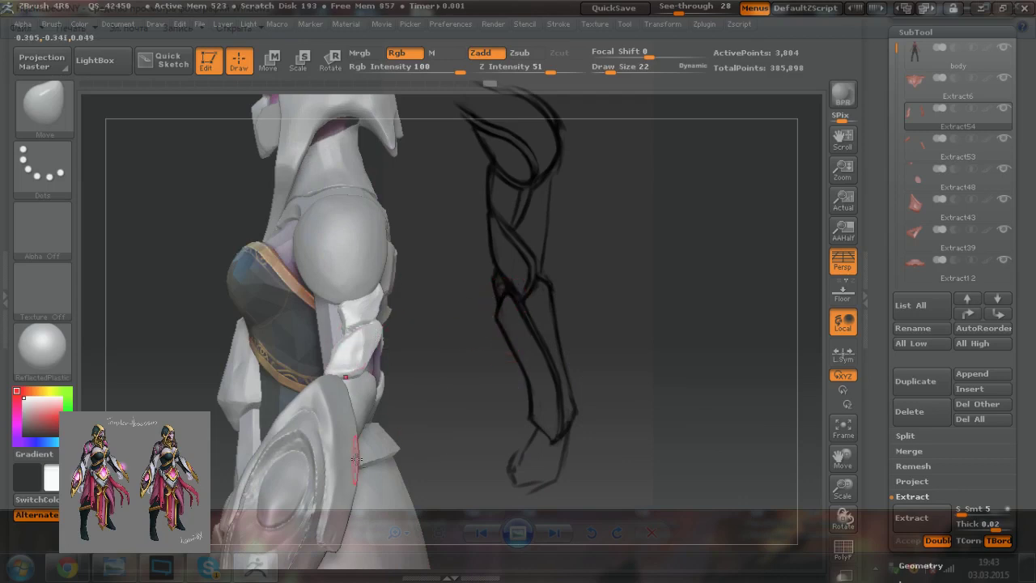
Step: Refine the front edge and overlap of the upper arm guard's two plates with Move at draw sizes 26 and 18
alt+click(364, 392)
alt+drag(486, 398, 571, 379)
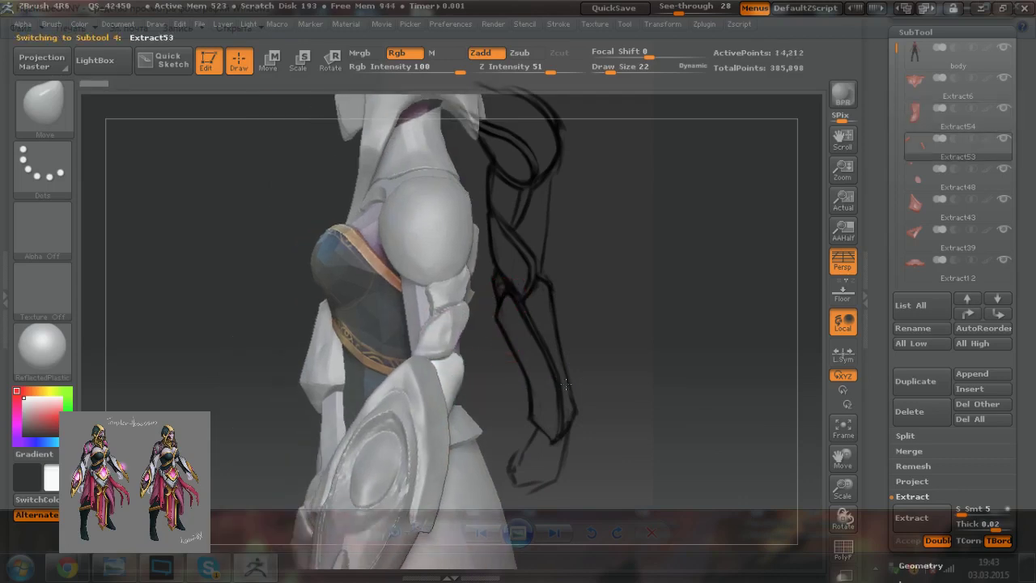
alt+click(411, 339)
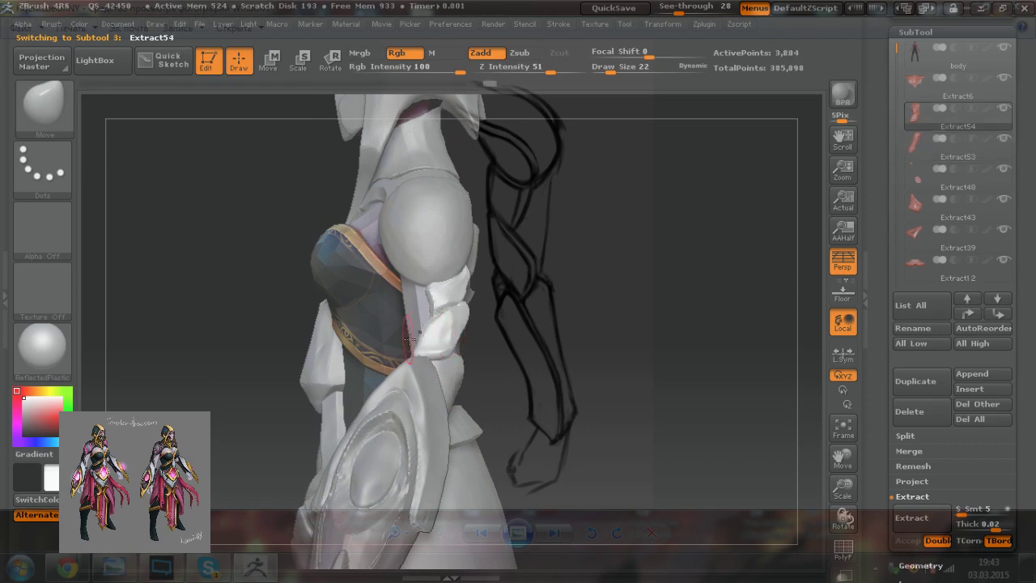
key(bracketleft)
drag(428, 325, 431, 293)
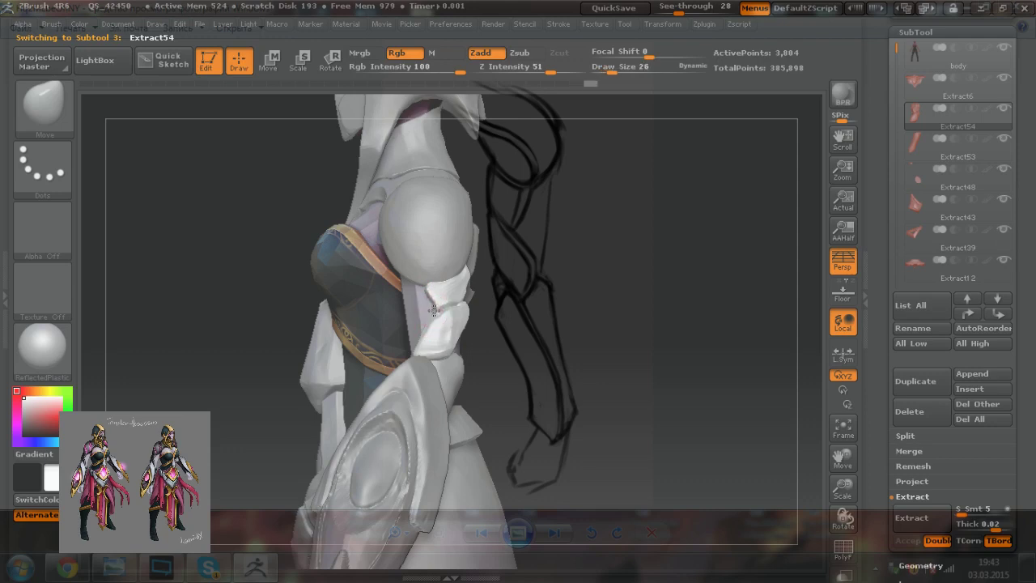
key(bracketleft)
drag(532, 271, 417, 344)
alt+drag(489, 224, 319, 237)
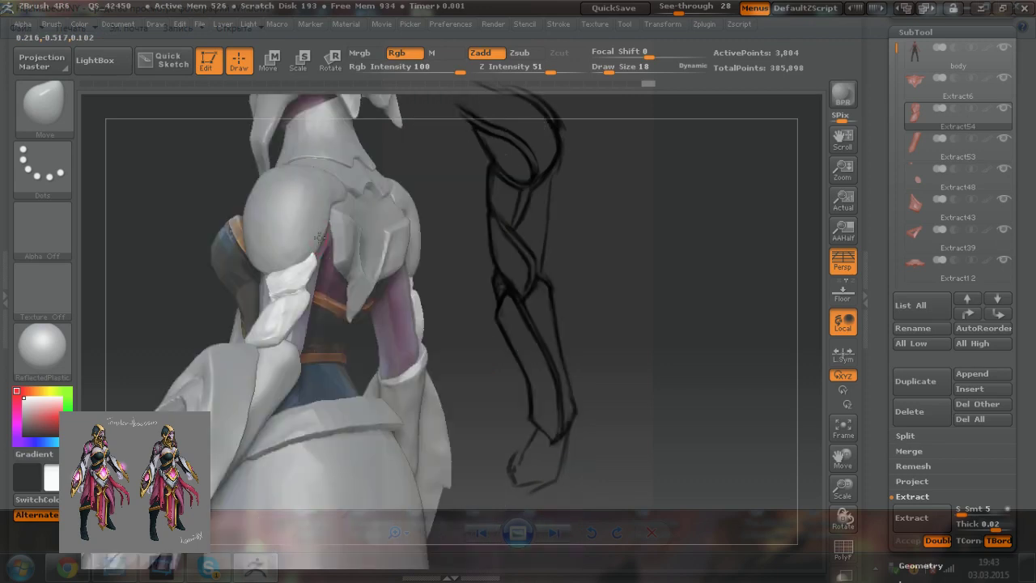
drag(335, 343, 357, 348)
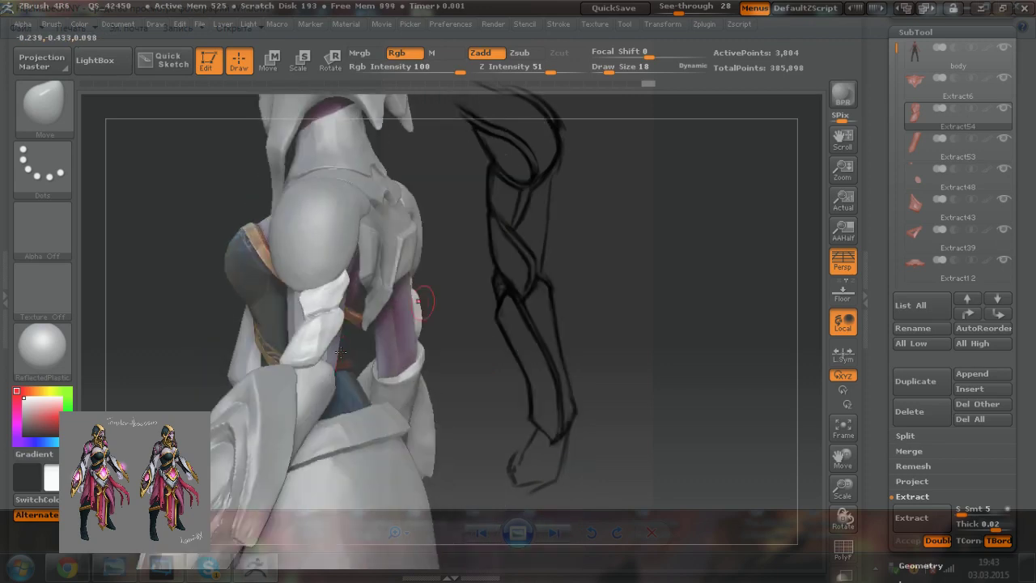
Step: Reshape the shoulder pad's lower rear edge above the upper arm guard with Move at draw size 30
key(bracketright)
mouse_move(441, 266)
mouse_down()
mouse_move(344, 268)
mouse_move(341, 279)
mouse_up()
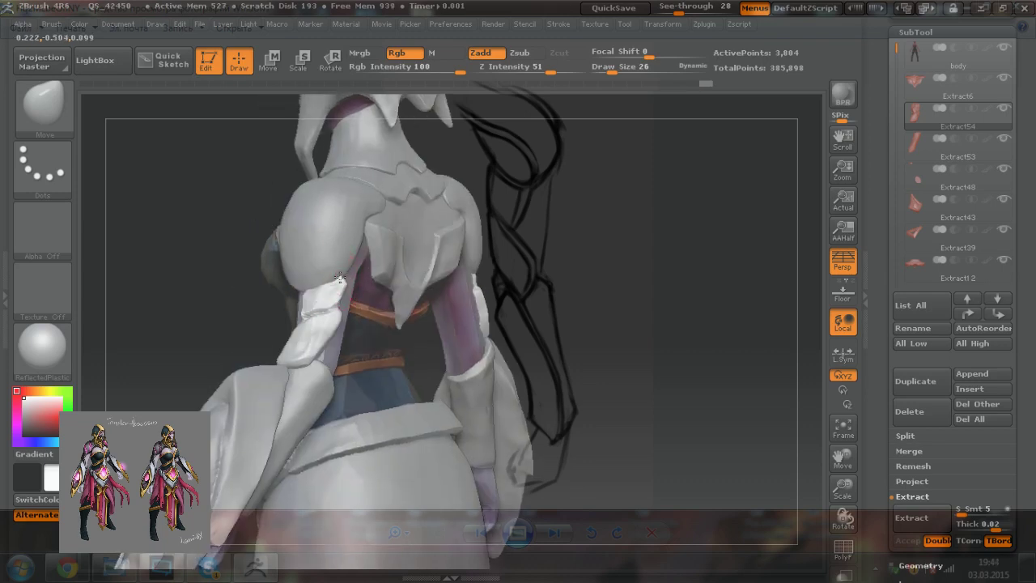
alt+click(338, 245)
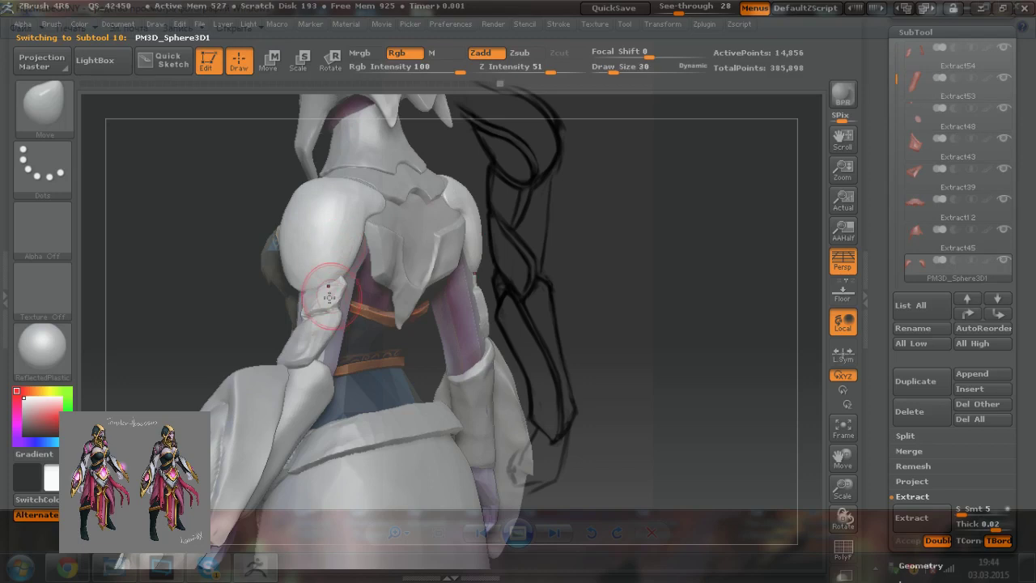
drag(348, 257, 360, 238)
key([)
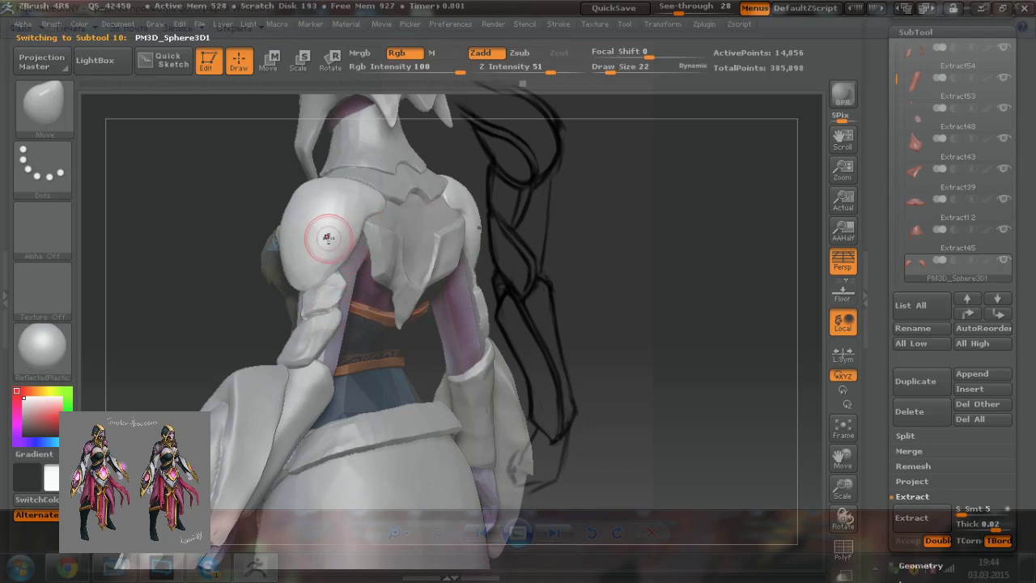
Step: Reshape the lower plate and outer contour of the upper arm guard with Move at draw size 34
alt+click(319, 305)
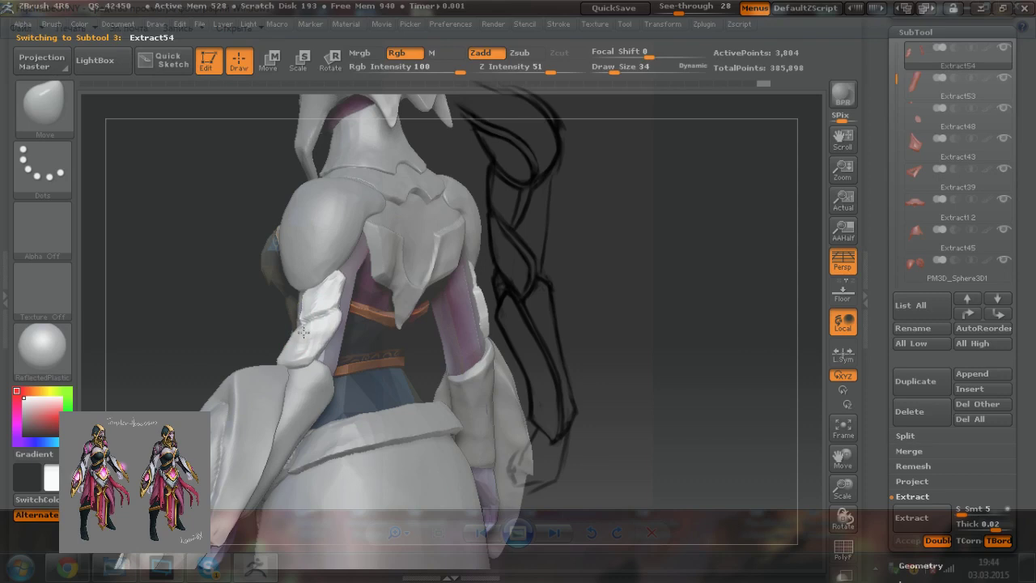
mouse_move(325, 224)
right_down()
mouse_move(363, 312)
mouse_move(330, 316)
right_up()
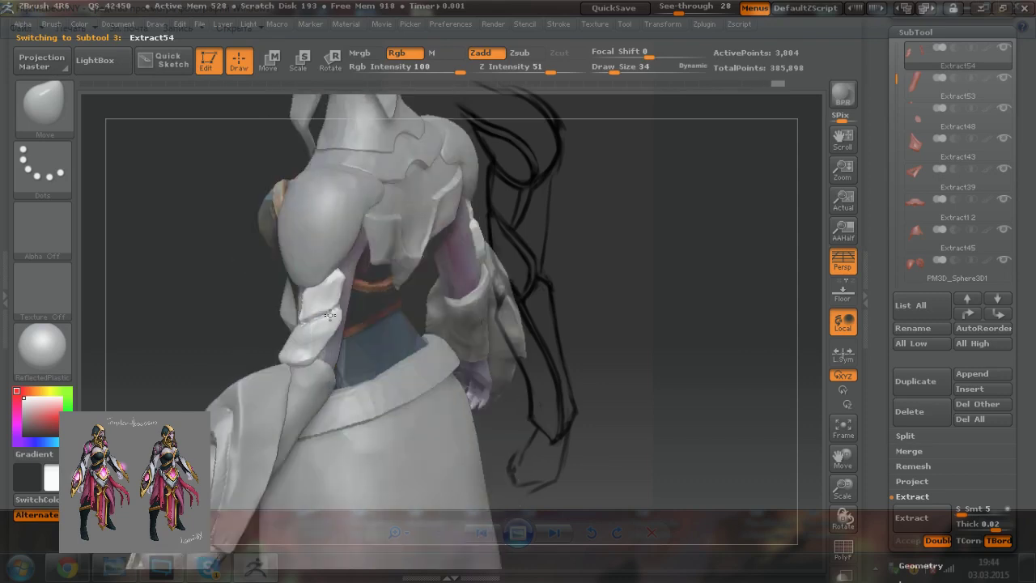
drag(297, 356, 286, 358)
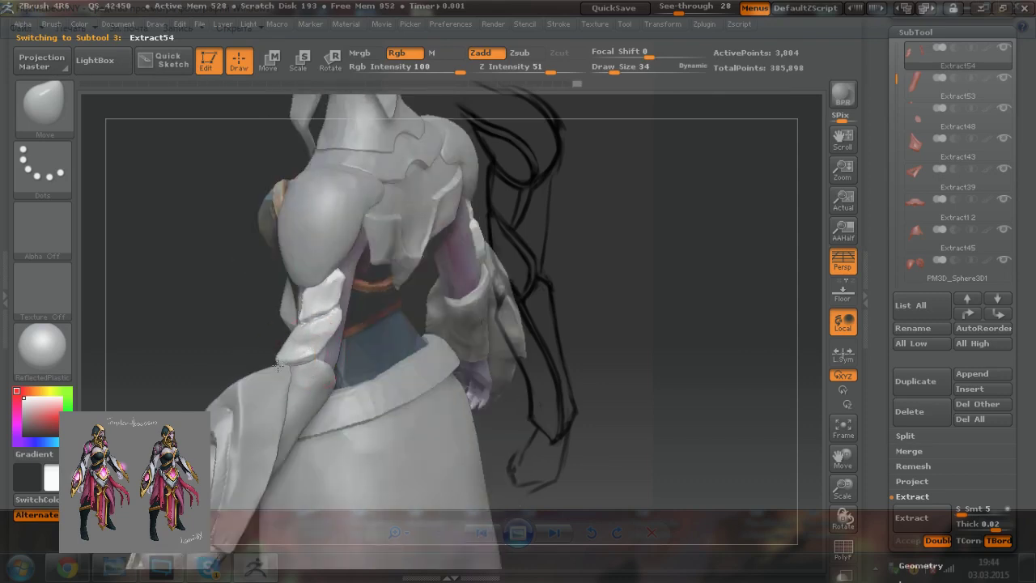
drag(219, 349, 279, 349)
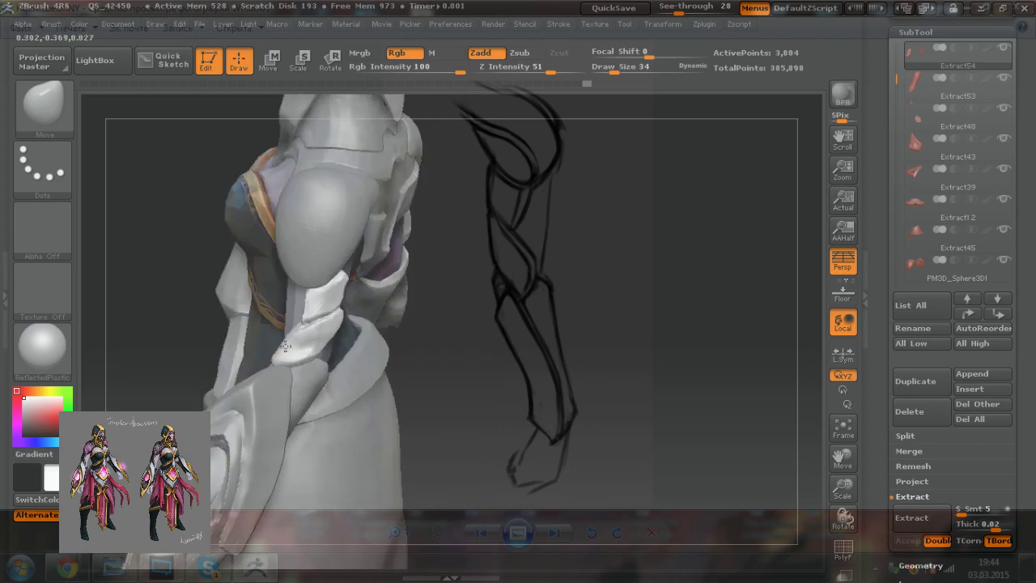
drag(430, 308, 348, 318)
right_drag(495, 417, 447, 424)
right_drag(408, 479, 484, 463)
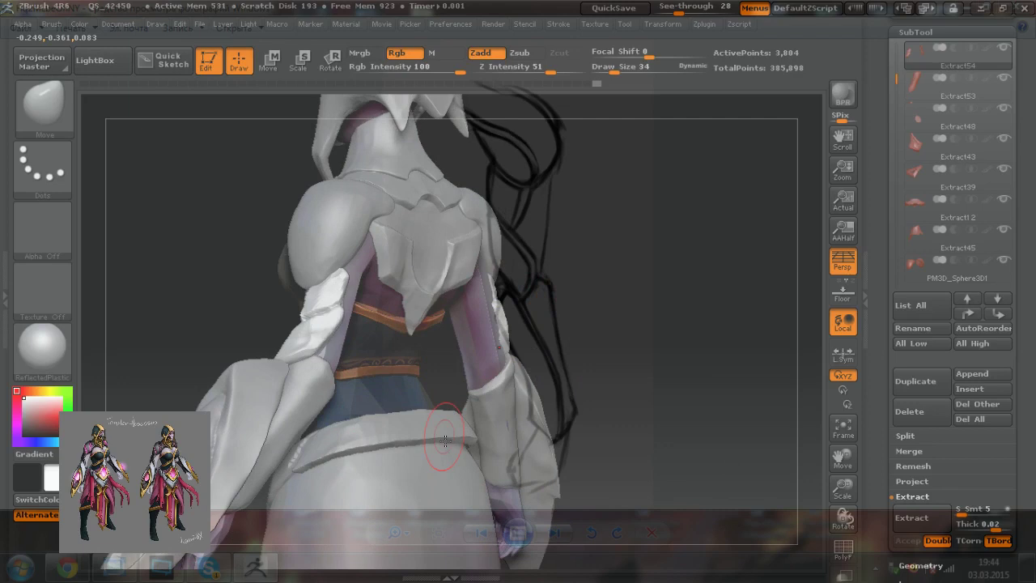
right_drag(439, 435, 416, 417)
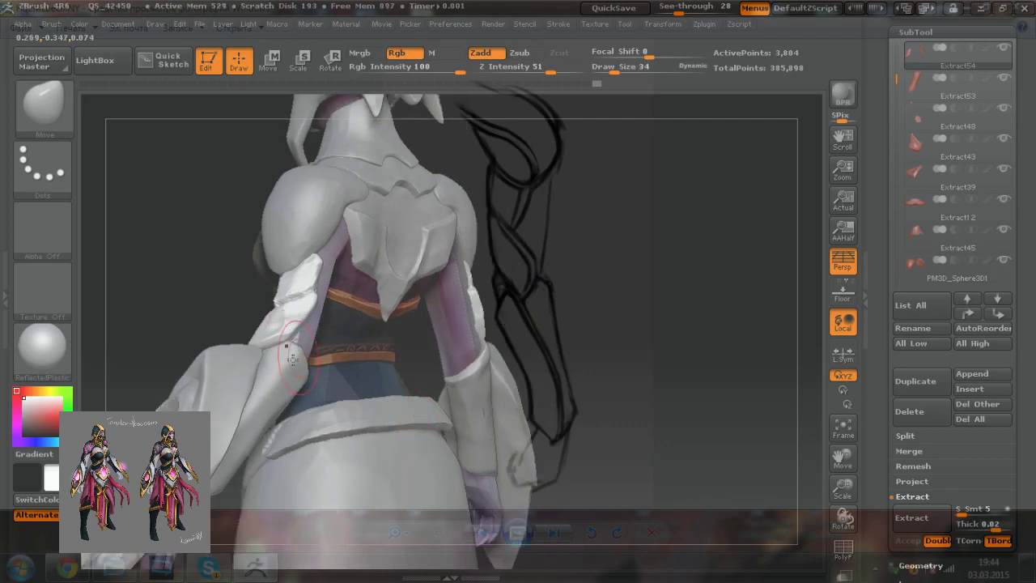
Step: Hide the forearm shield subtool PM3D_Sphere3D2 and select the forearm guard Extract53
mouse_move(303, 311)
right_down()
mouse_move(335, 384)
mouse_move(374, 420)
mouse_move(376, 394)
right_up()
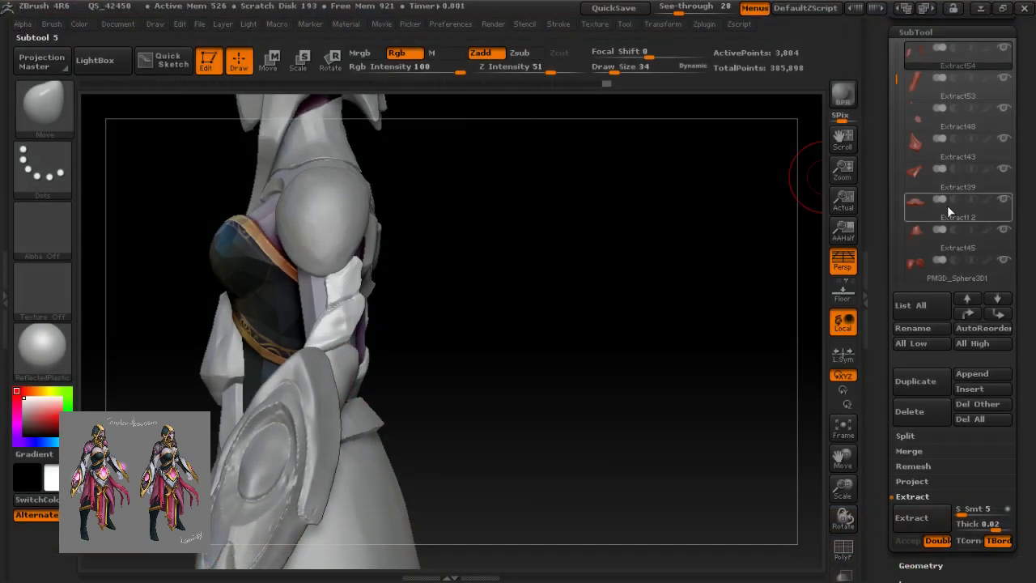
drag(899, 85, 894, 182)
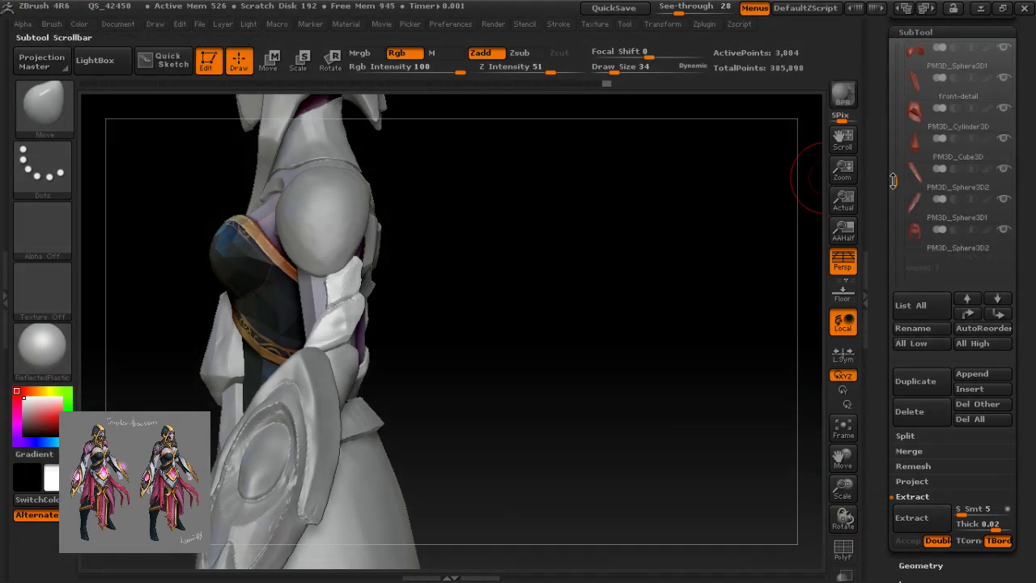
click(1007, 173)
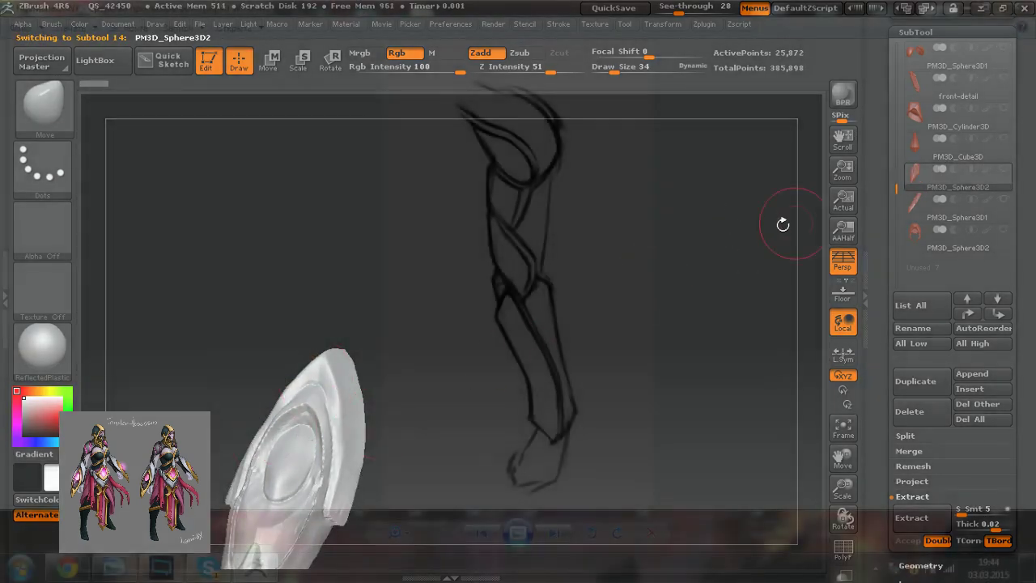
click(997, 161)
click(1004, 141)
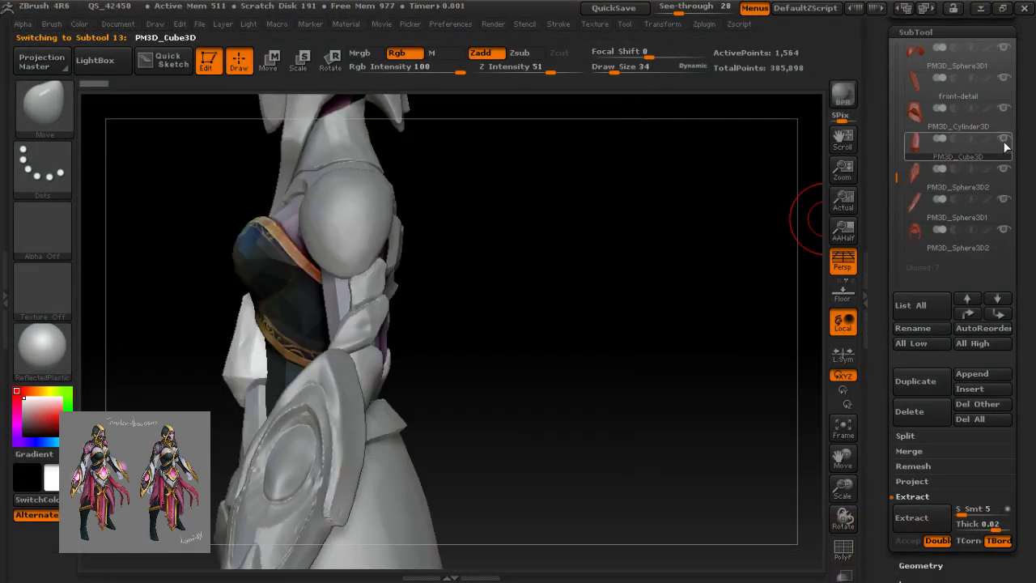
click(1007, 170)
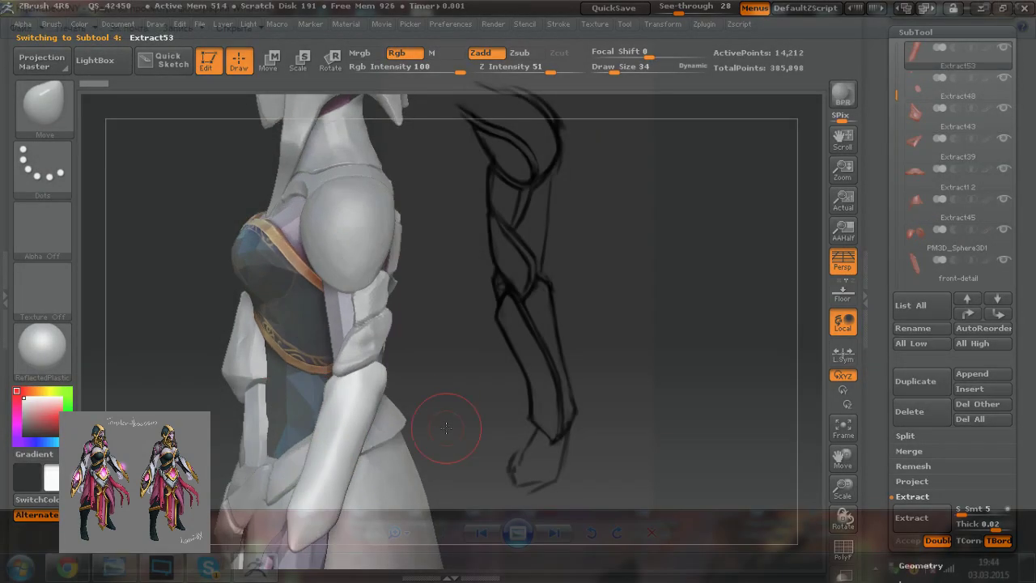
Step: Reshape the forearm guard's upper end around the elbow with Move, starting at draw size 54 and reducing the brush
key(])
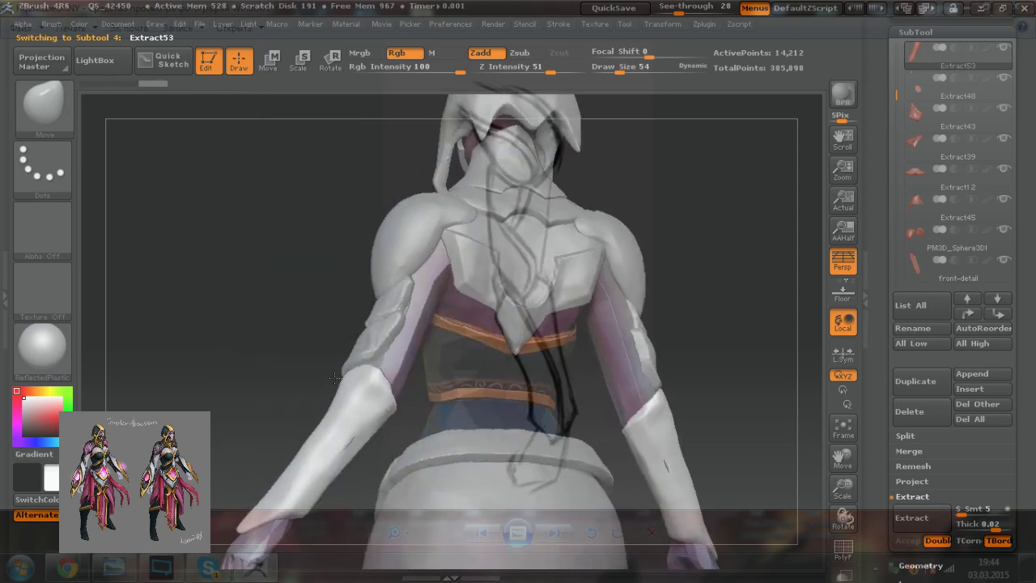
mouse_move(334, 378)
mouse_down()
mouse_move(320, 440)
mouse_move(313, 433)
mouse_up()
key([)
drag(275, 393, 348, 405)
mouse_move(342, 442)
mouse_down()
mouse_move(352, 443)
mouse_move(326, 434)
mouse_up()
key([)
mouse_move(261, 425)
mouse_down()
mouse_move(321, 421)
mouse_move(304, 411)
mouse_up()
key([)
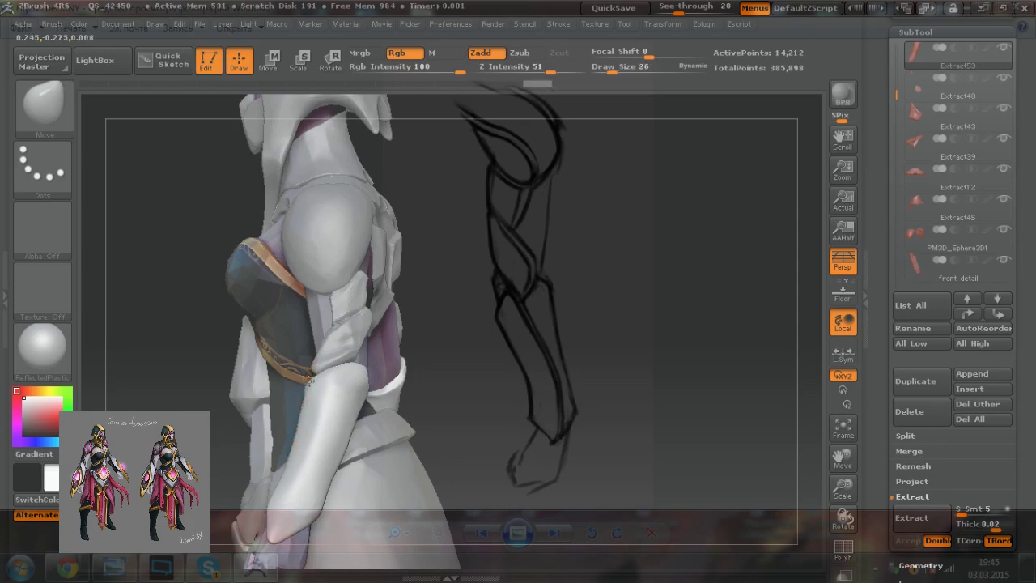
Step: Refine the front and rear of the forearm guard's upper rim with Move at draw size 26
mouse_move(497, 332)
mouse_down()
mouse_move(232, 364)
mouse_move(241, 404)
mouse_move(292, 401)
mouse_up()
drag(239, 370, 282, 395)
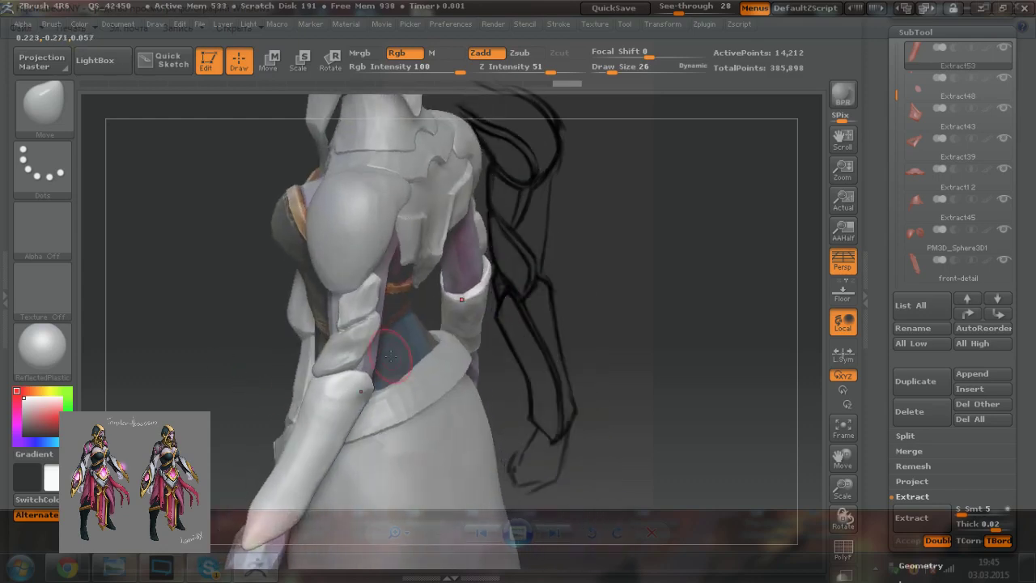
drag(358, 380, 363, 376)
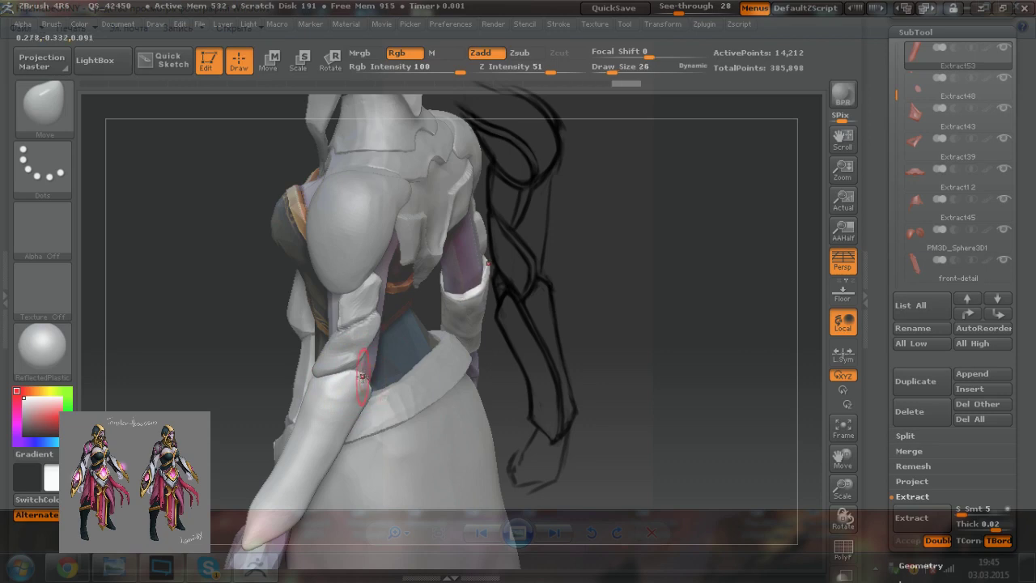
Step: Check the arm sketch in the photo viewer, return to ZBrush and refine the upper arm guard's lower plate with Move at draw sizes 34, 22 and 18
key(alt+Tab)
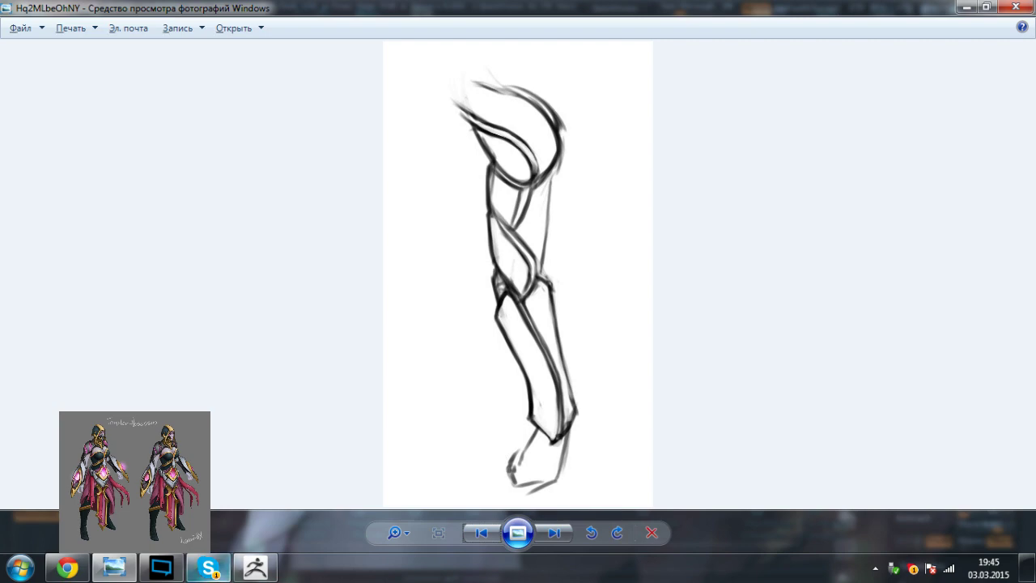
key(alt+Tab)
mouse_move(230, 438)
mouse_down()
mouse_move(390, 432)
mouse_move(369, 433)
mouse_move(425, 404)
mouse_up()
alt+click(269, 328)
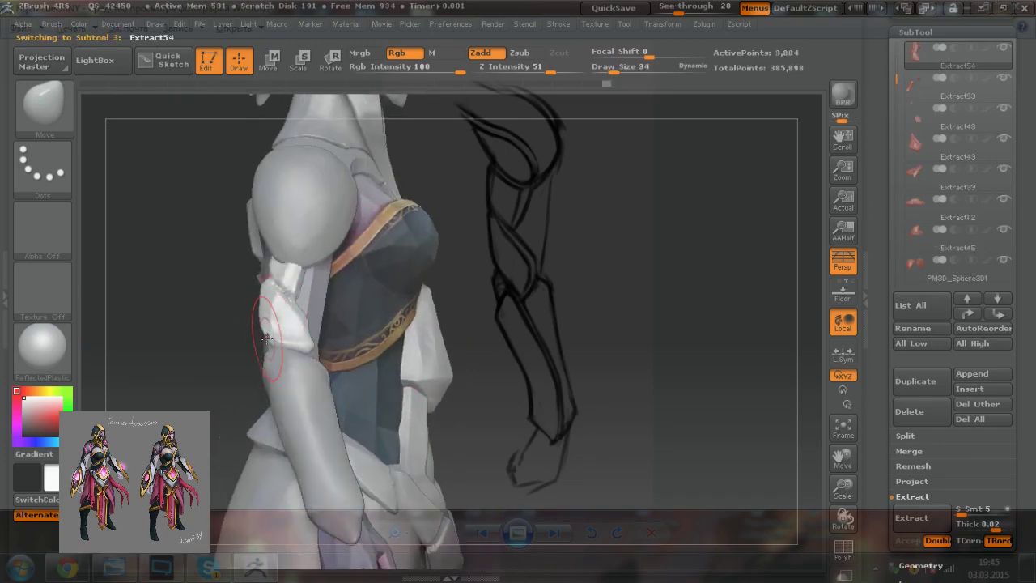
drag(240, 315, 258, 316)
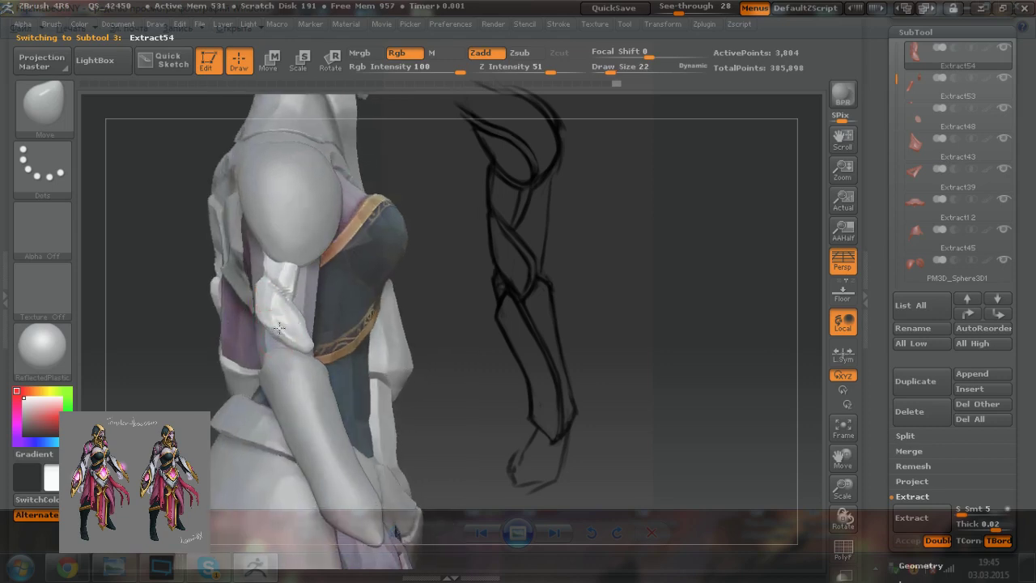
drag(432, 328, 384, 332)
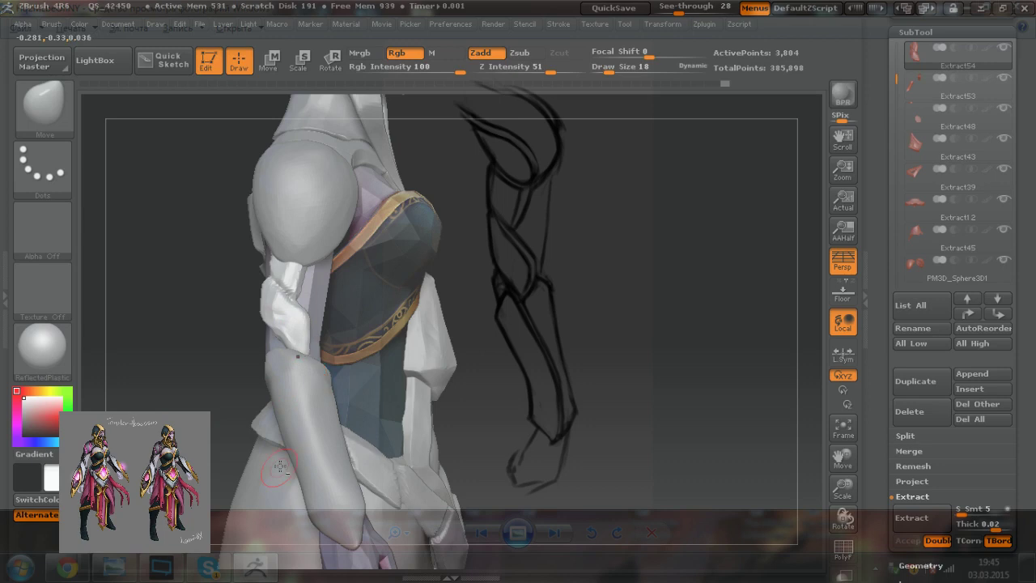
Step: Try repositioning the upper arm guard Extract54 with Transpose Move and open the Geometry settings
alt+click(302, 431)
mouse_move(329, 430)
right_down()
mouse_move(351, 429)
mouse_move(342, 443)
right_up()
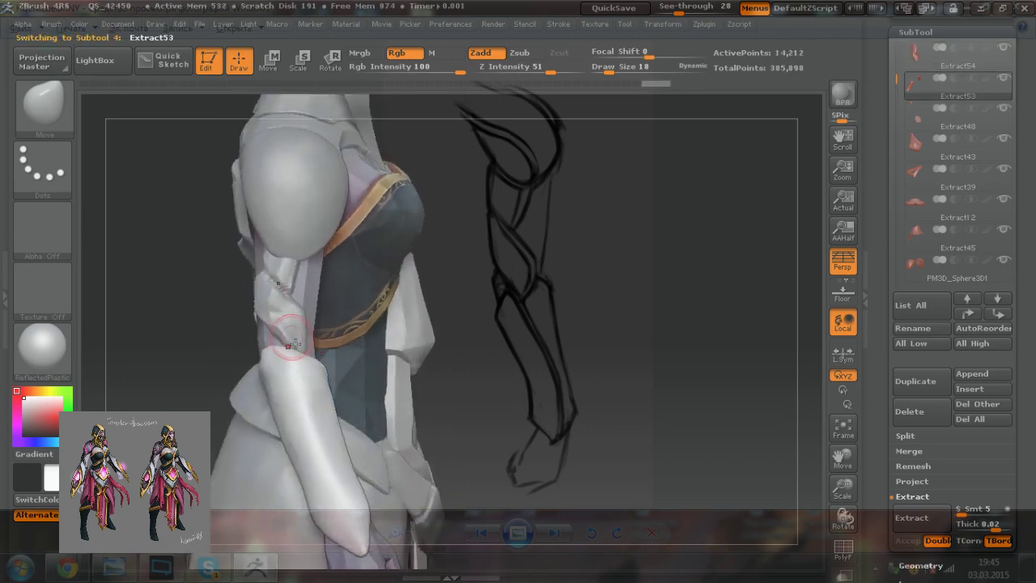
alt+click(272, 305)
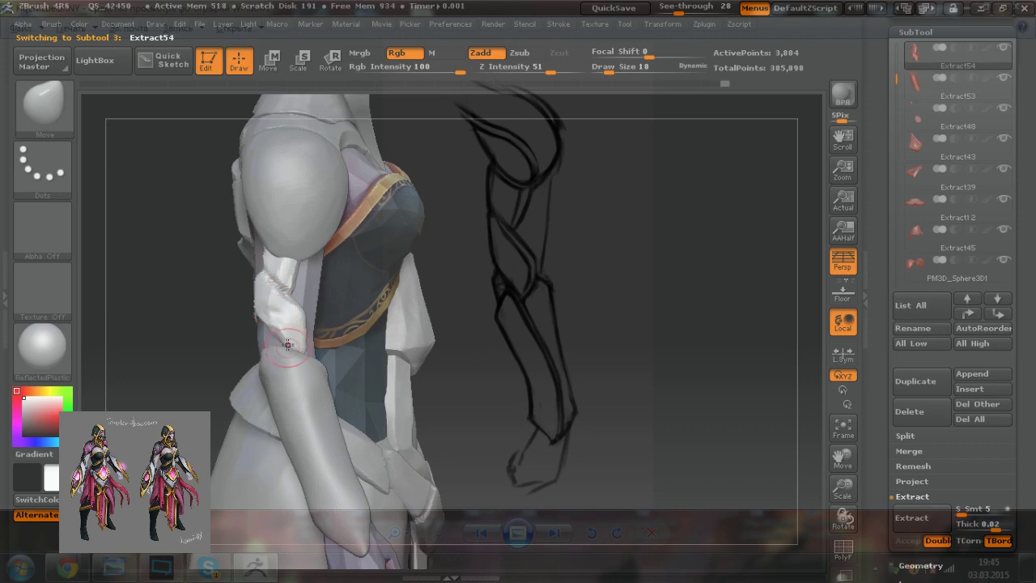
key(w)
drag(280, 297, 232, 381)
drag(256, 341, 252, 357)
drag(154, 340, 205, 344)
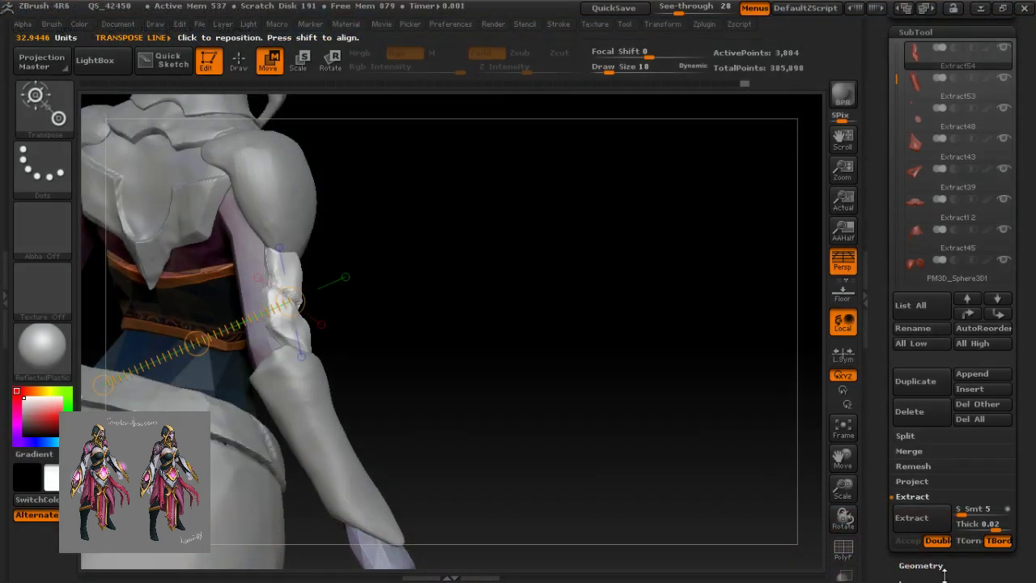
click(939, 569)
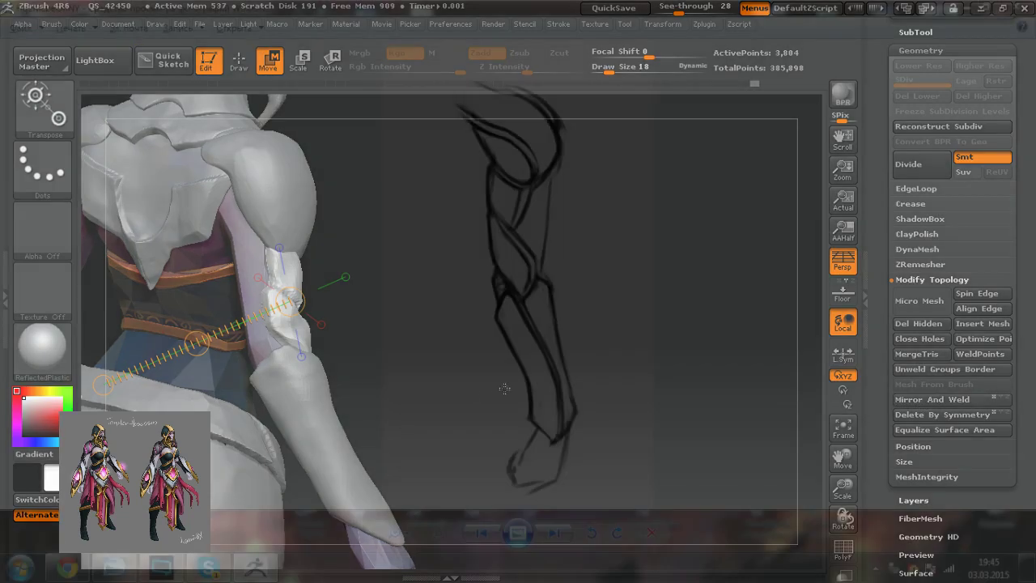
drag(506, 387, 455, 386)
alt+drag(426, 416, 454, 421)
Step: Reshape the forearm guard's upper rim below the upper arm guard with Move at draw sizes 26 and 18
alt+click(333, 416)
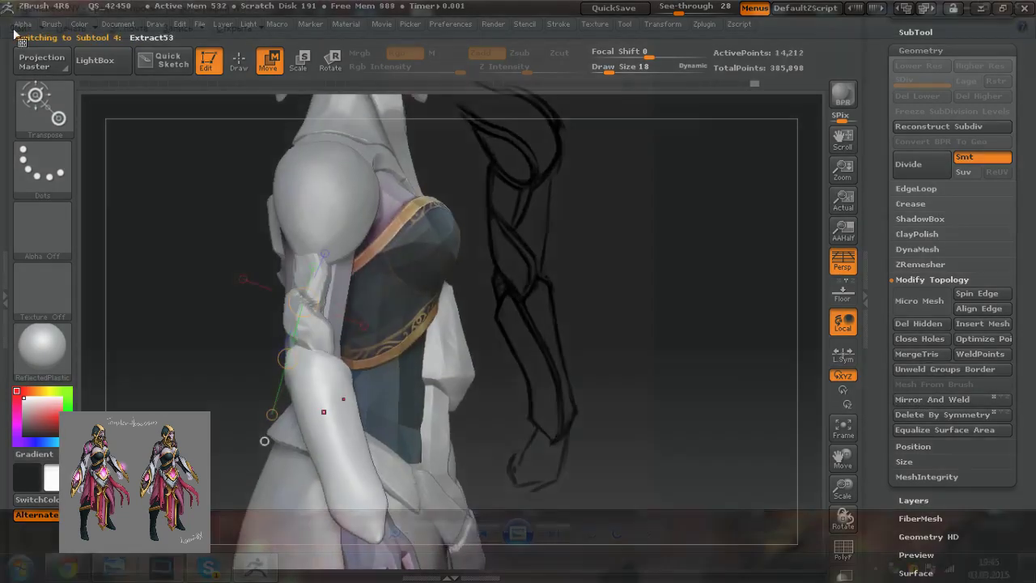
key(b)
click(810, 387)
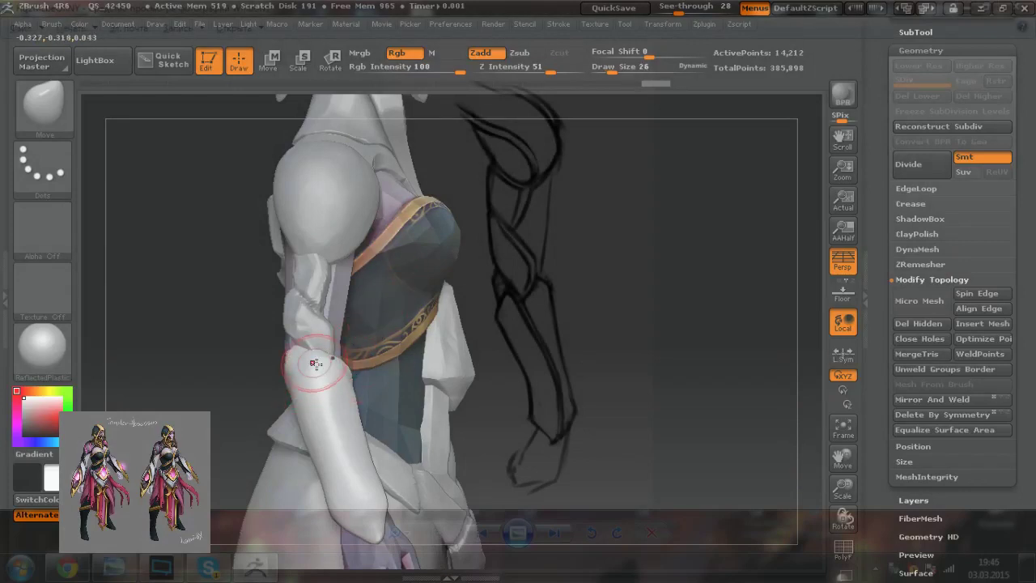
mouse_move(312, 366)
mouse_down()
mouse_move(314, 383)
mouse_move(304, 358)
mouse_up()
drag(505, 358, 479, 367)
drag(332, 372, 339, 359)
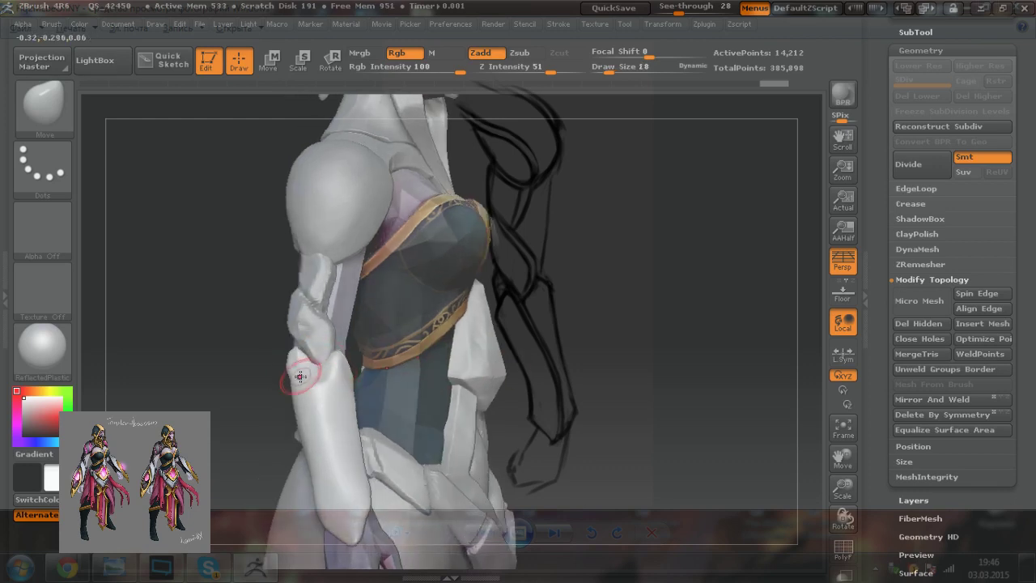
Step: Trim the forearm guard's upper end with a TrimCurve lasso, undoing the first cut and repeating it
drag(216, 411, 315, 396)
mouse_move(203, 385)
mouse_down()
mouse_move(278, 379)
mouse_move(241, 382)
mouse_move(248, 396)
mouse_up()
mouse_move(259, 348)
ctrl+shift+mouse_down()
mouse_move(233, 454)
mouse_move(196, 454)
mouse_move(269, 272)
ctrl+shift+mouse_up()
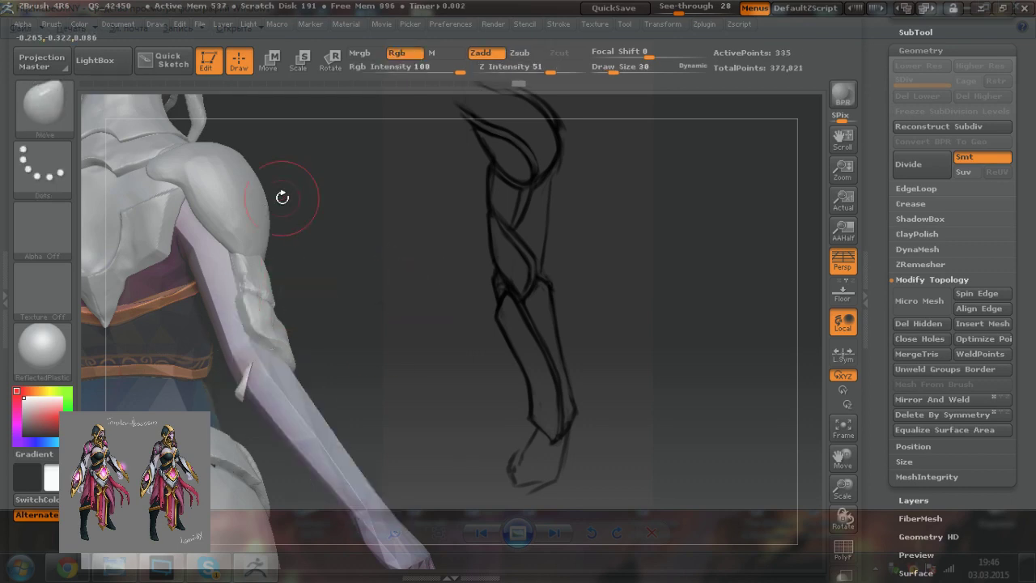
key(ctrl+z)
mouse_move(257, 354)
ctrl+shift+mouse_down()
mouse_move(257, 399)
mouse_move(291, 268)
ctrl+shift+mouse_up()
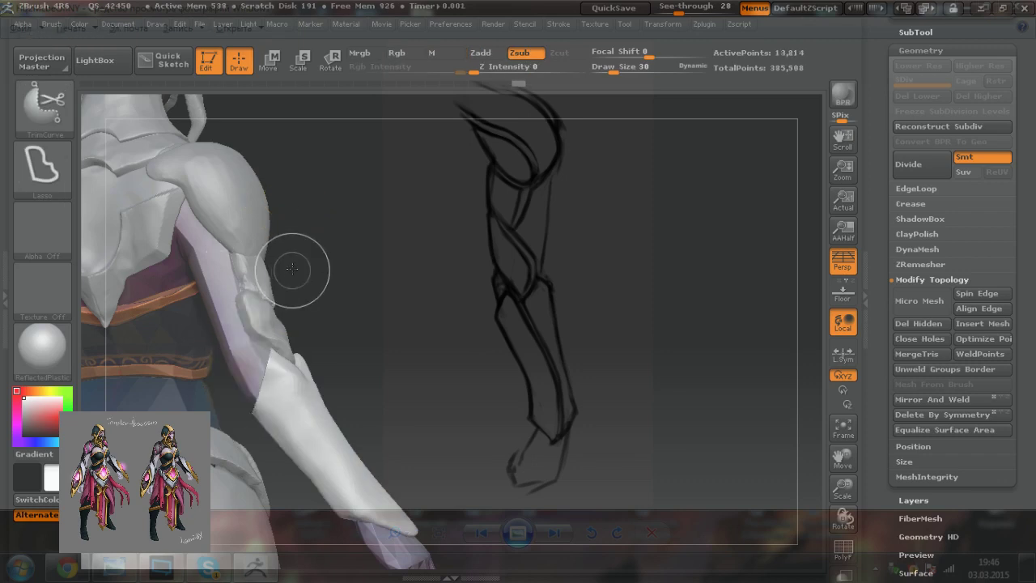
mouse_move(365, 397)
mouse_down()
mouse_move(325, 417)
mouse_move(344, 417)
mouse_up()
mouse_move(275, 350)
ctrl+shift+mouse_down()
mouse_move(276, 332)
mouse_move(272, 361)
mouse_move(276, 344)
ctrl+shift+mouse_up()
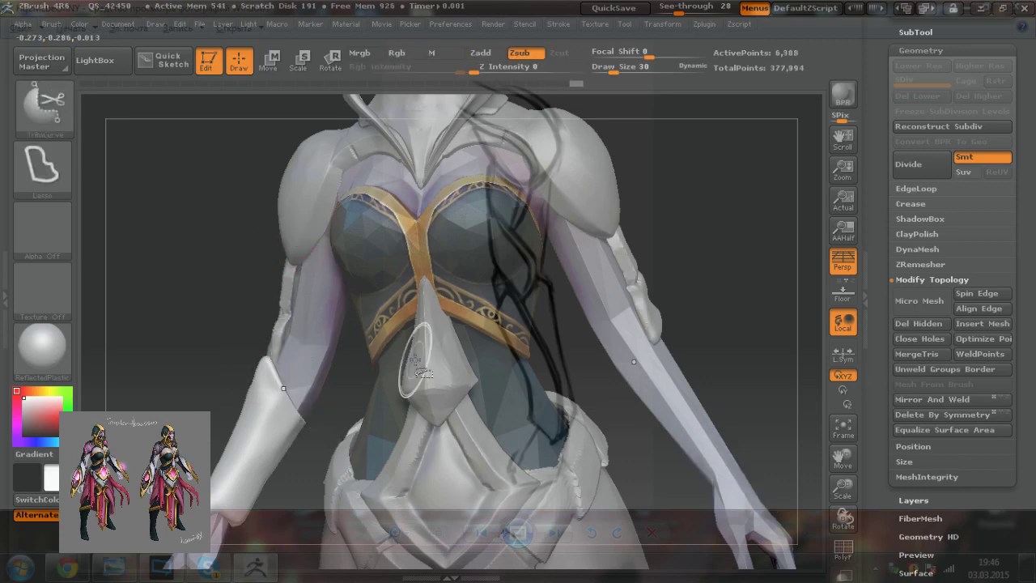
Step: Reshape the upper arm guard Extract54 below the shoulder pad with Move at draw sizes 42, 26 and 22
mouse_move(441, 371)
shift+mouse_down()
mouse_move(545, 387)
mouse_move(526, 332)
mouse_move(494, 352)
mouse_move(522, 356)
shift+mouse_up()
alt+right_drag(311, 458, 333, 453)
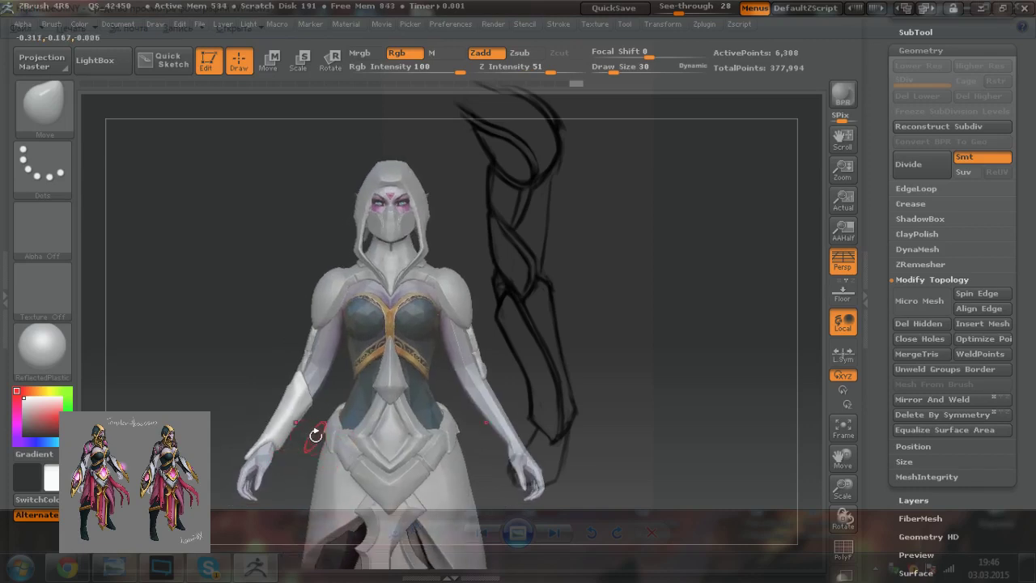
shift+right_drag(375, 440, 391, 440)
mouse_move(328, 425)
right_down()
mouse_move(377, 426)
mouse_move(348, 424)
mouse_move(360, 412)
right_up()
ctrl+right_drag(315, 375, 356, 144)
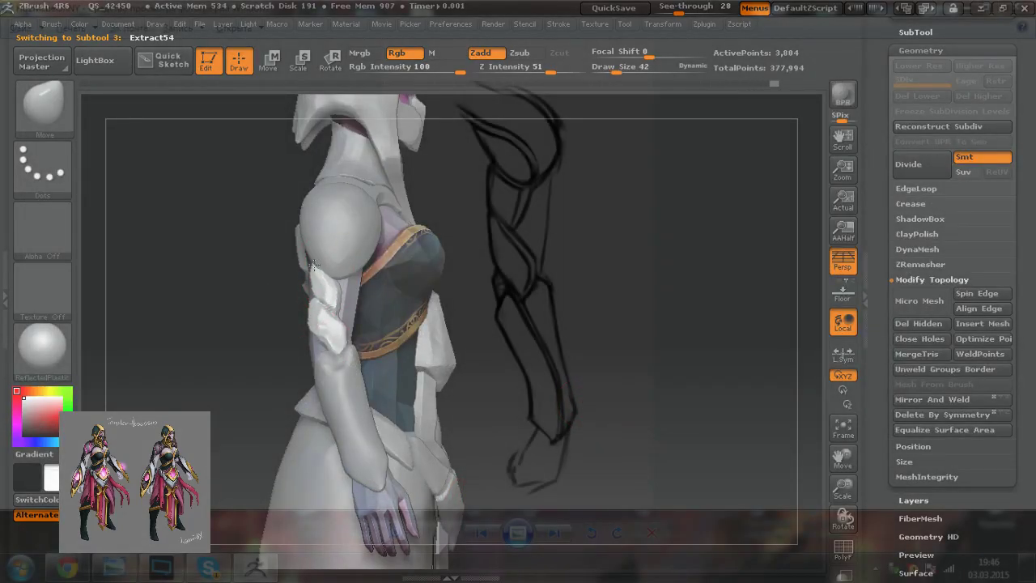
drag(263, 326, 298, 338)
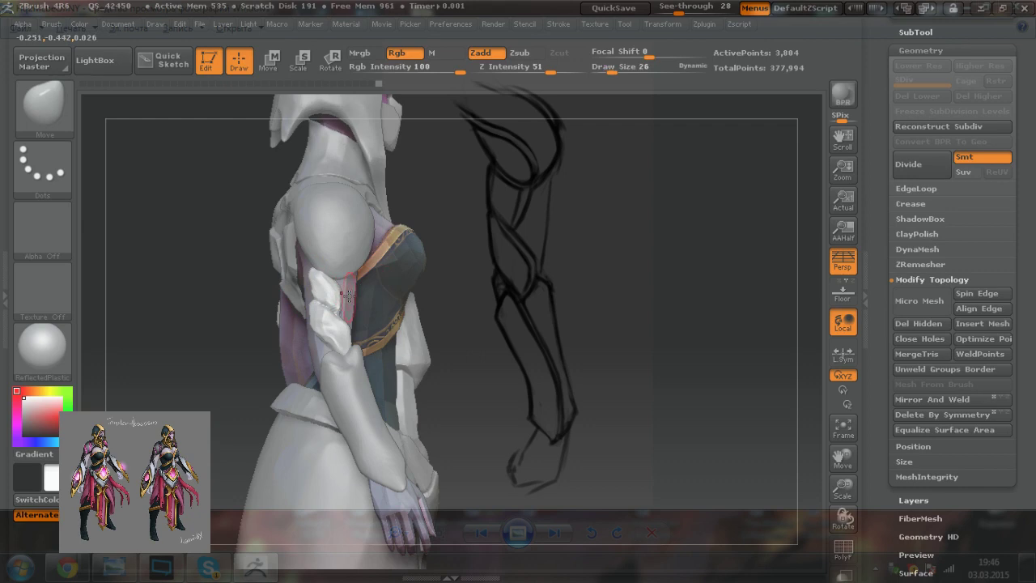
key([)
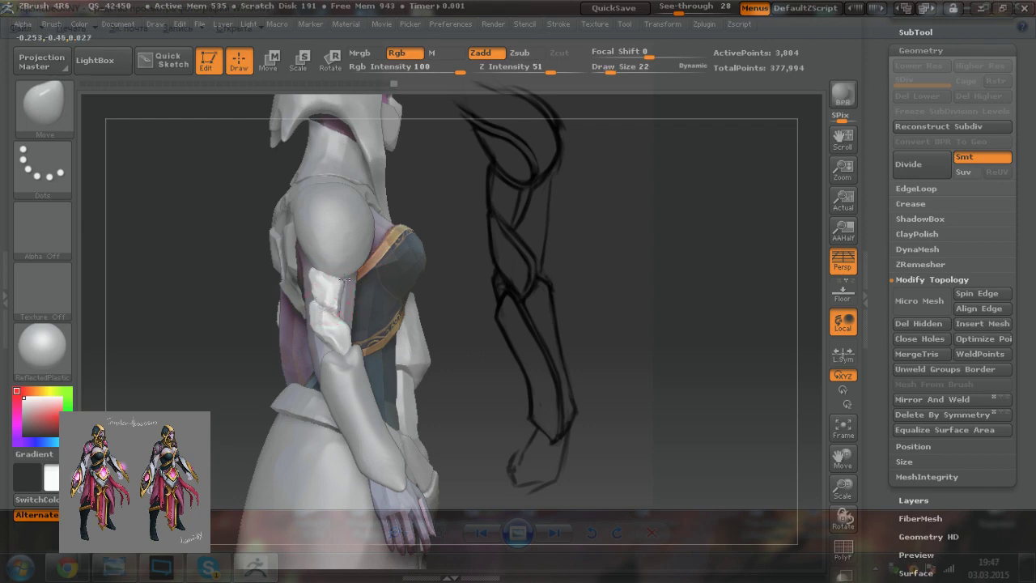
drag(459, 306, 409, 309)
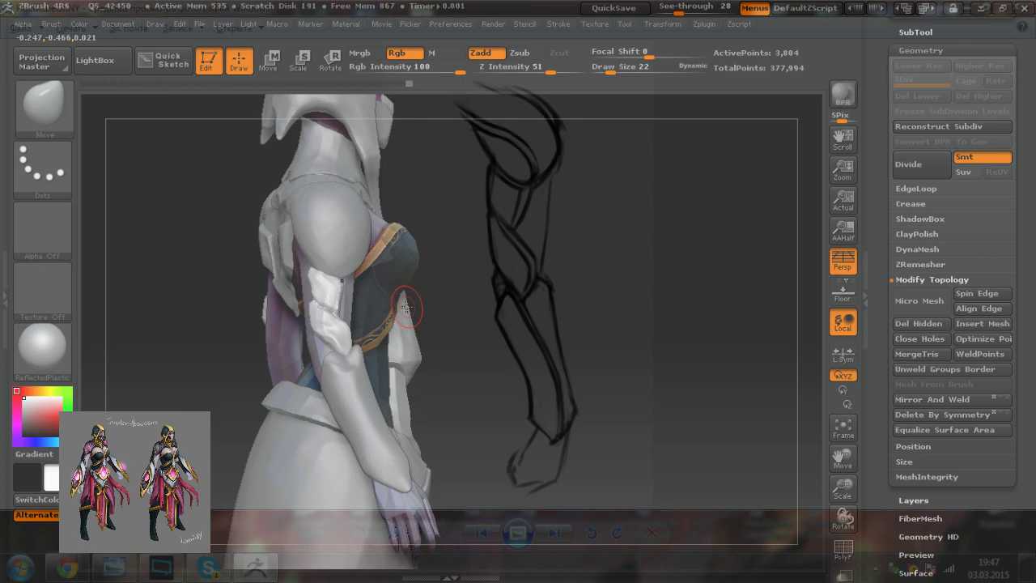
drag(442, 341, 382, 344)
Step: Activate the forearm guard Extract53 and reshape its upper rim with Move at draw size 26
alt+click(330, 395)
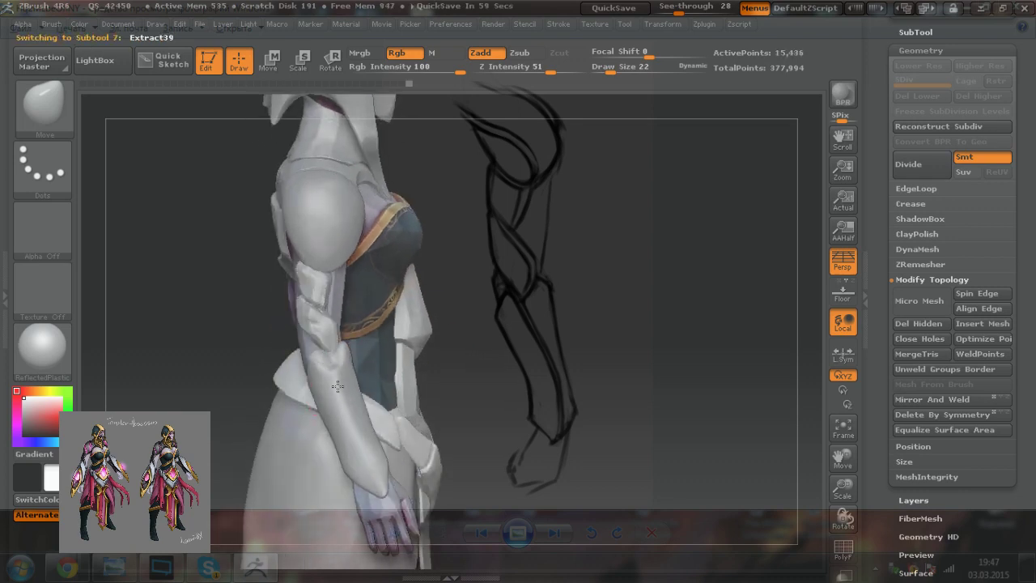
ctrl+right_drag(320, 394, 343, 394)
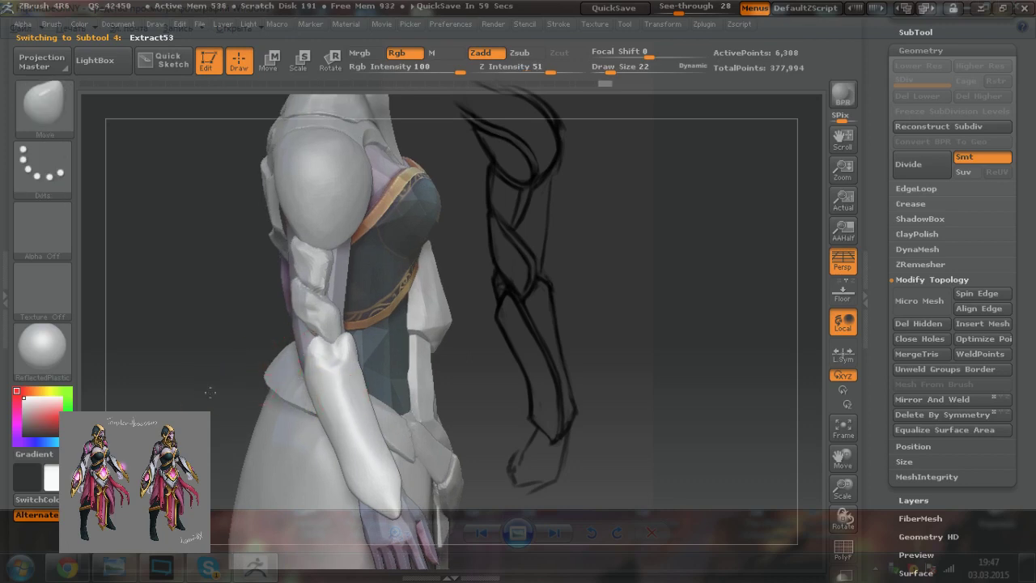
drag(210, 392, 300, 381)
drag(503, 362, 365, 355)
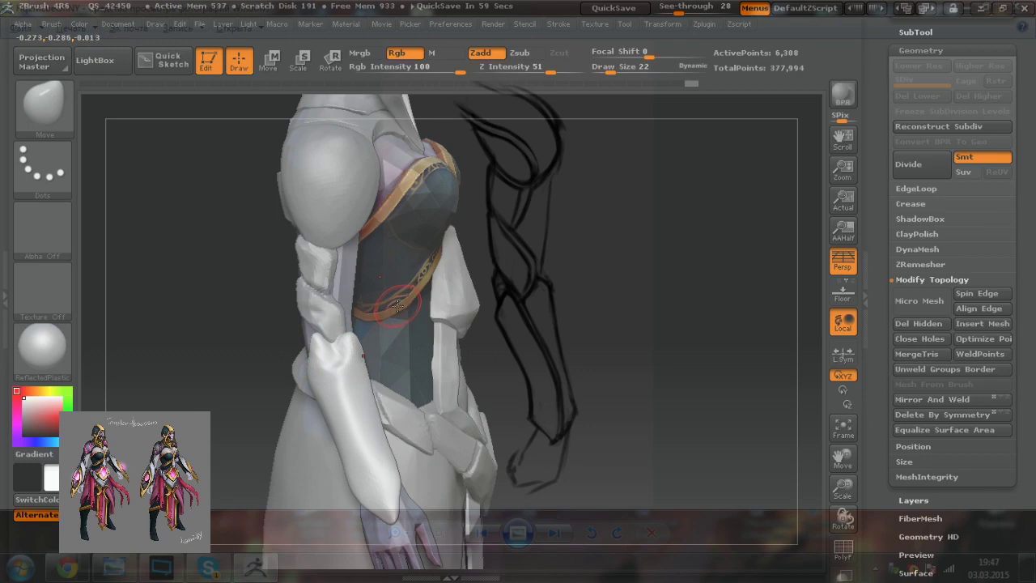
key(])
drag(335, 355, 339, 340)
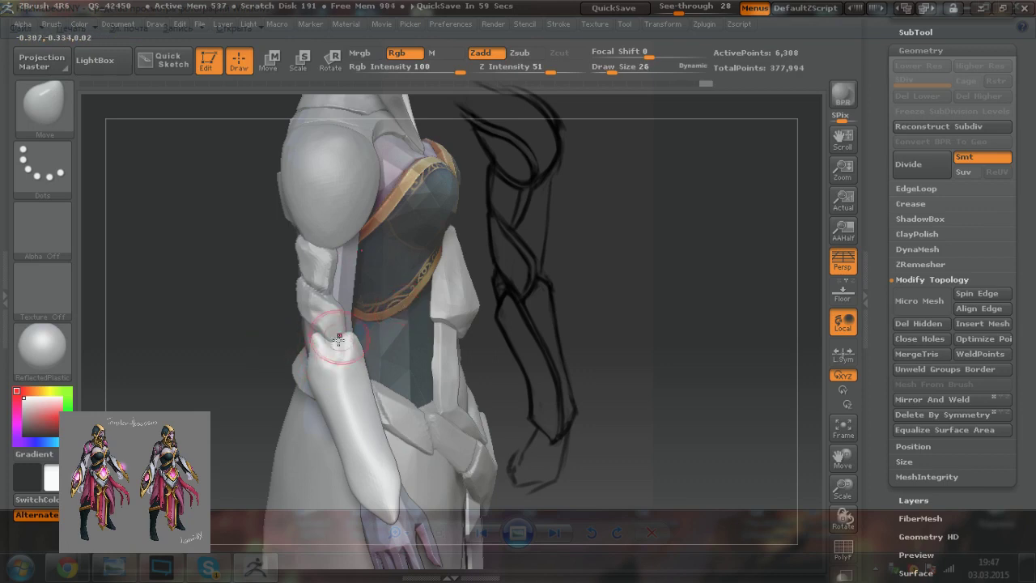
drag(229, 328, 149, 336)
drag(235, 383, 220, 351)
drag(366, 351, 344, 344)
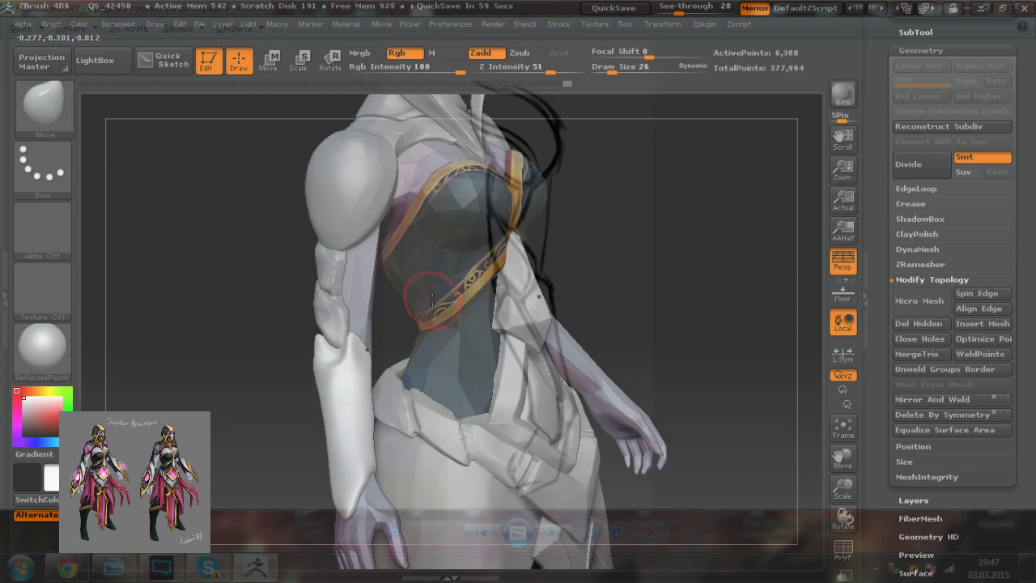
Step: Try TrimDynamic at draw sizes 22 and 14 and the Standard brush on the forearm guard's upper end
click(47, 111)
click(863, 397)
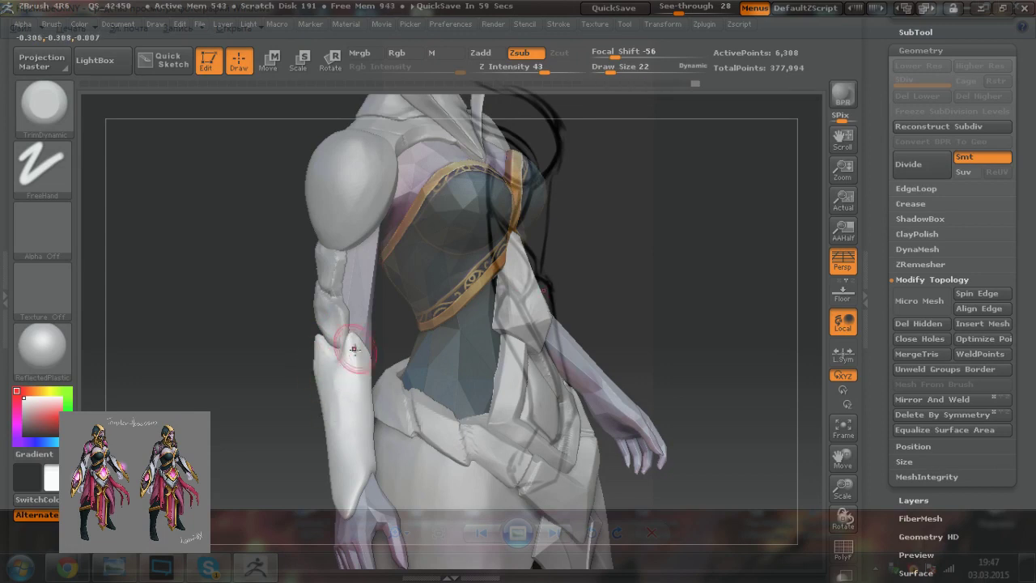
click(33, 114)
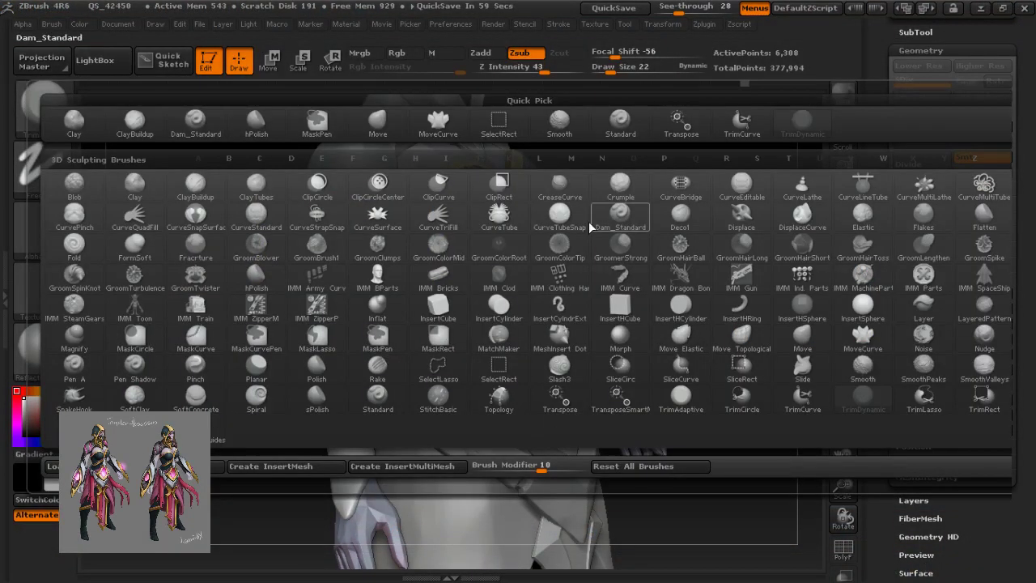
click(620, 122)
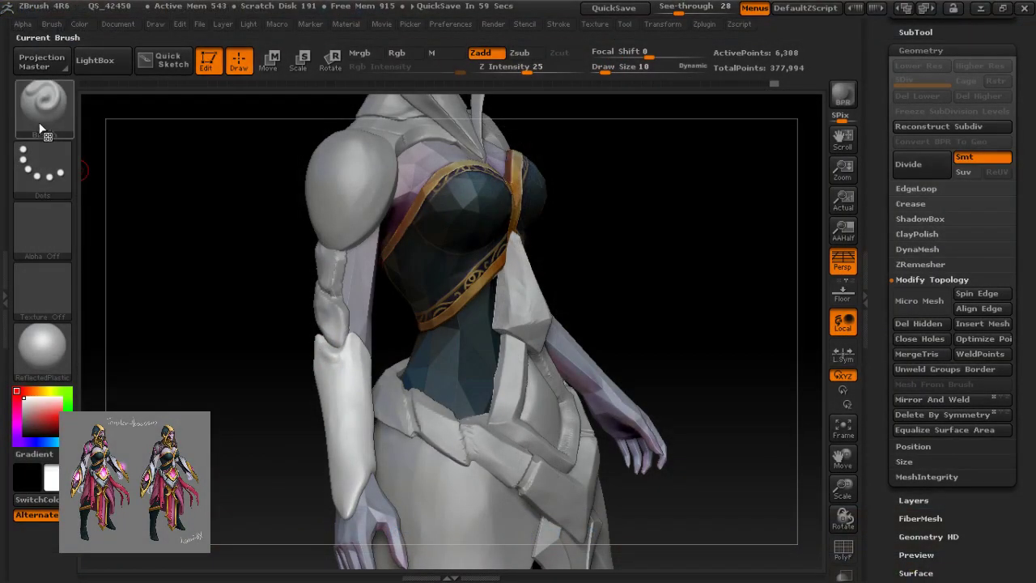
click(39, 120)
click(864, 395)
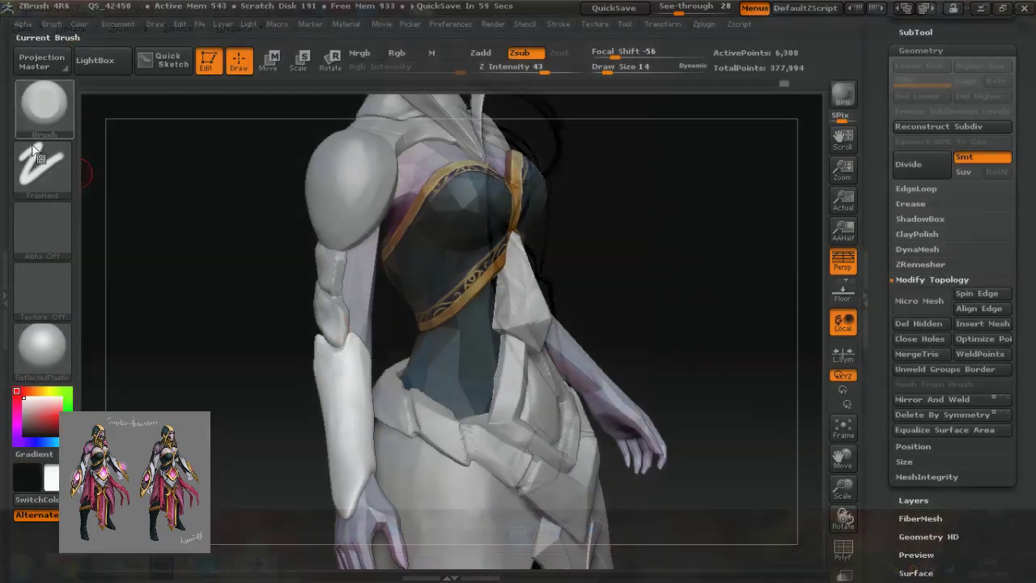
Step: Carve a lengthwise crease from the forearm guard's upper rim toward the wrist with Dam_Standard at draw size 14
click(41, 117)
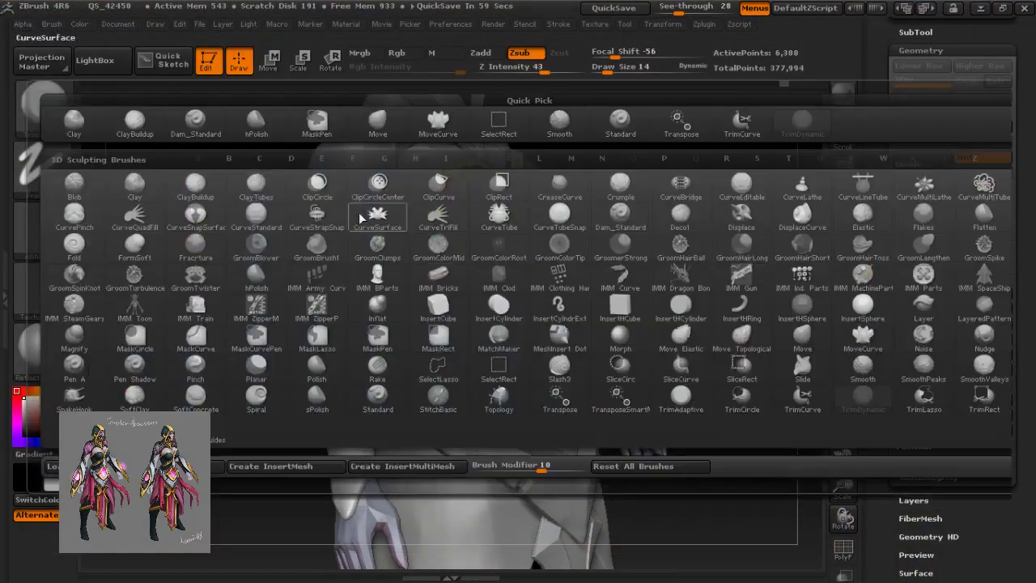
click(615, 225)
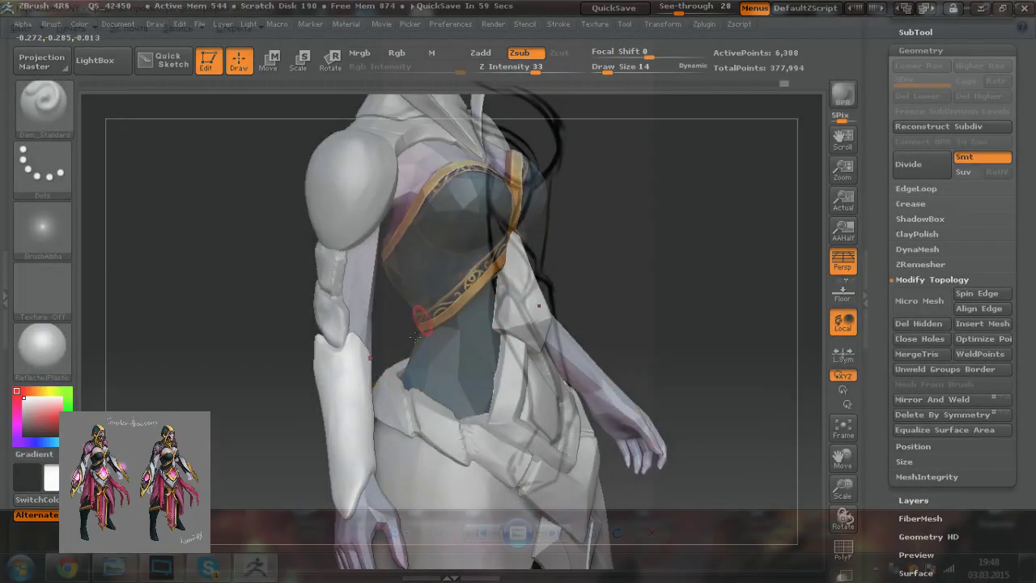
drag(278, 423, 312, 421)
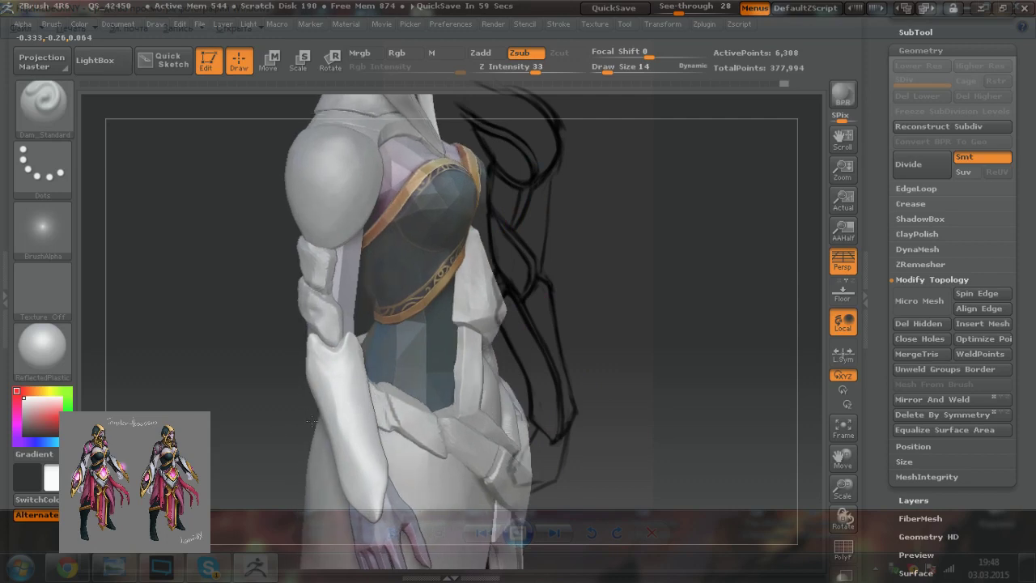
drag(338, 351, 337, 372)
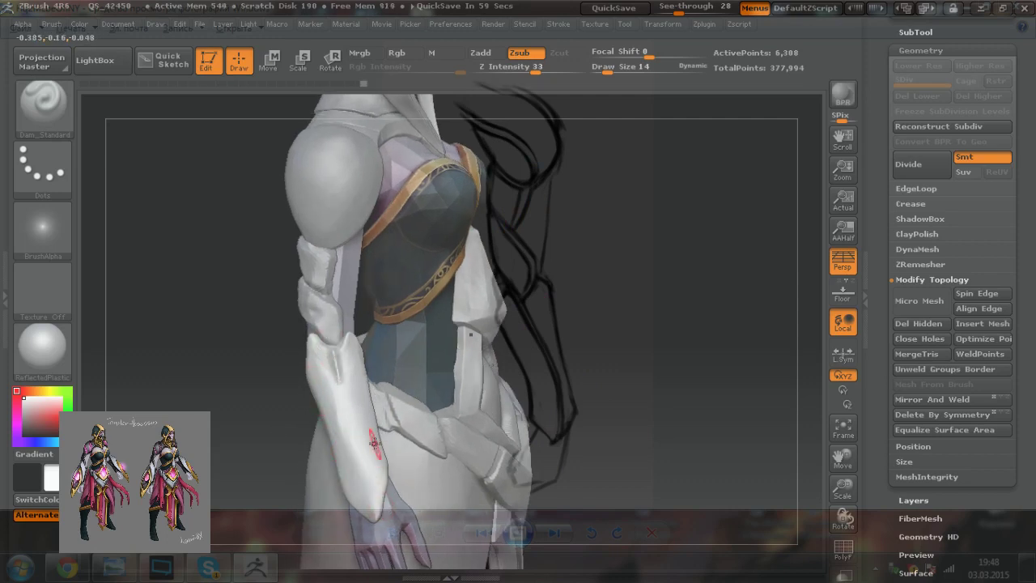
mouse_move(369, 462)
mouse_down()
mouse_move(373, 509)
mouse_move(337, 366)
mouse_up()
drag(356, 415, 329, 348)
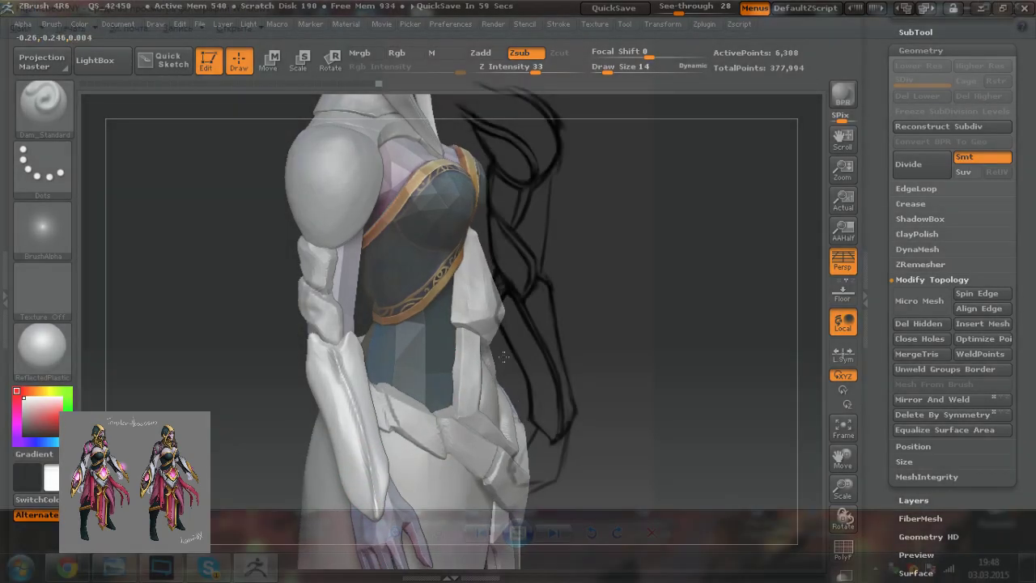
Step: Adjust the forearm guard's upper rim beside the upper arm guard with Move at draw size 14
mouse_move(498, 421)
mouse_down()
mouse_move(524, 419)
mouse_move(506, 420)
mouse_move(516, 429)
mouse_up()
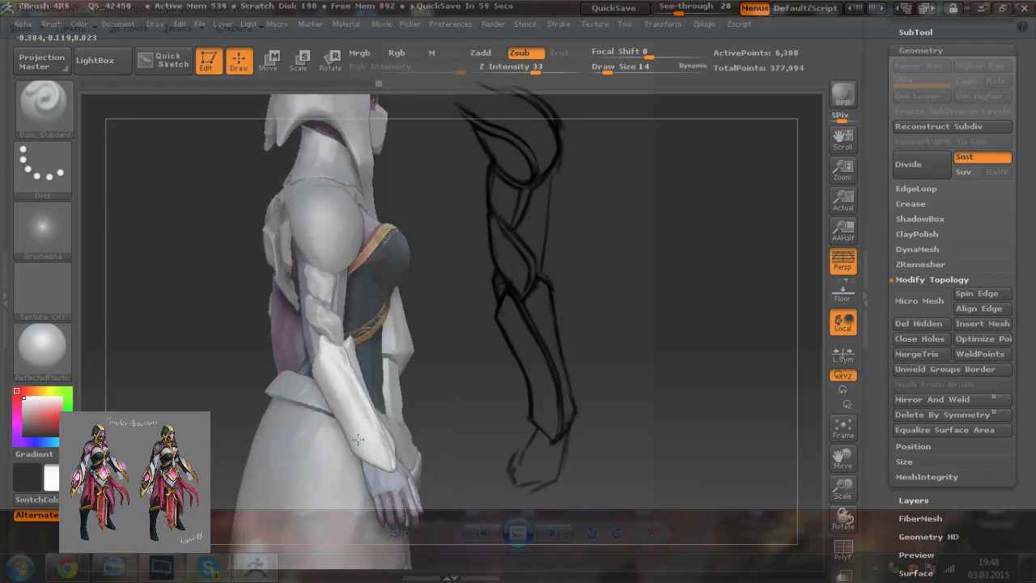
drag(503, 332, 421, 348)
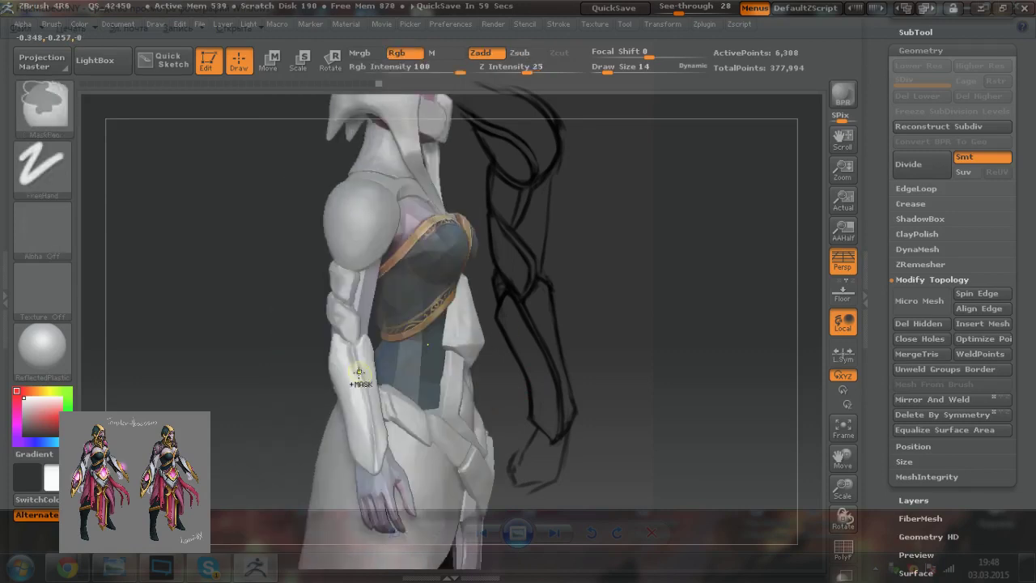
ctrl+right_drag(360, 372, 389, 381)
drag(527, 388, 443, 396)
mouse_move(426, 417)
right_down()
mouse_move(411, 383)
mouse_move(378, 375)
right_up()
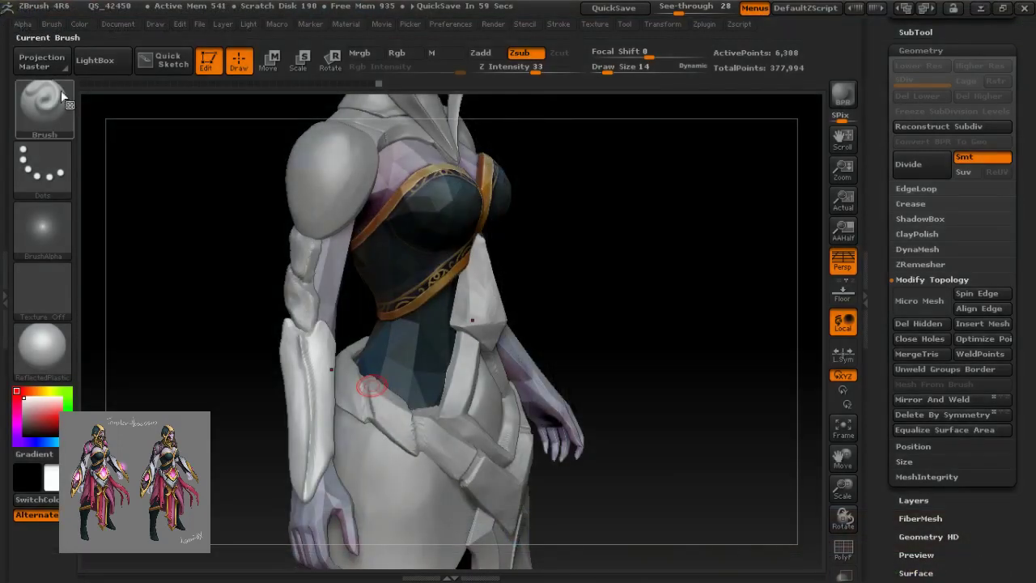
click(61, 90)
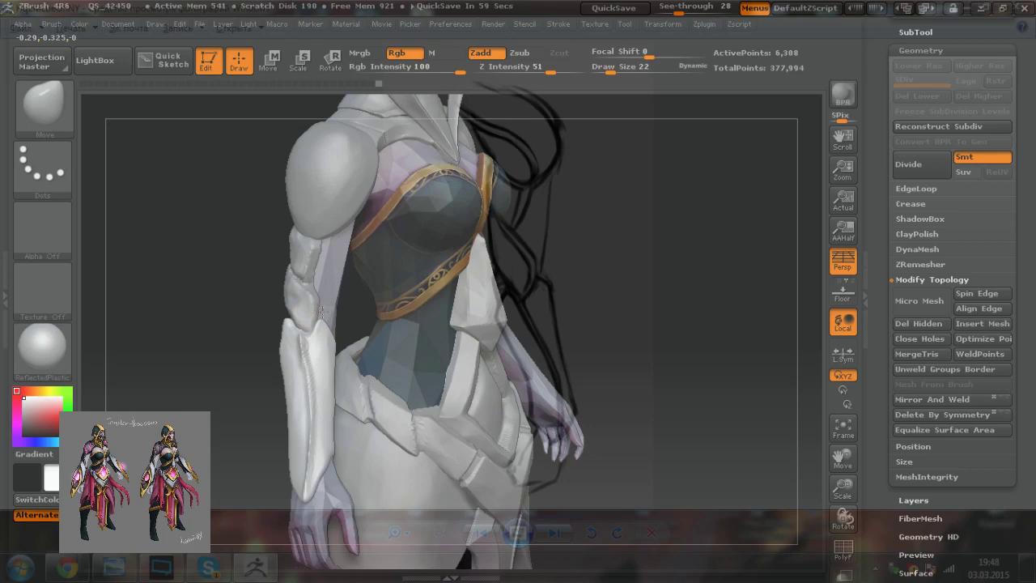
key(bracketleft)
drag(314, 316, 315, 322)
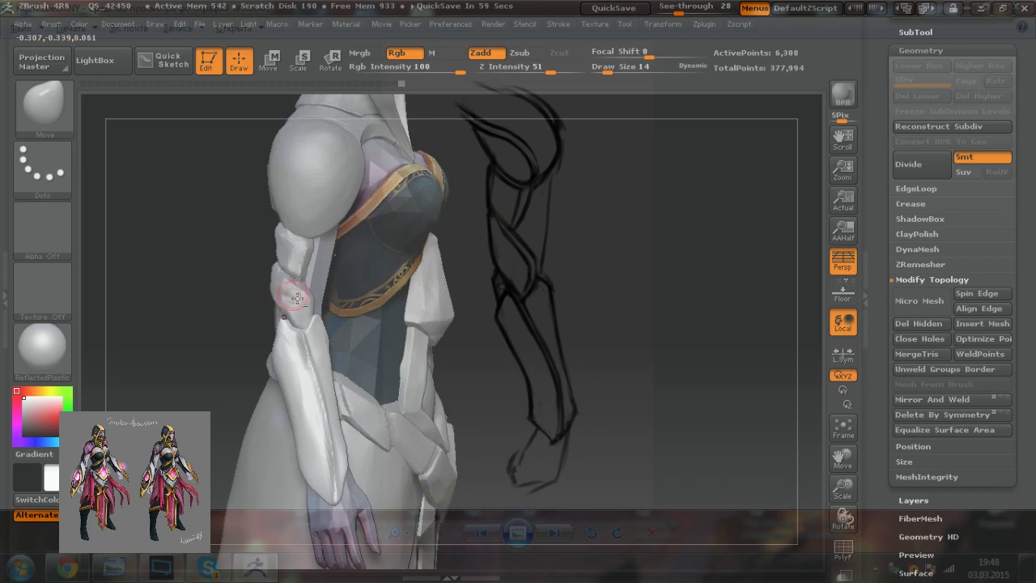
Step: Activate the upper arm guard Extract54 and refine its plate contours with Move at draw sizes 22 and 14
alt+click(290, 294)
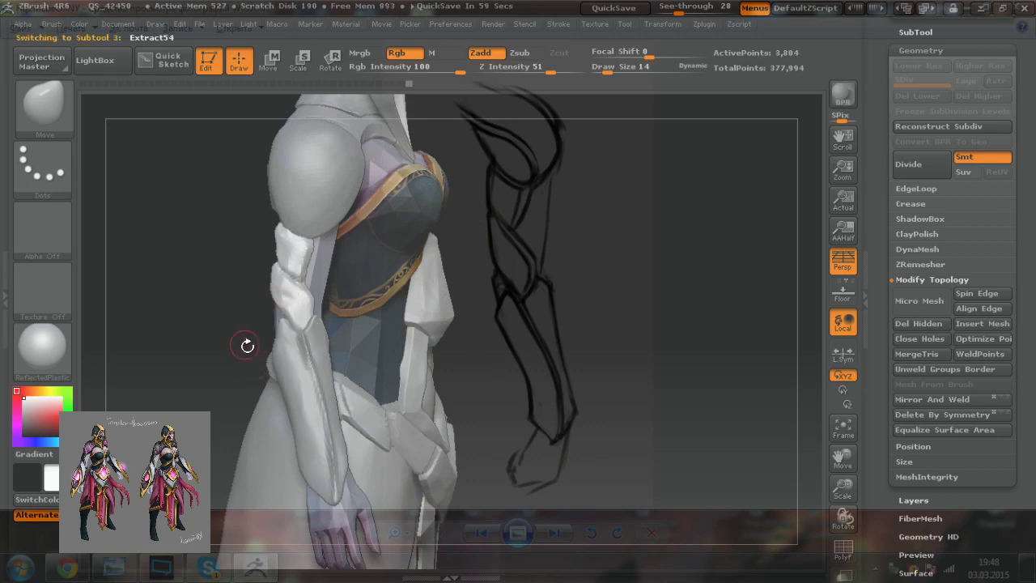
key(])
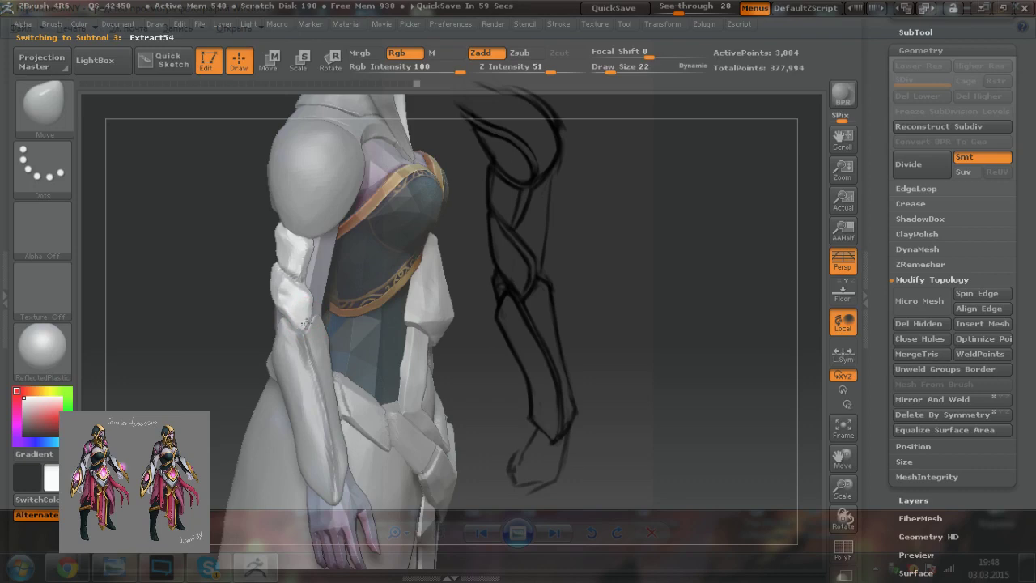
drag(203, 345, 293, 306)
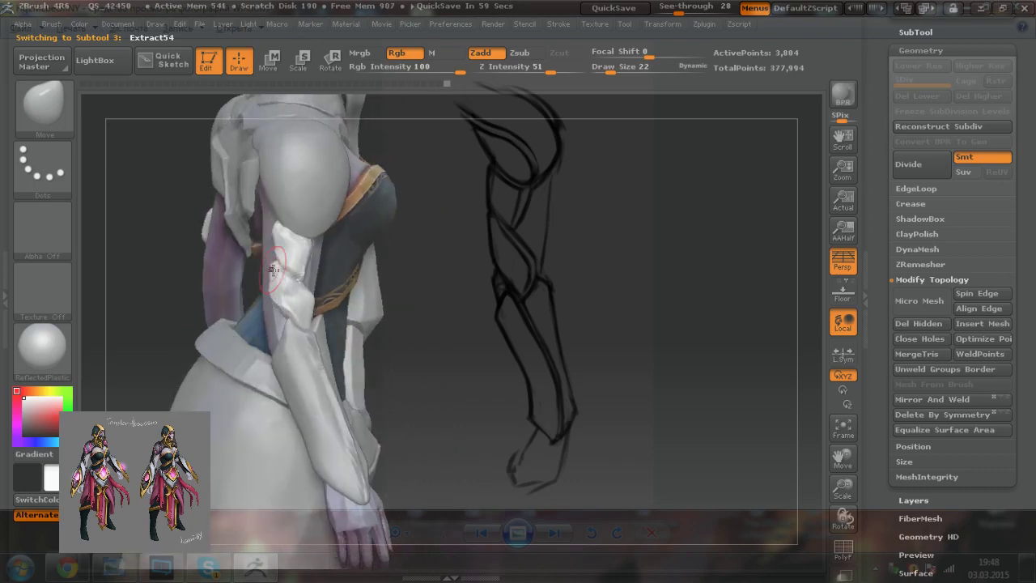
key(bracketleft)
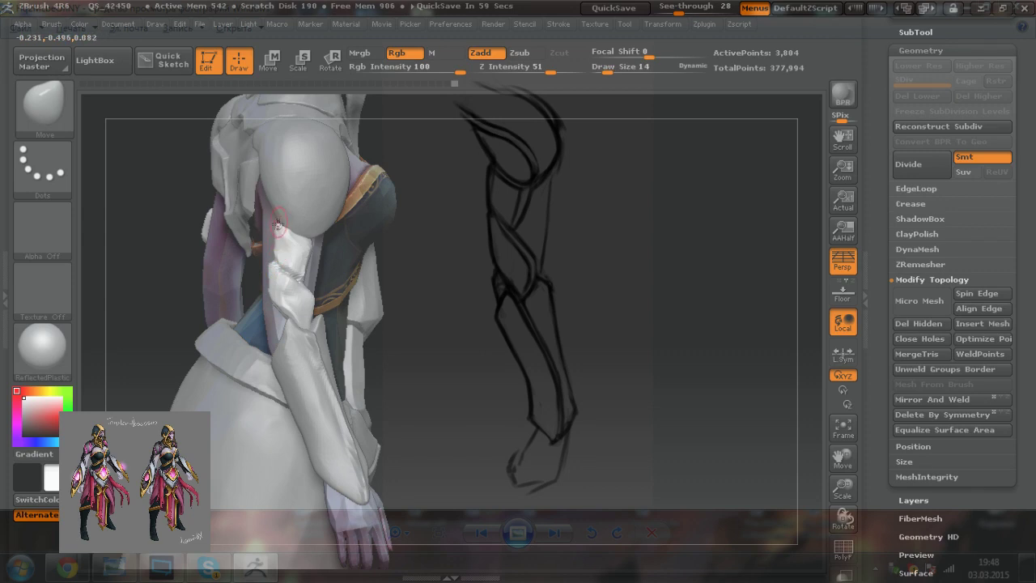
drag(154, 294, 269, 304)
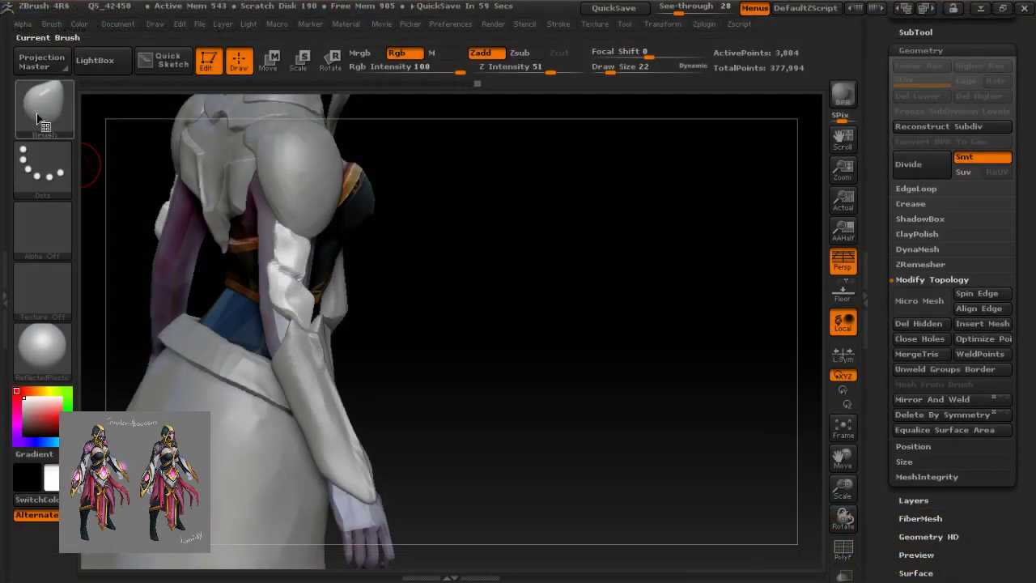
Step: Flatten the upper arm guard's plates around their overlap with TrimDynamic at draw size 18
click(38, 114)
click(800, 401)
drag(280, 302, 289, 311)
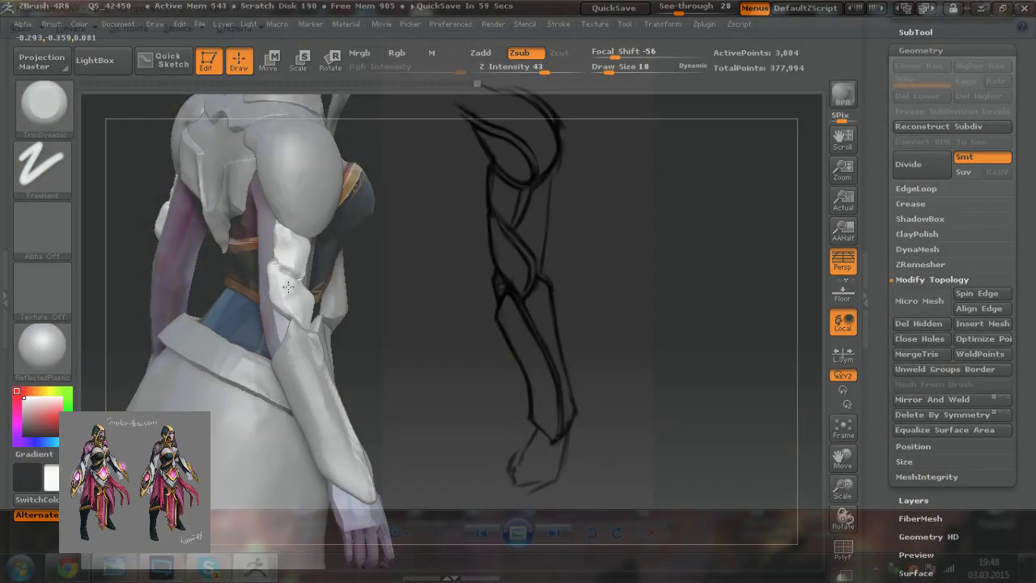
drag(273, 276, 293, 263)
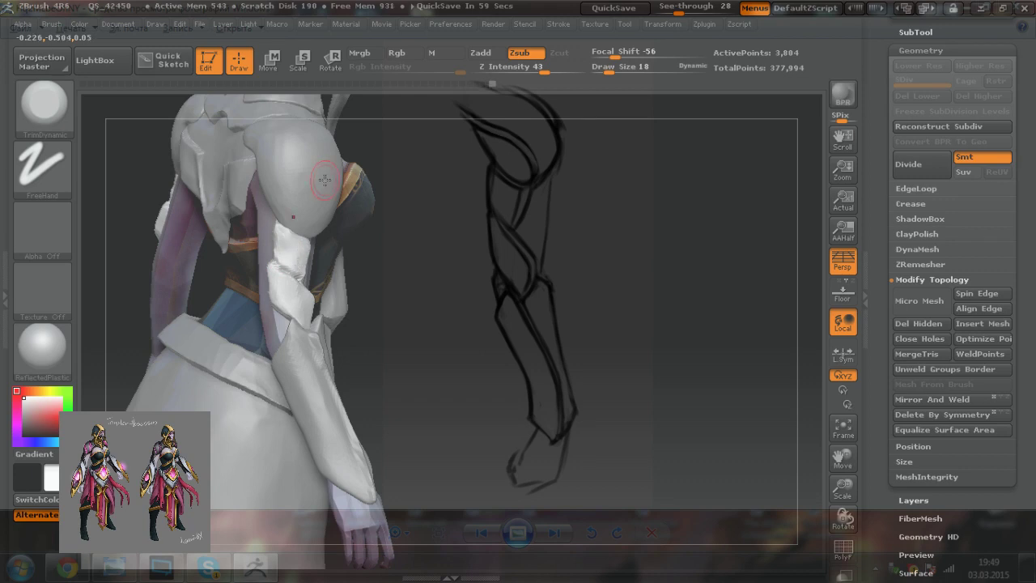
Step: Reshape the forearm guard Extract53's upper rim with Move at draw size 22 and smooth its outer edge from wrist to elbow
drag(464, 317, 415, 314)
drag(360, 376, 292, 351)
alt+click(353, 375)
alt+click(273, 371)
key(d)
right_drag(282, 417, 296, 421)
click(52, 125)
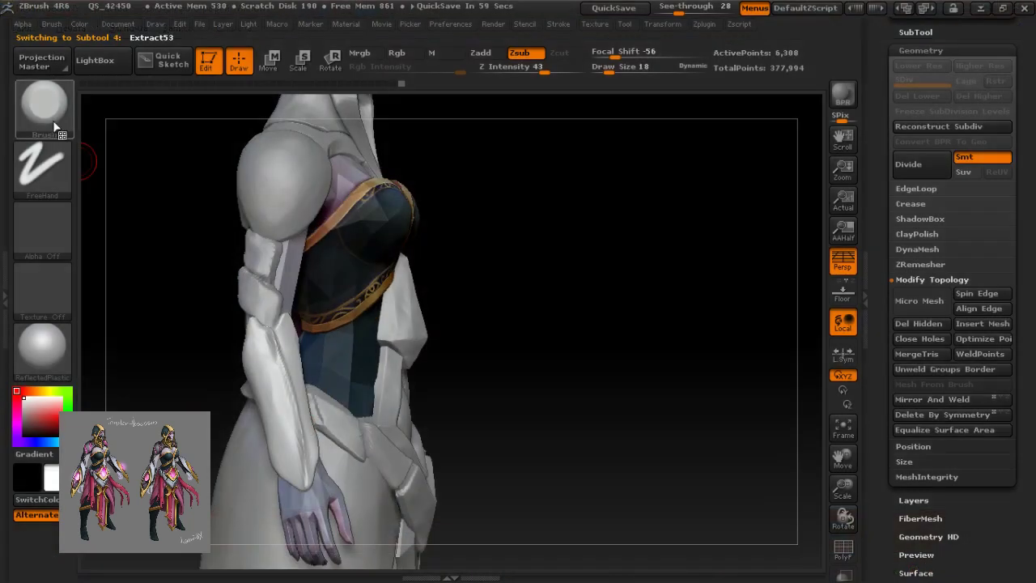
click(727, 350)
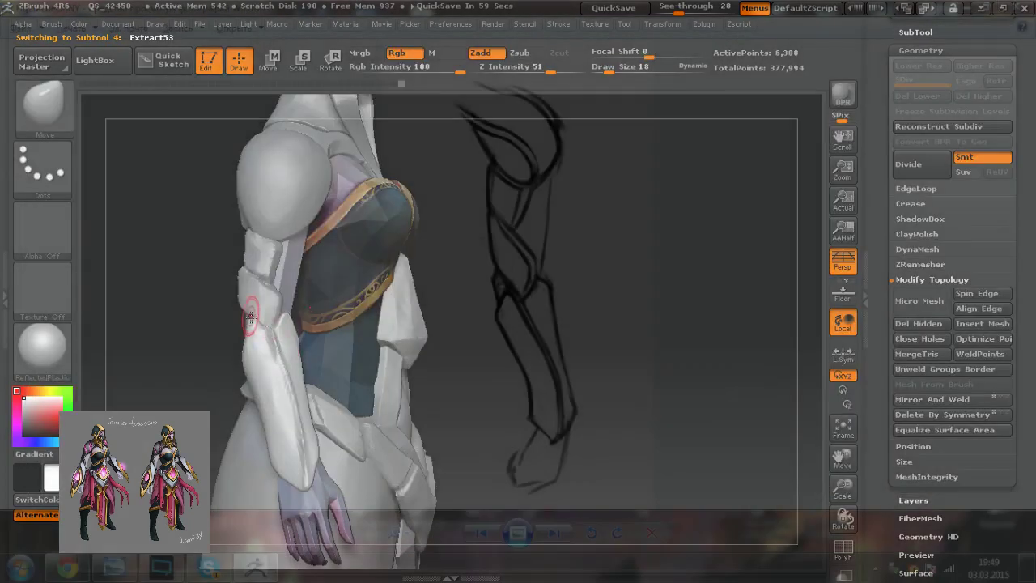
key(])
mouse_move(268, 329)
mouse_down()
mouse_move(277, 329)
mouse_move(254, 338)
mouse_up()
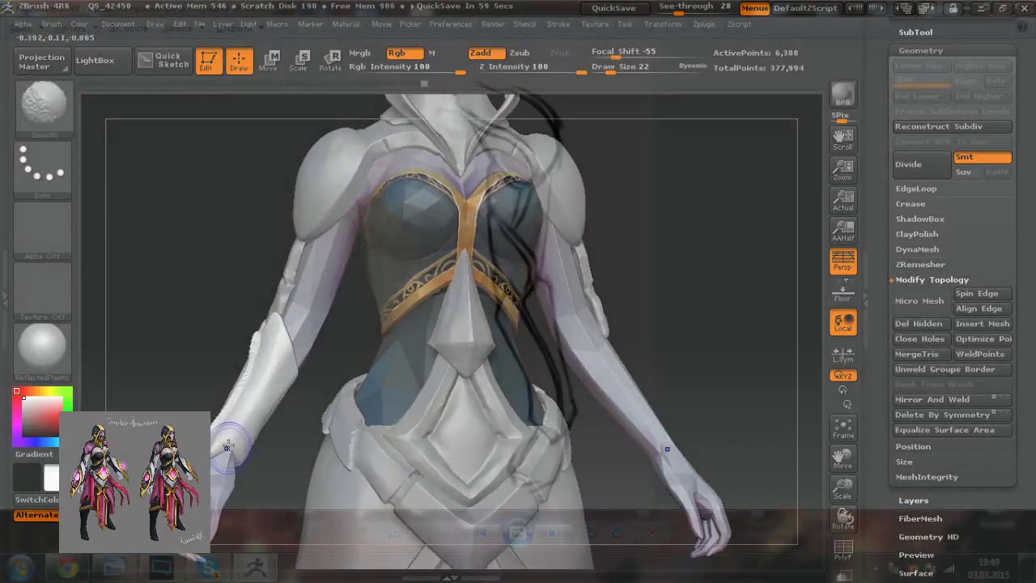
mouse_move(232, 442)
shift+mouse_down()
mouse_move(212, 443)
mouse_move(261, 328)
shift+mouse_up()
drag(195, 346, 230, 346)
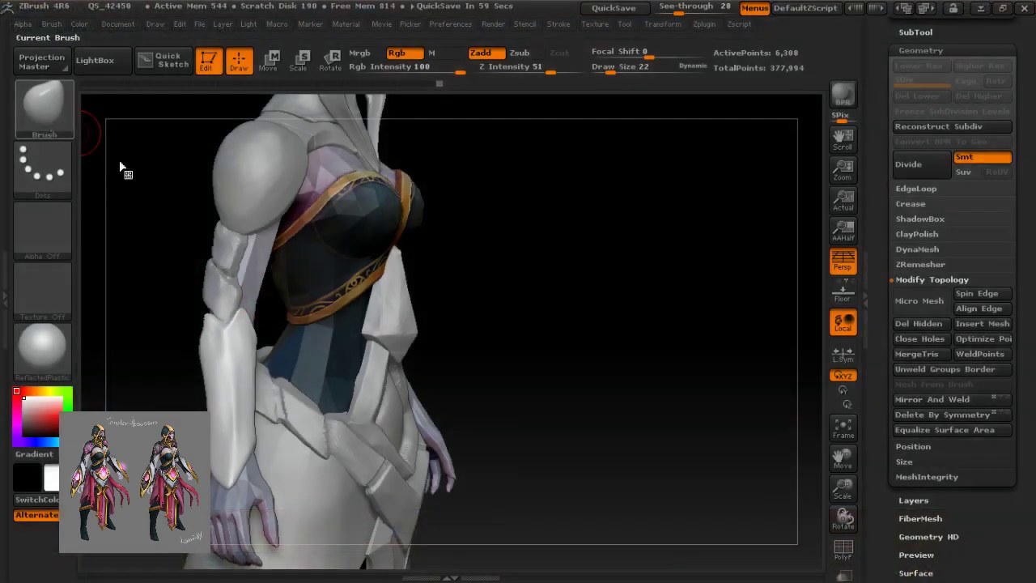
Step: Carve a lengthwise crease along the forearm guard Extract53 down to the wrist with Dam_Standard at draw size 10
click(47, 111)
click(799, 408)
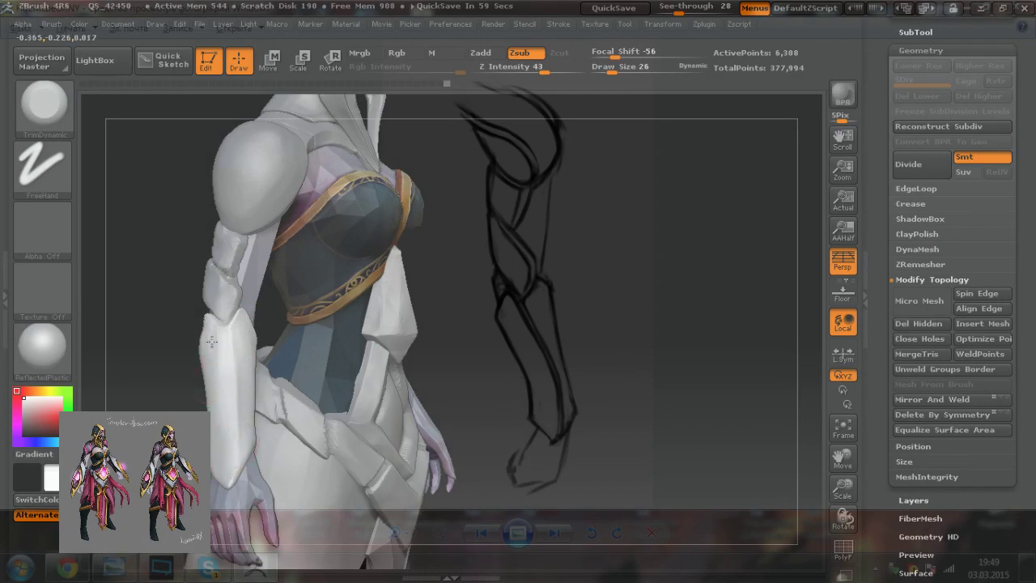
key(b)
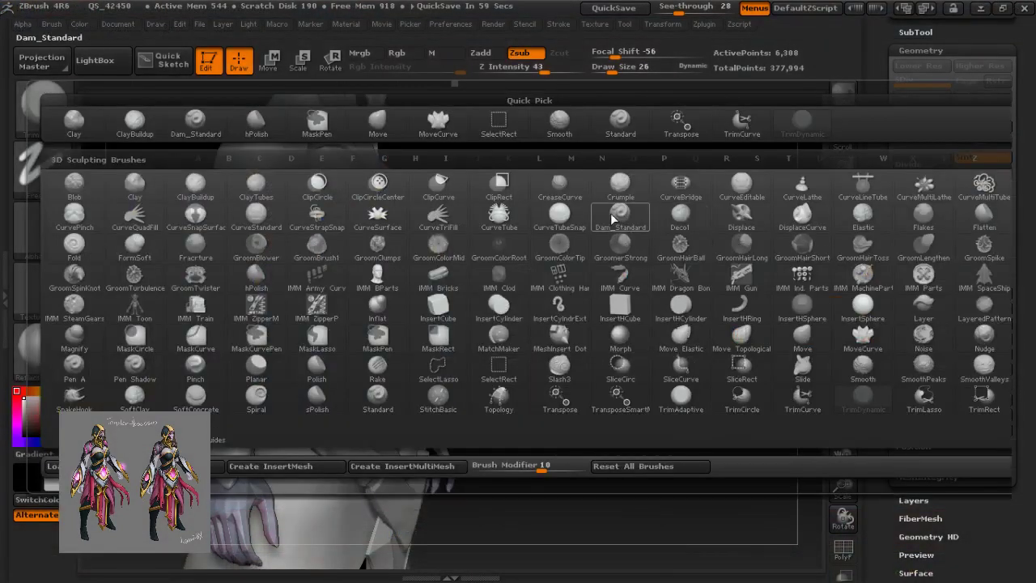
click(613, 219)
mouse_move(176, 353)
mouse_down()
mouse_move(217, 330)
mouse_move(232, 368)
mouse_up()
key(bracketleft)
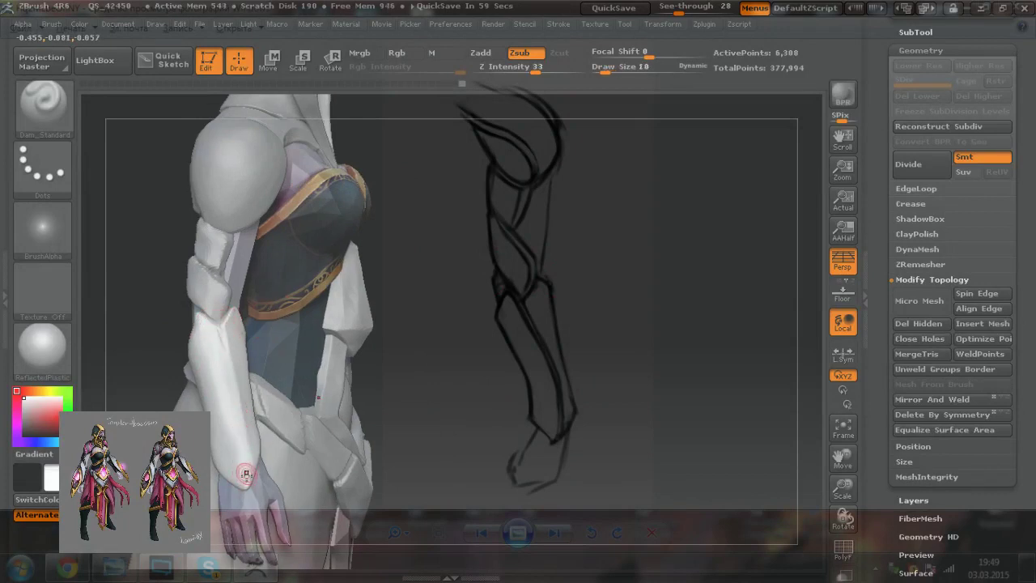
mouse_move(245, 483)
mouse_down()
mouse_move(216, 319)
mouse_move(249, 482)
mouse_up()
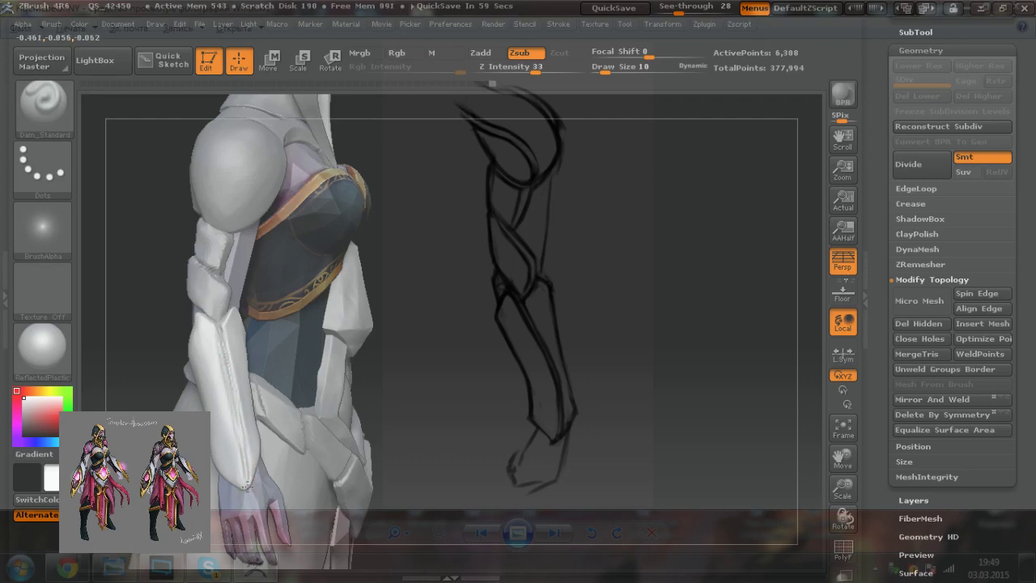
drag(236, 425, 248, 483)
drag(138, 300, 188, 288)
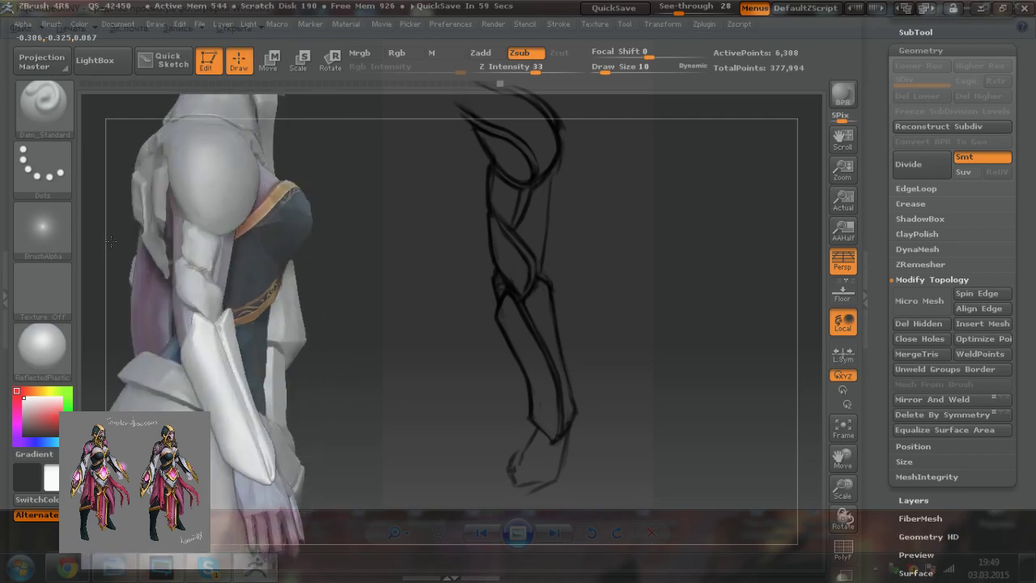
Step: Try to flatten the forearm guard's upper rim at the elbow with TrimDynamic at draw size 18
click(36, 134)
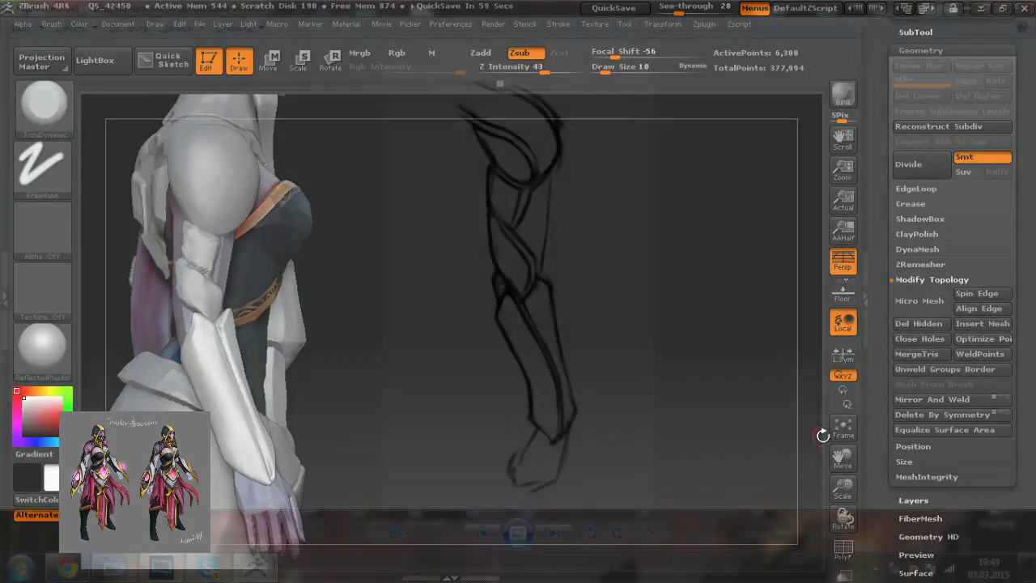
drag(187, 327, 197, 327)
key(ctrl)
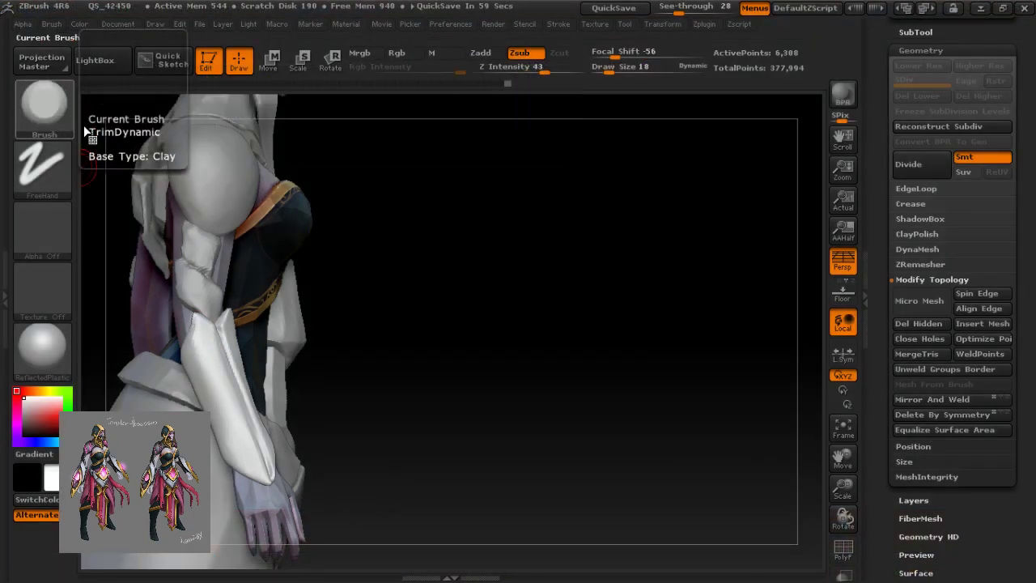
Step: Shape the forearm guard's upper rim points beside the elbow with Move at draw sizes 18 and 14
click(49, 113)
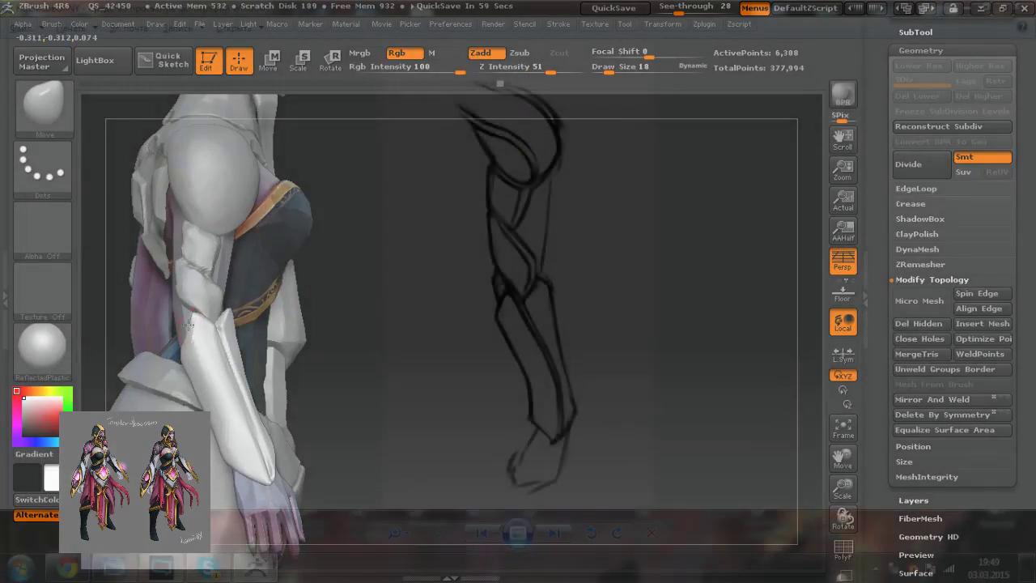
drag(203, 294, 208, 300)
mouse_move(220, 318)
right_down()
mouse_move(212, 324)
mouse_move(232, 354)
right_up()
key(ctrl)
mouse_move(289, 399)
ctrl+right_down()
mouse_move(235, 276)
mouse_move(238, 326)
mouse_move(302, 346)
ctrl+right_up()
mouse_move(198, 398)
mouse_down()
mouse_move(201, 370)
mouse_move(156, 381)
mouse_move(155, 397)
mouse_up()
drag(208, 324, 217, 318)
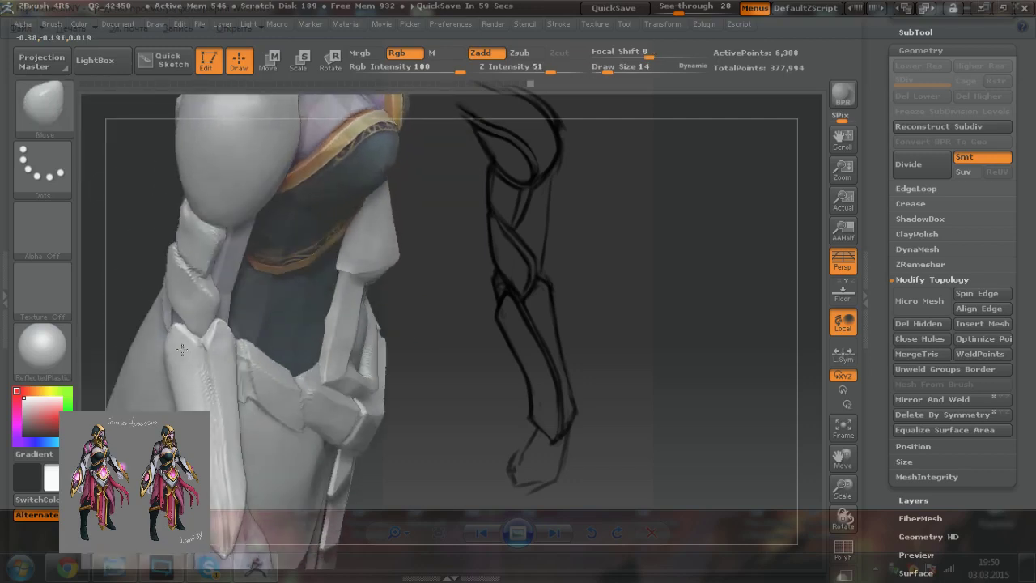
drag(164, 341, 179, 334)
Step: Mirror and weld the forearm guard onto the other arm
mouse_move(400, 273)
right_down()
mouse_move(444, 395)
mouse_move(373, 403)
mouse_move(393, 385)
mouse_move(426, 397)
mouse_move(412, 419)
mouse_move(356, 421)
mouse_move(374, 420)
right_up()
click(960, 400)
right_drag(305, 429, 450, 432)
Step: Activate the upper arm guard Extract54 and adjust its top edge below the shoulder pad with Move at draw size 14
alt+click(313, 272)
mouse_move(485, 400)
alt+right_down()
mouse_move(551, 454)
mouse_move(498, 355)
mouse_move(505, 338)
alt+right_up()
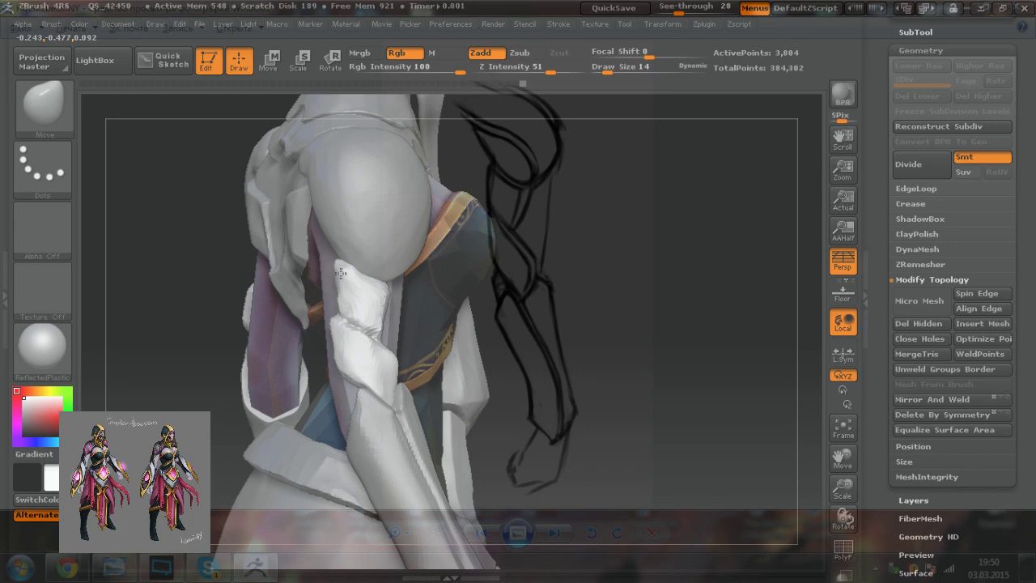
drag(347, 267, 350, 263)
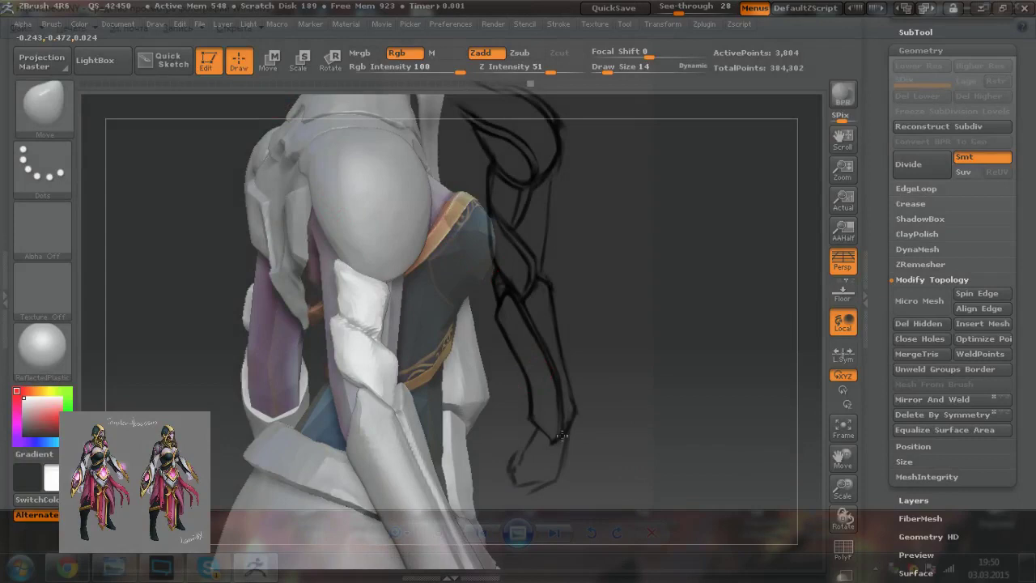
drag(570, 436, 563, 436)
ctrl+right_drag(564, 435, 565, 398)
alt+drag(565, 399, 555, 389)
Step: Quicksave the project and activate the forearm guard Extract53
click(598, 7)
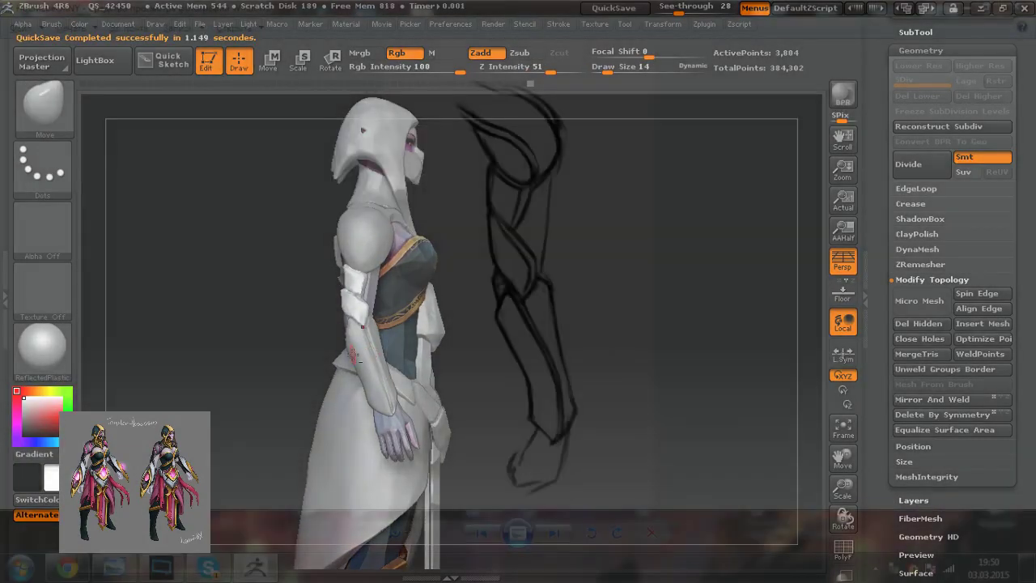
alt+click(355, 356)
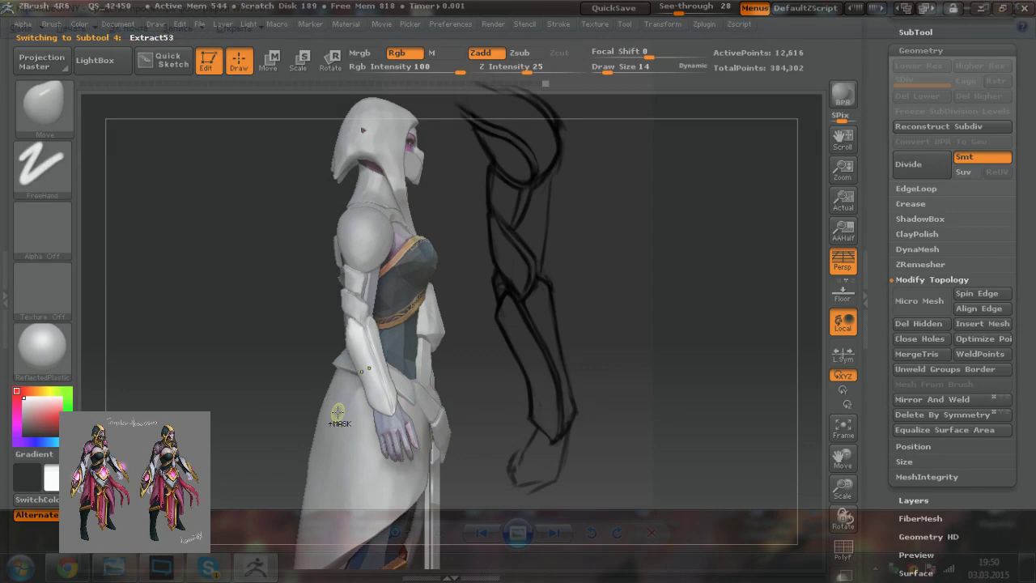
ctrl+right_drag(335, 411, 329, 426)
Step: Switch to Chrome, examine the marked-up back view of the armour in the VK conversation, and return to ZBrush
key(alt+Tab)
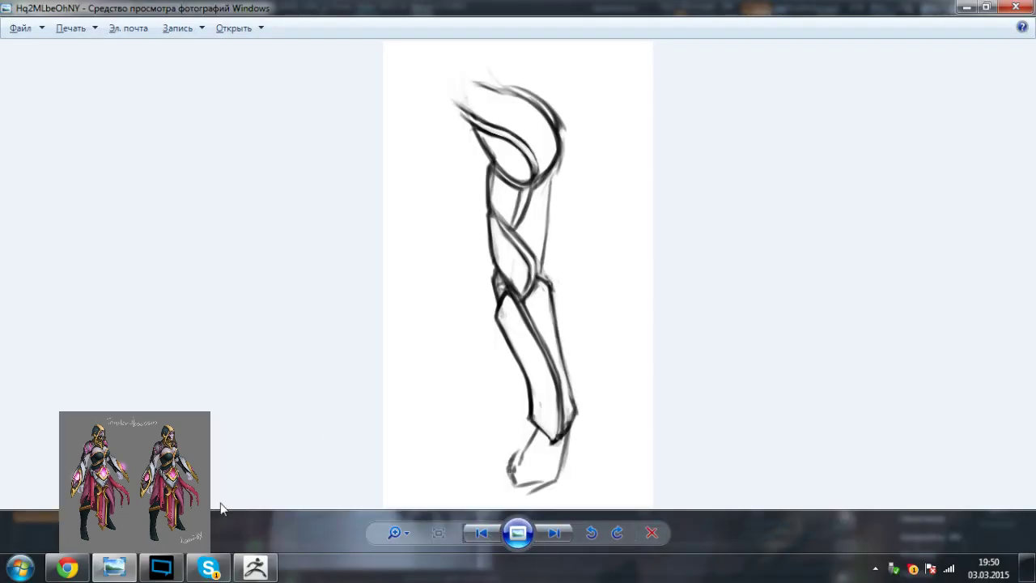
click(75, 571)
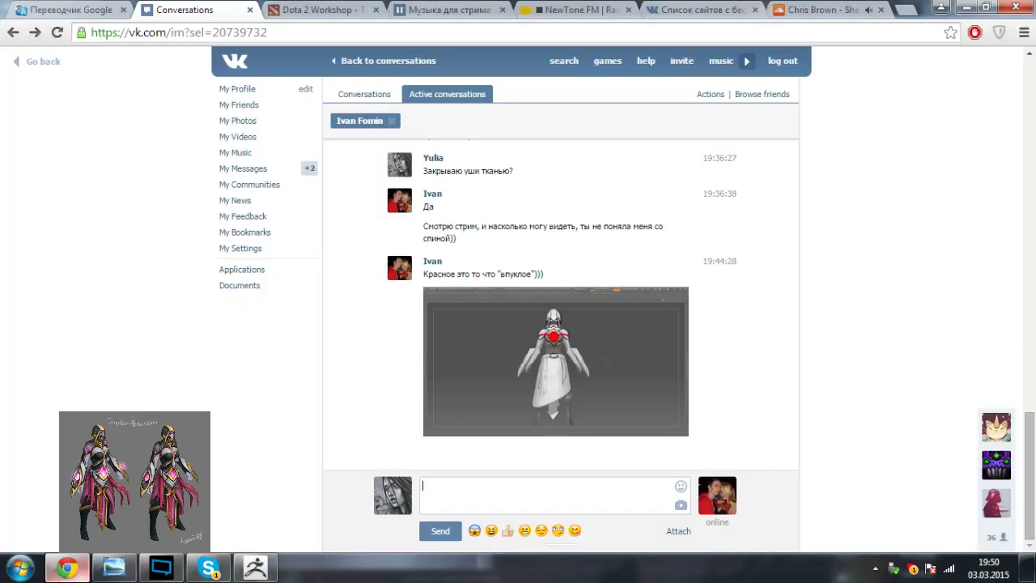
click(578, 338)
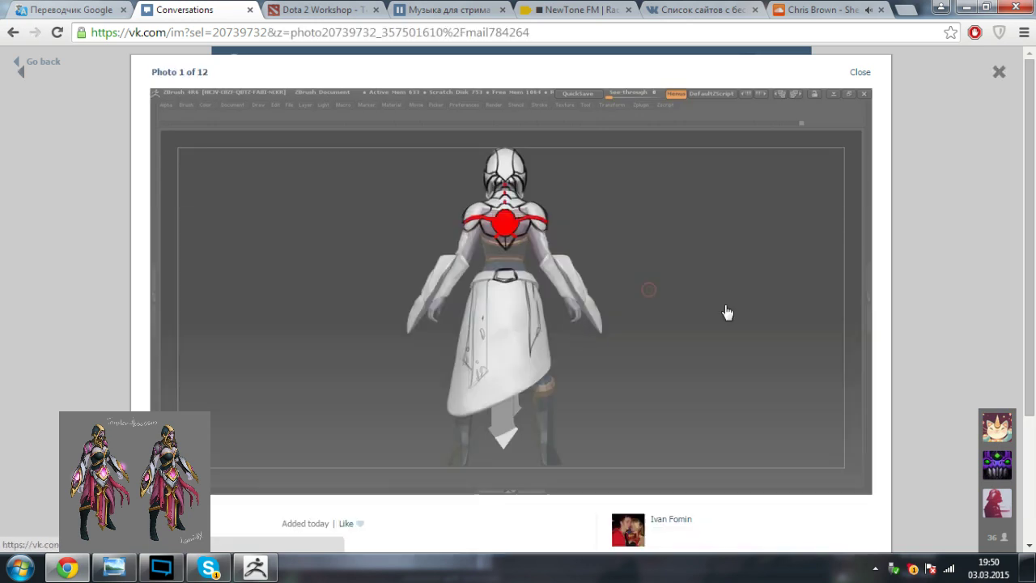
click(860, 73)
click(524, 362)
click(944, 181)
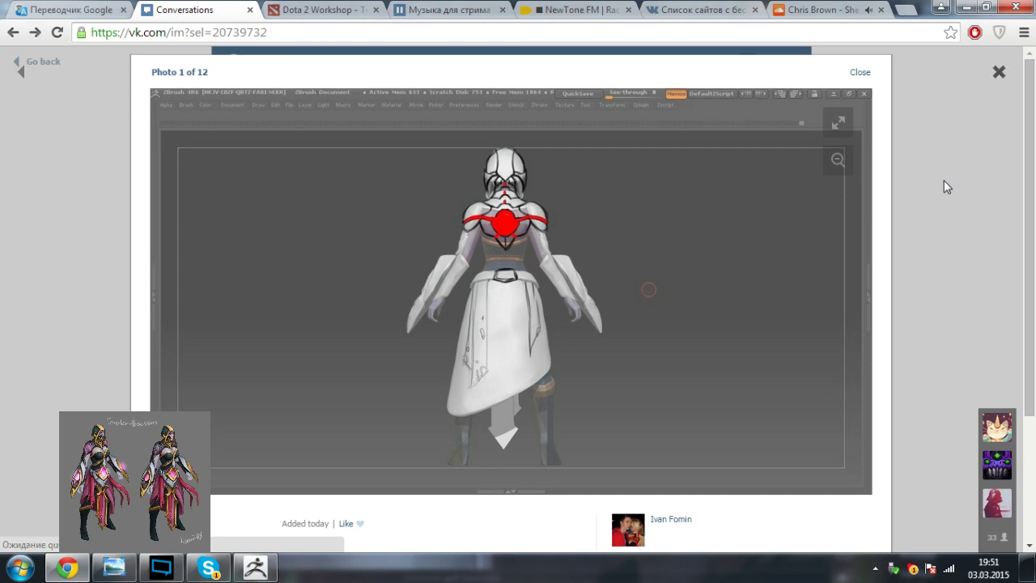
click(964, 7)
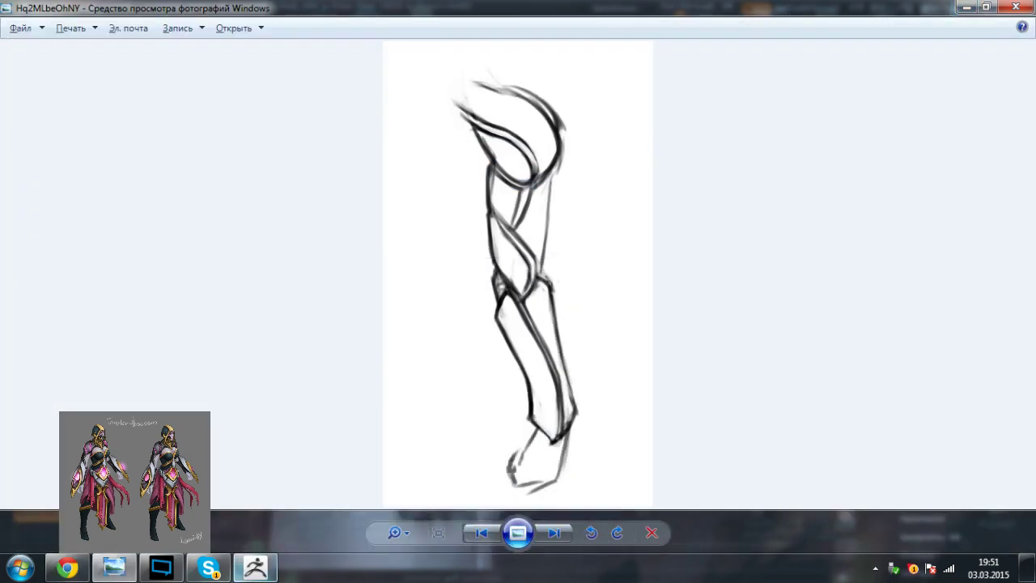
click(255, 567)
Step: Try to flatten the forearm guard's upper end with TrimDynamic
drag(571, 365, 504, 371)
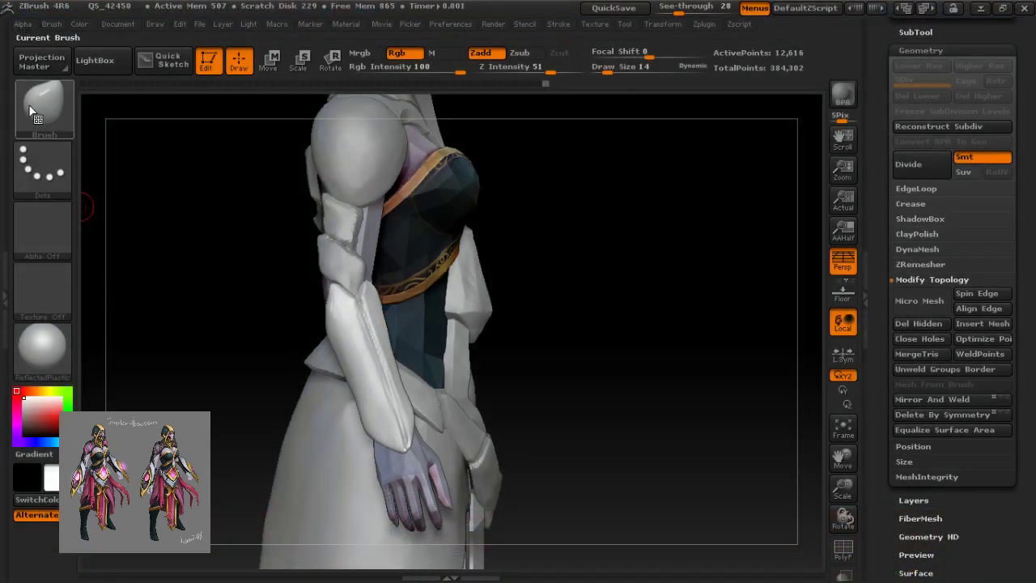
key(b)
click(839, 396)
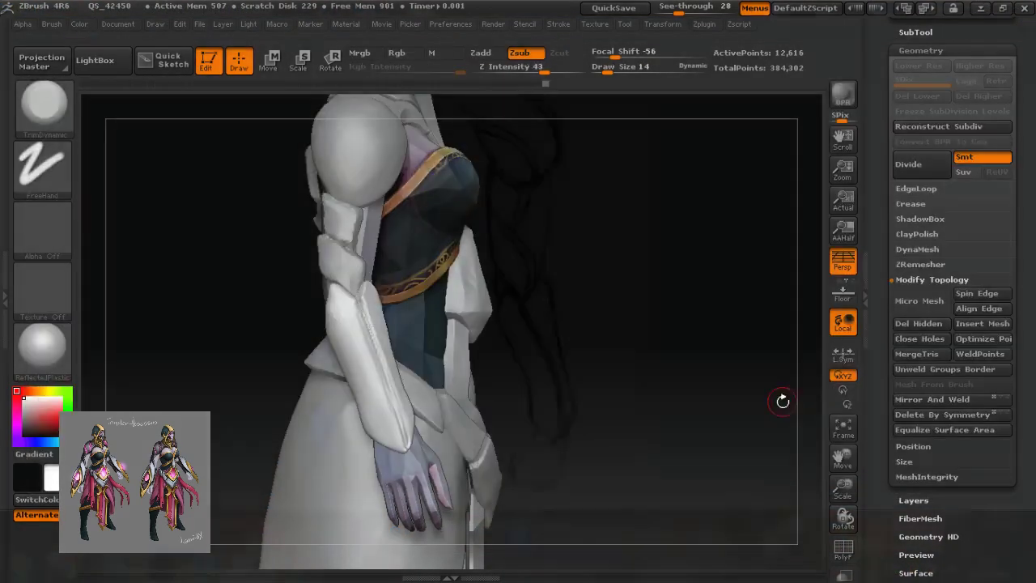
drag(327, 302, 344, 304)
Step: Reshape the forearm guard's elbow end and inner side with Move at draw size 42
click(44, 100)
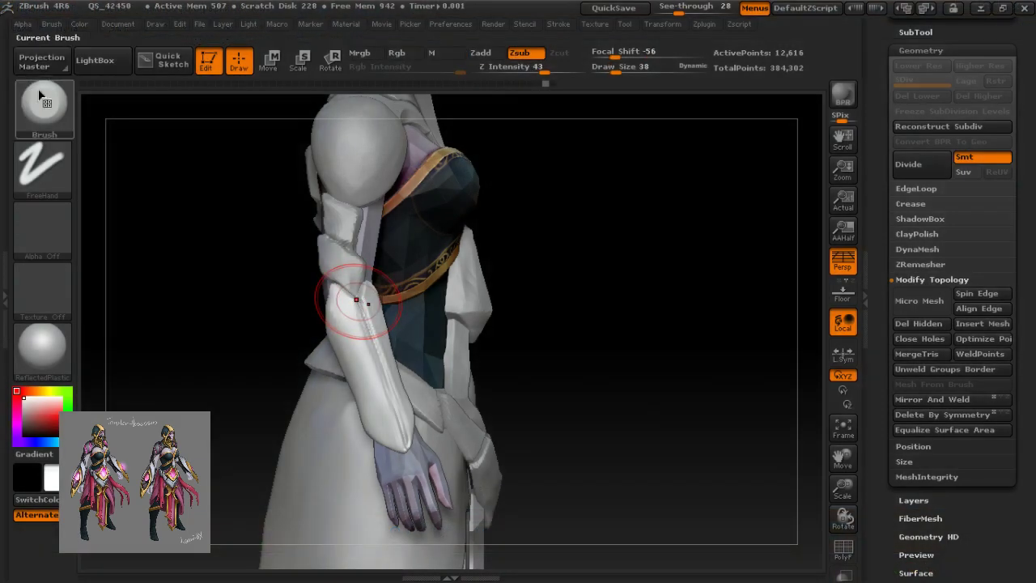
click(778, 338)
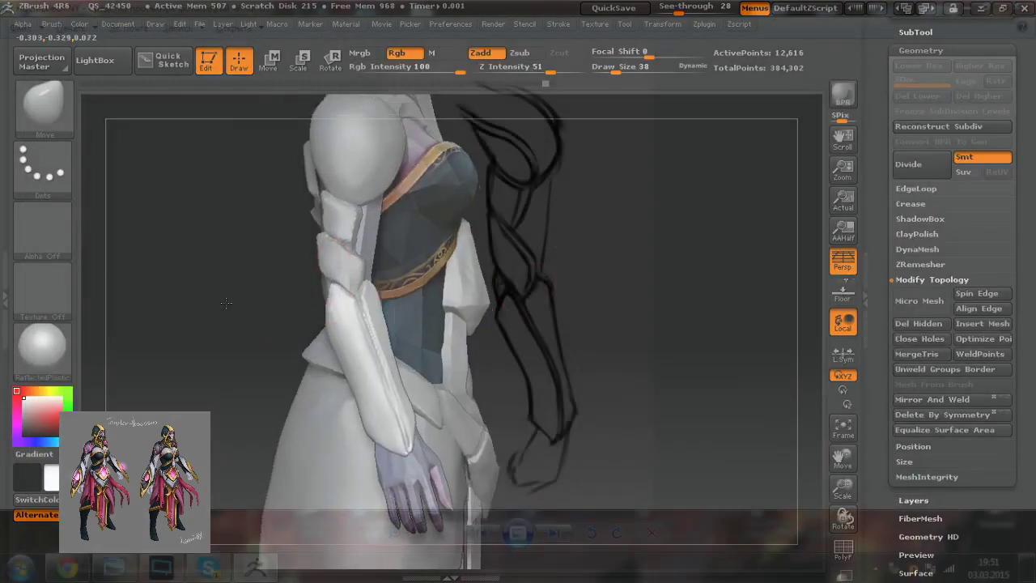
key(])
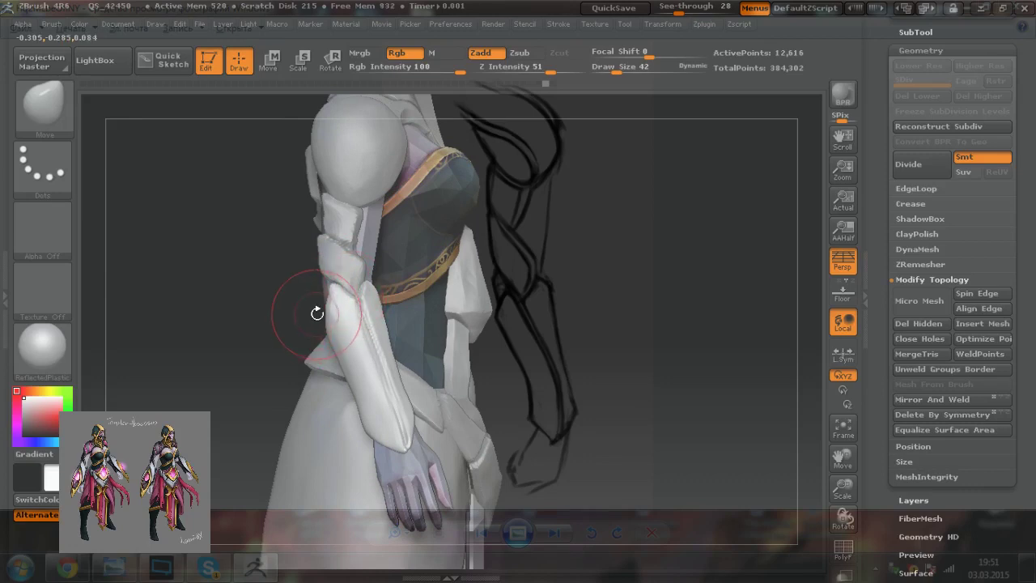
drag(259, 326, 268, 326)
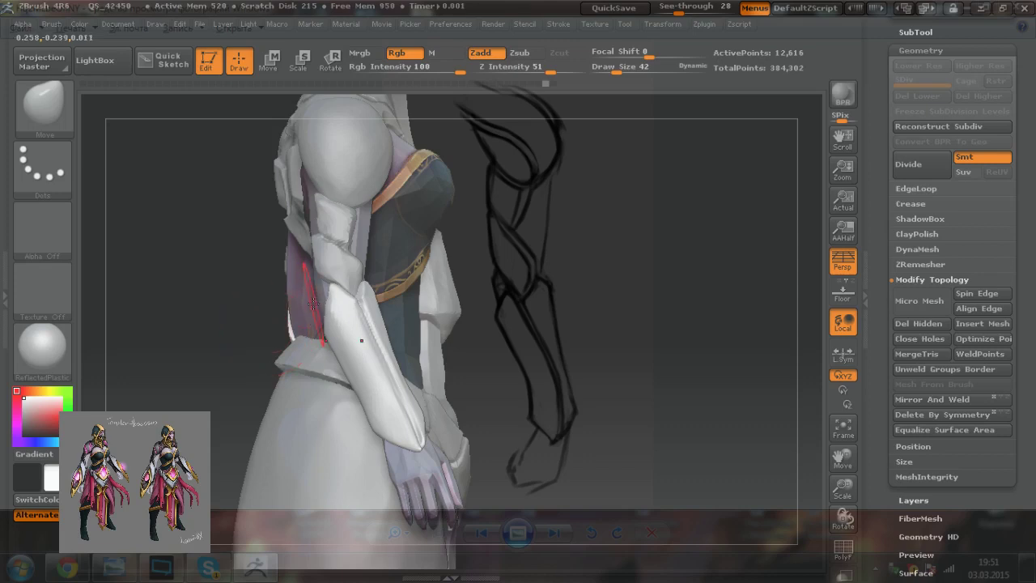
mouse_move(332, 301)
mouse_down()
mouse_move(321, 314)
mouse_move(360, 330)
mouse_up()
drag(387, 373, 371, 384)
mouse_move(537, 387)
mouse_down()
mouse_move(495, 317)
mouse_move(395, 349)
mouse_up()
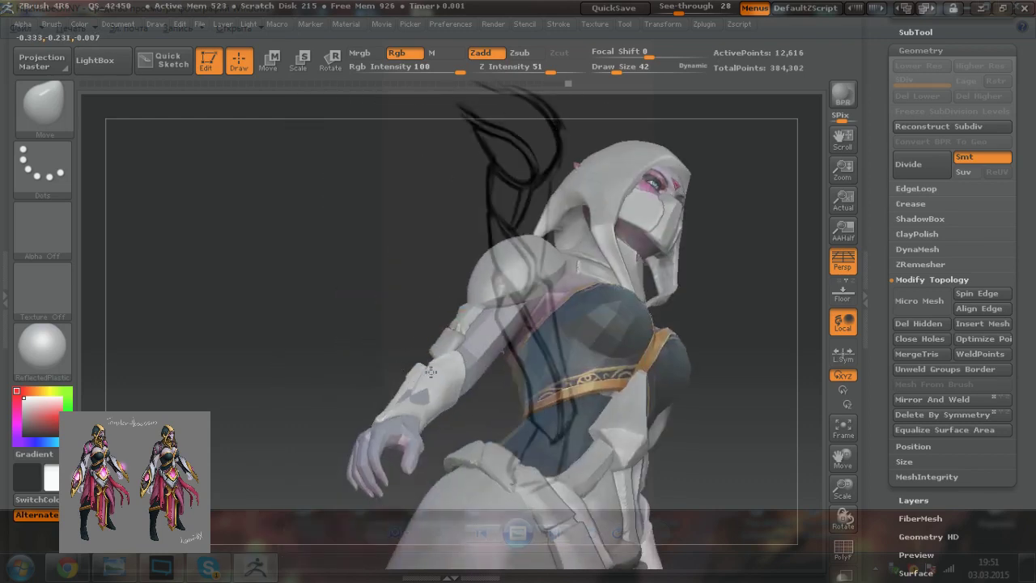
mouse_move(419, 402)
mouse_down()
mouse_move(418, 392)
mouse_move(403, 401)
mouse_move(422, 370)
mouse_move(372, 387)
mouse_move(391, 422)
mouse_move(368, 428)
mouse_up()
drag(431, 375, 433, 407)
Step: Refine the forearm guard's lengthwise crease and the contour toward the wrist with Move at draw sizes 22 and 14
key(bracketleft)
key(bracketleft)
key(bracketleft)
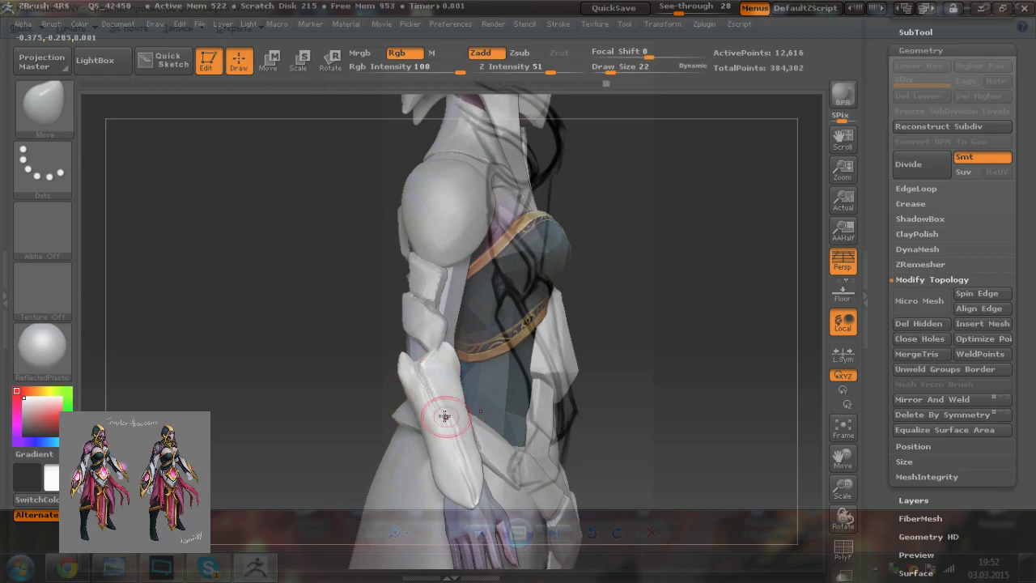
mouse_move(460, 468)
mouse_down()
mouse_move(467, 499)
mouse_move(454, 439)
mouse_up()
drag(442, 402, 453, 432)
key(bracketleft)
key(bracketleft)
key(bracketright)
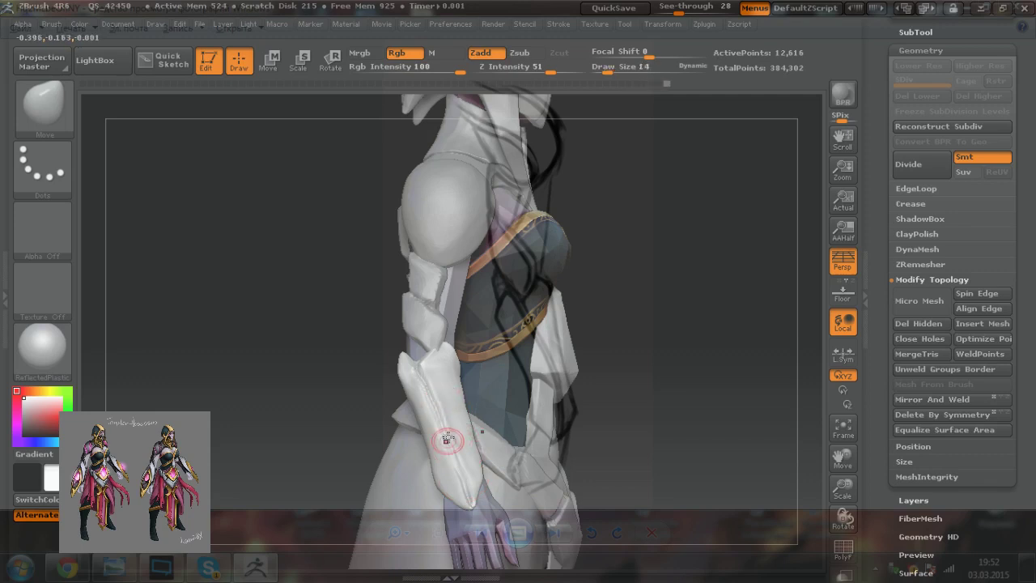
drag(352, 436, 454, 459)
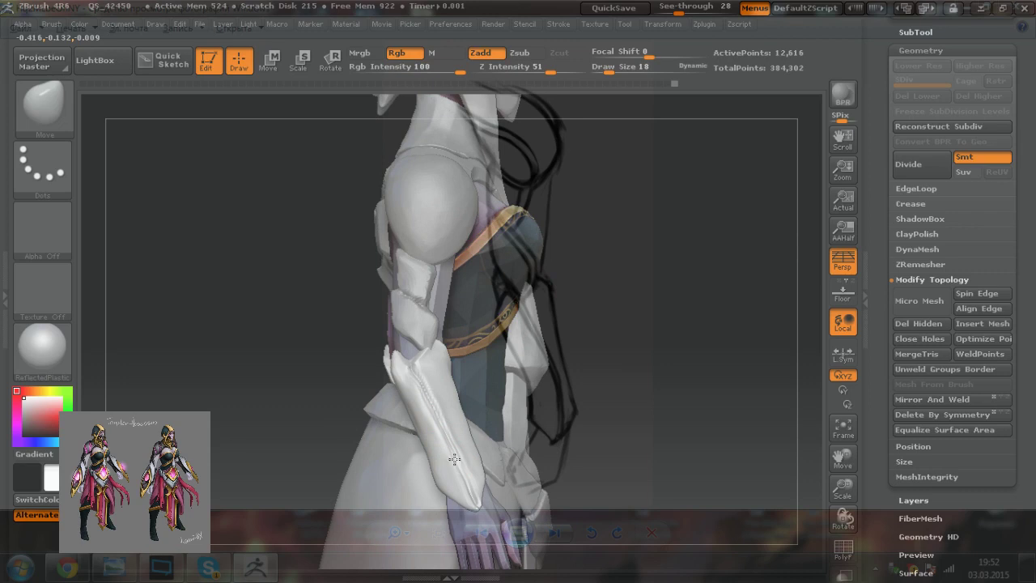
Step: Adjust the forearm guard's outer contour from the back of the arm with Move at draw size 18
mouse_move(299, 393)
mouse_down()
mouse_move(405, 399)
mouse_move(389, 373)
mouse_up()
key(bracketright)
mouse_move(513, 299)
mouse_down()
mouse_move(462, 313)
mouse_move(471, 316)
mouse_move(459, 328)
mouse_up()
key(bracketleft)
key(bracketleft)
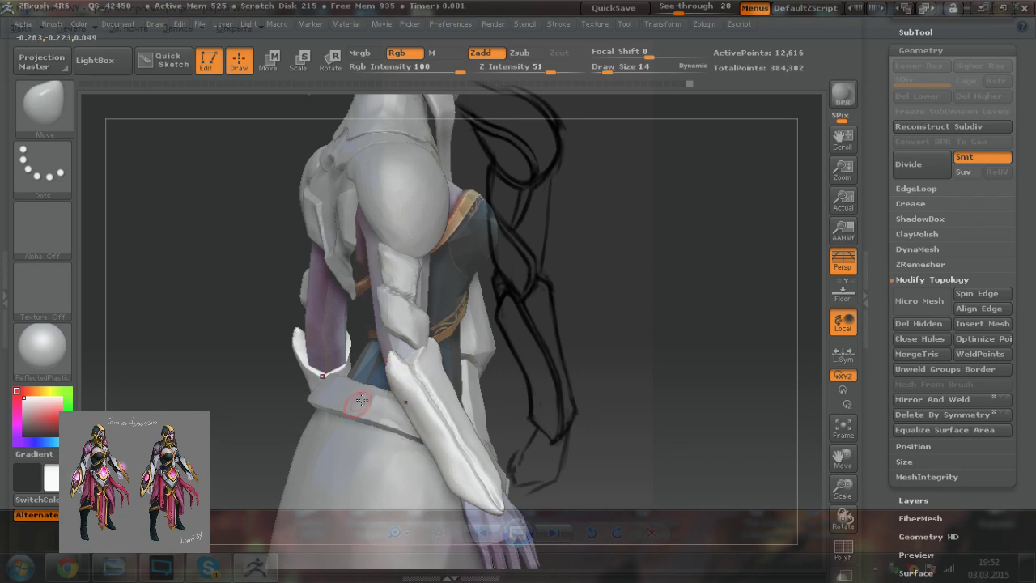
key(bracketright)
drag(456, 446, 457, 448)
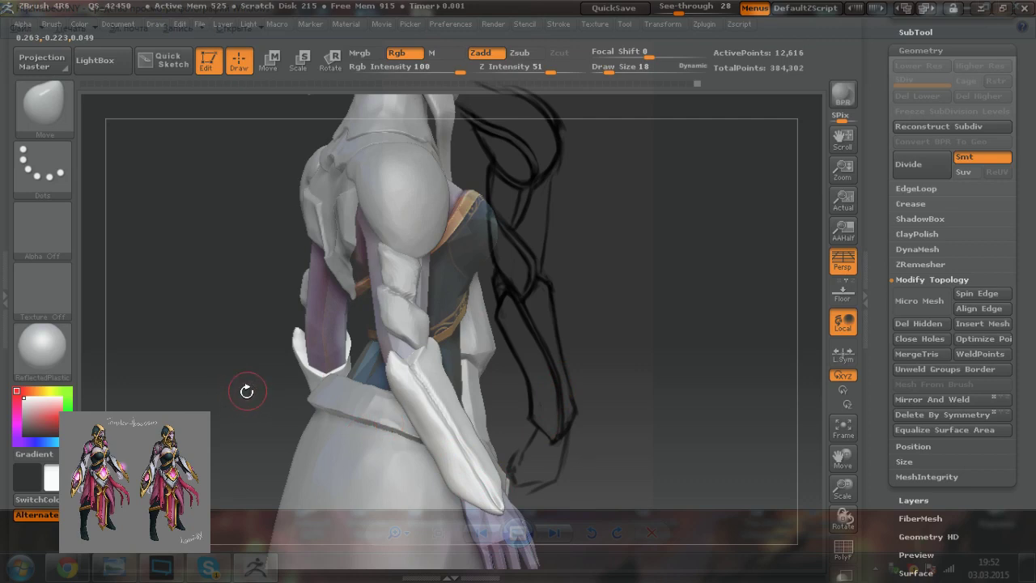
Step: Refine the forearm guard's upper rim and rear edge near the elbow with Move at draw size 14
mouse_move(251, 344)
mouse_down()
mouse_move(410, 360)
mouse_move(567, 301)
mouse_move(591, 307)
mouse_move(583, 326)
mouse_up()
key(bracketright)
key(bracketright)
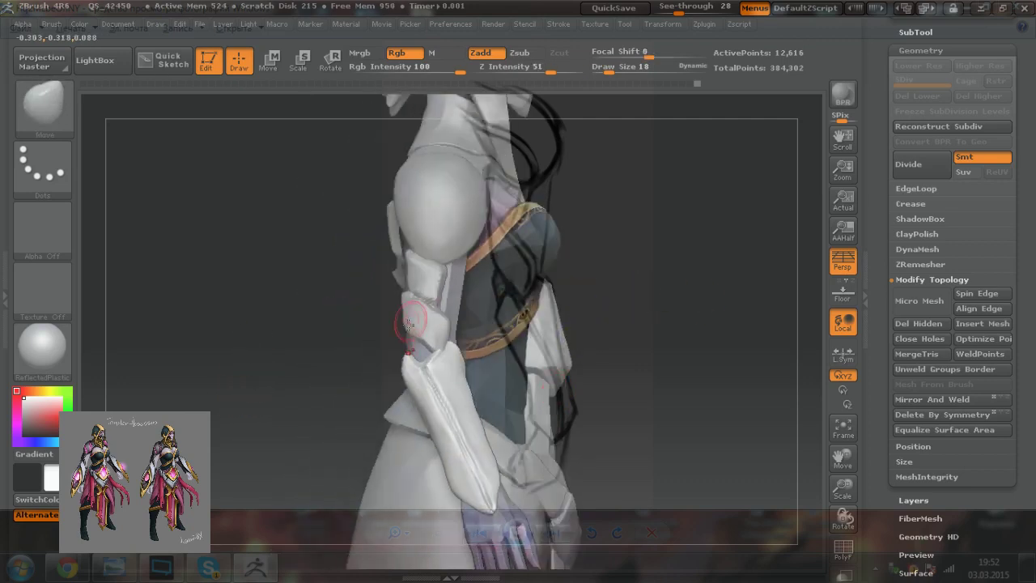
key(bracketleft)
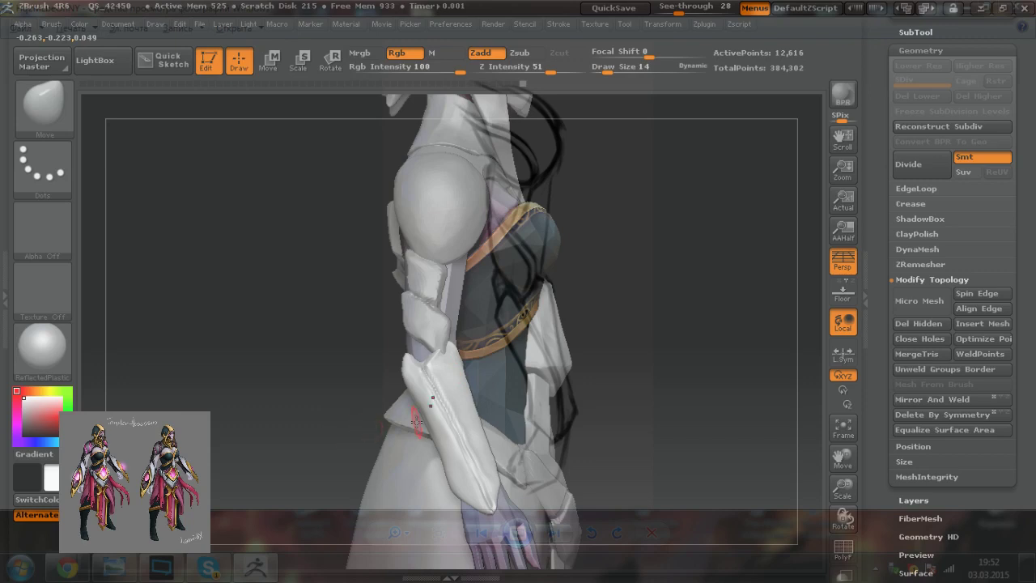
drag(296, 365, 367, 353)
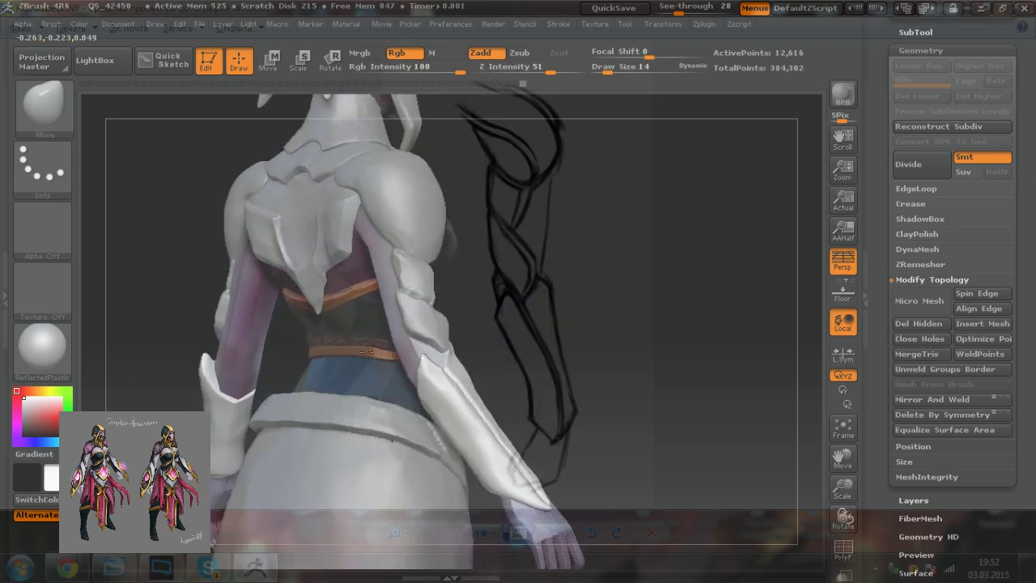
Step: Activate the upper arm guard Extract54 and shift it toward the back of the arm with Transpose Move
mouse_move(392, 366)
right_down()
mouse_move(421, 371)
mouse_move(567, 344)
mouse_move(578, 361)
mouse_move(519, 404)
mouse_move(535, 424)
right_up()
right_drag(606, 414, 452, 324)
alt+click(451, 367)
right_drag(404, 402, 470, 392)
click(46, 120)
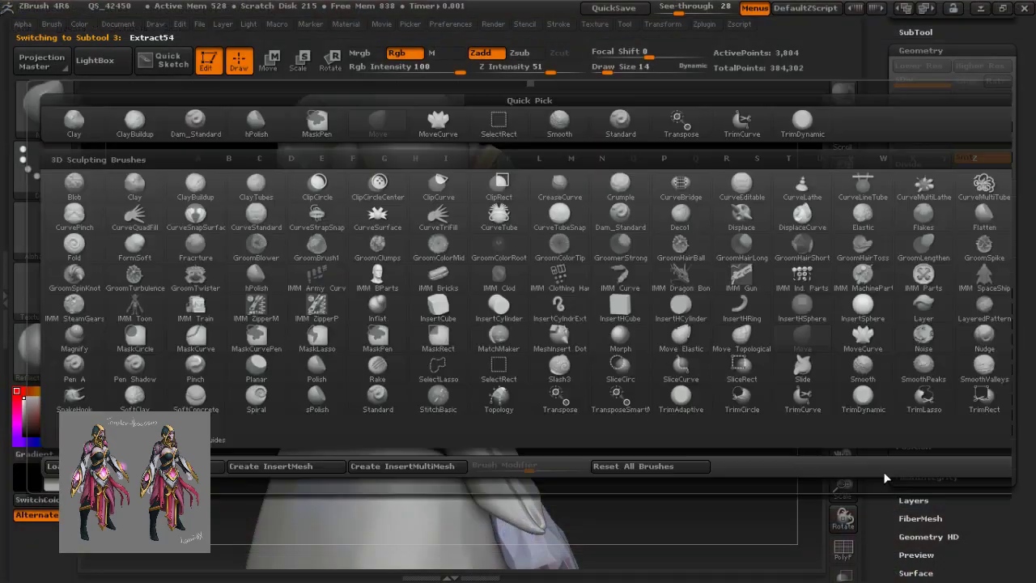
key(b)
click(538, 397)
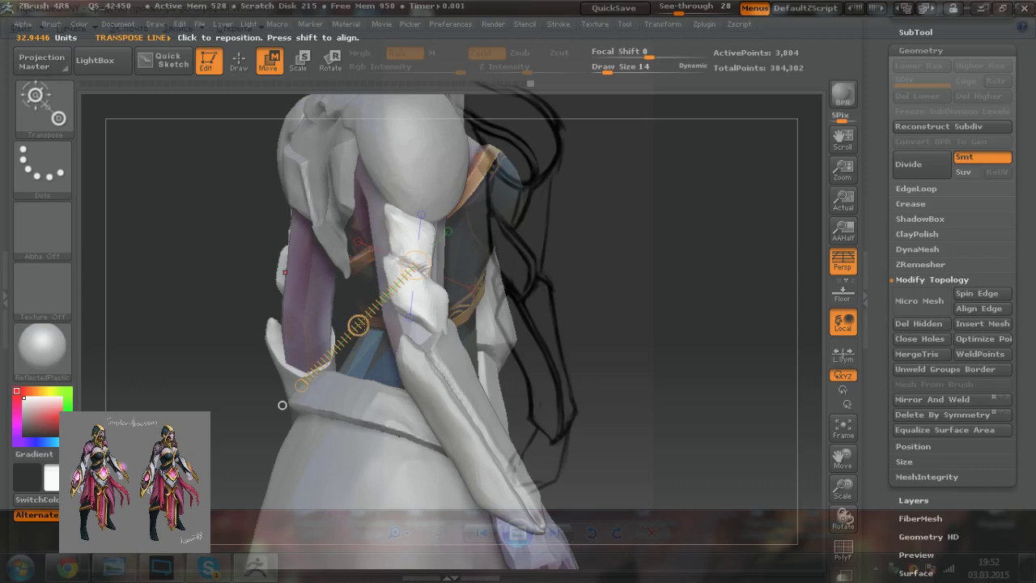
drag(355, 327, 343, 335)
Step: Realign the upper arm guard against the arm using a new Transpose line drawn across it
key(r)
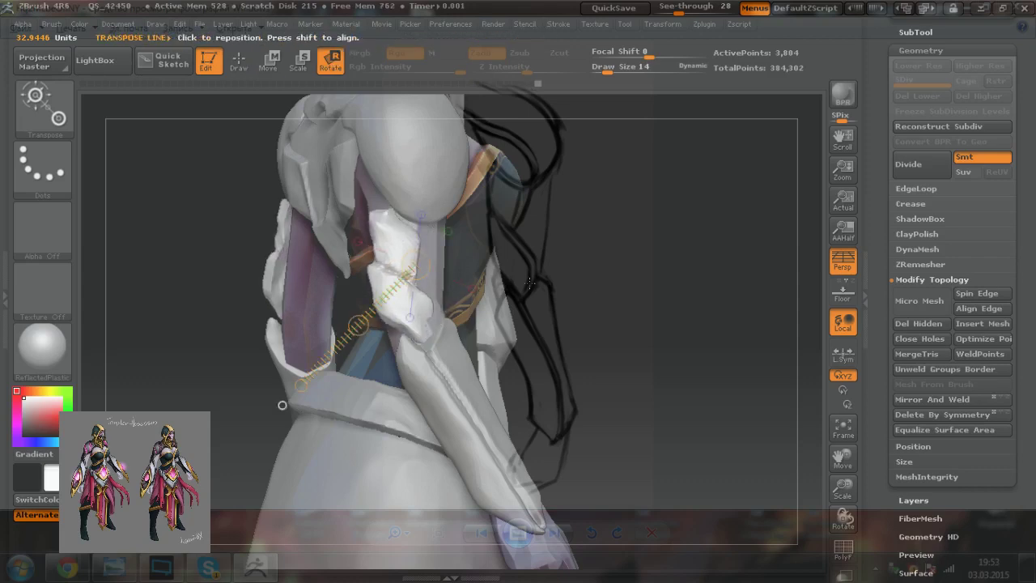
mouse_move(388, 228)
mouse_down()
mouse_move(613, 325)
mouse_move(593, 354)
mouse_up()
drag(509, 280, 528, 282)
key(w)
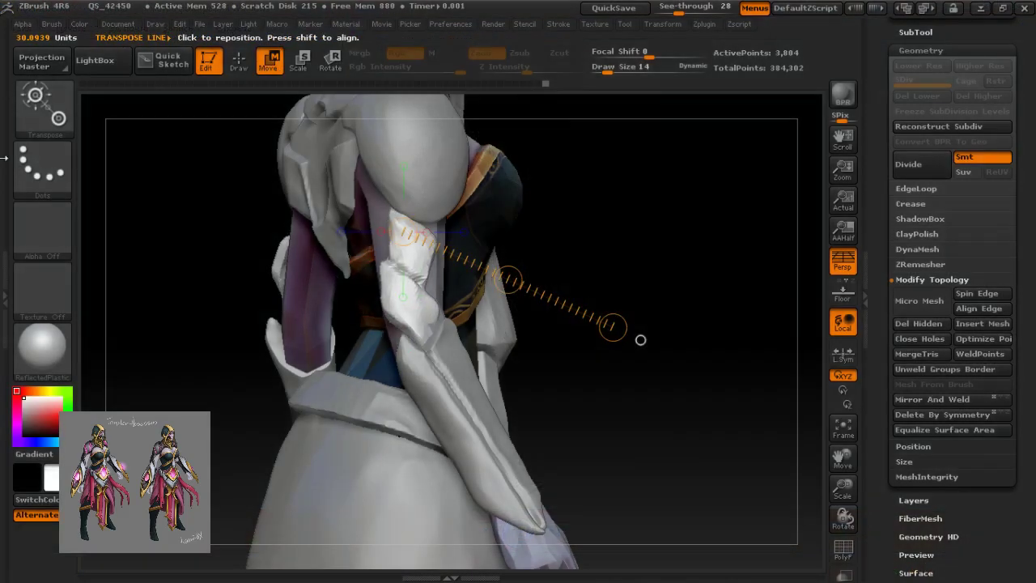
Step: Switch to the Move brush at draw size 34 for reshaping the upper arm guard from behind
key(b)
click(813, 341)
drag(571, 397, 591, 395)
key(])
key(])
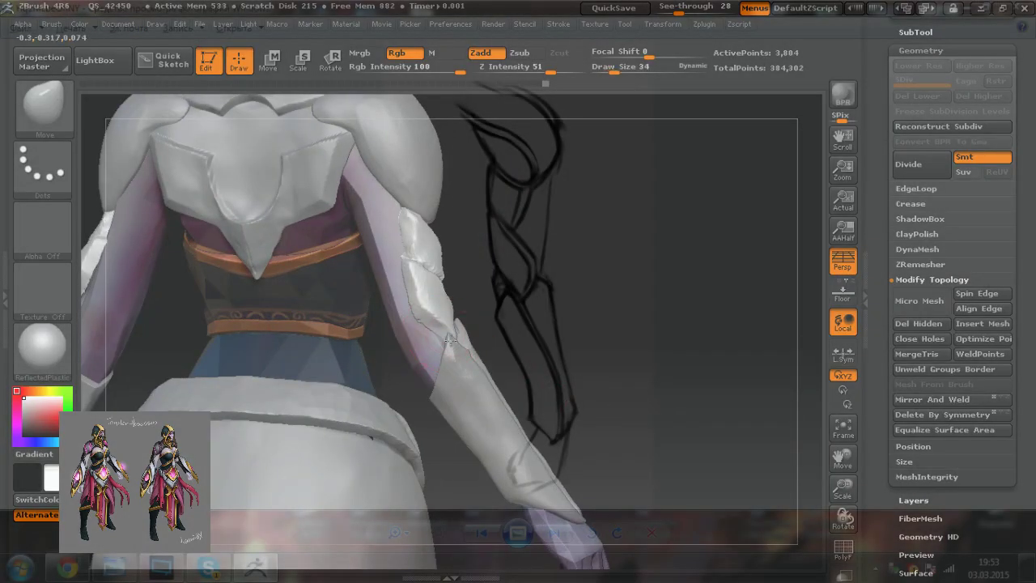
Step: Reshape the upper-arm armour plates near the elbow using the Move brush, reducing the draw size to 22
drag(464, 345, 457, 330)
drag(526, 258, 451, 260)
drag(453, 221, 476, 225)
key([)
drag(478, 214, 480, 217)
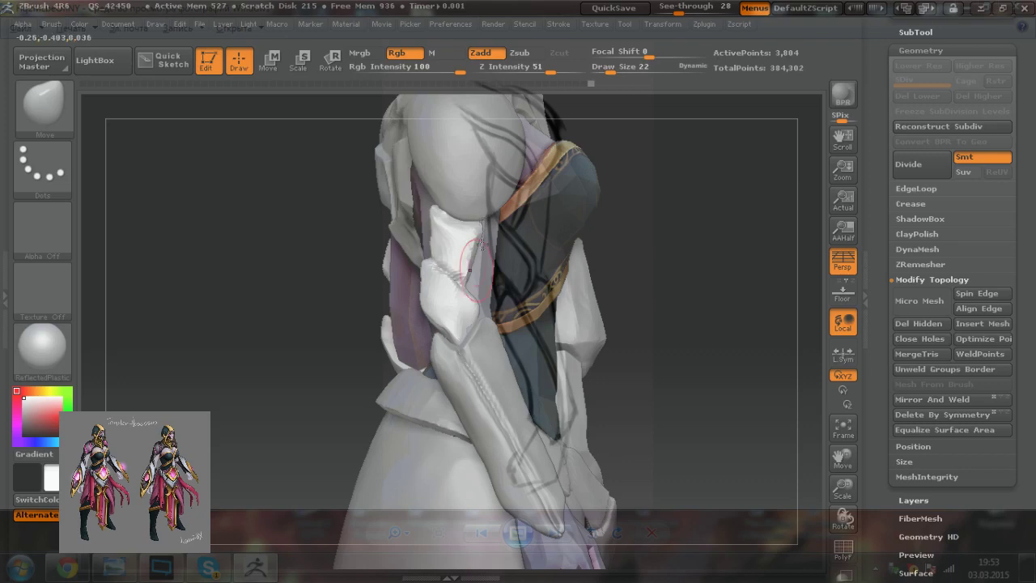
Step: Adjust the lower upper-arm plate and its pointed elbow tip with the Move brush at draw size 34
drag(451, 320, 451, 308)
mouse_move(272, 367)
mouse_down()
mouse_move(415, 342)
mouse_move(455, 315)
mouse_up()
key(bracketright)
drag(374, 358, 479, 349)
drag(330, 362, 417, 348)
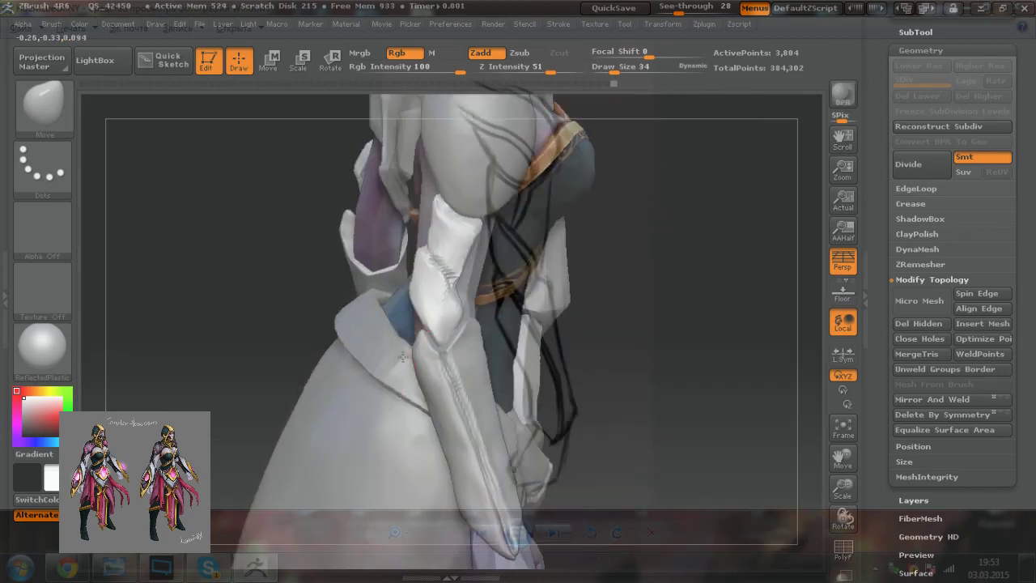
Step: Refine the silhouette of the upper-arm plates from behind and from the side, using the Move brush at draw size 26
drag(619, 378, 550, 387)
shift+drag(623, 389, 639, 390)
drag(366, 436, 534, 433)
mouse_move(555, 393)
alt+mouse_down()
mouse_move(433, 390)
mouse_move(441, 412)
mouse_move(507, 413)
alt+mouse_up()
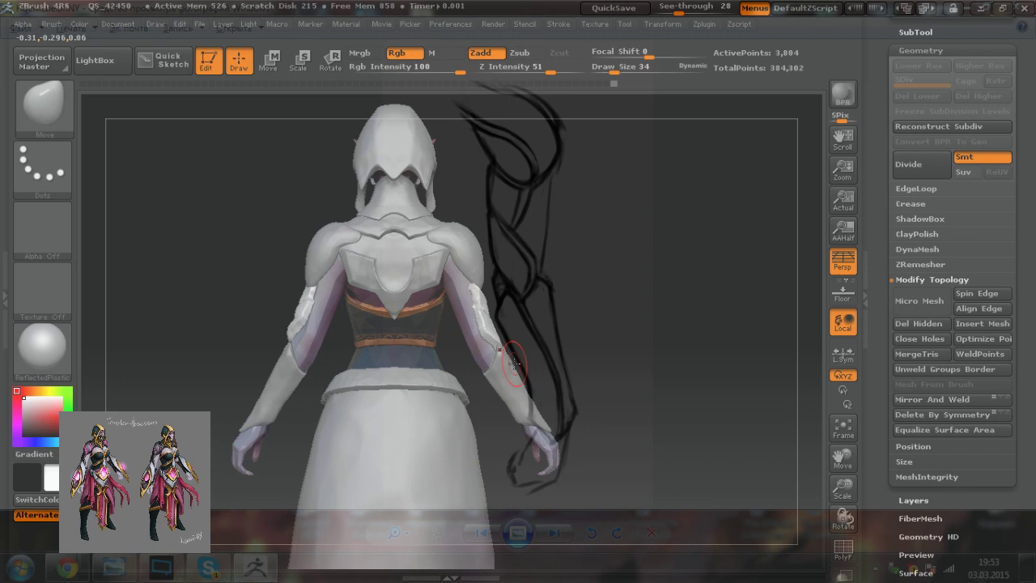
mouse_move(591, 361)
mouse_down()
mouse_move(405, 361)
mouse_move(477, 365)
mouse_move(454, 379)
mouse_move(465, 361)
mouse_up()
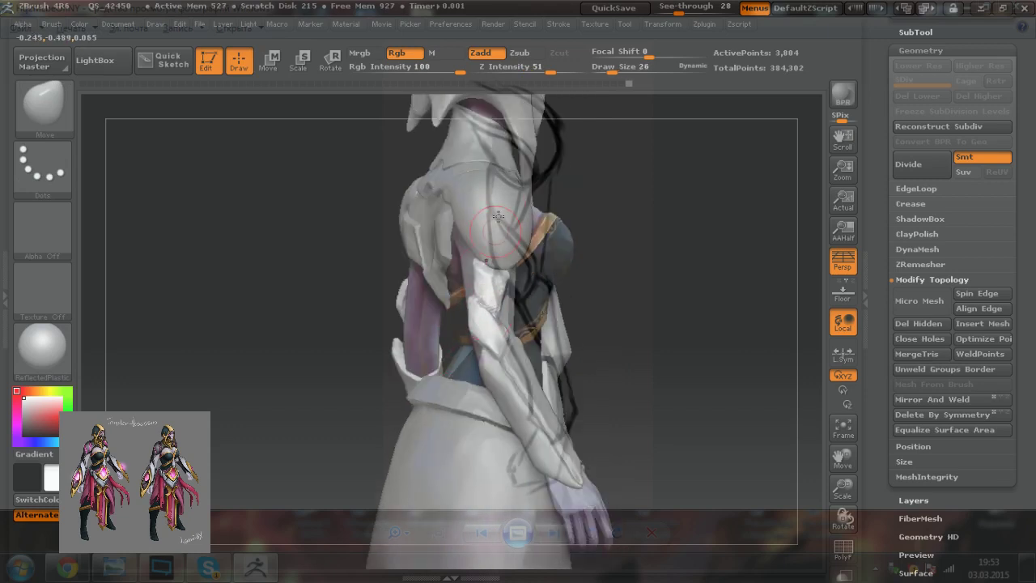
drag(695, 369, 581, 432)
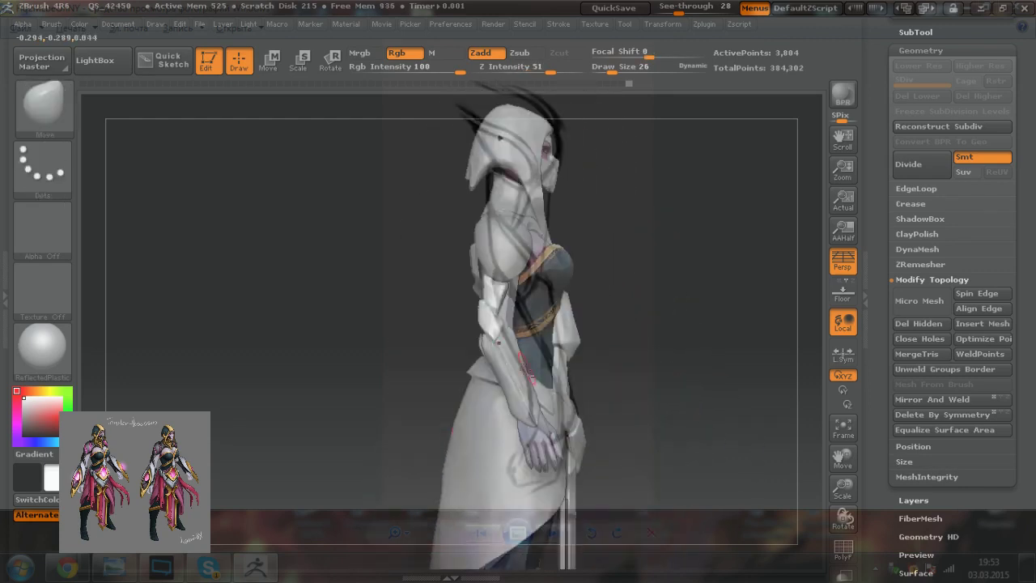
Step: Switch to the forearm bracer subtool and reshape its wrist end and long edge with the Move brush at draw sizes 38 and 30
alt+click(526, 370)
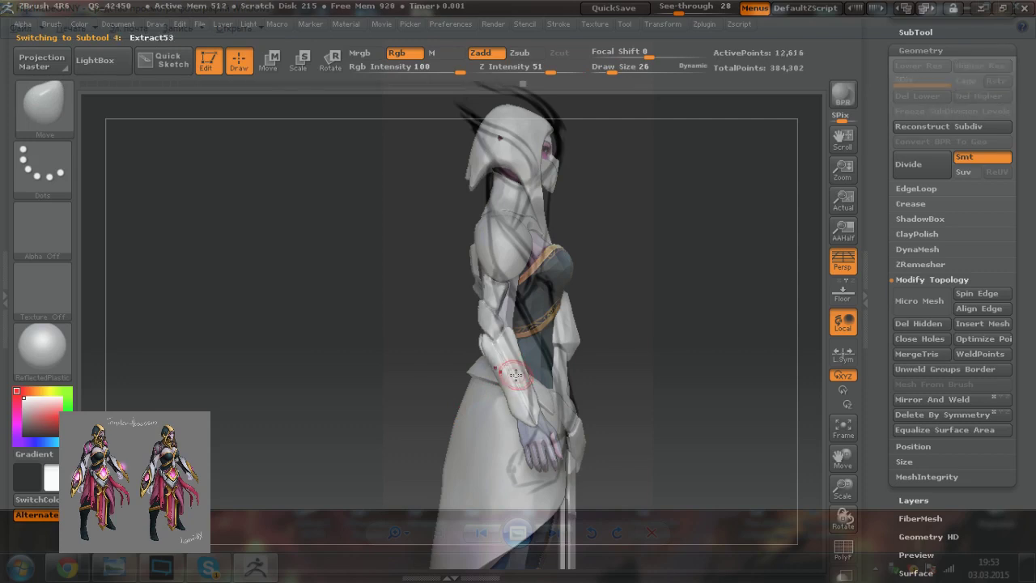
ctrl+right_drag(358, 368, 404, 375)
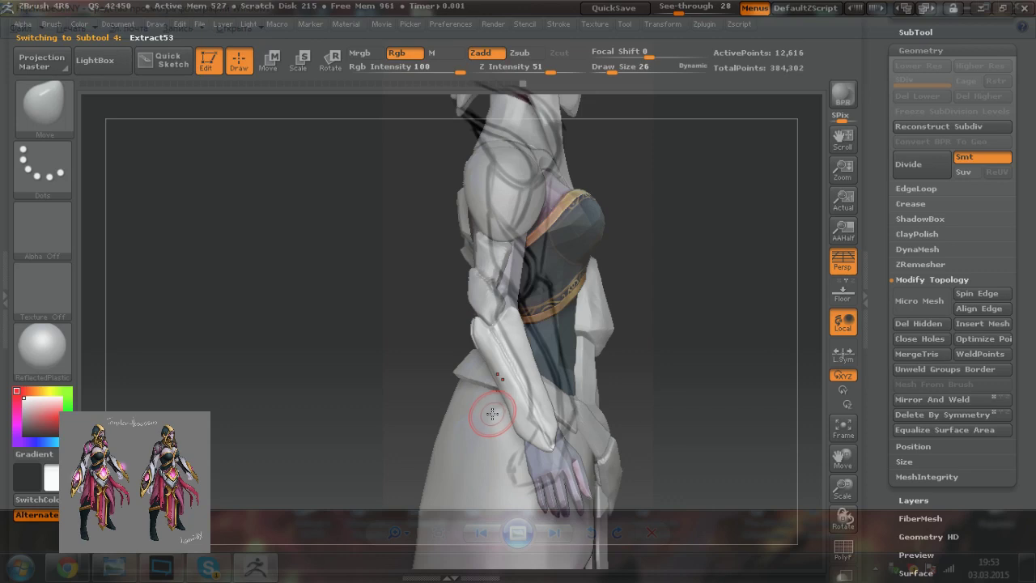
key(bracketright)
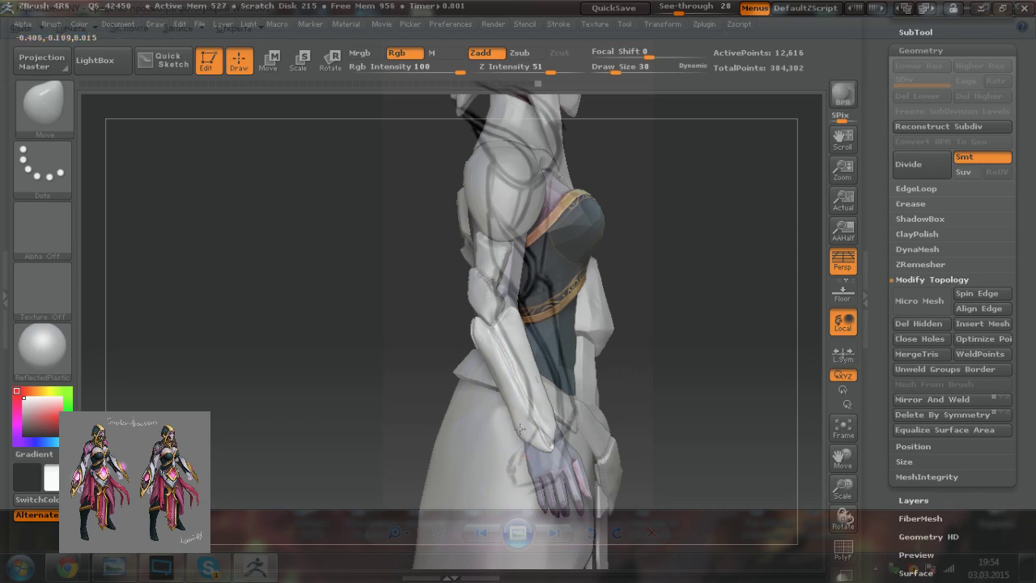
drag(515, 424, 557, 415)
key(bracketleft)
key(bracketleft)
key(bracketleft)
key(bracketright)
key(bracketright)
mouse_move(533, 376)
mouse_down()
mouse_move(542, 404)
mouse_move(545, 396)
mouse_up()
key(bracketleft)
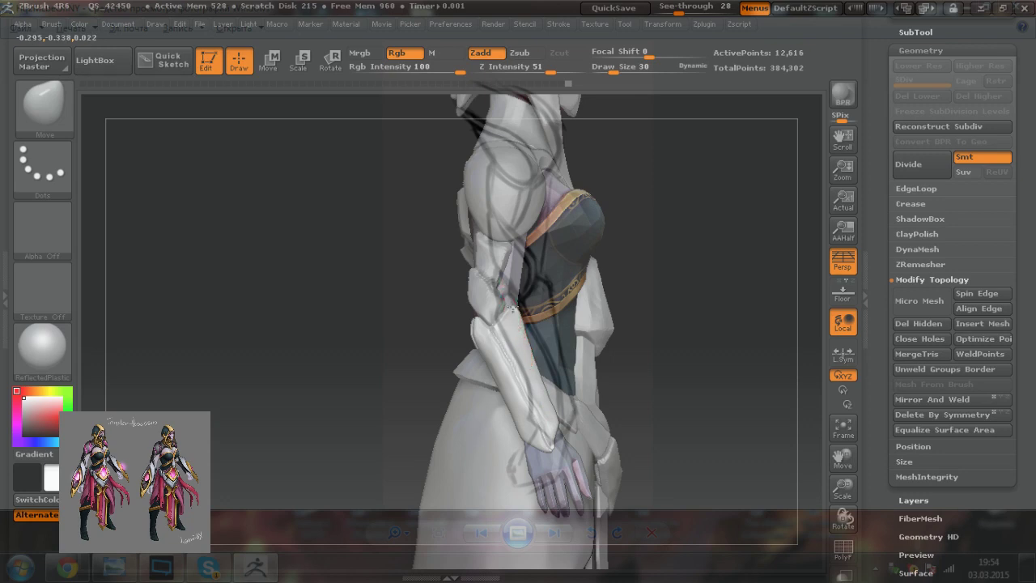
Step: Adjust the bracer's elbow opening and wrist edge from the front with a Move brush reduced to draw size 18
drag(399, 371, 288, 366)
key(bracketleft)
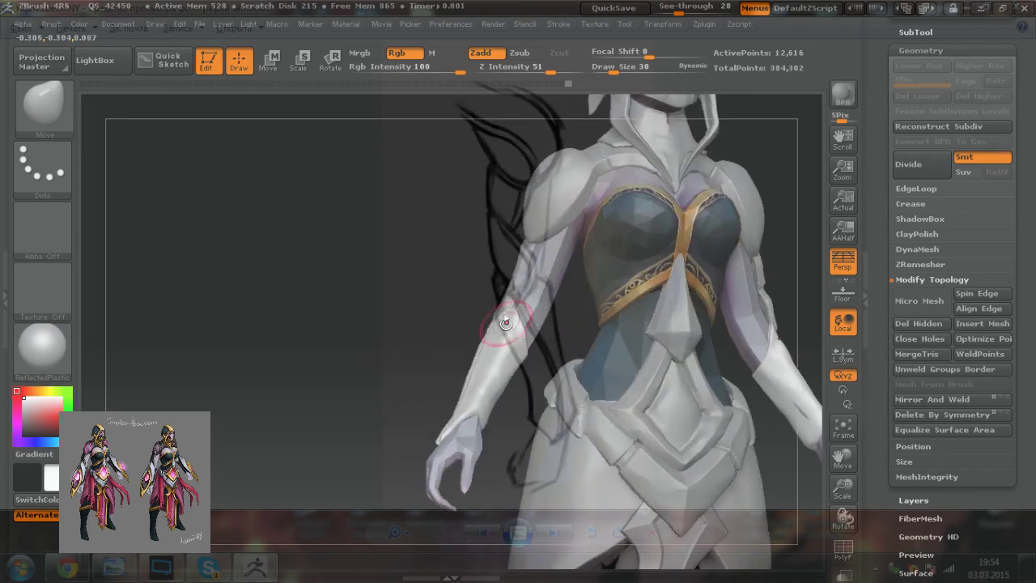
key(bracketleft)
drag(520, 339, 522, 334)
mouse_move(417, 371)
mouse_down()
mouse_move(373, 375)
mouse_move(393, 391)
mouse_move(445, 394)
mouse_up()
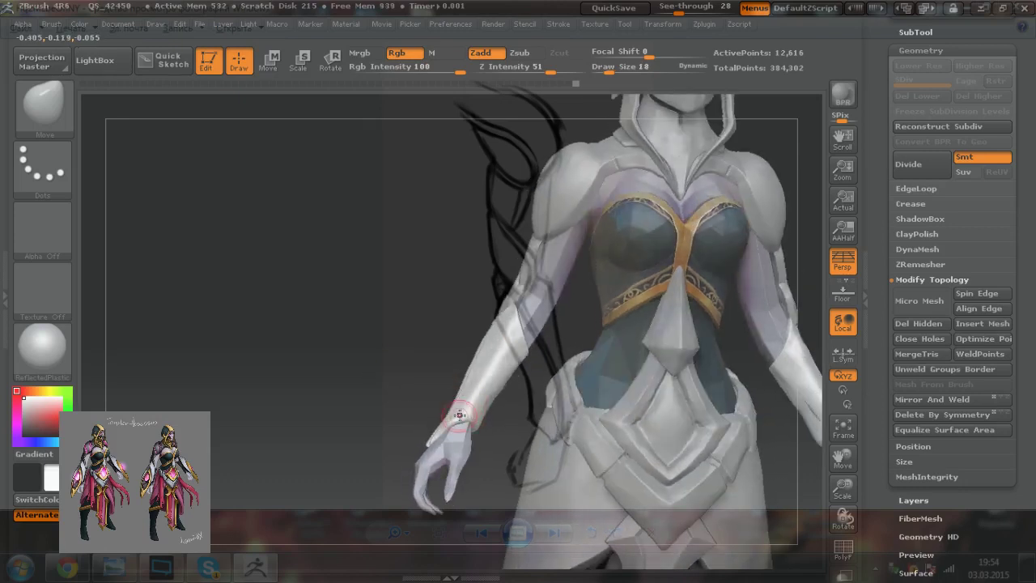
mouse_move(409, 397)
mouse_down()
mouse_move(397, 401)
mouse_move(480, 393)
mouse_move(456, 374)
mouse_up()
Step: Shape the bracer's outer contour and pointed wrist tip from the side with the Move brush at draw size 22
key(bracketright)
key(bracketright)
key(bracketright)
key(bracketleft)
drag(469, 328, 474, 330)
mouse_move(418, 368)
mouse_down()
mouse_move(472, 354)
mouse_move(480, 340)
mouse_up()
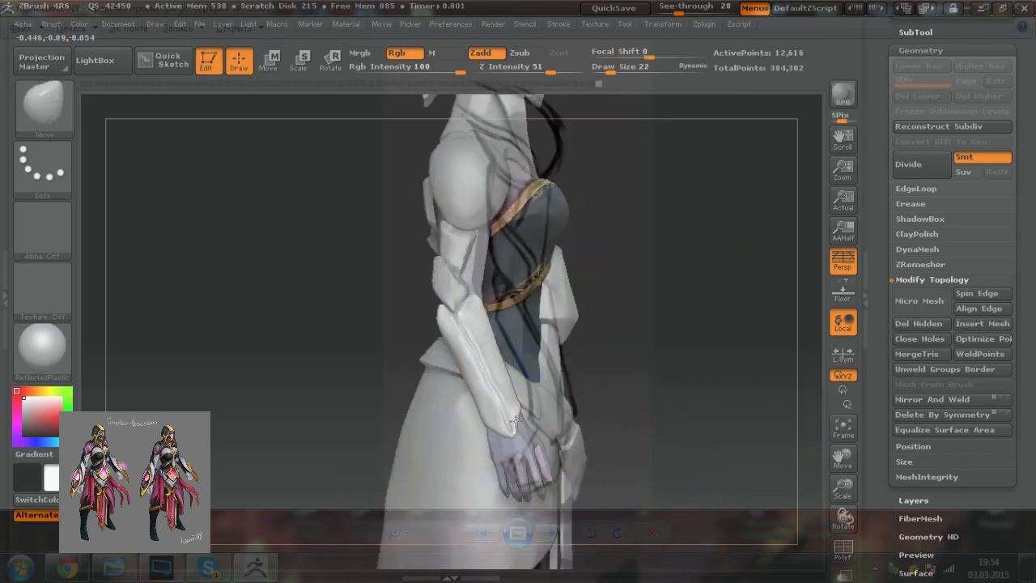
drag(495, 390, 497, 395)
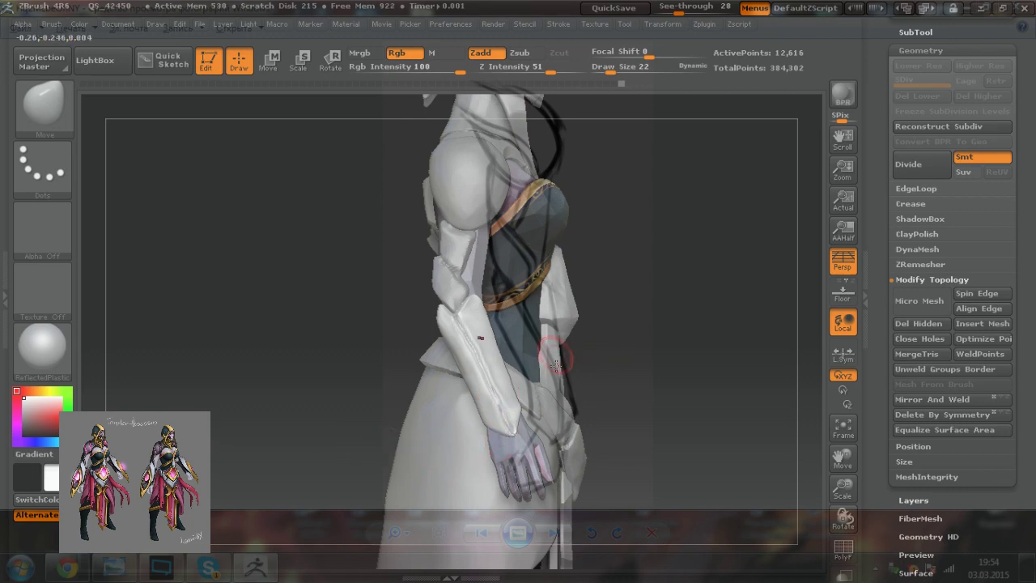
mouse_move(398, 449)
mouse_down()
mouse_move(460, 415)
mouse_move(441, 440)
mouse_move(463, 403)
mouse_move(458, 431)
mouse_move(481, 406)
mouse_move(510, 434)
mouse_move(484, 423)
mouse_up()
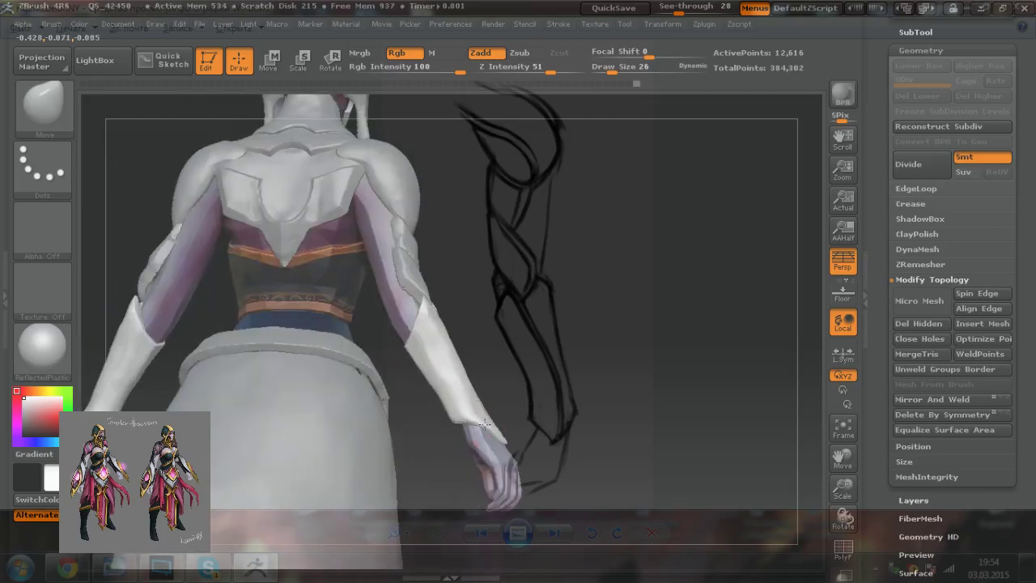
Step: Adjust the bracer's elbow end from the rear side view with the Move brush at draw sizes 34 and 30
drag(564, 377, 480, 397)
mouse_move(616, 421)
mouse_down()
mouse_move(558, 401)
mouse_move(563, 369)
mouse_move(581, 383)
mouse_up()
key(bracketright)
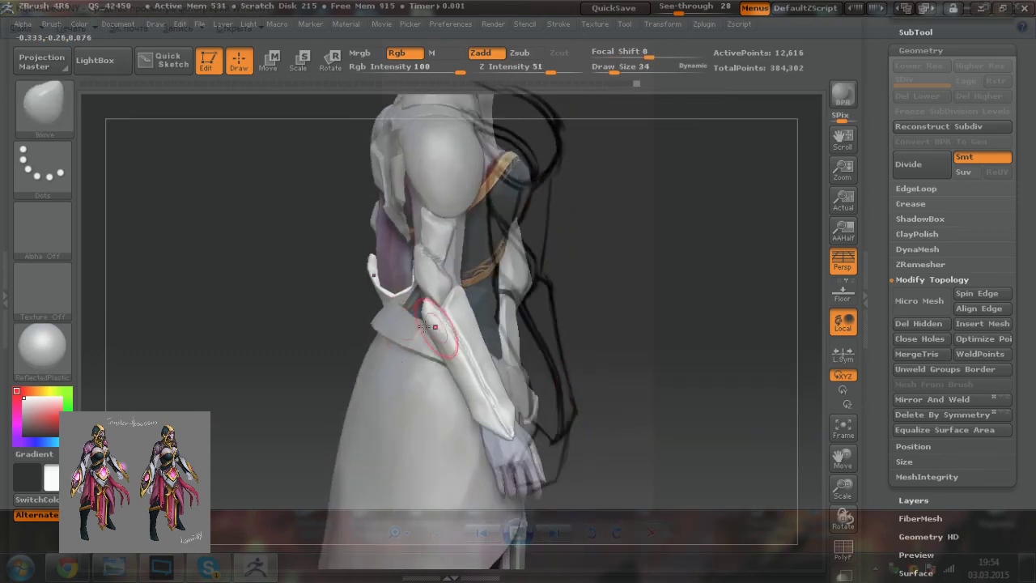
drag(429, 333, 425, 330)
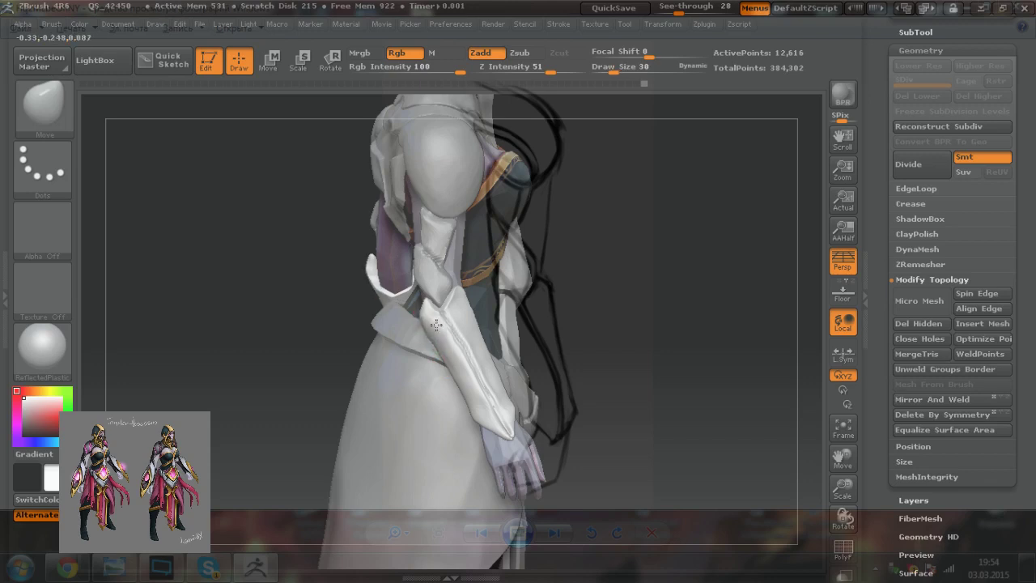
drag(595, 290, 601, 291)
drag(672, 324, 745, 369)
Step: Switch back to the upper-arm plates and adjust their outer silhouette with the Move brush at draw sizes 38 and 18
alt+click(462, 312)
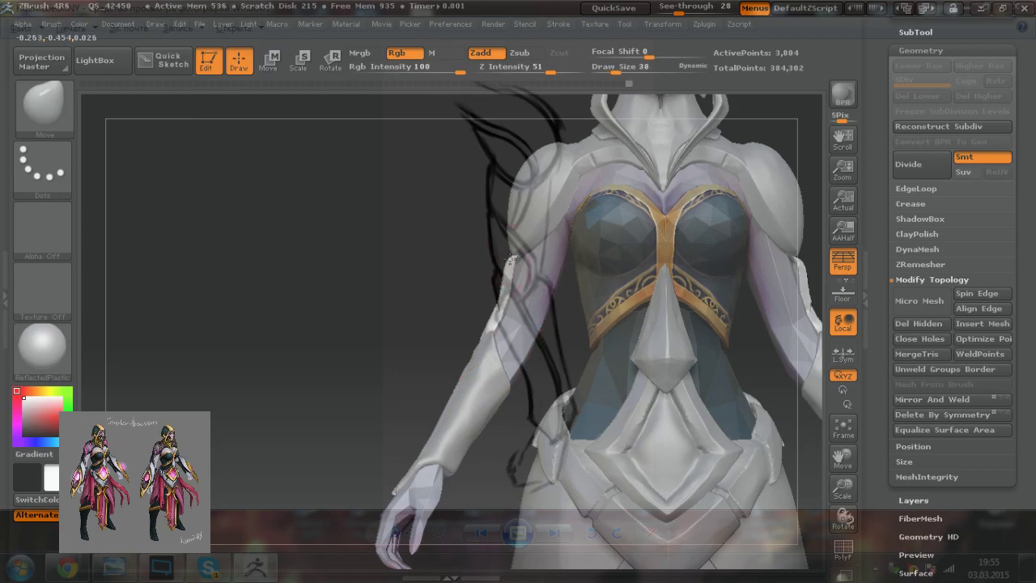
drag(468, 285, 508, 256)
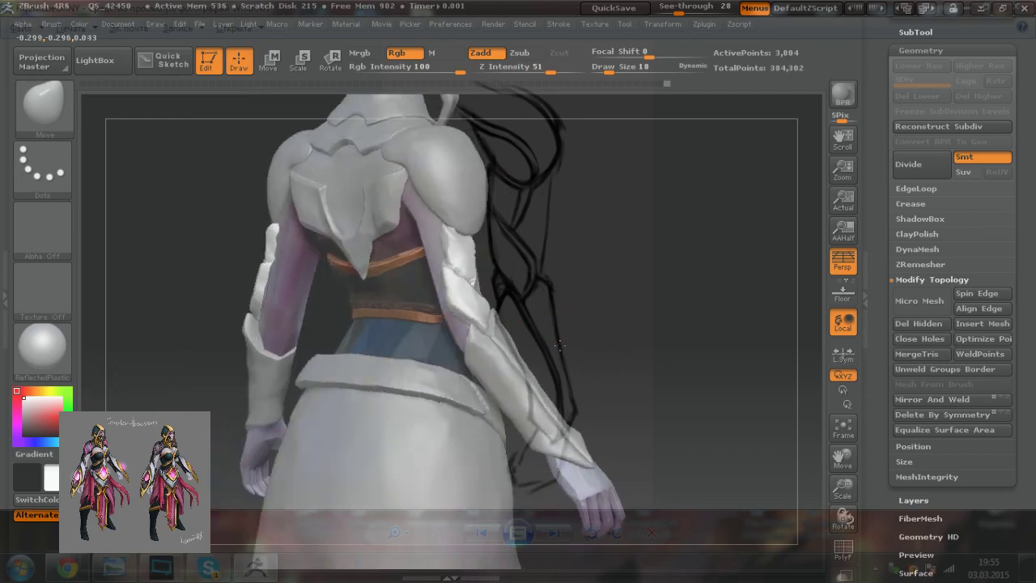
drag(559, 346, 497, 342)
key(bracketright)
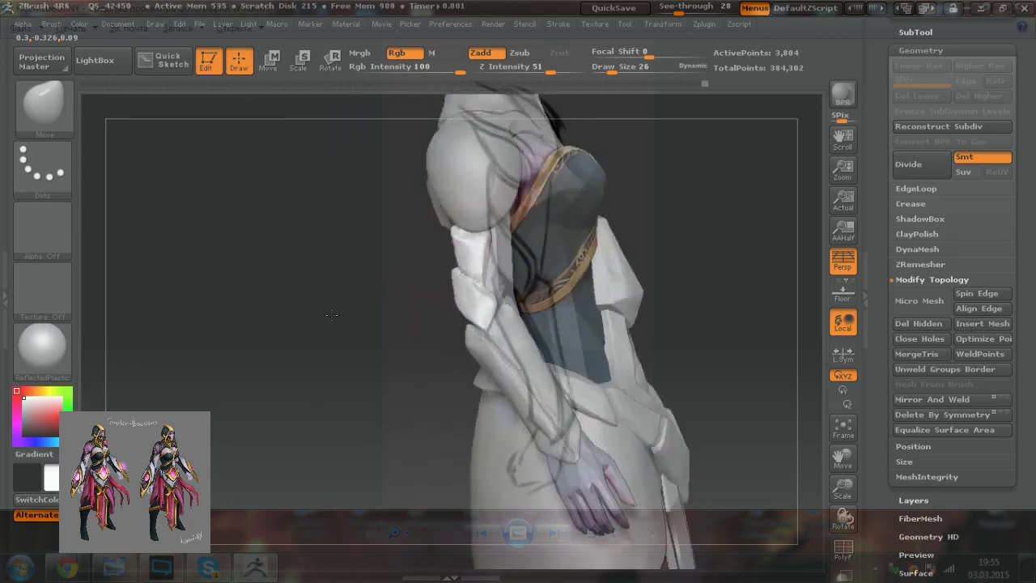
Step: Reshape the top upper-arm plate's edge beneath the shoulder guard with the Move brush at draw sizes 26 and 18
drag(331, 314, 376, 239)
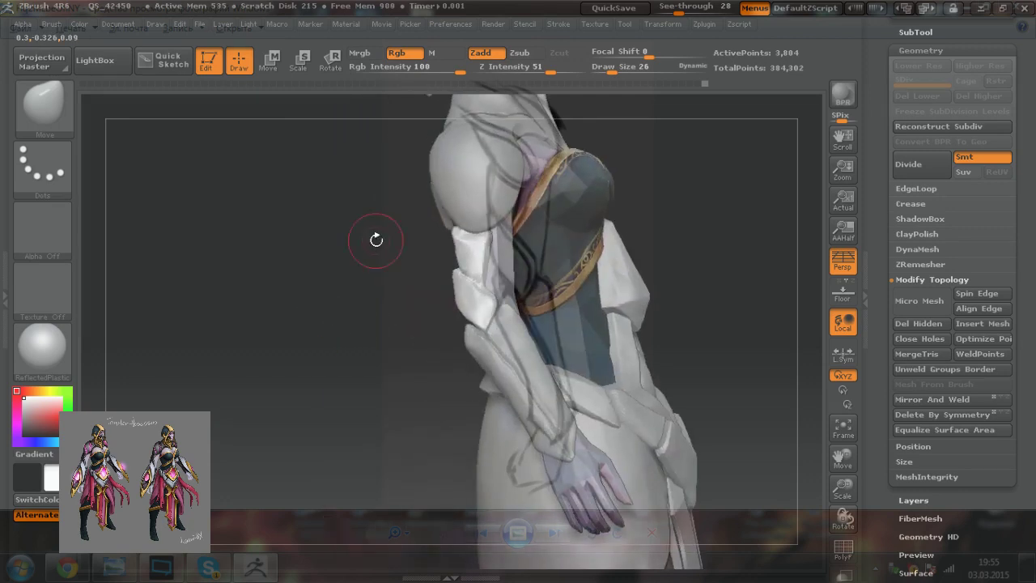
mouse_move(331, 353)
mouse_down()
mouse_move(455, 298)
mouse_move(491, 314)
mouse_move(474, 296)
mouse_up()
key(bracketright)
drag(449, 230, 455, 238)
drag(328, 283, 420, 275)
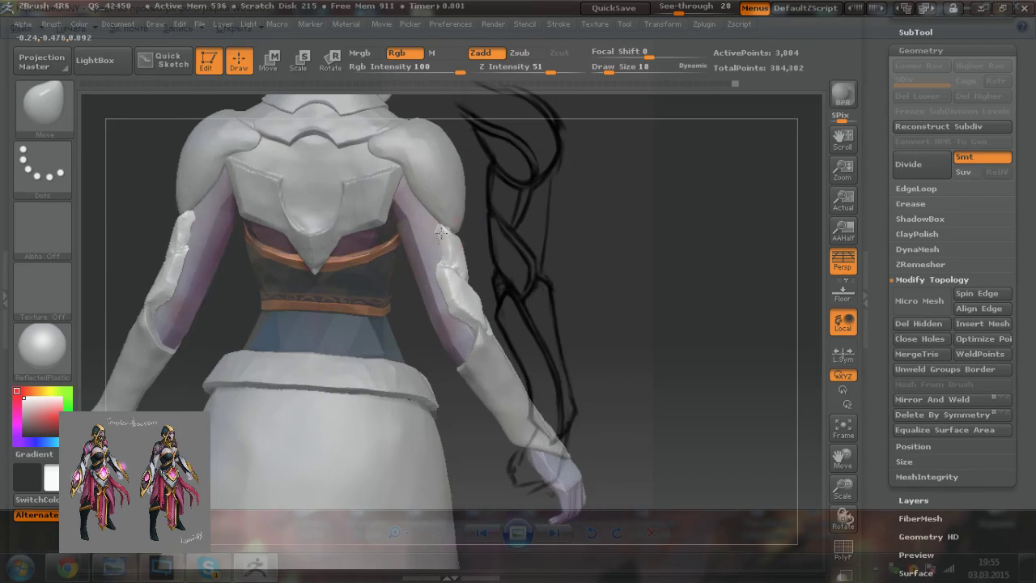
drag(573, 292, 504, 286)
drag(561, 309, 454, 369)
mouse_move(517, 366)
right_down()
mouse_move(547, 367)
mouse_move(517, 369)
right_up()
Step: Select the forearm bracer again and smooth the flow of its wrist opening with the Move brush at draw sizes 30 and 22
ctrl+right_drag(342, 421, 414, 434)
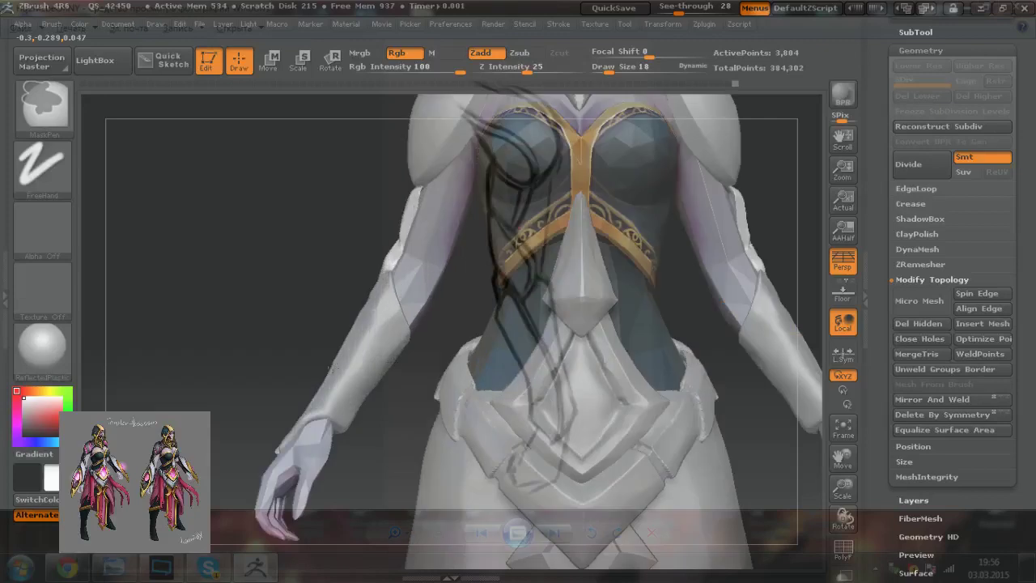
ctrl+right_drag(334, 367, 333, 382)
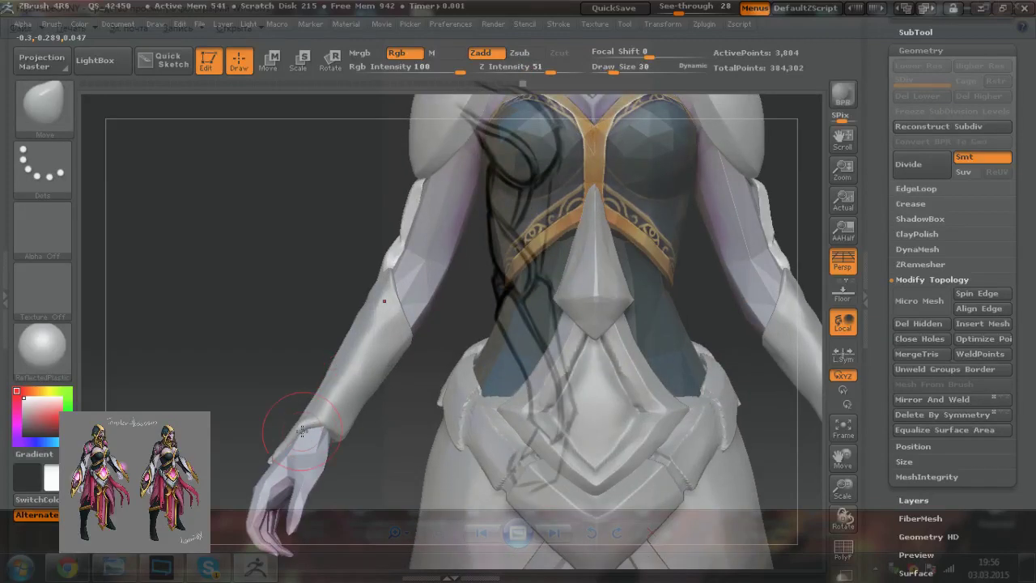
key(space)
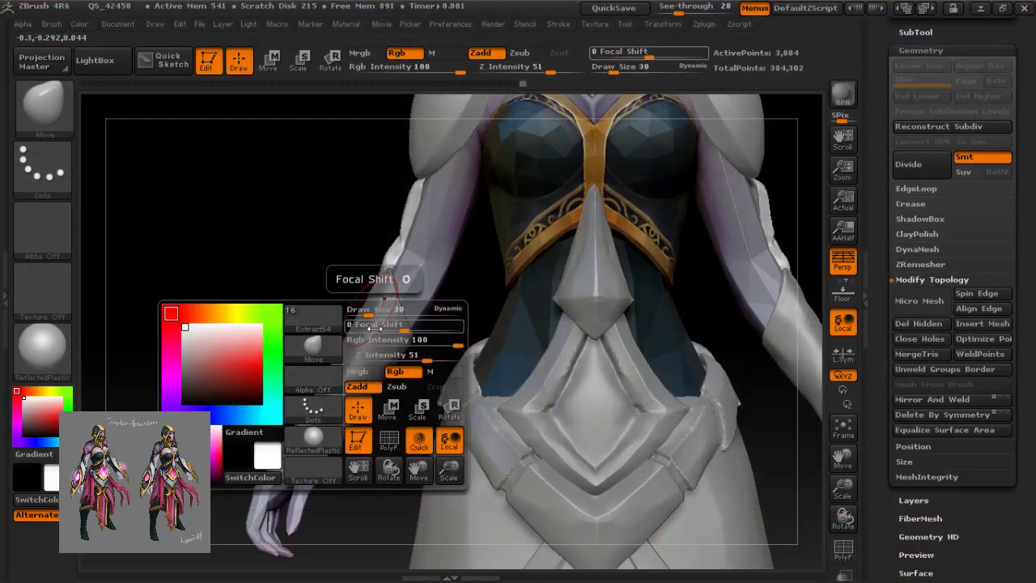
alt+click(368, 354)
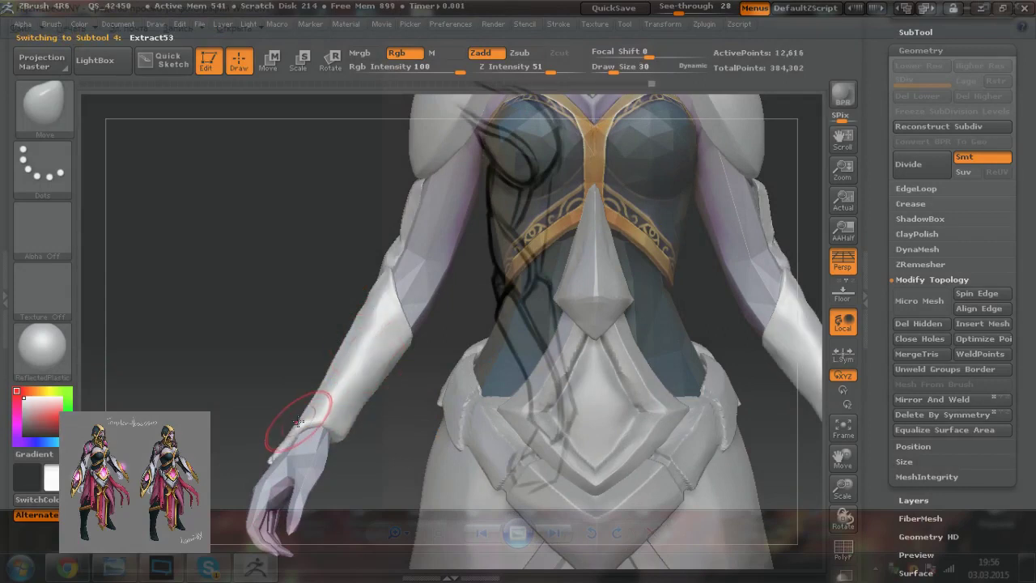
drag(268, 350, 293, 437)
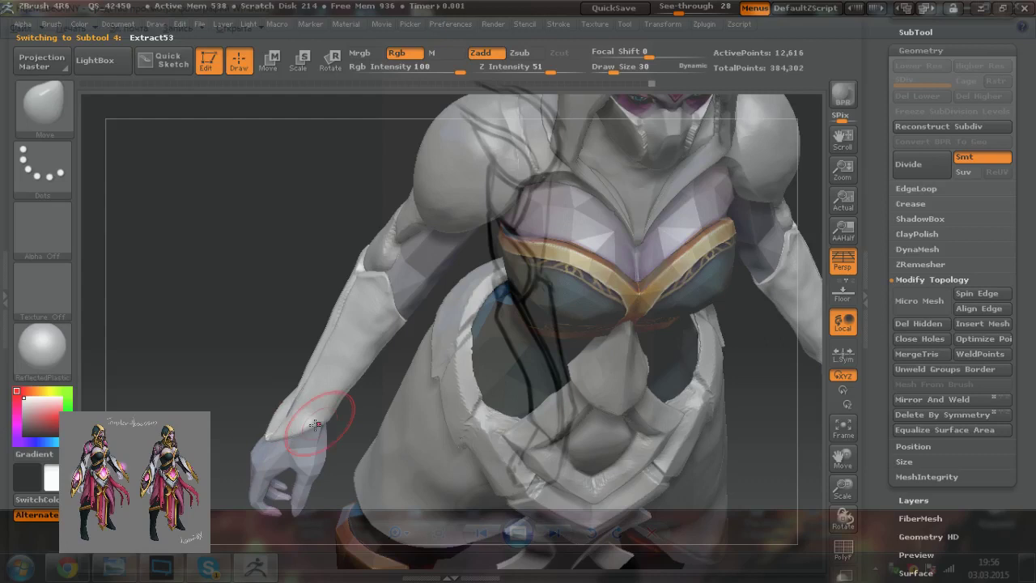
mouse_move(225, 408)
mouse_down()
mouse_move(234, 362)
mouse_move(285, 408)
mouse_move(280, 424)
mouse_up()
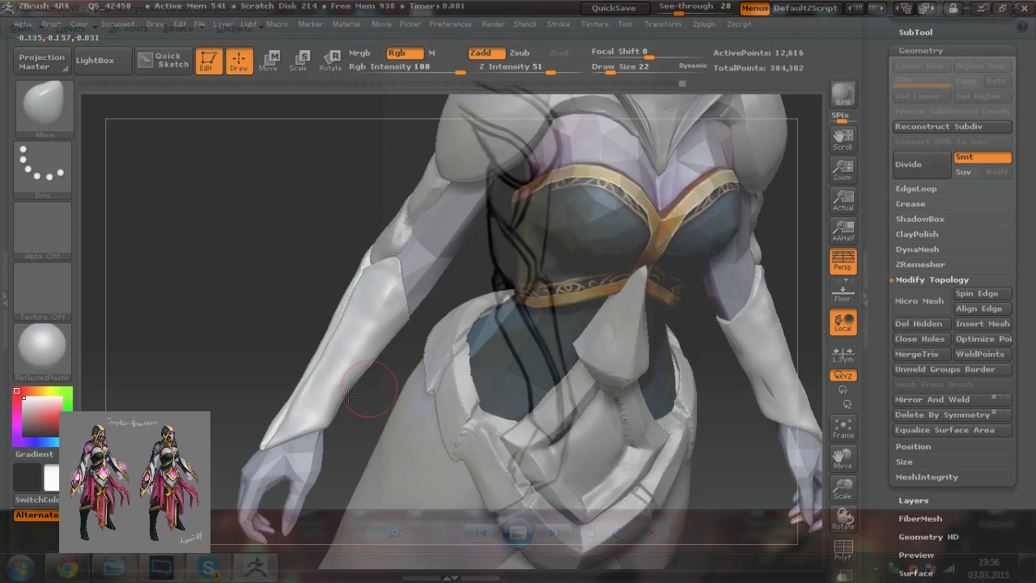
drag(270, 342, 252, 312)
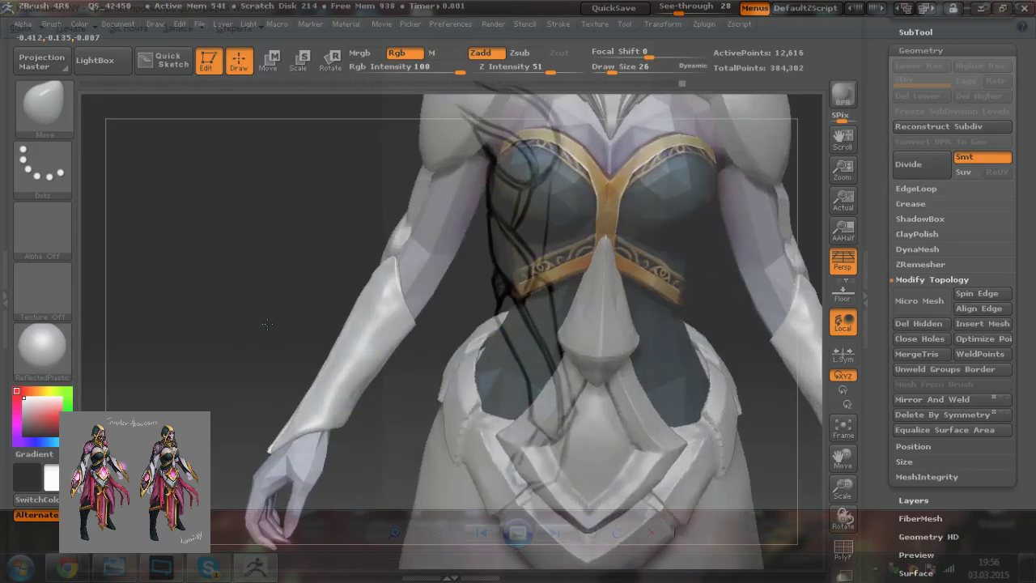
Step: Adjust the bracer's inner edge along the forearm at draw size 26, reducing the Move brush to 14 for finer shaping
drag(357, 394, 353, 391)
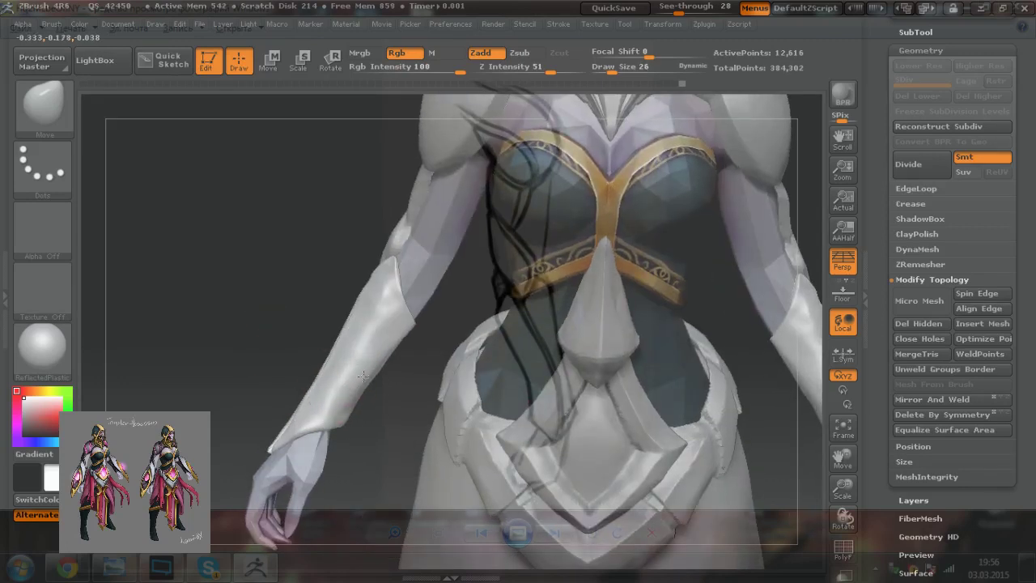
drag(401, 330, 397, 327)
key([)
mouse_move(281, 297)
mouse_down()
mouse_move(315, 295)
mouse_move(337, 278)
mouse_up()
key(])
key(bracketleft)
key(bracketleft)
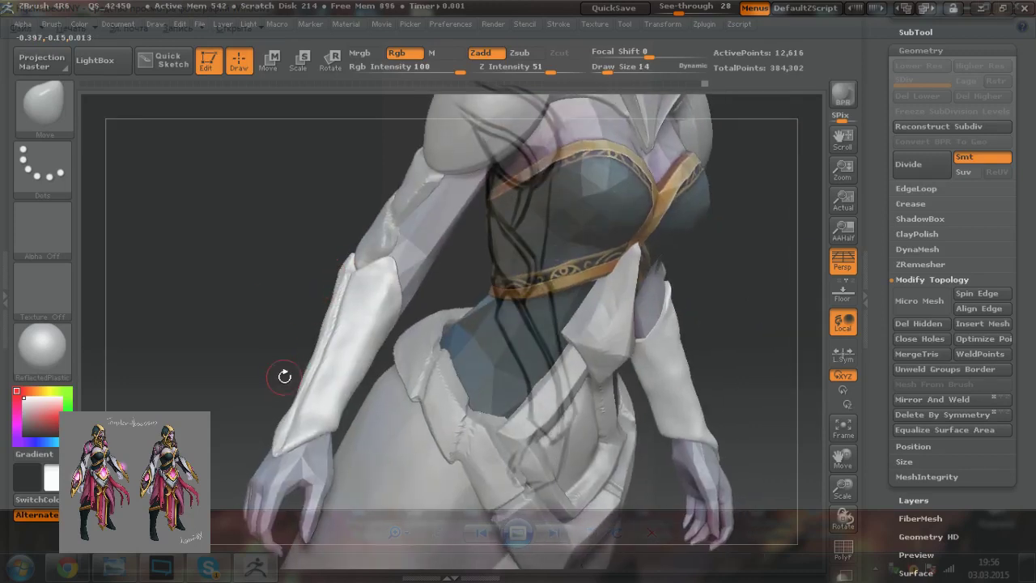
Step: Refine the bracer's ridge, wrist corner and inner edge with the Move brush at draw sizes 14 and 18
key(bracketright)
mouse_move(257, 392)
mouse_down()
mouse_move(290, 400)
mouse_move(302, 366)
mouse_up()
key(bracketleft)
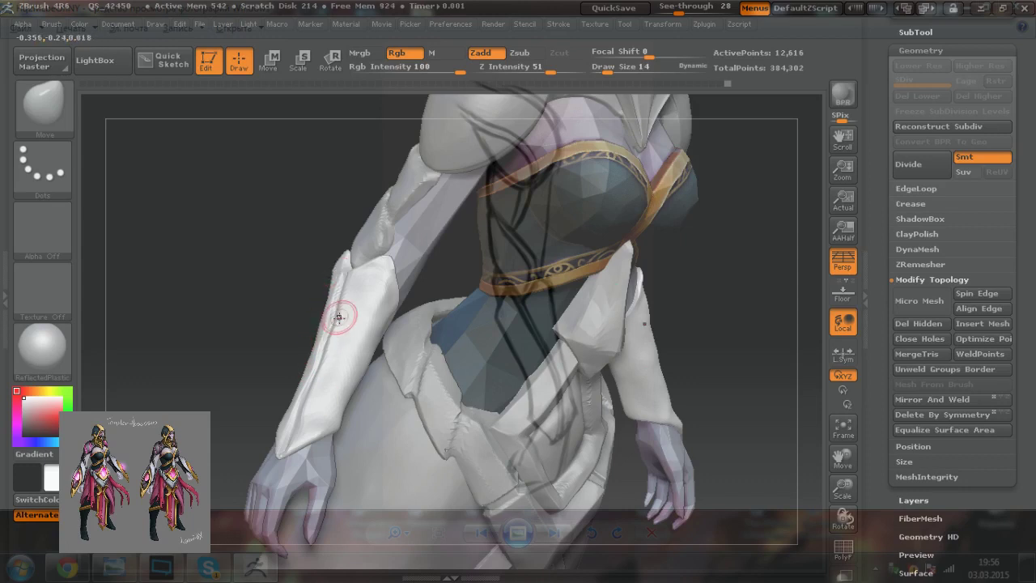
drag(304, 426, 289, 447)
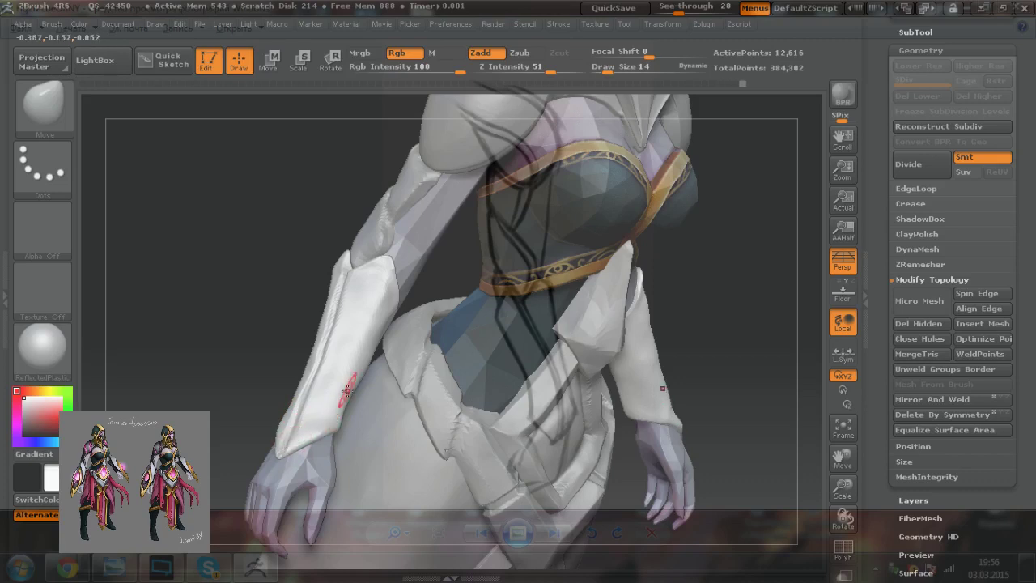
key(])
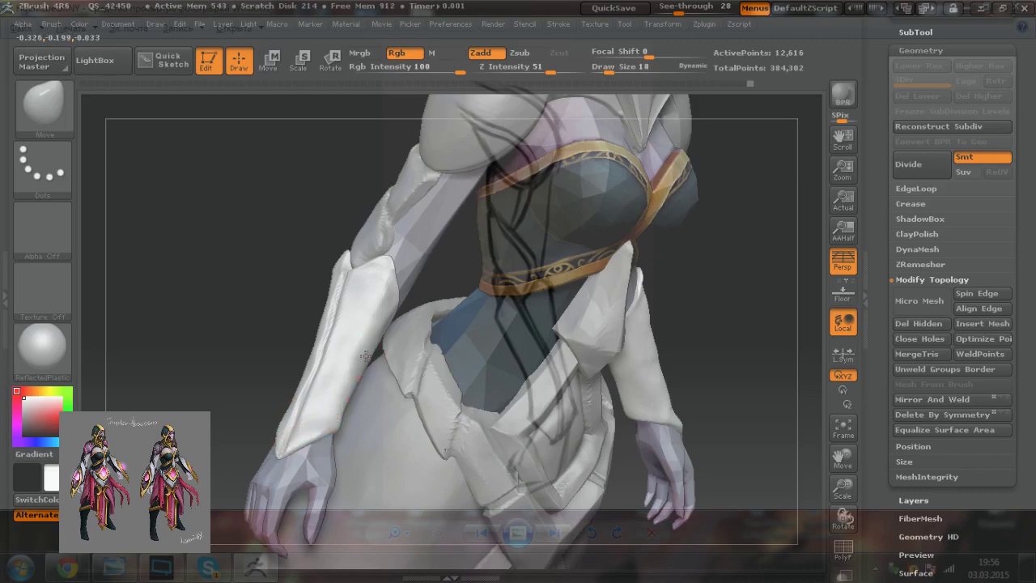
drag(370, 340, 379, 327)
Step: Fine-tune the bracer's front edge just above the wrist from the side with the small Move brush
right_drag(410, 338, 483, 363)
ctrl+right_drag(559, 364, 534, 369)
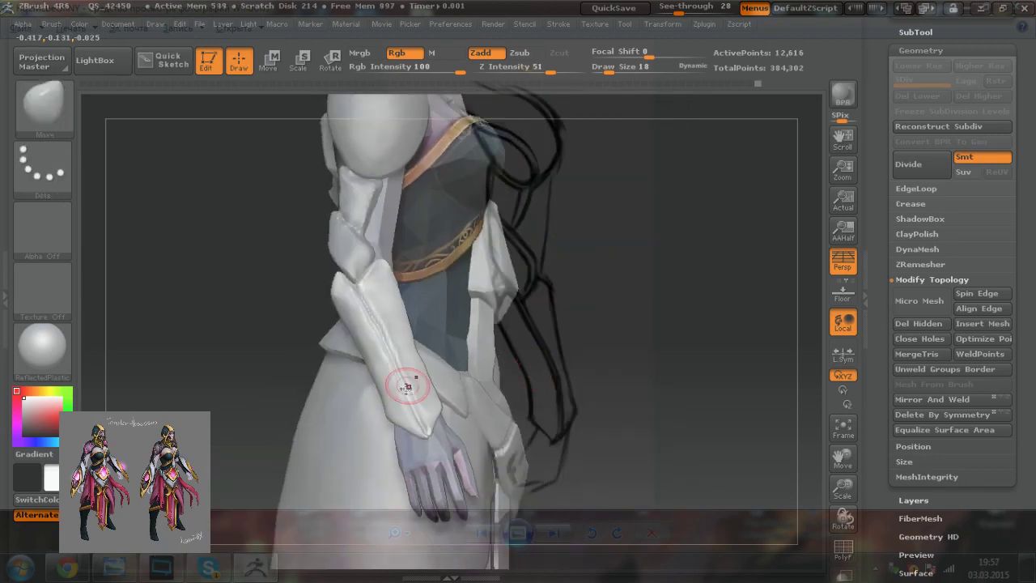
key(])
drag(417, 374, 418, 367)
key([)
key(])
key(])
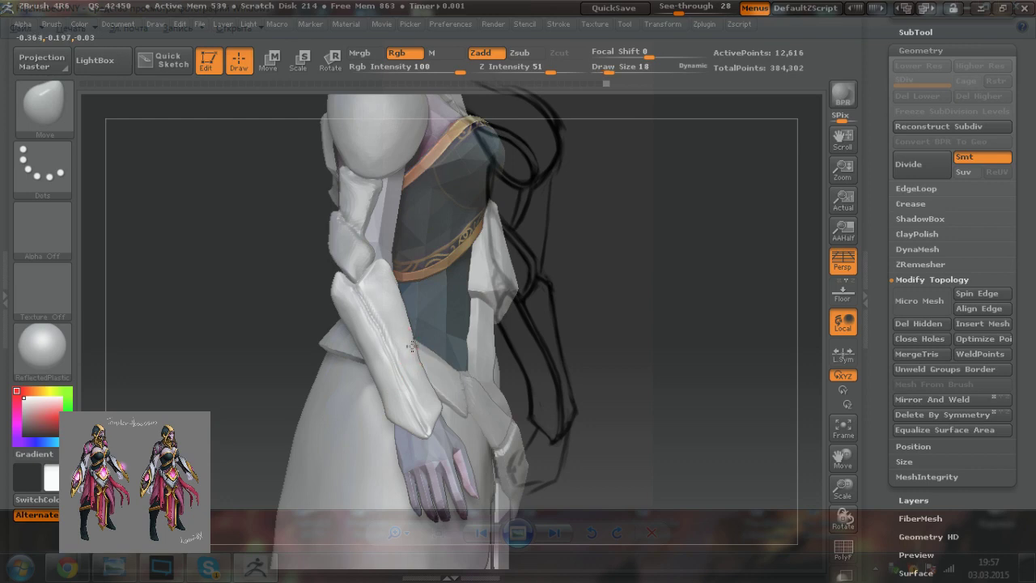
Step: Refine the forearm bracer's ridge and inner edge from elbow to wrist with the Move brush at draw size 22
key(s)
drag(413, 364, 410, 360)
drag(398, 324, 402, 320)
drag(429, 397, 427, 400)
drag(403, 342, 402, 316)
key(shift)
drag(588, 338, 600, 368)
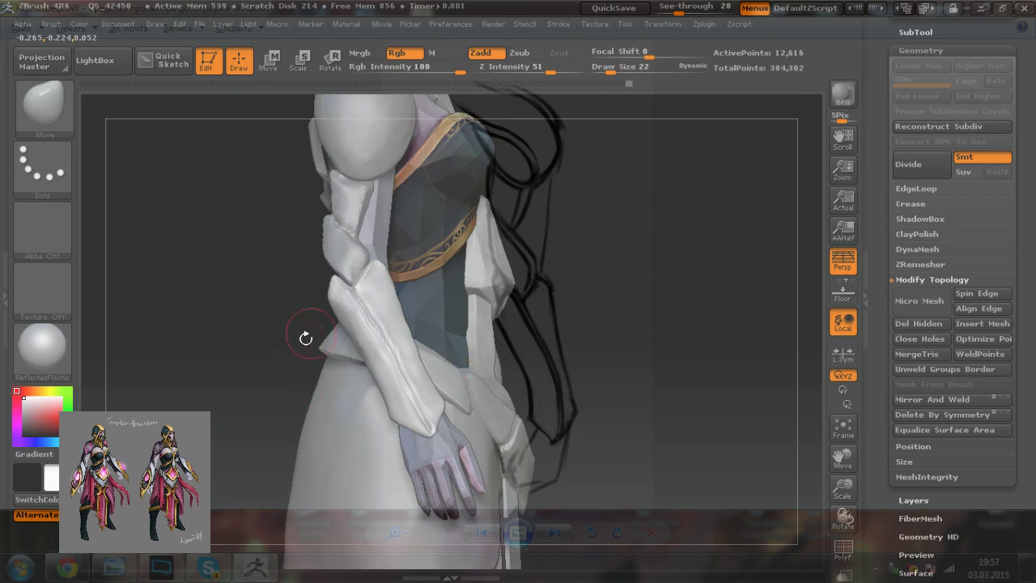
Step: Flatten the bracer's outer and rear surfaces along the forearm with the TrimDynamic brush at draw size 30
drag(285, 319, 401, 328)
click(46, 110)
click(195, 120)
drag(337, 305, 425, 405)
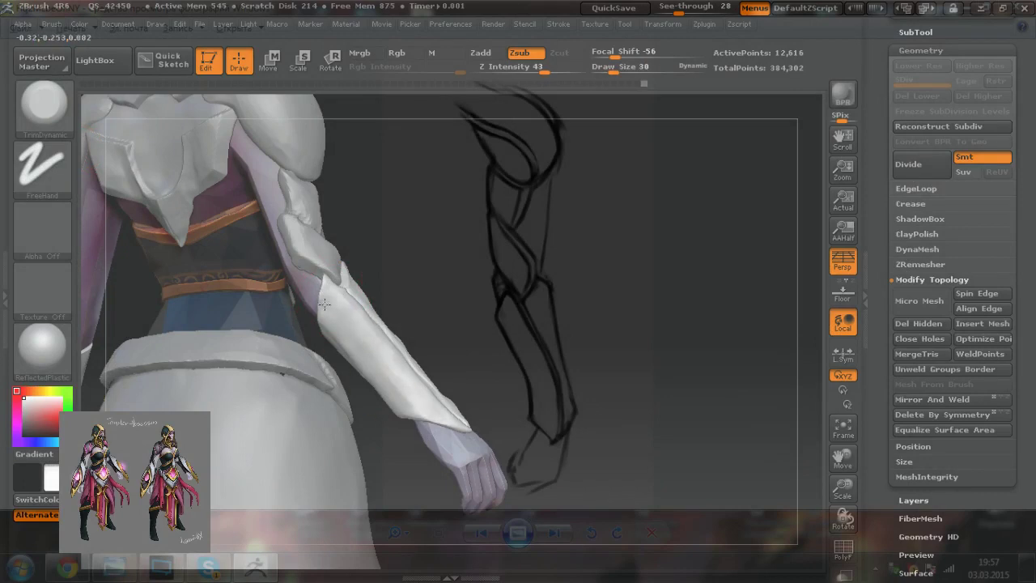
drag(456, 302, 381, 274)
drag(328, 339, 376, 383)
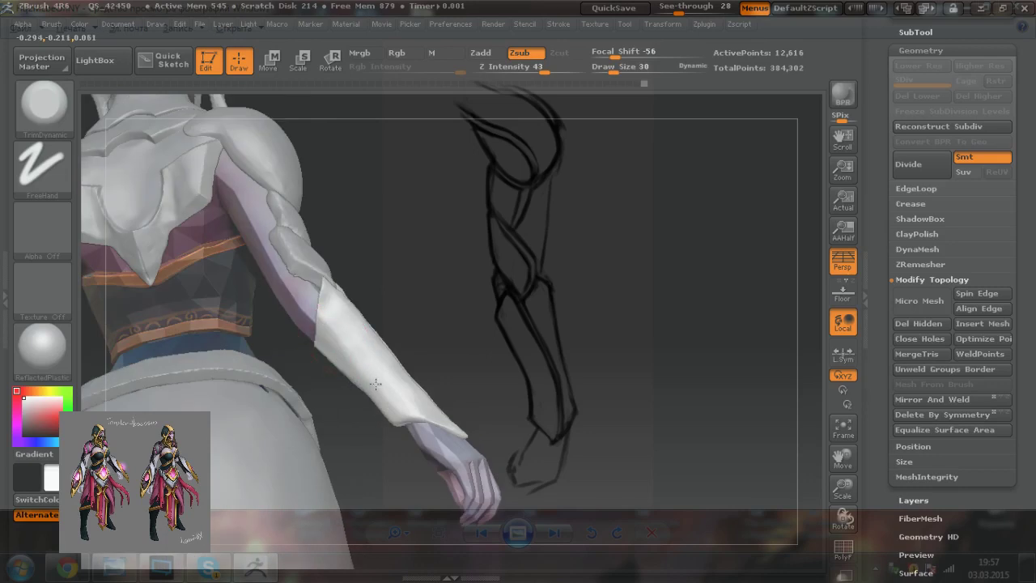
drag(370, 446, 354, 401)
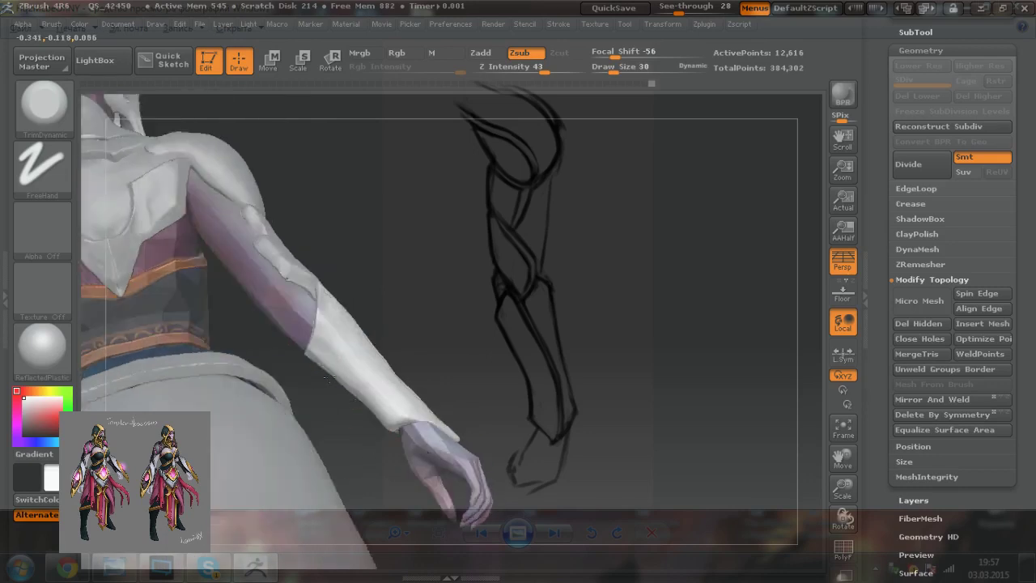
drag(319, 353, 357, 384)
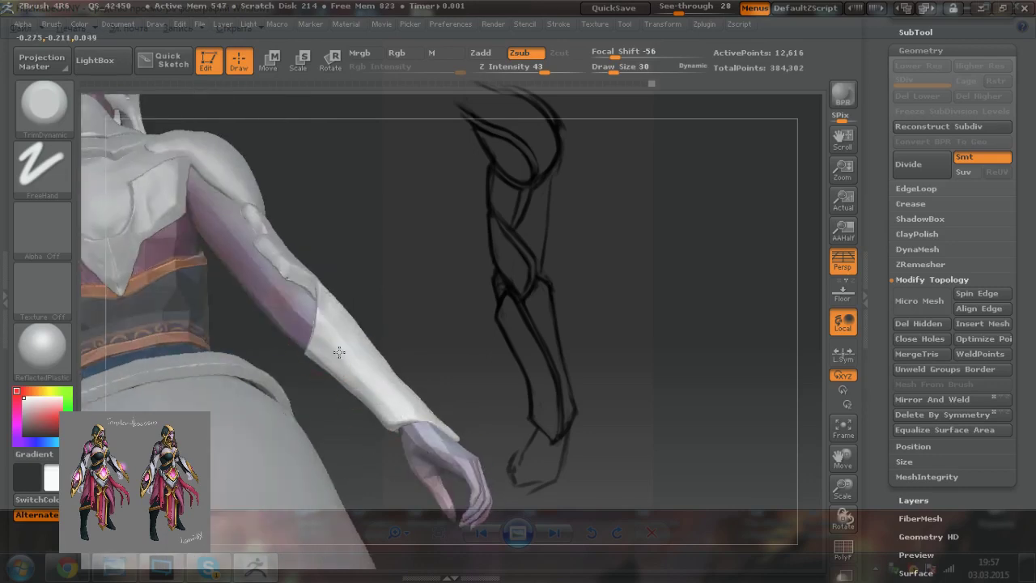
Step: Even out the bracer's front and inner faces down to the wrist with the TrimDynamic brush
right_drag(468, 338, 394, 372)
right_drag(479, 423, 455, 423)
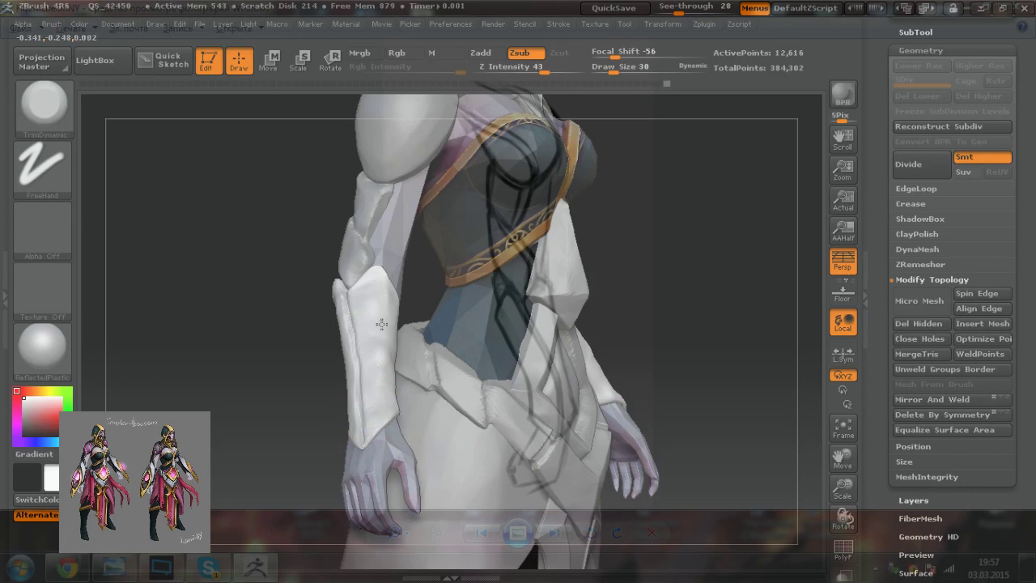
drag(313, 354, 267, 359)
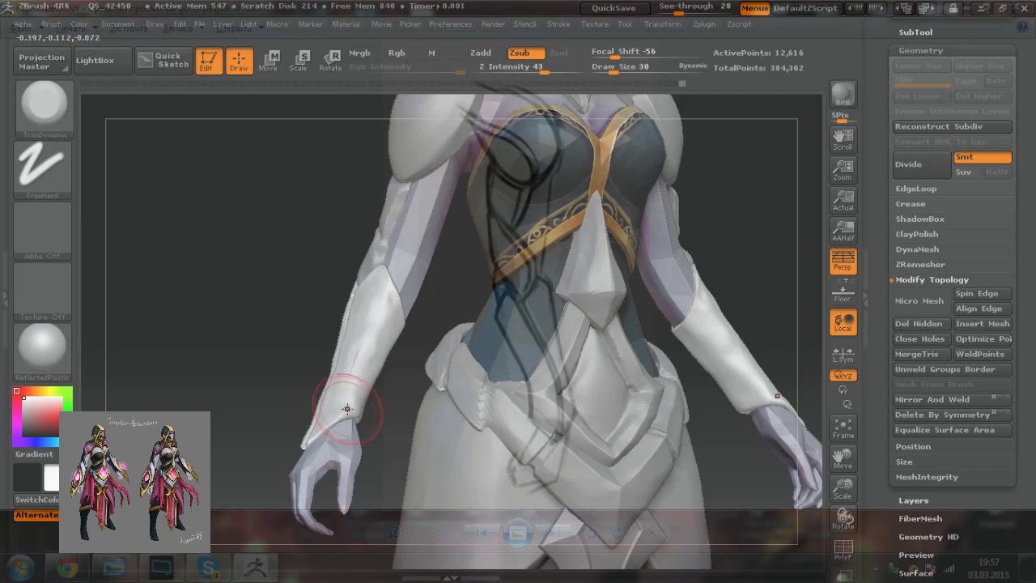
drag(289, 329, 253, 332)
right_drag(352, 403, 355, 410)
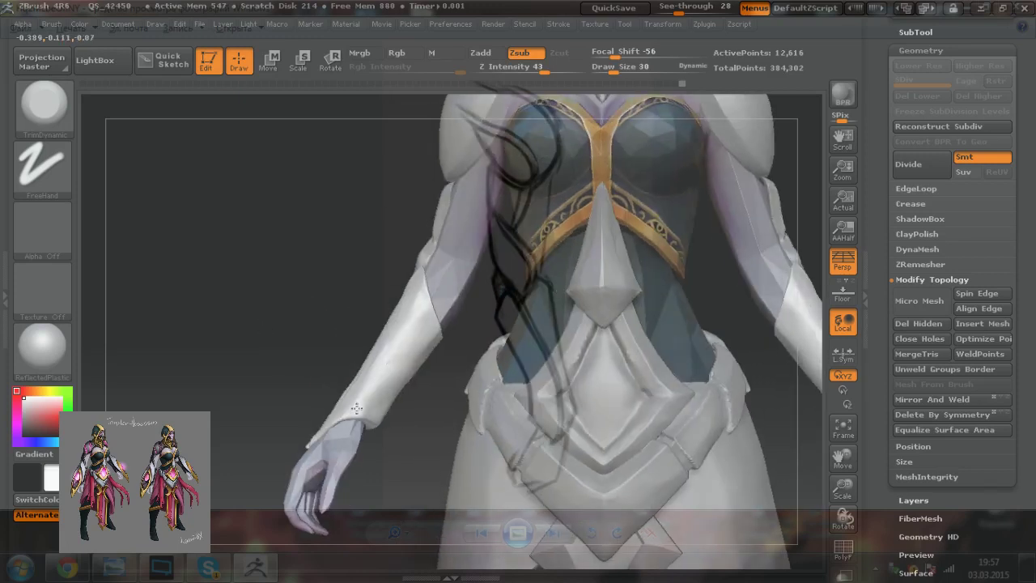
mouse_move(391, 340)
mouse_down()
mouse_move(367, 415)
mouse_move(415, 392)
mouse_move(376, 424)
mouse_move(397, 392)
mouse_up()
mouse_move(307, 324)
mouse_down()
mouse_move(242, 273)
mouse_move(324, 324)
mouse_up()
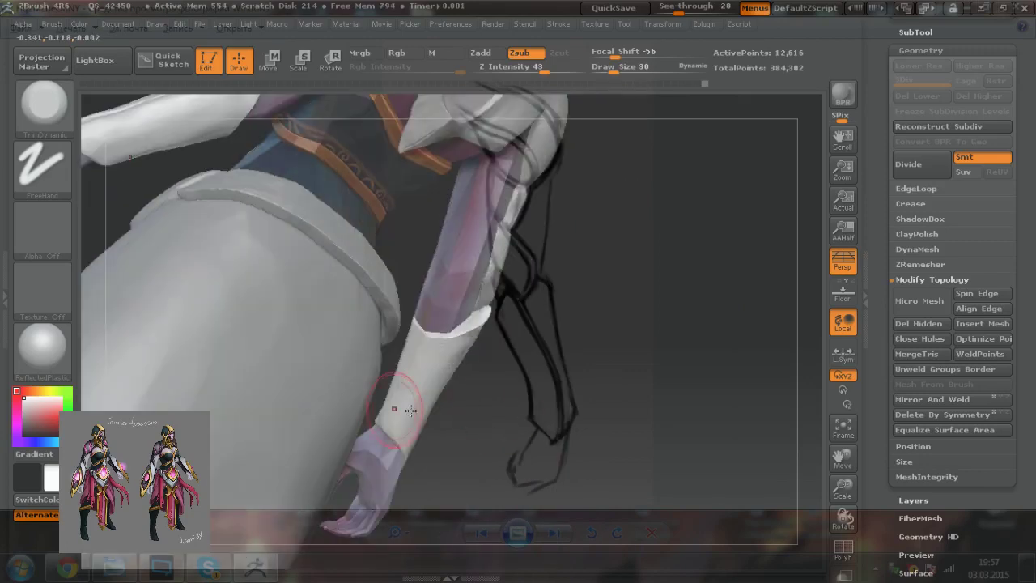
Step: Trim the bracer's underside between the wrist and the elbow opening with the TrimDynamic brush
drag(393, 428, 432, 330)
drag(530, 378, 470, 377)
drag(411, 371, 463, 313)
mouse_move(464, 313)
mouse_down()
mouse_move(427, 340)
mouse_move(432, 333)
mouse_up()
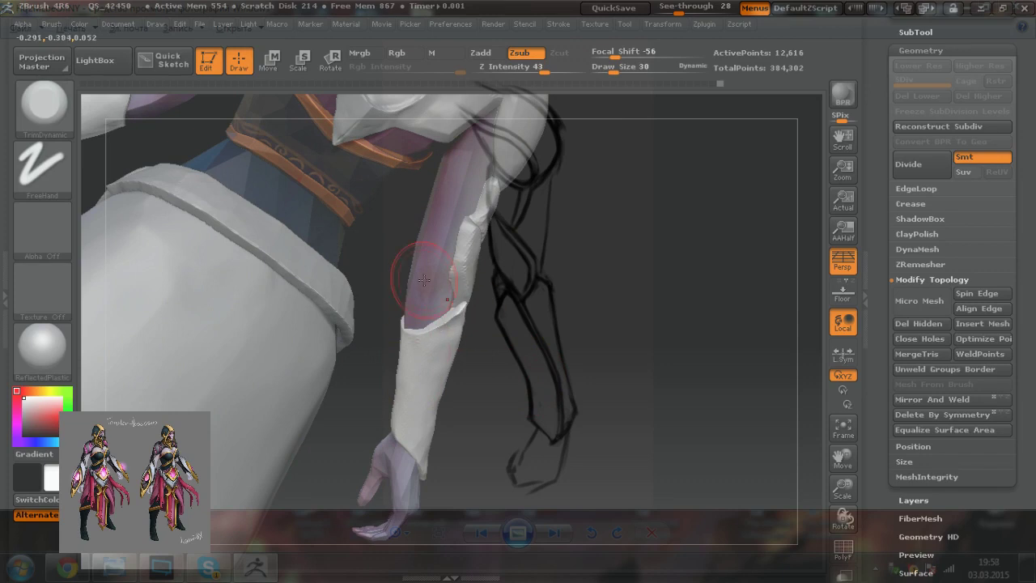
drag(515, 411, 465, 413)
drag(380, 433, 379, 424)
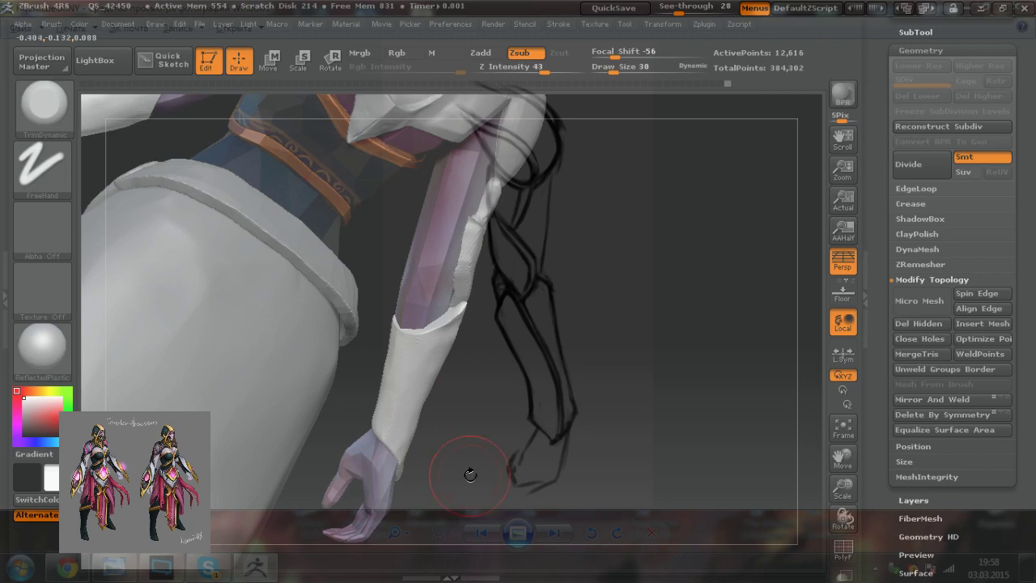
drag(416, 458, 389, 365)
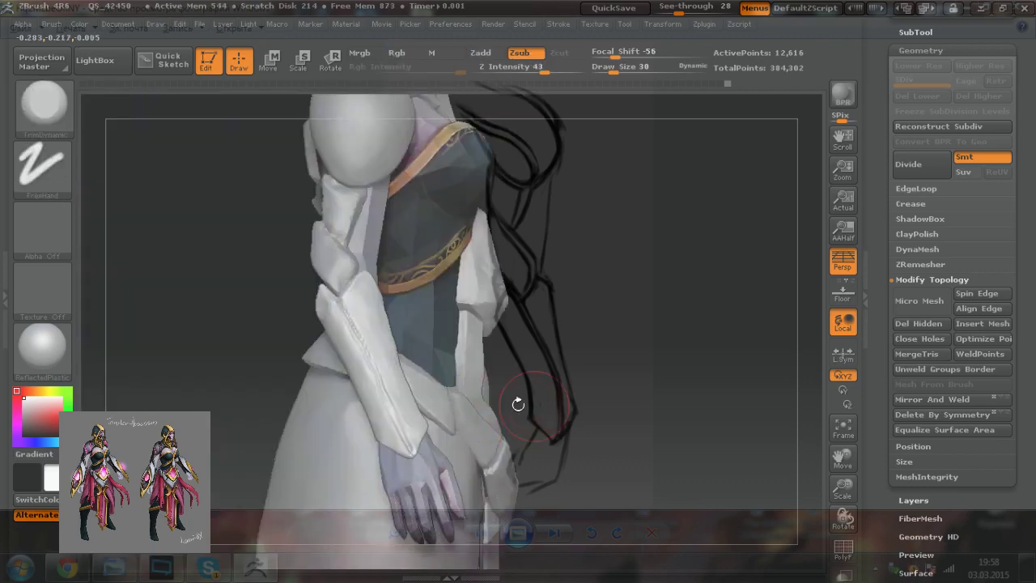
Step: Switch back to the Move brush at draw size 30 to continue shaping the arm armor from the side
ctrl+right_drag(601, 404, 545, 408)
drag(543, 393, 506, 396)
click(39, 109)
click(804, 343)
right_drag(463, 421, 459, 422)
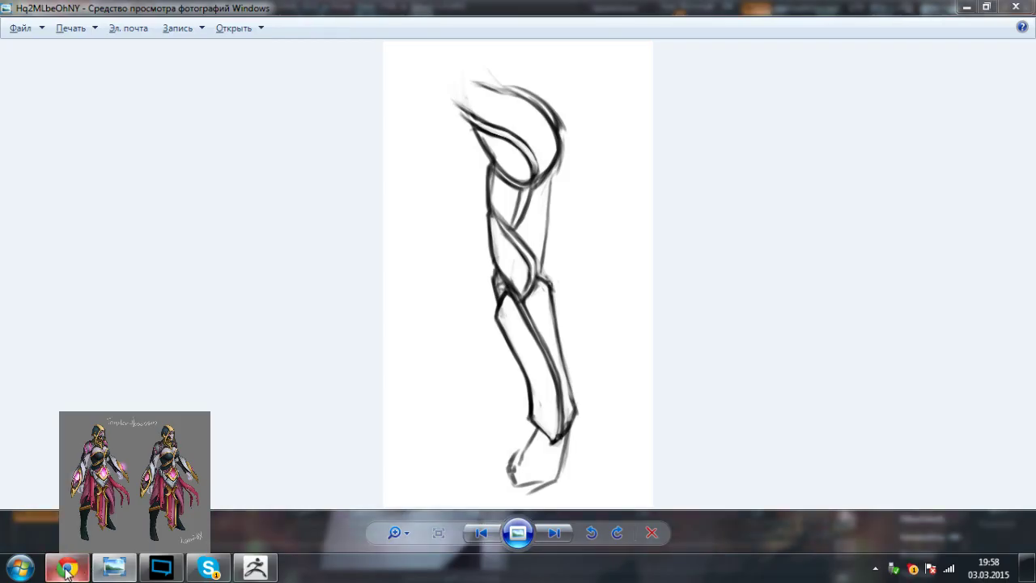
Step: Check the active VK conversations in the browser for feedback on the model and return to ZBrush
key(alt+Tab)
click(472, 126)
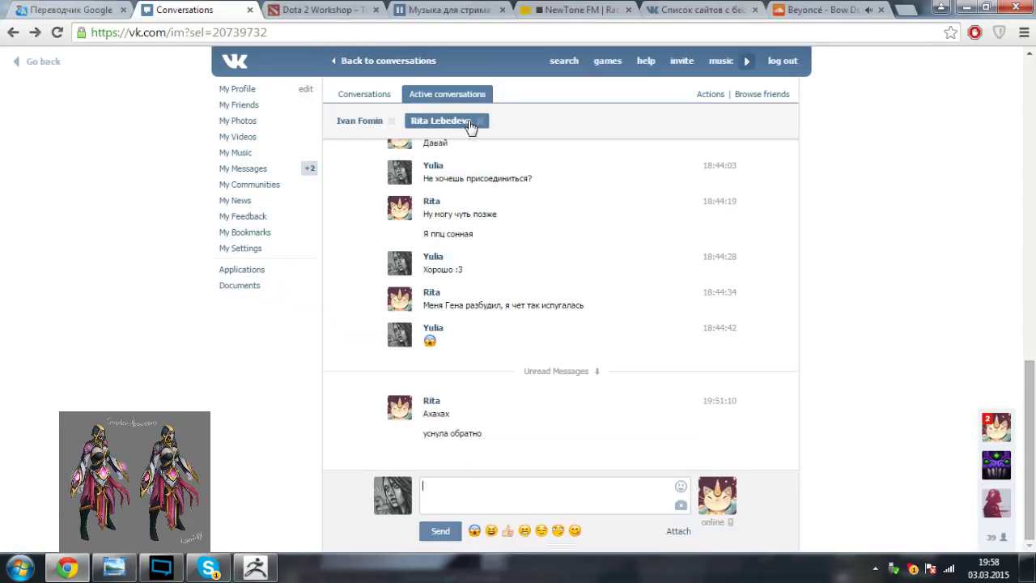
click(364, 127)
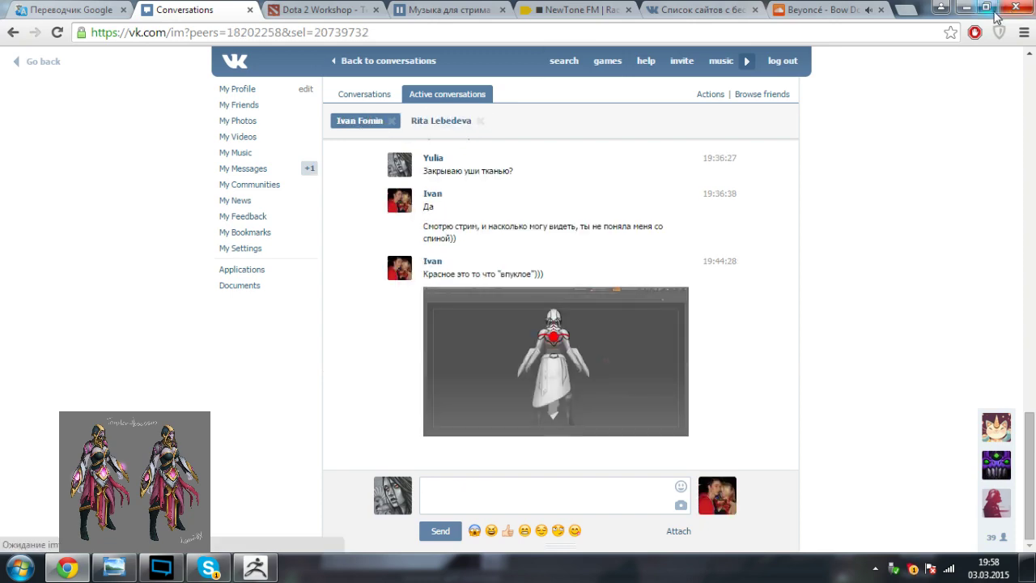
click(71, 568)
click(255, 567)
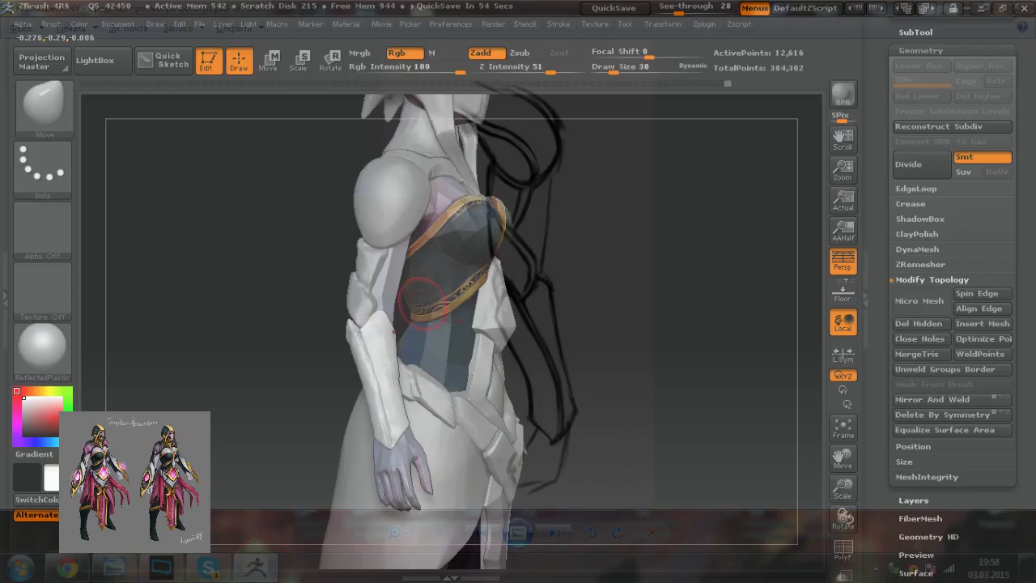
Step: Adjust the bracer's upper edge around the elbow with the Move brush at draw sizes 26 and 30
key(])
drag(381, 311, 374, 318)
mouse_move(278, 373)
mouse_down()
mouse_move(283, 404)
mouse_move(273, 280)
mouse_move(279, 299)
mouse_up()
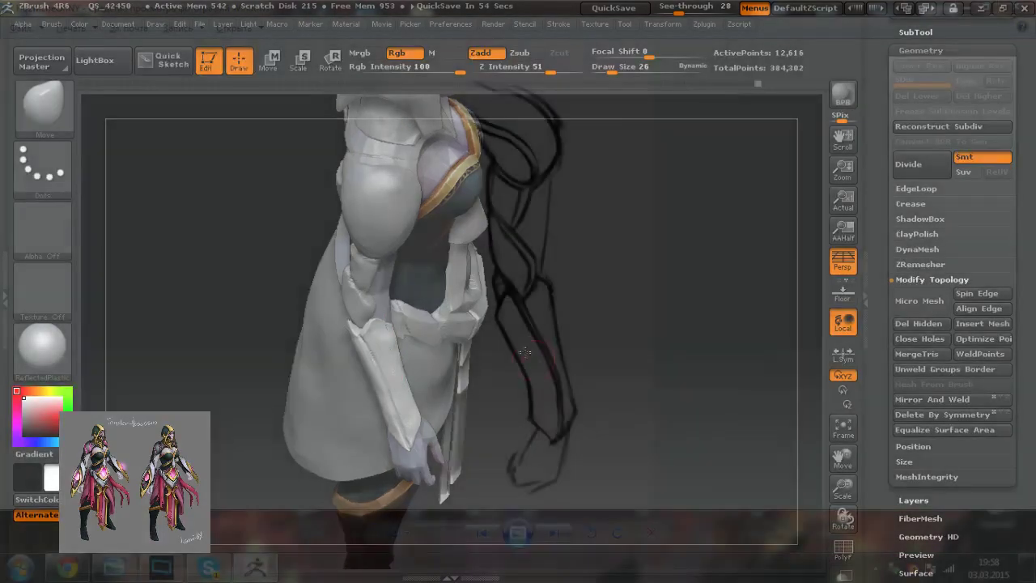
mouse_move(551, 376)
mouse_down()
mouse_move(520, 332)
mouse_move(543, 355)
mouse_up()
mouse_move(504, 418)
mouse_down()
mouse_move(541, 364)
mouse_move(443, 322)
mouse_up()
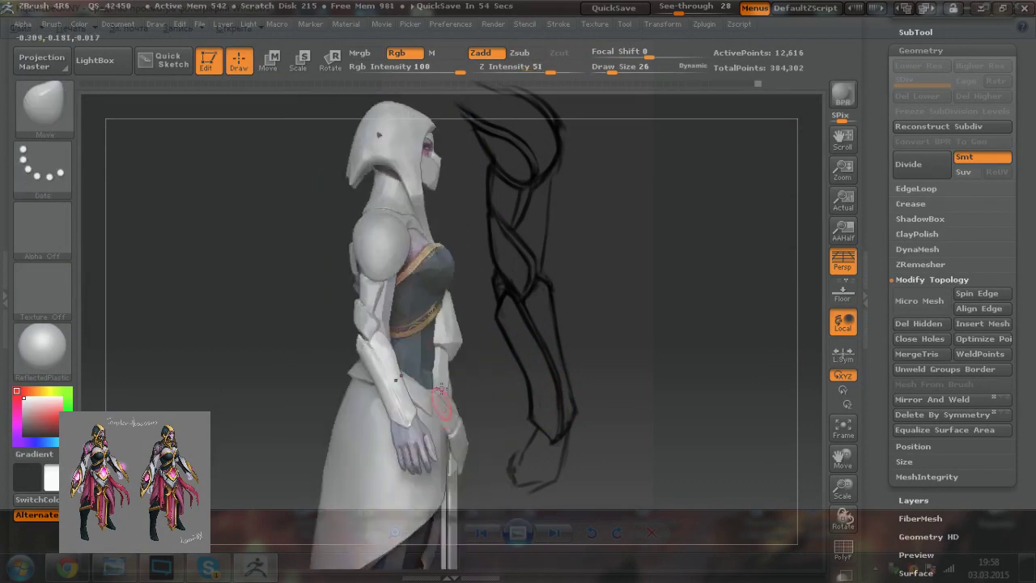
ctrl+right_drag(351, 388, 409, 406)
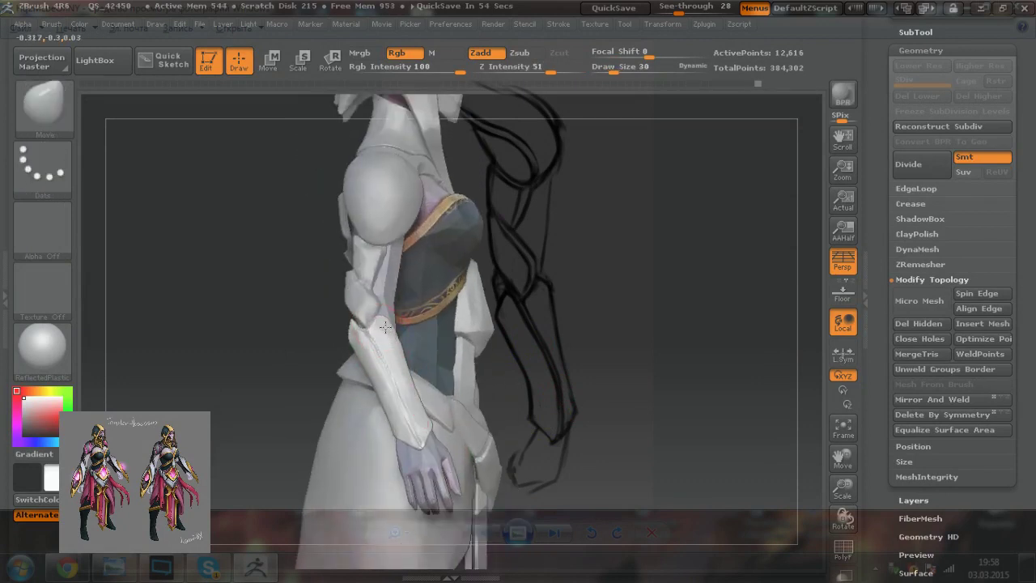
drag(336, 331, 390, 326)
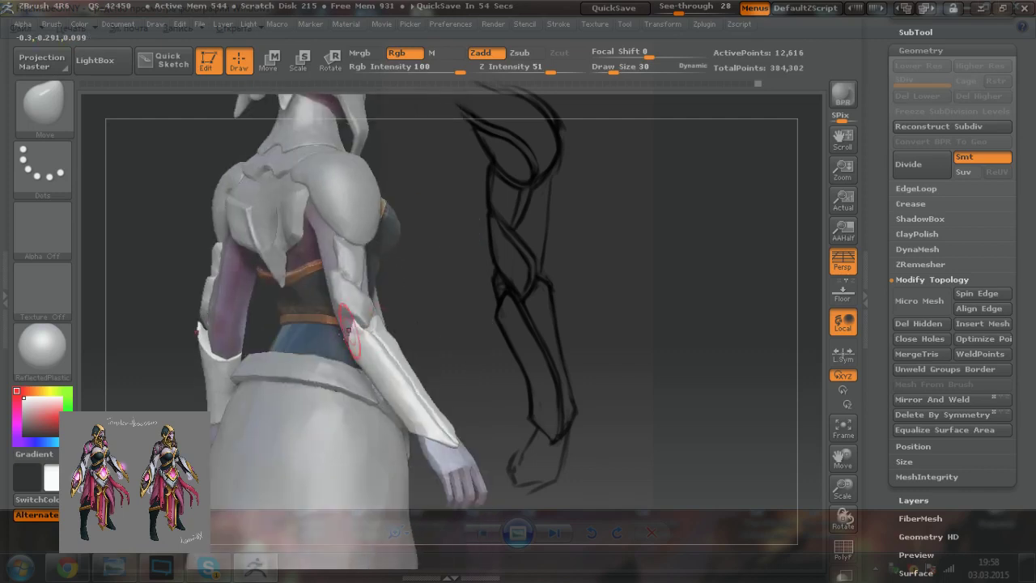
Step: Smooth the bracer's elbow corner with the Smooth brush at draw size 10 and refine its upper inner edge with the Move brush at 14
key(shift)
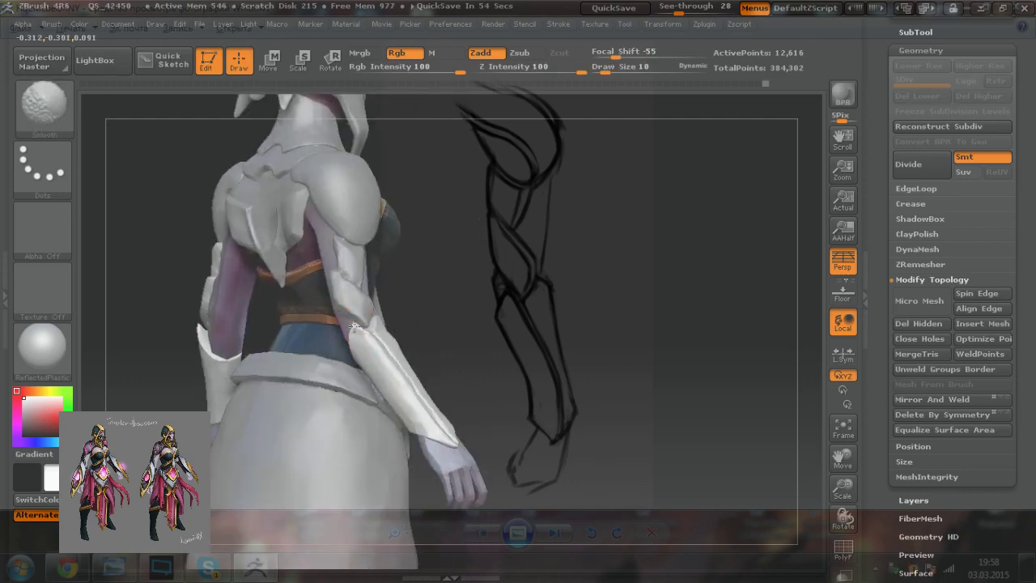
drag(489, 302, 541, 304)
key(shift)
drag(337, 412, 369, 410)
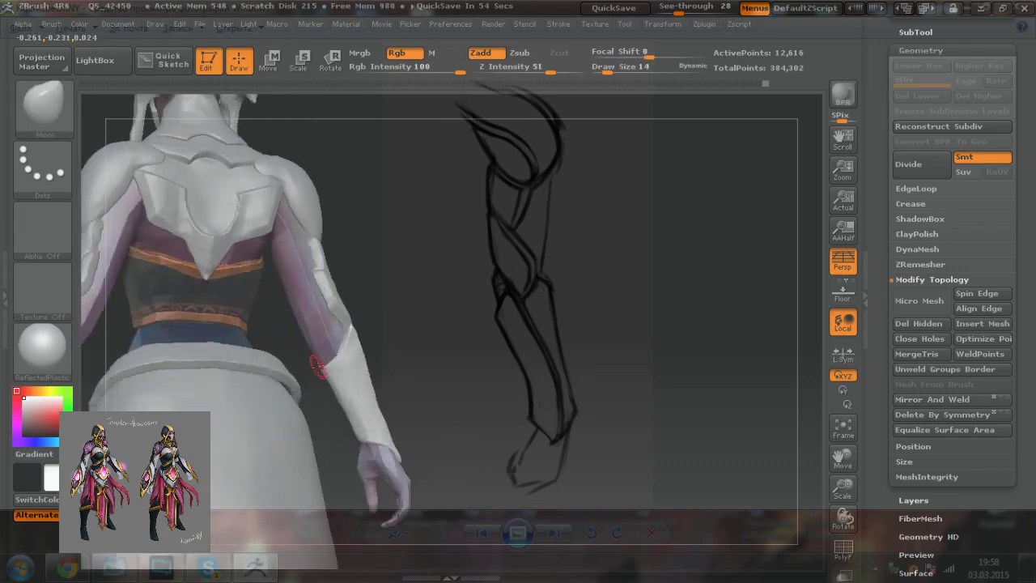
key(shift)
Step: Reshape the bracer's elbow opening from the rear with the Move brush enlarged to draw size 34
drag(396, 325, 293, 340)
mouse_move(469, 218)
mouse_down()
mouse_move(458, 278)
mouse_move(451, 221)
mouse_move(417, 207)
mouse_up()
key(bracketright)
mouse_move(231, 333)
mouse_down()
mouse_move(283, 359)
mouse_move(330, 338)
mouse_move(345, 318)
mouse_up()
drag(412, 354, 408, 362)
drag(412, 398, 410, 370)
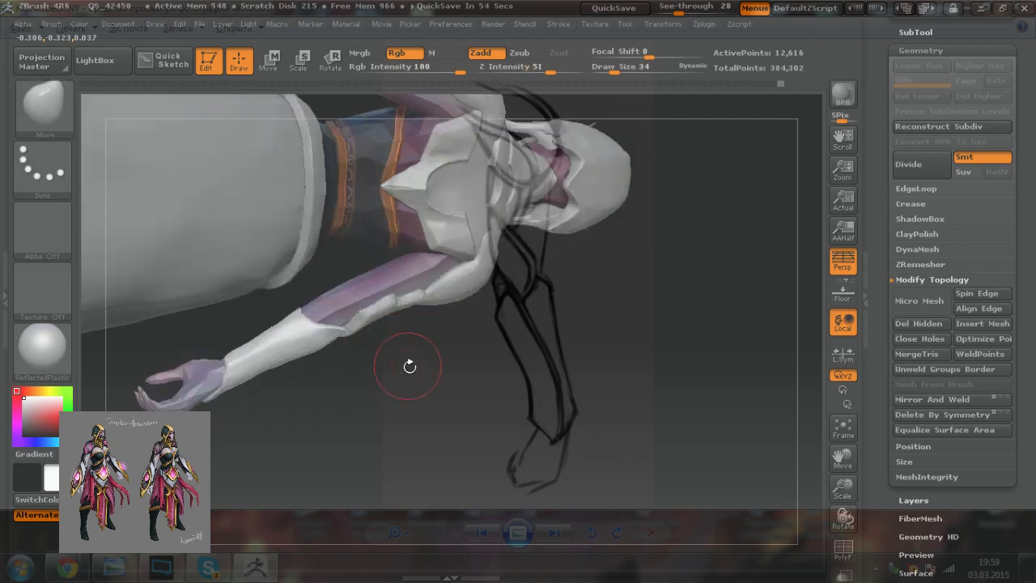
Step: Select the upper-arm plates and adjust their profile along the arm with the Move brush at draw sizes 42 and 46
alt+click(381, 314)
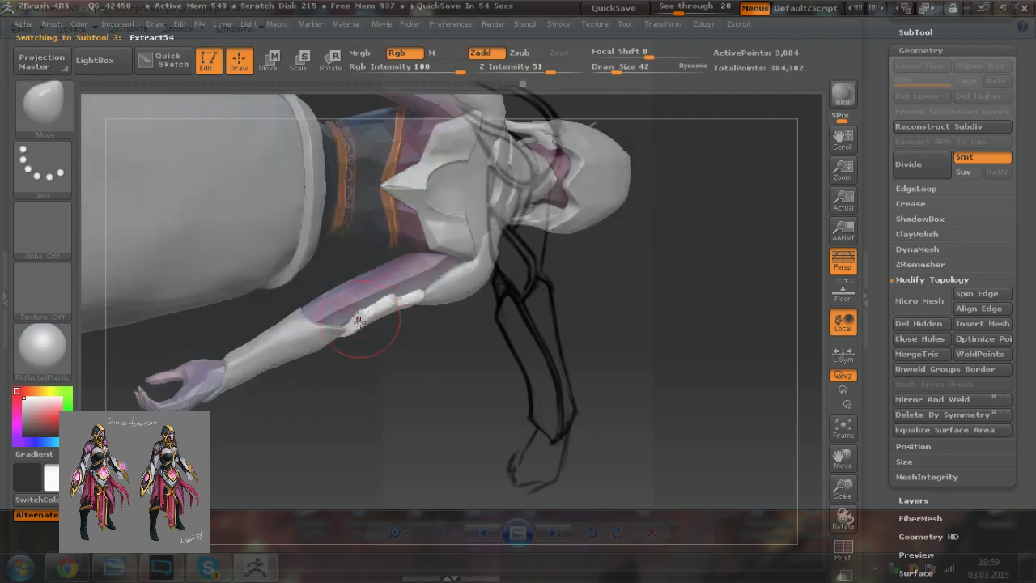
mouse_move(449, 353)
mouse_down()
mouse_move(397, 154)
mouse_move(414, 156)
mouse_up()
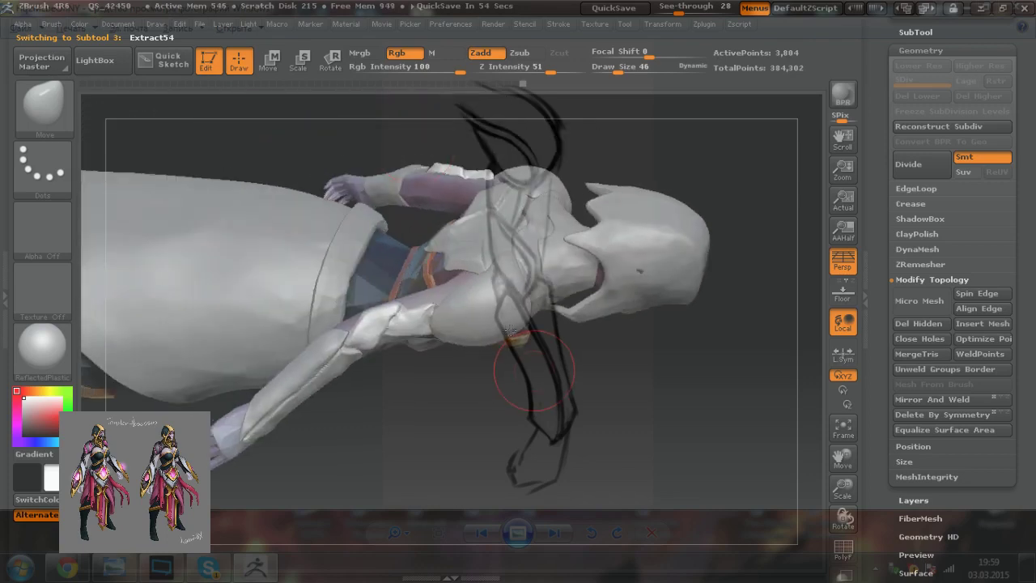
drag(508, 421, 567, 454)
shift+drag(648, 454, 648, 469)
mouse_move(404, 437)
mouse_down()
mouse_move(405, 324)
mouse_move(404, 429)
mouse_up()
drag(489, 449, 478, 313)
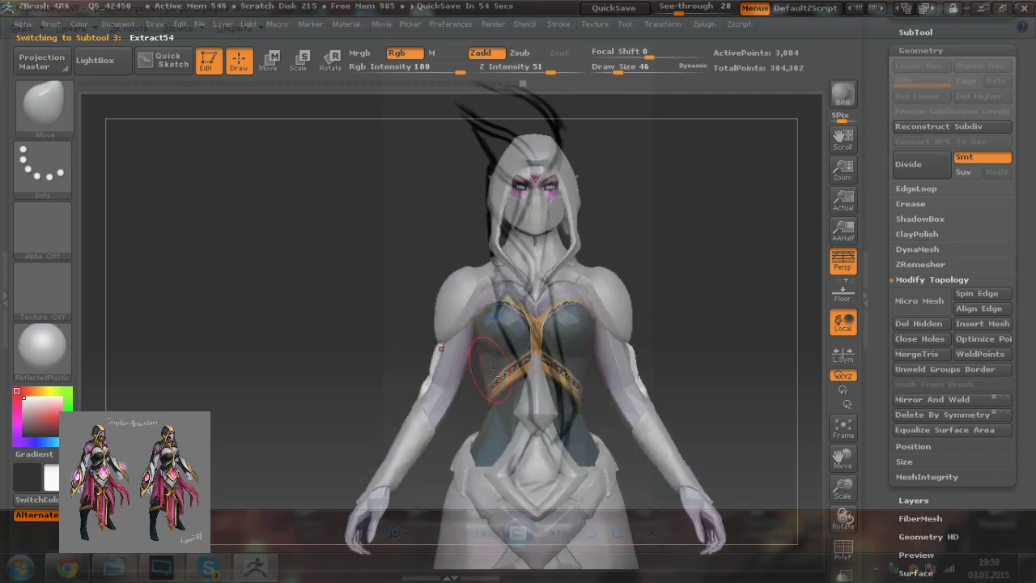
Step: Examine the newest back-armor paintover in the VK conversation at full size, then return to ZBrush
key(alt+Tab)
click(68, 568)
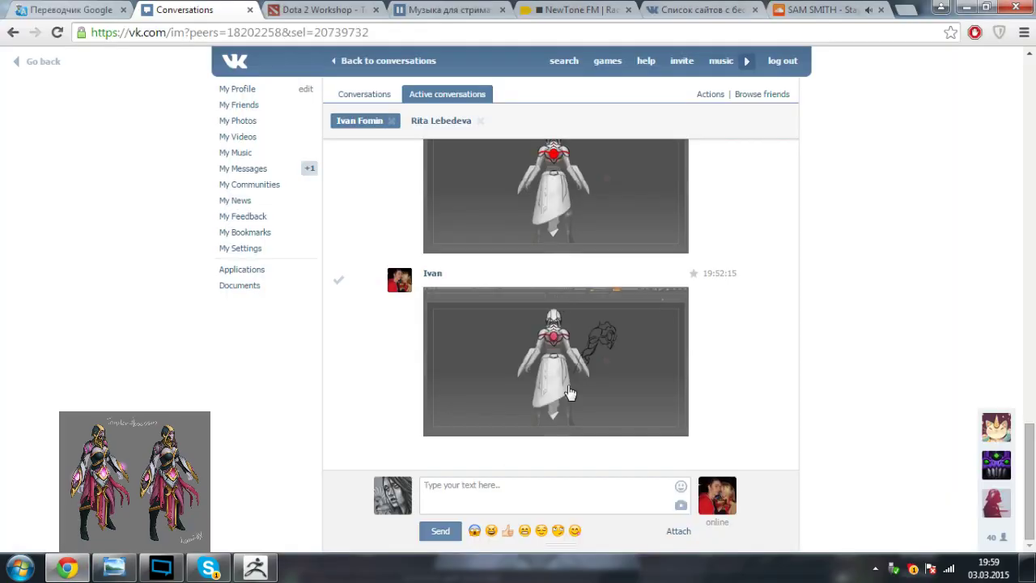
click(570, 392)
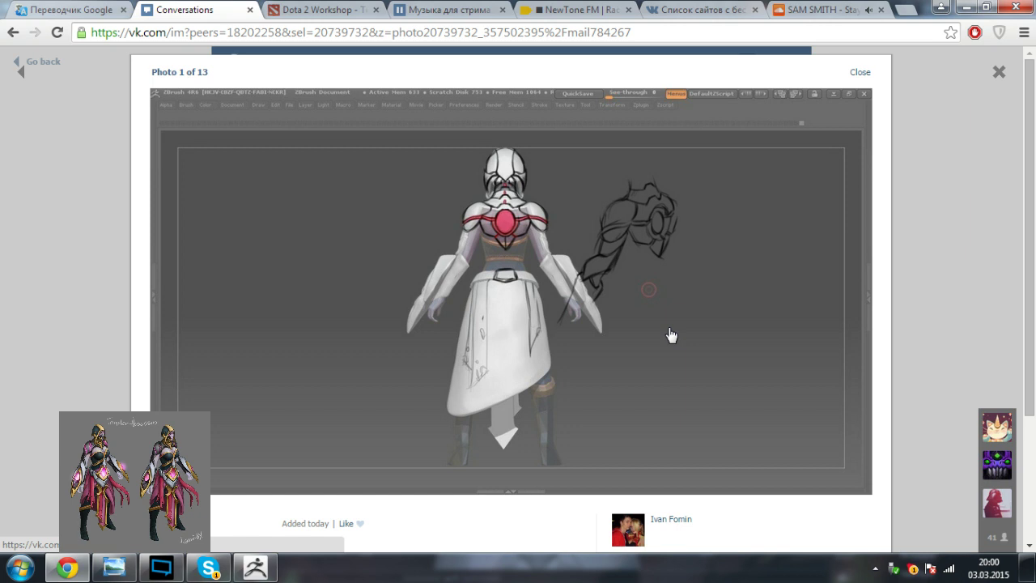
click(971, 10)
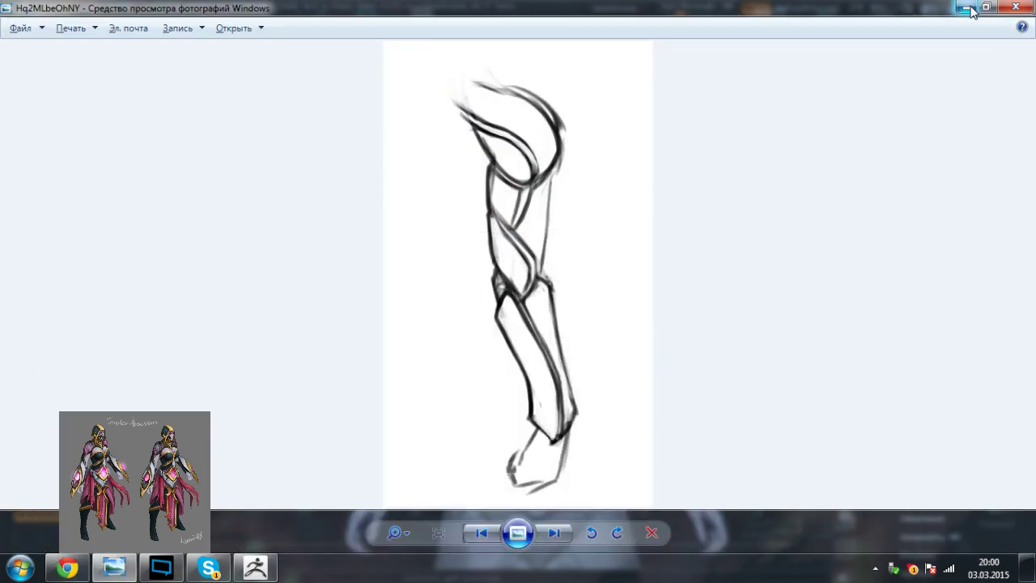
click(255, 567)
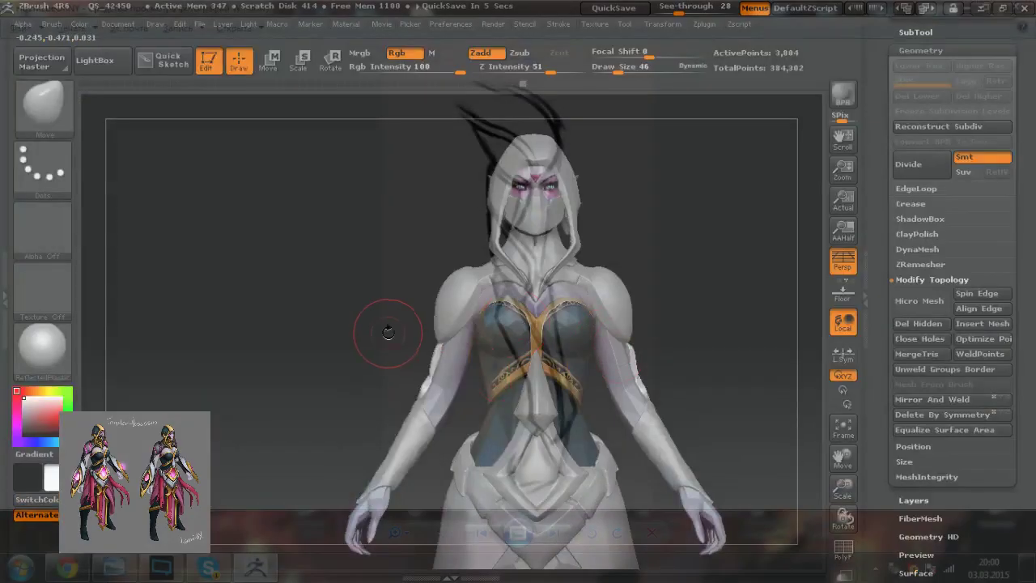
Step: Select the back armor plate and smooth away the raised relief around its center and pointed tip
drag(391, 334, 492, 352)
mouse_move(483, 453)
alt+right_down()
mouse_move(466, 422)
mouse_move(534, 434)
alt+right_up()
alt+right_drag(432, 378, 485, 397)
key(f)
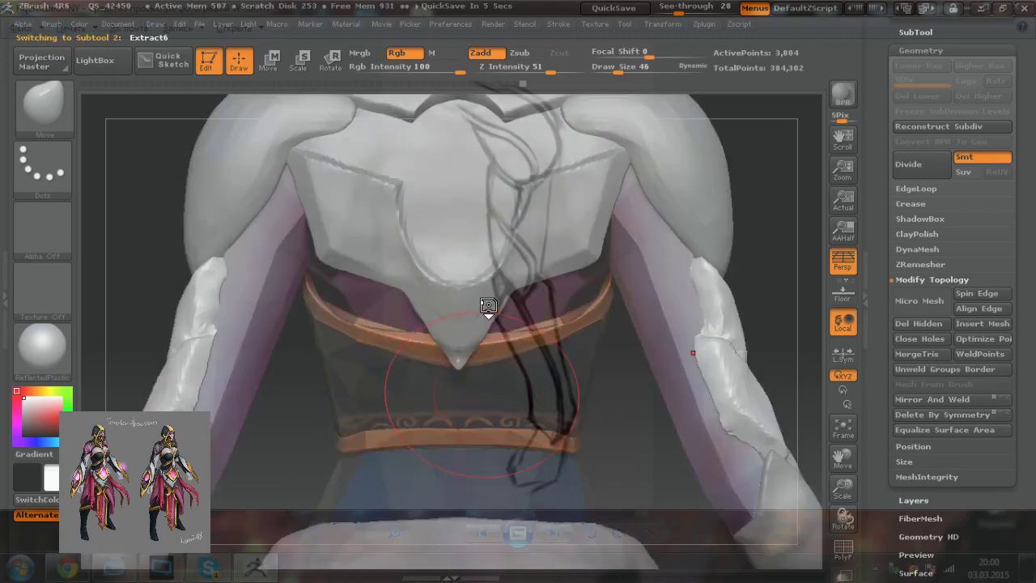
alt+click(471, 267)
mouse_move(593, 340)
ctrl+right_down()
mouse_move(579, 343)
mouse_move(589, 353)
mouse_move(578, 345)
ctrl+right_up()
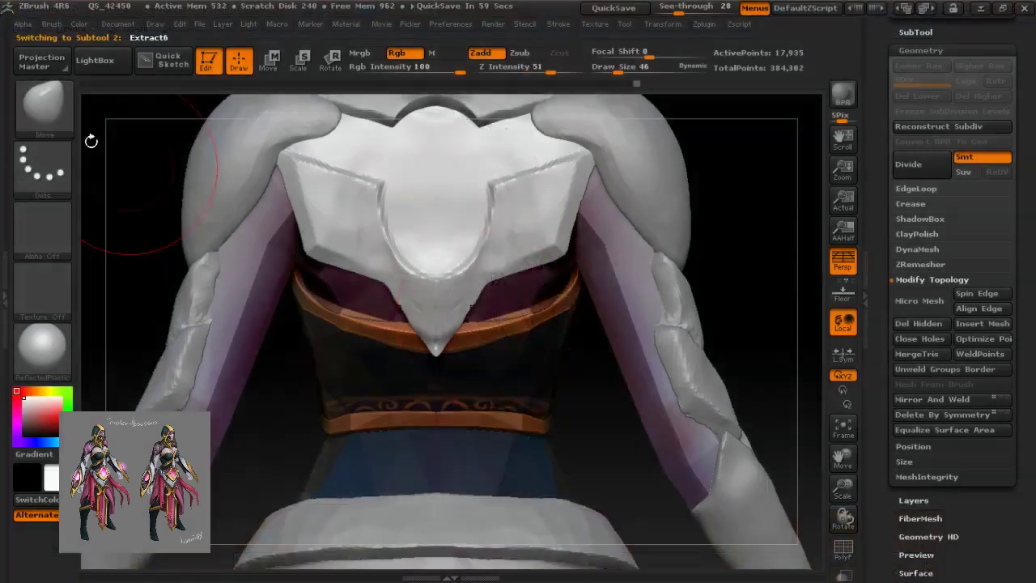
shift+drag(379, 200, 433, 271)
mouse_move(361, 186)
shift+mouse_down()
mouse_move(332, 182)
mouse_move(344, 168)
mouse_move(449, 167)
mouse_move(414, 243)
mouse_move(437, 323)
shift+mouse_up()
Step: Flatten the back plate into clean facets with the TrimDynamic brush at draw size 30, reducing it to 22 for the pointed tip
click(50, 120)
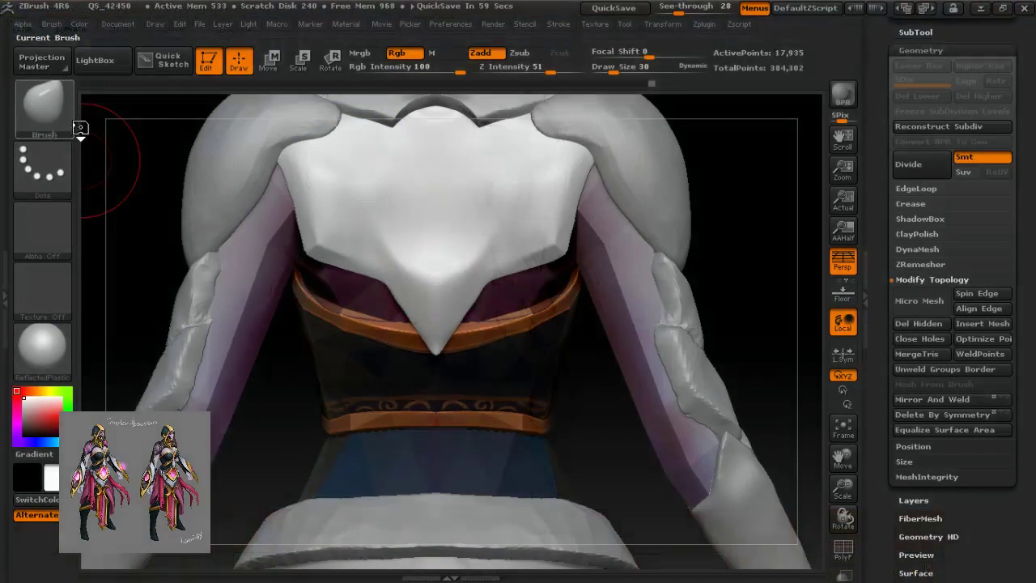
click(847, 396)
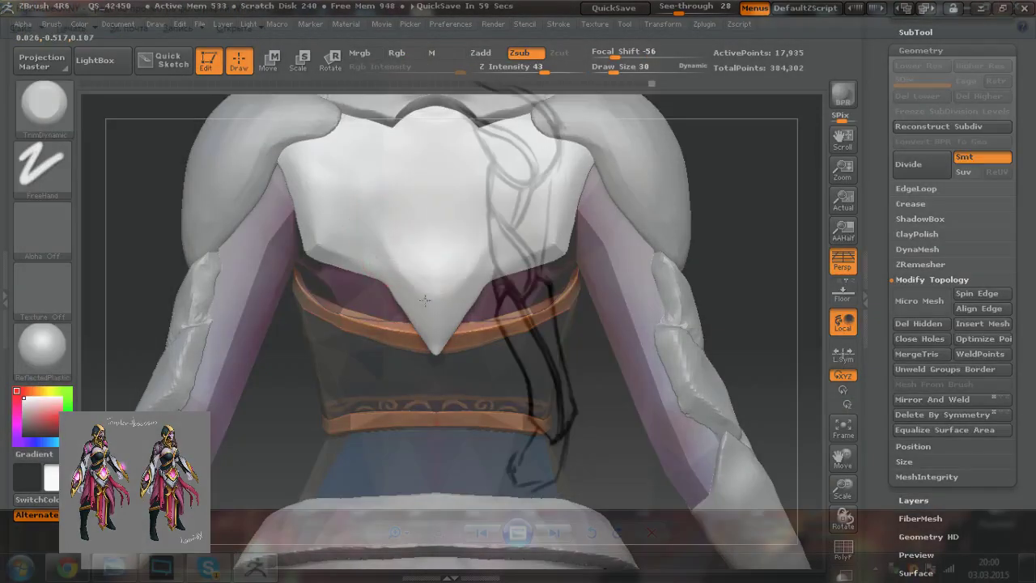
mouse_move(352, 168)
mouse_down()
mouse_move(329, 208)
mouse_move(338, 199)
mouse_move(357, 223)
mouse_up()
drag(392, 250, 398, 245)
key(bracketleft)
key(bracketleft)
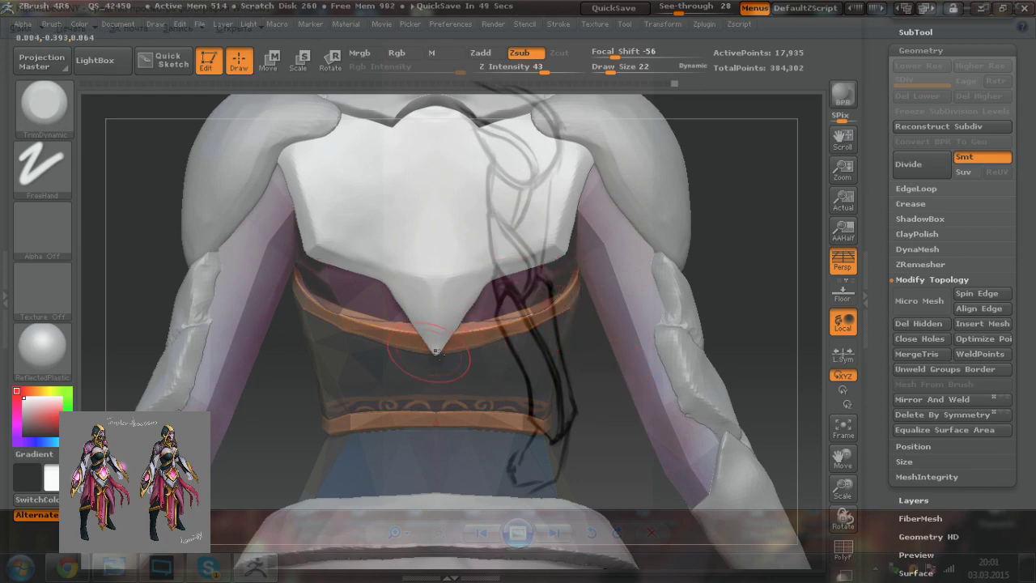
Step: Refine the back plate with TrimDynamic at draw sizes 10 and 14, and flatten the surfaces of the upper-arm plates at the same sizes
key(bracketleft)
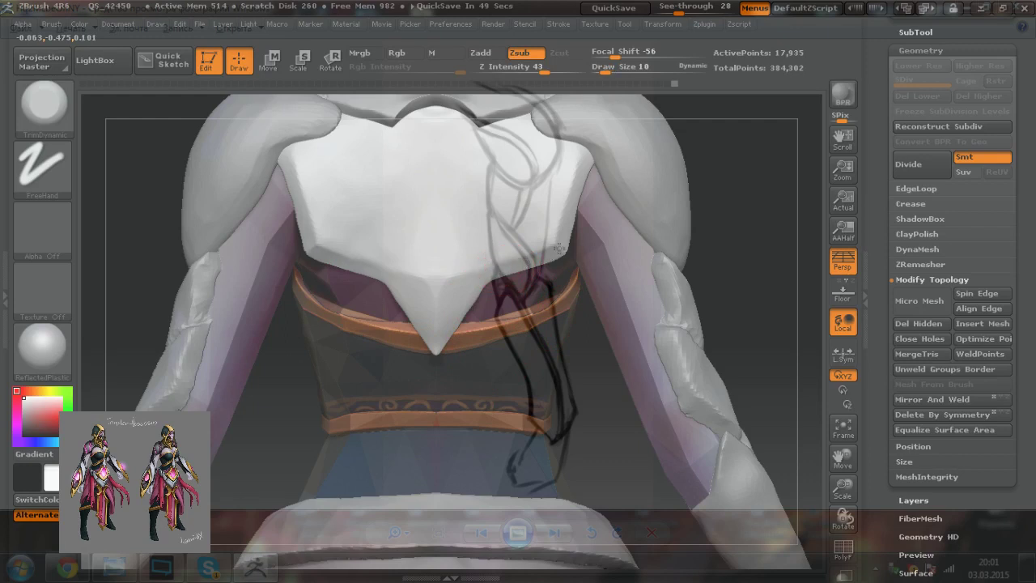
key(bracketright)
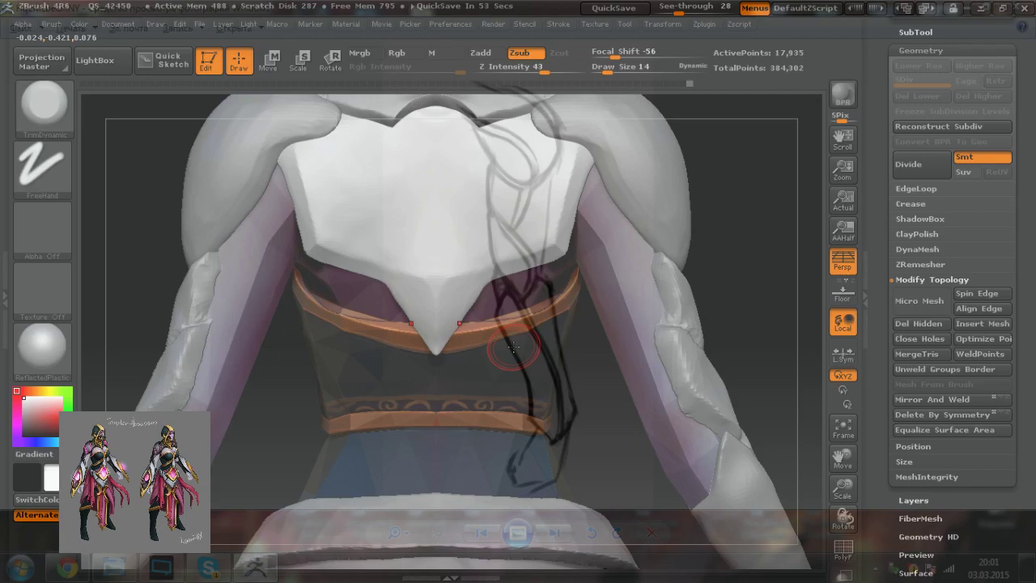
alt+click(684, 320)
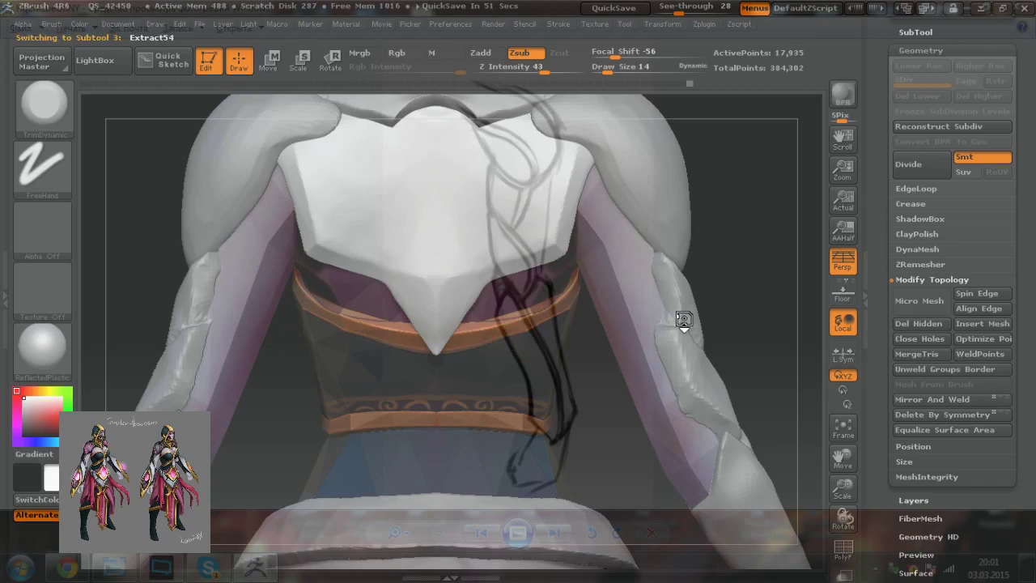
key(bracketleft)
mouse_move(651, 270)
mouse_down()
mouse_move(664, 274)
mouse_move(657, 261)
mouse_up()
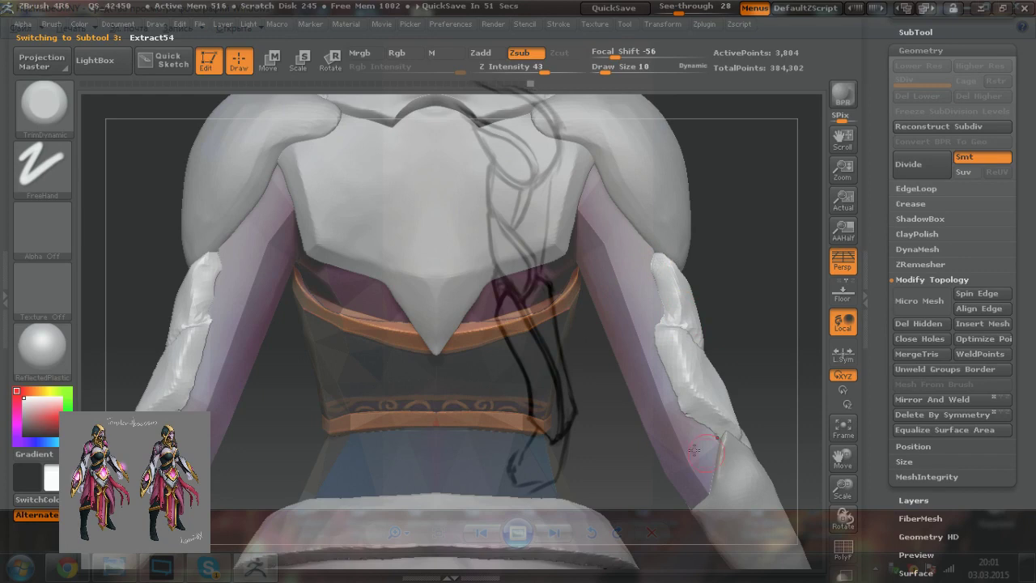
key(bracketright)
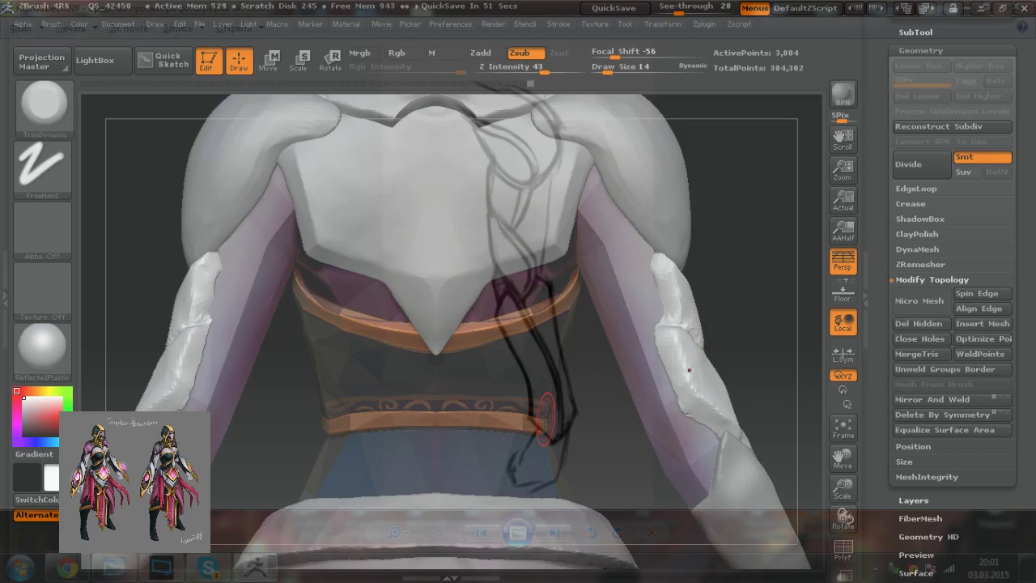
drag(414, 371, 408, 371)
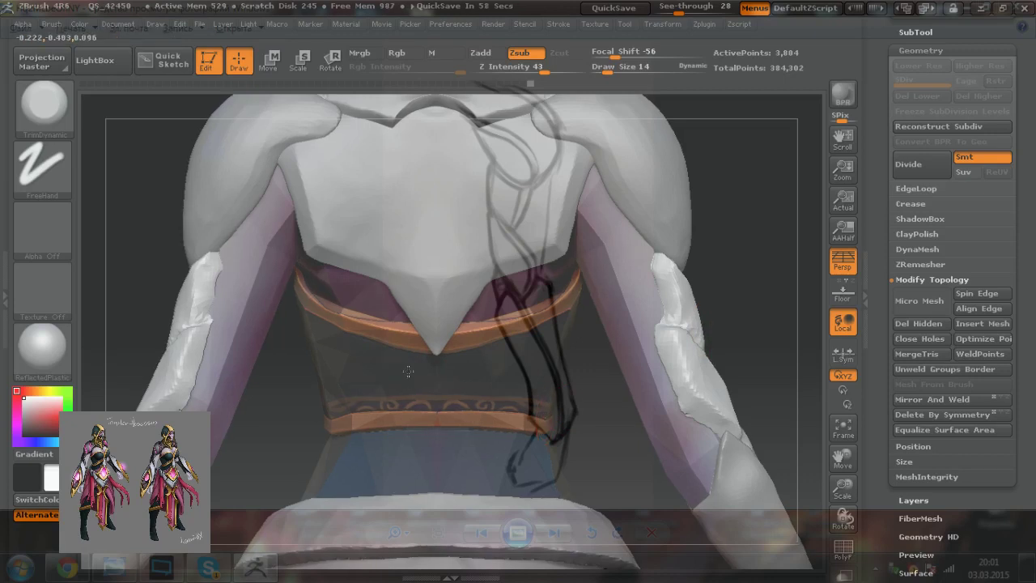
Step: Select the armored belt from the front and adjust its lower V-shaped point with the Move brush at draw sizes 18 and 22
mouse_move(596, 388)
ctrl+right_down()
mouse_move(588, 425)
mouse_move(541, 323)
mouse_move(568, 372)
ctrl+right_up()
mouse_move(658, 398)
right_down()
mouse_move(637, 399)
mouse_move(629, 377)
mouse_move(708, 386)
mouse_move(665, 391)
mouse_move(773, 378)
right_up()
mouse_move(677, 372)
alt+right_down()
mouse_move(442, 384)
mouse_move(498, 372)
alt+right_up()
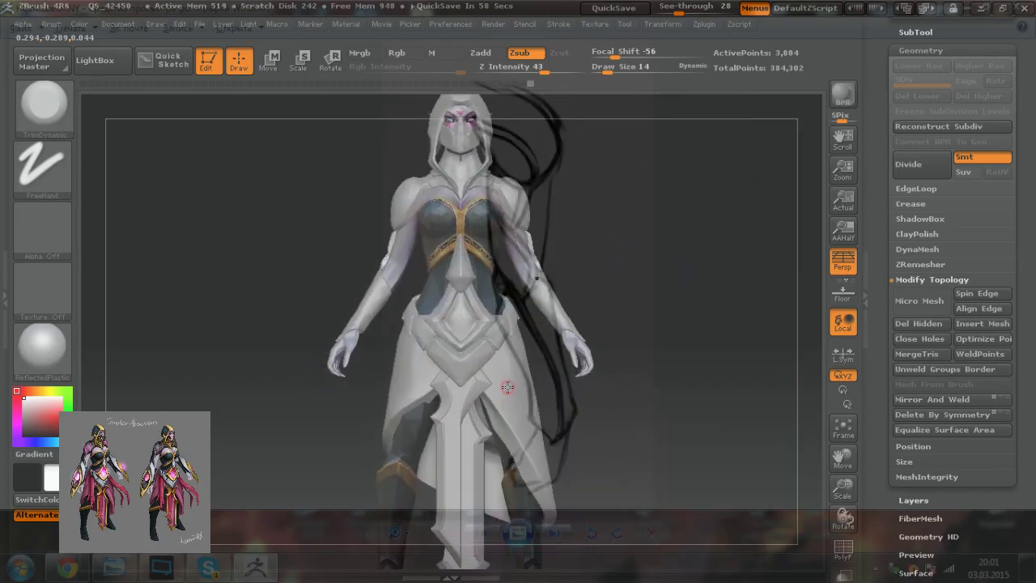
alt+right_drag(513, 414, 528, 371)
mouse_move(462, 405)
right_down()
mouse_move(469, 397)
mouse_move(456, 393)
right_up()
alt+click(469, 327)
ctrl+right_drag(469, 327, 610, 340)
ctrl+right_drag(454, 351, 458, 351)
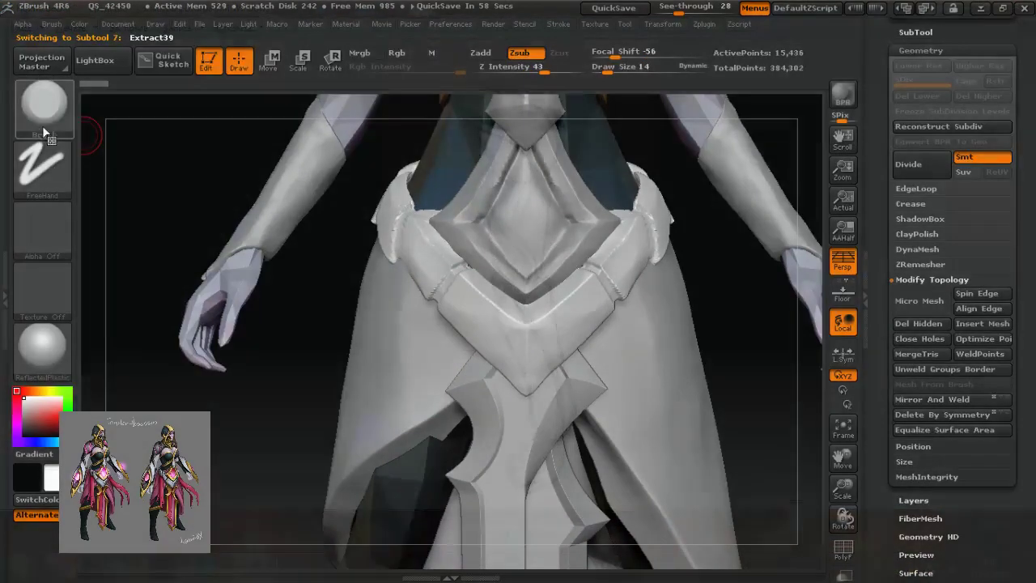
click(42, 125)
click(682, 310)
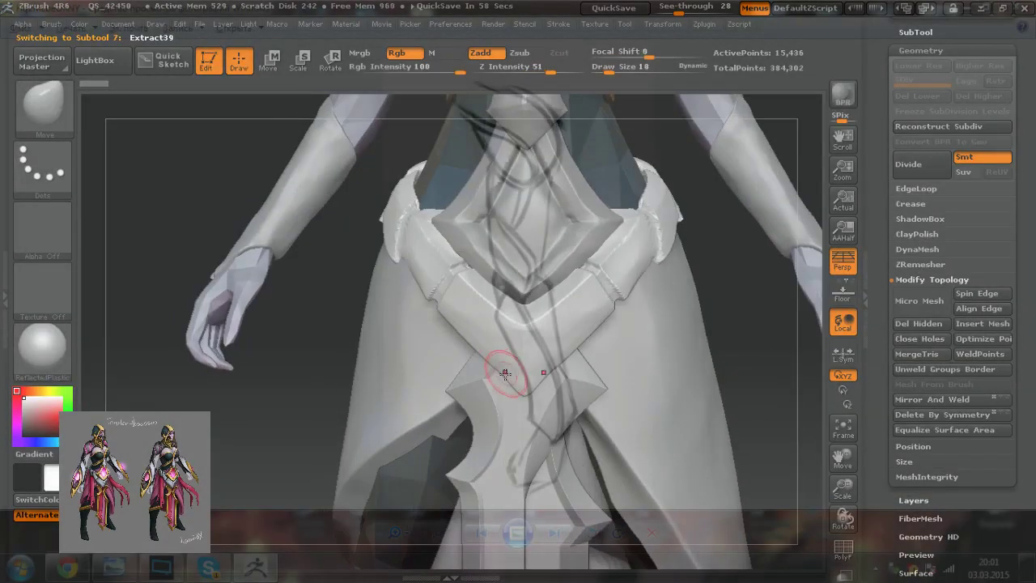
drag(537, 386, 538, 388)
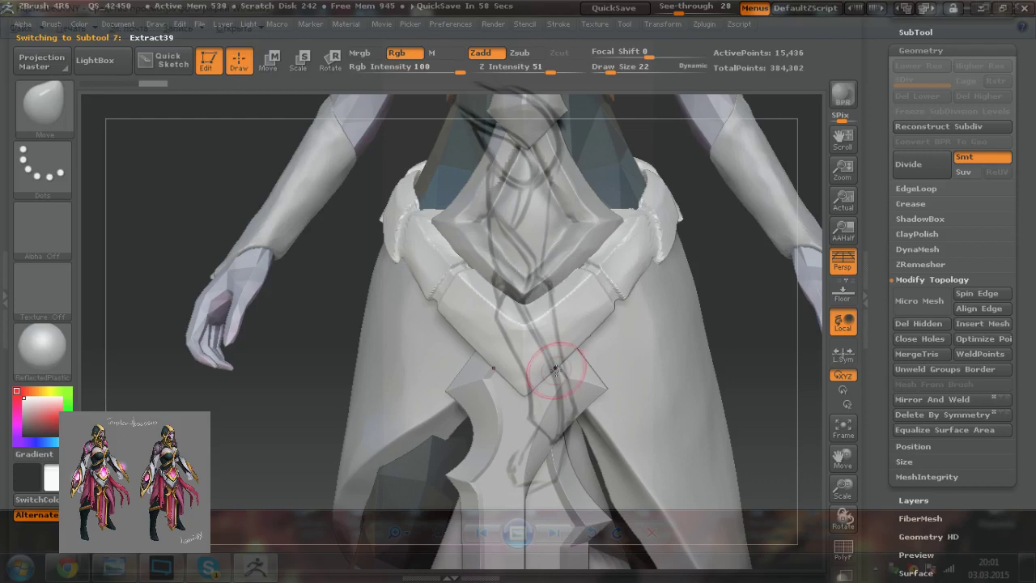
Step: Adjust the belt's contour around the hips and toward the back with the Move brush at draw size 18
drag(303, 359, 358, 360)
drag(423, 256, 449, 259)
key([)
key(])
mouse_move(356, 212)
mouse_down()
mouse_move(342, 197)
mouse_move(366, 189)
mouse_up()
drag(676, 357, 454, 355)
drag(646, 353, 714, 387)
Step: Reshape the rear section of the belt with the Move brush at draw size 42
alt+right_drag(569, 300, 540, 357)
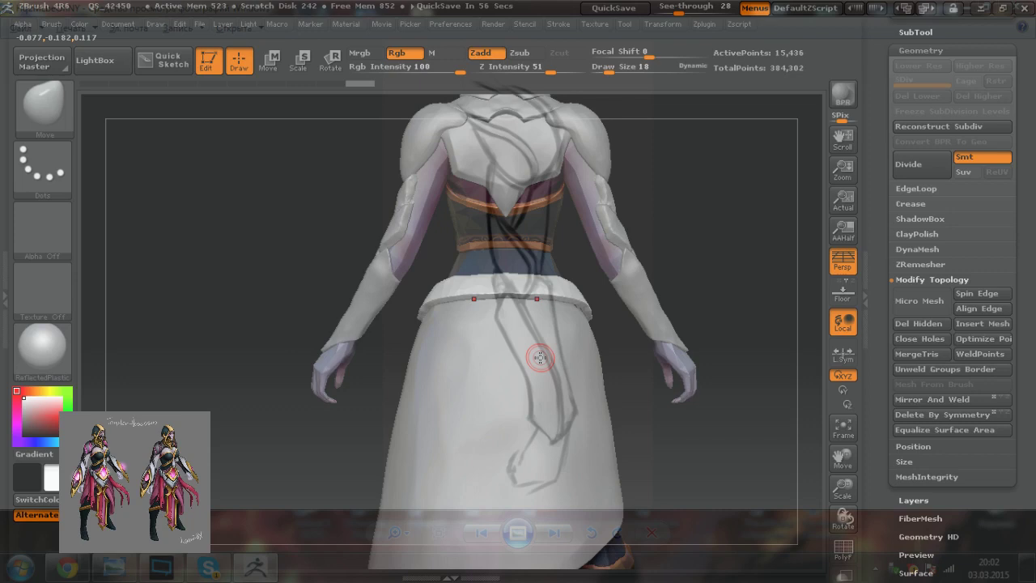
alt+right_drag(574, 136, 573, 315)
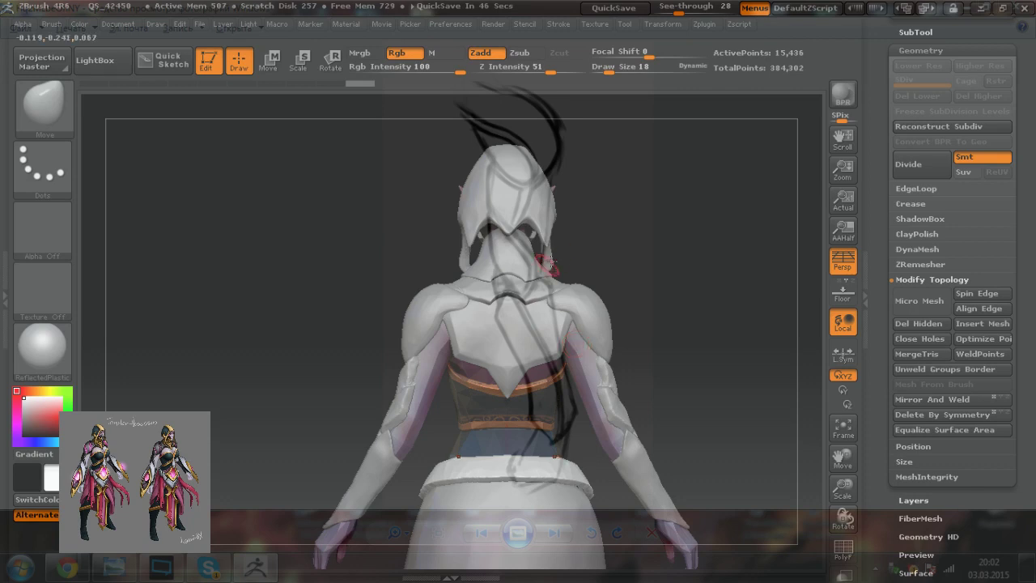
alt+drag(615, 424, 585, 305)
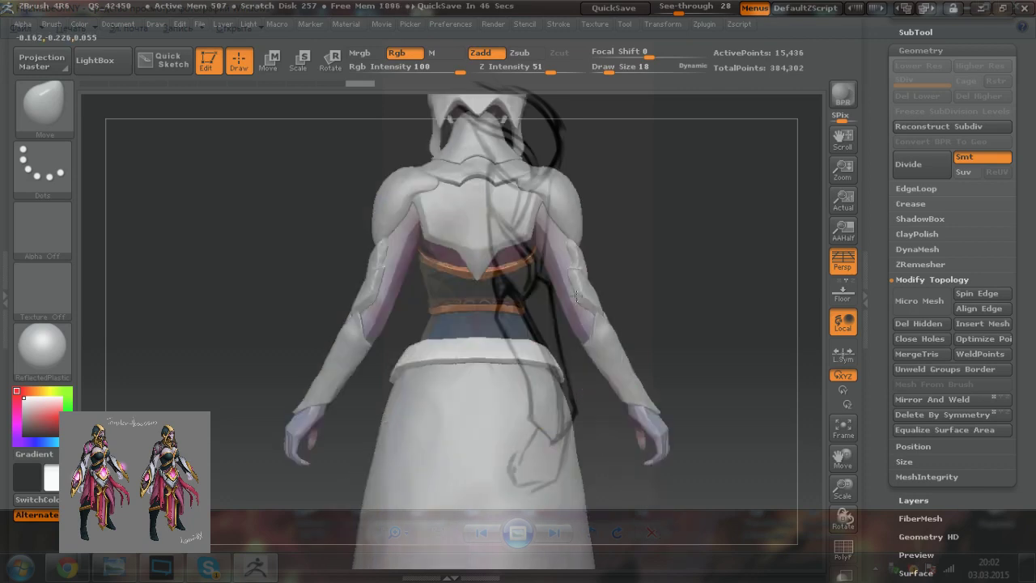
drag(535, 370, 535, 427)
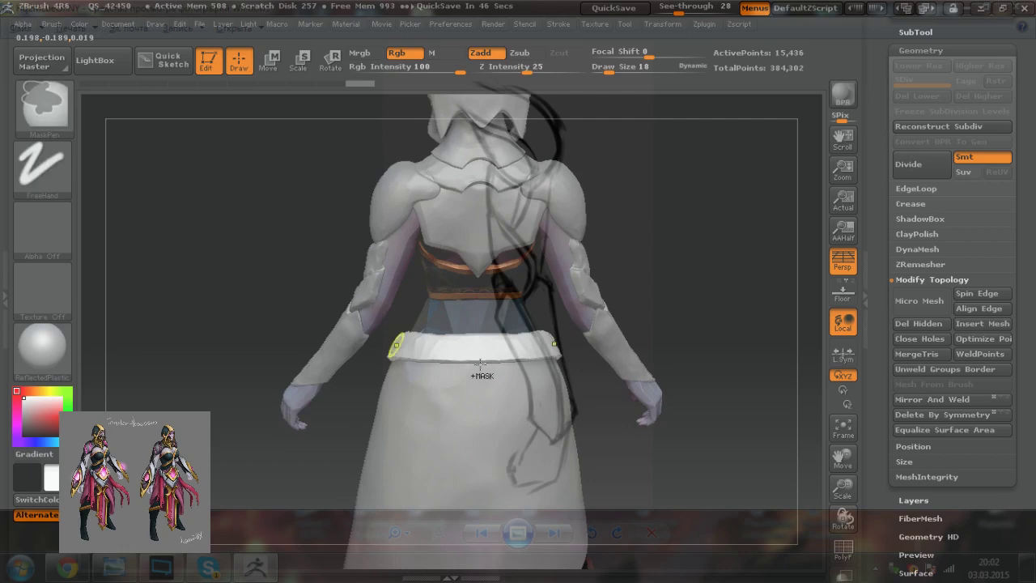
ctrl+right_drag(479, 368, 505, 367)
mouse_move(528, 336)
mouse_down()
mouse_move(545, 329)
mouse_move(493, 340)
mouse_move(543, 332)
mouse_up()
key(bracketright)
drag(461, 397, 493, 404)
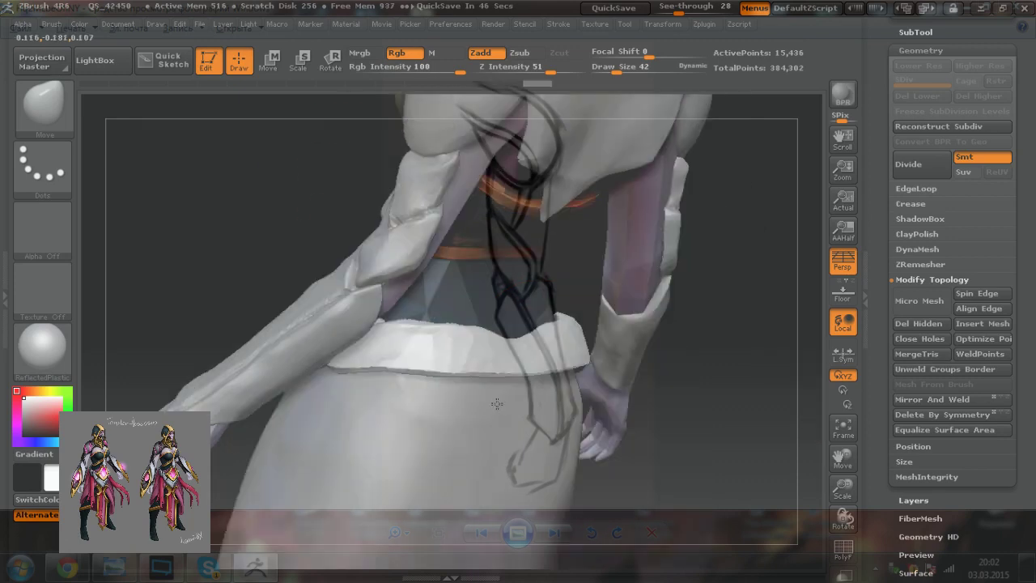
Step: Undo the last few Move brush strokes on the rear of the belt
ctrl+drag(138, 191, 186, 247)
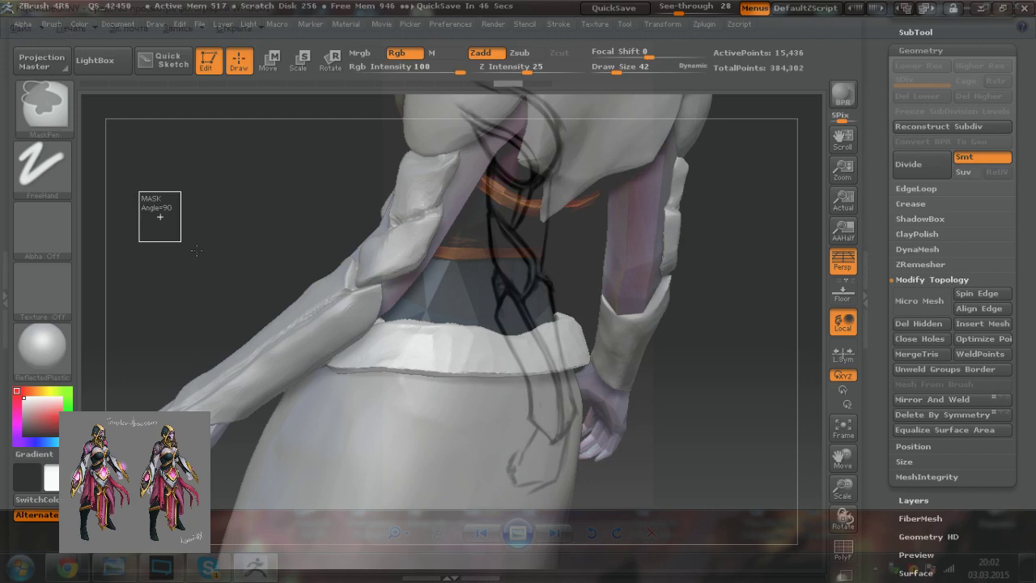
key(ctrl+z)
key(ctrl+z)
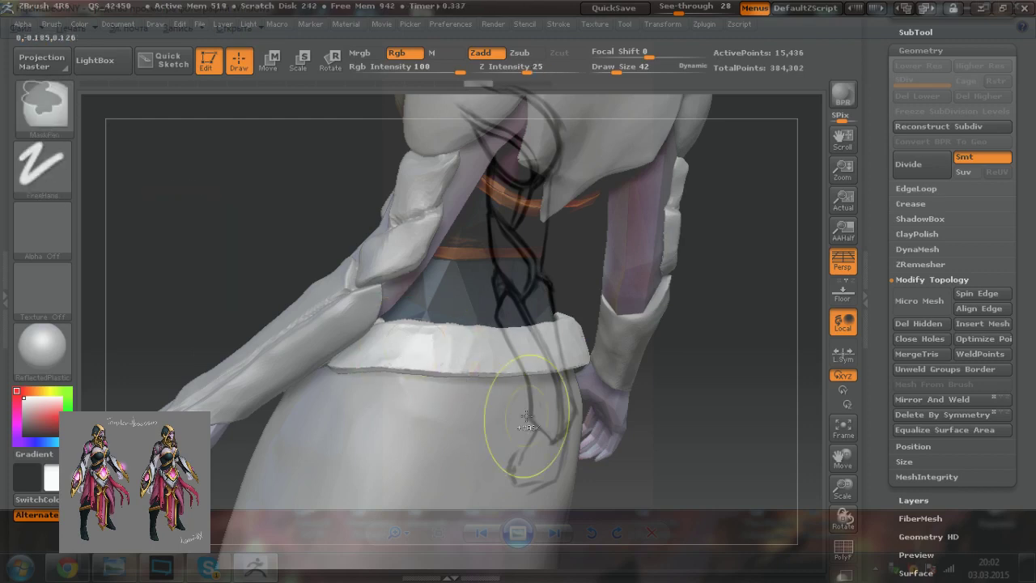
key(ctrl+z)
right_drag(545, 439, 525, 438)
right_drag(534, 344, 533, 387)
key(ctrl+z)
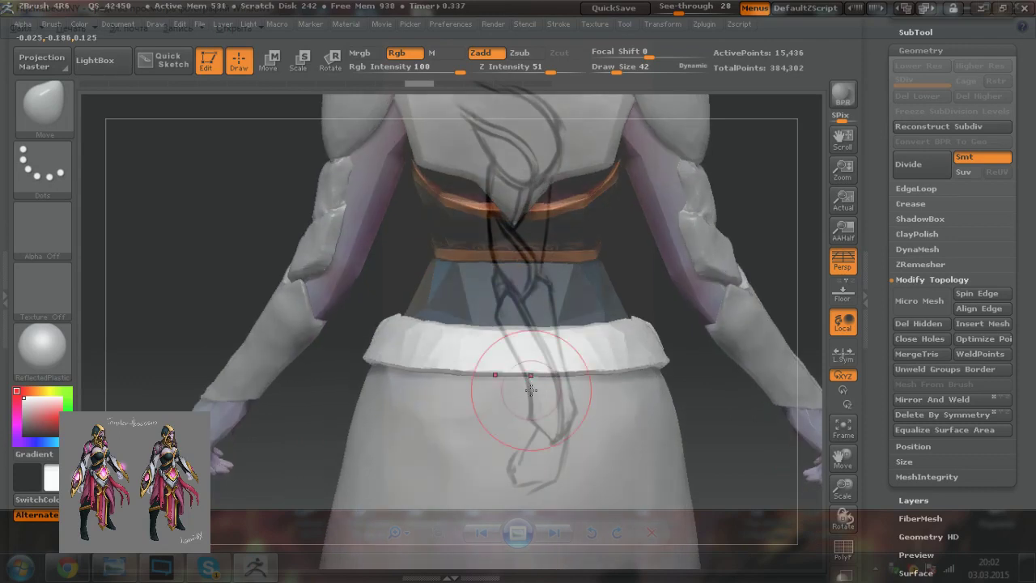
Step: Push the belt's rear band into a cleaner curve with the Move brush, keeping draw size 42
mouse_move(470, 336)
mouse_down()
mouse_move(440, 337)
mouse_move(497, 343)
mouse_up()
drag(559, 339, 601, 312)
mouse_move(550, 349)
right_down()
mouse_move(631, 353)
mouse_move(675, 332)
right_up()
alt+right_drag(675, 280, 589, 361)
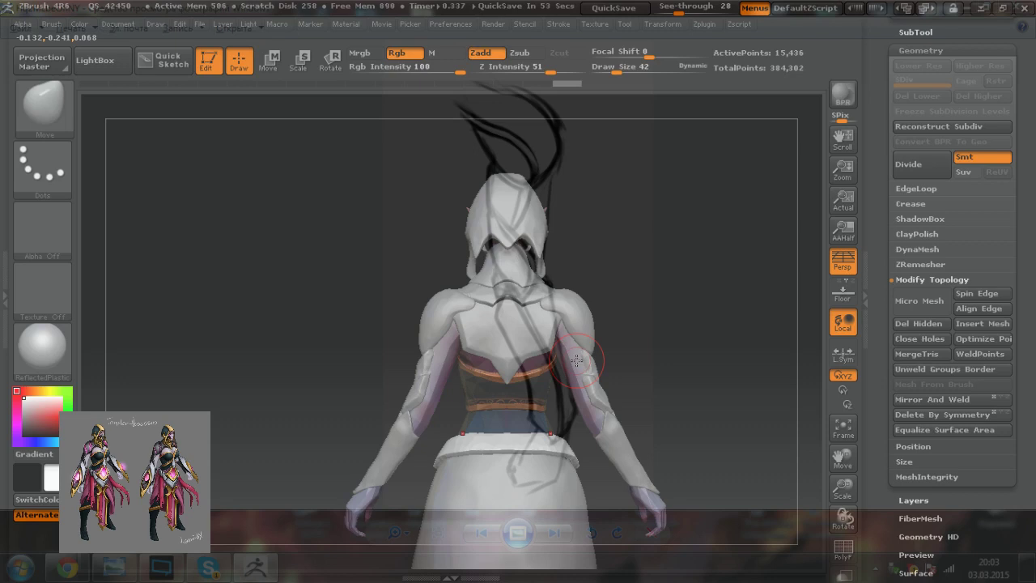
Step: Even out the upper and lower edges of the belt's back with the Move brush at draw sizes 38 and 34
mouse_move(637, 534)
alt+mouse_down()
mouse_move(618, 458)
mouse_move(594, 416)
alt+mouse_up()
ctrl+right_drag(594, 416, 585, 378)
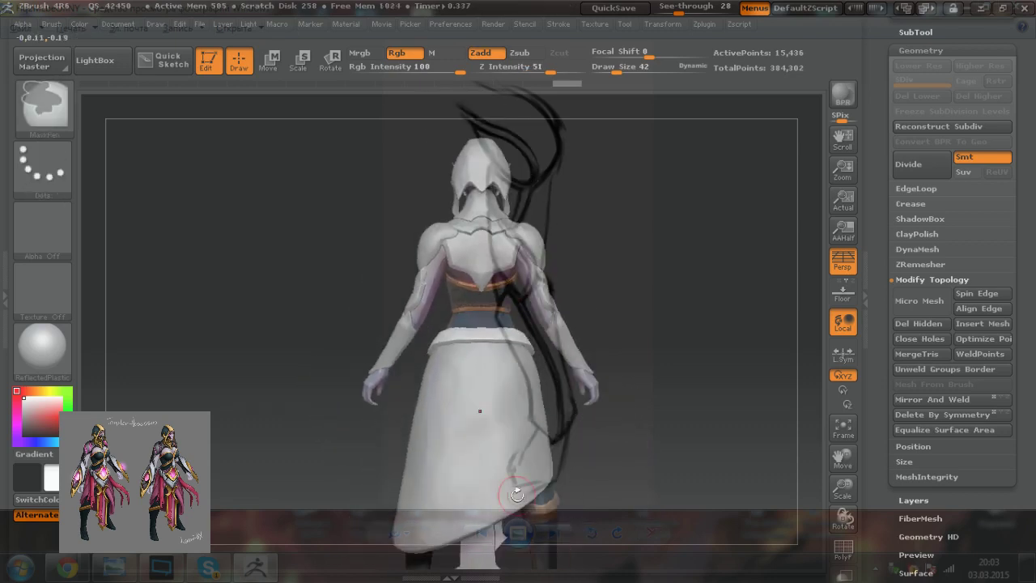
alt+right_drag(572, 417, 595, 380)
mouse_move(595, 380)
mouse_down()
mouse_move(504, 383)
mouse_move(614, 386)
mouse_up()
alt+right_drag(546, 304, 543, 336)
mouse_move(439, 306)
ctrl+right_down()
mouse_move(518, 320)
mouse_move(540, 351)
mouse_move(523, 384)
mouse_move(525, 420)
mouse_move(496, 400)
ctrl+right_up()
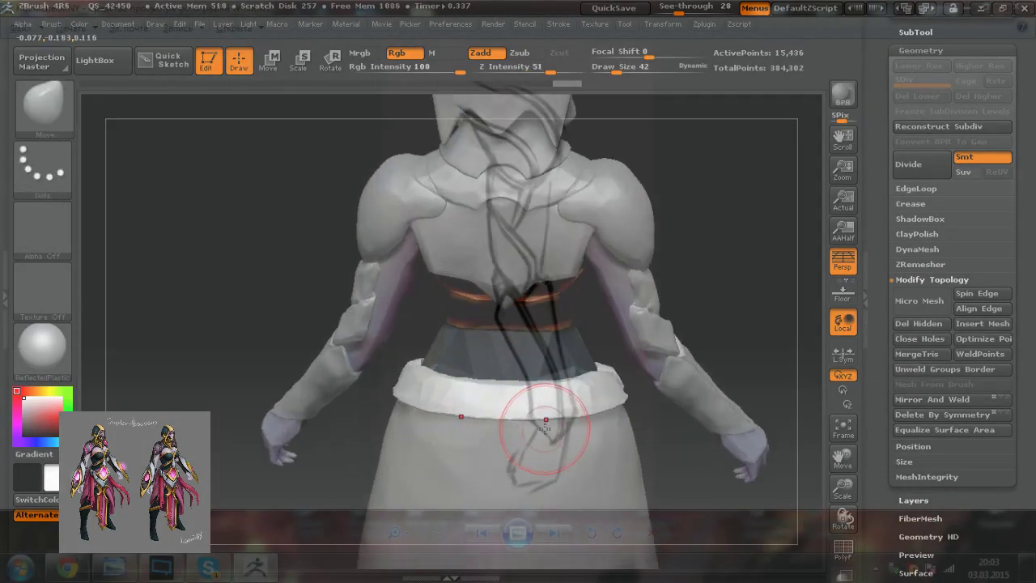
right_drag(594, 442, 598, 431)
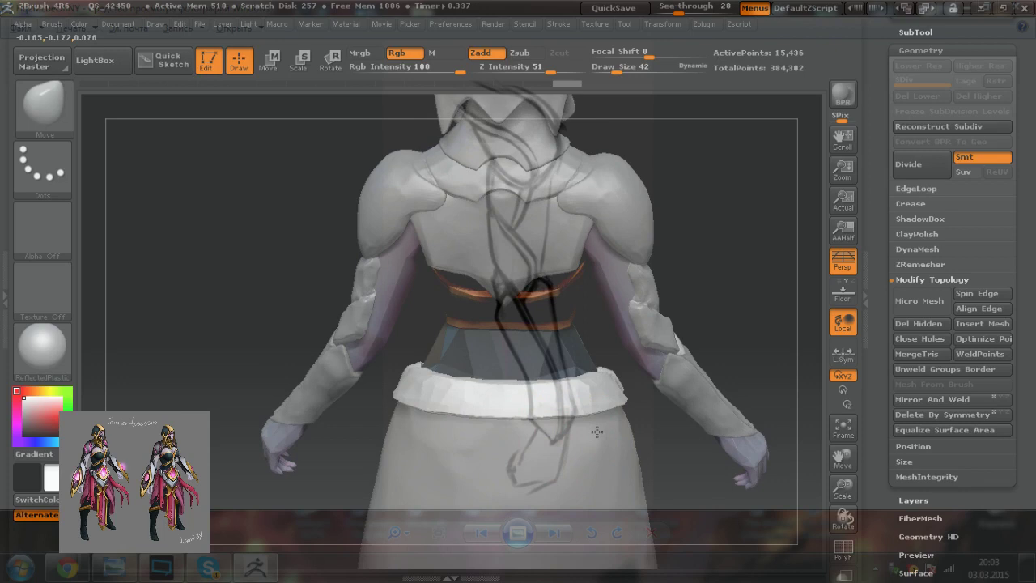
drag(451, 384, 497, 391)
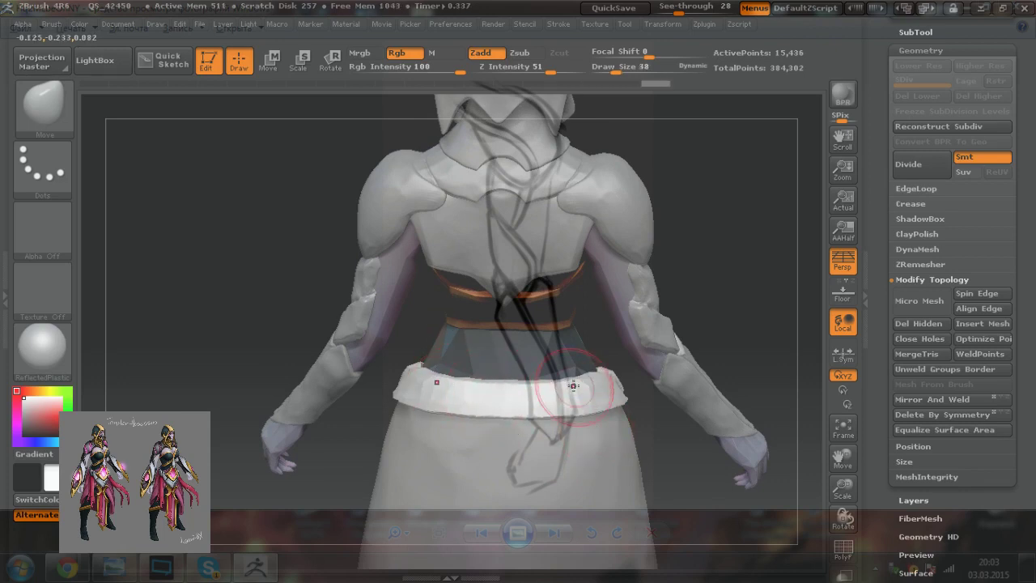
drag(581, 410, 585, 403)
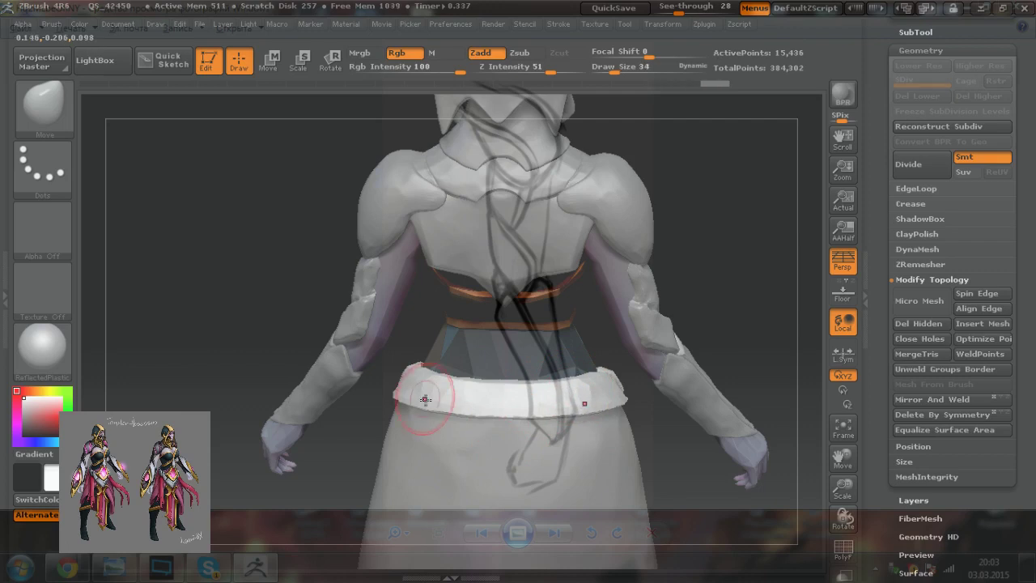
Step: Adjust the belt where it wraps from the hip to the back with the Move brush at draw sizes 26 and 34
right_drag(356, 401, 380, 423)
drag(283, 246, 269, 263)
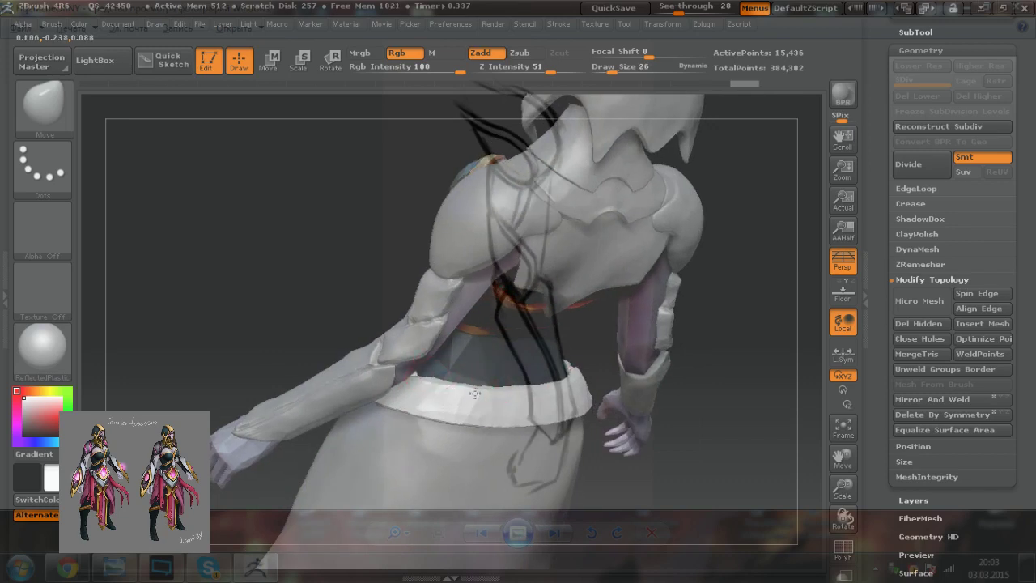
drag(712, 454, 696, 494)
right_drag(504, 381, 511, 326)
key(bracketright)
drag(456, 391, 429, 389)
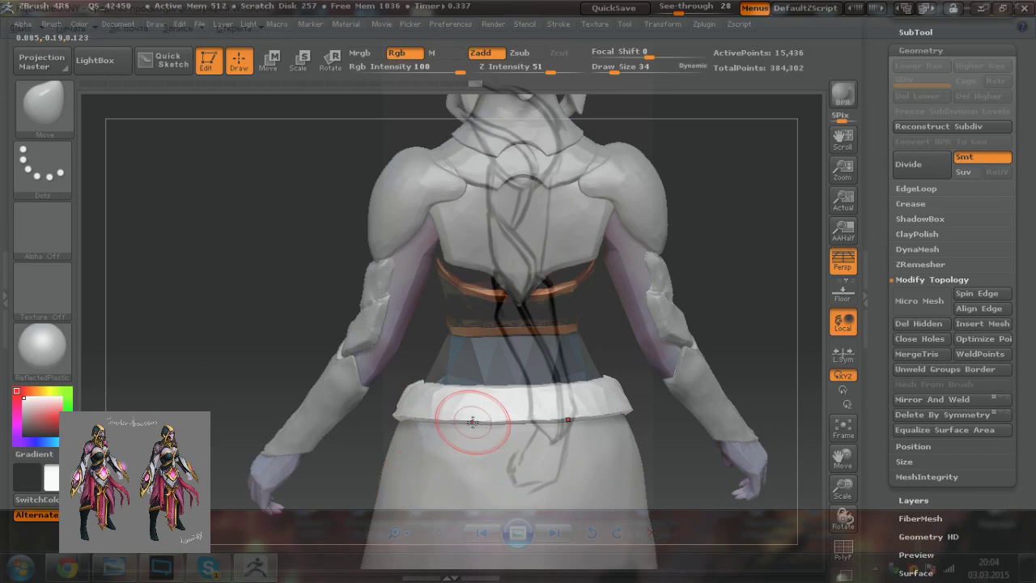
Step: Refine the middle of the belt's lower rear edge with the Move brush, reducing the draw size to 26
mouse_move(549, 397)
shift+right_down()
mouse_move(562, 427)
mouse_move(529, 418)
shift+right_up()
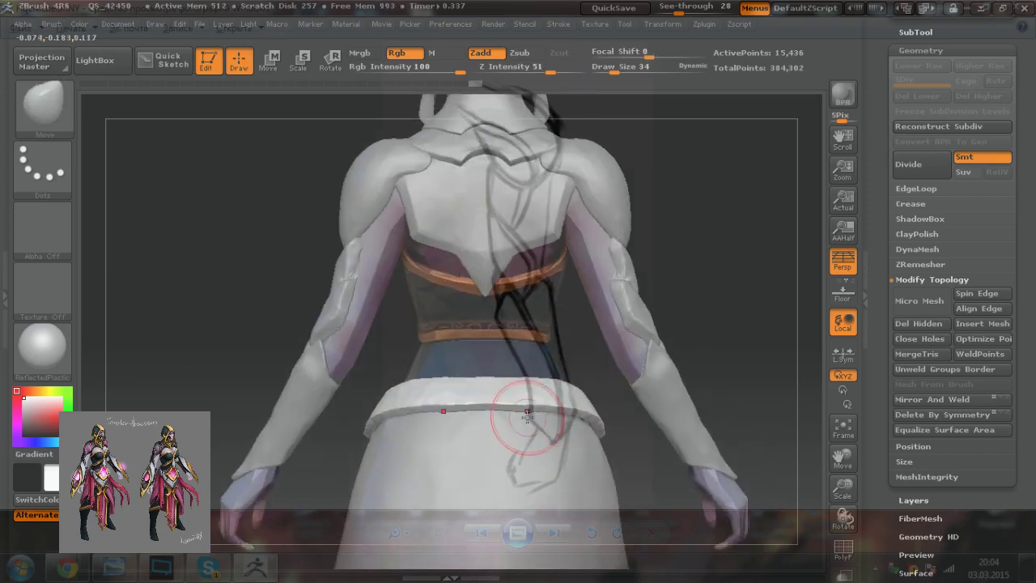
key(bracketleft)
drag(455, 403, 469, 403)
key(bracketleft)
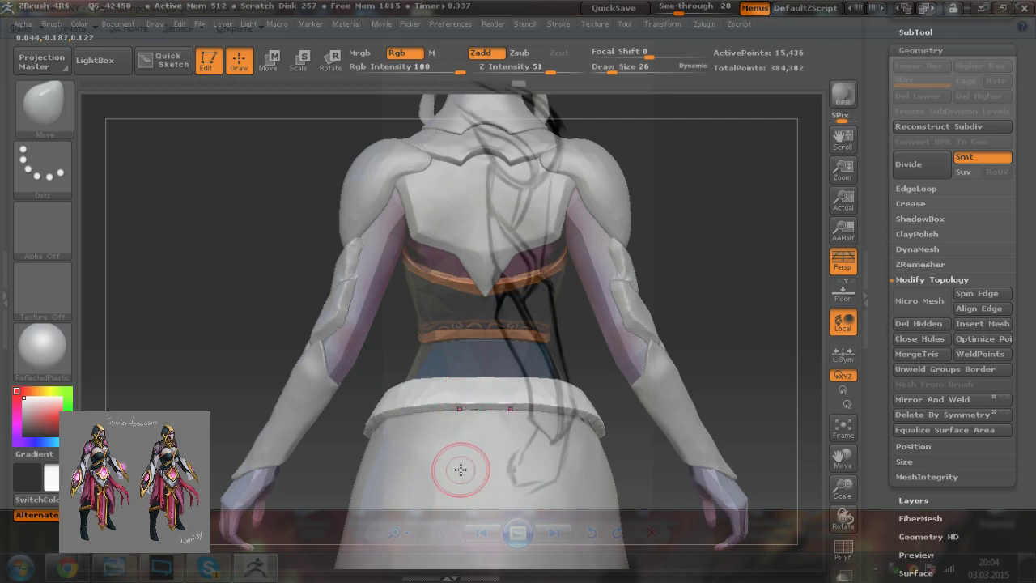
Step: Examine the belt's silhouette on the full figure from the back, side and front
mouse_move(486, 406)
right_down()
mouse_move(623, 406)
mouse_move(568, 403)
right_up()
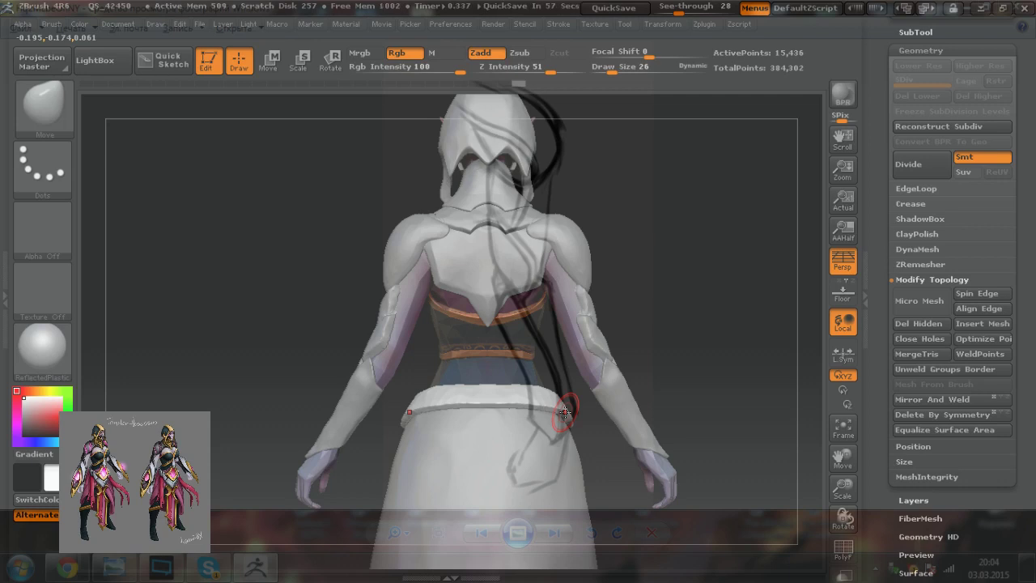
mouse_move(612, 446)
alt+right_down()
mouse_move(602, 388)
mouse_move(572, 380)
alt+right_up()
right_drag(421, 404, 601, 431)
drag(602, 432, 490, 401)
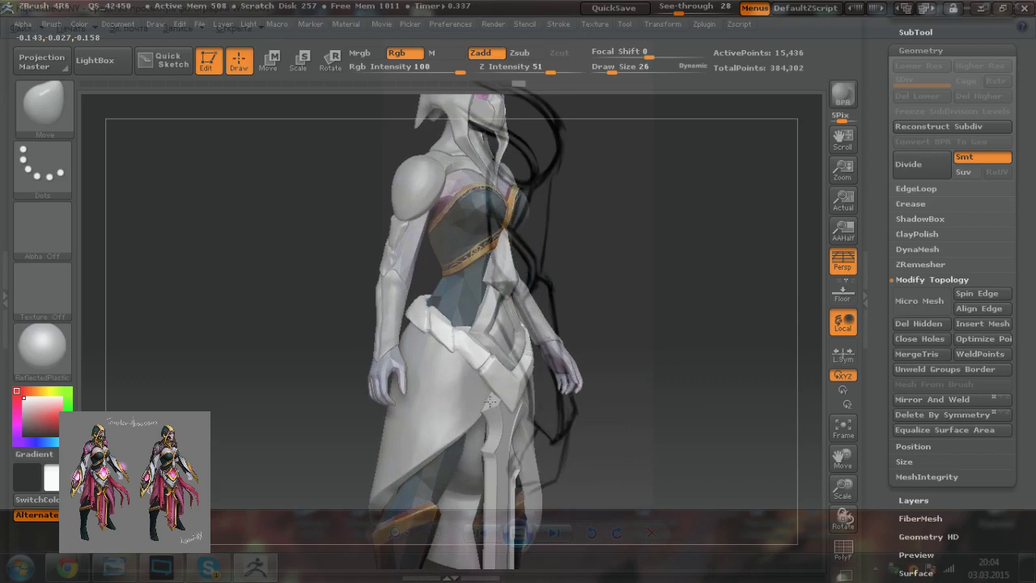
mouse_move(597, 348)
alt+mouse_down()
mouse_move(606, 421)
mouse_move(330, 400)
mouse_move(332, 385)
alt+mouse_up()
alt+right_drag(470, 424, 486, 485)
alt+right_drag(485, 395, 453, 439)
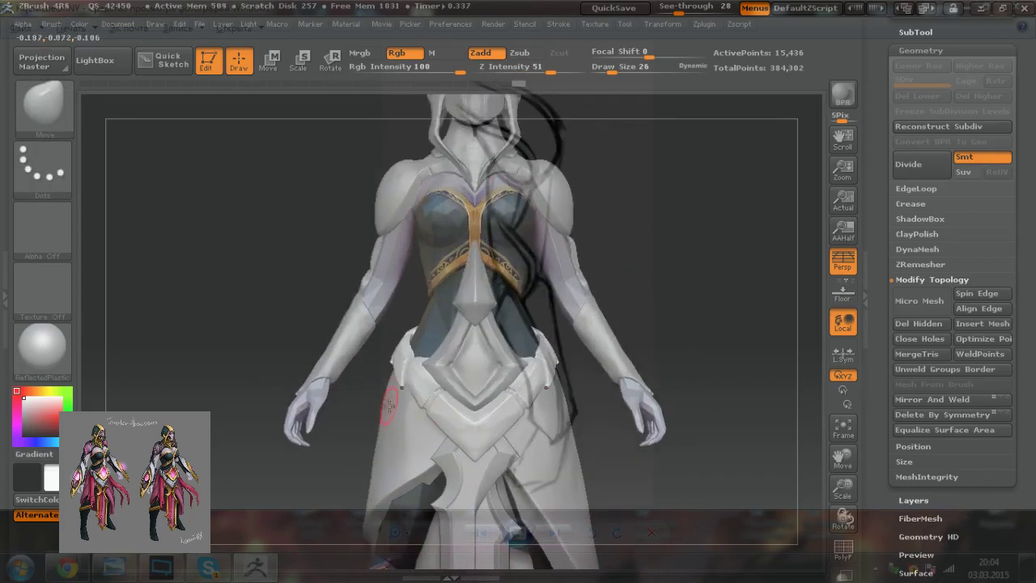
drag(377, 418, 443, 429)
Step: Select the diamond-shaped front waist plate and adjust its lower V-shaped frame with the Move brush at draw sizes 14 and 18
ctrl+right_drag(421, 402, 466, 440)
alt+click(452, 349)
click(430, 357)
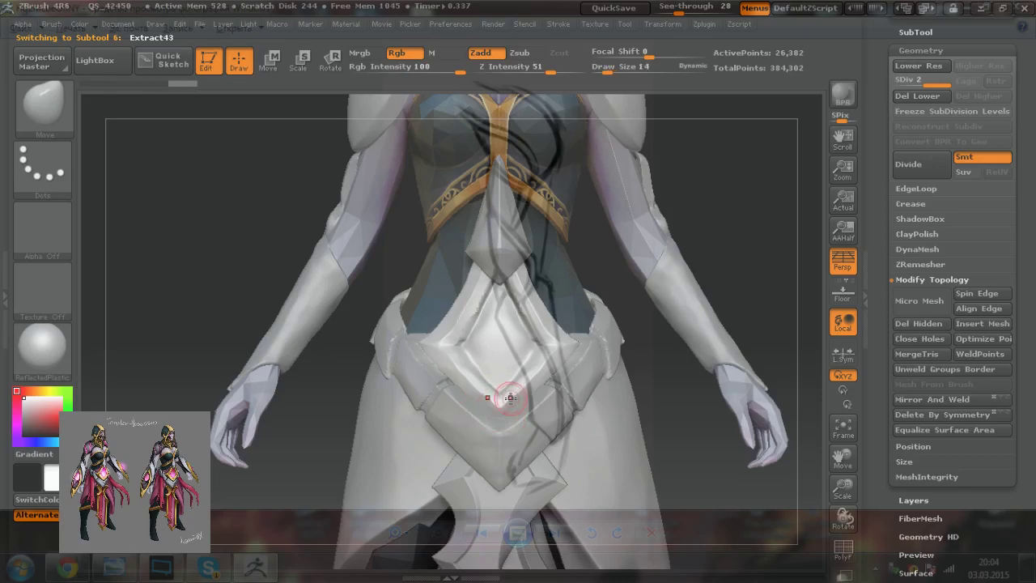
right_drag(498, 463, 530, 475)
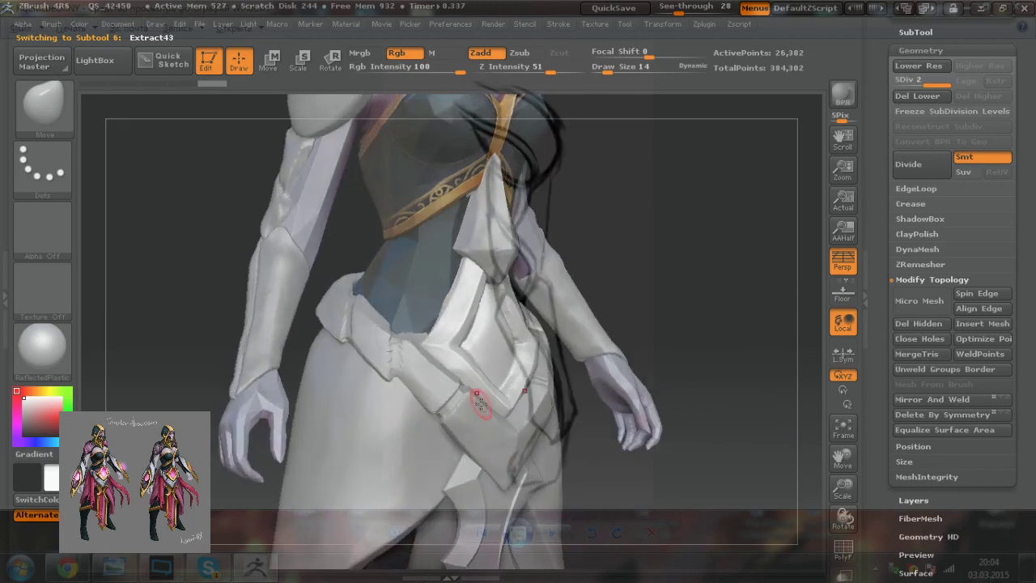
key(bracketright)
drag(459, 355, 468, 363)
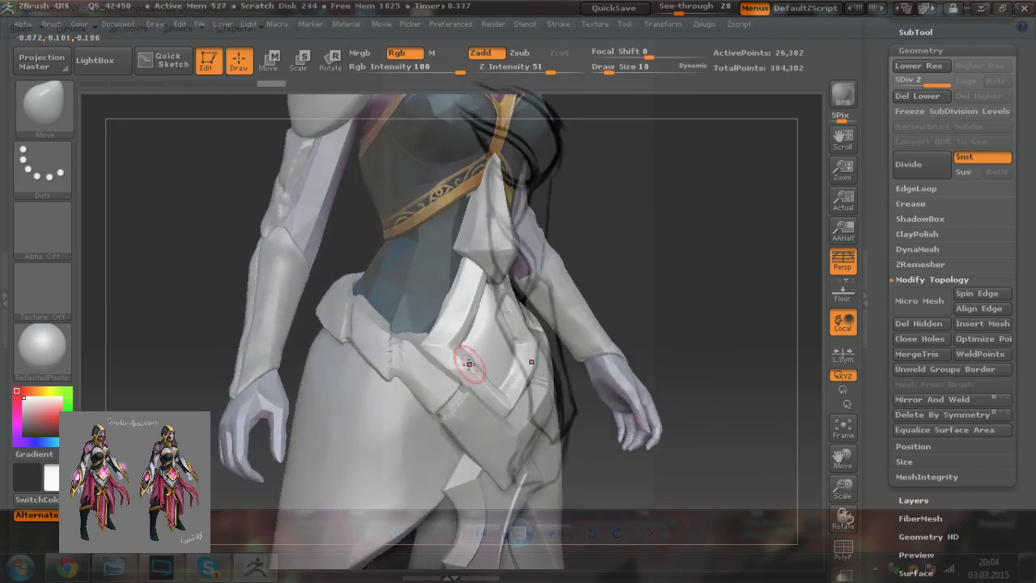
Step: Reshape the side edges of the diamond-shaped front waist plate with the Move brush at draw sizes 14 and 18
drag(458, 320, 471, 298)
drag(421, 345, 454, 297)
key([)
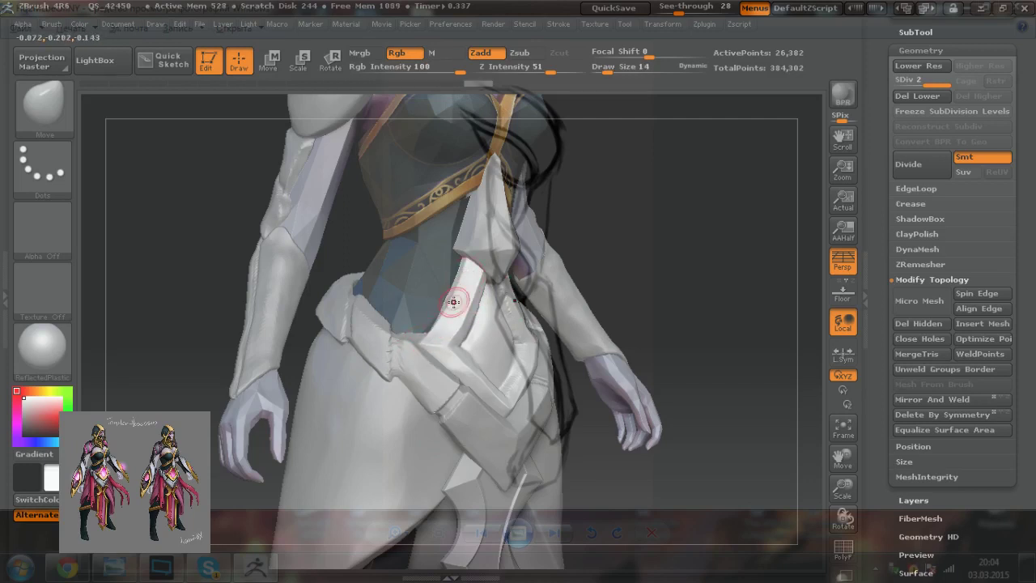
mouse_move(541, 405)
right_down()
mouse_move(499, 410)
mouse_move(530, 391)
right_up()
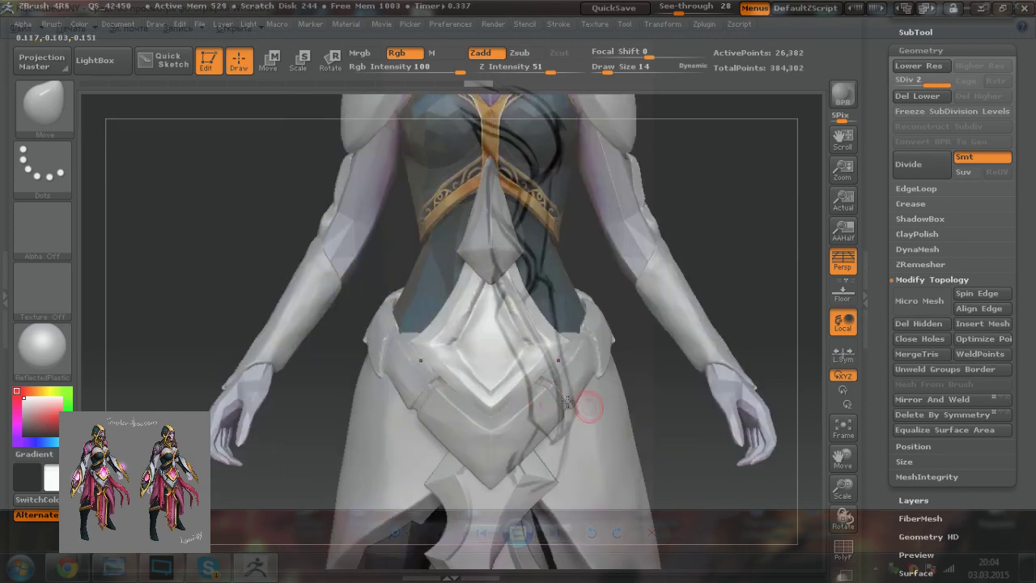
ctrl+right_drag(589, 413, 562, 437)
ctrl+right_drag(540, 379, 641, 407)
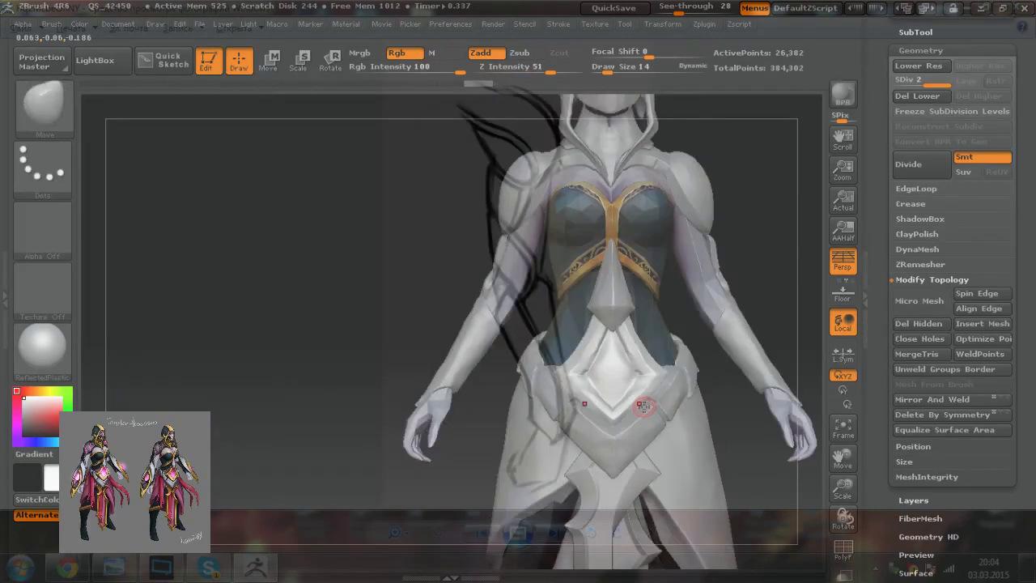
key(])
drag(639, 396, 641, 390)
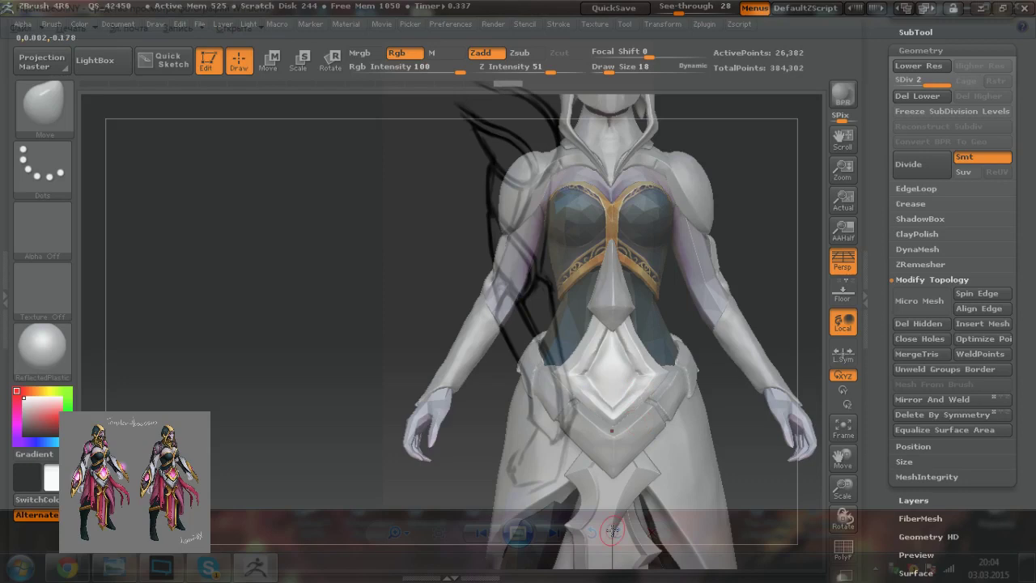
alt+drag(530, 490, 438, 473)
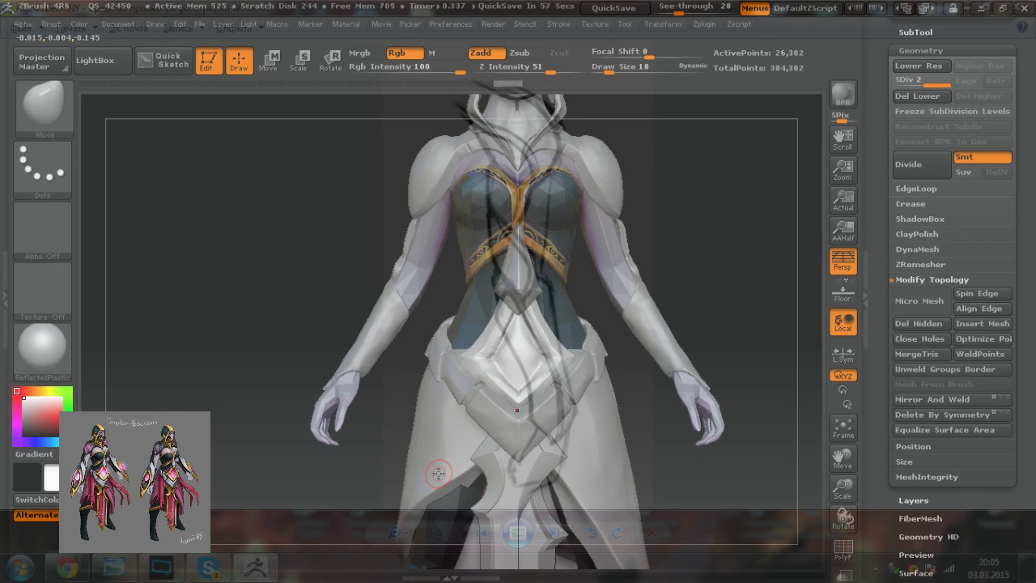
Step: Select the forearm plate and adjust its edge near the elbow with the Move brush at draw sizes 30 and 34
ctrl+right_drag(713, 418, 648, 436)
mouse_move(648, 436)
alt+right_down()
mouse_move(592, 421)
mouse_move(527, 446)
mouse_move(543, 447)
mouse_move(437, 443)
mouse_move(575, 438)
mouse_move(495, 436)
alt+right_up()
ctrl+right_drag(552, 366, 605, 364)
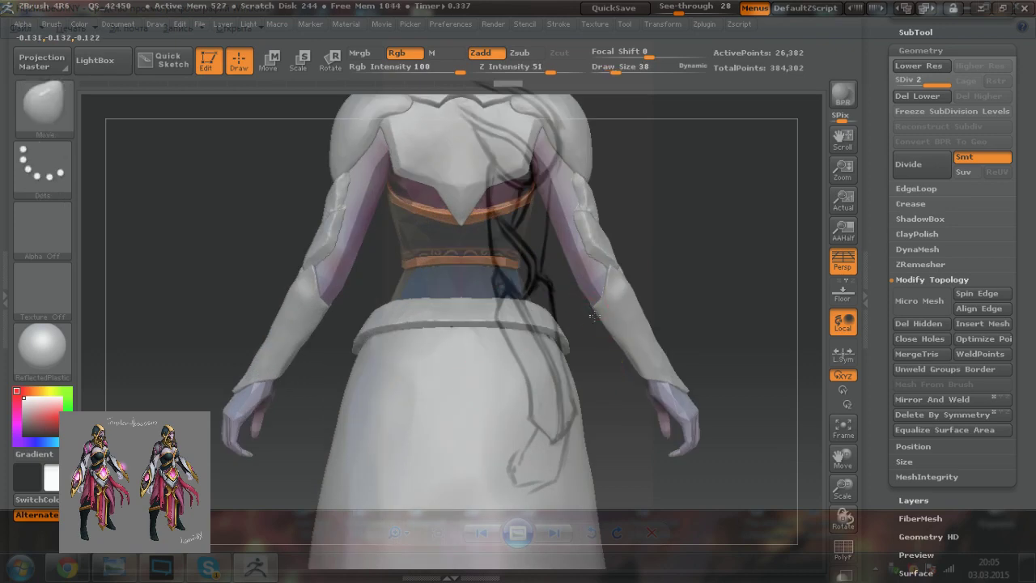
alt+click(601, 334)
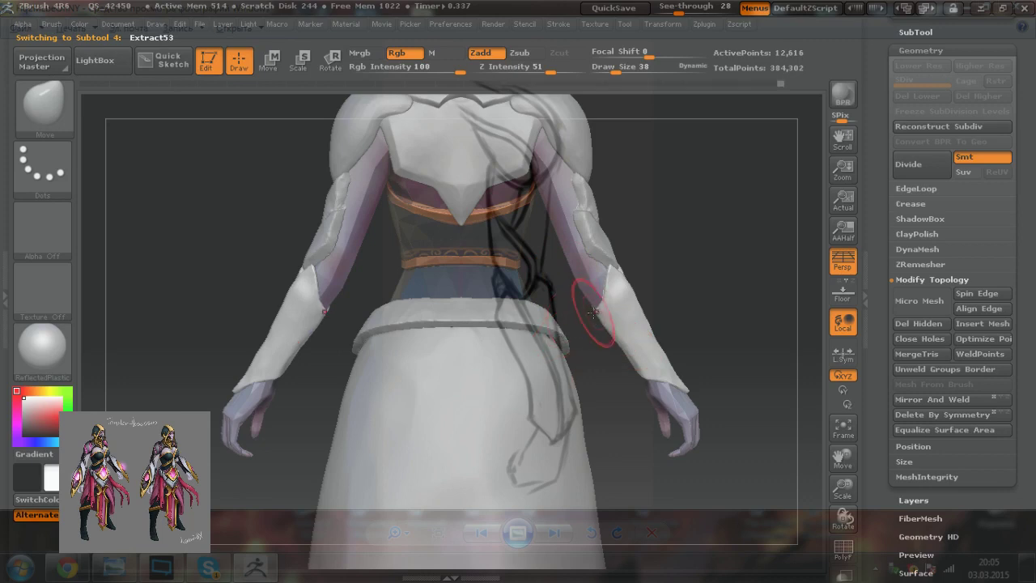
key(bracketleft)
drag(682, 281, 550, 301)
drag(510, 253, 593, 326)
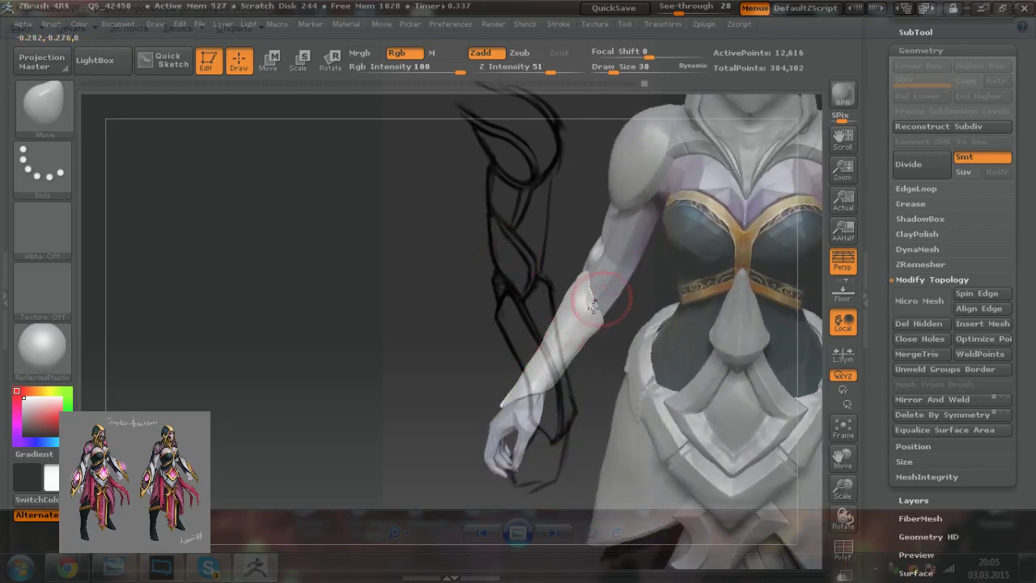
drag(491, 319, 504, 256)
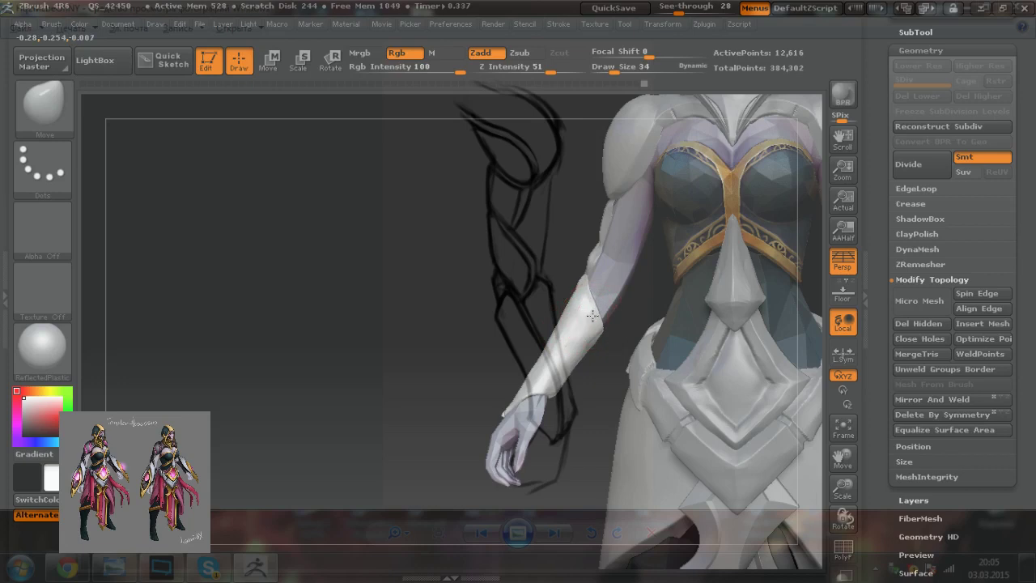
mouse_move(607, 353)
mouse_down()
mouse_move(528, 334)
mouse_move(553, 339)
mouse_move(558, 376)
mouse_up()
Step: Refine the forearm plate's outer ridge and elbow end with the Move brush at draw sizes 18 and 22
key(bracketleft)
drag(569, 281, 564, 287)
drag(443, 286, 518, 290)
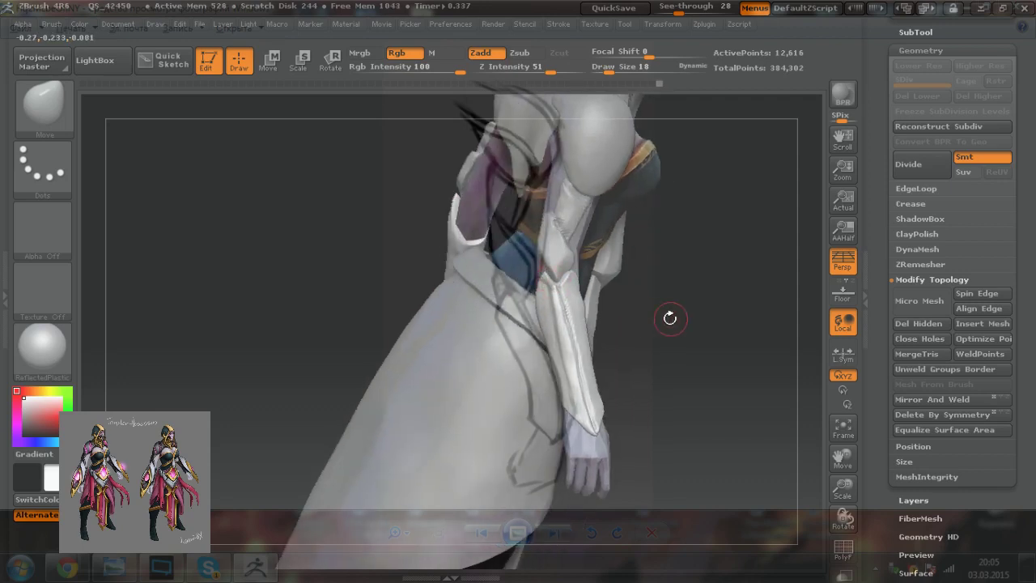
drag(671, 317, 652, 322)
key(bracketright)
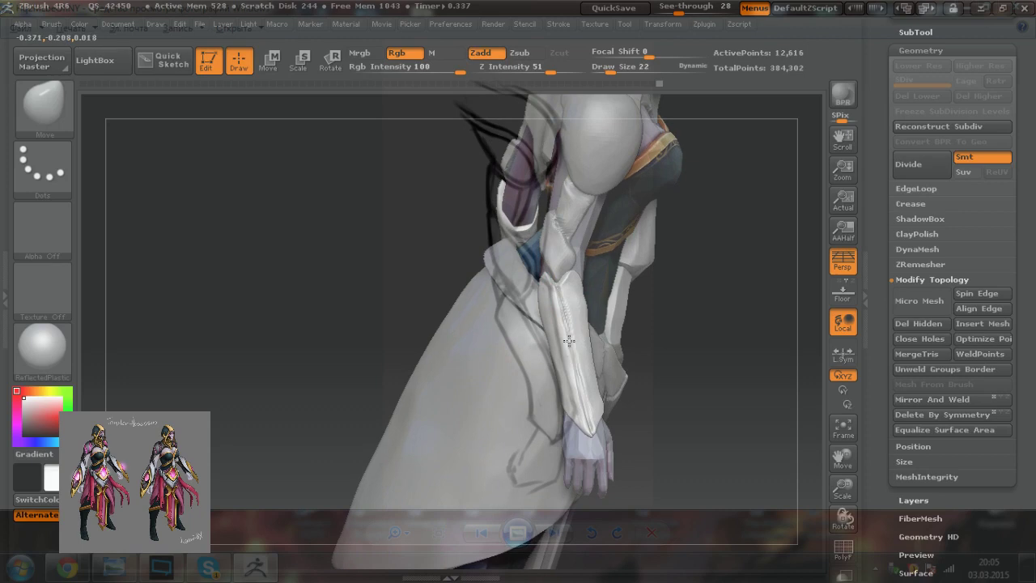
drag(570, 313, 570, 336)
drag(673, 365, 621, 357)
drag(485, 302, 525, 350)
drag(362, 214, 376, 281)
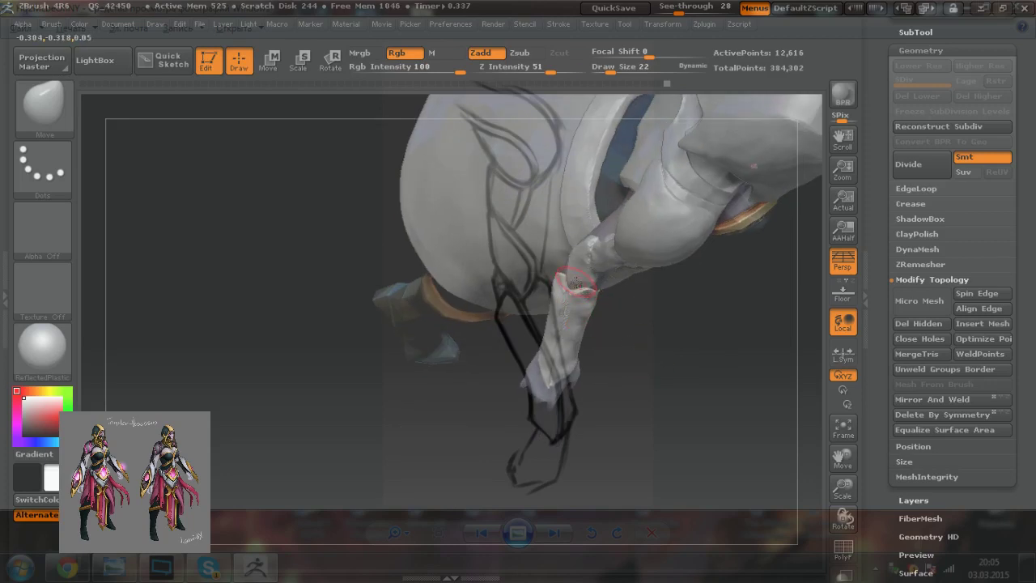
Step: Adjust the forearm plate's upper rim where it meets the elbow plate with the Move brush at draw size 26
drag(648, 300, 591, 220)
drag(490, 333, 590, 302)
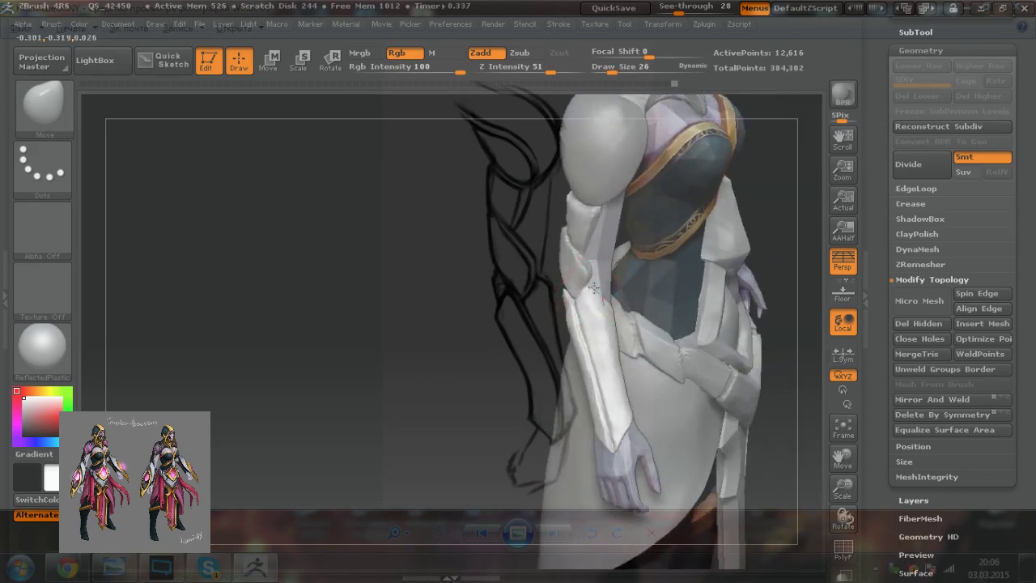
drag(542, 296, 496, 324)
mouse_move(513, 382)
mouse_down()
mouse_move(531, 418)
mouse_move(541, 402)
mouse_up()
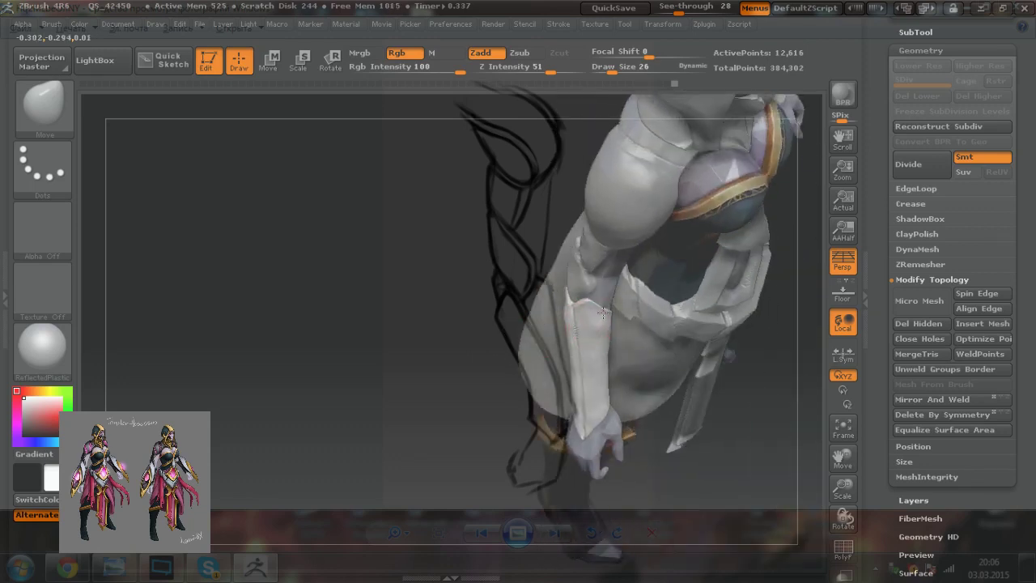
mouse_move(480, 308)
mouse_down()
mouse_move(505, 164)
mouse_move(454, 309)
mouse_up()
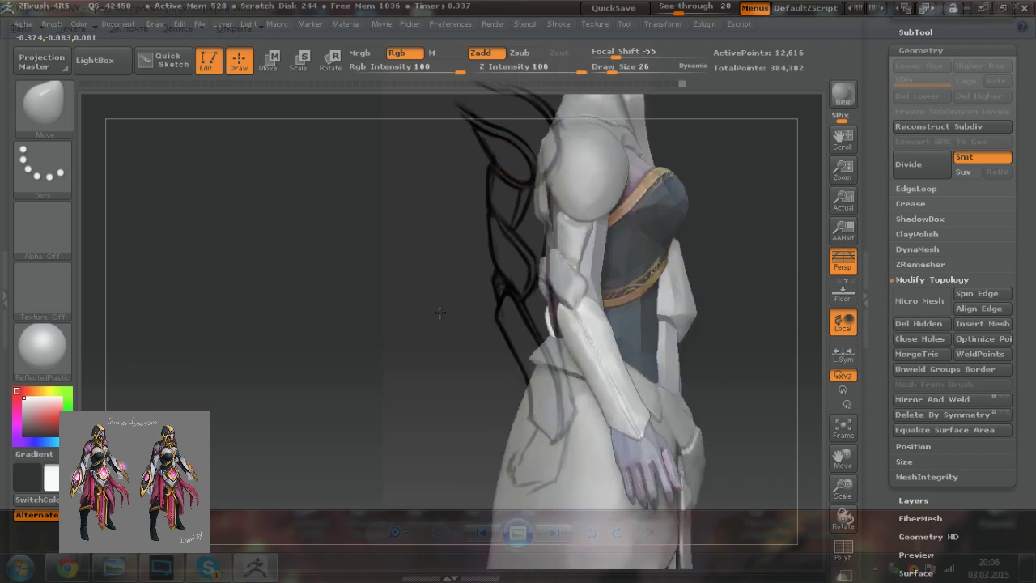
mouse_move(480, 413)
mouse_down()
mouse_move(519, 421)
mouse_move(495, 407)
mouse_up()
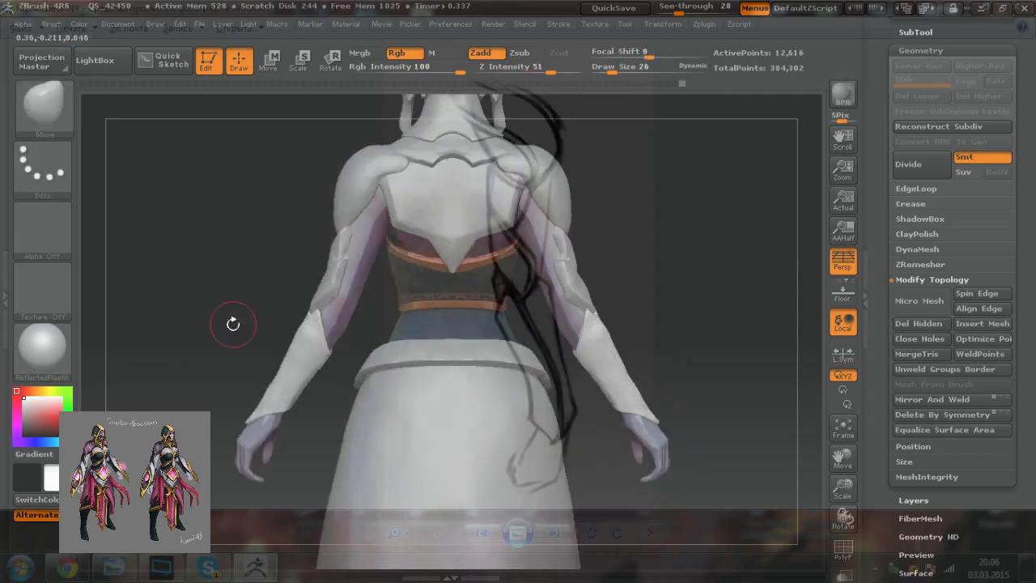
Step: Examine the forearm plates against the full figure from the back and front
mouse_move(257, 273)
alt+mouse_down()
mouse_move(313, 276)
mouse_move(313, 332)
alt+mouse_up()
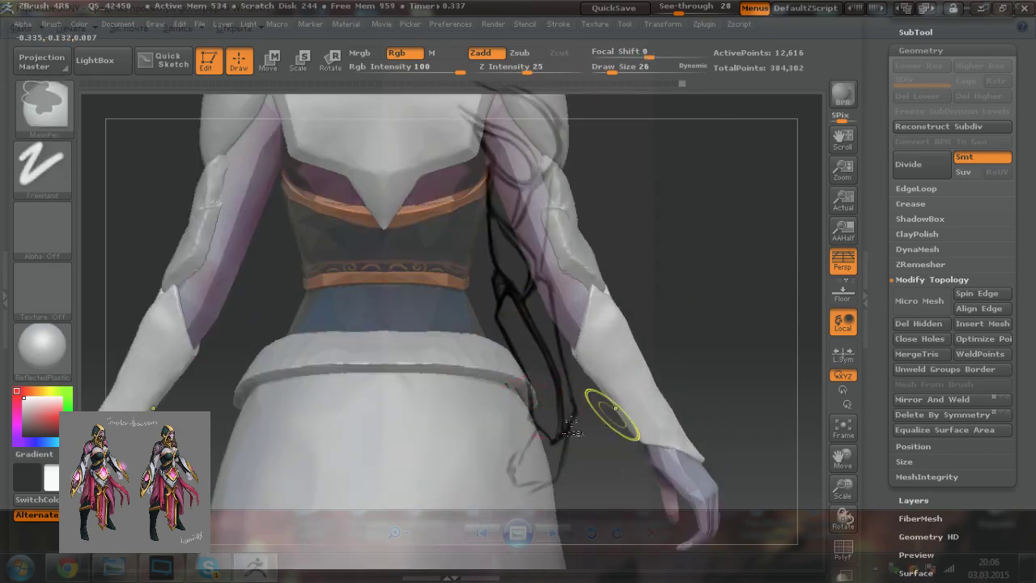
ctrl+right_drag(619, 421, 633, 396)
ctrl+right_drag(646, 361, 645, 330)
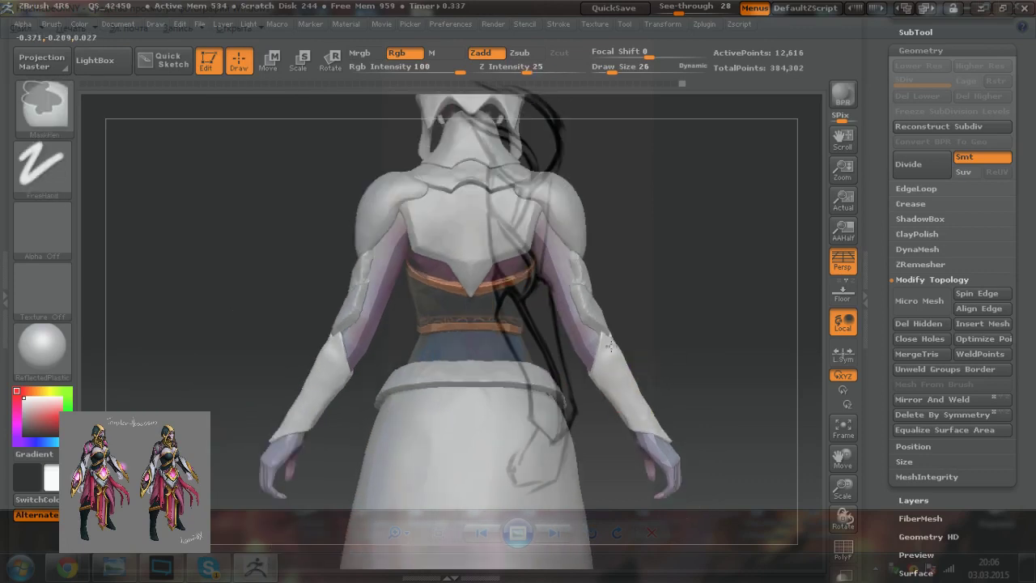
alt+right_drag(520, 405, 559, 386)
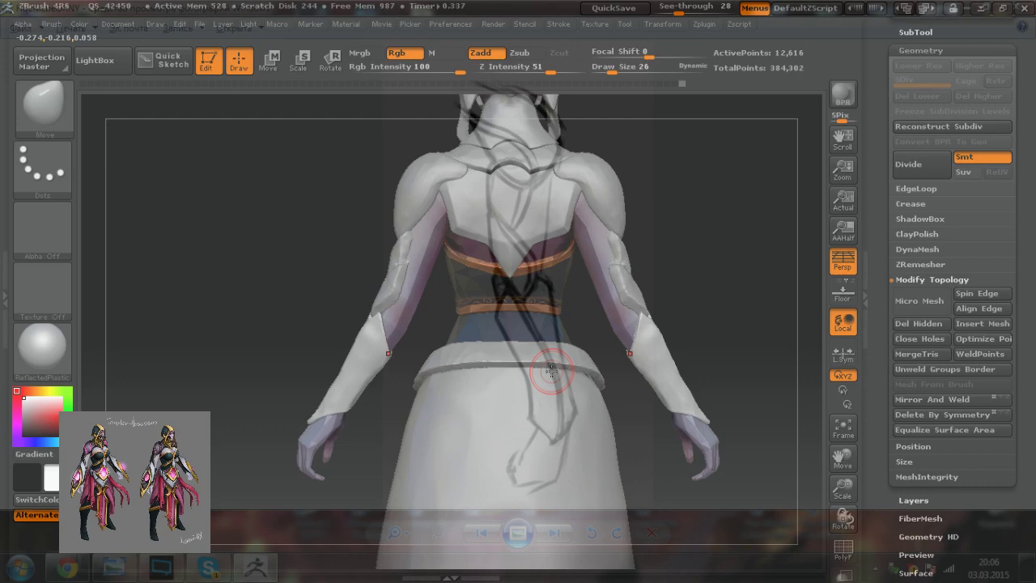
alt+right_drag(541, 384, 540, 423)
ctrl+right_drag(620, 405, 606, 378)
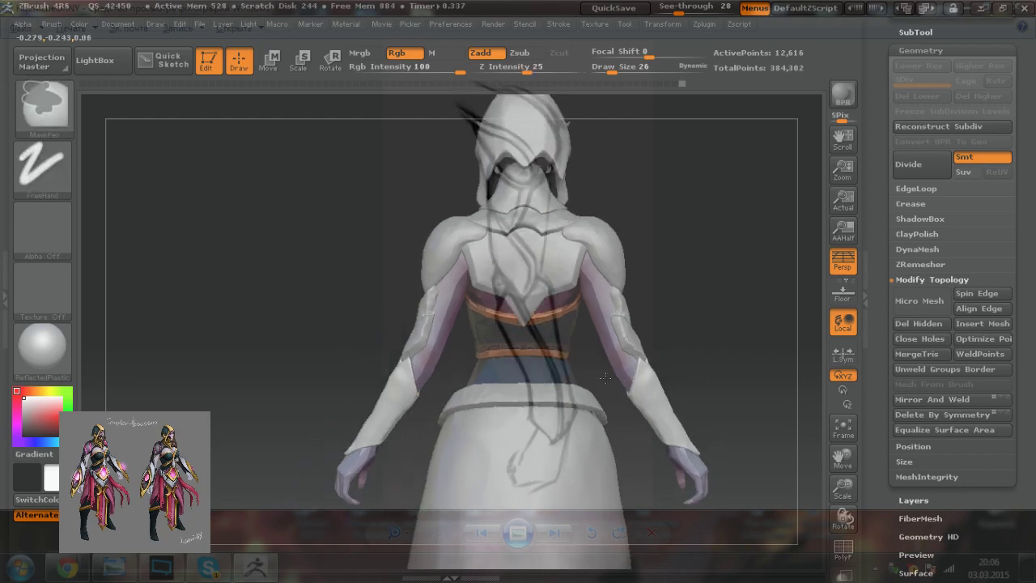
right_drag(405, 388, 577, 425)
mouse_move(383, 407)
alt+right_down()
mouse_move(625, 401)
mouse_move(509, 392)
alt+right_up()
ctrl+right_drag(638, 420, 601, 364)
alt+right_drag(594, 404, 547, 282)
right_drag(564, 349, 592, 355)
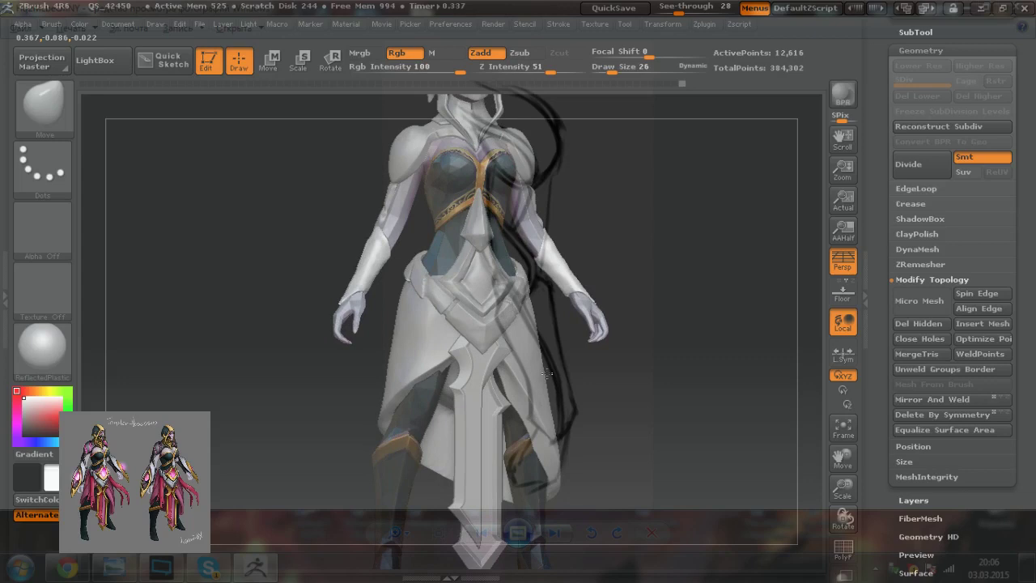
drag(547, 373, 539, 375)
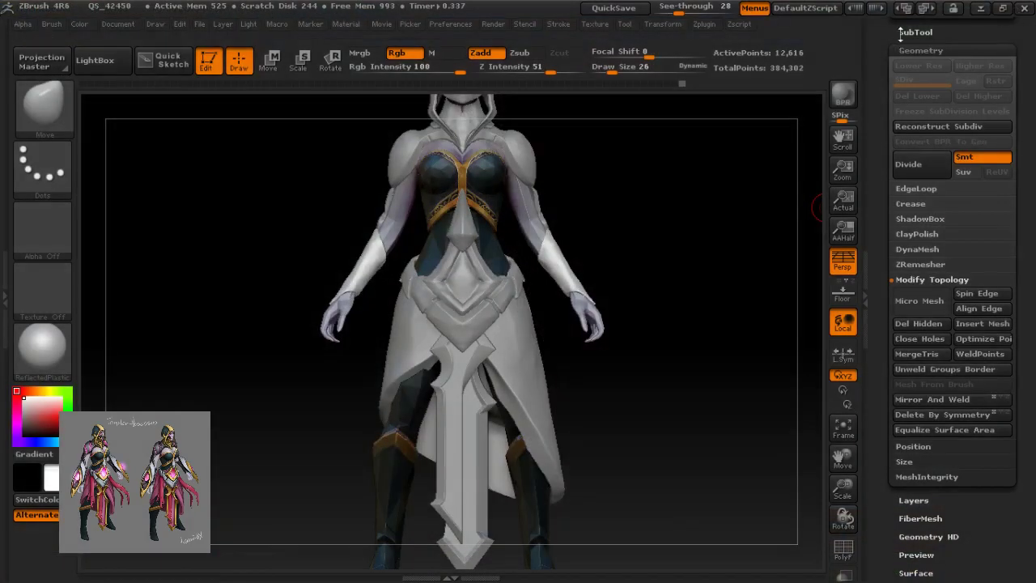
Step: Show the hidden PM3D_Sphere3D2 and PM3D_Sphere3D1 subtools that form the large forearm blades
click(901, 32)
drag(893, 51, 898, 183)
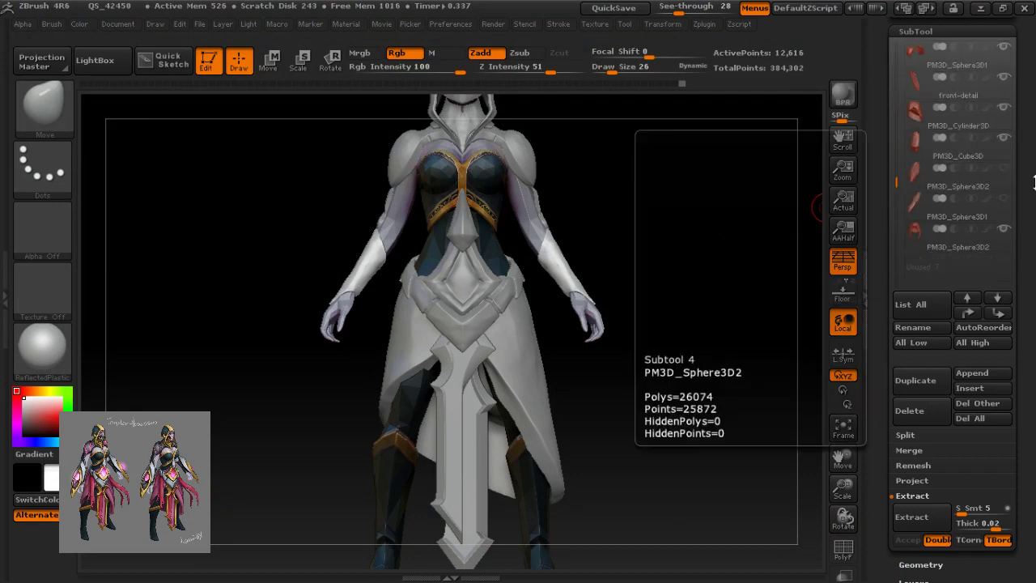
click(1004, 168)
click(1004, 200)
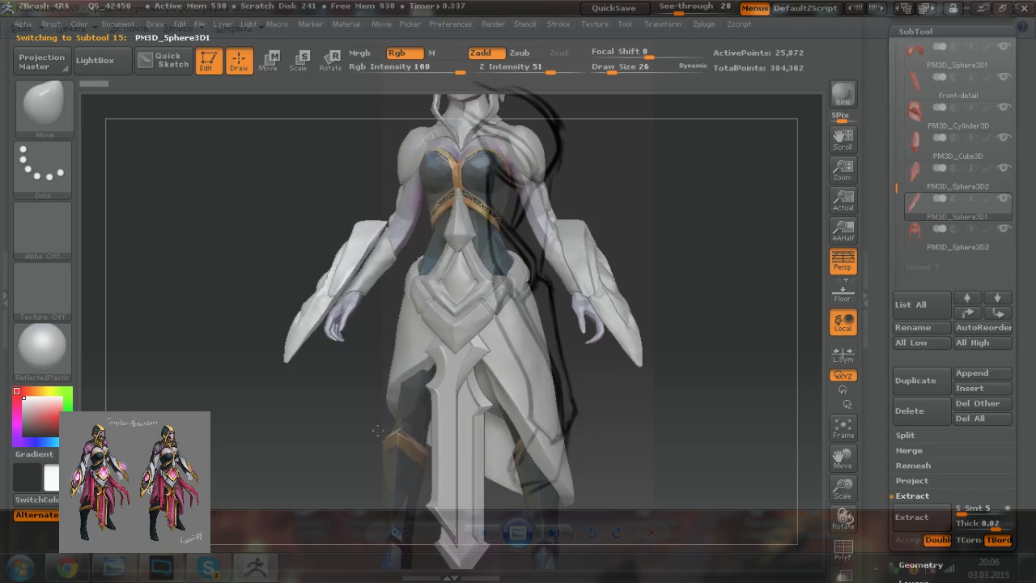
Step: Examine the full figure's silhouette with the forearm blades from the back and front
drag(377, 430, 400, 429)
mouse_move(501, 389)
ctrl+right_down()
mouse_move(427, 337)
mouse_move(450, 411)
ctrl+right_up()
right_drag(422, 445, 564, 447)
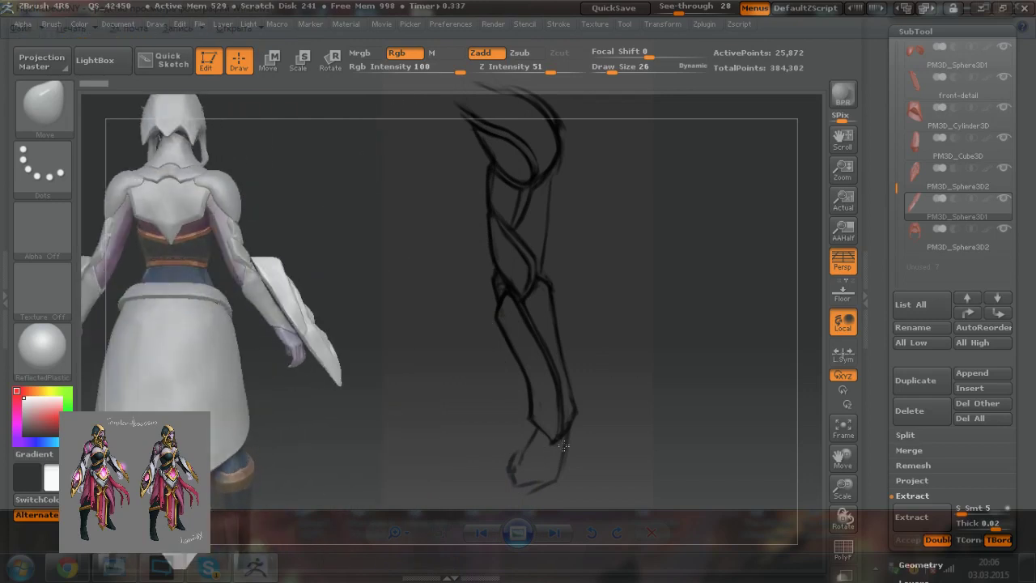
mouse_move(386, 381)
alt+right_down()
mouse_move(583, 384)
mouse_move(441, 370)
alt+right_up()
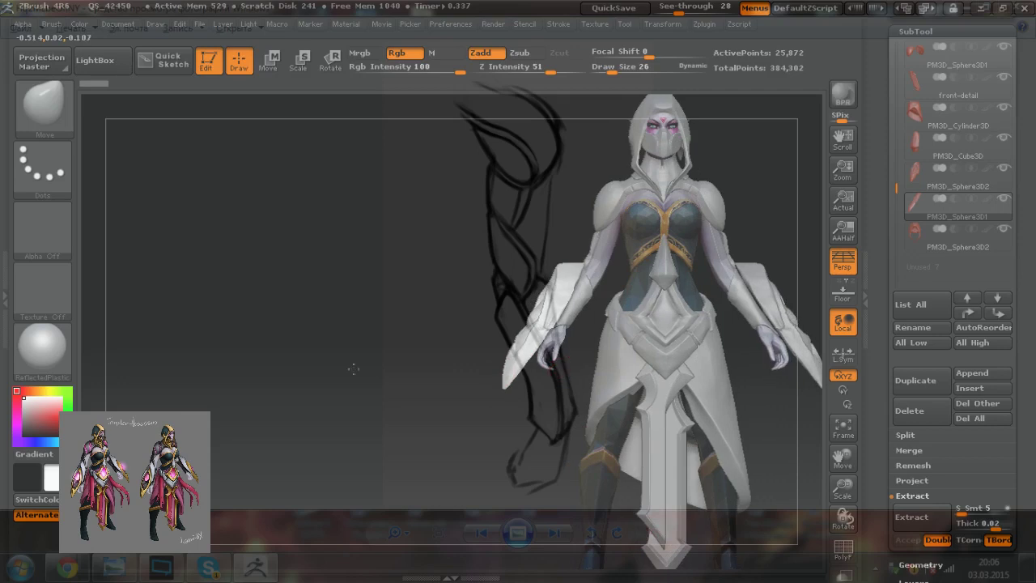
key(f)
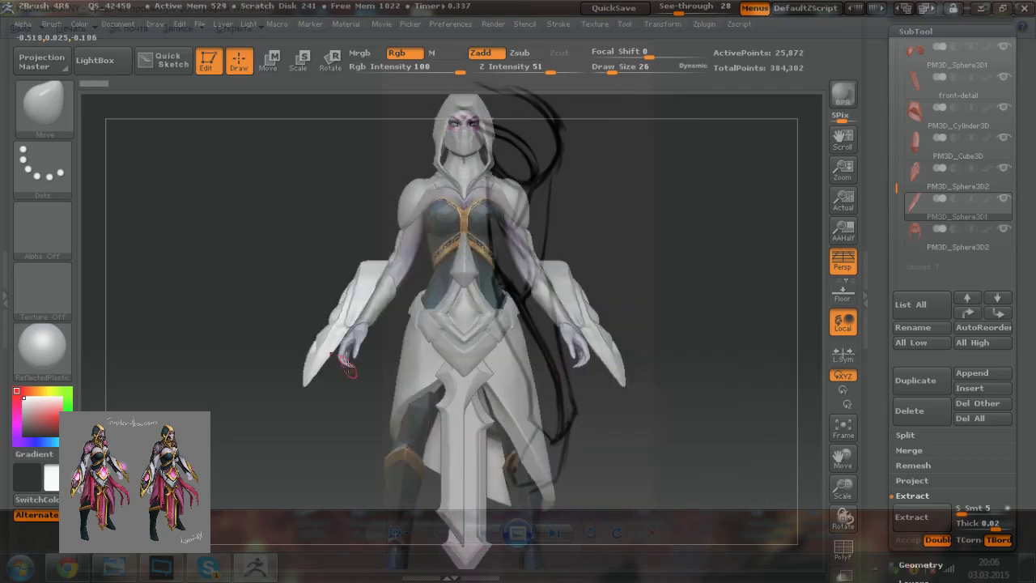
mouse_move(346, 371)
right_down()
mouse_move(476, 400)
mouse_move(400, 403)
right_up()
drag(400, 403, 308, 387)
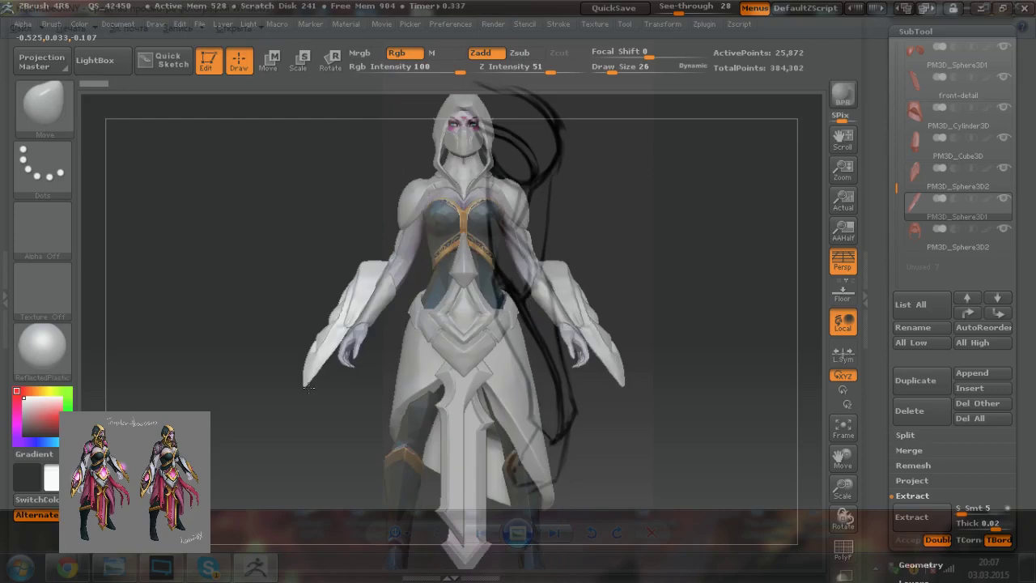
alt+drag(549, 376, 531, 362)
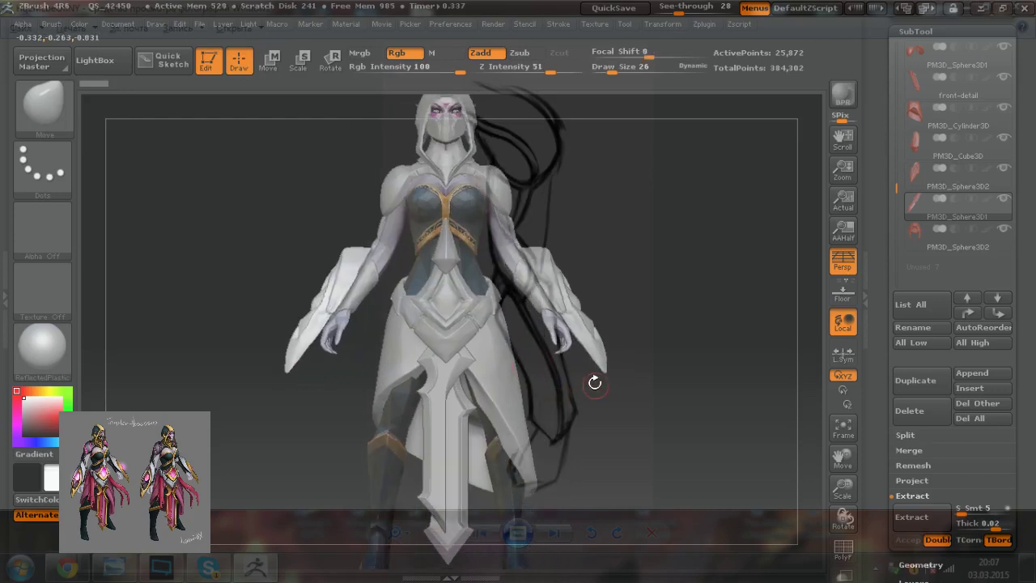
Step: Set See-through to 0 and start an export with the diamond-shaped front waist plate selected
drag(706, 7, 659, 7)
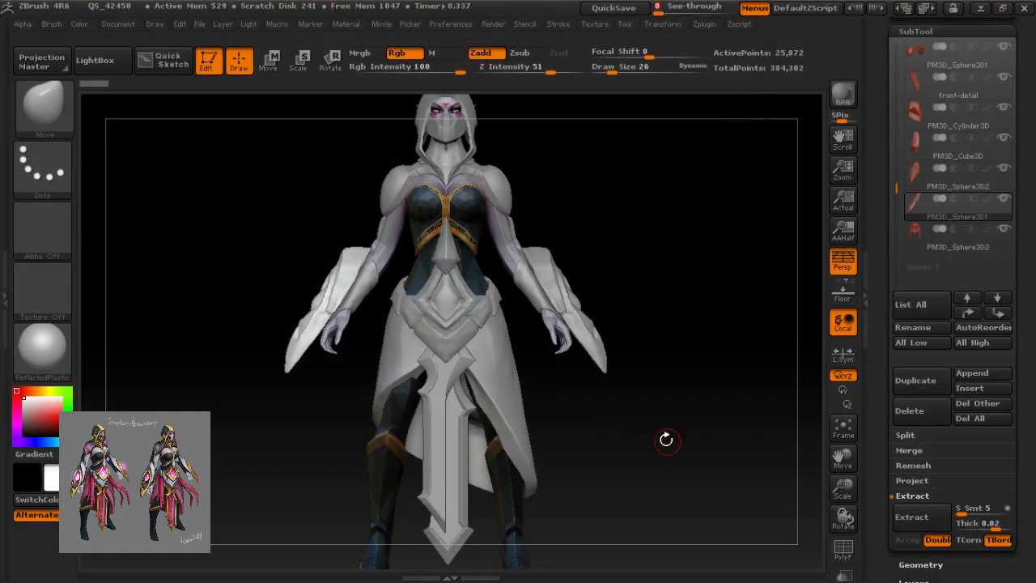
alt+drag(583, 369, 612, 381)
alt+click(490, 327)
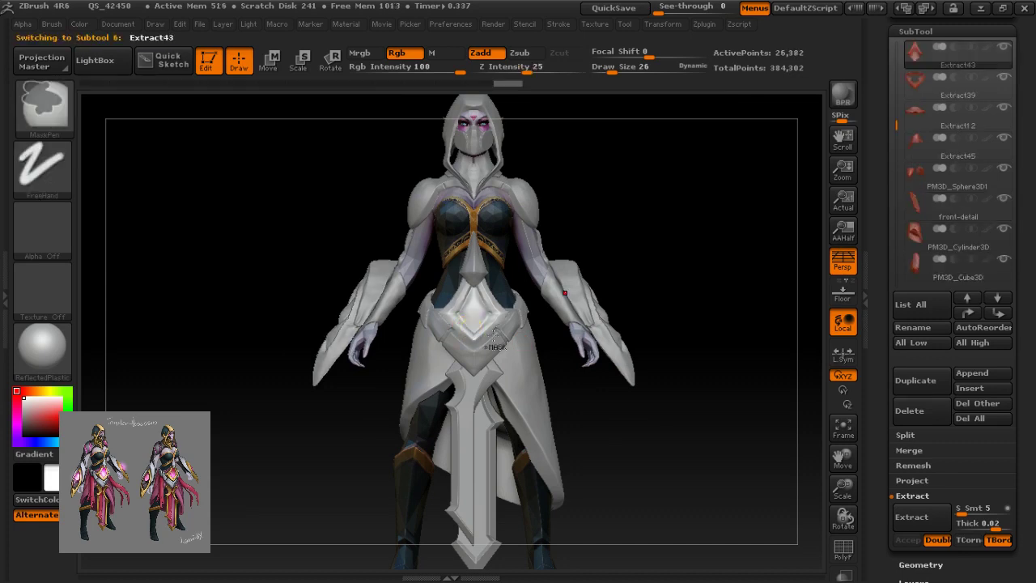
ctrl+right_drag(495, 335, 506, 364)
drag(1034, 34, 1029, 217)
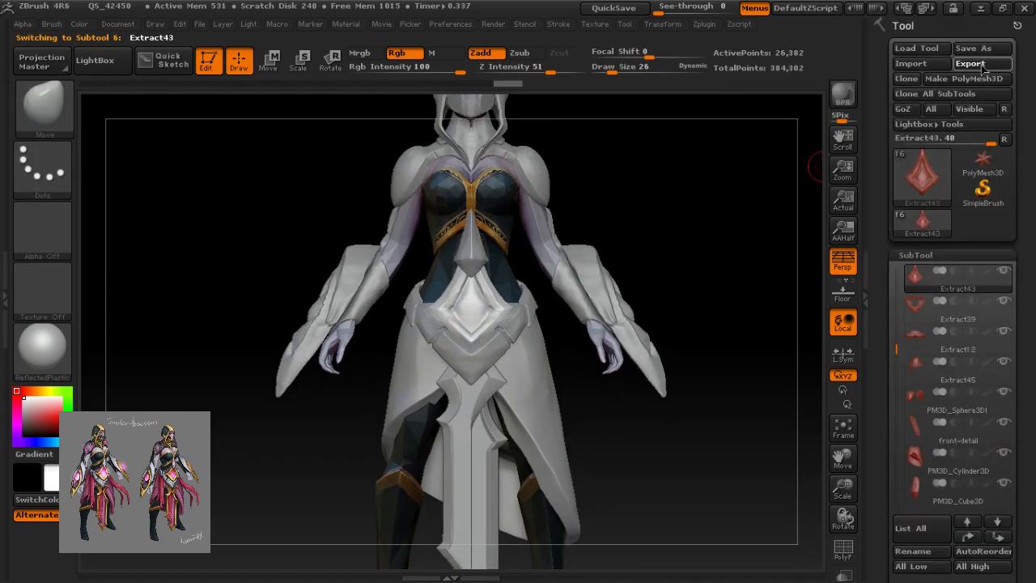
click(981, 64)
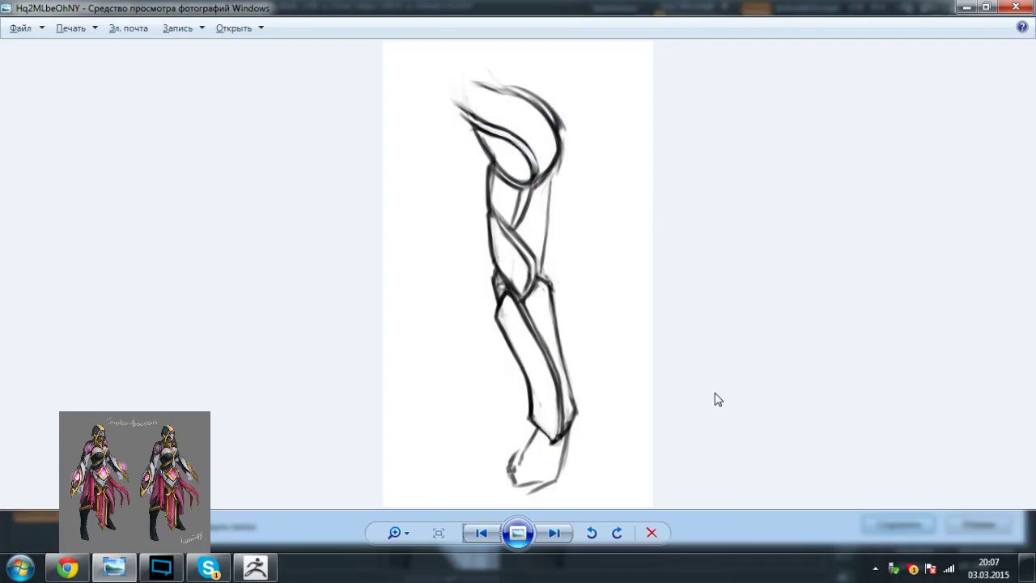
Step: Switch to Chrome, close the paintover photo and check the new messages in the active VK conversations
click(72, 569)
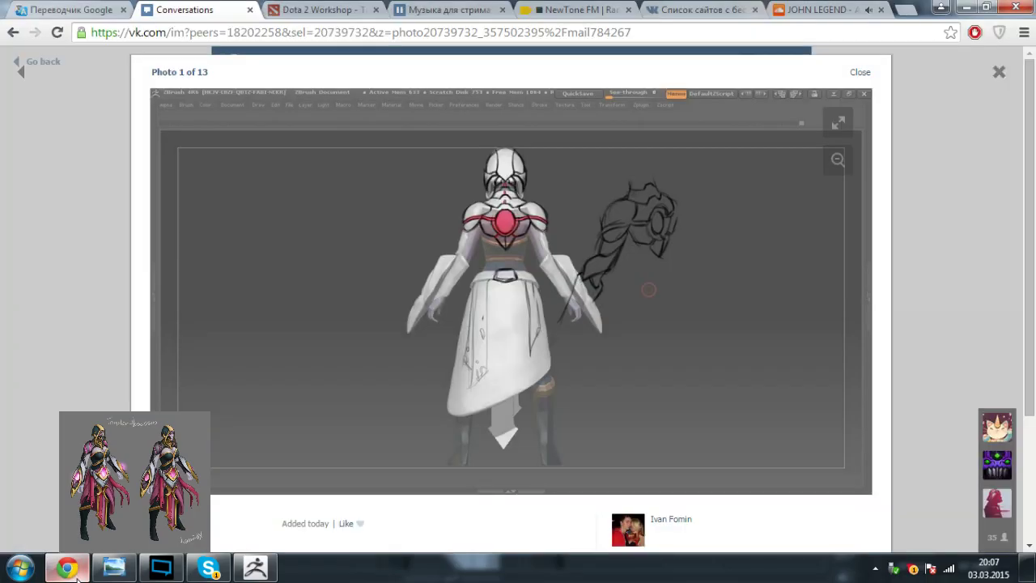
click(989, 296)
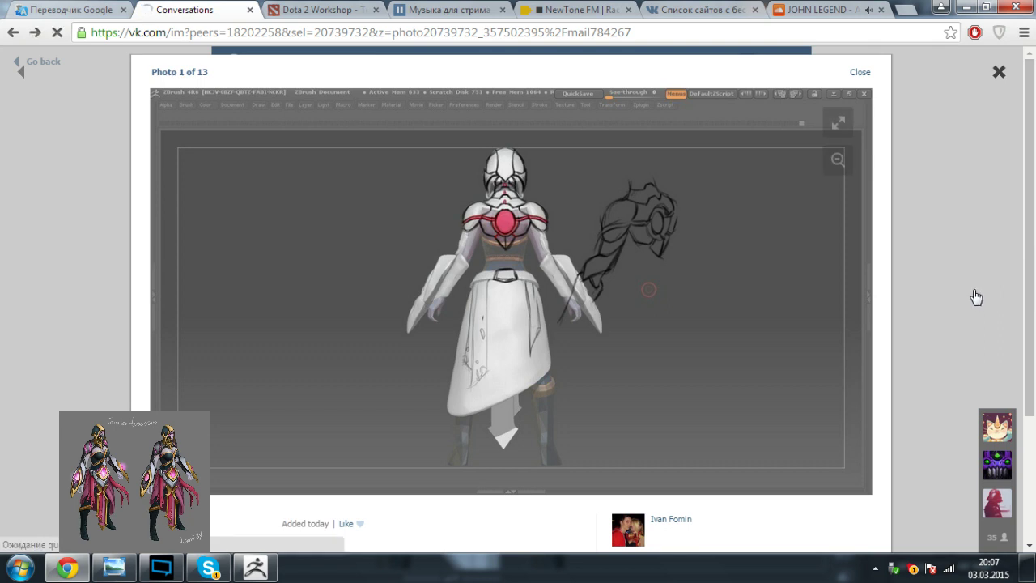
click(525, 123)
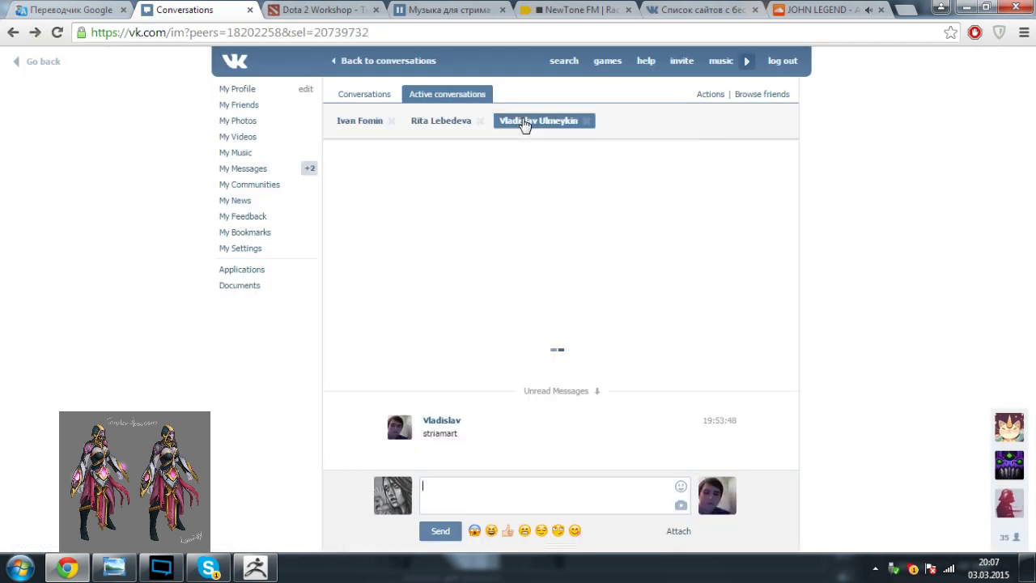
click(362, 123)
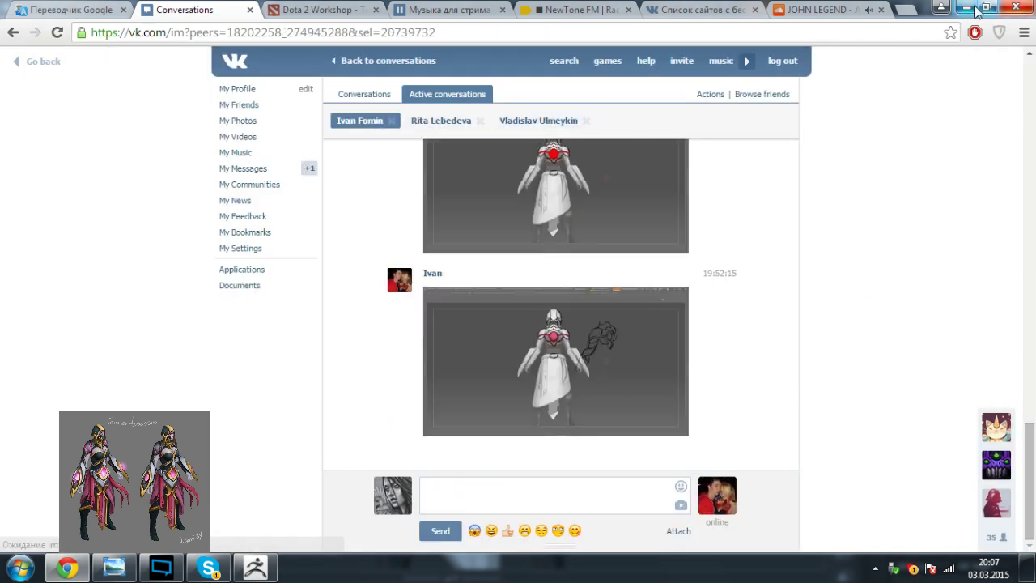
click(975, 8)
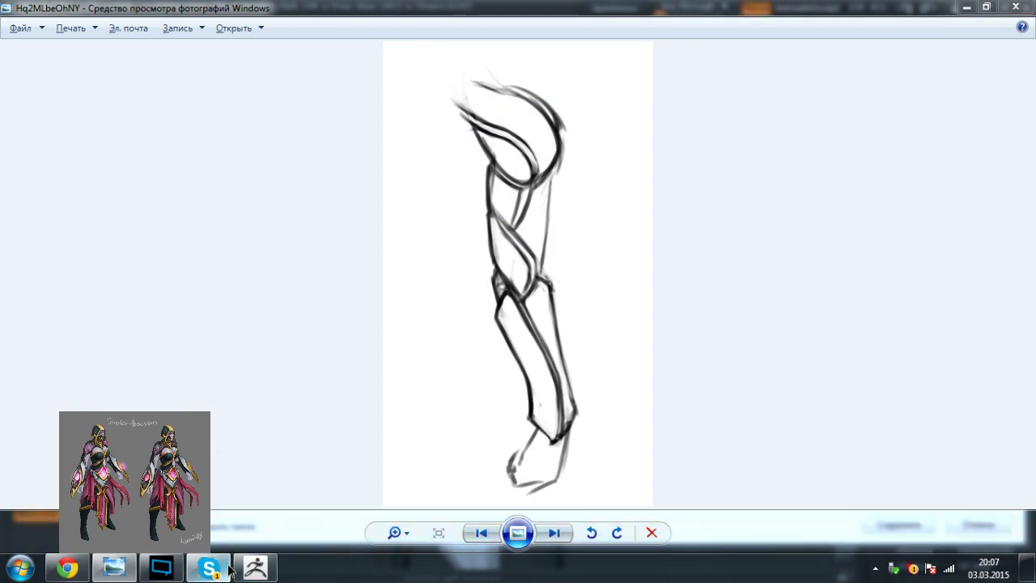
Step: Switch to Skype, find the contact by the start of their username and add them to the ongoing group call
click(227, 569)
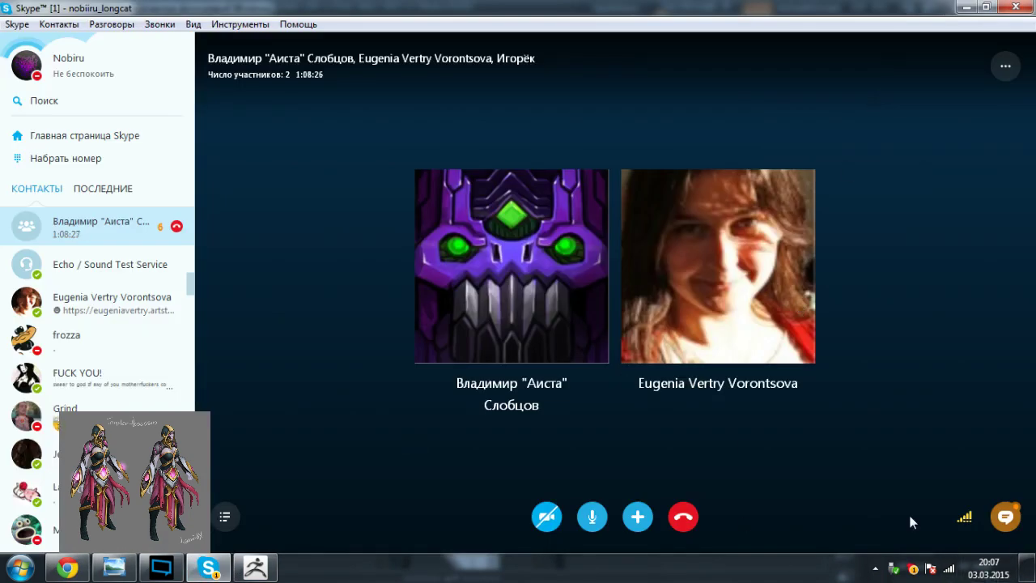
click(637, 517)
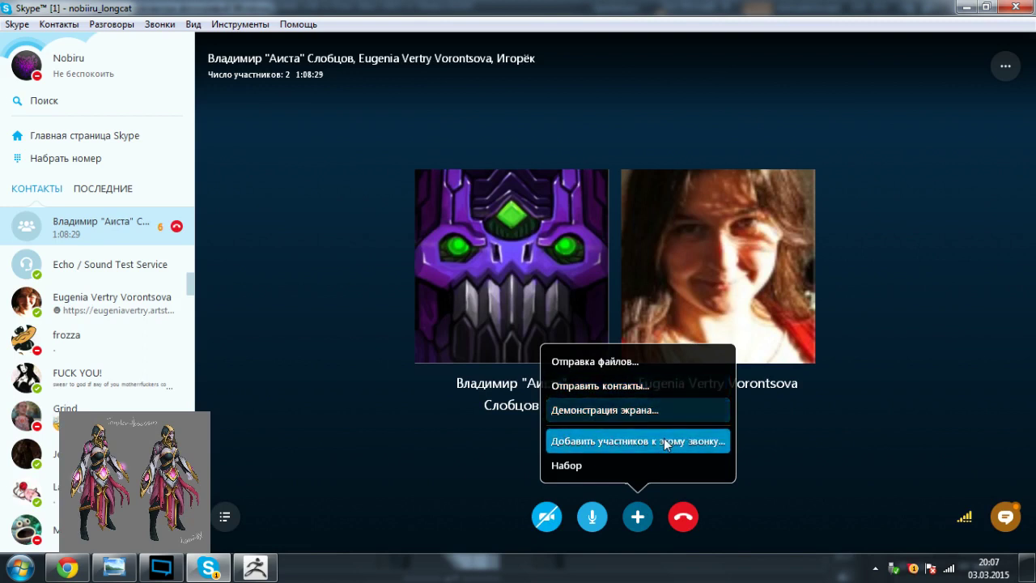
click(664, 440)
text(s)
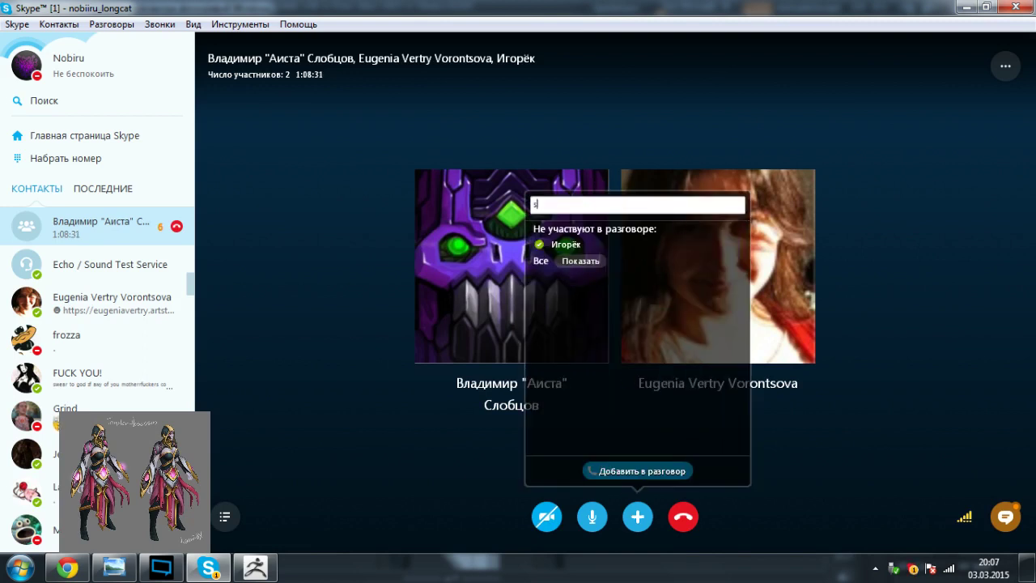
text(tr)
click(630, 247)
click(640, 469)
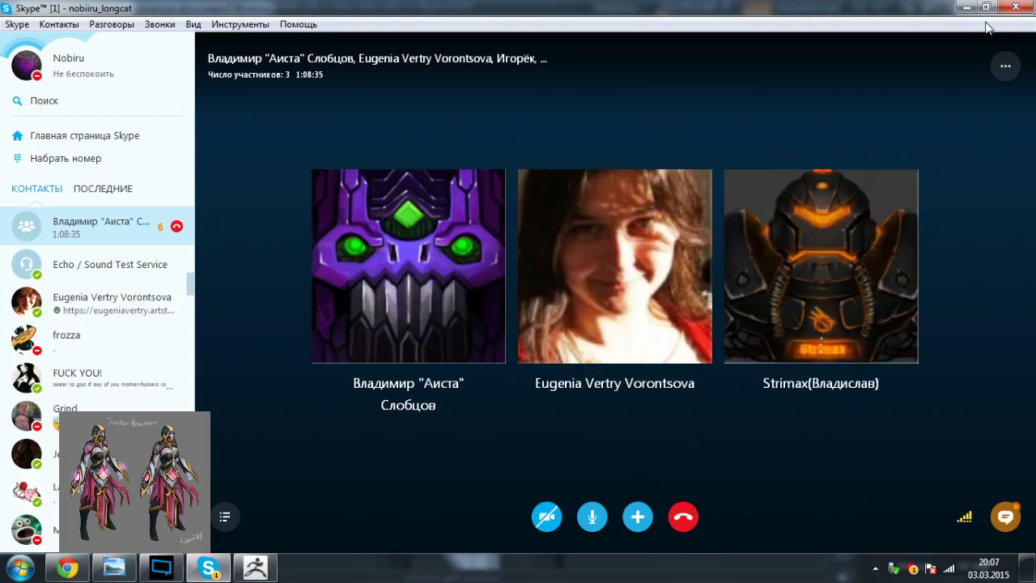
click(967, 9)
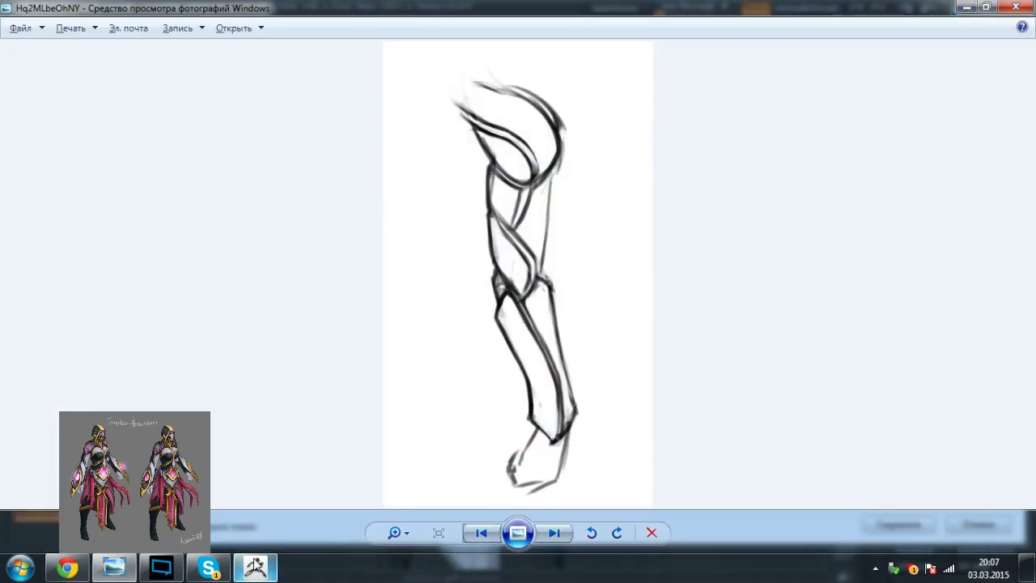
Step: Return to ZBrush and set the mesh export location to the Templar Assassin folder inside Heroes dota on drive D
mouse_move(254, 559)
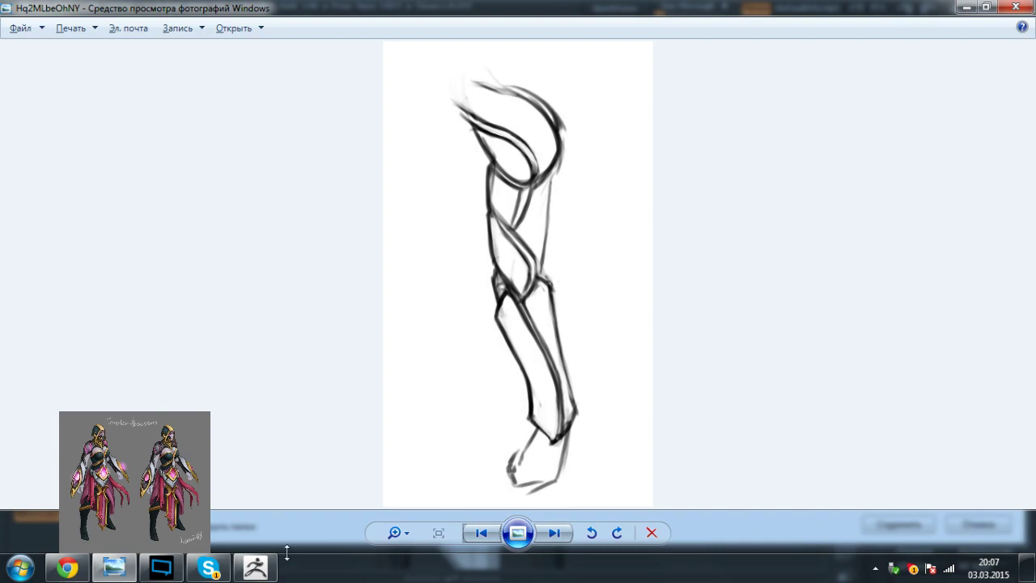
click(270, 569)
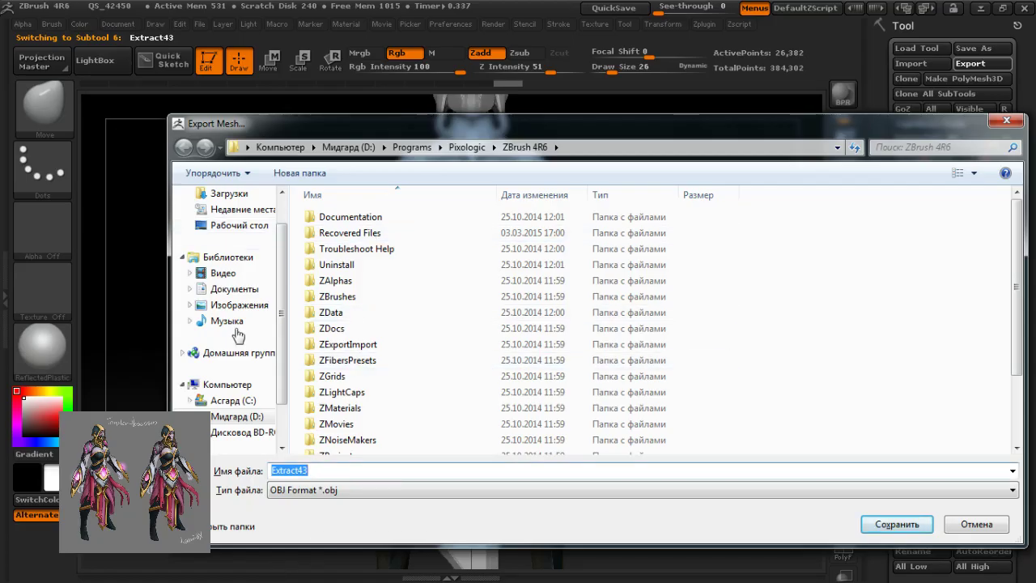
click(237, 416)
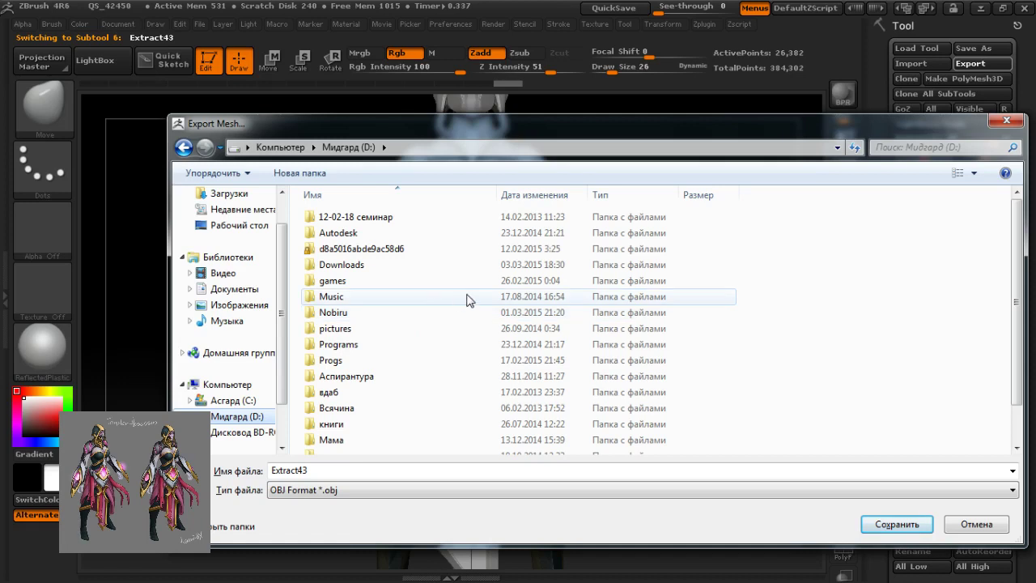
double_click(351, 315)
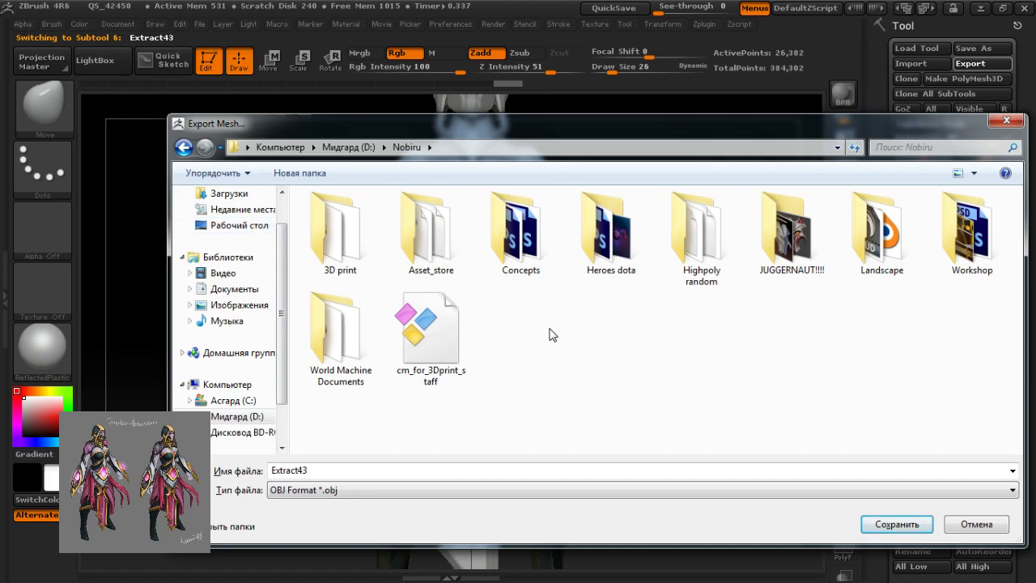
double_click(609, 243)
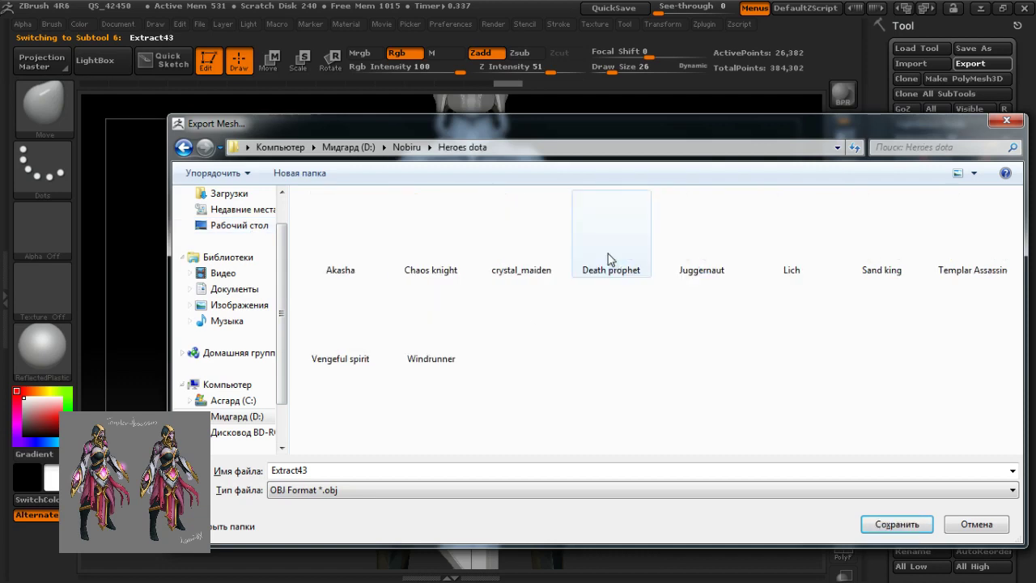
double_click(934, 252)
Step: Export the diamond-shaped waist plate as an OBJ file named belt_crystall
double_click(291, 470)
key(BackSpace)
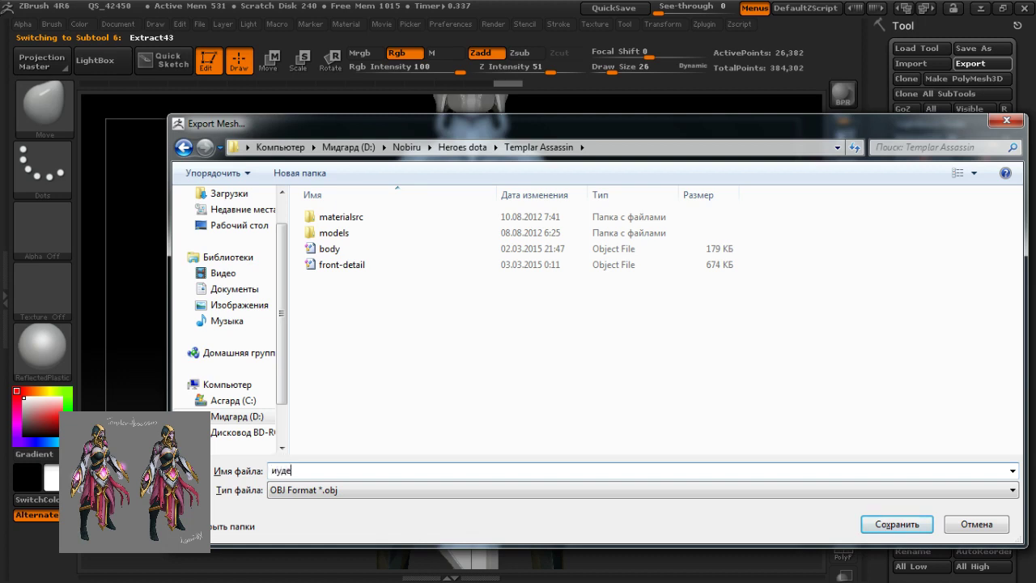
text(ble)
key(BackSpace)
key(BackSpace)
text(elt_crystal)
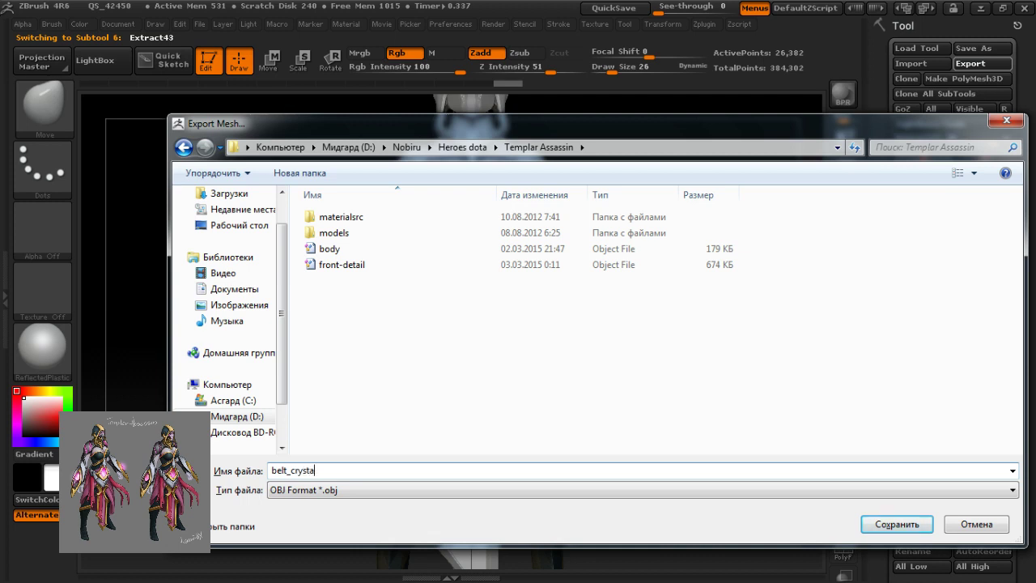
key(Return)
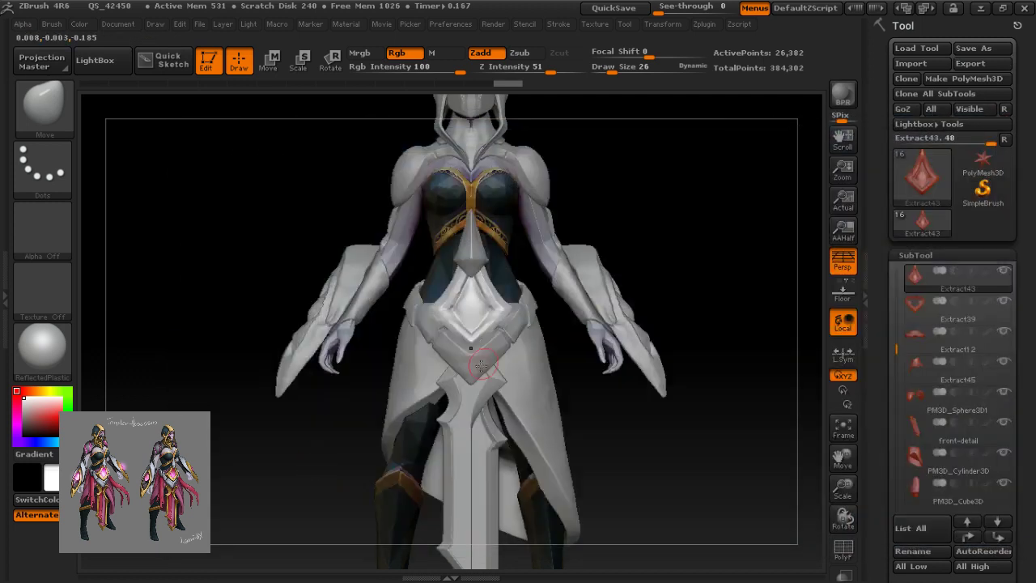
Step: Select the V-shaped belt subtool Extract39 and export it as an OBJ file named belt in the same folder
right_click(474, 360)
alt+click(455, 368)
click(971, 63)
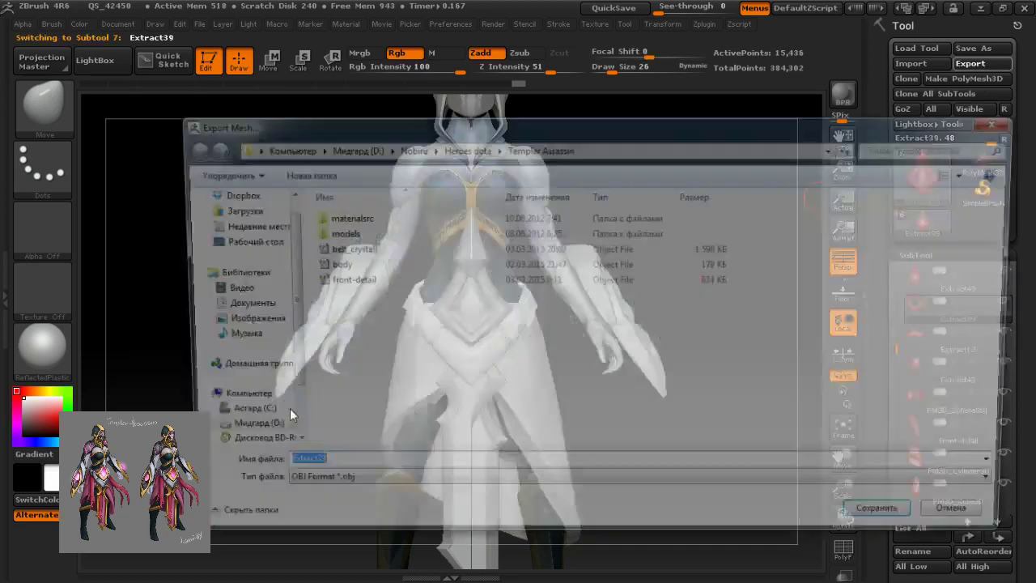
text(belt)
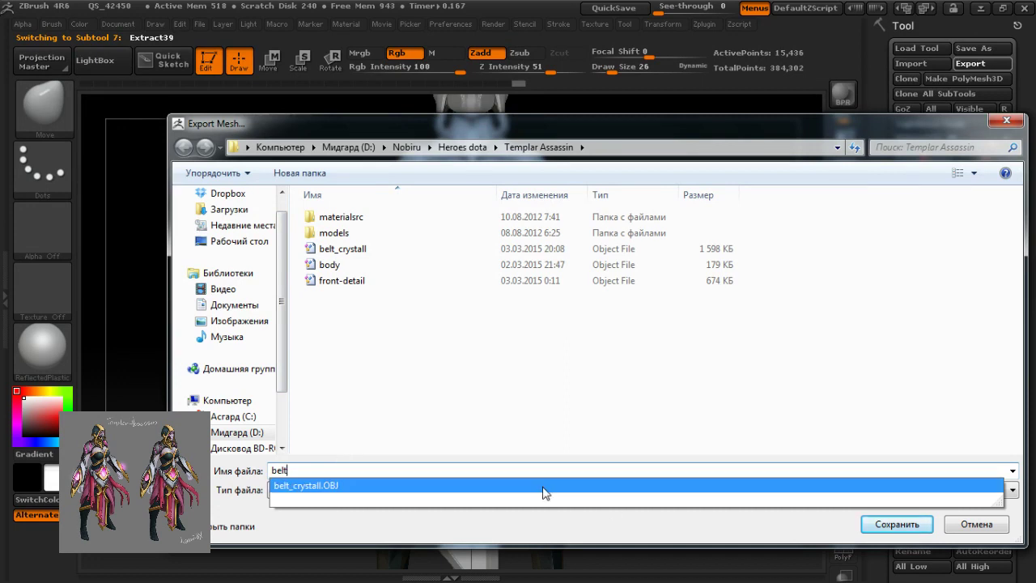
click(896, 525)
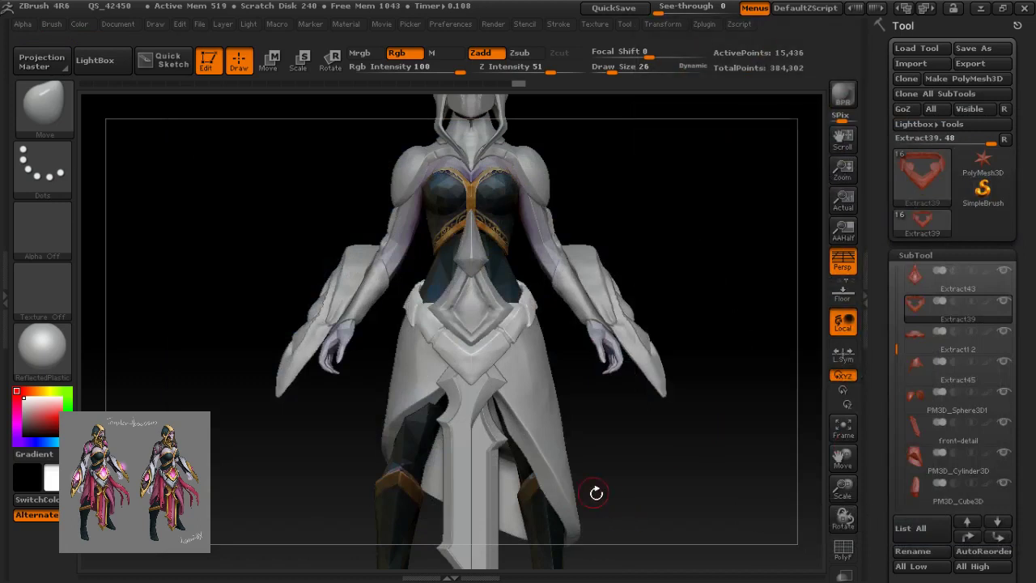
alt+click(536, 426)
click(981, 67)
click(970, 64)
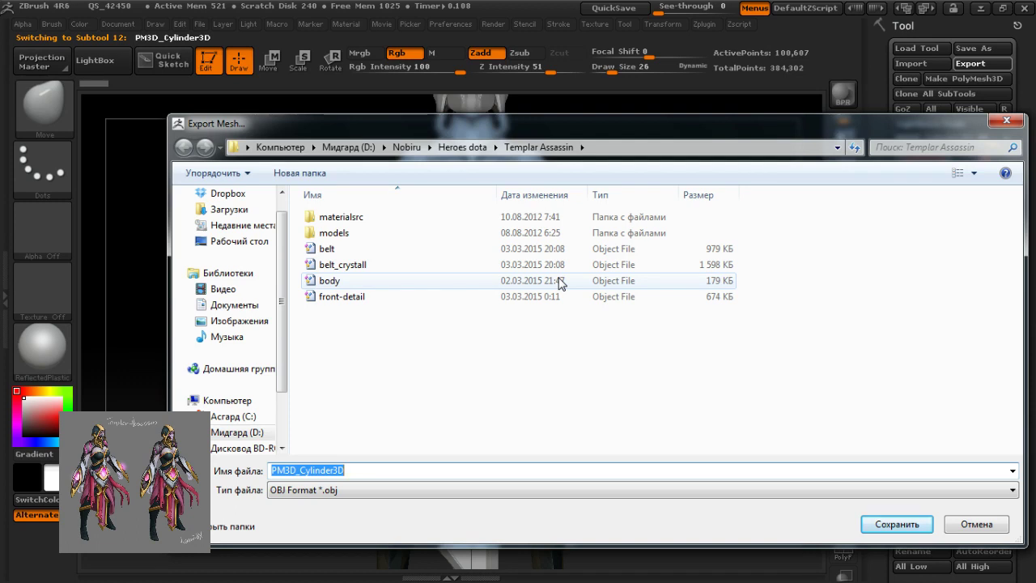
click(1009, 121)
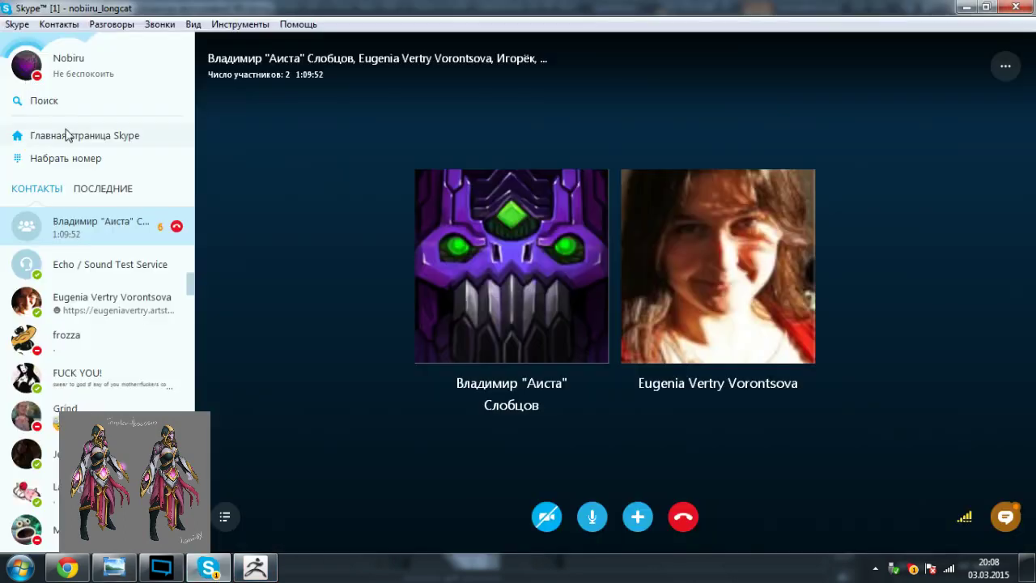
Step: Search the Skype contacts and directory for the contact's username, then clear the search and leave Skype
click(89, 100)
text(s)
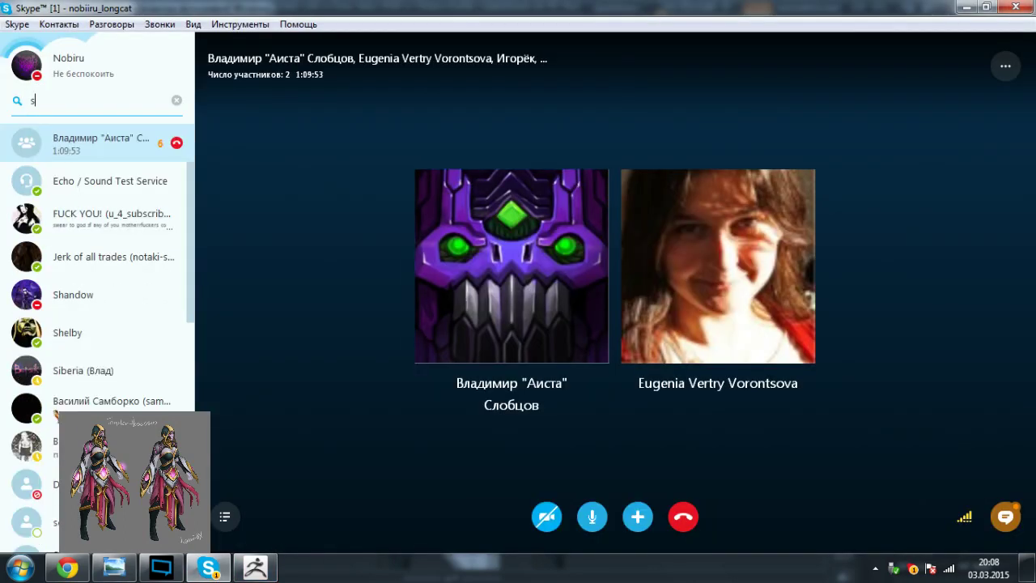
text(tr)
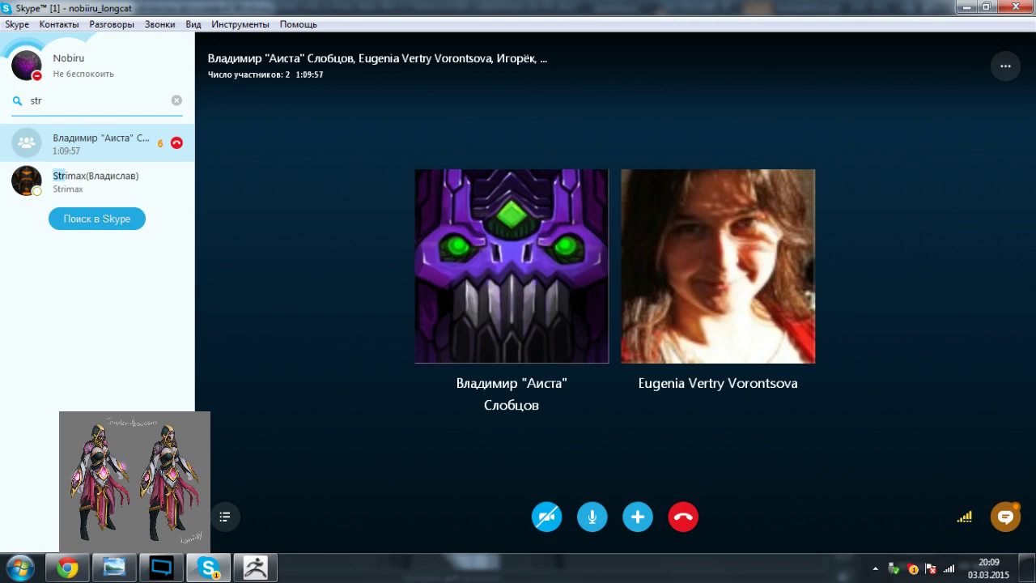
text(iam)
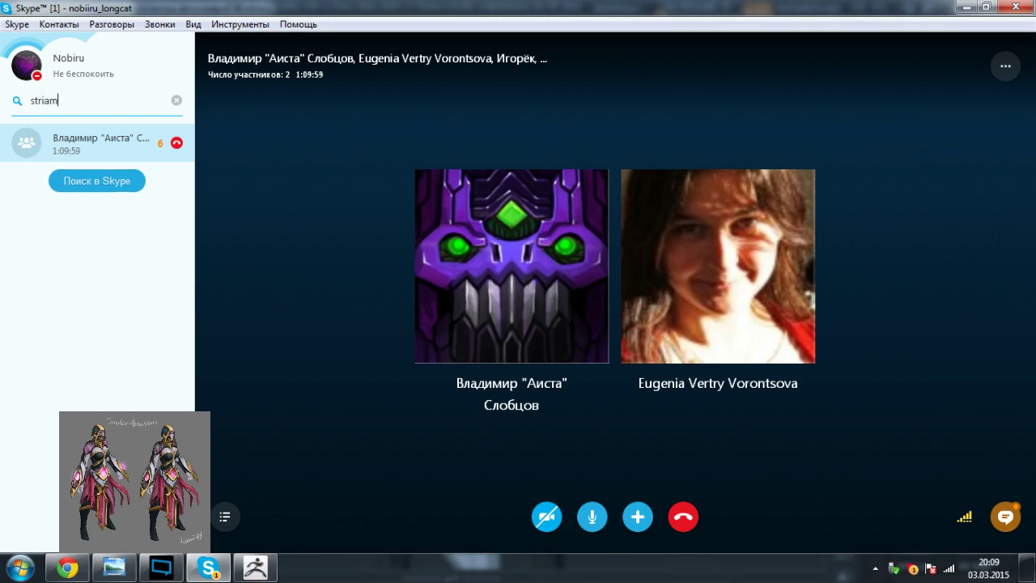
text(art)
click(97, 180)
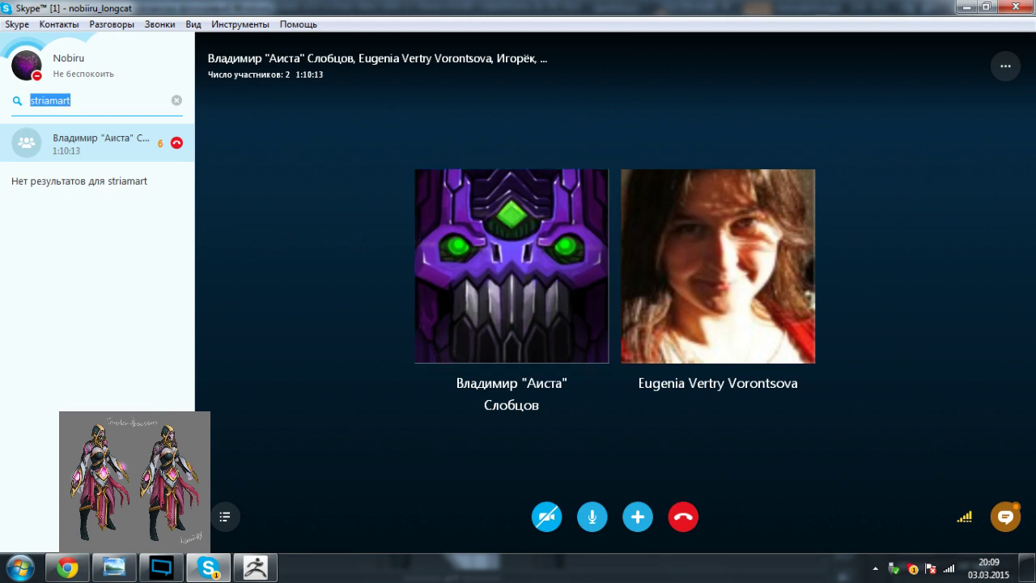
click(71, 100)
key(ctrl+a)
key(BackSpace)
click(967, 8)
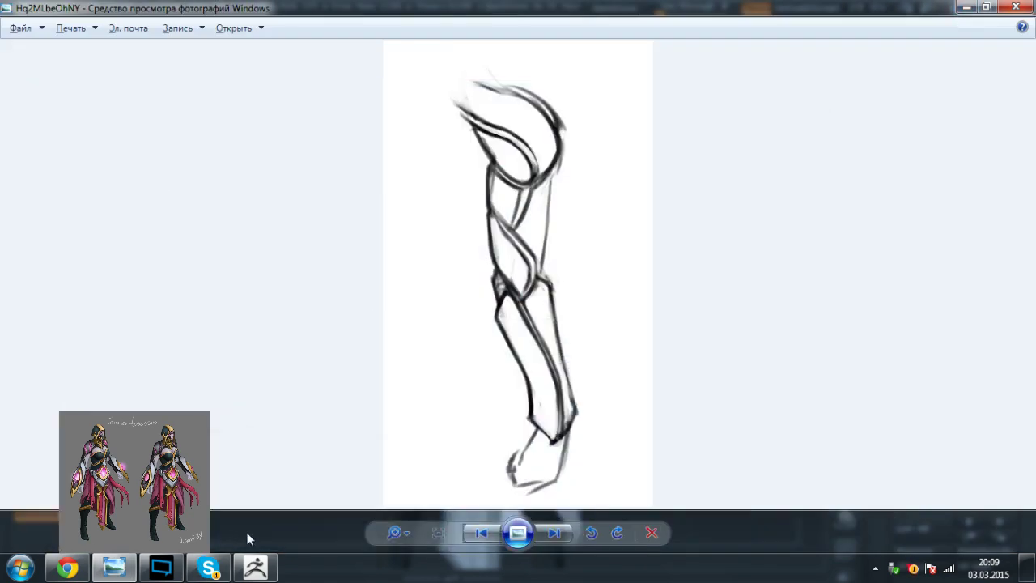
Step: Return to ZBrush and export the skirt subtool PM3D_Cylinder3D as an OBJ file named belt_skirt
click(272, 573)
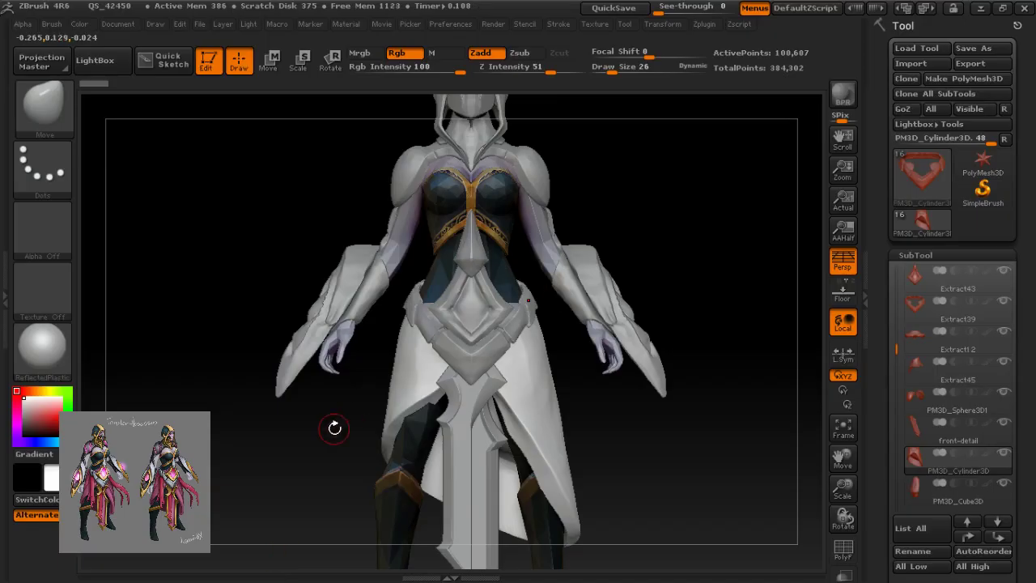
mouse_move(363, 436)
mouse_down()
mouse_move(404, 438)
mouse_move(367, 438)
mouse_up()
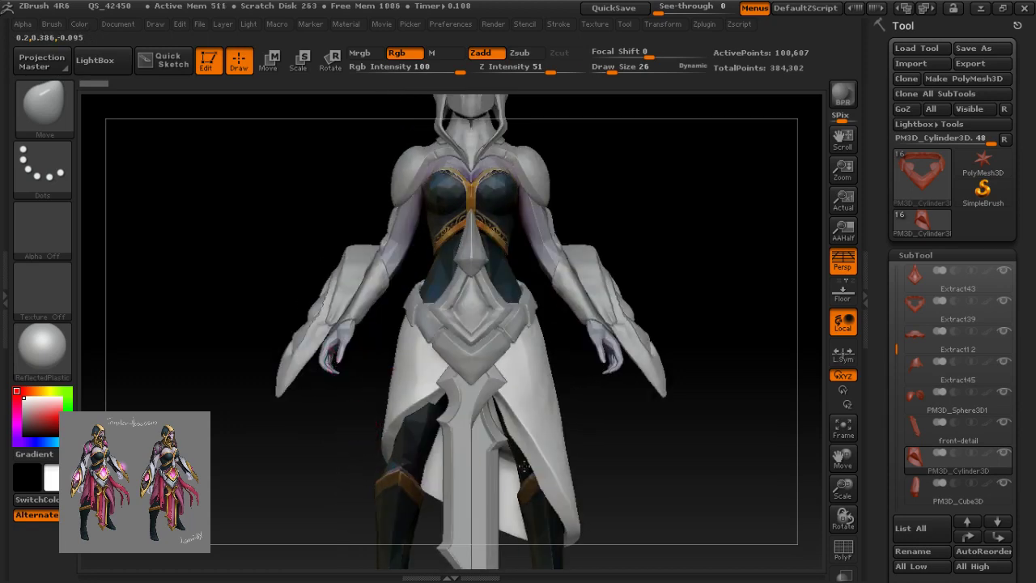
alt+click(514, 493)
click(974, 64)
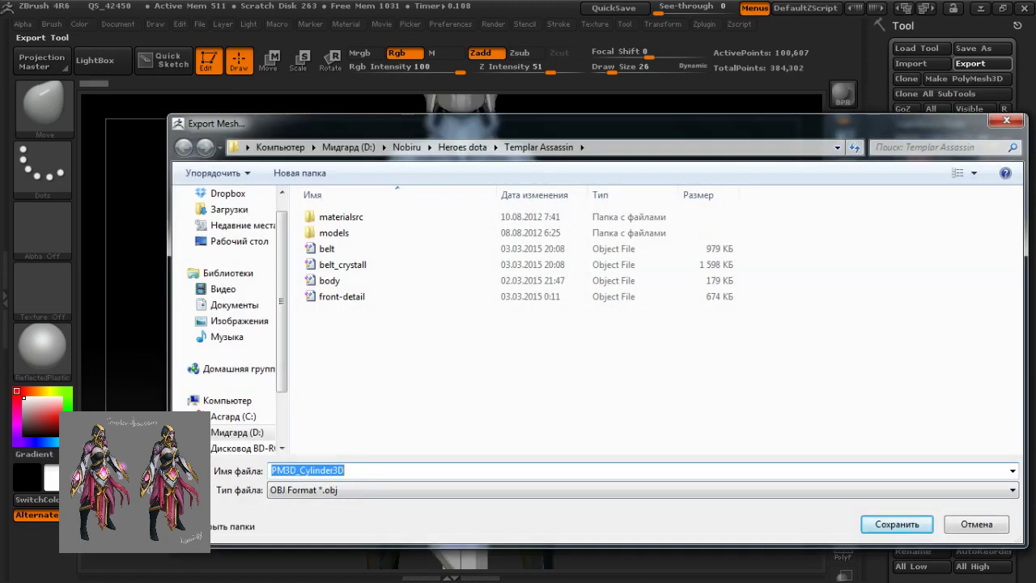
key(BackSpace)
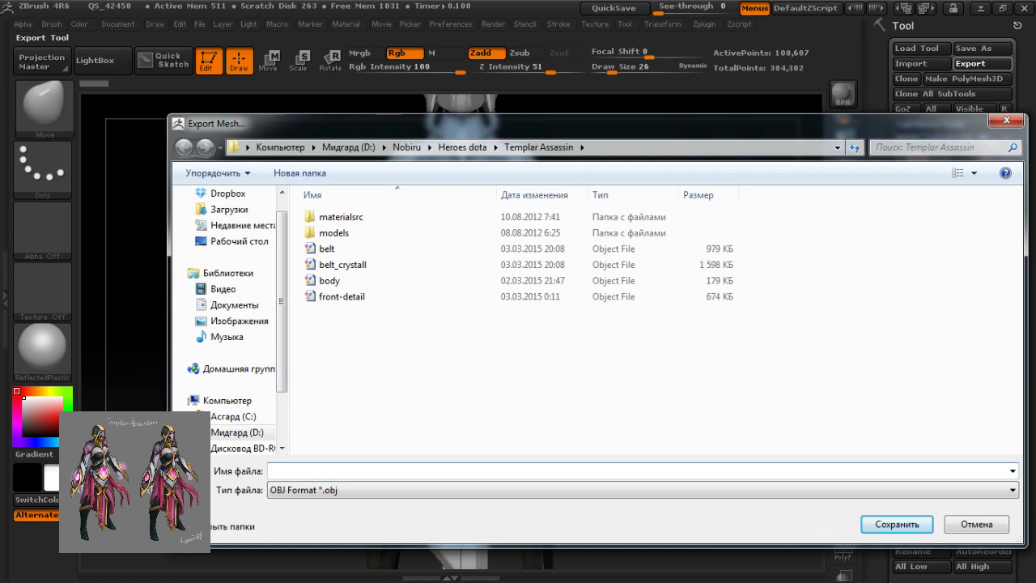
text(belt_skirt)
key(Return)
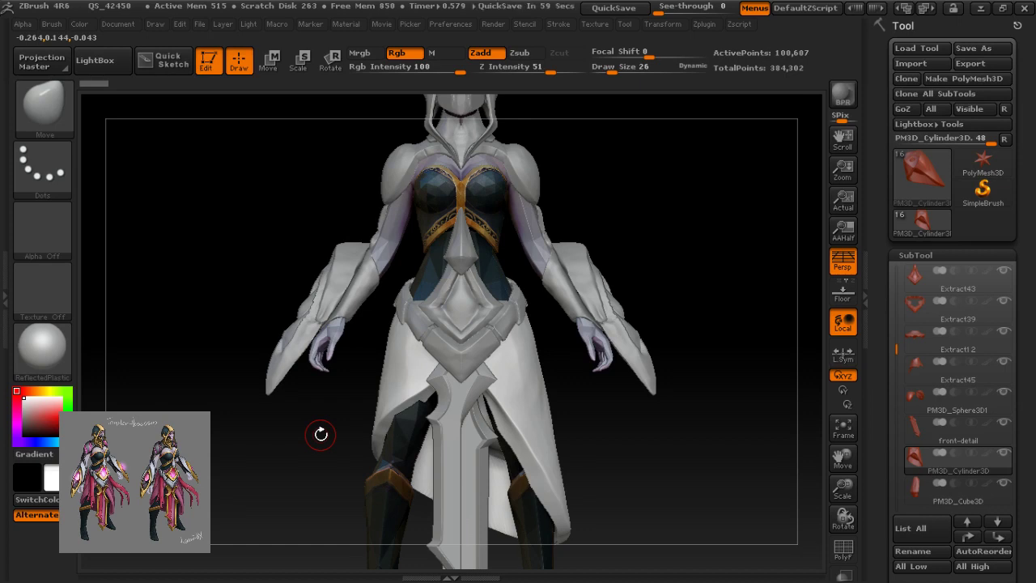
Step: Switch to Skype, search the directory for the contact's username and send that person a contact request
key(alt+Tab)
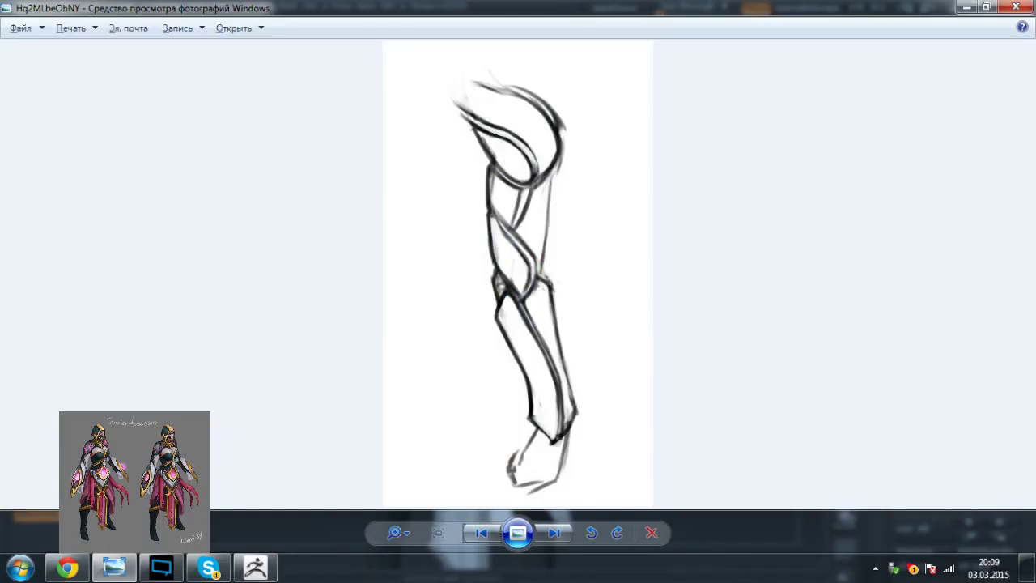
click(208, 571)
click(68, 102)
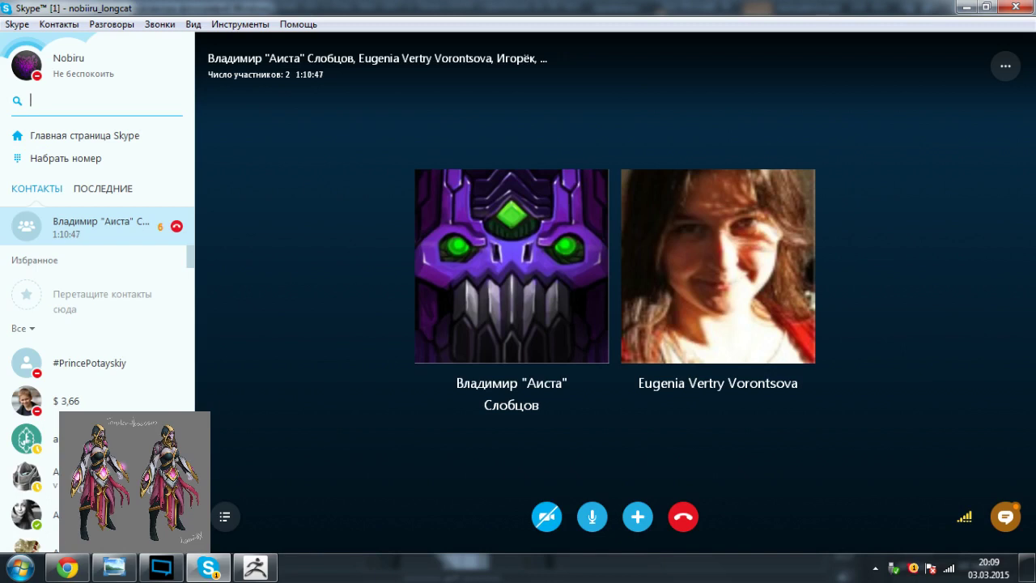
text(striamxart)
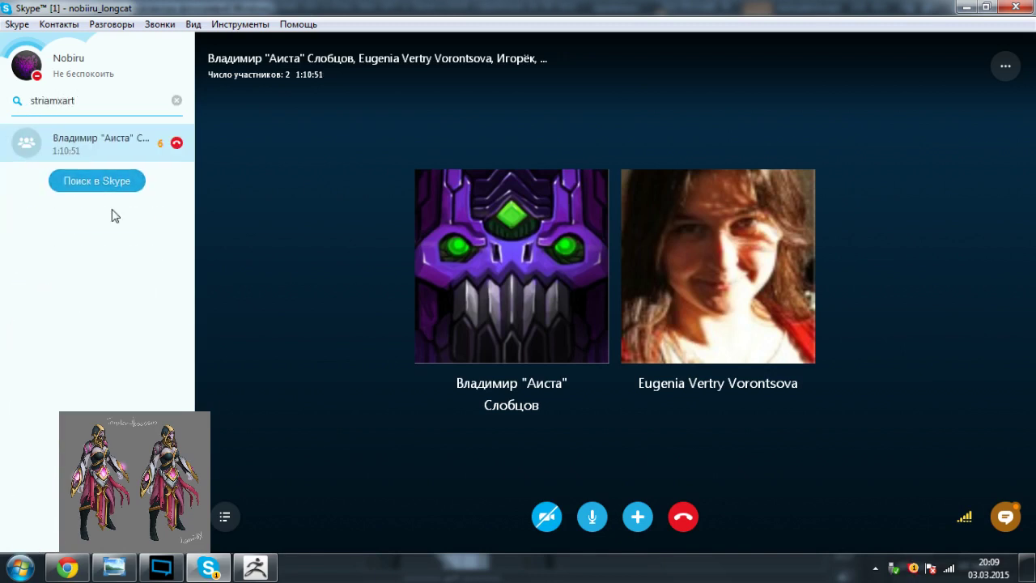
click(118, 183)
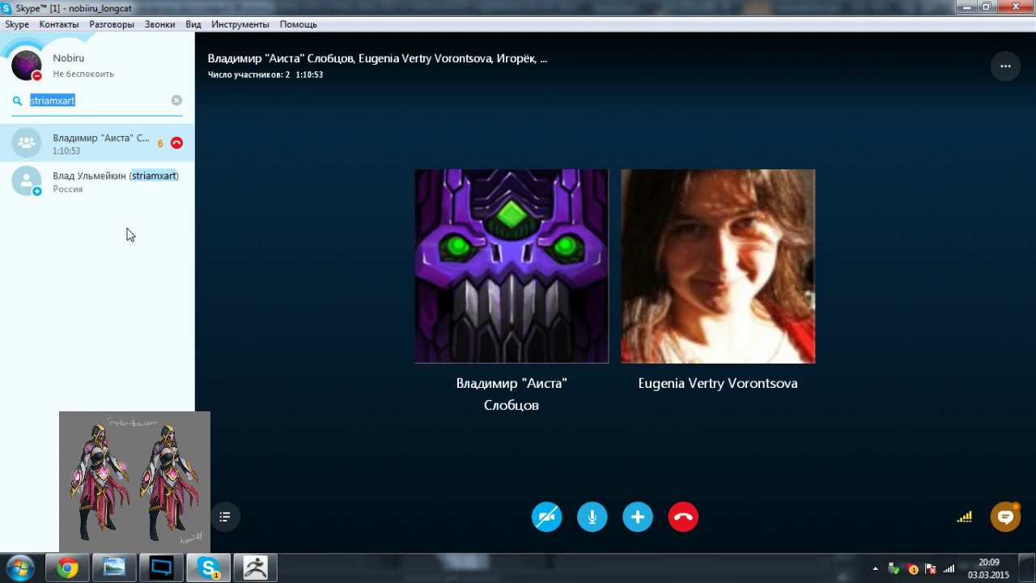
click(71, 194)
click(570, 135)
click(640, 252)
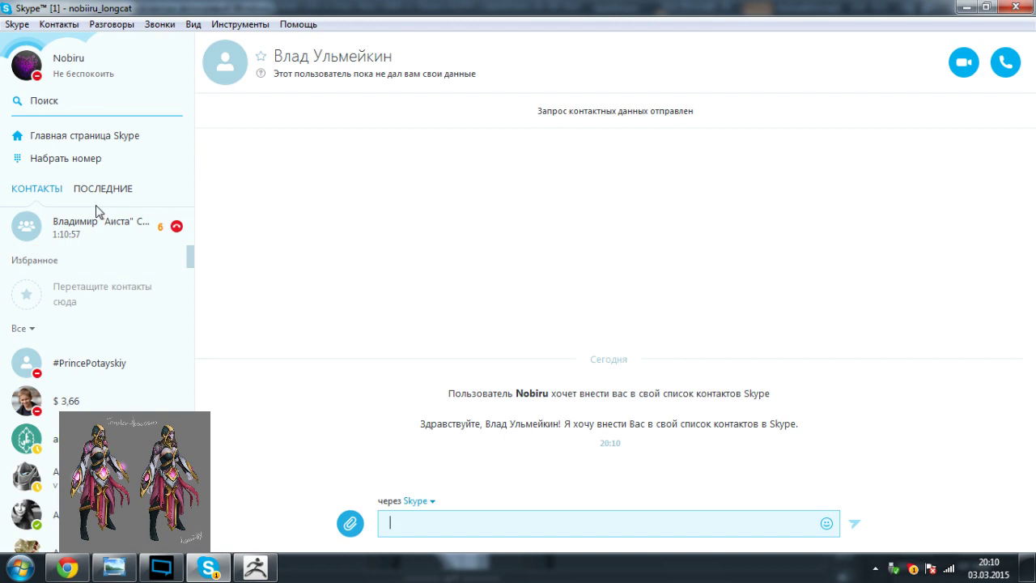
Step: Return to the group call, search its add-participants list for the contact's username and clear the search
click(97, 217)
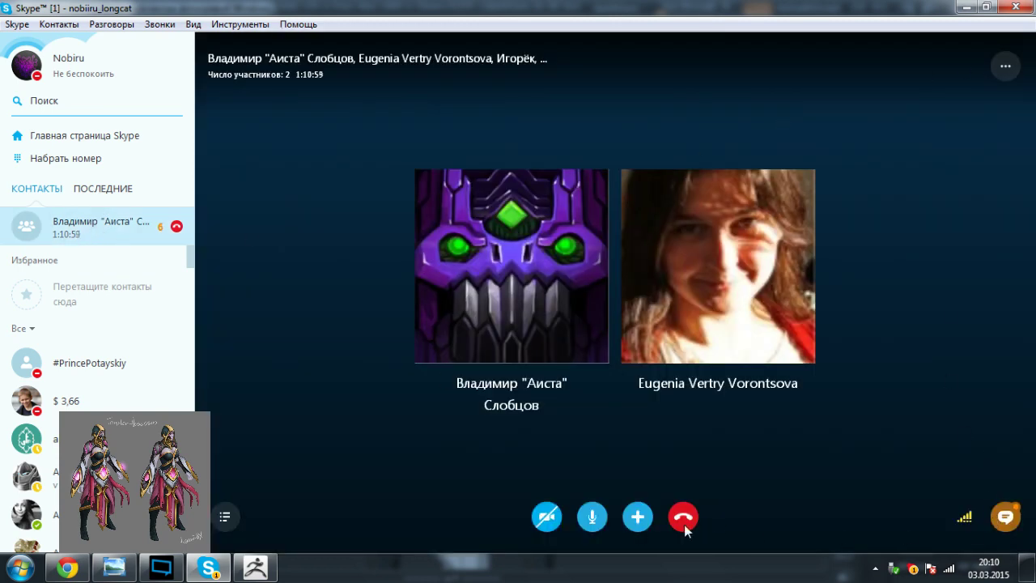
click(637, 517)
click(615, 440)
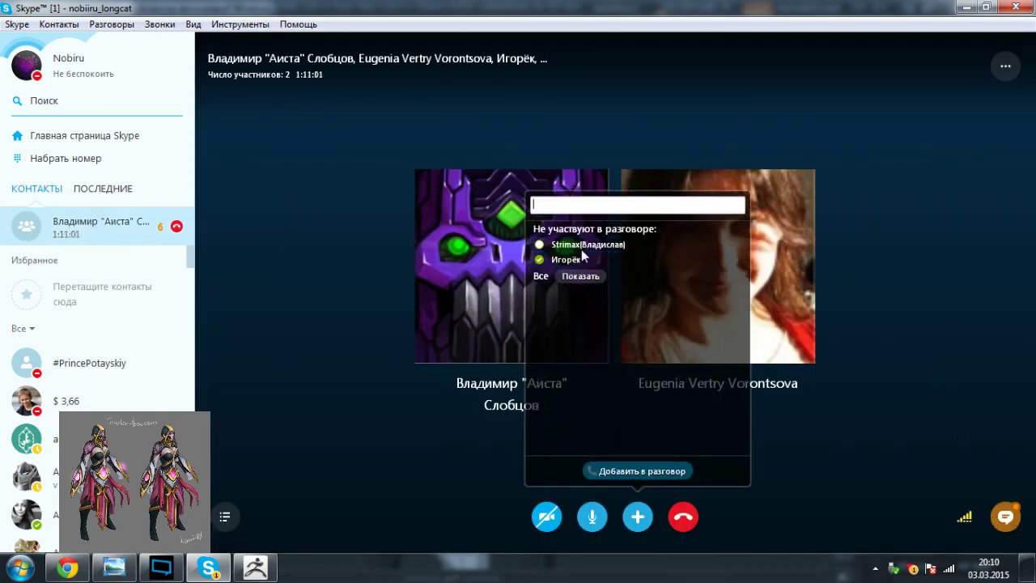
text(srt)
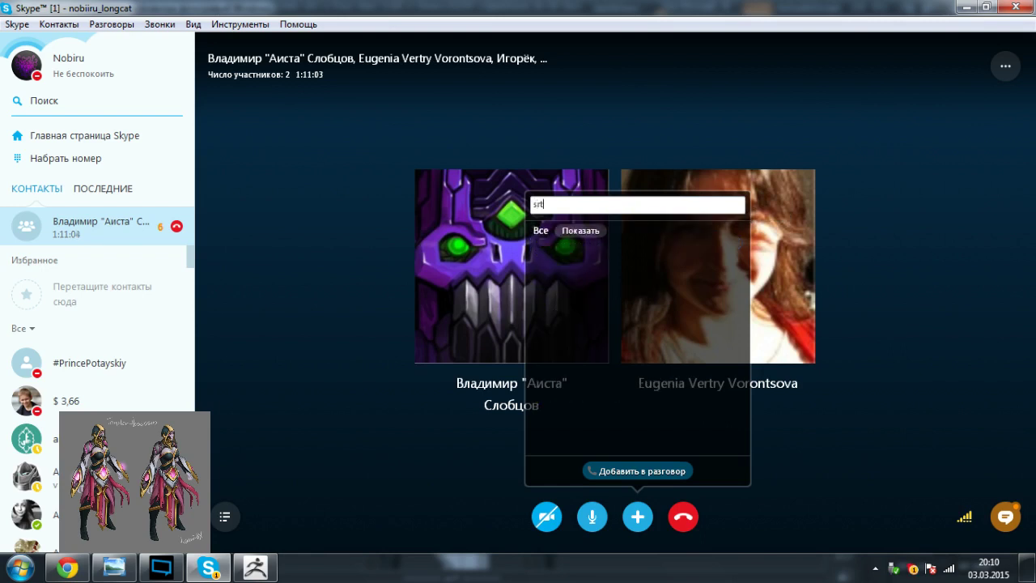
key(BackSpace)
text(tr)
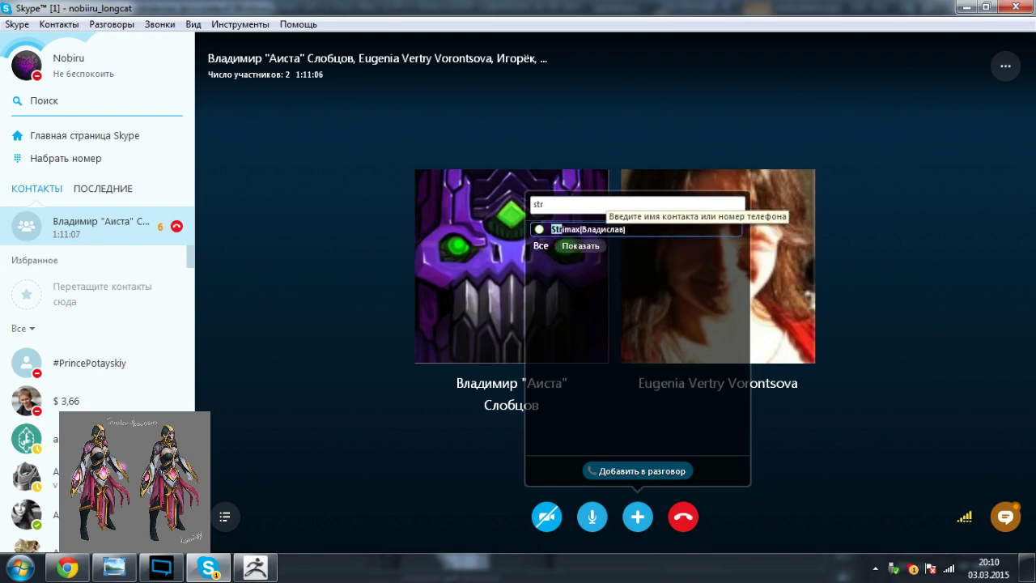
text(iam)
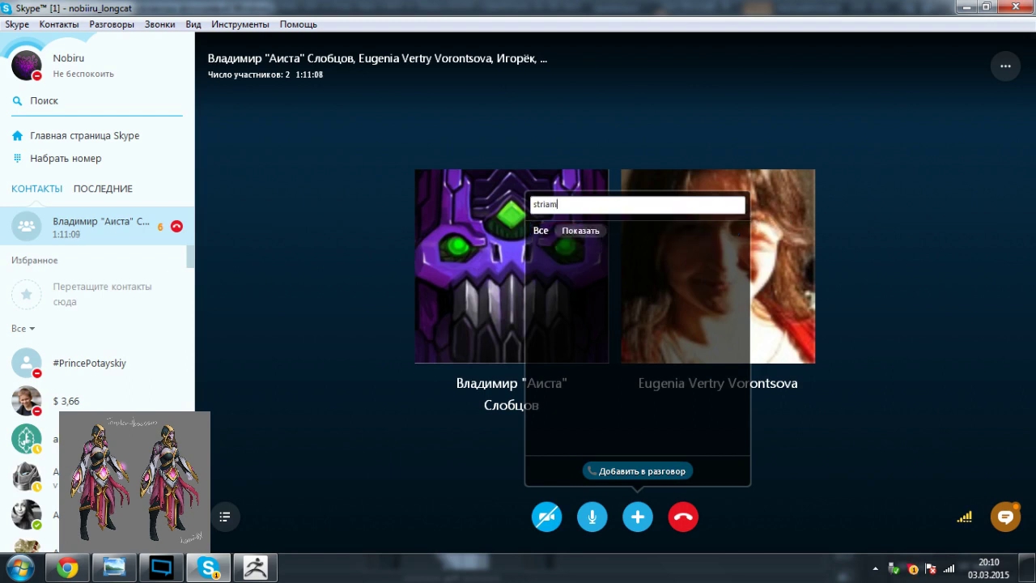
text(xart)
double_click(567, 205)
key(BackSpace)
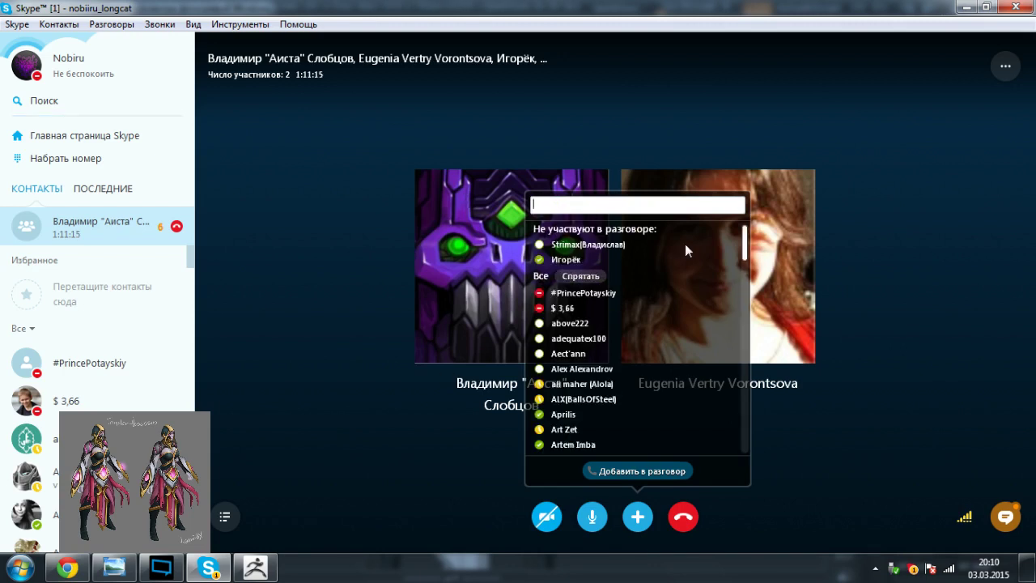
Step: Find the new contact in the participant list, add them to the group call and minimize Skype
scroll(670, 278, down, 1)
scroll(670, 279, up, 1)
scroll(612, 350, down, 5)
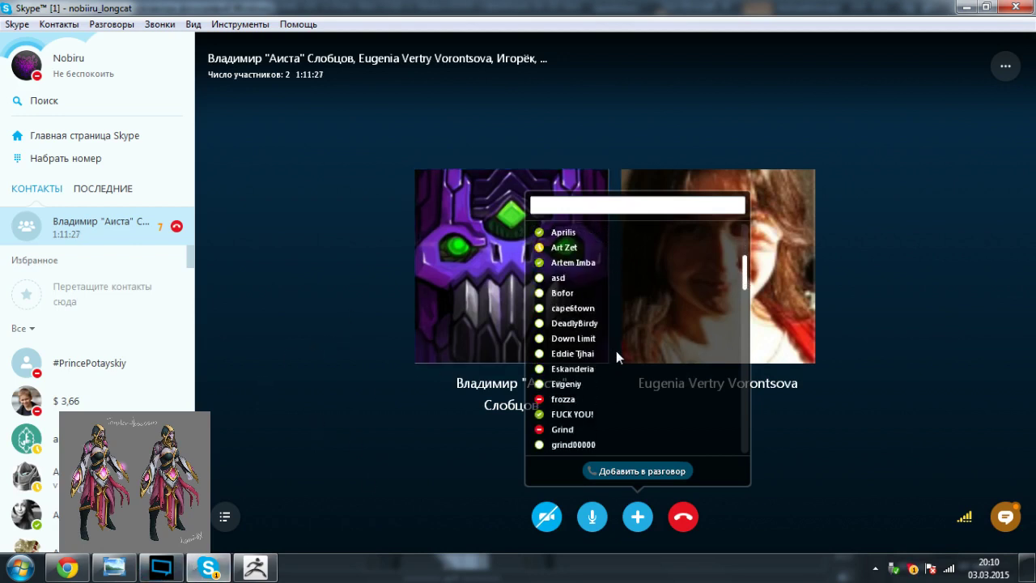
drag(745, 275, 745, 243)
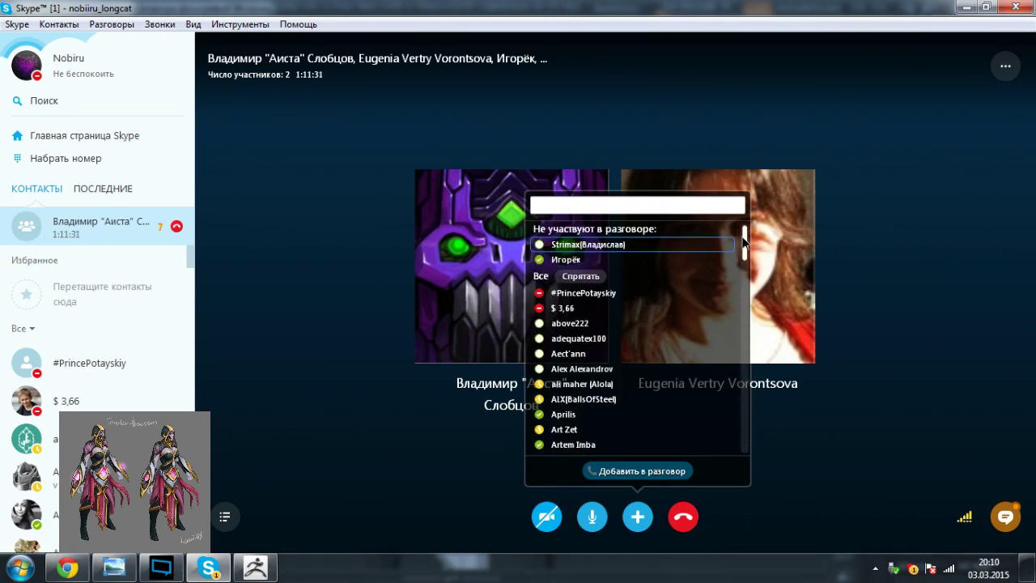
text(s)
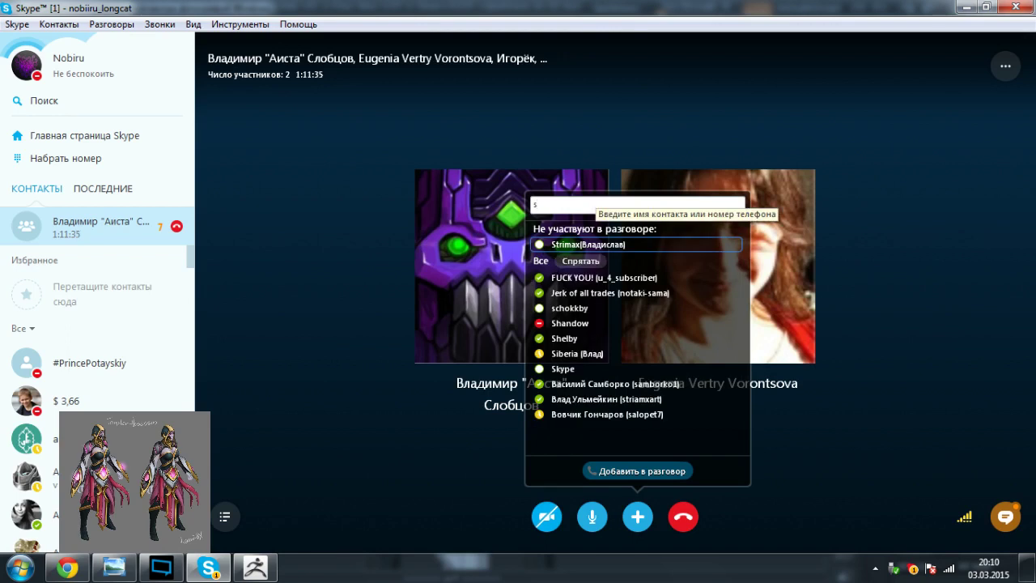
click(639, 397)
click(640, 472)
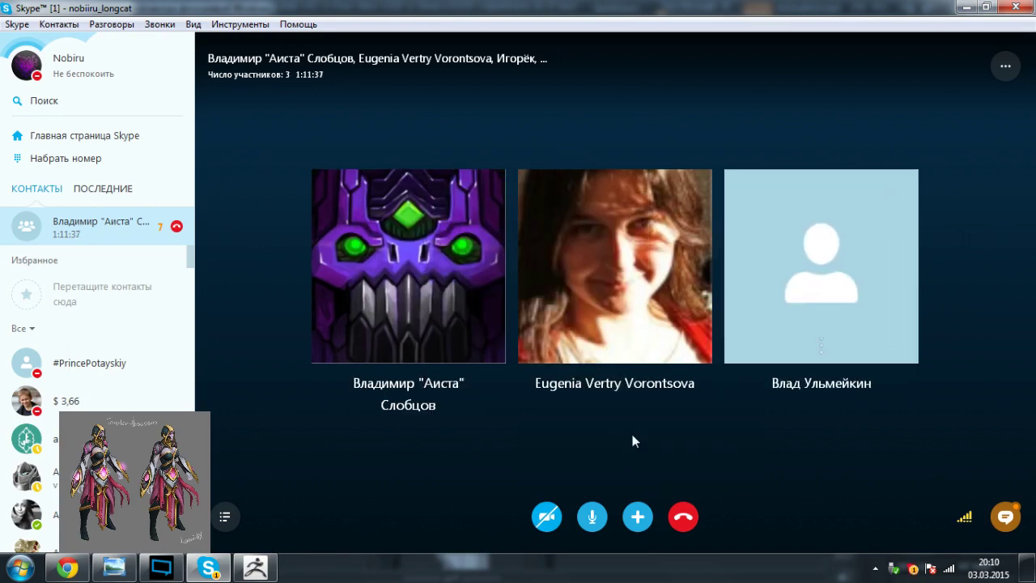
click(966, 7)
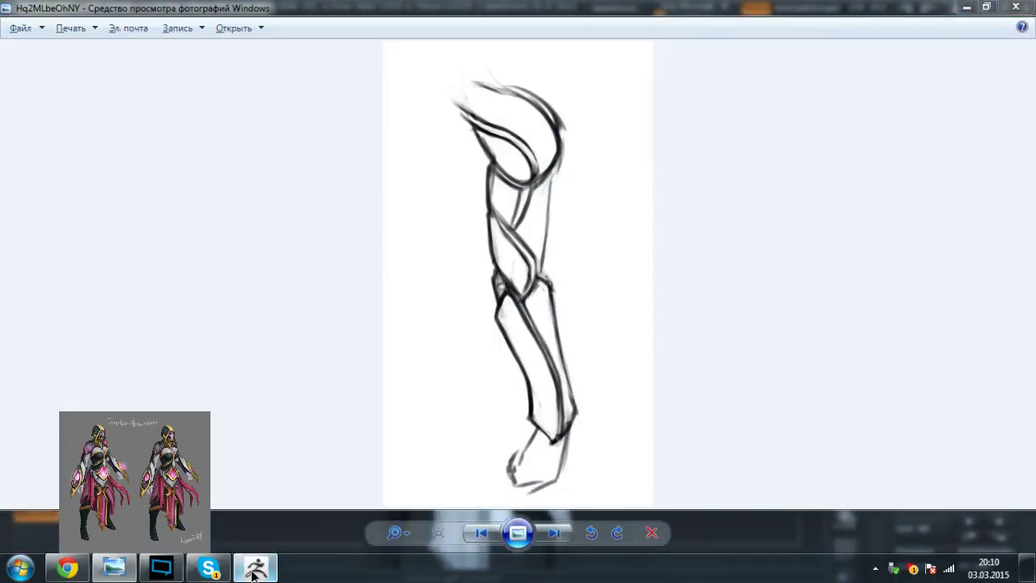
Step: Return to ZBrush and examine the character's armor from the side and front
click(253, 574)
mouse_move(422, 404)
right_down()
mouse_move(490, 405)
mouse_move(419, 404)
right_up()
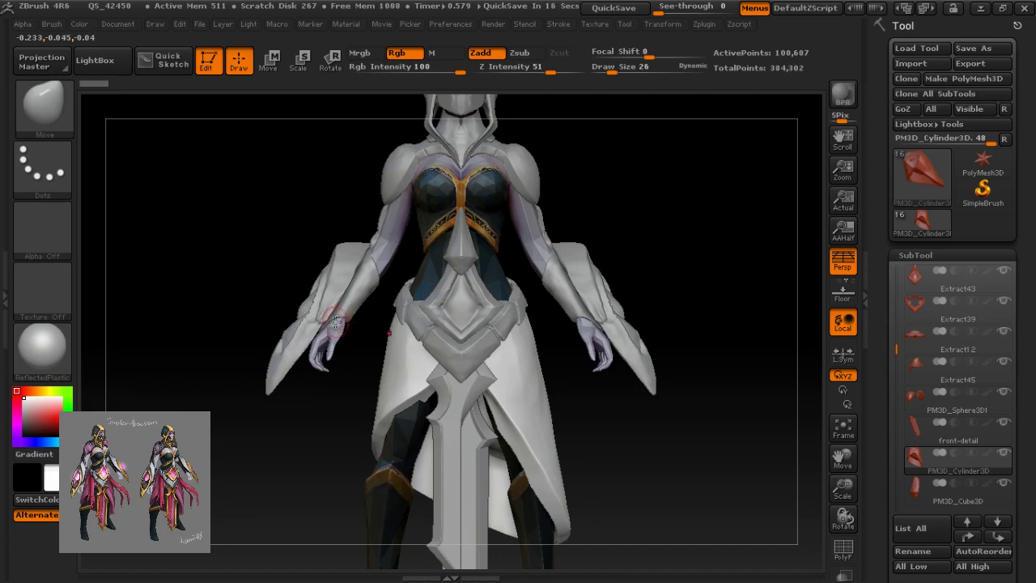
alt+drag(353, 333, 446, 356)
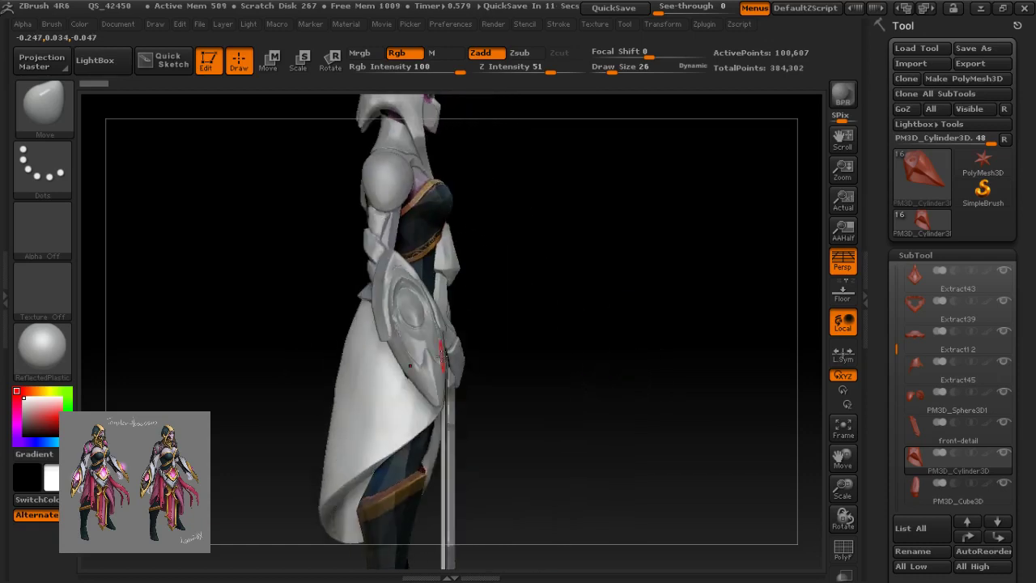
drag(548, 356, 462, 354)
mouse_move(353, 405)
mouse_down()
mouse_move(326, 407)
mouse_move(369, 412)
mouse_move(372, 444)
mouse_up()
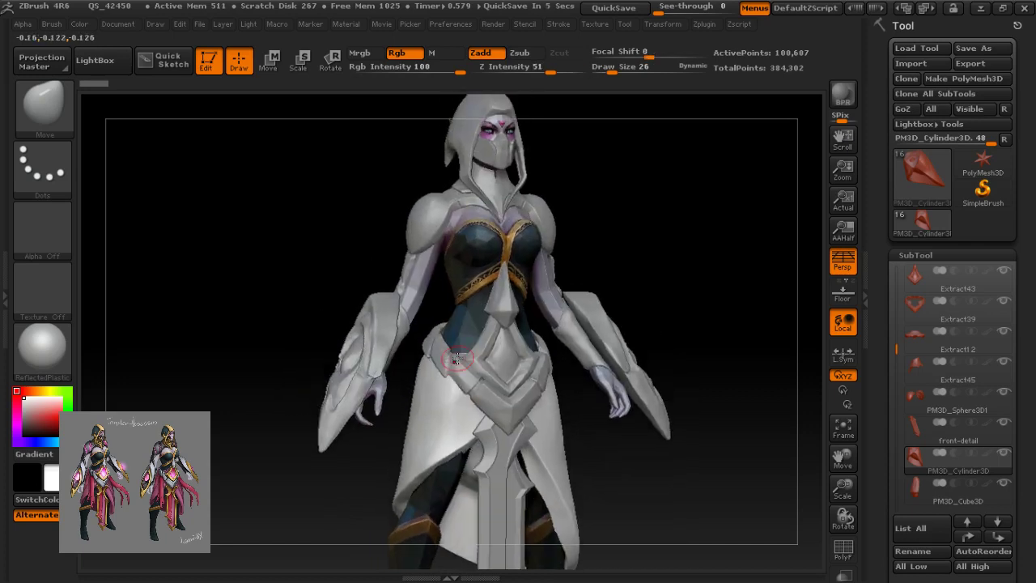
drag(415, 372, 384, 372)
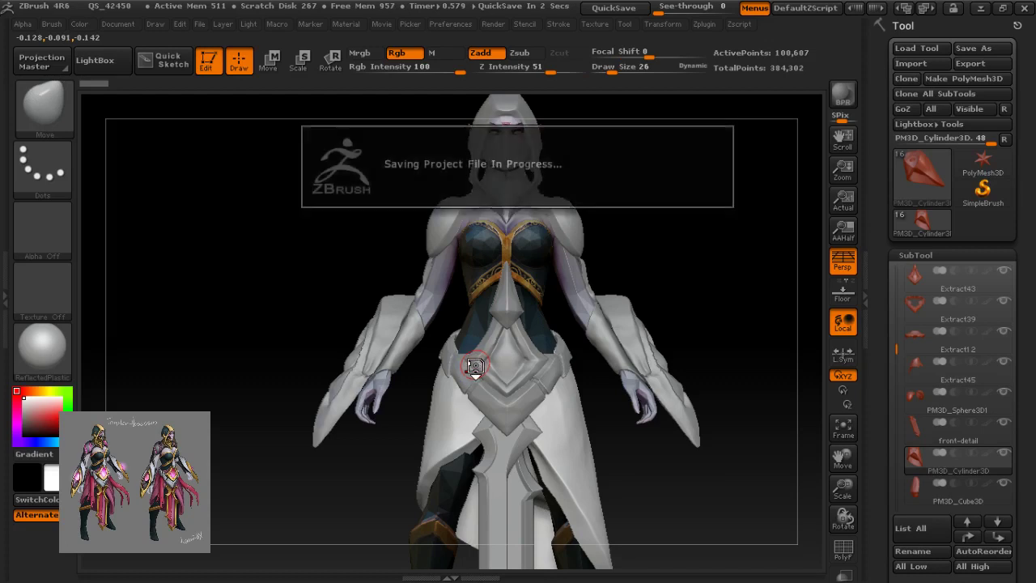
alt+drag(607, 392, 562, 356)
Step: Select the forearm blade subtool PM3D_Sphere3D1 and export it as an OBJ file named weapon
alt+click(601, 304)
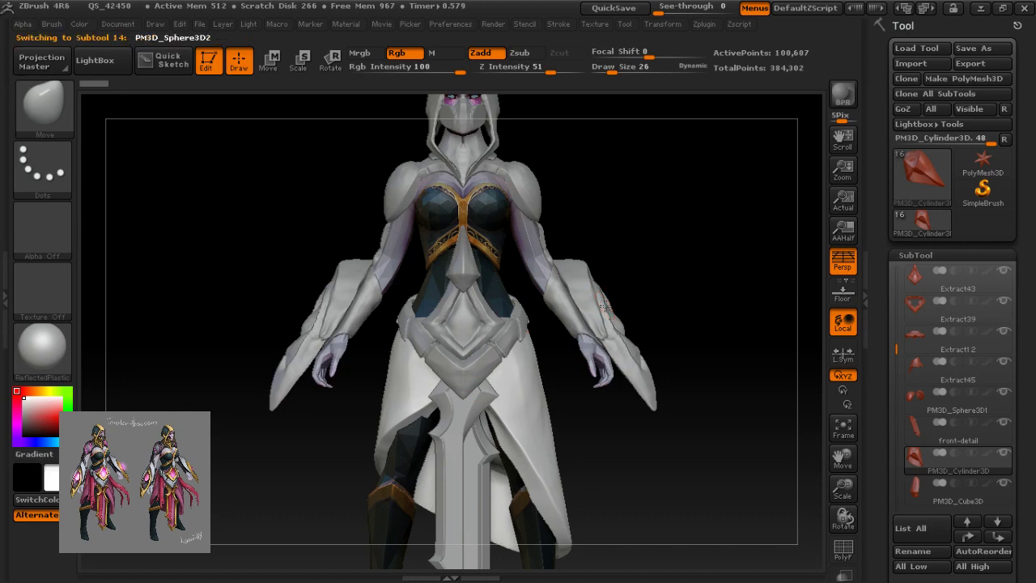
click(984, 79)
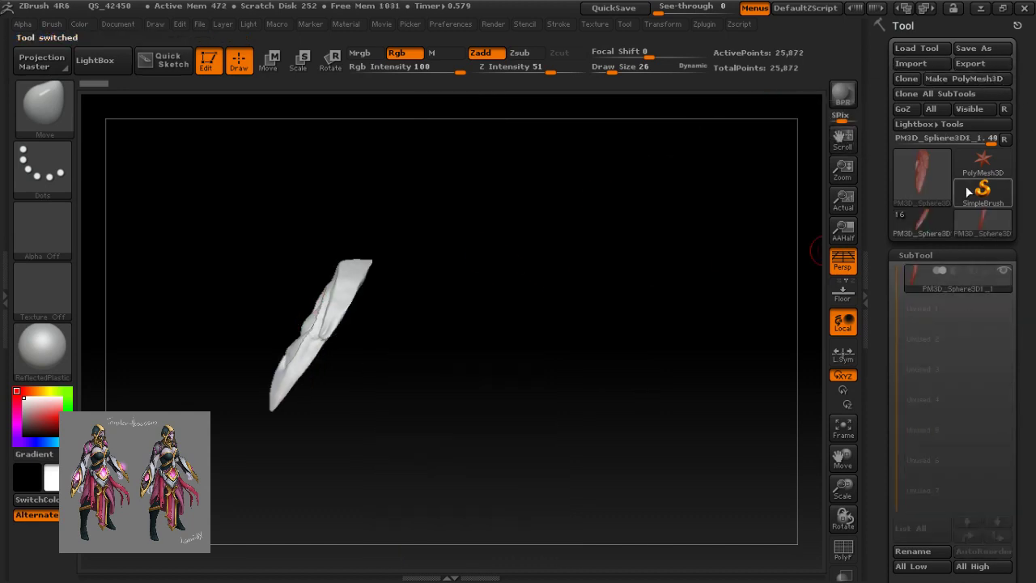
click(920, 225)
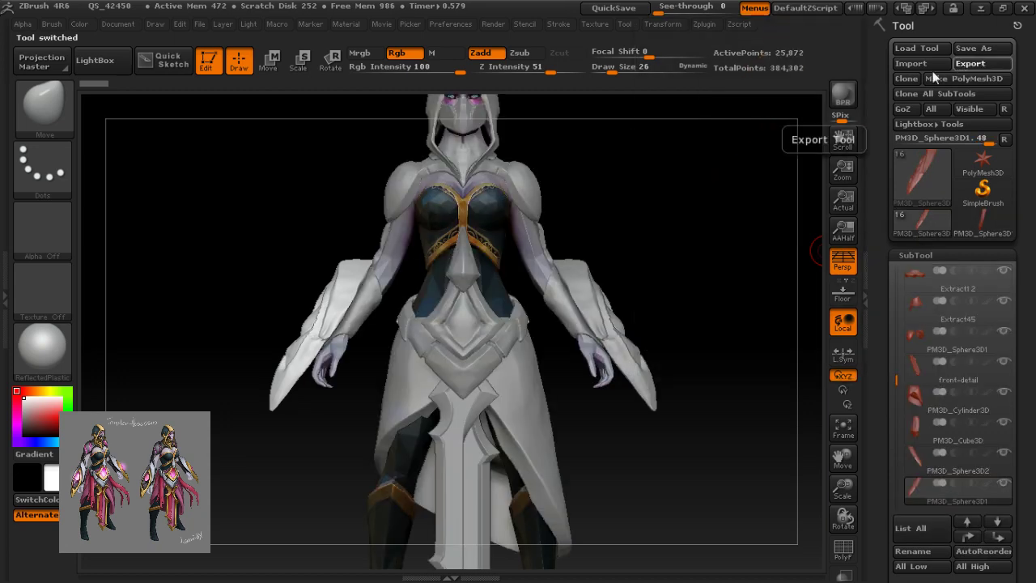
click(970, 64)
key(BackSpace)
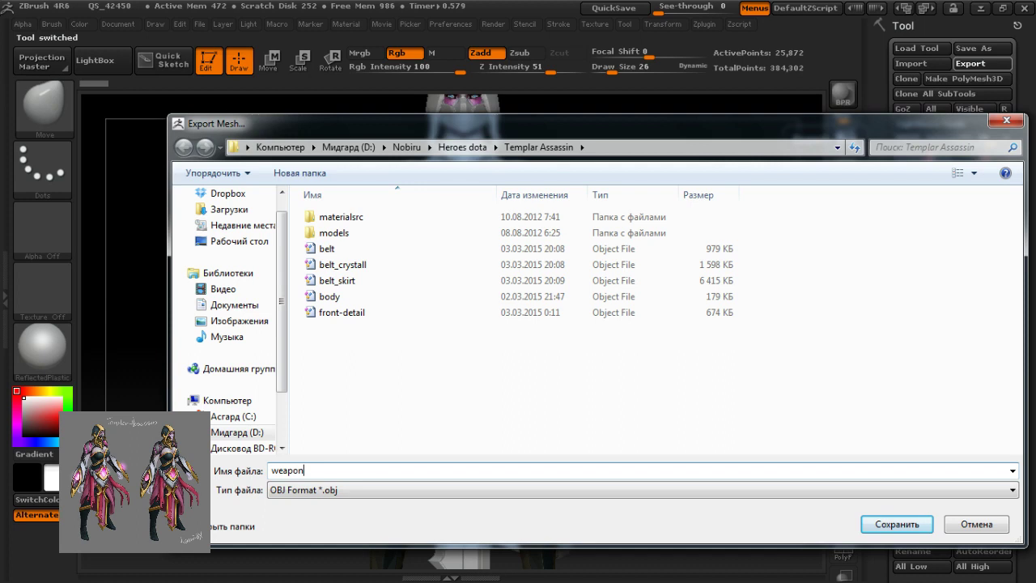
click(912, 528)
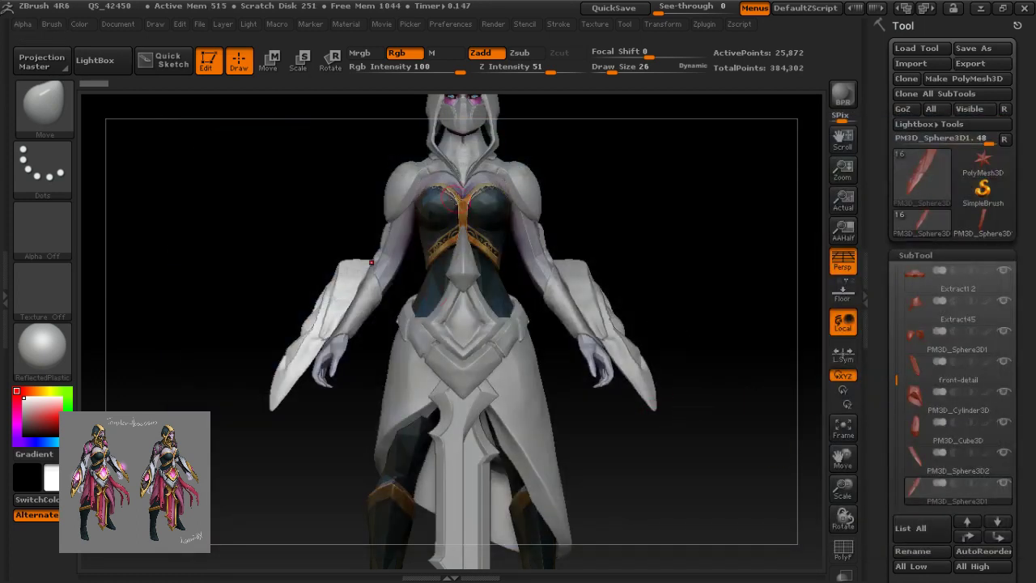
Step: Select the arm armor subtool Extract54 and merge it down with Extract53, accepting the non-undoable operation
alt+drag(634, 214, 639, 322)
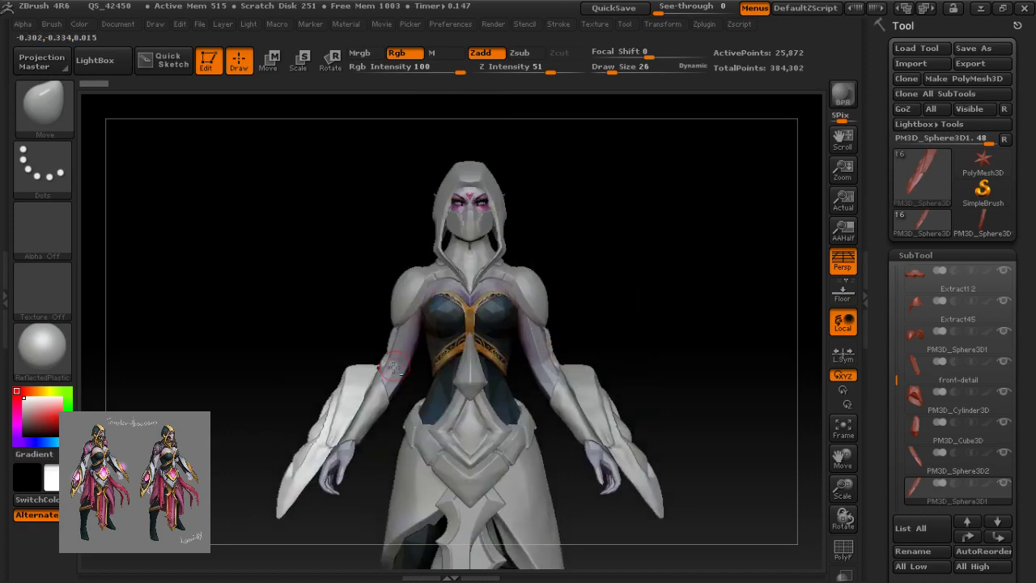
alt+click(388, 342)
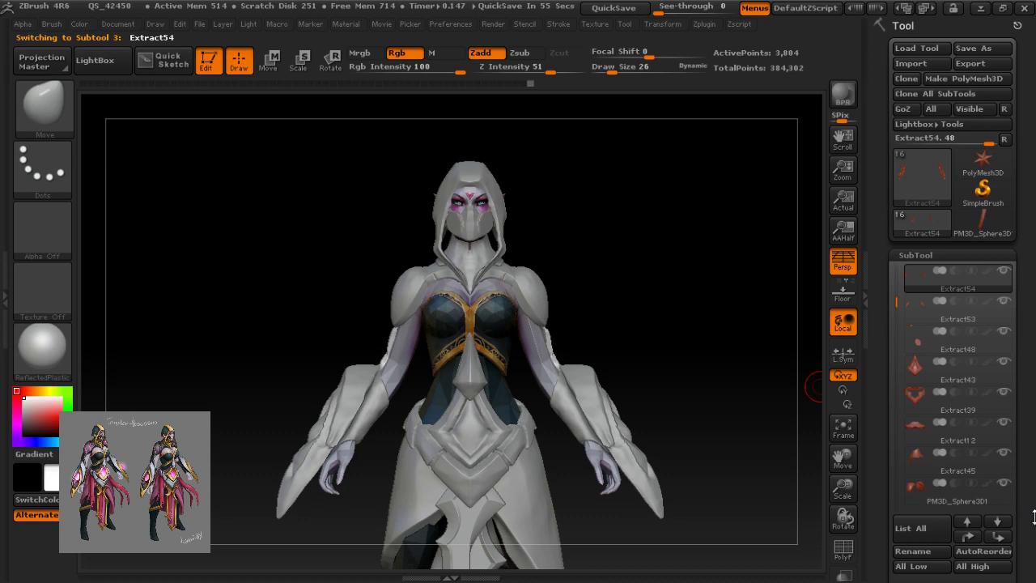
drag(1031, 514, 1019, 390)
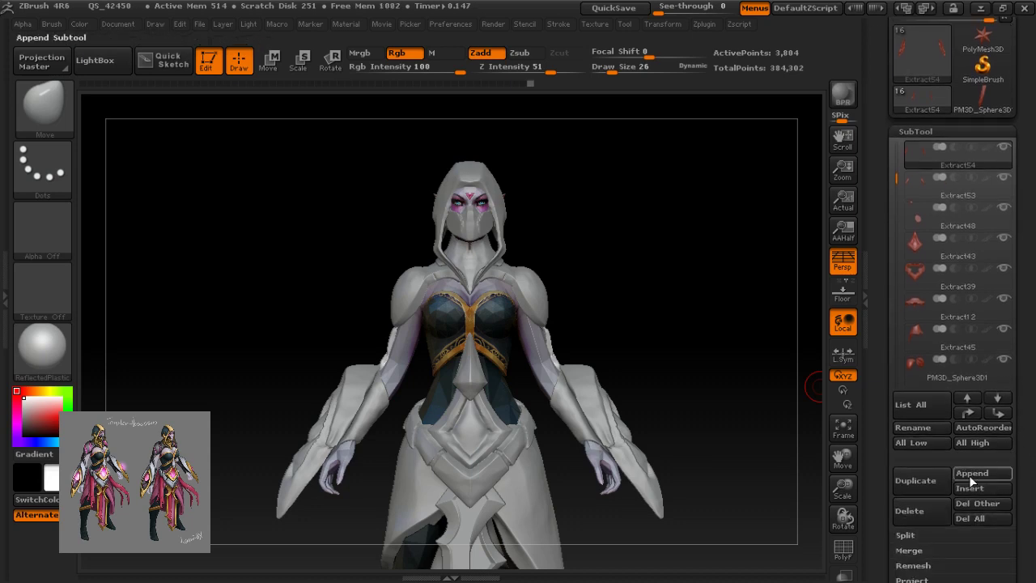
click(915, 554)
click(921, 565)
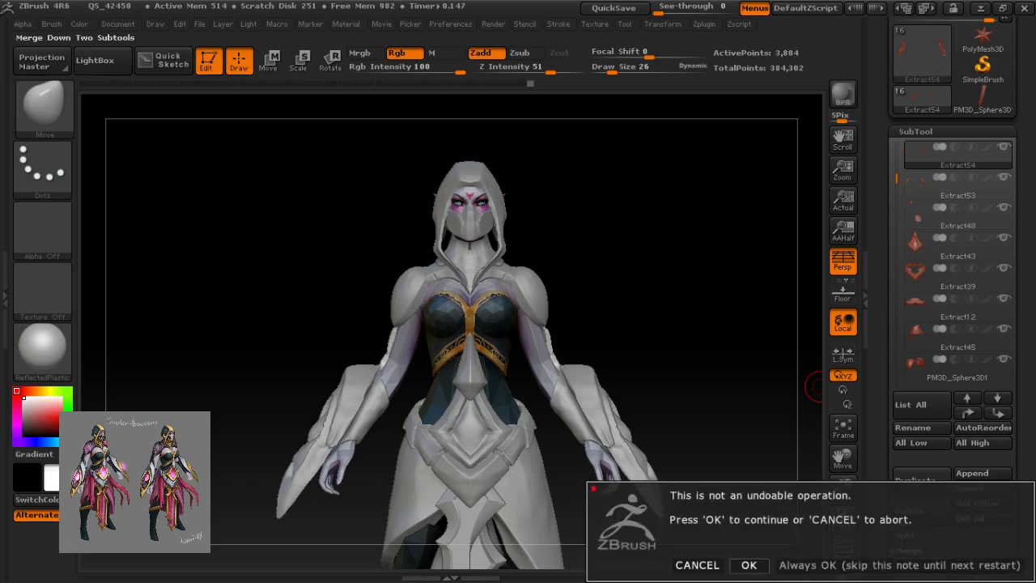
click(749, 565)
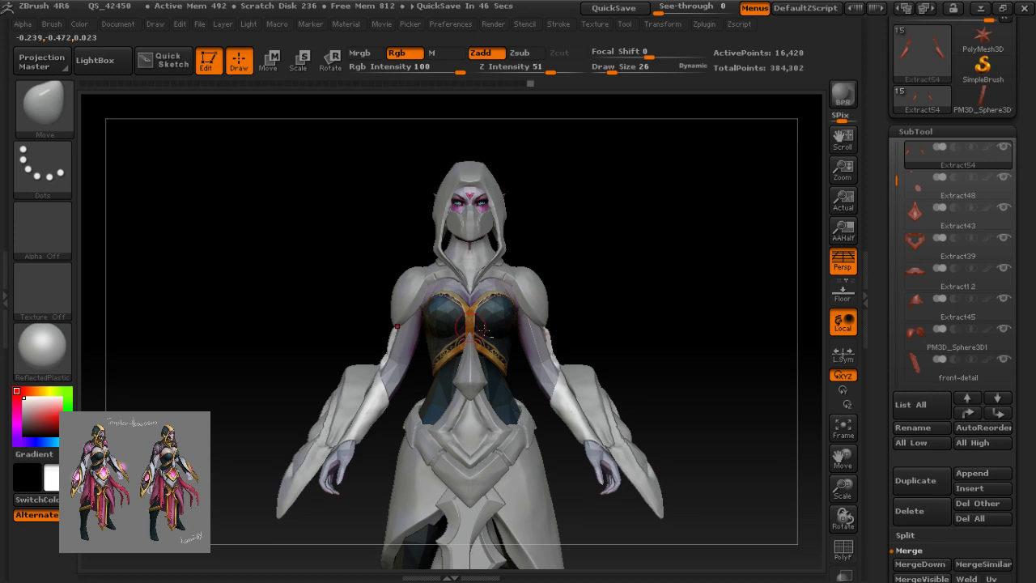
alt+click(409, 289)
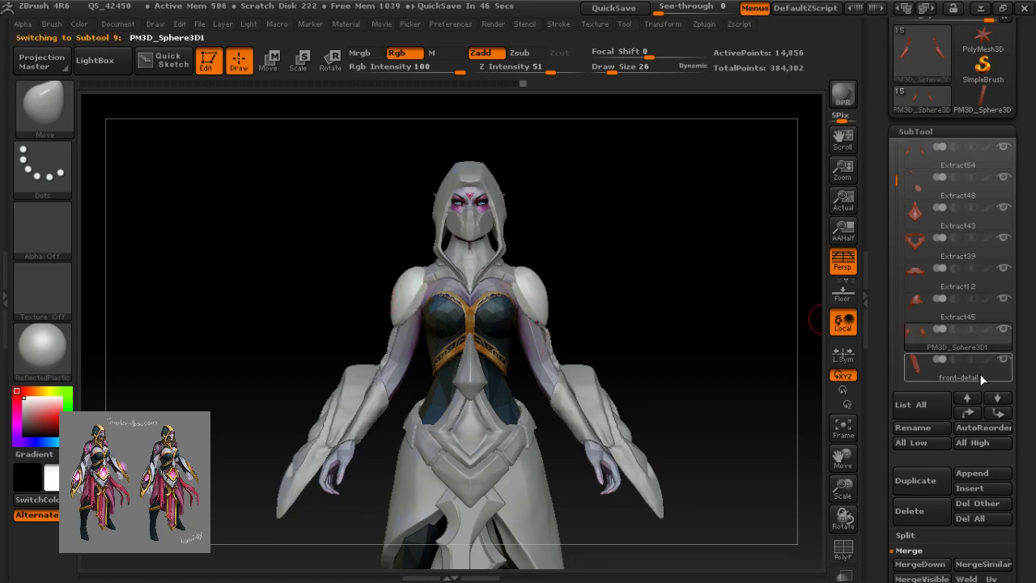
click(988, 319)
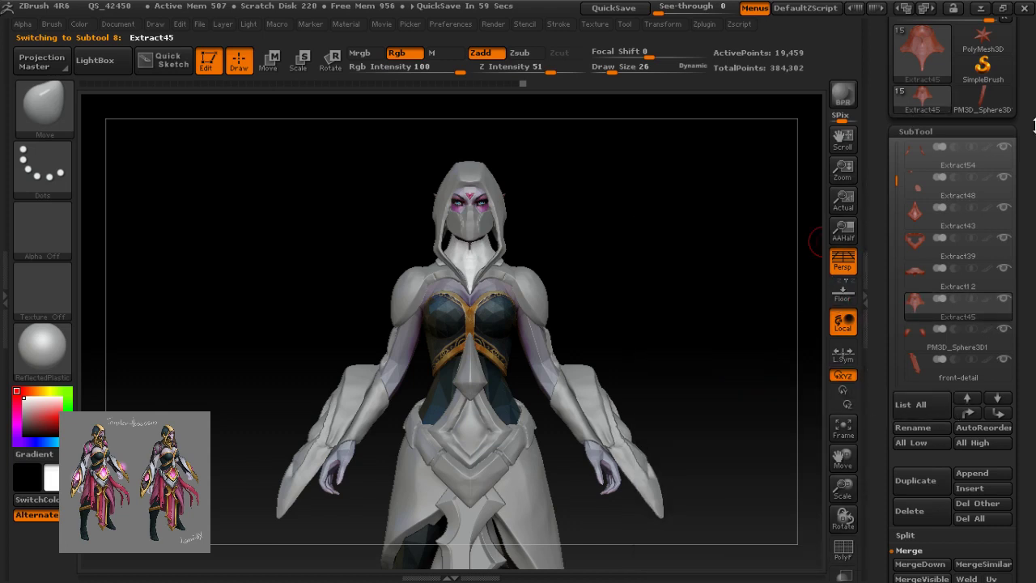
drag(1034, 125, 1028, 195)
click(985, 63)
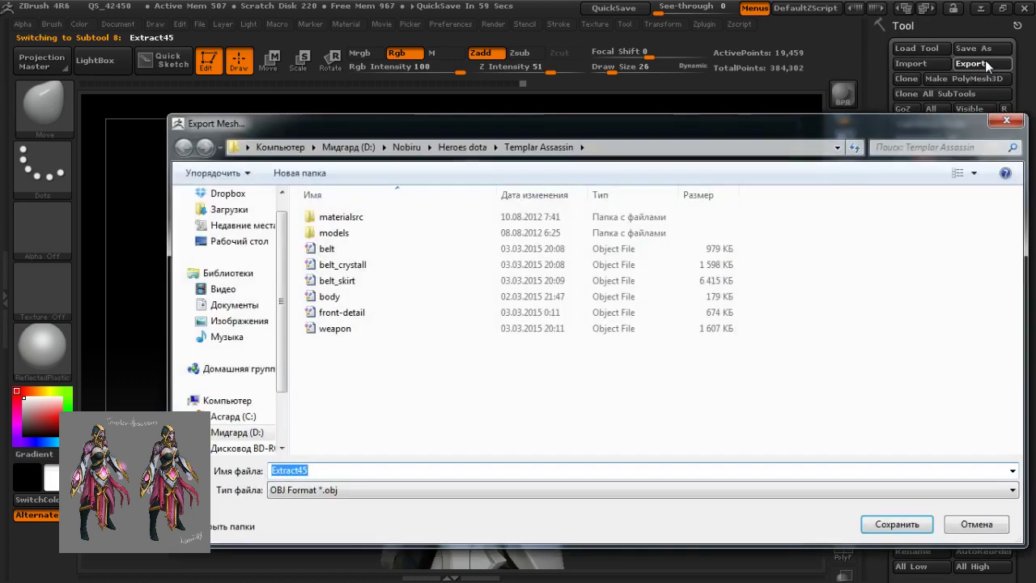
click(1010, 123)
Step: Select the neck collar subtool Extract45 and reshape its lower back edge with the Move brush at draw size 46
drag(404, 394, 547, 397)
alt+right_drag(547, 398, 659, 375)
alt+click(478, 383)
alt+click(478, 312)
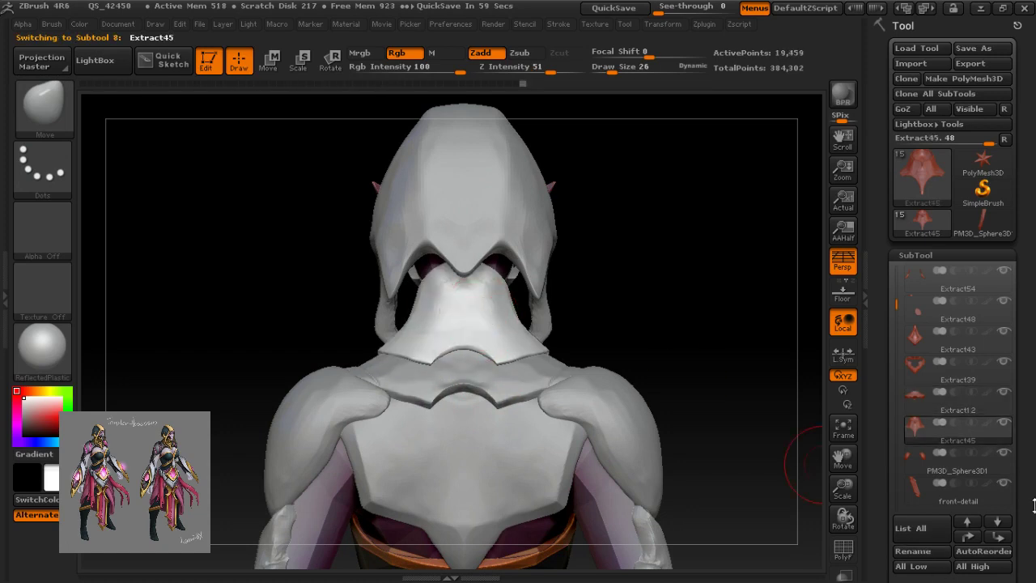
drag(1033, 498, 1030, 359)
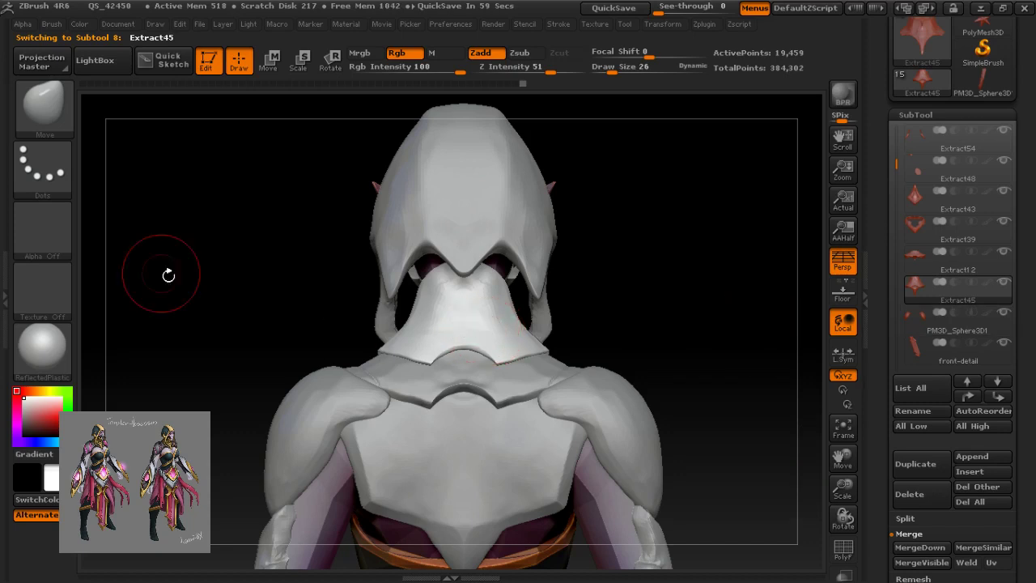
right_drag(527, 424, 474, 427)
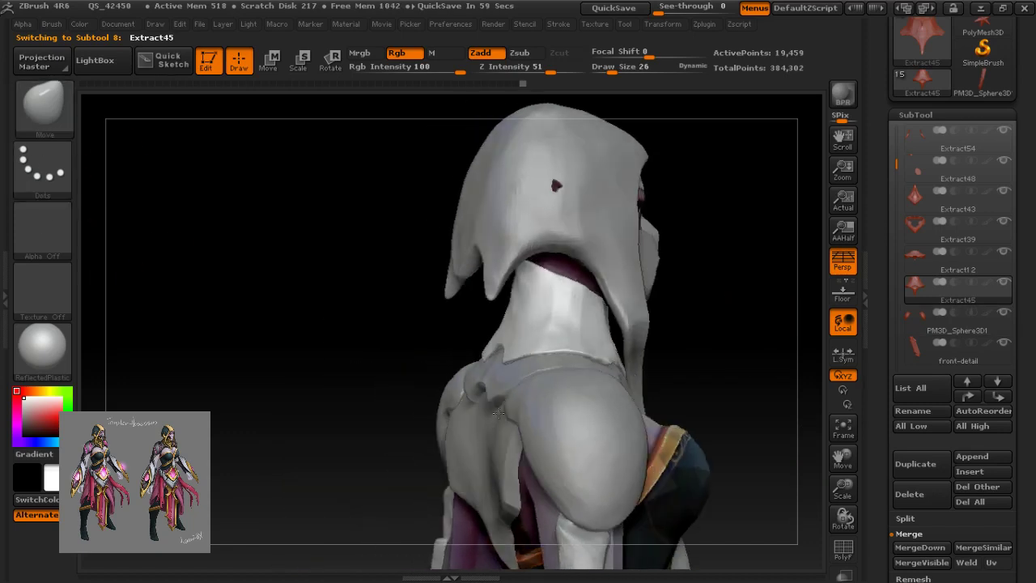
key(bracketright)
key(bracketright)
drag(502, 355, 504, 318)
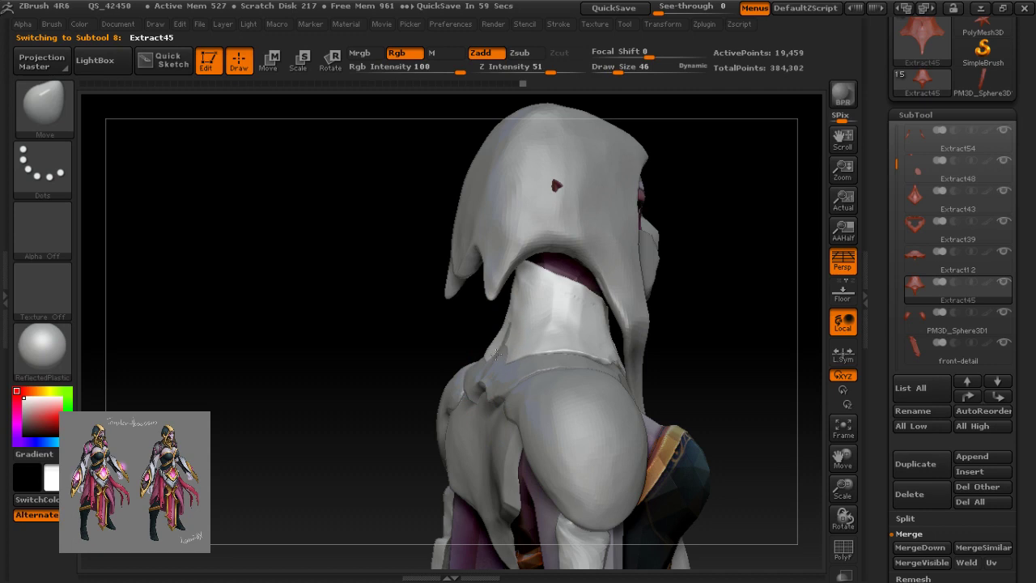
right_drag(413, 322, 570, 357)
drag(587, 353, 590, 350)
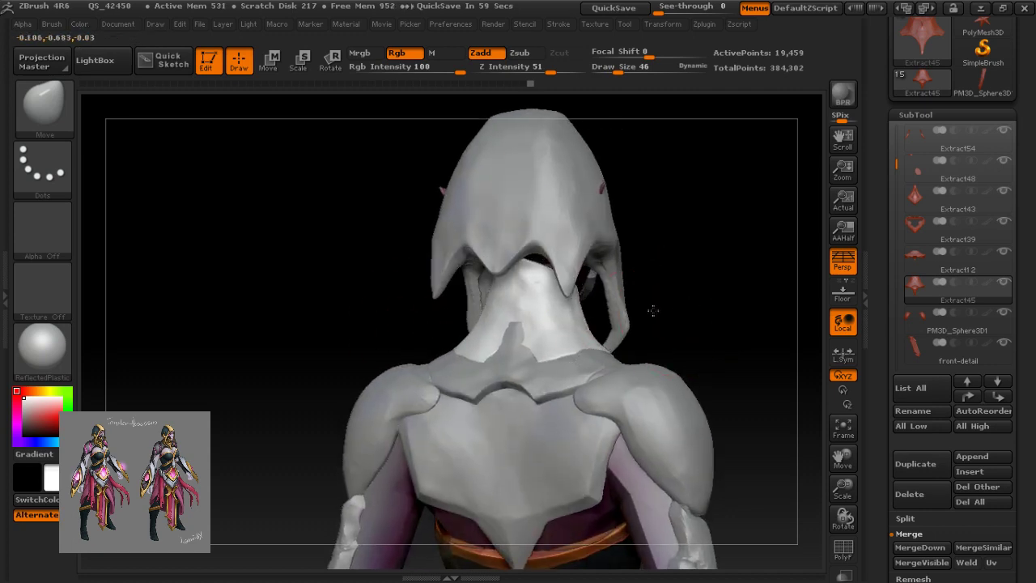
Step: Adjust the neck collar's lower edge toward the shoulders, reducing the Move brush to draw size 22
drag(654, 307, 553, 346)
drag(481, 348, 558, 357)
mouse_move(674, 322)
mouse_down()
mouse_move(617, 352)
mouse_move(647, 354)
mouse_up()
key(bracketleft)
drag(736, 308, 538, 357)
alt+drag(611, 407, 493, 416)
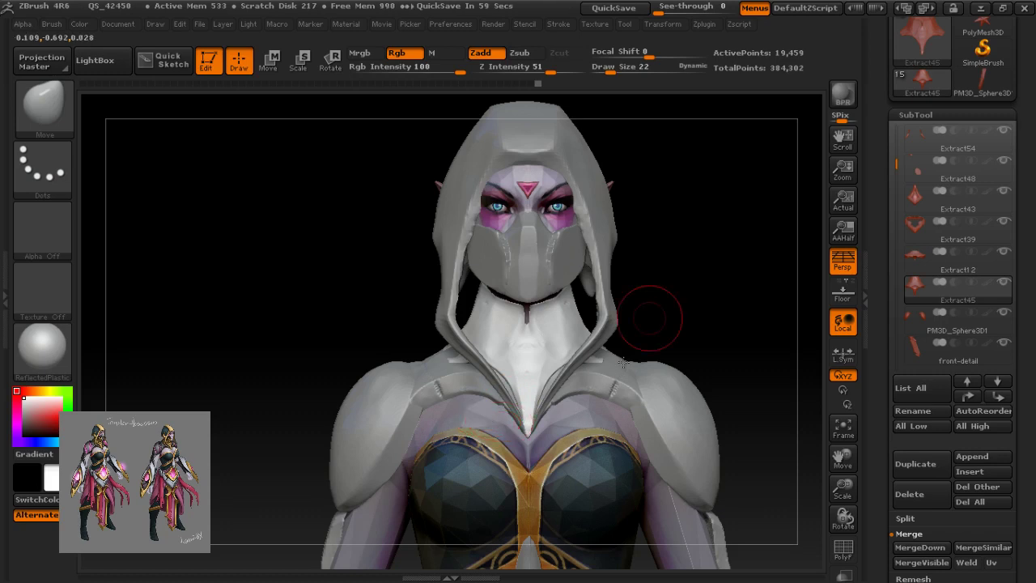
Step: Hide the hood subtool PM3D_Sphere3D2 at the end of the subtool list to expose the neck collar
drag(895, 159, 895, 272)
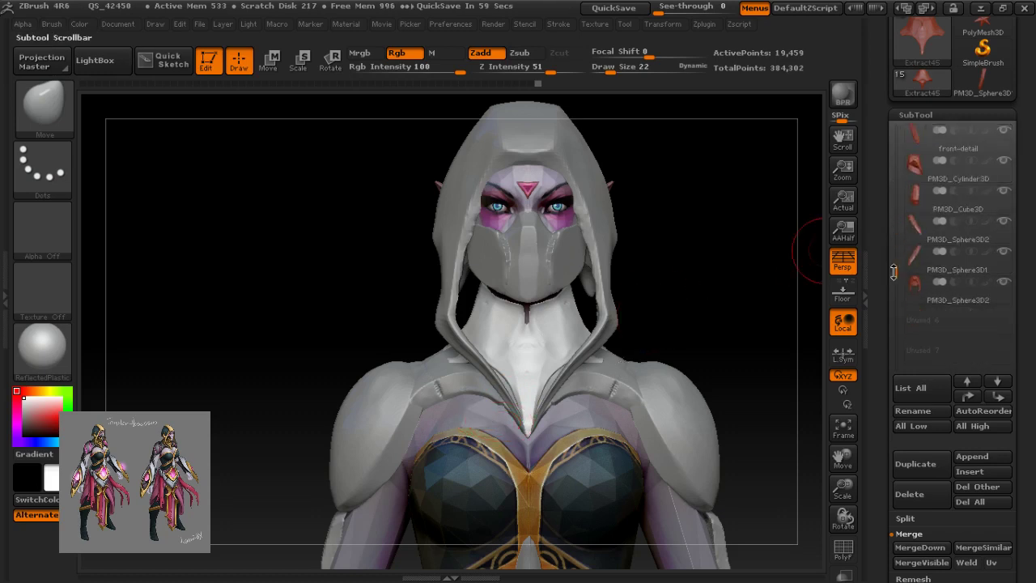
click(1004, 282)
right_drag(505, 394, 539, 396)
right_drag(501, 347, 522, 350)
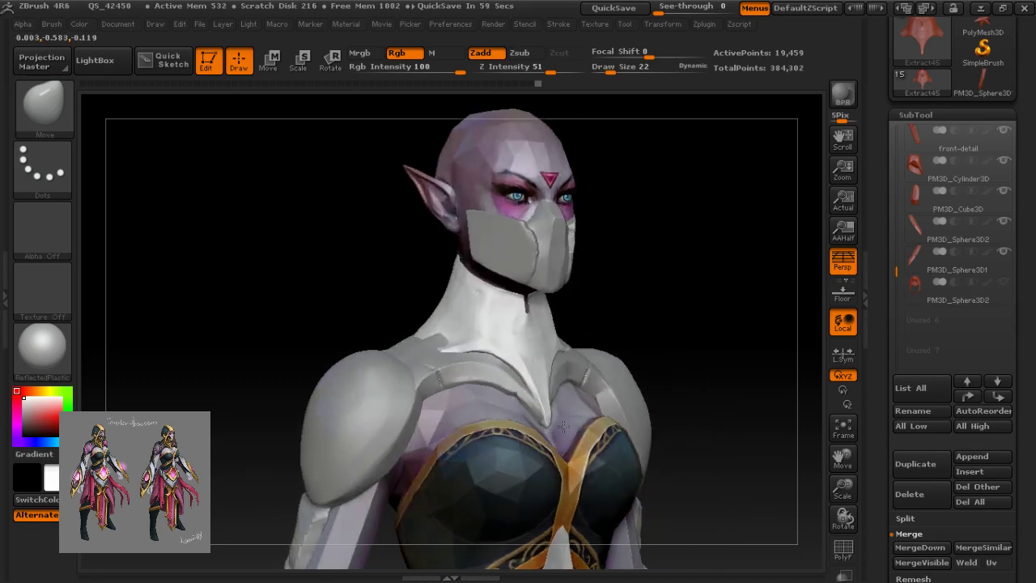
Step: Refine the exposed collar's lower edge along the shoulder and upper chest with the Move brush at draw size 22
right_drag(535, 413, 538, 399)
key(bracketleft)
drag(477, 356, 480, 367)
mouse_move(398, 294)
mouse_down()
mouse_move(449, 350)
mouse_move(432, 344)
mouse_up()
drag(513, 366, 494, 361)
key(bracketright)
drag(382, 289, 392, 295)
drag(473, 359, 475, 355)
drag(486, 370, 486, 365)
drag(571, 314, 591, 419)
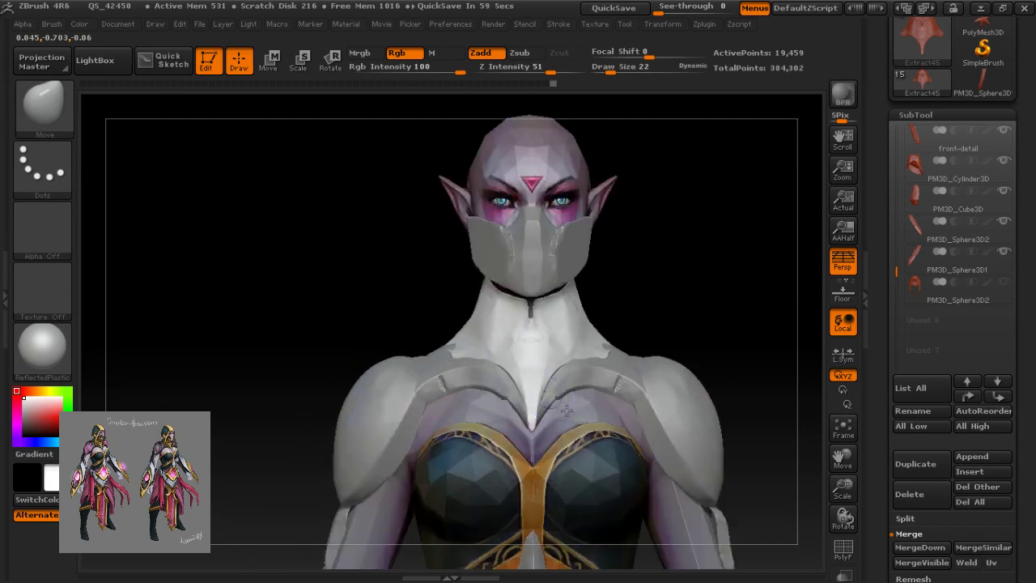
Step: Fine-tune the collar's contour where it meets the shoulder armor using the Move brush at draw size 14
ctrl+right_drag(650, 446, 605, 444)
mouse_move(536, 398)
alt+right_down()
mouse_move(478, 426)
mouse_move(489, 438)
mouse_move(487, 411)
mouse_move(518, 410)
alt+right_up()
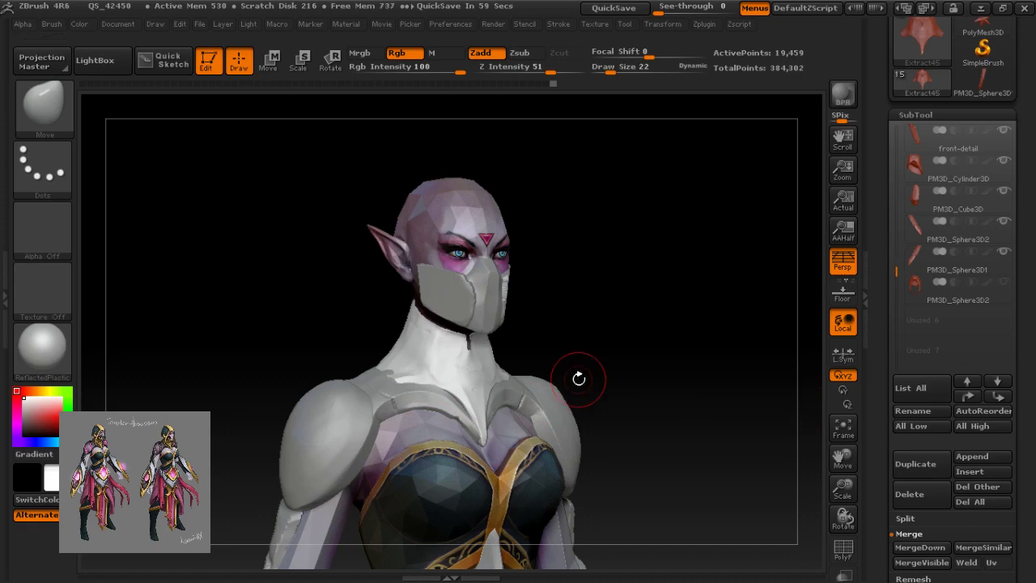
drag(578, 380, 571, 417)
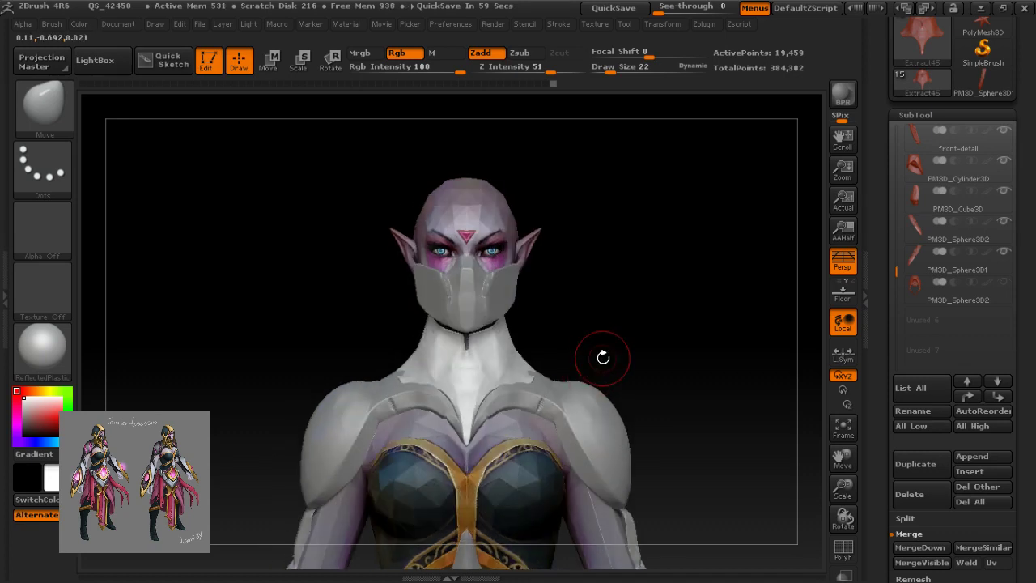
drag(603, 358, 484, 403)
key([)
mouse_move(386, 358)
mouse_down()
mouse_move(402, 378)
mouse_move(419, 367)
mouse_move(411, 370)
mouse_up()
drag(493, 328, 449, 348)
mouse_move(520, 406)
right_down()
mouse_move(429, 411)
mouse_move(533, 415)
right_up()
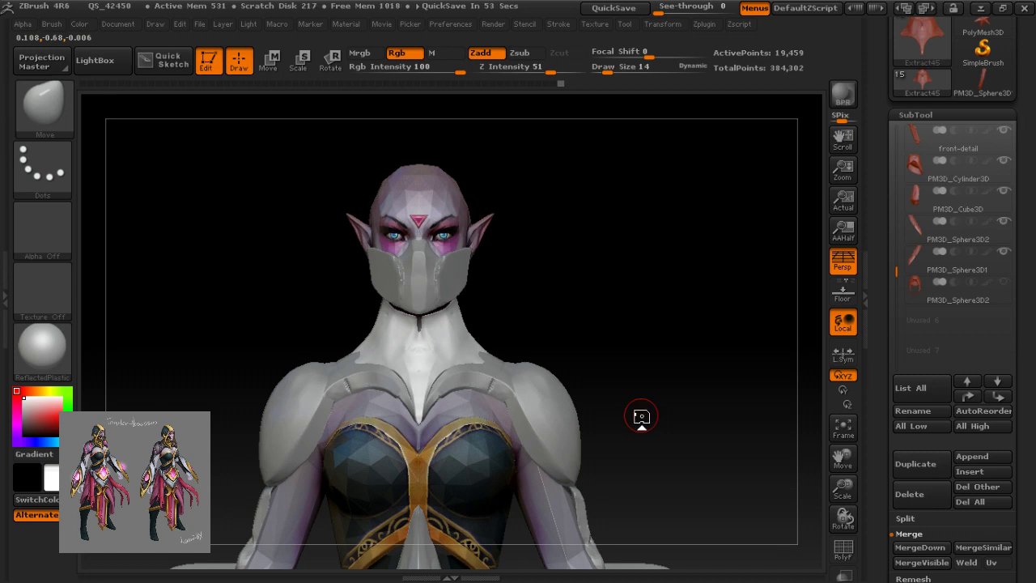
drag(641, 417, 591, 451)
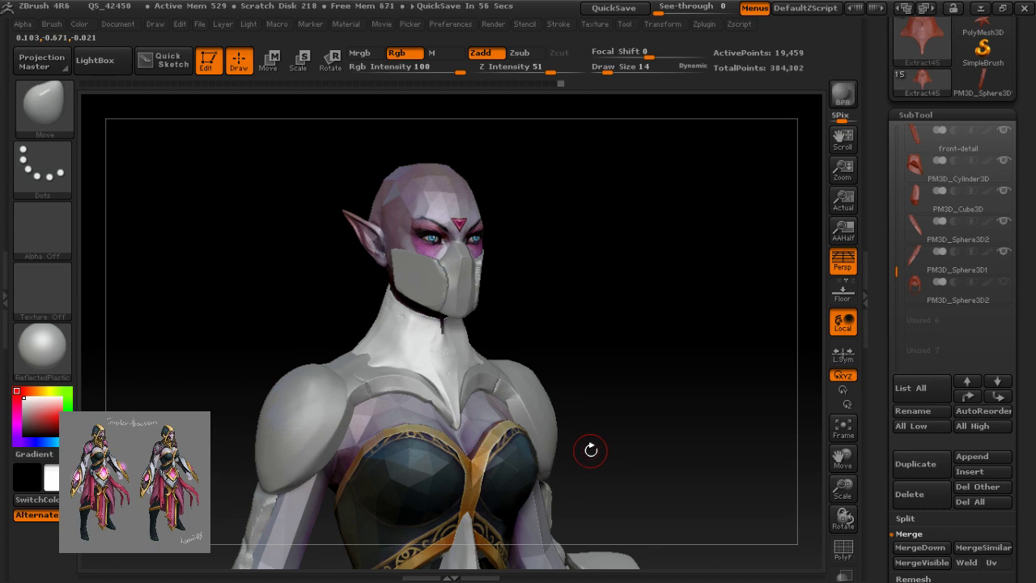
Step: Compare the collar with the arm armor sketch and the Templar Assassin concept art in the image viewer, returning to ZBrush
shift+drag(595, 449, 576, 445)
alt+right_drag(574, 446, 635, 442)
mouse_move(464, 405)
ctrl+right_down()
mouse_move(458, 370)
mouse_move(455, 399)
mouse_move(554, 459)
mouse_move(538, 444)
ctrl+right_up()
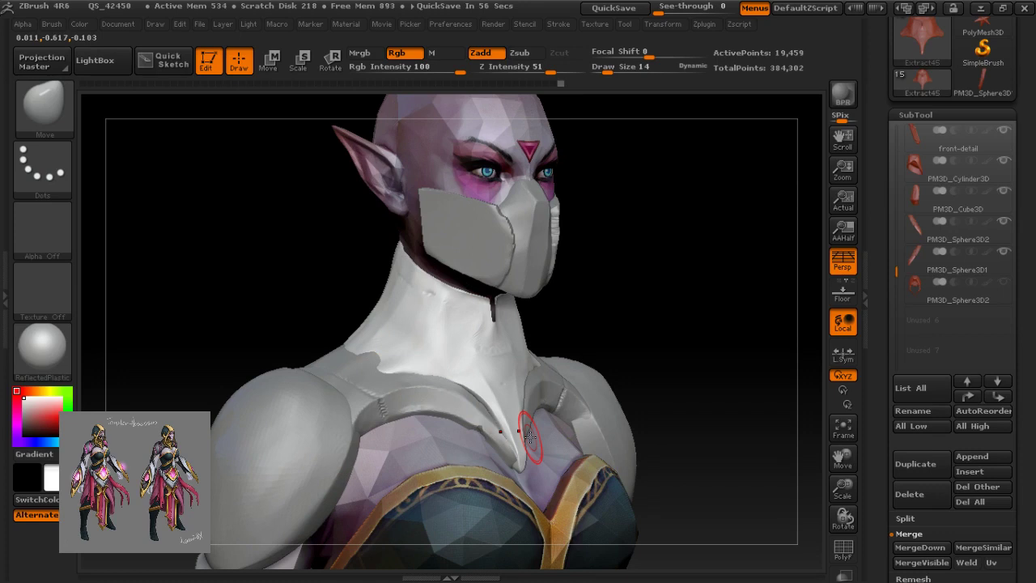
key(alt+Tab)
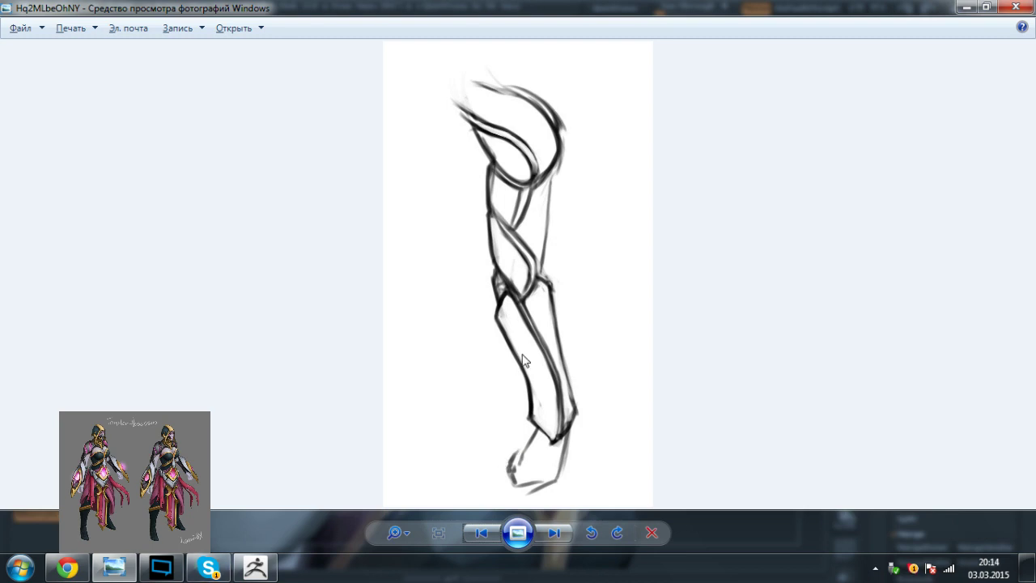
key(Right)
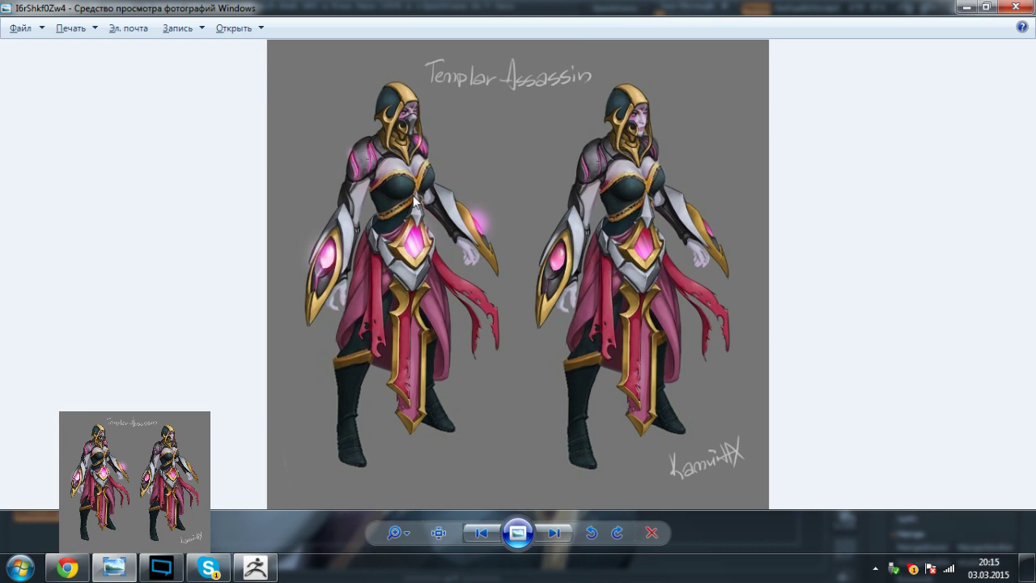
click(253, 570)
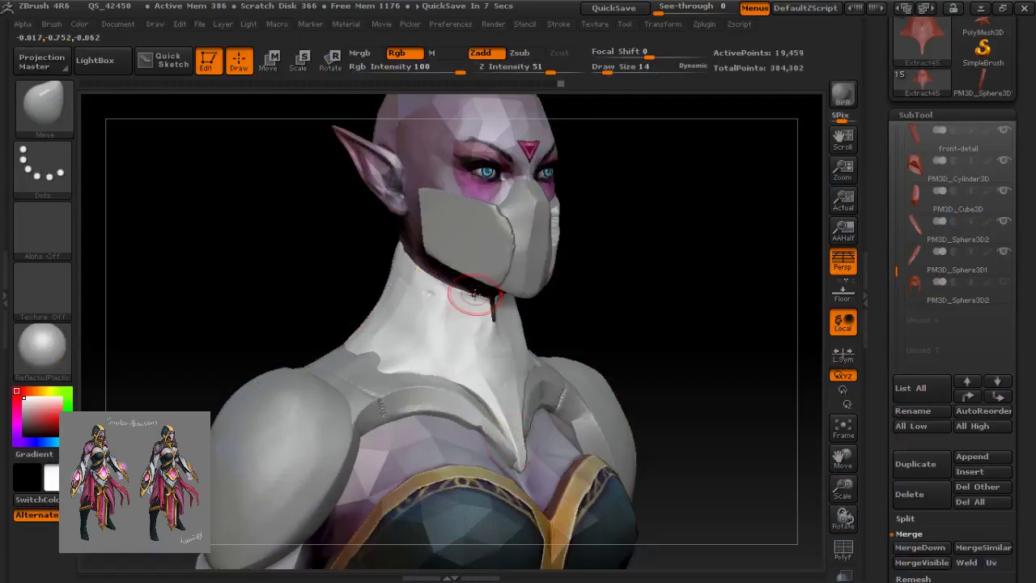
Step: Push the middle of the collar's lower edge upward at the nape and check the shape from the side and back
drag(516, 303, 561, 310)
alt+right_drag(462, 404, 482, 403)
drag(476, 341, 479, 319)
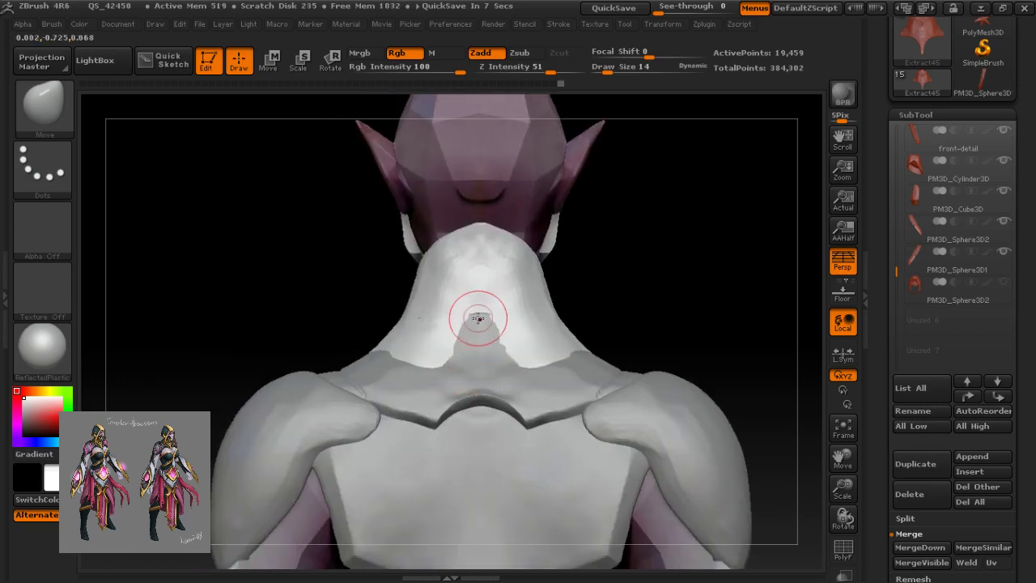
drag(597, 275, 536, 276)
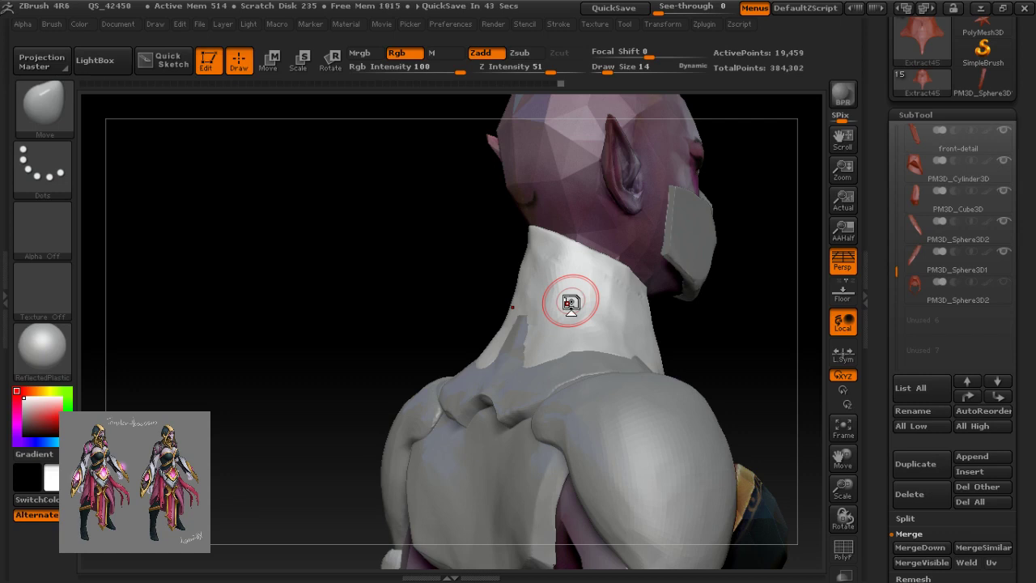
mouse_move(600, 381)
right_down()
mouse_move(612, 379)
mouse_move(601, 378)
right_up()
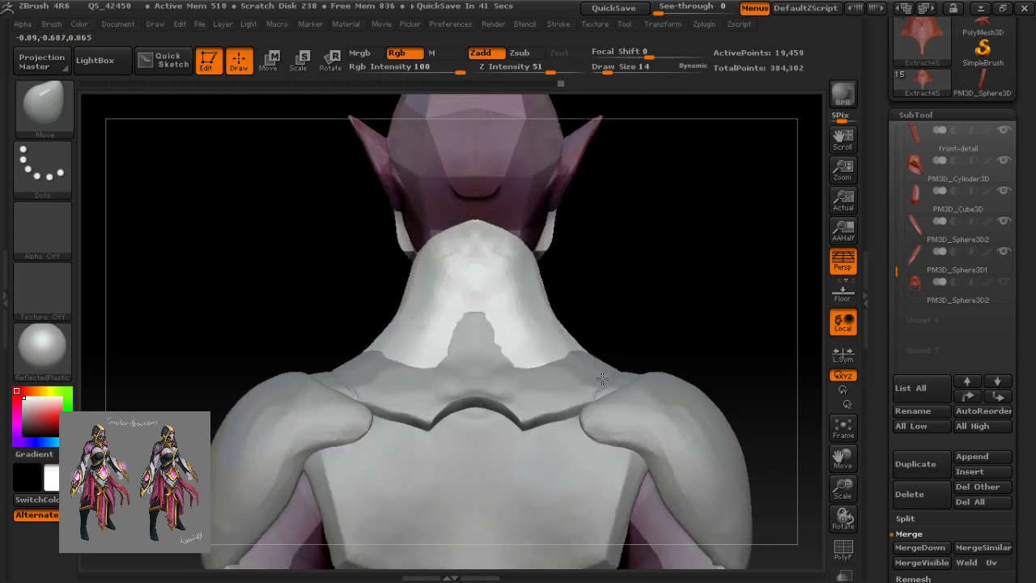
alt+right_drag(531, 433, 545, 417)
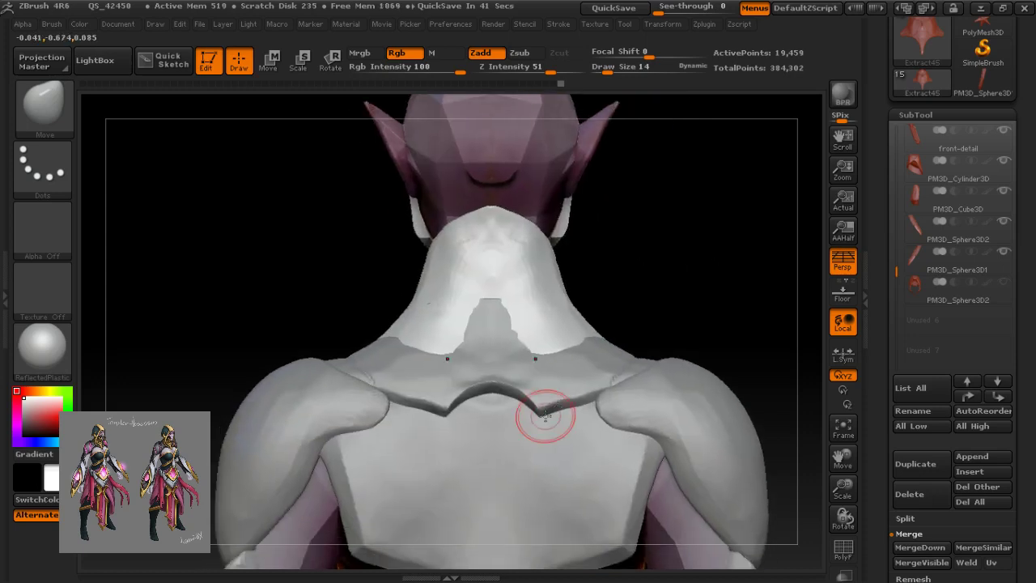
Step: Select the upper shoulder armor subtool Extract12 and examine it from the side, front and back
alt+click(472, 379)
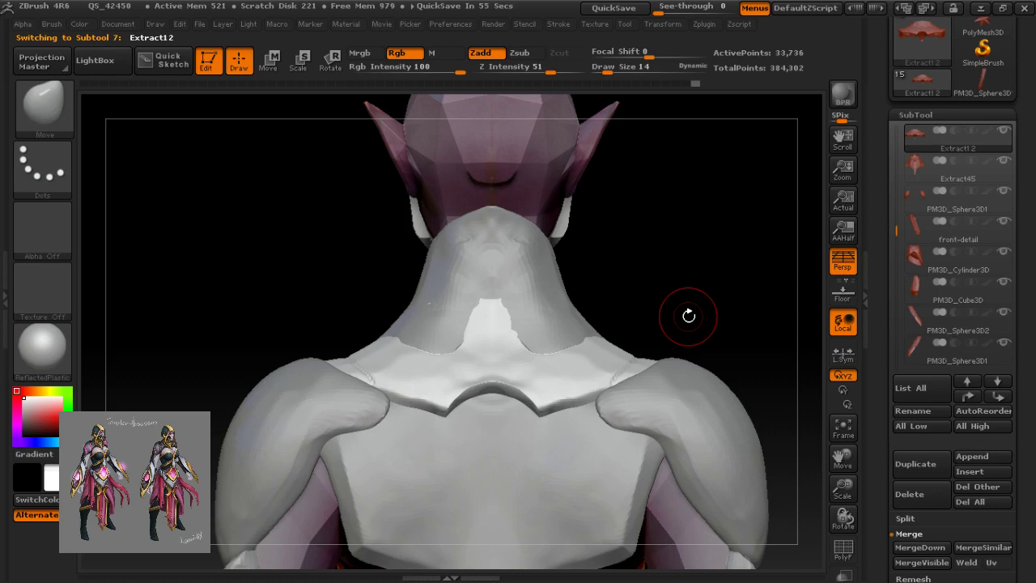
drag(654, 324, 571, 315)
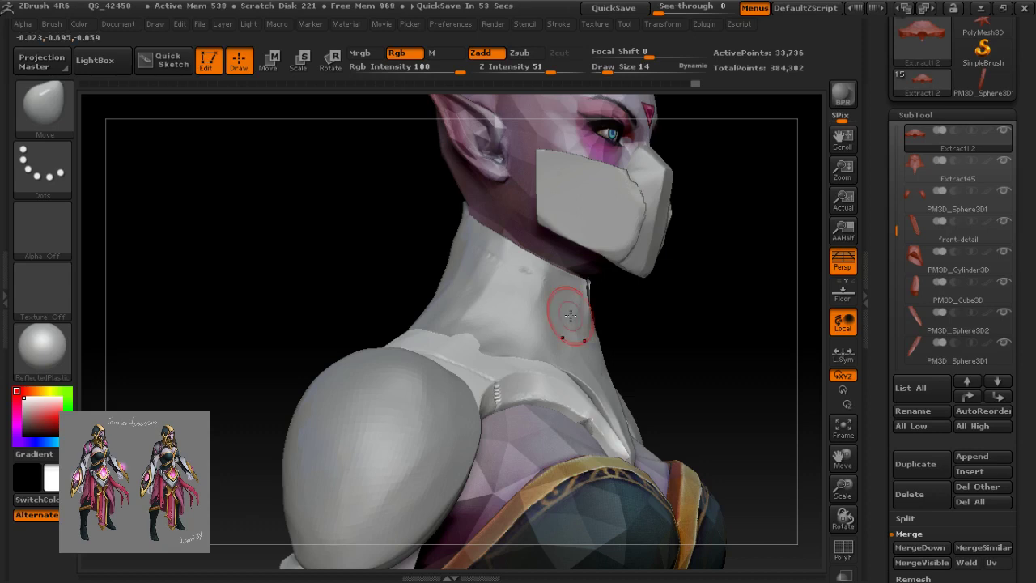
mouse_move(660, 433)
mouse_down()
mouse_move(613, 431)
mouse_move(616, 418)
mouse_move(586, 411)
mouse_up()
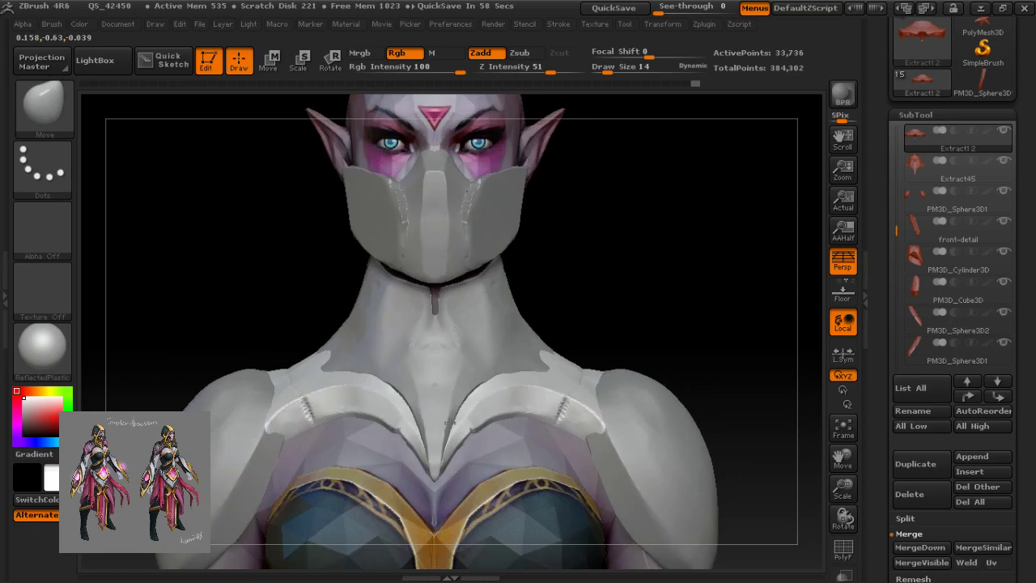
alt+drag(437, 422, 486, 414)
mouse_move(395, 389)
right_down()
mouse_move(527, 398)
mouse_move(514, 385)
mouse_move(663, 372)
right_up()
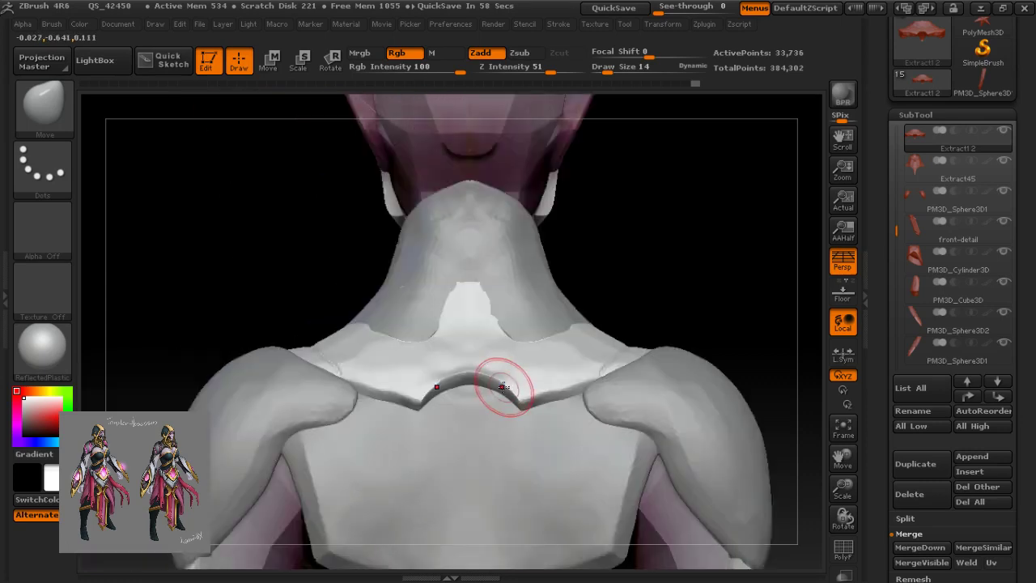
ctrl+right_drag(446, 388, 477, 389)
Step: Examine the hood, collar and shoulder armor up close in the Templar Assassin concept art and return to ZBrush
key(alt+Tab)
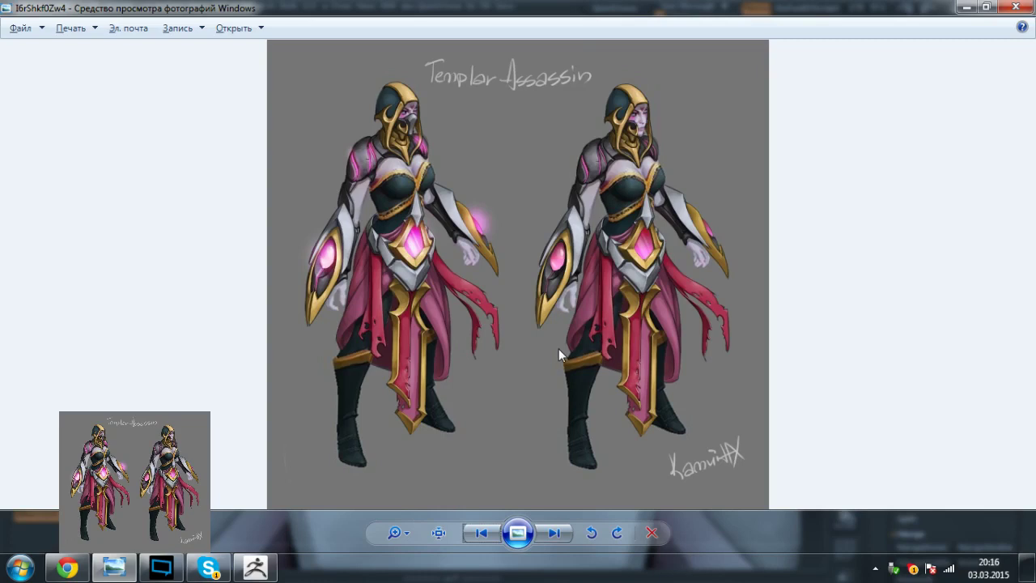
scroll(423, 155, up, 3)
drag(425, 158, 562, 340)
scroll(309, 293, up, 3)
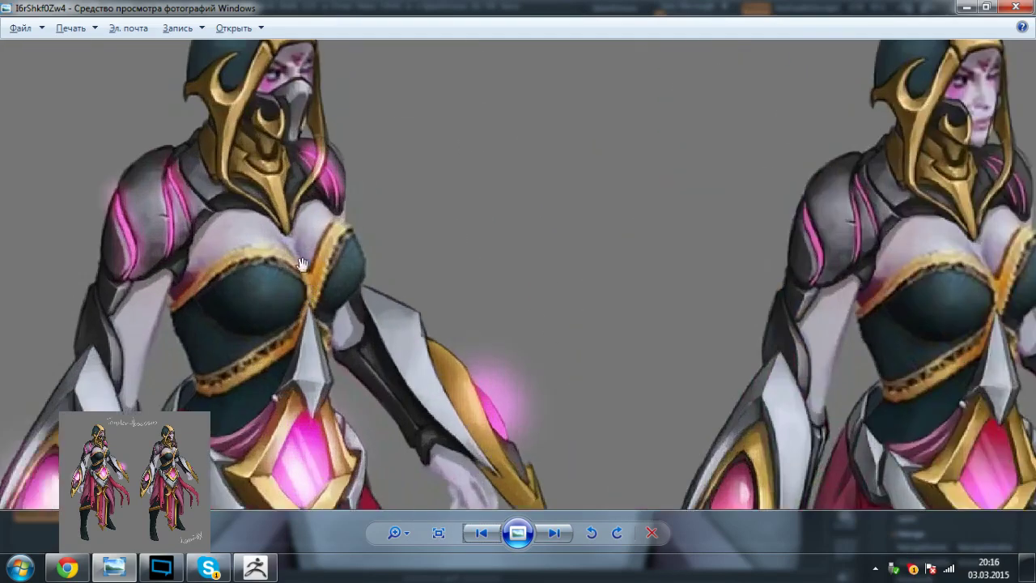
drag(258, 205, 346, 326)
scroll(346, 329, up, 2)
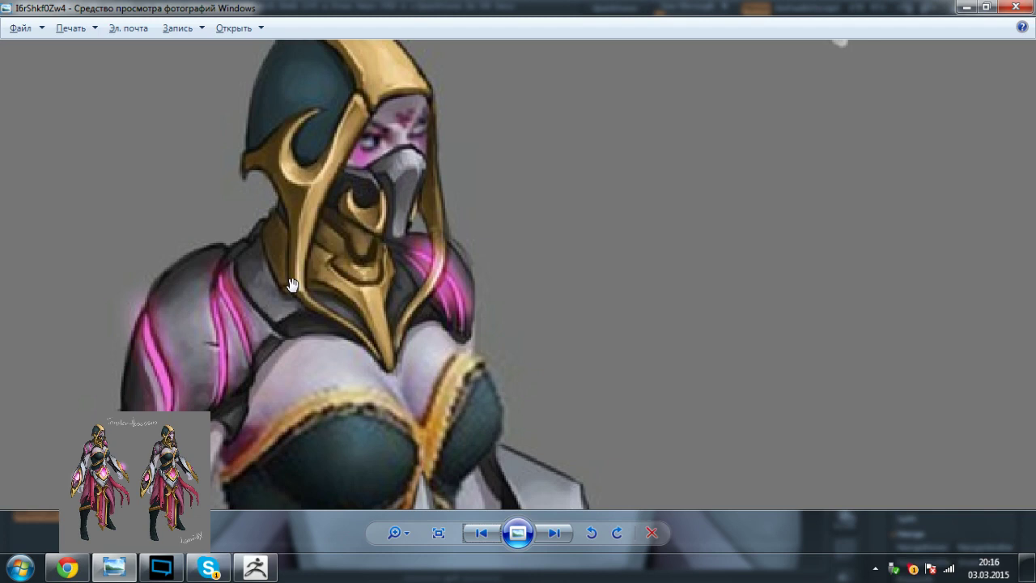
drag(292, 284, 311, 316)
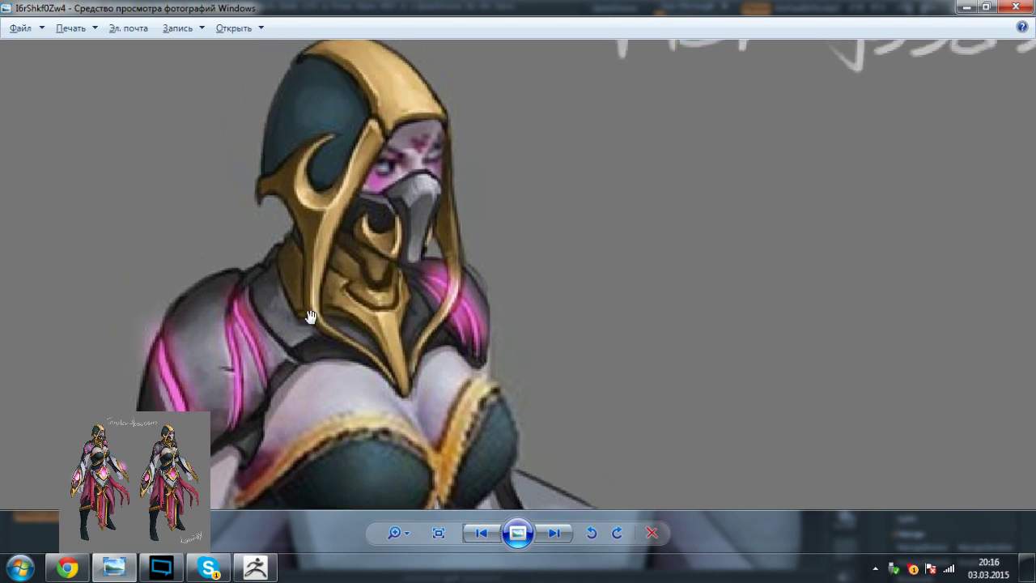
drag(311, 316, 408, 392)
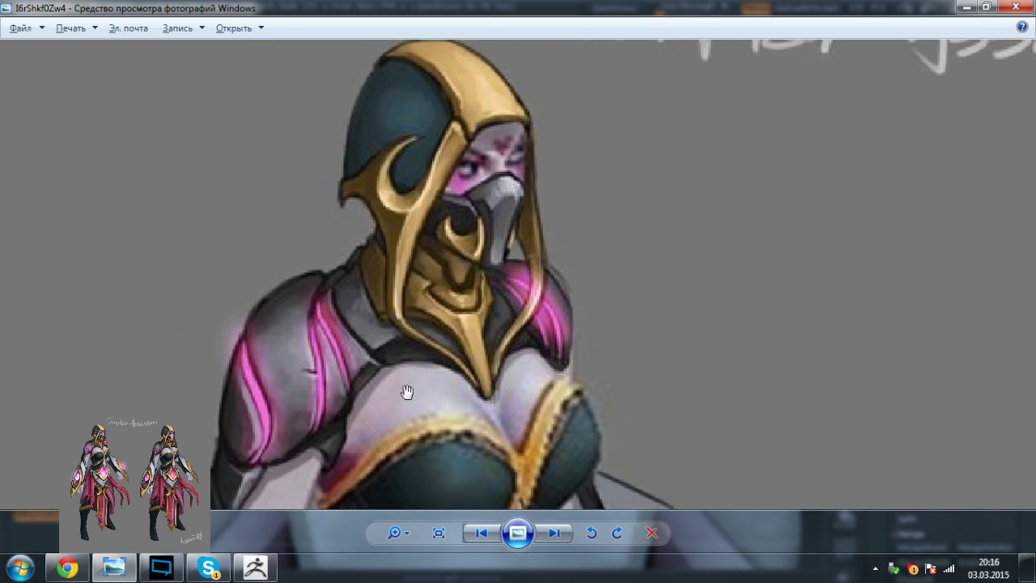
drag(411, 462, 375, 421)
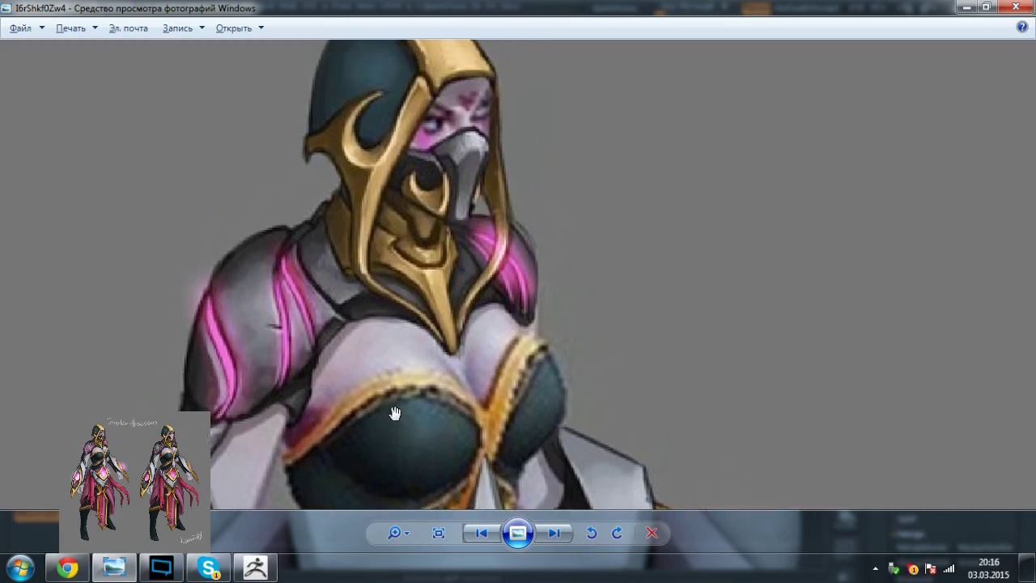
scroll(414, 335, up, 3)
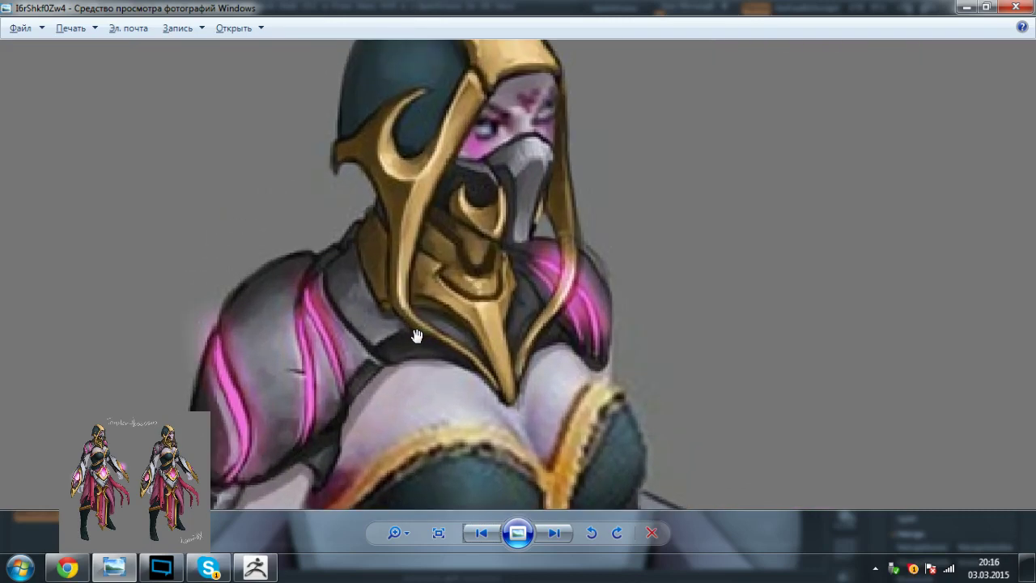
scroll(415, 336, down, 3)
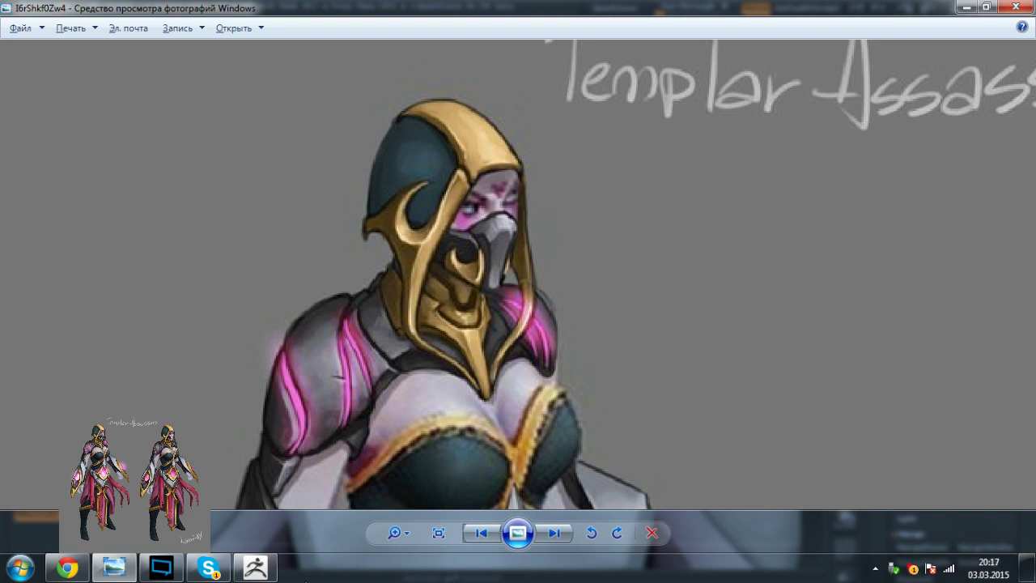
click(966, 6)
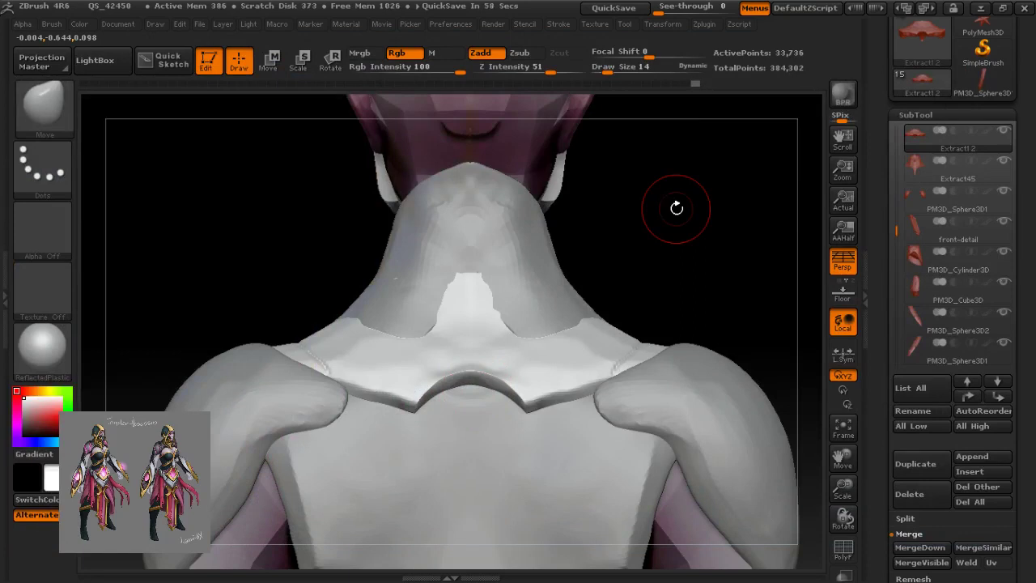
key(shift)
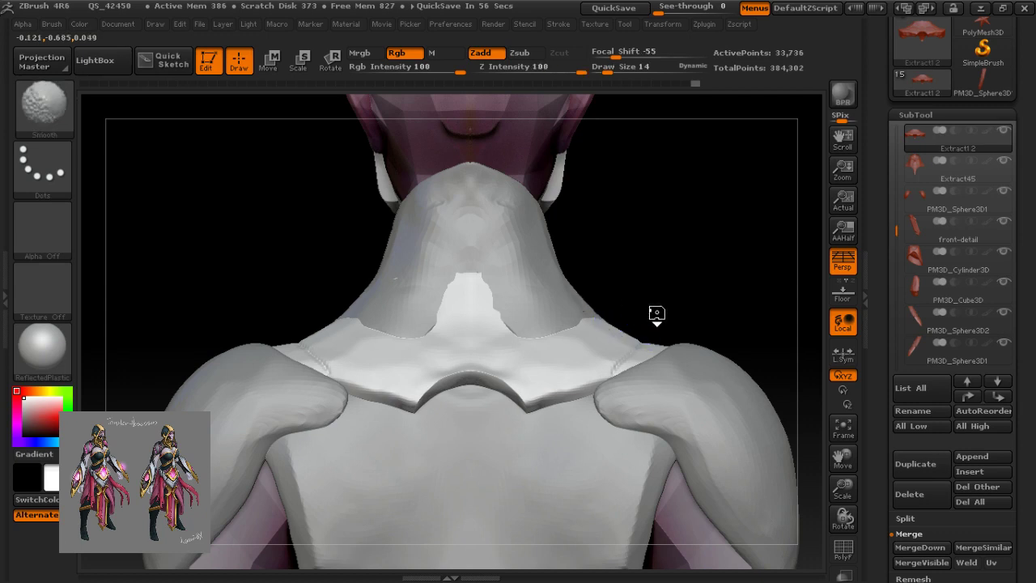
Step: Quick-save the project, then save the ZTool over Set_TA.ZTL in the Templar Assassin folder, confirming the replacement
right_drag(532, 390, 571, 397)
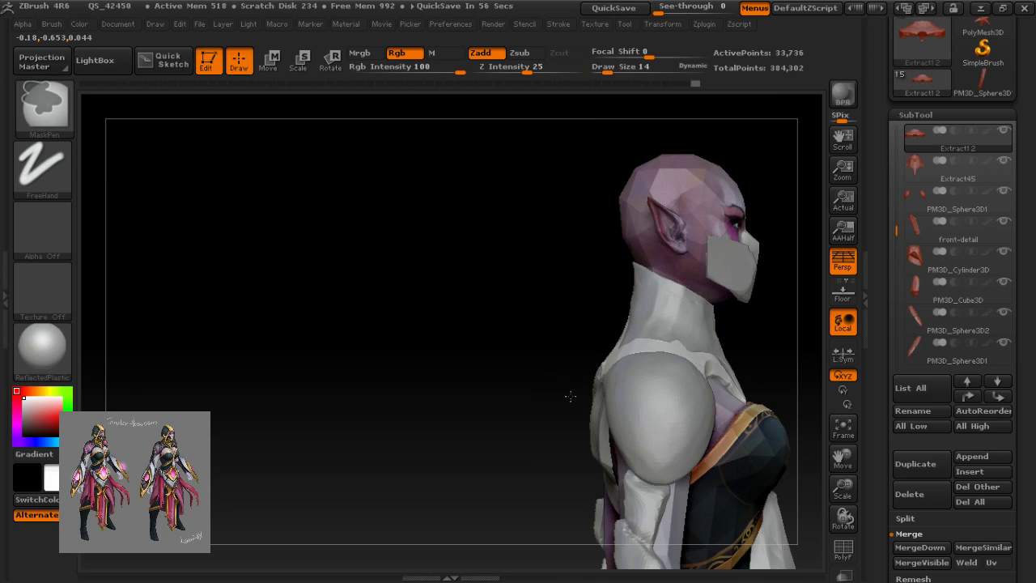
alt+right_drag(640, 405, 460, 359)
alt+right_drag(548, 486, 548, 295)
mouse_move(640, 412)
ctrl+right_down()
mouse_move(580, 407)
mouse_move(769, 417)
mouse_move(373, 437)
mouse_move(604, 455)
mouse_move(519, 427)
ctrl+right_up()
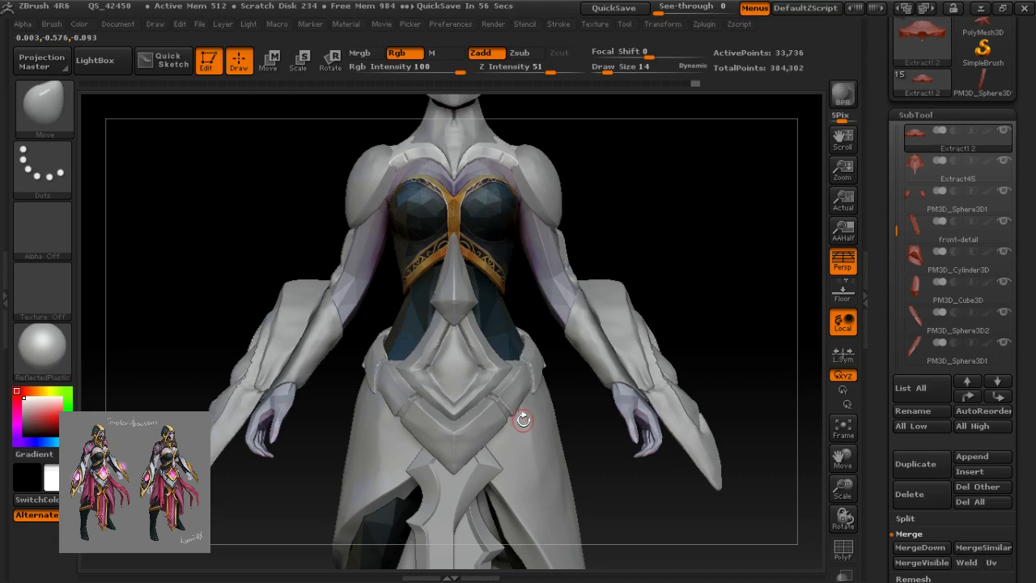
click(614, 8)
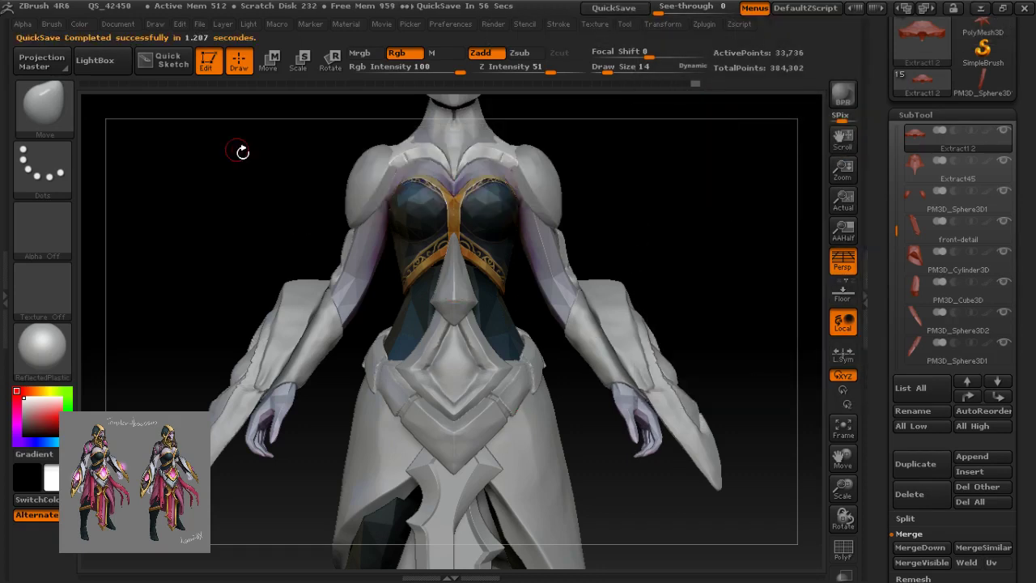
click(119, 28)
click(211, 74)
click(283, 106)
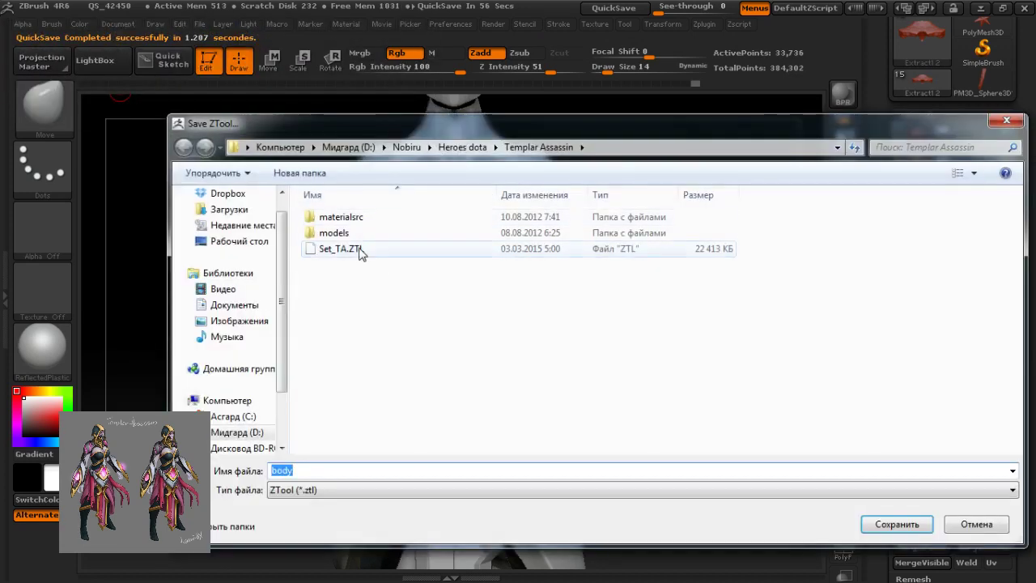
double_click(364, 251)
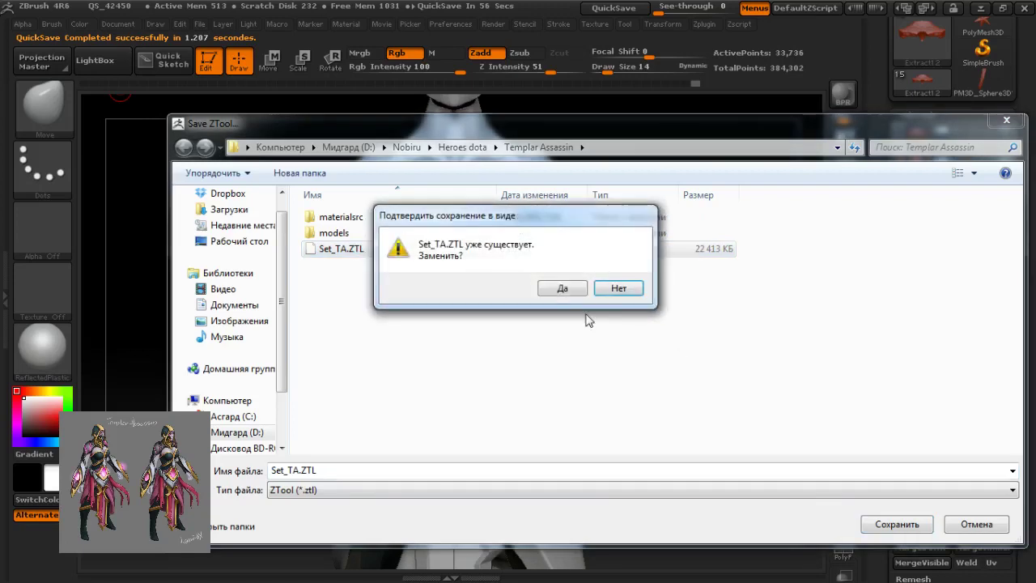
click(571, 289)
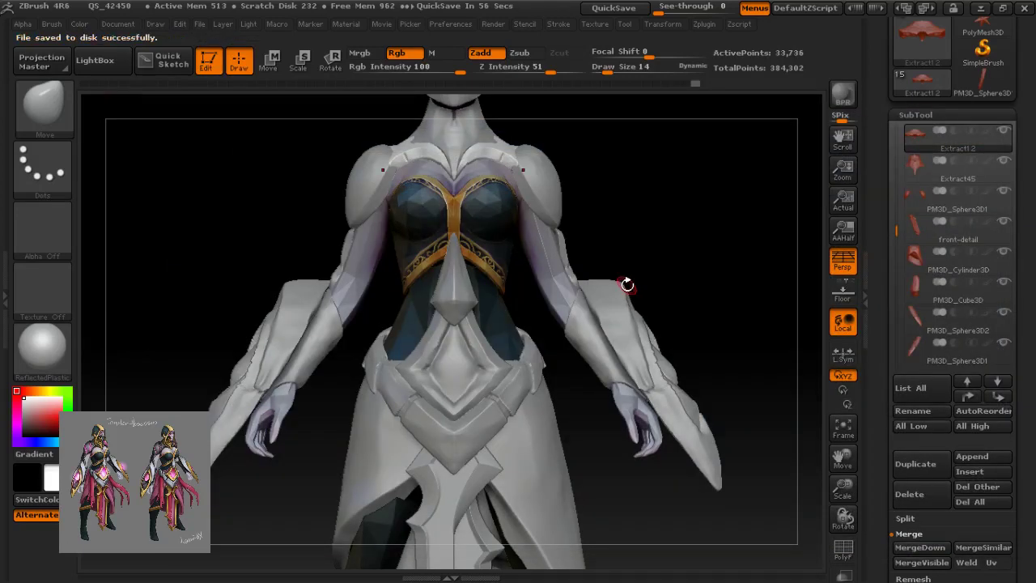
Step: Minimize ZBrush and switch to TopoGun by starting it from the desktop
click(981, 9)
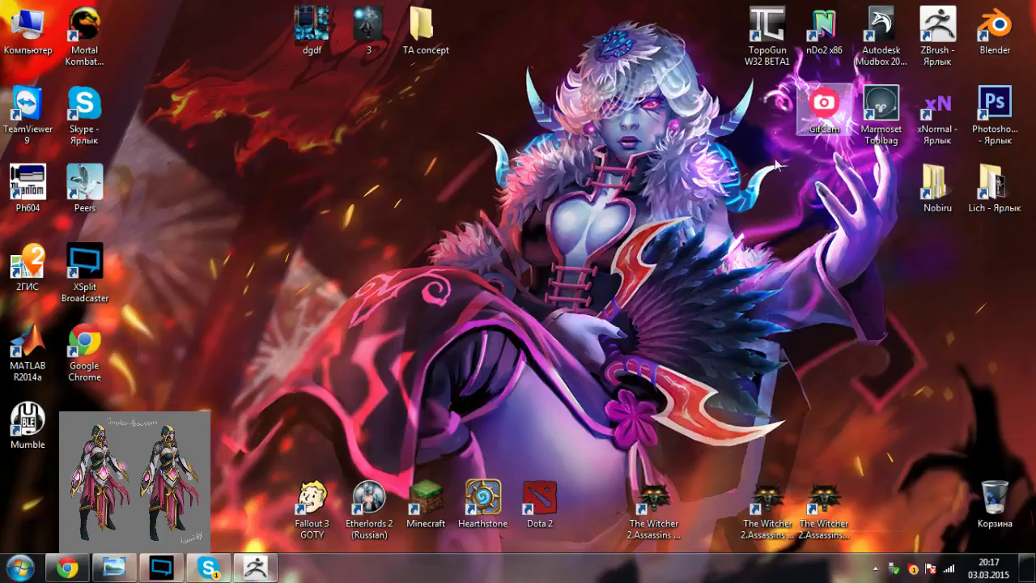
double_click(1005, 29)
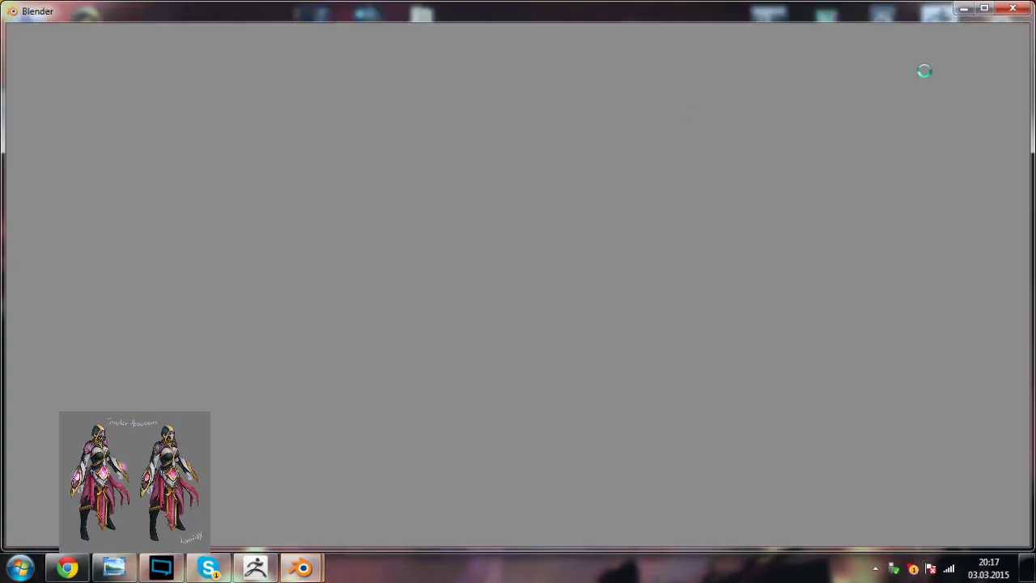
click(1014, 10)
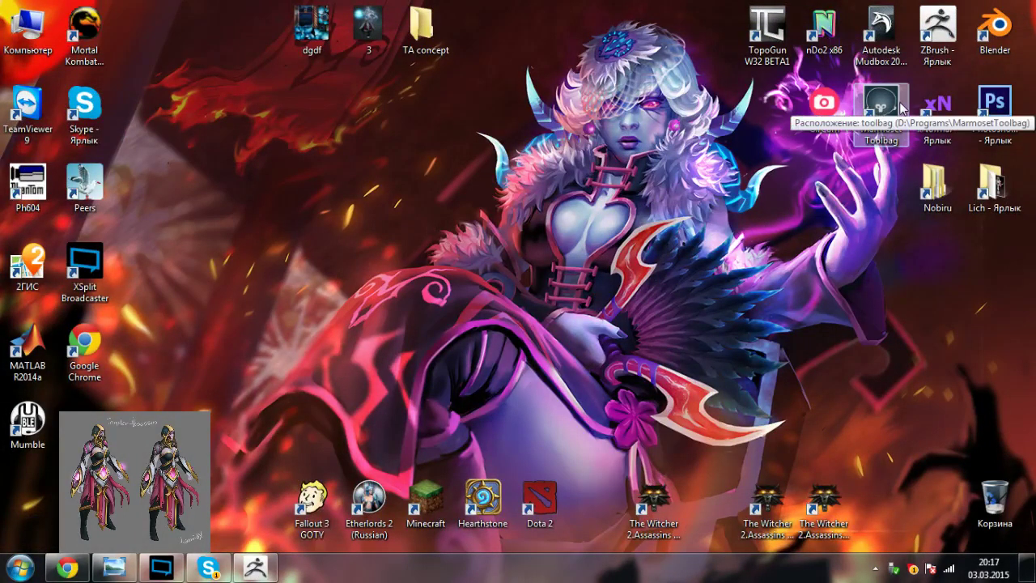
click(766, 37)
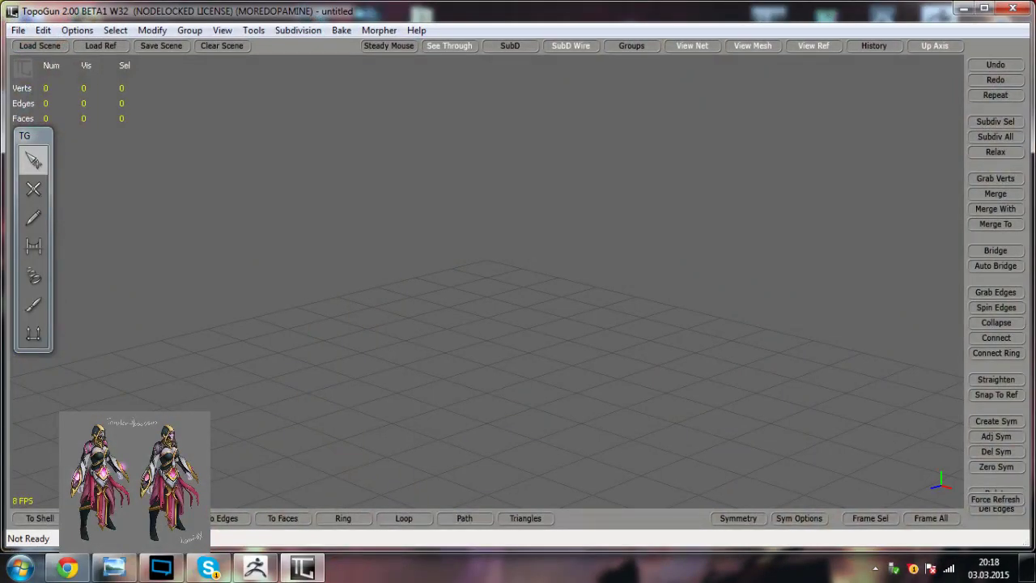
click(16, 32)
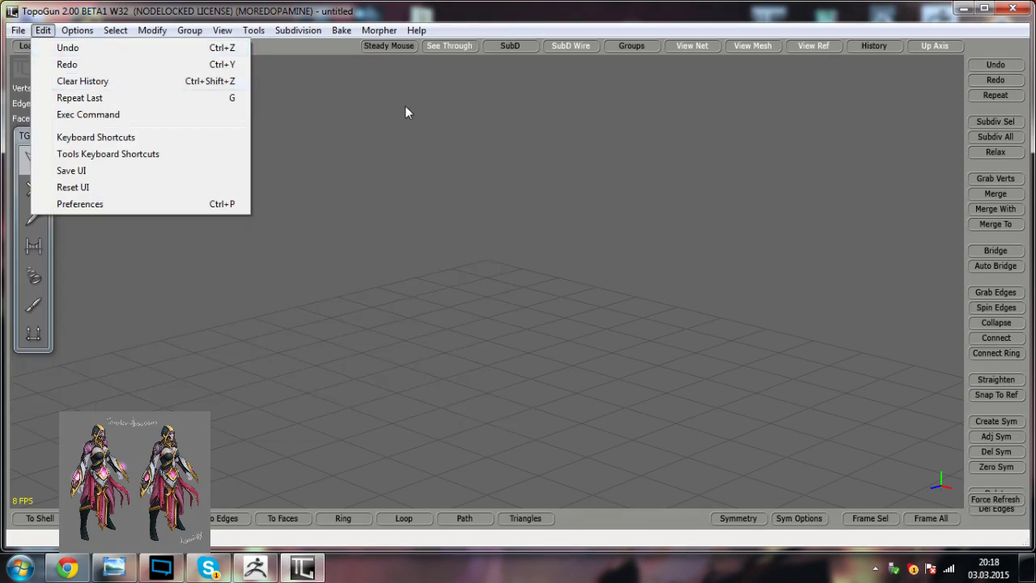
click(408, 111)
click(44, 50)
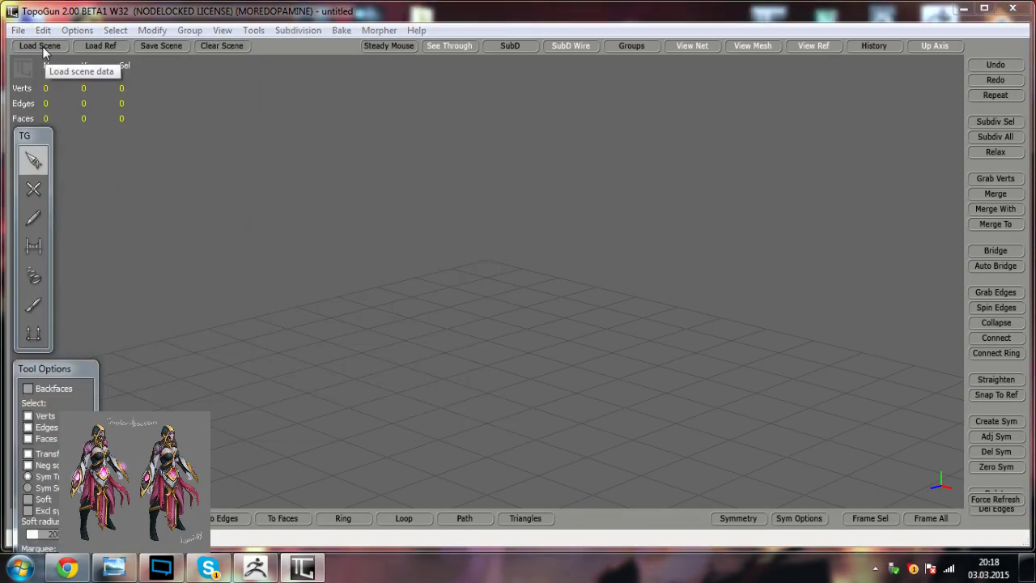
click(843, 49)
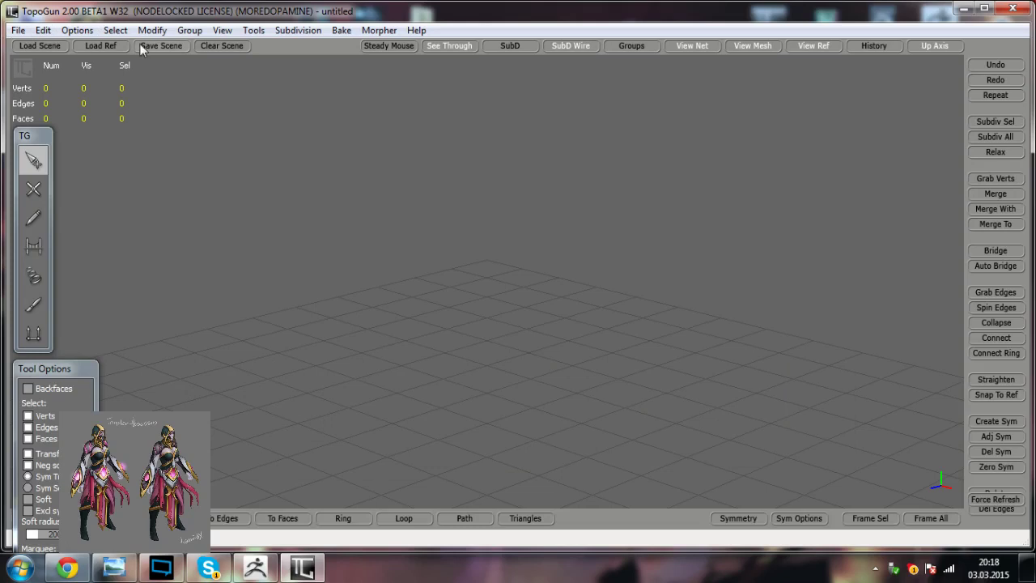
Step: Load the weapon OBJ from D:, Nobiru, Heroes dota, Templar Assassin as the high-resolution reference mesh
click(102, 46)
click(195, 284)
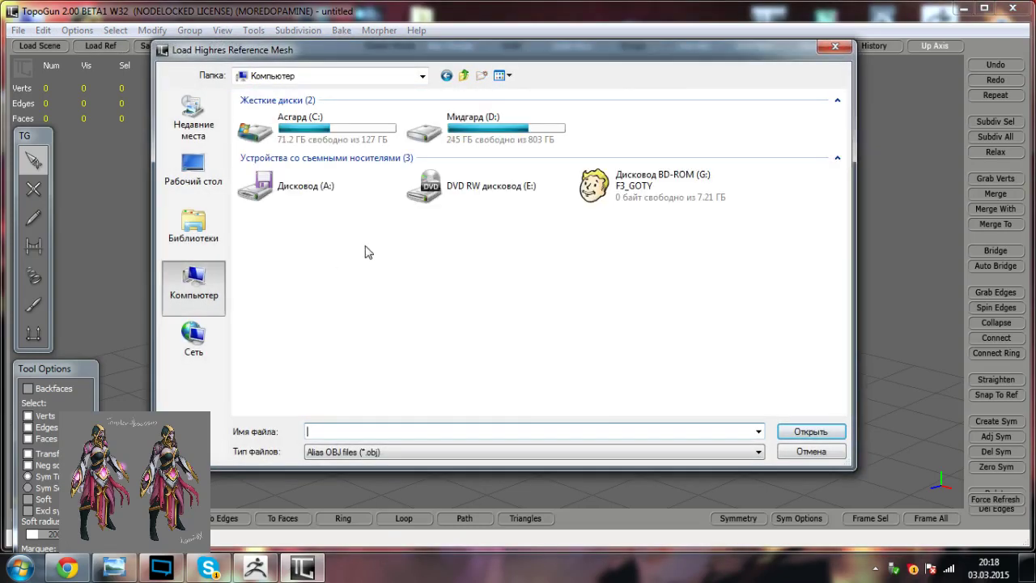
double_click(478, 125)
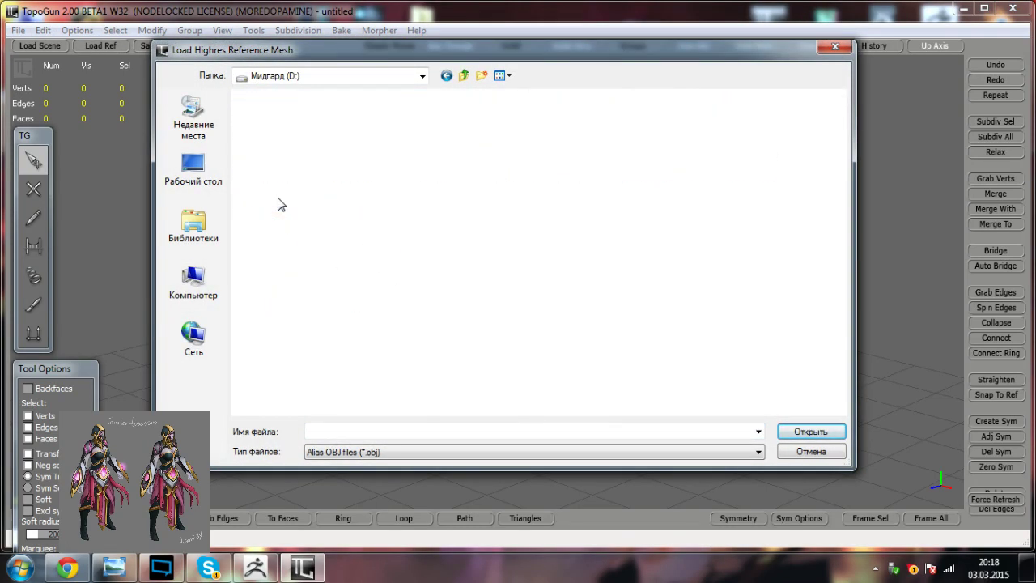
double_click(278, 199)
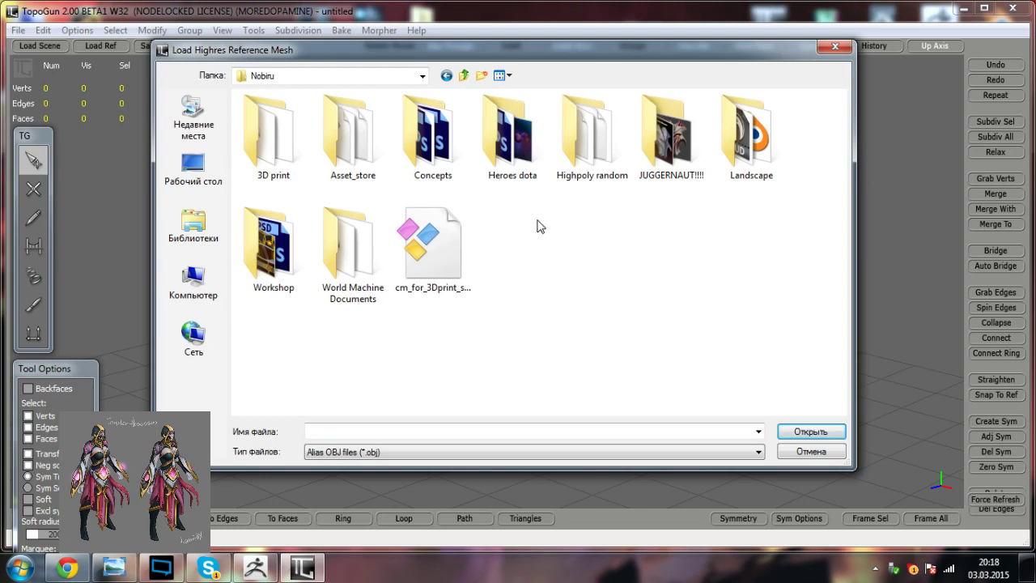
double_click(495, 150)
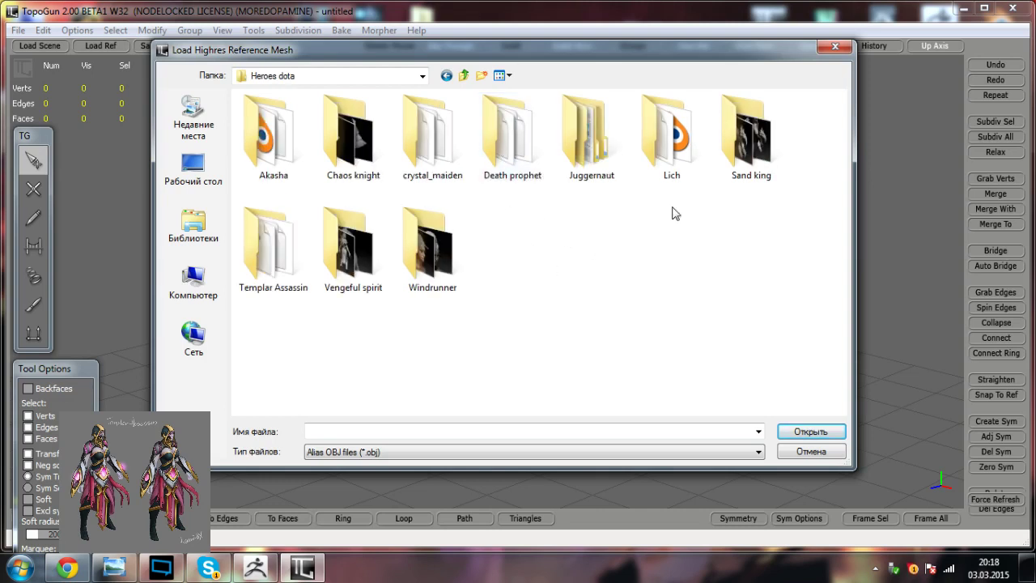
double_click(279, 245)
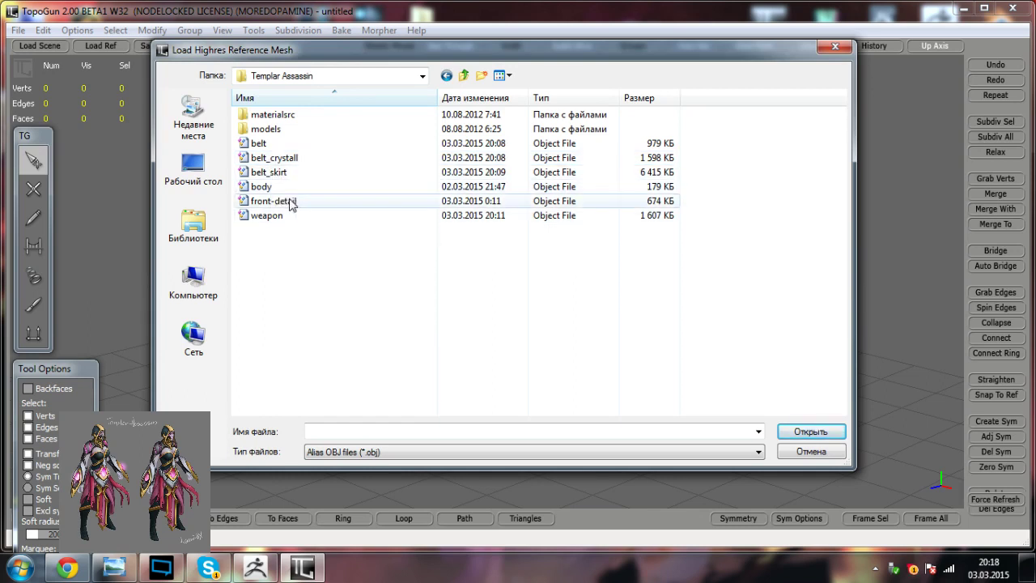
double_click(275, 215)
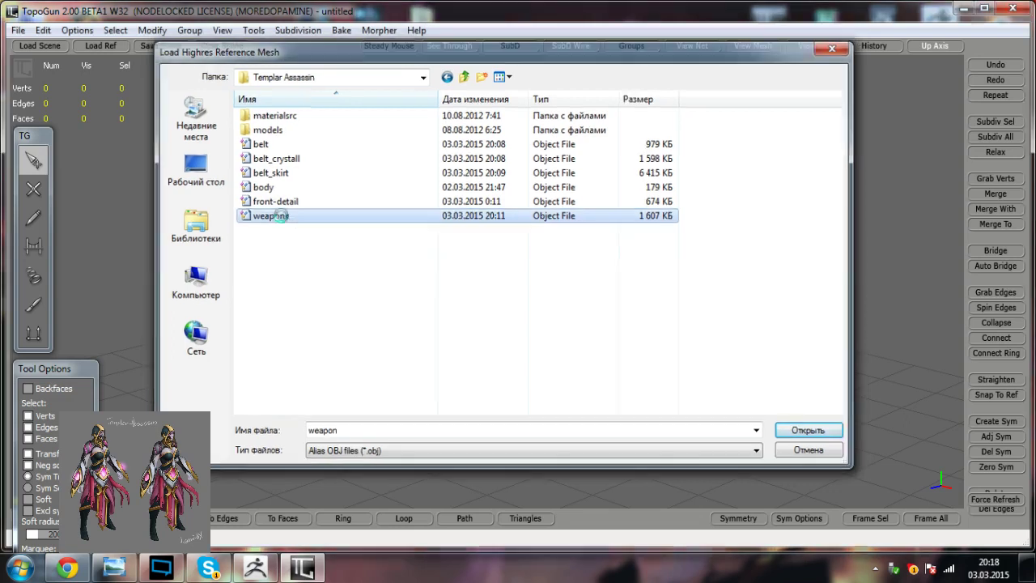
Step: Place three connected vertices around the pointed notch below the gem, setting the last one on the central ridge
alt+drag(421, 275, 651, 306)
click(33, 190)
alt+middle_drag(421, 348, 408, 219)
alt+drag(421, 324, 413, 283)
alt+middle_drag(413, 283, 417, 227)
alt+drag(421, 259, 424, 271)
alt+middle_drag(425, 272, 434, 401)
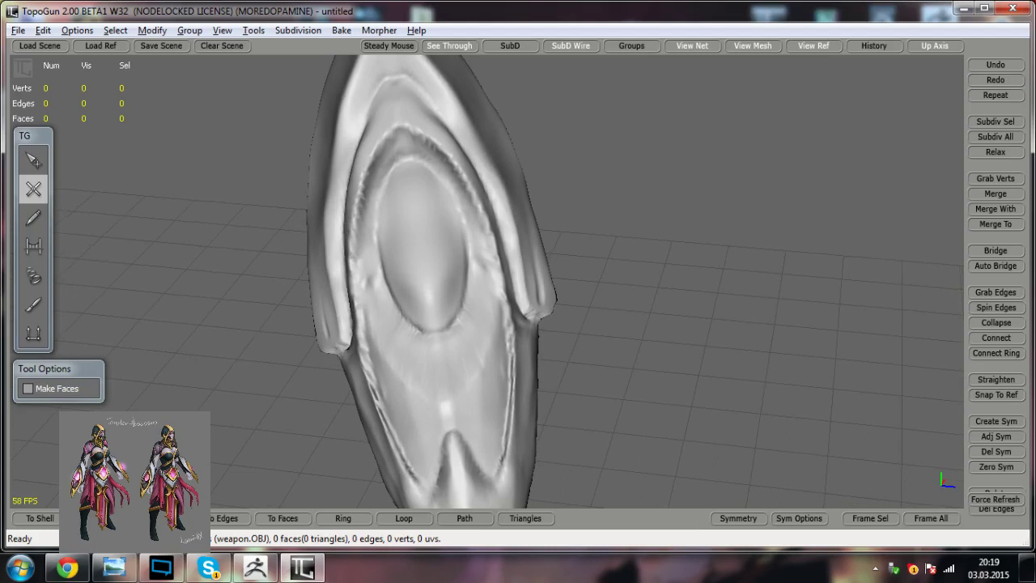
alt+middle_drag(434, 340, 454, 377)
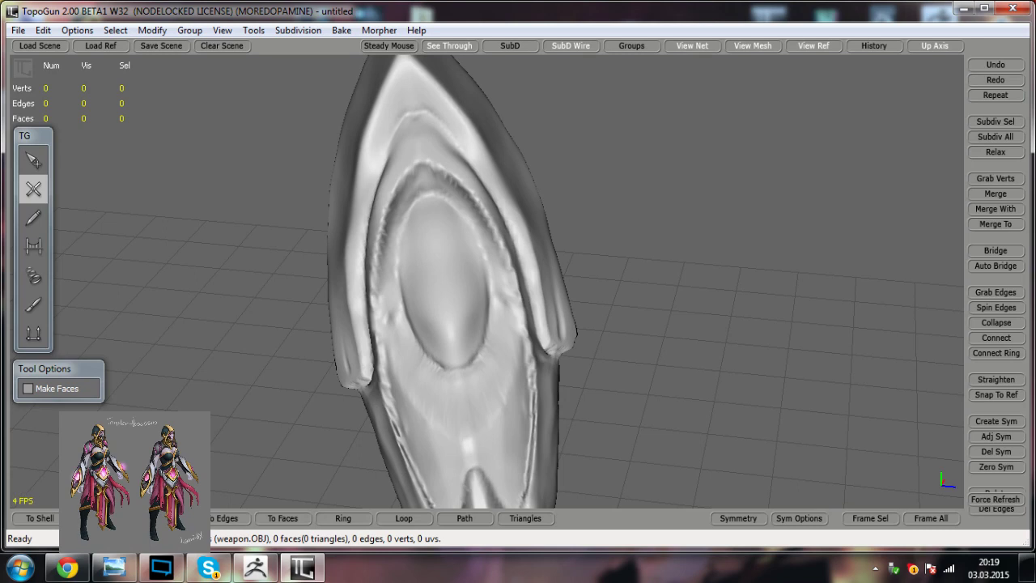
alt+middle_drag(454, 377, 453, 252)
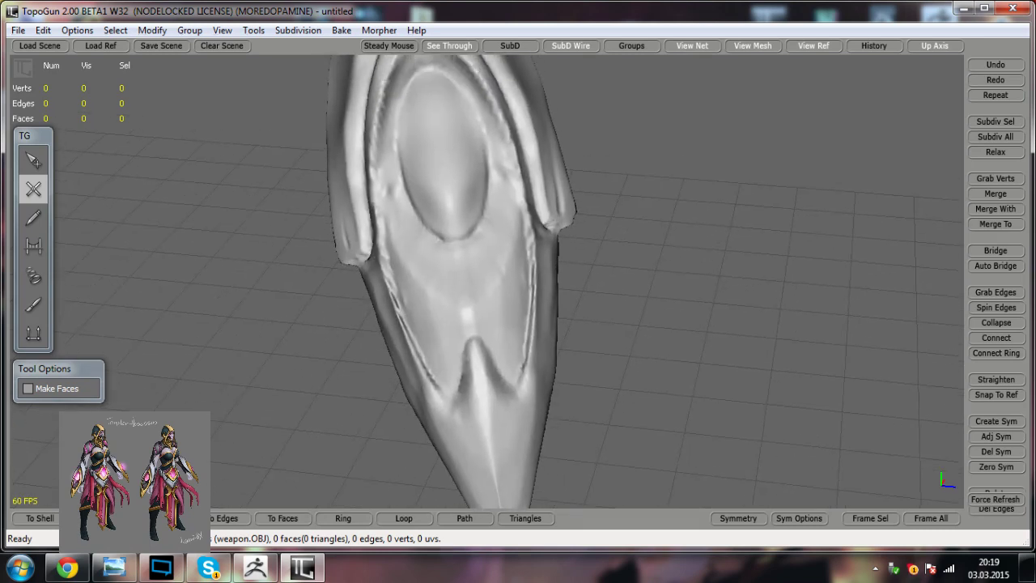
click(469, 330)
click(509, 387)
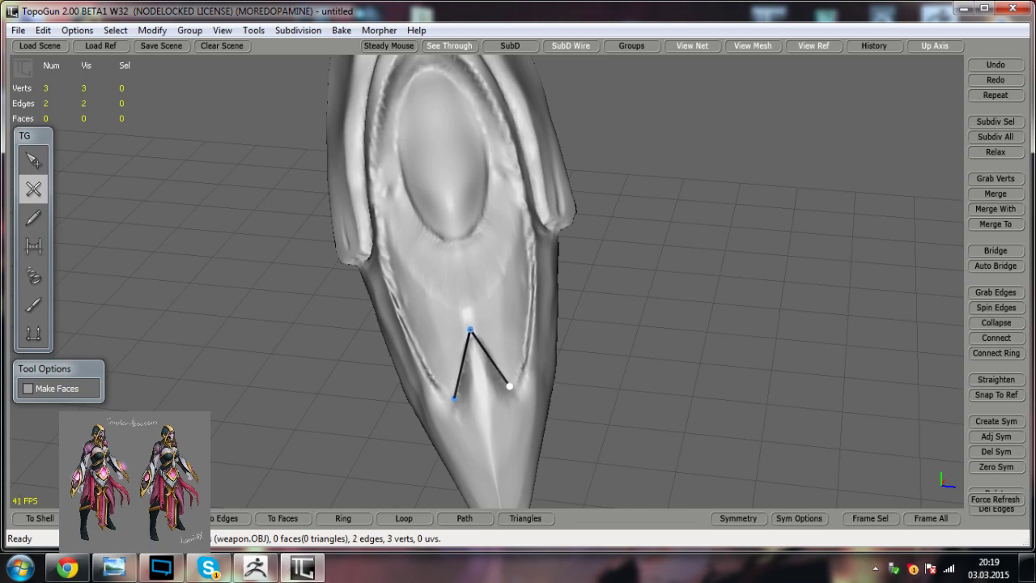
drag(510, 386, 481, 394)
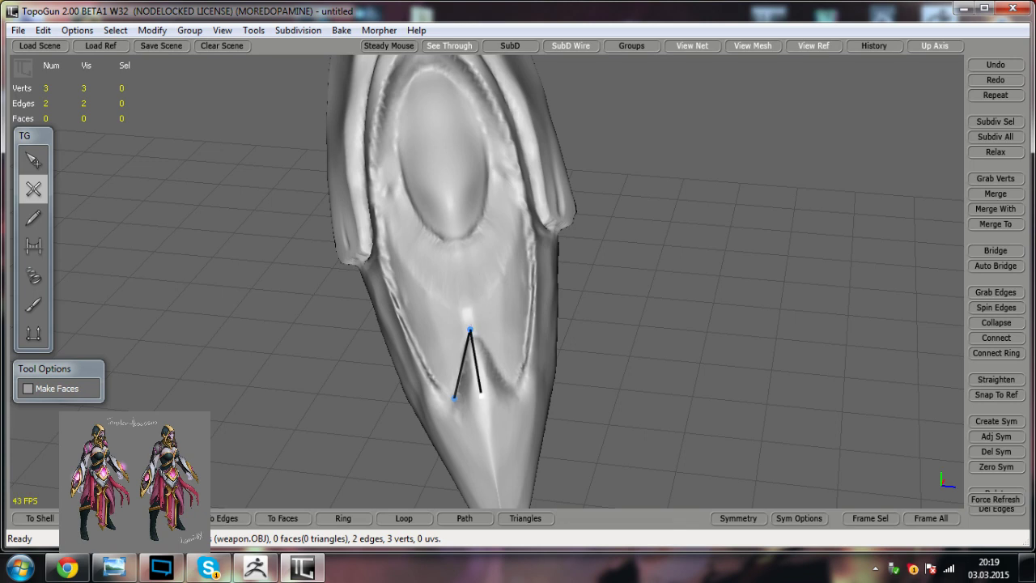
Step: Extend the edge chain with vertices down the central ridge to the weapon's lower tip
alt+middle_drag(481, 395, 480, 288)
drag(490, 361, 488, 340)
click(497, 391)
alt+drag(497, 393, 491, 318)
click(490, 366)
Step: Continue the vertex chain from the lower tip up the blade's outer side edge to the base of the upper plate
alt+drag(491, 371, 595, 364)
mouse_move(540, 317)
mouse_down()
mouse_move(546, 324)
mouse_move(544, 310)
mouse_up()
click(486, 248)
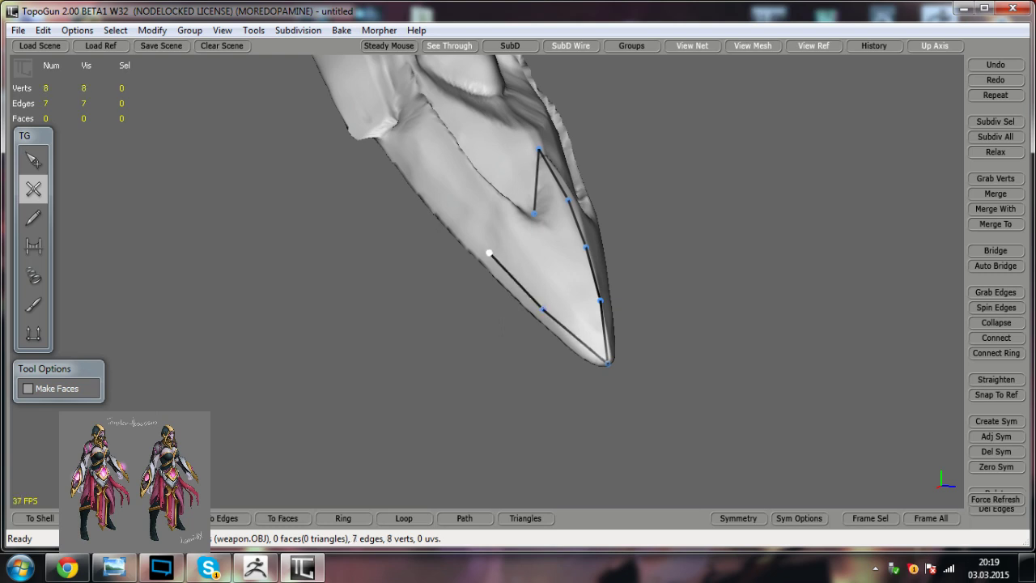
click(440, 198)
click(416, 159)
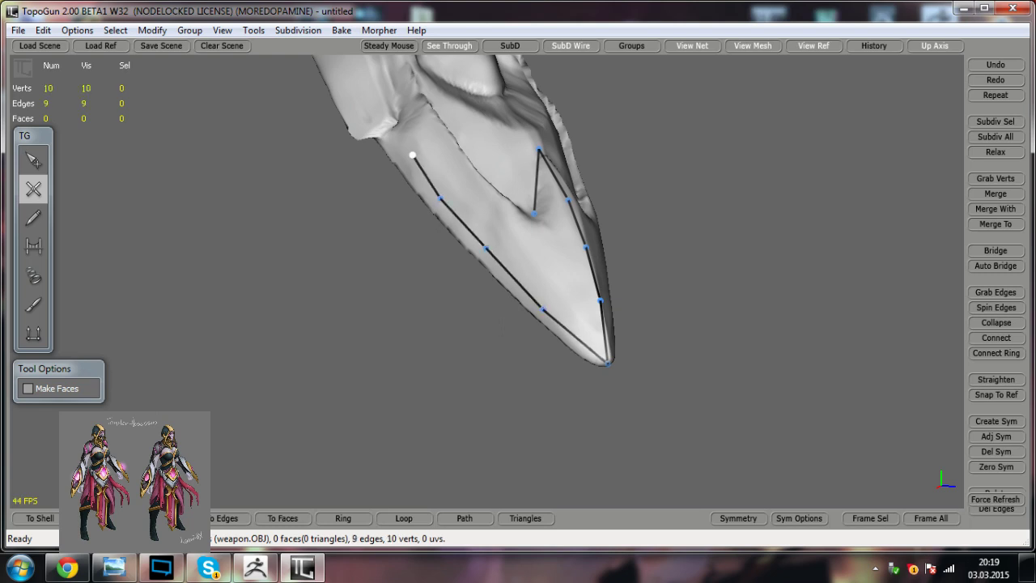
click(390, 128)
Step: Continue the vertex chain along the outer side of the upper plate up to the weapon's upper tip
alt+drag(389, 128, 455, 276)
click(417, 264)
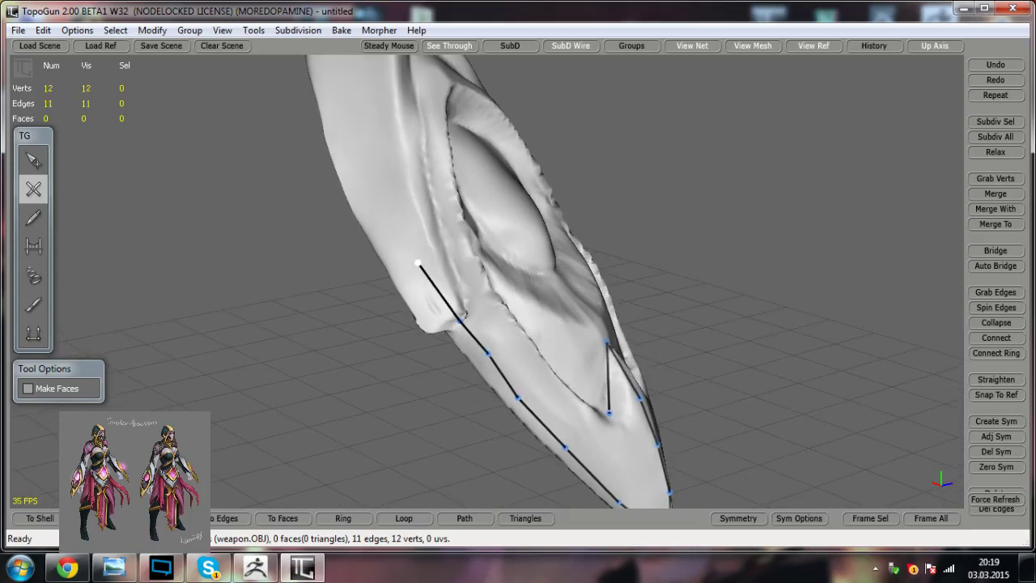
middle_drag(465, 315, 506, 399)
click(414, 281)
click(393, 225)
click(380, 167)
click(368, 118)
alt+drag(369, 118, 366, 215)
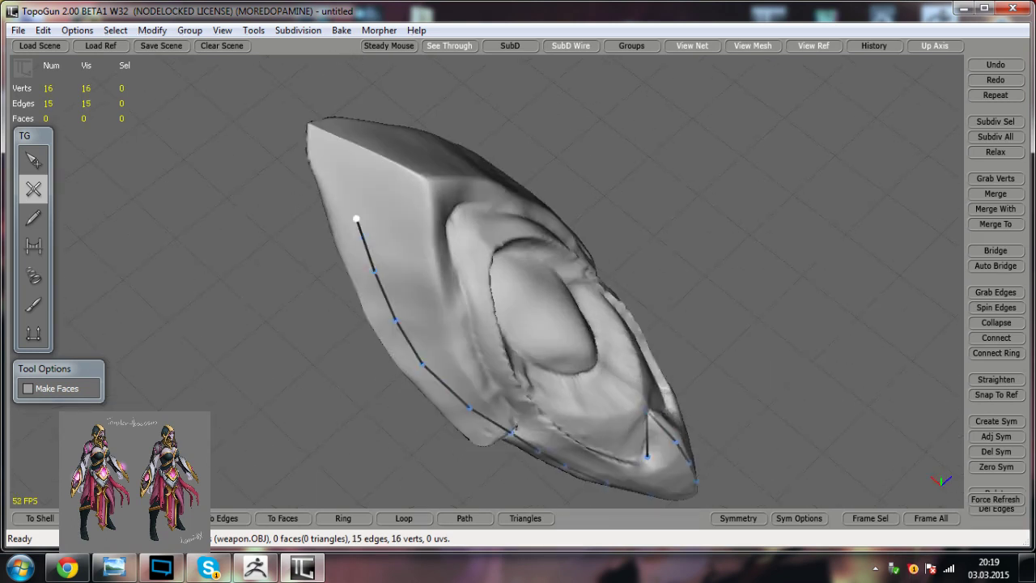
click(343, 144)
Step: Try tracing a second vertex chain from the upper tip down the plate's front ridge and undo it
alt+drag(342, 144, 198, 139)
alt+middle_drag(198, 139, 103, 200)
alt+drag(103, 200, 69, 213)
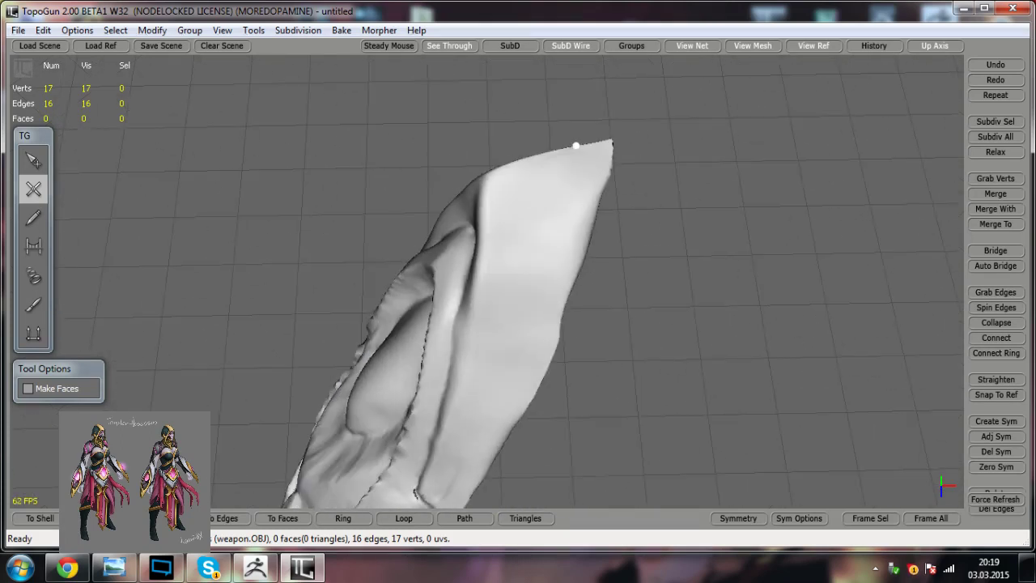
alt+drag(389, 267, 591, 223)
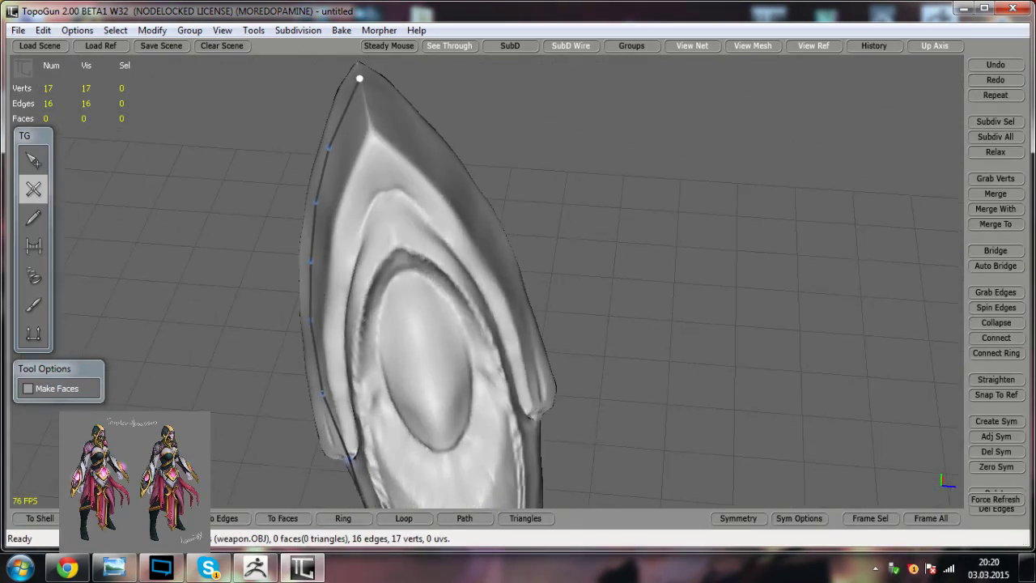
click(371, 132)
click(370, 132)
click(353, 166)
click(336, 210)
middle_drag(327, 264, 374, 199)
click(373, 257)
alt+drag(370, 259, 429, 247)
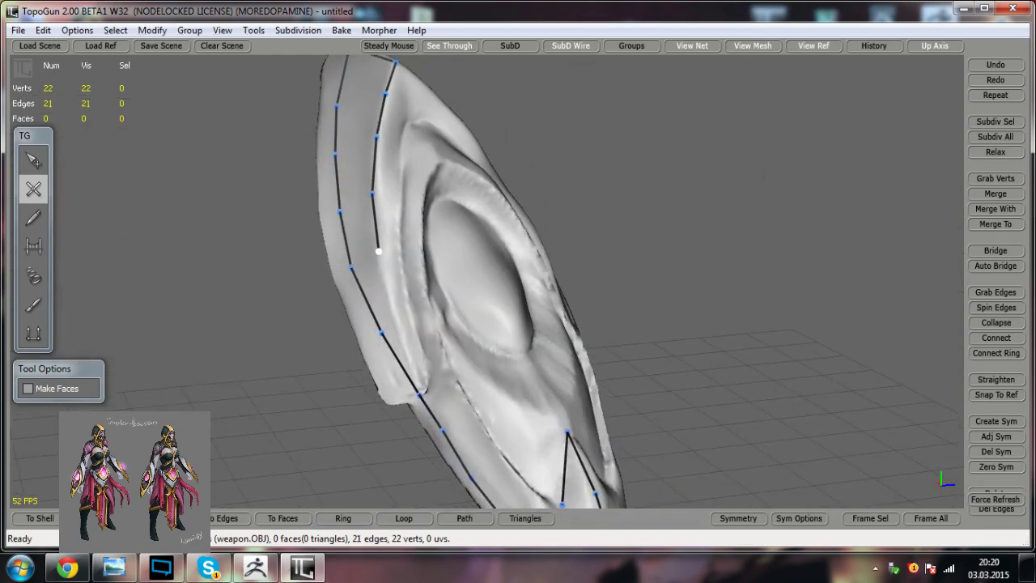
key(ctrl+z)
key(ctrl+z)
key(ctrl+z)
Step: Restart from the upper tip vertex and place two vertices down the centre line to the top of the gem recess
middle_drag(396, 62, 407, 59)
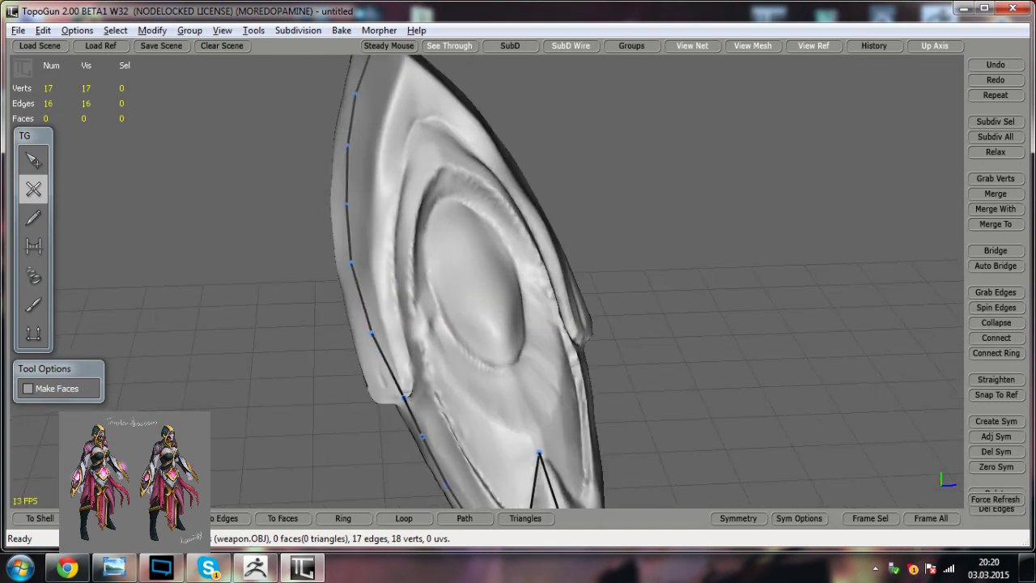
alt+middle_drag(407, 60, 405, 182)
click(377, 148)
click(416, 242)
click(439, 284)
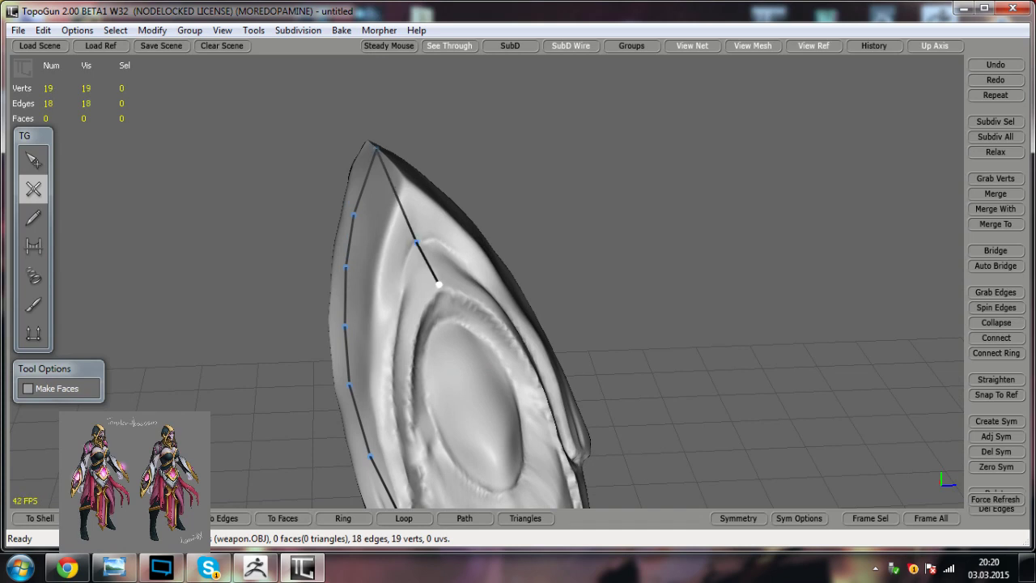
Step: Continue the vertex chain from the top of the gem recess with four vertices down the recess's outer rim
alt+middle_drag(439, 284, 456, 181)
click(436, 219)
click(428, 264)
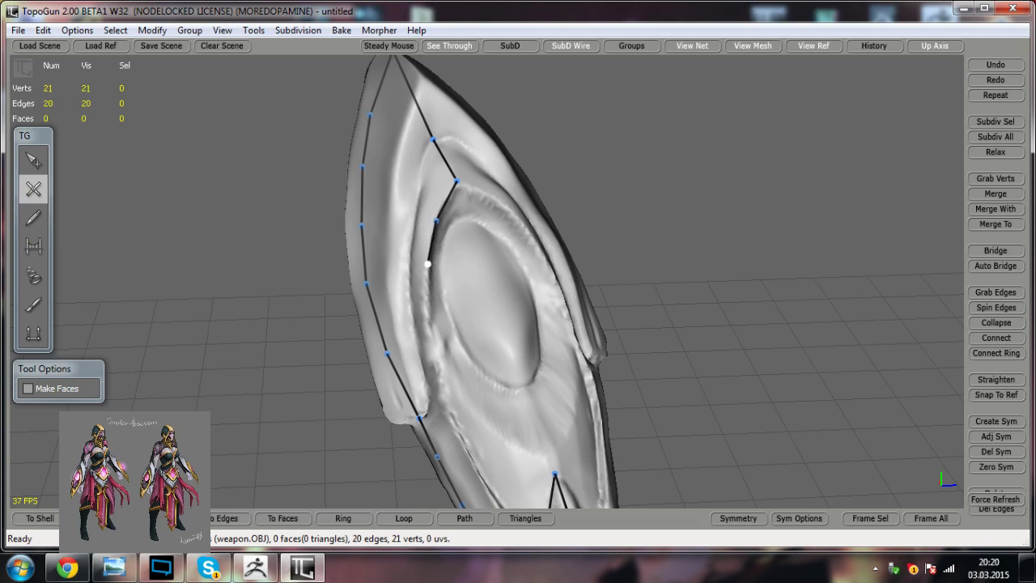
alt+drag(428, 264, 381, 266)
alt+middle_drag(380, 266, 370, 238)
alt+drag(369, 238, 355, 238)
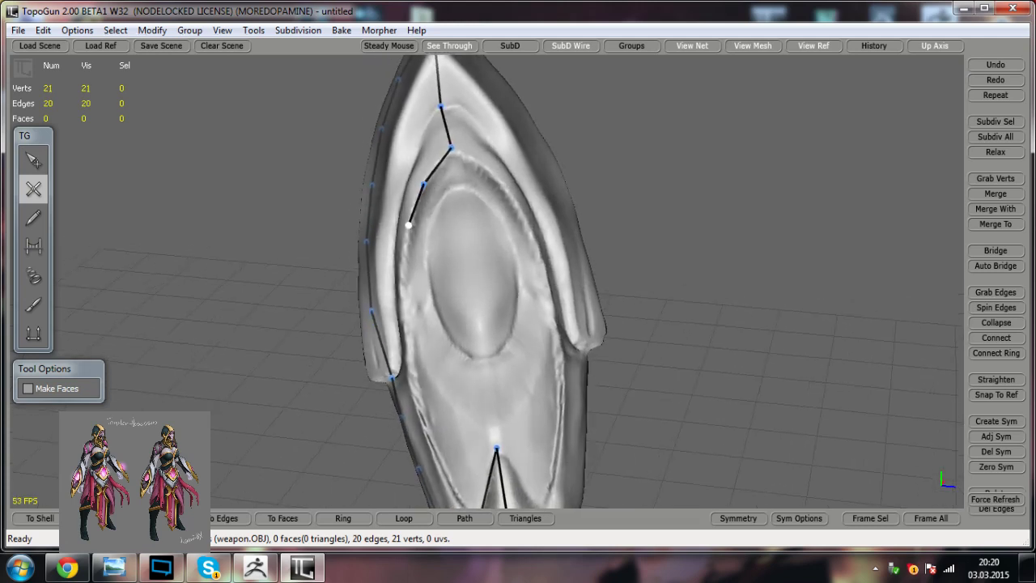
click(400, 279)
middle_drag(399, 278, 417, 279)
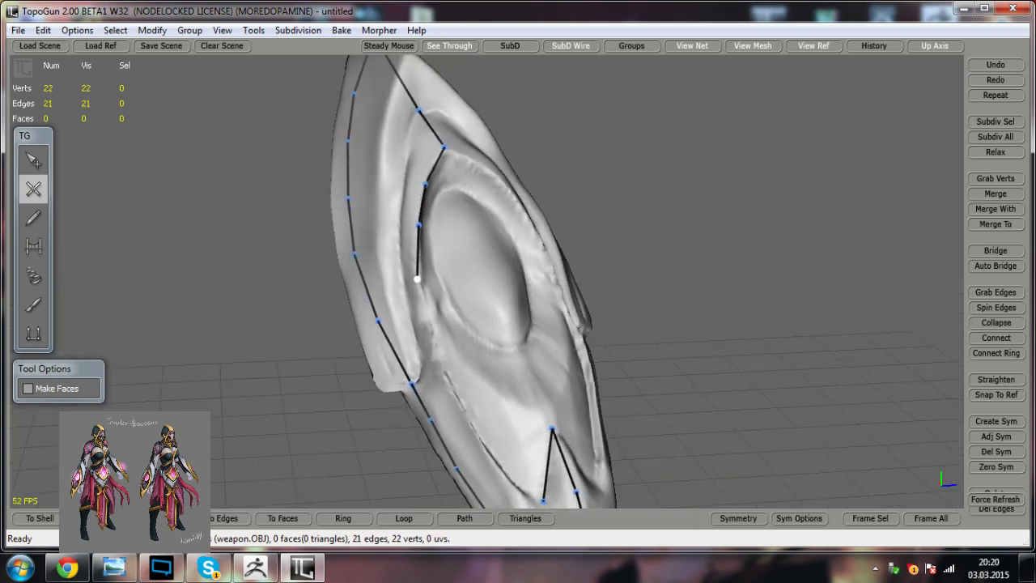
click(433, 337)
mouse_move(433, 337)
alt+mouse_down()
mouse_move(487, 305)
mouse_move(414, 329)
alt+mouse_up()
alt+middle_drag(414, 328, 421, 251)
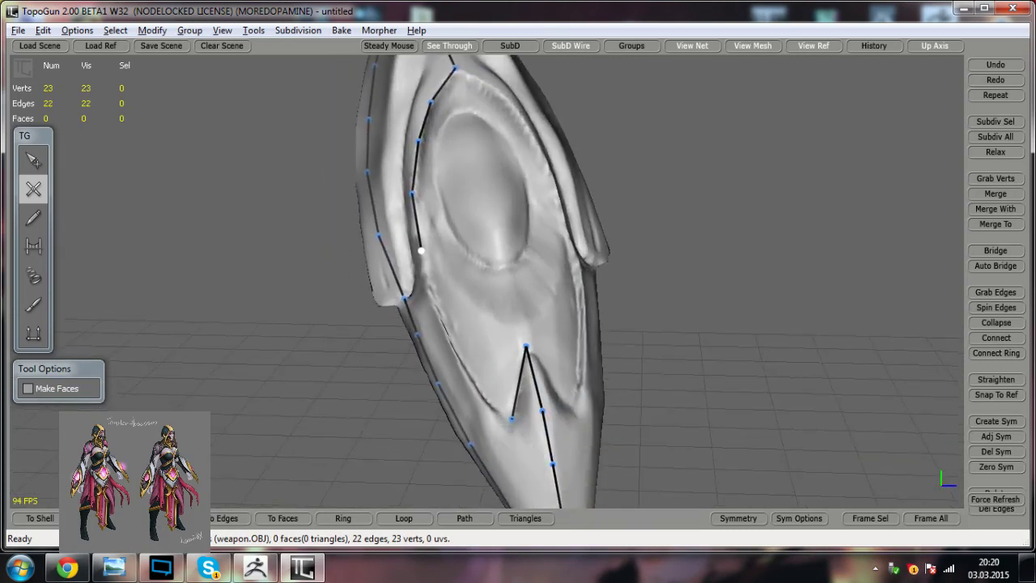
Step: Extend the rim chain along the groove below the gem recess and join it to the lower corner vertex of the V-notch
click(421, 251)
click(429, 292)
click(442, 327)
click(460, 366)
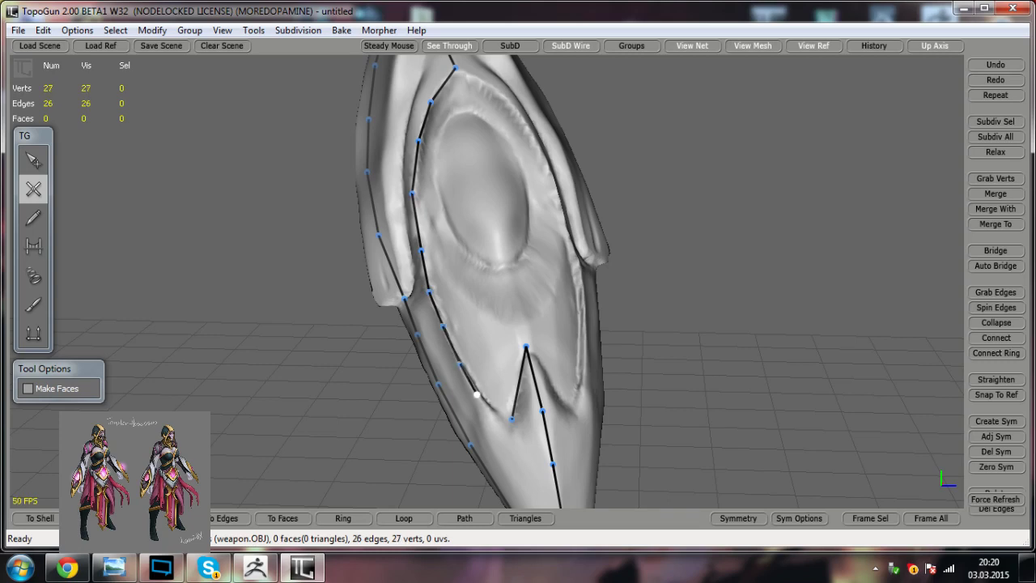
click(477, 394)
key(q)
drag(510, 419, 458, 414)
scroll(455, 414, down, 3)
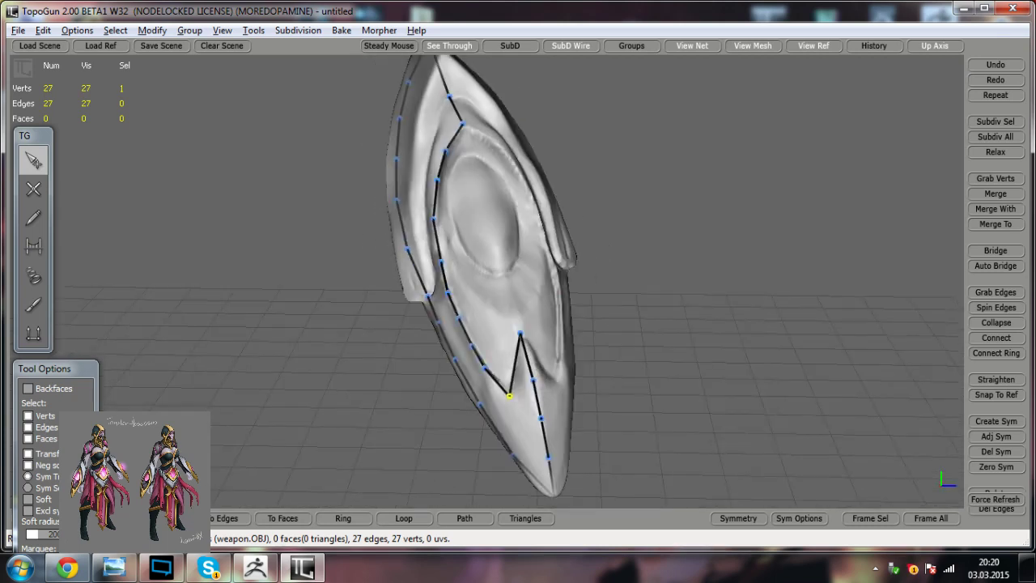
Step: Reposition the rim chain vertices beside the gem so that they follow the outer edge of the recess
alt+middle_drag(458, 414, 446, 367)
alt+drag(445, 368, 422, 376)
scroll(423, 375, up, 1)
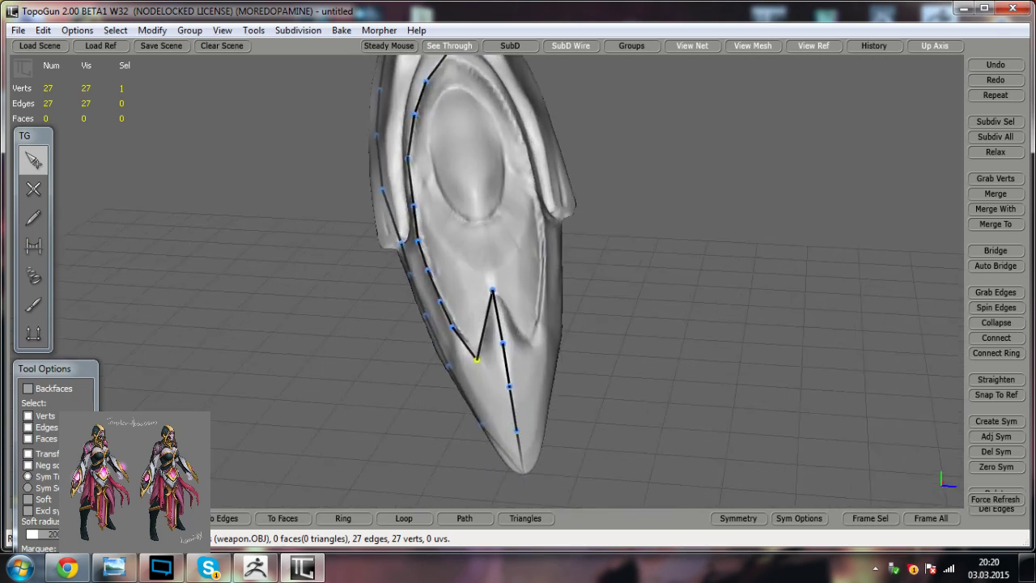
alt+middle_drag(422, 376, 460, 441)
alt+drag(460, 441, 474, 440)
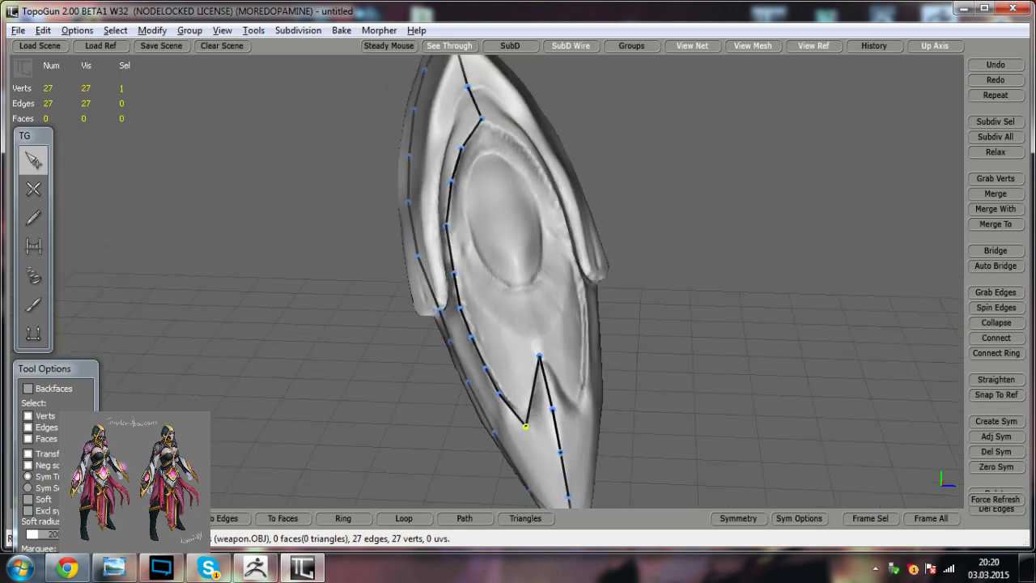
scroll(475, 439, up, 1)
alt+middle_drag(474, 440, 481, 484)
alt+drag(481, 483, 507, 479)
scroll(486, 380, up, 1)
alt+drag(464, 296, 445, 261)
drag(460, 325, 456, 321)
drag(448, 196, 446, 203)
click(458, 149)
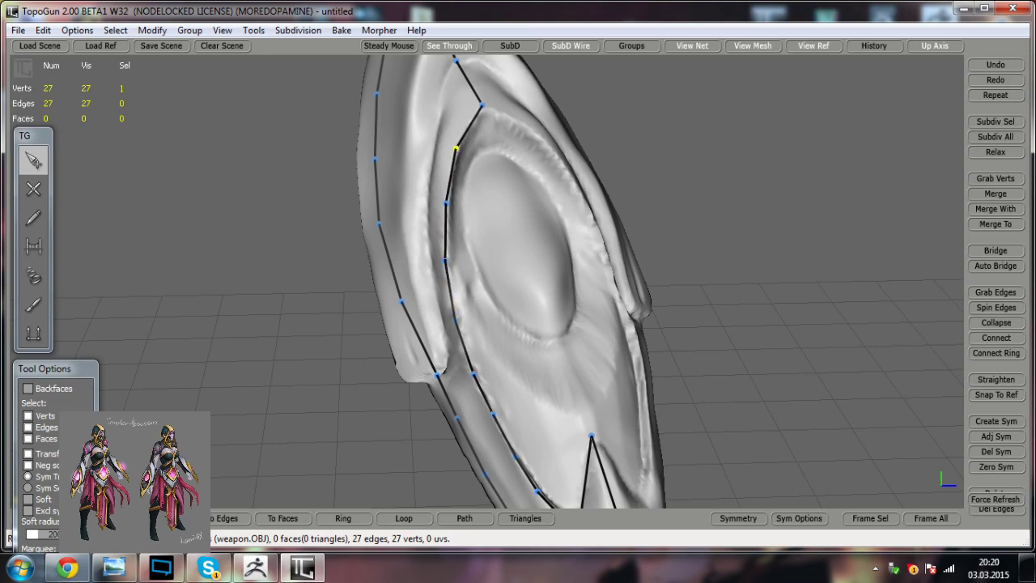
Step: Adjust the uppermost rim vertices around the top of the gem recess
alt+drag(457, 149, 405, 186)
alt+middle_drag(405, 187, 429, 297)
alt+drag(430, 297, 457, 296)
drag(512, 224, 522, 233)
drag(495, 174, 500, 170)
drag(505, 232, 567, 267)
Step: Bridge the V-notch into a triangle and place the first bridge between the rim chain and the blade's outer edge
alt+middle_drag(567, 267, 581, 195)
alt+drag(500, 292, 542, 258)
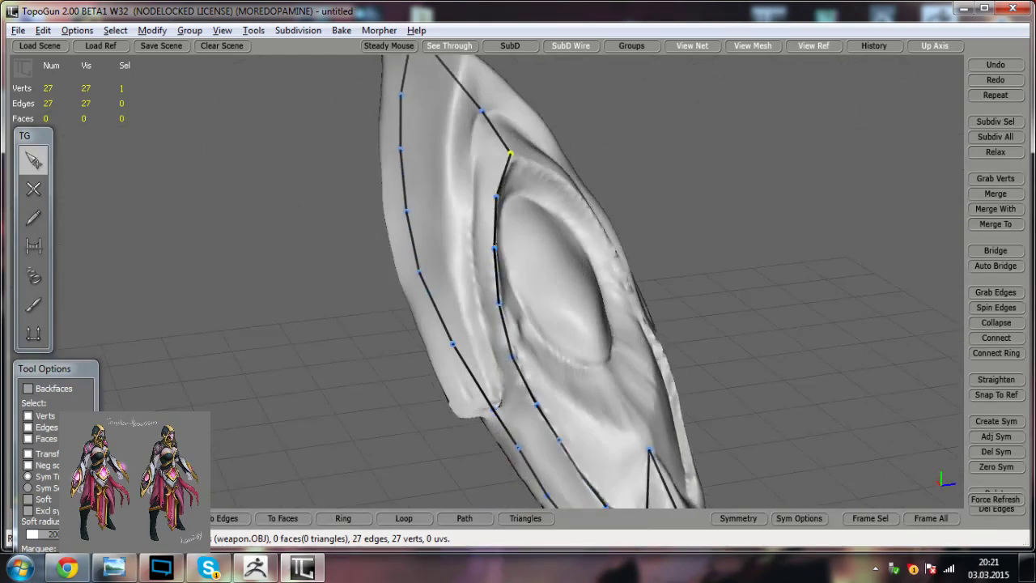
alt+middle_drag(542, 258, 454, 122)
alt+drag(454, 122, 484, 128)
alt+middle_drag(502, 308, 453, 229)
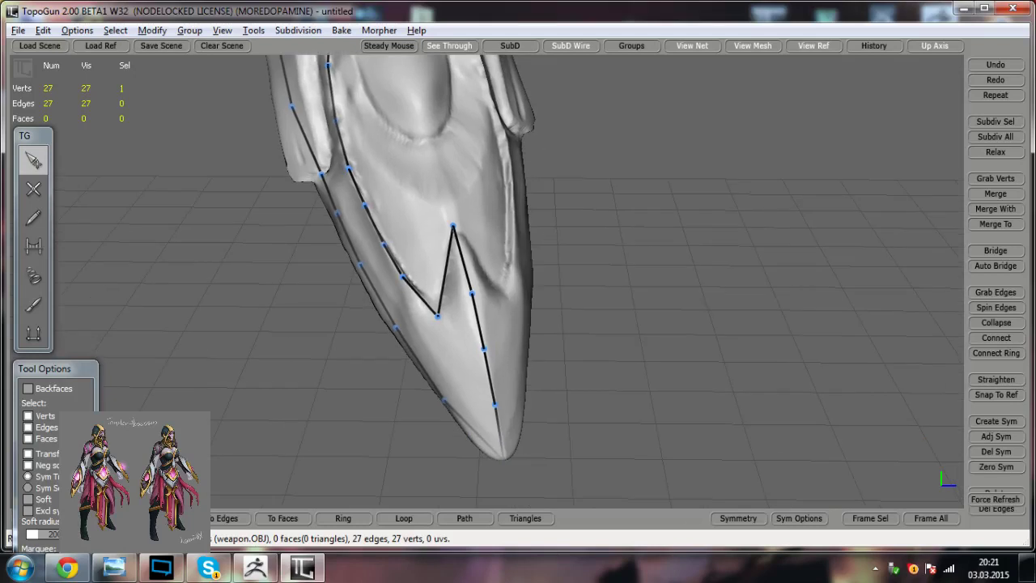
alt+drag(453, 229, 476, 231)
click(39, 247)
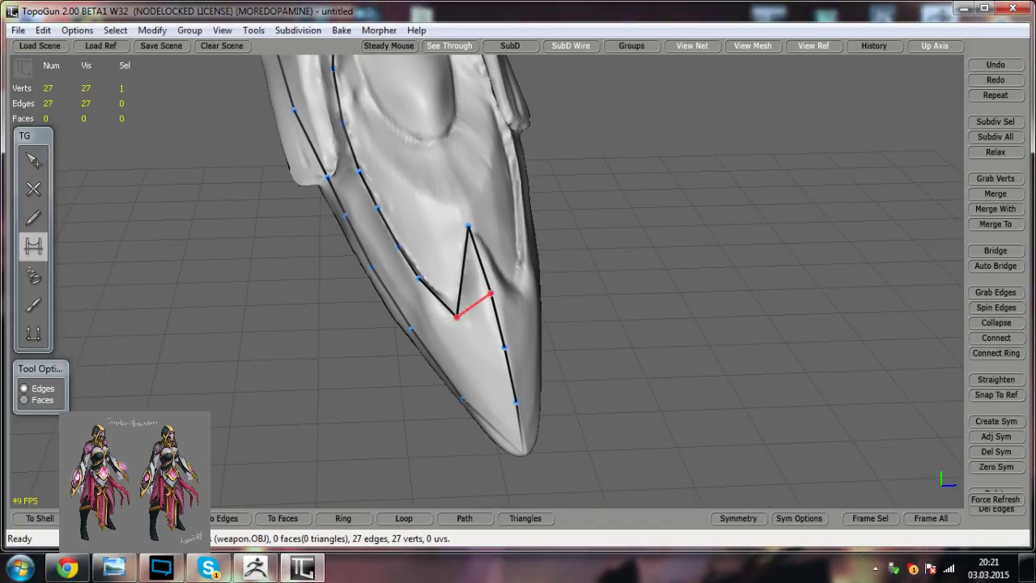
click(475, 306)
click(415, 303)
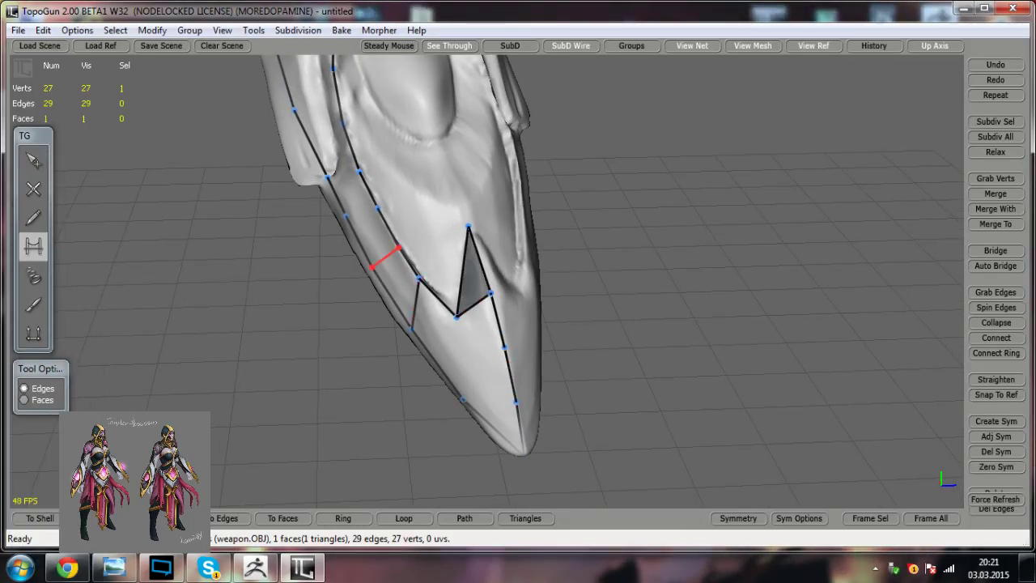
Step: Bridge the strip between the rim chain and the outer edge up to the base of the upper plate
click(386, 257)
click(362, 212)
click(353, 193)
key(ctrl+z)
drag(337, 196, 368, 190)
drag(311, 144, 351, 148)
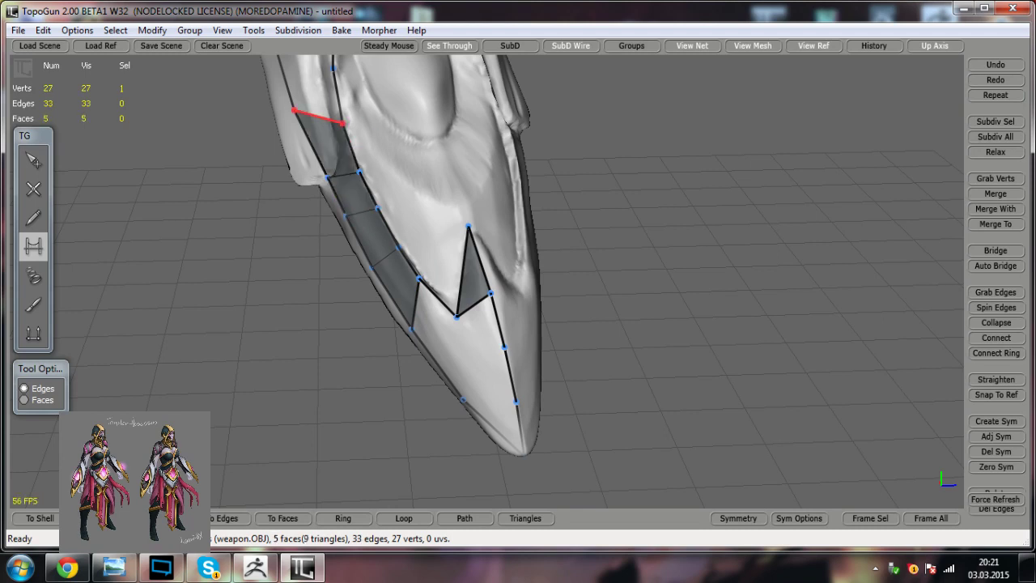
Step: Bridge the blade surface below the notch down to the lower tip and split its large face with an extra edge
click(435, 323)
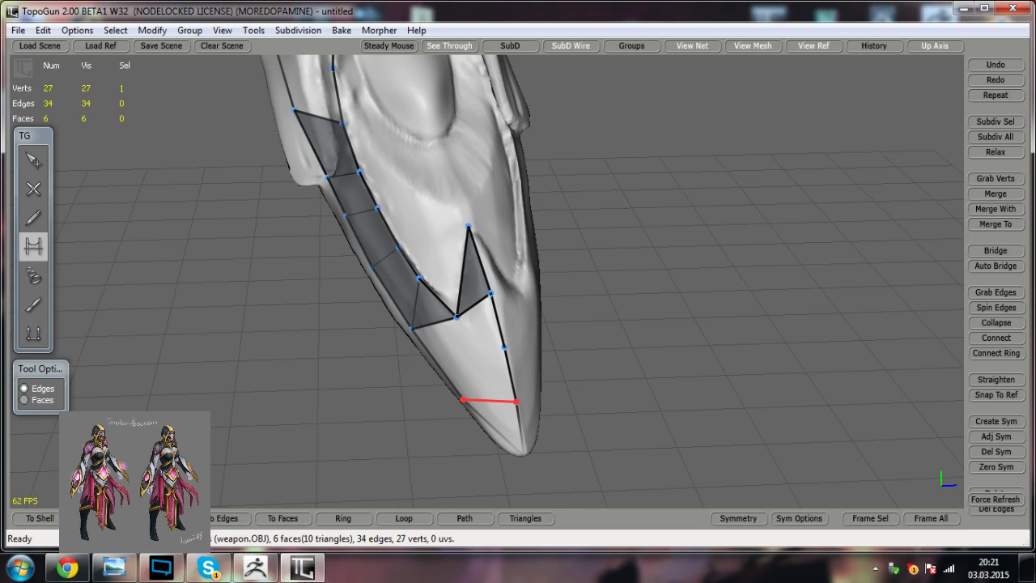
click(491, 401)
click(484, 374)
click(481, 333)
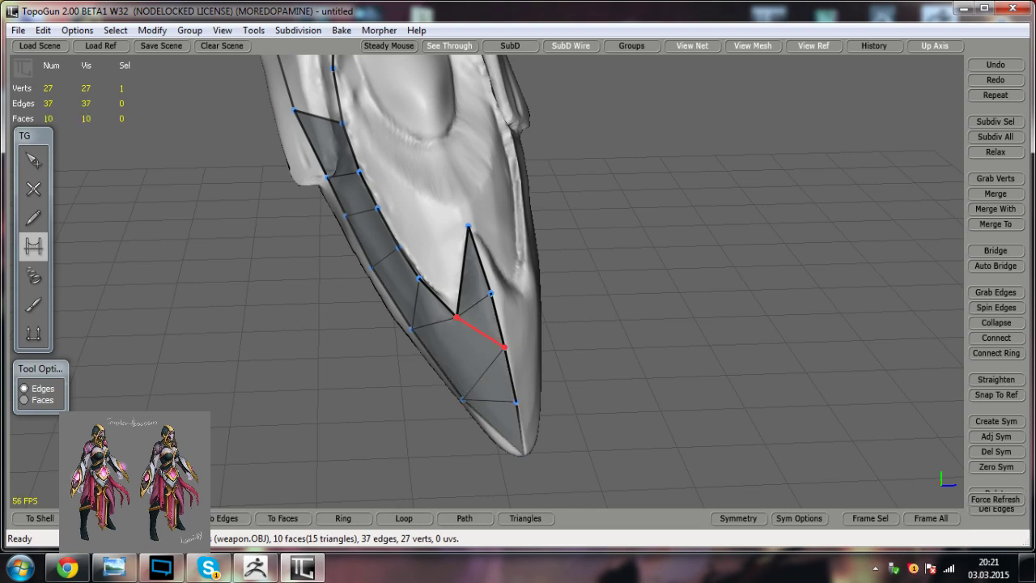
mouse_move(520, 426)
alt+mouse_down()
mouse_move(595, 368)
mouse_move(455, 421)
mouse_move(484, 437)
mouse_move(523, 421)
alt+mouse_up()
click(39, 194)
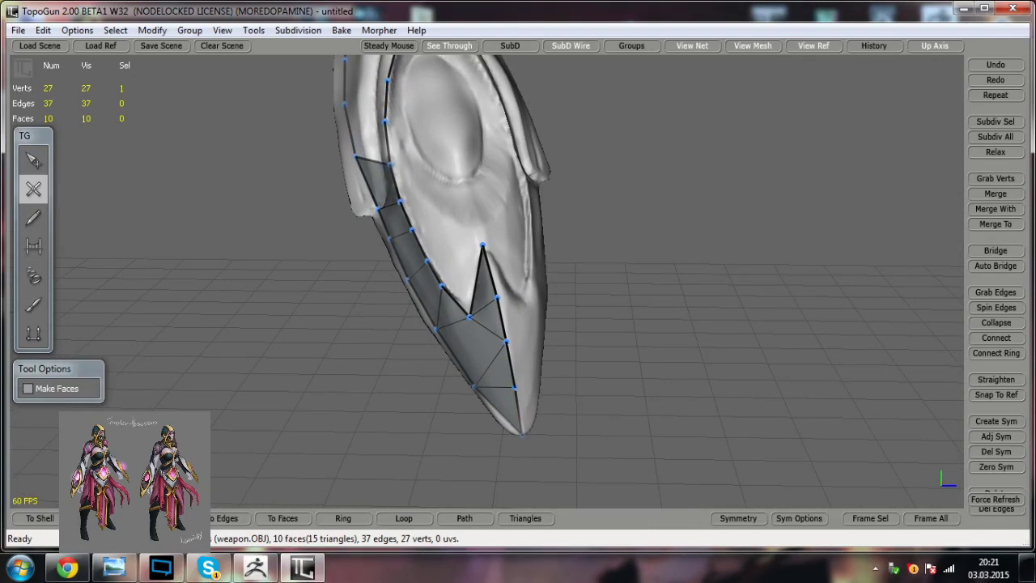
click(475, 387)
alt+drag(475, 387, 475, 465)
alt+middle_drag(476, 451, 486, 476)
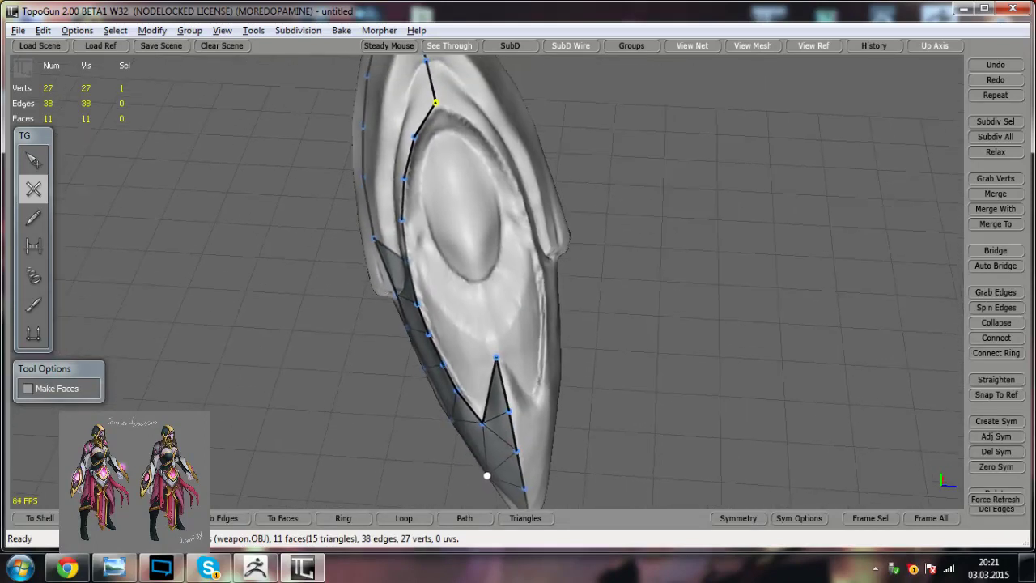
Step: Trace a new vertex chain from the top vertex of the recess down the outer side of the gem
click(34, 165)
click(34, 193)
mouse_move(486, 340)
alt+mouse_down()
mouse_move(551, 325)
mouse_move(484, 340)
mouse_move(441, 333)
mouse_move(485, 340)
alt+mouse_up()
alt+middle_drag(485, 340, 485, 366)
scroll(485, 366, up, 1)
alt+drag(485, 366, 486, 365)
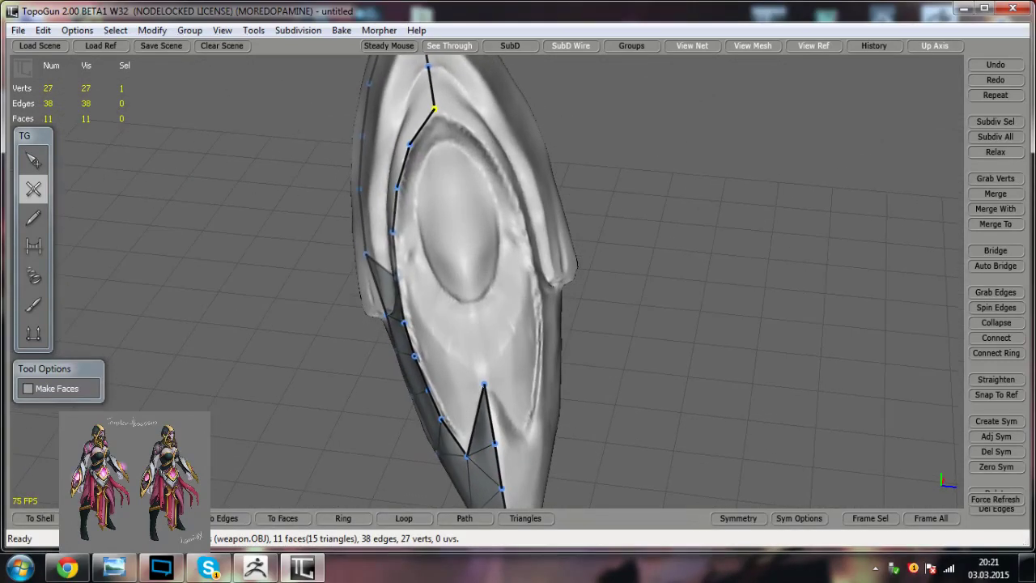
drag(435, 109, 435, 111)
click(440, 143)
click(425, 159)
click(418, 191)
click(417, 229)
click(425, 264)
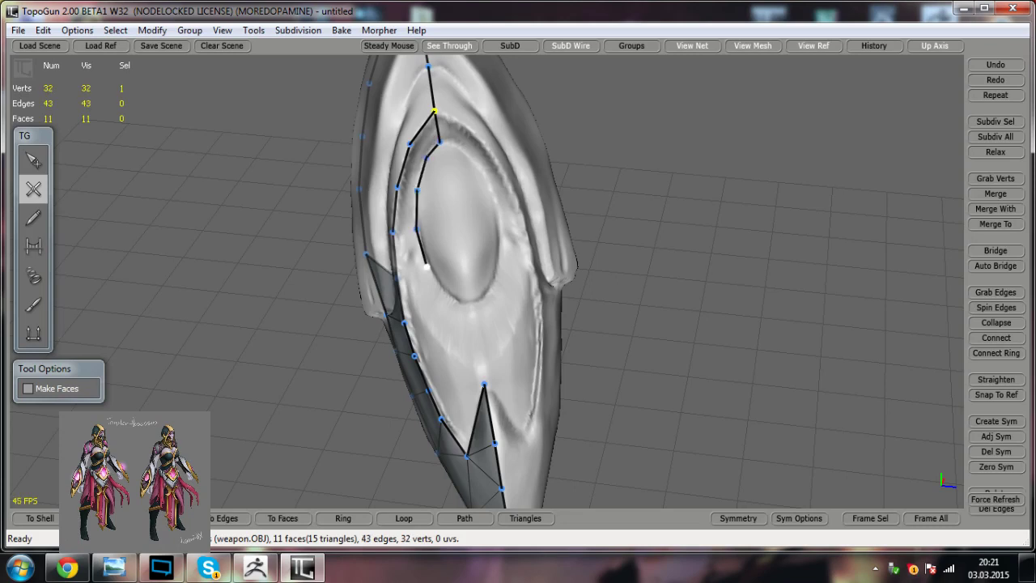
Step: Bring the gem outline to its bottom point and extend it down the centre line to the tip of the V-notch
click(470, 305)
click(482, 366)
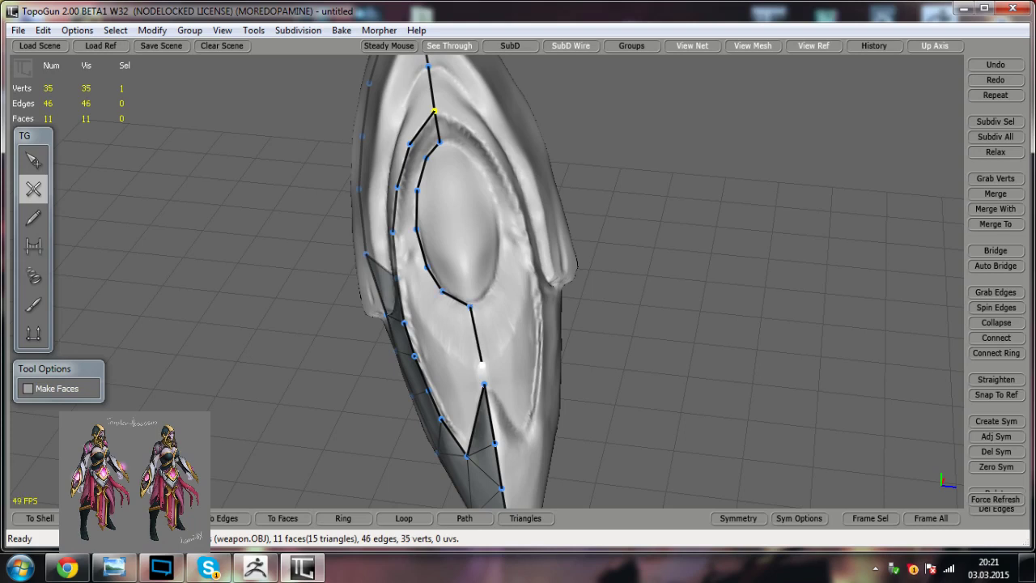
click(484, 384)
Step: Trace a middle vertex chain from the centre line above the notch up along the outer side of the recess floor
click(458, 358)
click(440, 343)
click(423, 318)
alt+drag(422, 317, 442, 308)
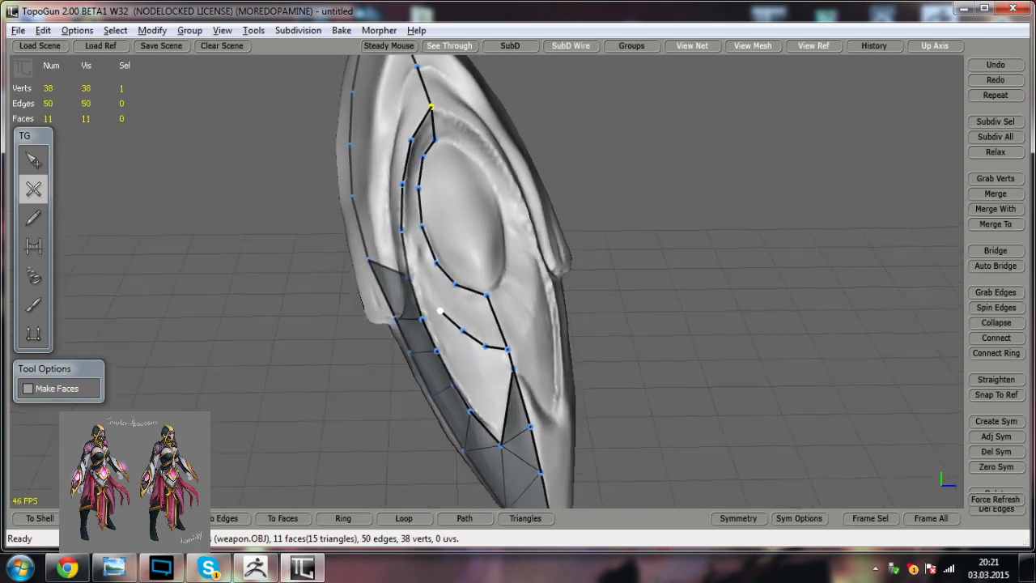
click(418, 275)
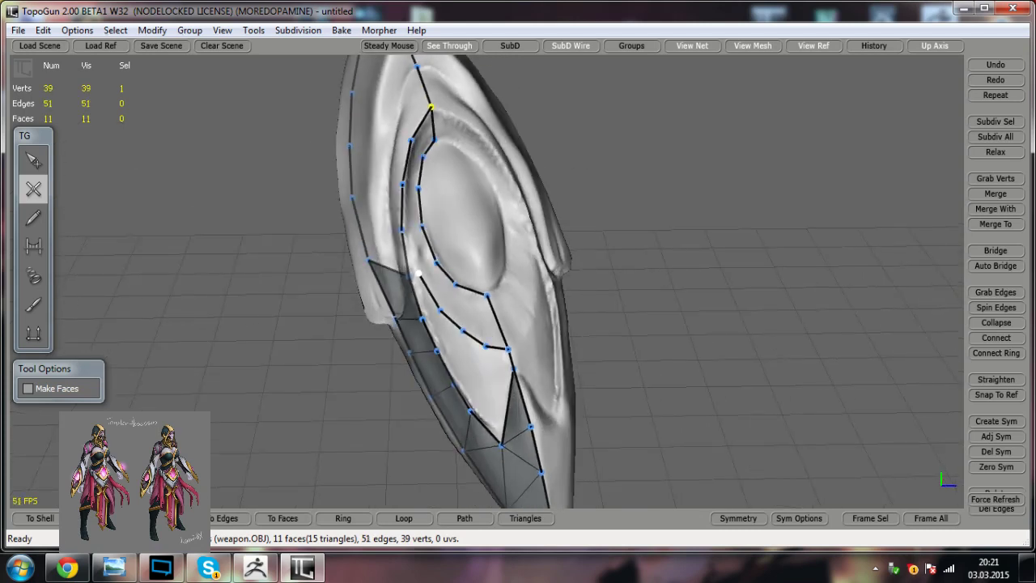
Step: Continue the middle chain closely inside the recess rim and end it on the centre line just below the top rim vertex
right_drag(419, 273, 389, 257)
alt+drag(390, 257, 412, 260)
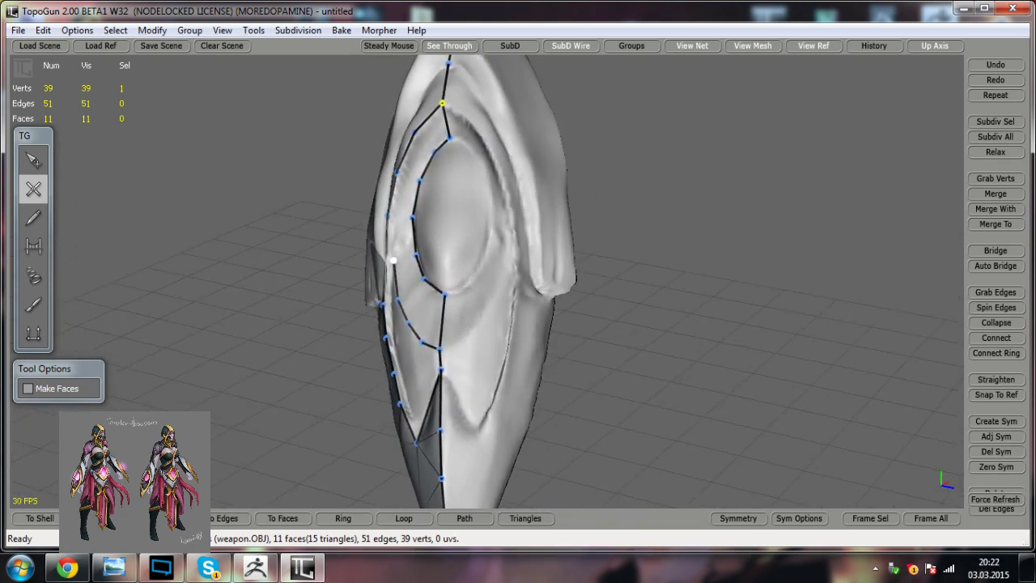
click(395, 217)
click(402, 174)
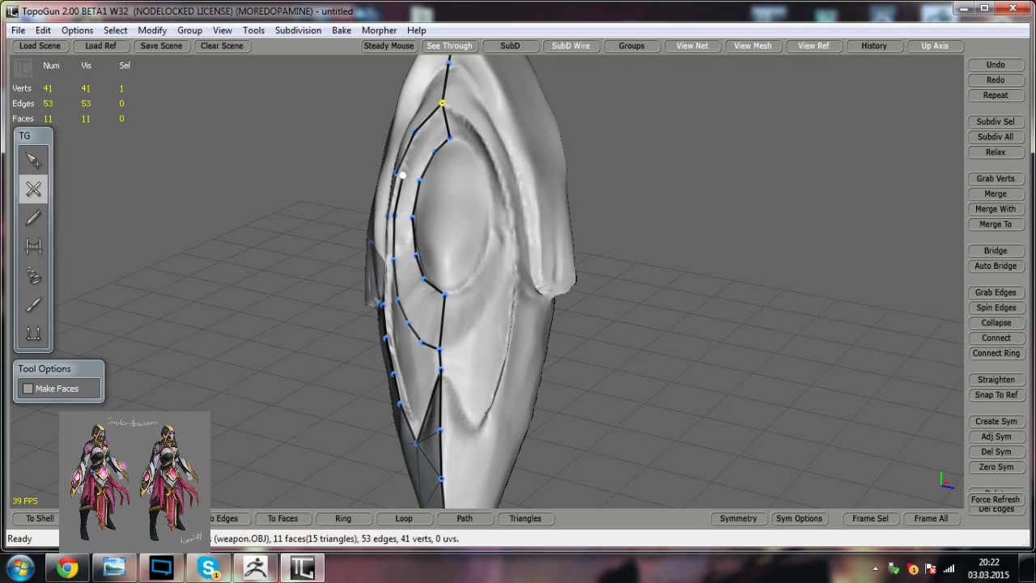
click(415, 132)
click(444, 111)
Step: Bridge the area between the lower rim chain and the middle chain, starting from the tip of the notch
alt+drag(444, 111, 473, 118)
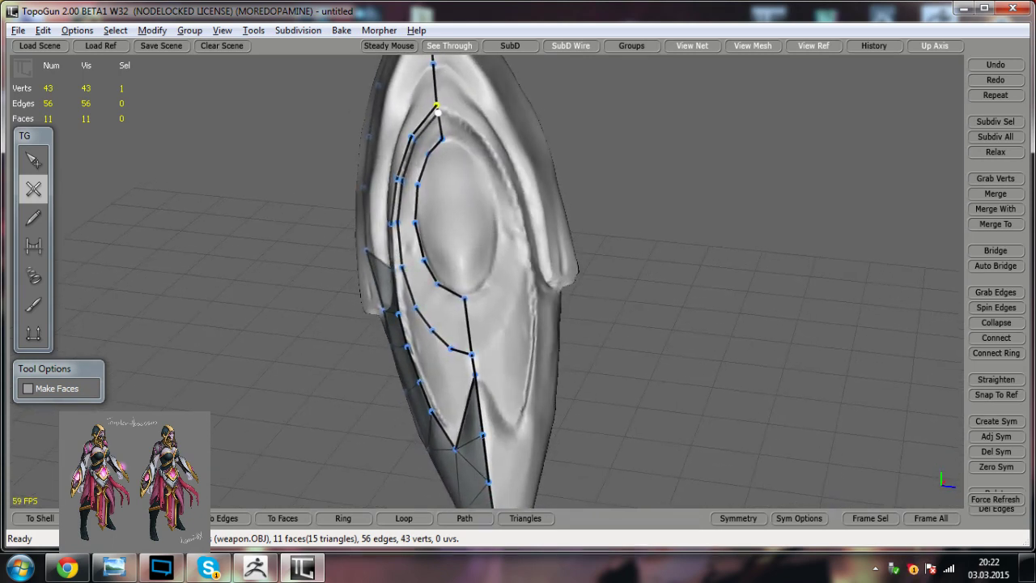
middle_drag(438, 113, 437, 112)
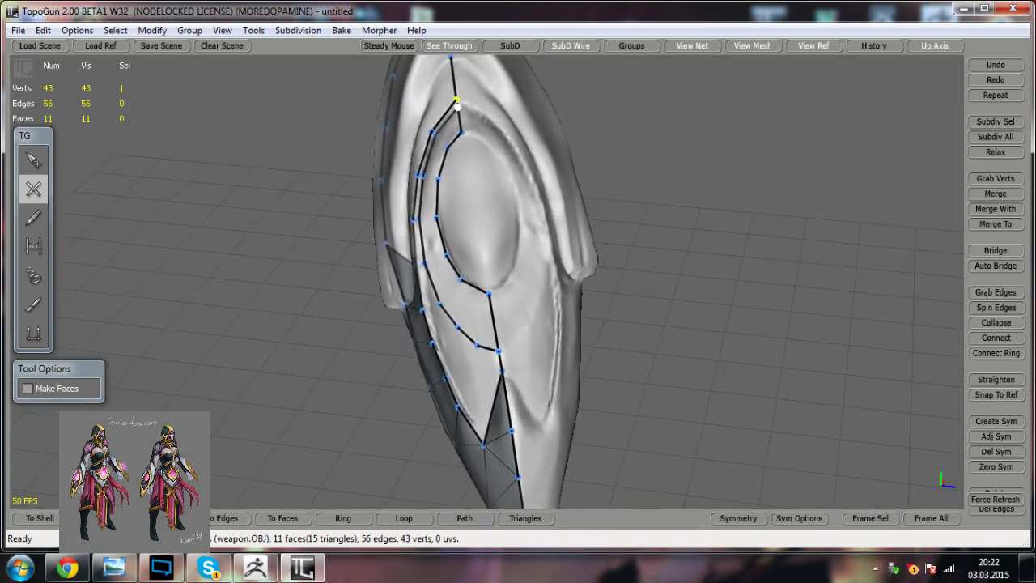
click(33, 251)
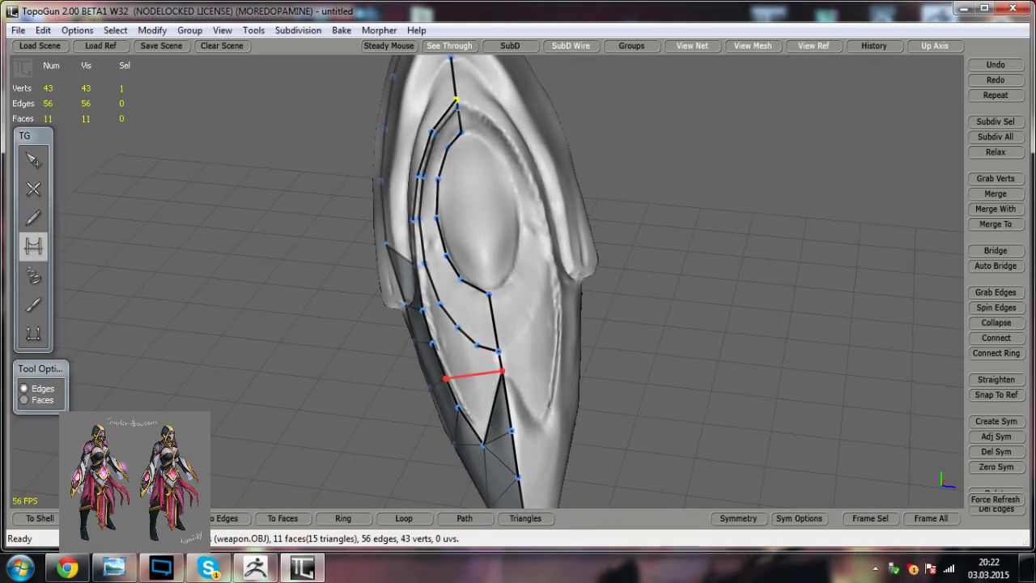
click(481, 405)
click(493, 357)
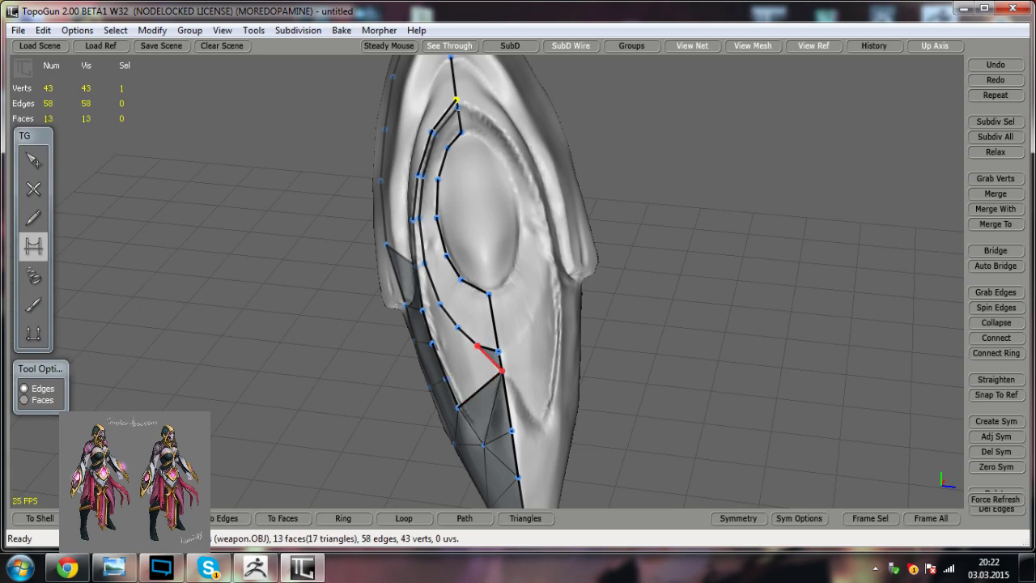
click(470, 376)
click(446, 335)
click(432, 307)
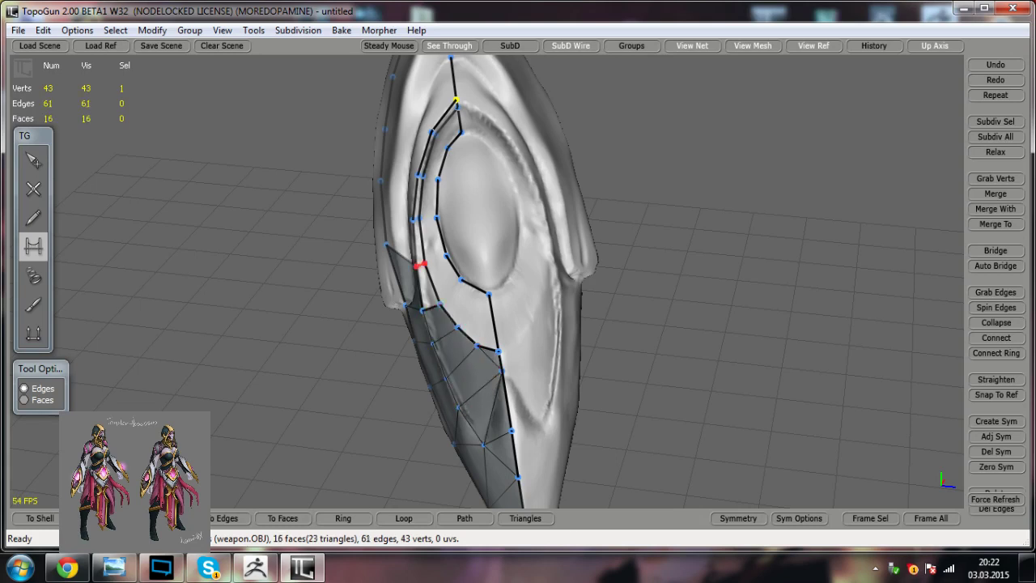
Step: Bridge the narrow strip between the rim chain and the middle chain up to the top of the recess
click(419, 265)
click(416, 218)
click(420, 175)
click(433, 133)
Step: Bridge the band between the middle chain and the gem outline from the top of the recess down to the gem's bottom
click(440, 140)
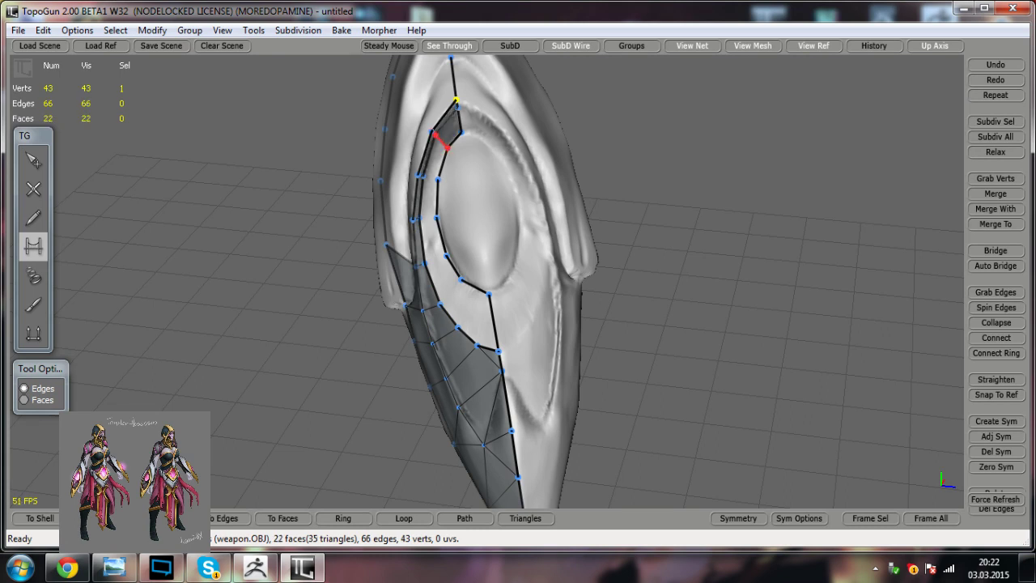
click(431, 177)
click(429, 218)
click(436, 260)
click(451, 292)
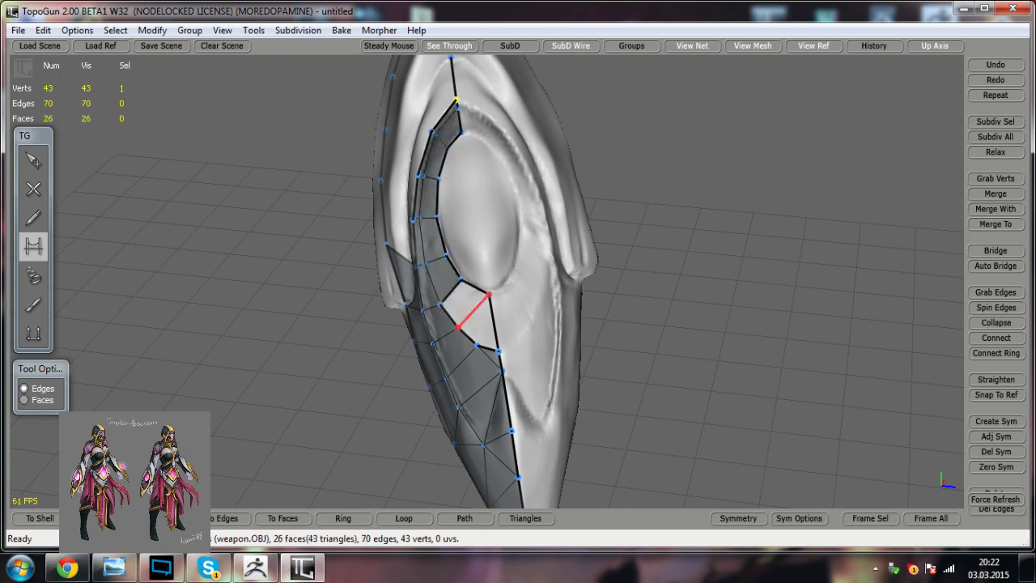
click(474, 311)
Step: Start a vertex chain from the centre-line vertex above the gem recess down the inner ridge of the upper plate
scroll(476, 286, down, 1)
alt+drag(476, 286, 477, 314)
alt+middle_drag(478, 314, 538, 389)
alt+drag(538, 389, 552, 367)
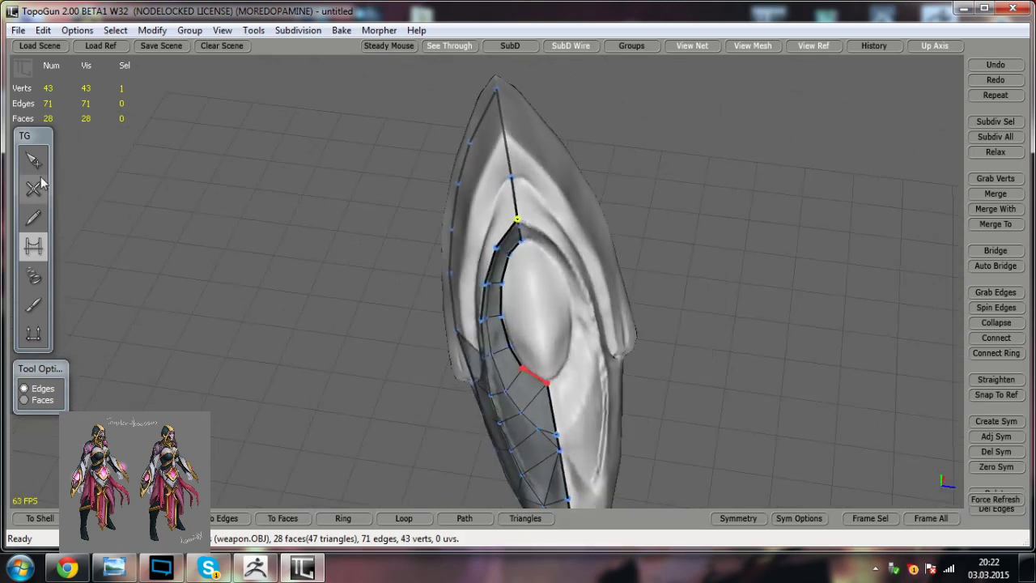
click(33, 190)
alt+right_drag(485, 284, 510, 283)
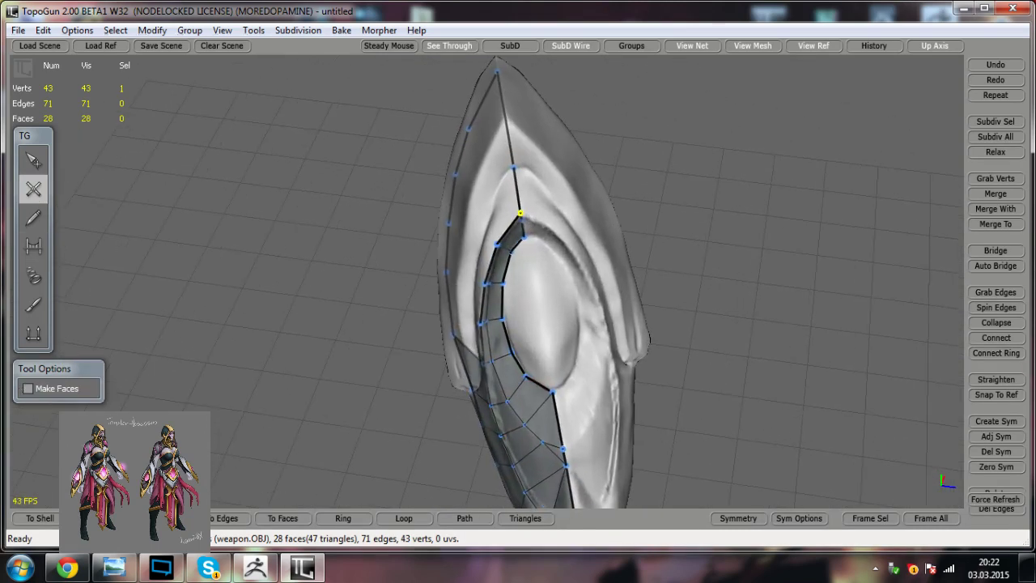
click(512, 167)
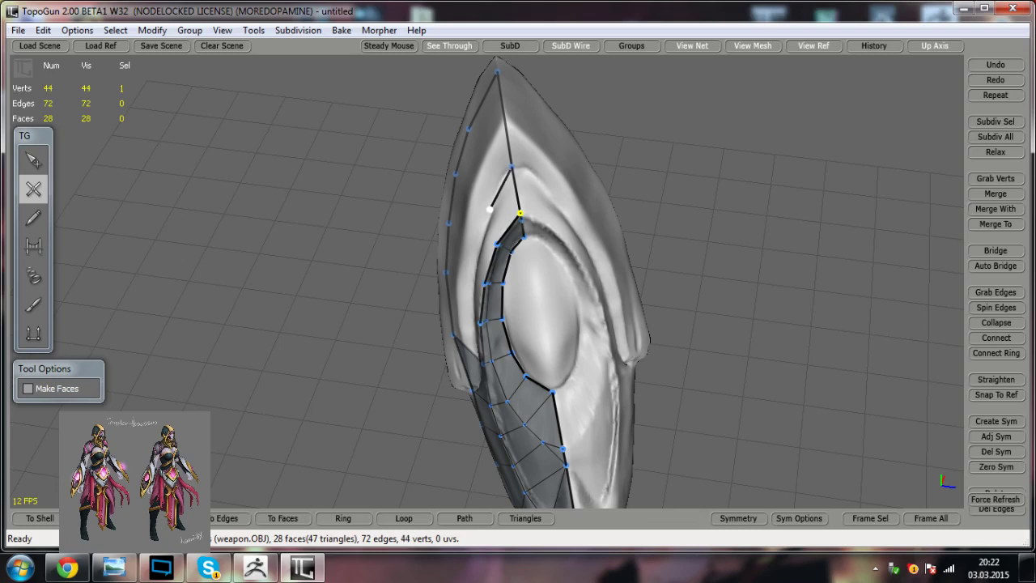
key(ctrl+z)
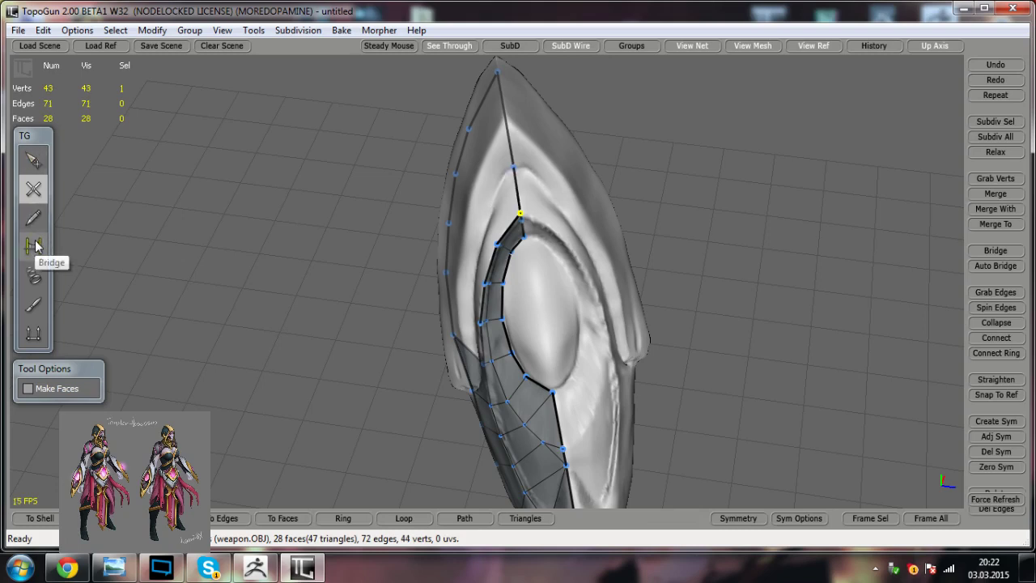
alt+drag(340, 324, 429, 269)
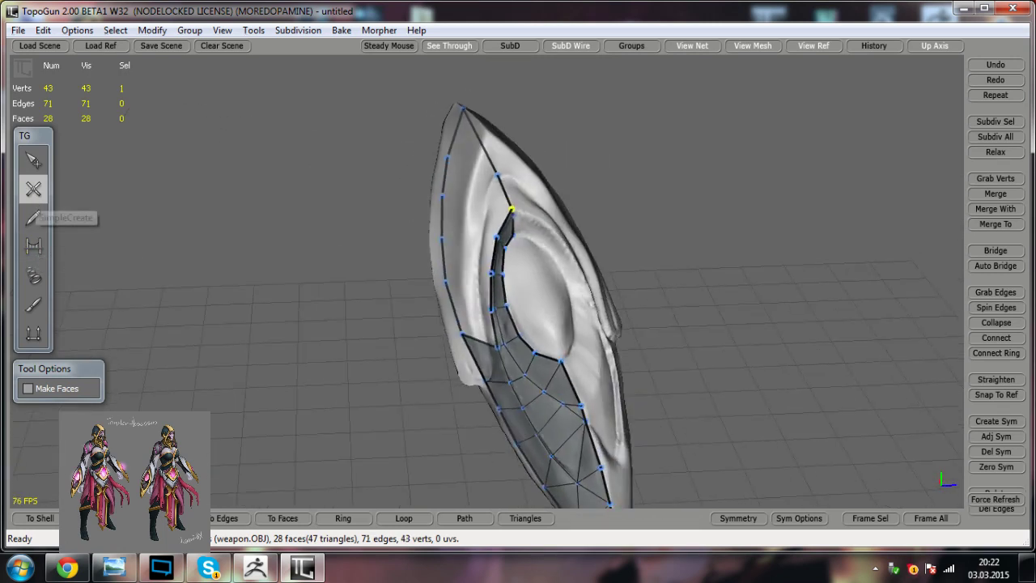
click(498, 175)
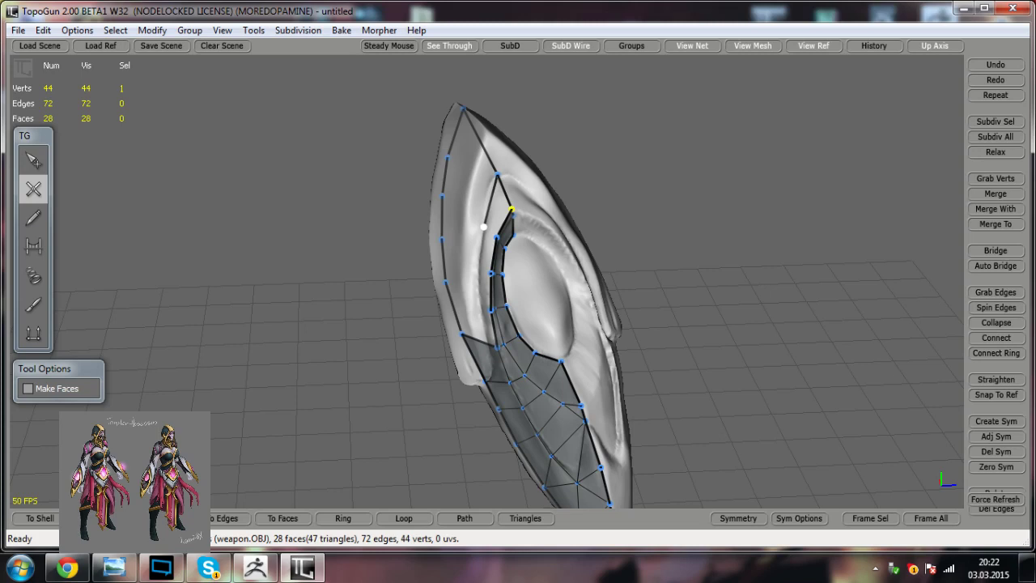
Step: Add a row of vertices down the groove beside the oval's rim strip and split the faces below it
click(483, 229)
click(479, 271)
click(482, 309)
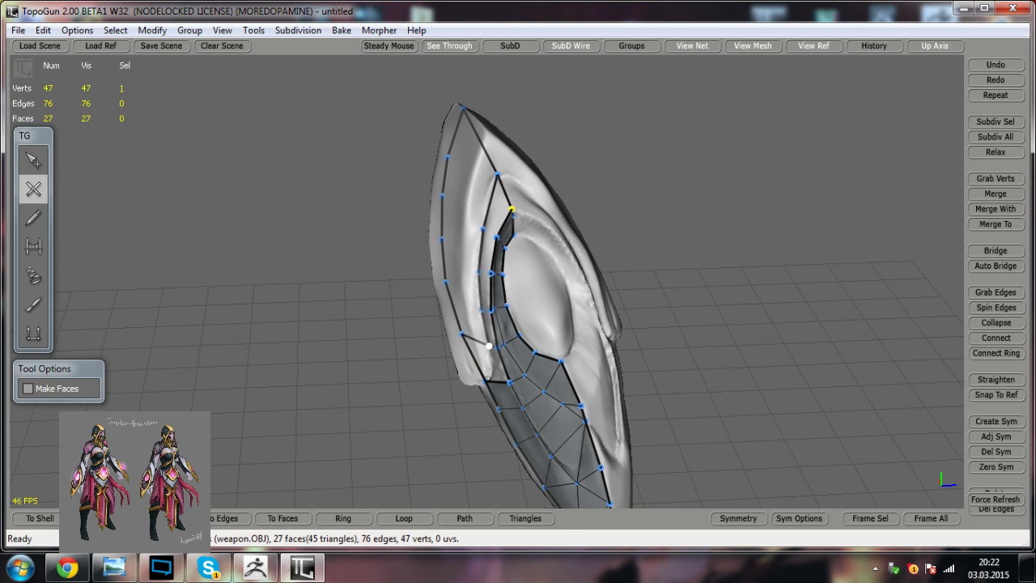
click(498, 382)
click(500, 381)
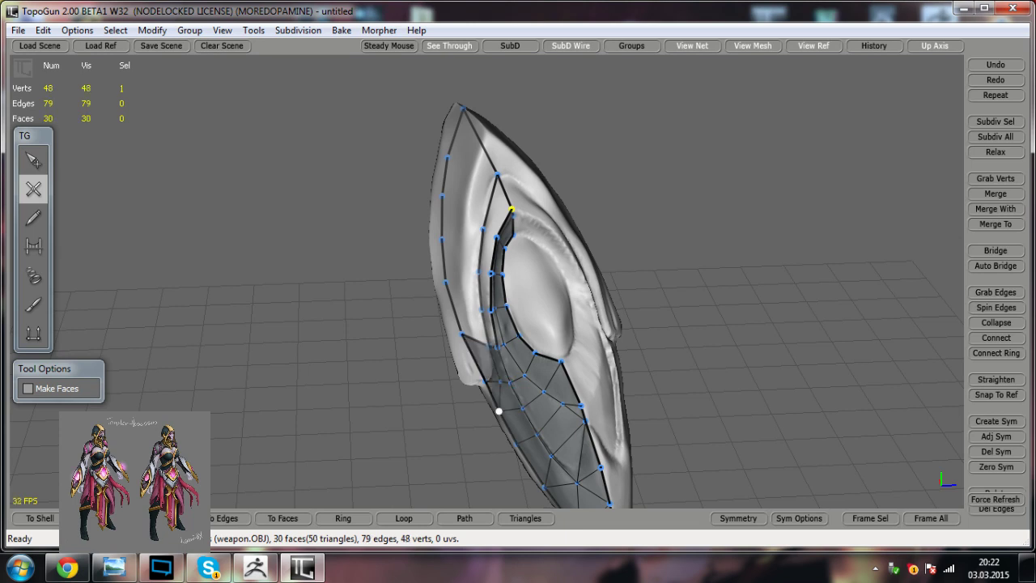
Step: Reposition the vertices of the outer edge row so they follow the blade's outer side up to the tip
alt+drag(498, 409, 529, 362)
click(38, 168)
drag(502, 317, 498, 321)
drag(467, 275, 471, 281)
drag(448, 238, 451, 244)
alt+drag(428, 187, 418, 168)
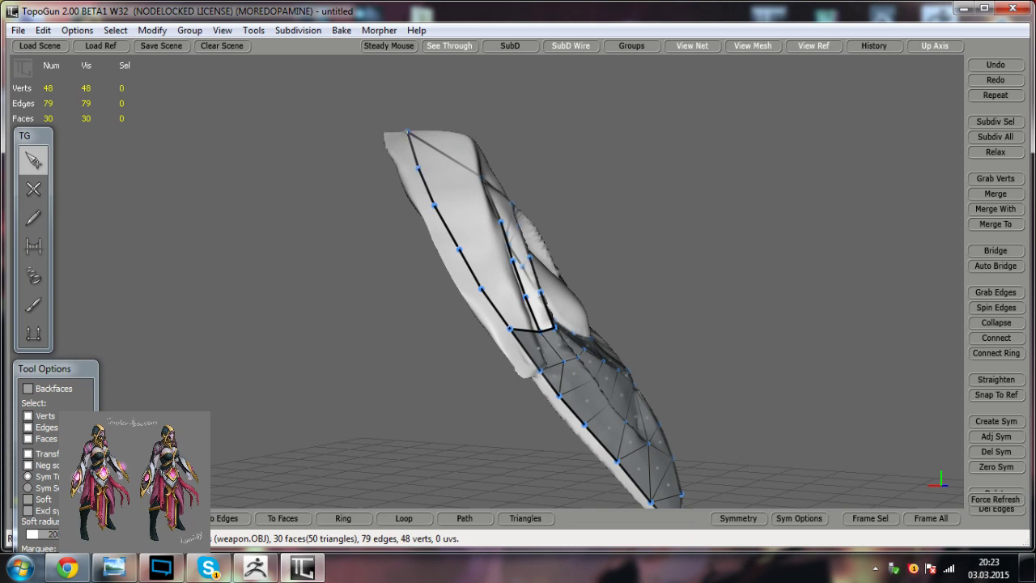
alt+drag(409, 134, 301, 139)
drag(443, 193, 445, 197)
drag(445, 243, 605, 358)
drag(443, 204, 437, 205)
drag(420, 166, 420, 168)
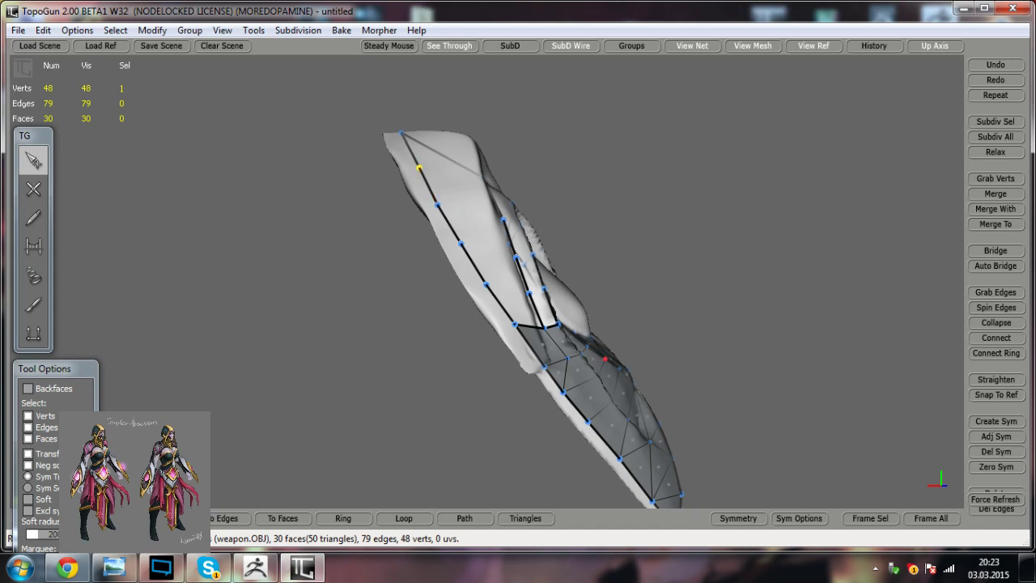
Step: Bridge the narrow gap between the new groove row and the rim strip with faces
alt+drag(606, 359, 506, 320)
click(31, 253)
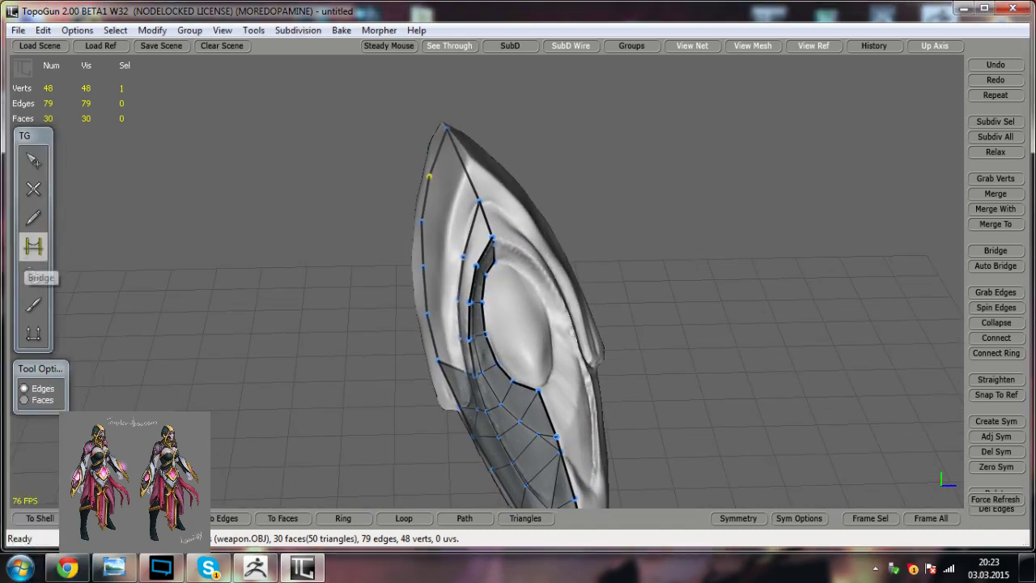
click(470, 261)
click(465, 301)
click(465, 336)
click(472, 374)
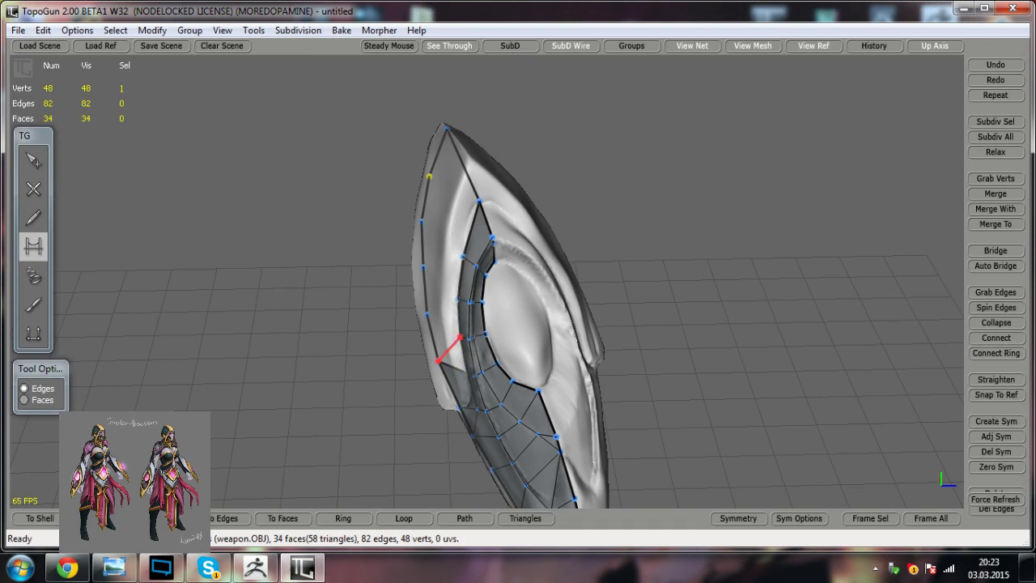
Step: Bridge the wide gap between the outer edge row and the groove row up to the tip
click(450, 348)
click(444, 325)
click(443, 307)
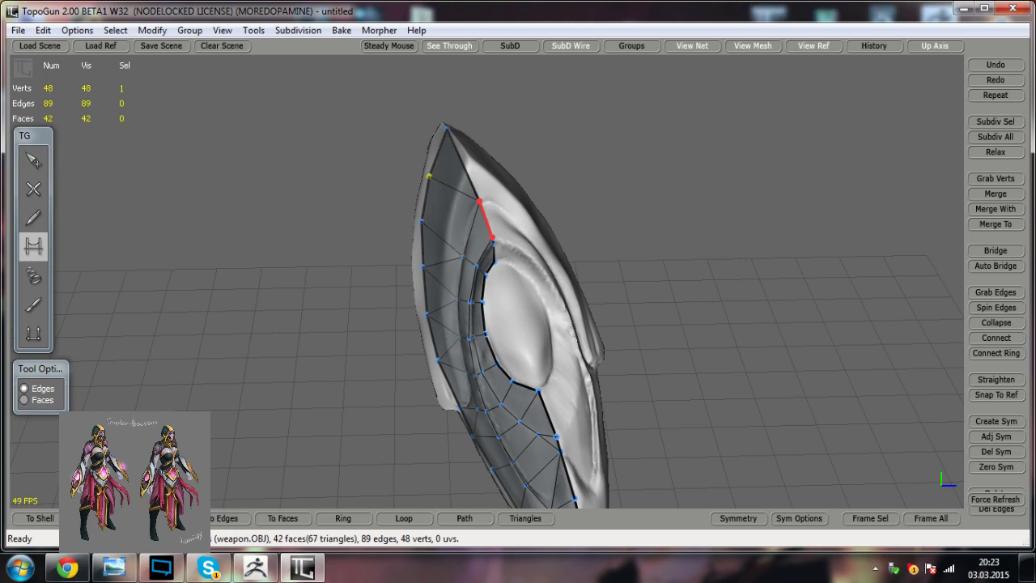
Step: Try to insert a second row of vertices along the groove below the oval by splitting its cross edges
alt+drag(525, 385, 483, 348)
scroll(544, 322, up, 2)
scroll(516, 342, up, 2)
click(33, 189)
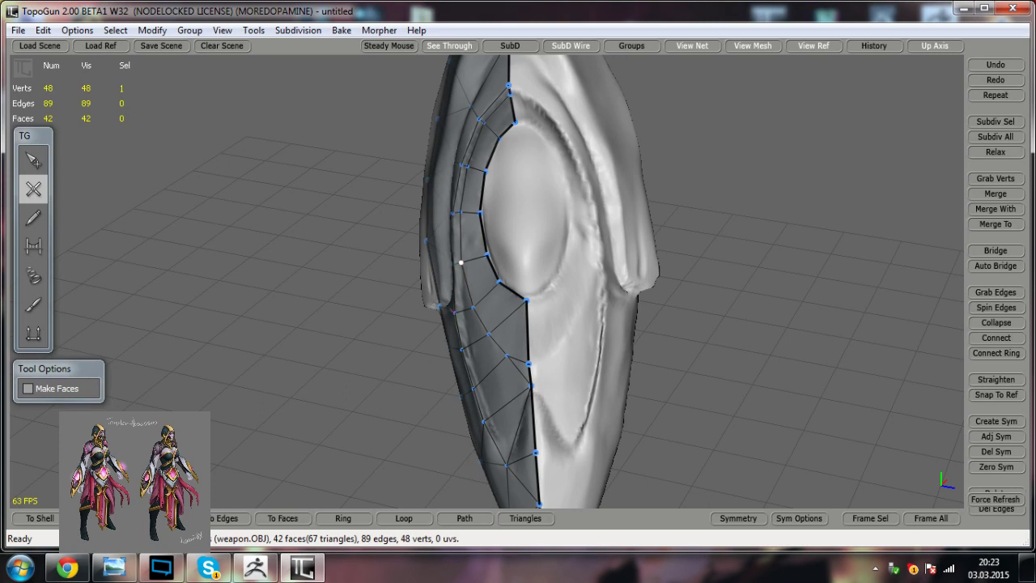
click(470, 345)
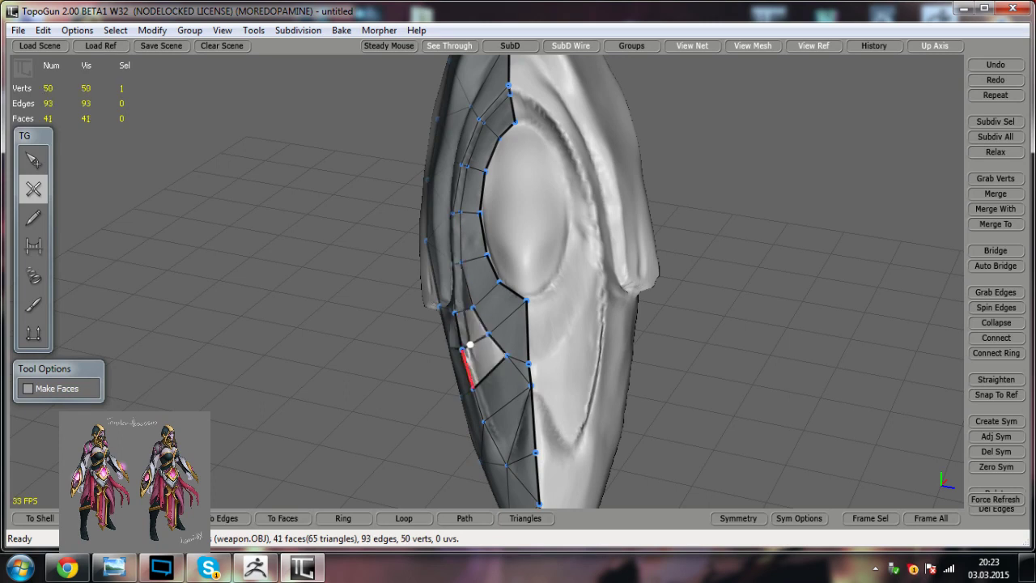
click(480, 382)
click(490, 419)
mouse_move(489, 419)
mouse_down()
mouse_move(508, 449)
mouse_move(587, 445)
mouse_move(579, 429)
mouse_up()
Step: Try to bridge the open gap between the outer strip and the split groove edge
click(31, 163)
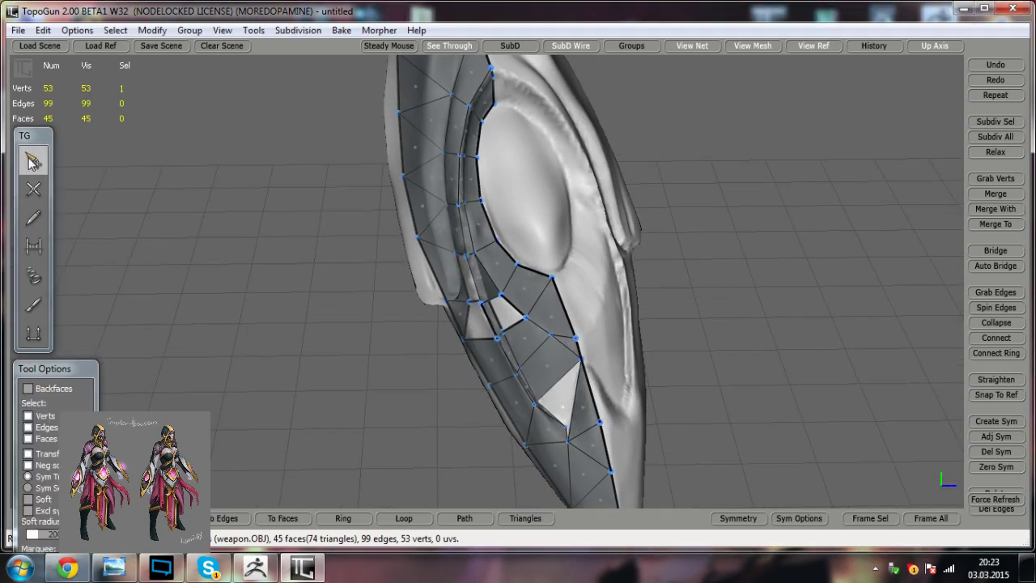
click(35, 247)
scroll(518, 280, up, 4)
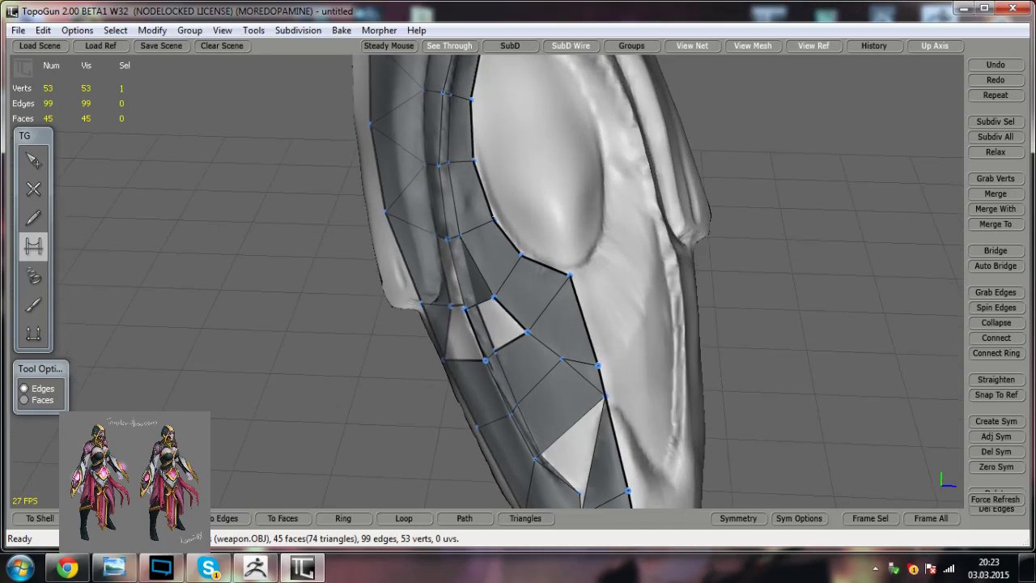
drag(473, 326, 450, 325)
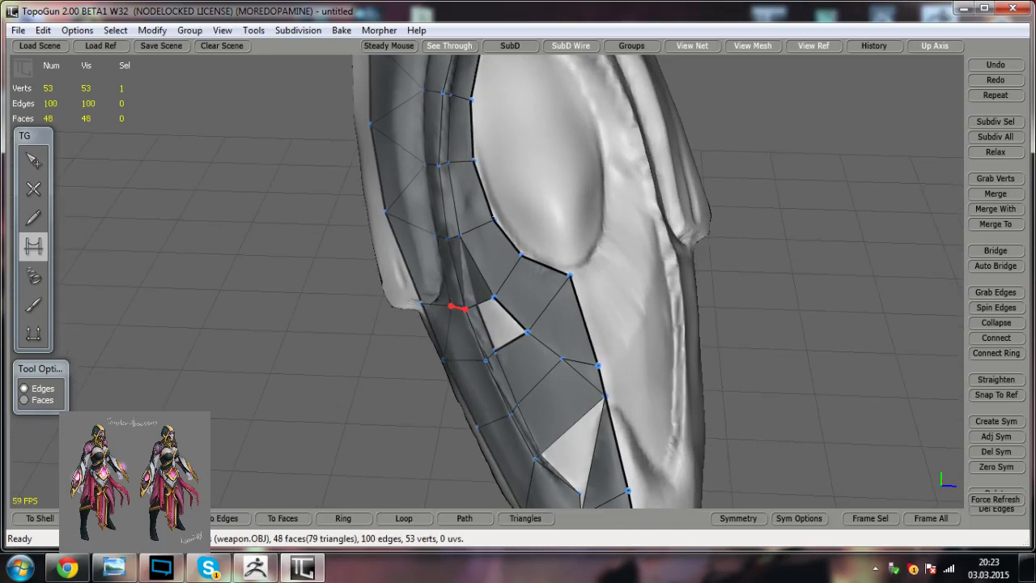
Step: Try to delete the two sliver faces above the groove split and nudge the adjoining vertices
click(36, 172)
click(462, 272)
key(Delete)
click(464, 272)
key(Delete)
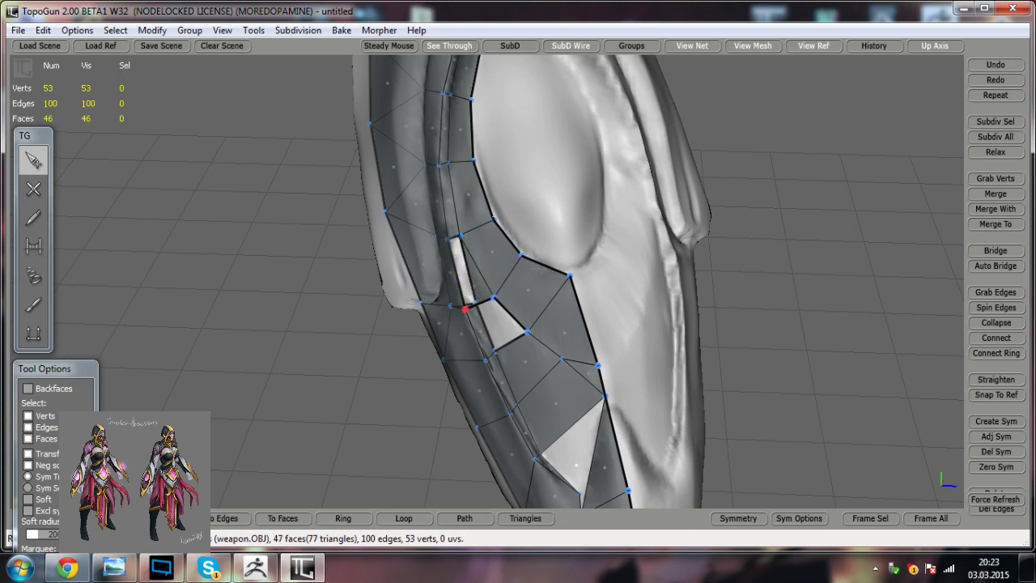
drag(476, 304, 477, 302)
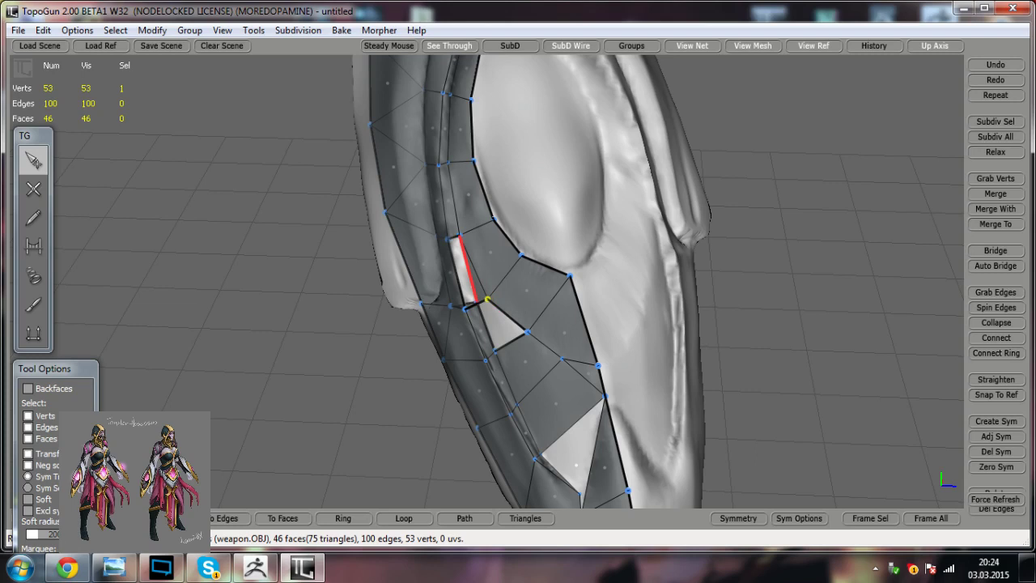
Step: Undo the groove splits, bridges, face deletions and vertex moves made below the oval
key(ctrl+z)
key(ctrl+z)
key(ctrl+z)
key(ctrl+z)
key(ctrl+z)
key(ctrl+z)
key(ctrl+z)
key(ctrl+z)
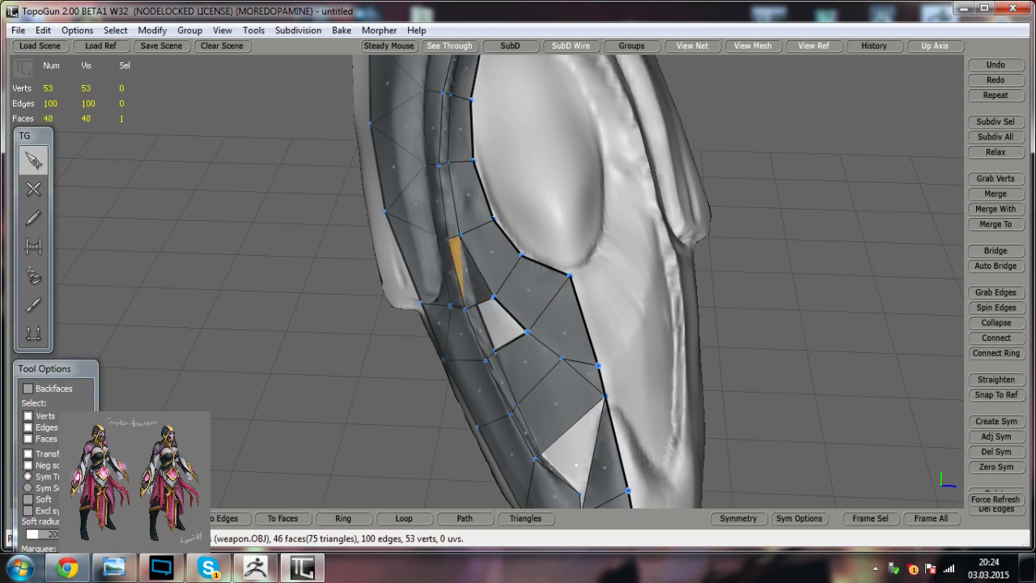
key(ctrl+z)
key(ctrl+z)
key(ctrl+z)
key(ctrl+z)
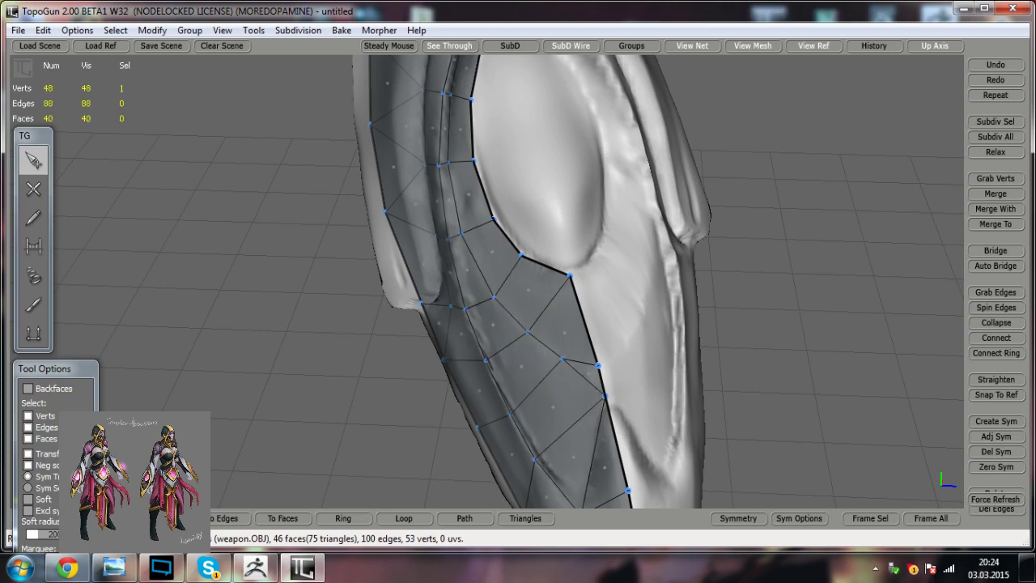
Step: Insert a vertex on the centre boundary edge below the oval and extend a split row from it into the groove
click(33, 189)
alt+middle_drag(570, 324, 554, 270)
click(607, 411)
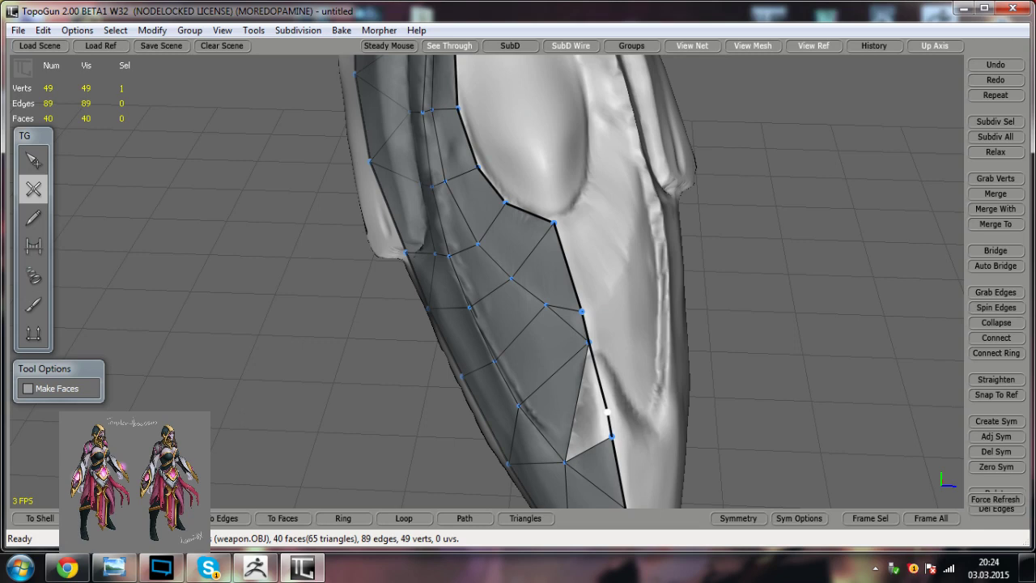
click(570, 442)
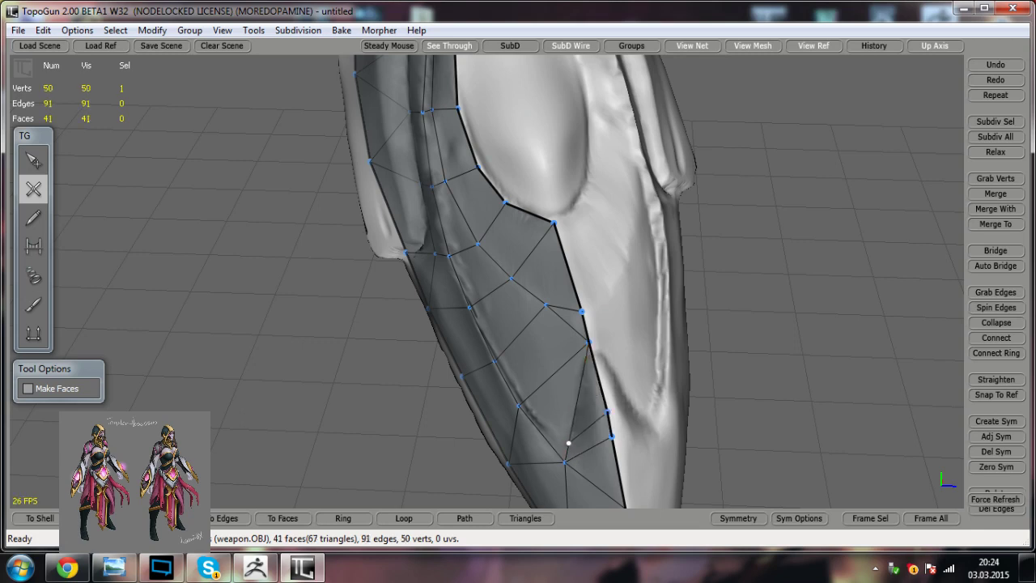
click(524, 399)
click(501, 359)
drag(501, 359, 433, 362)
key(ctrl+z)
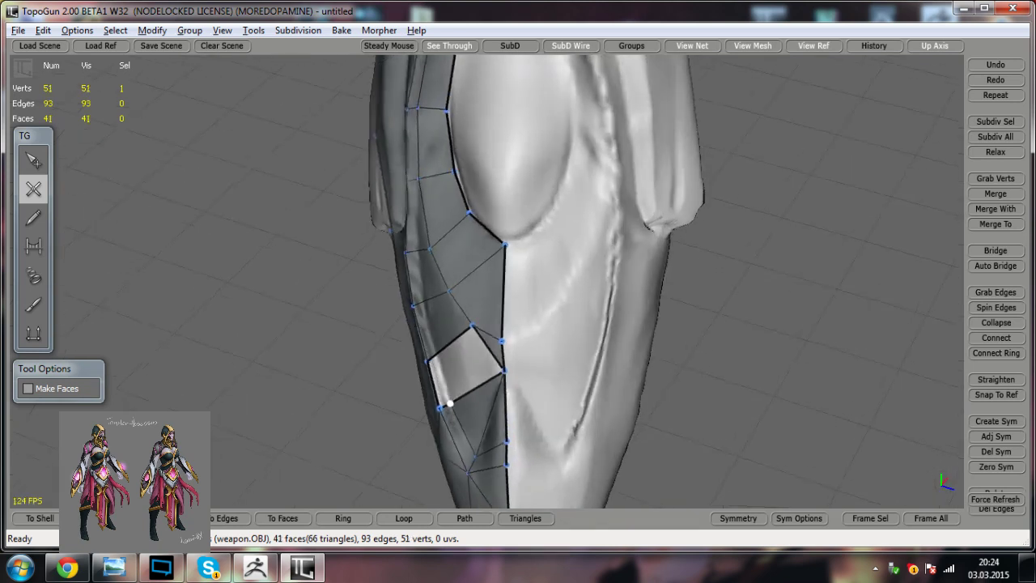
Step: Try to place the split row's next vertex on the cross edge above, and undo each attempt
click(435, 355)
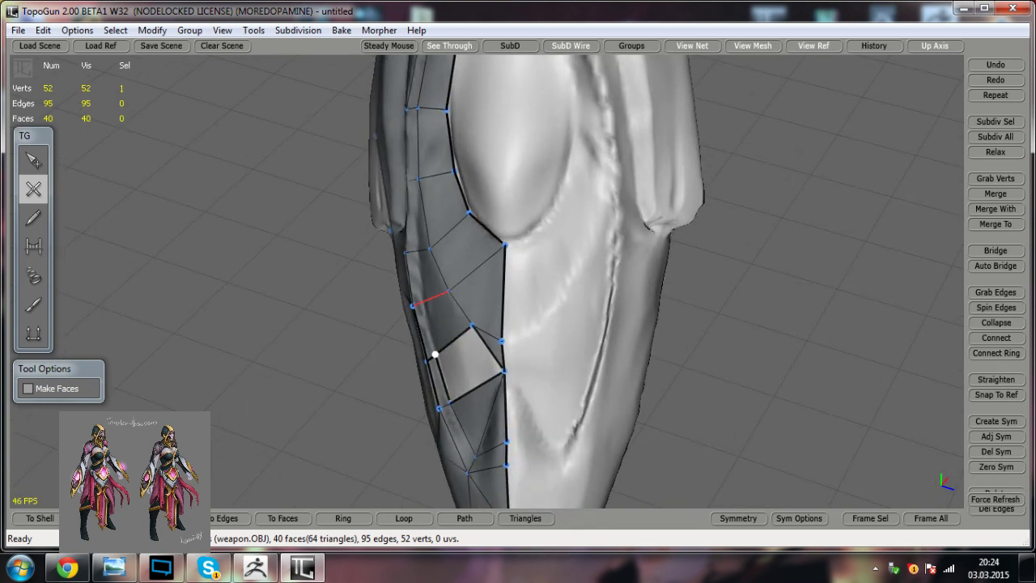
key(ctrl+z)
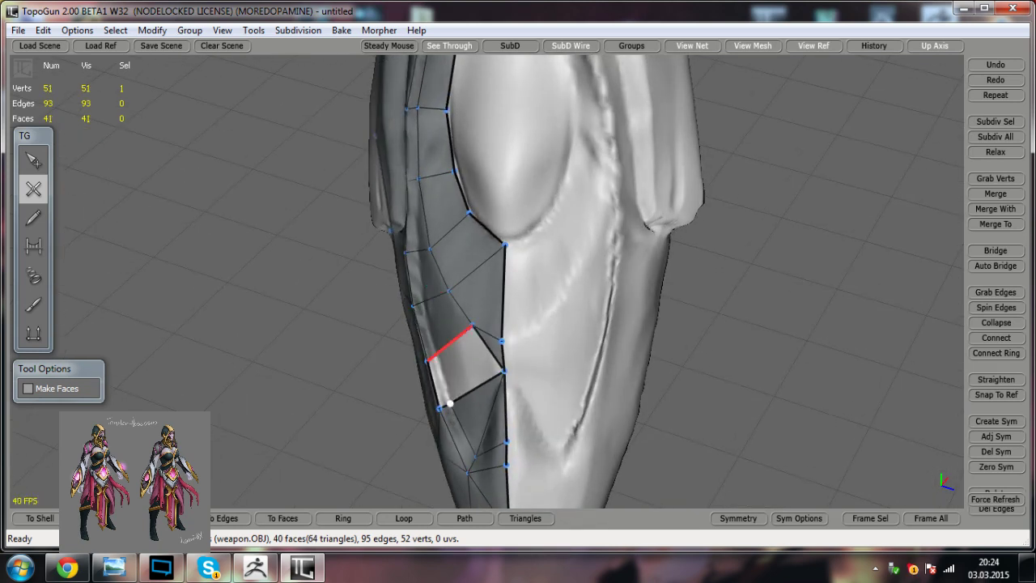
click(436, 354)
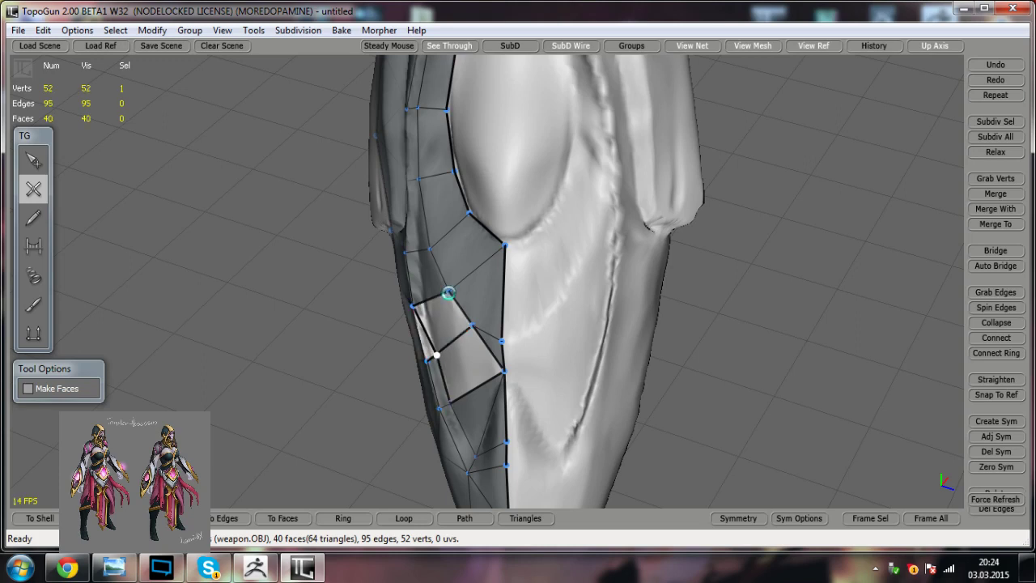
key(ctrl+z)
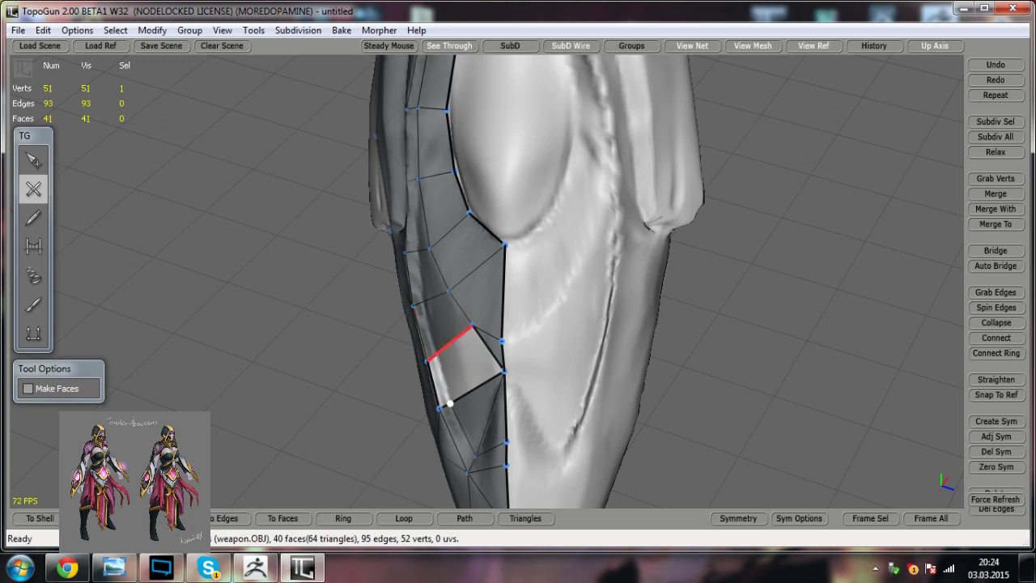
Step: Continue the split row up the groove across three cross edges and join it to the existing rim strip vertex
click(437, 354)
click(427, 299)
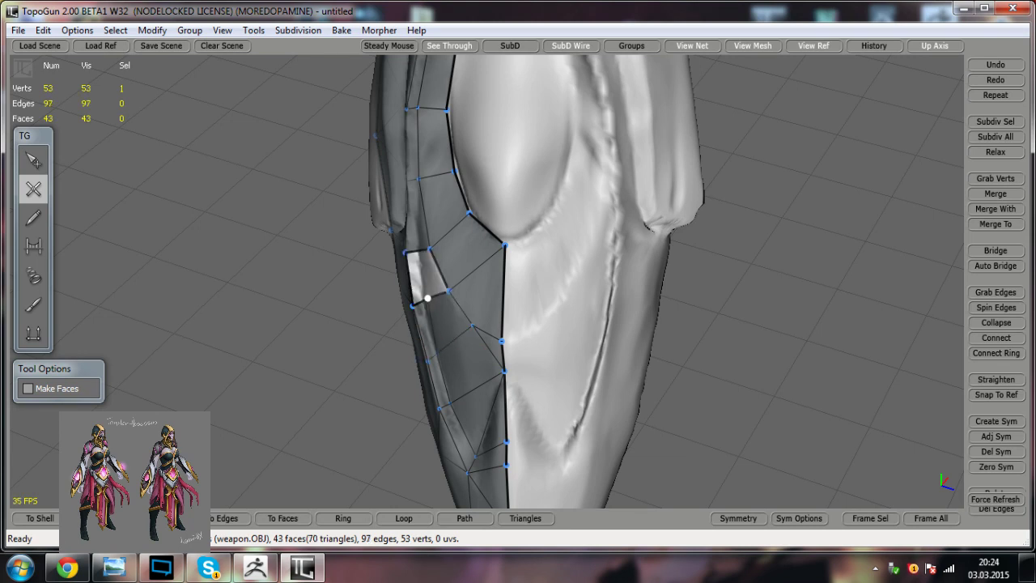
click(416, 251)
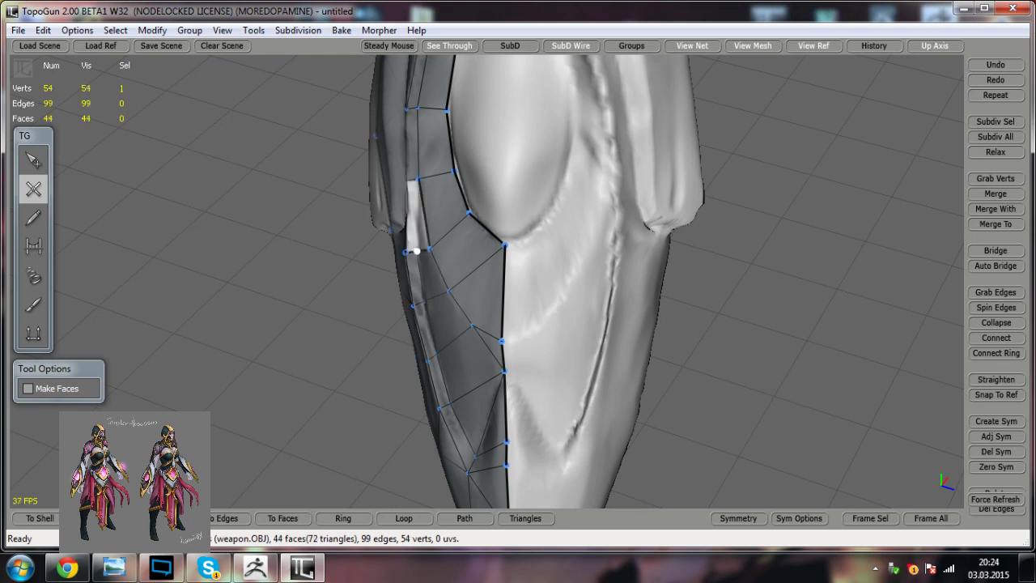
click(419, 178)
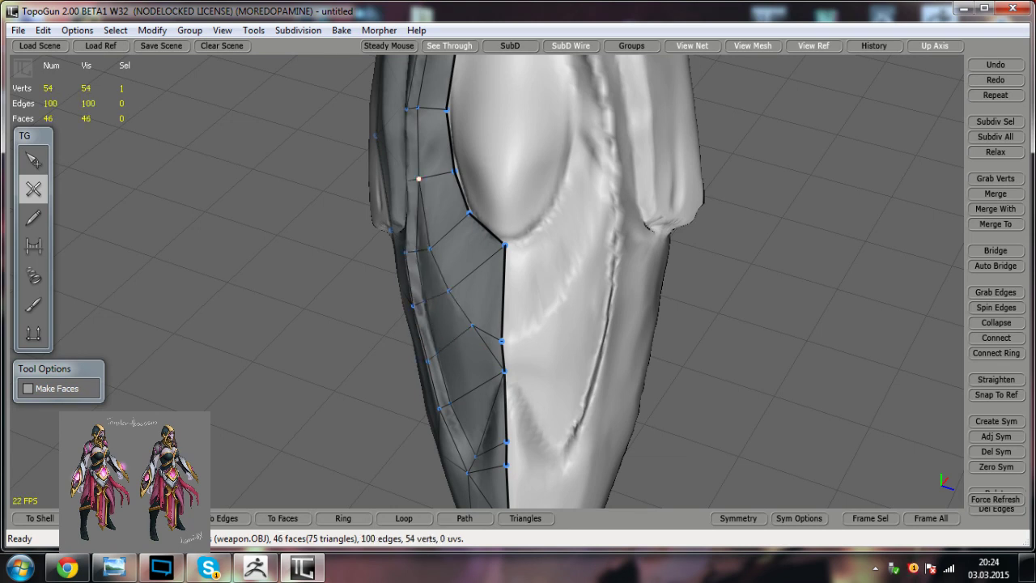
Step: Adjust the upper vertices of the new groove row and the centre boundary vertex below the oval
click(32, 162)
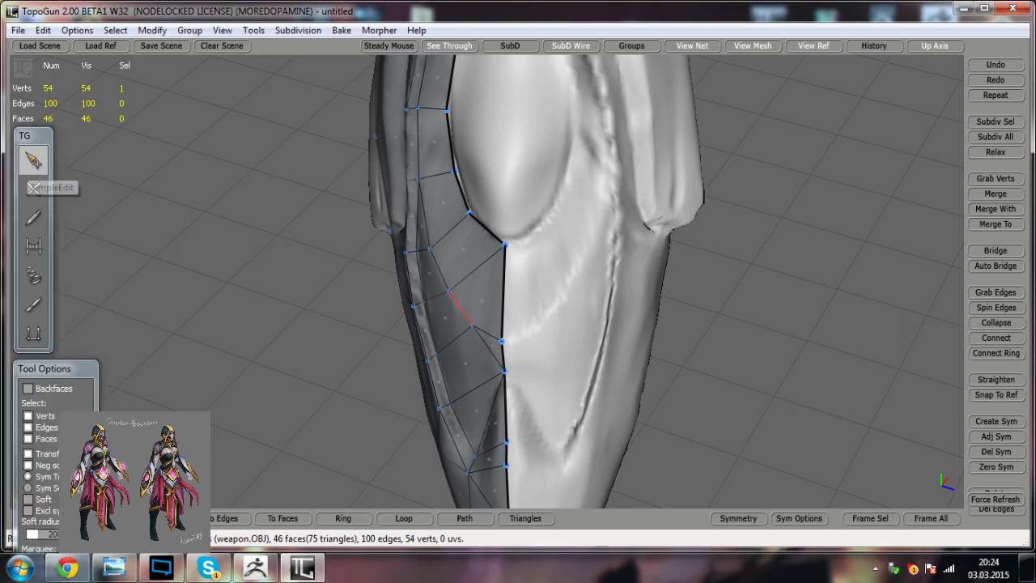
drag(419, 179, 415, 177)
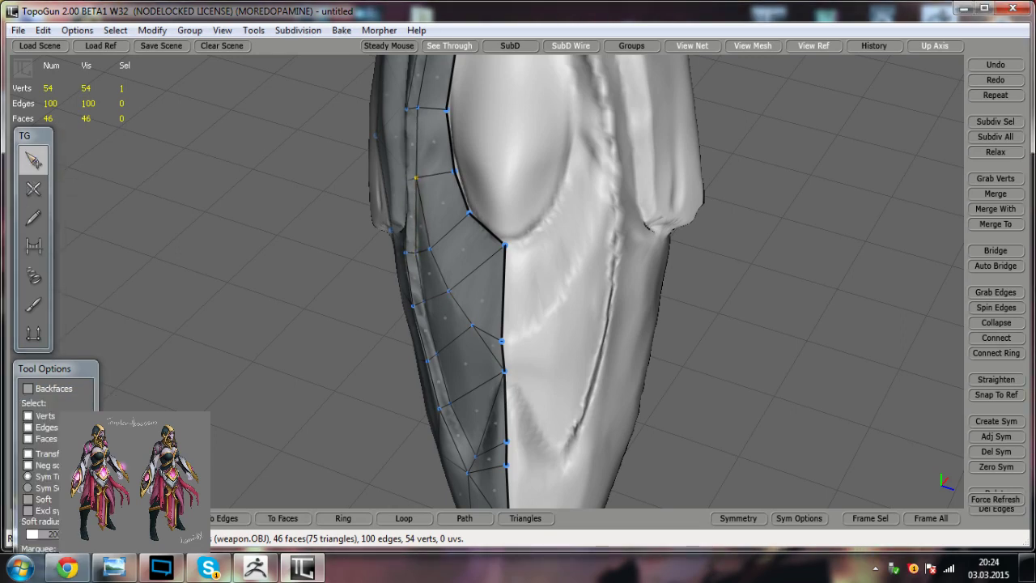
drag(416, 252, 417, 255)
alt+drag(356, 202, 421, 200)
drag(523, 327, 486, 295)
mouse_move(557, 337)
mouse_down()
mouse_move(664, 328)
mouse_move(670, 304)
mouse_move(660, 288)
mouse_move(454, 347)
mouse_move(559, 336)
mouse_up()
Step: Nudge the vertices around the oval's rim so the boundary follows its outline more closely
scroll(558, 339, down, 3)
alt+middle_drag(559, 336, 518, 446)
scroll(510, 445, up, 2)
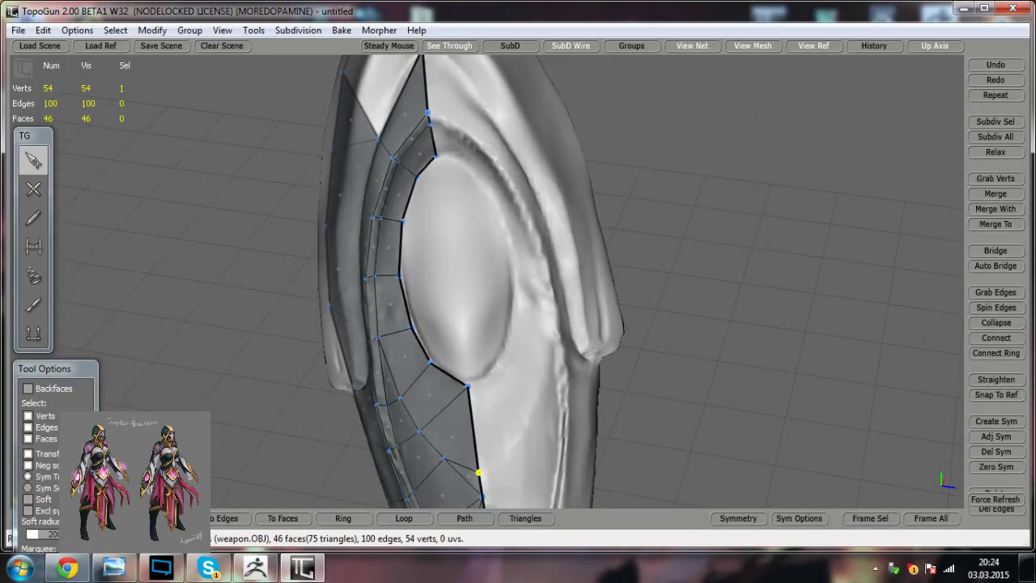
drag(398, 275, 400, 277)
drag(417, 176, 415, 182)
click(435, 154)
alt+drag(438, 162, 461, 190)
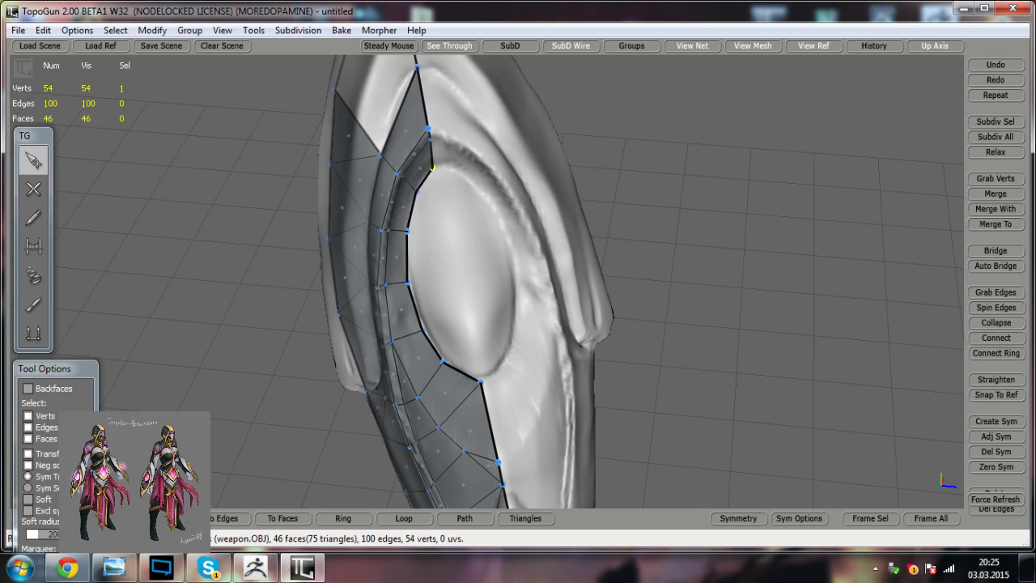
alt+drag(434, 170, 444, 175)
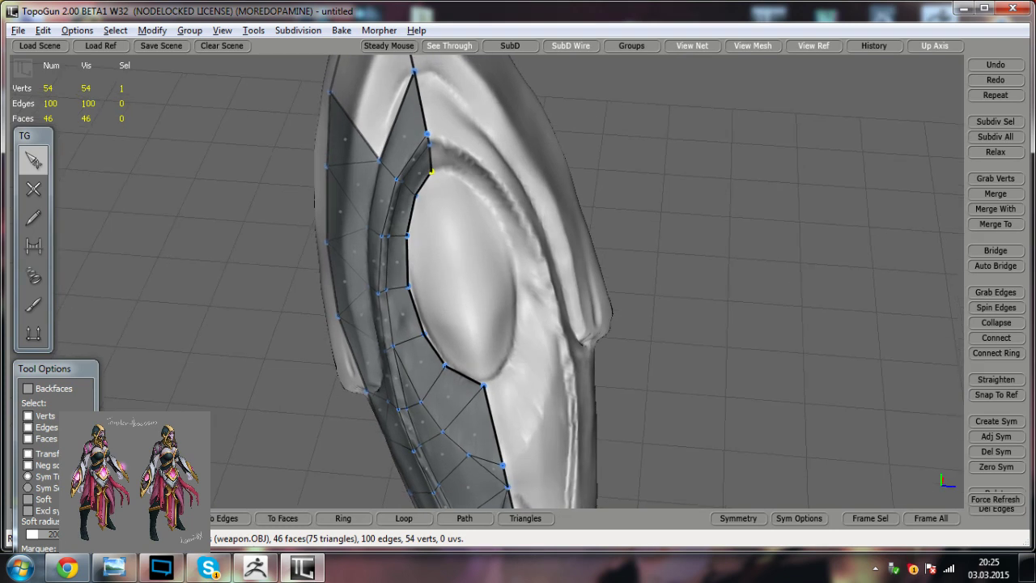
Step: Draw a closed half-oval loop of eight vertices inside the oval and fill it with bridged faces
click(33, 188)
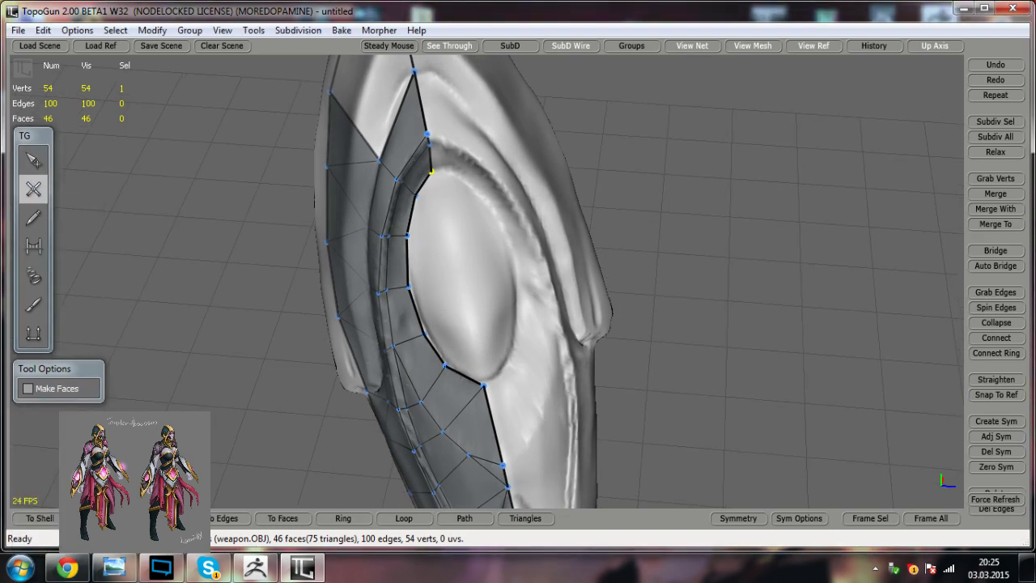
mouse_move(447, 212)
mouse_down()
mouse_move(439, 279)
mouse_move(450, 318)
mouse_move(478, 341)
mouse_move(446, 213)
mouse_up()
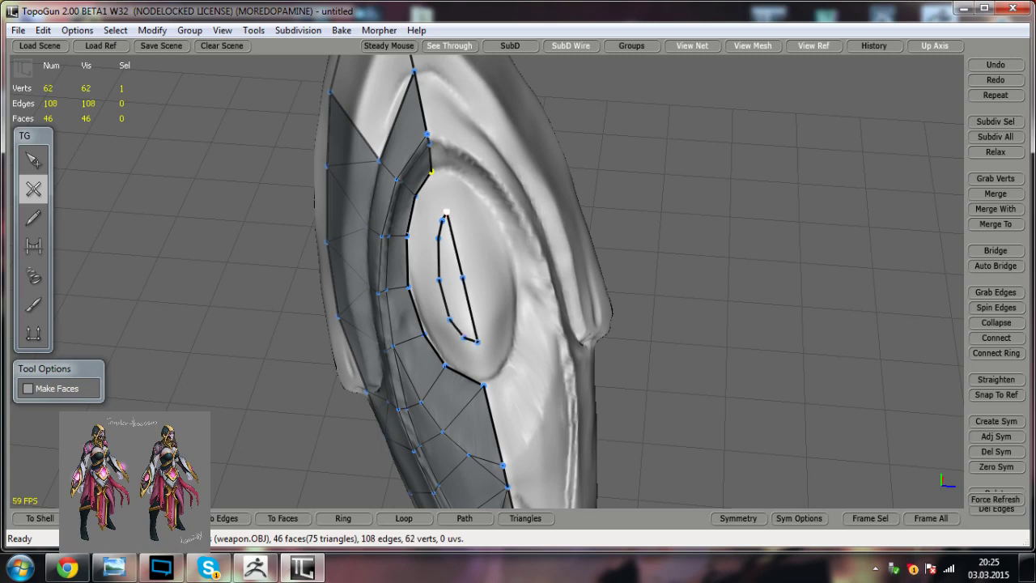
key(r)
click(450, 257)
click(450, 278)
click(455, 298)
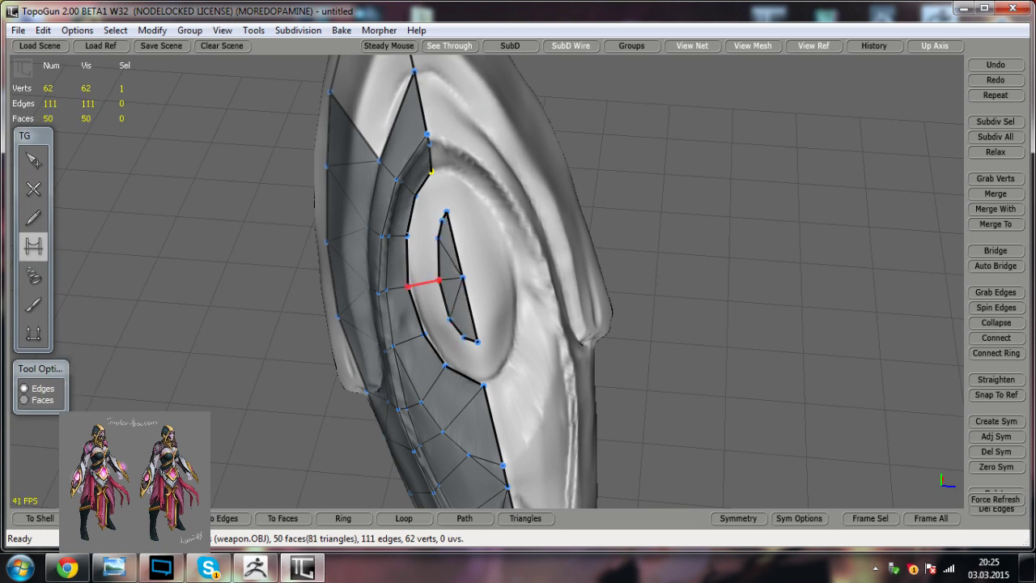
Step: Bridge the gap between the oval's rim and the inner half-oval with faces all the way around
click(424, 284)
click(424, 238)
click(429, 207)
click(440, 192)
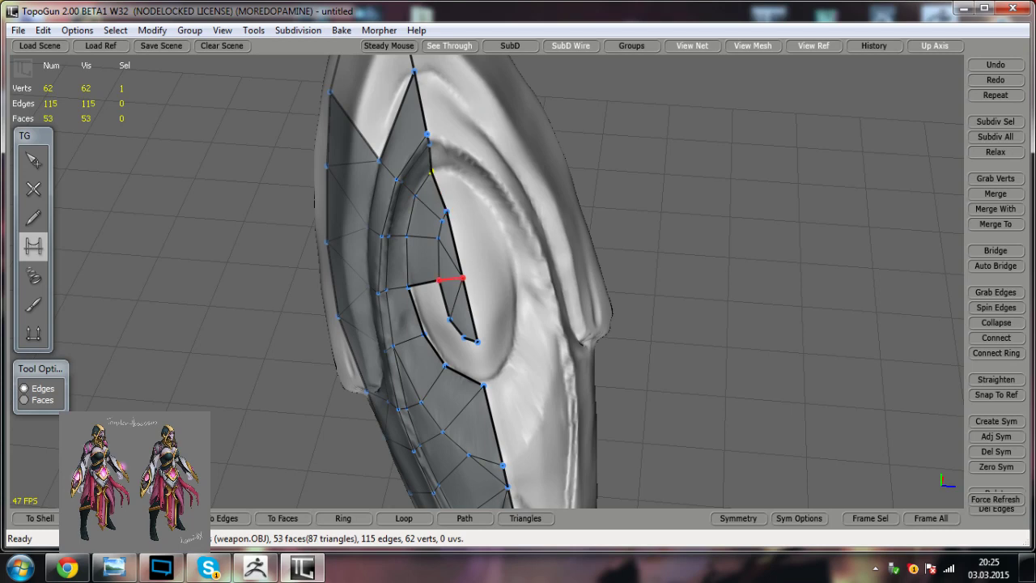
click(437, 325)
click(455, 351)
click(481, 363)
Step: Adjust the centre boundary vertices above and inside the oval to straighten the mesh's split line
click(33, 161)
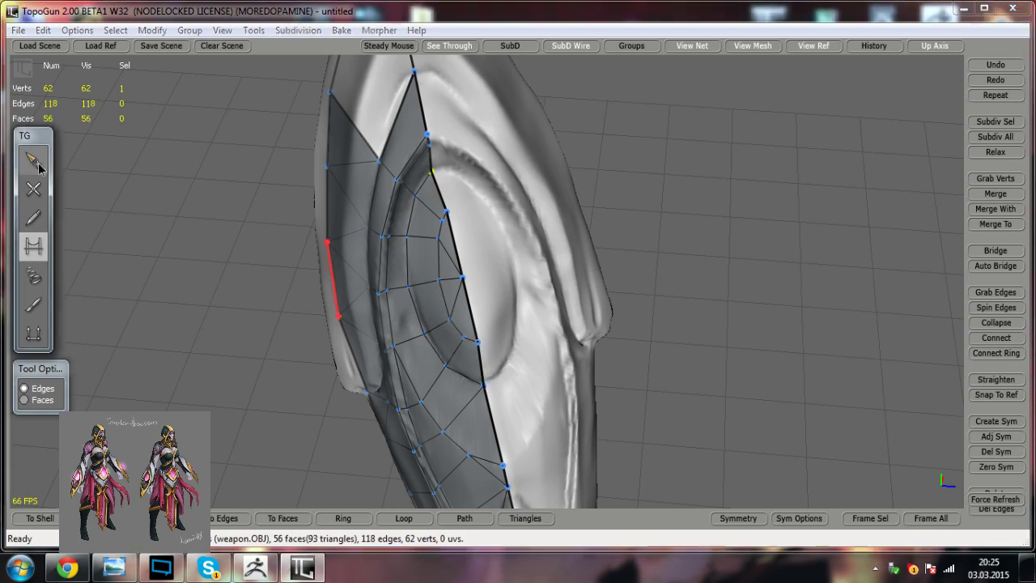
alt+drag(458, 280, 435, 281)
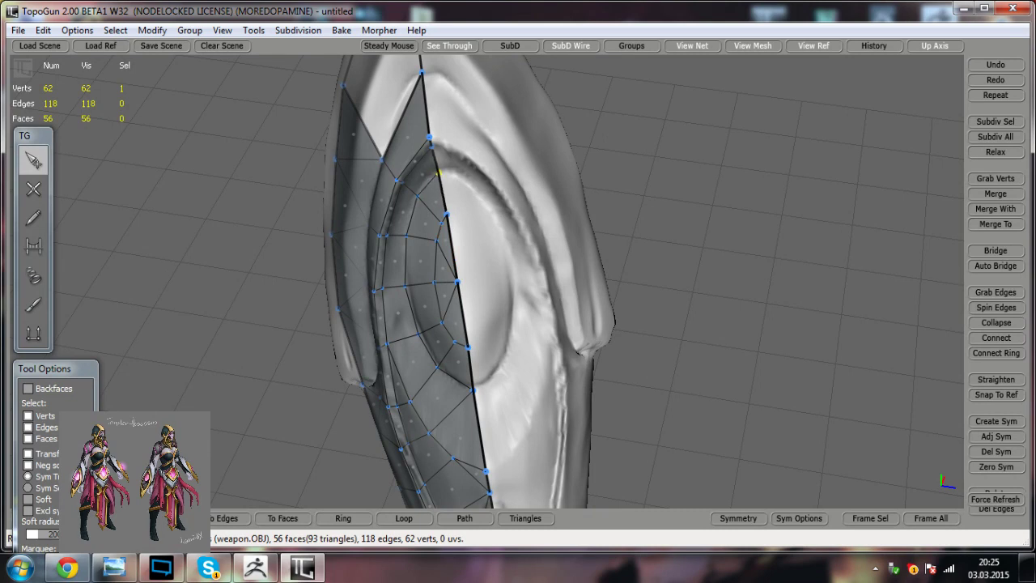
drag(430, 137, 432, 132)
drag(422, 72, 424, 72)
scroll(433, 97, down, 3)
alt+drag(441, 121, 476, 123)
scroll(482, 123, up, 2)
drag(467, 349, 453, 325)
drag(437, 281, 458, 281)
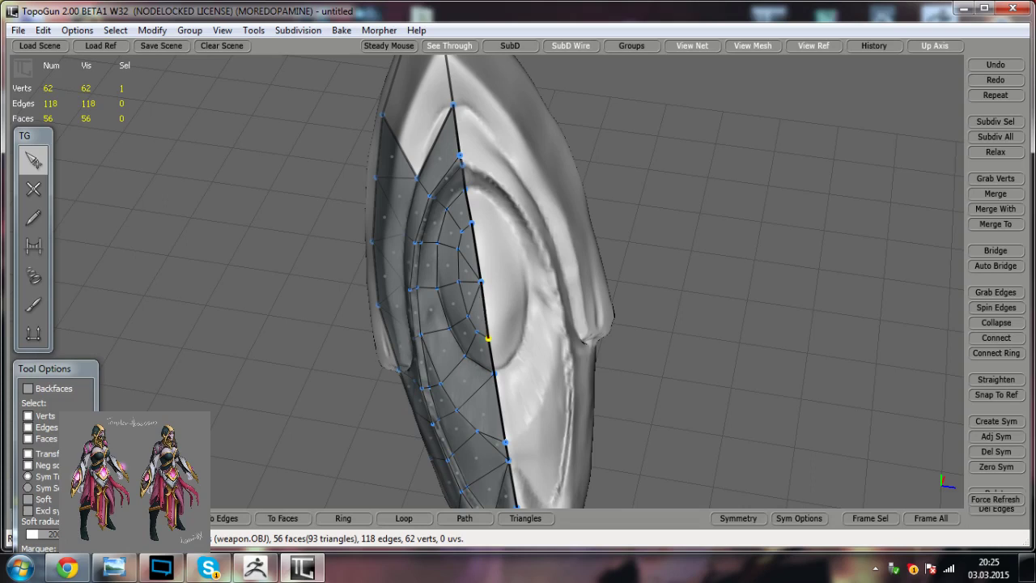
Step: Bridge the open area near the blade's upper tip to close the remaining hole in the half mesh
scroll(488, 338, down, 3)
alt+drag(488, 338, 551, 393)
click(33, 246)
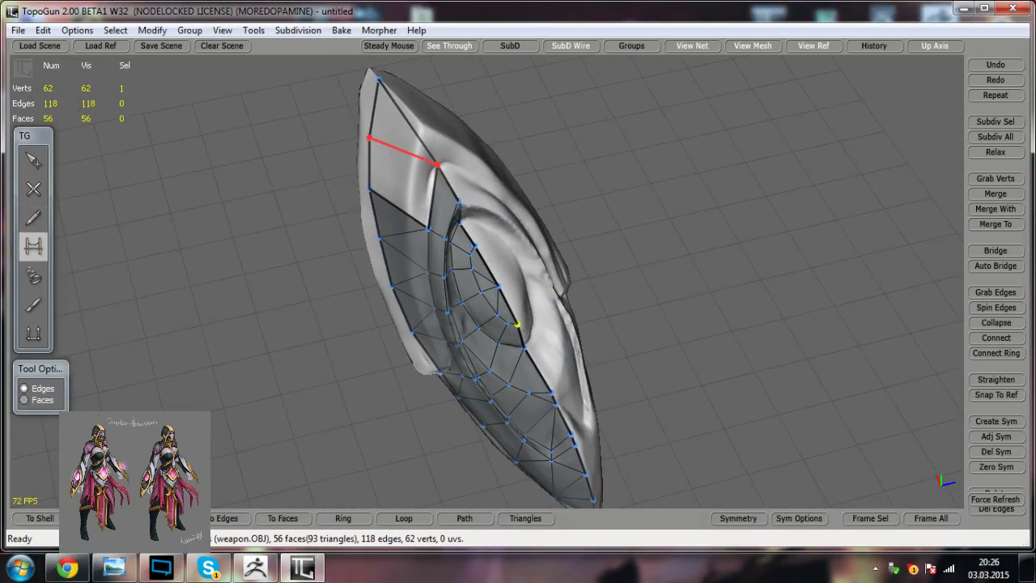
click(404, 151)
alt+drag(459, 202, 537, 132)
mouse_move(532, 271)
middle_down()
mouse_move(486, 284)
mouse_move(515, 275)
middle_up()
alt+drag(515, 274, 495, 288)
middle_drag(495, 288, 499, 277)
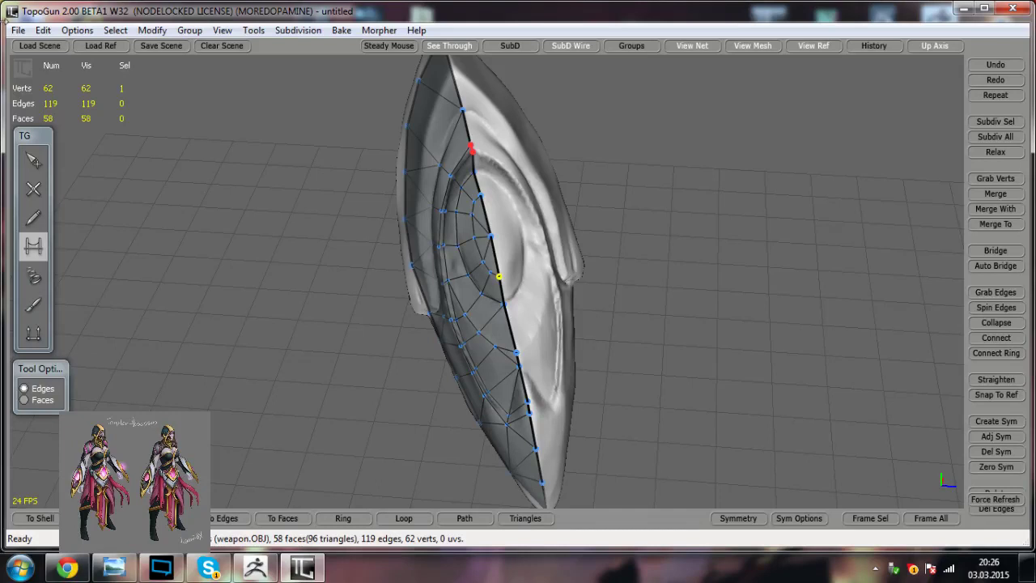
Step: Start saving the scene as an Alias OBJ file in the Templar Assassin folder under Nobiru and Heroes dota
click(149, 47)
click(420, 449)
click(397, 475)
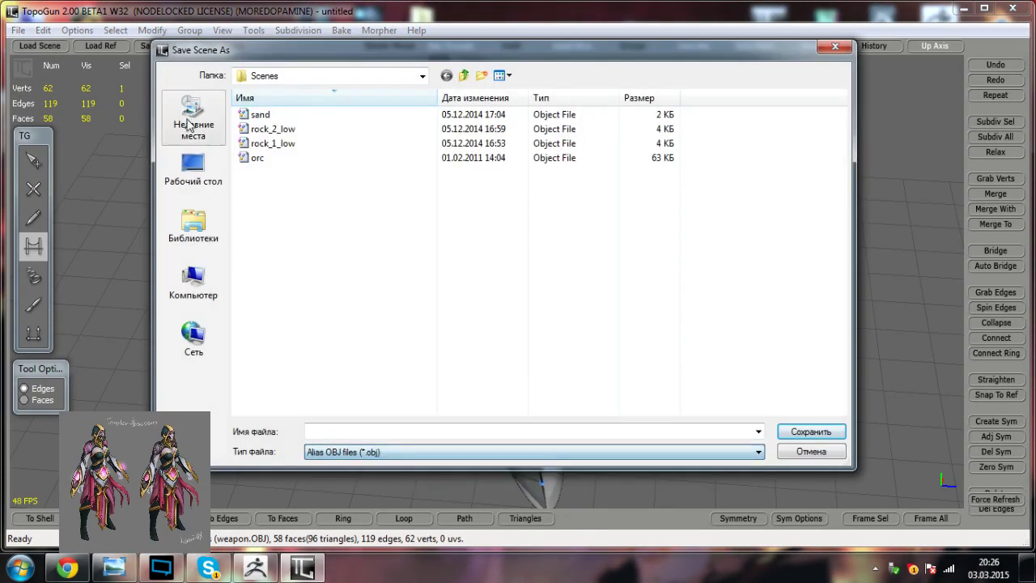
click(193, 168)
double_click(470, 203)
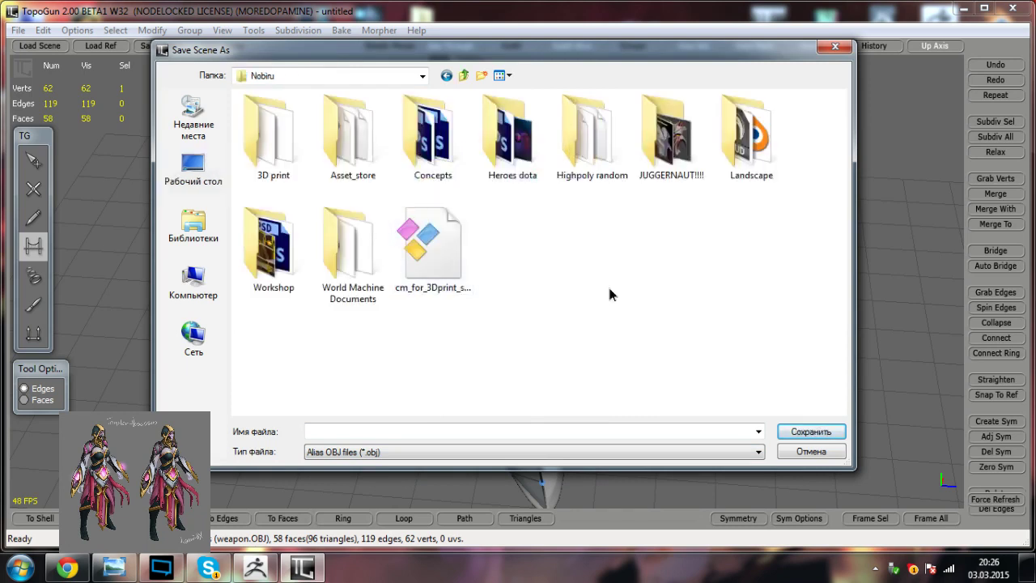
double_click(482, 127)
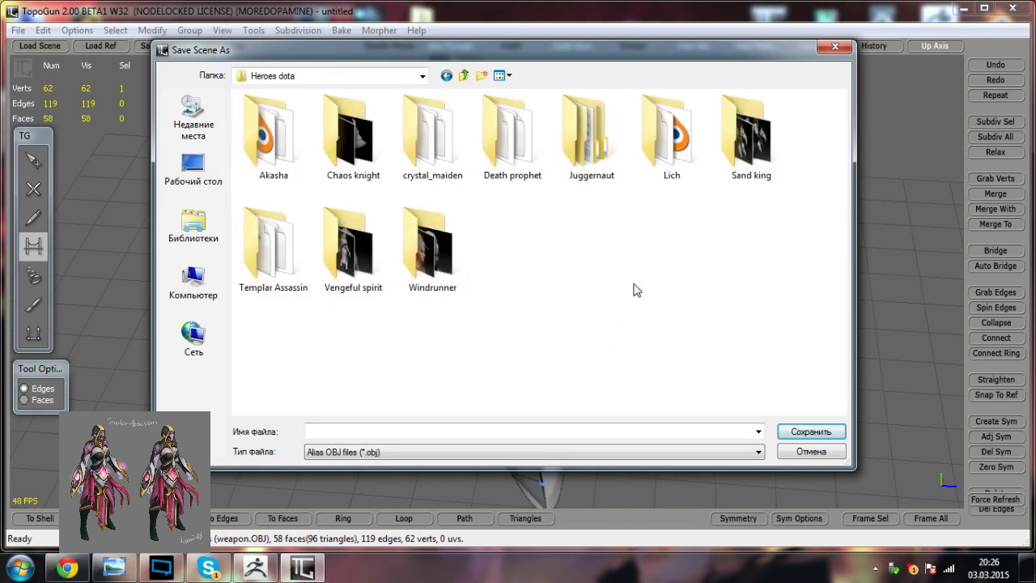
double_click(305, 267)
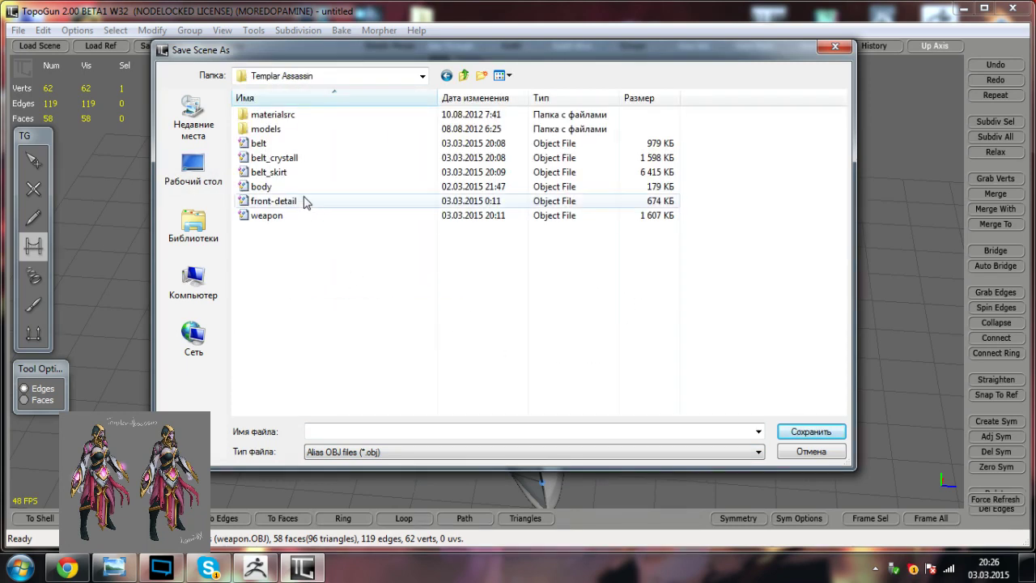
Step: Name the OBJ file "weapon_low poly" and save it
click(358, 433)
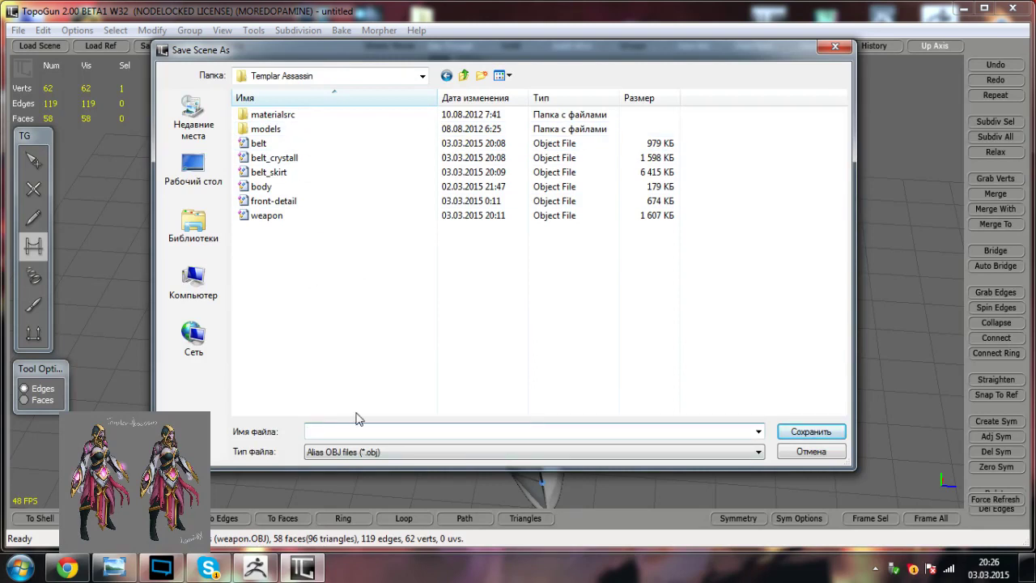
text(s)
key(BackSpace)
text(weapon_low poly)
key(Return)
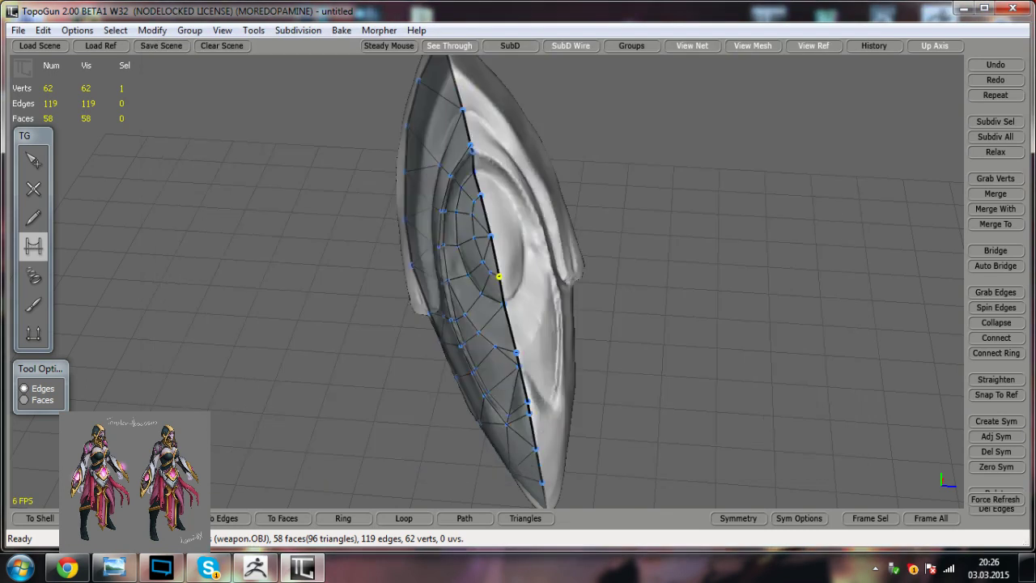
Step: Minimize the retopology program and launch Blender from the desktop
click(964, 8)
double_click(995, 29)
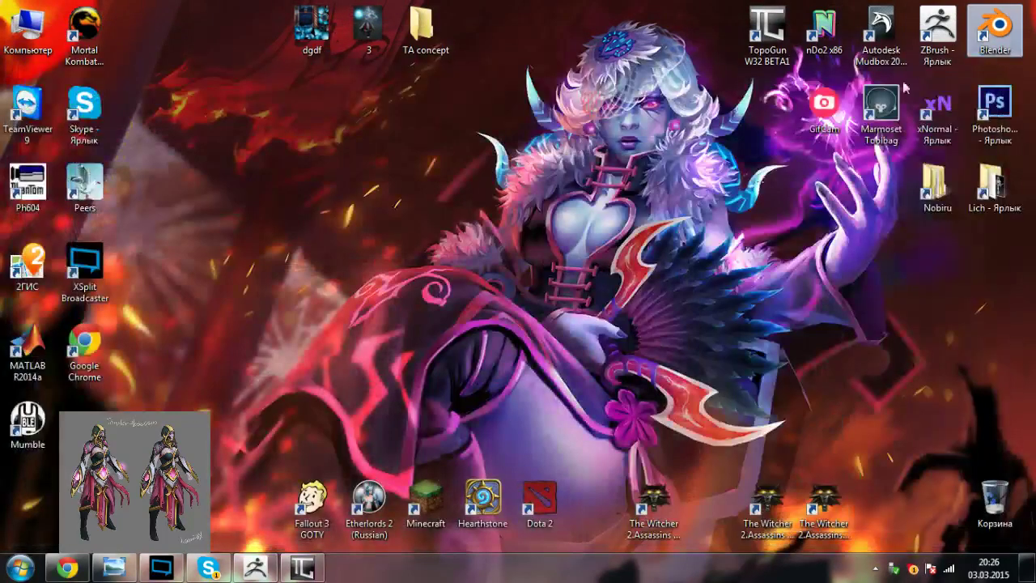
Step: Switch to Skype, read the group call's unread chat messages, and return to Blender
click(209, 568)
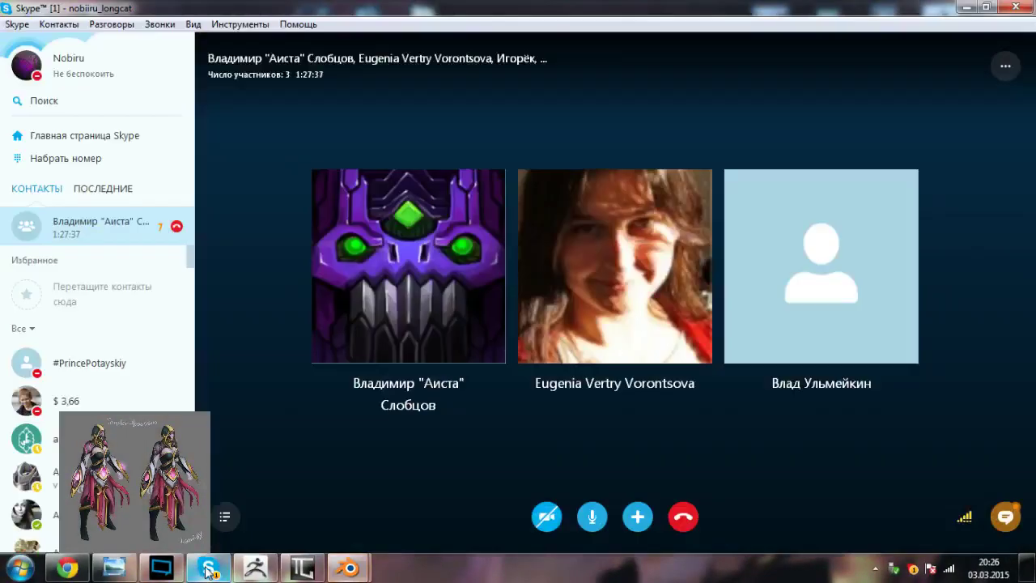
click(1006, 517)
scroll(812, 391, down, 6)
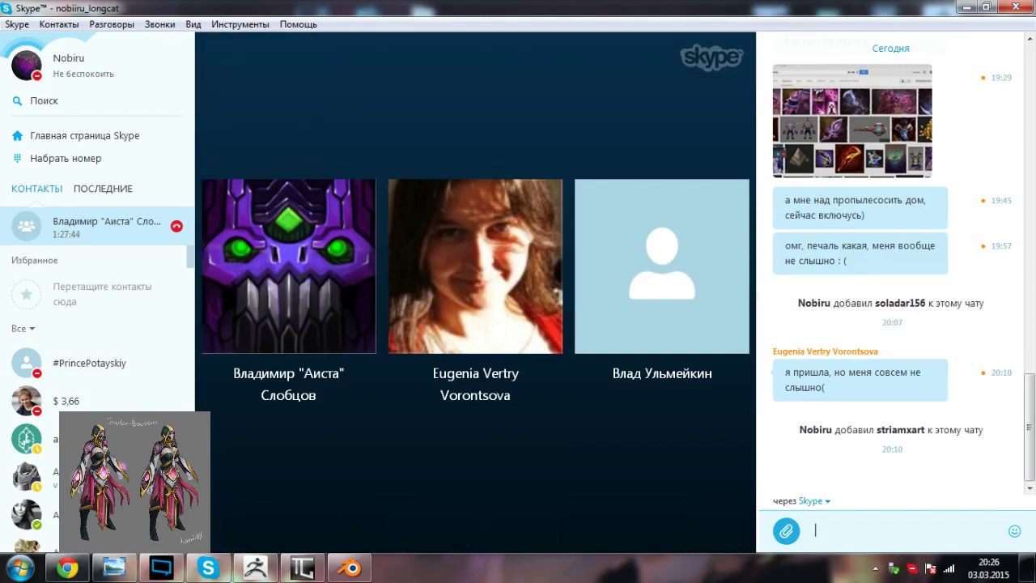
click(969, 9)
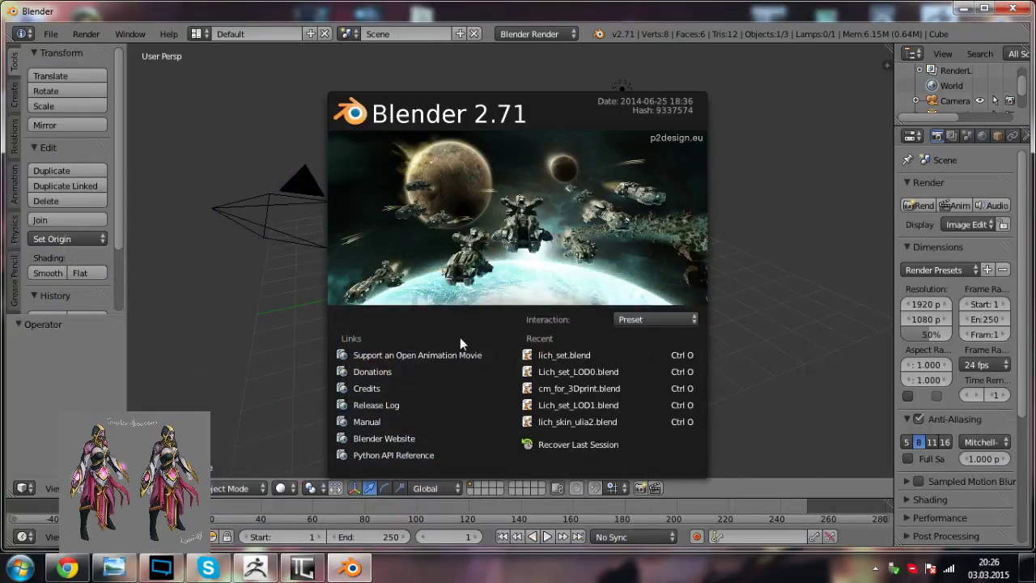
Step: Dismiss the splash screen and delete the default cube
click(260, 287)
key(x)
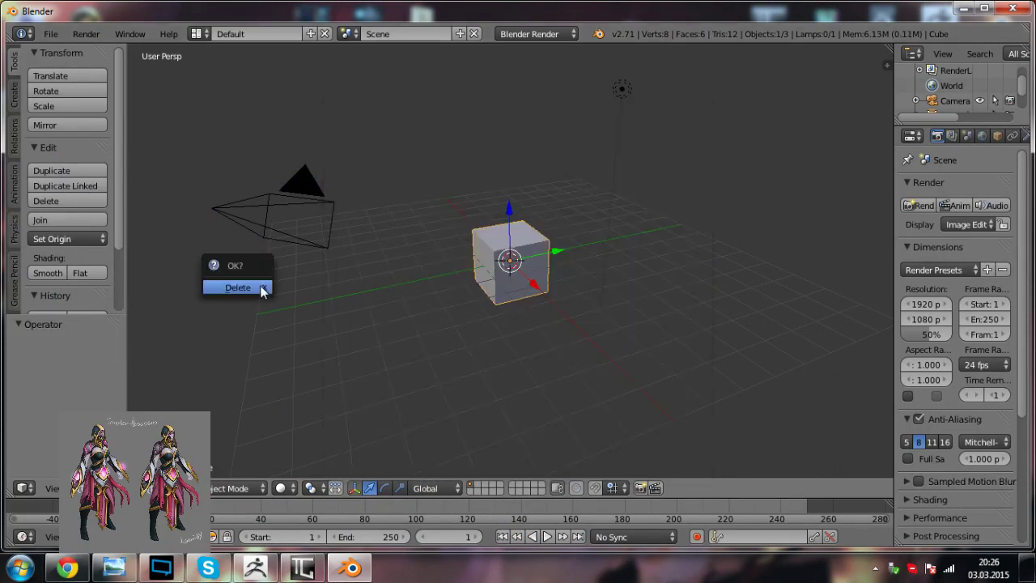
click(260, 287)
Step: Import the "weapon_low poly" Wavefront OBJ from D:\Nobiru\Heroes dota\Templar Assassin
click(50, 34)
mouse_move(114, 293)
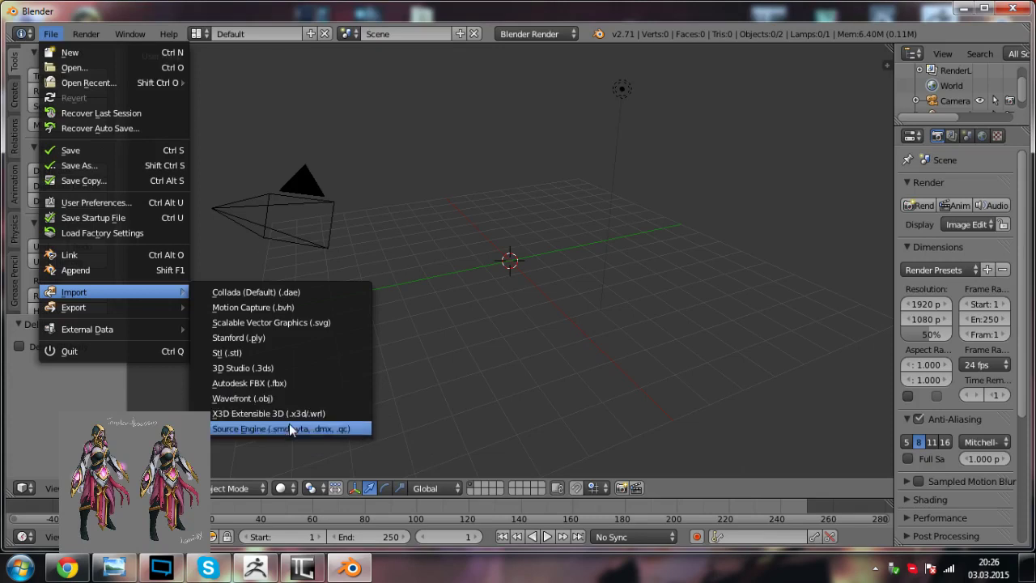
click(268, 397)
click(41, 132)
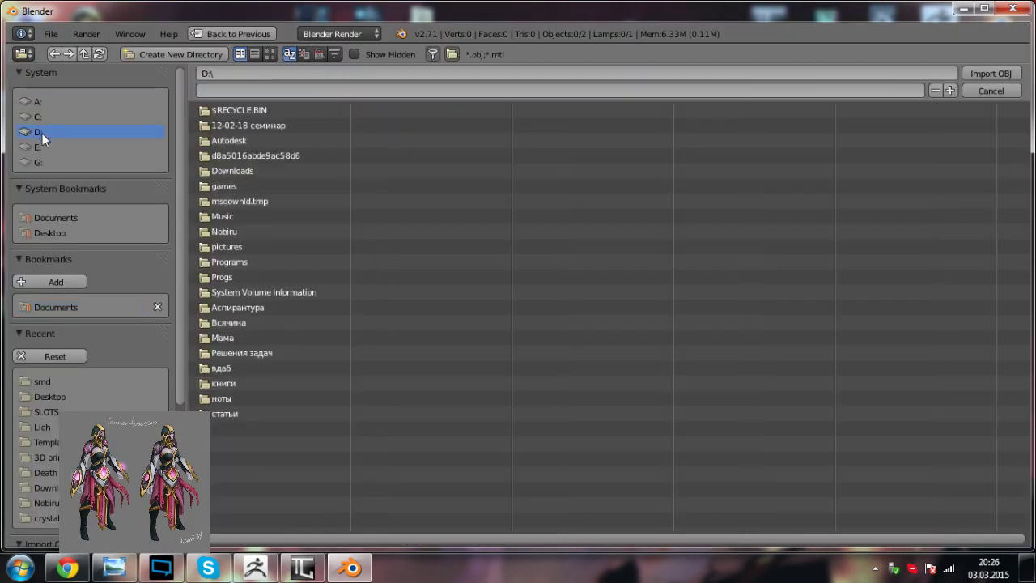
click(246, 232)
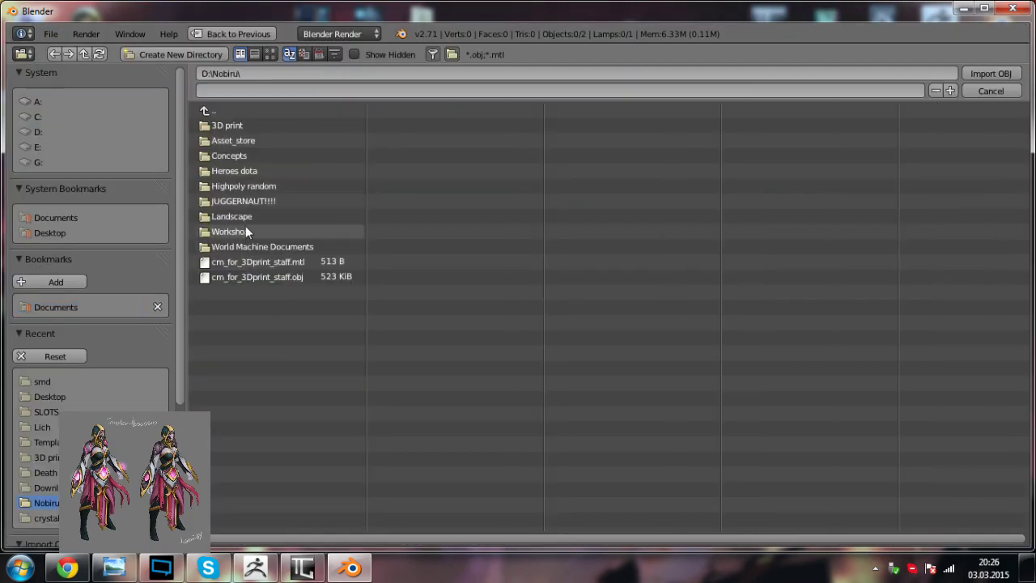
click(237, 170)
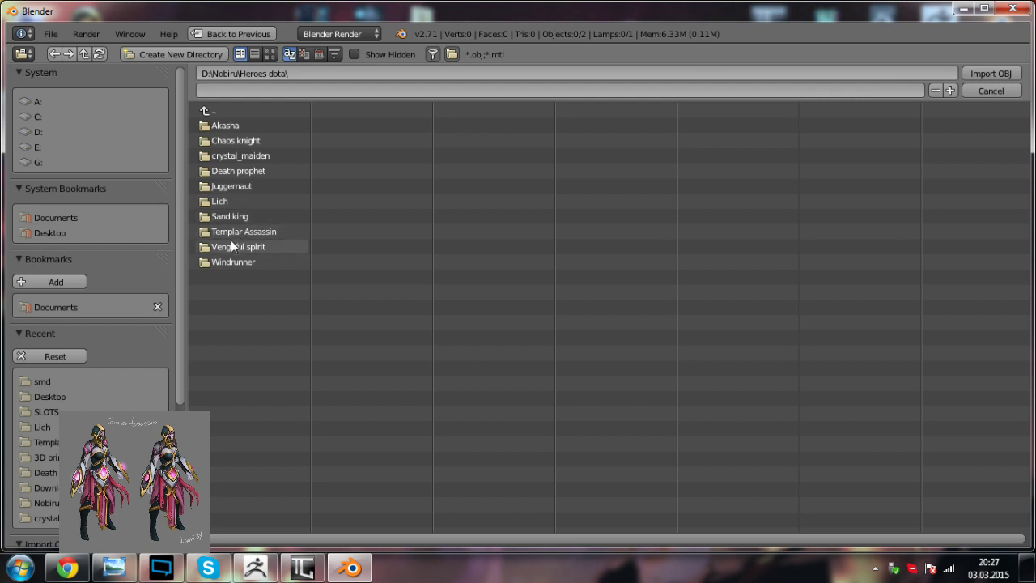
click(256, 231)
double_click(281, 275)
Step: Deselect everything and examine the imported blade mesh from the front and the side
scroll(548, 279, down, 10)
key(KP_5)
key(KP_1)
key(KP_5)
scroll(548, 278, down, 6)
shift+middle_drag(508, 142, 694, 350)
scroll(564, 336, up, 3)
key(a)
key(KP_1)
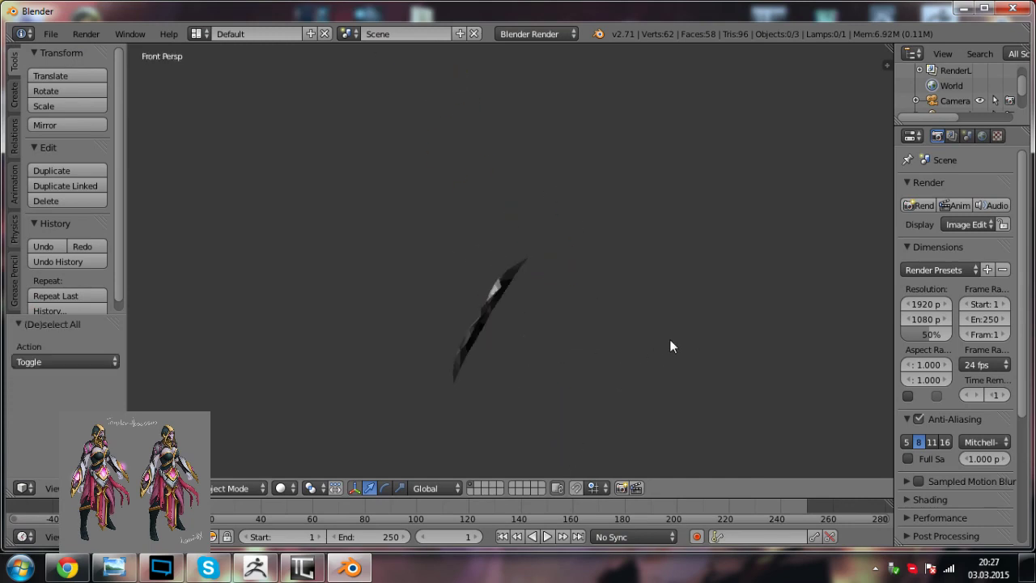
key(KP_4)
key(KP_4)
key(KP_4)
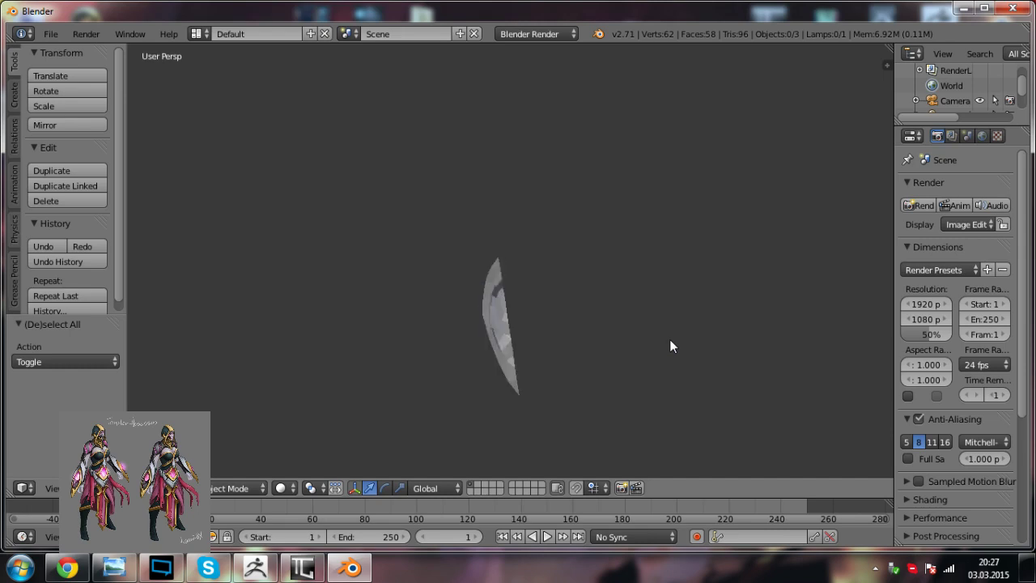
shift+middle_drag(664, 319, 648, 262)
scroll(648, 262, up, 1)
key(KP_4)
key(KP_4)
scroll(648, 262, up, 2)
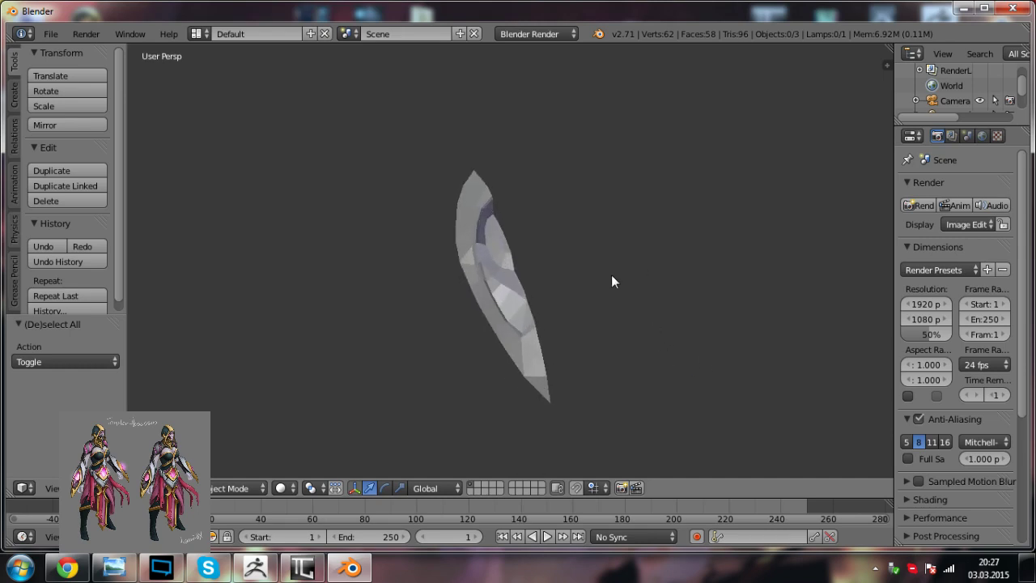
Step: Select the blade, enter Edit Mode, and rotate the whole mesh 18.98° so its split edge stands upright
right_click(522, 279)
key(r)
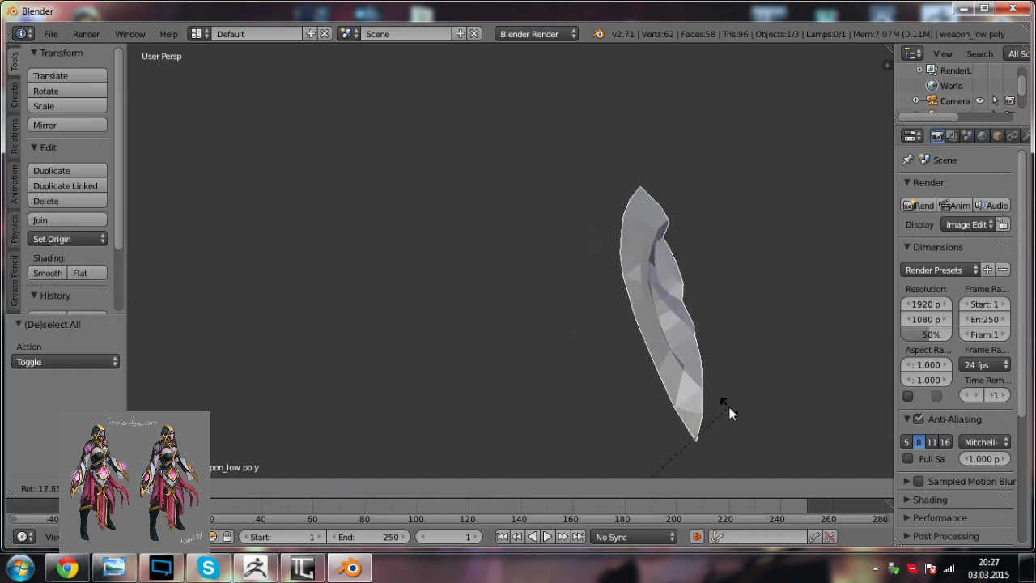
right_click(552, 332)
key(Tab)
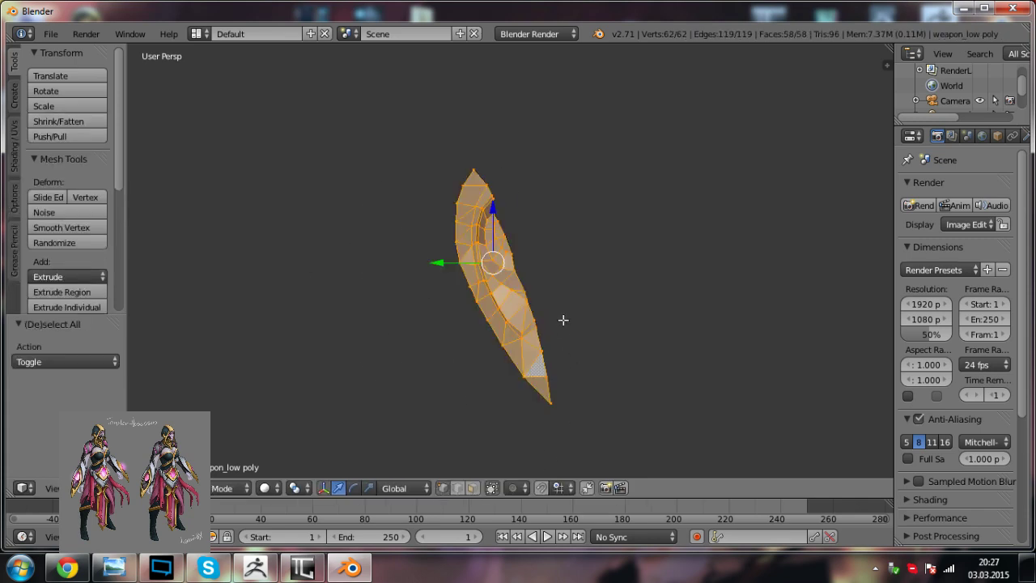
key(r)
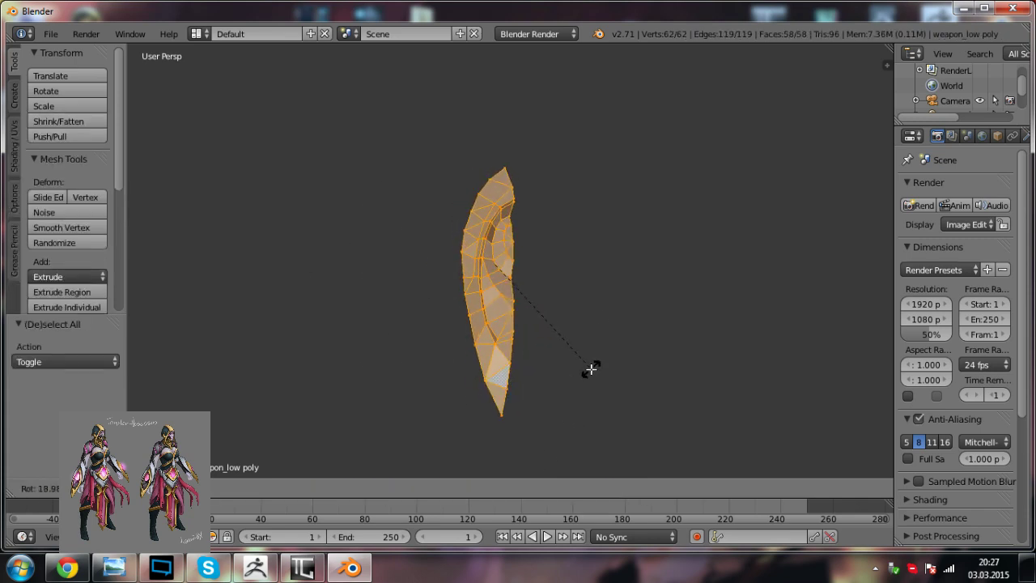
click(591, 369)
Step: From above, rotate the whole blade mesh about 5.3° to align its split edge with the X axis
key(KP_8)
key(KP_8)
key(KP_8)
key(KP_8)
key(KP_8)
key(KP_8)
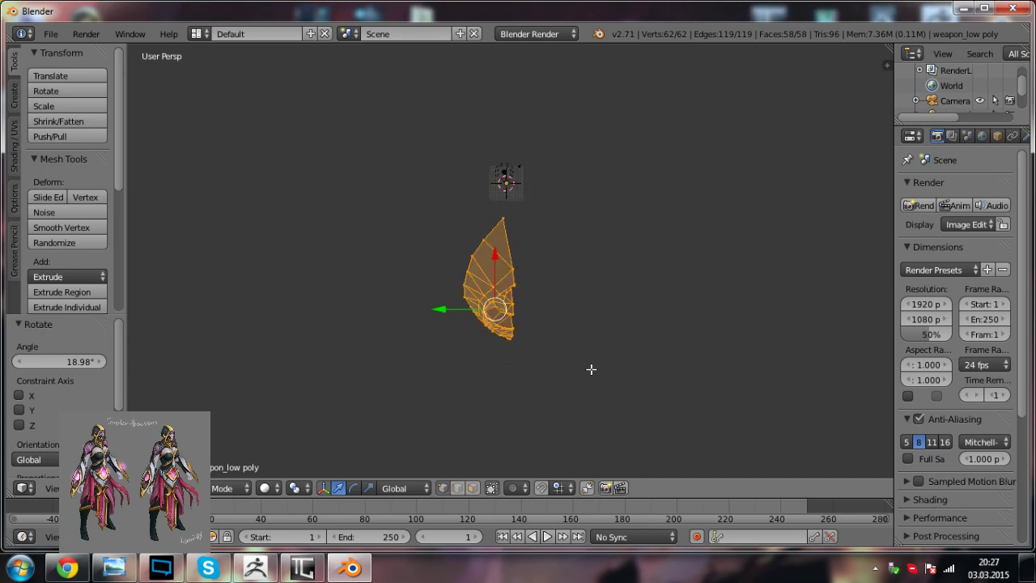
key(r)
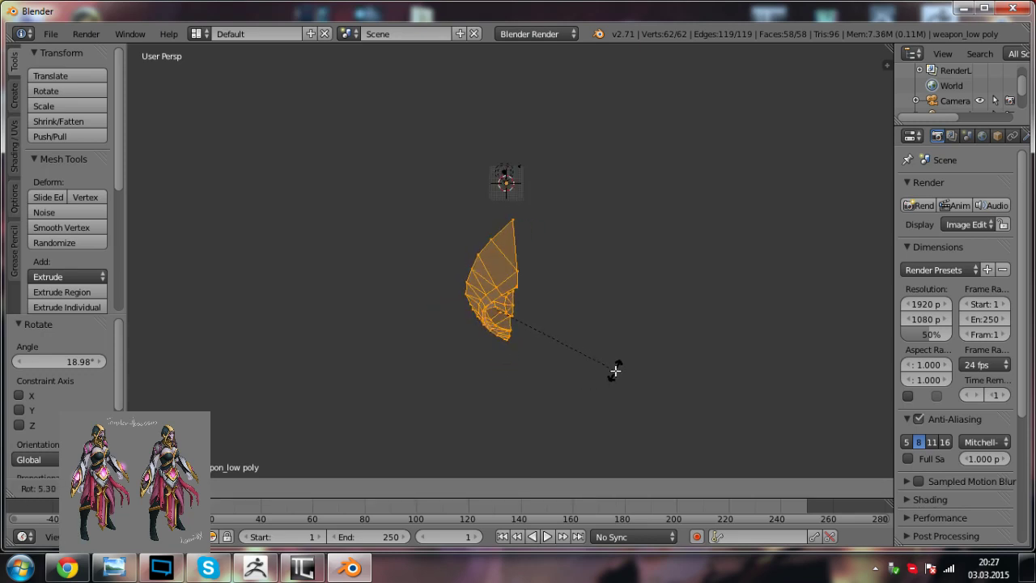
click(615, 370)
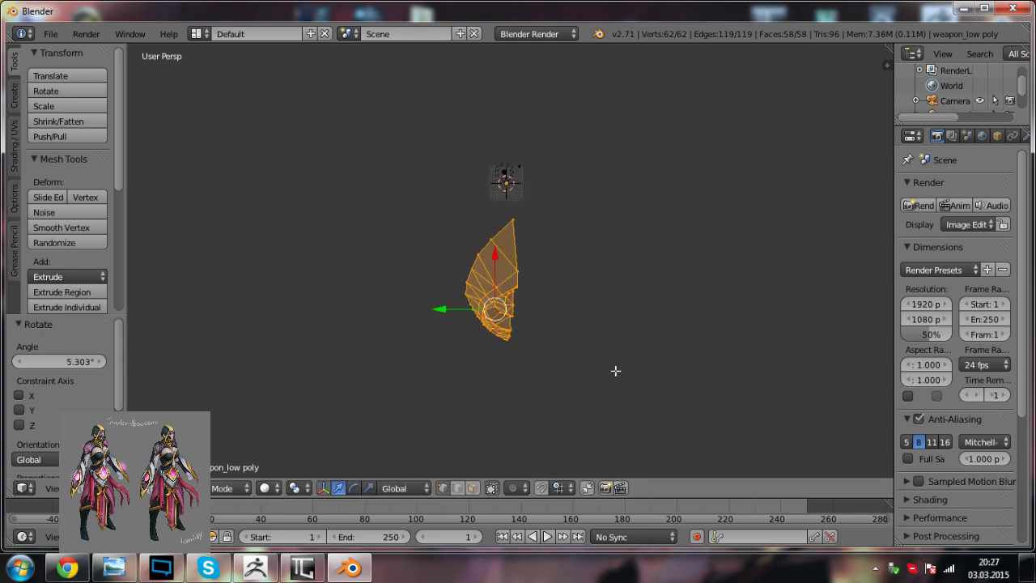
Step: From the side profile, rotate the whole blade mesh about 29.38° so its length stands vertical
key(KP_4)
key(KP_4)
key(KP_4)
key(KP_4)
key(KP_4)
key(KP_4)
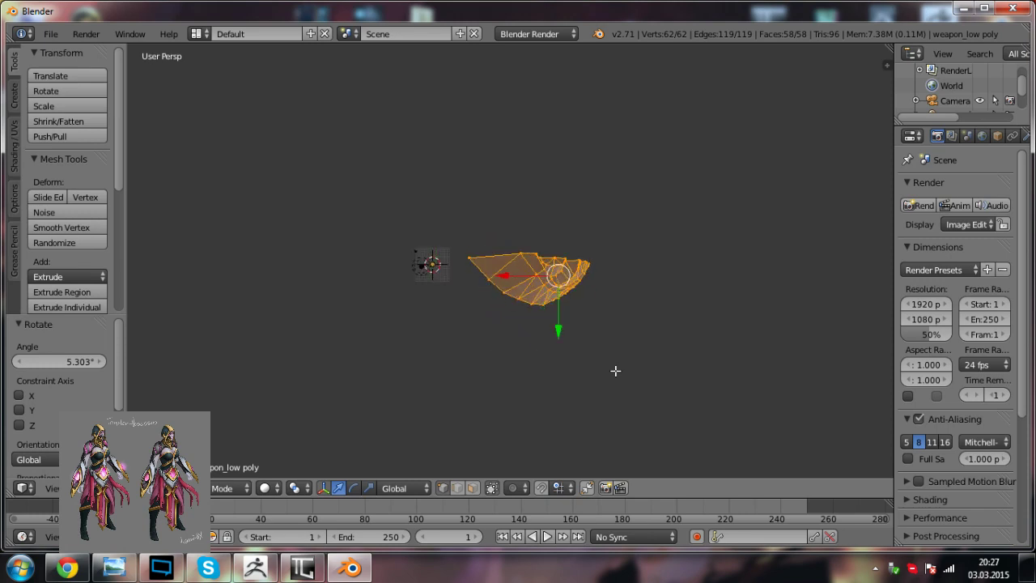
key(KP_2)
key(KP_2)
key(KP_2)
key(KP_2)
key(KP_2)
key(KP_2)
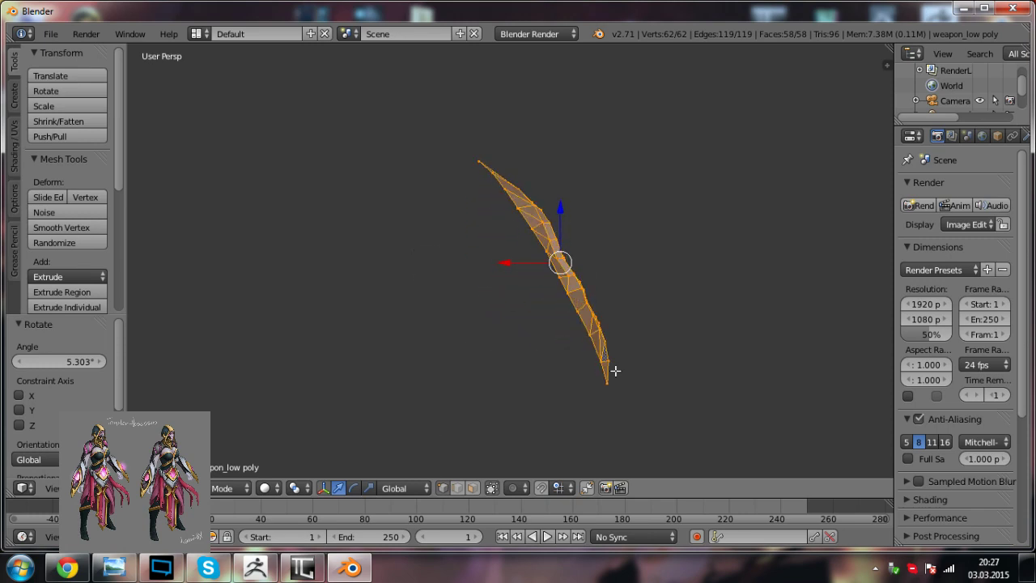
key(r)
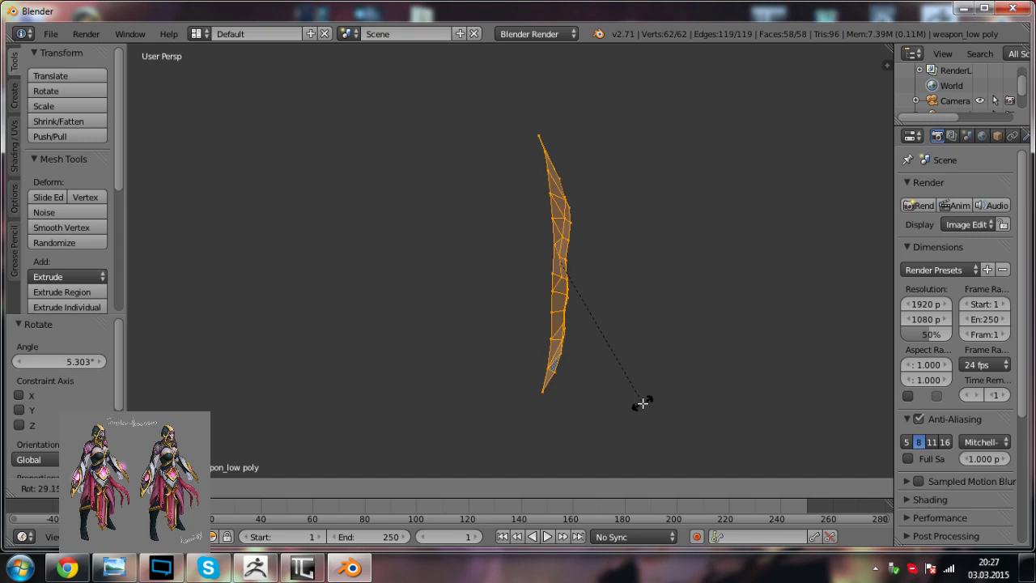
click(642, 403)
Step: Examine the rotated blade mesh's split edge from the side showing its full half outline
key(KP_6)
key(KP_6)
key(KP_6)
key(KP_6)
key(KP_6)
key(KP_6)
key(KP_6)
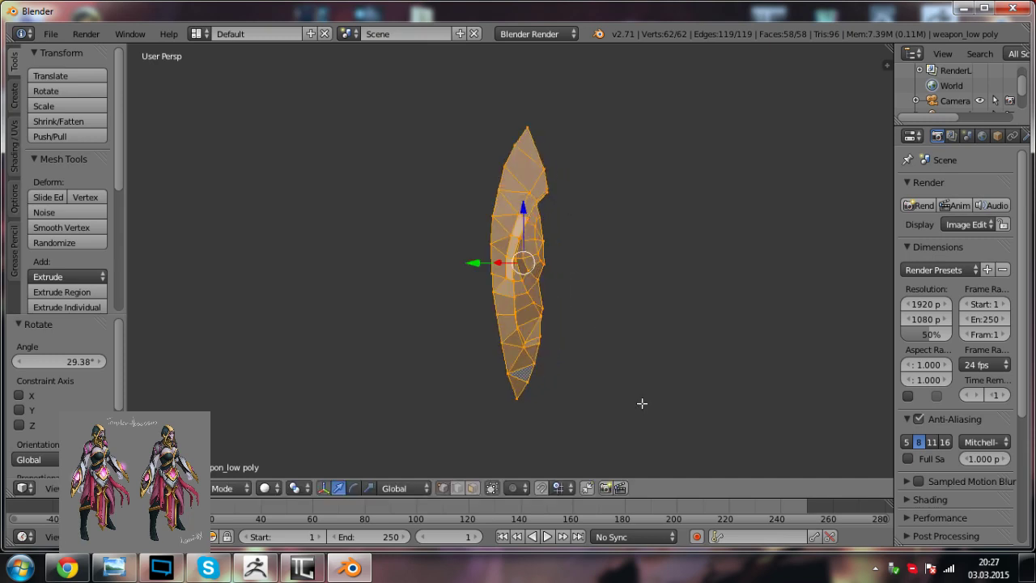
key(KP_4)
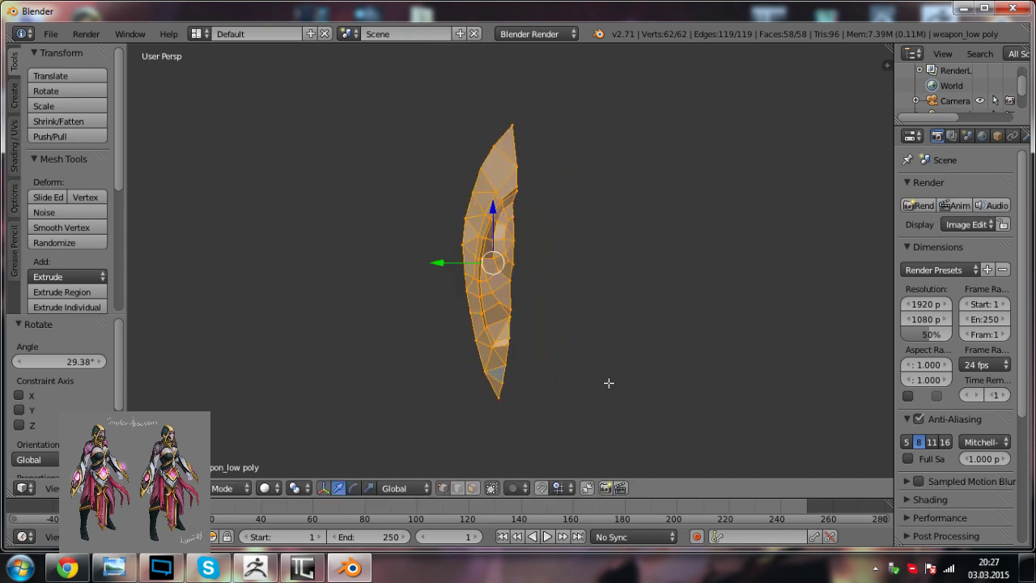
Step: Rotate the whole blade mesh -2.653° from the side, then 15.993° from above to straighten its split edge
key(r)
click(608, 372)
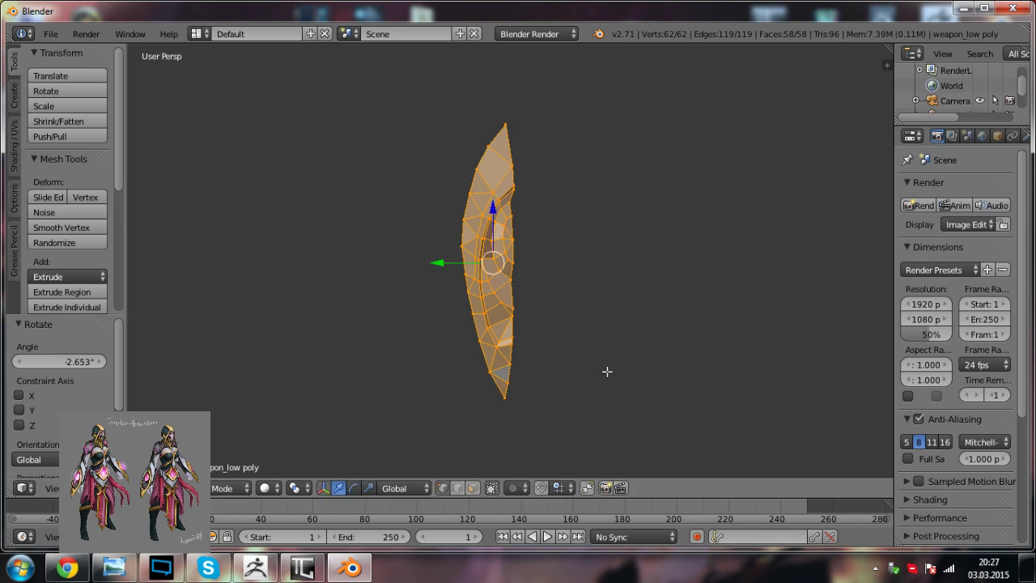
key(KP_8)
key(KP_8)
key(KP_8)
key(KP_8)
key(KP_8)
key(KP_8)
key(r)
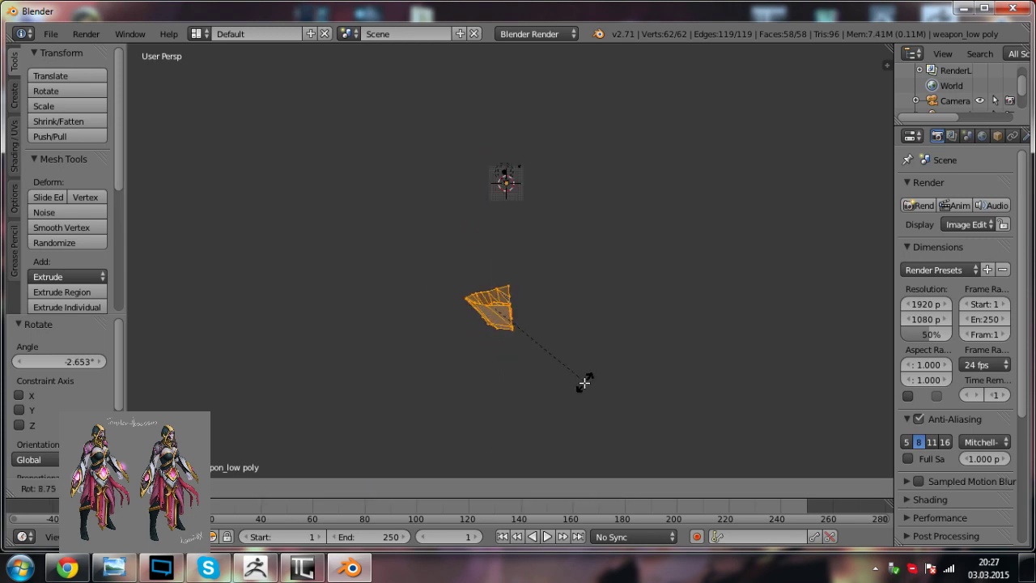
click(572, 390)
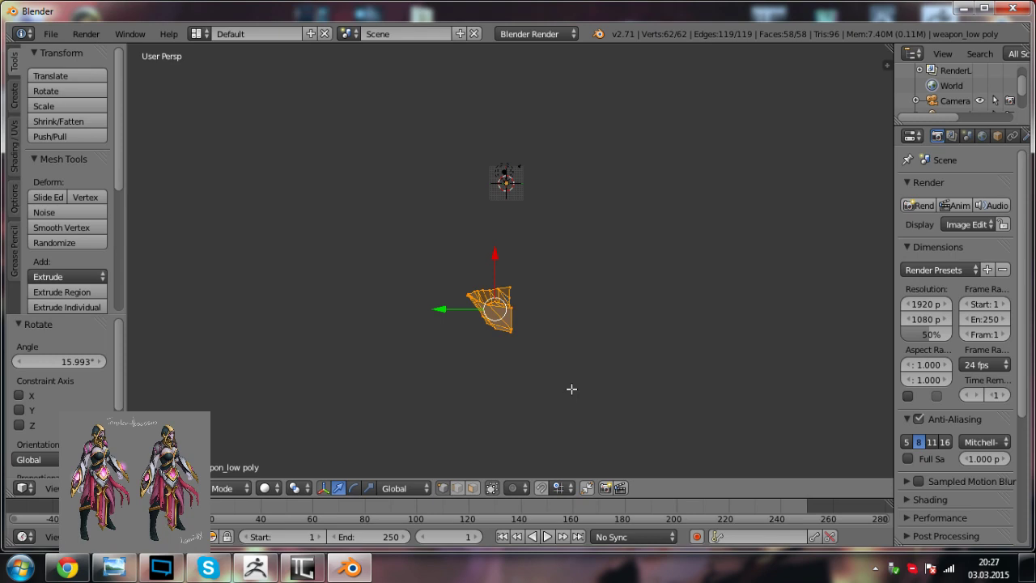
Step: From the perpendicular side profile, rotate the whole blade mesh 1.108°
key(KP_2)
key(KP_2)
key(KP_2)
key(KP_2)
key(KP_2)
key(KP_2)
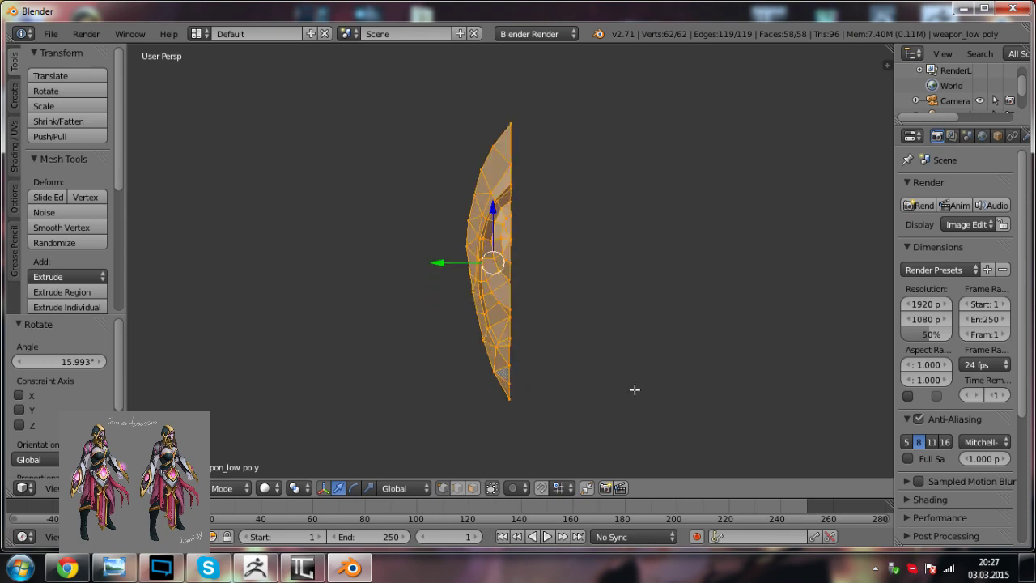
key(KP_4)
key(KP_4)
key(KP_4)
key(KP_4)
key(KP_4)
key(KP_4)
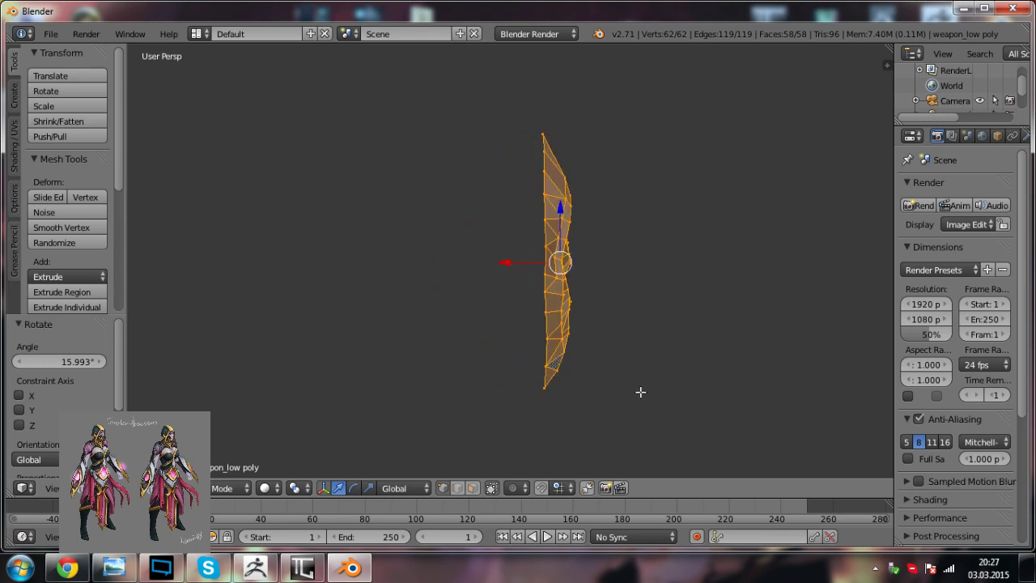
key(r)
click(640, 335)
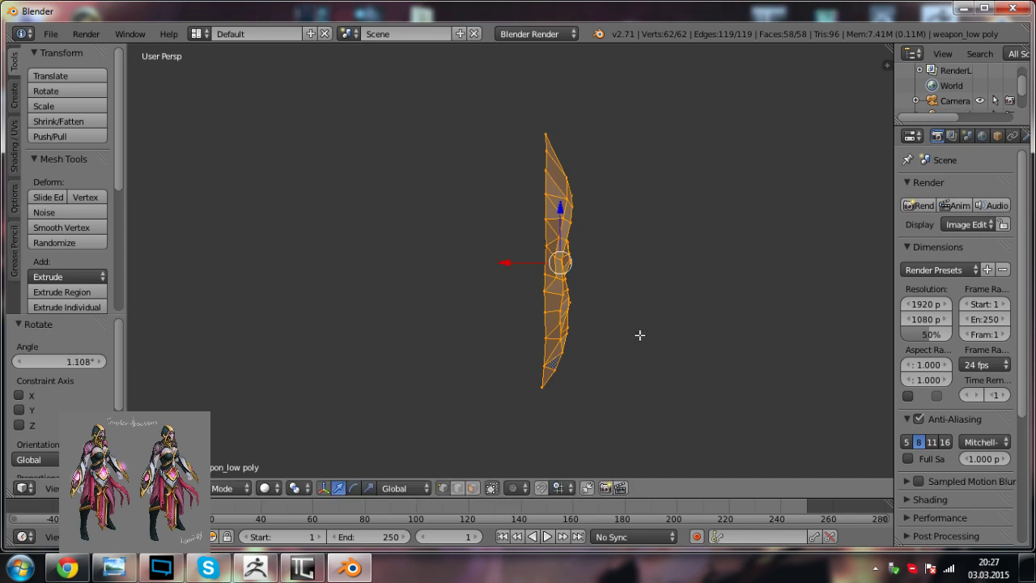
Step: From above in orthographic projection, rotate the whole blade mesh 0.208° to square its split edge
key(KP_8)
key(KP_8)
key(KP_8)
key(KP_8)
key(KP_8)
key(KP_8)
key(KP_5)
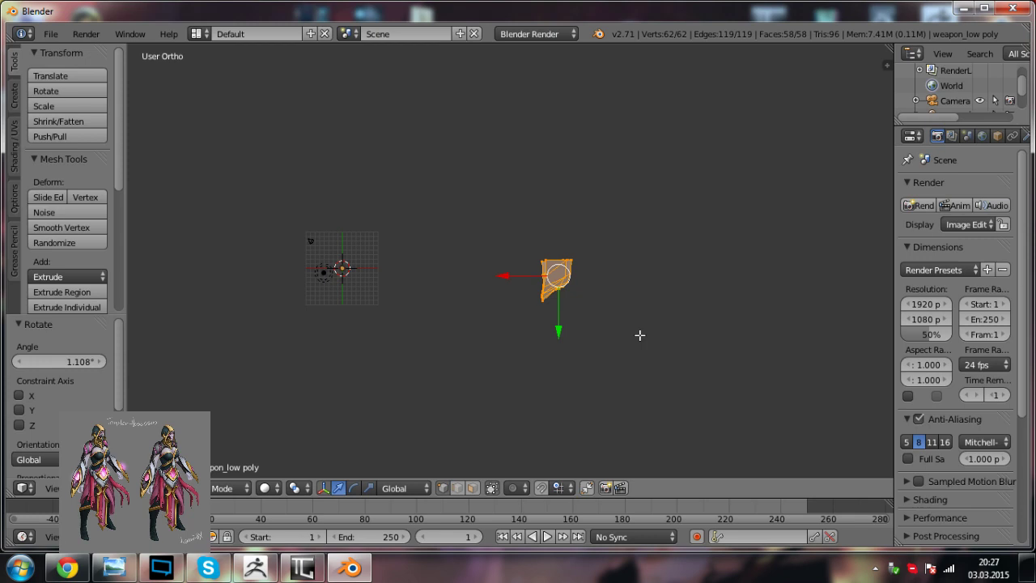
key(KP_6)
key(KP_6)
key(KP_6)
key(KP_6)
key(KP_6)
key(KP_6)
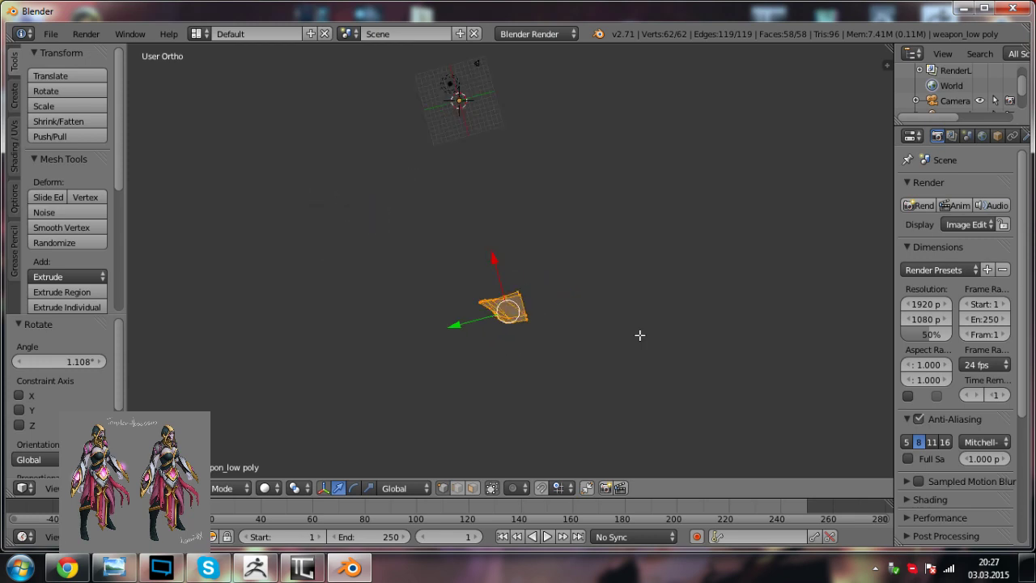
key(KP_2)
key(KP_2)
key(KP_2)
key(KP_2)
key(KP_2)
key(KP_8)
key(KP_8)
key(KP_8)
key(KP_8)
key(KP_8)
scroll(621, 325, up, 4)
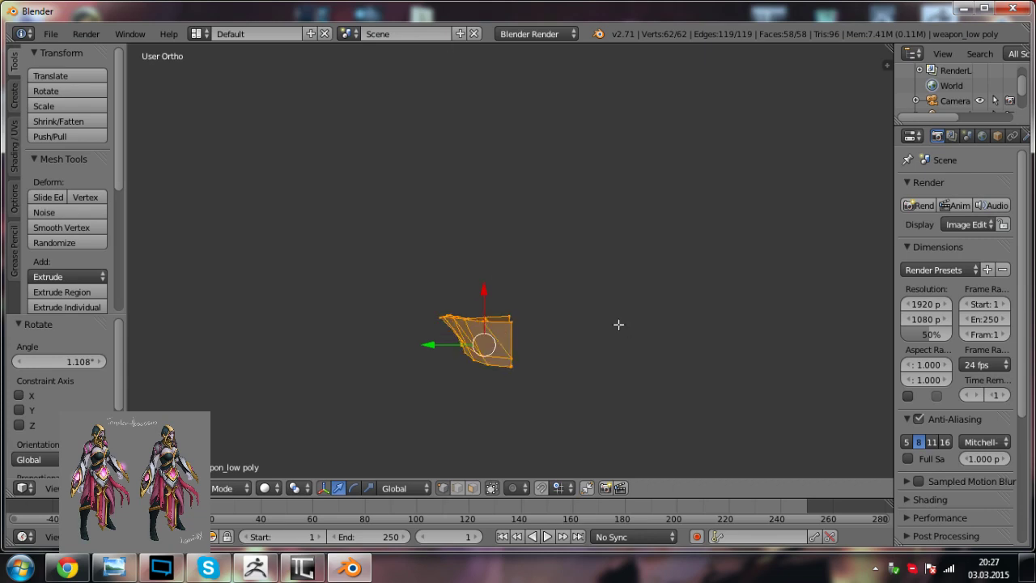
key(r)
click(605, 333)
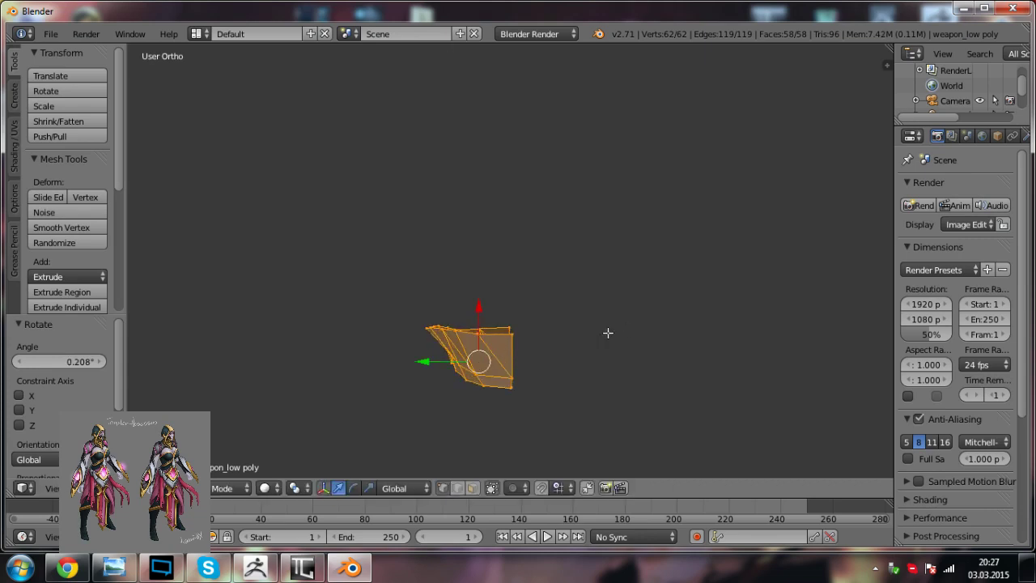
Step: From above, rotate the whole blade mesh by -90°, then deselect it and show the front view
key(KP_1)
key(KP_8)
key(KP_8)
key(KP_8)
key(KP_8)
key(KP_8)
key(KP_8)
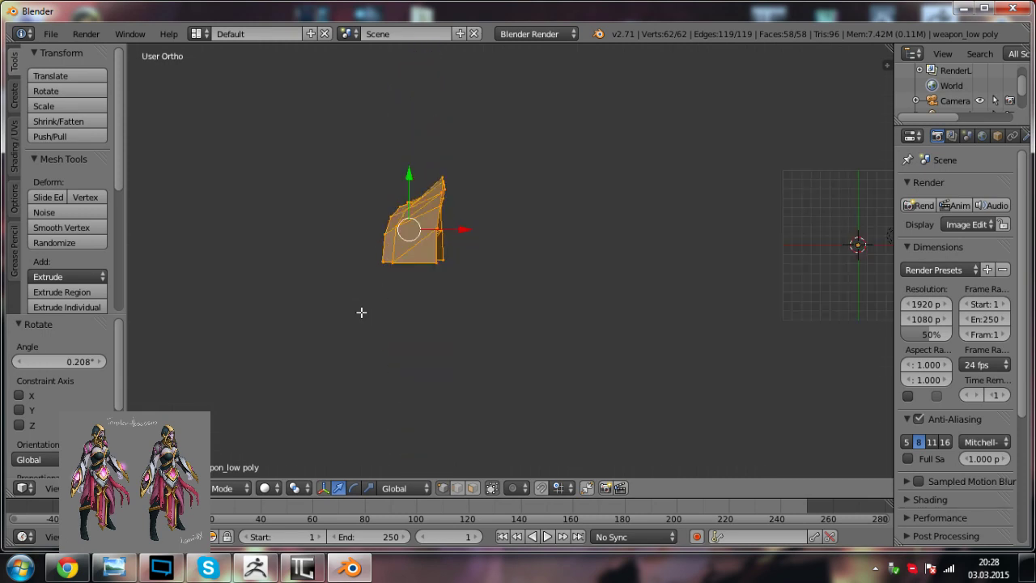
text(r)
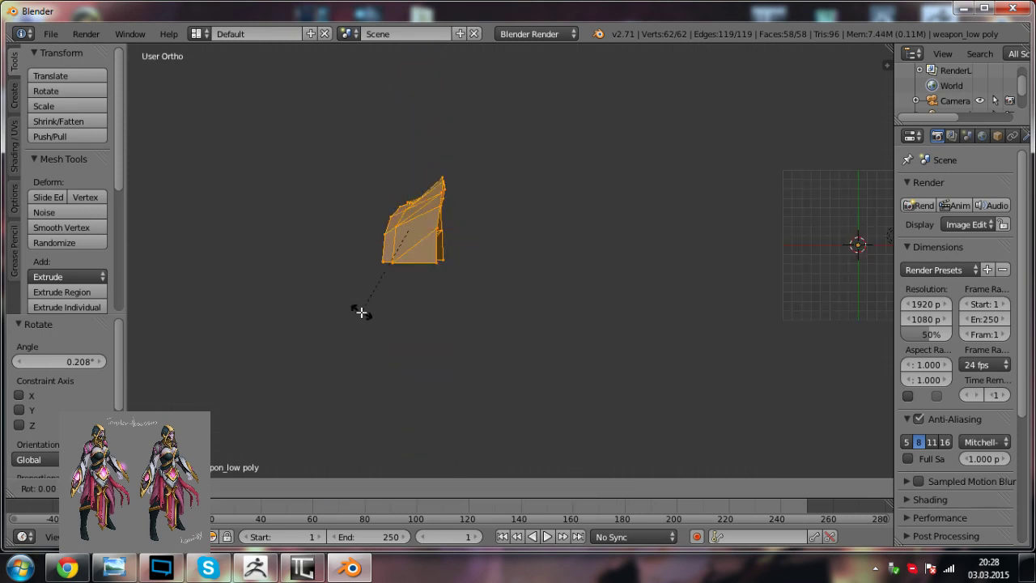
text(-90)
key(Return)
key(a)
key(KP_1)
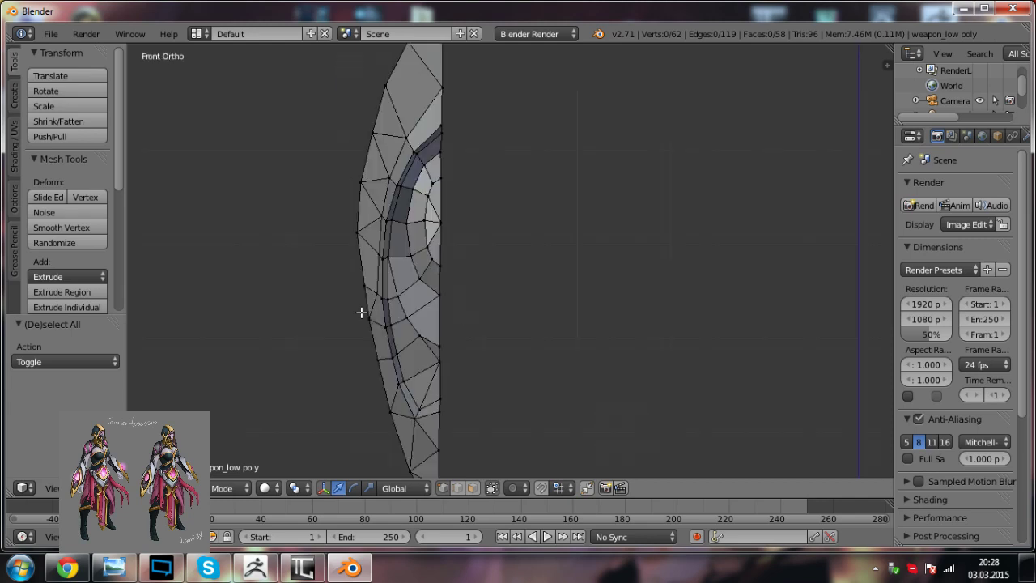
Step: Leave Edit Mode, select the blade object and add a Mirror modifier on the X axis
key(Tab)
scroll(499, 174, down, 2)
key(a)
right_click(451, 282)
shift+middle_drag(498, 271, 509, 236)
scroll(510, 237, up, 1)
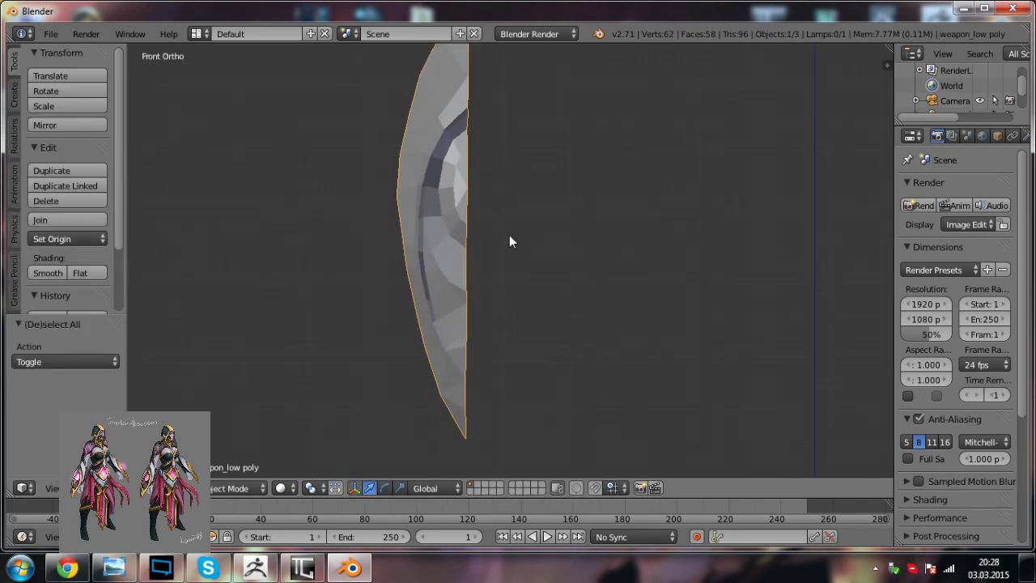
click(1026, 136)
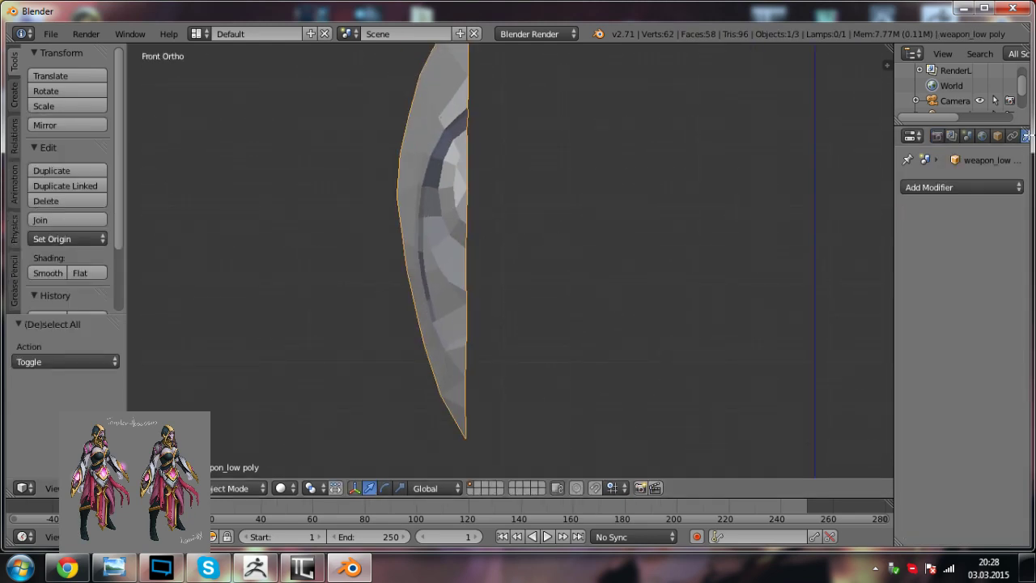
click(983, 186)
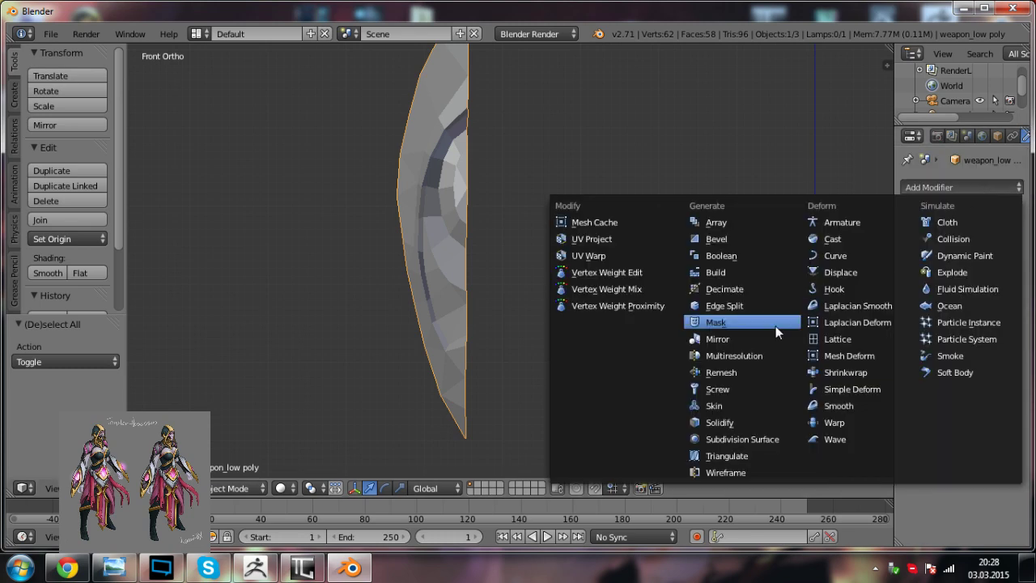
click(720, 339)
shift+middle_drag(554, 148, 576, 233)
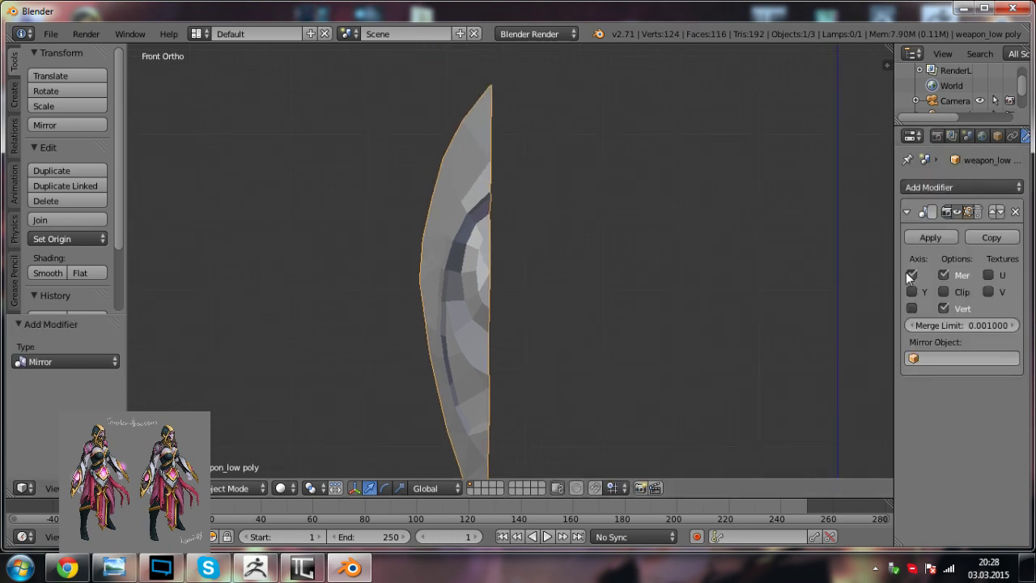
Step: Enable Clipping on the Mirror modifier and move the whole half mesh 42.463 units along X toward its mirrored copy
scroll(567, 261, down, 6)
key(Tab)
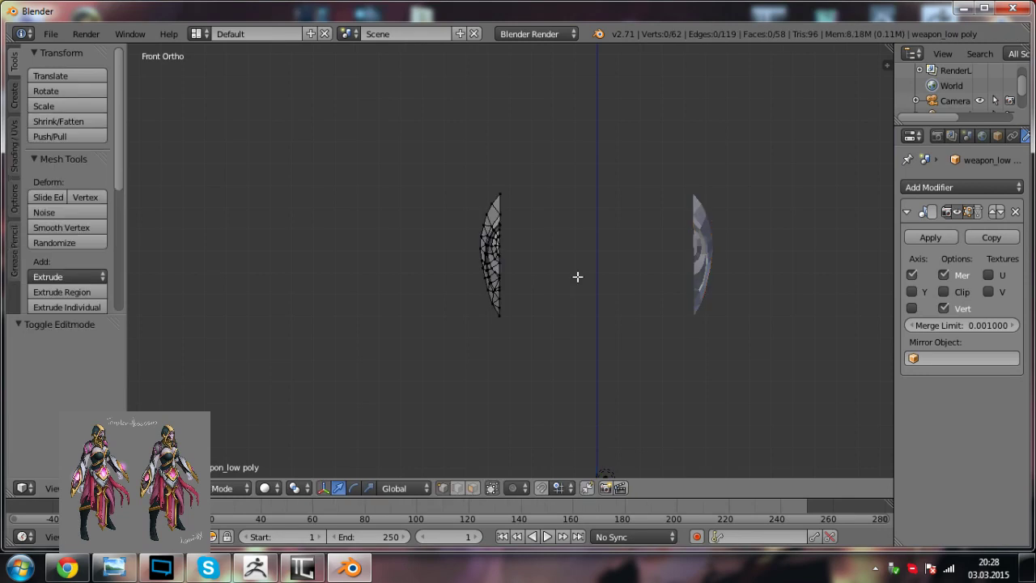
key(a)
shift+middle_drag(591, 306, 484, 213)
drag(440, 164, 530, 171)
shift+middle_drag(499, 176, 493, 289)
scroll(493, 289, up, 4)
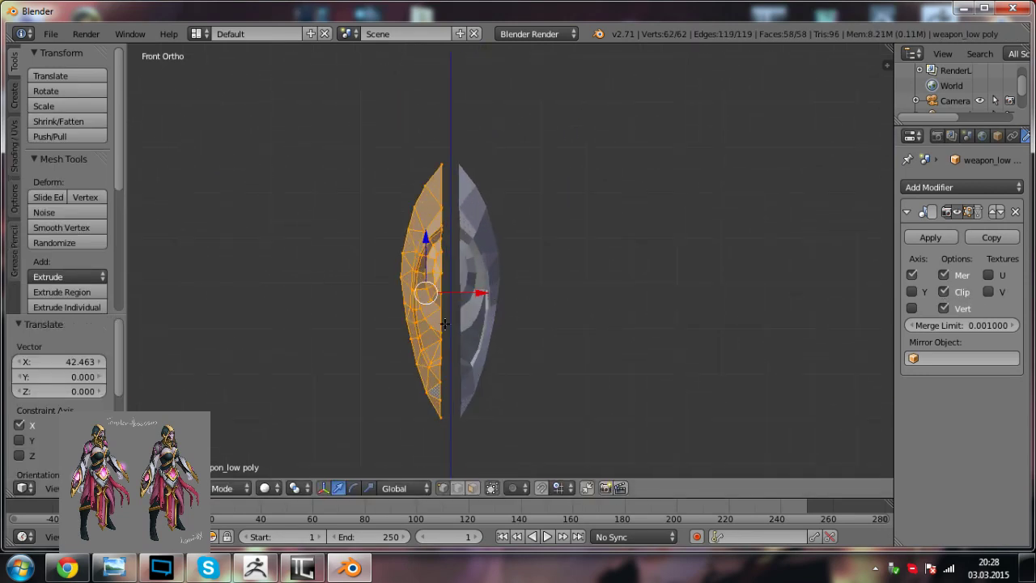
Step: Move the half mesh farther along X until its split edge meets the mirrored half at the center line
shift+middle_drag(453, 318, 513, 258)
scroll(513, 257, up, 3)
drag(516, 216, 534, 214)
shift+middle_drag(551, 189, 541, 259)
key(Tab)
key(Tab)
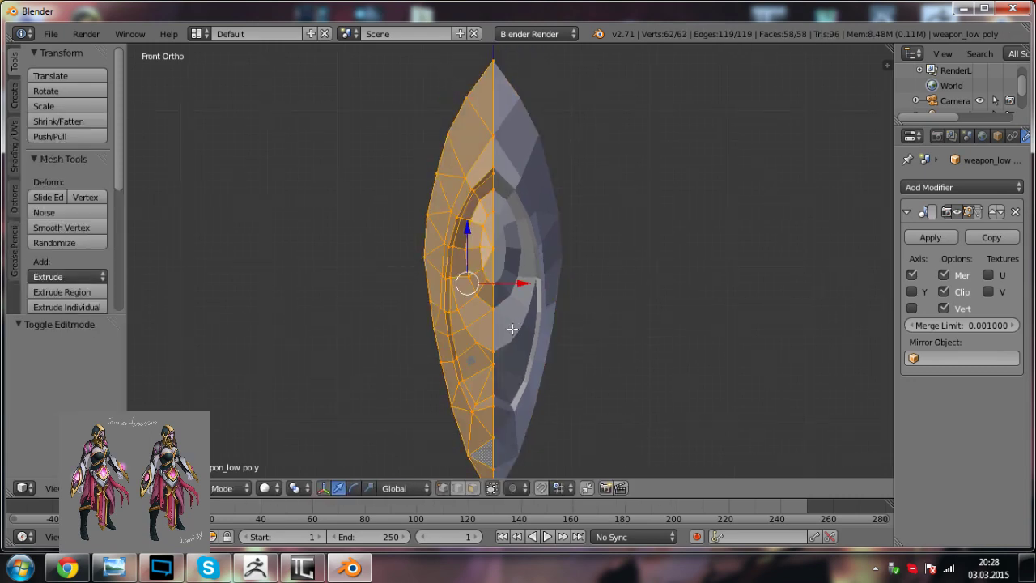
Step: Move the outer outline vertices at and above the blade's widest point inward along X, the highest of them by 1.619
scroll(482, 284, up, 1)
right_click(404, 249)
drag(455, 258, 459, 258)
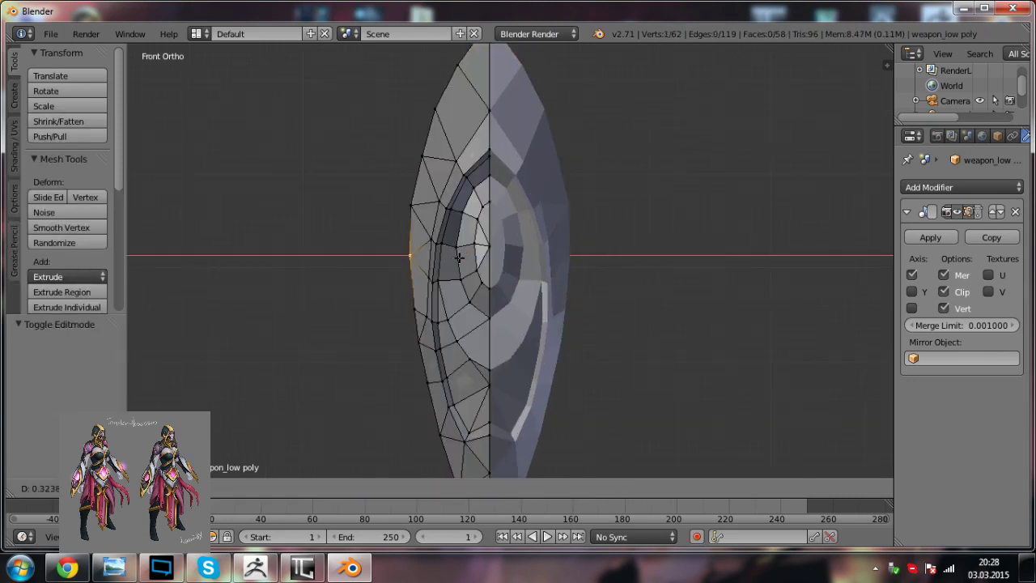
click(461, 256)
key(a)
right_click(407, 199)
drag(468, 206, 479, 205)
key(a)
right_click(424, 203)
key(a)
right_click(416, 157)
drag(476, 158, 491, 157)
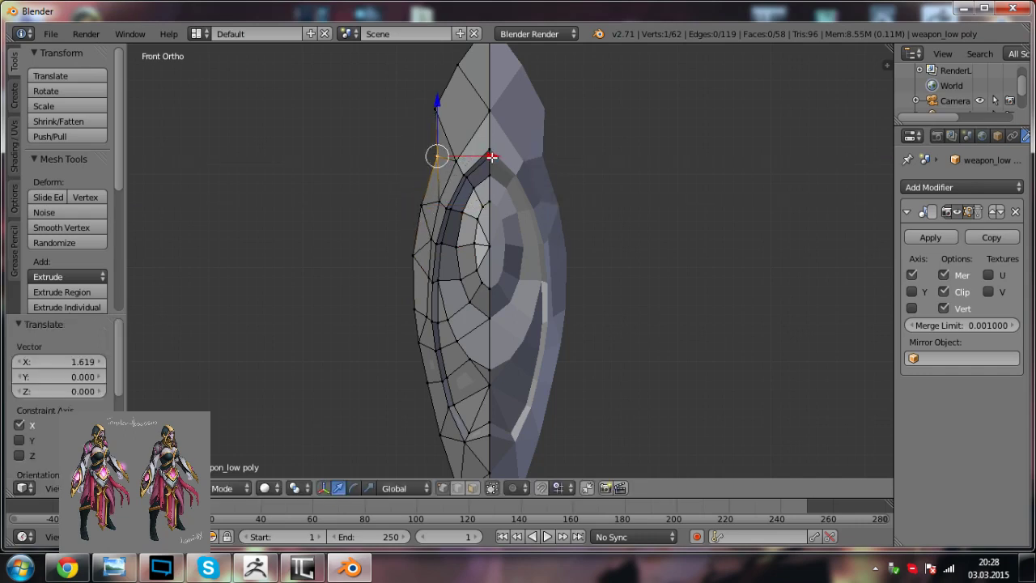
Step: Move the next two upper outline vertices inward along X to taper the blade, the one nearest the tip by 1.943
shift+middle_drag(492, 157, 470, 223)
right_click(415, 174)
drag(473, 177, 496, 185)
right_click(445, 126)
drag(492, 136, 511, 141)
Step: Lower the blade's tip vertex and the neighboring outline vertex along Z, then return to Object Mode
right_click(475, 89)
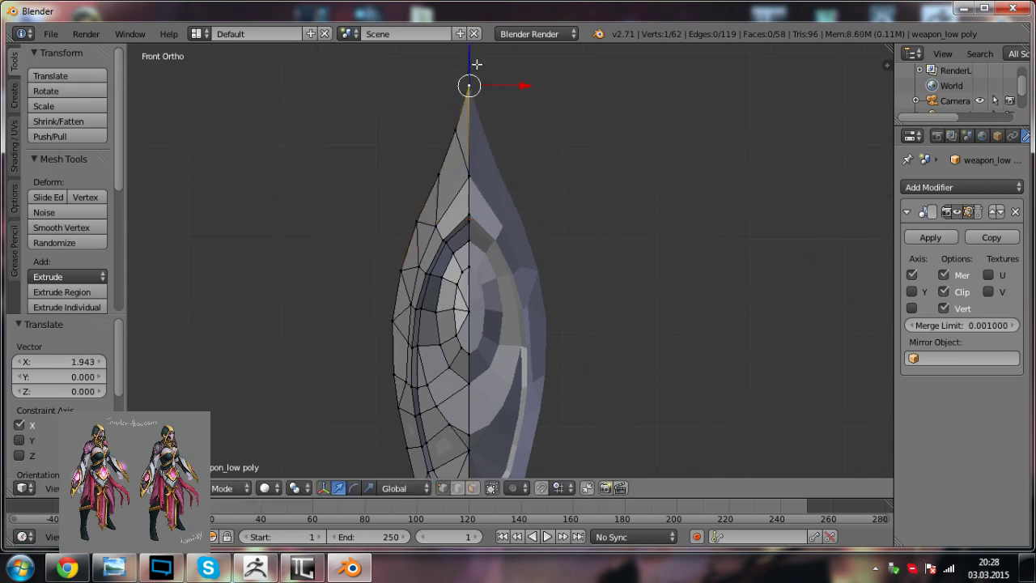
drag(472, 60, 465, 106)
right_click(447, 127)
drag(458, 71, 470, 91)
key(a)
right_click(435, 174)
key(a)
right_click(459, 144)
right_click(479, 134)
key(a)
scroll(569, 246, down, 2)
key(Tab)
key(a)
Step: Examine the mirrored blade from the side in orthographic and perspective views, checking the straightness of its rear edge
mouse_move(476, 347)
middle_down()
mouse_move(539, 256)
mouse_move(574, 370)
mouse_move(474, 386)
mouse_move(481, 353)
middle_up()
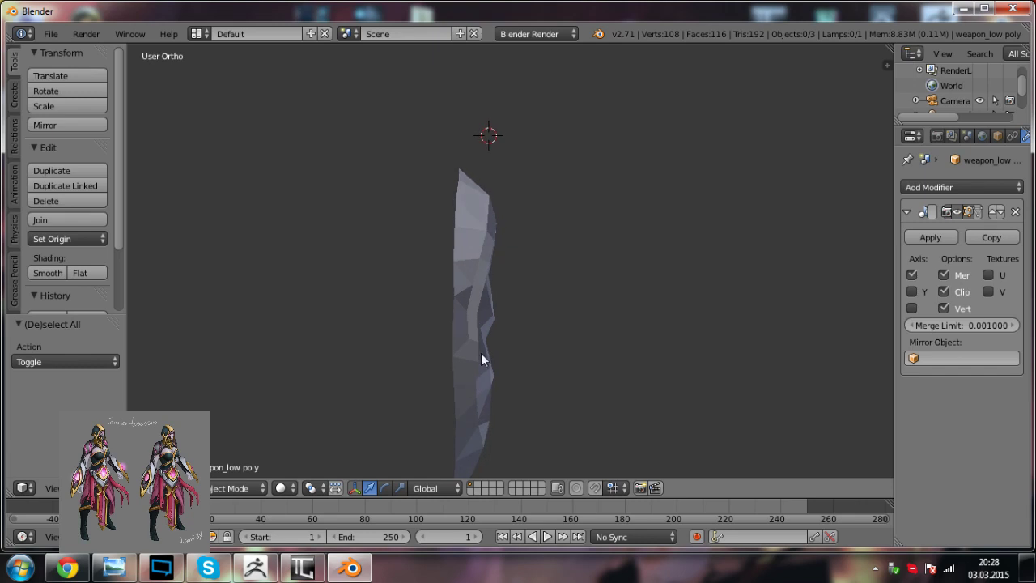
key(KP_1)
key(KP_5)
key(KP_5)
key(KP_4)
key(KP_4)
key(KP_4)
key(KP_4)
key(KP_4)
key(KP_4)
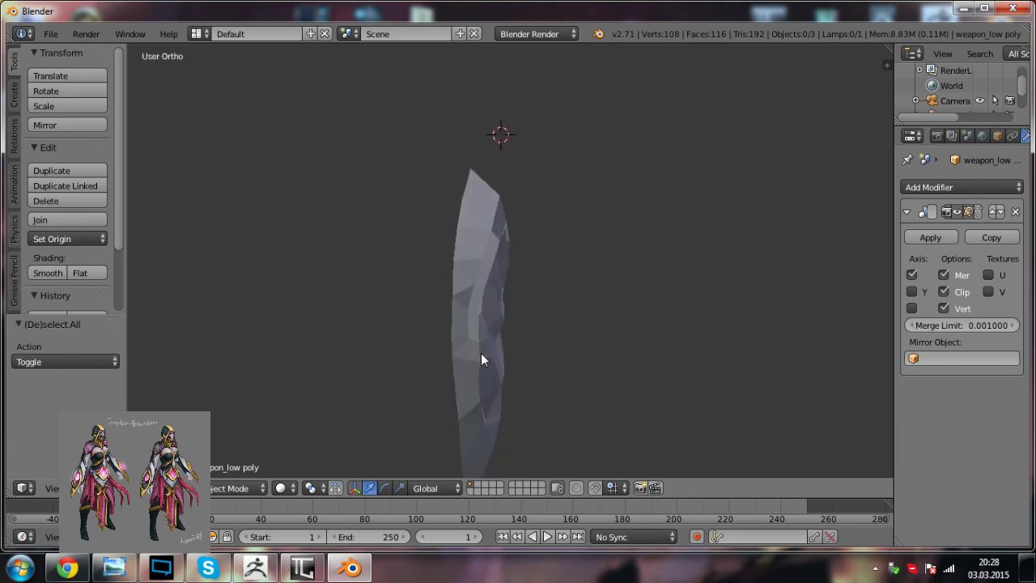
key(KP_4)
key(KP_5)
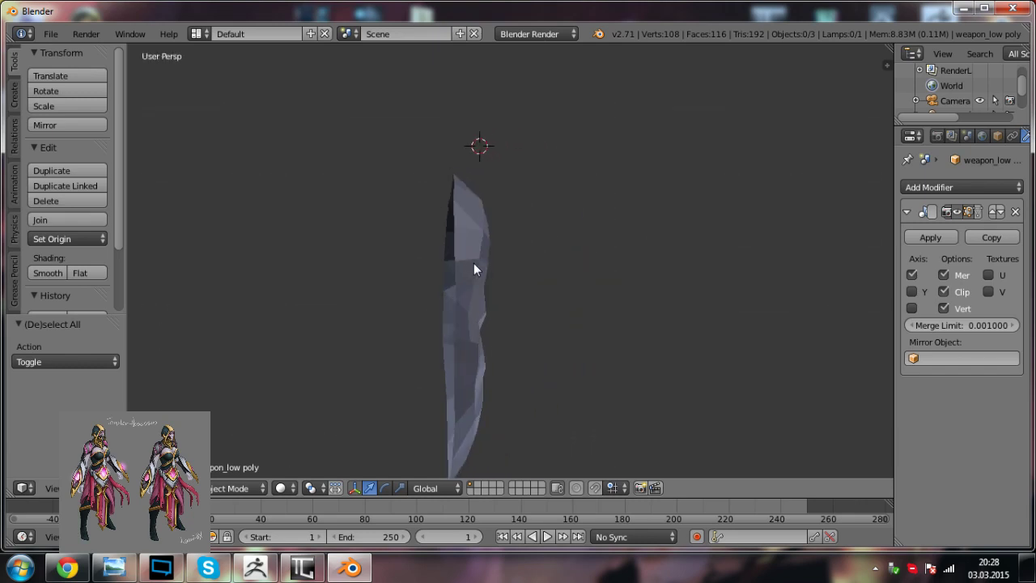
key(KP_1)
key(KP_5)
key(KP_5)
key(KP_4)
key(KP_4)
key(KP_4)
key(KP_4)
key(KP_4)
key(KP_4)
Step: Select the blade's rear outer edge loop in wireframe and flatten it by scaling to 0 along Y
right_click(460, 260)
key(Tab)
mouse_move(503, 240)
shift+middle_down()
mouse_move(564, 191)
mouse_move(517, 250)
shift+middle_up()
scroll(563, 203, up, 1)
right_click(503, 215)
key(a)
scroll(522, 320, down, 1)
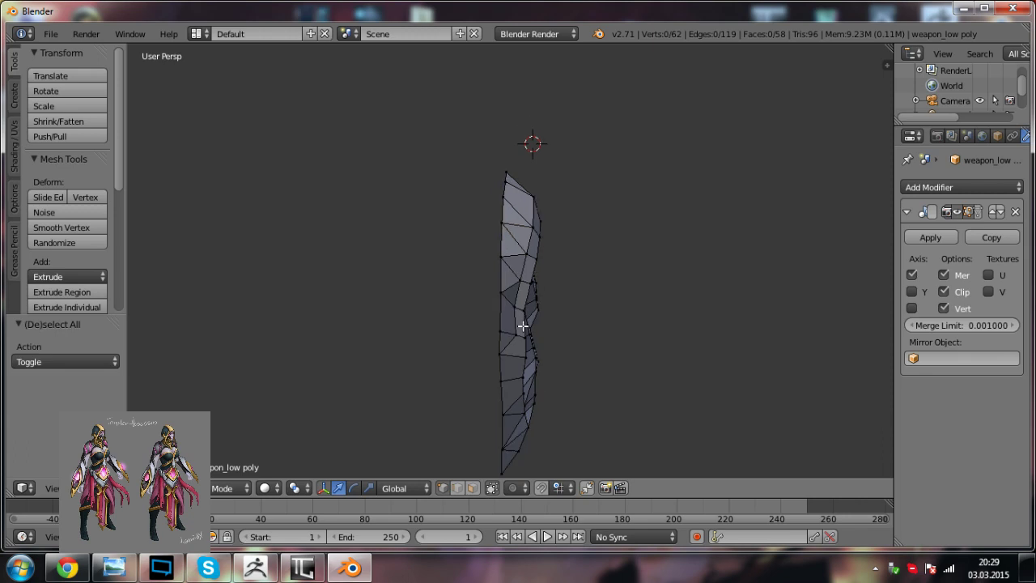
key(z)
shift+middle_drag(548, 321, 522, 305)
alt+right_click(520, 259)
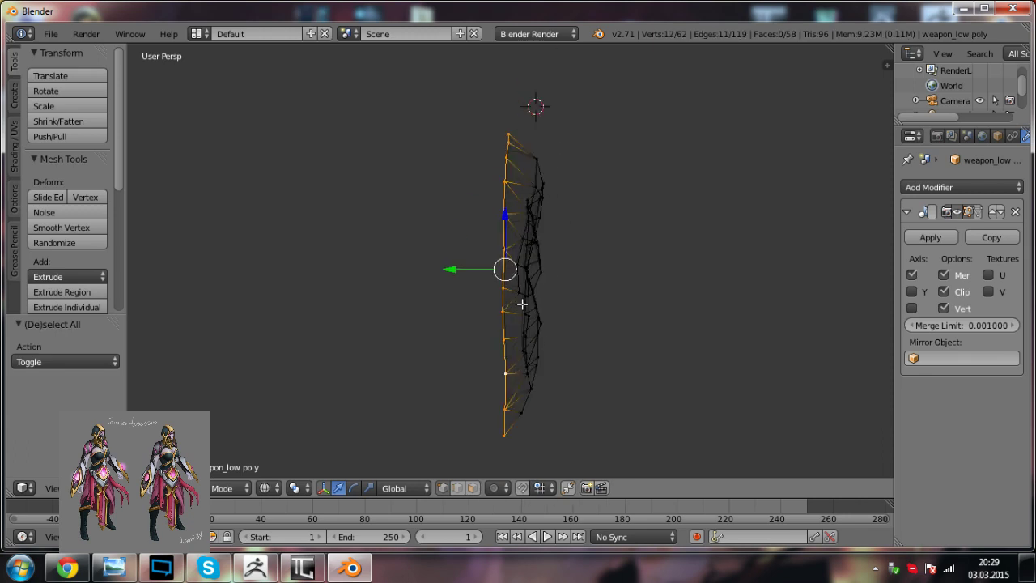
key(s)
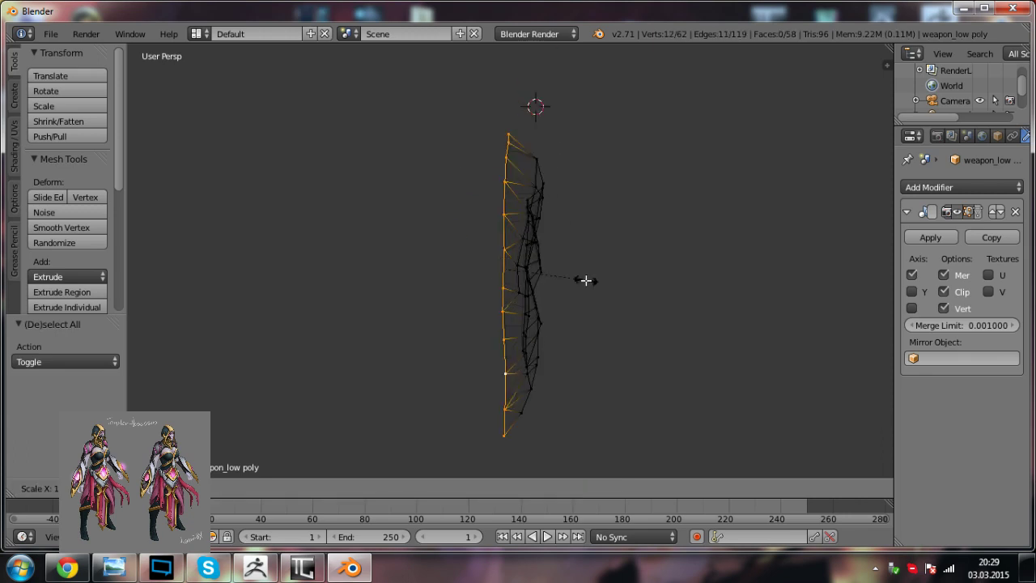
key(y)
key(0)
key(Return)
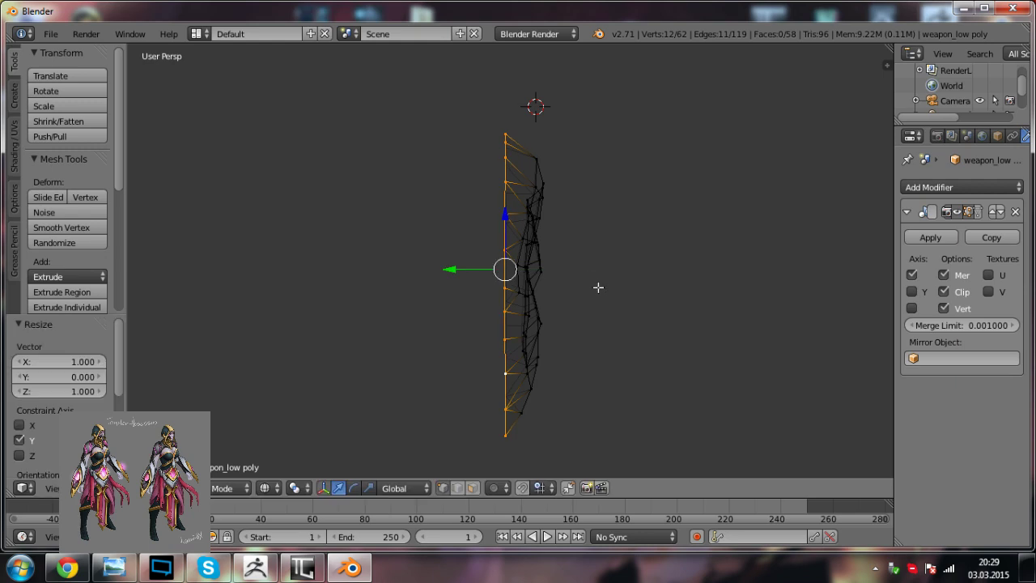
Step: Return the blade to solid shading and clear the vertex selection in Edit Mode
key(z)
scroll(597, 287, down, 2)
scroll(591, 291, up, 2)
key(Tab)
key(Tab)
key(a)
scroll(567, 291, up, 1)
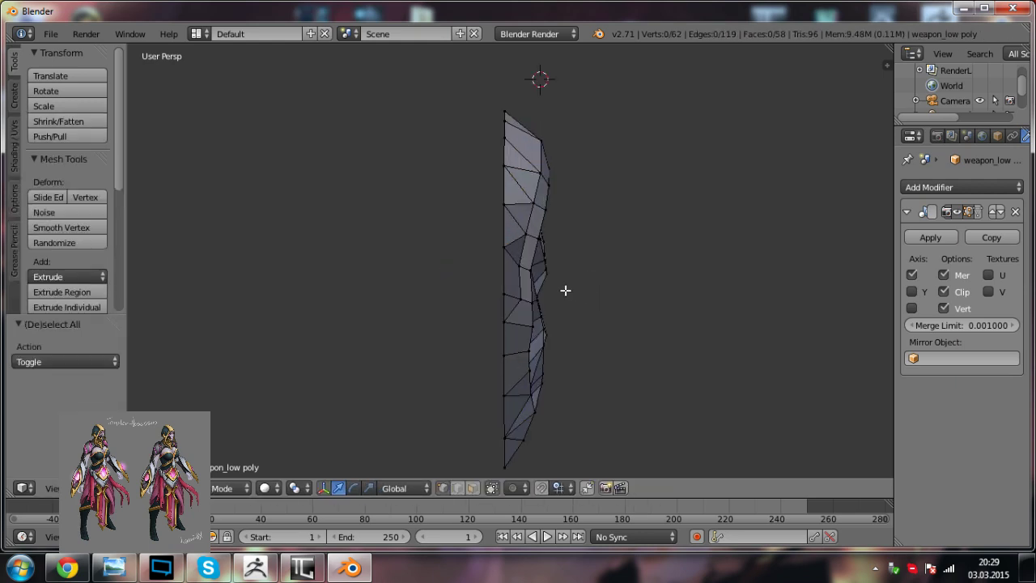
Step: Shift two vertices of the blade's inner rim edge along Y, moving the first by -0.278, then clear the selection
scroll(565, 290, up, 3)
right_click(518, 324)
drag(453, 320, 457, 320)
right_click(495, 389)
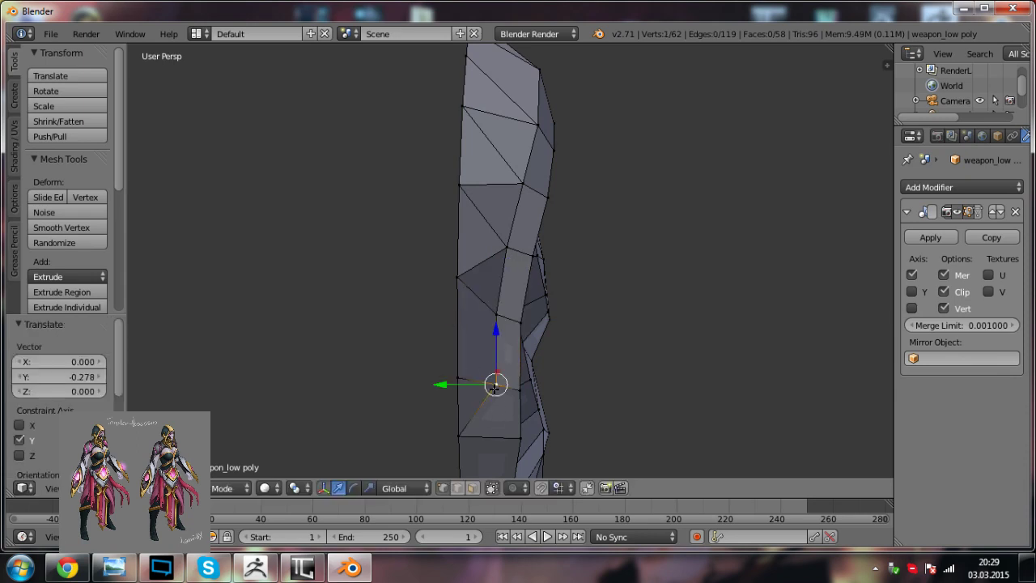
scroll(522, 398, down, 1)
shift+middle_drag(516, 415, 526, 297)
right_click(521, 294)
drag(482, 291, 478, 292)
key(a)
Step: Move the next inner rim vertex along Y by 0.604 and select its close neighbor
right_click(530, 255)
drag(497, 252, 468, 246)
right_click(486, 239)
right_click(514, 243)
Step: Merge the two close vertices on the middle of the blade's inner rim and clear the selection
middle_drag(562, 240, 509, 321)
shift+right_click(497, 320)
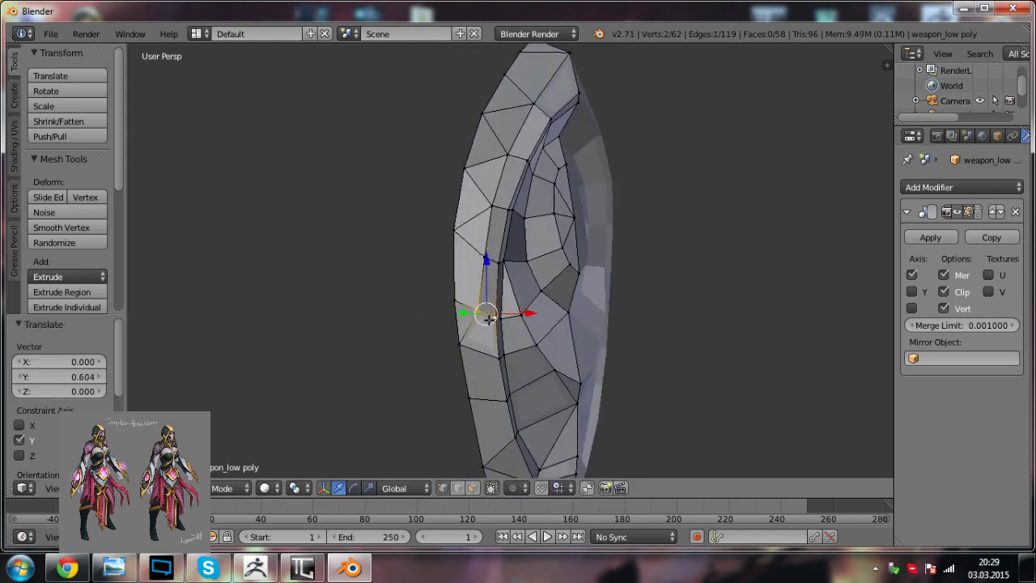
key(alt+m)
click(483, 336)
key(a)
Step: Merge the next pair of rim vertices directly above at the last selected one
right_click(482, 261)
shift+right_click(498, 260)
key(alt+m)
click(497, 261)
key(a)
Step: Merge the following vertex pair higher up the inner rim into the last selected vertex
shift+middle_drag(497, 261, 468, 349)
scroll(468, 349, up, 2)
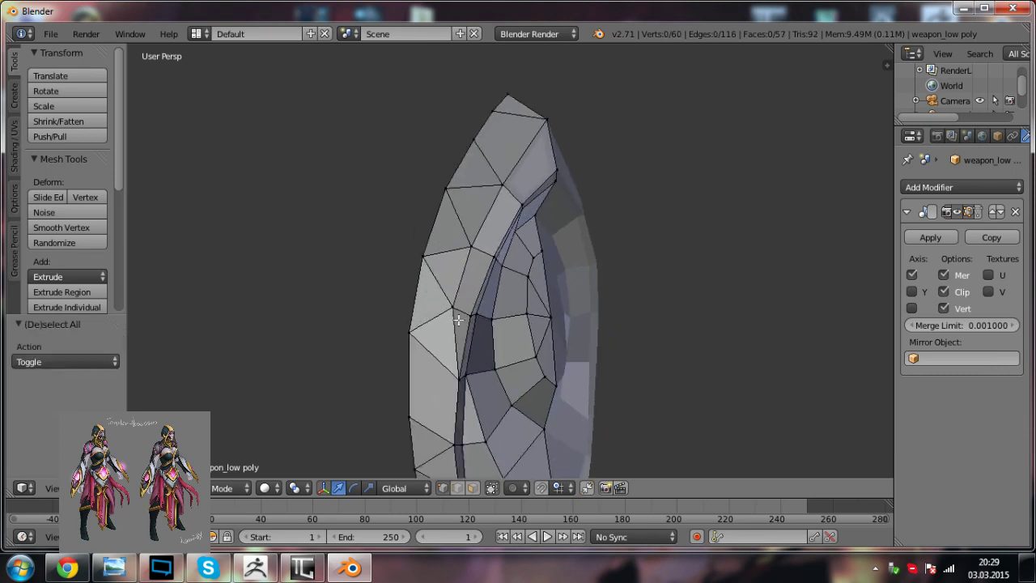
right_click(444, 317)
shift+right_click(463, 322)
key(alt+m)
click(463, 323)
key(a)
Step: Merge the vertex pair on the upper part of the inner rim and deselect everything
shift+middle_drag(465, 298, 463, 323)
scroll(463, 322, up, 1)
right_click(436, 278)
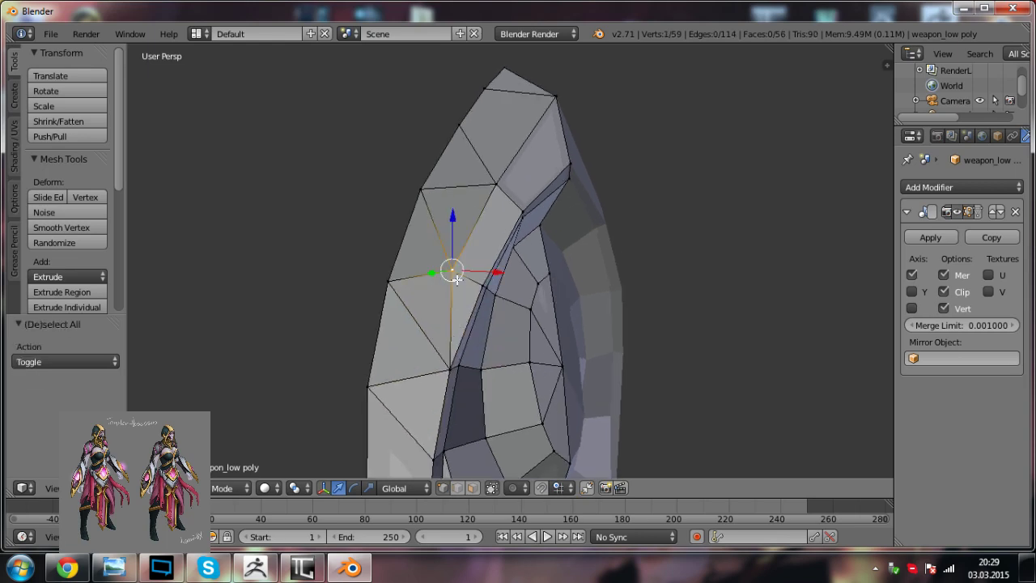
shift+right_click(478, 286)
key(alt+m)
click(479, 287)
key(a)
Step: Merge the rim vertex pair just below the blade's upper tip section
right_click(496, 183)
shift+right_click(526, 210)
key(alt+m)
click(527, 210)
key(a)
Step: Merge the uppermost pair of inner rim vertices at the mirror seam and clear the selection
middle_drag(527, 211, 434, 307)
right_click(538, 173)
shift+right_click(548, 228)
key(alt+m)
click(545, 229)
key(a)
Step: Examine the mirrored blade's outline and edge flow in front orthographic view, with and without the editable mesh shown
scroll(535, 307, down, 2)
middle_drag(546, 229, 527, 273)
key(KP_1)
key(KP_5)
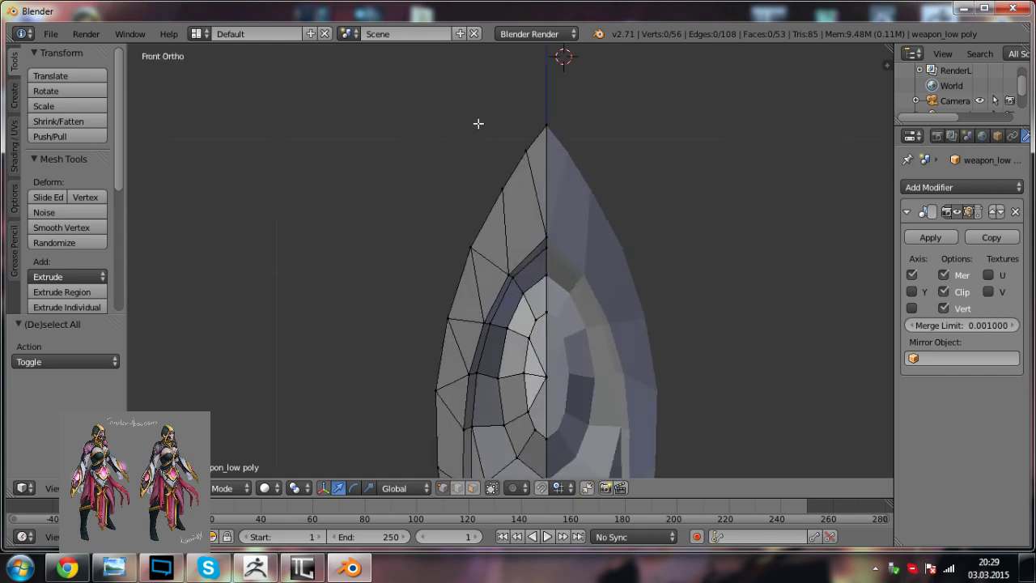
scroll(478, 123, down, 5)
key(Tab)
key(Tab)
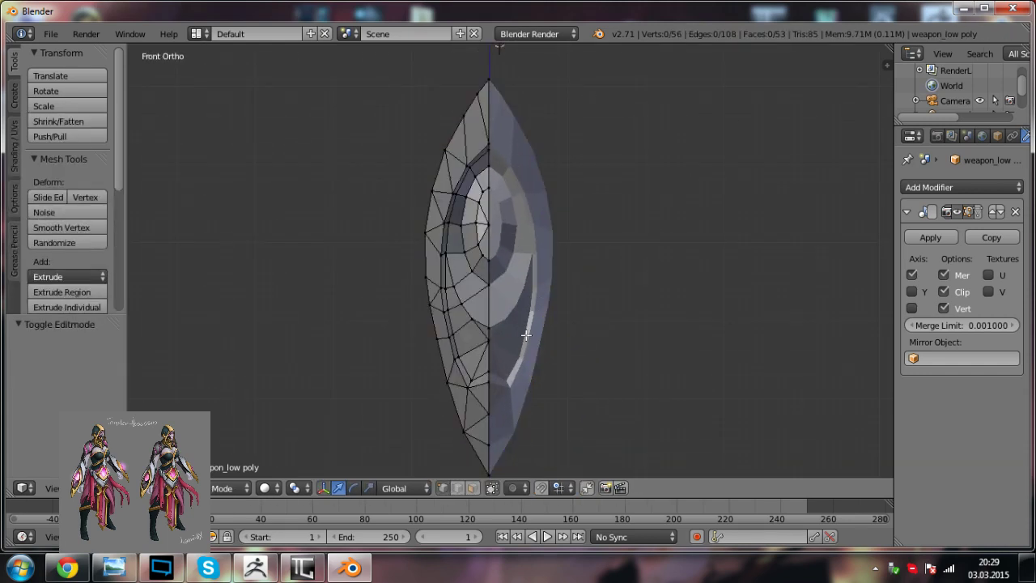
scroll(537, 303, up, 1)
shift+middle_drag(510, 246, 508, 262)
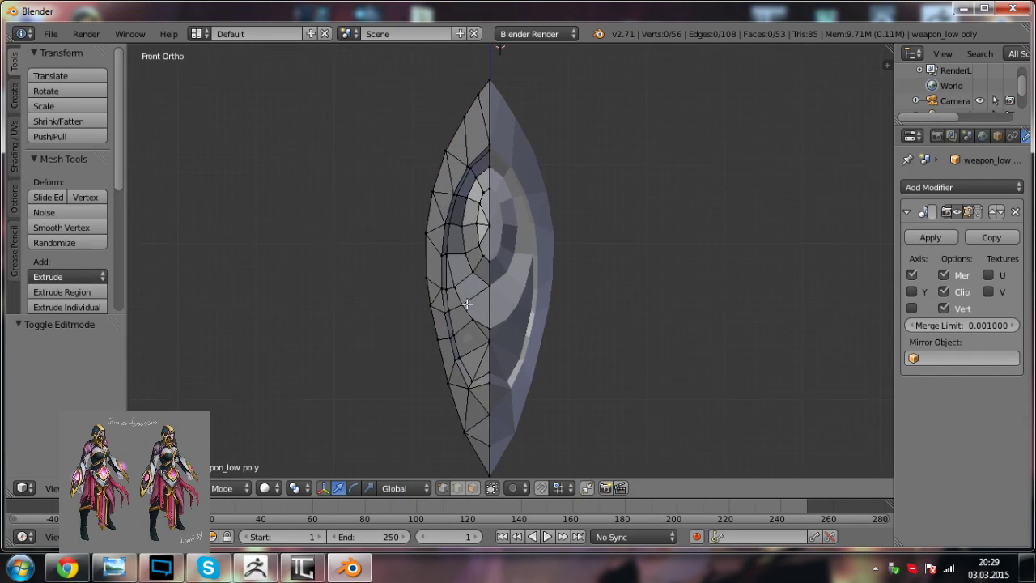
scroll(467, 306, up, 1)
shift+middle_drag(462, 336, 470, 299)
scroll(470, 299, down, 1)
shift+middle_drag(471, 359, 467, 356)
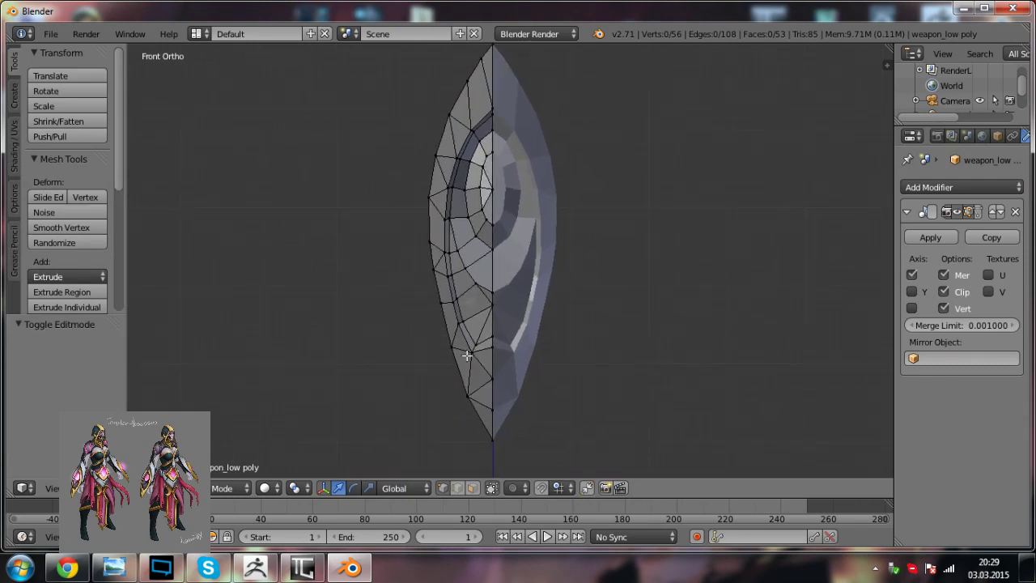
shift+middle_drag(482, 230, 487, 257)
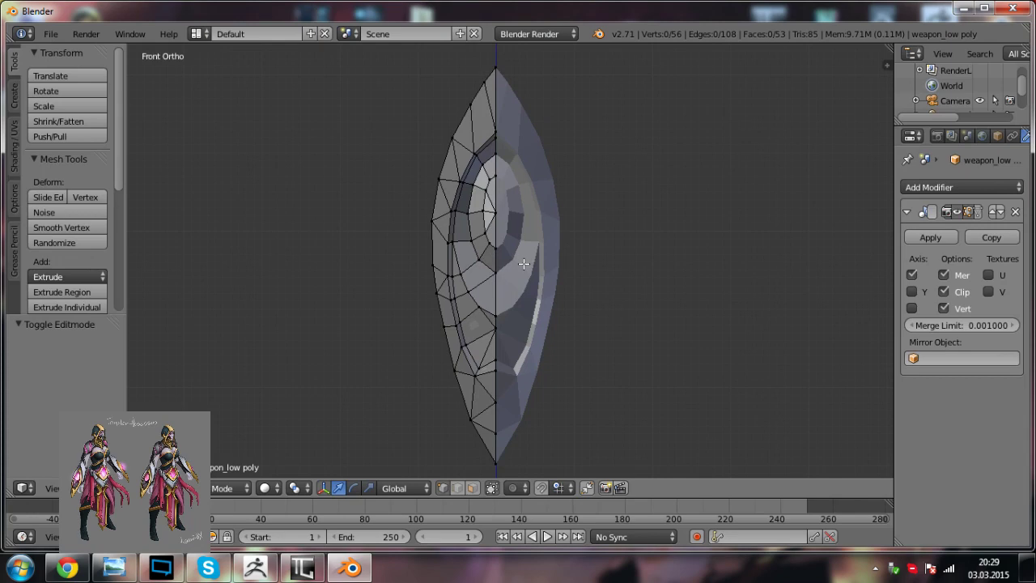
Step: Select only the outer rim of the blade's upper half, excluding the inner gem, and move it by 0.486 along X
mouse_move(498, 270)
ctrl+mouse_down()
mouse_move(451, 257)
mouse_move(546, 29)
mouse_move(506, 194)
mouse_move(526, 187)
ctrl+mouse_up()
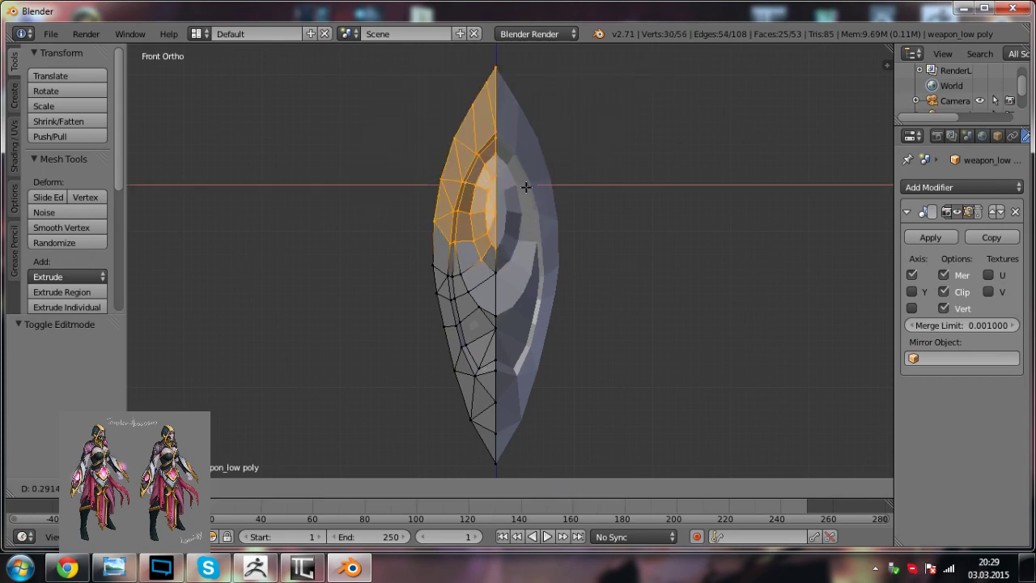
key(ctrl+z)
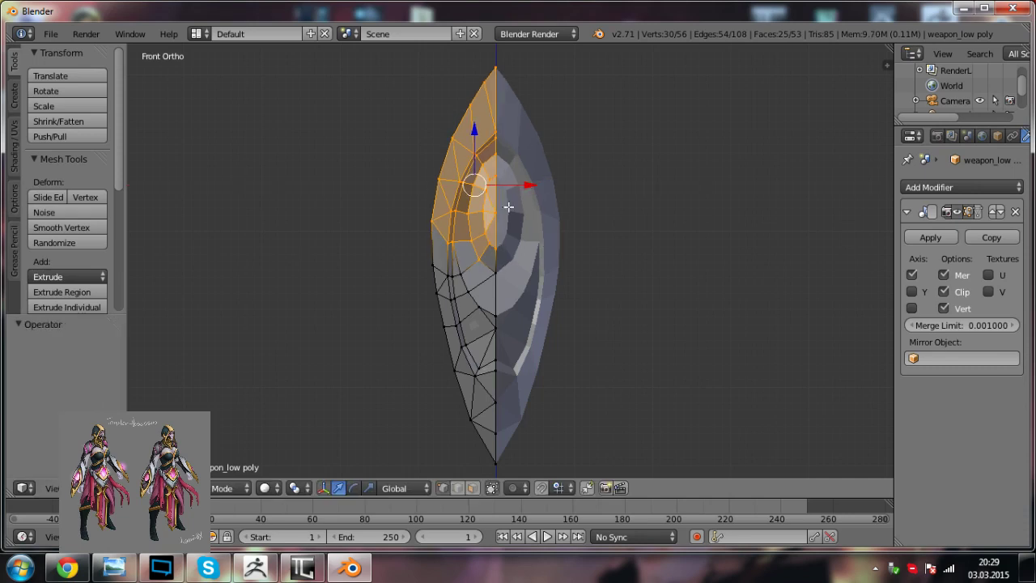
mouse_move(462, 221)
ctrl+shift+mouse_down()
mouse_move(467, 189)
mouse_move(558, 195)
ctrl+shift+mouse_up()
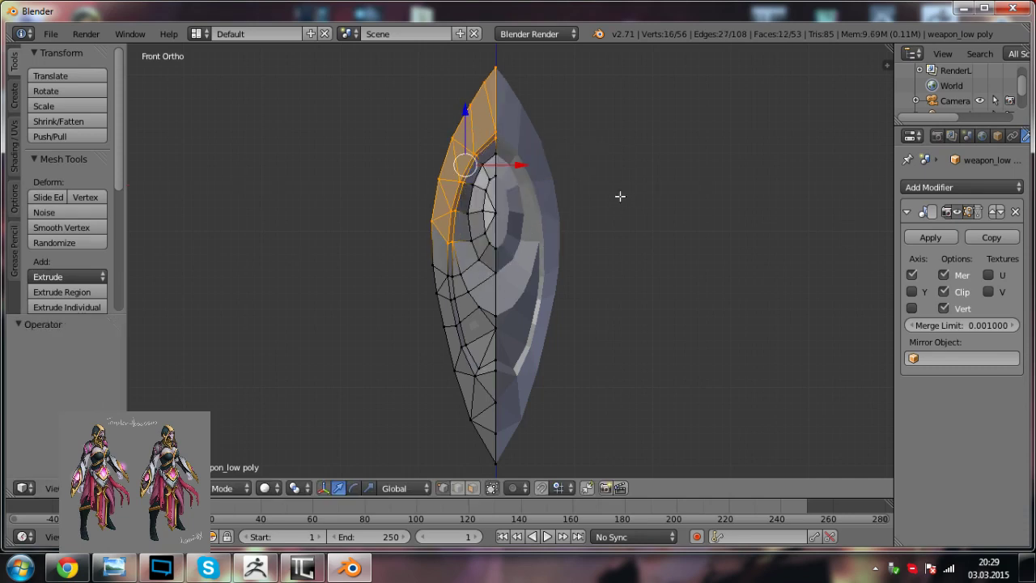
drag(518, 163, 526, 161)
Step: Move the three rim vertices just below the upper section toward the mirror seam along X
right_click(430, 268)
shift+right_click(448, 278)
shift+right_click(455, 280)
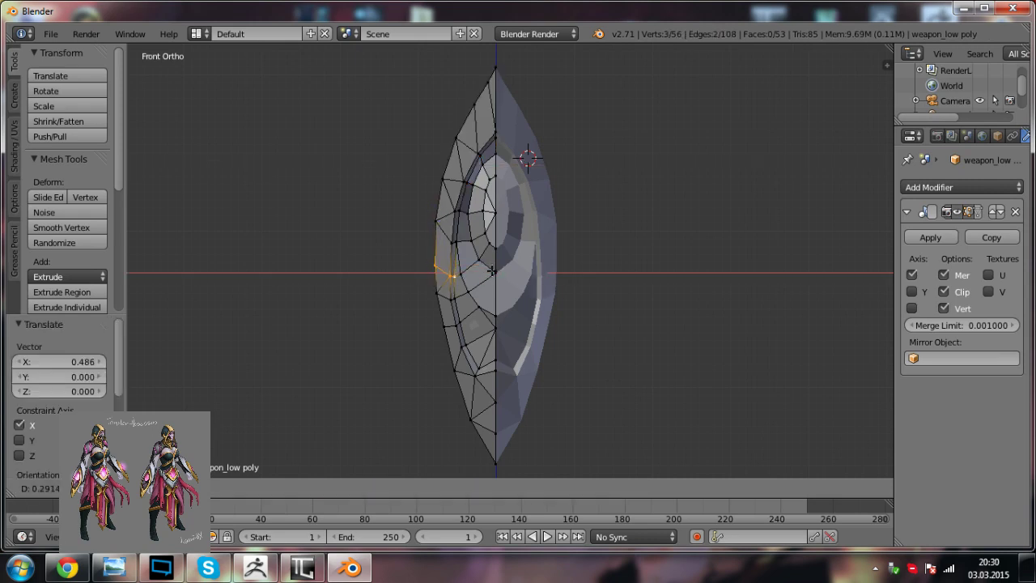
click(491, 271)
key(a)
Step: Adjust the lasso-selected rim vertices around the blade's middle along X and clear the selection
shift+middle_drag(432, 369, 418, 300)
scroll(416, 277, up, 2)
mouse_move(382, 235)
ctrl+mouse_down()
mouse_move(361, 194)
mouse_move(431, 233)
ctrl+mouse_up()
key(g)
key(x)
click(453, 216)
key(a)
right_click(419, 248)
key(a)
mouse_move(415, 258)
ctrl+mouse_down()
mouse_move(447, 297)
mouse_move(472, 272)
ctrl+mouse_up()
key(a)
Step: Raise the center-line vertex near the lower end of the groove by 0.486 along Z
shift+middle_drag(458, 231, 485, 291)
scroll(489, 295, down, 1)
right_click(508, 352)
shift+right_click(506, 355)
drag(501, 315, 500, 307)
right_click(503, 352)
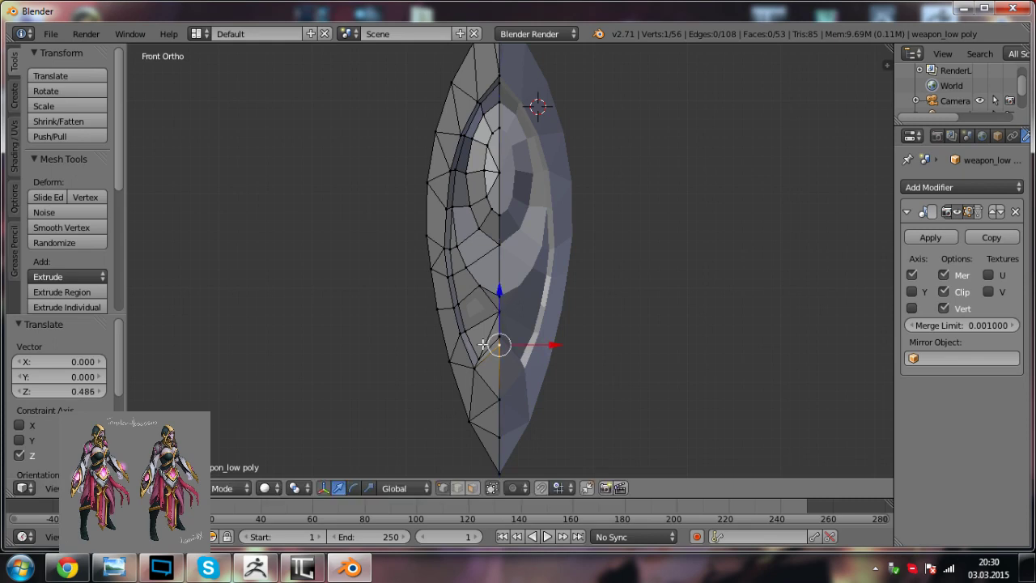
key(a)
Step: Move the two vertices at the groove's lower tip by -0.169 along Z, then select the upper one alone
scroll(491, 346, down, 1)
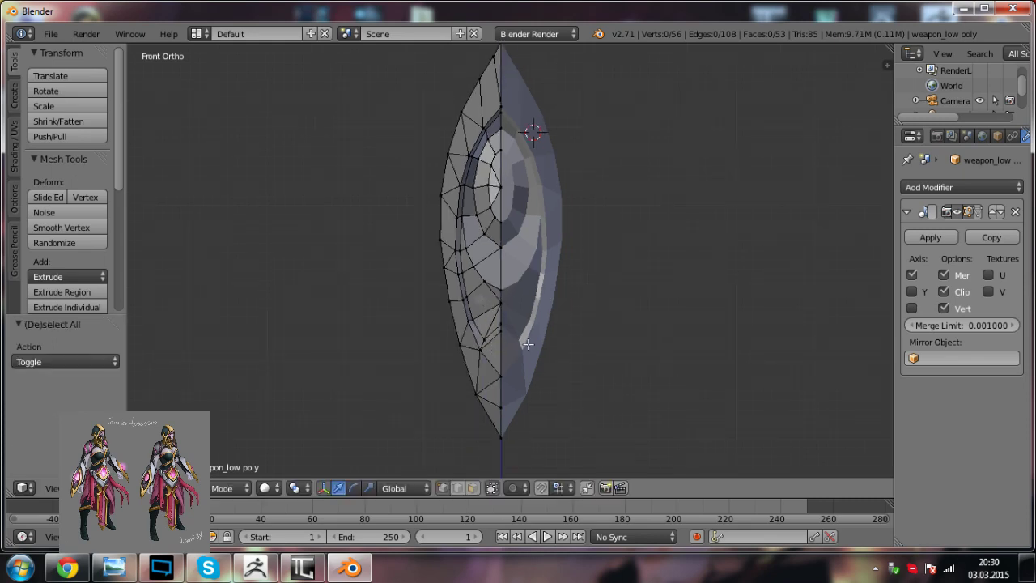
scroll(528, 344, up, 1)
shift+middle_drag(524, 360, 533, 310)
scroll(512, 336, up, 2)
right_click(482, 321)
shift+right_click(476, 348)
drag(474, 289, 478, 292)
key(a)
right_click(477, 322)
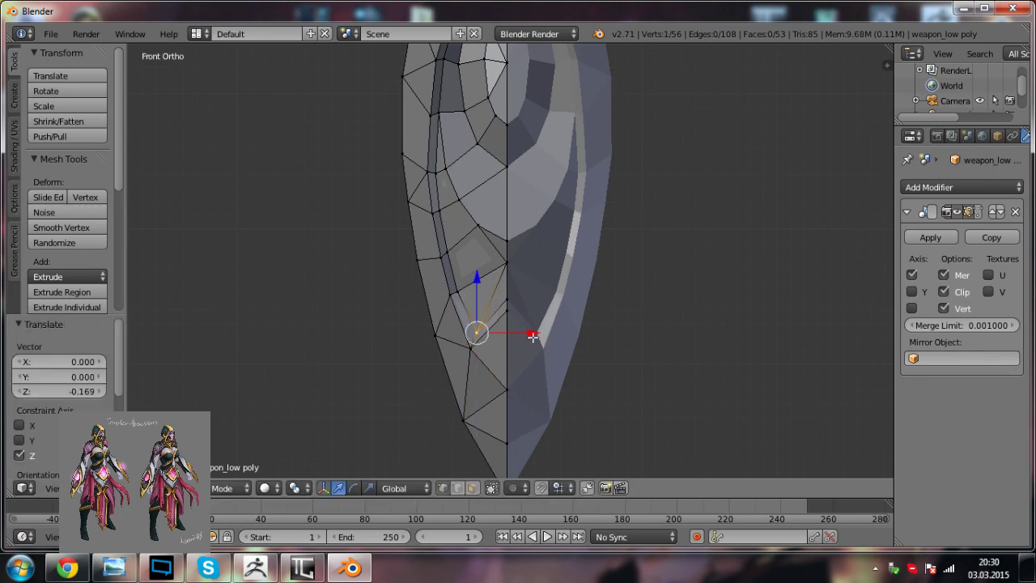
Step: Raise the center-line geometry above the groove's lower tip by 1.133 along Z
key(a)
scroll(523, 354, down, 2)
drag(508, 256, 510, 247)
Step: Try merging the two neighboring center-line vertices at the last selected one, then undo the merge
key(alt+m)
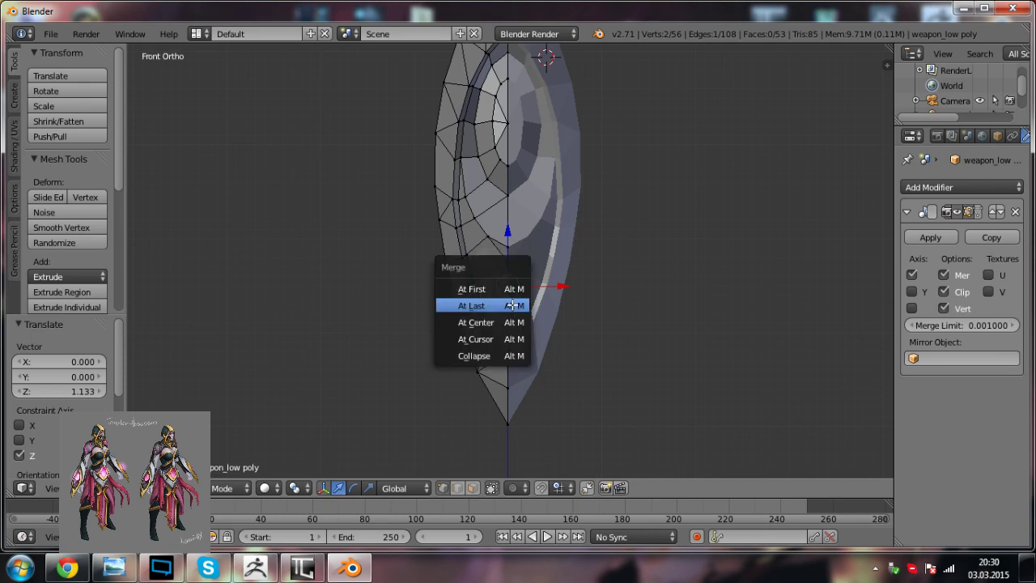
click(513, 305)
key(a)
right_click(510, 292)
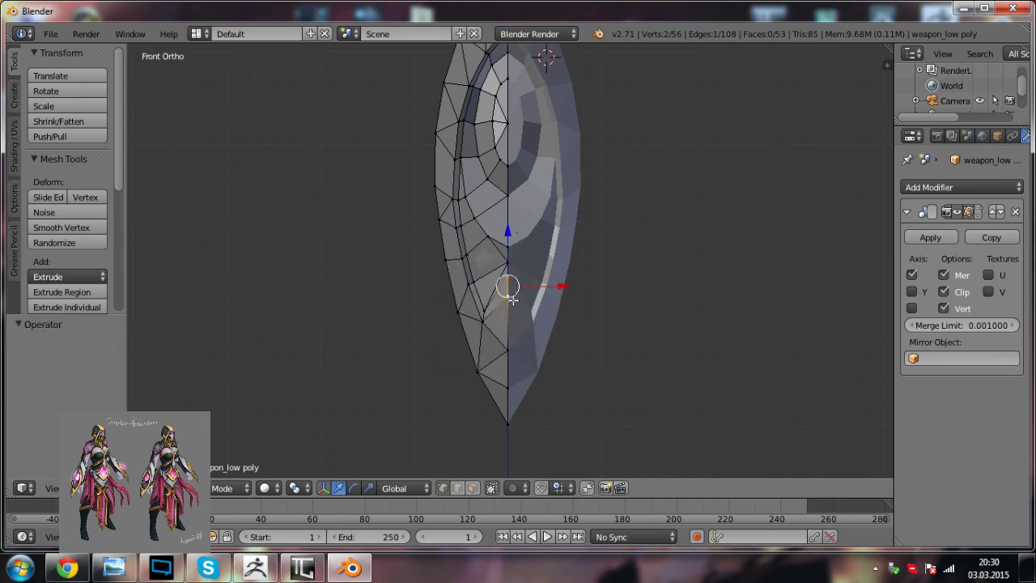
key(alt+m)
click(511, 285)
key(a)
middle_drag(515, 348, 550, 367)
key(ctrl+z)
key(ctrl+z)
Step: Move the center-line vertex above the groove tip up along the mirror seam in front orthographic view
middle_drag(502, 332, 424, 327)
key(a)
key(KP_5)
key(KP_1)
key(KP_5)
right_click(510, 299)
key(g)
click(517, 237)
key(a)
Step: Select the raised center-line vertex in side orthographic view and shift it along Y
middle_drag(525, 299, 751, 313)
middle_drag(392, 305, 419, 317)
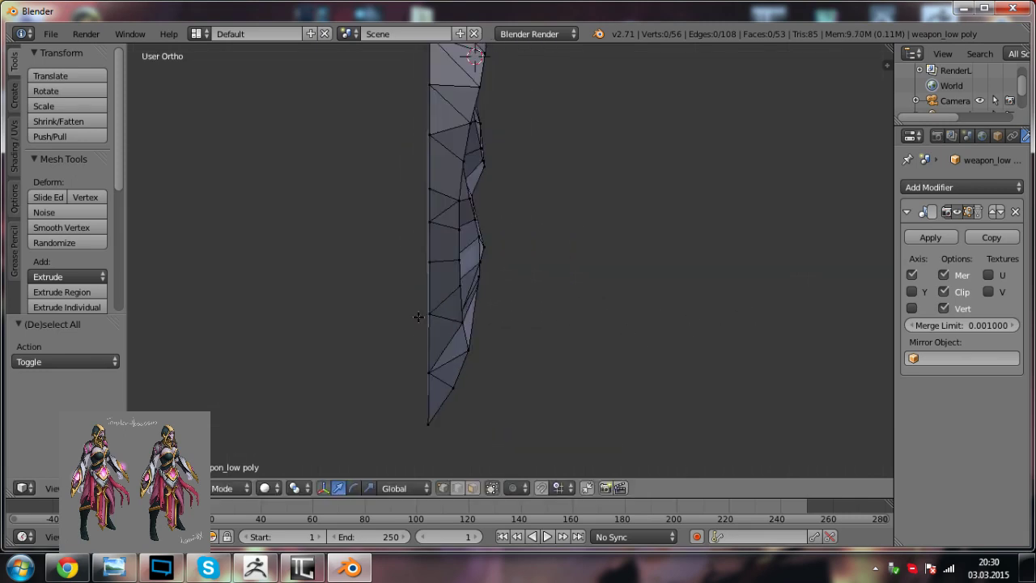
right_click(471, 309)
key(KP_6)
key(KP_5)
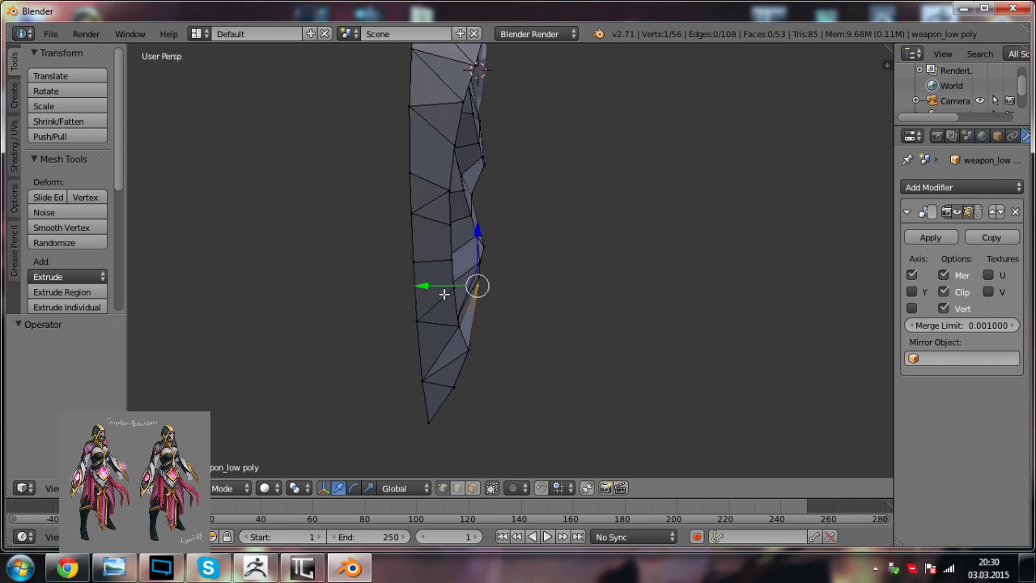
key(KP_5)
key(KP_6)
key(KP_6)
key(KP_6)
key(KP_6)
key(KP_4)
key(KP_4)
key(KP_4)
key(KP_4)
key(KP_4)
scroll(445, 294, up, 1)
drag(414, 290, 420, 290)
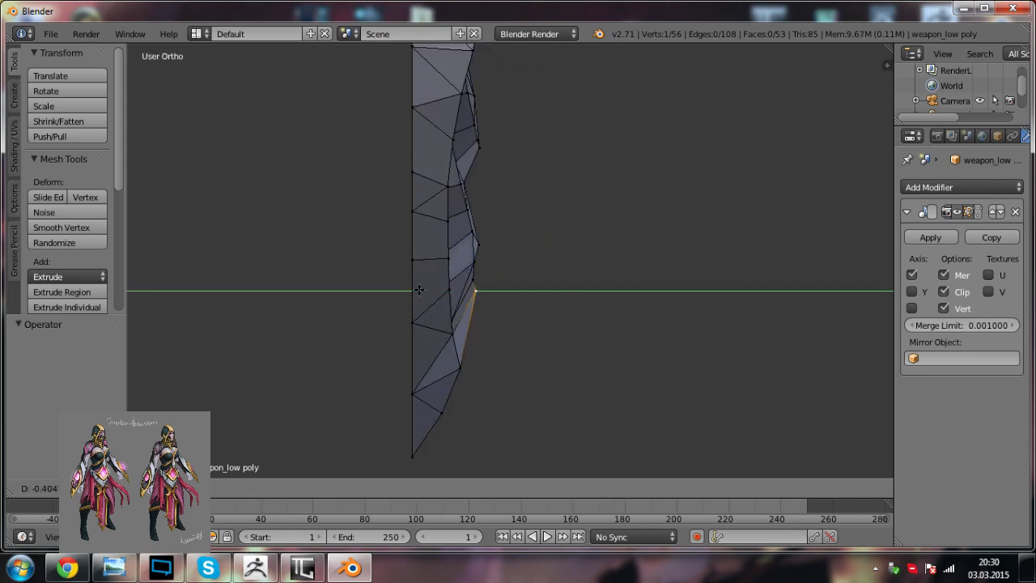
click(421, 290)
Step: Fine-tune the same center-line vertex along Z and again along Y
key(g)
key(z)
click(467, 282)
drag(422, 288, 424, 288)
Step: Check the mirrored blade's shading from the front in Object Mode with nothing selected
middle_drag(426, 303, 329, 313)
key(Tab)
key(a)
key(KP_1)
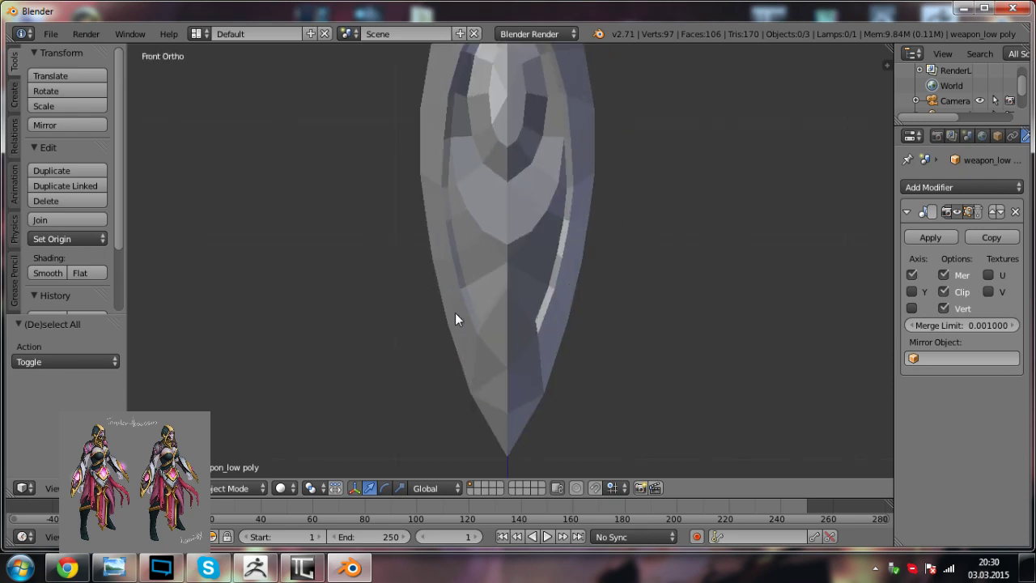
Step: In Edit Mode, nudge the center-line vertex below the groove tip along Y from the side and clear the selection
key(Tab)
shift+middle_drag(542, 372, 529, 320)
scroll(523, 317, up, 1)
right_click(498, 326)
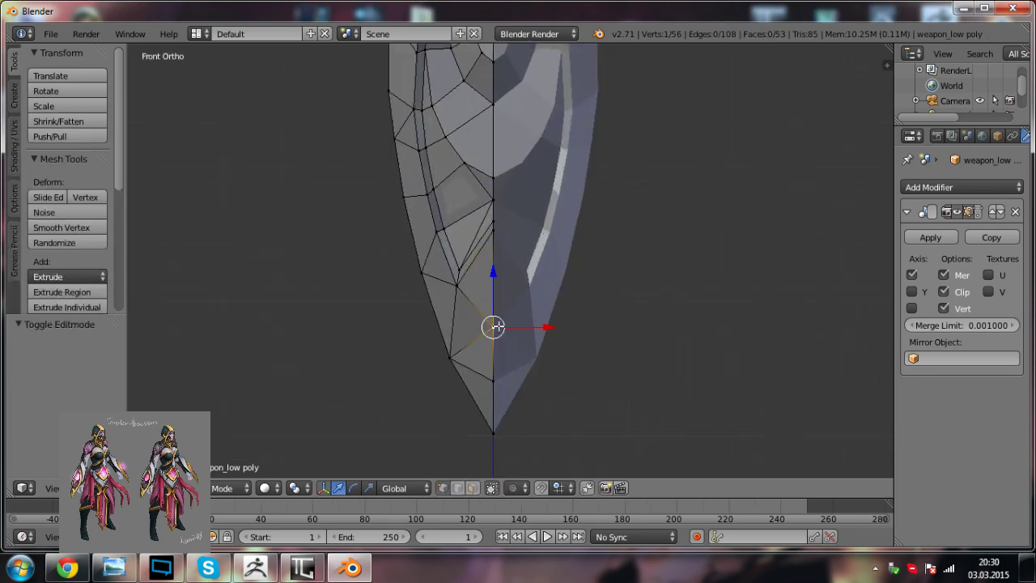
key(KP_4)
key(KP_4)
key(KP_4)
key(KP_4)
key(KP_4)
key(KP_4)
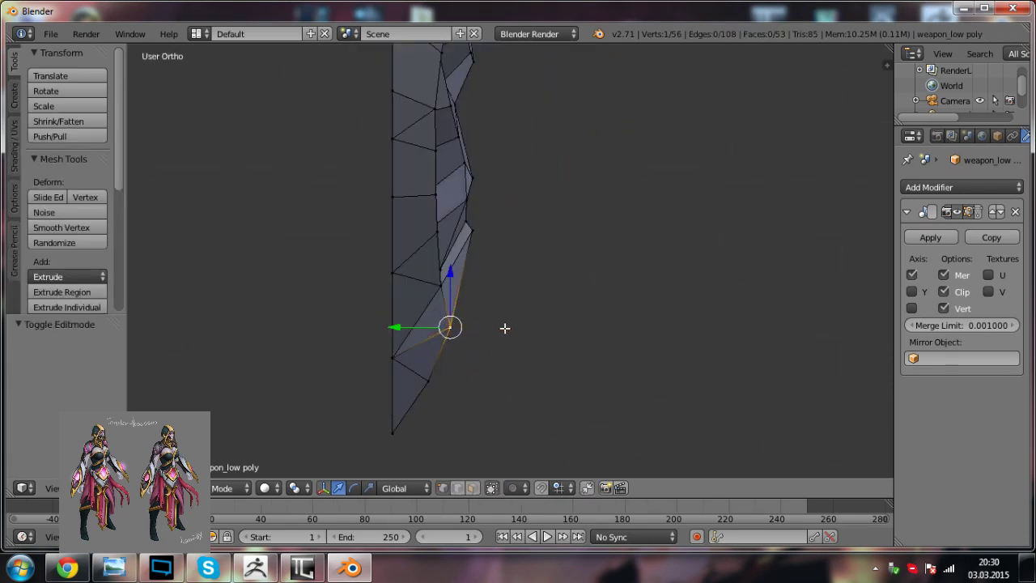
drag(394, 322, 393, 322)
key(a)
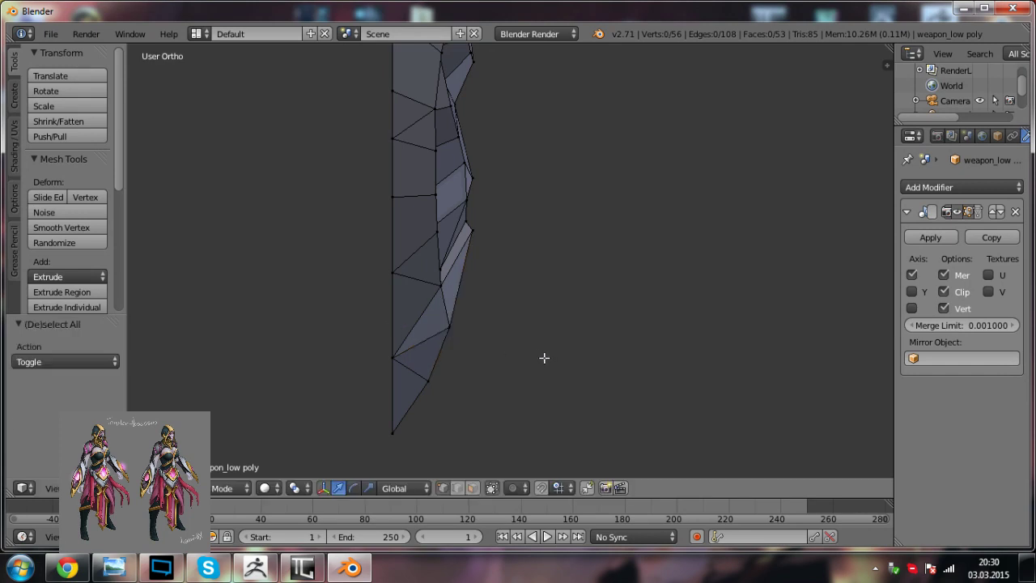
Step: Dissolve the diagonal edge near the blade tip that joins the outer rim to the center line
key(ctrl+Tab)
click(416, 357)
right_click(418, 339)
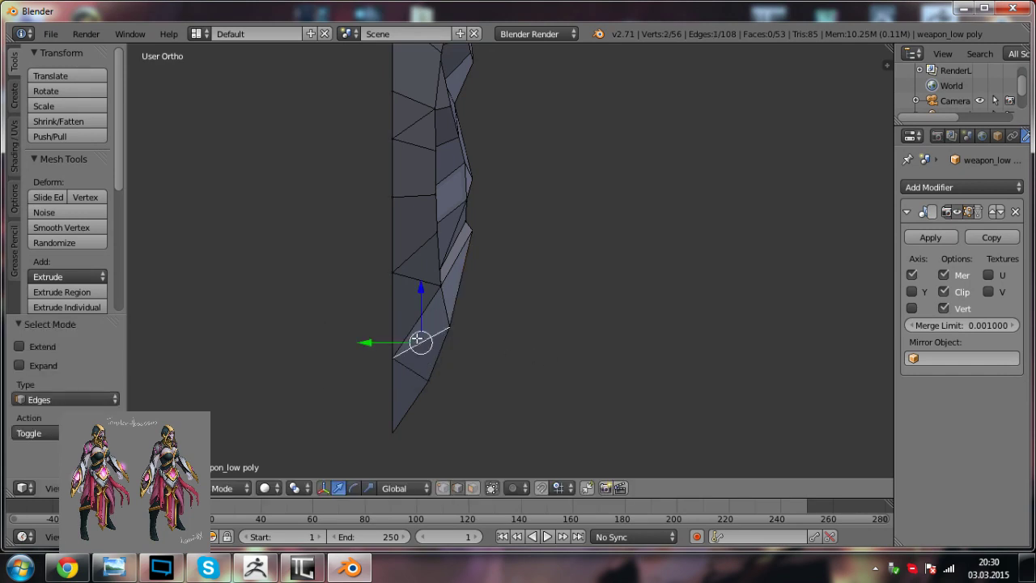
key(x)
scroll(417, 338, down, 6)
click(417, 339)
Step: Knife a new edge across the merged tip face from the lower center-line vertex to the groove tip vertex
key(ctrl+Tab)
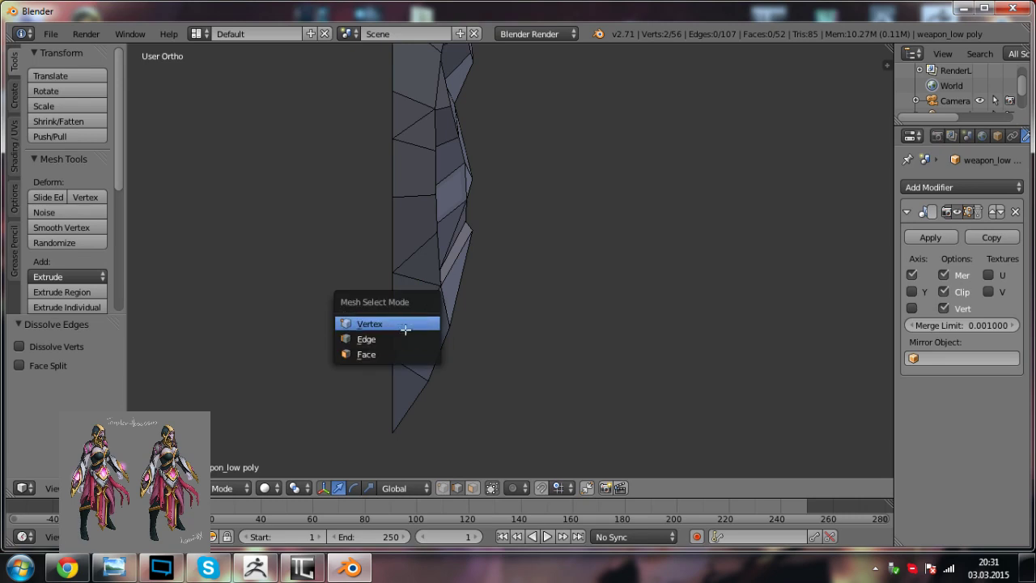
click(406, 324)
key(a)
key(k)
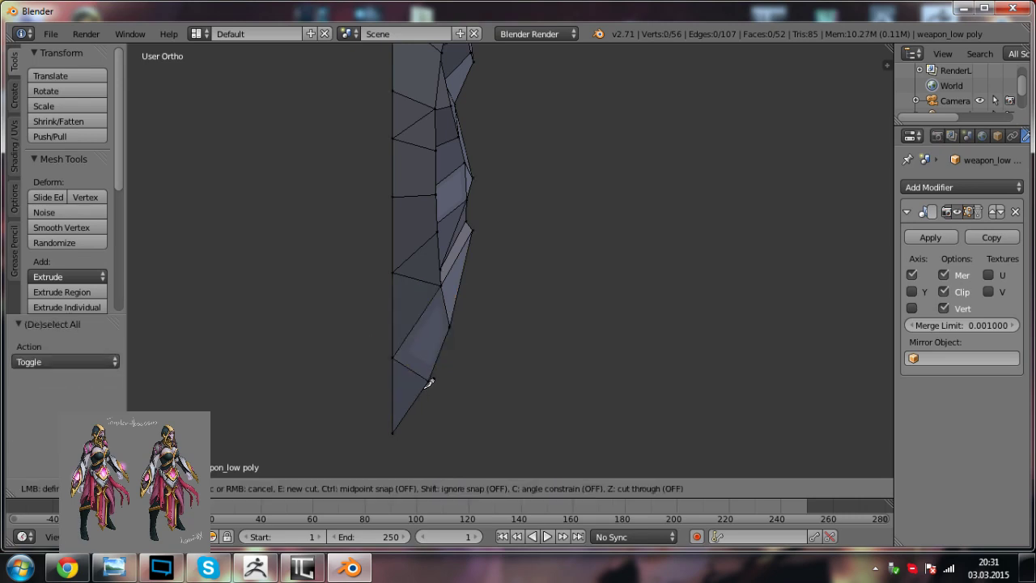
click(427, 381)
click(441, 284)
key(Return)
Step: Examine the topology of the mirrored blade's lower half and groove from the front
key(KP_6)
key(KP_6)
key(KP_6)
key(KP_6)
key(KP_6)
key(KP_6)
key(KP_6)
key(KP_4)
shift+middle_drag(588, 316, 586, 331)
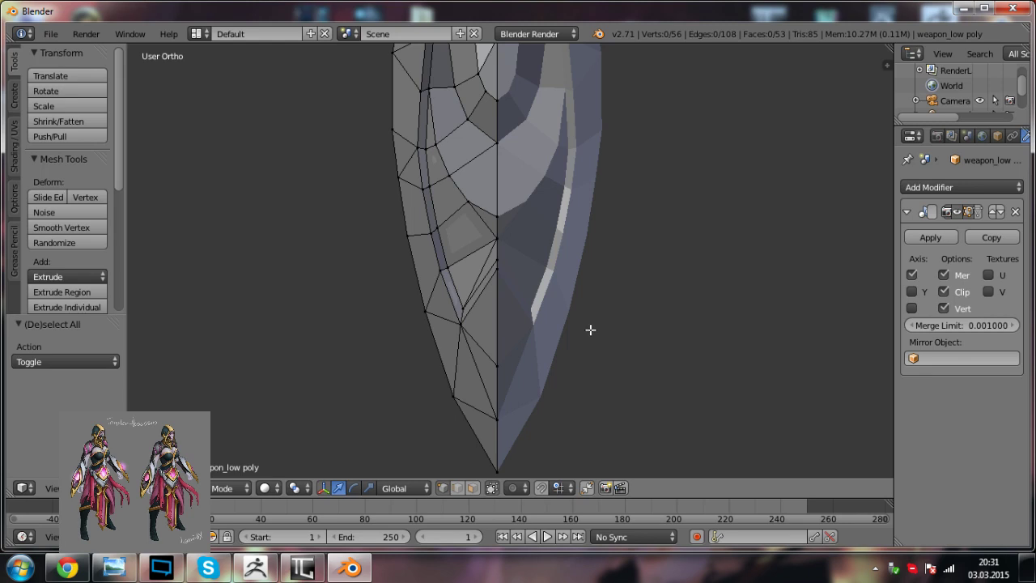
shift+middle_drag(488, 243, 503, 301)
scroll(504, 312, up, 1)
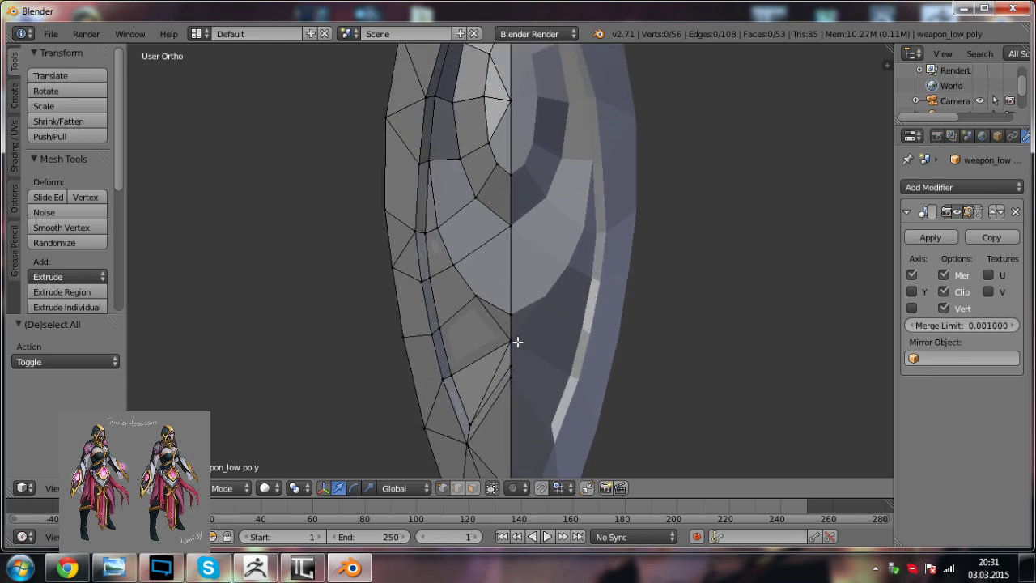
scroll(516, 303, down, 1)
shift+middle_drag(488, 215, 467, 300)
Step: Select the pair of groove vertices beside the lower part of the inner oval and shift them outward along X
right_click(437, 292)
drag(480, 291, 492, 282)
key(a)
key(ctrl+z)
key(ctrl+z)
shift+right_click(450, 285)
key(a)
Step: Shift the next groove vertices up, beside the middle of the oval, by about -0.337 along X
right_click(444, 229)
key(g)
key(x)
drag(497, 223, 501, 227)
shift+middle_drag(489, 263, 485, 282)
Step: Select the groove vertex pair beside the upper part of the inner oval and shift it outward along X
right_click(454, 198)
shift+right_click(473, 200)
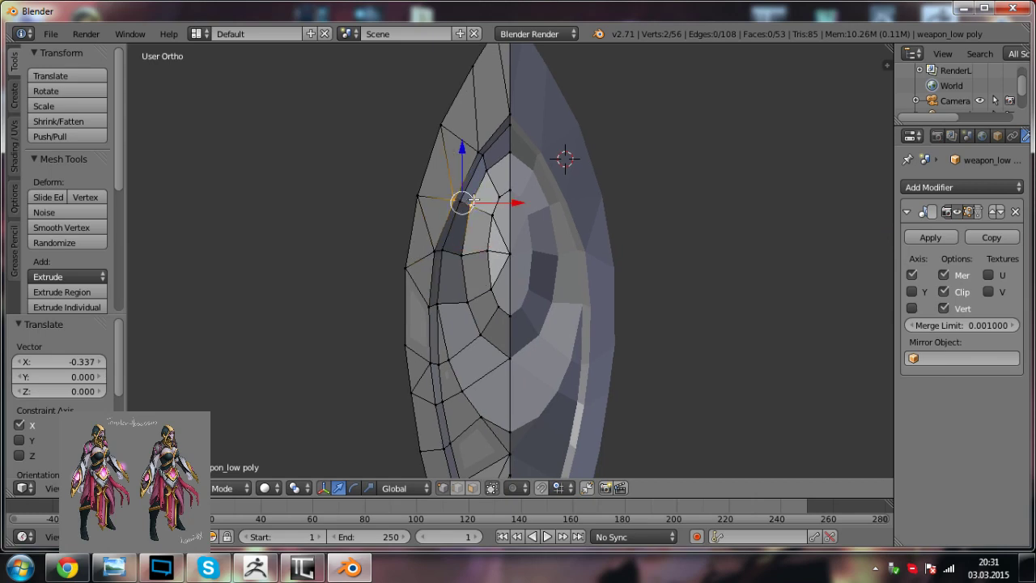
shift+middle_drag(474, 200, 470, 270)
scroll(471, 269, up, 2)
key(ctrl+z)
shift+right_click(451, 274)
key(ctrl+z)
shift+right_click(437, 275)
drag(486, 271, 477, 268)
key(a)
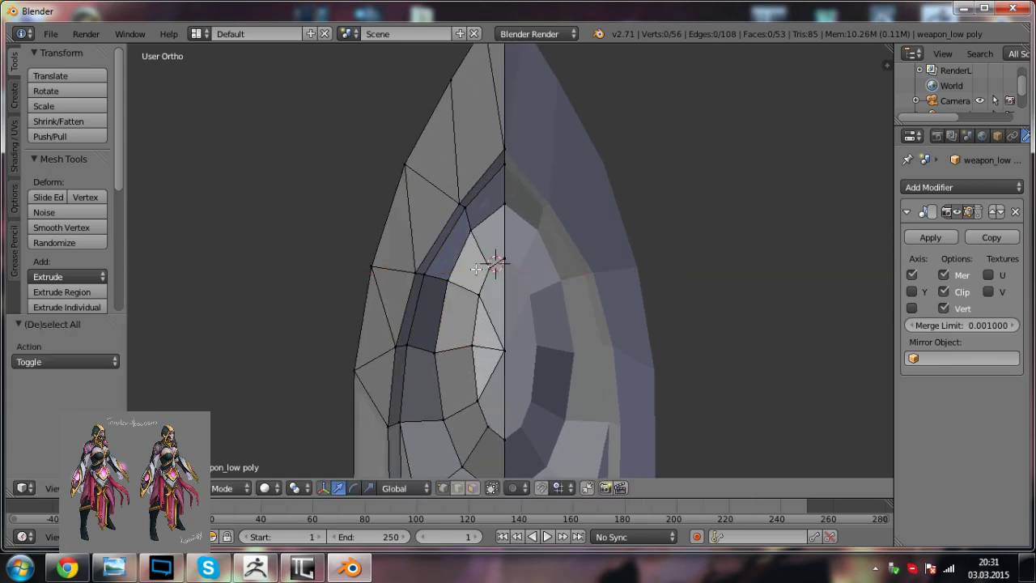
Step: Move the vertex pair just below the groove's peak outward along X and raise the two center-line peak vertices along Z
right_click(458, 203)
shift+right_click(466, 208)
drag(506, 204, 494, 201)
shift+middle_drag(495, 200, 491, 245)
right_click(497, 196)
shift+right_click(498, 215)
drag(499, 160, 500, 156)
key(a)
Step: Inspect the mirrored blade's shading in Object Mode from the front in perspective, and return to Edit Mode around the inner oval
scroll(496, 222, down, 3)
scroll(497, 222, down, 1)
shift+middle_drag(541, 372, 544, 253)
scroll(536, 307, down, 1)
key(Tab)
key(a)
scroll(535, 307, down, 3)
key(KP_5)
key(KP_1)
scroll(559, 321, up, 3)
key(Tab)
scroll(511, 268, up, 3)
middle_drag(467, 241, 497, 308)
key(KP_1)
scroll(493, 312, up, 2)
shift+middle_drag(445, 254, 450, 291)
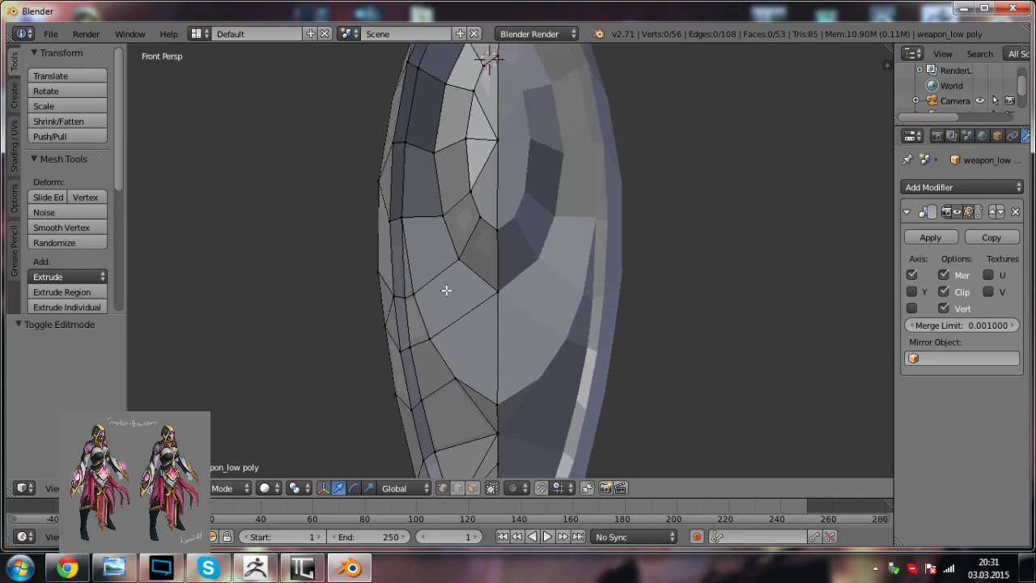
key(k)
click(498, 344)
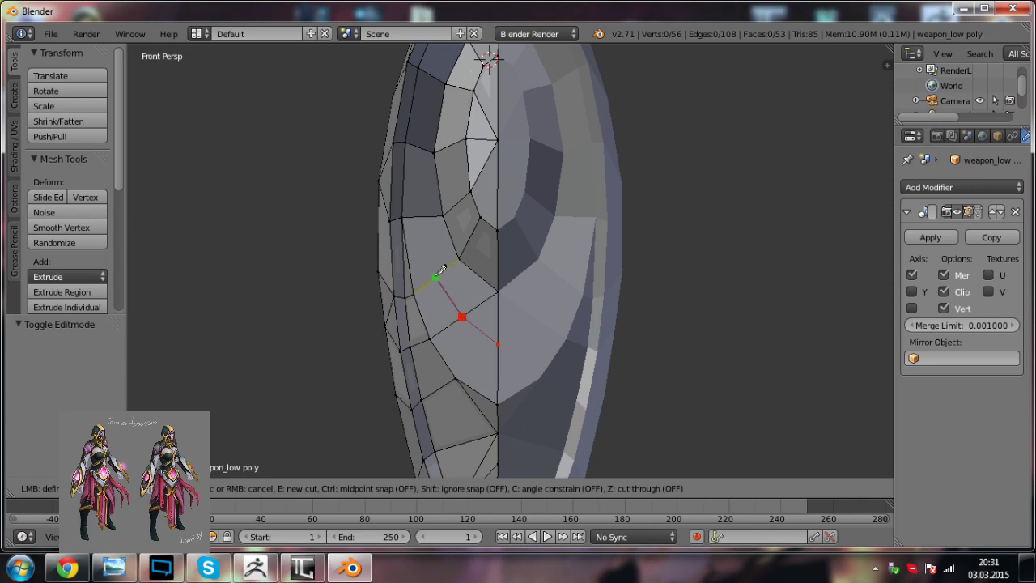
key(Escape)
Step: Add a centered loop cut along the face strip between the groove and the inner oval, and clear the selection
scroll(442, 276, down, 1)
key(ctrl+r)
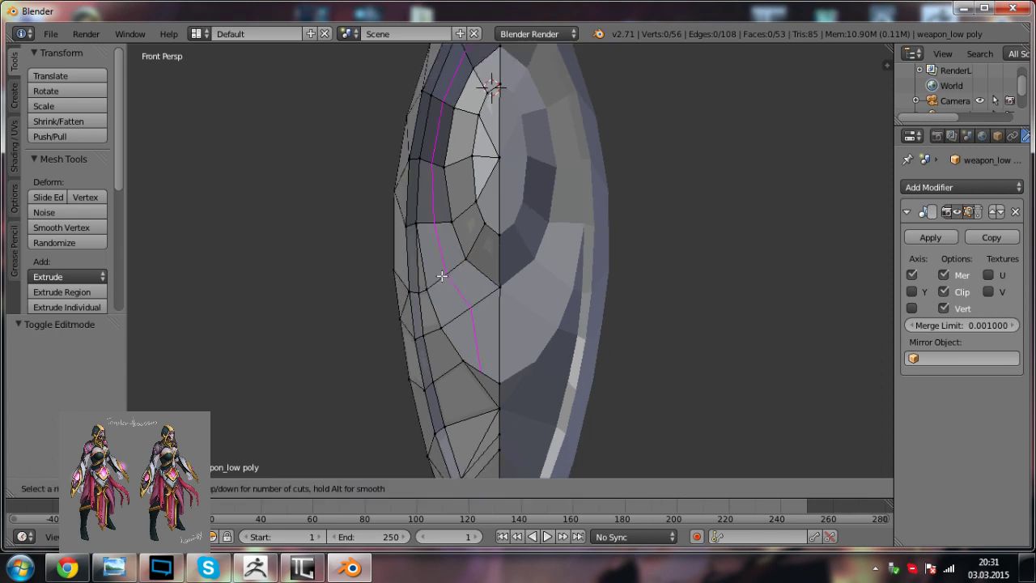
click(444, 260)
right_click(466, 275)
shift+middle_drag(471, 279, 474, 328)
scroll(478, 348, up, 1)
key(a)
Step: In edge selection mode, dissolve the lowest segment of the new loop, below the inner oval
key(ctrl+Tab)
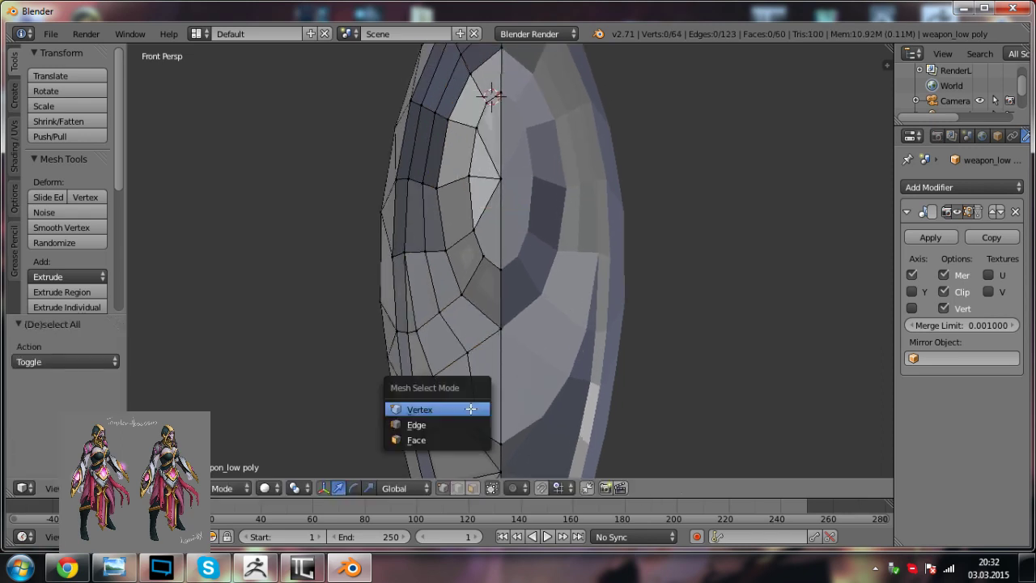
click(451, 425)
right_click(473, 377)
key(x)
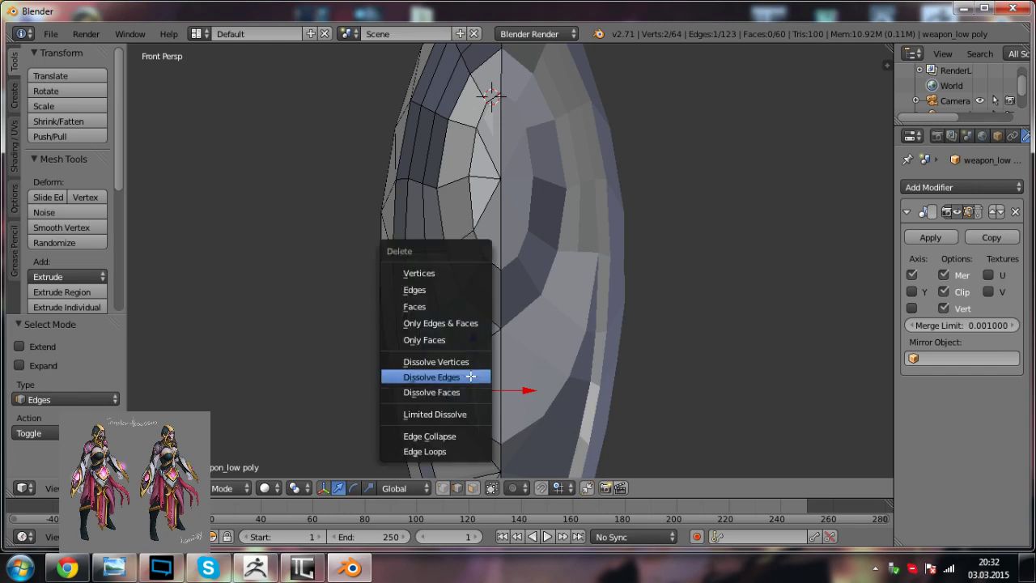
click(470, 374)
Step: Knife an edge from the loop's lowest remaining vertex down to the center line
key(k)
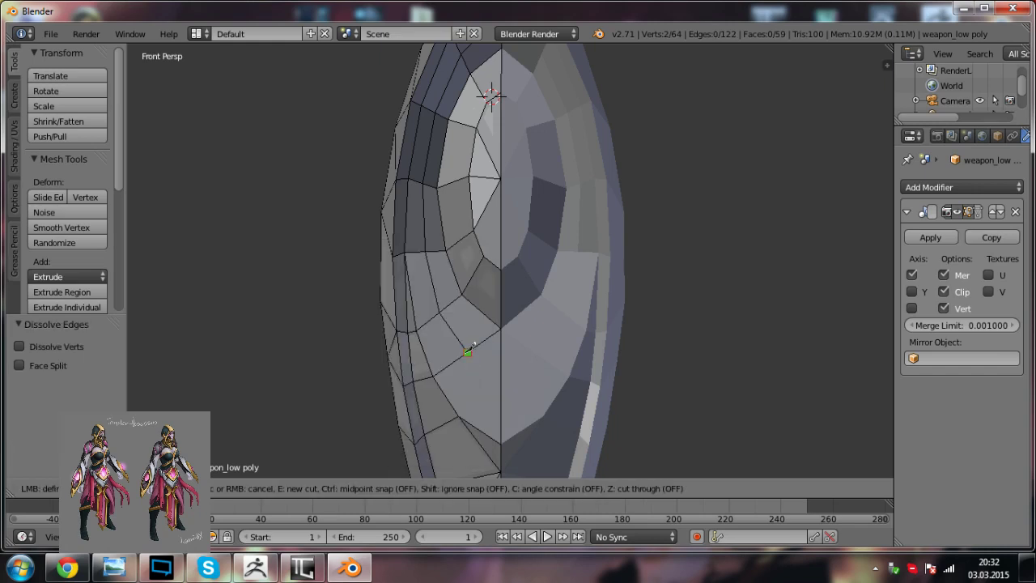
click(502, 381)
key(Return)
Step: In vertex selection mode, move the vertex where the new cut meets the loop slightly away from the center line
key(ctrl+Tab)
click(464, 358)
right_click(465, 355)
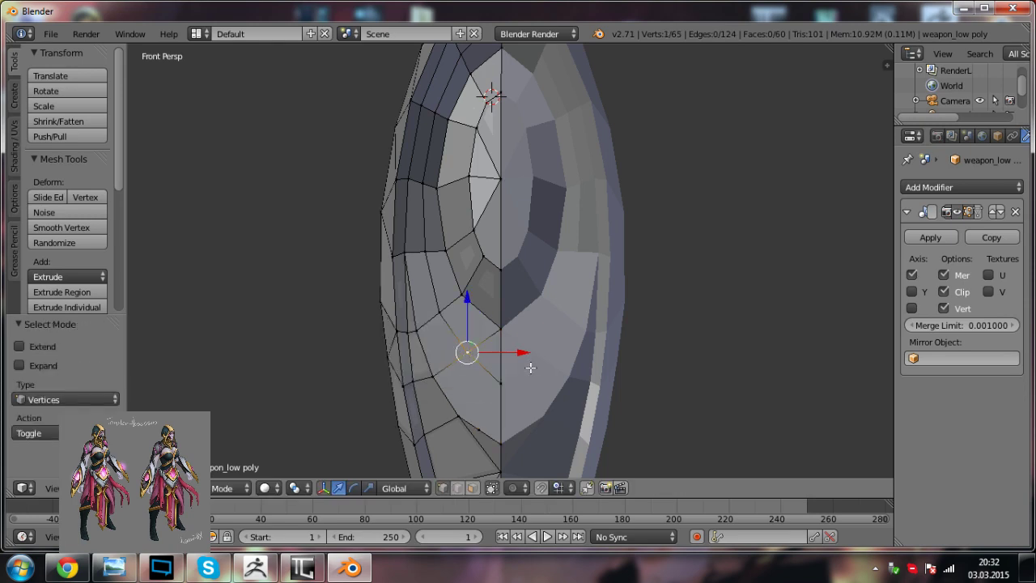
key(g)
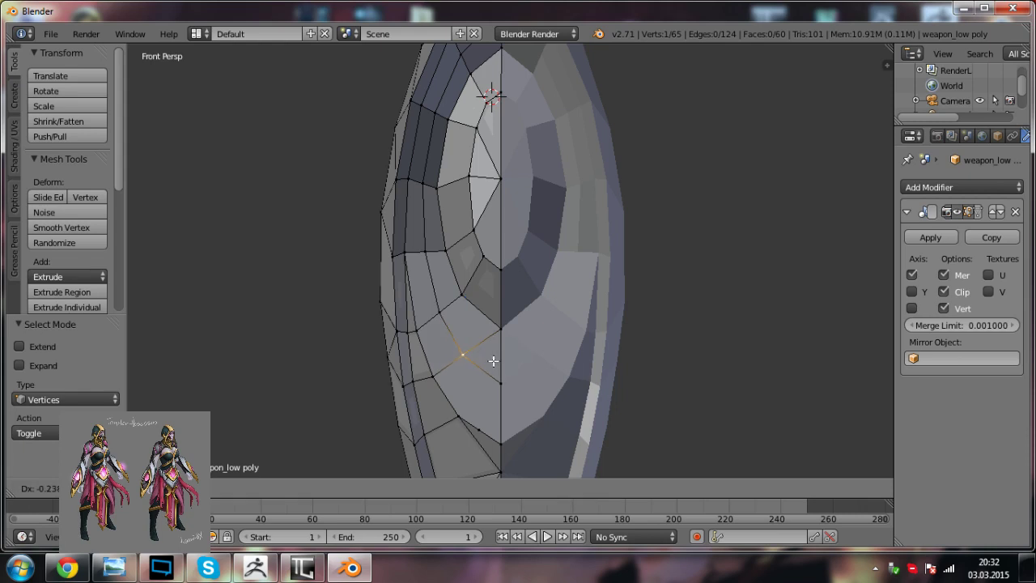
click(493, 362)
key(a)
Step: Knife an edge from the lower inner vertex across the new cut to the center-line vertex beneath the oval
scroll(494, 362, up, 2)
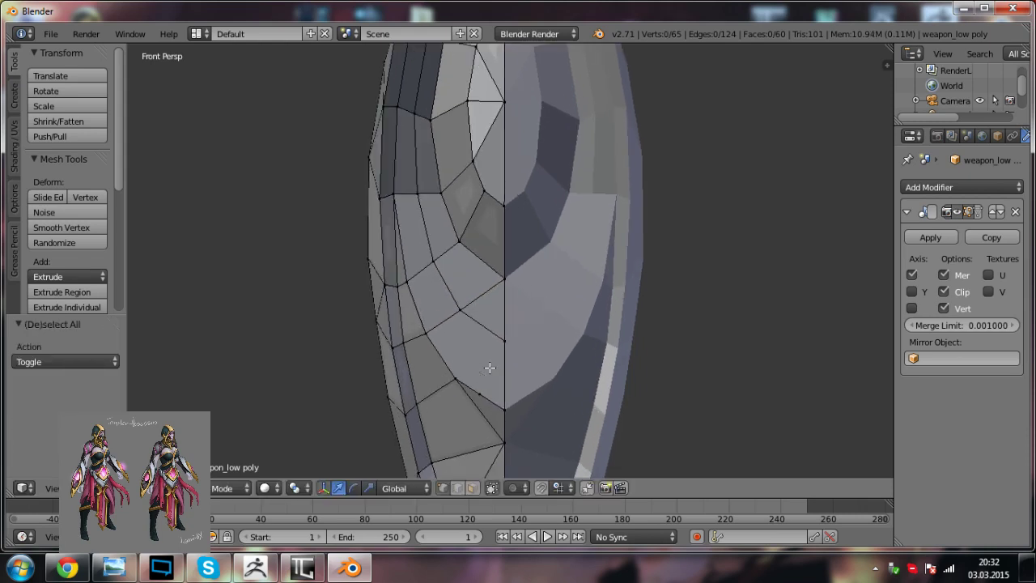
key(k)
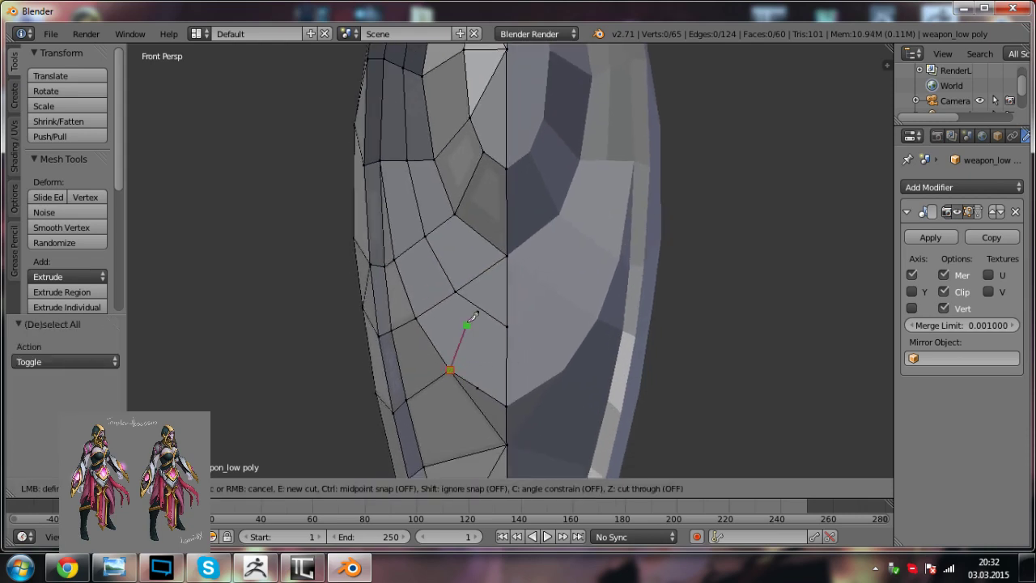
key(space)
scroll(510, 263, down, 1)
Step: Merge the stray vertex near the center line into the adjacent center-line vertex using At Last
key(a)
right_click(485, 375)
shift+right_click(507, 380)
key(alt+m)
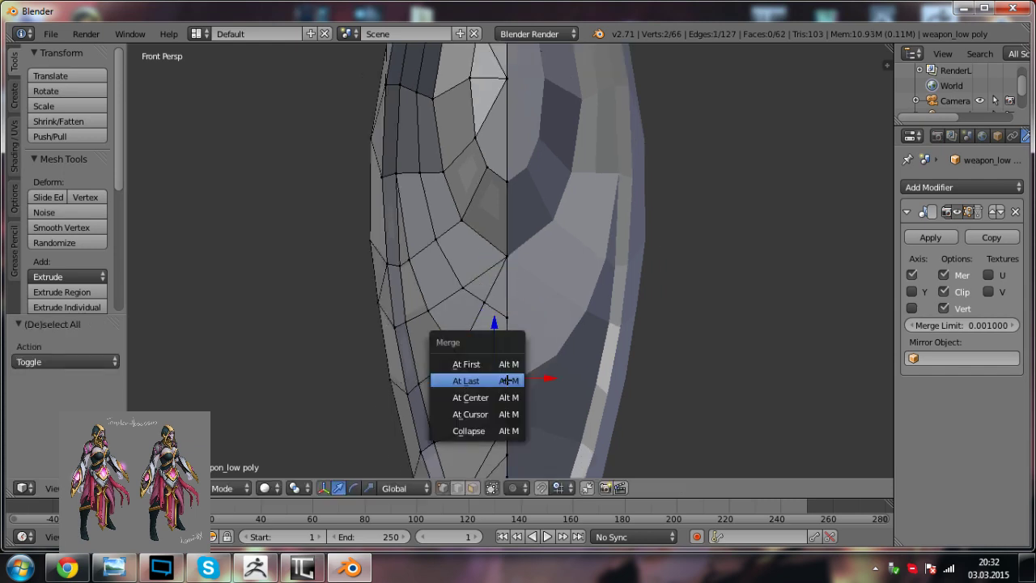
click(507, 380)
key(a)
Step: In front orthographic view, reposition the new cut intersection vertex beside the center line down and outward
shift+scroll(532, 379, down, 2)
middle_drag(532, 380, 491, 365)
scroll(578, 333, down, 3)
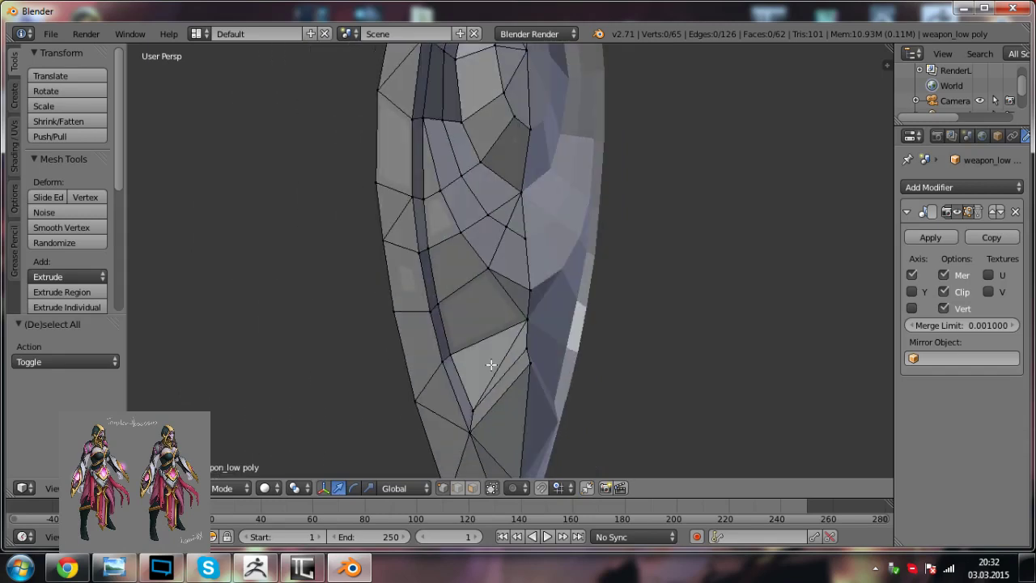
key(KP_5)
scroll(555, 303, down, 2)
key(KP_1)
key(KP_5)
key(KP_5)
right_click(507, 234)
shift+middle_drag(514, 246, 471, 342)
scroll(471, 336, up, 3)
drag(446, 313, 436, 325)
key(a)
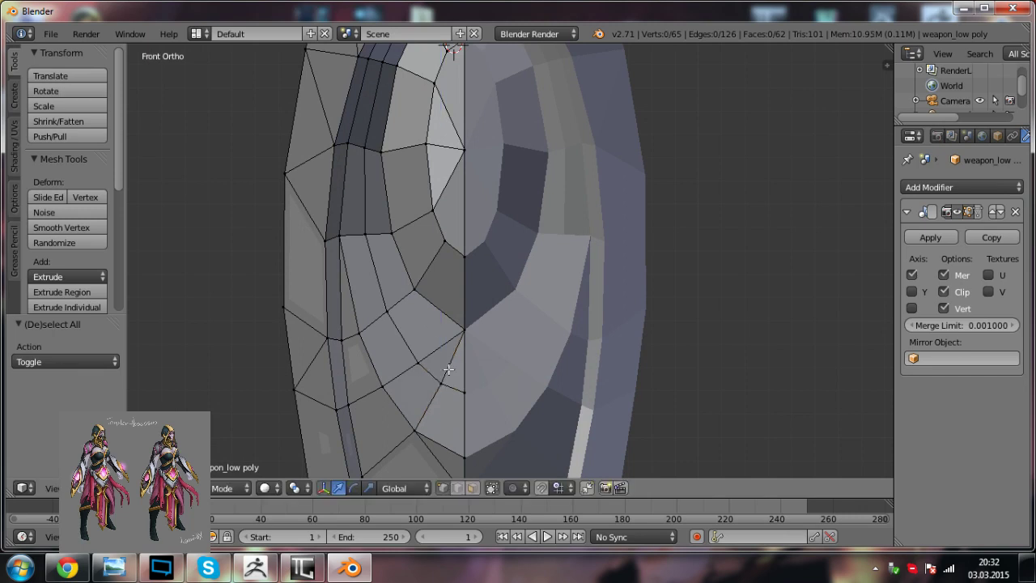
Step: Select the newly cut edge loop and shift it by about 0.358 along Y in side view
key(KP_4)
key(KP_4)
key(KP_4)
key(KP_4)
key(KP_4)
key(KP_4)
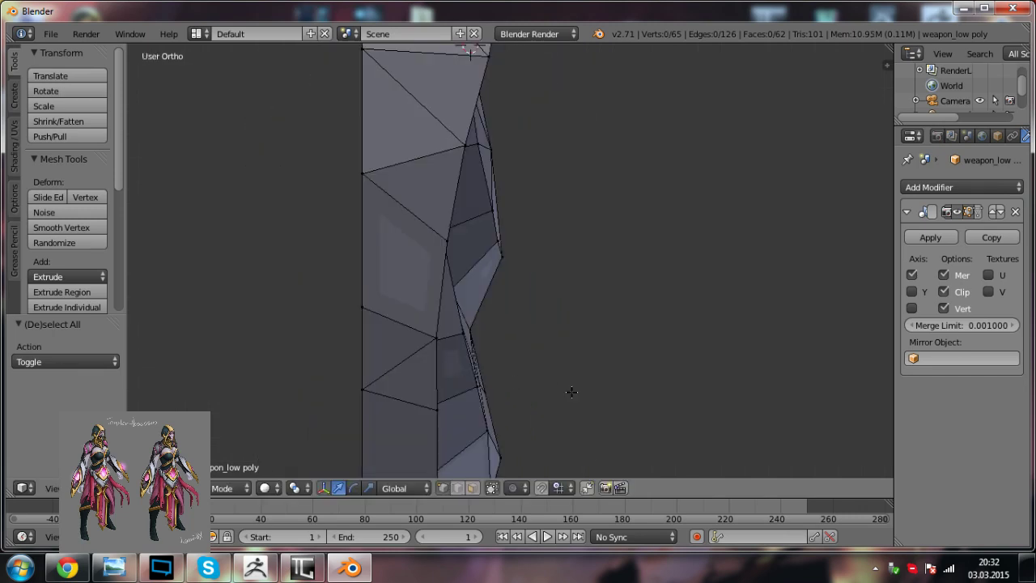
middle_drag(572, 392, 477, 383)
alt+right_click(434, 364)
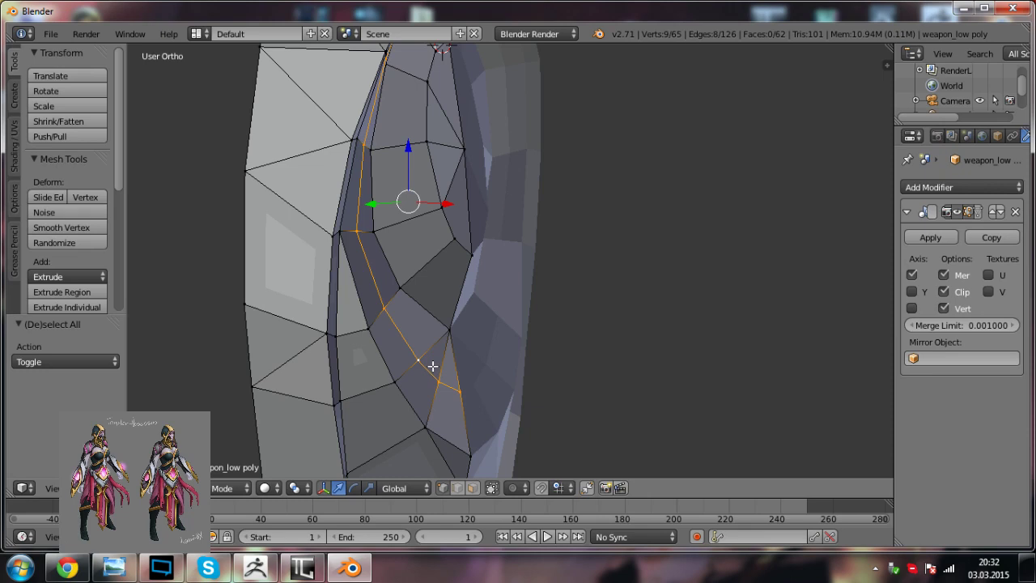
key(KP_1)
key(KP_6)
key(KP_6)
key(KP_6)
key(KP_6)
key(KP_6)
key(KP_6)
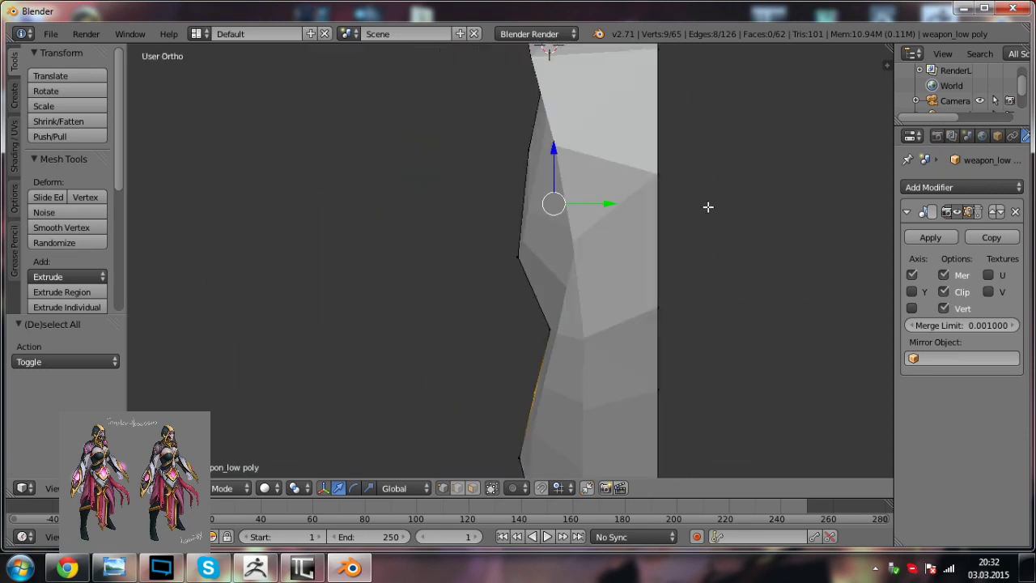
key(z)
drag(603, 205, 612, 208)
key(z)
Step: Fine-tune the selected loop's depth along Y
mouse_move(538, 281)
middle_down()
mouse_move(583, 301)
mouse_move(727, 304)
middle_up()
middle_drag(447, 246, 472, 252)
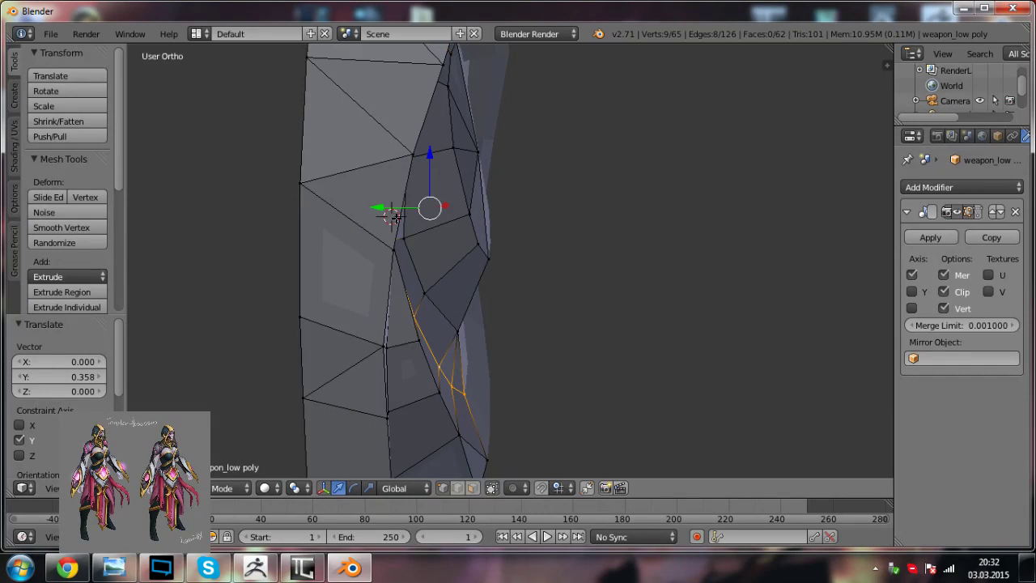
drag(387, 212, 392, 210)
middle_drag(587, 293, 513, 294)
Step: Select a single vertex near the loop, nudge it slightly, and clear the selection
right_click(492, 338)
middle_drag(411, 169, 427, 235)
drag(478, 179, 474, 179)
key(a)
Step: Nudge two vertices of the inner rim, one after the other, to refine the rim's depth
middle_drag(467, 260, 467, 269)
right_click(468, 209)
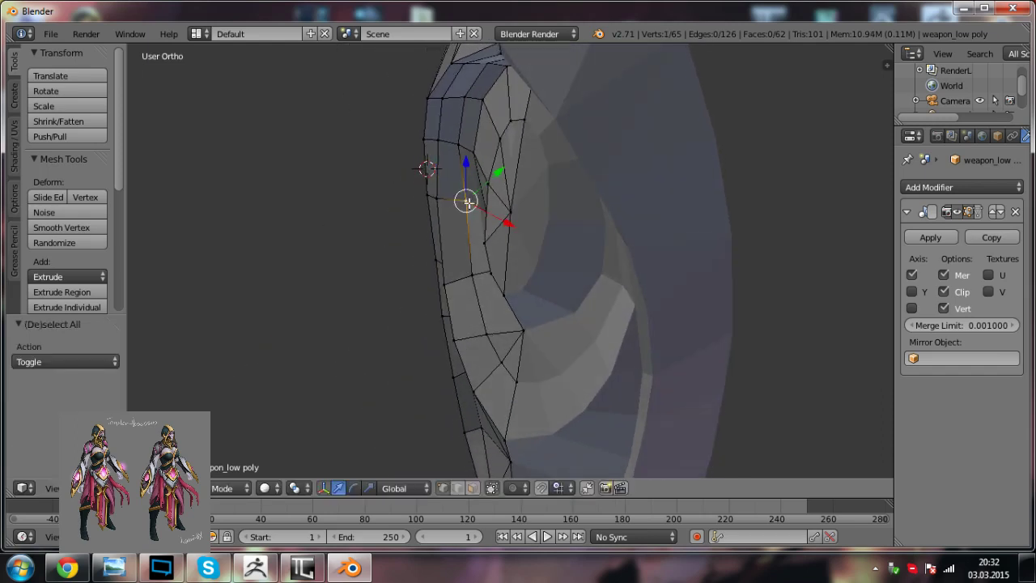
middle_drag(469, 209, 473, 223)
drag(508, 156, 504, 161)
key(a)
middle_drag(488, 283, 403, 285)
right_click(438, 263)
middle_drag(482, 324, 473, 297)
drag(470, 297, 460, 297)
key(a)
Step: In side wireframe view, shift the selected rim vertex slightly along Y
middle_drag(459, 319, 595, 327)
right_click(389, 328)
key(KP_1)
key(KP_5)
key(KP_5)
key(KP_4)
key(KP_4)
key(KP_4)
key(KP_4)
key(KP_4)
key(KP_4)
key(z)
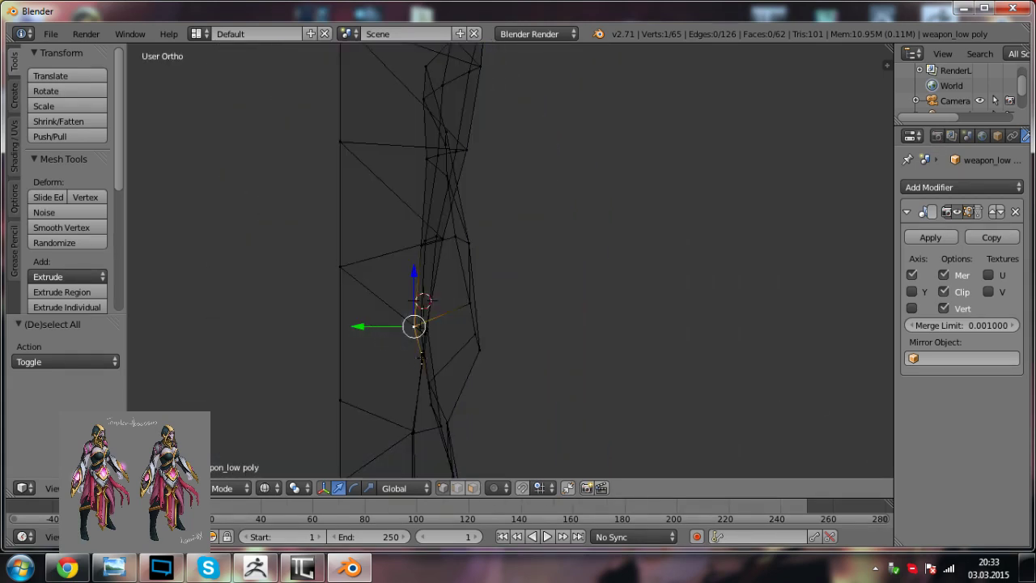
shift+middle_drag(419, 350, 472, 279)
drag(421, 258, 430, 258)
shift+middle_drag(549, 156, 525, 231)
key(a)
Step: Shift the protruding middle vertex of the side profile along Y and clear the selection
right_click(516, 357)
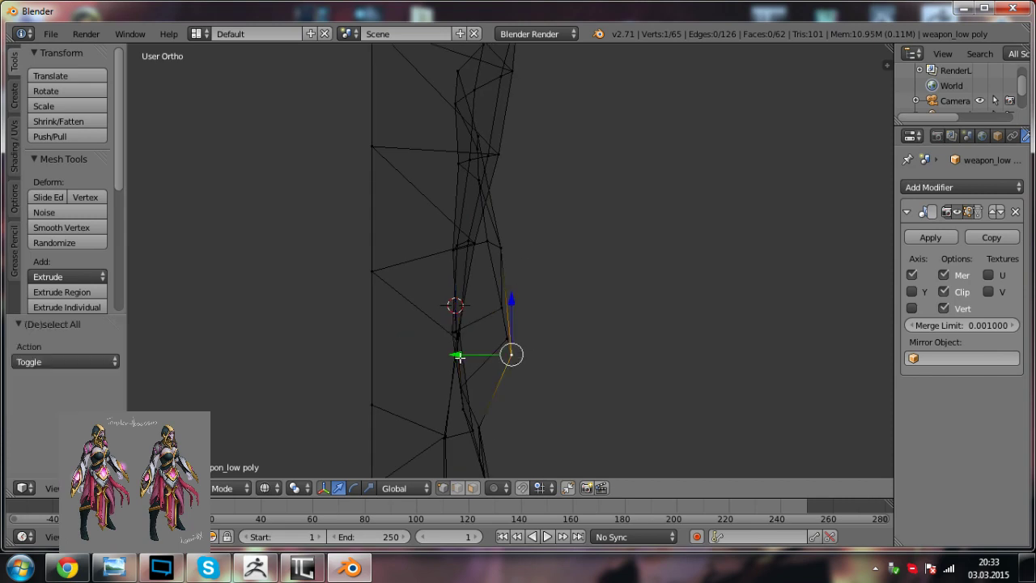
key(g)
key(y)
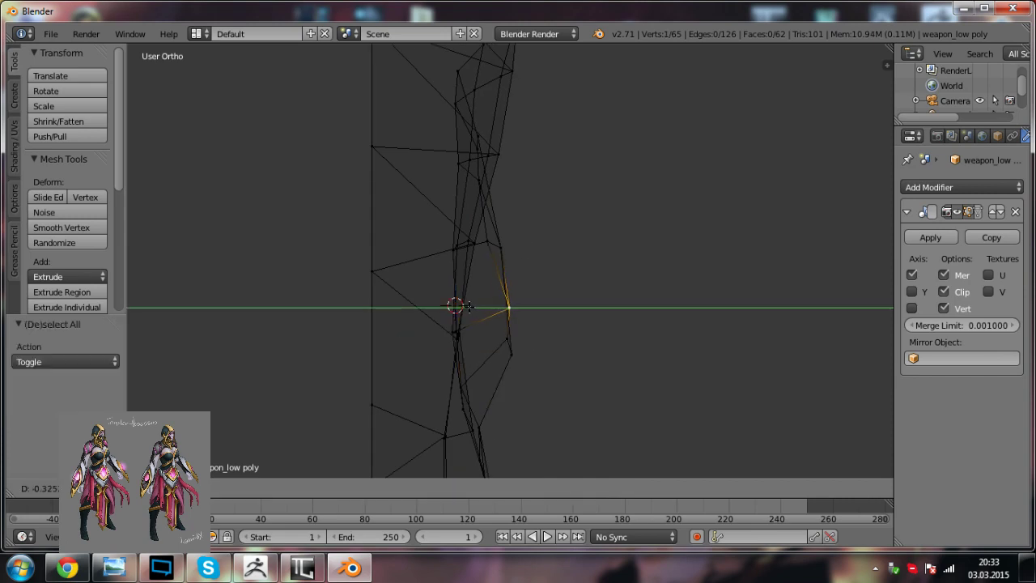
drag(451, 311, 435, 363)
right_click(504, 341)
right_click(528, 363)
key(a)
Step: Nudge one more rim vertex along Y in wireframe, restore solid shading, and check the blade's surface
shift+middle_drag(579, 203, 567, 277)
right_click(432, 246)
drag(398, 238, 394, 239)
key(a)
key(z)
middle_drag(568, 315, 361, 319)
middle_drag(534, 316, 440, 326)
scroll(457, 328, down, 2)
key(Tab)
key(Tab)
middle_drag(527, 340, 759, 251)
middle_drag(567, 441, 544, 421)
Step: Shift a vertex on the lower part of the side profile along Y and check the form in Object Mode
right_click(534, 384)
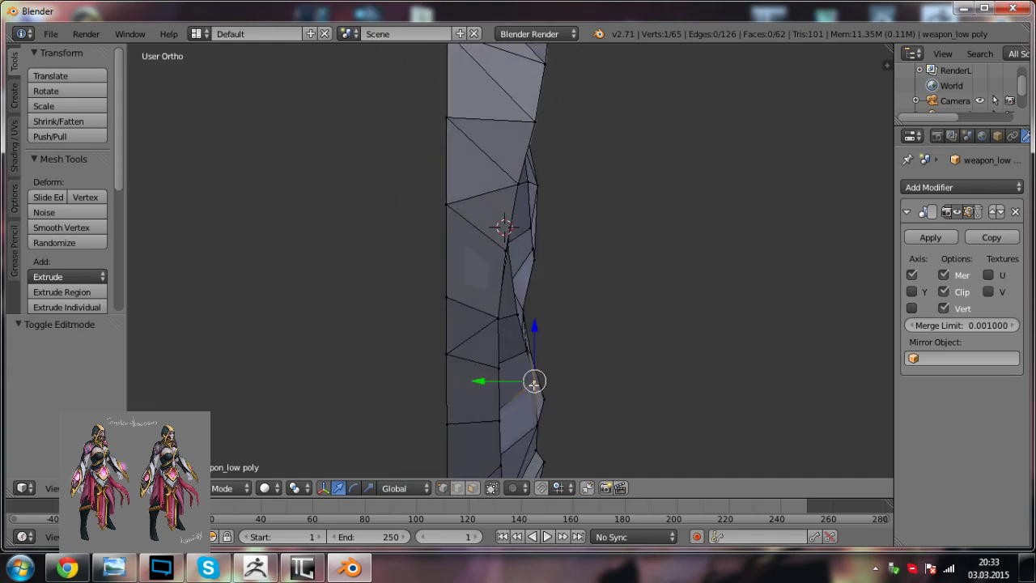
key(e)
key(y)
middle_drag(627, 417, 435, 416)
key(Tab)
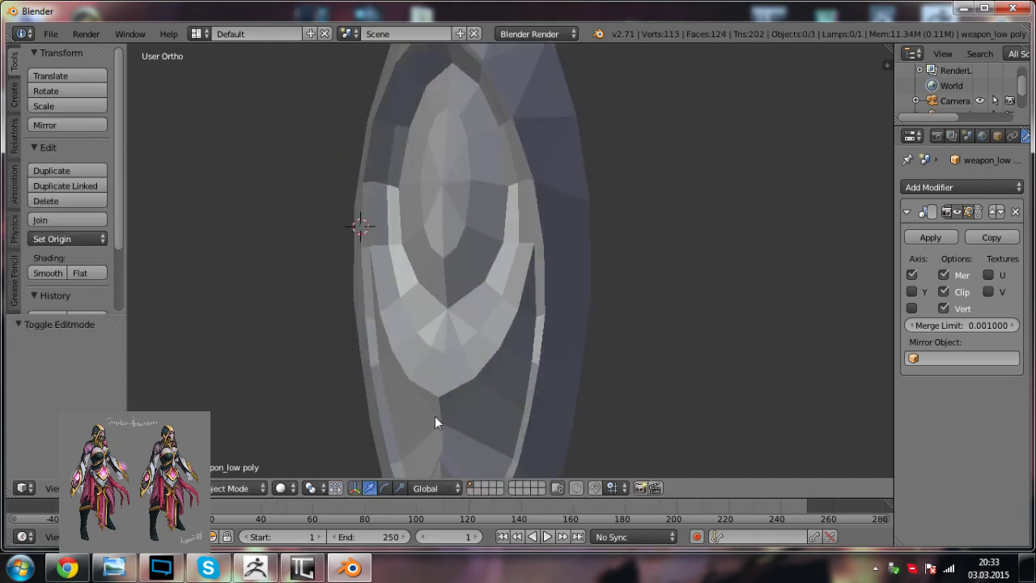
scroll(441, 411, down, 2)
key(a)
Step: Nudge another profile vertex along Y in side view and inspect the mirrored blade in Object Mode
middle_drag(501, 373, 640, 360)
key(Tab)
shift+middle_drag(532, 350, 645, 336)
scroll(635, 325, up, 3)
right_click(624, 330)
drag(575, 342, 580, 341)
scroll(645, 365, down, 3)
key(Tab)
key(a)
middle_drag(645, 365, 540, 306)
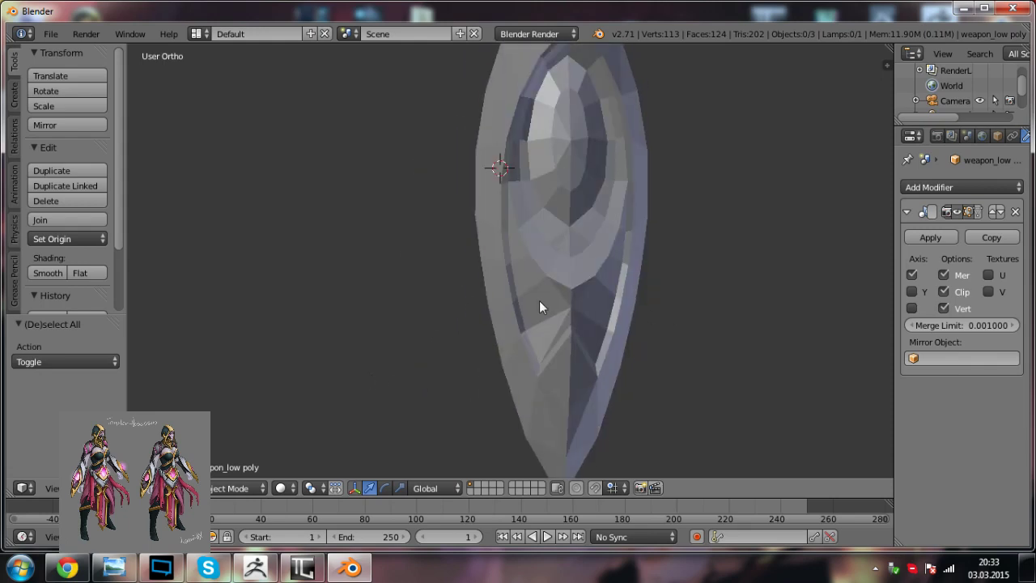
Step: Knife-cut a new edge line from the lower center line up through the recess faces to the inner rim
right_click(541, 302)
key(Tab)
scroll(539, 305, up, 2)
key(a)
shift+middle_drag(597, 387, 571, 383)
scroll(572, 382, up, 1)
scroll(574, 381, down, 1)
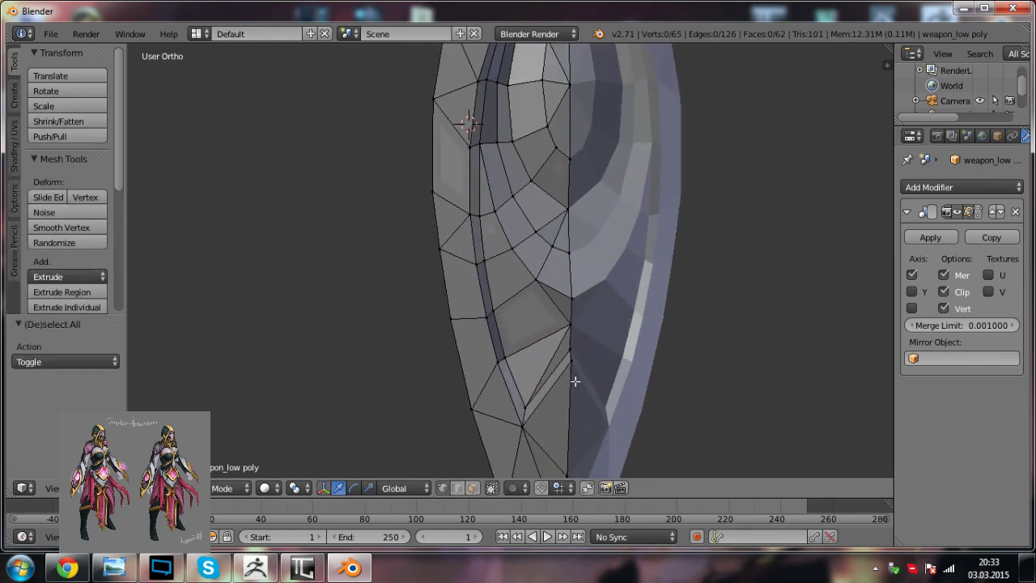
key(k)
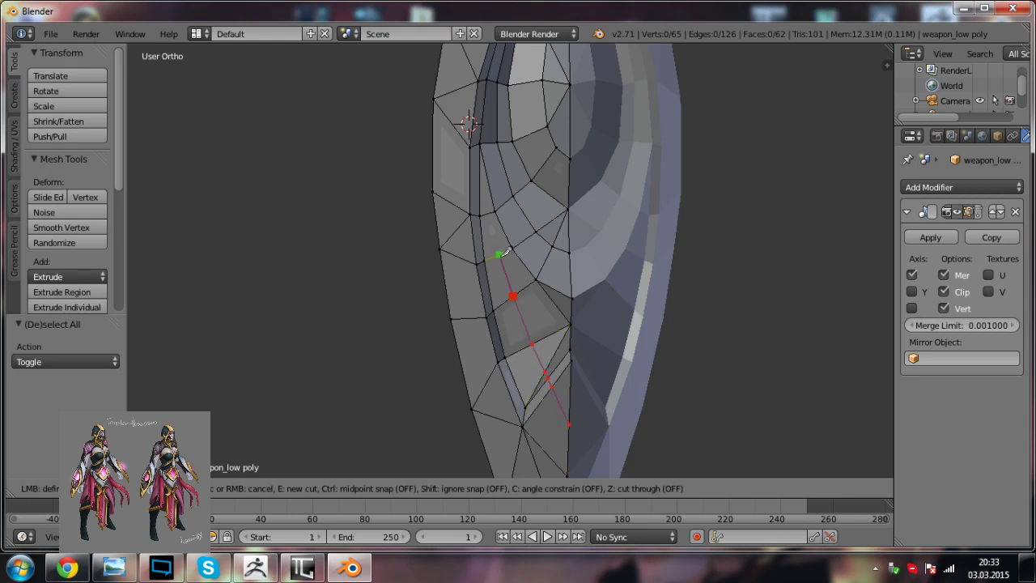
click(480, 144)
key(Return)
Step: Select a new cut vertex in the lower recess and move it along Y to shape the surface
scroll(559, 235, down, 2)
key(a)
middle_drag(574, 282, 529, 285)
right_click(530, 285)
scroll(553, 300, up, 4)
right_click(552, 313)
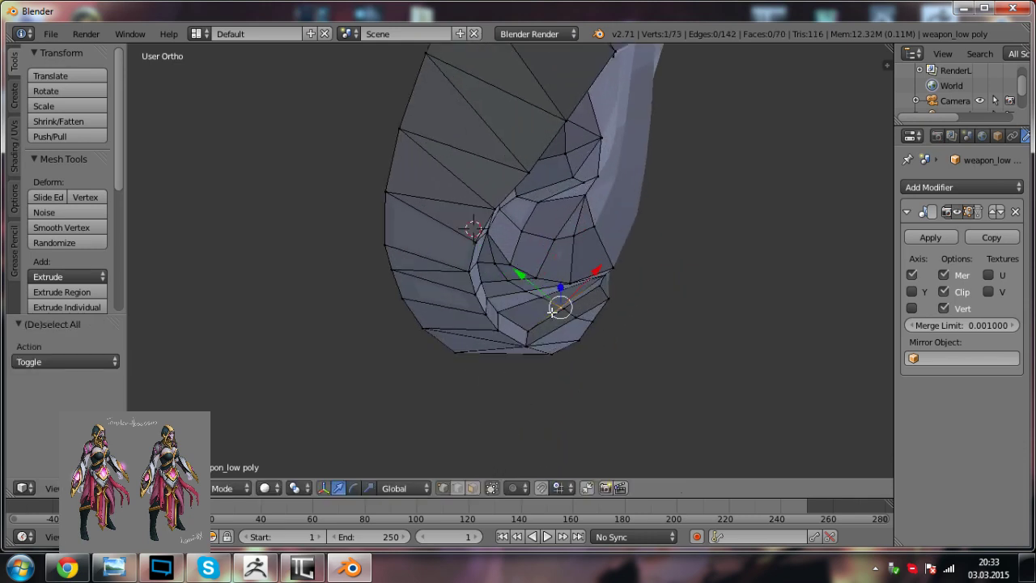
key(g)
key(y)
click(524, 275)
key(a)
Step: Adjust two further vertices of the lower recess, moving them along Y
middle_drag(552, 346, 603, 332)
key(g)
key(y)
click(538, 291)
key(a)
right_click(580, 317)
drag(531, 266, 537, 266)
key(a)
Step: Inspect the recess in Object Mode, nudge the selected recess vertex, and check the mirrored result
middle_drag(567, 239, 581, 294)
key(Tab)
scroll(597, 308, down, 2)
middle_drag(619, 325, 672, 233)
key(a)
key(Tab)
scroll(577, 274, up, 2)
middle_drag(519, 295, 563, 265)
drag(498, 260, 503, 260)
key(Tab)
key(a)
Step: Preview the blade with smooth shading and restore flat shading
key(a)
middle_drag(544, 279, 649, 346)
right_click(523, 367)
mouse_move(523, 367)
middle_down()
mouse_move(580, 385)
mouse_move(513, 424)
mouse_move(524, 379)
mouse_move(540, 367)
middle_up()
key(a)
middle_drag(582, 302, 619, 337)
mouse_move(558, 284)
middle_down()
mouse_move(513, 318)
mouse_move(554, 344)
mouse_move(464, 349)
mouse_move(522, 329)
middle_up()
scroll(480, 343, up, 2)
right_click(480, 344)
click(50, 272)
key(a)
right_click(473, 325)
click(80, 273)
scroll(512, 297, down, 2)
key(a)
Step: In front view Edit Mode, move the outer contour vertices at the blade's widest part slightly inward along X
right_click(518, 331)
key(Tab)
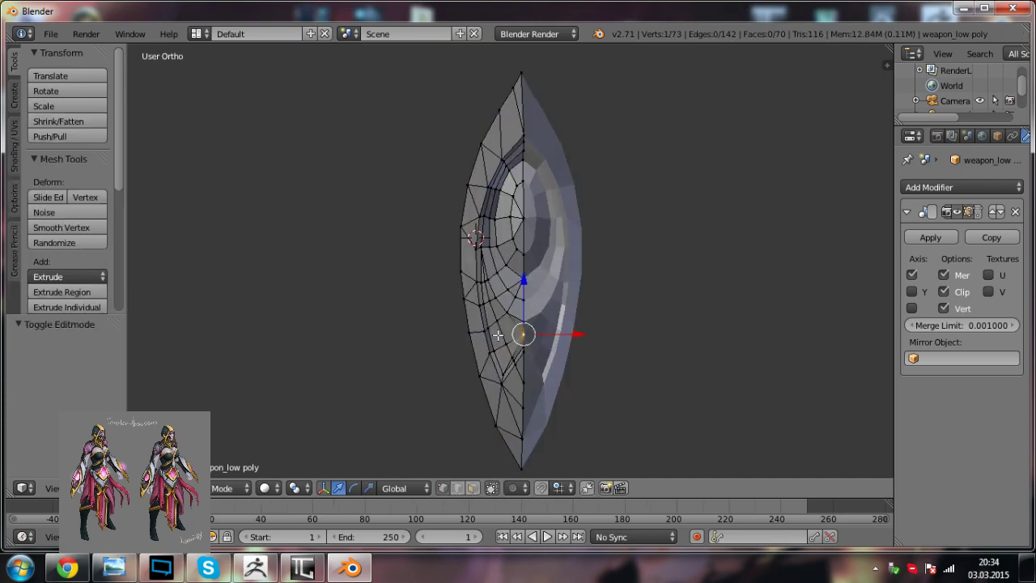
scroll(498, 336, up, 1)
right_click(453, 337)
key(KP_1)
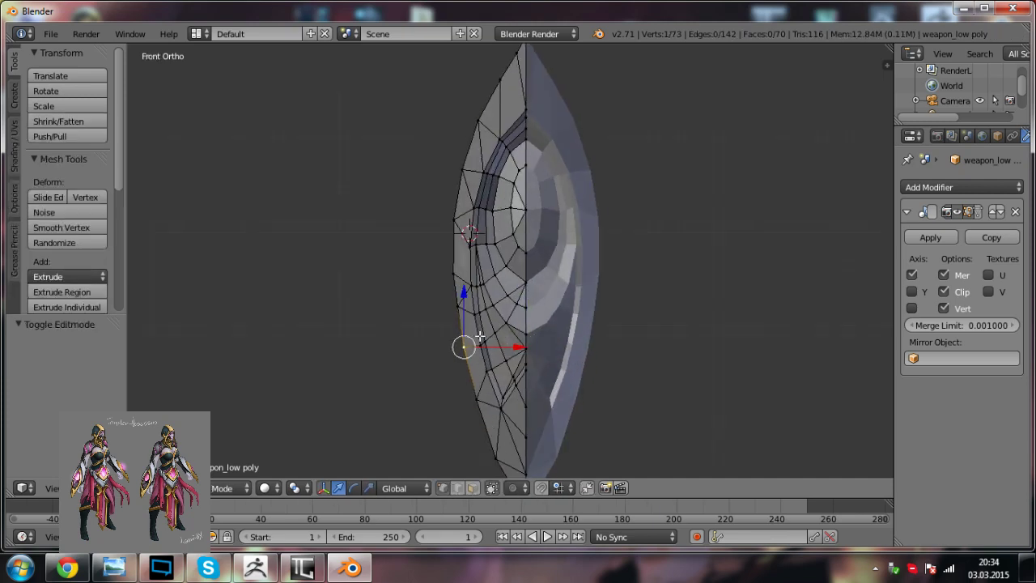
key(a)
drag(505, 274, 507, 274)
key(a)
drag(495, 221, 499, 220)
Step: Move two upper outer contour vertices slightly inward along X to even out the blade's outline
right_click(467, 168)
drag(501, 170, 505, 170)
right_click(479, 126)
drag(528, 122, 529, 122)
click(532, 121)
key(a)
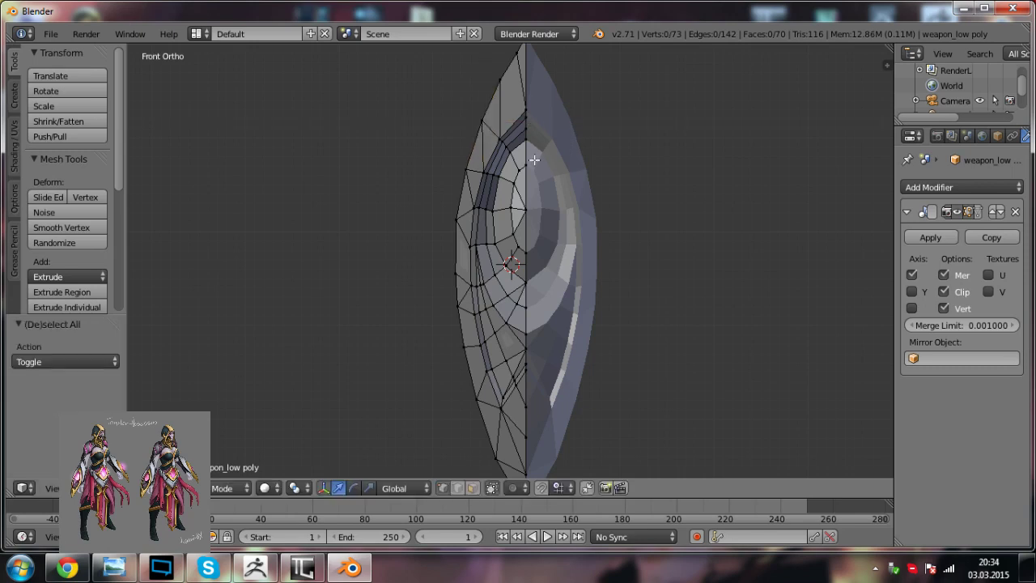
Step: Shift the side vertex of the central gem's outline along X to round its contour
scroll(546, 208, down, 4)
scroll(558, 257, up, 4)
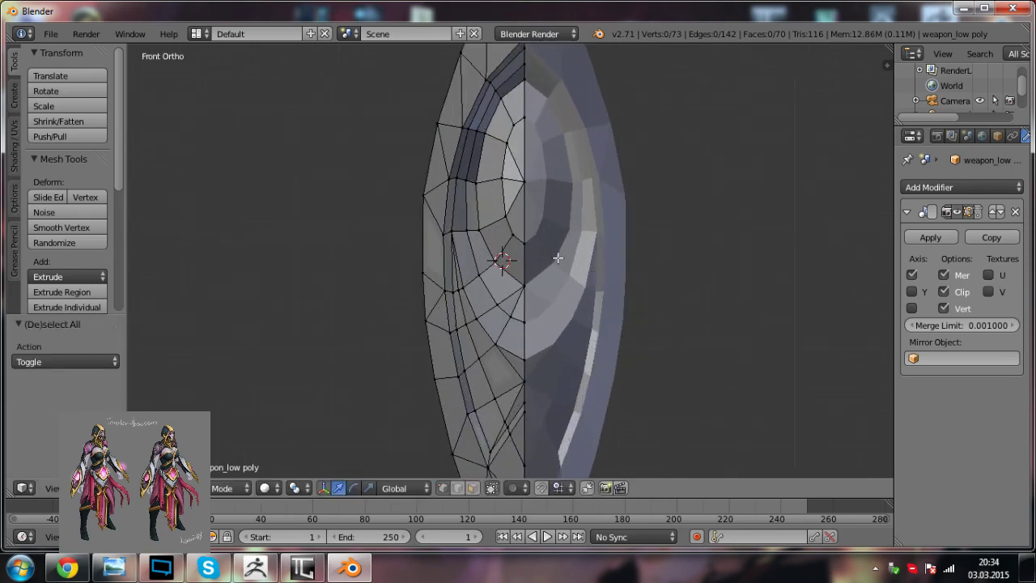
key(g)
key(x)
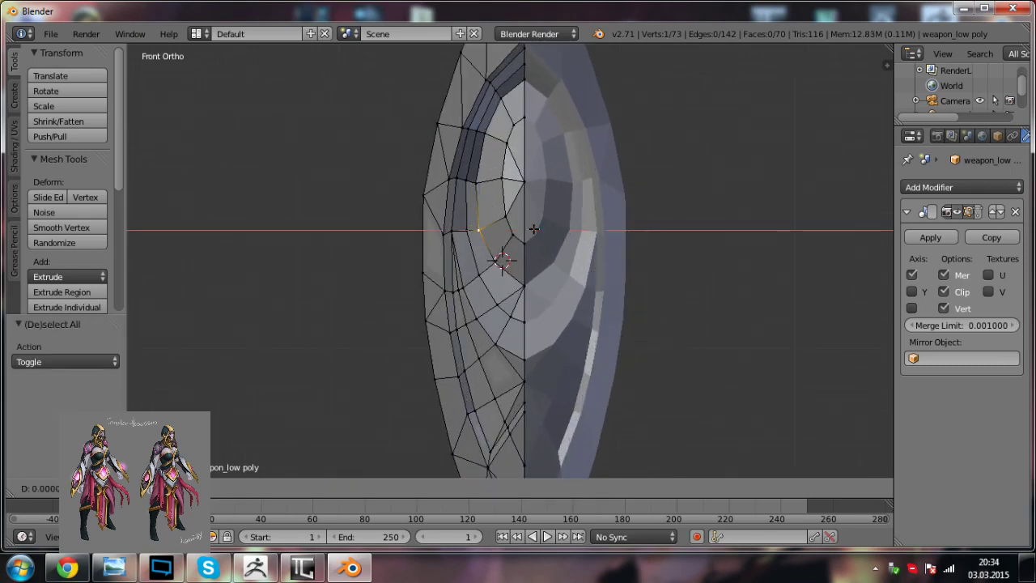
click(538, 229)
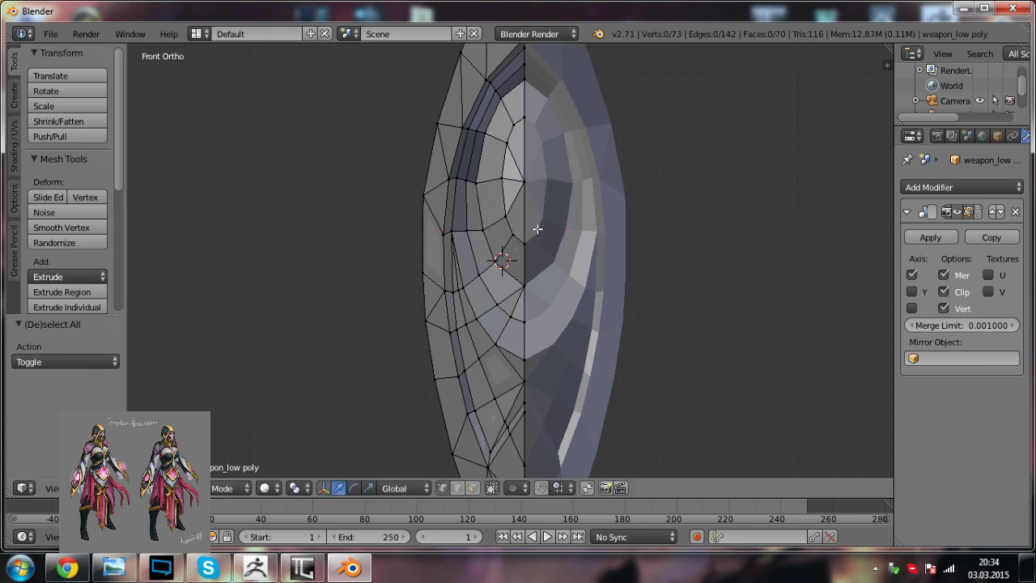
Step: Move the gem outline's lower side vertex by about 0.09 along X and check the shape in Object Mode
shift+middle_drag(532, 251, 508, 316)
scroll(496, 327, up, 1)
right_click(490, 331)
key(g)
key(x)
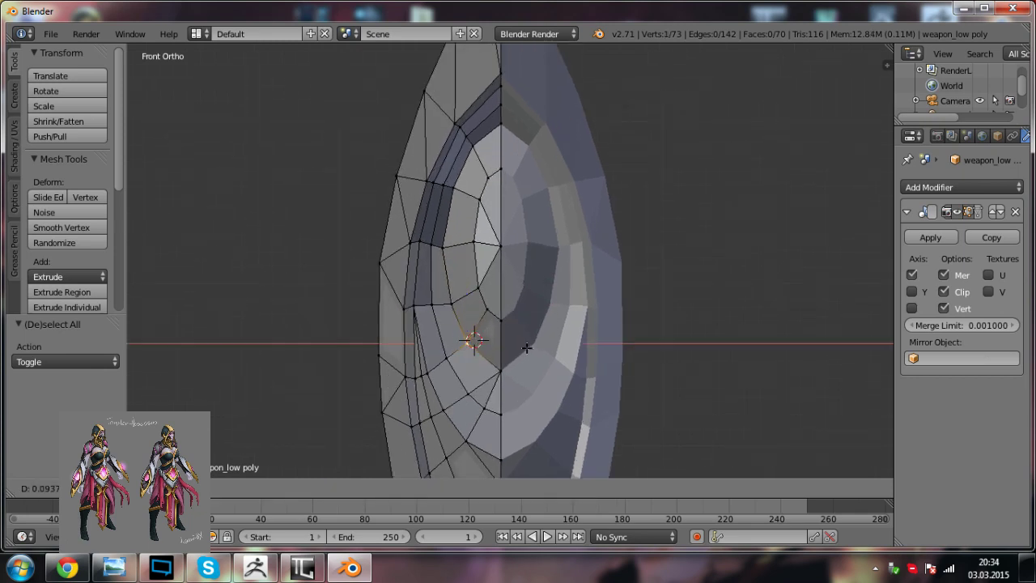
click(527, 347)
right_click(502, 370)
scroll(516, 340, down, 1)
key(Tab)
key(a)
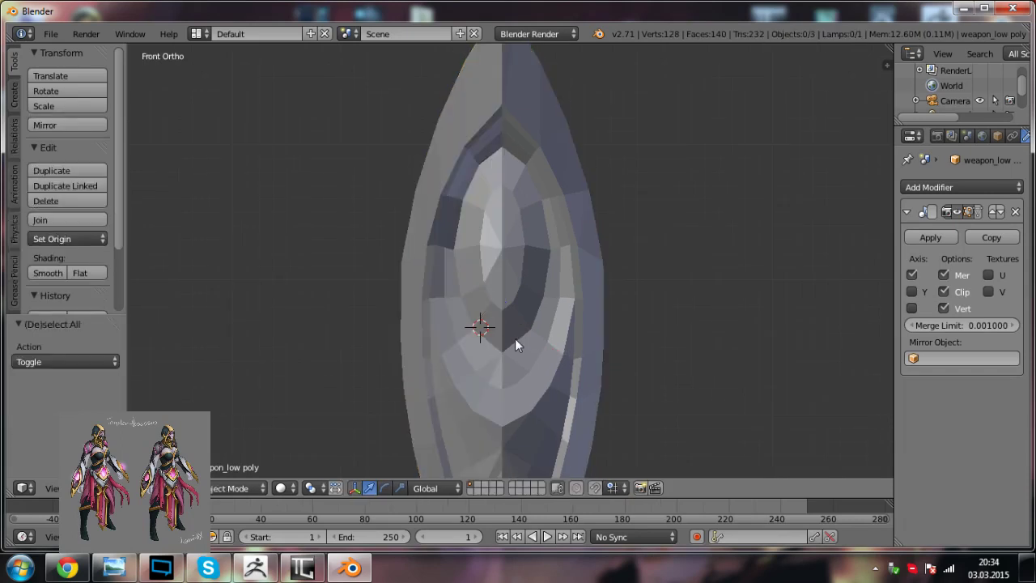
Step: In Edit Mode, move the side vertex of the central gem's outline slightly inward along X
scroll(516, 339, up, 2)
key(Tab)
right_click(439, 246)
drag(480, 246, 506, 237)
key(a)
Step: Adjust the lower side vertex of the gem's inner facet ring slightly along X and Z
right_click(463, 245)
right_click(475, 286)
drag(524, 293, 527, 289)
drag(473, 247, 473, 243)
drag(522, 290, 519, 290)
Step: Shift the upper vertex of the gem's inner facet ring slightly along X and lower it about 0.117 along Z
right_click(474, 202)
drag(530, 183, 528, 182)
drag(476, 131, 477, 136)
scroll(533, 294, down, 3)
scroll(528, 312, up, 2)
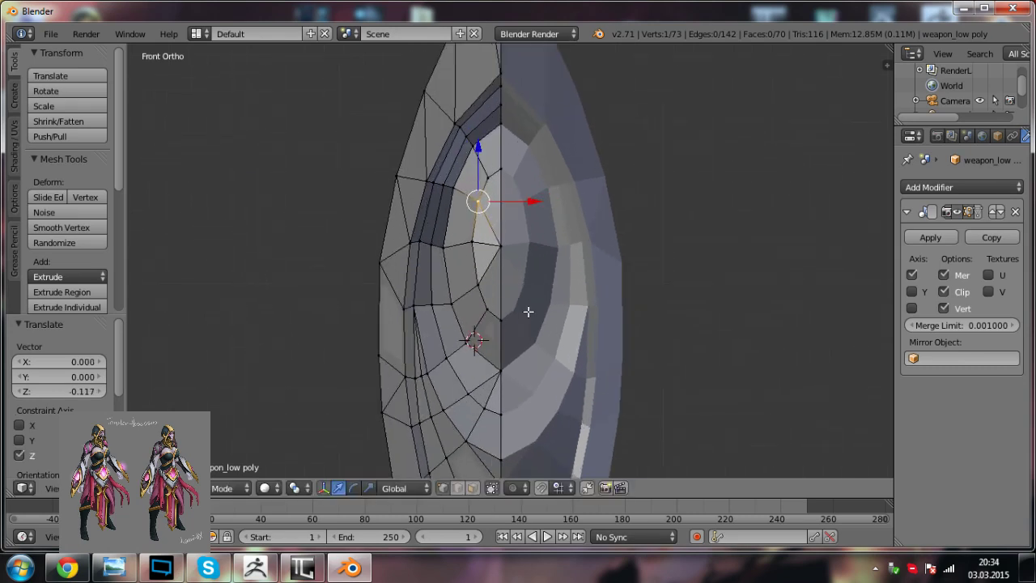
Step: Nudge the gem's middle centreline vertex slightly along Z
shift+middle_drag(479, 204, 484, 272)
right_click(512, 316)
drag(505, 278, 497, 268)
key(a)
scroll(528, 325, down, 1)
right_click(487, 313)
shift+right_click(505, 300)
right_click(522, 313)
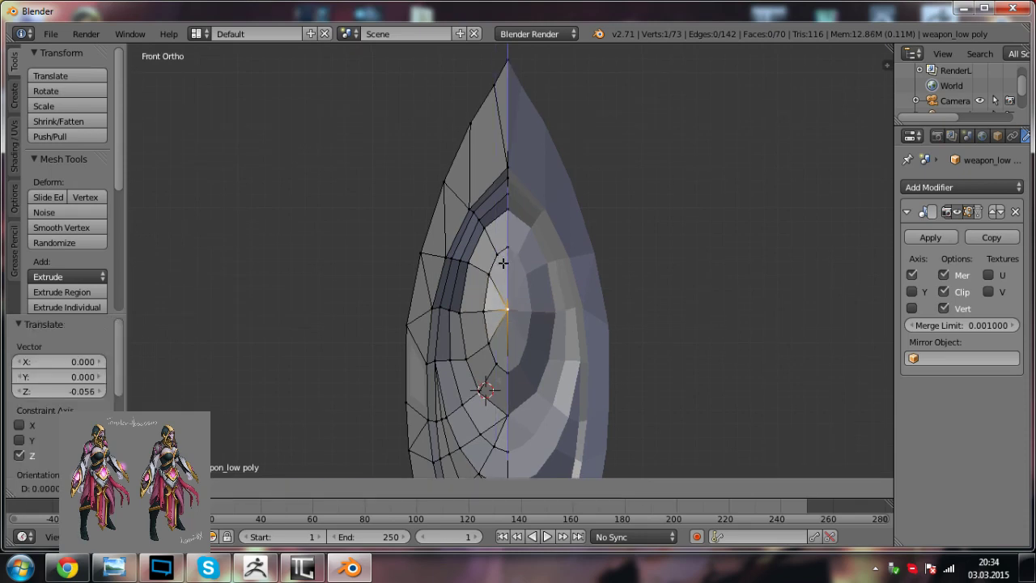
key(a)
Step: Raise the top centreline vertex of the frame around the gem by about 0.515 along Z and check the shape in Object Mode
scroll(510, 299, down, 1)
scroll(511, 299, up, 2)
scroll(512, 301, down, 2)
shift+middle_drag(533, 346, 532, 324)
scroll(527, 312, down, 2)
scroll(503, 259, up, 4)
right_click(515, 133)
shift+middle_drag(514, 135, 507, 191)
drag(505, 150, 509, 142)
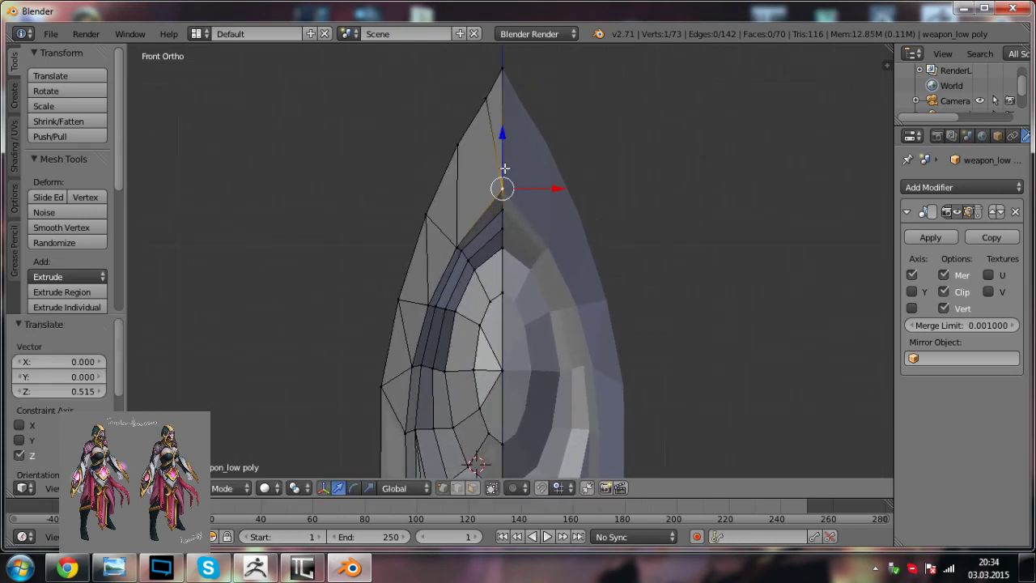
key(a)
scroll(498, 284, down, 2)
key(Tab)
middle_drag(514, 295, 631, 340)
key(a)
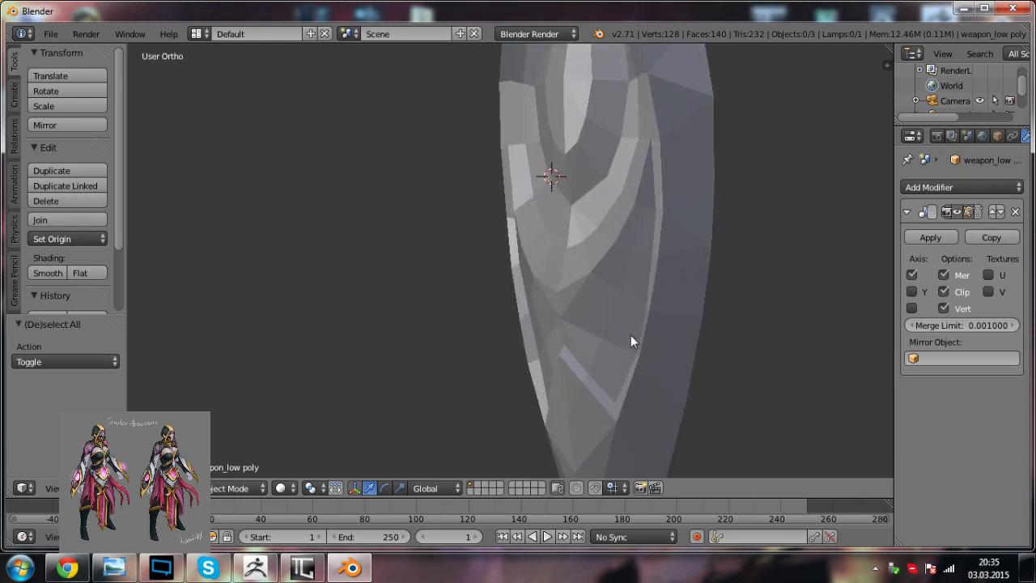
Step: Back in Edit Mode, lower the inner corner vertex at the groove's lower tip closer to the outer corner
key(Tab)
key(Tab)
right_click(629, 359)
key(Tab)
middle_drag(618, 408, 507, 391)
shift+middle_drag(498, 429, 524, 346)
scroll(537, 340, up, 4)
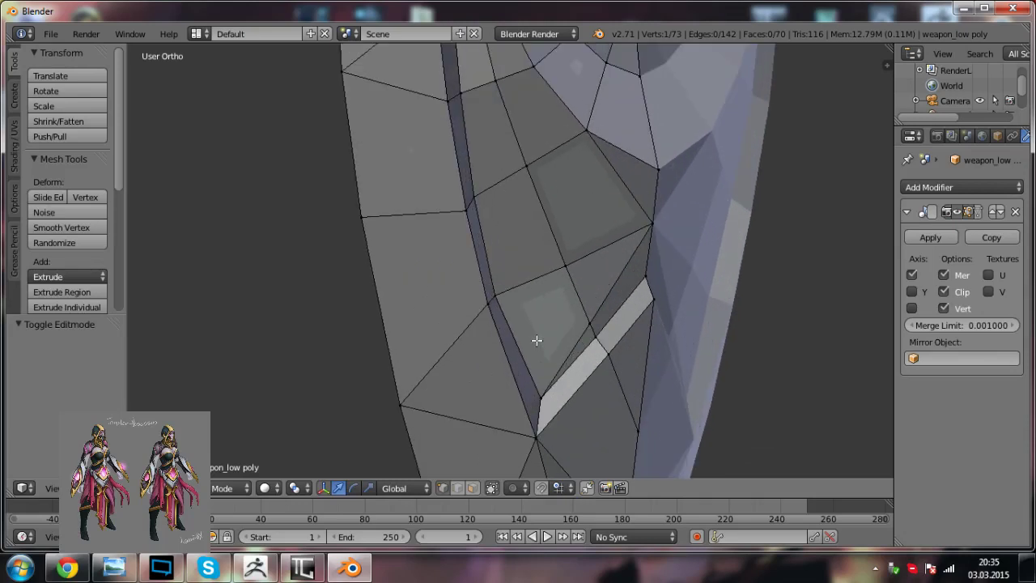
drag(585, 401, 575, 398)
drag(536, 343, 540, 360)
drag(583, 423, 588, 424)
Step: Move the middle vertex of the slanted strip's upper edge about 0.15 along X
key(a)
middle_drag(571, 348, 582, 347)
key(g)
key(x)
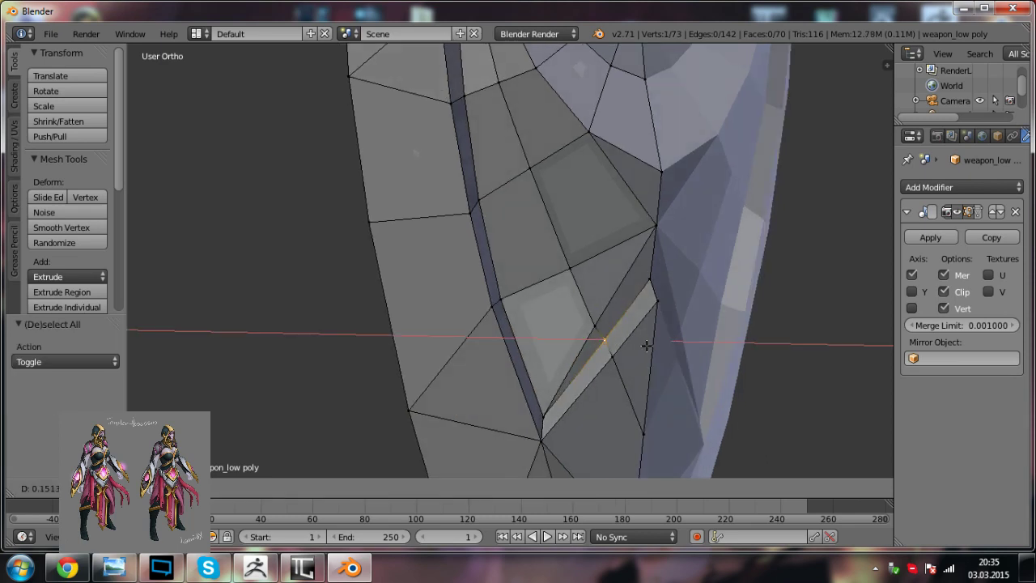
click(648, 346)
right_click(654, 278)
middle_drag(656, 280, 727, 347)
key(a)
Step: Shift a vertex of the slanted strip slightly in depth and inspect the result in Object Mode
middle_drag(546, 348, 576, 316)
scroll(588, 352, down, 1)
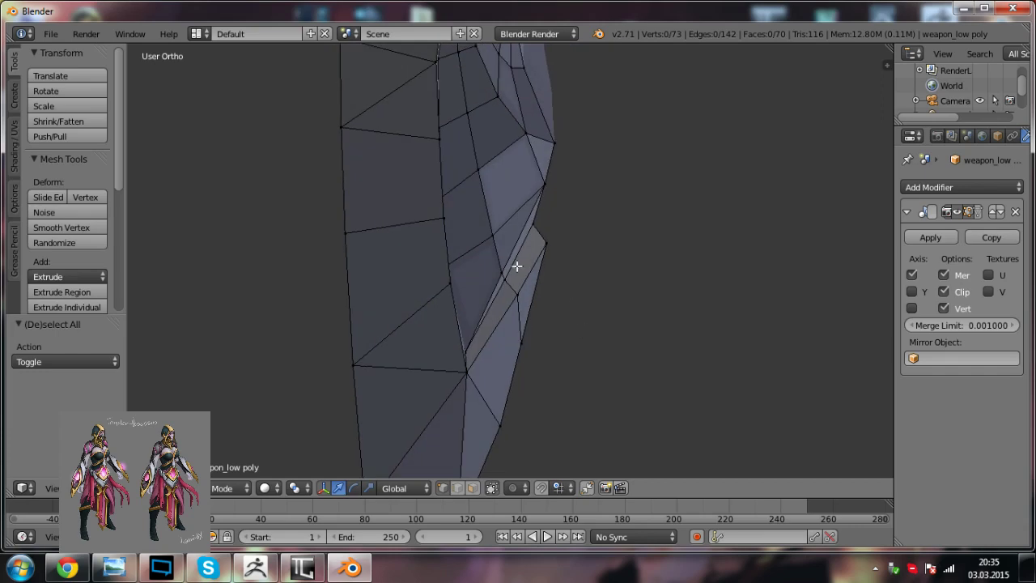
right_click(518, 266)
middle_drag(518, 265, 548, 260)
drag(443, 289, 434, 287)
middle_drag(523, 296, 449, 289)
key(Tab)
key(a)
shift+middle_drag(562, 302, 552, 336)
Step: Freely move the inner corner vertex at the groove's lower tip inward toward the centreline
key(a)
key(Tab)
scroll(553, 340, up, 2)
middle_drag(583, 375, 581, 362)
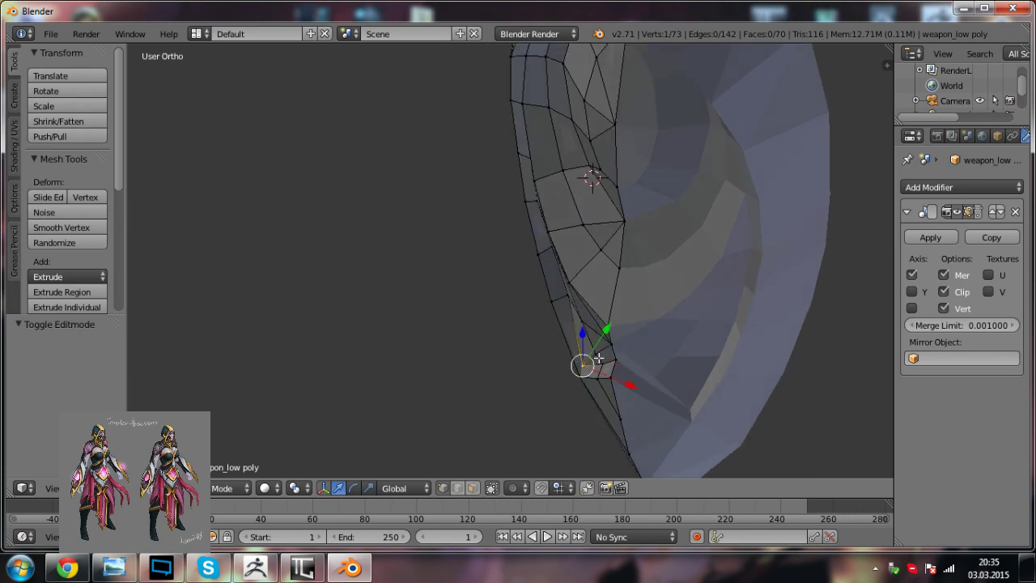
key(g)
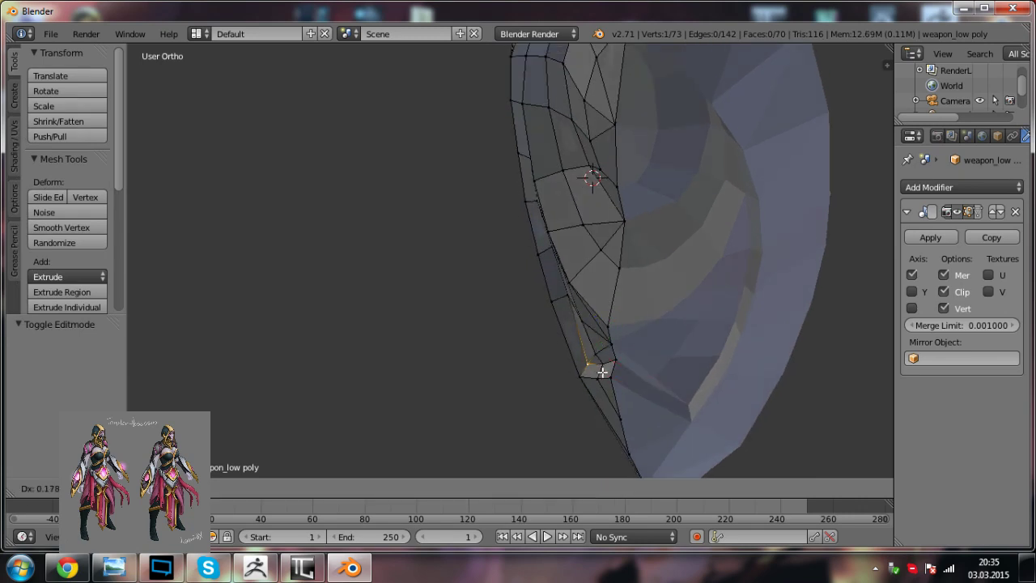
click(604, 375)
Step: Freely reposition two vertices along the groove's inner edge above its lower tip to smooth the line
right_click(568, 299)
key(g)
click(564, 300)
middle_drag(564, 300, 632, 206)
right_click(551, 253)
key(g)
click(548, 256)
middle_drag(620, 304, 586, 317)
right_click(532, 331)
key(a)
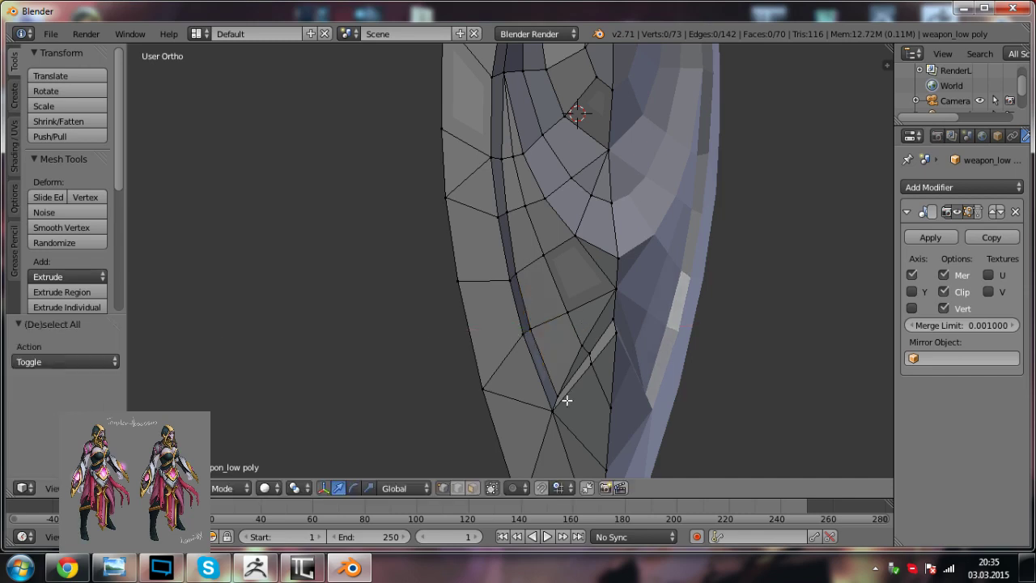
Step: Fine-tune the inner corner vertex at the groove's lower tip with small moves along the axes
drag(596, 398, 594, 394)
scroll(597, 393, down, 2)
key(a)
middle_drag(597, 394, 572, 370)
drag(612, 322, 614, 322)
key(a)
Step: Adjust a vertex on the long side groove slightly along X and Z to even out its contour
middle_drag(585, 279, 530, 293)
scroll(563, 324, up, 2)
right_click(508, 287)
drag(561, 291, 559, 282)
drag(512, 236, 512, 236)
shift+middle_drag(512, 236, 555, 324)
key(a)
Step: Shift three successive vertices along the side groove slightly along X to give it an even width
scroll(502, 314, up, 2)
scroll(559, 389, down, 2)
mouse_move(498, 380)
shift+middle_down()
mouse_move(481, 305)
mouse_move(504, 289)
mouse_move(483, 233)
shift+middle_up()
right_click(485, 272)
drag(534, 262, 536, 260)
right_click(500, 330)
drag(523, 322, 528, 320)
key(a)
right_click(499, 377)
drag(539, 378, 547, 377)
Step: Correct the last groove vertex slightly from an angled view and deselect it
key(a)
middle_drag(547, 413, 577, 344)
drag(580, 335, 576, 336)
key(a)
middle_drag(513, 354, 549, 368)
shift+middle_drag(600, 269, 560, 334)
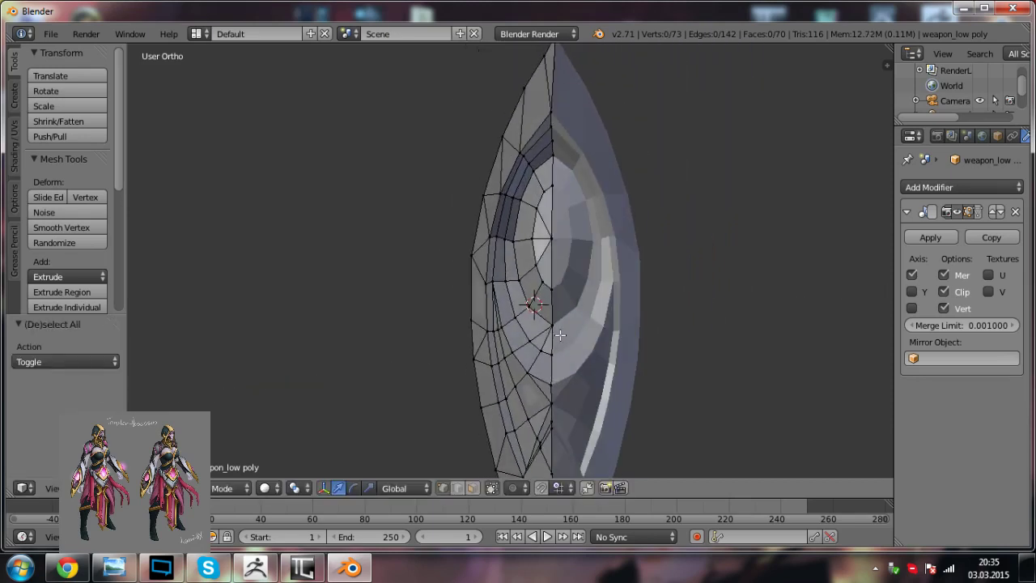
Step: In edge selection mode, select the central gem's outline loop and the outer edges of the ring below it
scroll(559, 336, up, 1)
key(ctrl+Tab)
click(559, 347)
middle_drag(546, 281, 583, 342)
key(a)
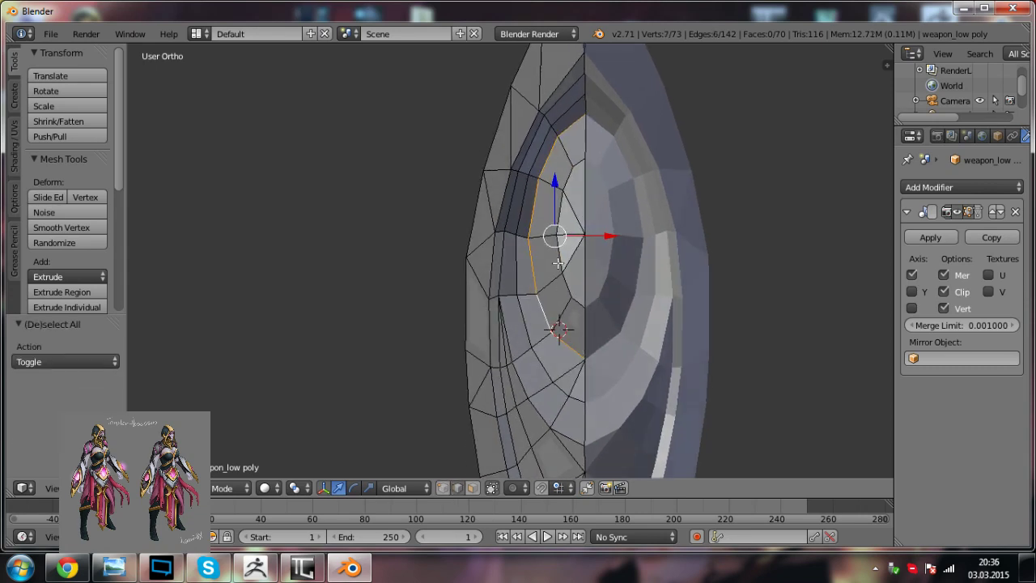
alt+shift+right_click(517, 379)
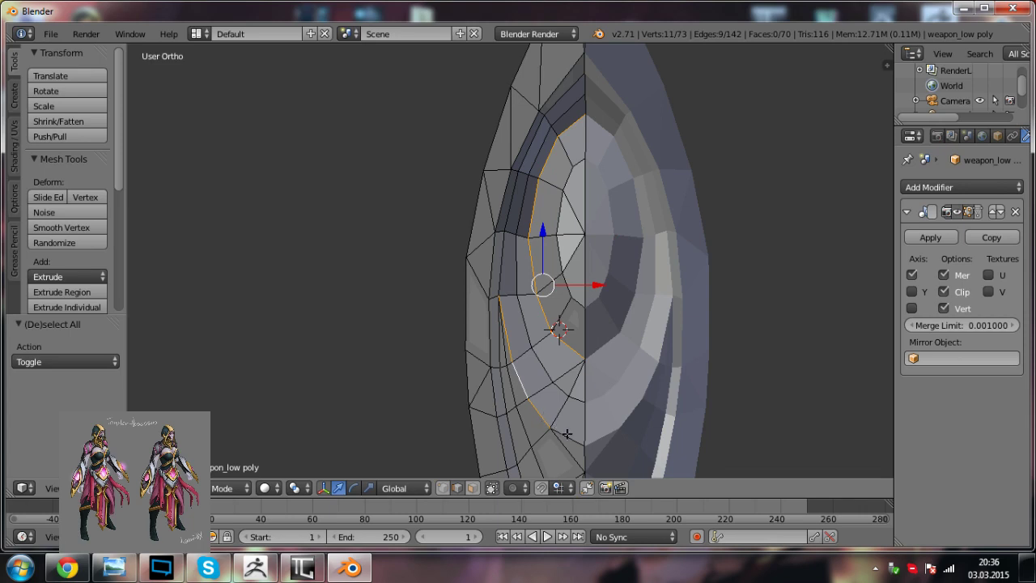
alt+shift+right_click(567, 434)
shift+middle_drag(582, 467, 599, 336)
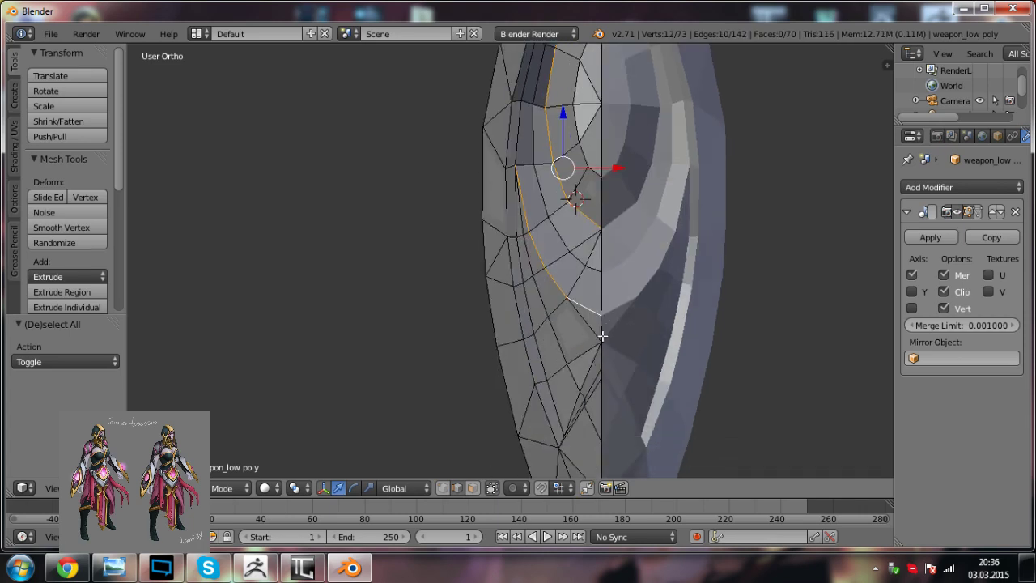
Step: Add the blade's centreline and the outer outline of the gem frame to the edge selection
mouse_move(633, 386)
middle_down()
mouse_move(610, 335)
mouse_move(619, 306)
mouse_move(589, 303)
mouse_move(622, 313)
mouse_move(579, 399)
middle_up()
alt+shift+right_click(594, 331)
middle_drag(558, 140, 547, 183)
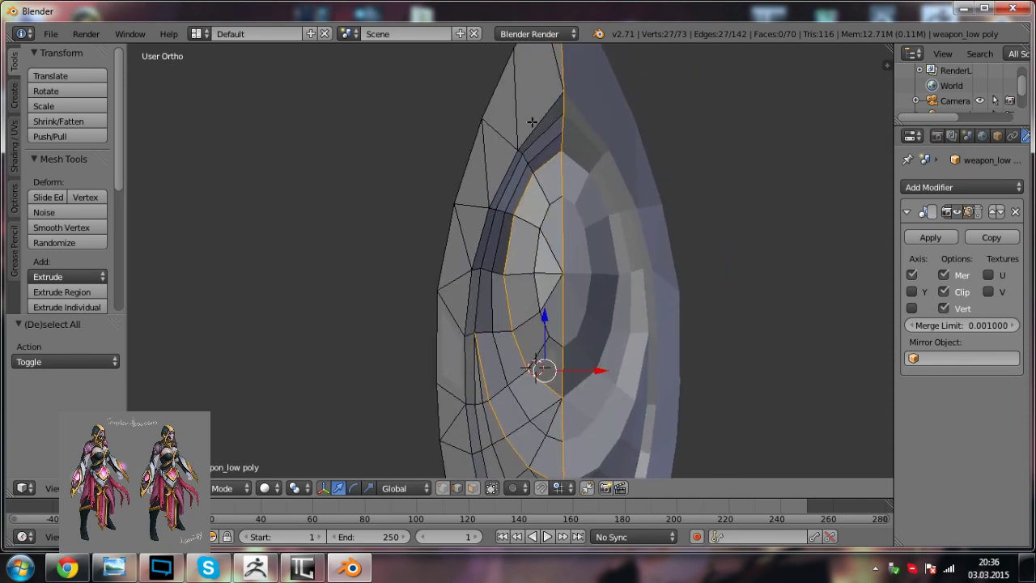
shift+right_click(533, 125)
shift+middle_drag(538, 265, 559, 217)
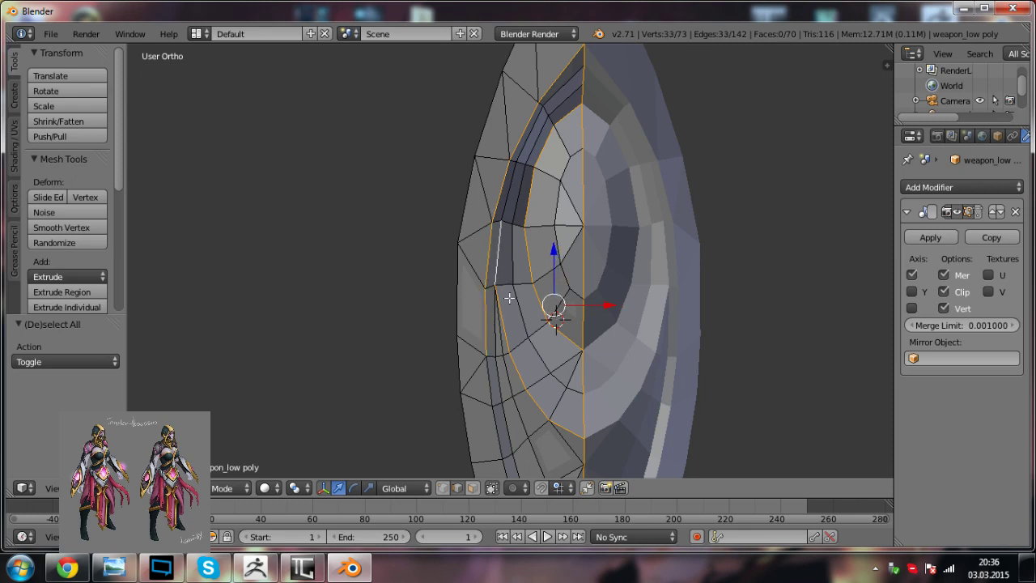
shift+right_click(502, 244)
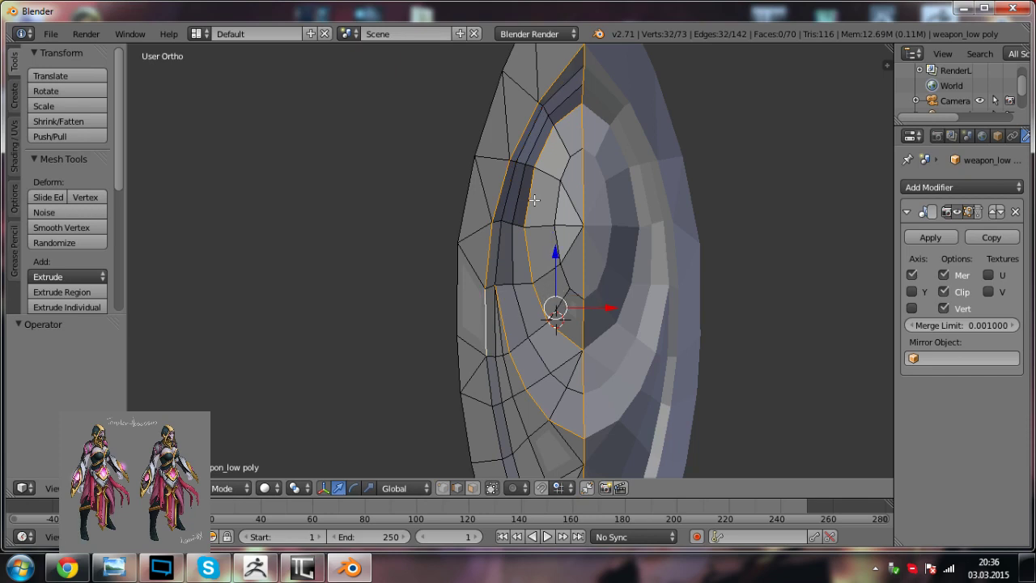
Step: Extend the edge selection with the outer and inner edges of the side groove down to its lower tip
shift+middle_drag(482, 398, 453, 235)
shift+middle_drag(508, 371, 500, 311)
middle_drag(500, 310, 589, 343)
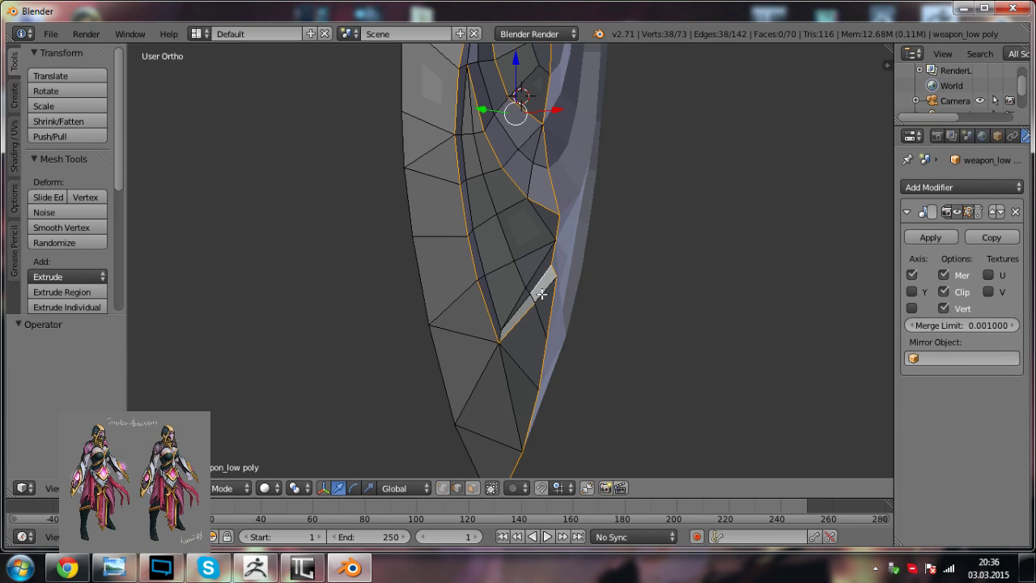
scroll(541, 297, up, 2)
alt+shift+right_click(483, 317)
shift+middle_drag(511, 180, 529, 413)
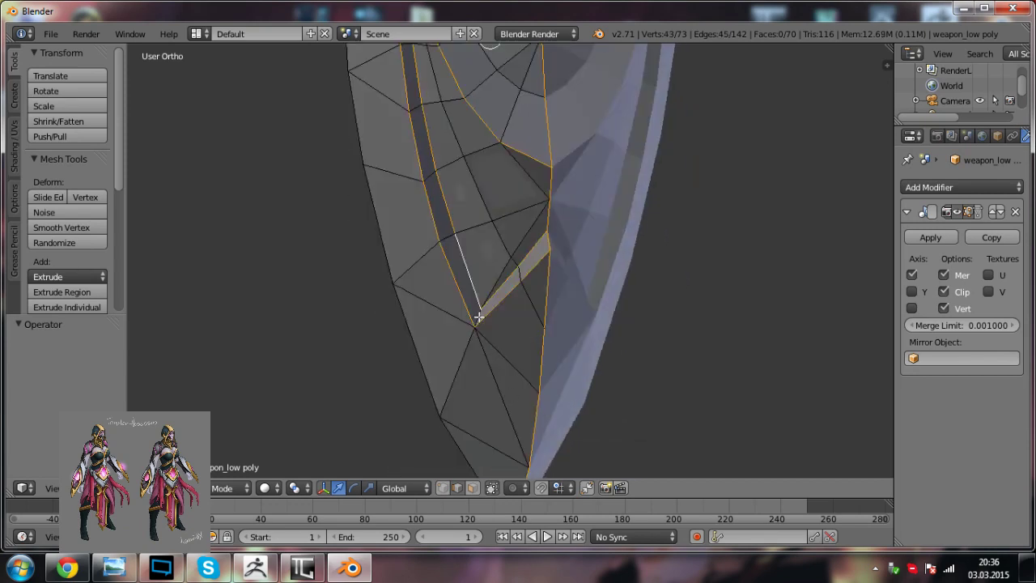
Step: Add the slanted strip's remaining edges and the blade's outer contour to the edge selection
middle_drag(503, 218, 562, 92)
scroll(484, 283, down, 2)
scroll(562, 388, down, 1)
alt+shift+right_click(496, 389)
middle_drag(495, 387, 587, 285)
scroll(547, 343, down, 1)
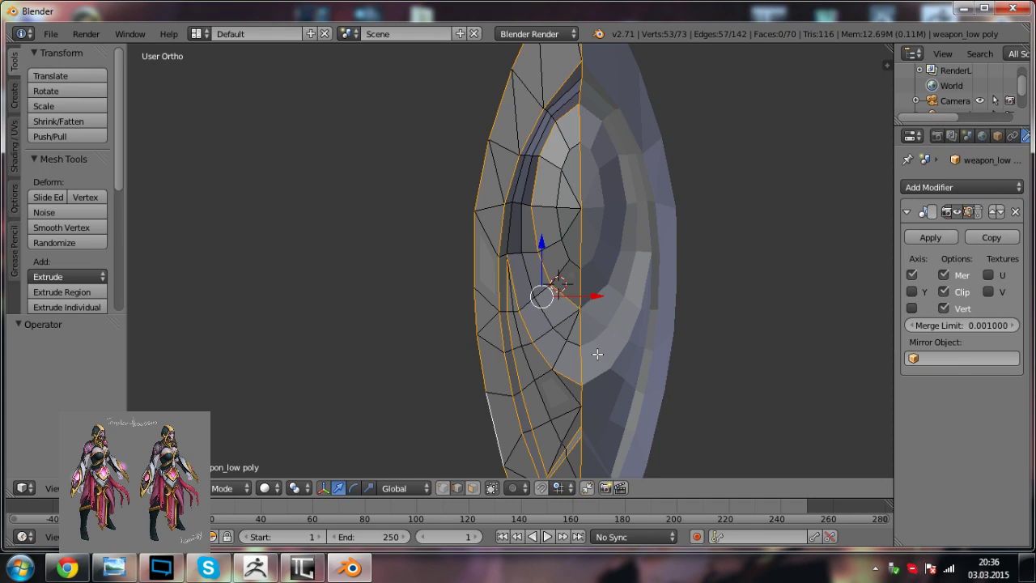
mouse_move(583, 353)
shift+middle_down()
mouse_move(557, 283)
mouse_move(544, 281)
mouse_move(585, 294)
mouse_move(572, 269)
shift+middle_up()
scroll(546, 282, down, 2)
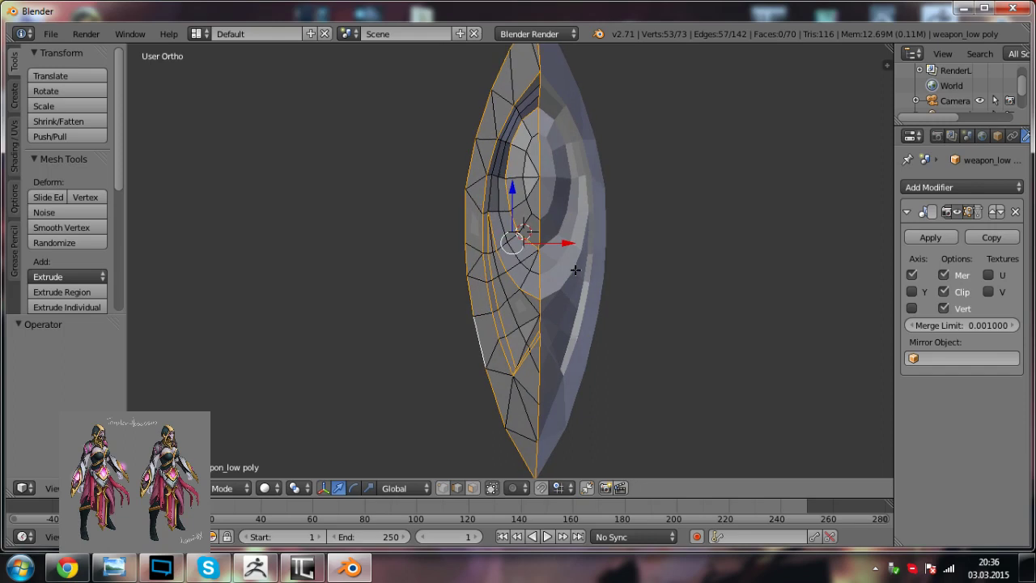
Step: Apply an edge crease to all the selected contour, centreline, gem and groove edges, then deselect everything
key(shift+e)
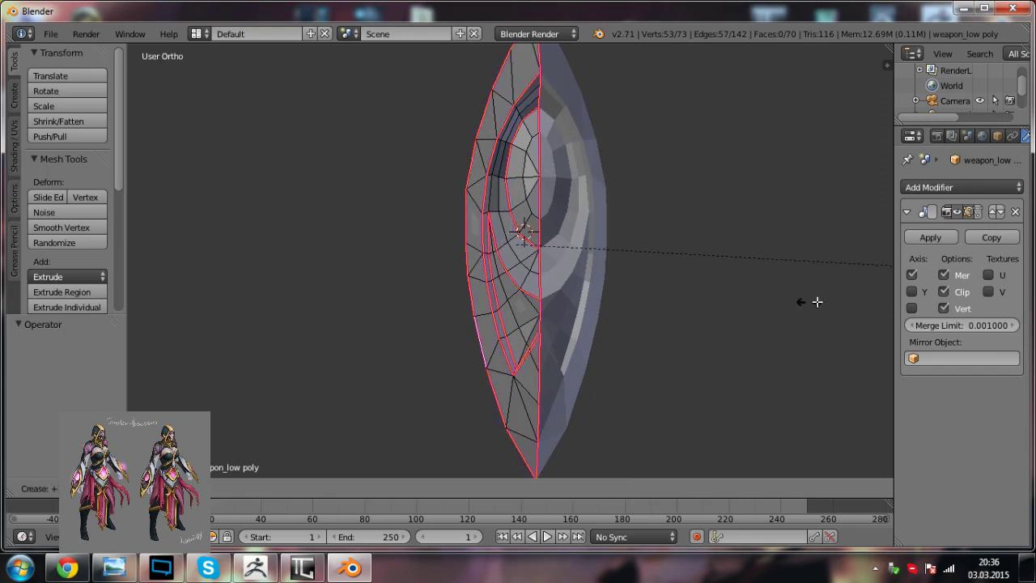
click(200, 302)
scroll(571, 309, down, 2)
scroll(534, 314, up, 2)
key(Tab)
key(Tab)
shift+middle_drag(478, 393, 412, 361)
key(a)
scroll(385, 364, up, 1)
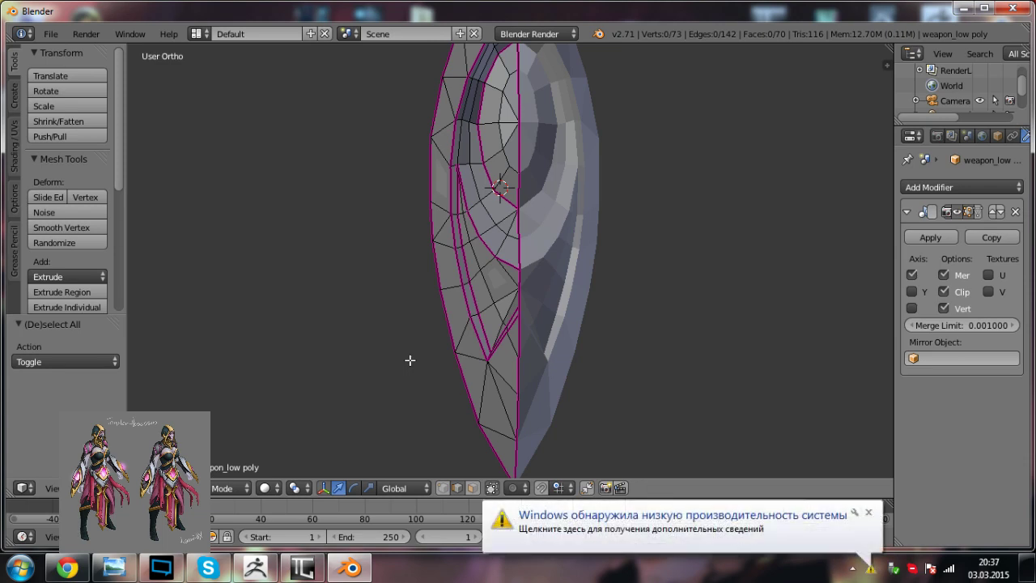
Step: Dismiss the Windows performance notification
shift+middle_drag(410, 360, 393, 319)
click(869, 512)
click(517, 377)
scroll(455, 355, up, 2)
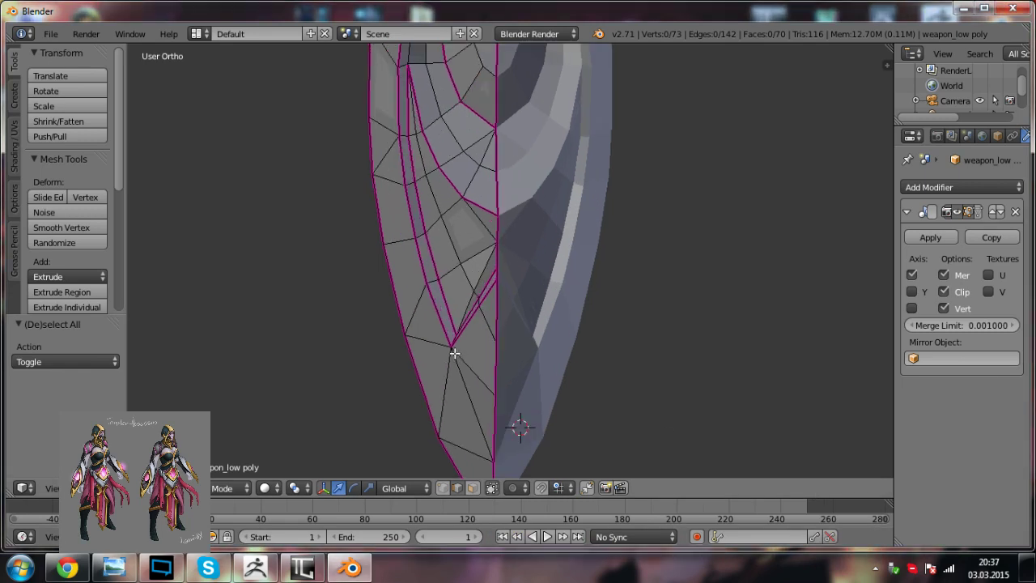
Step: Nudge the vertex at the side groove's lower tip vertically in vertex select mode and deselect it
key(Tab)
key(Tab)
key(ctrl+Tab)
click(431, 349)
key(ctrl+Tab)
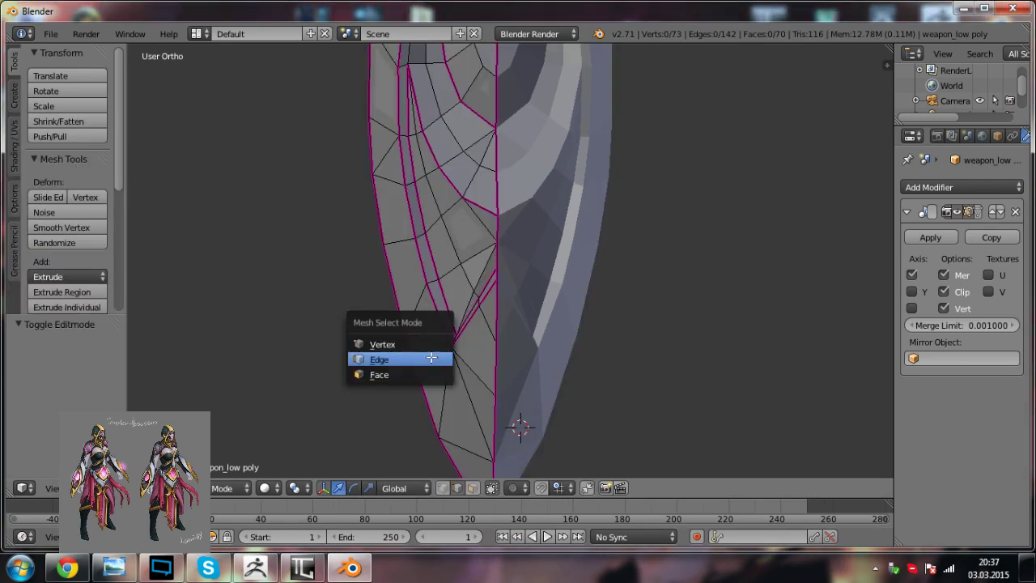
click(437, 346)
right_click(458, 363)
drag(453, 305, 452, 313)
key(a)
Step: Shift the short edge at the side groove's lower tip slightly along the Y and X axes, then clear the selection
middle_drag(468, 380, 518, 474)
middle_drag(549, 184, 445, 332)
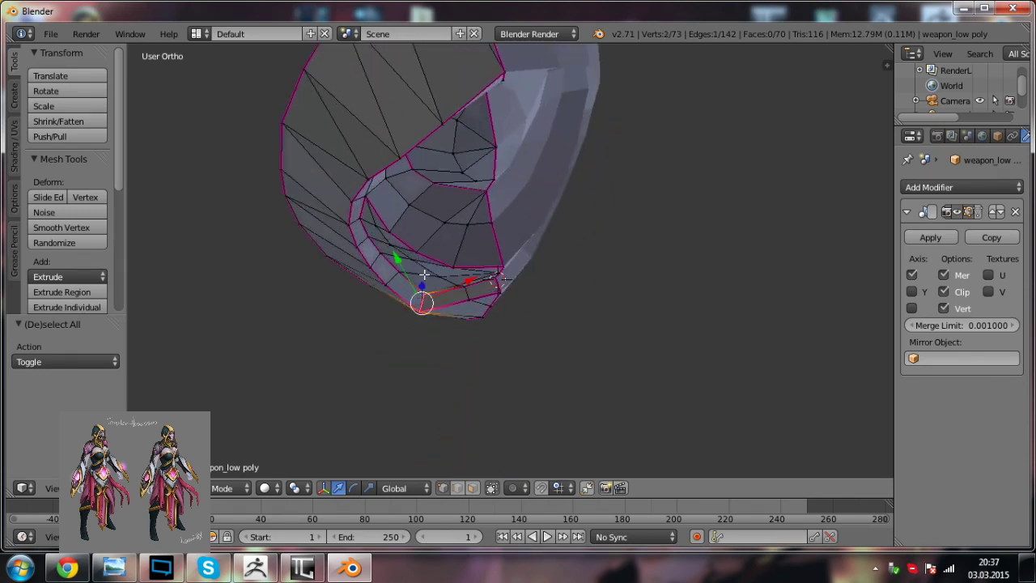
middle_drag(424, 275, 445, 308)
drag(407, 257, 399, 252)
drag(463, 267, 465, 265)
key(a)
middle_drag(399, 299, 303, 197)
key(a)
scroll(444, 267, down, 3)
middle_drag(445, 267, 541, 334)
drag(450, 328, 450, 328)
key(a)
Step: Add a Subdivision Surface modifier to the blade and leave edit mode
middle_drag(456, 329, 369, 301)
middle_drag(680, 290, 737, 313)
middle_drag(503, 301, 448, 298)
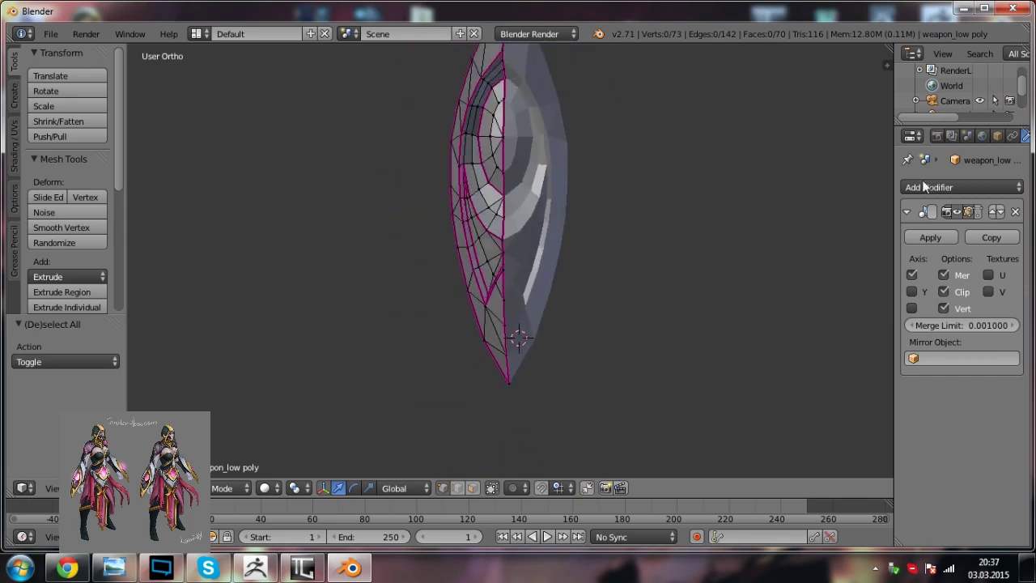
click(931, 187)
click(752, 442)
middle_drag(432, 227, 440, 338)
scroll(440, 338, up, 2)
key(Tab)
key(a)
Step: Raise the Subdivision Surface modifier's view subdivisions to 3
middle_drag(546, 336, 520, 266)
right_click(519, 266)
click(954, 473)
click(954, 474)
middle_drag(544, 317, 608, 315)
Step: Select the four uncreased edges running up the outer side of the recess around the gem and crease them
key(Tab)
scroll(519, 333, up, 4)
middle_drag(510, 335, 393, 285)
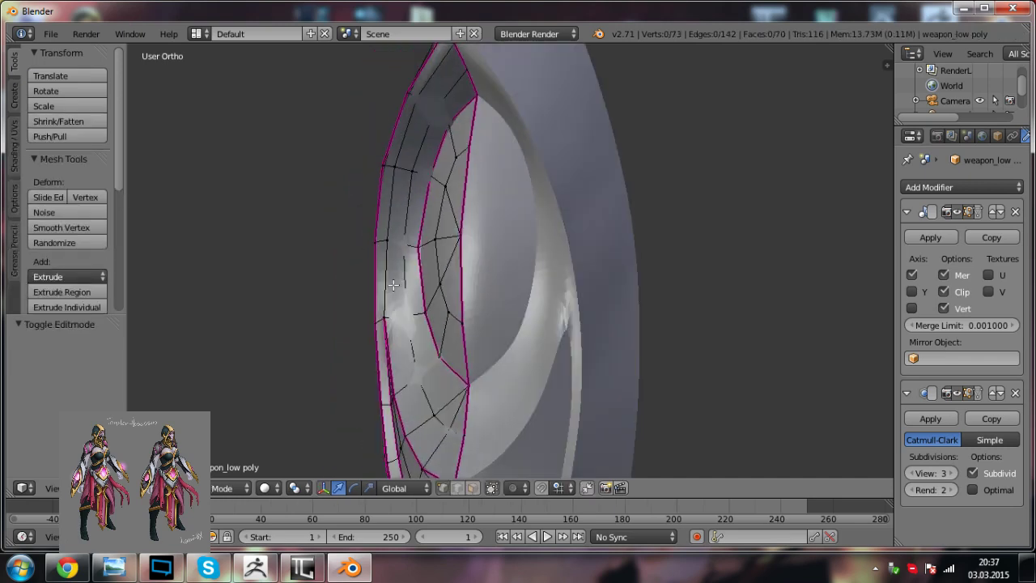
right_click(380, 260)
key(ctrl+Tab)
click(384, 276)
key(a)
right_click(389, 271)
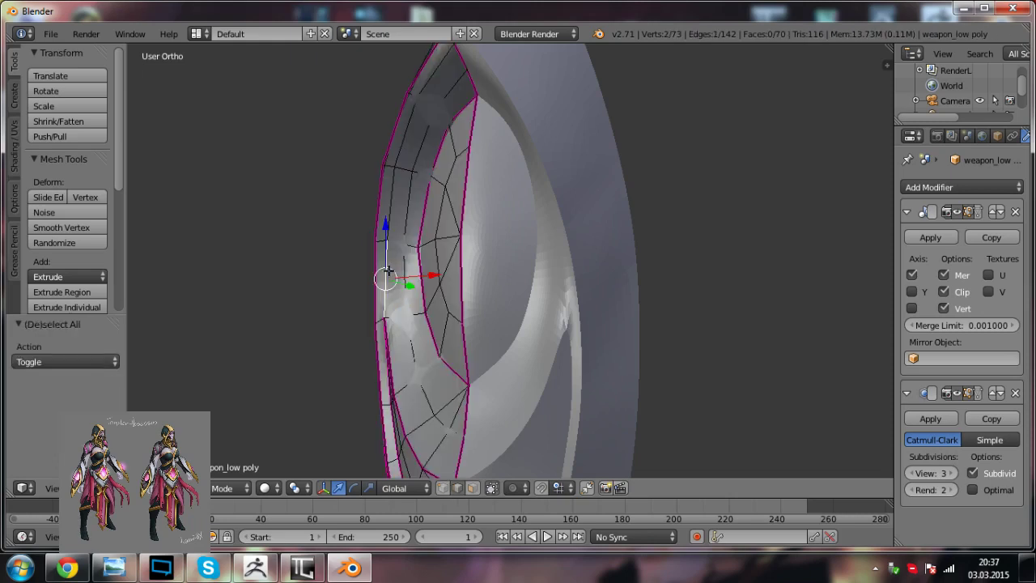
shift+right_click(393, 197)
shift+right_click(410, 141)
shift+right_click(443, 60)
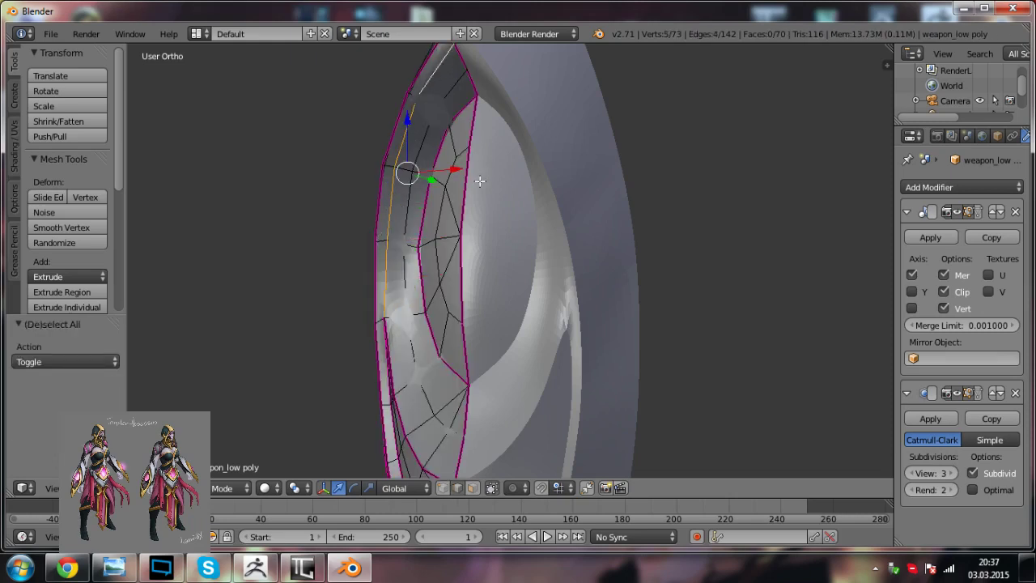
key(shift+e)
click(856, 231)
Step: Set the mean crease of the four centreline edges across the gem to 0
key(Tab)
key(a)
scroll(439, 254, down, 2)
middle_drag(438, 254, 451, 285)
key(Tab)
key(a)
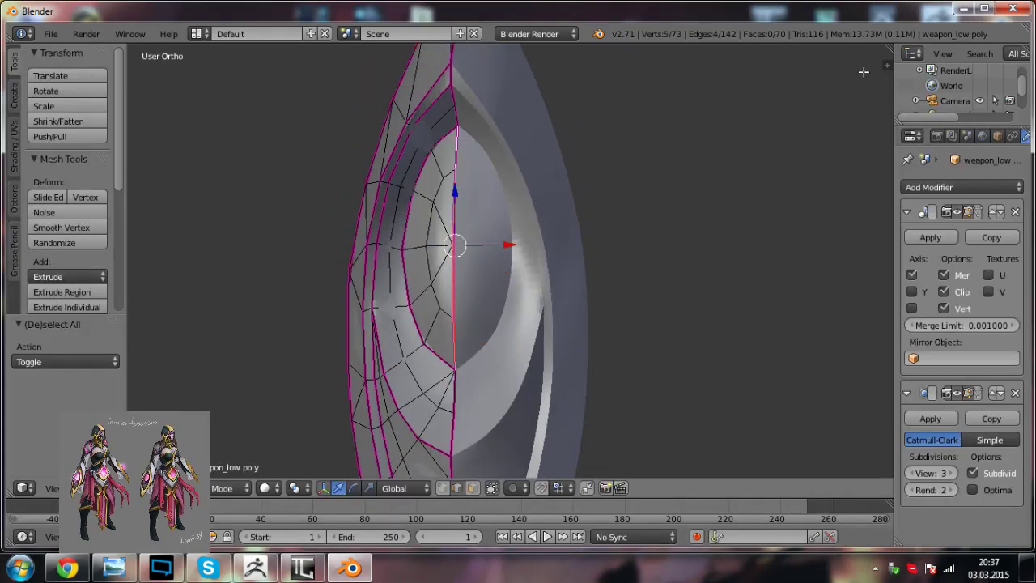
key(n)
scroll(807, 201, up, 5)
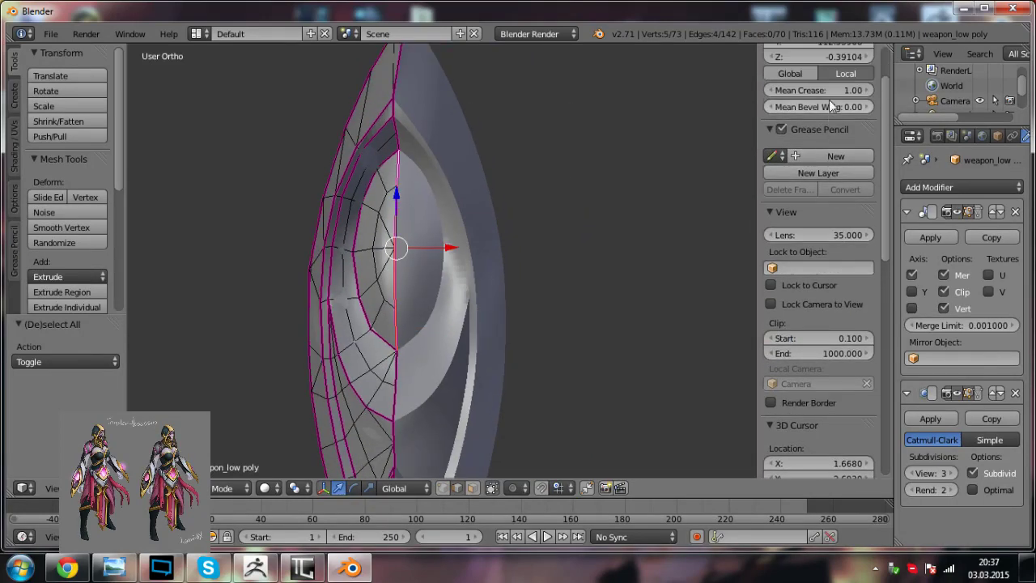
text(0)
key(Return)
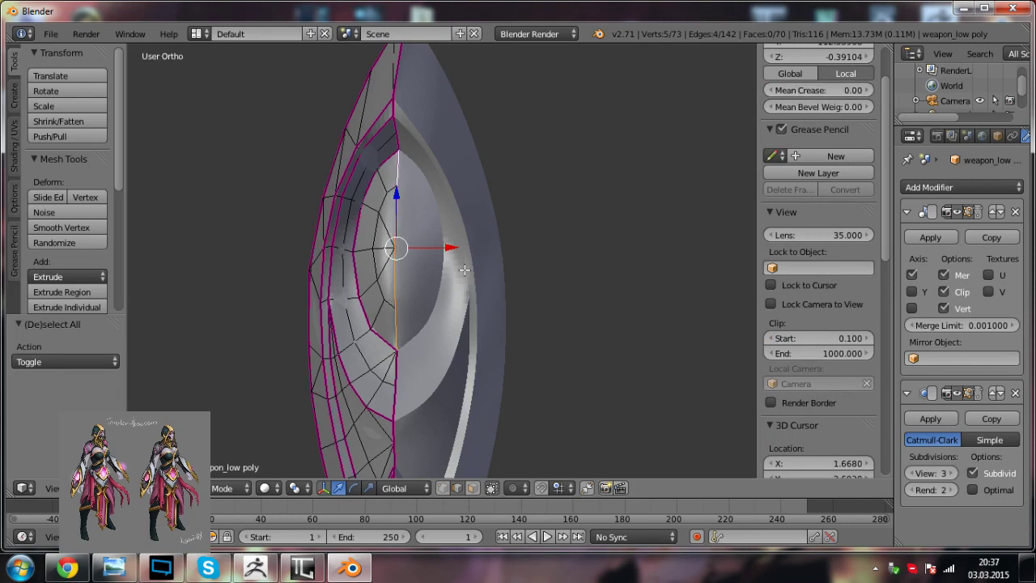
Step: Remove the crease from the two centreline edges just below the gem, then deselect them
key(Tab)
key(a)
scroll(441, 304, down, 3)
middle_drag(420, 323, 455, 352)
key(Tab)
scroll(486, 381, up, 5)
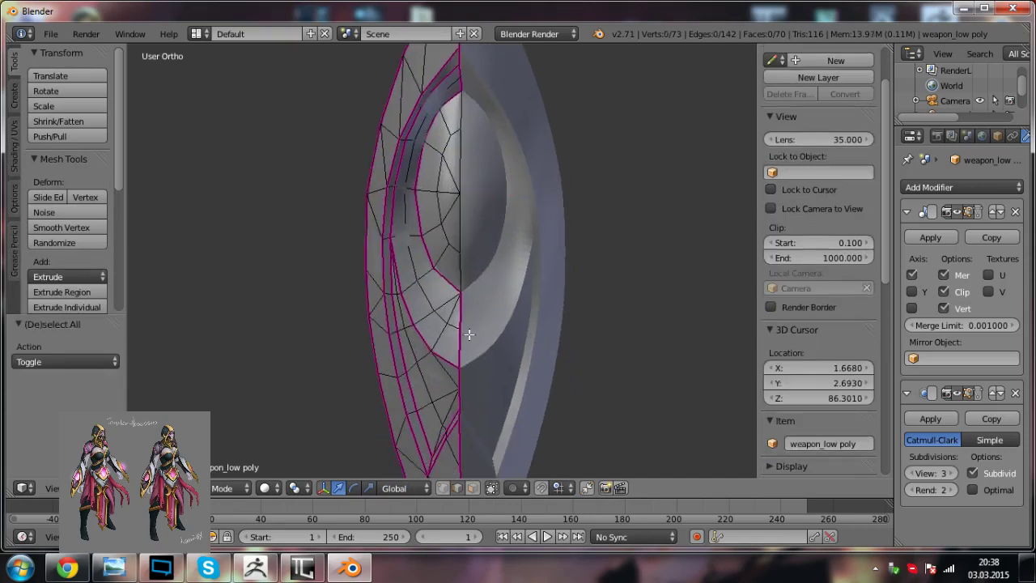
shift+right_click(463, 316)
click(839, 91)
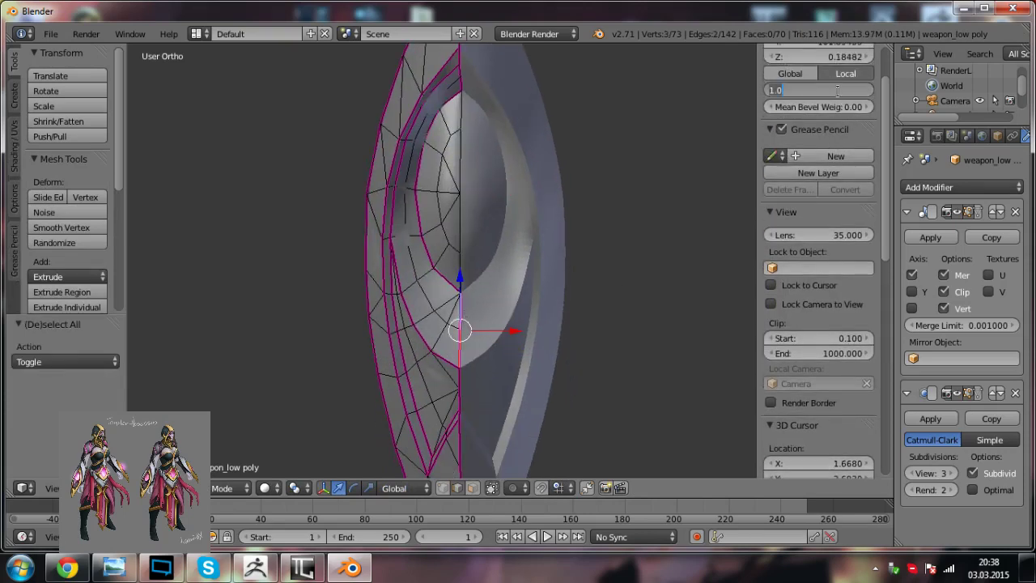
key(Return)
key(a)
Step: Inspect the smoothed blade around the gem and centreline outside edit mode
scroll(479, 311, down, 3)
key(Tab)
key(a)
scroll(479, 311, down, 1)
middle_drag(478, 310, 453, 260)
scroll(491, 314, up, 2)
right_click(453, 260)
Step: Nudge three vertices along the recess's upper rim slightly in vertex select mode to refine its curve
key(Tab)
scroll(453, 275, up, 3)
key(a)
middle_drag(453, 299, 511, 299)
key(ctrl+Tab)
click(493, 281)
shift+middle_drag(539, 188, 526, 254)
right_click(524, 203)
drag(561, 199, 568, 201)
key(a)
right_click(515, 259)
drag(550, 263, 555, 263)
key(a)
drag(544, 334, 554, 338)
Step: Move the rim vertex just below the recess's upper tip along the Y axis by about 0.4 in wireframe view
middle_drag(553, 337, 547, 203)
key(Tab)
key(a)
key(a)
key(Tab)
right_click(485, 195)
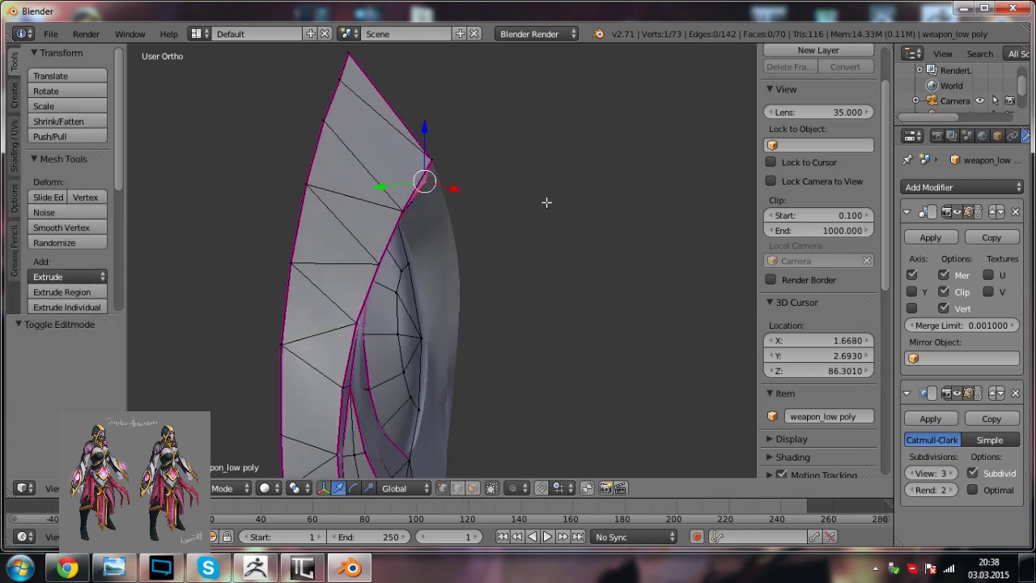
middle_drag(382, 188, 432, 204)
key(z)
mouse_move(394, 173)
middle_down()
mouse_move(407, 176)
mouse_move(404, 192)
middle_up()
drag(381, 168, 372, 170)
key(g)
key(y)
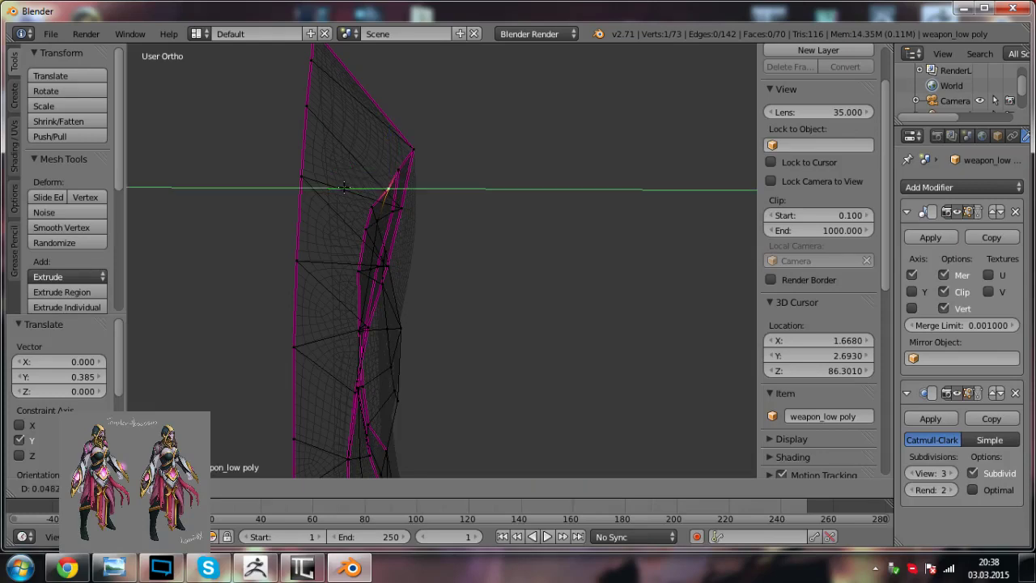
click(343, 187)
key(a)
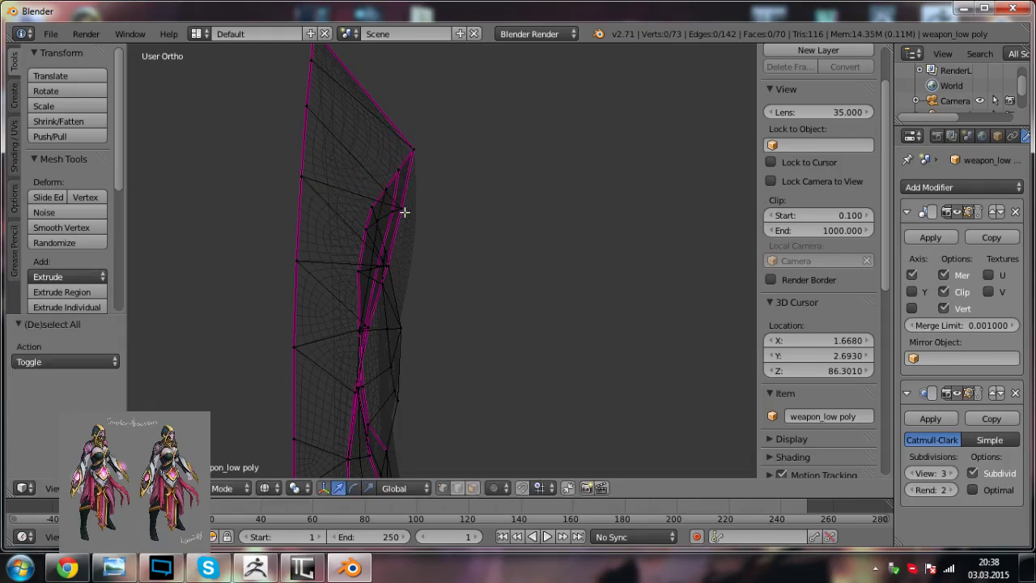
Step: Back in solid shading, align the upper recess rim's vertices along Y, moving the protruding outer one by about 0.10
key(z)
mouse_move(527, 249)
middle_down()
mouse_move(353, 239)
mouse_move(401, 254)
mouse_move(383, 258)
middle_up()
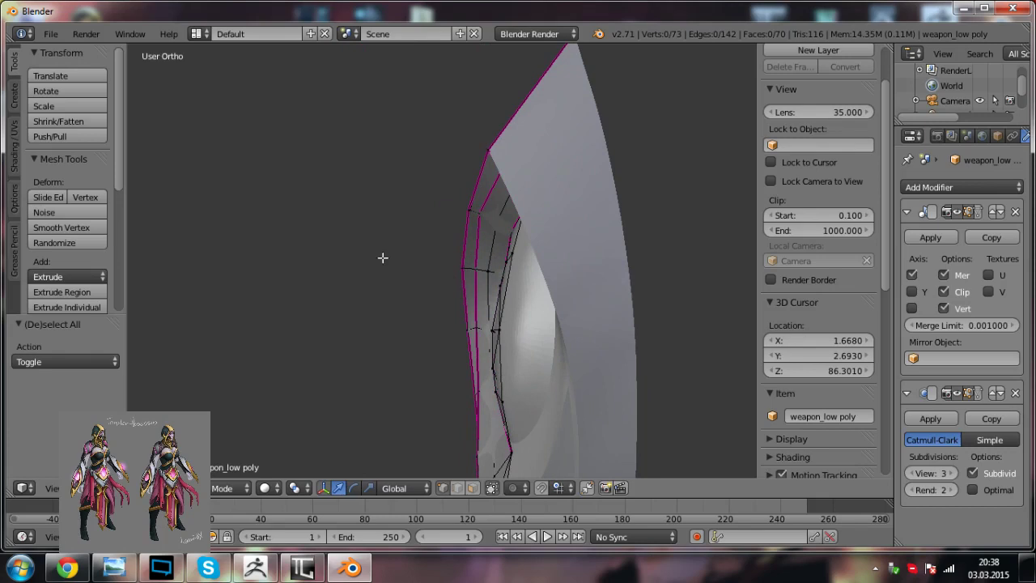
key(g)
key(y)
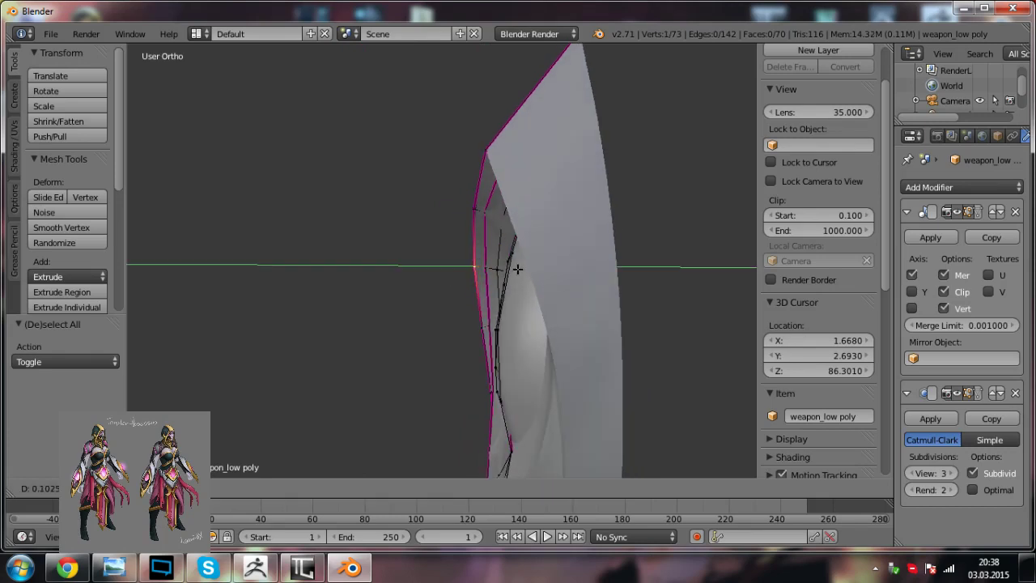
click(518, 268)
drag(520, 211, 524, 212)
key(a)
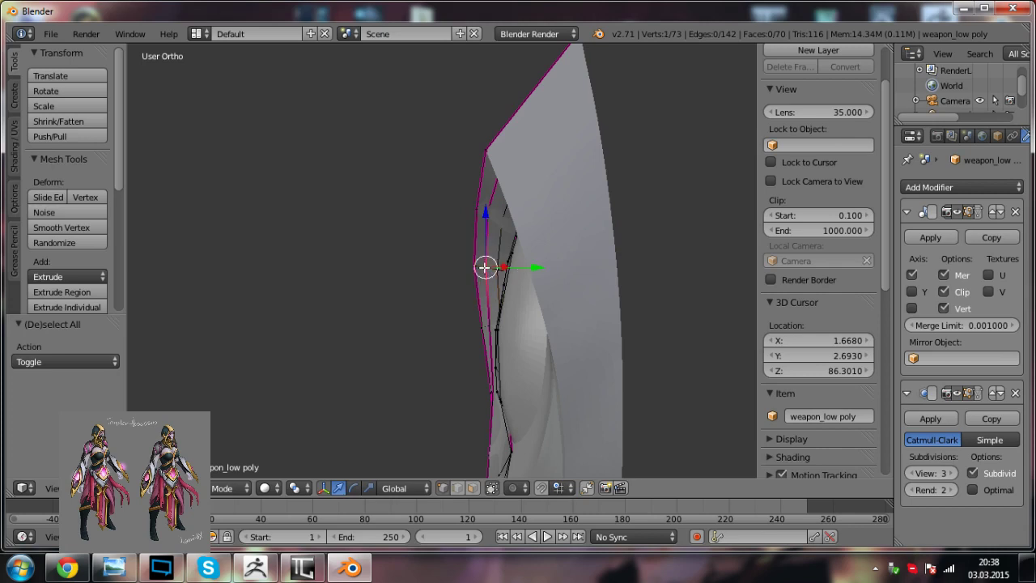
drag(512, 268, 517, 270)
key(a)
Step: Check the smoothed rim outside edit mode and nudge one more vertex on the recess's side
middle_drag(455, 324, 404, 361)
key(Tab)
key(a)
key(Tab)
right_click(474, 284)
middle_drag(474, 283, 483, 271)
drag(472, 241, 465, 242)
middle_drag(466, 242, 525, 325)
drag(484, 396, 494, 398)
key(ctrl+z)
Step: Select the eight-edge loop along the middle of the recess around the gem and scale it to about 0.994
shift+right_click(488, 316)
middle_drag(544, 437, 534, 356)
shift+right_click(499, 164)
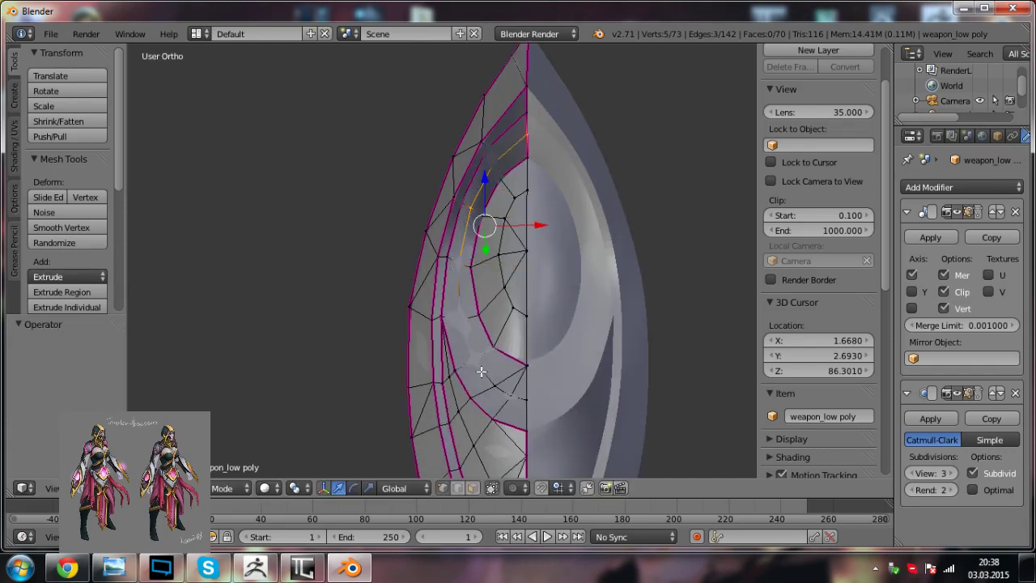
middle_drag(504, 293, 518, 329)
key(s)
click(545, 318)
Step: Nudge the selected recess loop slightly along the Y axis in wireframe view
middle_drag(512, 365, 497, 264)
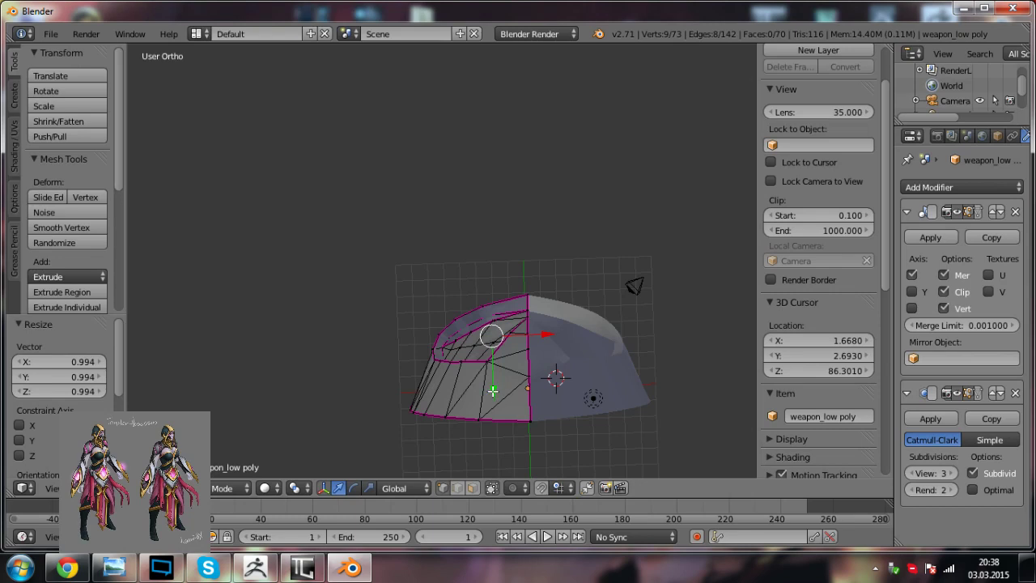
key(z)
middle_drag(512, 379, 507, 304)
scroll(502, 429, up, 3)
middle_drag(536, 412, 539, 317)
drag(528, 360, 528, 362)
mouse_move(574, 264)
middle_down()
mouse_move(531, 325)
mouse_move(579, 351)
mouse_move(546, 267)
mouse_move(496, 274)
middle_up()
Step: Examine the whole smoothed blade in solid shading outside edit mode
key(Tab)
key(a)
key(z)
scroll(579, 351, down, 3)
key(a)
scroll(497, 275, down, 3)
scroll(518, 324, up, 3)
middle_drag(519, 324, 539, 370)
Step: Switch to vertex selection and move the corner vertex at the rim's lower end about 0.055 along the Y axis
key(Tab)
scroll(522, 368, up, 3)
key(a)
scroll(535, 369, up, 3)
key(ctrl+Tab)
click(479, 369)
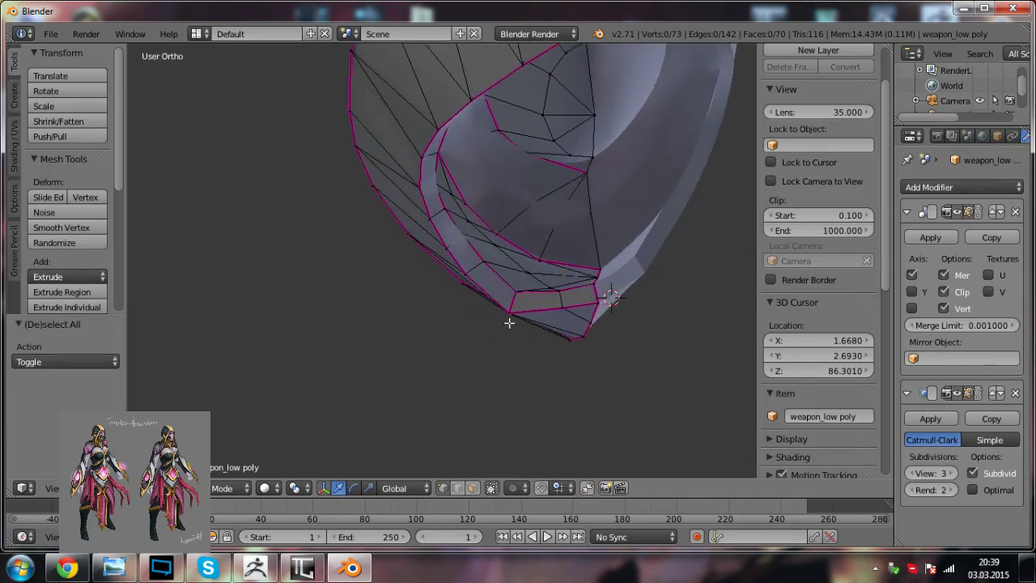
right_click(510, 322)
middle_drag(510, 322, 523, 312)
drag(501, 281, 506, 260)
Step: Nudge the middle vertex of the rim's lower end and check the smoothed shape outside edit mode
right_click(514, 291)
middle_drag(554, 280, 579, 307)
right_click(565, 275)
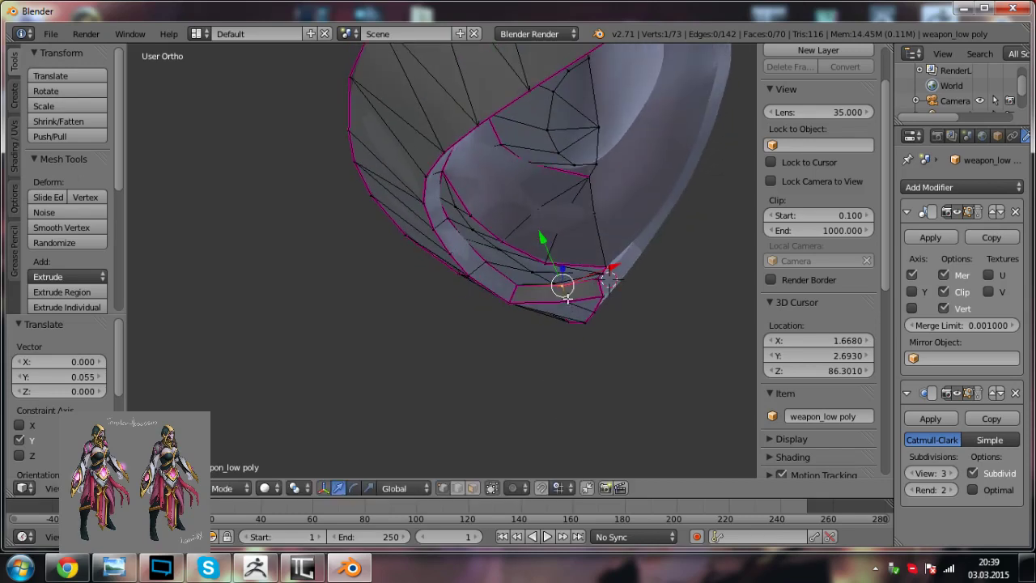
drag(544, 246, 518, 242)
key(a)
key(g)
key(y)
right_click(531, 271)
middle_drag(526, 251, 518, 360)
key(Tab)
key(a)
scroll(533, 235, down, 3)
key(a)
Step: Nudge two more vertices near the rim's lower end slightly, one after the other, and clear the selection
key(Tab)
right_click(473, 363)
drag(435, 364, 441, 364)
right_click(492, 316)
drag(462, 314, 463, 314)
key(a)
middle_drag(550, 339, 465, 345)
Step: Examine the smoothed blade outside edit mode, including the gem recess and rim in front view
key(Tab)
scroll(475, 349, down, 3)
key(a)
middle_drag(486, 244, 465, 364)
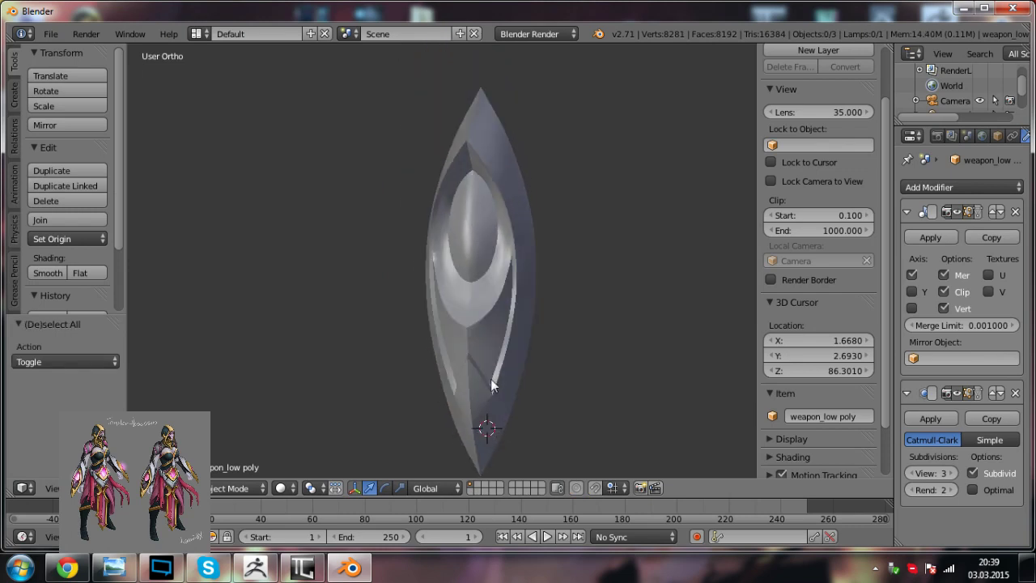
scroll(495, 383, up, 2)
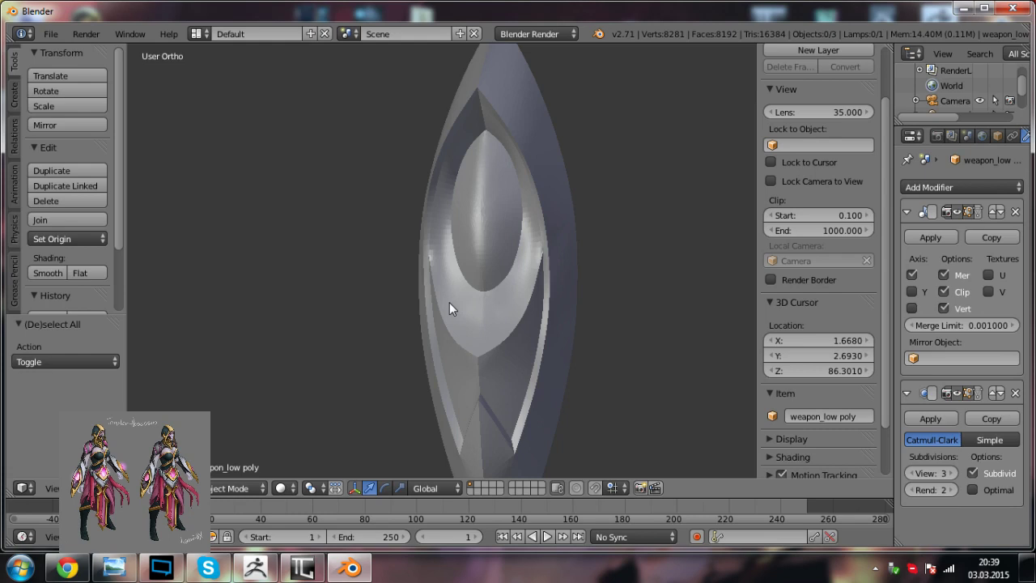
key(KP_1)
shift+middle_drag(507, 277, 435, 276)
scroll(434, 277, down, 1)
shift+middle_drag(391, 244, 450, 274)
scroll(460, 293, up, 2)
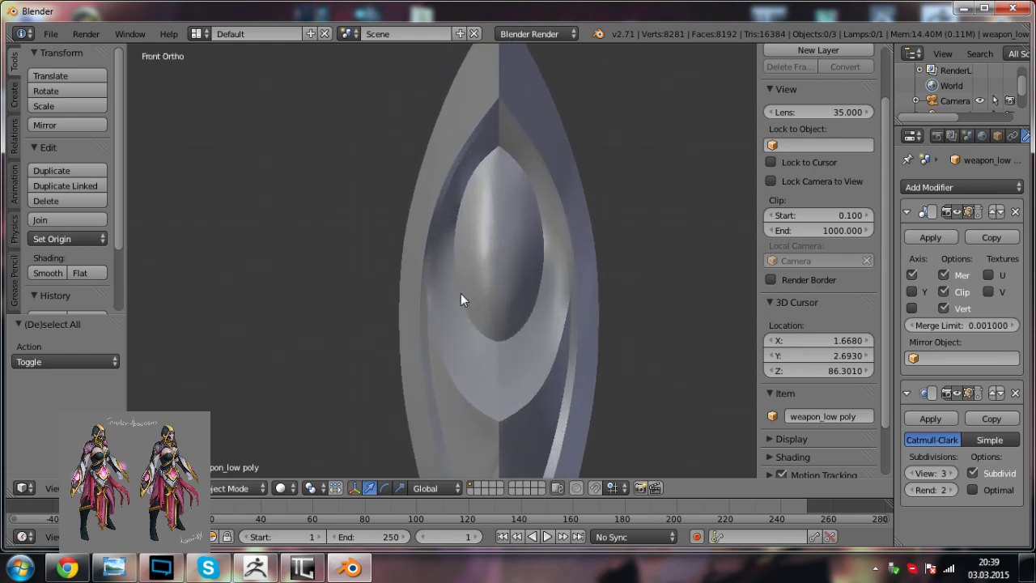
scroll(431, 255, down, 2)
shift+middle_drag(458, 357, 459, 313)
scroll(431, 255, down, 1)
scroll(438, 277, up, 1)
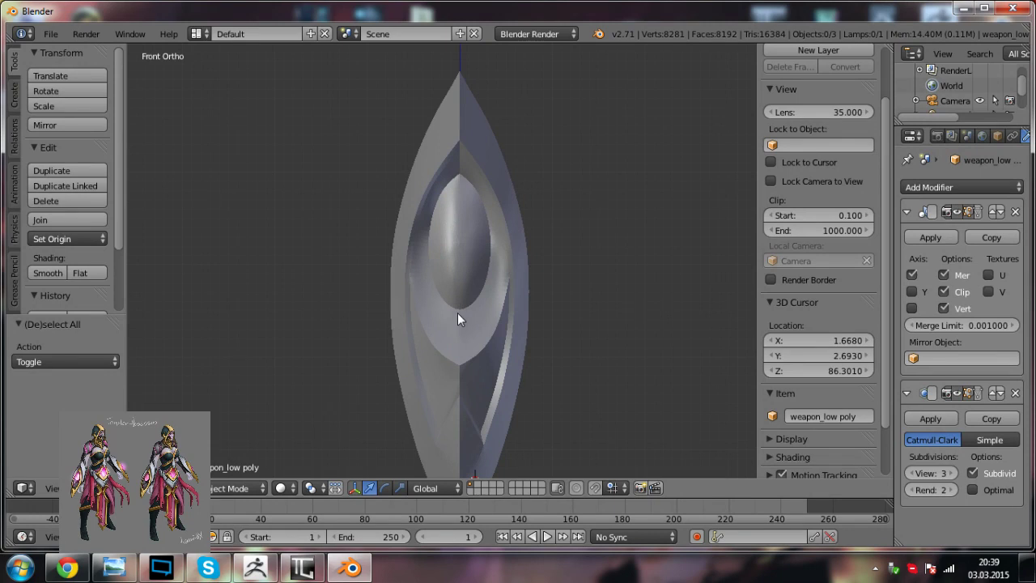
shift+middle_drag(509, 314, 507, 264)
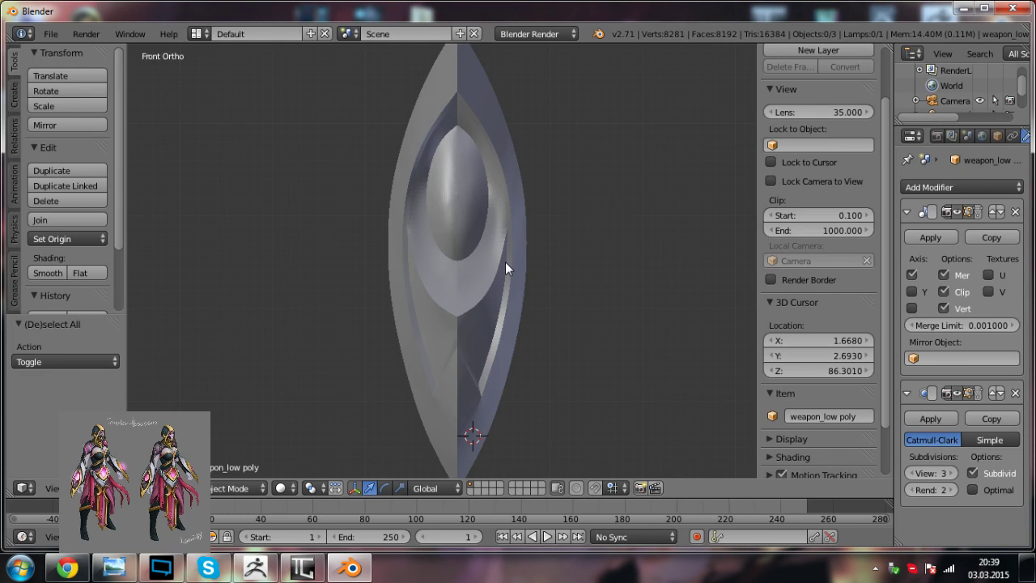
shift+middle_drag(579, 286, 485, 299)
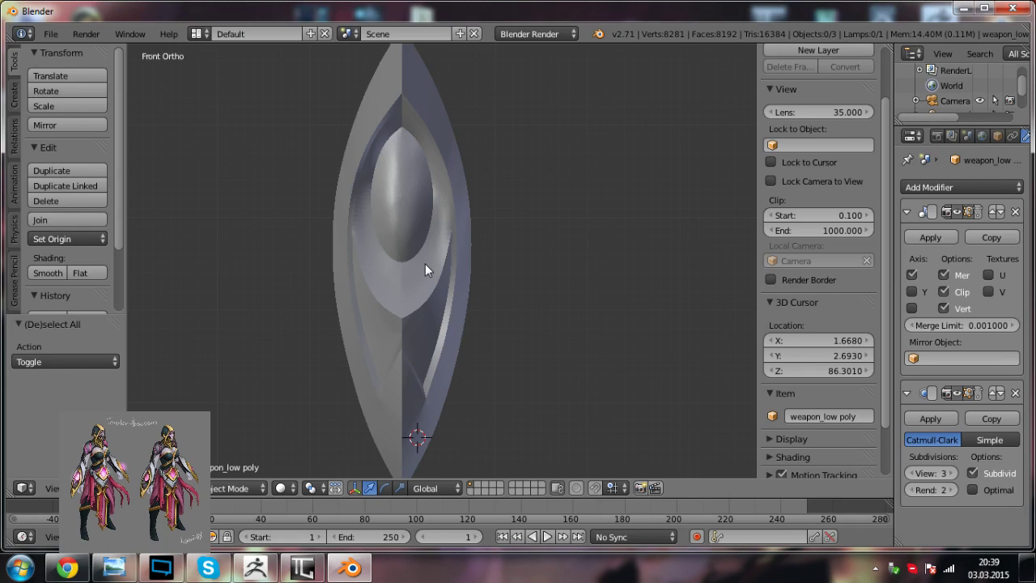
shift+middle_drag(426, 263, 484, 288)
Step: Try to raise the centre vertex at the crescent's lower tip along Z in front view
right_click(480, 342)
key(Tab)
middle_drag(481, 342, 478, 307)
scroll(478, 308, up, 2)
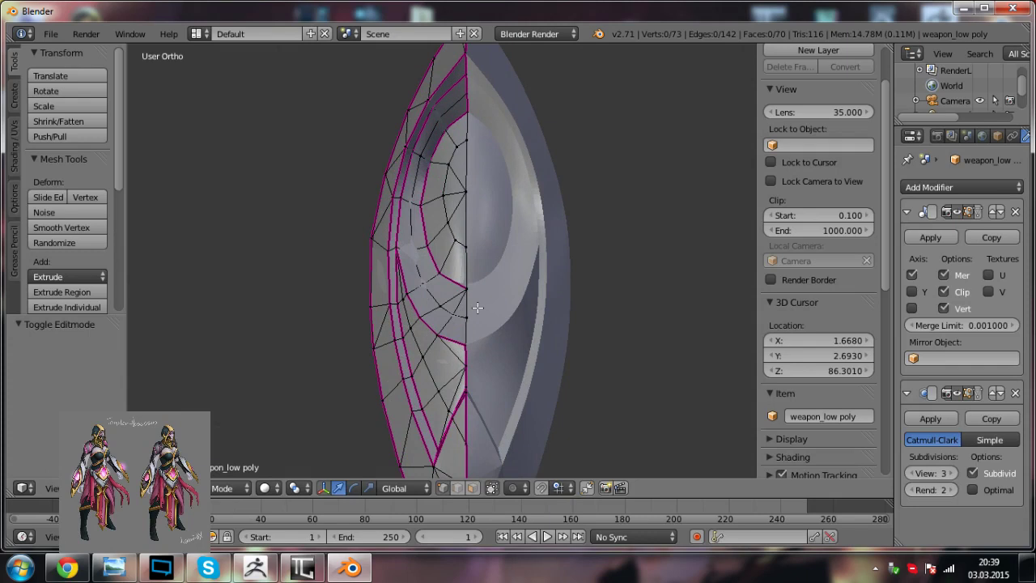
key(KP_1)
shift+middle_drag(443, 402, 428, 347)
scroll(446, 351, up, 3)
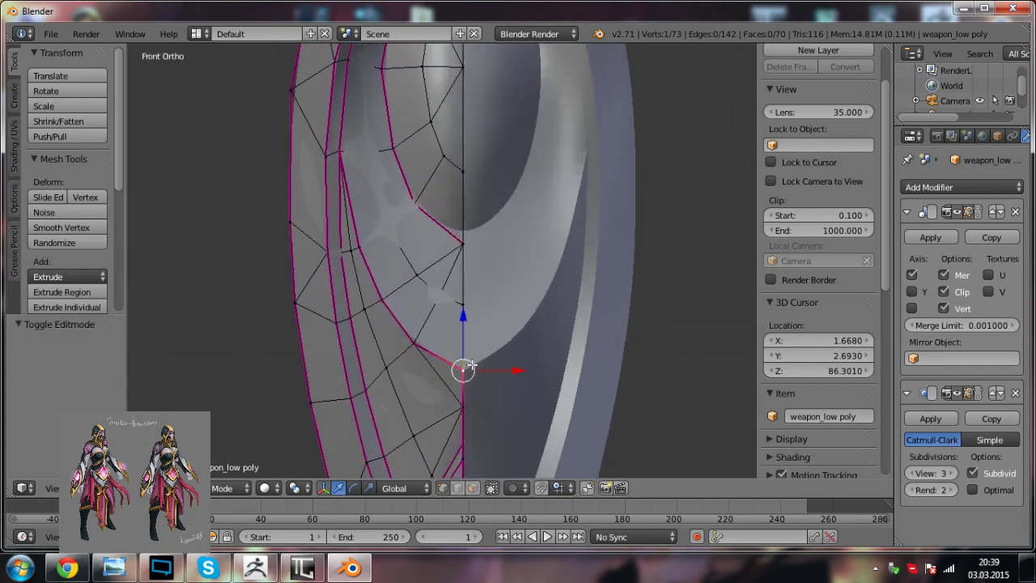
drag(461, 324, 463, 315)
key(Tab)
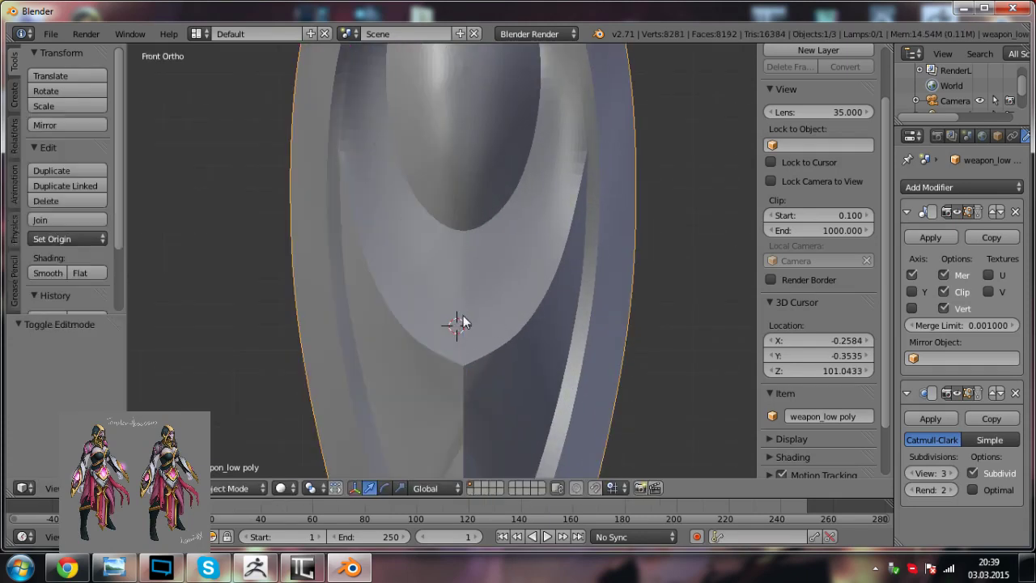
key(a)
scroll(477, 332, down, 3)
shift+middle_drag(487, 348, 498, 321)
scroll(499, 323, up, 1)
Step: Shift a vertex near the crescent's lower edge slightly along X and check the smoothed curve from the front
key(Tab)
scroll(458, 291, up, 2)
right_click(423, 297)
drag(472, 294, 475, 294)
drag(425, 243, 474, 264)
right_click(470, 313)
key(Tab)
middle_drag(465, 272, 518, 333)
key(KP_1)
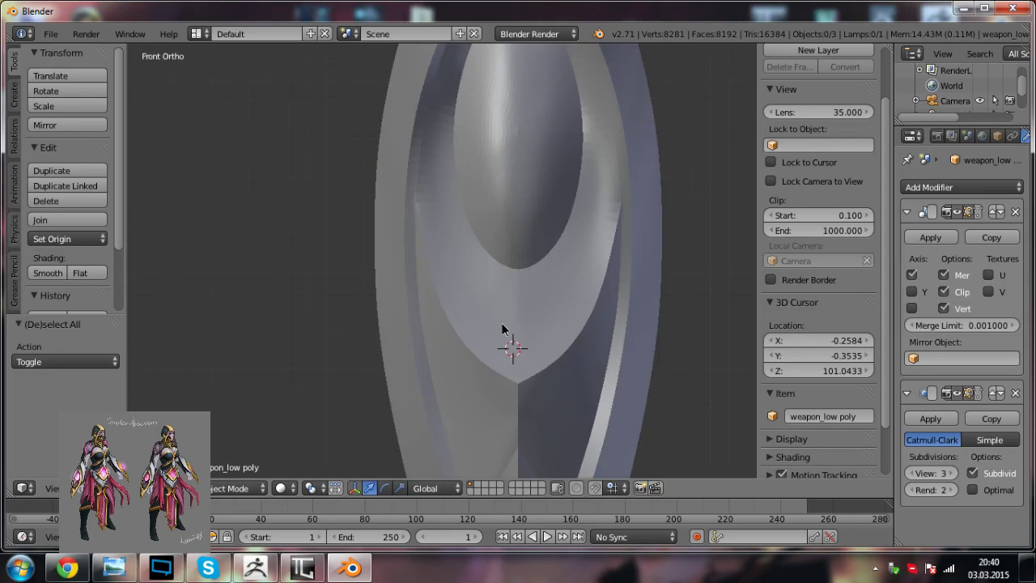
Step: Adjust two vertices around the crescent's lower edge in front view to even out its curve
key(Tab)
right_click(457, 321)
drag(502, 324, 497, 324)
right_click(485, 359)
click(515, 356)
click(553, 364)
drag(540, 362, 529, 357)
right_click(476, 248)
key(a)
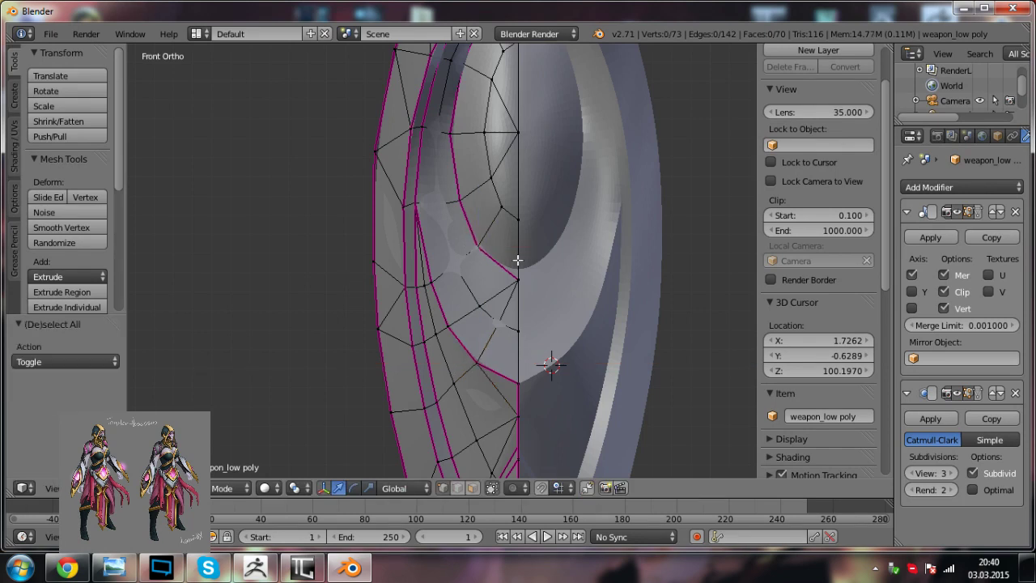
key(Tab)
scroll(514, 268, down, 3)
key(a)
Step: From the side, move a vertex near the recess 0.070 along the Y axis
mouse_move(513, 322)
middle_down()
mouse_move(455, 375)
mouse_move(524, 376)
mouse_move(535, 326)
mouse_move(561, 353)
mouse_move(574, 352)
mouse_move(488, 324)
mouse_move(537, 303)
mouse_move(585, 324)
mouse_move(572, 368)
mouse_move(558, 293)
mouse_move(459, 271)
mouse_move(627, 259)
mouse_move(601, 216)
mouse_move(486, 308)
mouse_move(438, 374)
mouse_move(488, 381)
middle_up()
key(Tab)
right_click(462, 359)
drag(410, 359, 400, 361)
middle_drag(606, 370, 598, 370)
Step: Move a vertex on the creased line along the blade's side by -0.275 along the Y axis
right_click(432, 326)
click(399, 338)
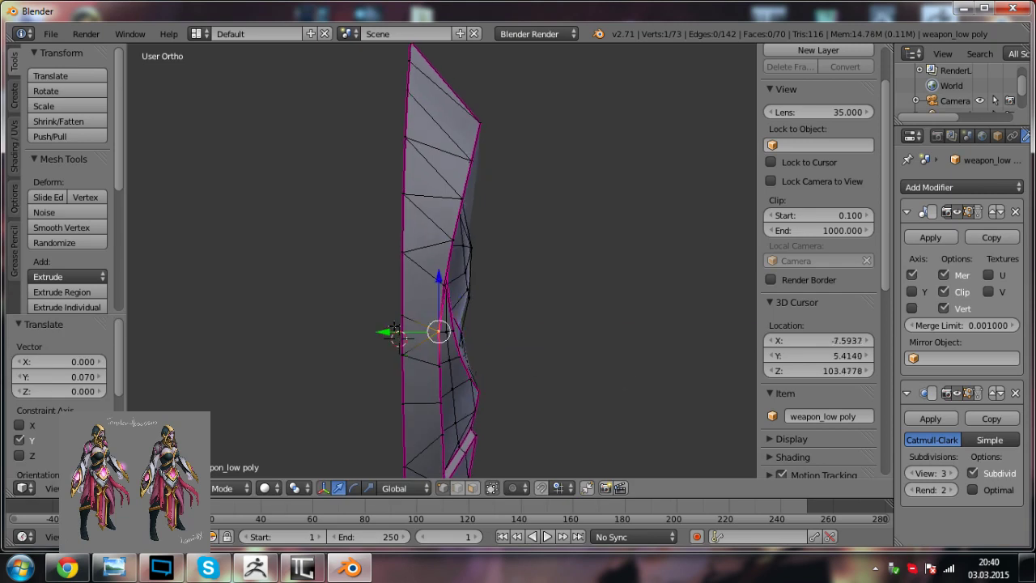
key(g)
key(y)
click(397, 325)
shift+middle_drag(475, 330, 487, 303)
scroll(436, 256, up, 3)
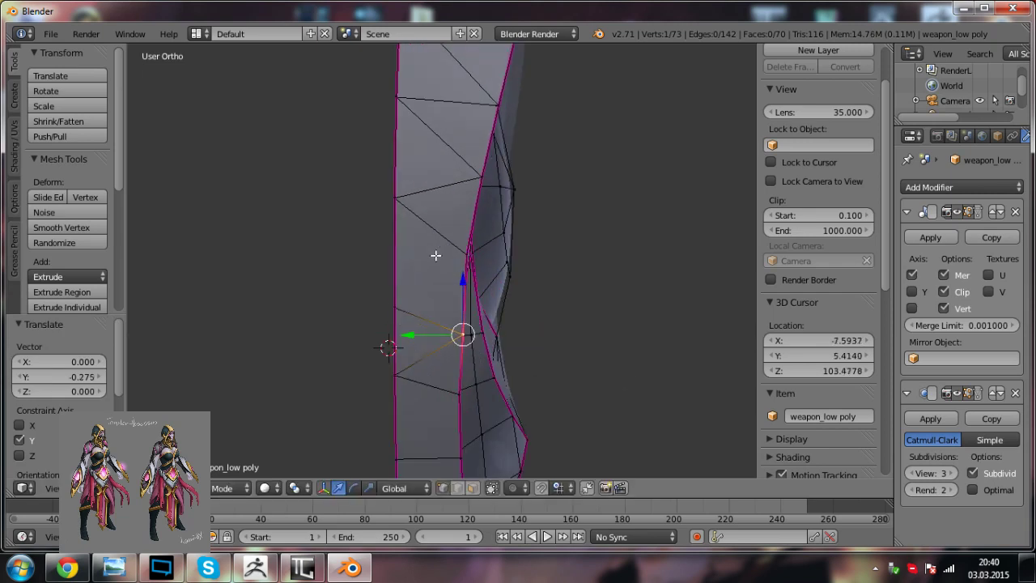
Step: Shift two more vertices along the same creased side line and clear the selection
right_click(454, 251)
click(402, 261)
drag(409, 252, 413, 254)
key(a)
shift+middle_drag(471, 373, 472, 303)
right_click(454, 320)
click(405, 335)
drag(401, 325, 407, 356)
scroll(409, 326, down, 2)
right_click(448, 351)
key(a)
Step: Examine the adjusted side line from several angles and in the smoothed blade outside edit mode
middle_drag(517, 406, 373, 344)
middle_drag(471, 325, 590, 311)
shift+middle_drag(486, 231, 493, 292)
middle_drag(463, 280, 442, 250)
key(Tab)
scroll(433, 290, down, 3)
key(a)
middle_drag(490, 320, 437, 299)
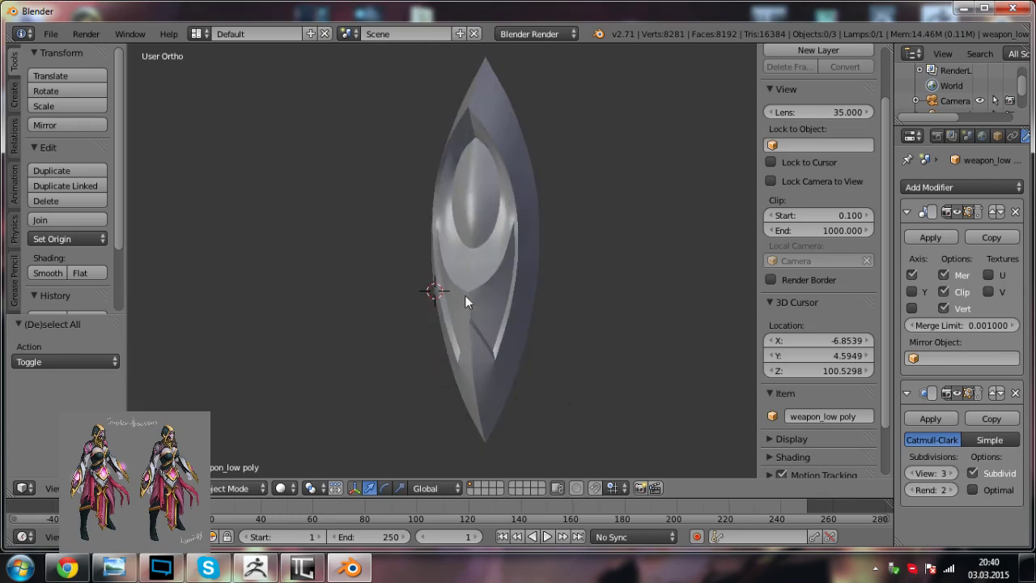
middle_drag(358, 203, 437, 209)
shift+middle_drag(558, 189, 434, 220)
scroll(424, 214, up, 4)
right_click(434, 220)
Step: Return the blade to edit mode, switch to edge selection and clear the selection
scroll(434, 220, up, 1)
key(Tab)
right_click(443, 146)
key(ctrl+Tab)
click(431, 177)
key(a)
scroll(472, 199, down, 2)
key(a)
middle_drag(459, 214, 459, 366)
Step: Switch to Windows Photo Viewer and compare the forearm blade's gem and gold rim in the concept art with the Blender mesh
click(115, 568)
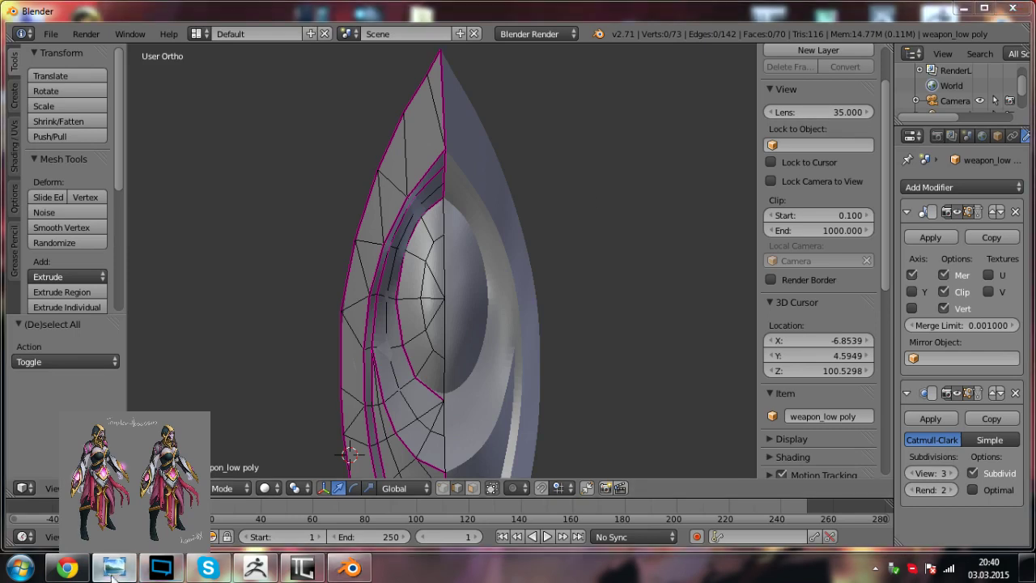
drag(476, 399, 494, 49)
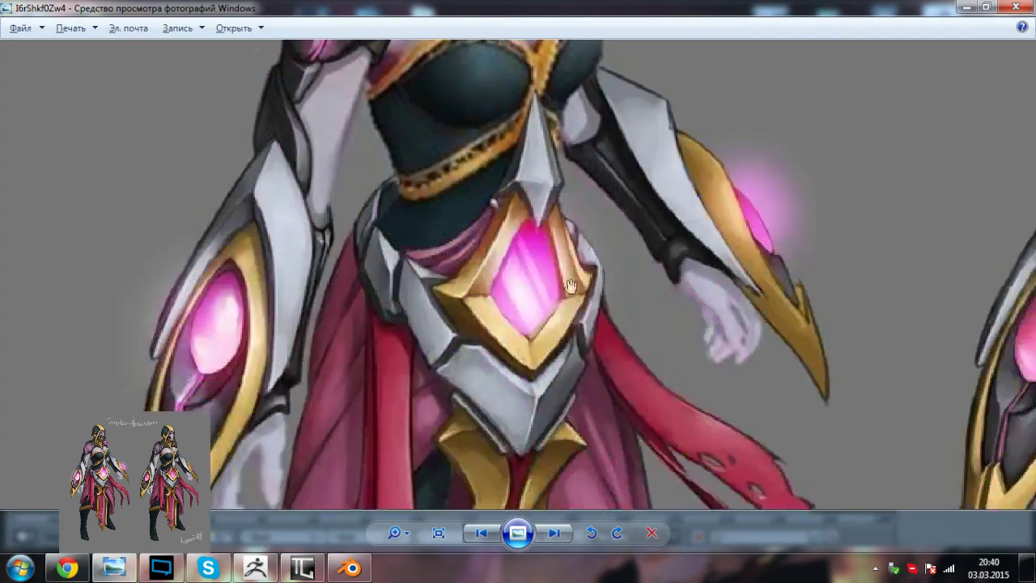
drag(574, 292, 583, 257)
drag(350, 388, 349, 368)
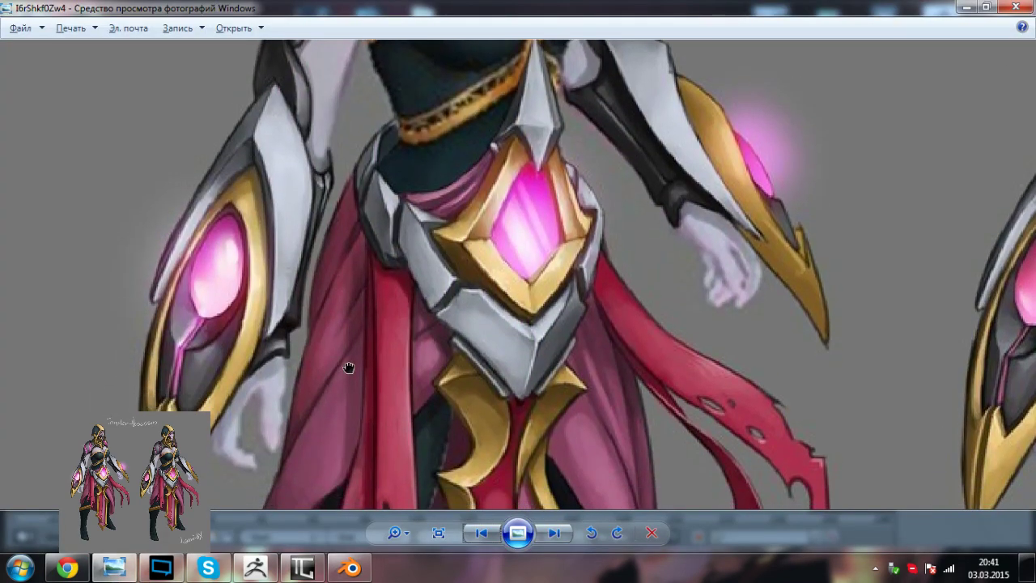
key(alt+Tab)
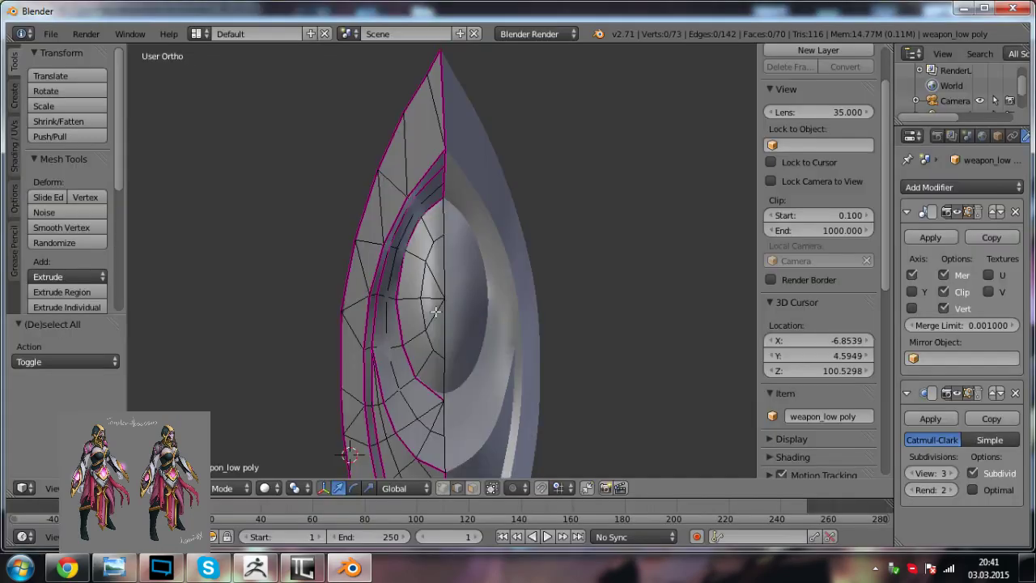
key(alt+Tab)
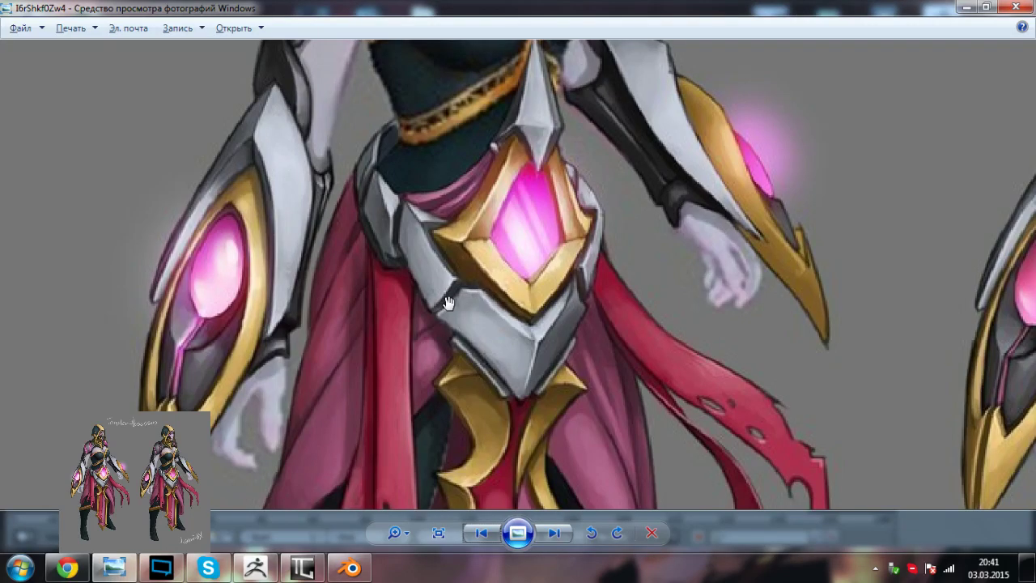
key(alt+Tab)
scroll(450, 303, down, 1)
middle_drag(489, 309, 475, 307)
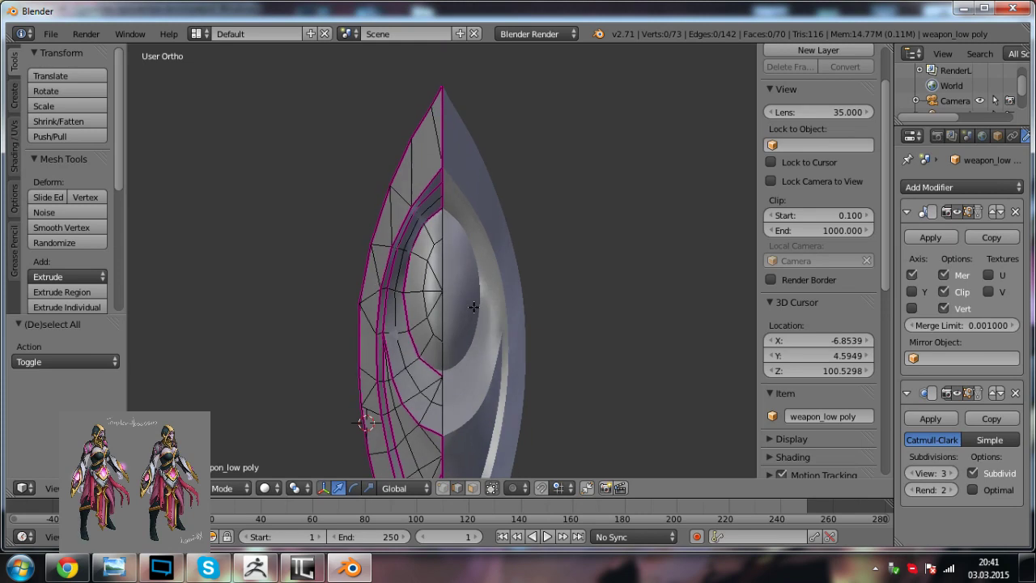
key(alt+Tab)
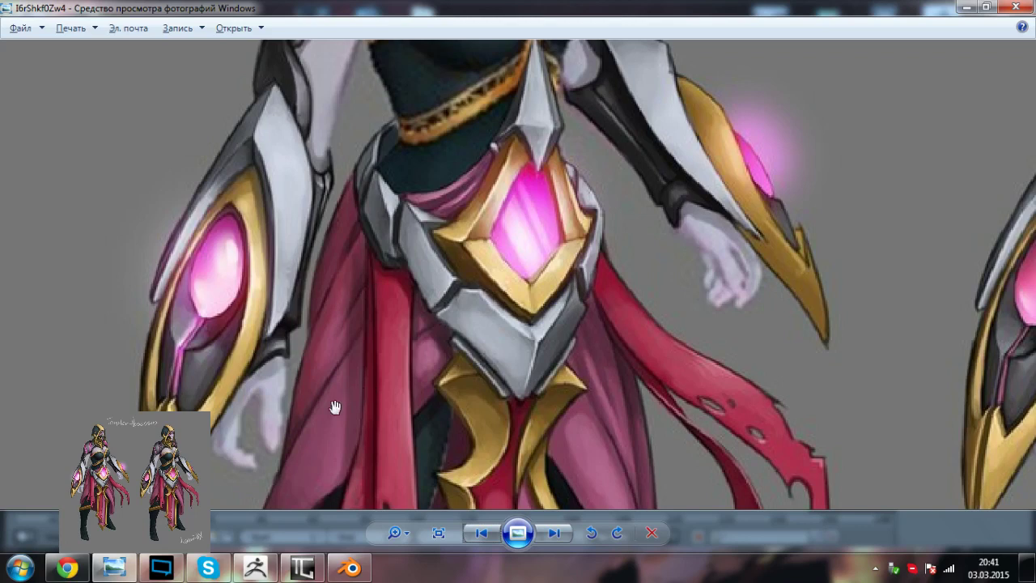
key(alt+Tab)
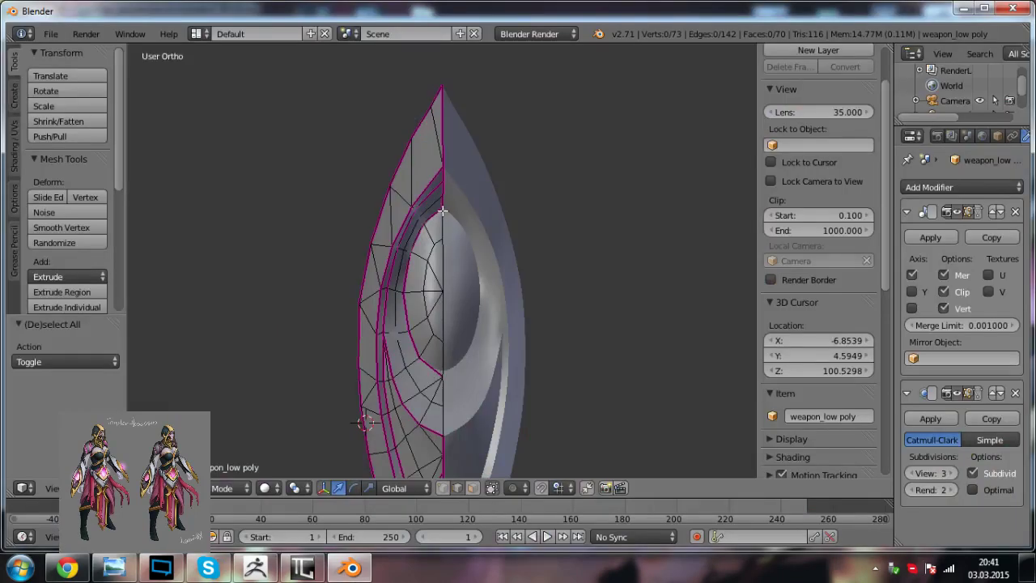
key(alt+Tab)
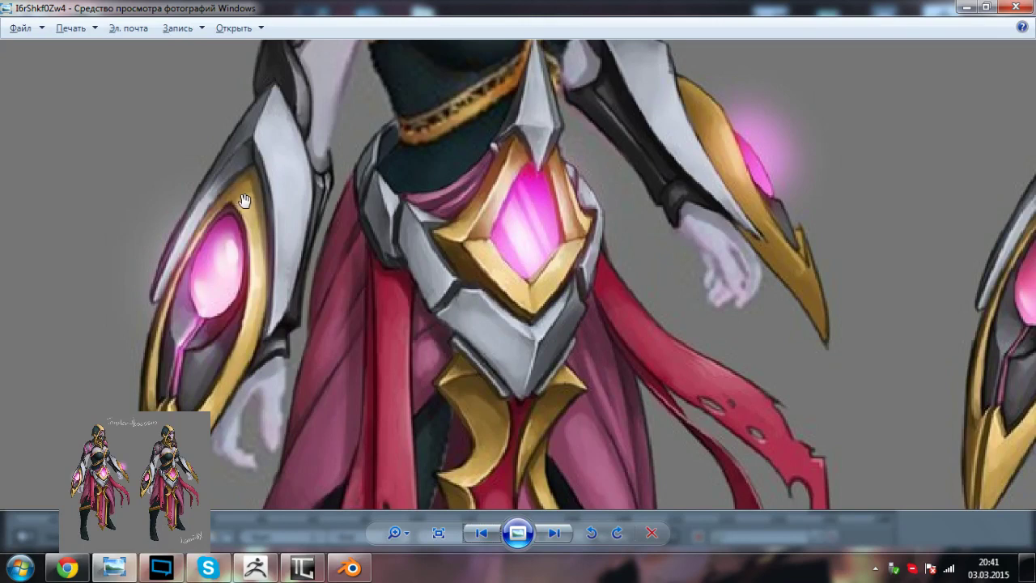
key(alt+Tab)
key(alt+Tab)
key(alt+Tab)
Step: Crease the centre edge between the blade's upper tip and the recess with a factor of 1.000
right_click(458, 127)
key(shift+e)
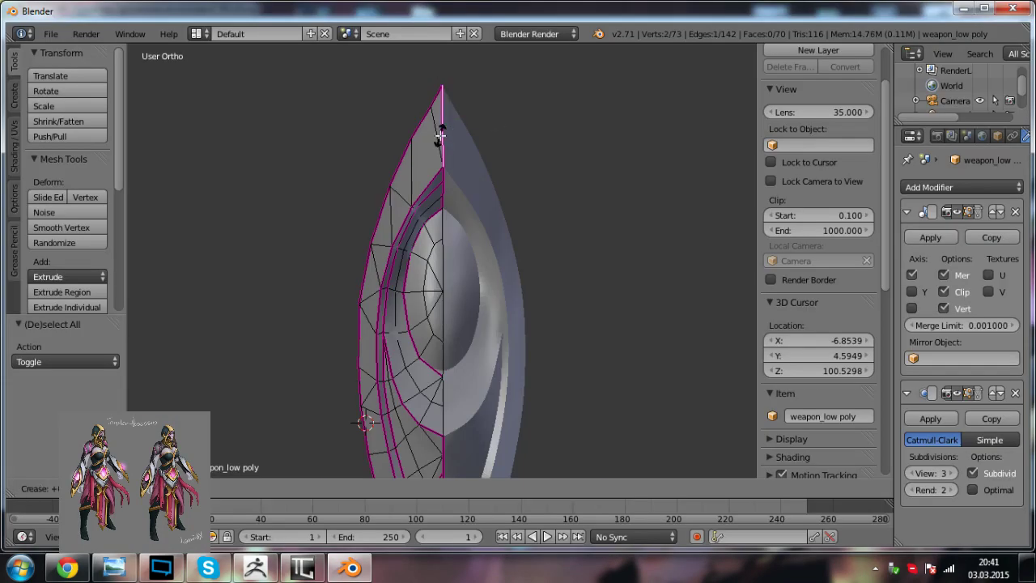
click(327, 334)
scroll(848, 141, up, 2)
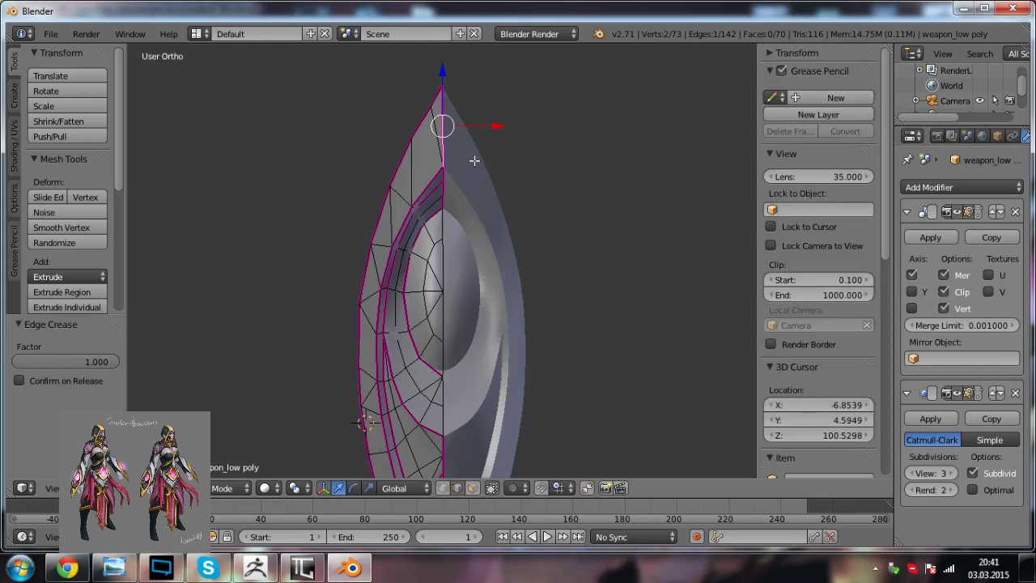
Step: Set the crease of the centre edge between the blade's upper tip and the recess to 0
key(Tab)
key(Tab)
scroll(794, 103, down, 1)
scroll(797, 102, up, 1)
click(806, 51)
click(821, 152)
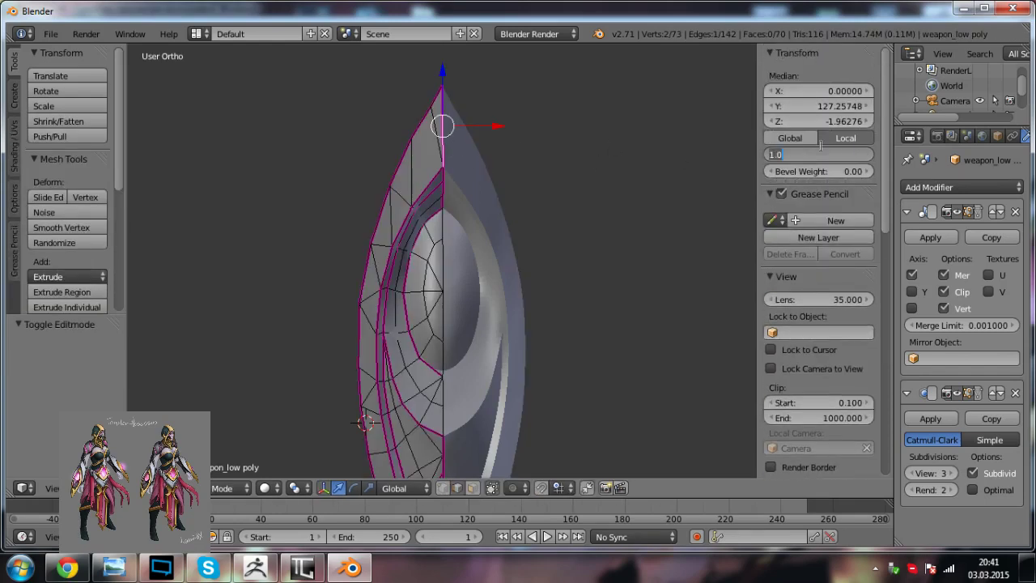
key(Return)
Step: Check the smoothed tip in and out of edit mode, clear the selection and compare the blade with the concept art in Windows Photo Viewer
key(Tab)
key(a)
scroll(493, 204, down, 2)
shift+middle_drag(434, 267, 400, 197)
key(Tab)
scroll(410, 221, up, 3)
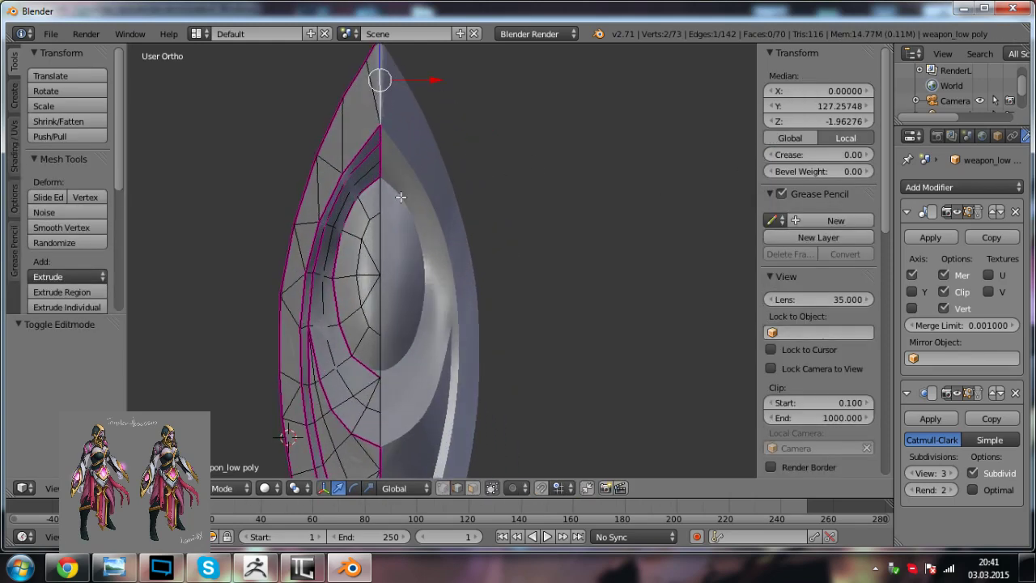
key(ctrl+Tab)
key(alt+Tab)
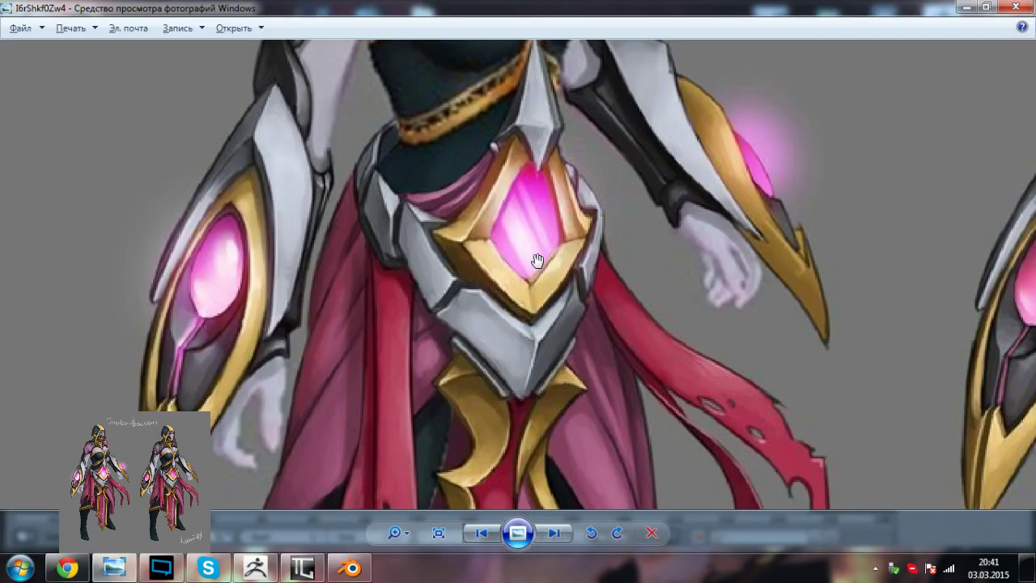
key(alt+Tab)
middle_drag(484, 260, 443, 266)
key(a)
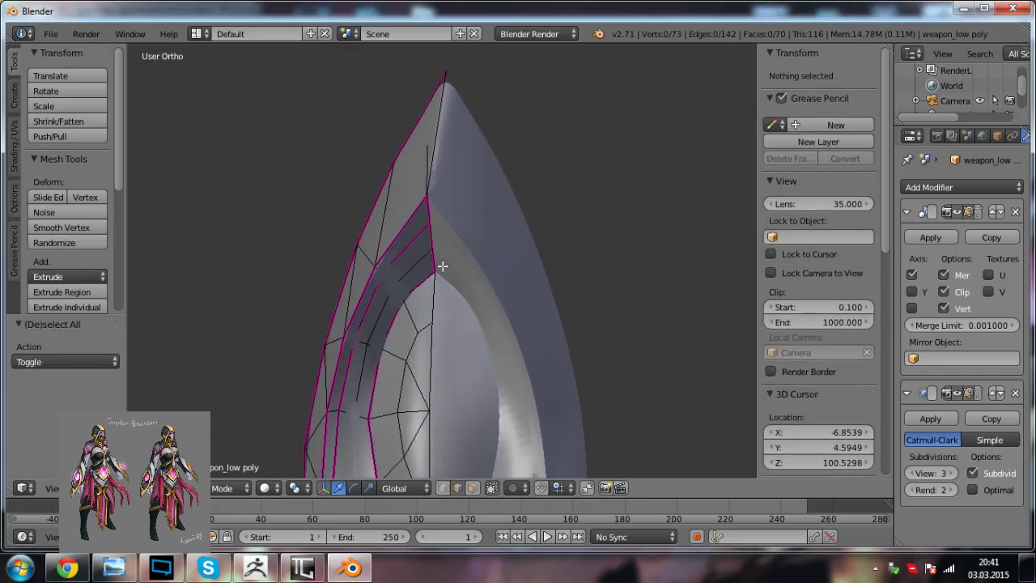
key(alt+Tab)
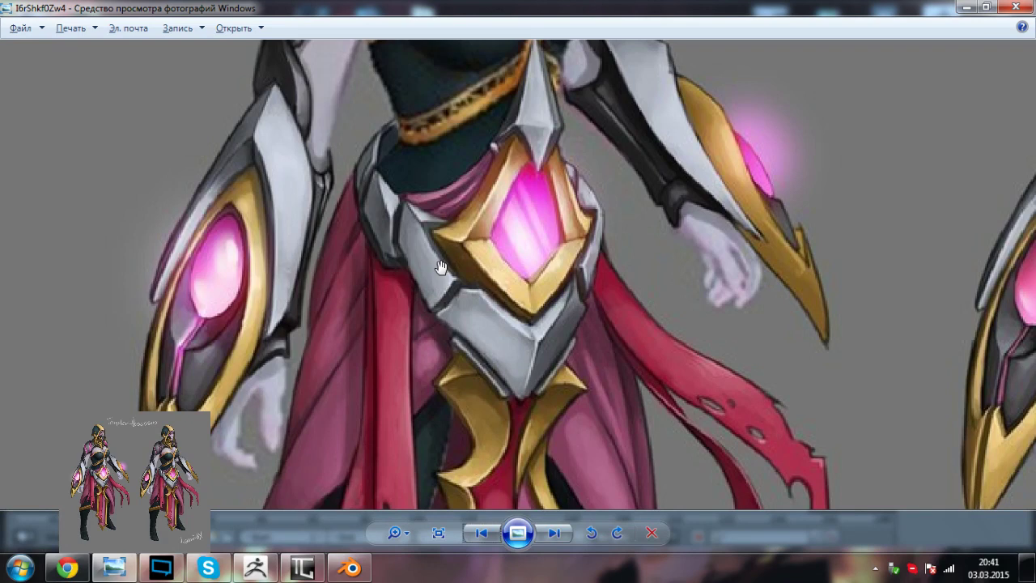
Step: Switch to Blender, select the three centre-line edges crossing the recess above the gem and set their mean crease to 1
key(alt+Tab)
middle_drag(443, 268, 511, 324)
right_click(472, 255)
shift+right_click(469, 277)
shift+right_click(477, 295)
click(831, 154)
text(1)
key(Return)
Step: Preview the smoothed blade outside edit mode, return to the three centre-line edges and enter a mean crease of 1 again
key(Tab)
key(a)
key(a)
middle_drag(473, 366, 477, 279)
key(Tab)
scroll(473, 206, up, 2)
click(821, 154)
text(1)
key(Return)
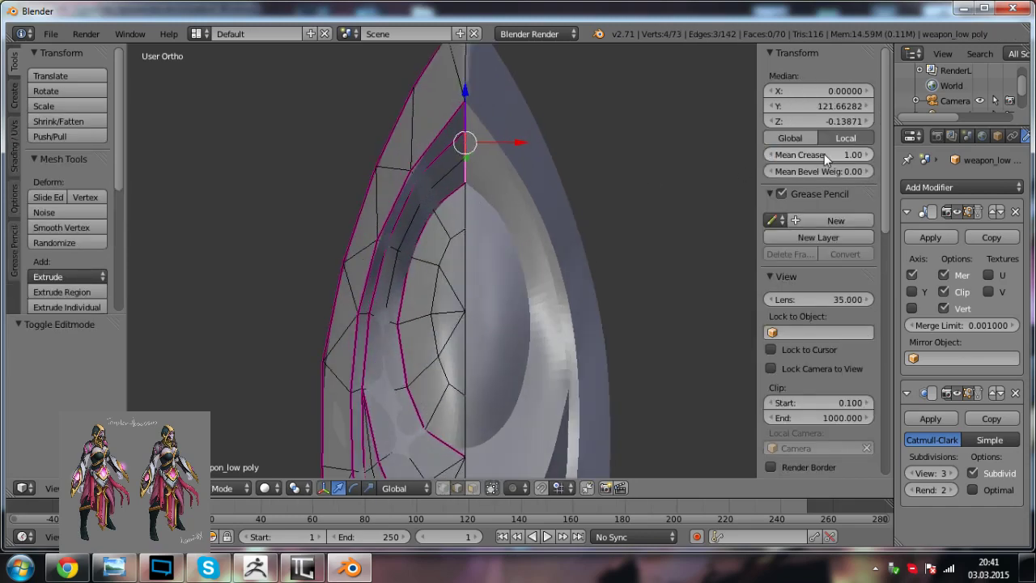
Step: Set the mean crease of the three centre-line edges above the gem to 0 and clear the selection
click(824, 154)
text(0)
key(Return)
key(a)
scroll(504, 265, down, 3)
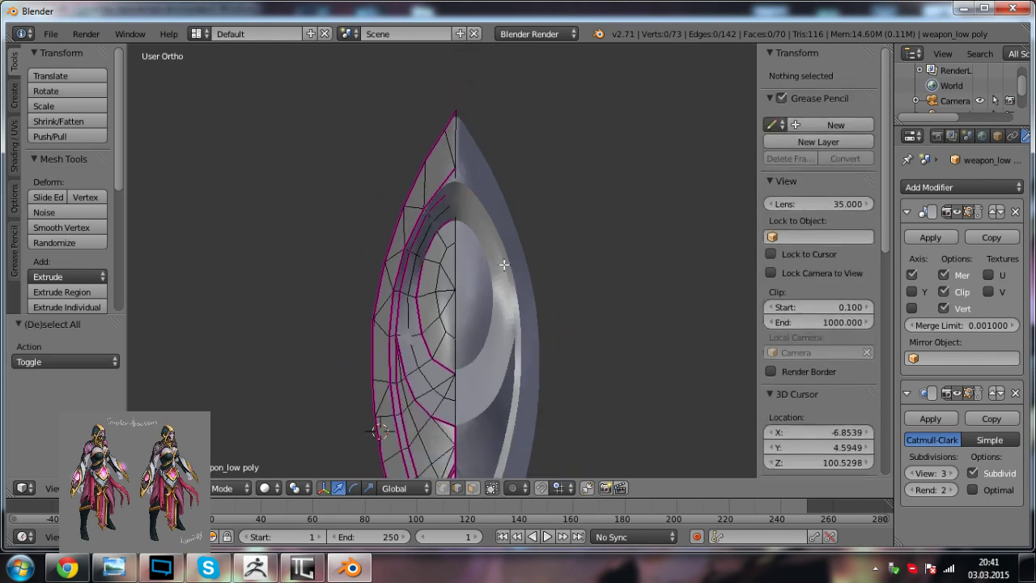
Step: Leave edit mode and compare the smoothed blade from several angles with the forearm blade in the concept art
key(Tab)
middle_drag(506, 290, 483, 310)
key(alt+Tab)
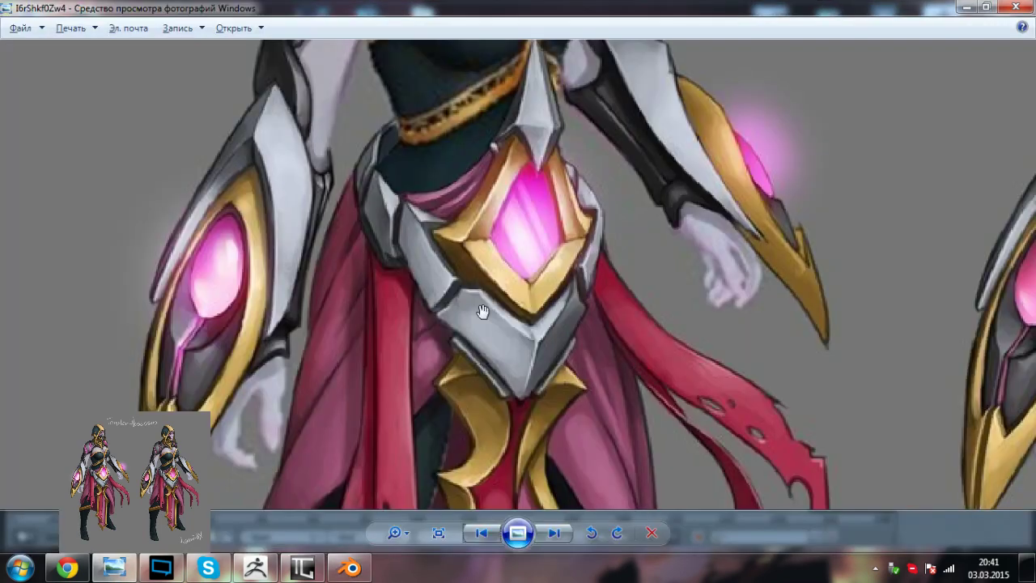
key(alt+Tab)
middle_drag(421, 315, 392, 341)
key(alt+Tab)
key(alt+Tab)
middle_drag(421, 340, 470, 258)
scroll(393, 229, up, 3)
key(alt+Tab)
key(alt+Tab)
Step: Return to edit mode, switch to vertex selection and move the recess rim's top centre vertex back toward the blade body in side view
right_click(456, 232)
key(Tab)
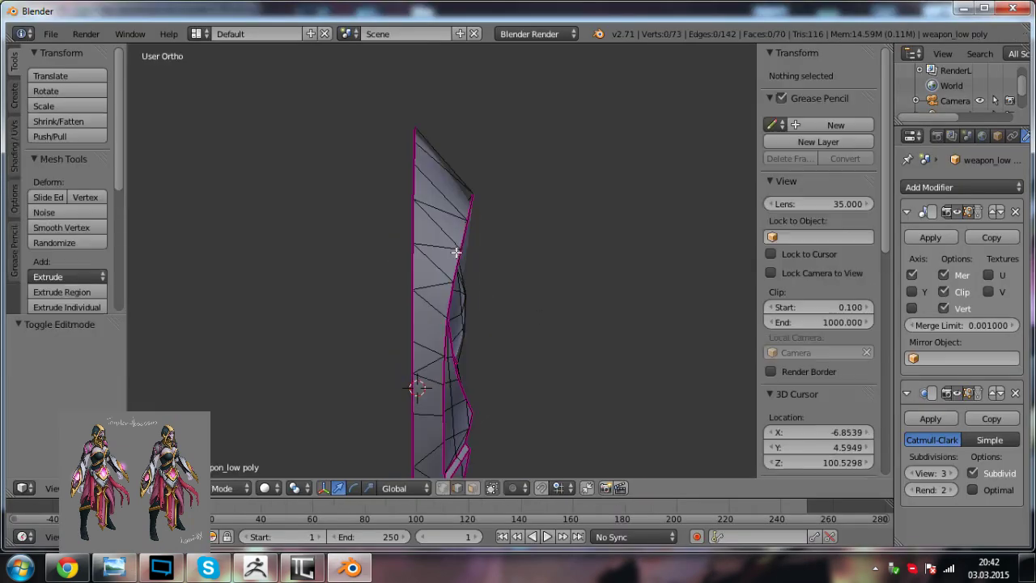
scroll(460, 249, up, 2)
key(Tab)
key(Tab)
key(ctrl+Tab)
click(456, 174)
key(ctrl+Tab)
click(434, 152)
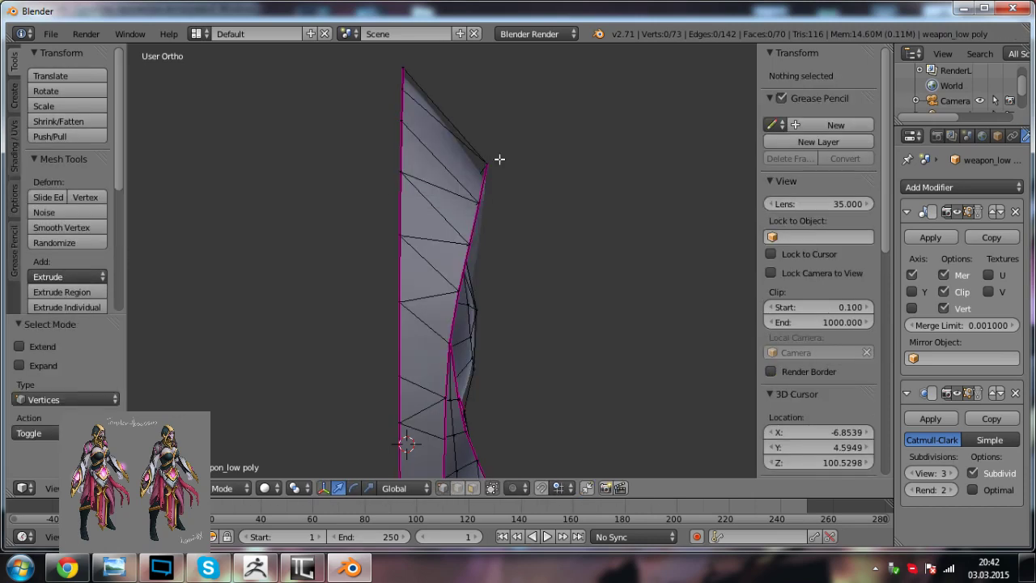
right_click(493, 162)
key(g)
click(492, 182)
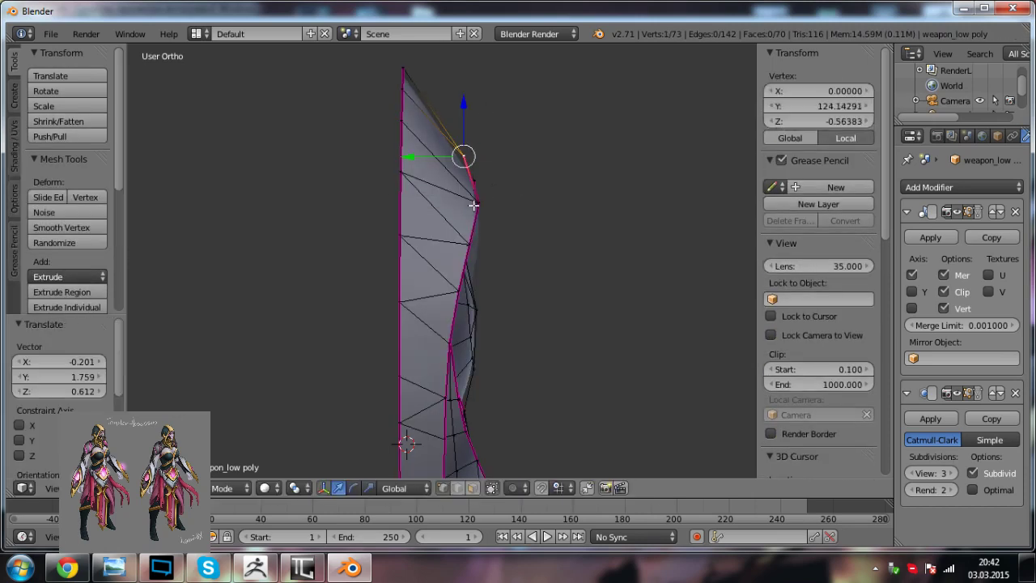
Step: Move the next four vertices down the recess rim back toward the blade's flat rear in side view
right_click(475, 205)
key(g)
click(449, 204)
right_click(460, 242)
key(g)
click(440, 247)
right_click(444, 302)
key(g)
click(430, 301)
right_click(441, 354)
key(g)
click(433, 356)
Step: Pull five vertices further down the rim slightly backward along the Y axis to continue the smooth side profile
shift+middle_drag(442, 402, 448, 304)
right_click(447, 304)
drag(408, 301, 402, 301)
key(a)
right_click(442, 342)
drag(410, 343, 405, 344)
key(a)
shift+middle_drag(449, 402, 451, 297)
right_click(449, 287)
drag(402, 279, 399, 278)
right_click(446, 321)
drag(406, 316, 403, 315)
key(a)
right_click(448, 382)
drag(411, 380, 408, 379)
key(a)
Step: Examine the reshaped rim from several angles, both smoothed outside edit mode and as an edit mesh
middle_drag(513, 402, 313, 252)
shift+middle_drag(405, 138, 547, 313)
key(Tab)
middle_drag(389, 210, 468, 267)
key(Tab)
middle_drag(375, 173, 418, 218)
key(a)
key(a)
Step: Compare with the concept art, then push the inner groove line's lower vertices backward along the Y axis, using wireframe display
right_click(407, 282)
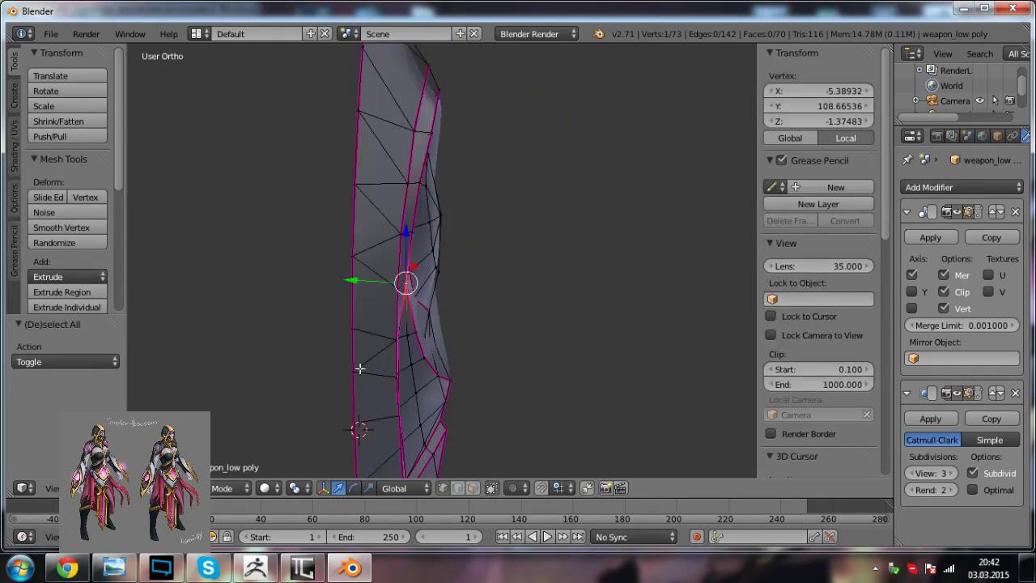
key(alt+Tab)
key(alt+Tab)
scroll(332, 357, up, 2)
drag(365, 288, 356, 287)
right_click(418, 228)
key(z)
middle_drag(414, 225, 399, 235)
right_click(376, 293)
drag(345, 298, 341, 297)
Step: Push three more vertices up the inner groove line backward along the Y axis in wireframe side view
right_click(396, 227)
drag(354, 217, 330, 213)
key(a)
shift+middle_drag(441, 167, 451, 232)
right_click(426, 215)
drag(368, 215, 342, 213)
key(a)
shift+middle_drag(446, 160, 447, 216)
right_click(437, 197)
drag(394, 196, 369, 198)
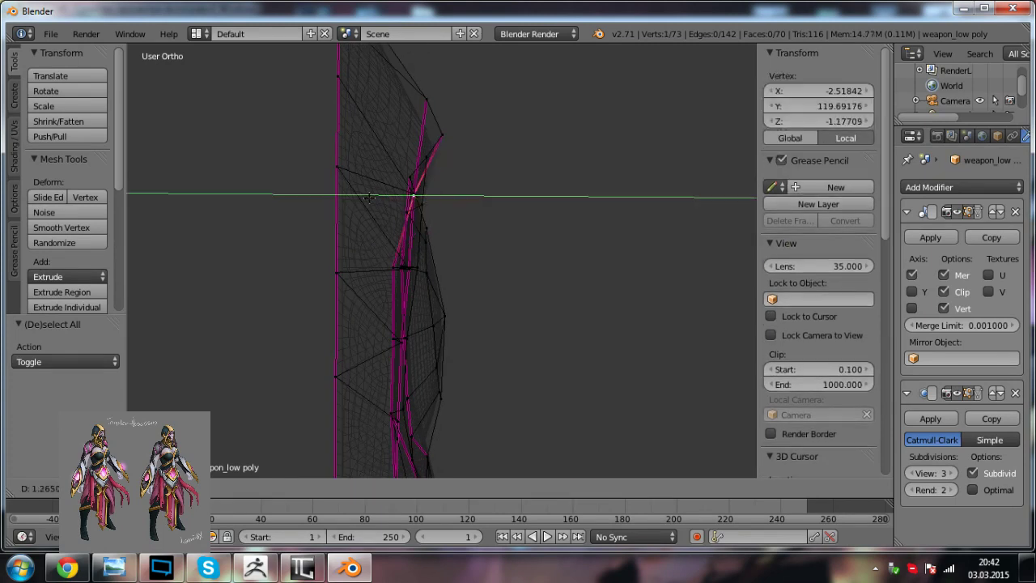
click(356, 197)
Step: Move the groove line's top centre vertex backward along the Y axis and restore solid shading
key(a)
right_click(439, 129)
key(g)
key(y)
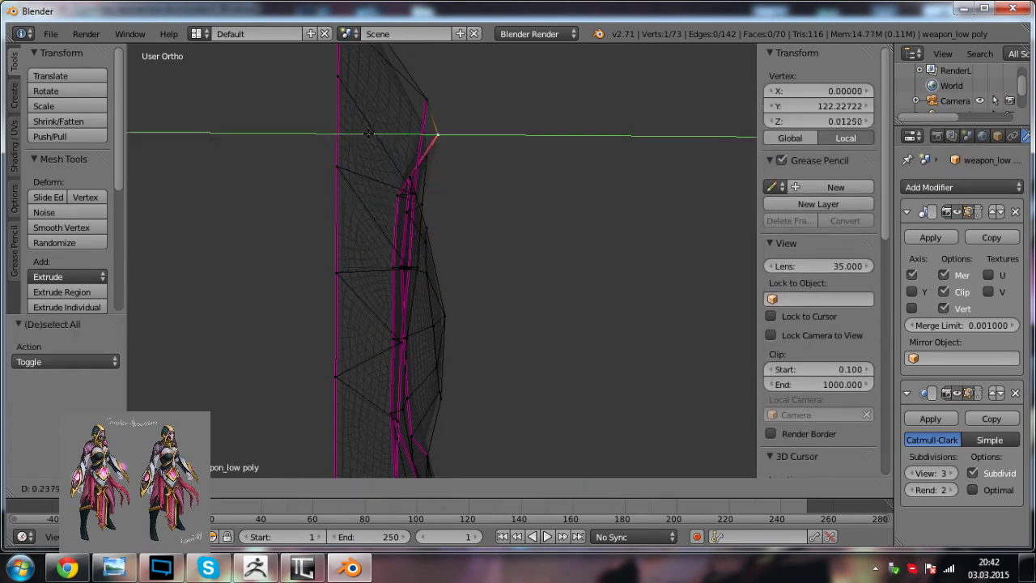
click(346, 130)
key(a)
key(z)
Step: Leave edit mode and compare the deepened groove around the gem with the gold rim in the concept art
mouse_move(473, 195)
middle_down()
mouse_move(334, 263)
mouse_move(502, 178)
mouse_move(360, 273)
mouse_move(418, 248)
mouse_move(418, 273)
middle_up()
key(Tab)
scroll(515, 191, down, 2)
scroll(516, 191, down, 1)
key(a)
key(alt+Tab)
key(alt+Tab)
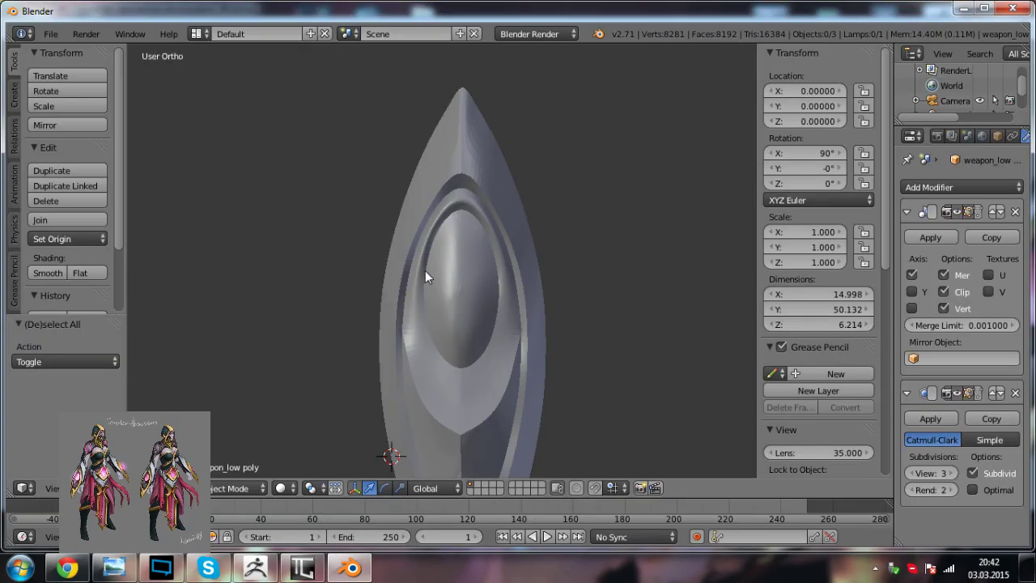
key(alt+Tab)
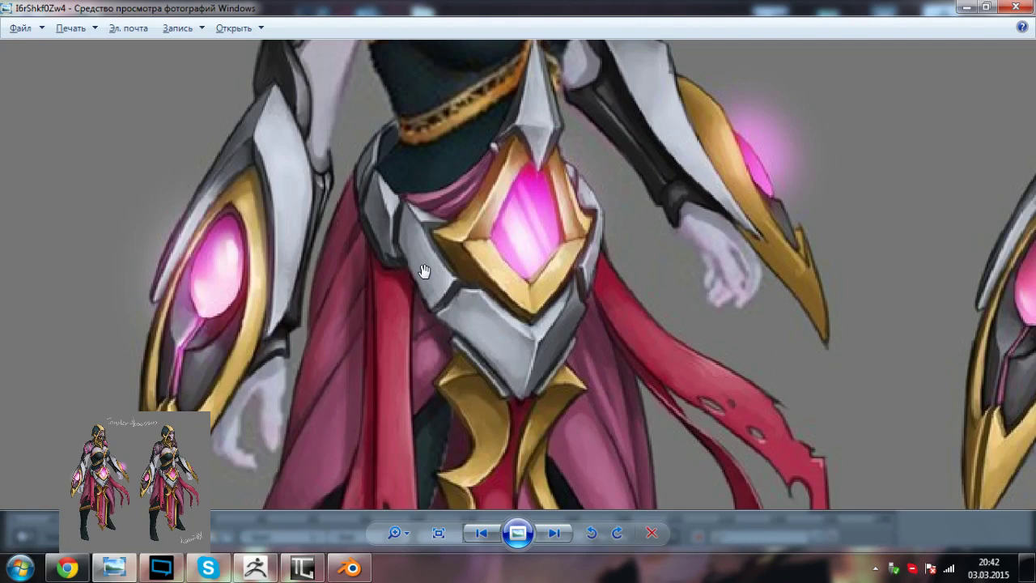
key(alt+Tab)
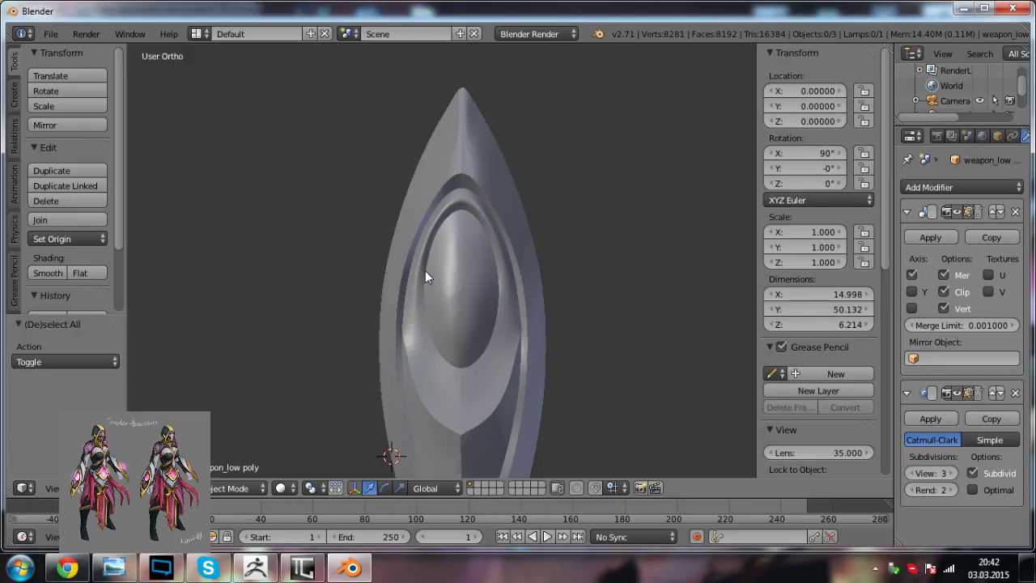
key(alt+Tab)
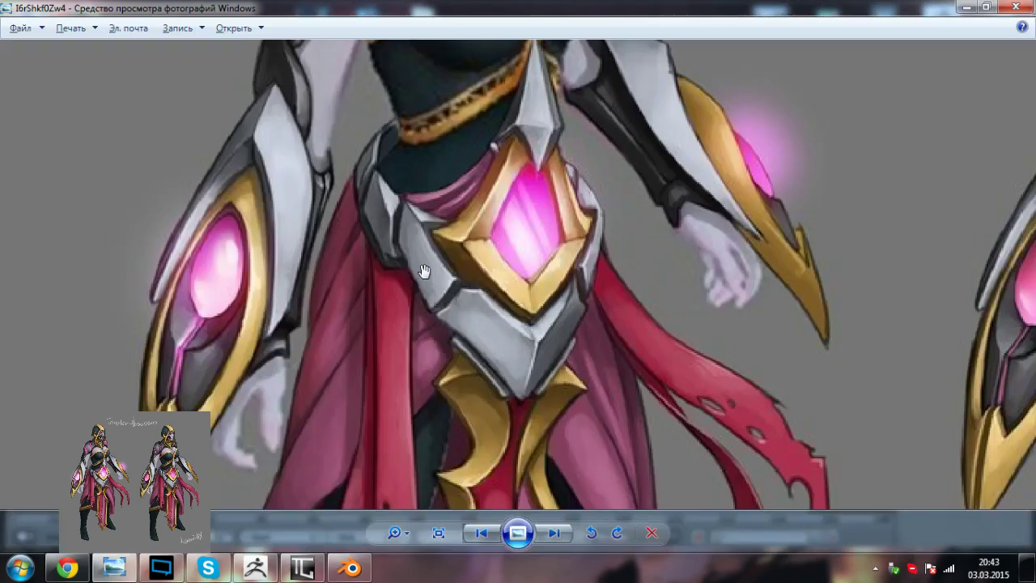
key(alt+Tab)
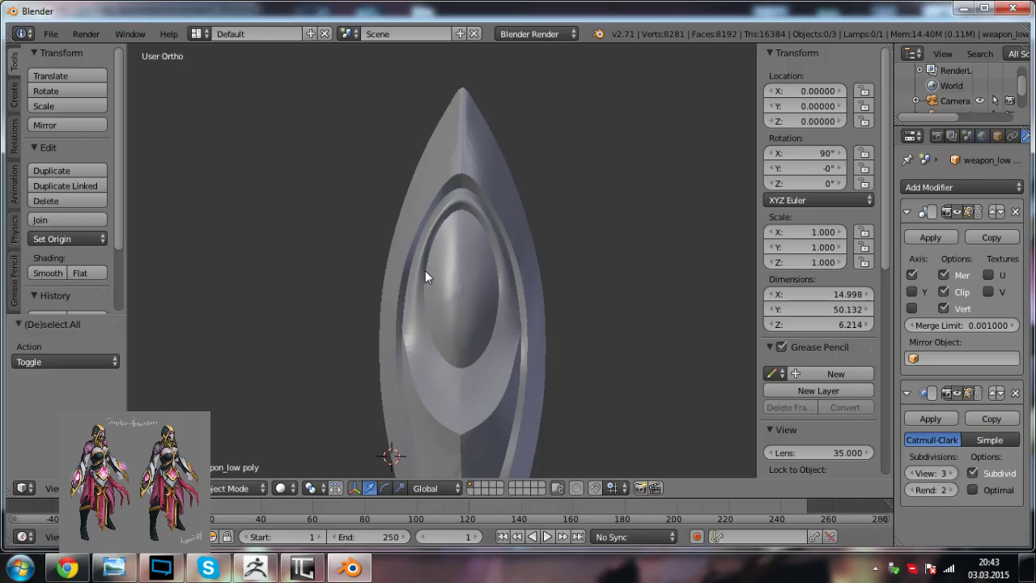
Step: Select the four vertices of the line between the groove and the gem in edit mode and move them back about 0.91 along Y
right_click(426, 271)
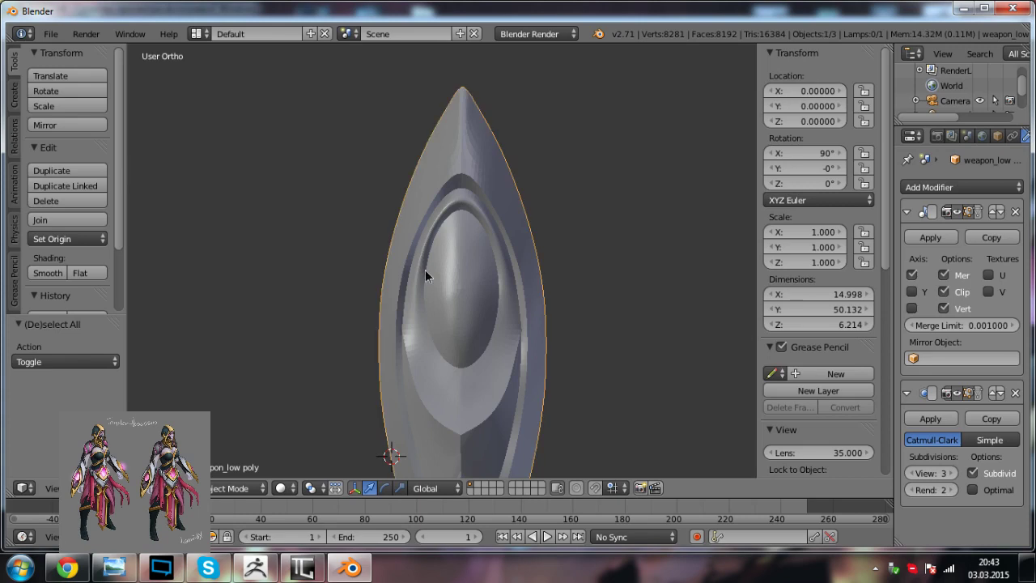
key(Tab)
scroll(447, 272, up, 1)
right_click(407, 289)
shift+right_click(417, 245)
shift+right_click(440, 208)
shift+right_click(468, 182)
middle_drag(401, 270, 413, 247)
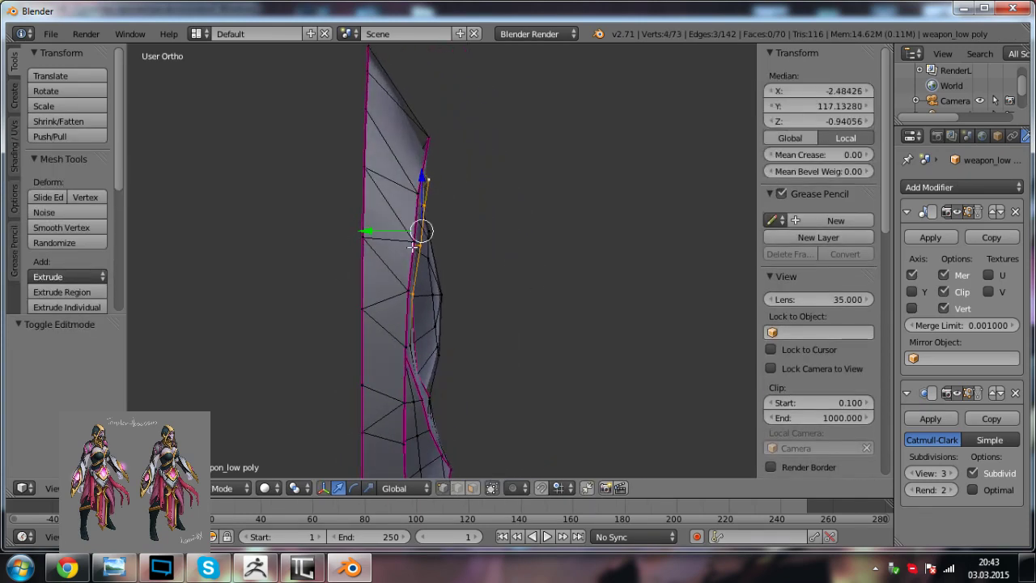
key(z)
drag(379, 234, 361, 235)
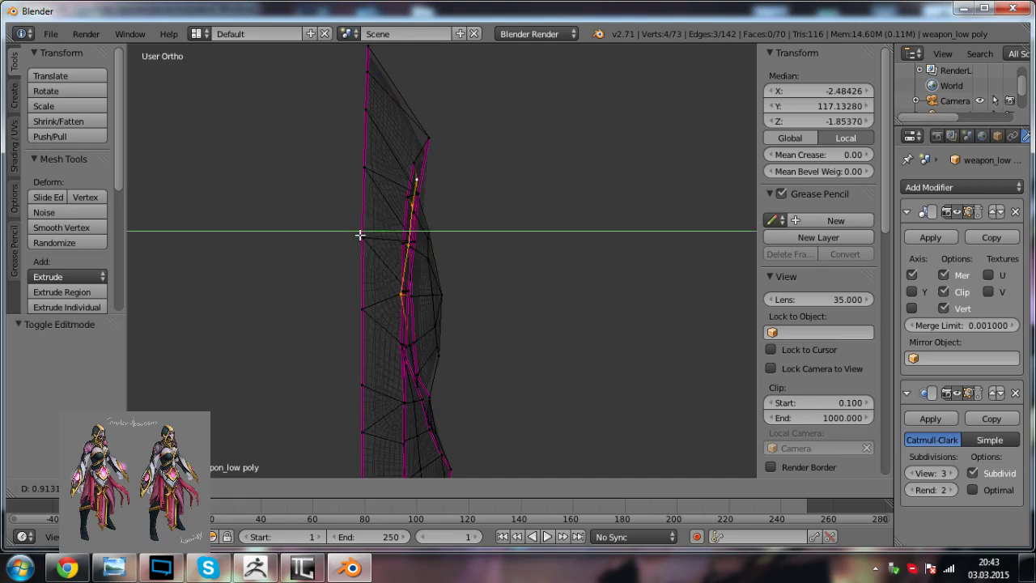
Step: Move two single vertices of that line further back along Y, the upper one by 0.357, and restore solid shading
scroll(393, 245, up, 2)
right_click(394, 240)
right_click(393, 238)
drag(363, 238, 354, 237)
right_click(397, 172)
right_click(402, 185)
drag(362, 179, 359, 180)
key(z)
middle_drag(476, 231, 354, 233)
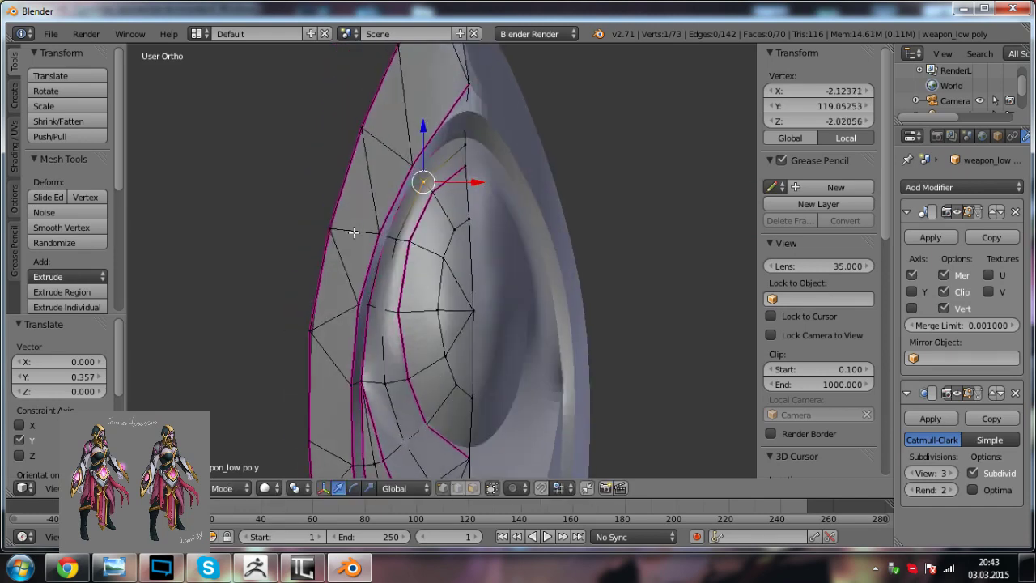
Step: Select a single vertex on the line beside the gem in edit mode and move it slightly along the X axis
key(Tab)
mouse_move(409, 309)
middle_down()
mouse_move(456, 357)
mouse_move(396, 330)
mouse_move(434, 348)
mouse_move(402, 313)
middle_up()
scroll(397, 331, down, 2)
key(Tab)
scroll(402, 315, up, 1)
right_click(370, 301)
drag(415, 303, 418, 302)
key(Tab)
scroll(411, 354, down, 3)
Step: Compare the subdivided blade's gem, groove and rim with the gauntlet in the concept art
key(a)
middle_drag(451, 311, 447, 318)
shift+middle_drag(509, 202, 508, 227)
middle_drag(432, 266, 417, 234)
key(alt+Tab)
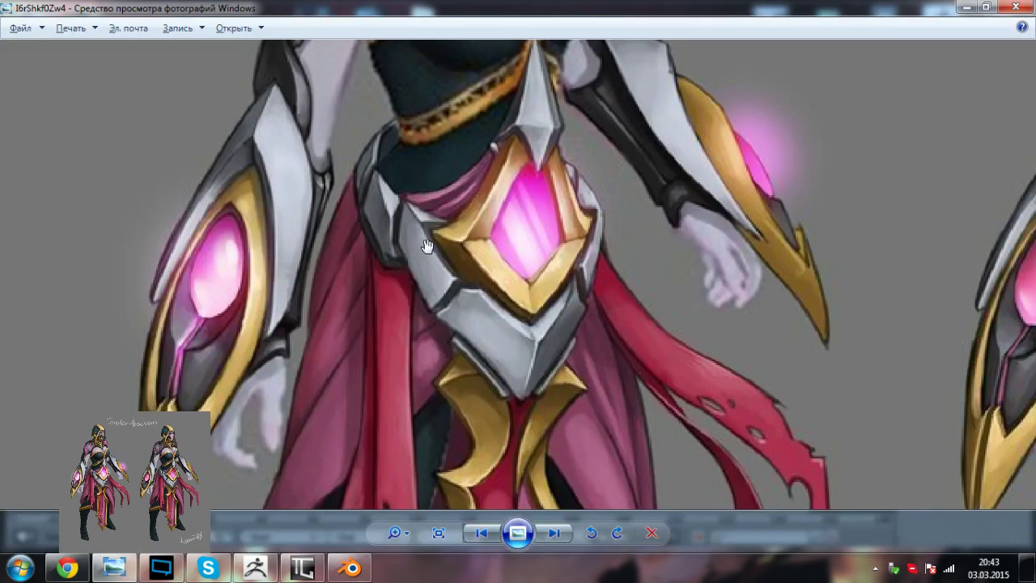
key(alt+Tab)
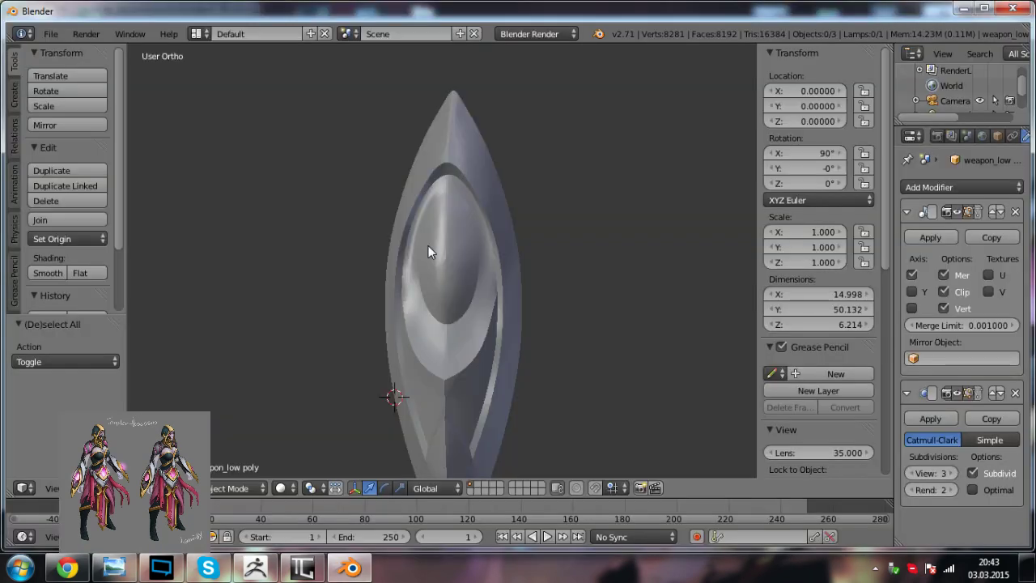
middle_drag(428, 246, 446, 250)
key(alt+Tab)
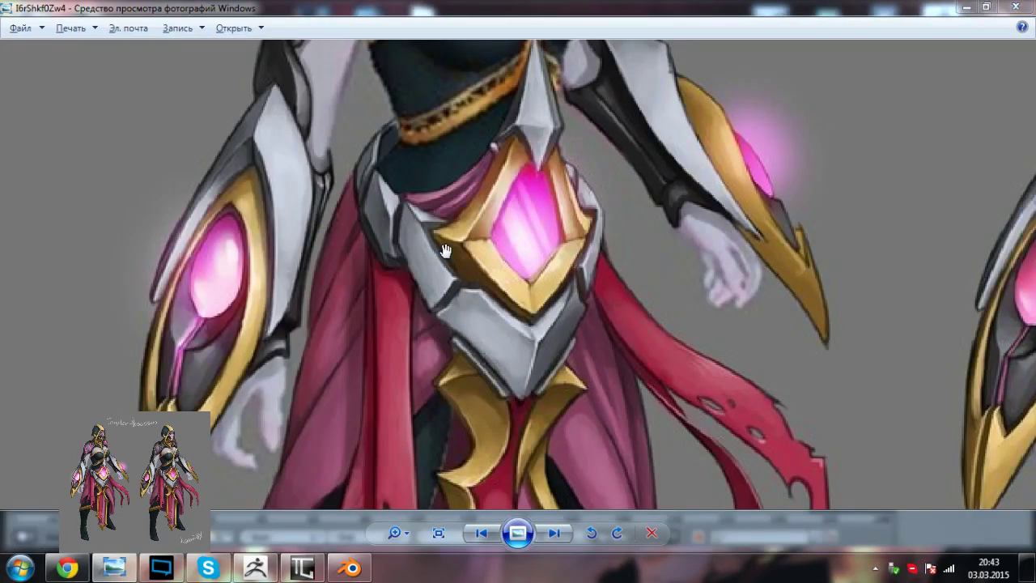
key(alt+Tab)
key(alt+Tab)
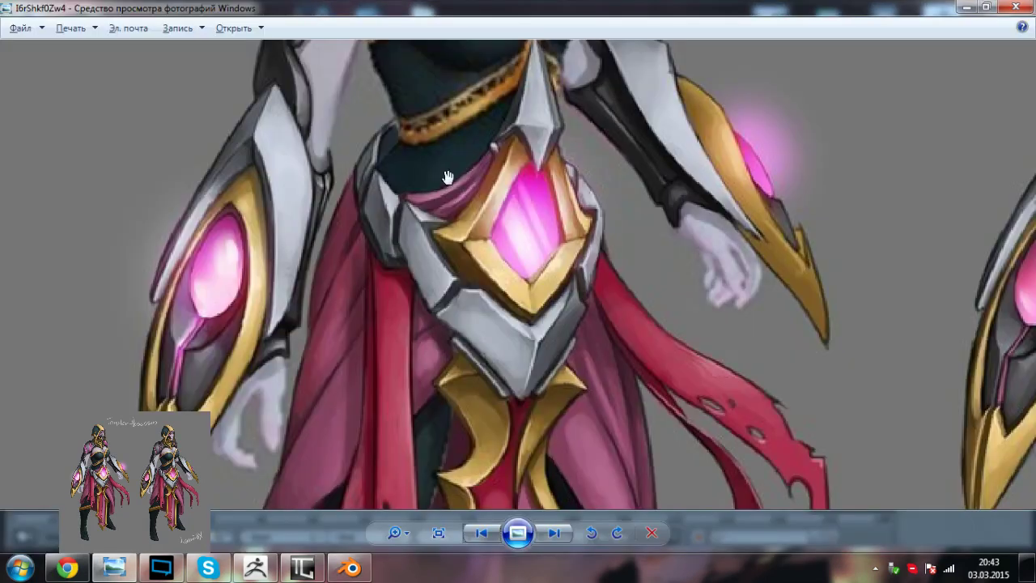
key(alt+Tab)
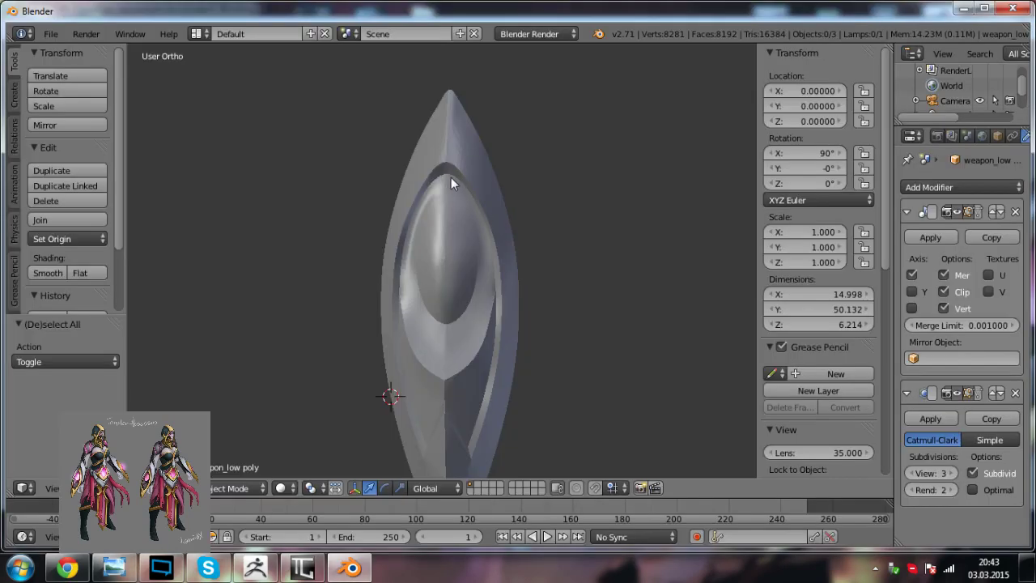
Step: Enter edit mode and check the edge lines around the gem and groove against the concept art's gold rim
right_click(424, 265)
key(Tab)
middle_drag(447, 264, 457, 312)
scroll(455, 265, up, 1)
key(alt+Tab)
key(alt+Tab)
key(alt+Tab)
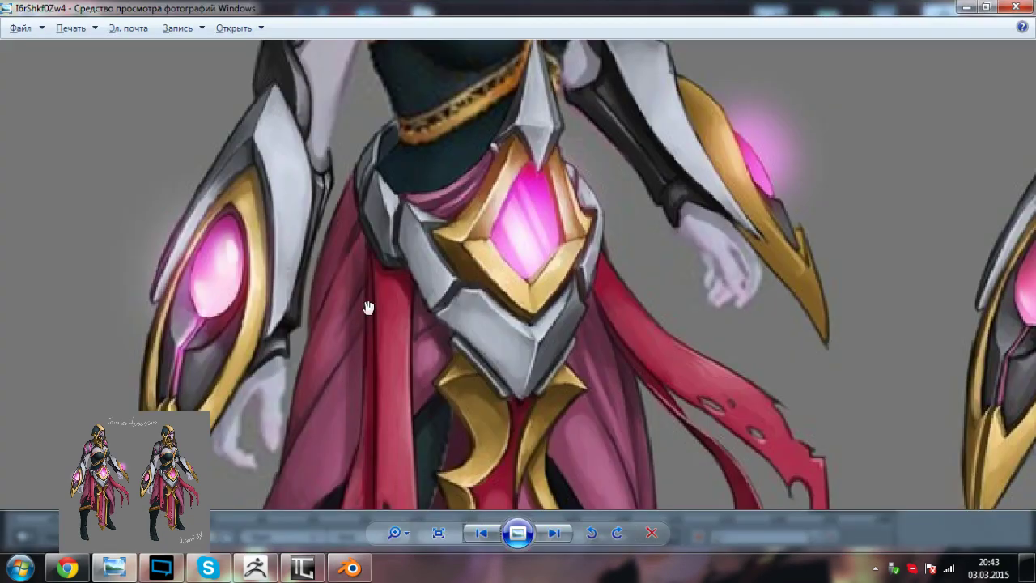
key(alt+Tab)
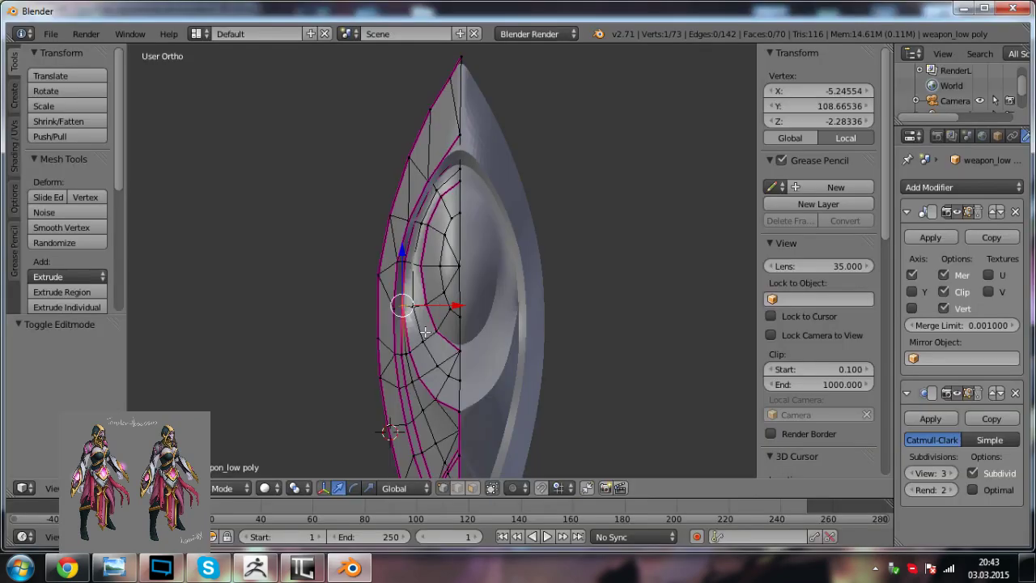
key(alt+Tab)
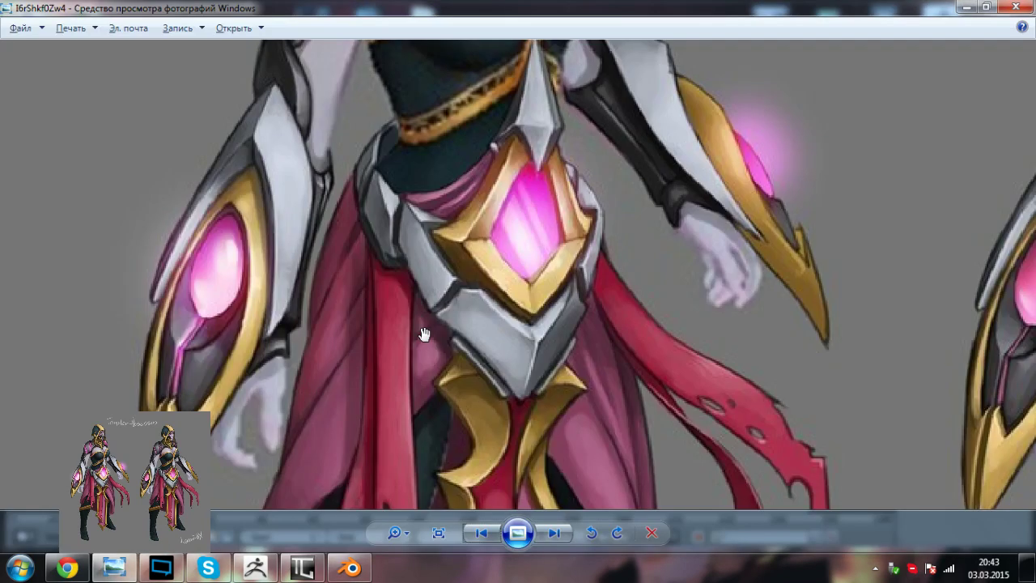
key(alt+Tab)
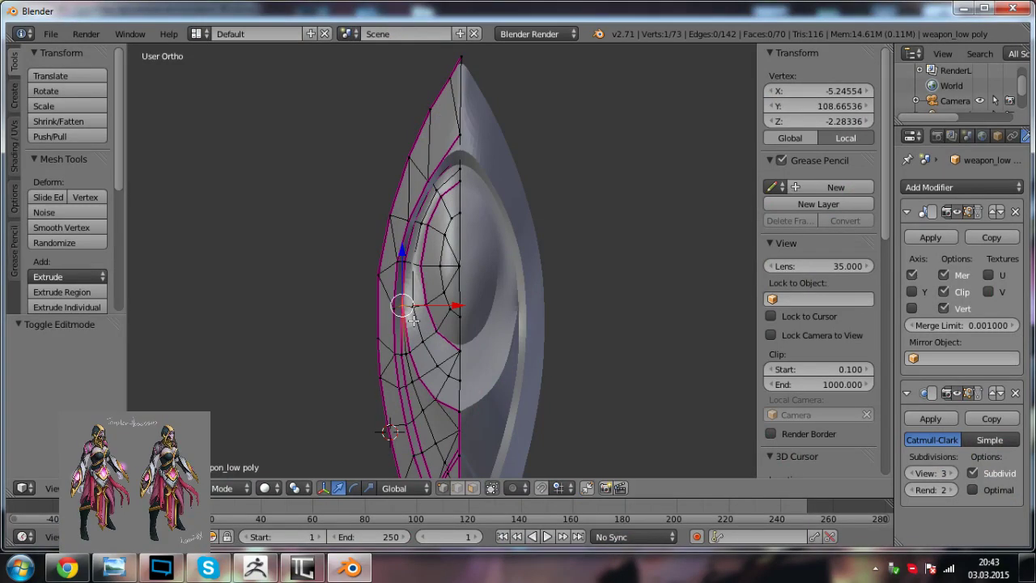
shift+middle_drag(435, 324, 443, 326)
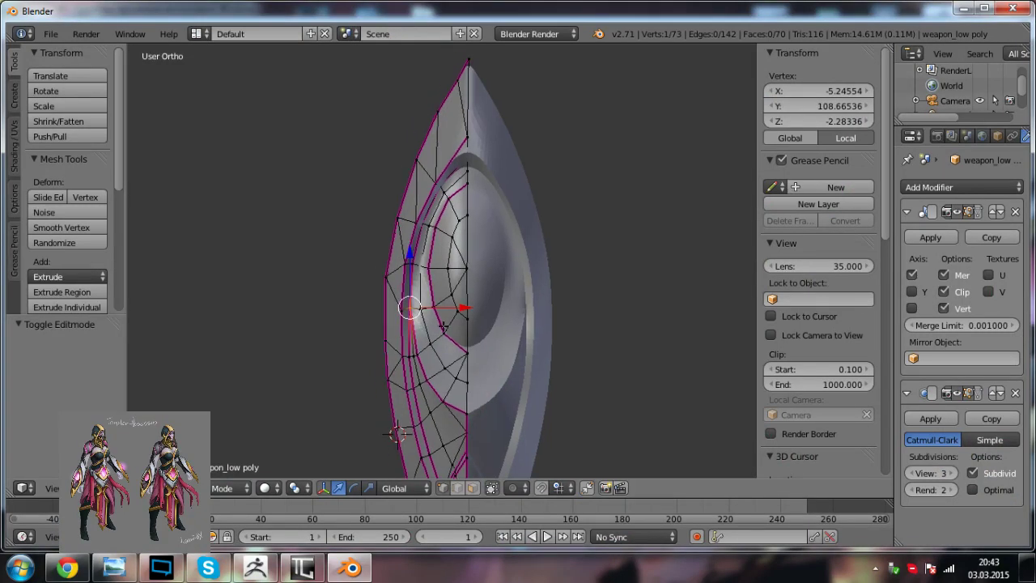
key(a)
scroll(442, 326, up, 1)
scroll(443, 326, up, 1)
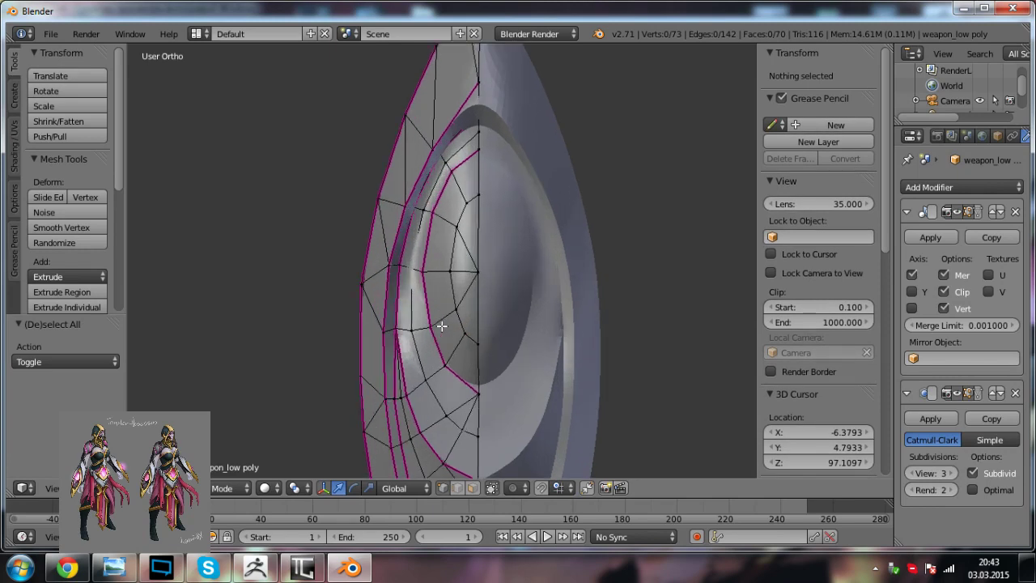
key(alt+Tab)
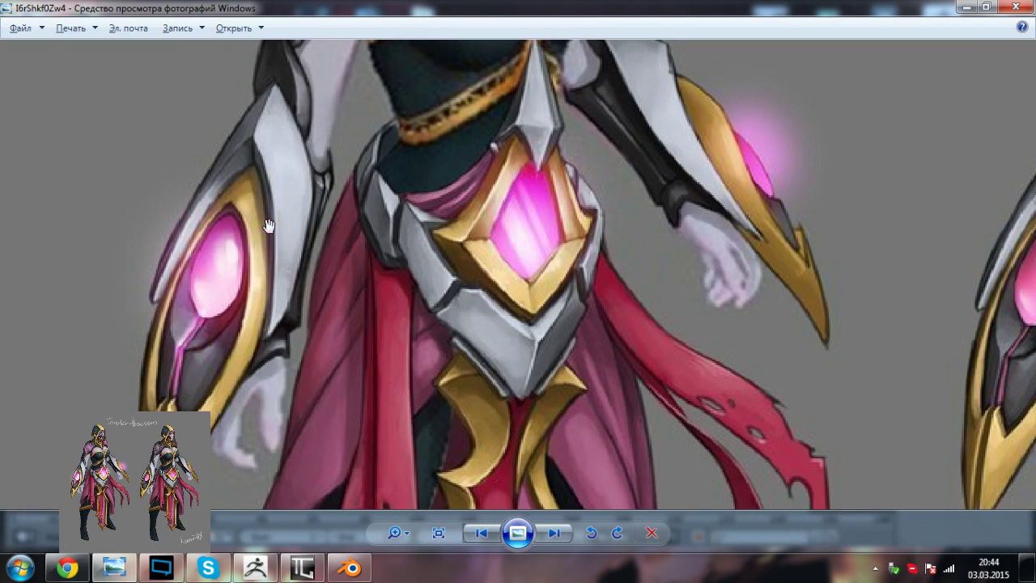
key(alt+Tab)
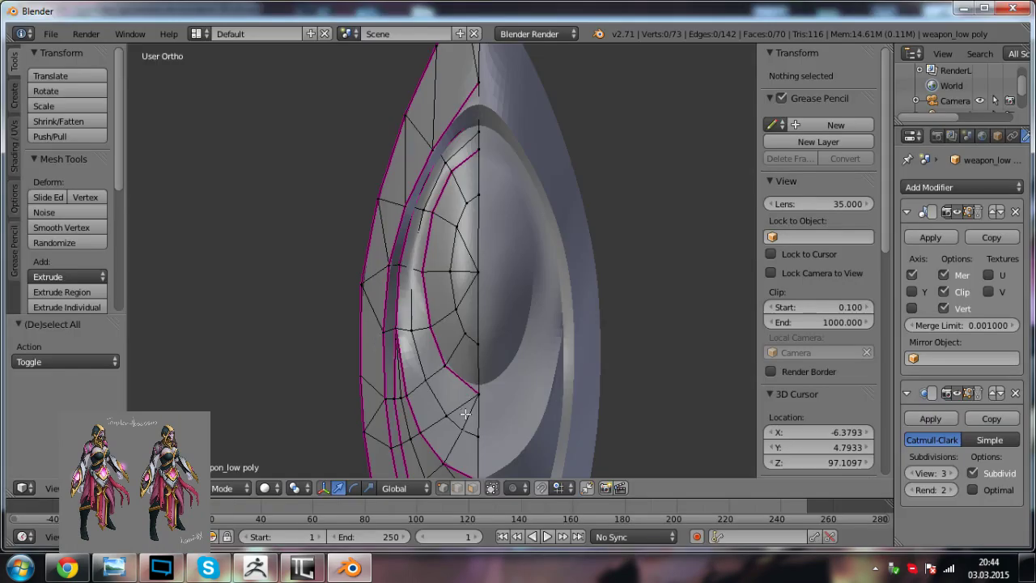
key(alt+Tab)
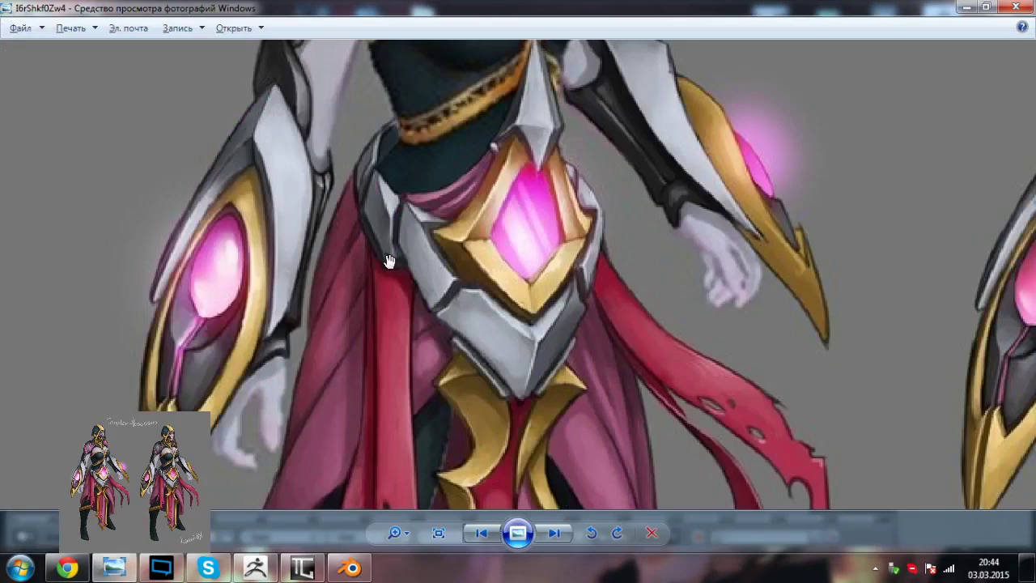
key(alt+Tab)
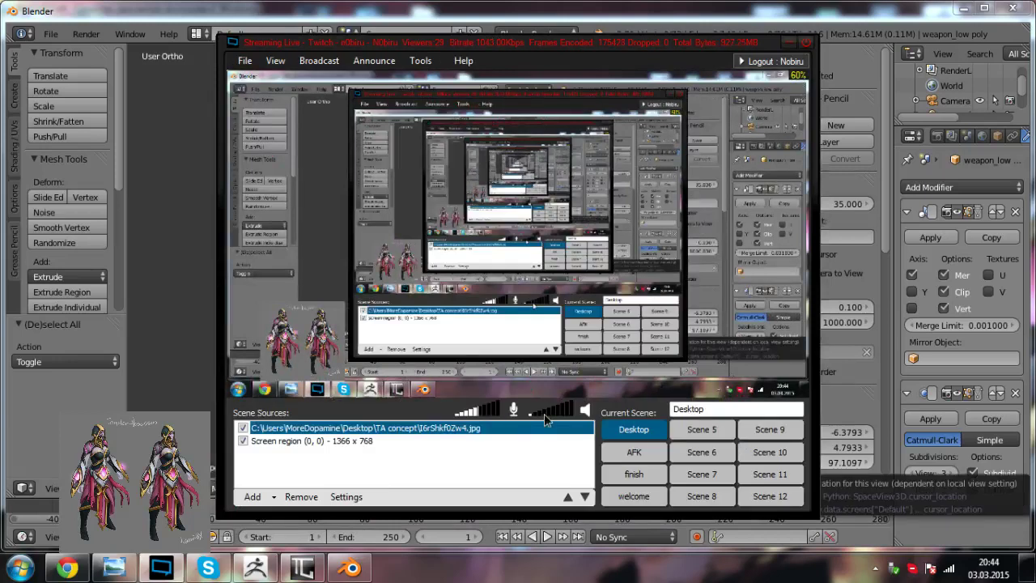
click(793, 43)
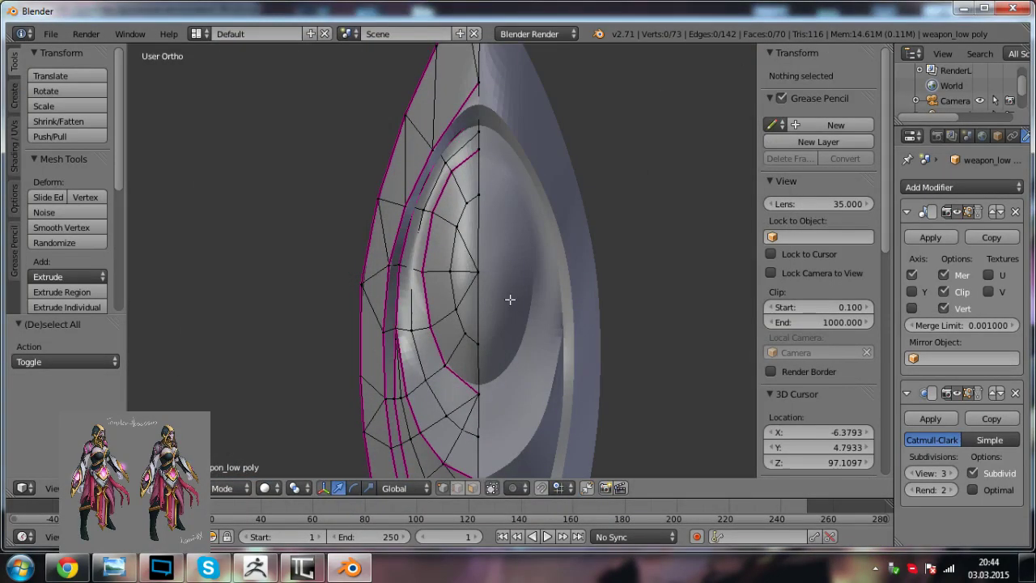
Step: Enable background images for the 3D view and add an empty image entry
shift+middle_drag(510, 300, 516, 300)
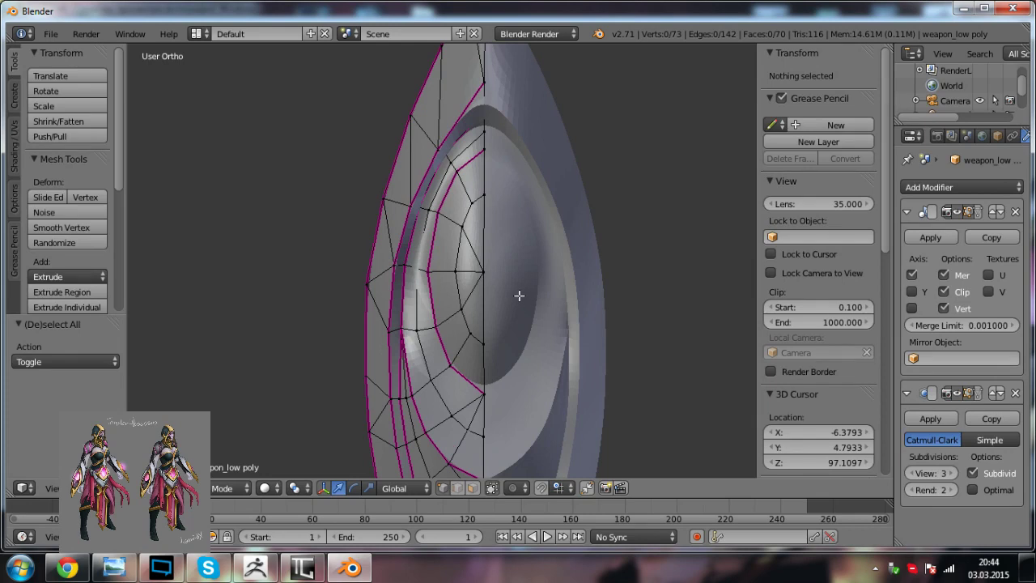
shift+middle_drag(475, 260, 502, 259)
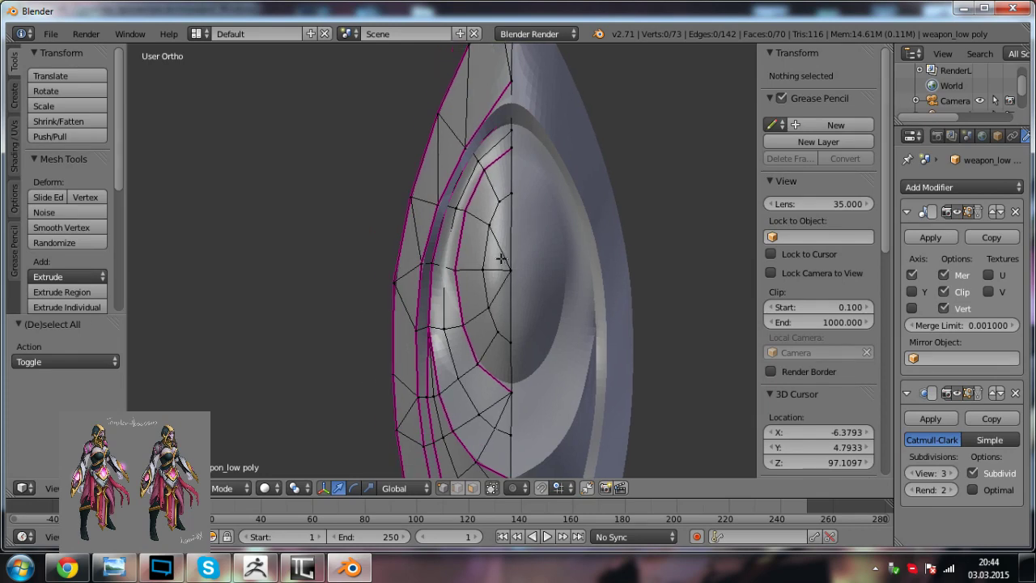
scroll(497, 261, up, 1)
shift+middle_drag(594, 254, 486, 263)
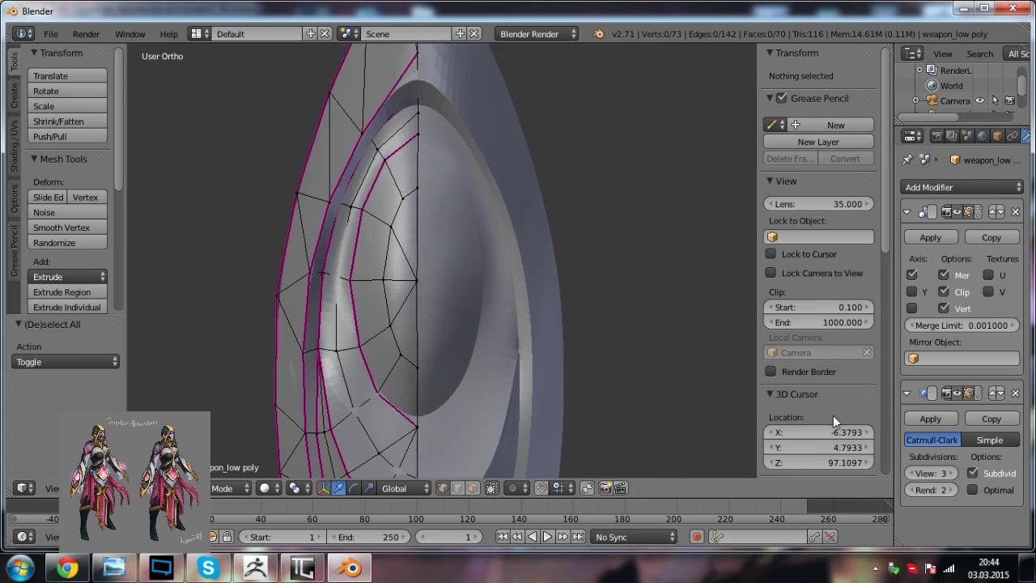
scroll(844, 395, down, 9)
scroll(797, 284, down, 3)
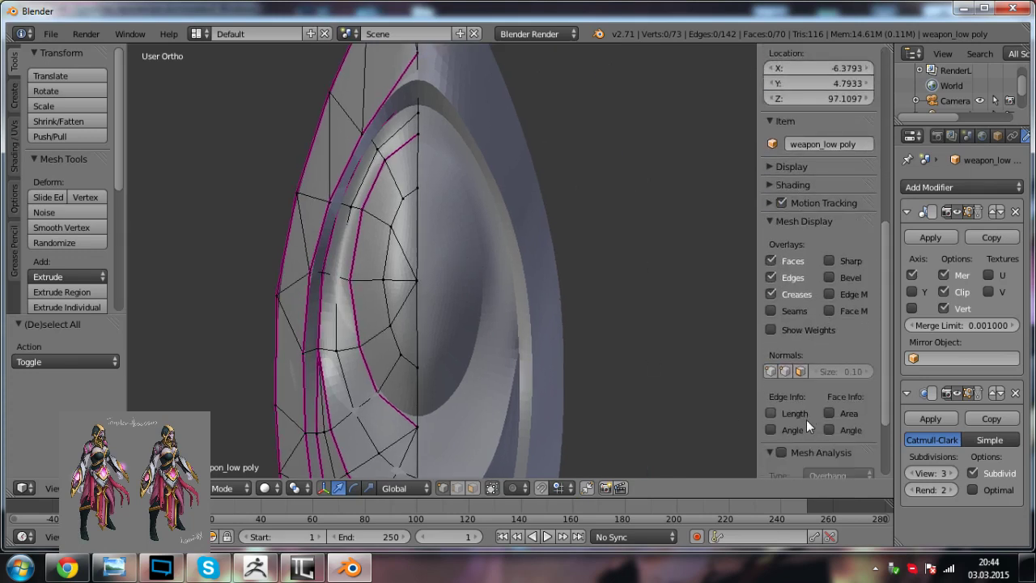
scroll(809, 364, down, 6)
click(784, 436)
click(801, 433)
click(806, 453)
scroll(482, 279, down, 4)
scroll(812, 416, down, 1)
scroll(813, 416, down, 2)
Step: Load Hq2MLbeOhNY.jpg from the TA concept folder on the desktop as the background image
click(817, 449)
click(45, 132)
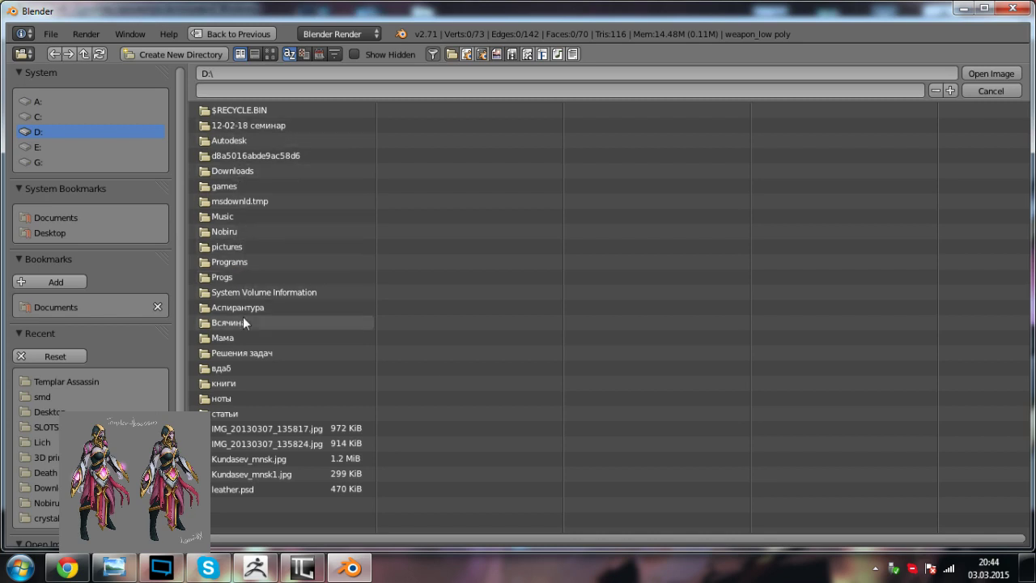
click(45, 233)
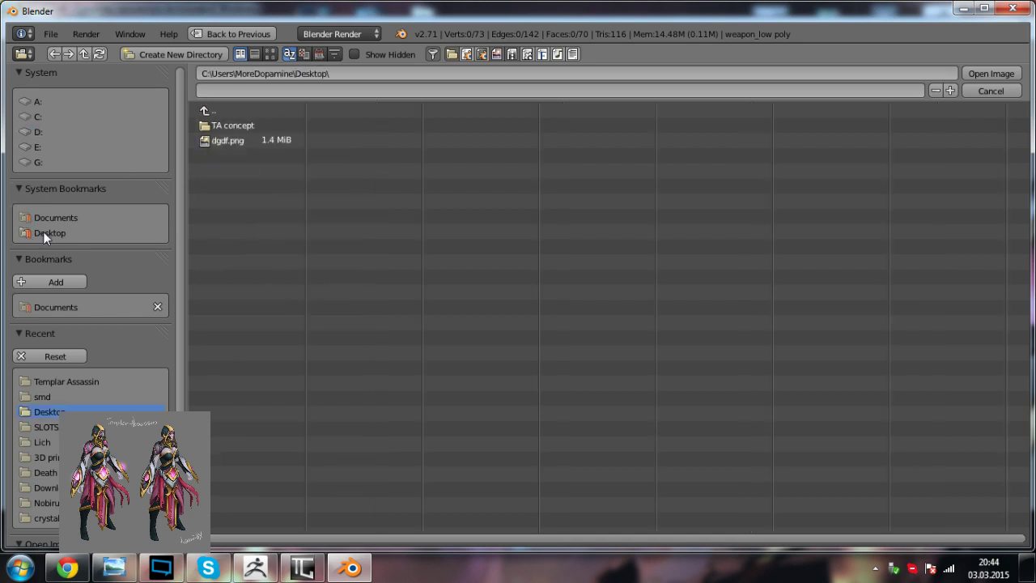
click(249, 128)
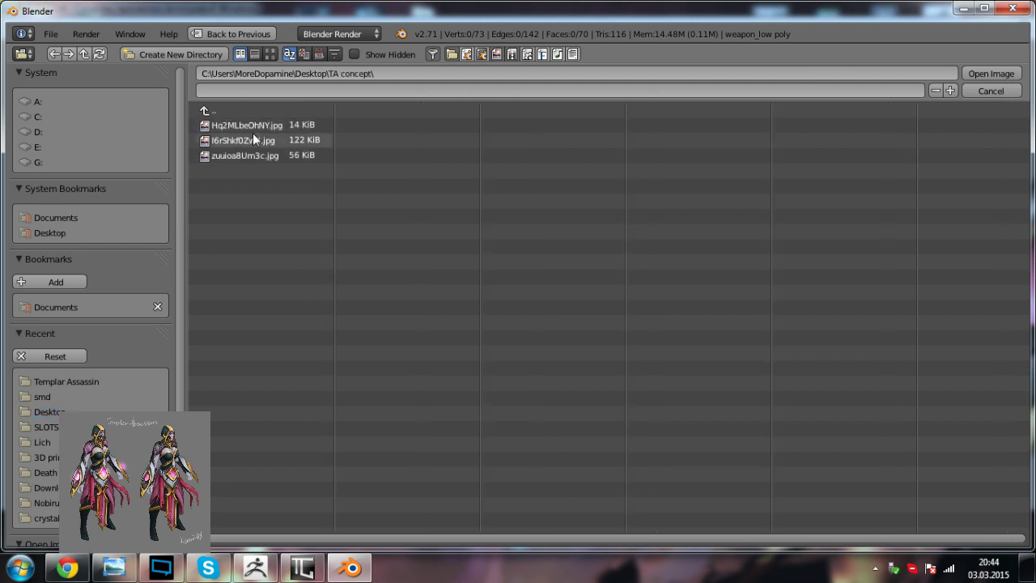
double_click(258, 129)
Step: Switch to the front view and replace the background image with I6rShkf0Zw4.jpg from the TA concept folder
key(KP_1)
scroll(575, 298, down, 5)
scroll(546, 300, down, 4)
shift+middle_drag(520, 386, 535, 284)
scroll(535, 284, up, 5)
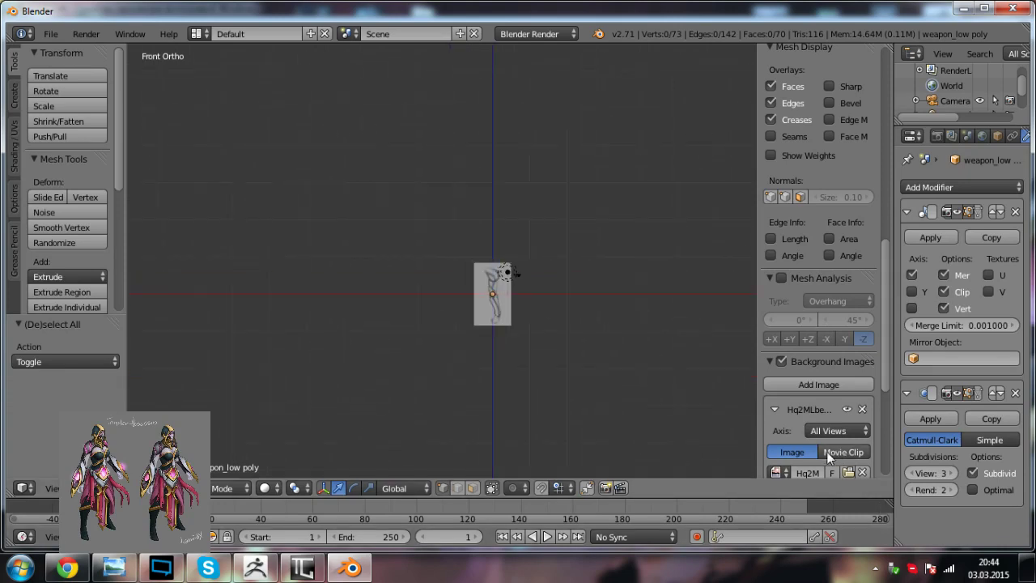
scroll(827, 451, down, 1)
click(847, 444)
double_click(262, 135)
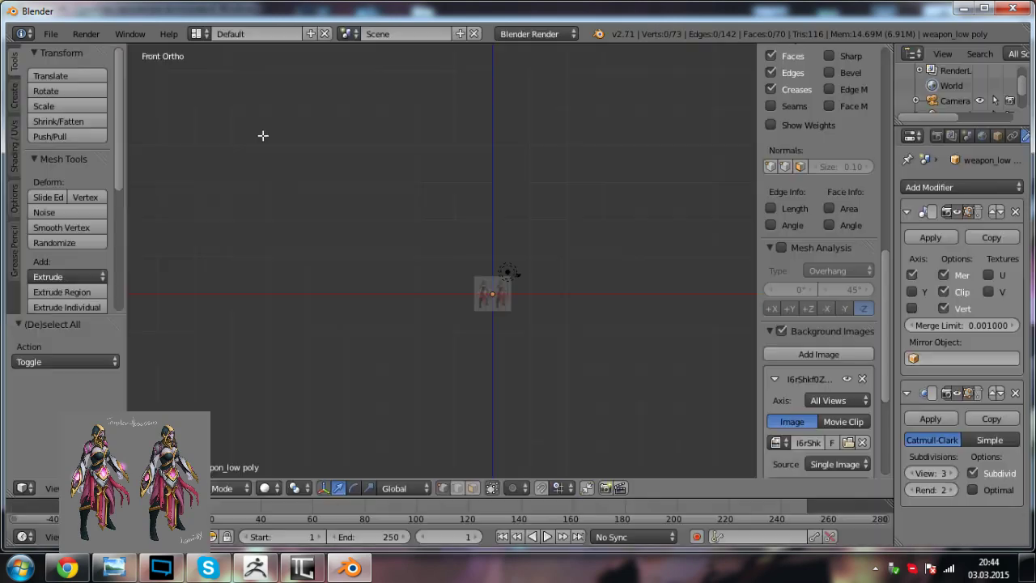
Step: Enlarge the background concept image to a size of 106.8
scroll(834, 444, down, 5)
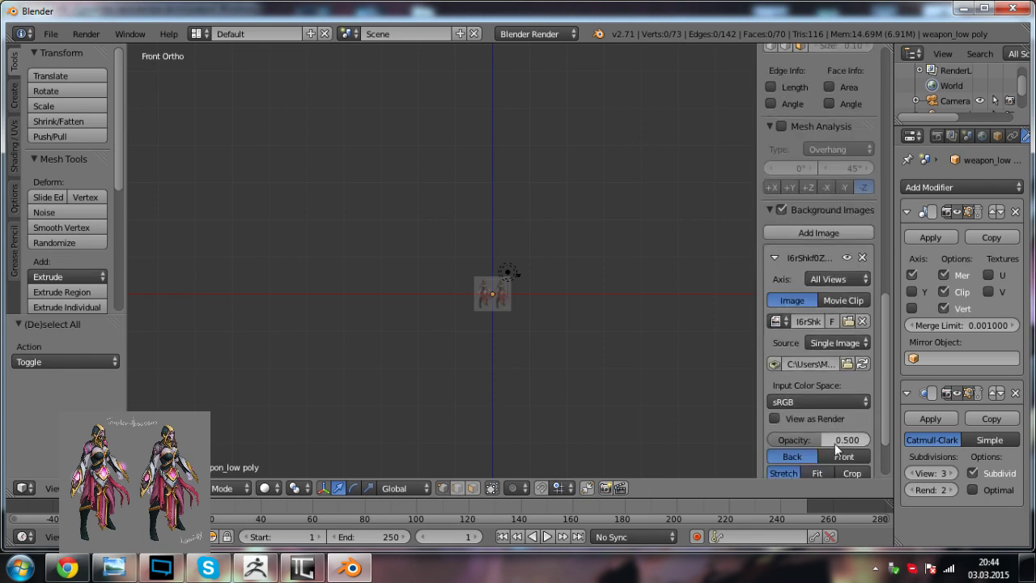
scroll(836, 457, down, 2)
drag(835, 425, 886, 425)
drag(774, 424, 799, 424)
scroll(437, 183, down, 7)
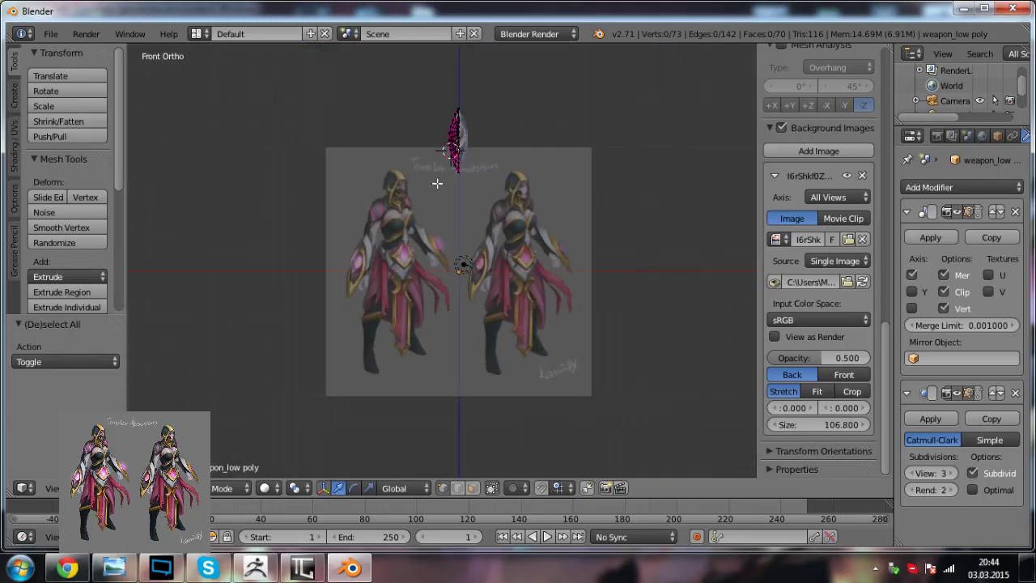
Step: Select the whole blade mesh and move it down along the Z axis to the height of its origin
shift+middle_drag(437, 183, 440, 230)
scroll(486, 233, up, 2)
scroll(485, 232, up, 1)
key(a)
drag(463, 123, 470, 306)
Step: Undo the mesh's sideways move, place the blade object beside the left figure's gem gauntlet, and return to edit mode with nothing selected
drag(516, 353, 334, 373)
key(ctrl+z)
key(Tab)
shift+middle_drag(299, 356, 422, 285)
scroll(554, 271, up, 4)
scroll(423, 285, up, 3)
shift+middle_drag(392, 323, 415, 302)
key(Tab)
key(Tab)
scroll(419, 279, up, 1)
key(a)
scroll(410, 320, up, 1)
right_click(398, 277)
key(Tab)
key(a)
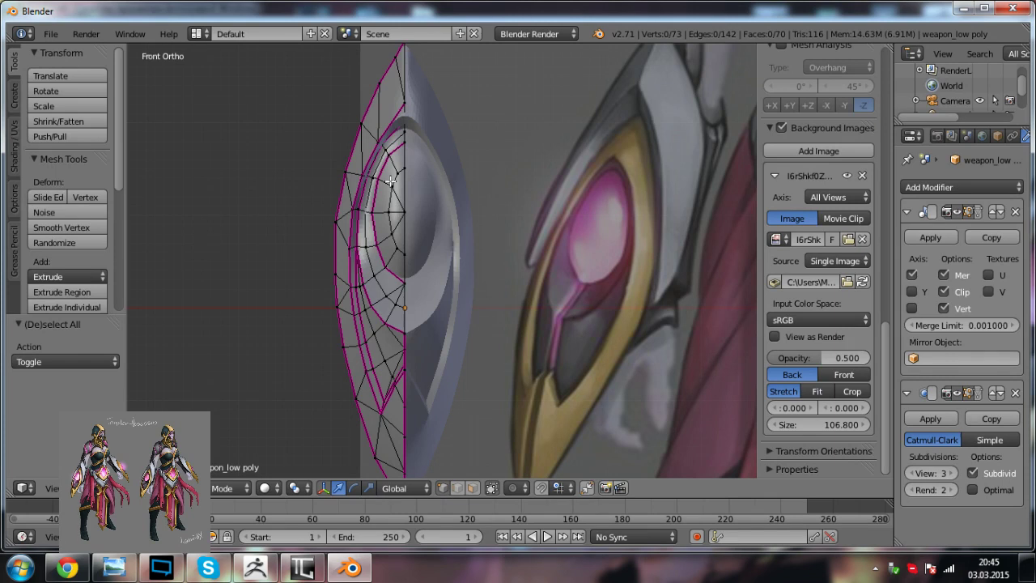
Step: Merge the vertices of the two topmost rows between groove and gem At Last, onto the gem's outline
scroll(391, 182, up, 3)
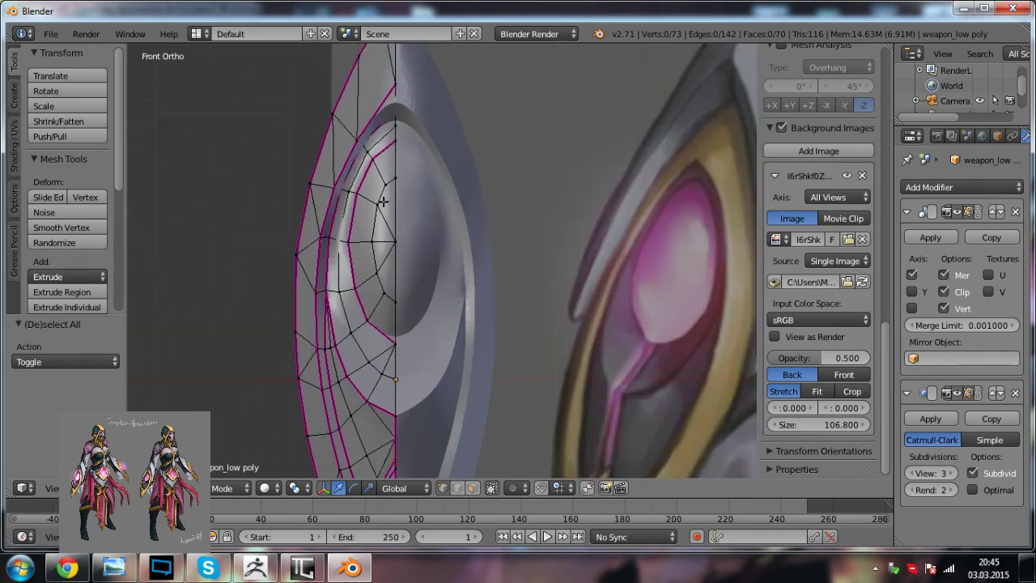
right_click(392, 130)
shift+right_click(393, 152)
key(alt+m)
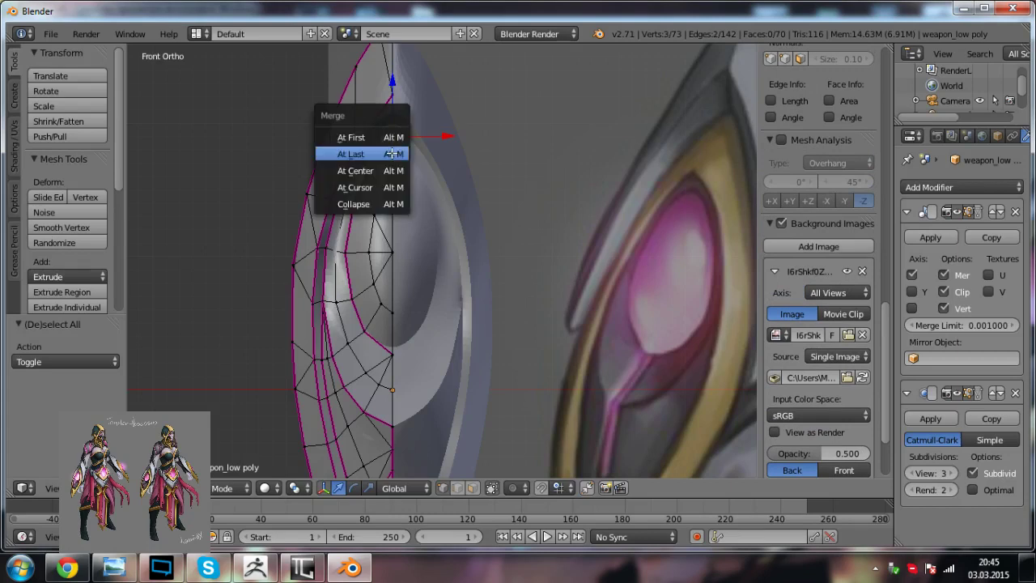
click(391, 154)
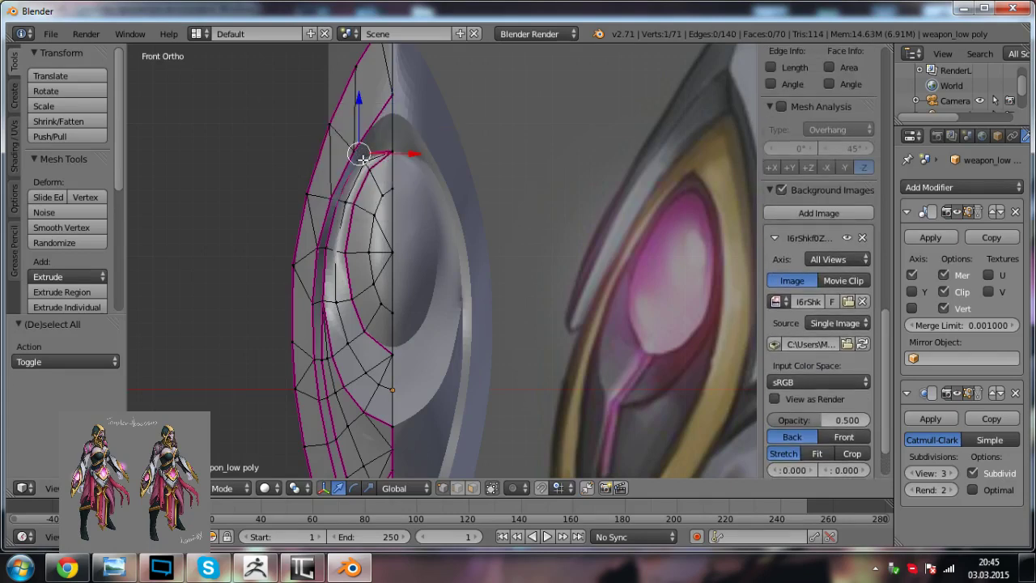
shift+right_click(365, 163)
shift+right_click(371, 171)
key(alt+m)
click(366, 170)
Step: Merge the three vertices of the third row down At Last, onto the gem's outline
right_click(332, 198)
right_click(337, 202)
shift+right_click(340, 203)
right_click(339, 203)
shift+right_click(347, 203)
shift+right_click(354, 203)
key(alt+m)
click(348, 204)
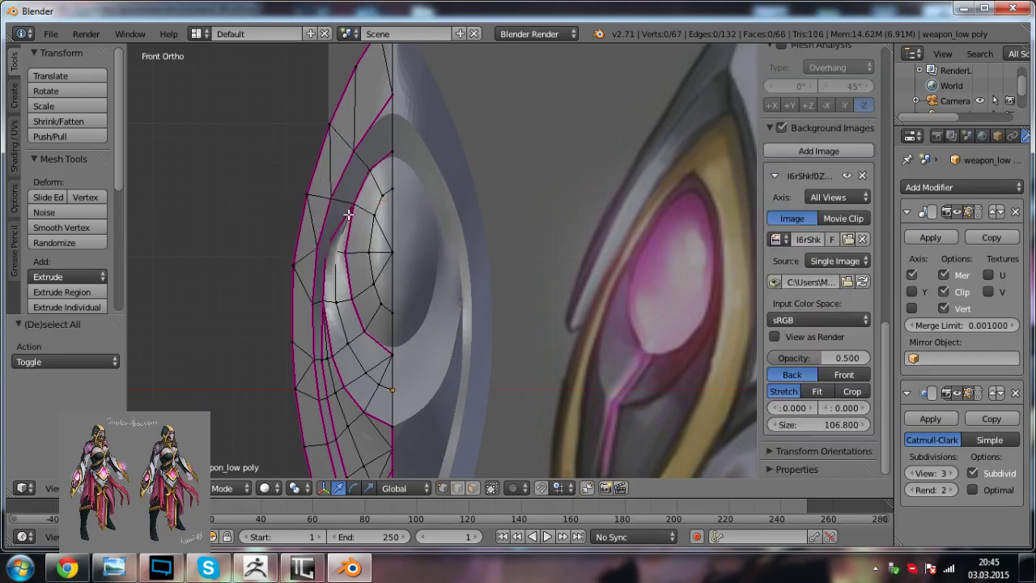
Step: Merge the three vertices of the fourth row, level with the gem's middle, At Last onto the gem's outline
right_click(325, 248)
shift+right_click(336, 250)
shift+right_click(348, 253)
key(alt+m)
click(349, 254)
right_click(322, 300)
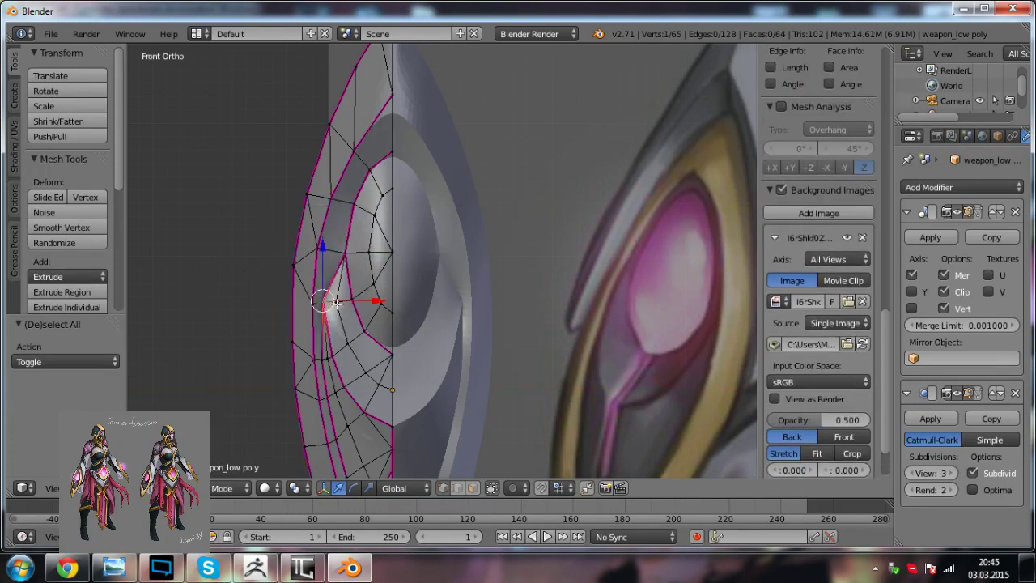
shift+right_click(336, 303)
shift+middle_drag(336, 304, 342, 289)
key(a)
scroll(357, 313, up, 1)
shift+middle_drag(334, 249, 358, 241)
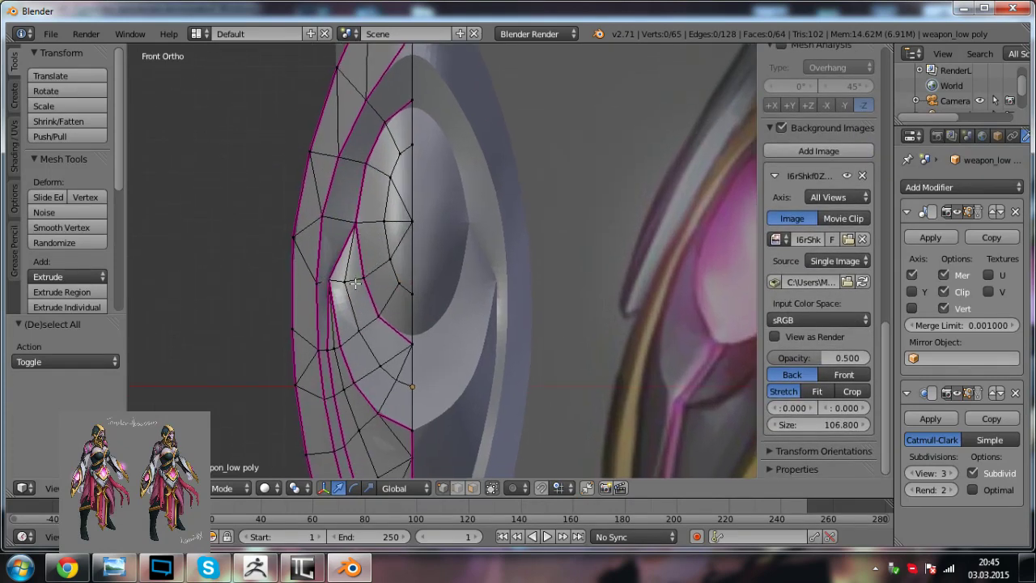
shift+middle_drag(337, 286, 313, 280)
scroll(314, 280, down, 2)
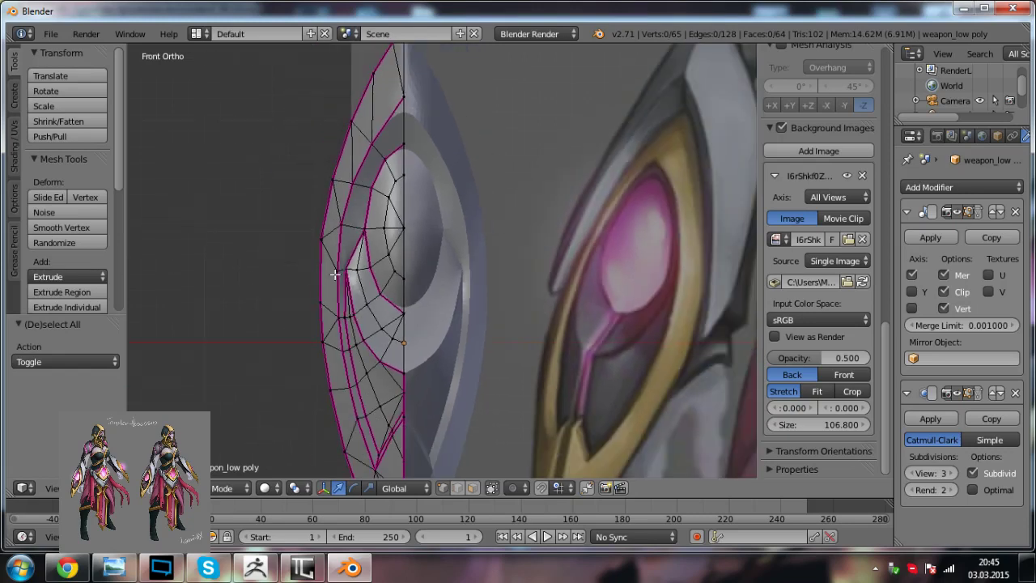
Step: Nudge individual vertices on the groove's outer line beside the gem slightly inward along X
right_click(340, 230)
drag(396, 225, 398, 226)
key(a)
shift+middle_drag(352, 194, 344, 215)
right_click(345, 207)
drag(391, 206, 396, 205)
key(a)
right_click(363, 213)
right_click(317, 291)
key(a)
shift+middle_drag(362, 326, 368, 305)
right_click(348, 274)
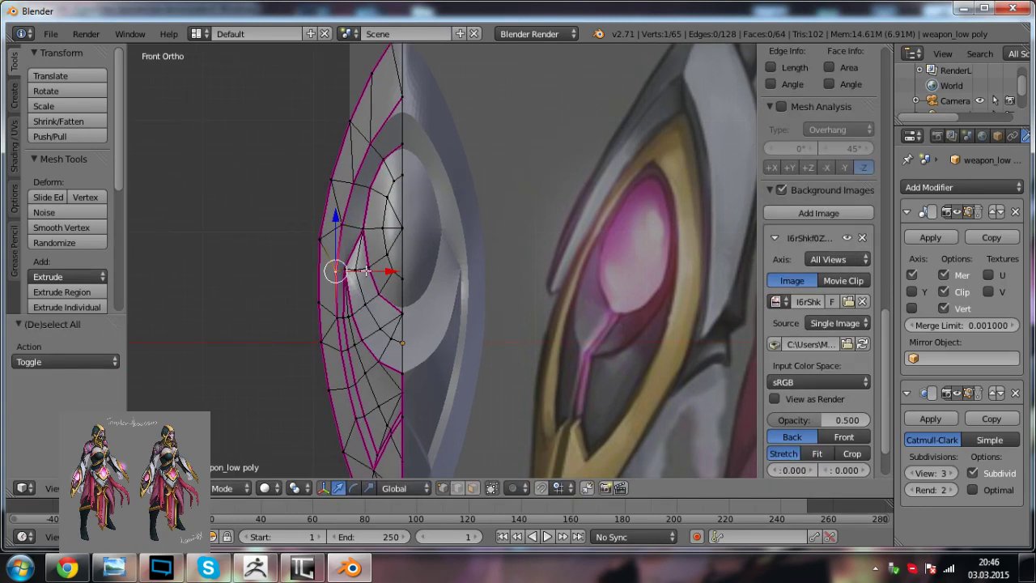
right_click(353, 269)
drag(390, 268, 395, 269)
Step: Merge the vertex pairs of the next two rows, beside the gem's lower half, At Last onto the gem's outline
right_click(360, 270)
shift+right_click(371, 268)
key(alt+m)
click(367, 268)
key(a)
right_click(363, 307)
shift+right_click(378, 297)
key(alt+m)
click(377, 301)
Step: Merge the three remaining vertices under the gem one by one At Last into the gem's bottom tip on the centreline
right_click(378, 327)
shift+right_click(405, 313)
key(alt+m)
click(405, 313)
key(a)
right_click(393, 338)
shift+right_click(403, 315)
key(alt+m)
click(403, 315)
key(a)
right_click(402, 340)
shift+right_click(404, 321)
key(alt+m)
click(403, 322)
key(a)
Step: Shift the vertices along the edge of the recess below the gem sideways along X, one by one
shift+middle_drag(397, 298, 403, 296)
right_click(362, 266)
drag(403, 272, 410, 272)
click(405, 273)
click(409, 270)
right_click(360, 311)
drag(411, 308, 418, 307)
drag(370, 272, 371, 266)
right_click(370, 338)
drag(415, 338, 427, 338)
drag(381, 284, 390, 300)
right_click(387, 359)
drag(425, 348, 431, 348)
drag(390, 293, 415, 332)
right_click(380, 333)
Step: Merge three vertex pairs across the narrow groove strip beside the recess At Last, onto the strip's outer line
shift+middle_drag(399, 360, 412, 342)
right_click(370, 296)
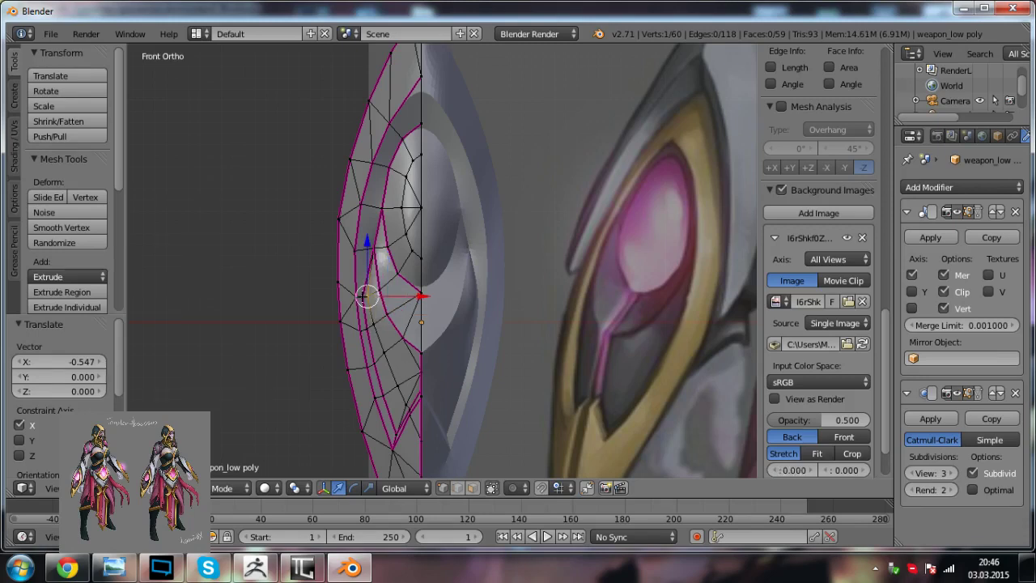
shift+right_click(362, 298)
key(alt+m)
click(362, 297)
key(a)
right_click(375, 326)
shift+right_click(369, 328)
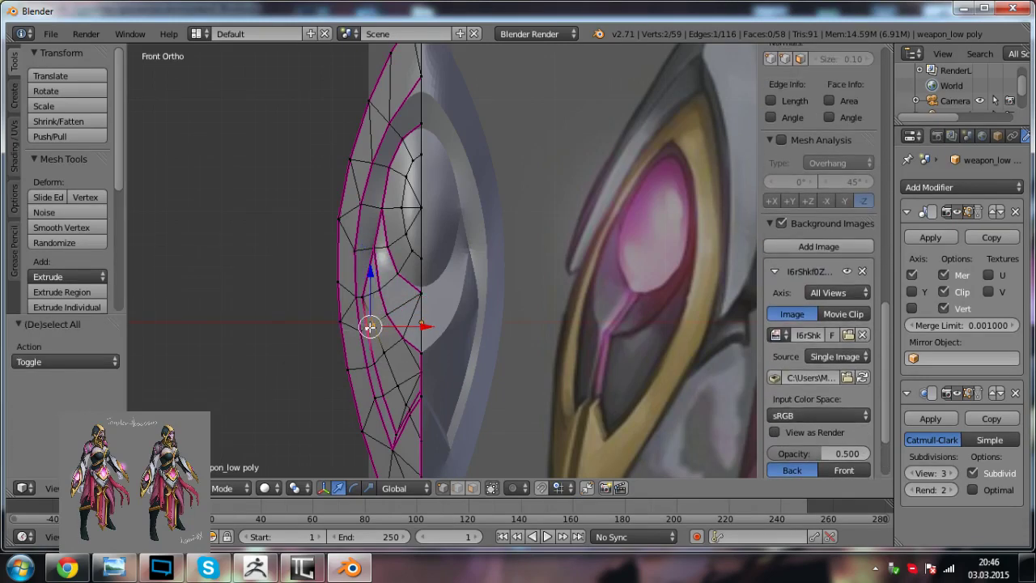
key(alt+m)
click(370, 327)
key(a)
right_click(382, 353)
shift+right_click(373, 361)
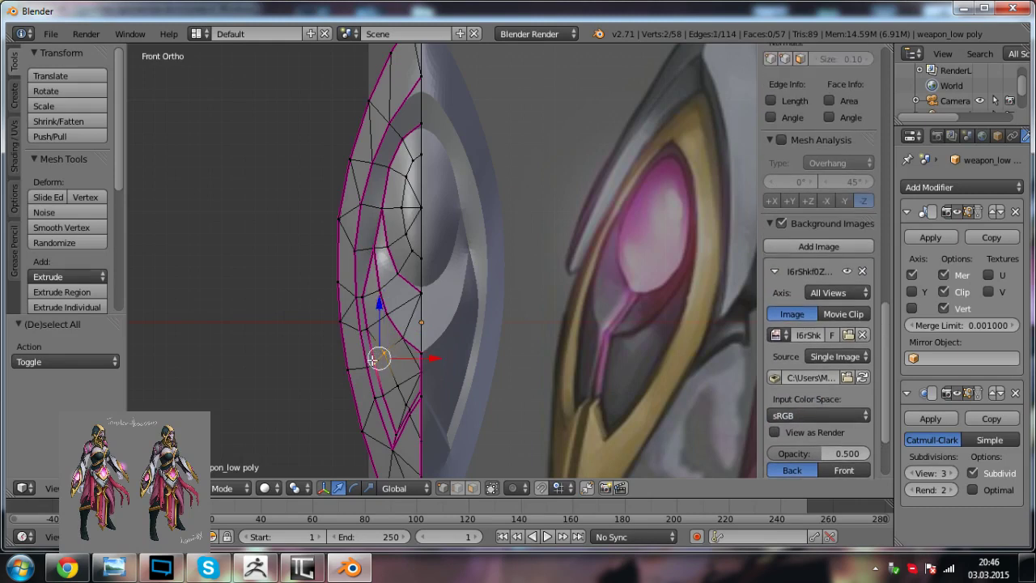
key(alt+m)
click(372, 361)
key(a)
Step: Merge the next two vertex pairs down to the groove's lower corner At Last
right_click(399, 384)
shift+right_click(381, 402)
right_click(397, 391)
shift+middle_drag(397, 391, 396, 345)
shift+right_click(390, 366)
key(alt+m)
click(379, 371)
key(a)
scroll(397, 345, up, 2)
right_click(401, 363)
shift+right_click(390, 398)
key(alt+m)
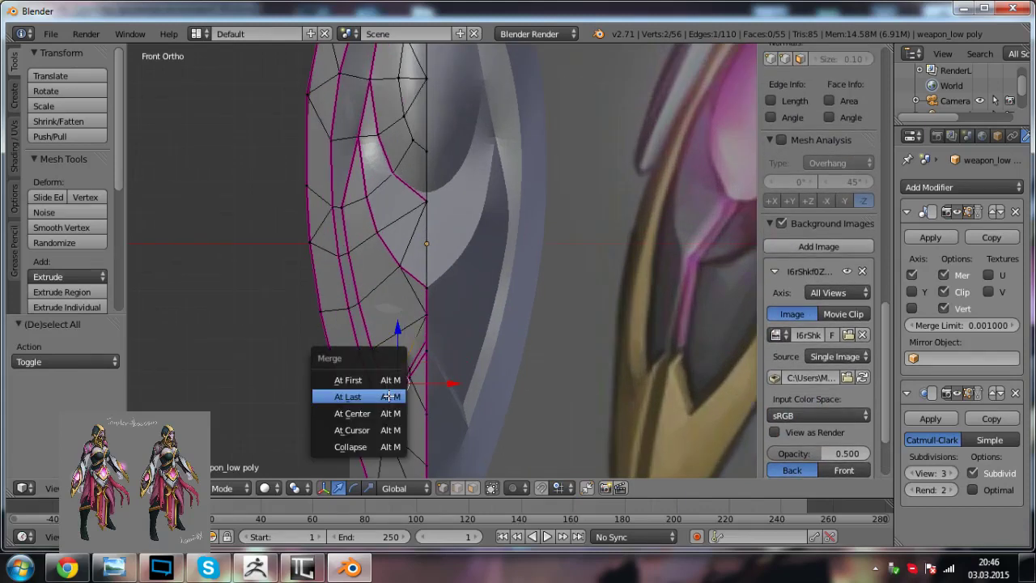
click(390, 397)
Step: Merge the vertex on the groove's lower diagonal and the spare centreline vertices At Last at the diagonal's centreline end
shift+middle_drag(406, 371, 413, 365)
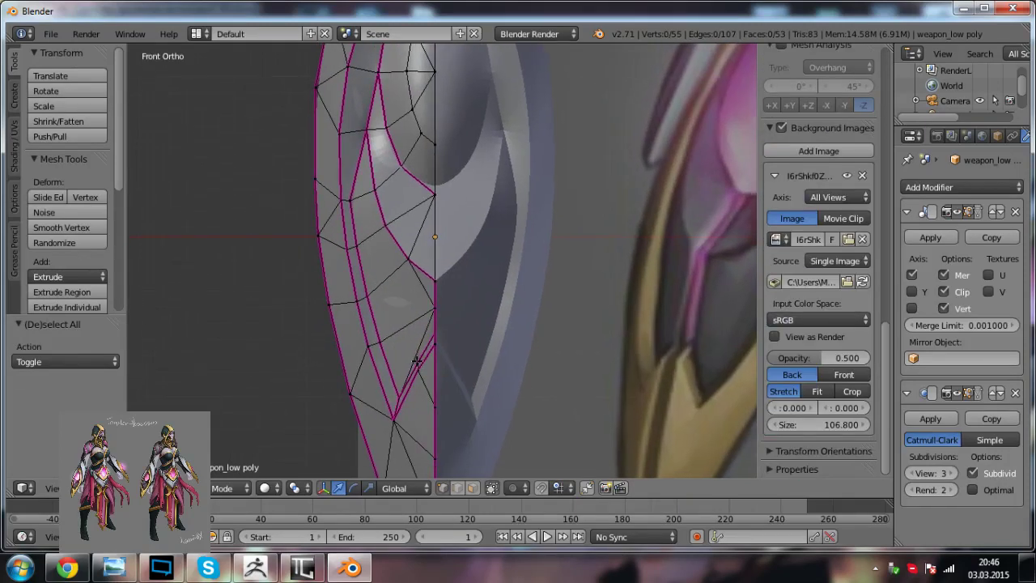
right_click(417, 362)
shift+right_click(435, 339)
right_click(416, 364)
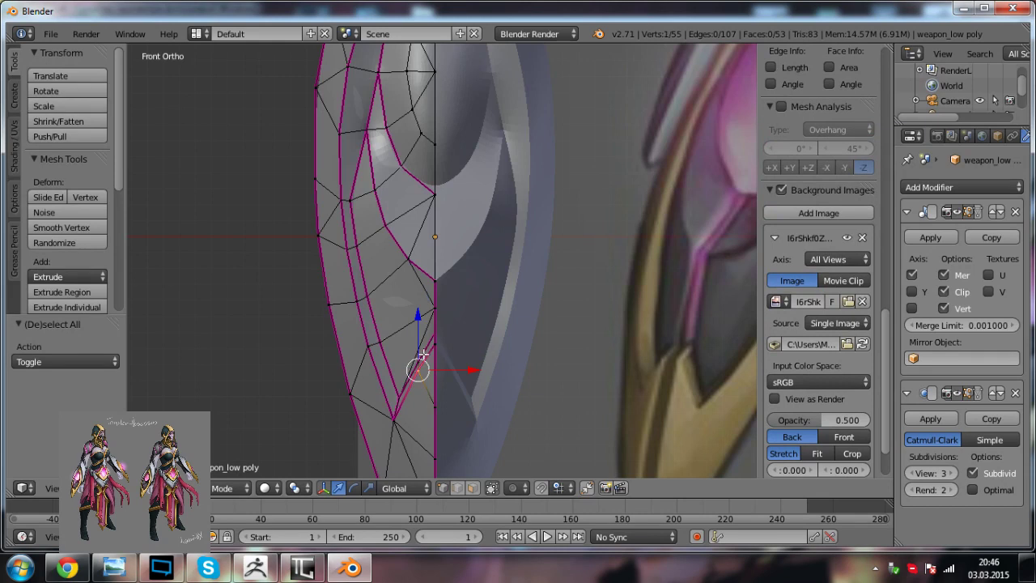
shift+right_click(436, 332)
key(alt+m)
click(438, 331)
key(alt+m)
click(442, 349)
key(a)
shift+middle_drag(437, 379, 479, 341)
scroll(451, 365, down, 1)
right_click(451, 366)
shift+right_click(451, 320)
key(alt+m)
click(450, 321)
key(a)
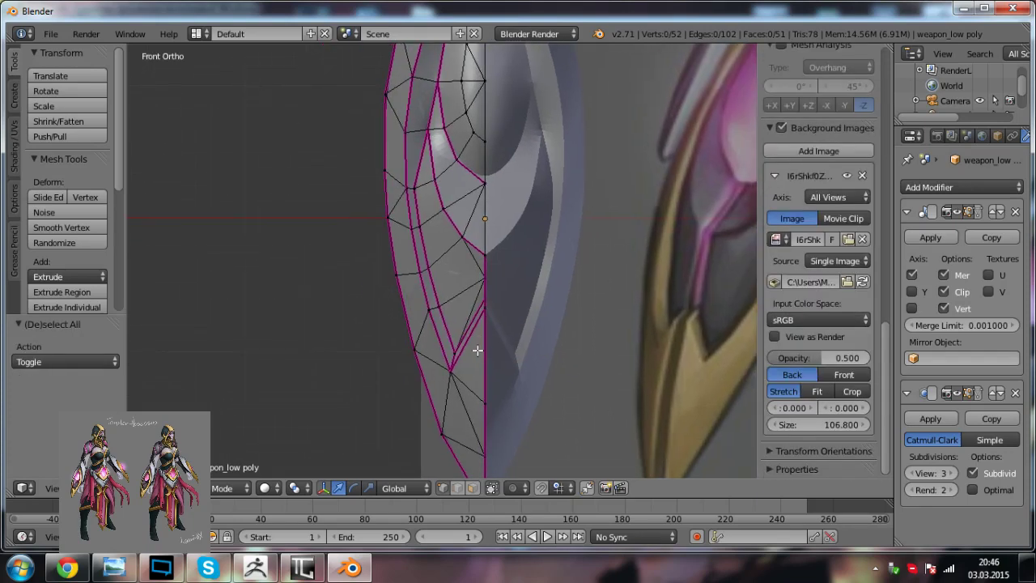
Step: Move the groove line vertex beside the gem's bottom 0.285 along X and the recess's upper corner vertex -0.205 along X
shift+middle_drag(443, 312, 439, 343)
shift+middle_drag(434, 268, 416, 363)
right_click(392, 313)
drag(442, 312, 446, 311)
scroll(434, 306, down, 1)
shift+middle_drag(470, 327, 437, 315)
scroll(448, 321, up, 1)
scroll(437, 299, down, 1)
right_click(407, 229)
key(g)
key(x)
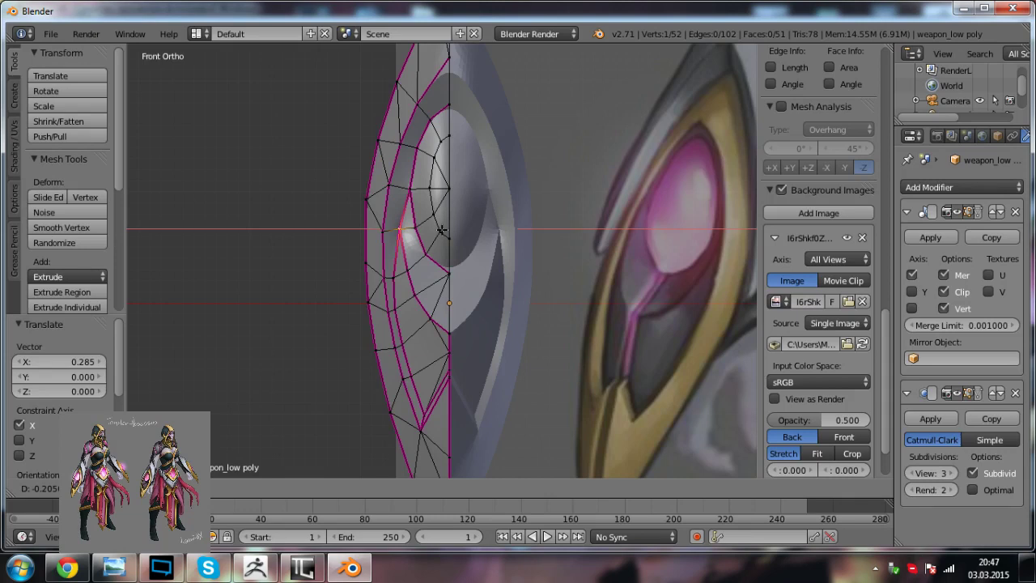
click(441, 231)
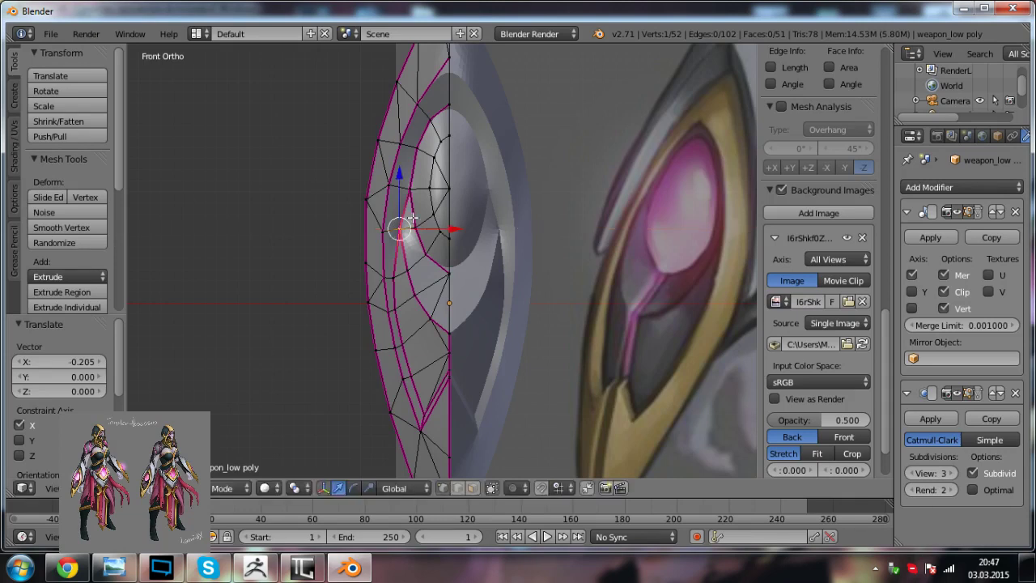
Step: Try merging the recess's upper corner vertex At Last into the gem outline vertex above it, and undo the merge
shift+right_click(407, 188)
key(alt+m)
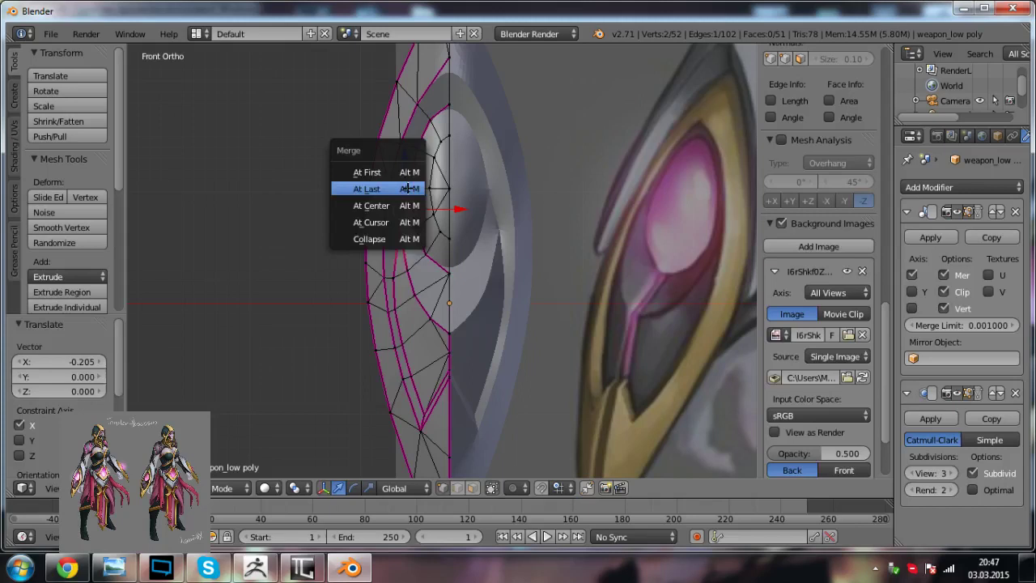
click(407, 188)
key(a)
key(ctrl+z)
key(ctrl+z)
key(a)
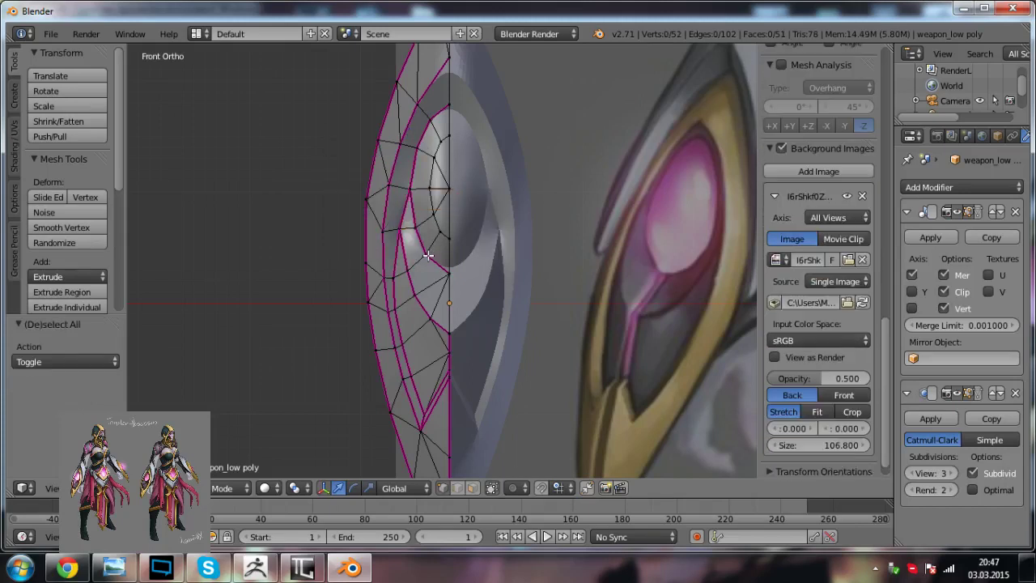
Step: Move the recess's upper corner vertex 0.205 along X and shift the groove line below it slightly inward along X
right_click(403, 228)
drag(414, 231, 417, 233)
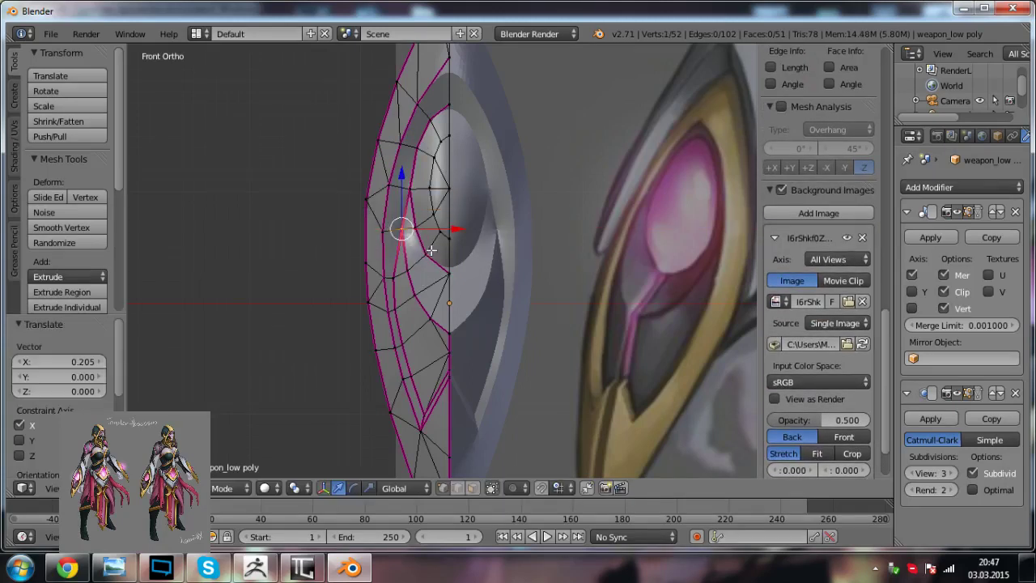
key(a)
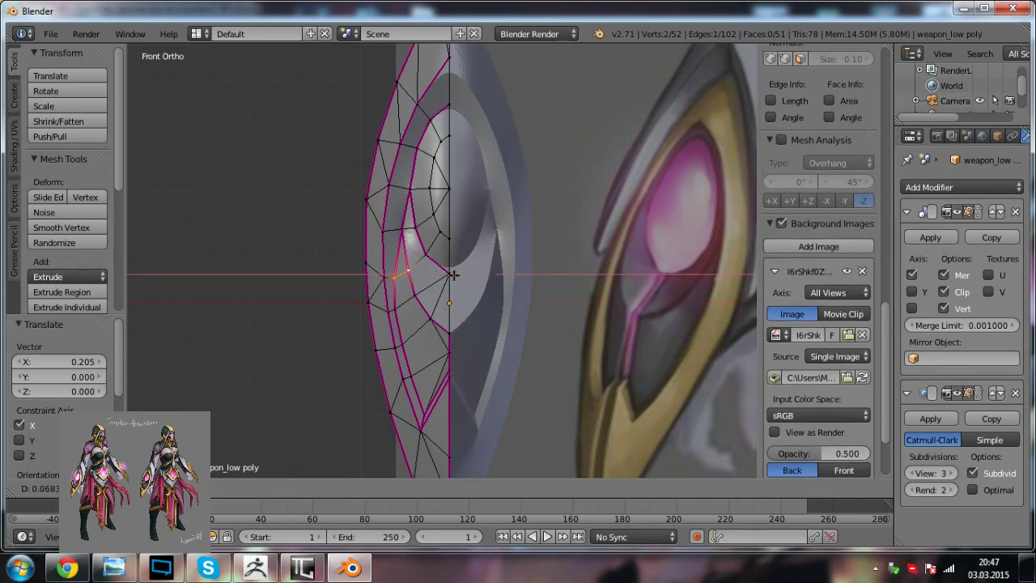
right_click(405, 276)
right_click(395, 278)
drag(449, 277, 428, 362)
key(a)
Step: Adjust the vertices down the groove's inner line and raise the one at its lower corner 1.093 along Z
right_click(401, 312)
right_click(409, 337)
click(442, 337)
right_click(413, 370)
click(449, 372)
key(a)
right_click(427, 412)
click(428, 362)
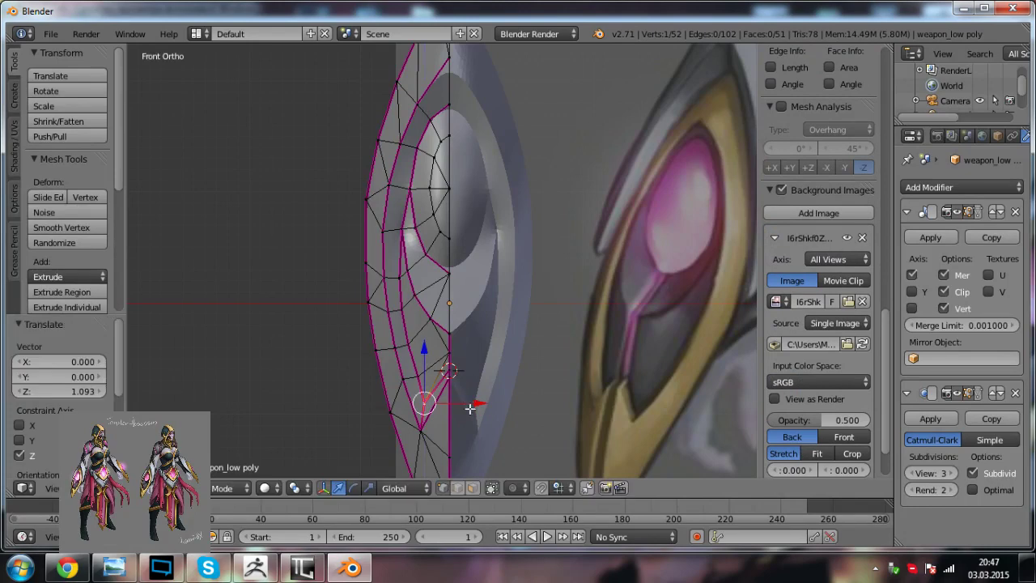